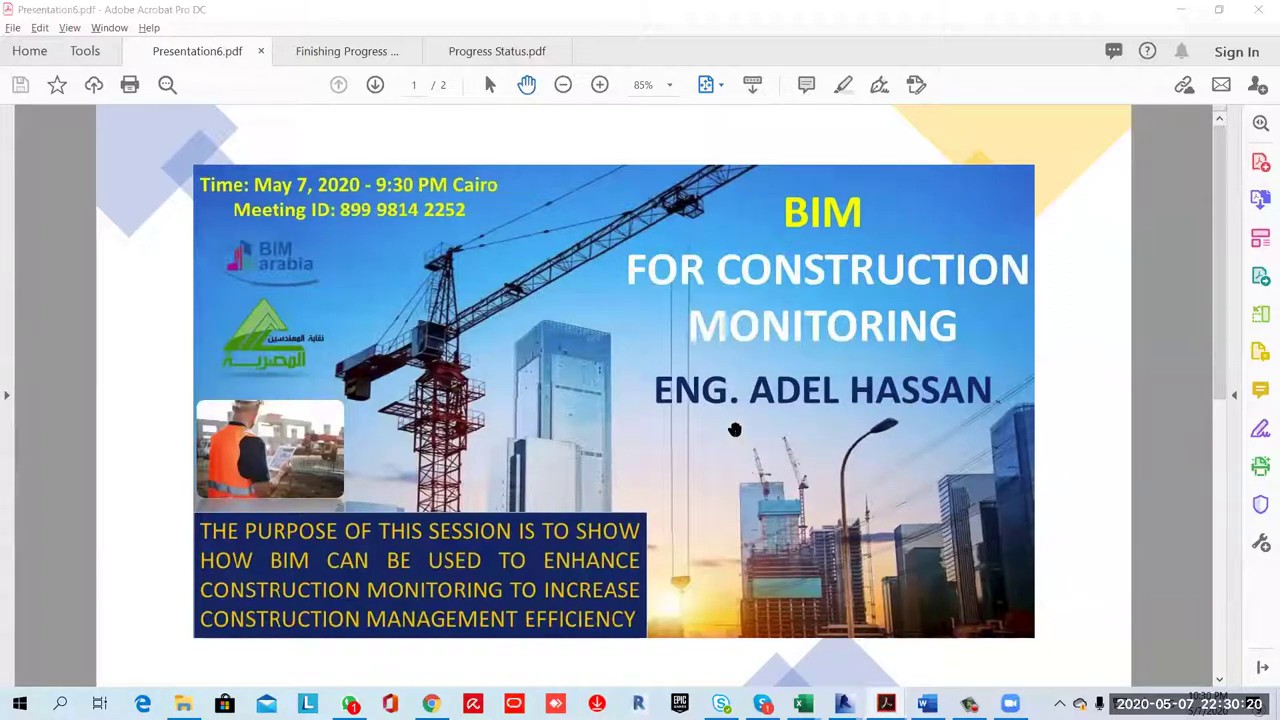
Scroll to page 2 of Presentation6.pdf, the Arabic slide listing three progress-tracking benefits
{"action": "scroll", "coordinate": [745, 420], "scroll_direction": "down", "scroll_amount": 2}
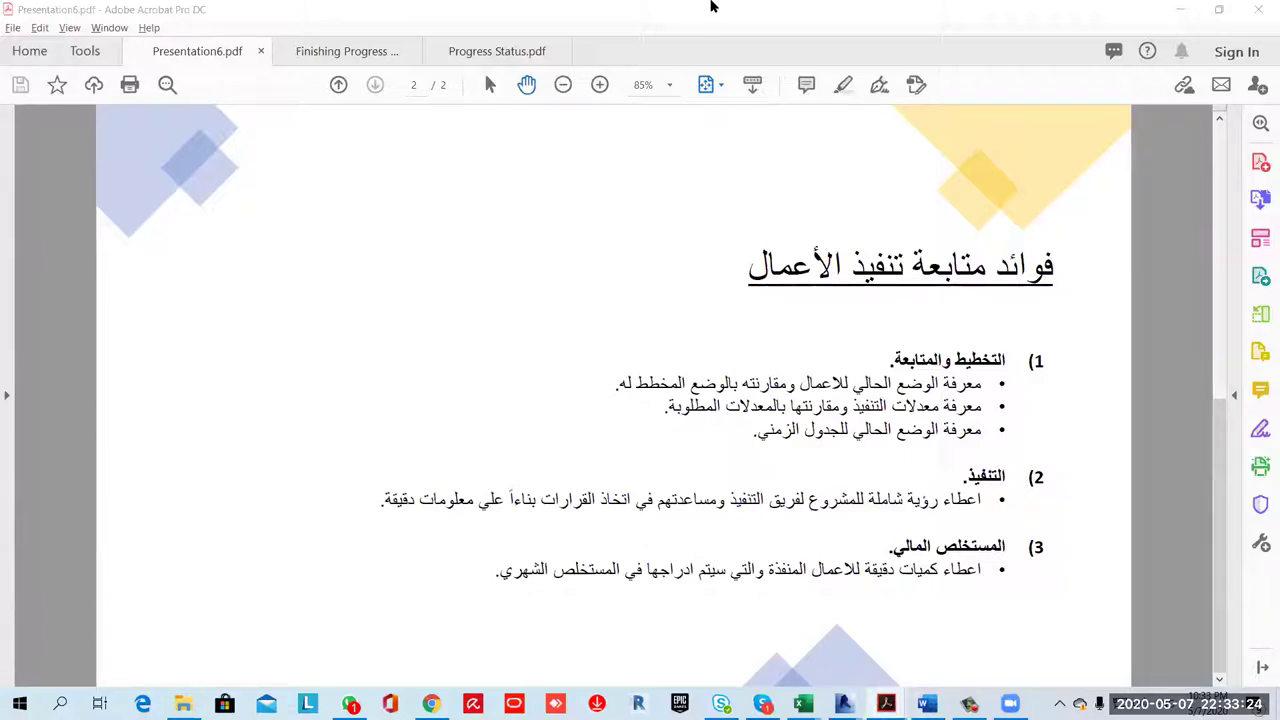
Glance through the Progress Status PDF, then return to page 1 of Finishing Progress Status.pdf
{"action": "left_click", "coordinate": [340, 50]}
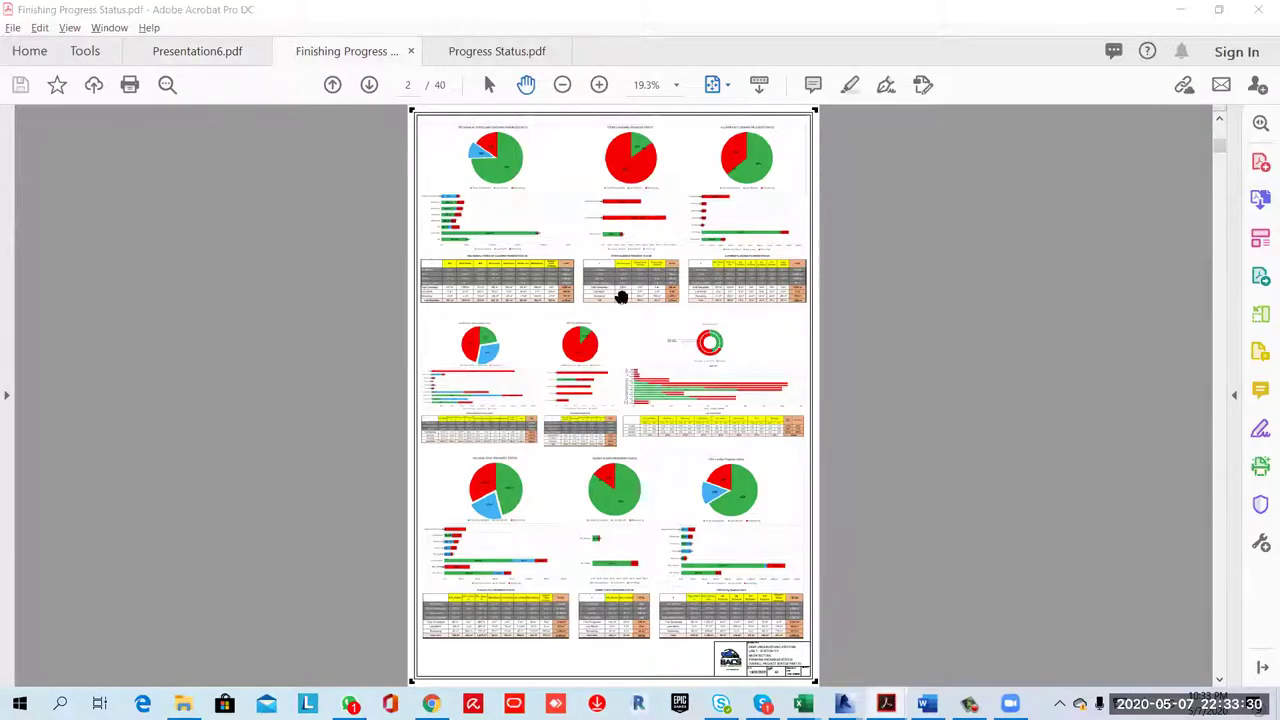
{"action": "scroll", "coordinate": [620, 297], "scroll_direction": "up", "scroll_amount": 2}
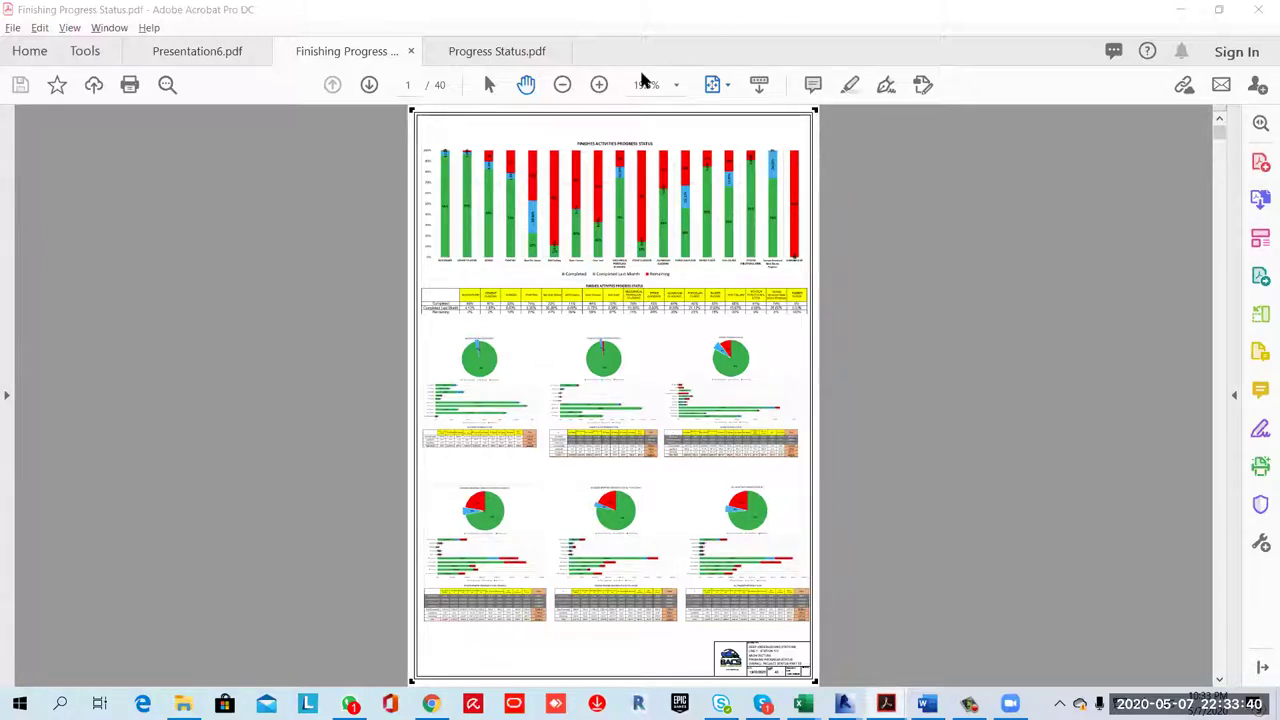
{"action": "left_click", "coordinate": [506, 56]}
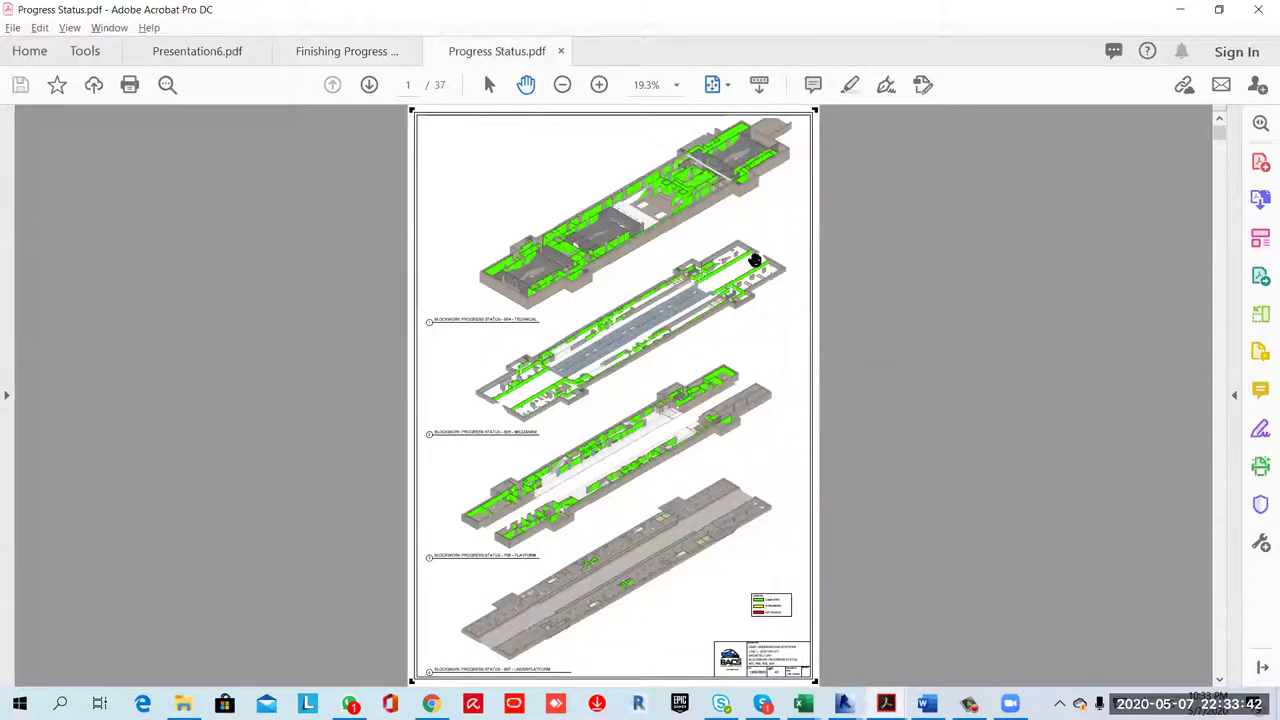
{"action": "scroll", "coordinate": [680, 306], "scroll_direction": "down", "scroll_amount": 7}
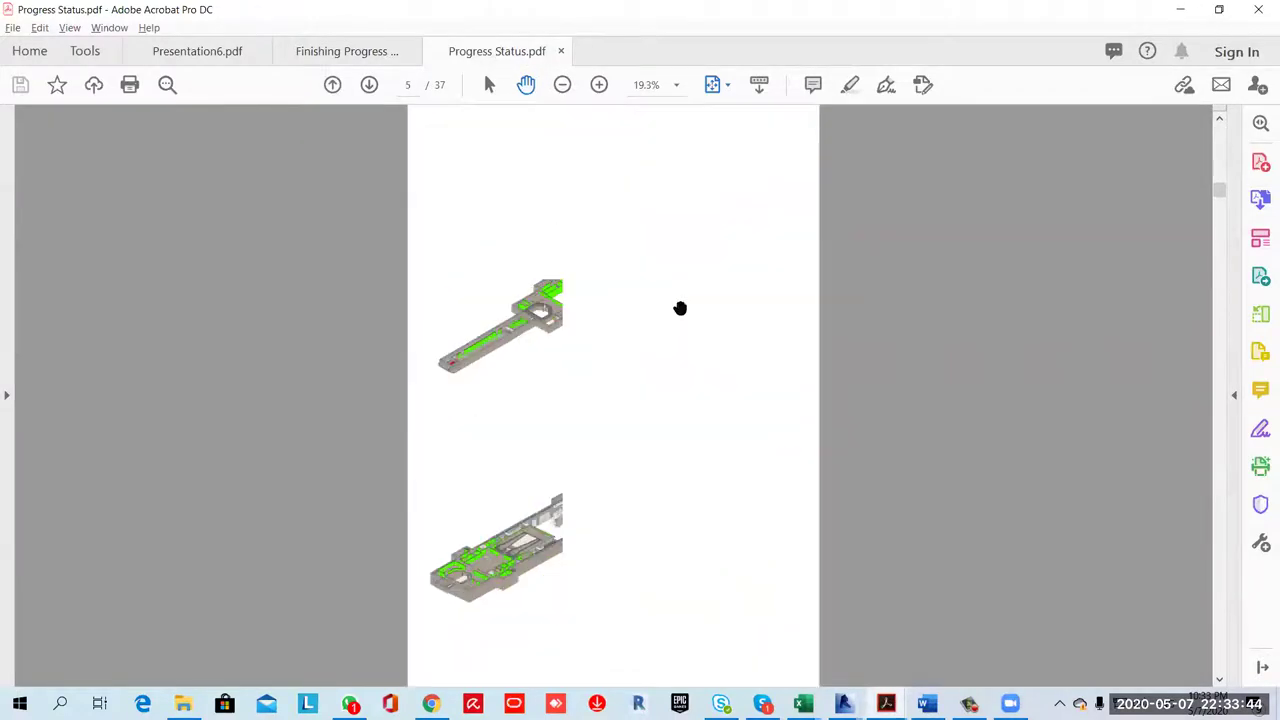
{"action": "scroll", "coordinate": [680, 308], "scroll_direction": "down", "scroll_amount": 7}
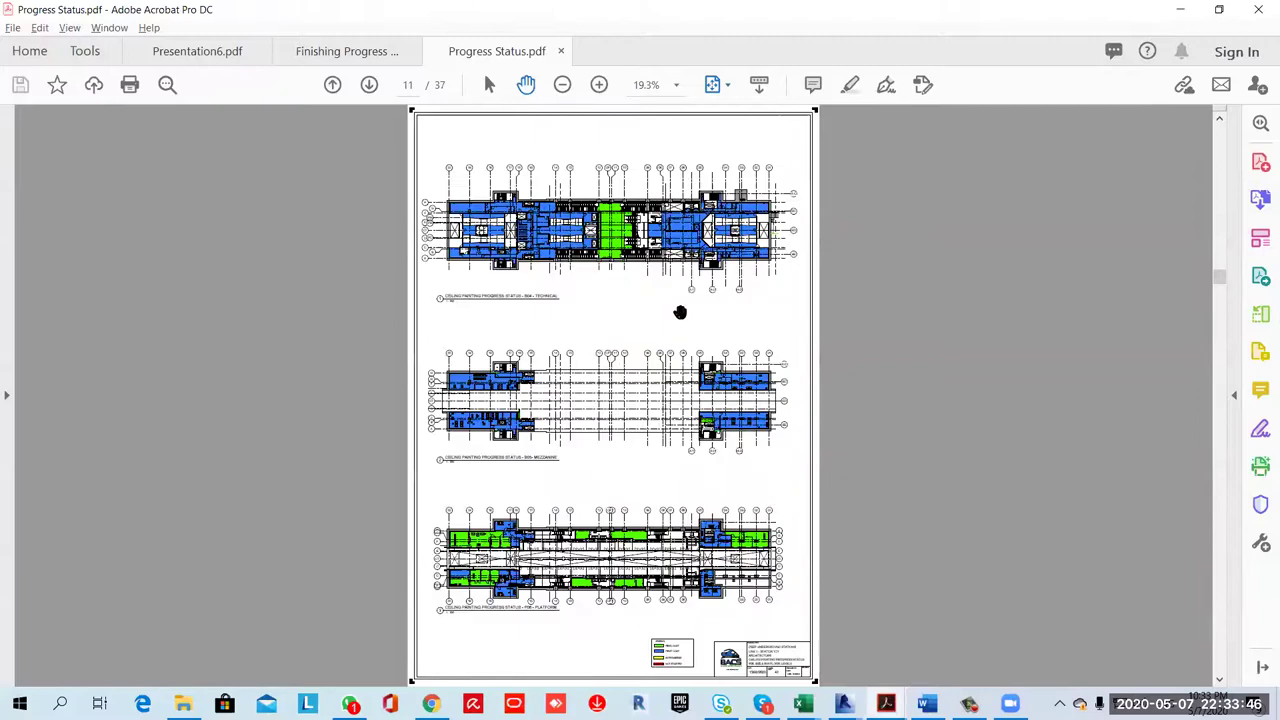
{"action": "scroll", "coordinate": [679, 315], "scroll_direction": "down", "scroll_amount": 2}
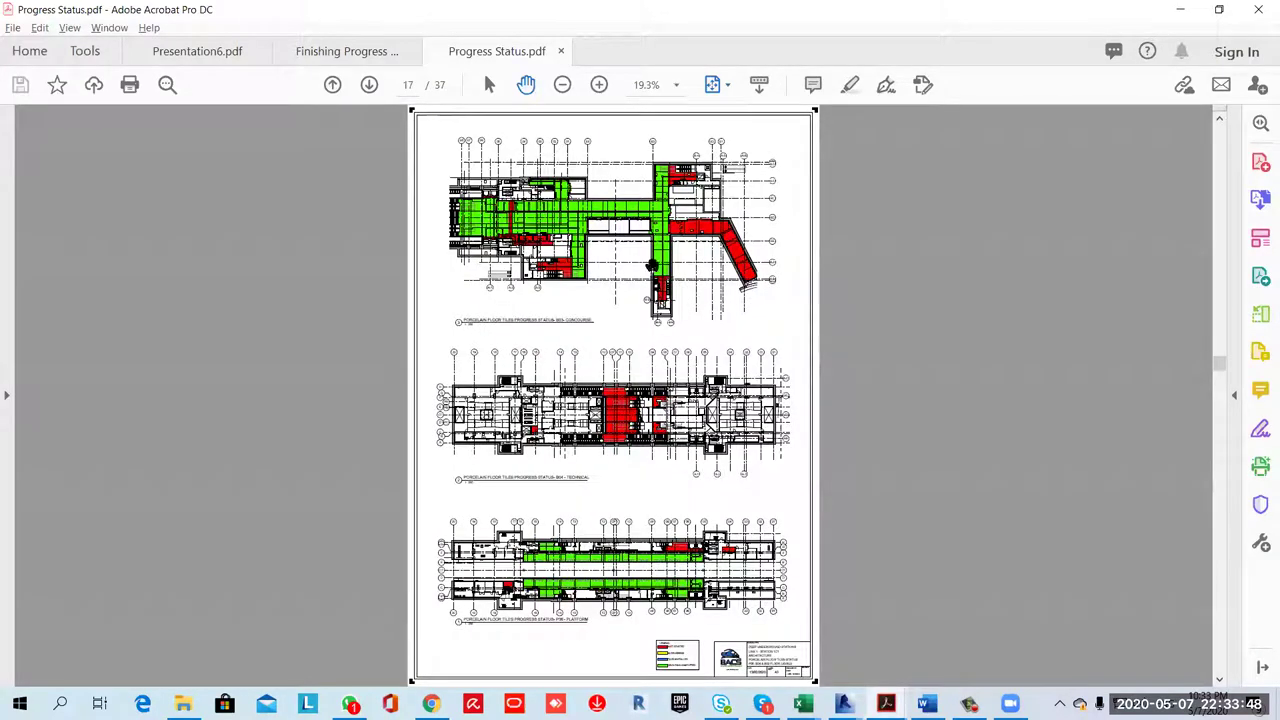
{"action": "left_click", "coordinate": [340, 51]}
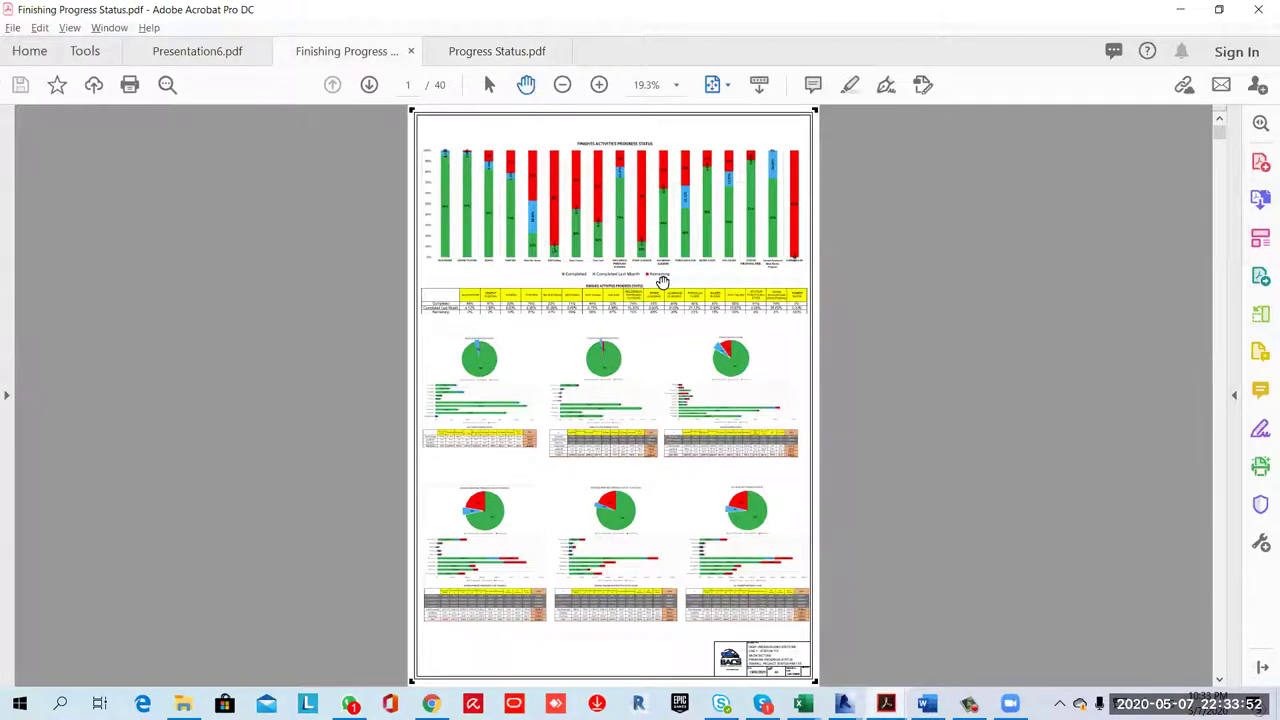
Zoom page 1 from 19.3% to 50% on the Finishes Activities progress chart and table
{"action": "scroll", "coordinate": [655, 288], "scroll_direction": "up", "scroll_amount": 2, "text": "ctrl"}
{"action": "scroll", "coordinate": [657, 288], "scroll_direction": "up", "scroll_amount": 3, "text": "ctrl"}
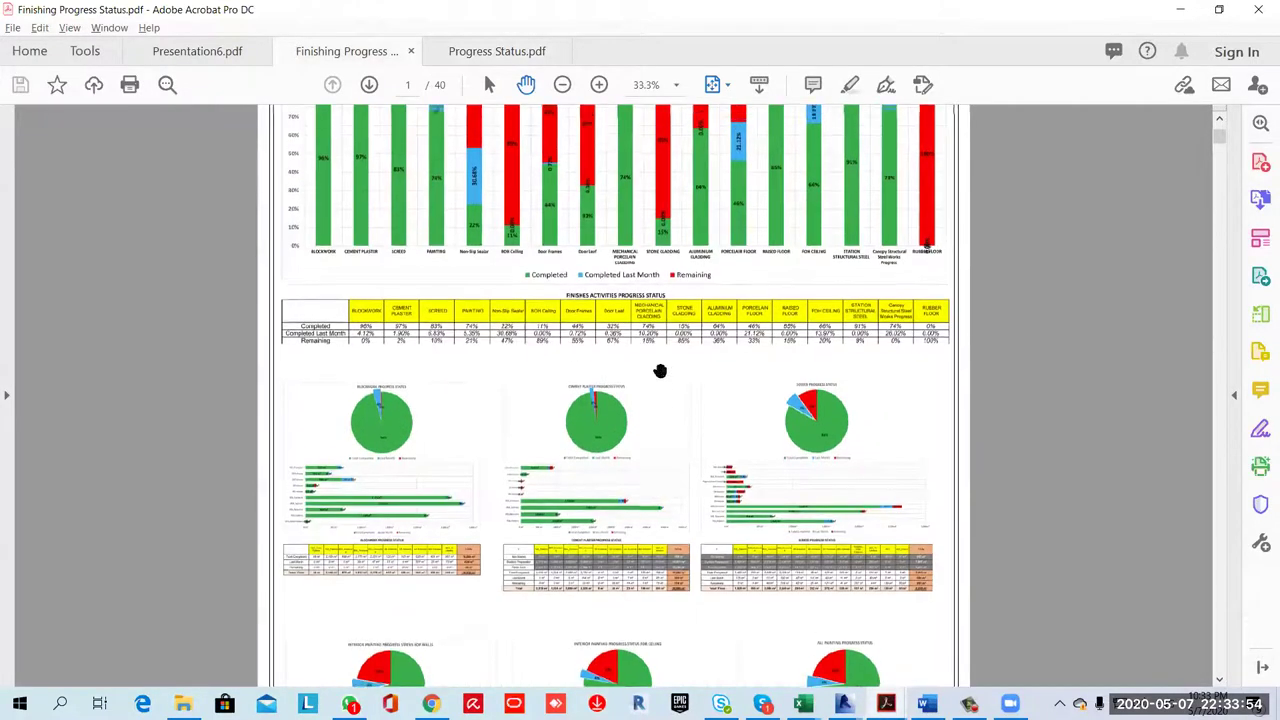
{"action": "scroll", "coordinate": [695, 240], "scroll_direction": "up", "scroll_amount": 1, "text": "ctrl"}
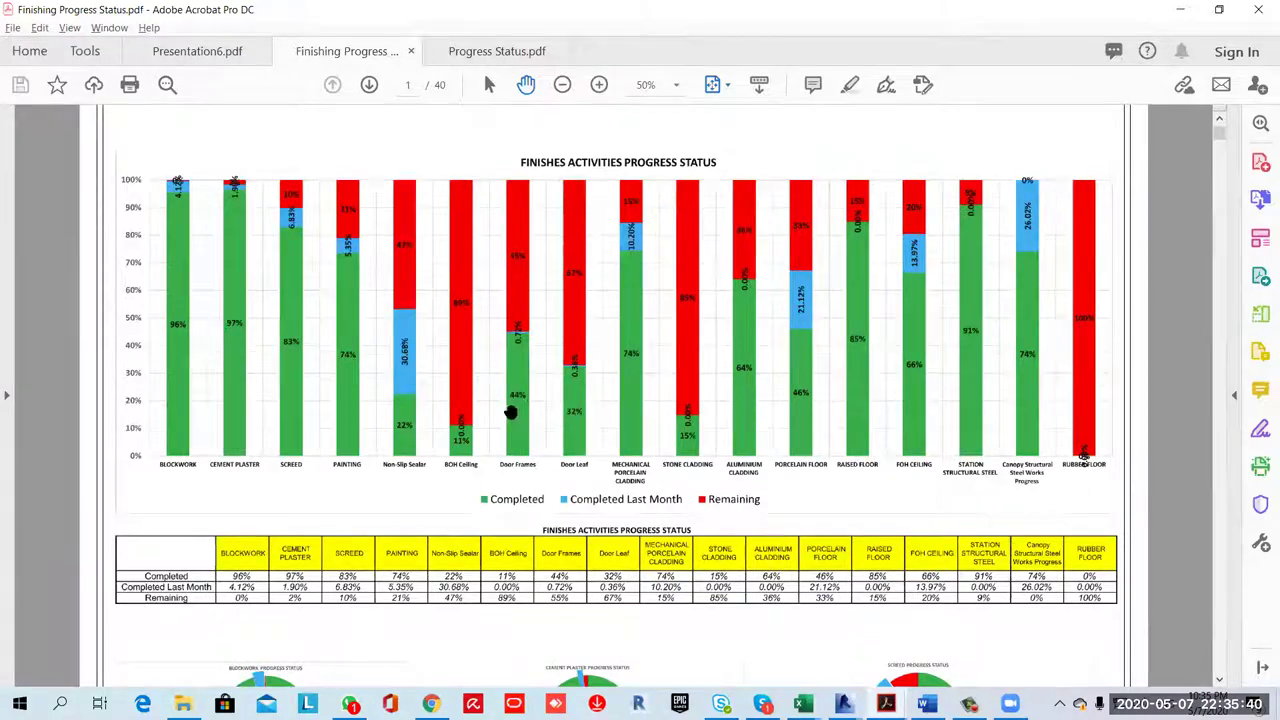
Pan page 1 until the Cement Plaster Progress Status chart and table sit centred in view
{"action": "scroll", "coordinate": [510, 412], "scroll_direction": "down", "scroll_amount": 1}
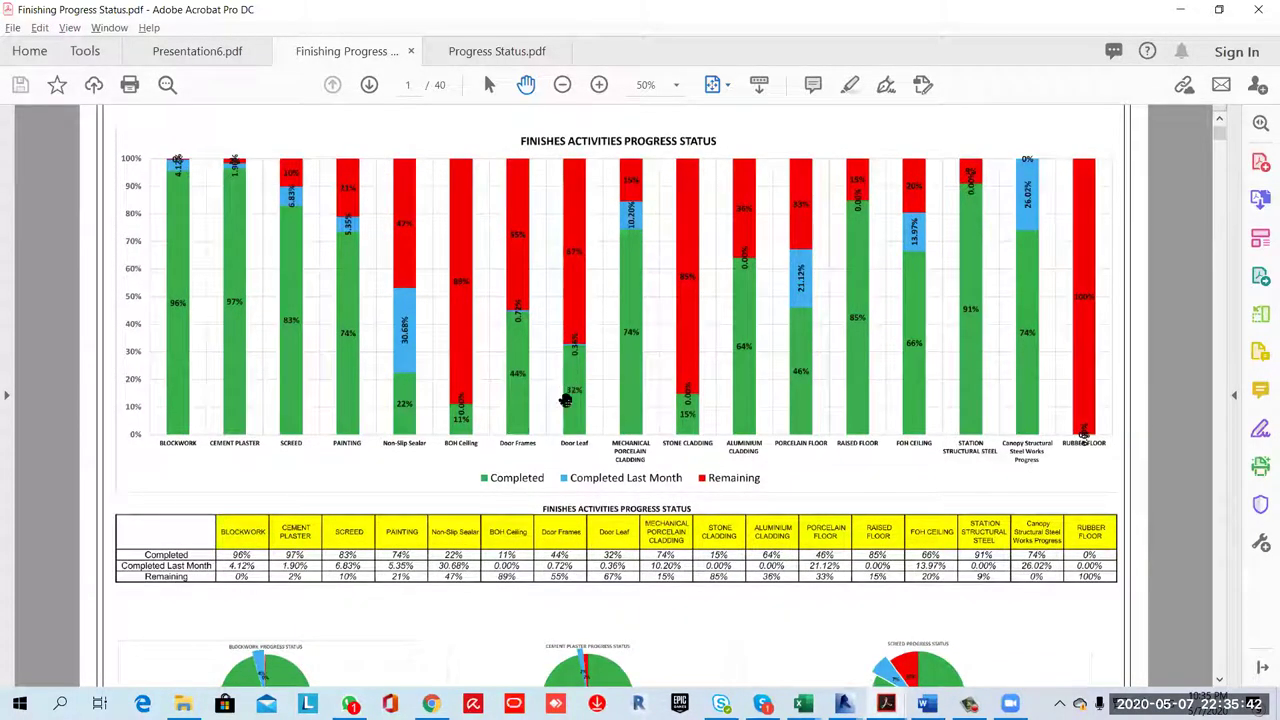
{"action": "scroll", "coordinate": [565, 402], "scroll_direction": "down", "scroll_amount": 5}
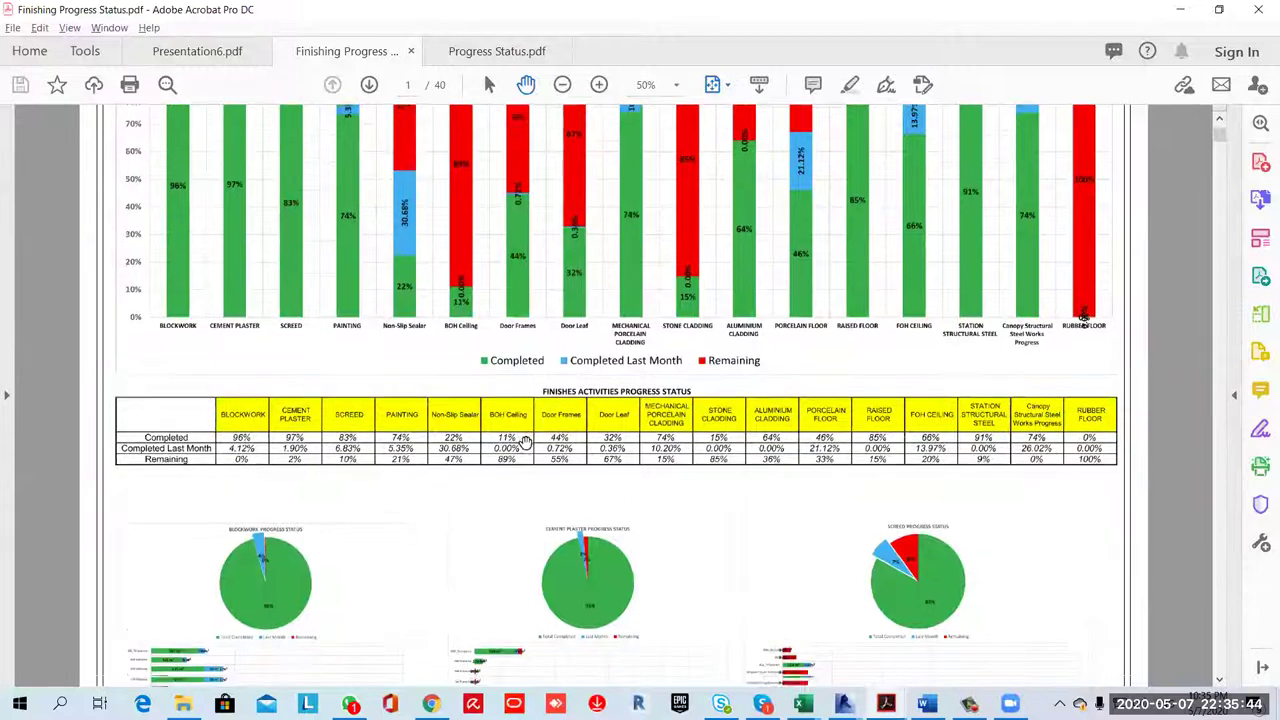
{"action": "scroll", "coordinate": [525, 443], "scroll_direction": "down", "scroll_amount": 2}
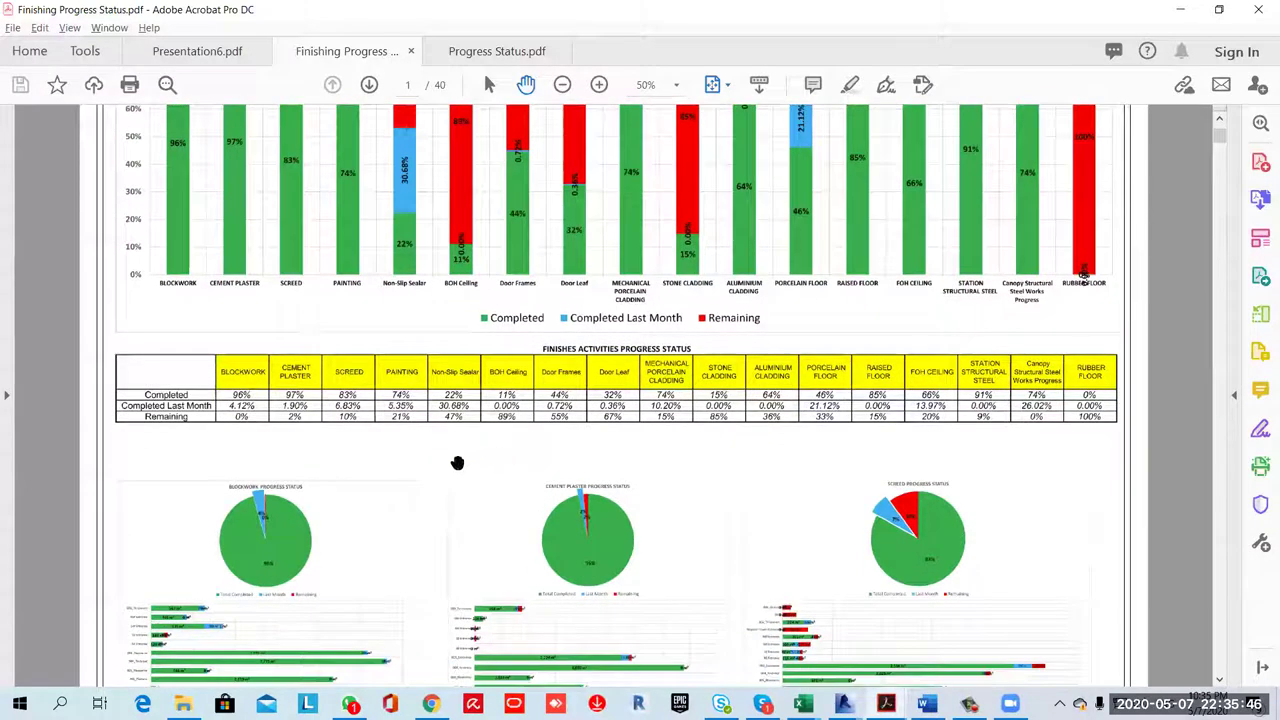
{"action": "scroll", "coordinate": [303, 486], "scroll_direction": "down", "scroll_amount": 2}
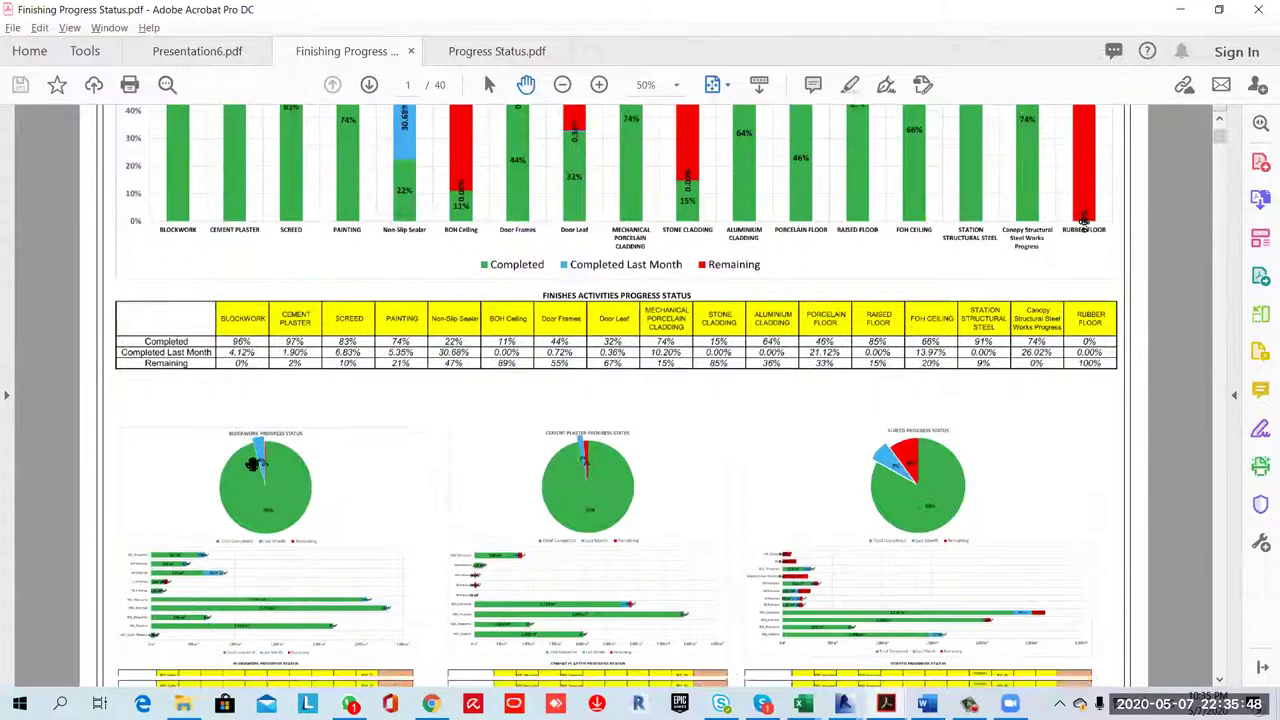
{"action": "scroll", "coordinate": [255, 463], "scroll_direction": "down", "scroll_amount": 1}
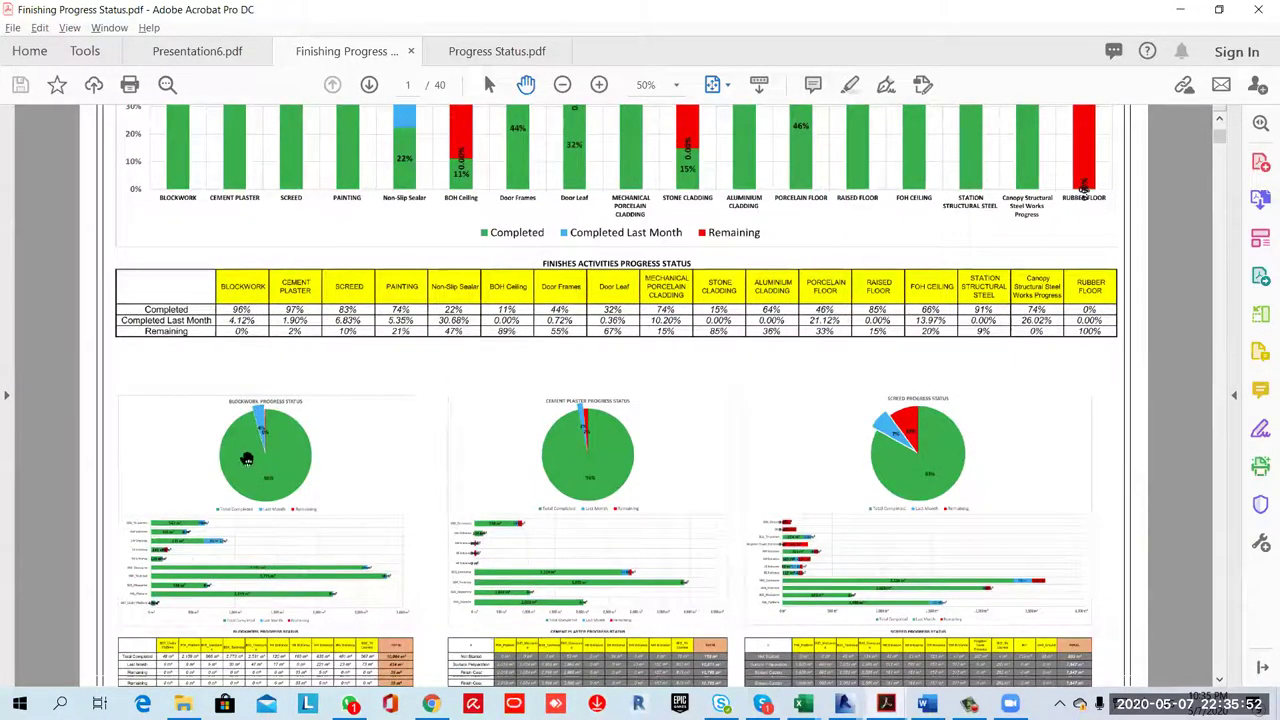
{"action": "scroll", "coordinate": [289, 425], "scroll_direction": "up", "scroll_amount": 1, "text": "ctrl"}
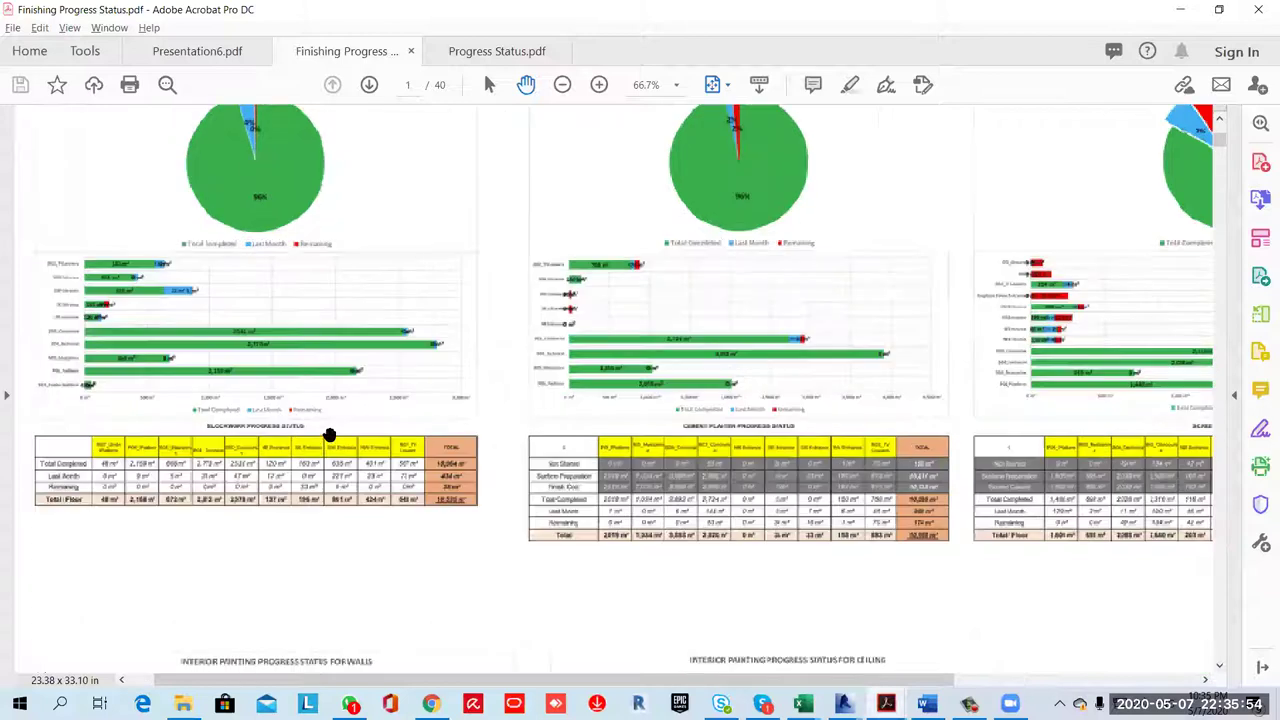
{"action": "scroll", "coordinate": [511, 412], "scroll_direction": "up", "scroll_amount": 1, "text": "ctrl"}
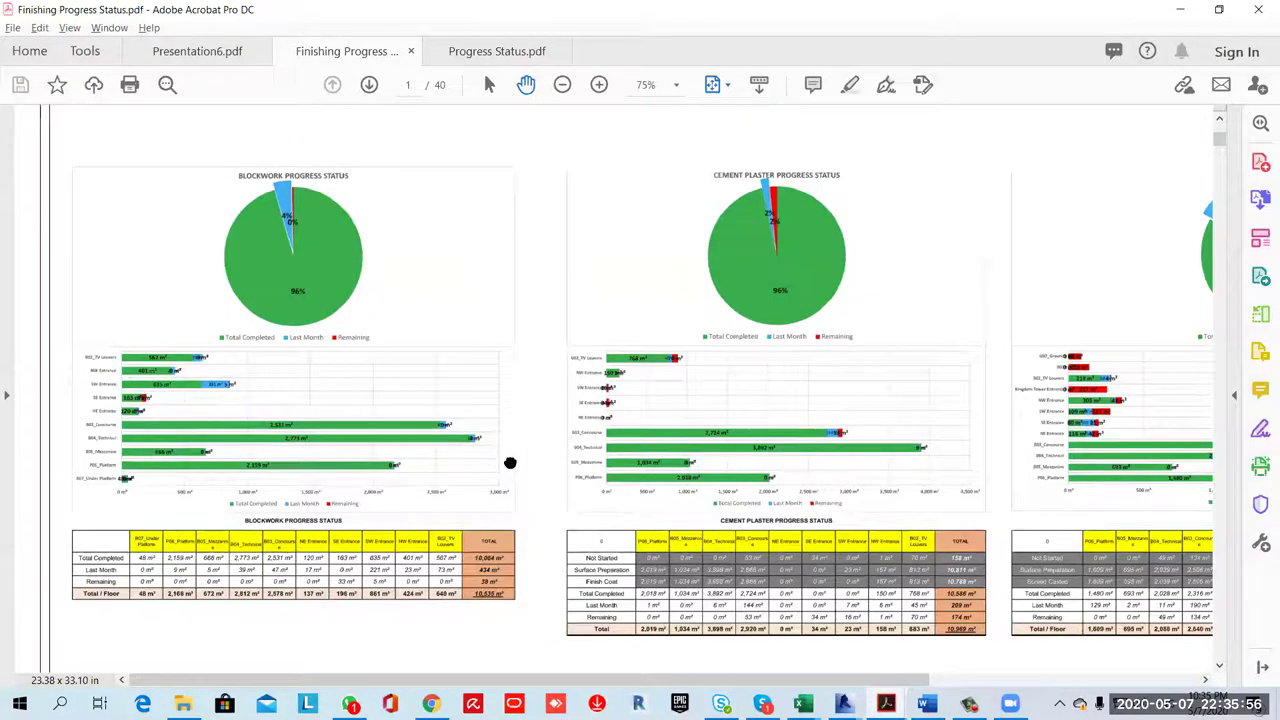
{"action": "scroll", "coordinate": [493, 408], "scroll_direction": "up", "scroll_amount": 1, "text": "ctrl"}
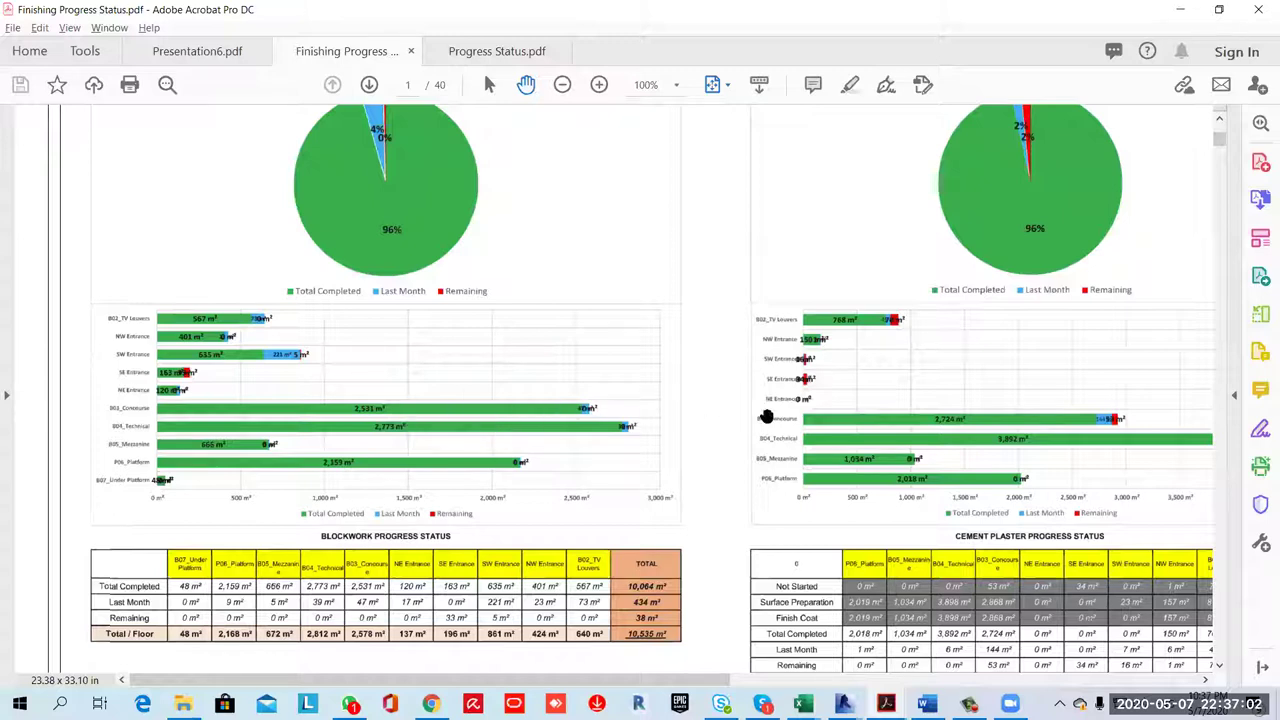
{"action": "left_click_drag", "start_coordinate": [559, 391], "coordinate": [535, 389]}
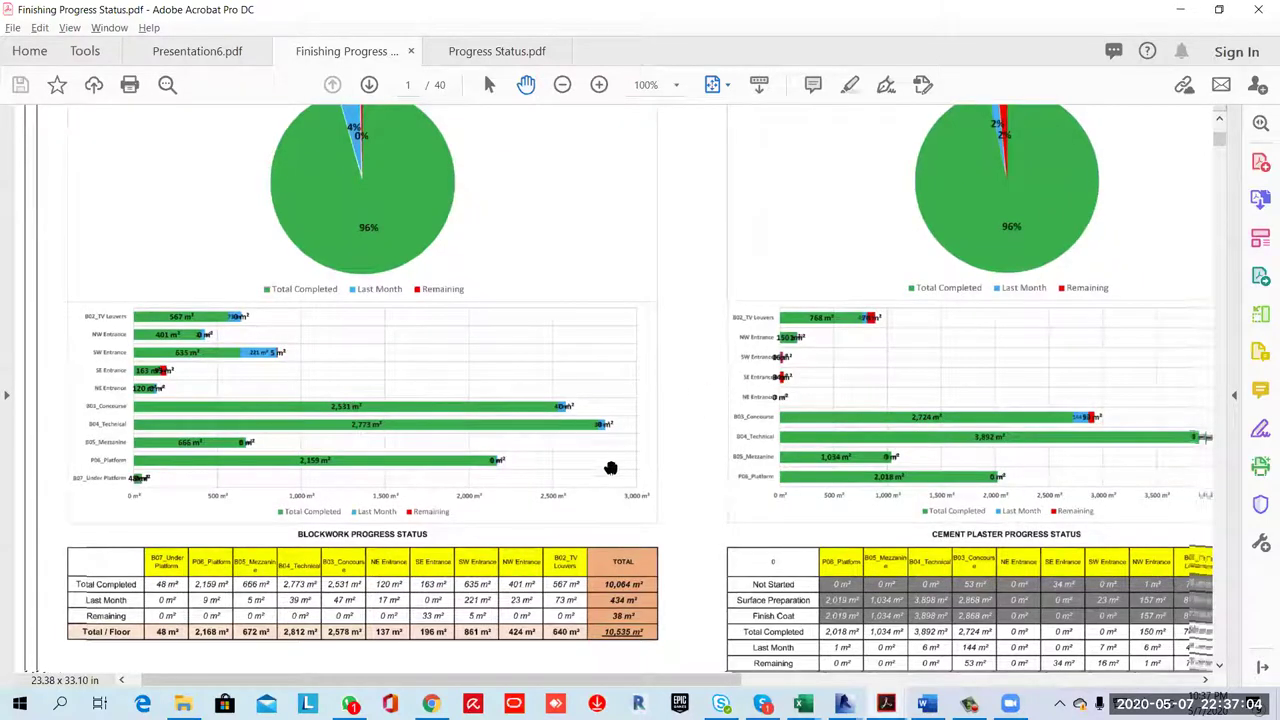
{"action": "scroll", "coordinate": [582, 453], "scroll_direction": "right", "scroll_amount": 5}
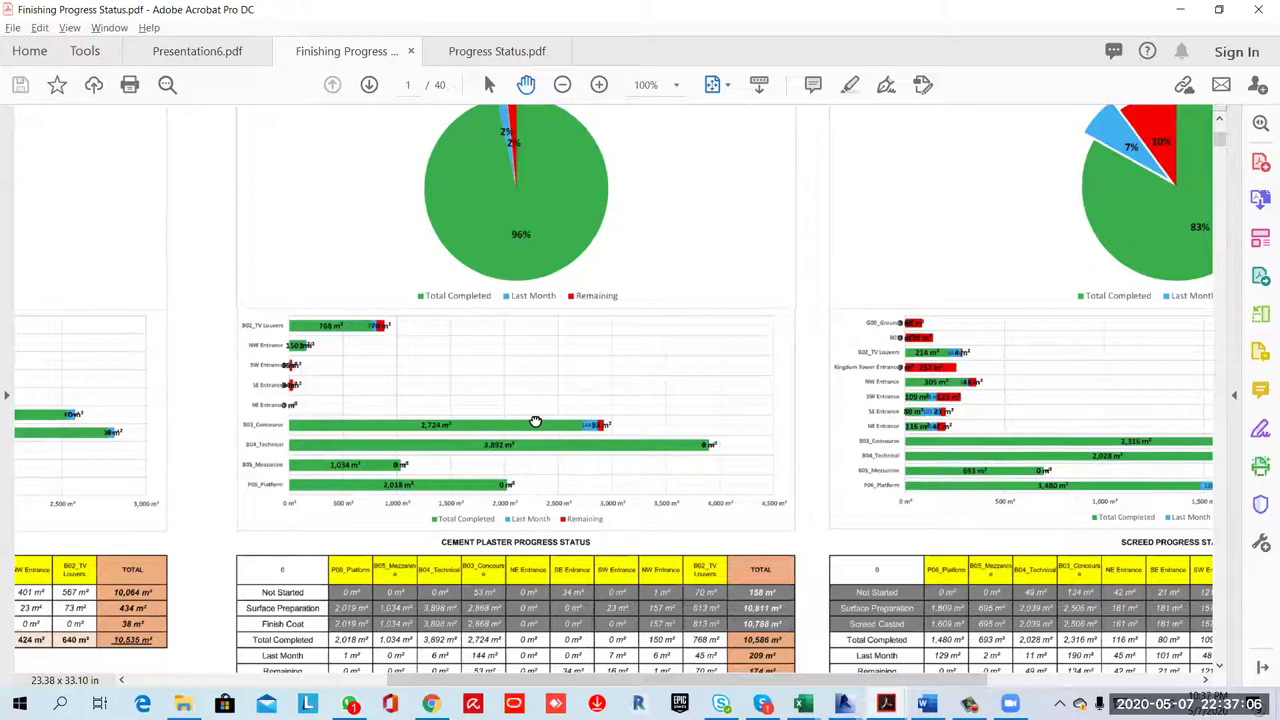
Pan between the Cement Plaster (10,969 m² total) and Screed Progress Status charts and tables
{"action": "scroll", "coordinate": [534, 422], "scroll_direction": "down", "scroll_amount": 1, "text": "ctrl"}
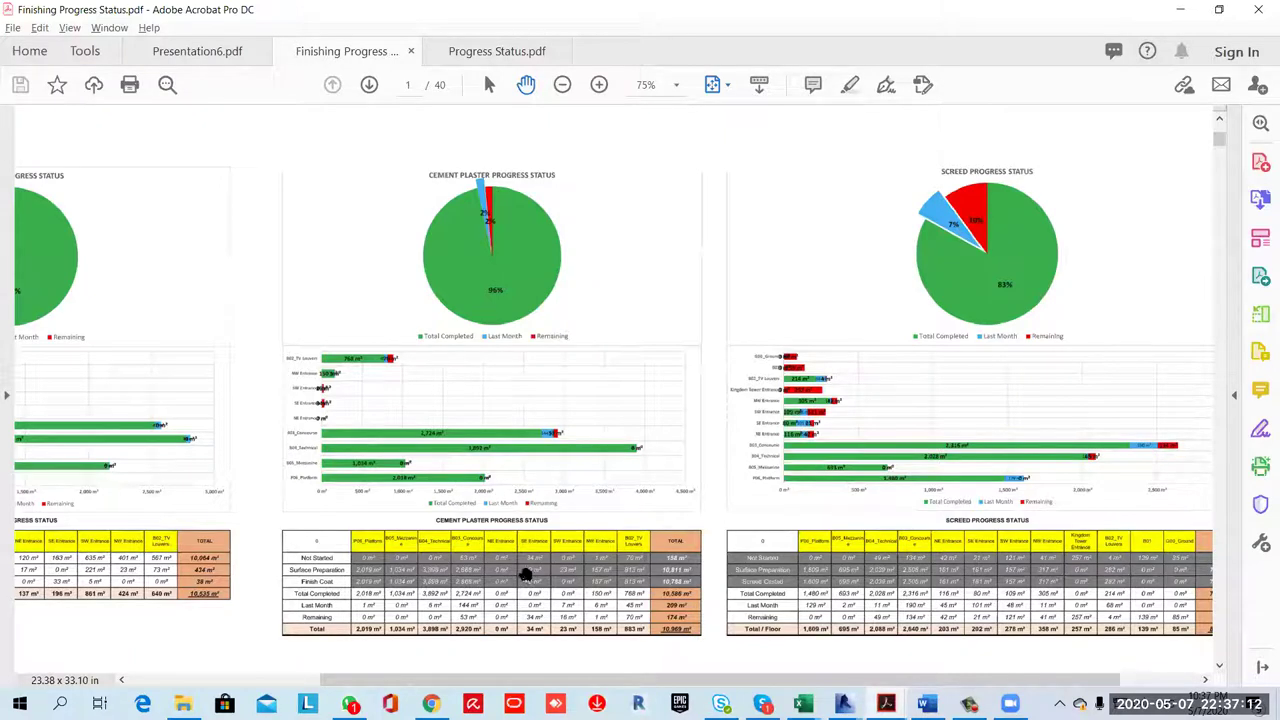
{"action": "scroll", "coordinate": [514, 534], "scroll_direction": "up", "scroll_amount": 1, "text": "ctrl"}
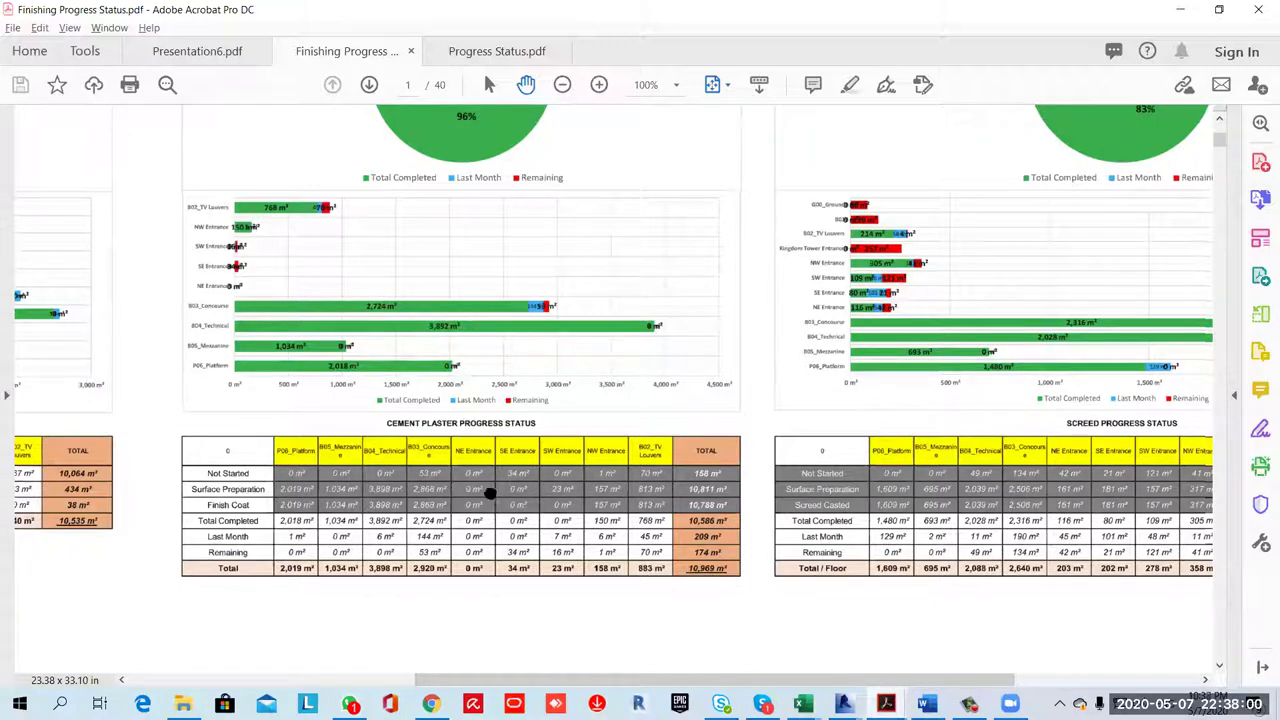
{"action": "left_click_drag", "start_coordinate": [212, 530], "coordinate": [135, 497]}
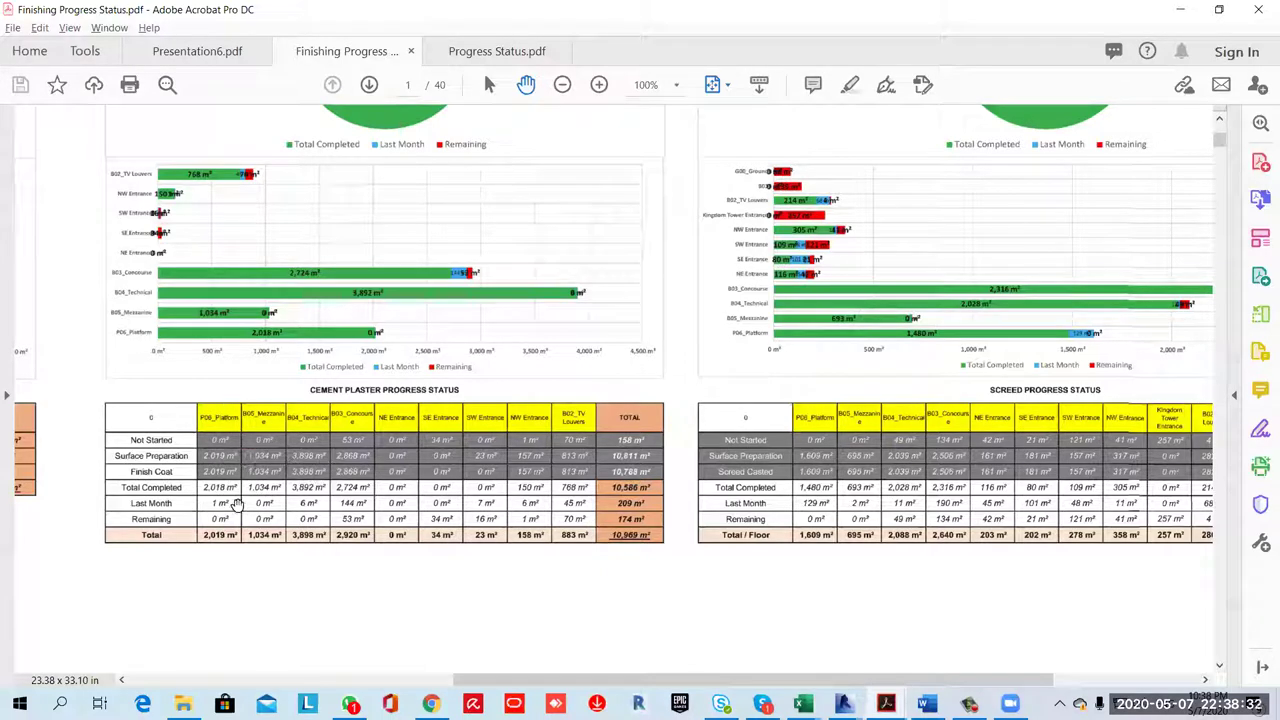
{"action": "scroll", "coordinate": [196, 496], "scroll_direction": "up", "scroll_amount": 2}
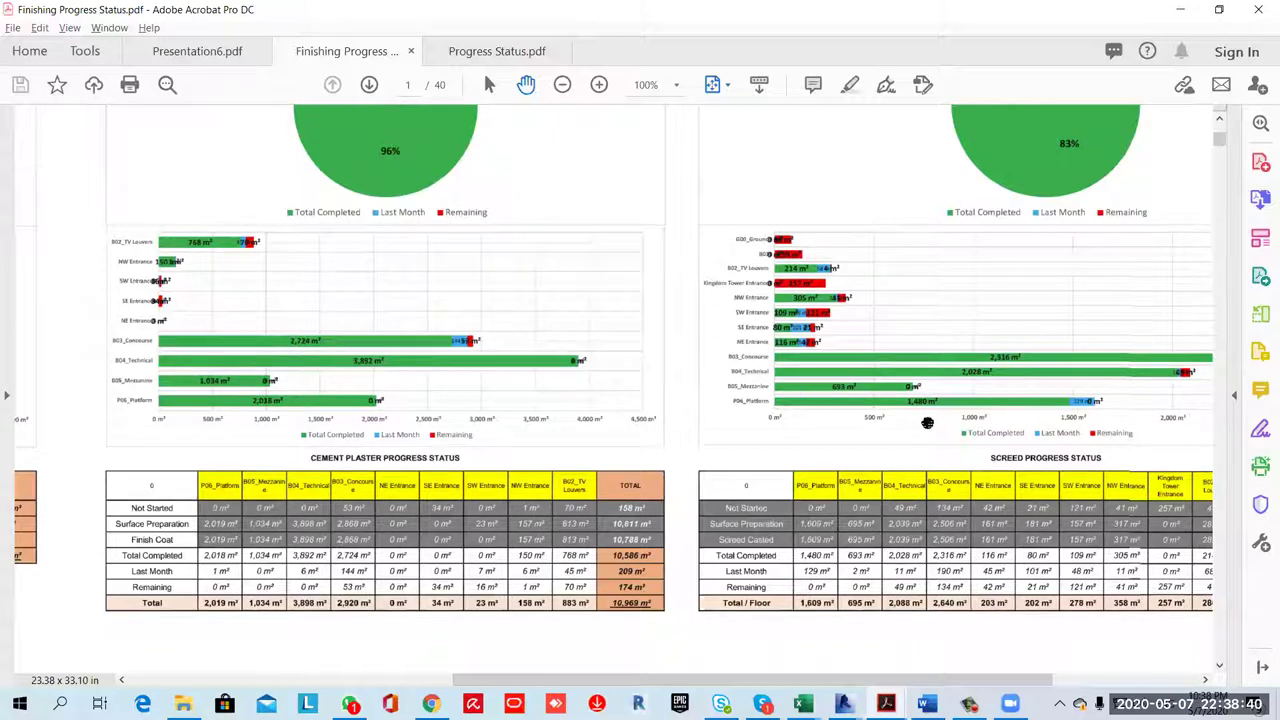
{"action": "left_click_drag", "start_coordinate": [574, 458], "coordinate": [484, 460]}
{"action": "left_click_drag", "start_coordinate": [704, 453], "coordinate": [899, 393]}
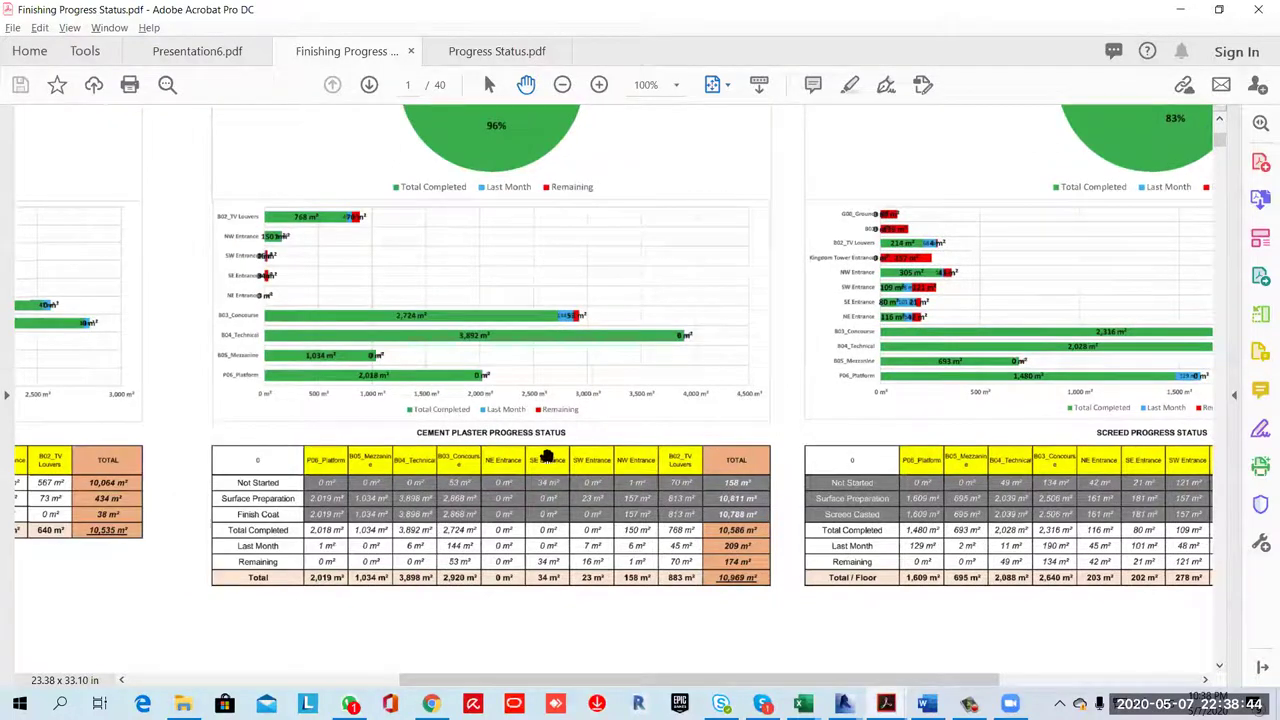
Zoom out to 75%, back to 100%, and pan to the Screed table (8,839 m² total)
{"action": "scroll", "coordinate": [660, 456], "scroll_direction": "down", "scroll_amount": 1, "text": "ctrl"}
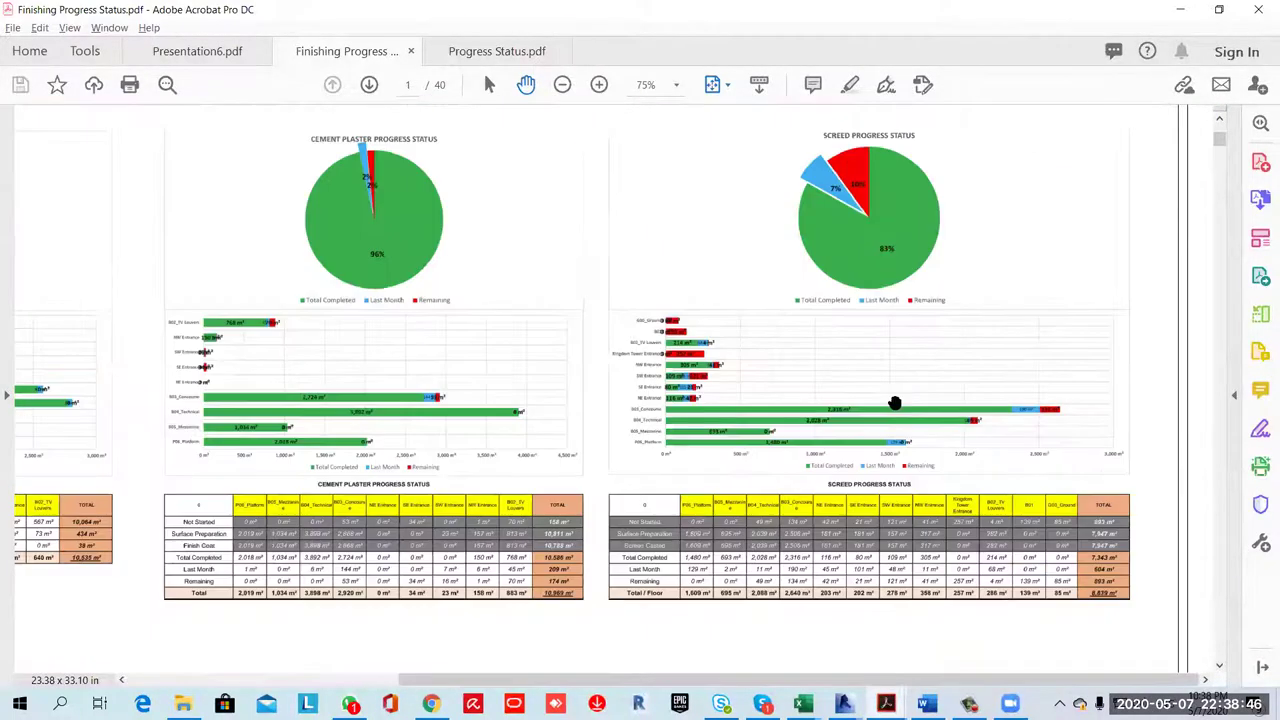
{"action": "scroll", "coordinate": [1052, 210], "scroll_direction": "up", "scroll_amount": 1}
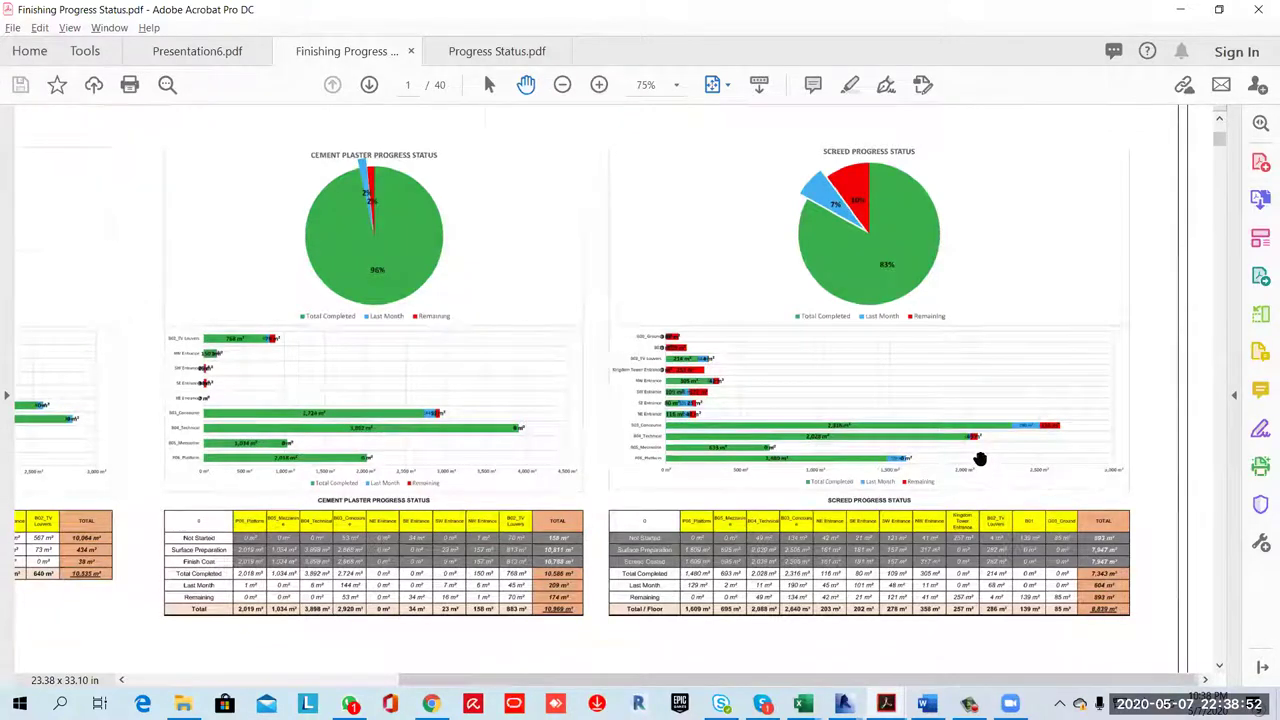
{"action": "scroll", "coordinate": [975, 452], "scroll_direction": "up", "scroll_amount": 1, "text": "ctrl"}
{"action": "scroll", "coordinate": [710, 512], "scroll_direction": "right", "scroll_amount": 1}
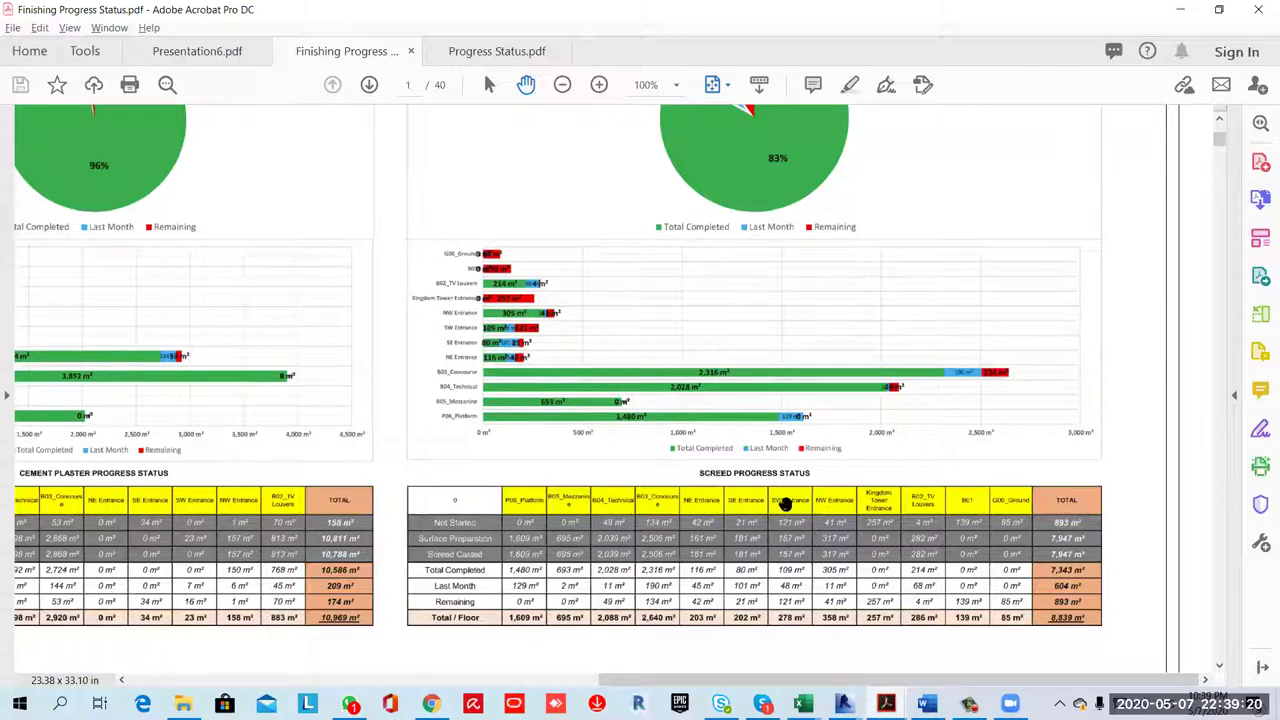
Drag the page so the full Cement Plaster table shows, with the ceiling painting chart below
{"action": "scroll", "coordinate": [786, 528], "scroll_direction": "up", "scroll_amount": 1}
{"action": "scroll", "coordinate": [500, 552], "scroll_direction": "down", "scroll_amount": 1}
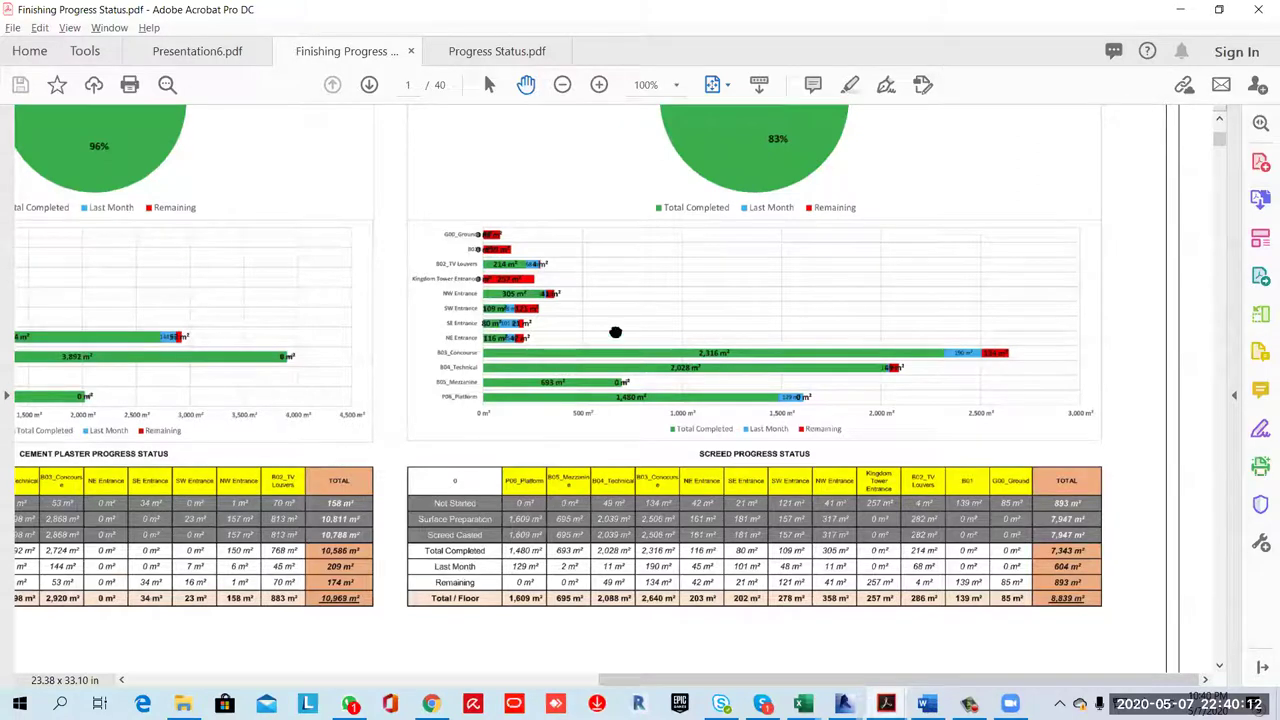
{"action": "left_click_drag", "start_coordinate": [436, 438], "coordinate": [817, 264]}
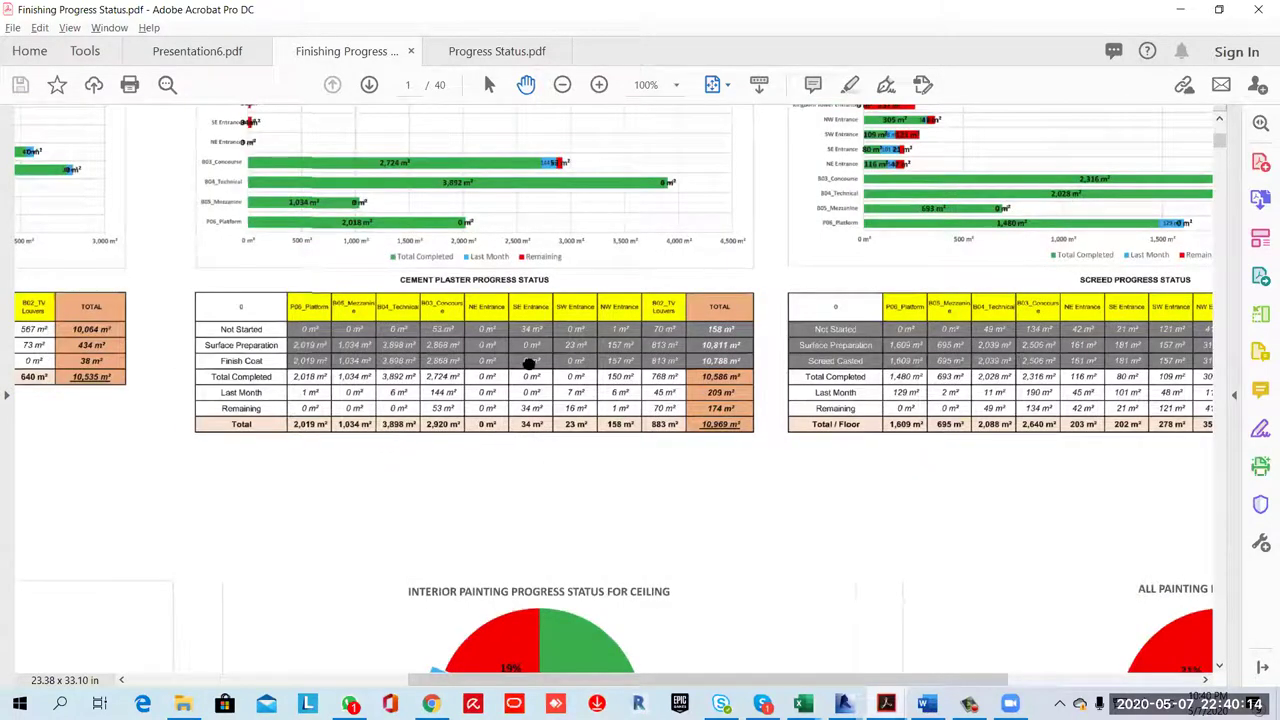
Zoom to 75% and bring the Walls (72%) and Ceiling (77%) interior painting charts into view
{"action": "left_click_drag", "start_coordinate": [265, 513], "coordinate": [403, 397]}
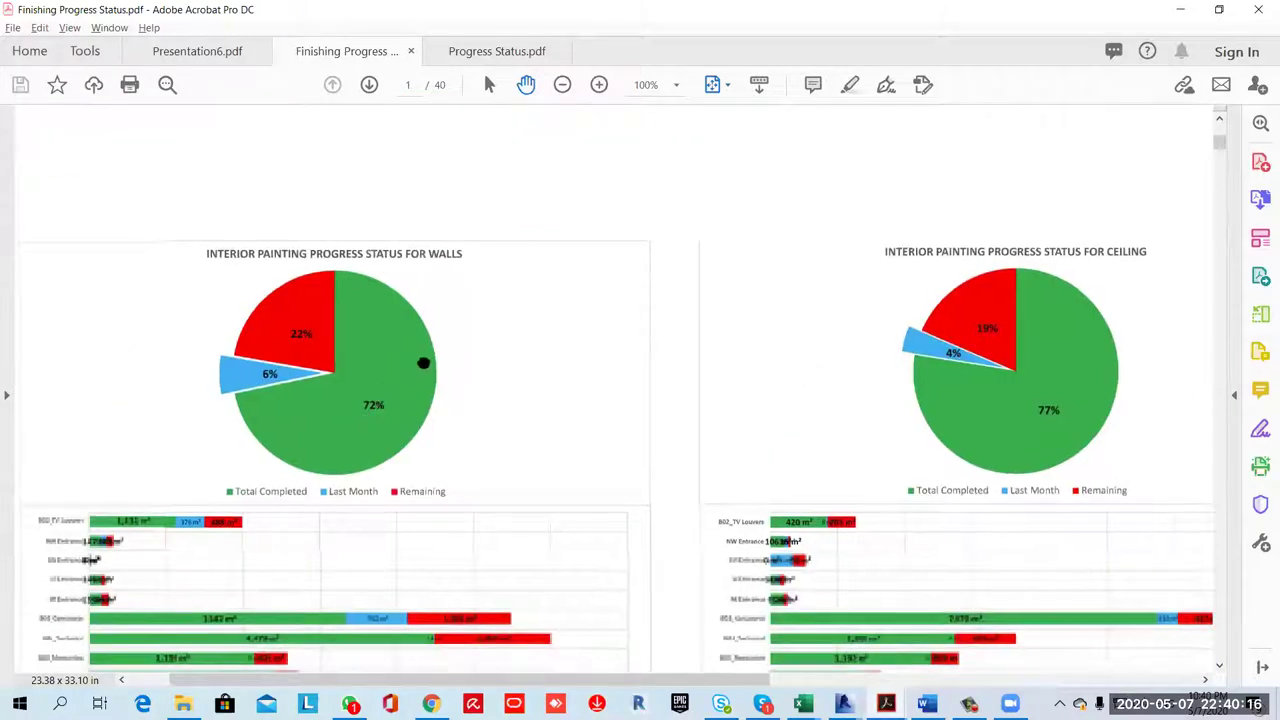
{"action": "scroll", "coordinate": [517, 383], "scroll_direction": "down", "scroll_amount": 2, "text": "ctrl"}
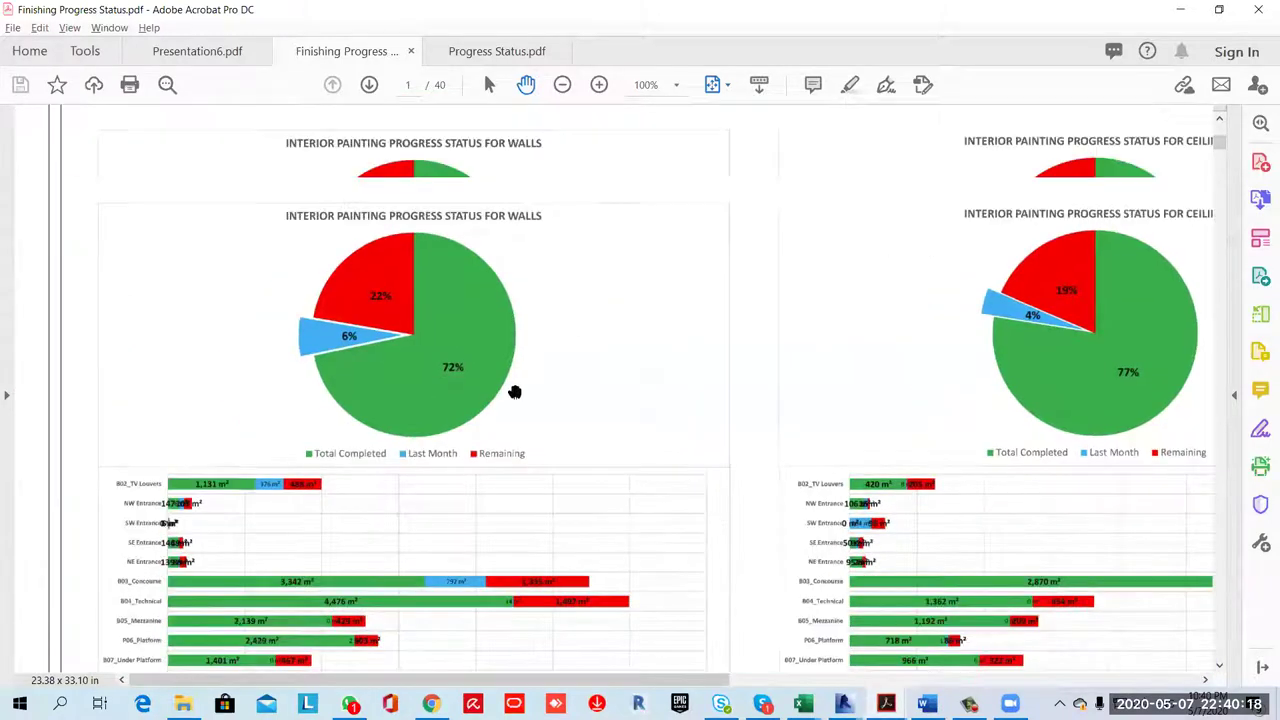
{"action": "scroll", "coordinate": [442, 393], "scroll_direction": "down", "scroll_amount": 1}
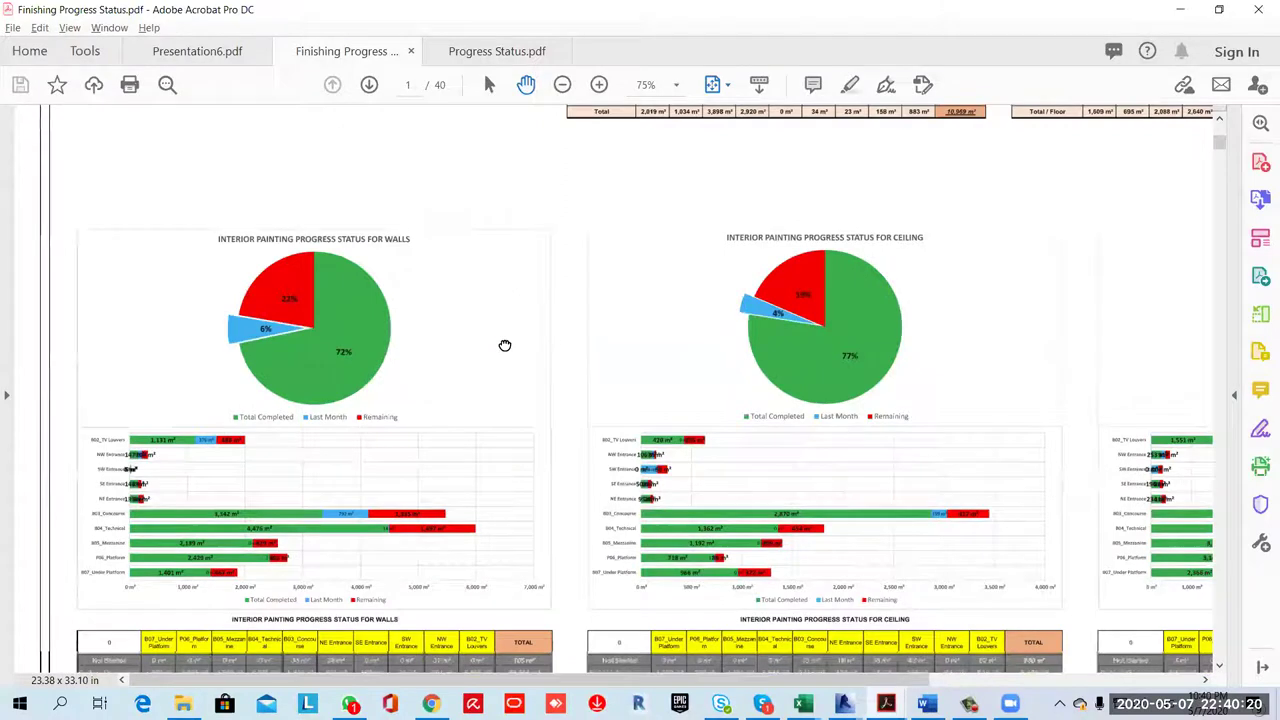
{"action": "scroll", "coordinate": [508, 330], "scroll_direction": "down", "scroll_amount": 2}
{"action": "scroll", "coordinate": [510, 295], "scroll_direction": "down", "scroll_amount": 1}
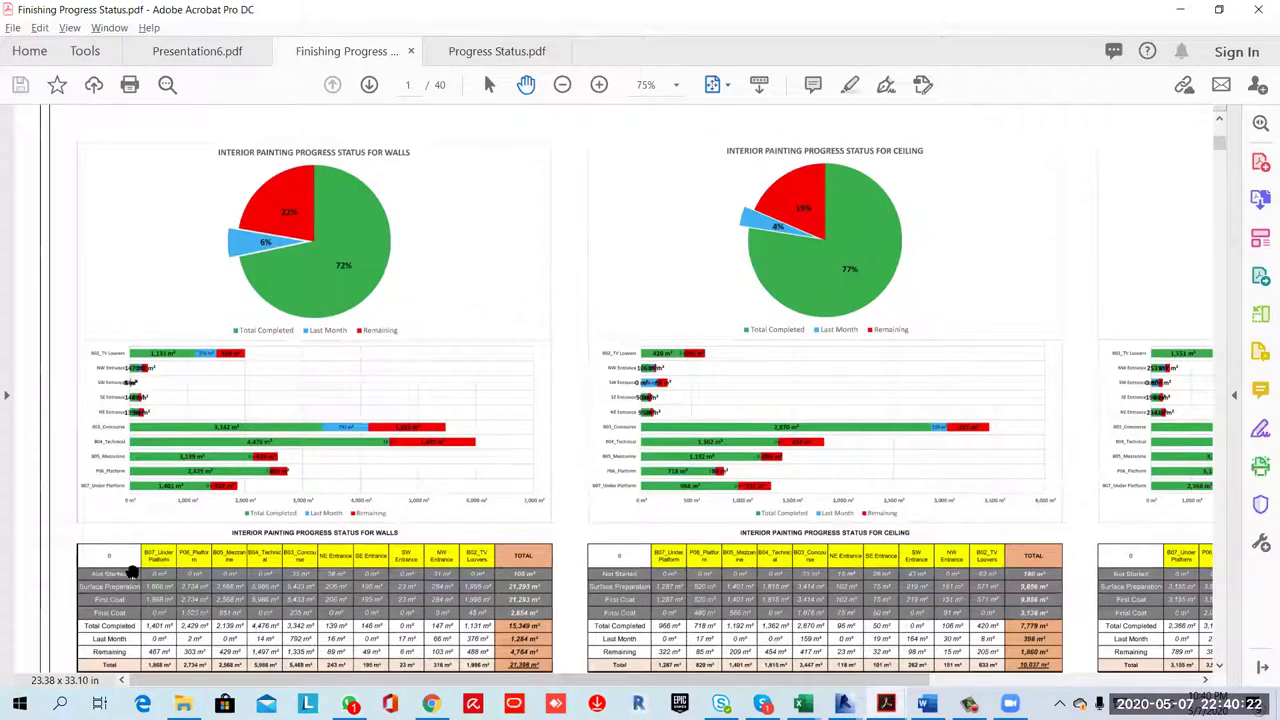
{"action": "scroll", "coordinate": [150, 570], "scroll_direction": "down", "scroll_amount": 1}
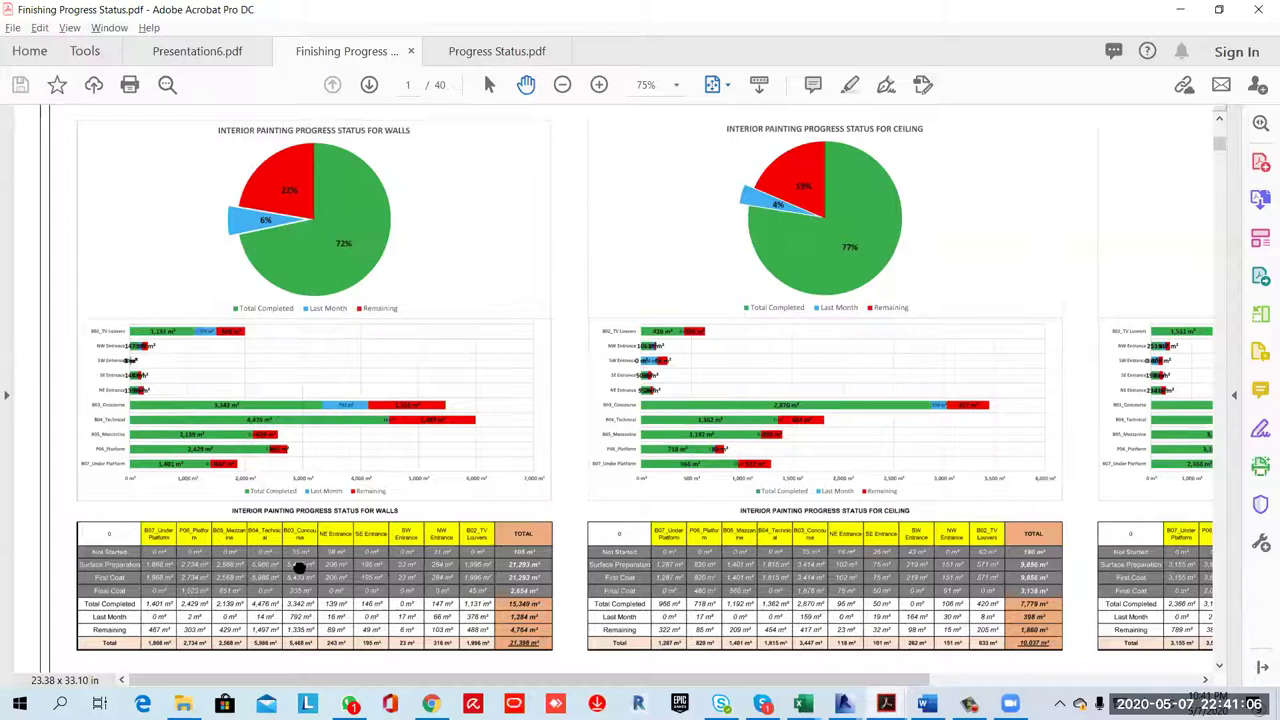
Zoom to 125% on the Walls painting table: 15,349 m² completed, 4,764 m² remaining
{"action": "scroll", "coordinate": [297, 568], "scroll_direction": "up", "scroll_amount": 2, "text": "ctrl"}
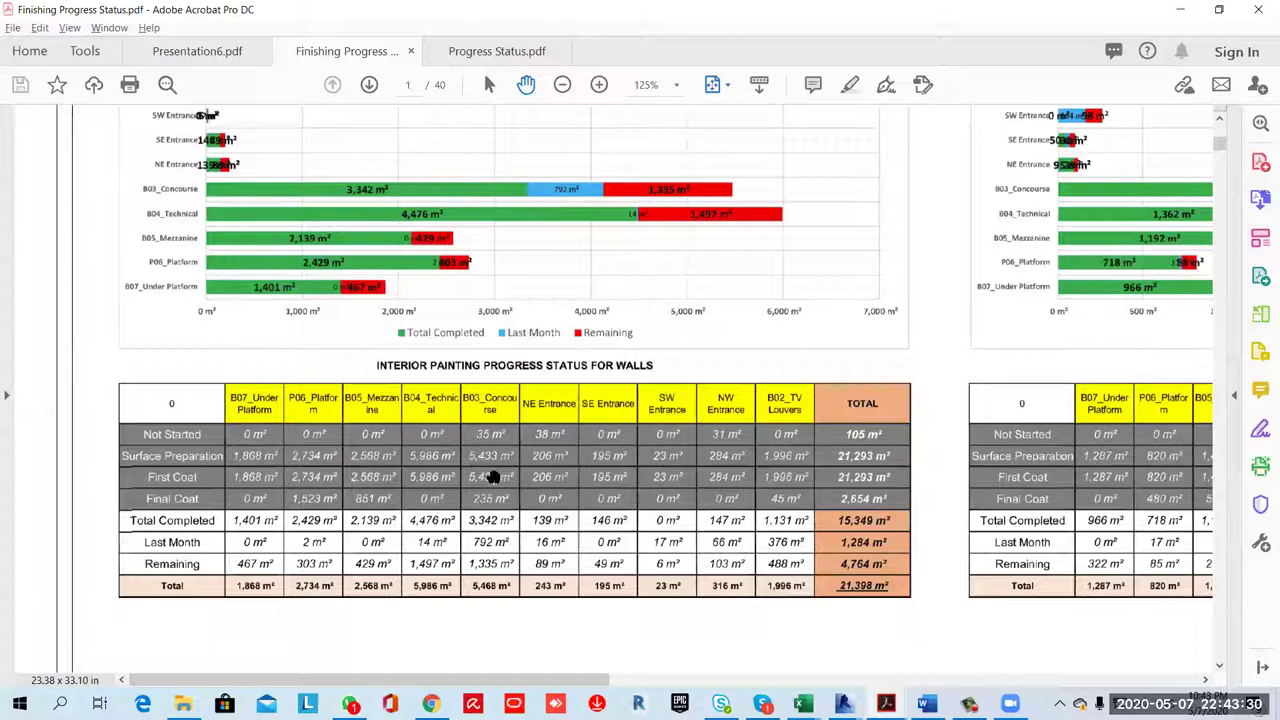
Zoom out to 75% and scroll to page 2's Stone Cladding Progress Status chart (15% completed)
{"action": "scroll", "coordinate": [463, 495], "scroll_direction": "down", "scroll_amount": 1, "text": "ctrl"}
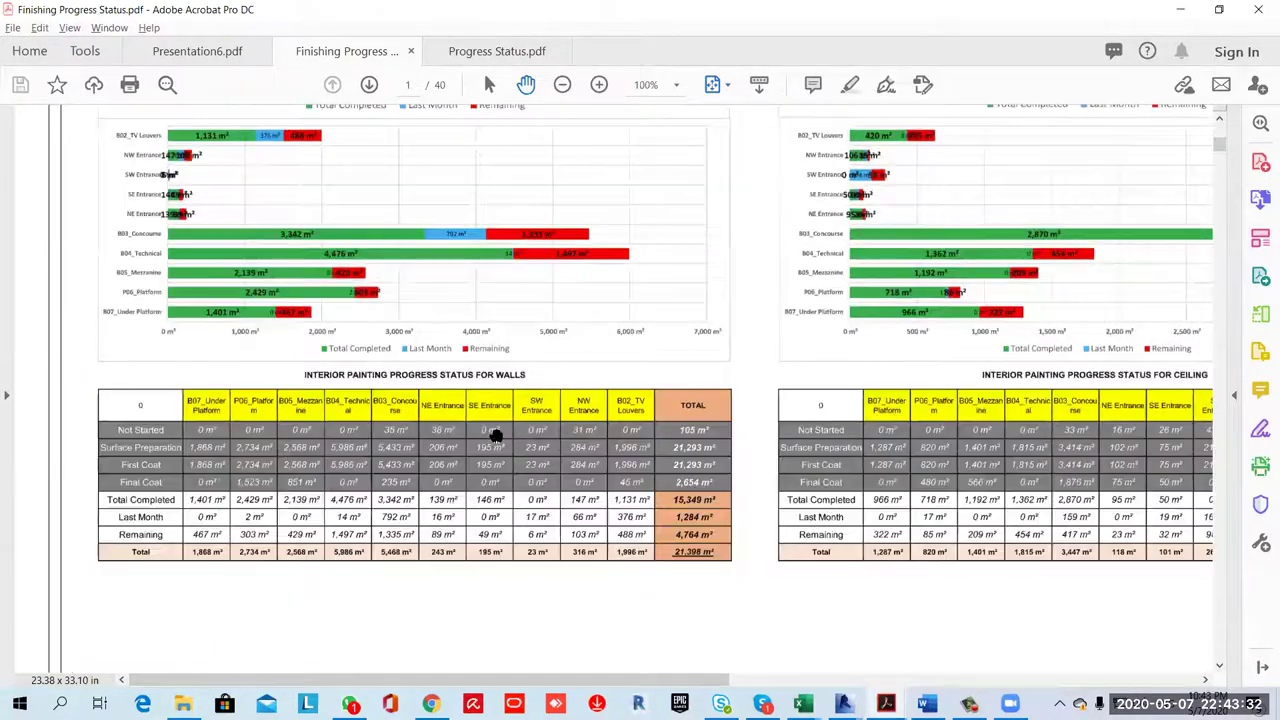
{"action": "scroll", "coordinate": [320, 225], "scroll_direction": "down", "scroll_amount": 1, "text": "ctrl"}
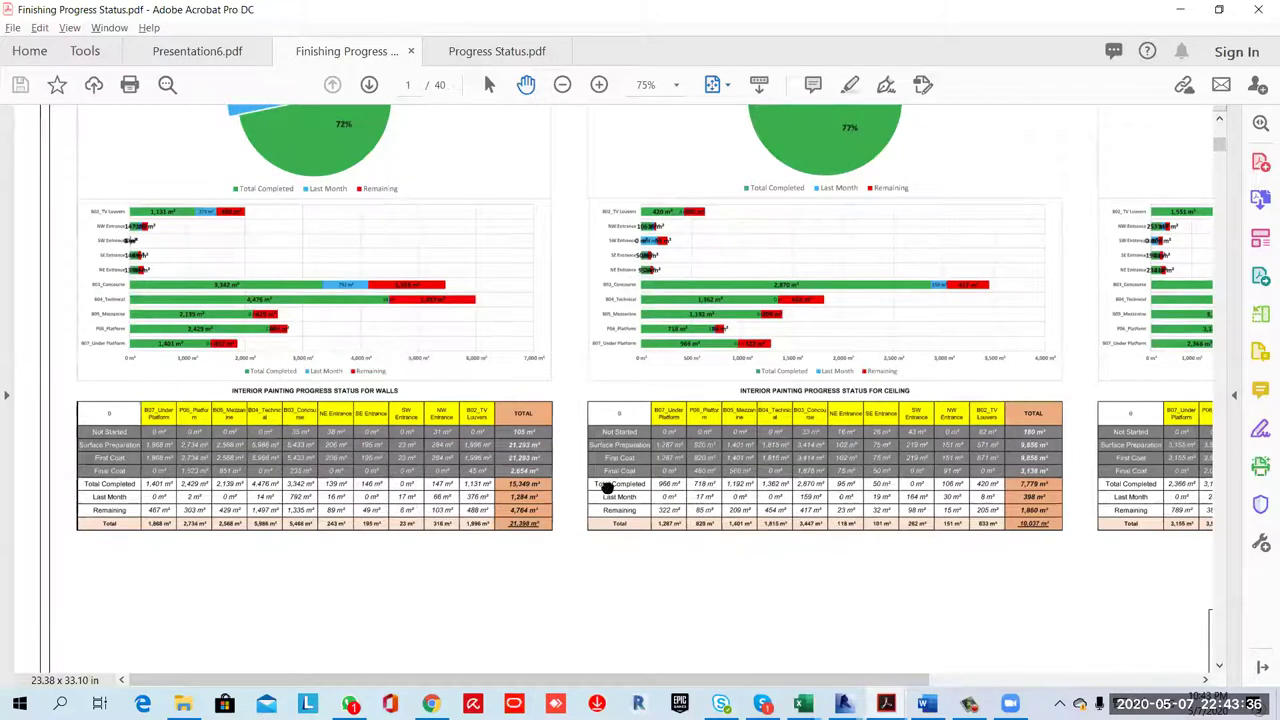
{"action": "scroll", "coordinate": [776, 497], "scroll_direction": "up", "scroll_amount": 2}
{"action": "scroll", "coordinate": [776, 497], "scroll_direction": "right", "scroll_amount": 4}
{"action": "scroll", "coordinate": [770, 495], "scroll_direction": "down", "scroll_amount": 3}
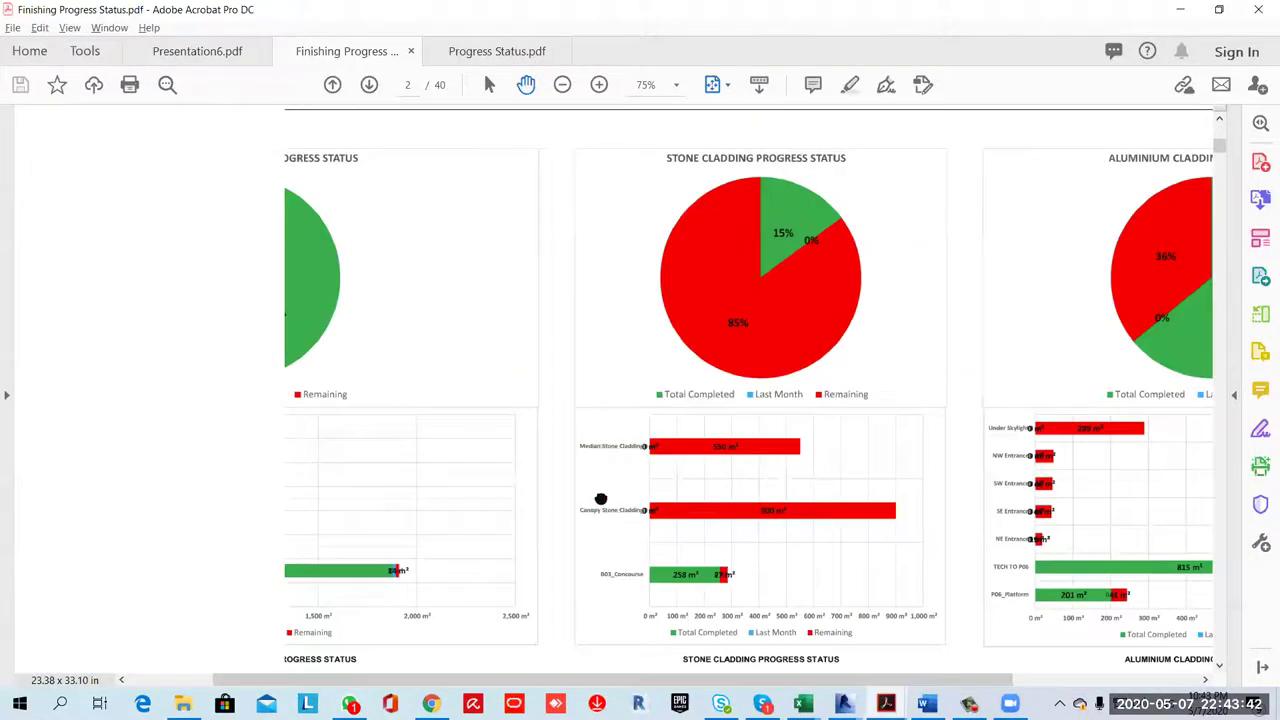
Zoom out to 56.1% so the porcelain, stone and aluminium cladding sections fit on screen
{"action": "scroll", "coordinate": [600, 503], "scroll_direction": "left", "scroll_amount": 2}
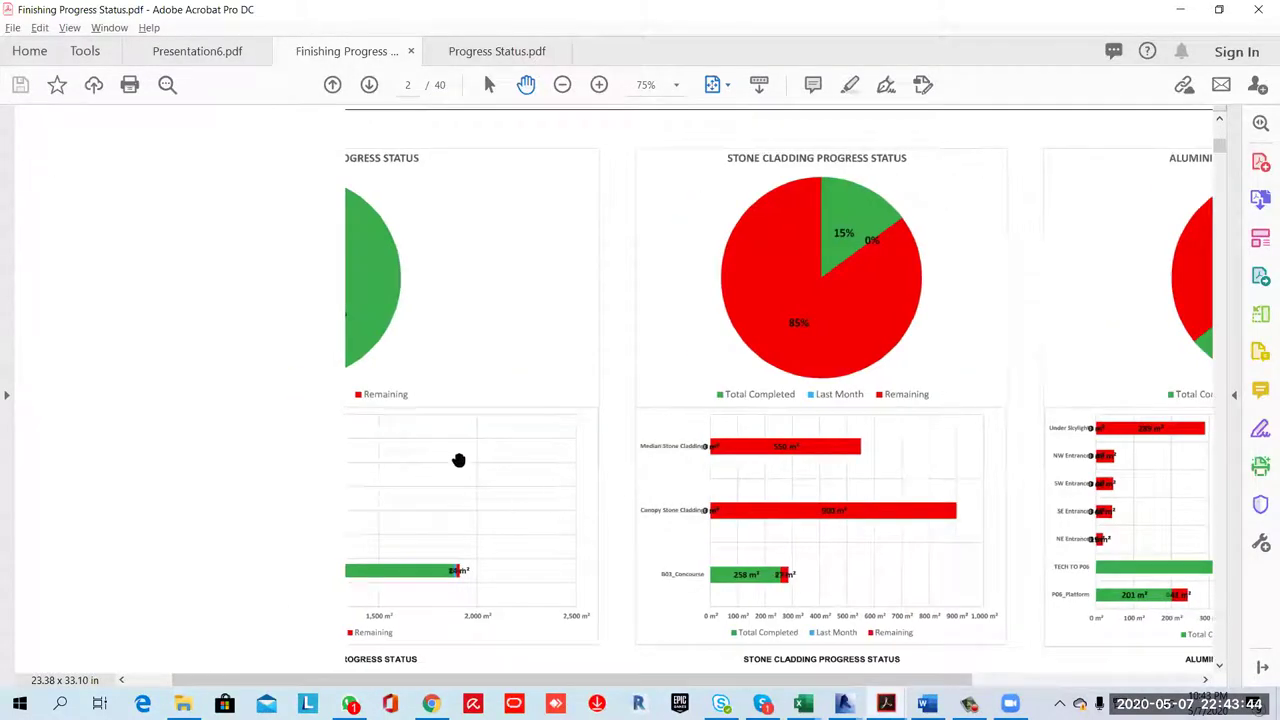
{"action": "scroll", "coordinate": [529, 449], "scroll_direction": "down", "scroll_amount": 1, "text": "ctrl"}
{"action": "scroll", "coordinate": [529, 444], "scroll_direction": "down", "scroll_amount": 3}
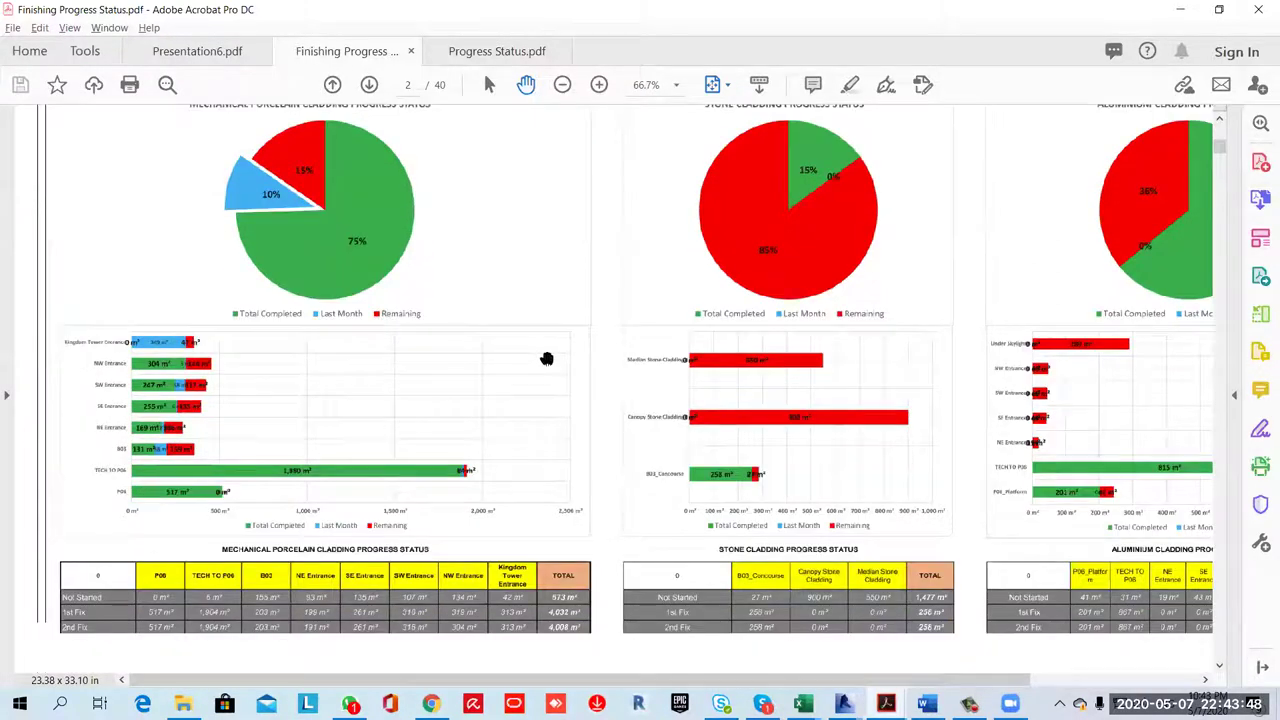
{"action": "scroll", "coordinate": [488, 408], "scroll_direction": "down", "scroll_amount": 1, "text": "ctrl"}
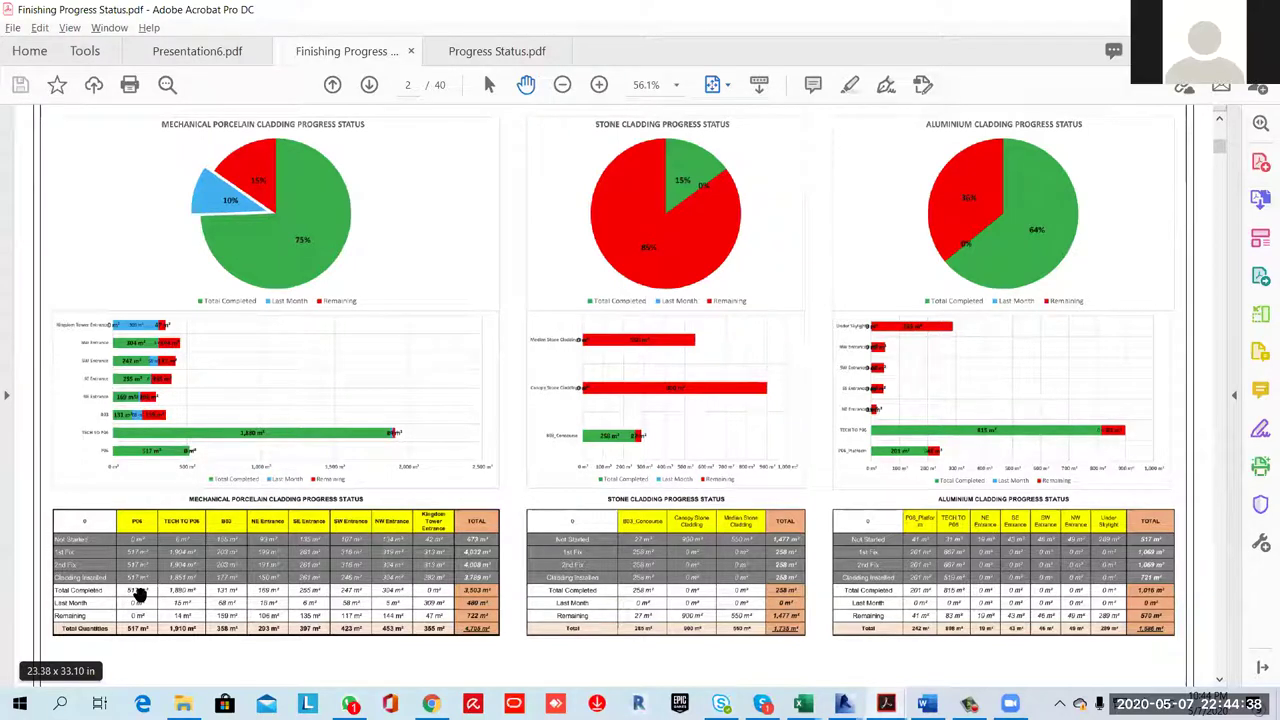
Zoom from 56.1% to 75% on the Mechanical Porcelain cladding pie and bar charts
{"action": "scroll", "coordinate": [268, 520], "scroll_direction": "up", "scroll_amount": 1}
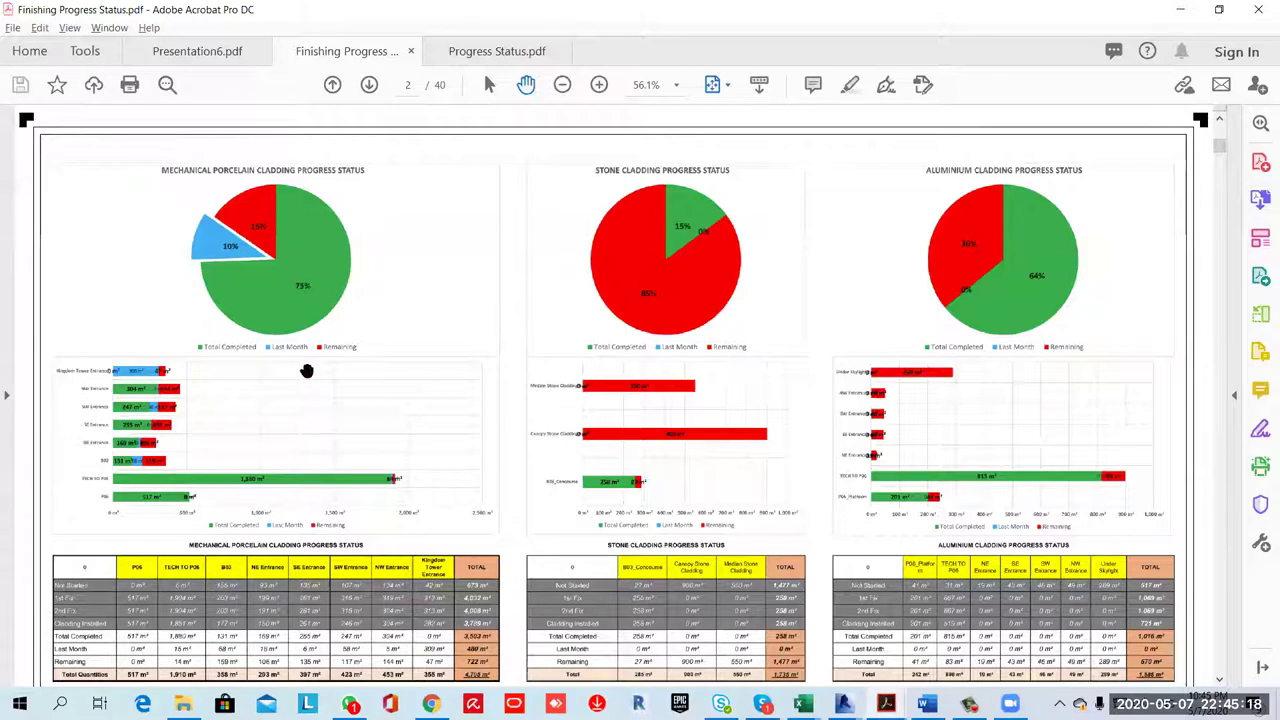
{"action": "scroll", "coordinate": [280, 236], "scroll_direction": "down", "scroll_amount": 1}
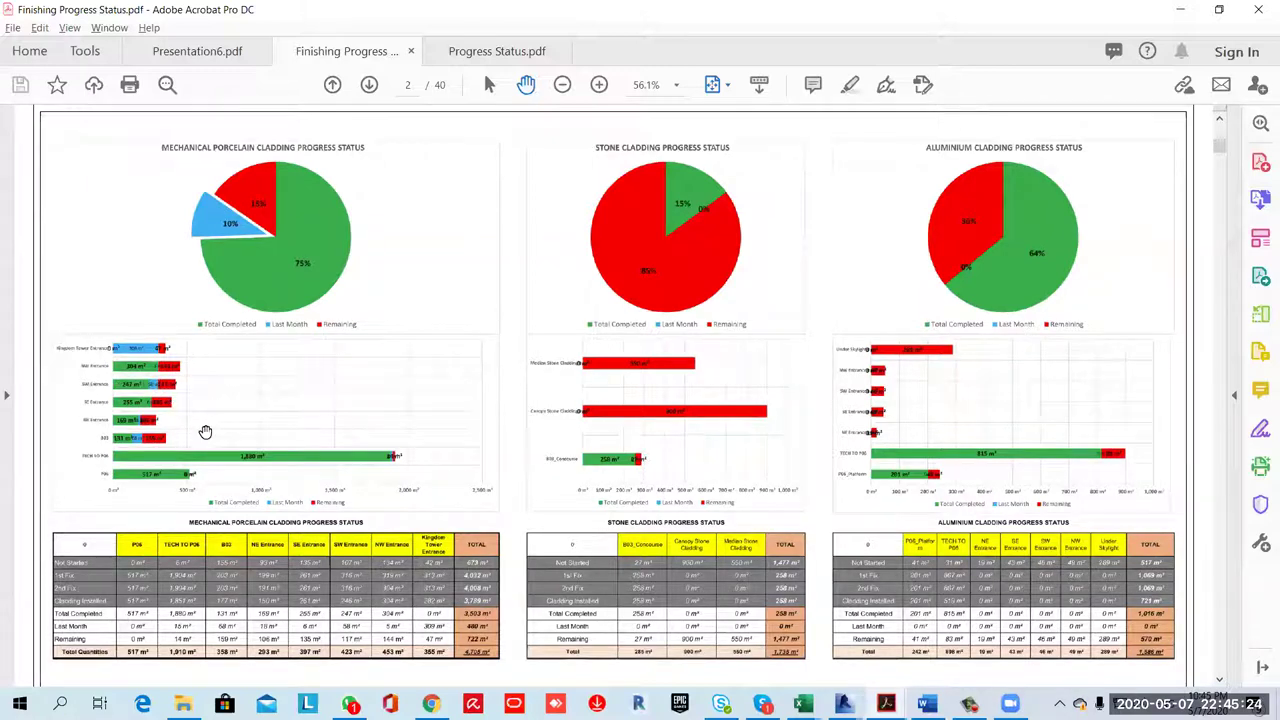
{"action": "scroll", "coordinate": [177, 425], "scroll_direction": "up", "scroll_amount": 1, "text": "ctrl"}
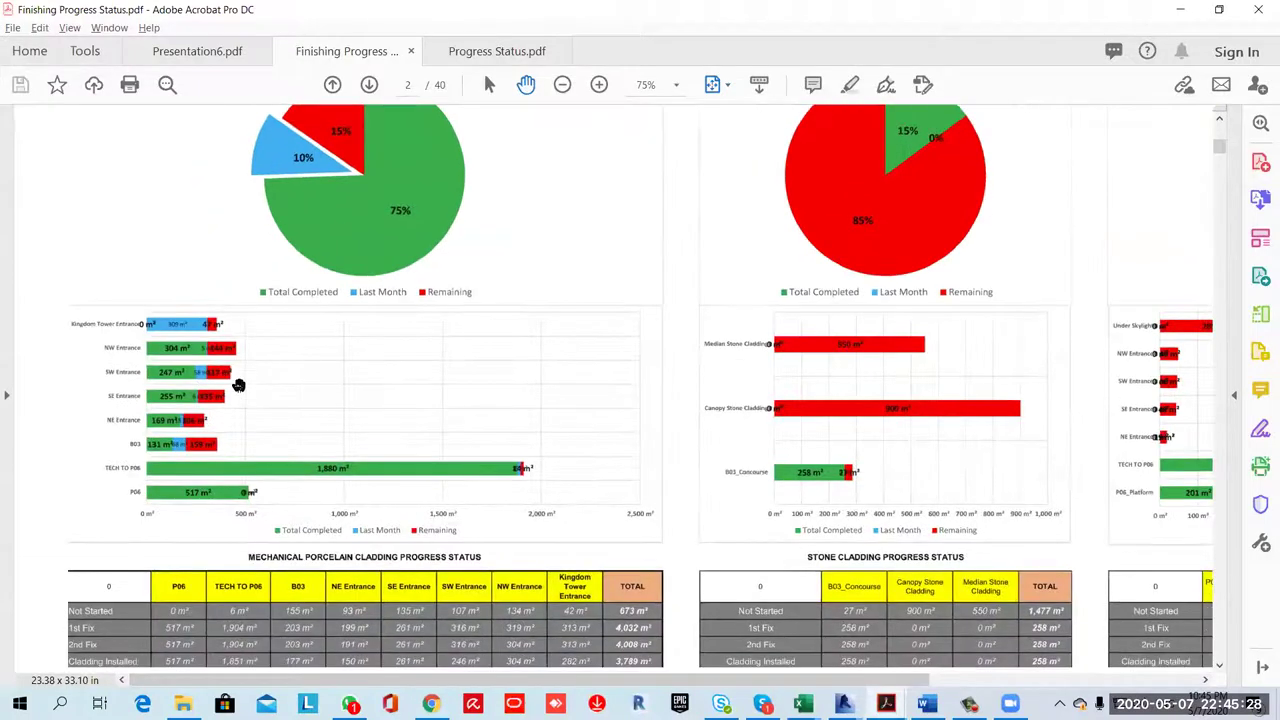
Review the cladding charts and pan the Aluminium Cladding chart fully into view
{"action": "scroll", "coordinate": [216, 398], "scroll_direction": "up", "scroll_amount": 1, "text": "ctrl"}
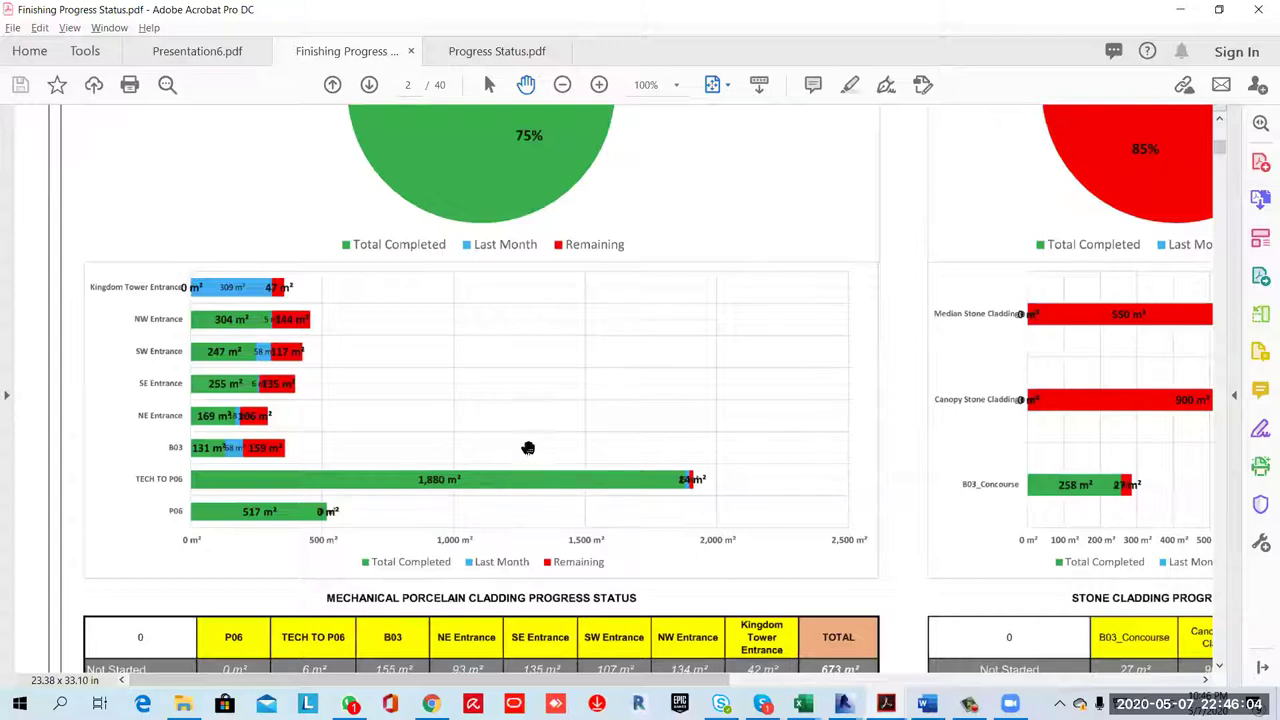
{"action": "scroll", "coordinate": [494, 320], "scroll_direction": "up", "scroll_amount": 5}
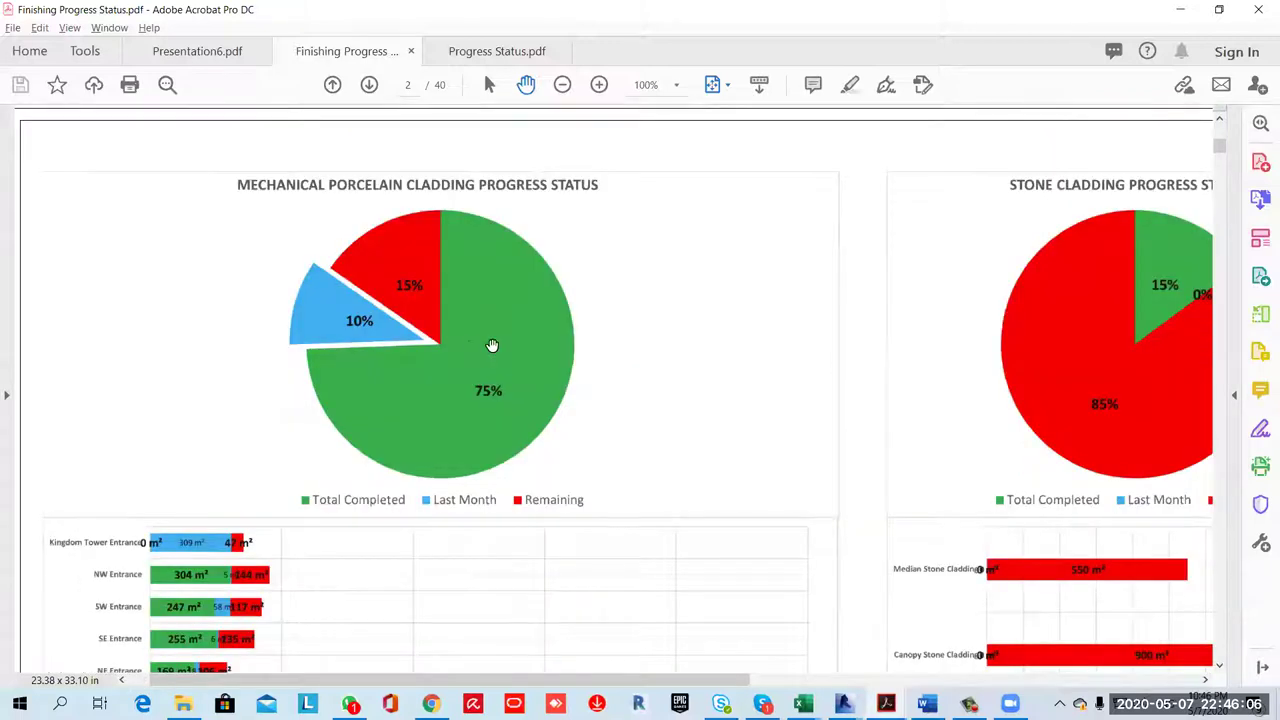
{"action": "scroll", "coordinate": [606, 410], "scroll_direction": "down", "scroll_amount": 1, "text": "ctrl"}
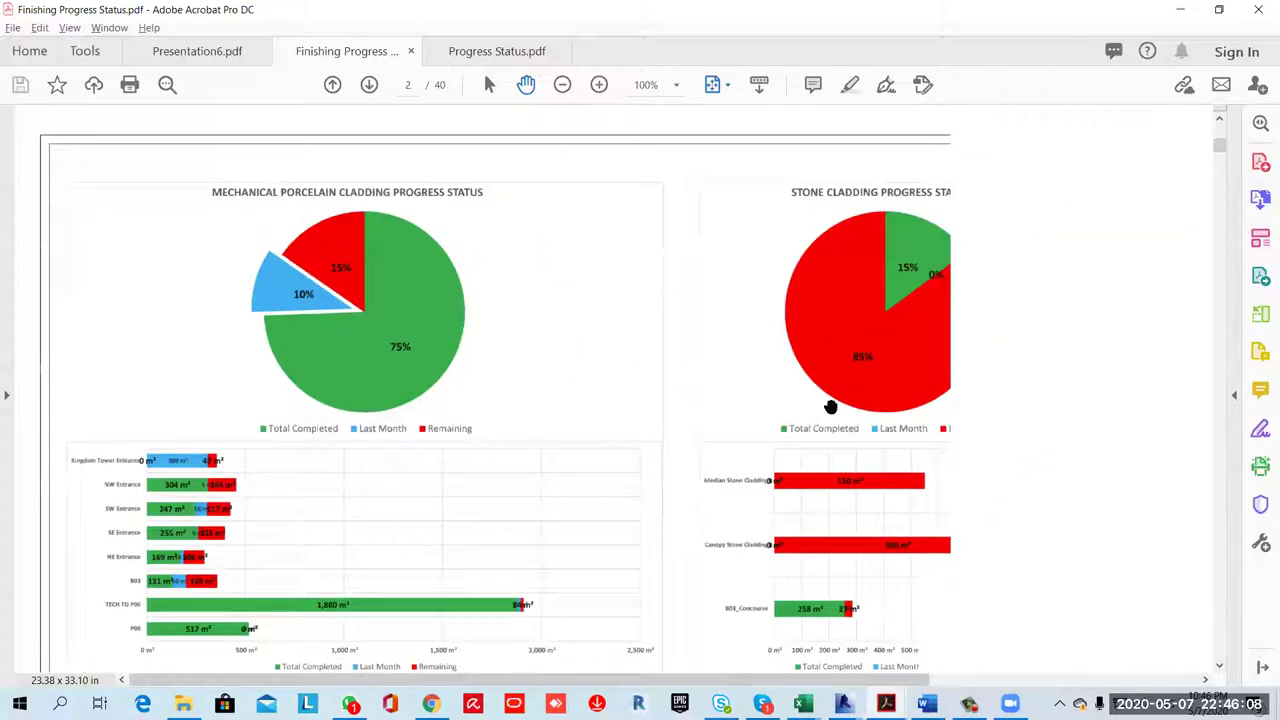
{"action": "left_click_drag", "start_coordinate": [708, 386], "coordinate": [484, 375]}
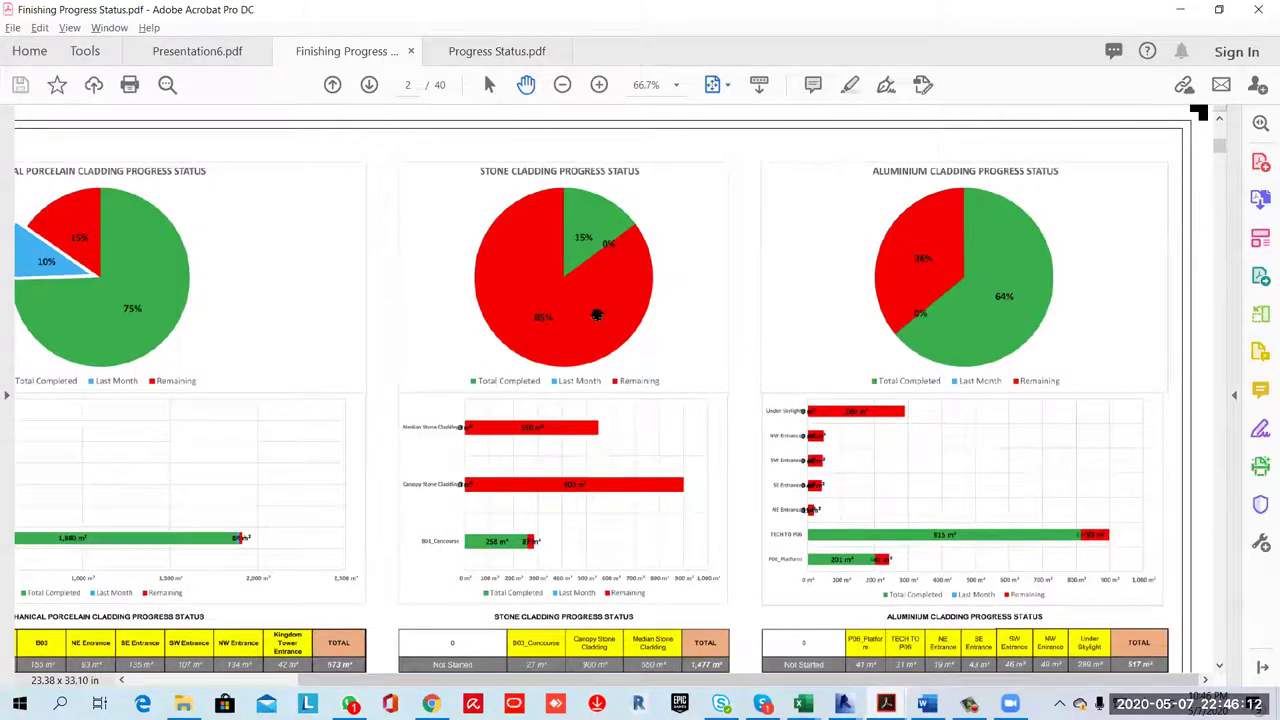
Scroll down to the full cladding tables, showing Aluminium at 1,586 m² total and 1,016 m² completed
{"action": "scroll", "coordinate": [620, 170], "scroll_direction": "down", "scroll_amount": 1}
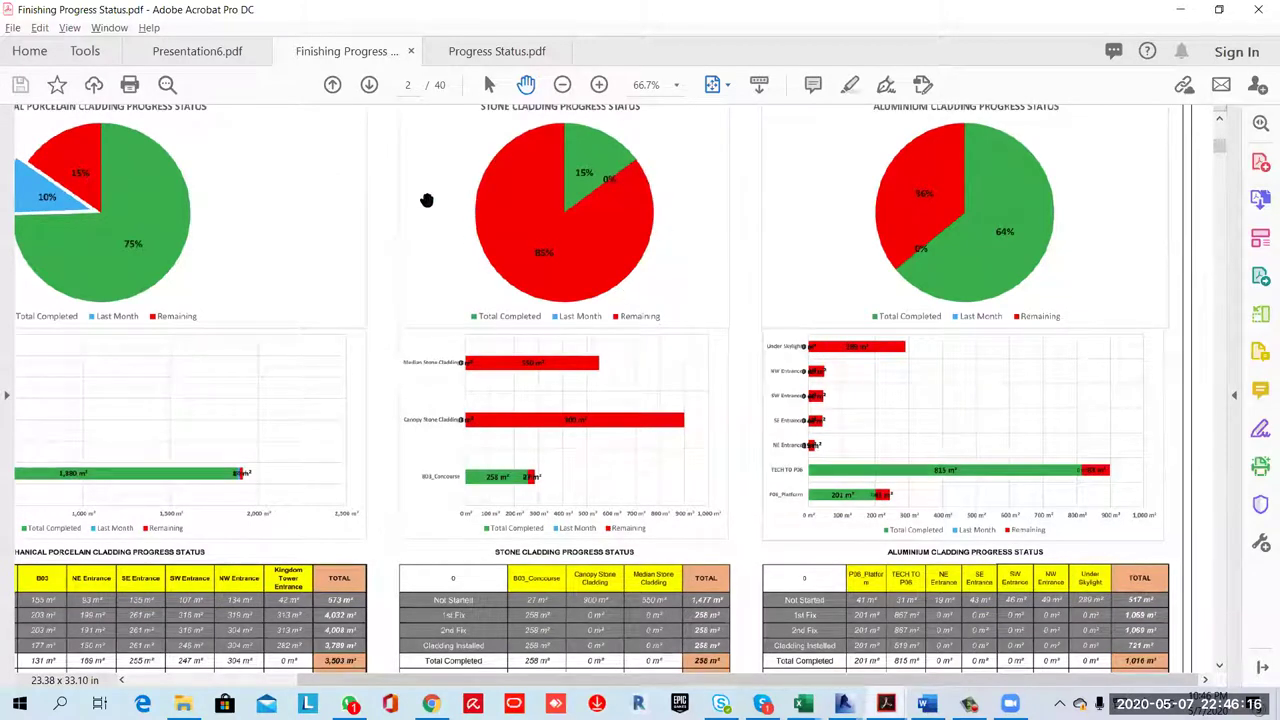
{"action": "scroll", "coordinate": [643, 214], "scroll_direction": "down", "scroll_amount": 3}
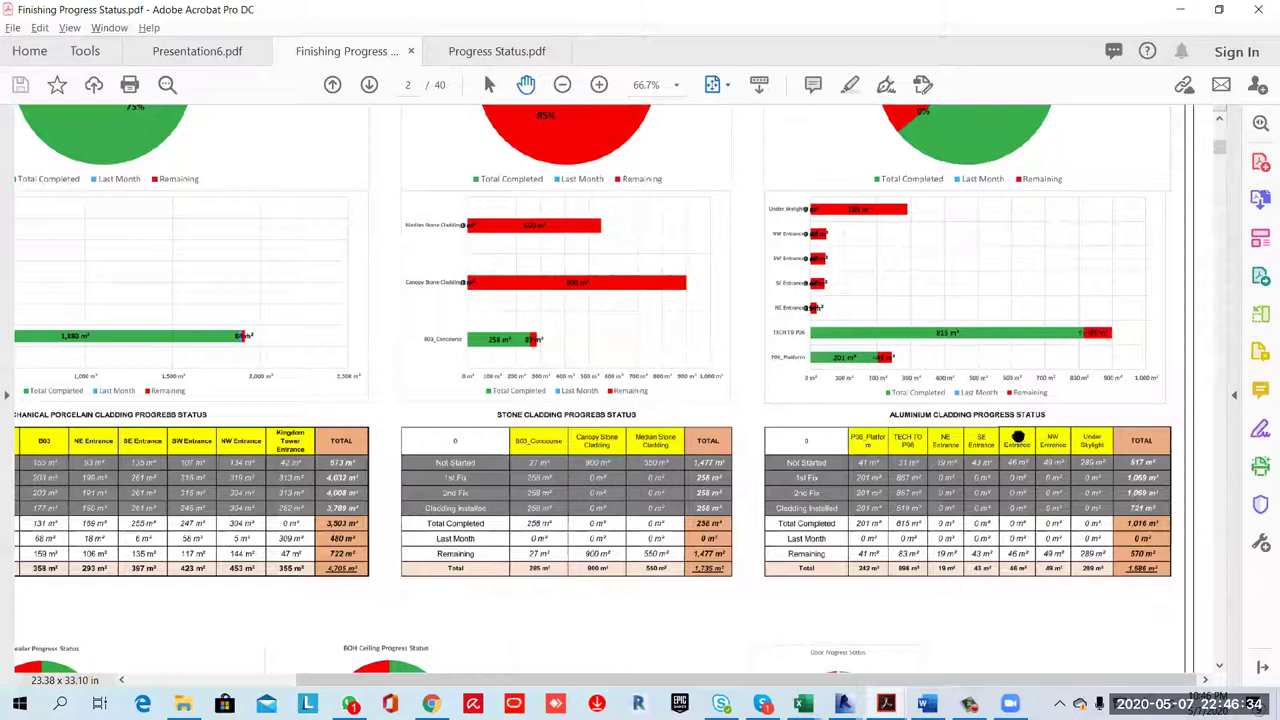
{"action": "scroll", "coordinate": [893, 306], "scroll_direction": "up", "scroll_amount": 3}
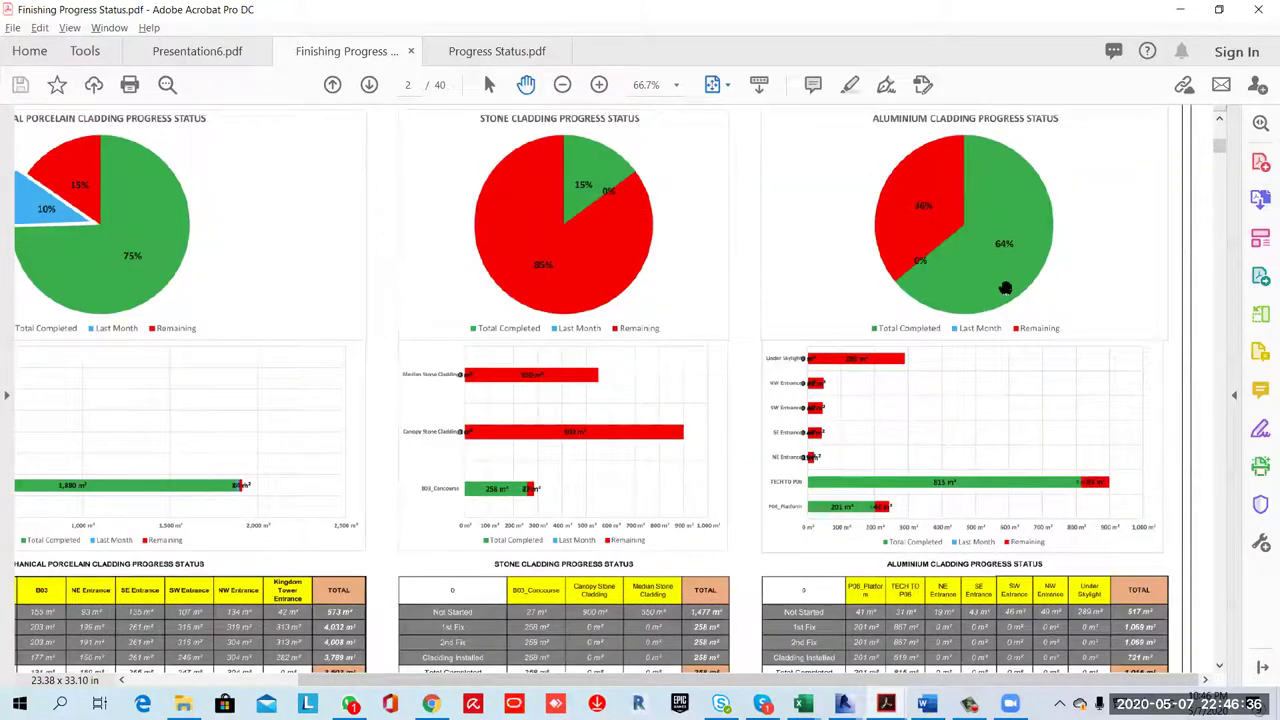
{"action": "scroll", "coordinate": [988, 367], "scroll_direction": "down", "scroll_amount": 1}
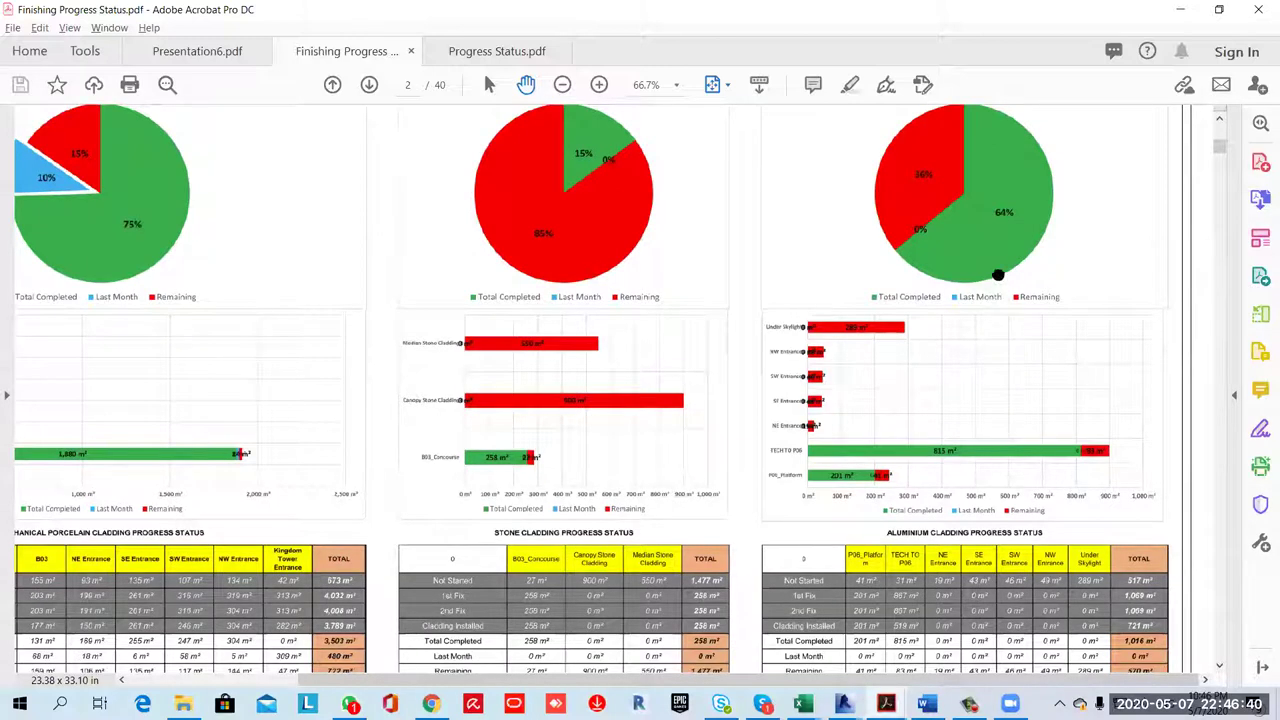
{"action": "scroll", "coordinate": [997, 291], "scroll_direction": "down", "scroll_amount": 2}
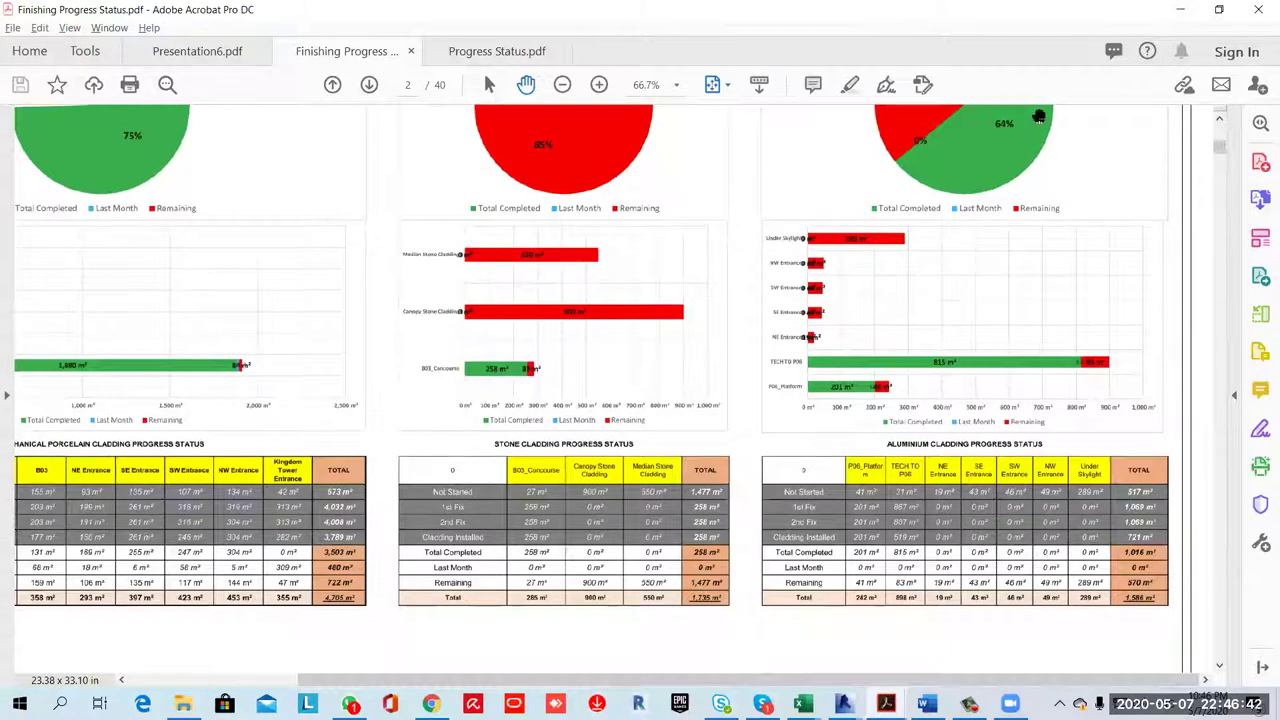
{"action": "scroll", "coordinate": [978, 360], "scroll_direction": "up", "scroll_amount": 3}
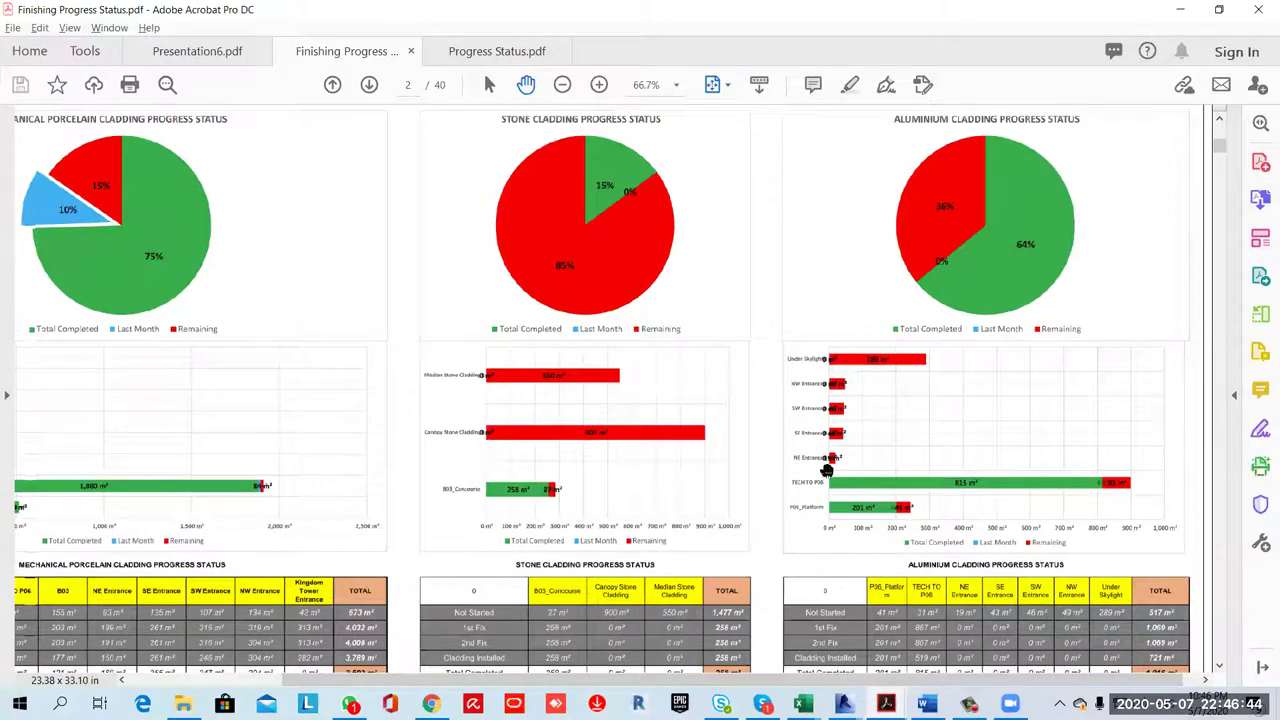
{"action": "scroll", "coordinate": [870, 480], "scroll_direction": "down", "scroll_amount": 7}
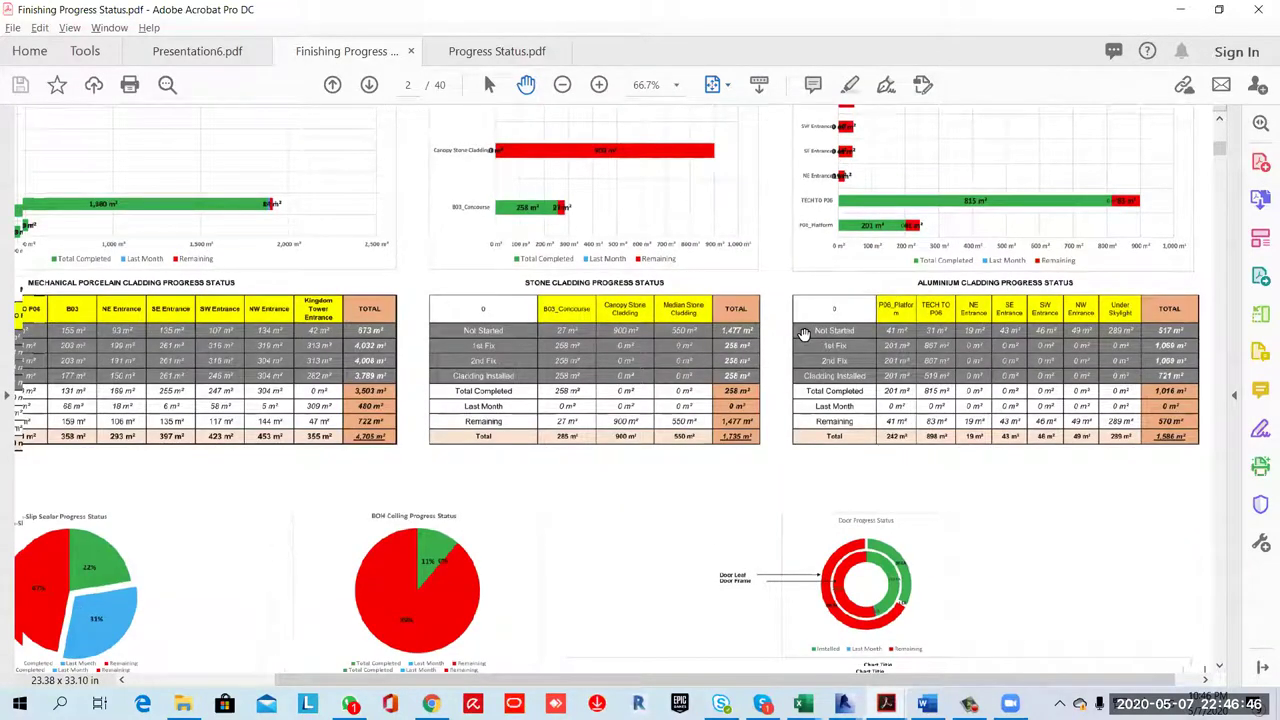
Zoom to 125% on the Final Non-Slip Sealer table, pan it fully into view, then zoom back out
{"action": "scroll", "coordinate": [446, 426], "scroll_direction": "down", "scroll_amount": 4}
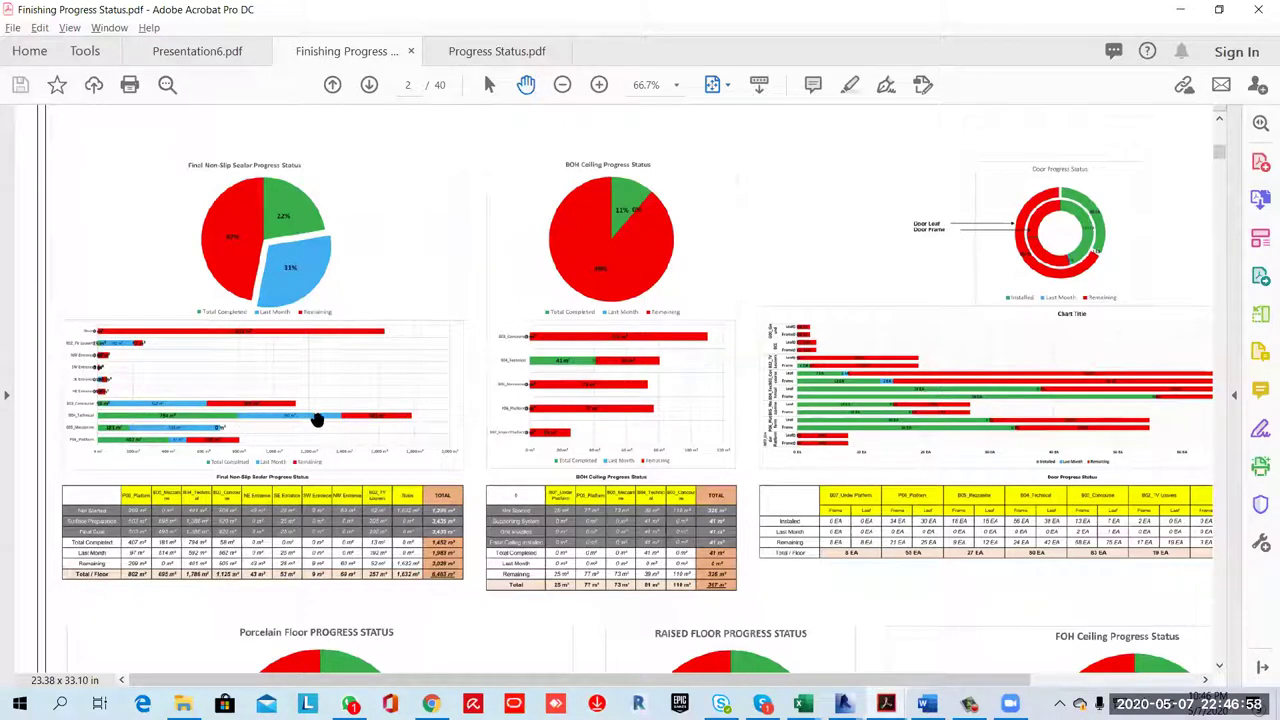
{"action": "scroll", "coordinate": [242, 428], "scroll_direction": "up", "scroll_amount": 1, "text": "ctrl"}
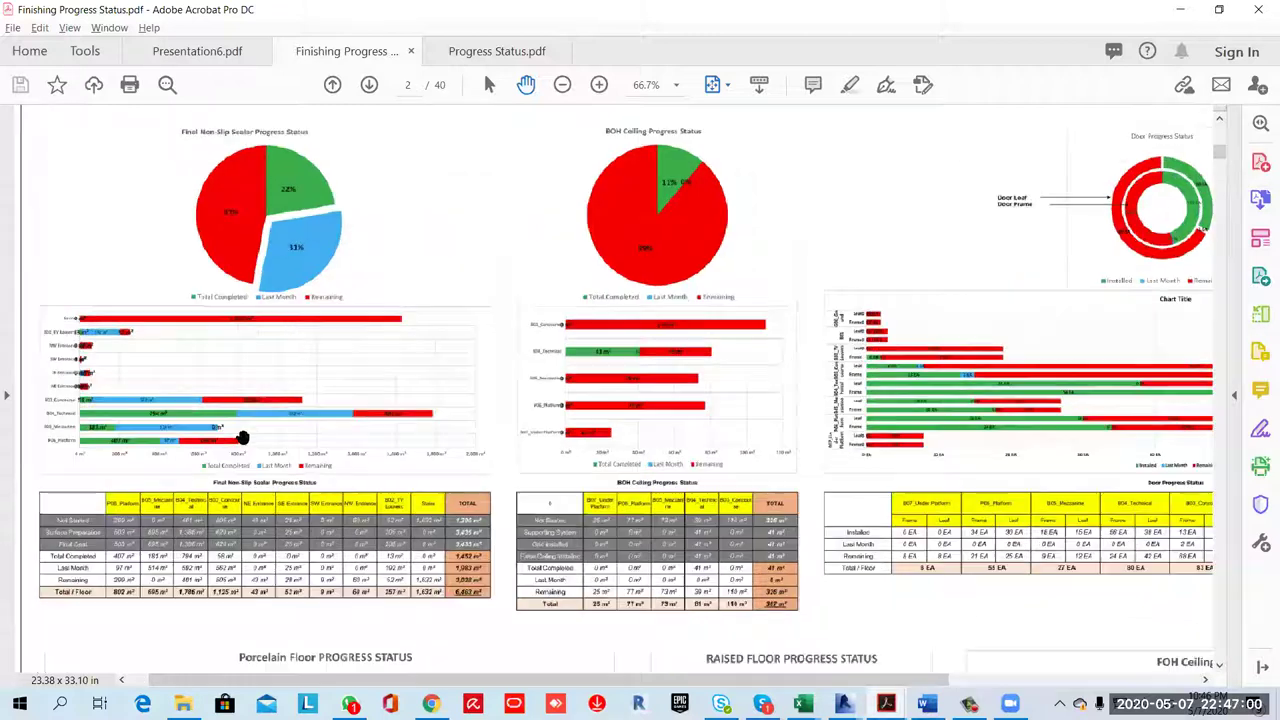
{"action": "scroll", "coordinate": [249, 440], "scroll_direction": "up", "scroll_amount": 2, "text": "ctrl"}
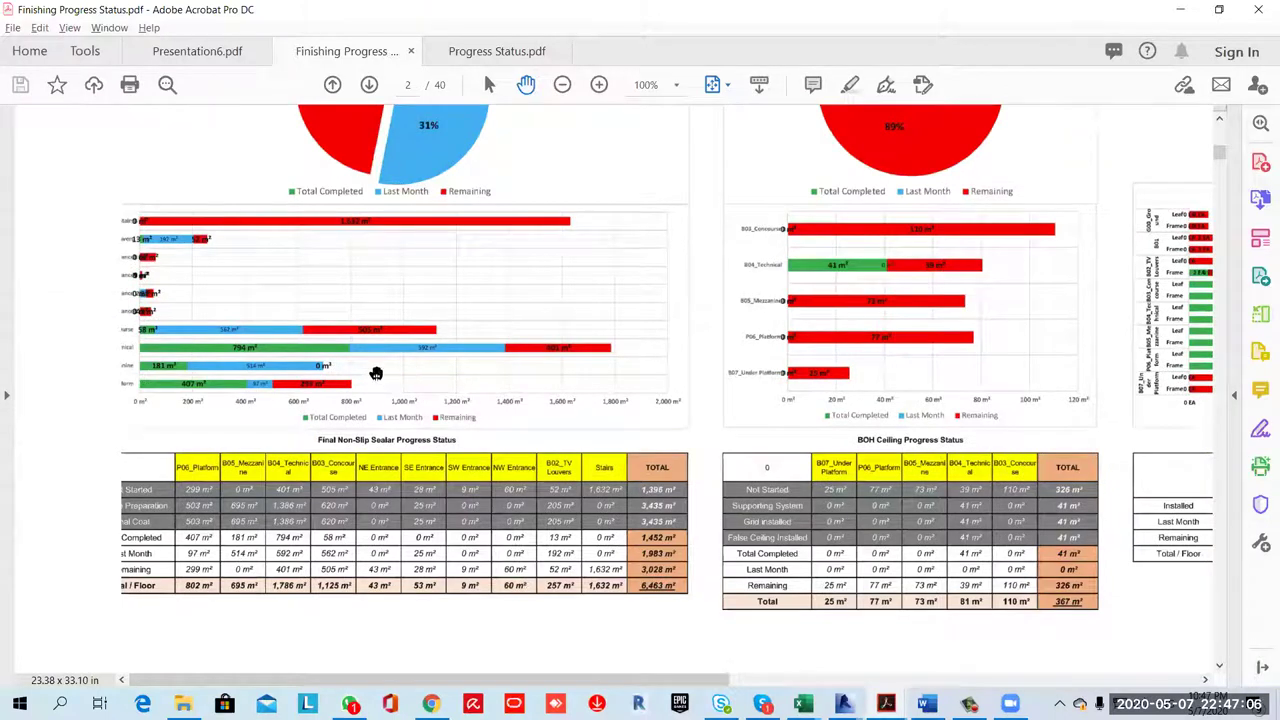
{"action": "scroll", "coordinate": [380, 374], "scroll_direction": "up", "scroll_amount": 1, "text": "ctrl"}
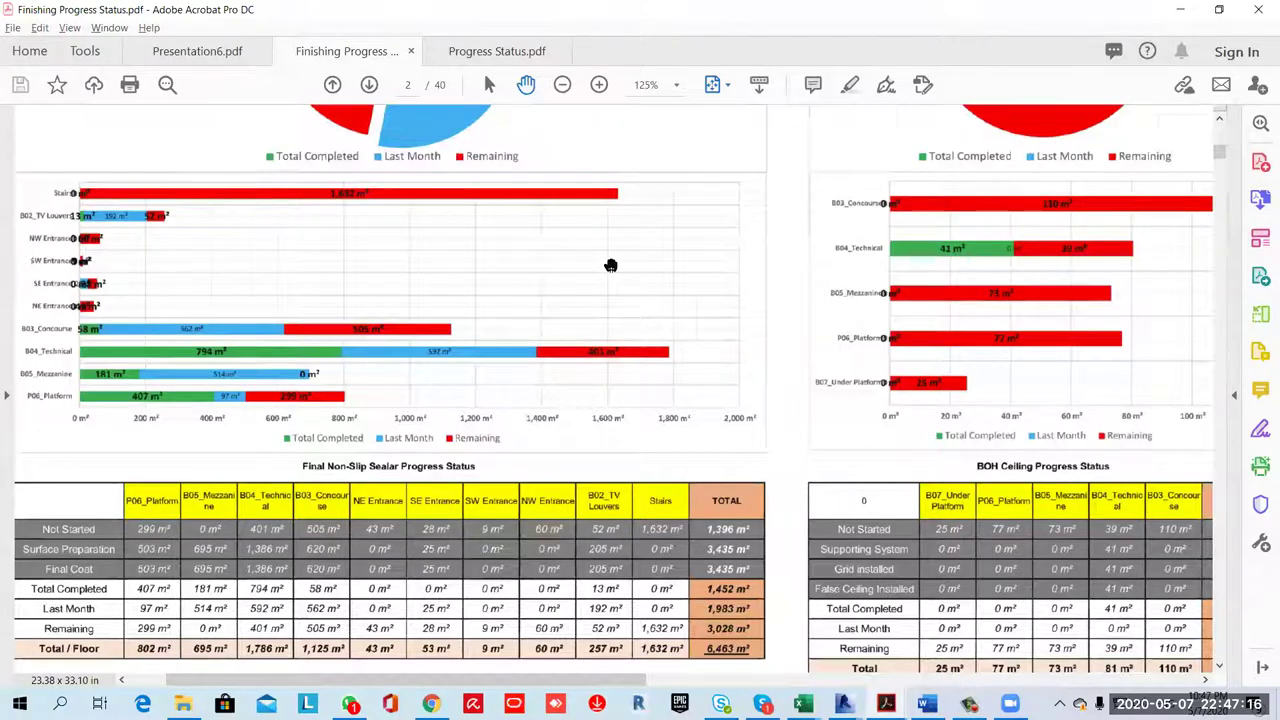
{"action": "left_click_drag", "start_coordinate": [610, 265], "coordinate": [698, 198]}
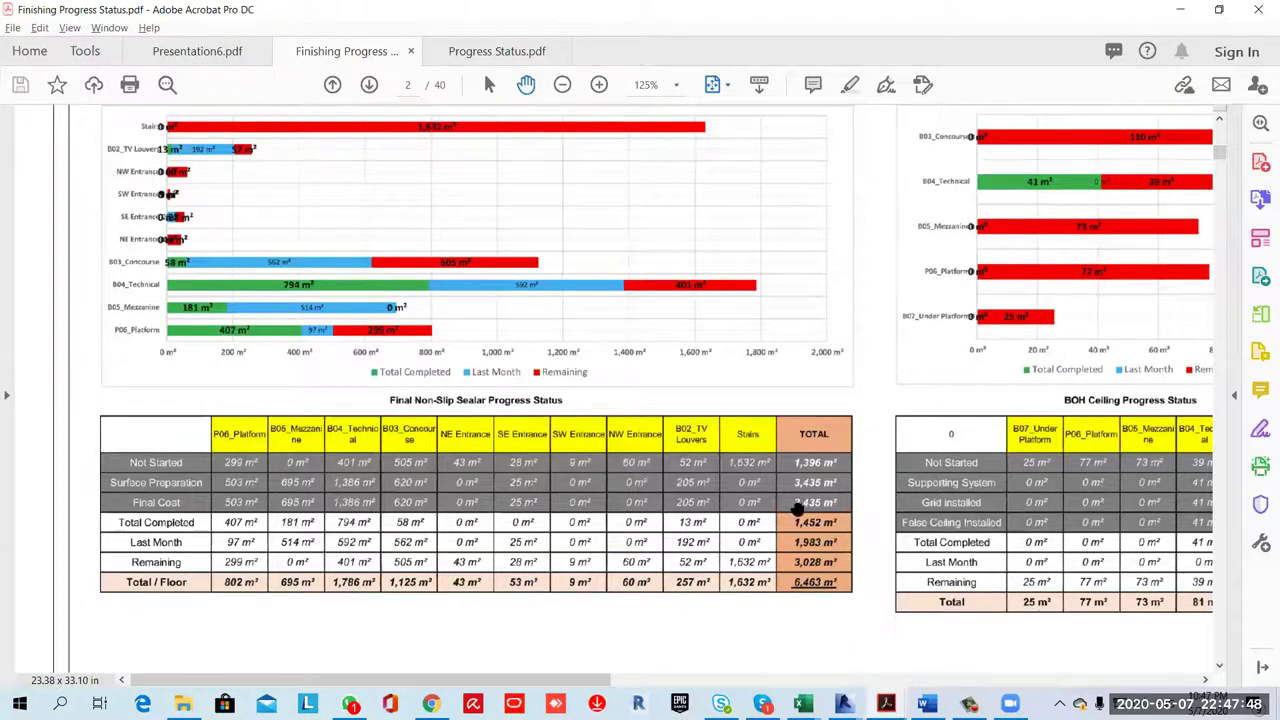
{"action": "scroll", "coordinate": [863, 430], "scroll_direction": "down", "scroll_amount": 2, "text": "ctrl"}
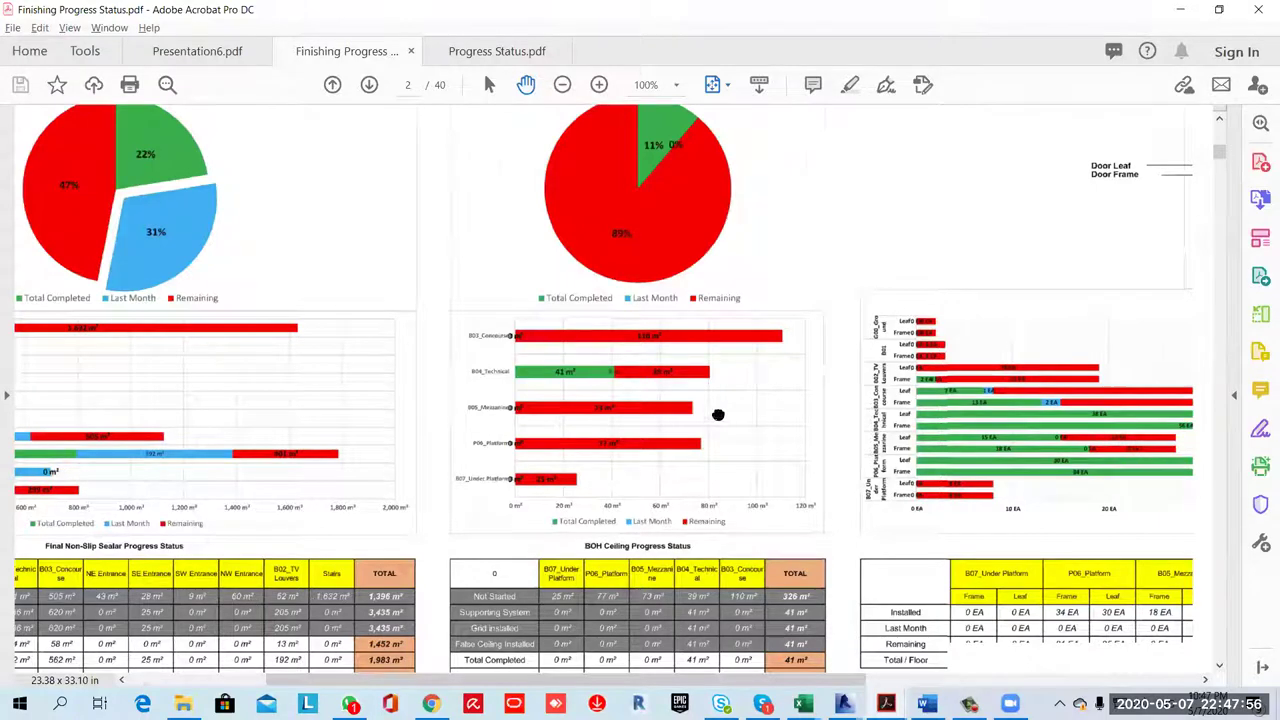
Enlarge the Door Progress Status chart and pan to reveal its right side
{"action": "scroll", "coordinate": [723, 414], "scroll_direction": "down", "scroll_amount": 1, "text": "ctrl"}
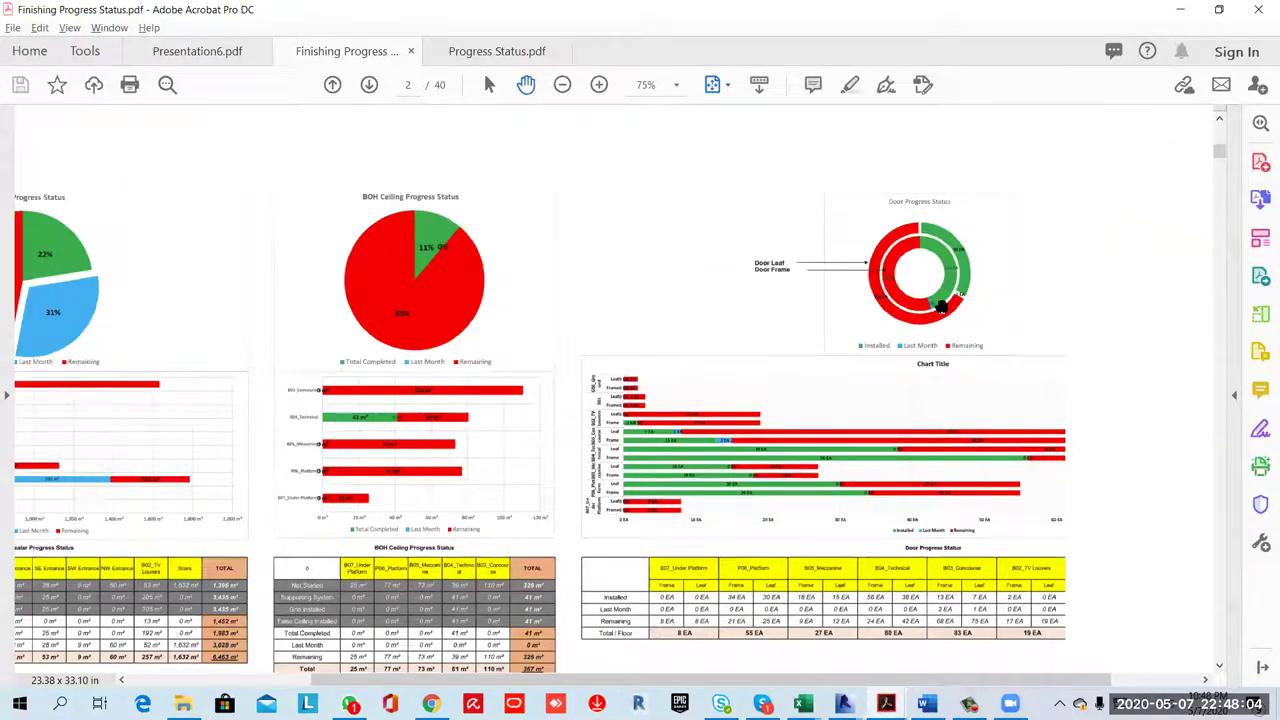
{"action": "scroll", "coordinate": [801, 377], "scroll_direction": "right", "scroll_amount": 3}
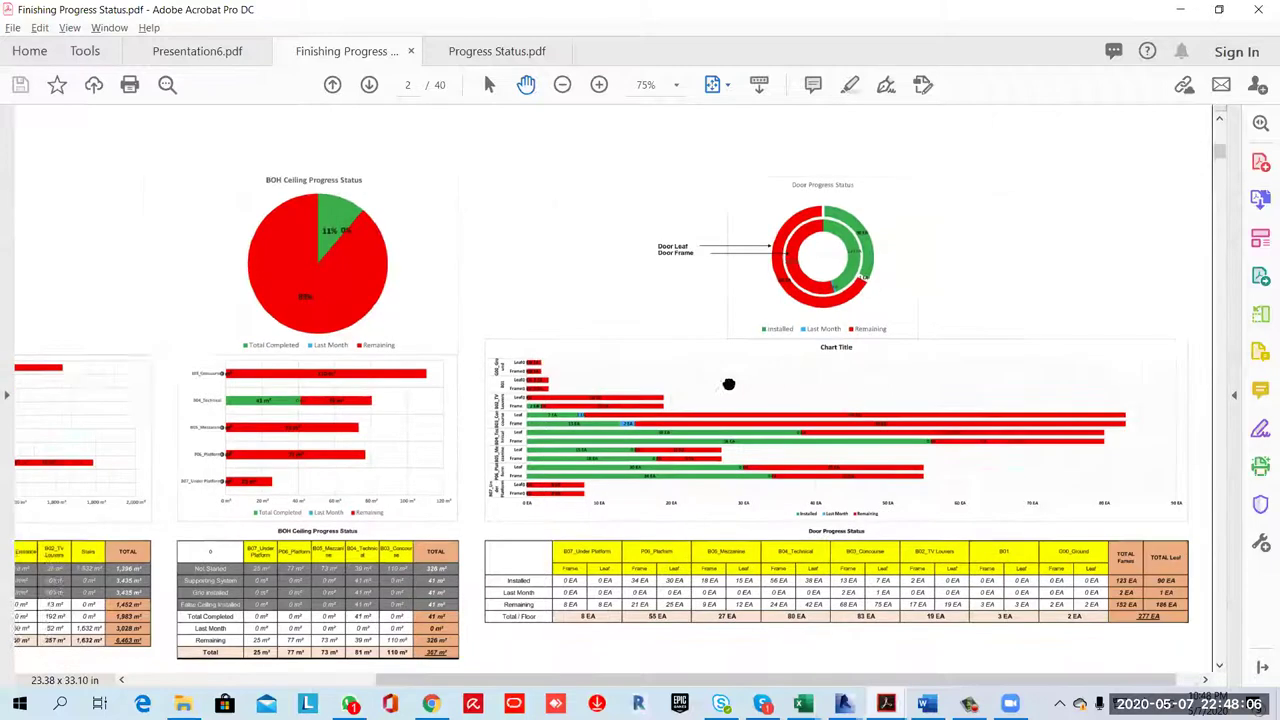
{"action": "scroll", "coordinate": [783, 378], "scroll_direction": "up", "scroll_amount": 1, "text": "ctrl"}
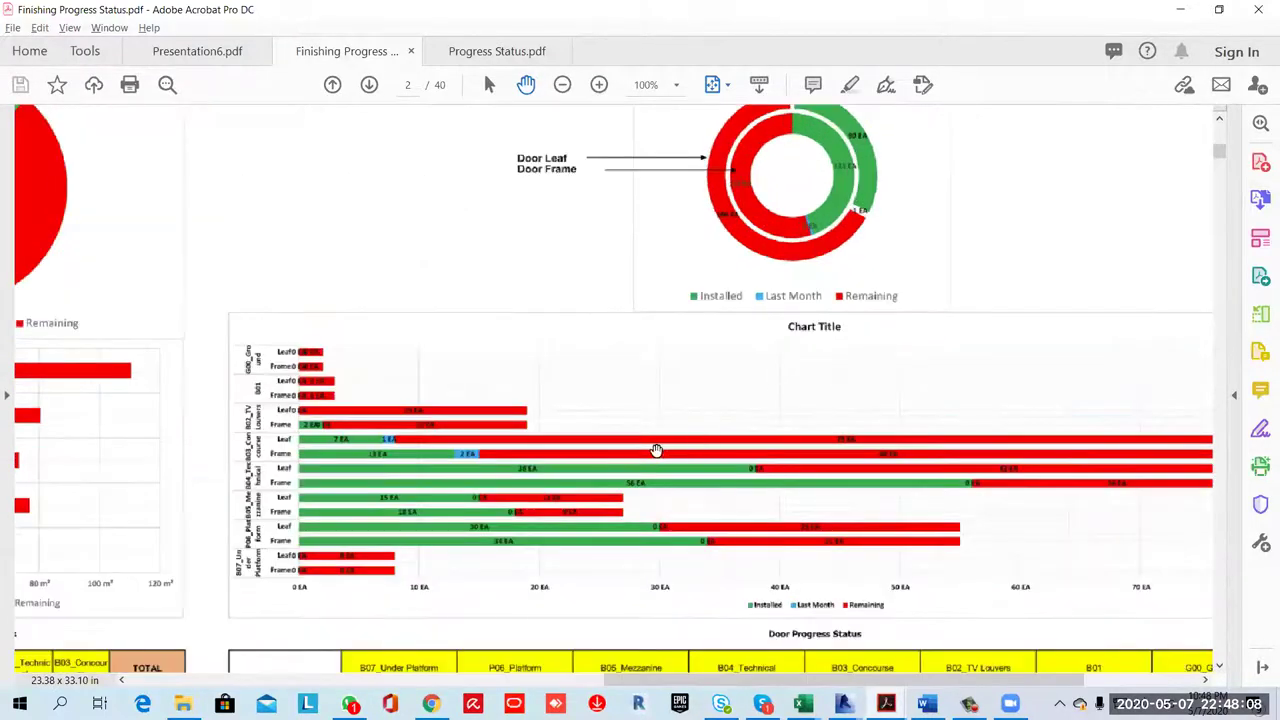
{"action": "scroll", "coordinate": [591, 426], "scroll_direction": "down", "scroll_amount": 3}
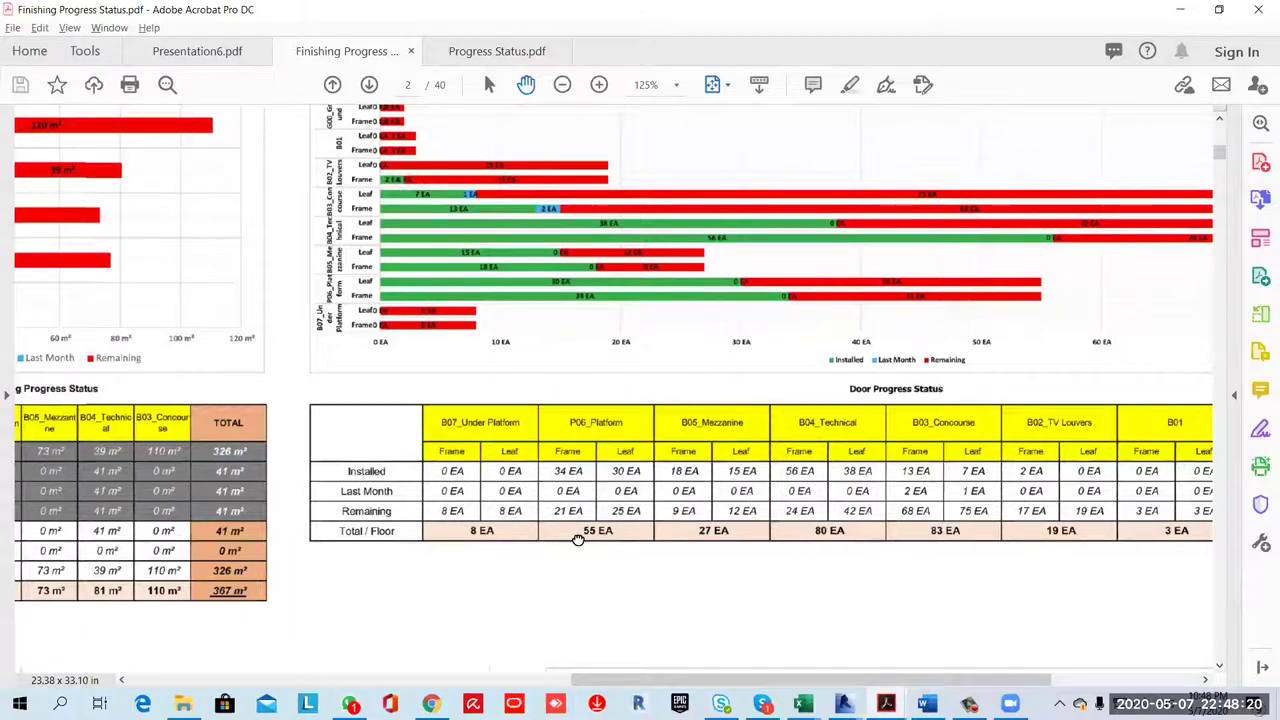
{"action": "scroll", "coordinate": [551, 508], "scroll_direction": "up", "scroll_amount": 4}
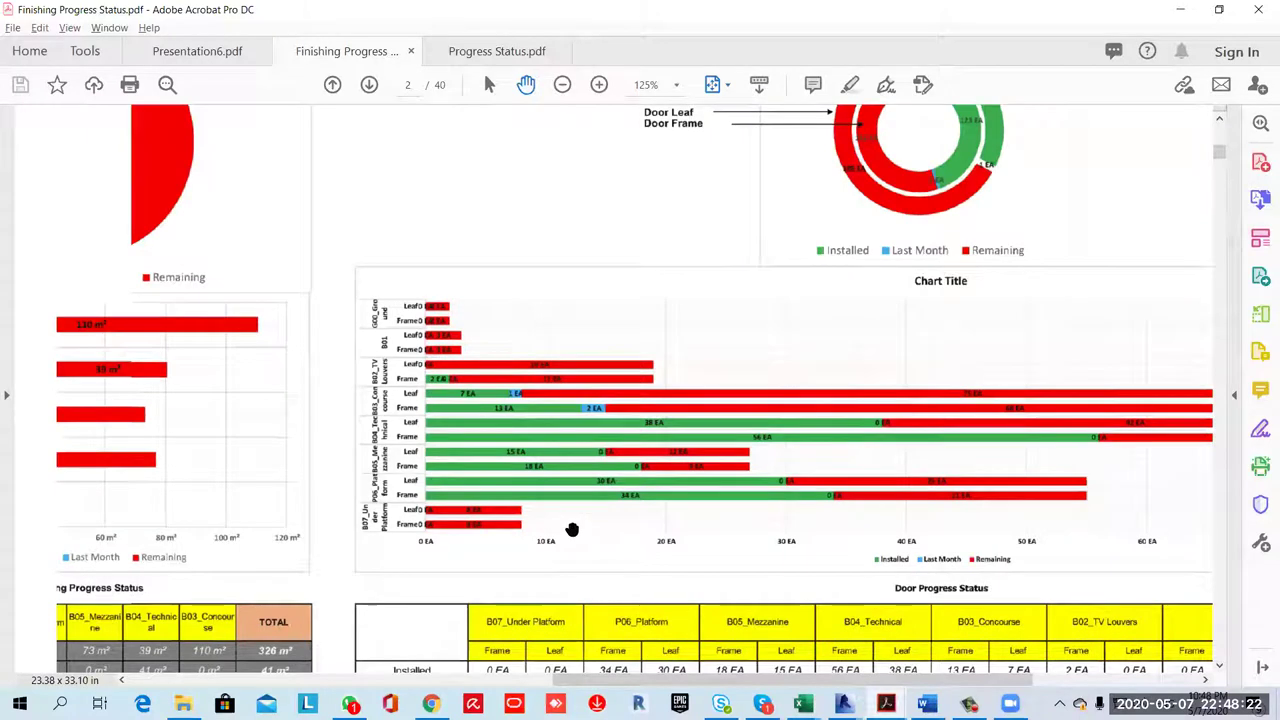
{"action": "scroll", "coordinate": [560, 510], "scroll_direction": "up", "scroll_amount": 2, "text": "ctrl"}
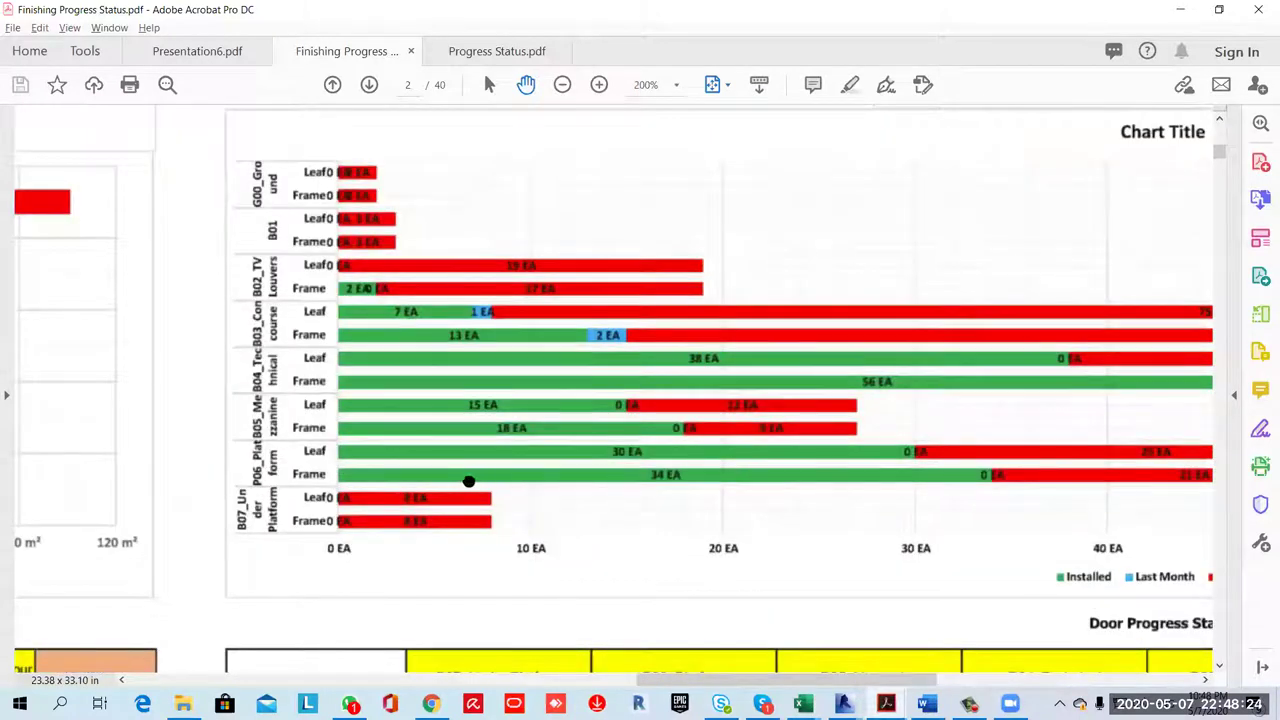
{"action": "left_click_drag", "start_coordinate": [469, 480], "coordinate": [347, 490]}
{"action": "scroll", "coordinate": [347, 490], "scroll_direction": "right", "scroll_amount": 3}
{"action": "scroll", "coordinate": [241, 494], "scroll_direction": "left", "scroll_amount": 1}
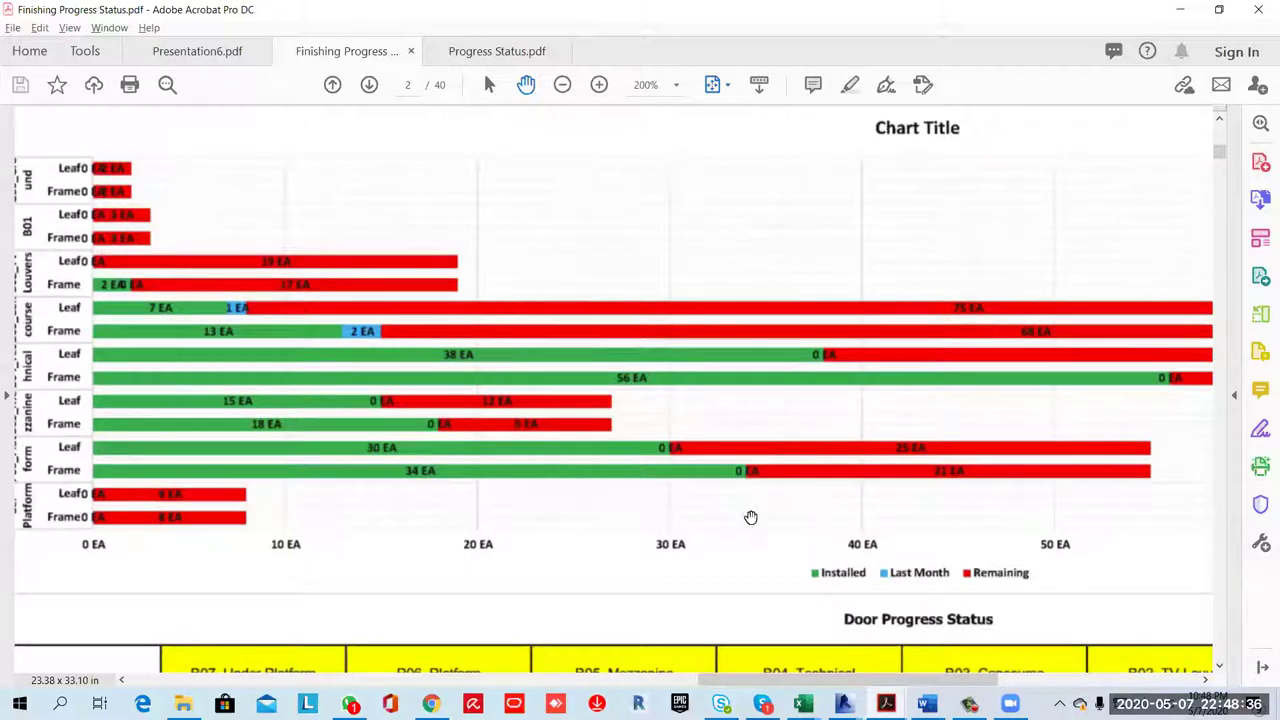
Zoom out to 66.7% for an overview of page 2's dashboards and per-floor door totals
{"action": "scroll", "coordinate": [727, 475], "scroll_direction": "down", "scroll_amount": 2, "text": "ctrl"}
{"action": "scroll", "coordinate": [773, 476], "scroll_direction": "down", "scroll_amount": 1, "text": "ctrl"}
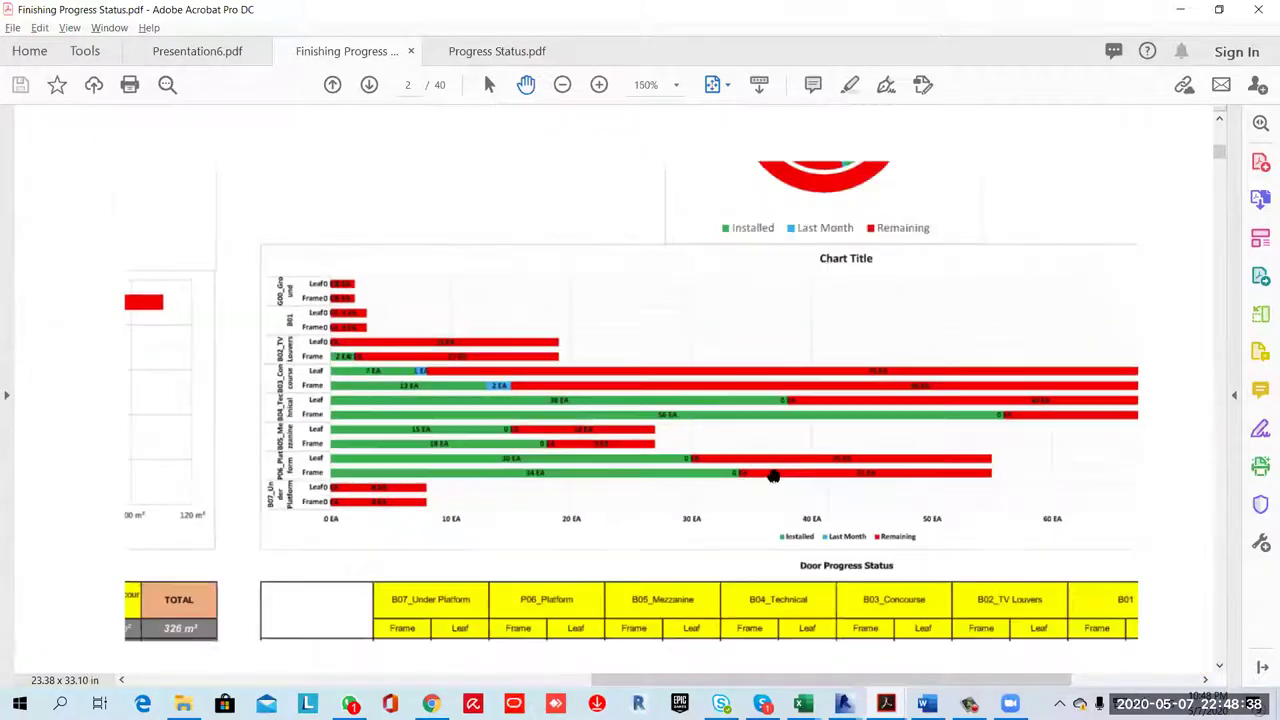
{"action": "scroll", "coordinate": [788, 467], "scroll_direction": "down", "scroll_amount": 1, "text": "ctrl"}
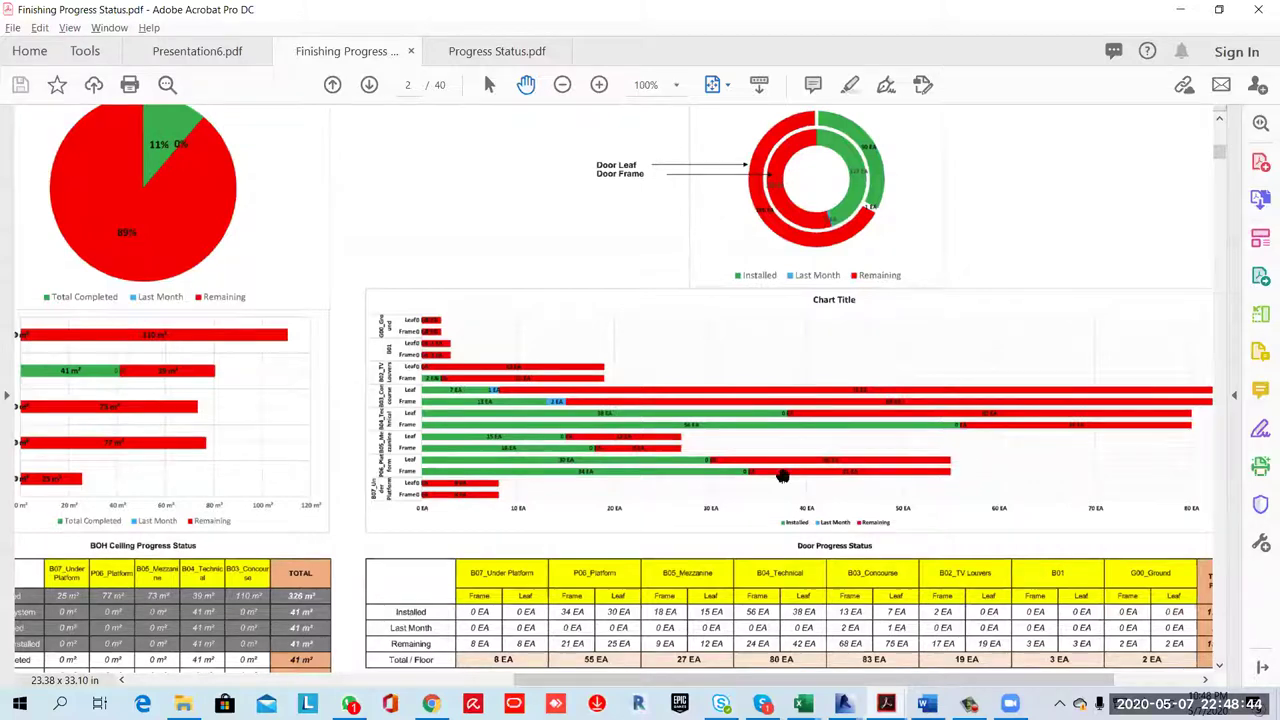
{"action": "scroll", "coordinate": [772, 487], "scroll_direction": "up", "scroll_amount": 1, "text": "ctrl"}
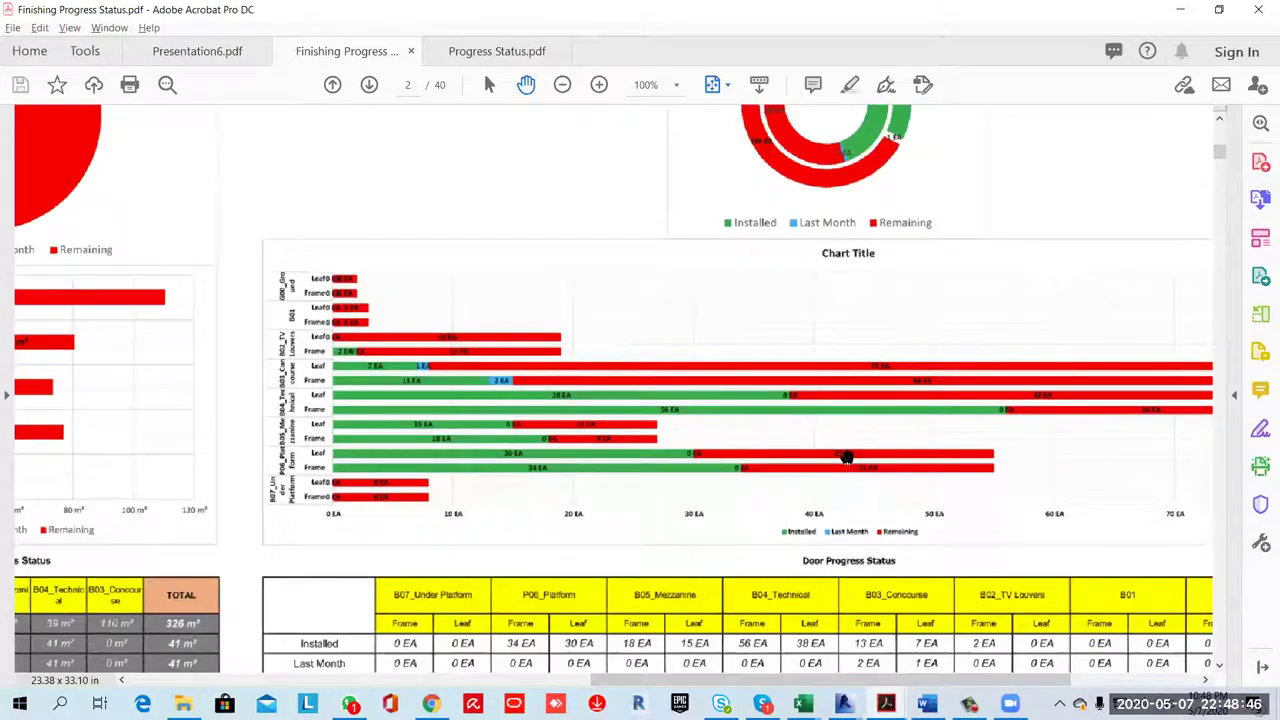
{"action": "scroll", "coordinate": [829, 486], "scroll_direction": "up", "scroll_amount": 1, "text": "ctrl"}
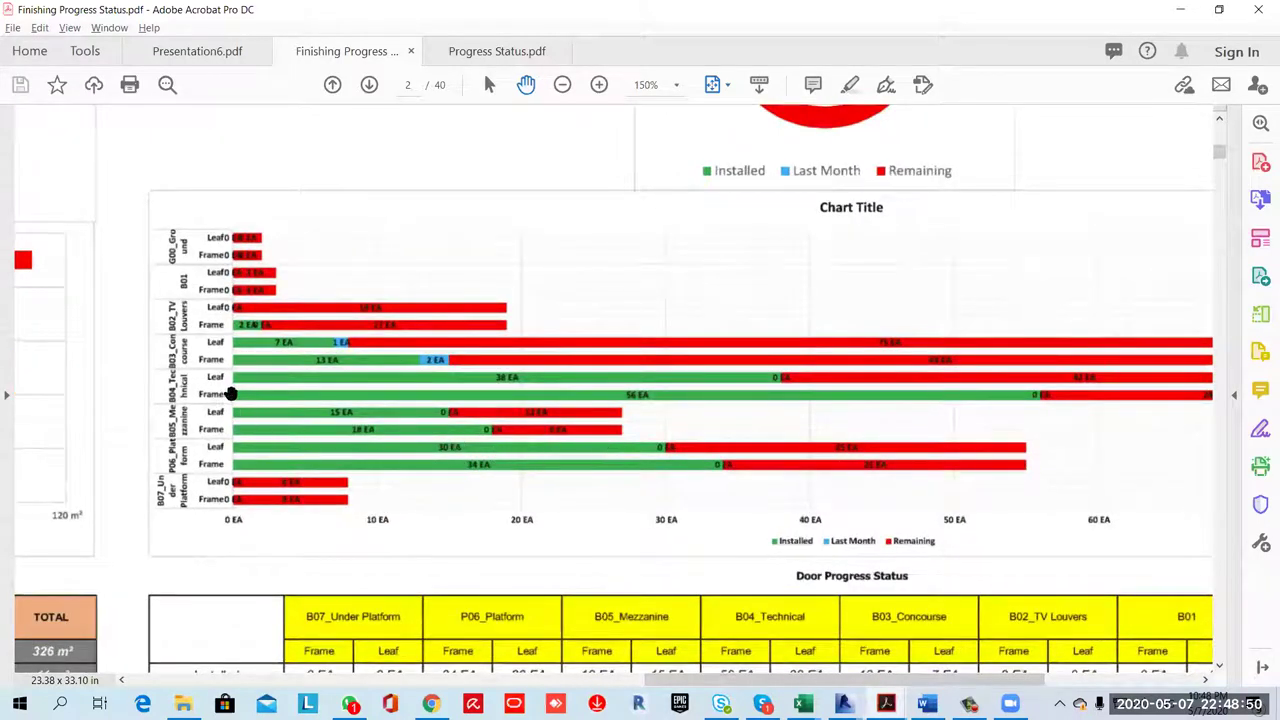
{"action": "scroll", "coordinate": [715, 430], "scroll_direction": "down", "scroll_amount": 1}
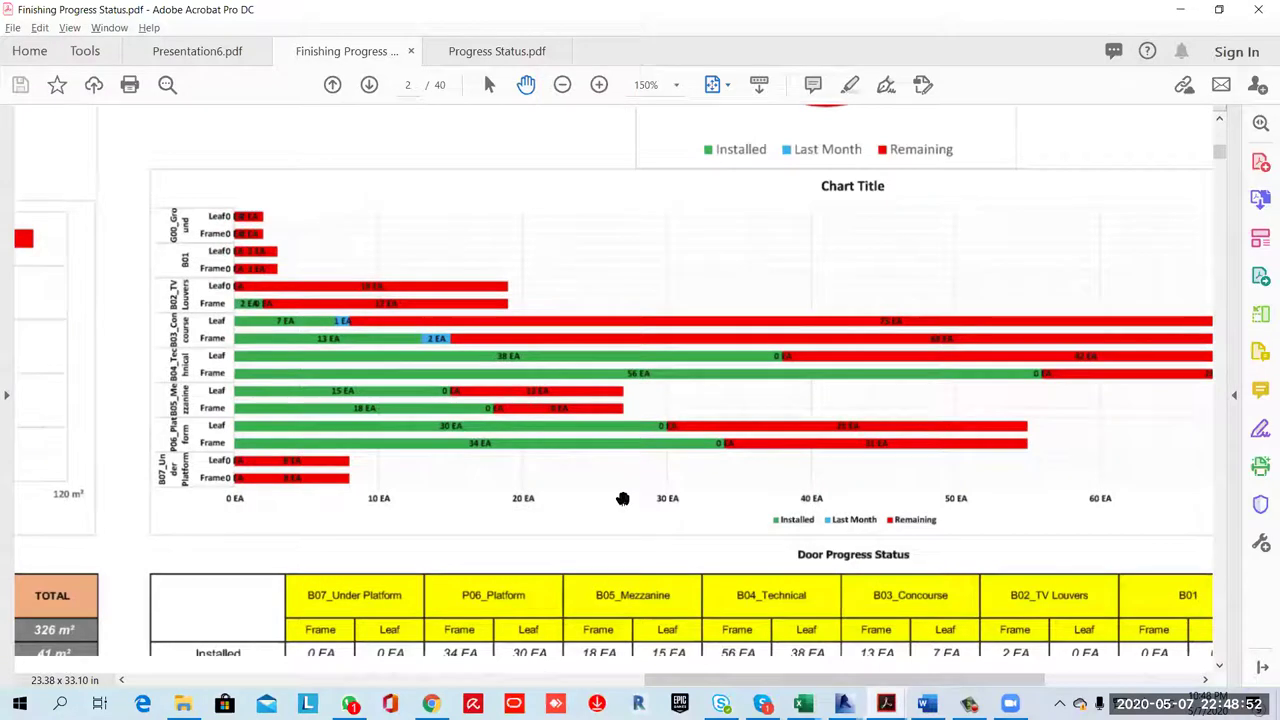
{"action": "scroll", "coordinate": [640, 485], "scroll_direction": "down", "scroll_amount": 3}
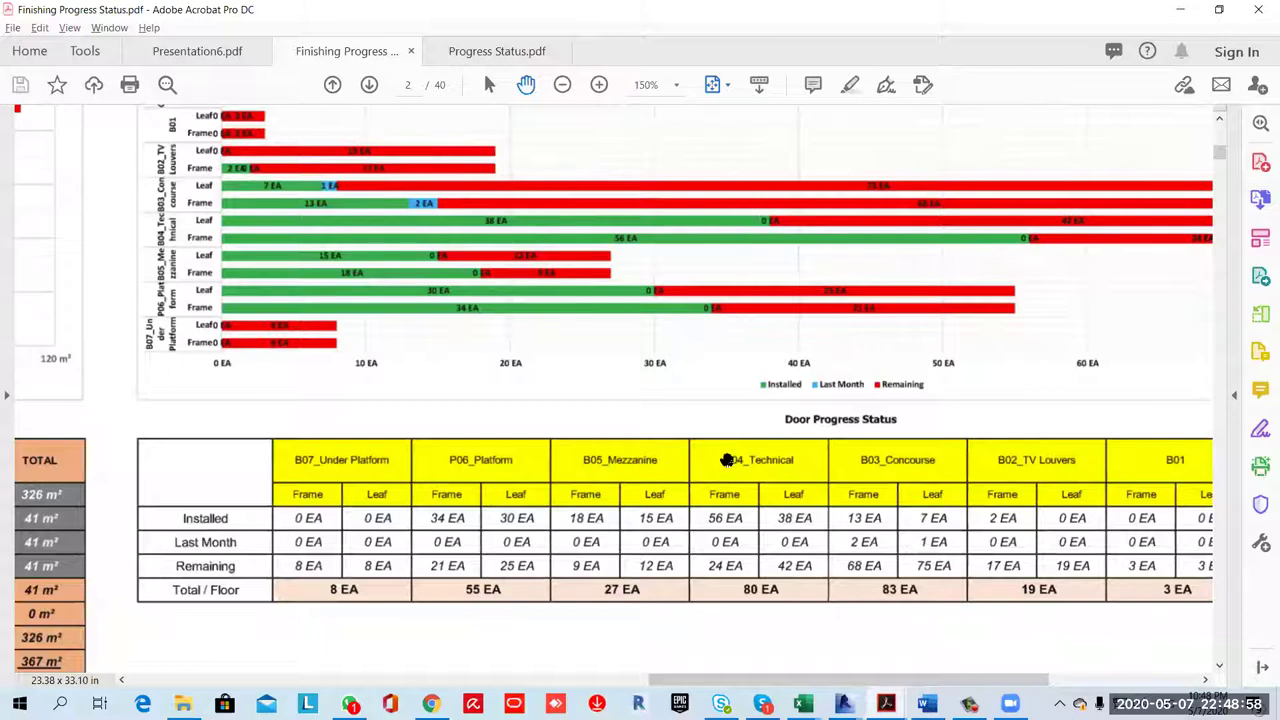
{"action": "scroll", "coordinate": [732, 450], "scroll_direction": "down", "scroll_amount": 3, "text": "ctrl"}
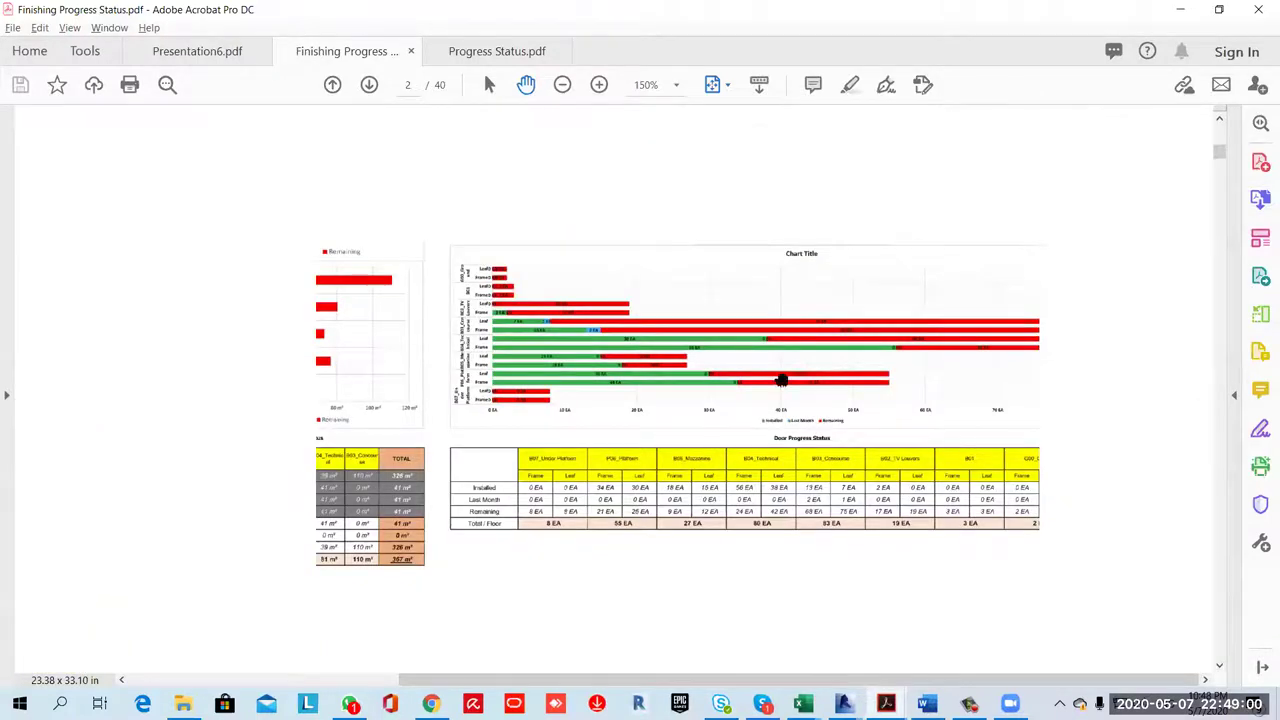
{"action": "scroll", "coordinate": [780, 376], "scroll_direction": "down", "scroll_amount": 4, "text": "ctrl"}
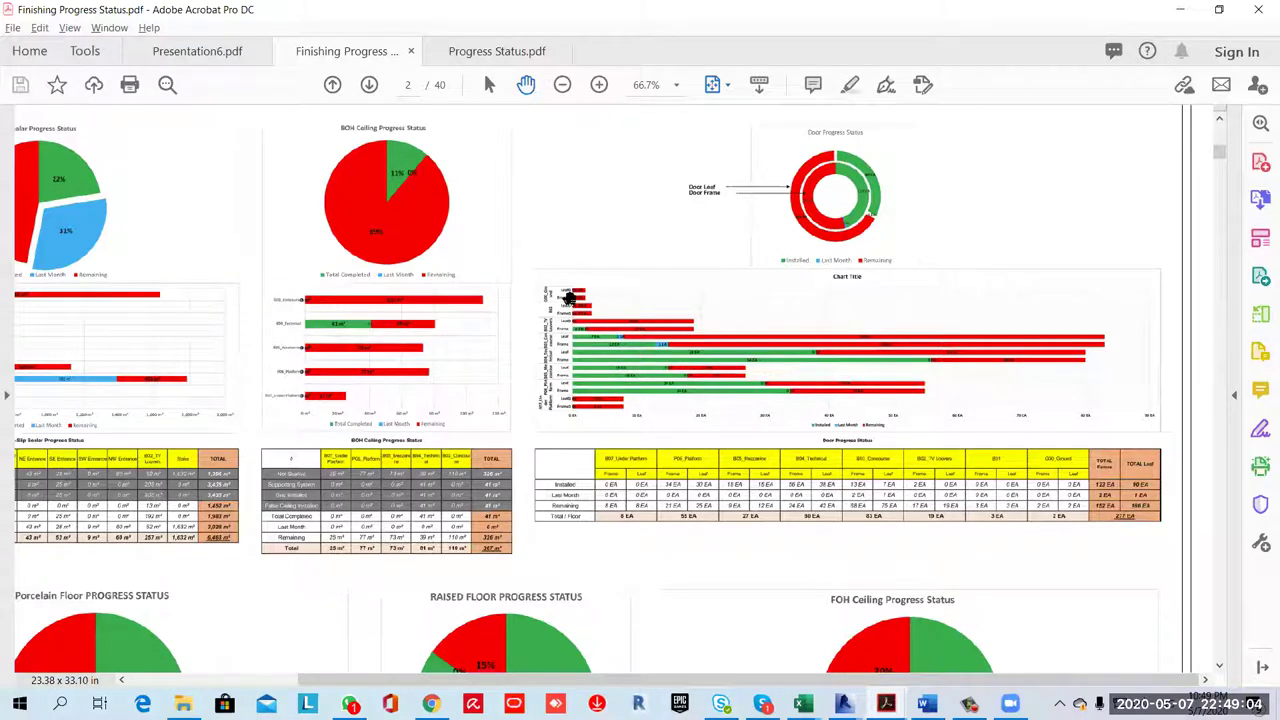
Zoom briefly into the door chart, then out to 56.1% showing Porcelain Floor, Raised Floor and FOH Ceiling charts
{"action": "scroll", "coordinate": [570, 320], "scroll_direction": "up", "scroll_amount": 1, "text": "ctrl"}
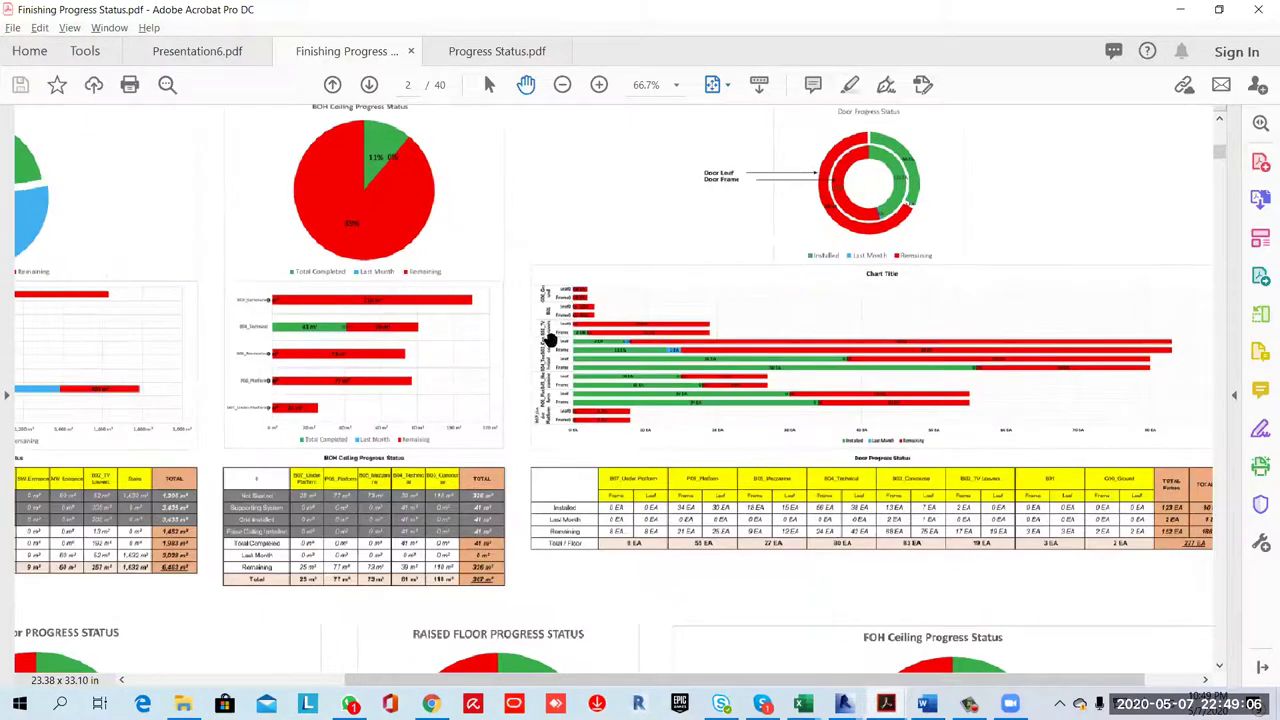
{"action": "scroll", "coordinate": [550, 340], "scroll_direction": "up", "scroll_amount": 3, "text": "ctrl"}
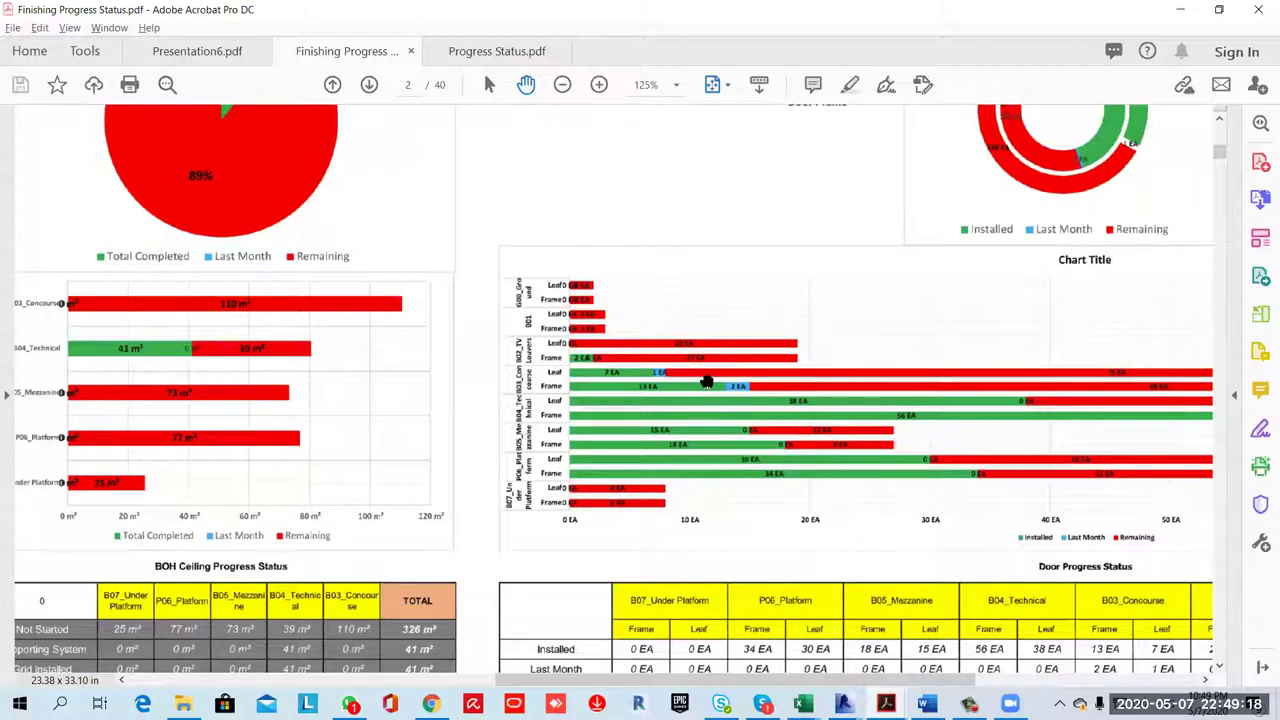
{"action": "scroll", "coordinate": [706, 381], "scroll_direction": "down", "scroll_amount": 2, "text": "ctrl"}
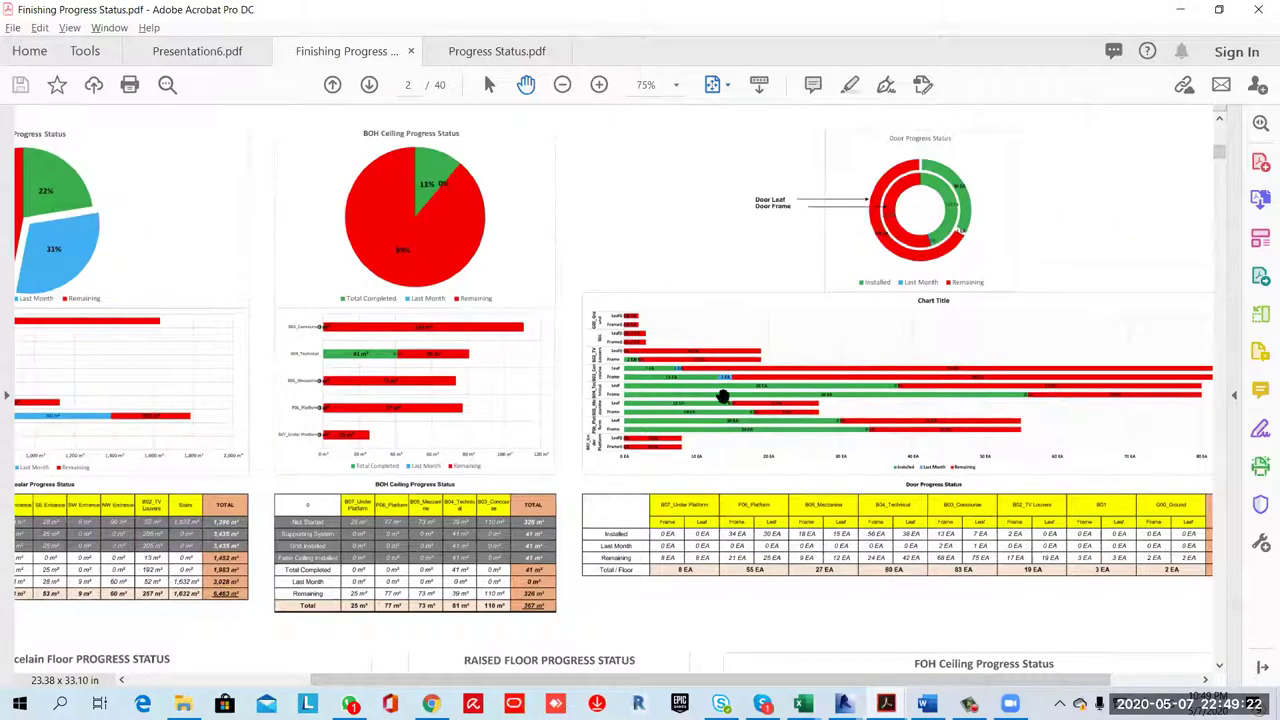
{"action": "scroll", "coordinate": [700, 230], "scroll_direction": "down", "scroll_amount": 5}
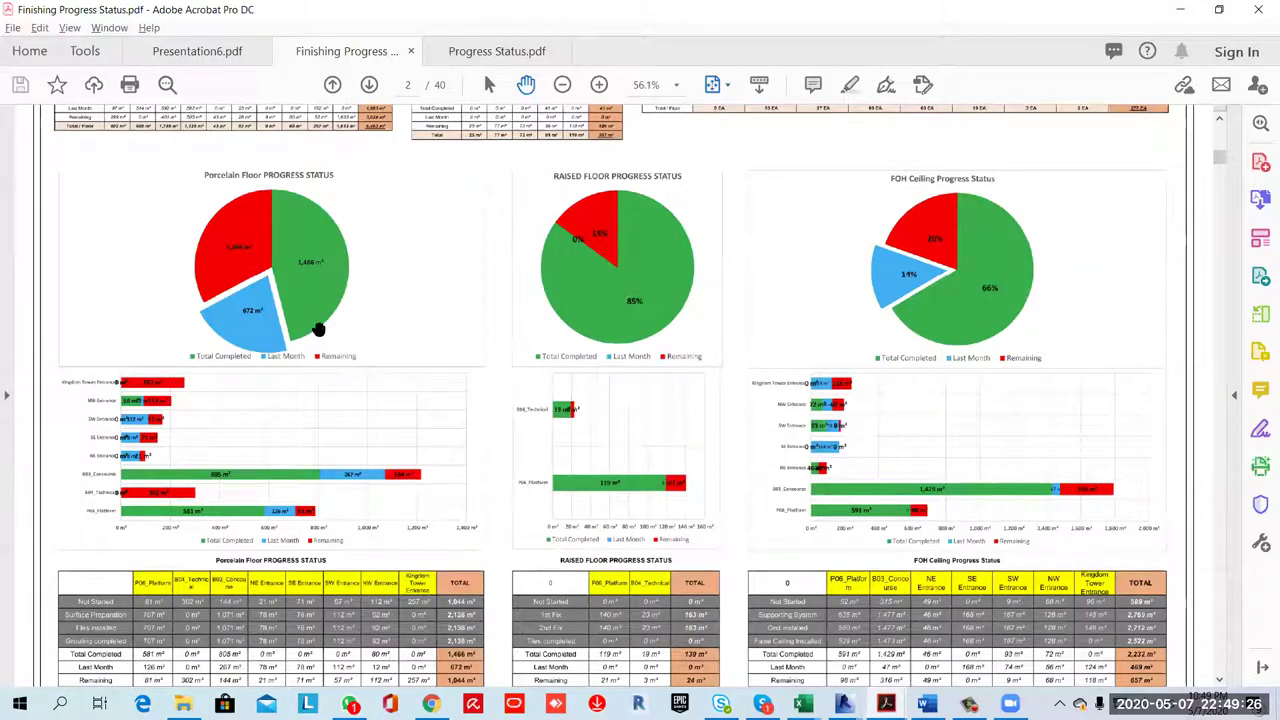
Scroll past page 2's tables to the top of page 3 with the Station Structural Steel charts
{"action": "scroll", "coordinate": [320, 323], "scroll_direction": "up", "scroll_amount": 1}
{"action": "scroll", "coordinate": [326, 412], "scroll_direction": "down", "scroll_amount": 3}
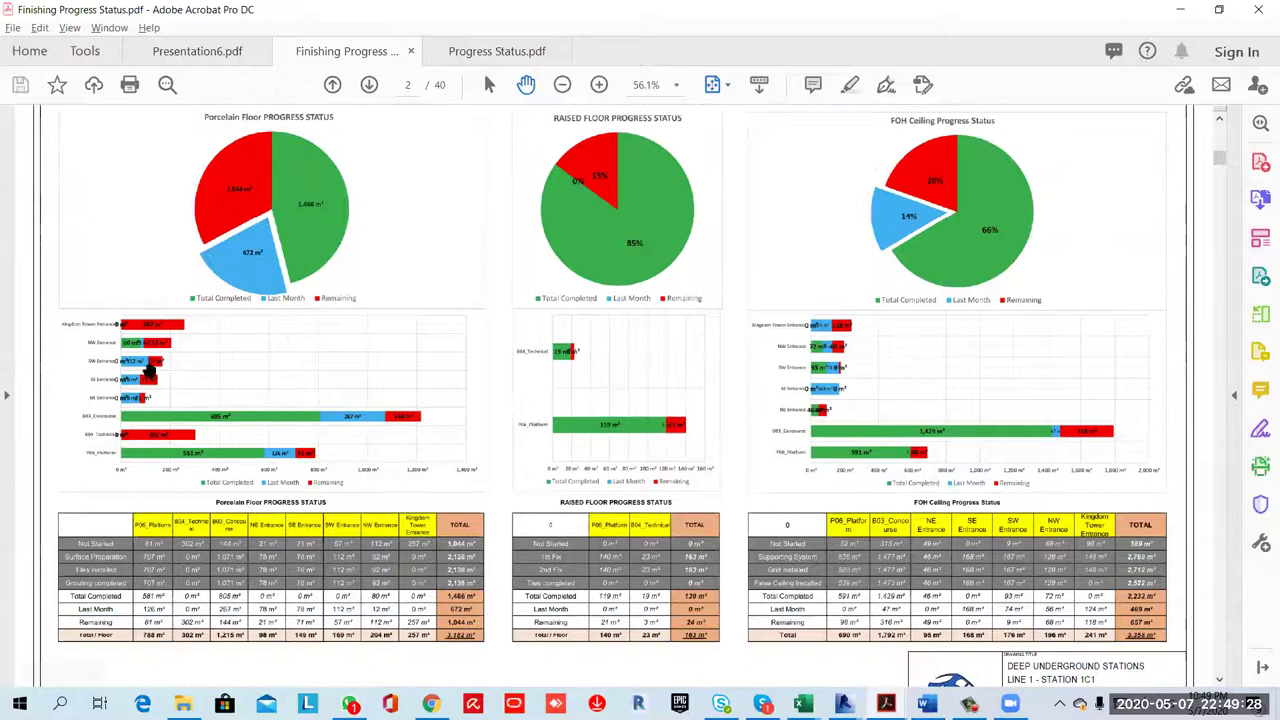
{"action": "scroll", "coordinate": [608, 370], "scroll_direction": "up", "scroll_amount": 3}
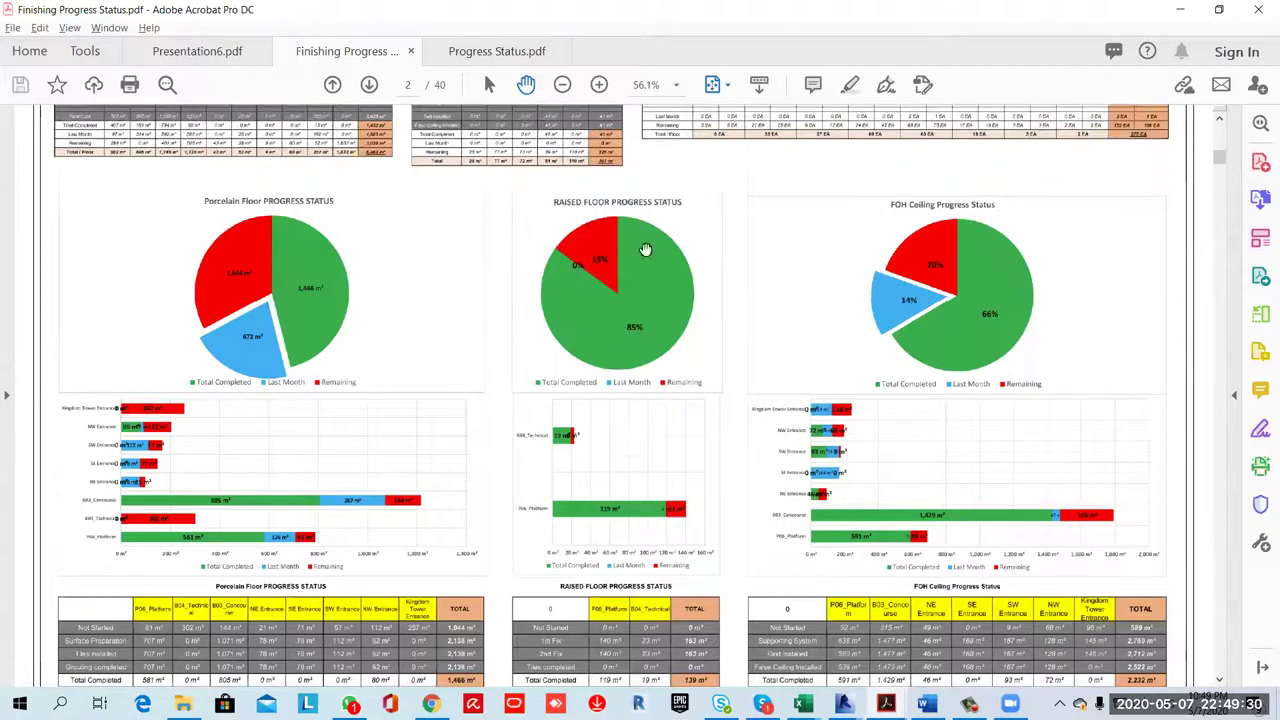
{"action": "scroll", "coordinate": [675, 515], "scroll_direction": "up", "scroll_amount": 1}
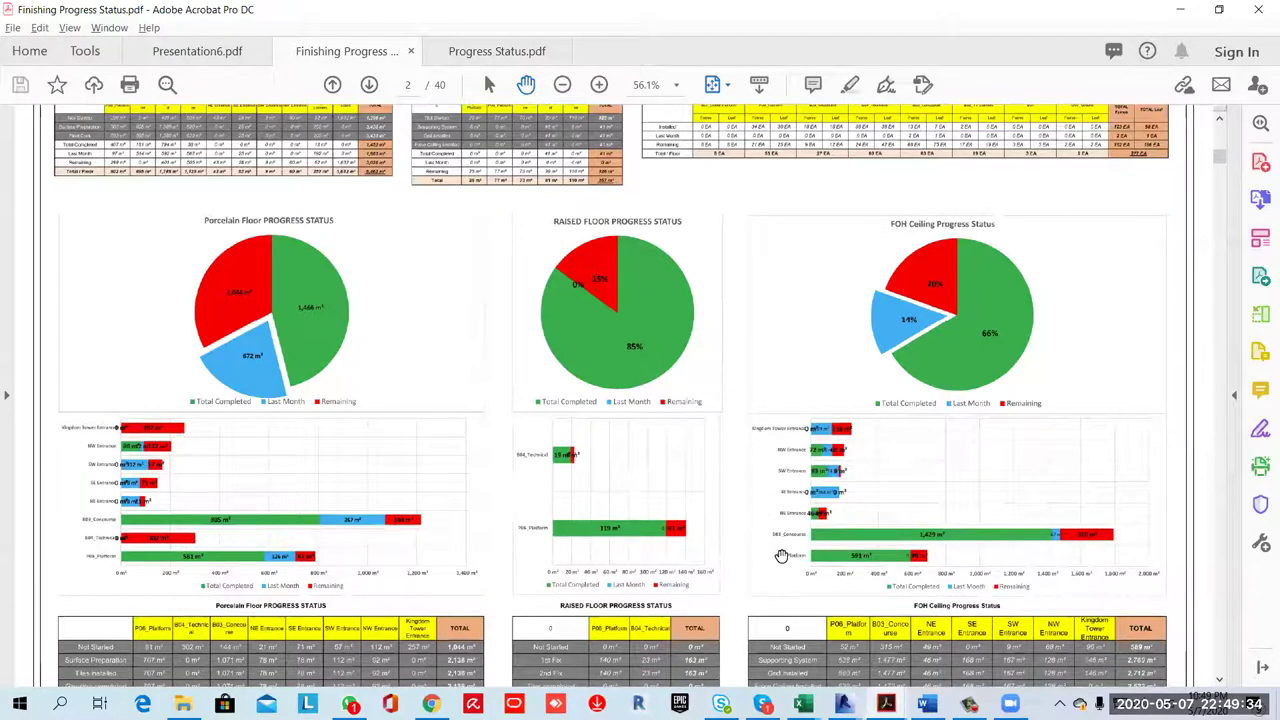
{"action": "scroll", "coordinate": [950, 260], "scroll_direction": "down", "scroll_amount": 3}
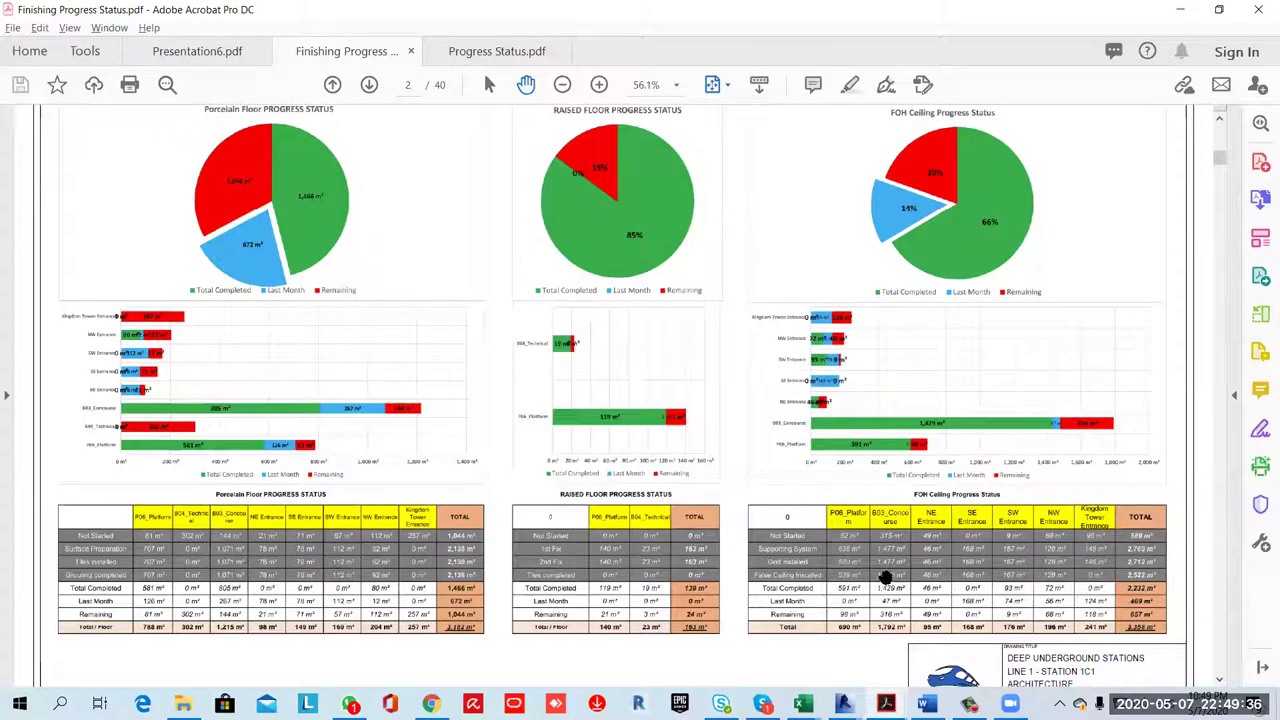
{"action": "scroll", "coordinate": [688, 436], "scroll_direction": "down", "scroll_amount": 2}
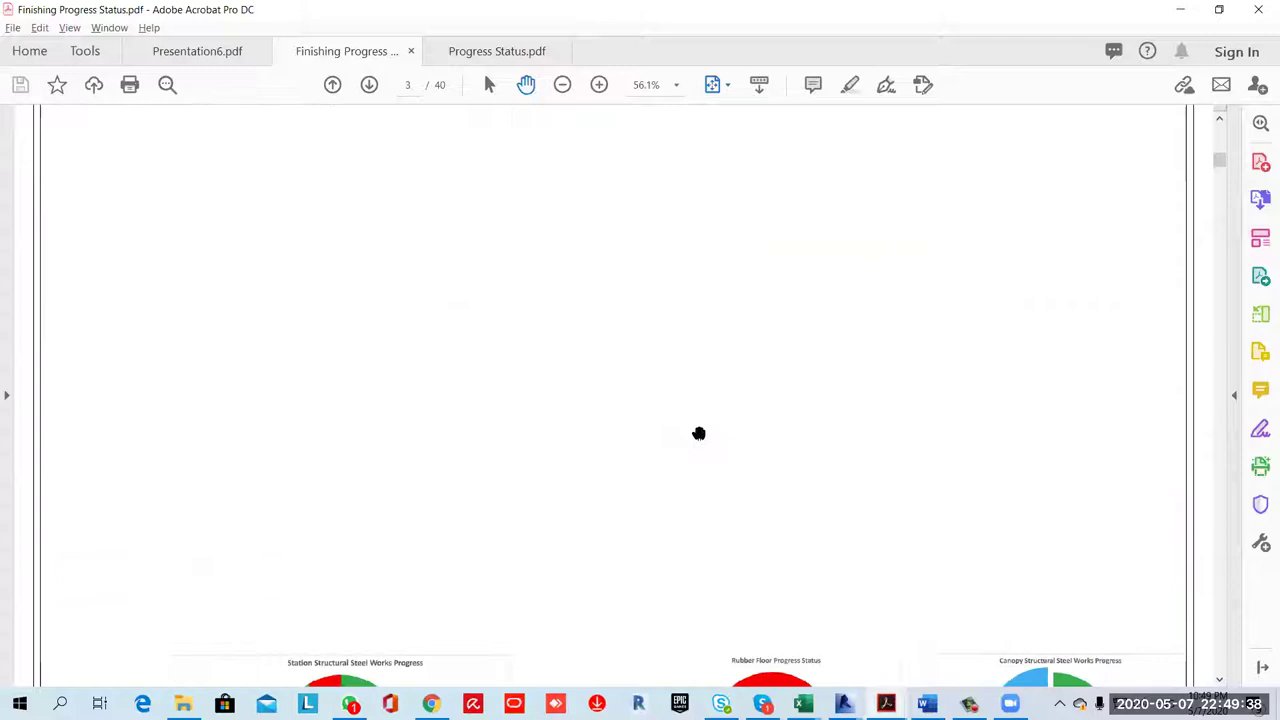
Zoom from 56.1% to 75% on the Station Structural Steel Works chart and table (76.65 Ton total)
{"action": "scroll", "coordinate": [708, 440], "scroll_direction": "down", "scroll_amount": 2}
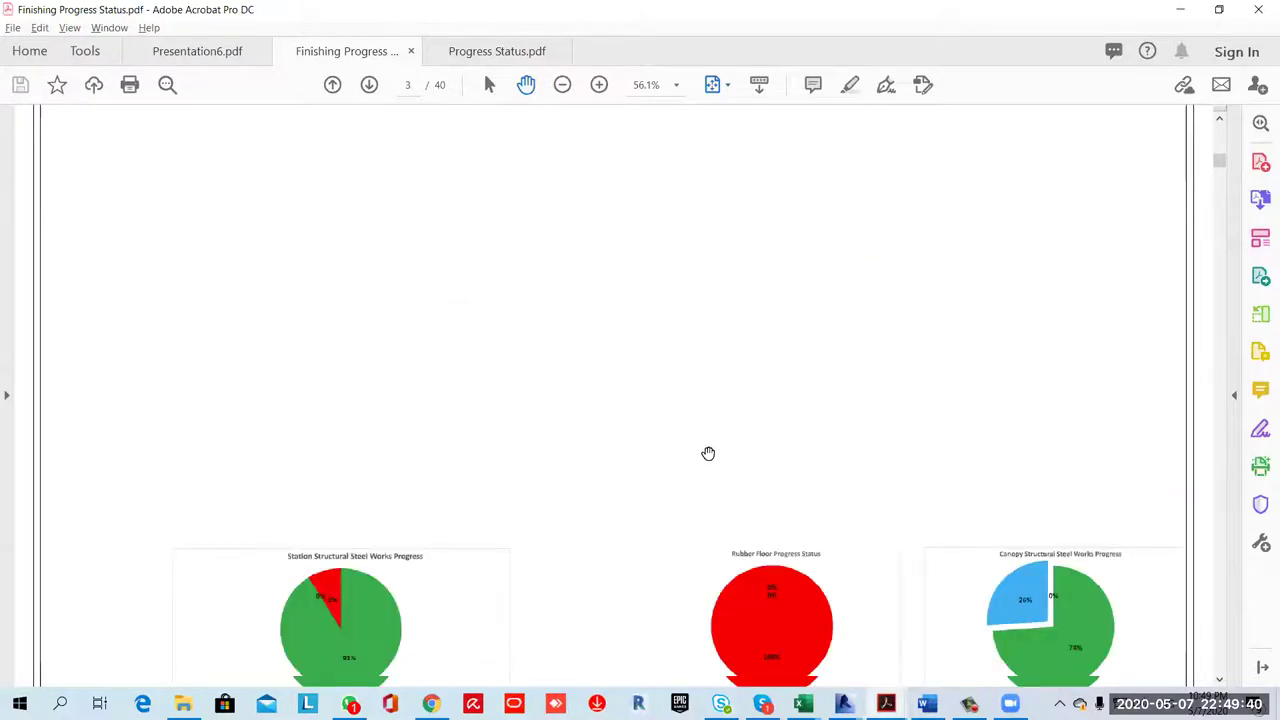
{"action": "scroll", "coordinate": [705, 455], "scroll_direction": "down", "scroll_amount": 3}
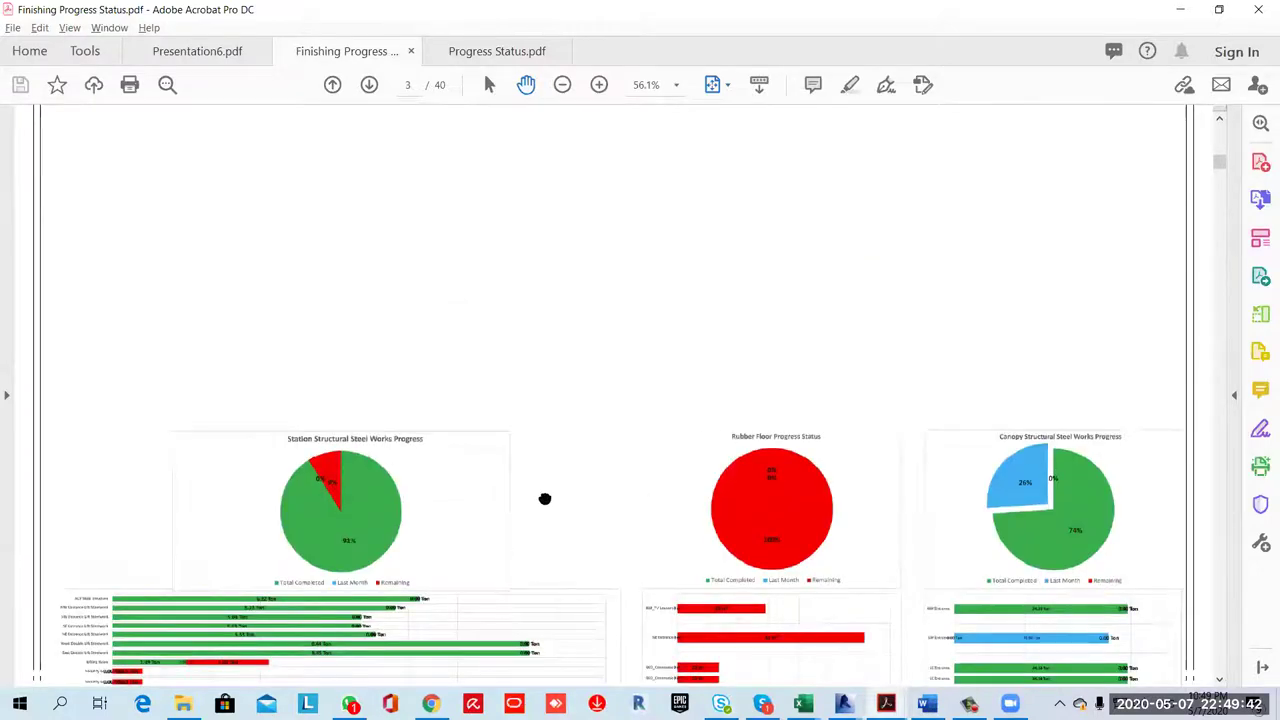
{"action": "scroll", "coordinate": [576, 375], "scroll_direction": "down", "scroll_amount": 4}
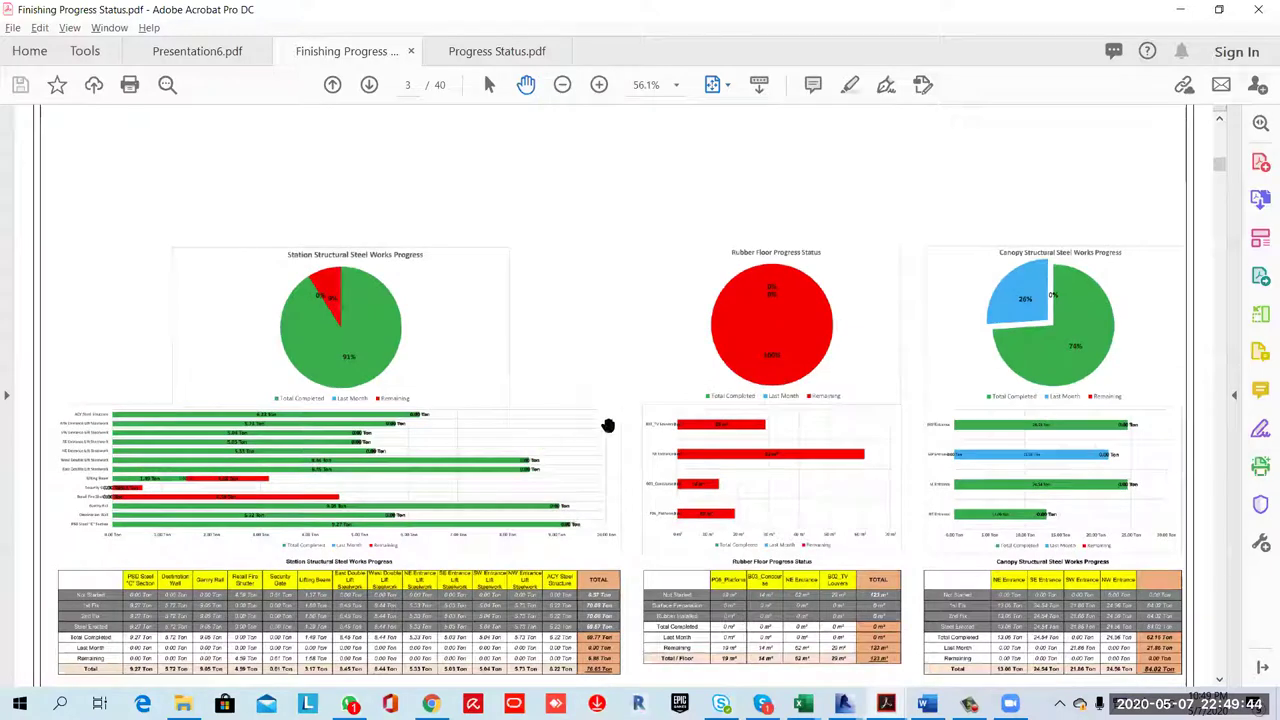
{"action": "scroll", "coordinate": [758, 280], "scroll_direction": "up", "scroll_amount": 1, "text": "ctrl"}
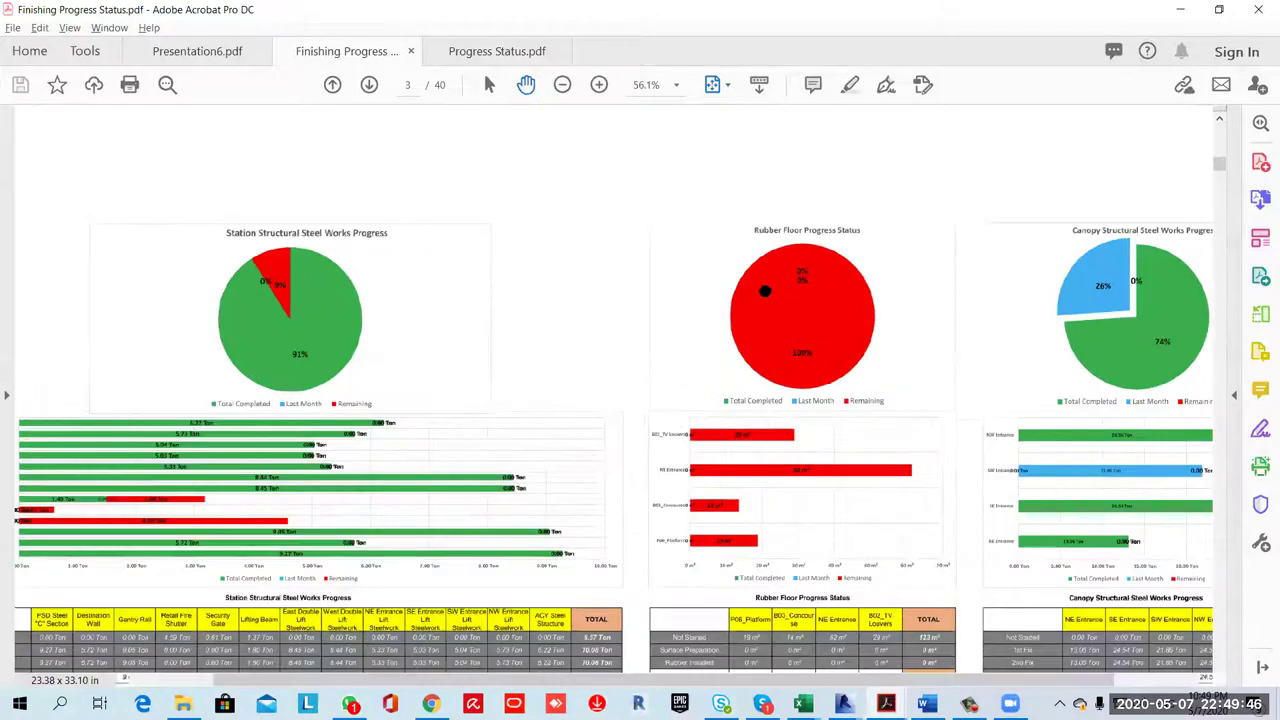
{"action": "scroll", "coordinate": [714, 306], "scroll_direction": "up", "scroll_amount": 1, "text": "ctrl"}
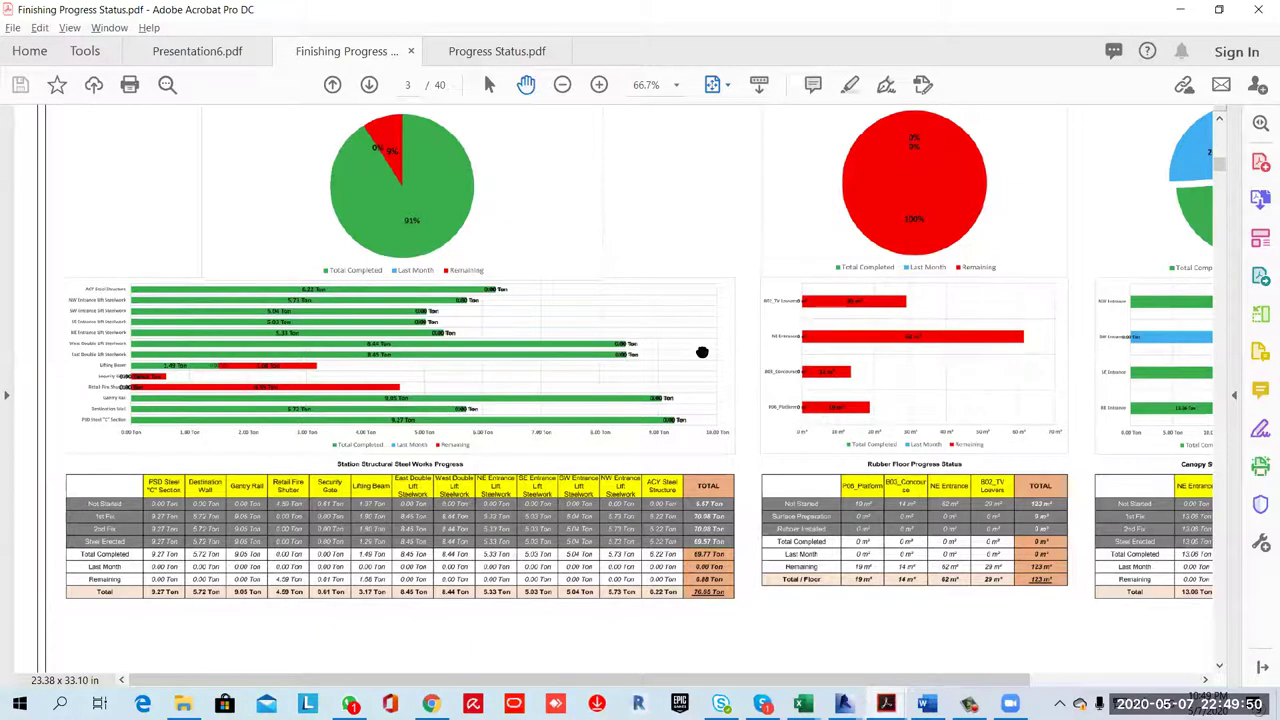
{"action": "scroll", "coordinate": [614, 347], "scroll_direction": "up", "scroll_amount": 1, "text": "ctrl"}
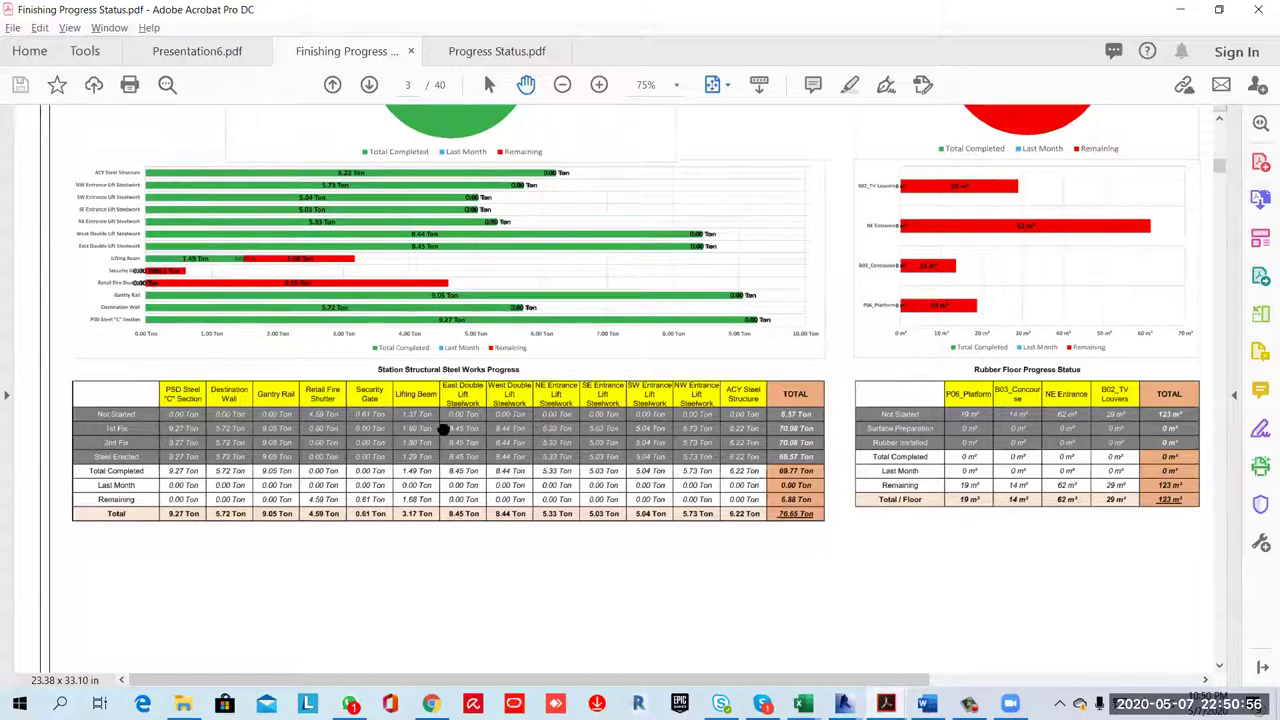
Pan across page 3 to review the Station Structural Steel and Rubber Floor charts
{"action": "scroll", "coordinate": [446, 428], "scroll_direction": "right", "scroll_amount": 2}
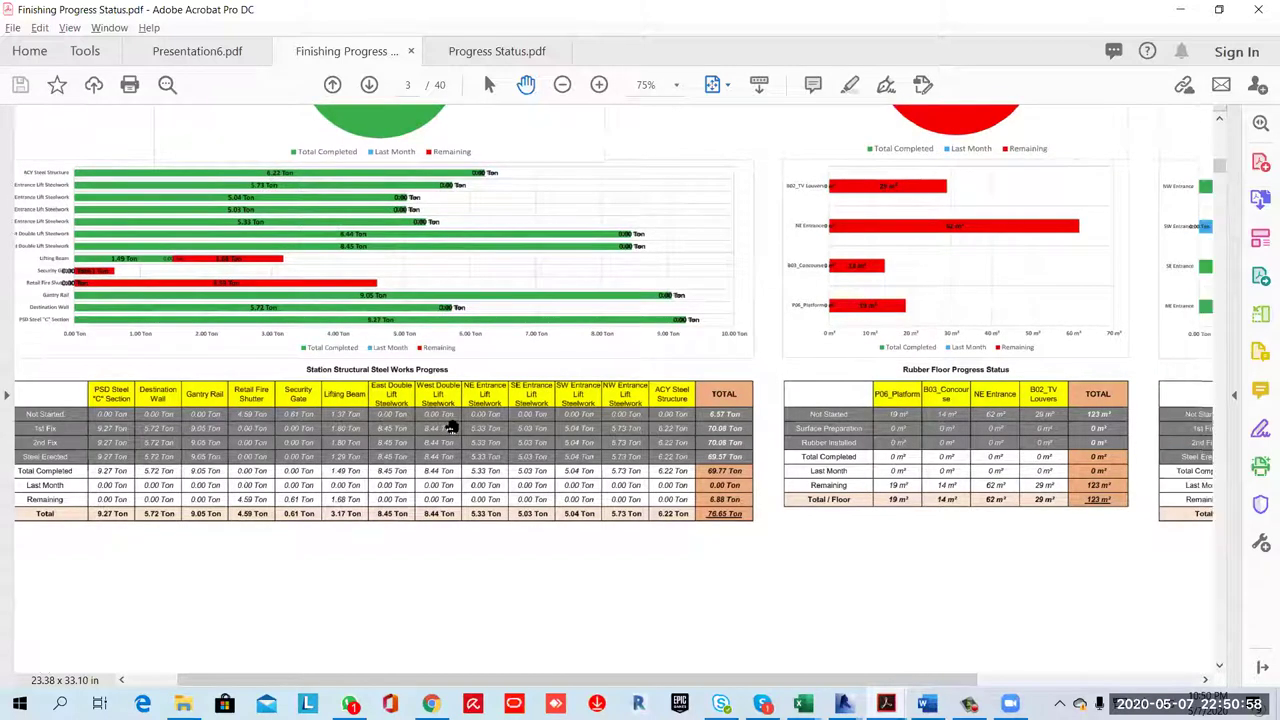
{"action": "scroll", "coordinate": [457, 423], "scroll_direction": "left", "scroll_amount": 2}
{"action": "scroll", "coordinate": [406, 457], "scroll_direction": "up", "scroll_amount": 1, "text": "ctrl"}
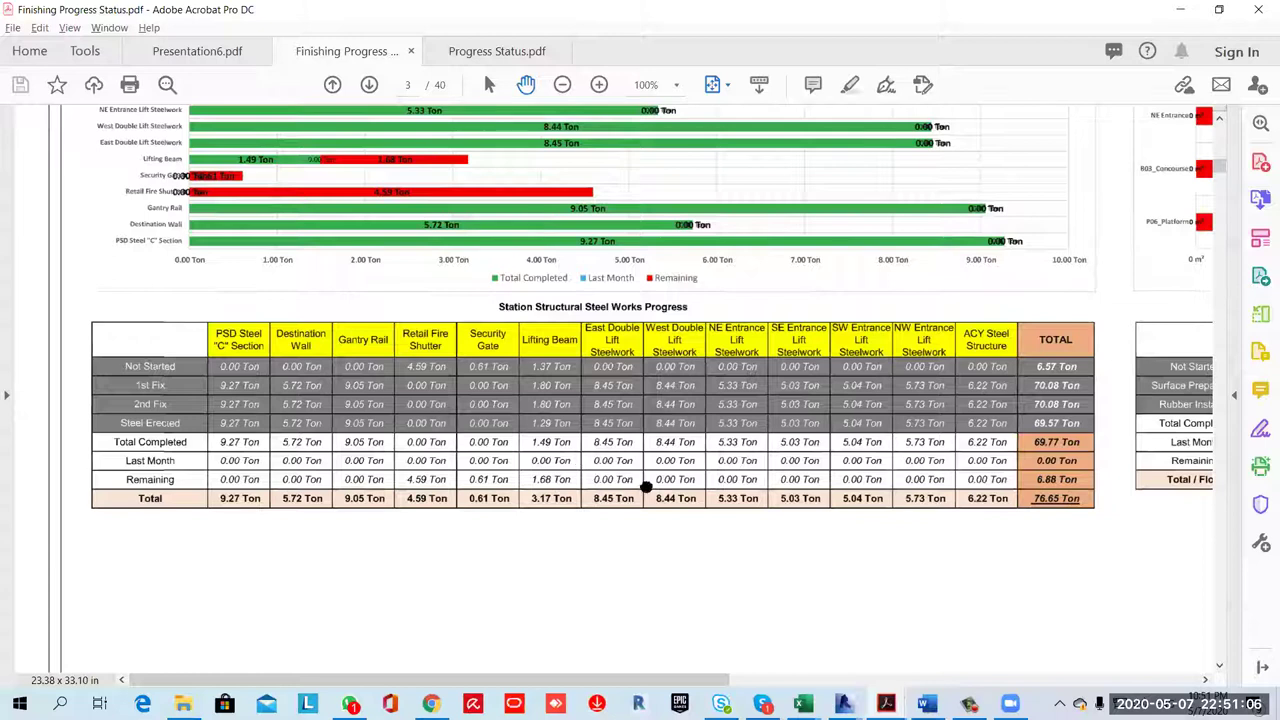
{"action": "scroll", "coordinate": [630, 480], "scroll_direction": "up", "scroll_amount": 1, "text": "ctrl"}
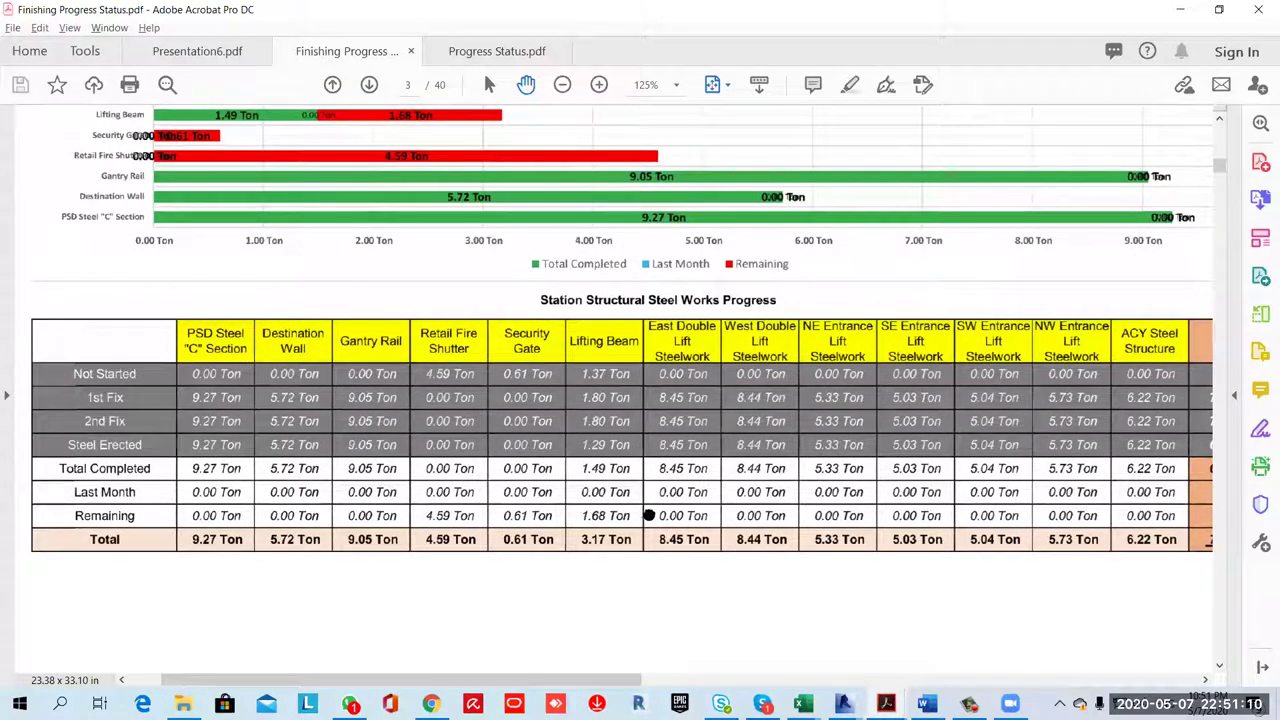
{"action": "scroll", "coordinate": [514, 405], "scroll_direction": "up", "scroll_amount": 3}
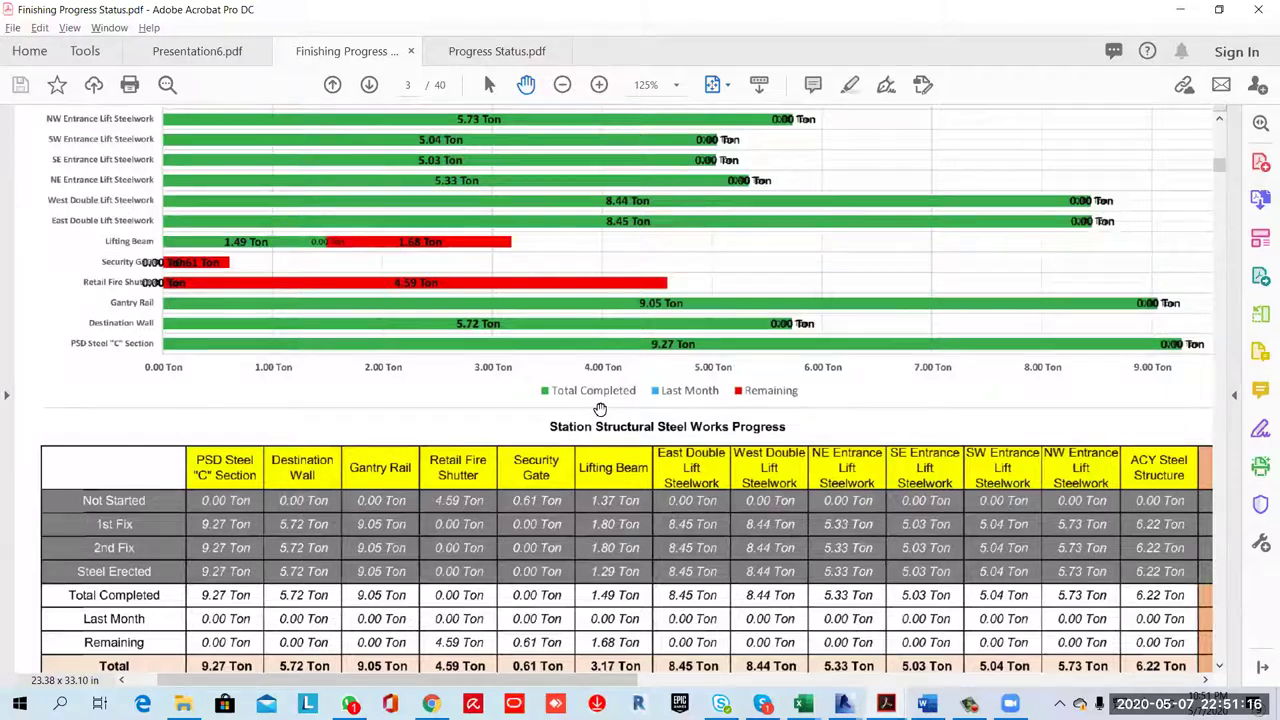
{"action": "scroll", "coordinate": [600, 410], "scroll_direction": "up", "scroll_amount": 2}
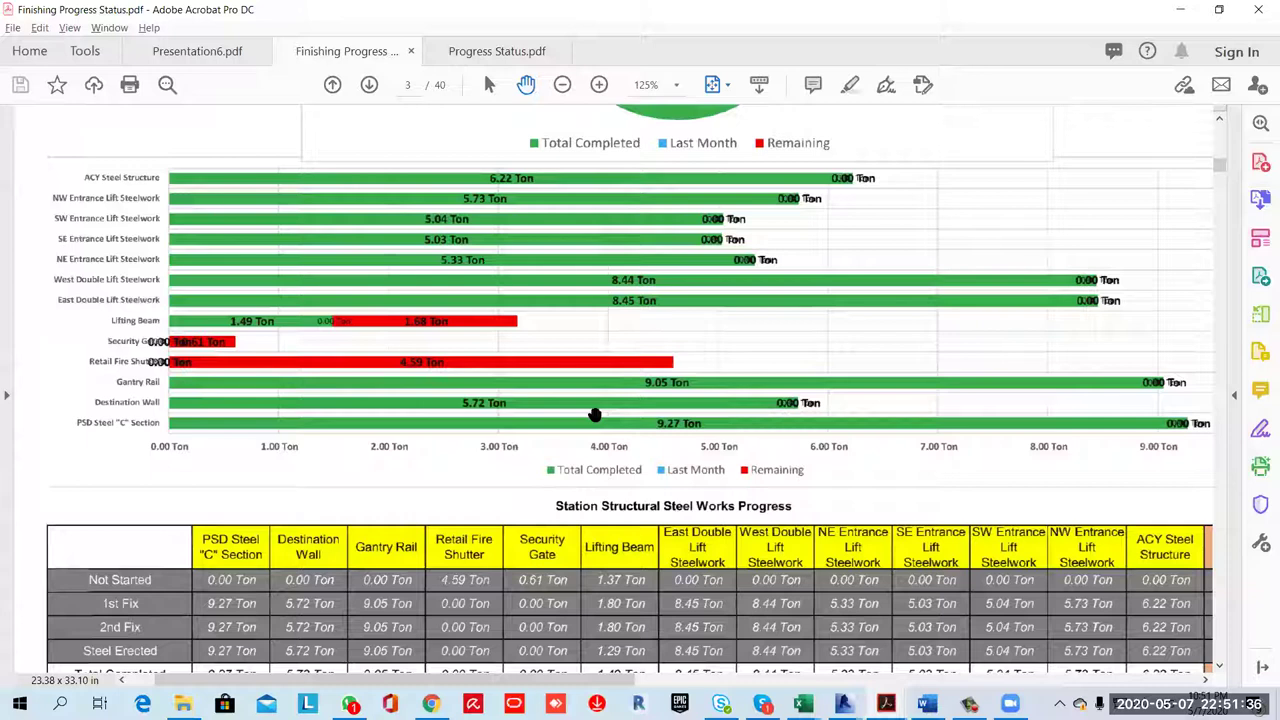
Scroll down and right to show the Canopy Structural Steel chart and the tables below
{"action": "scroll", "coordinate": [630, 520], "scroll_direction": "down", "scroll_amount": 2}
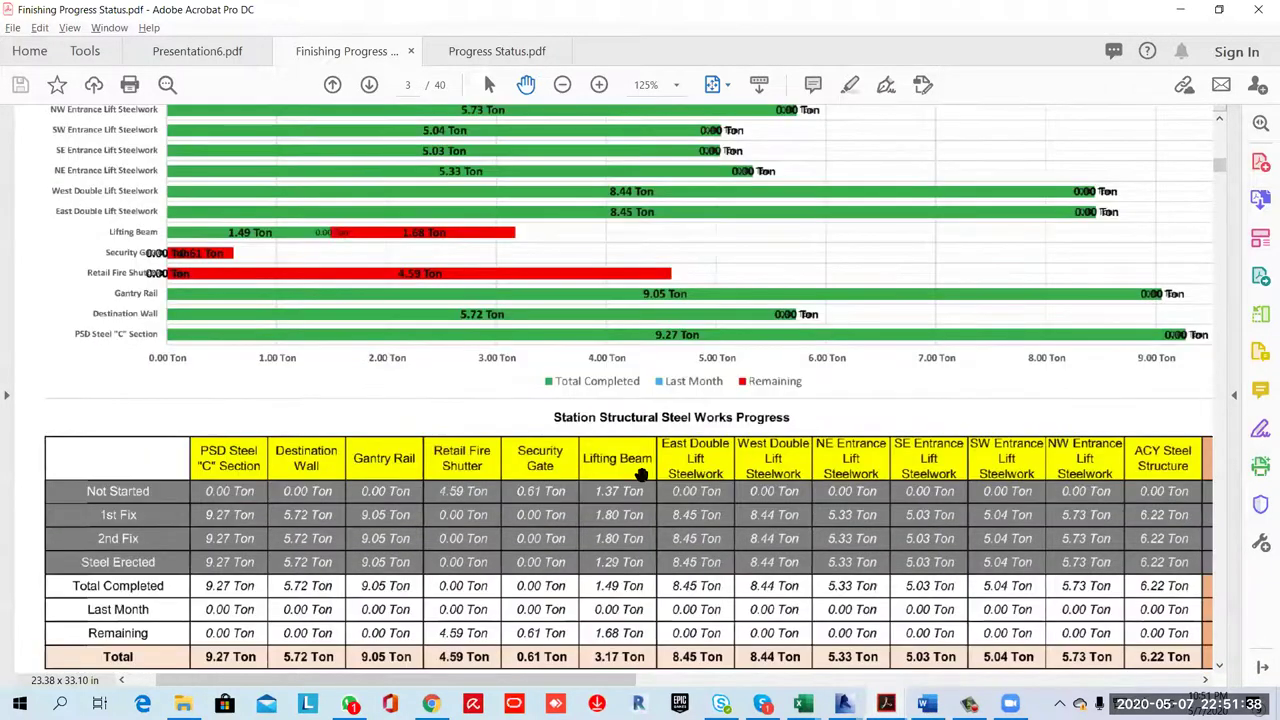
{"action": "scroll", "coordinate": [640, 474], "scroll_direction": "down", "scroll_amount": 1, "text": "ctrl"}
{"action": "scroll", "coordinate": [558, 489], "scroll_direction": "down", "scroll_amount": 1, "text": "ctrl"}
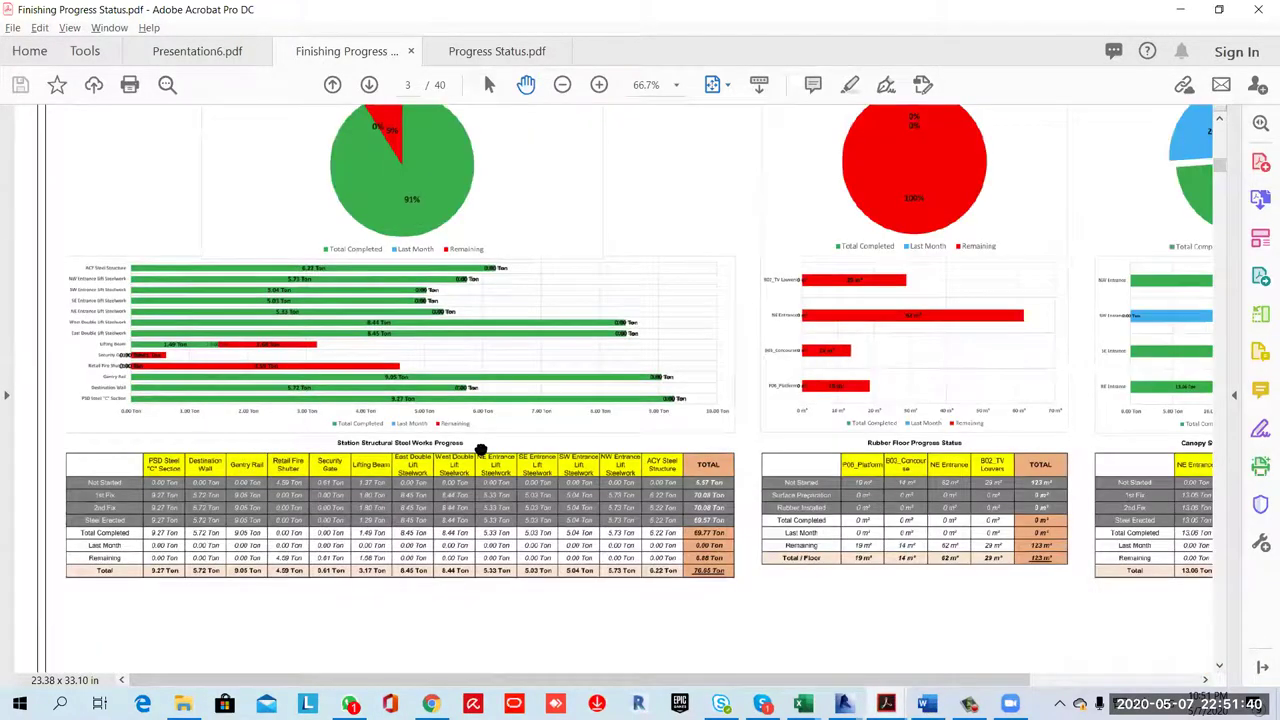
{"action": "scroll", "coordinate": [471, 366], "scroll_direction": "up", "scroll_amount": 3}
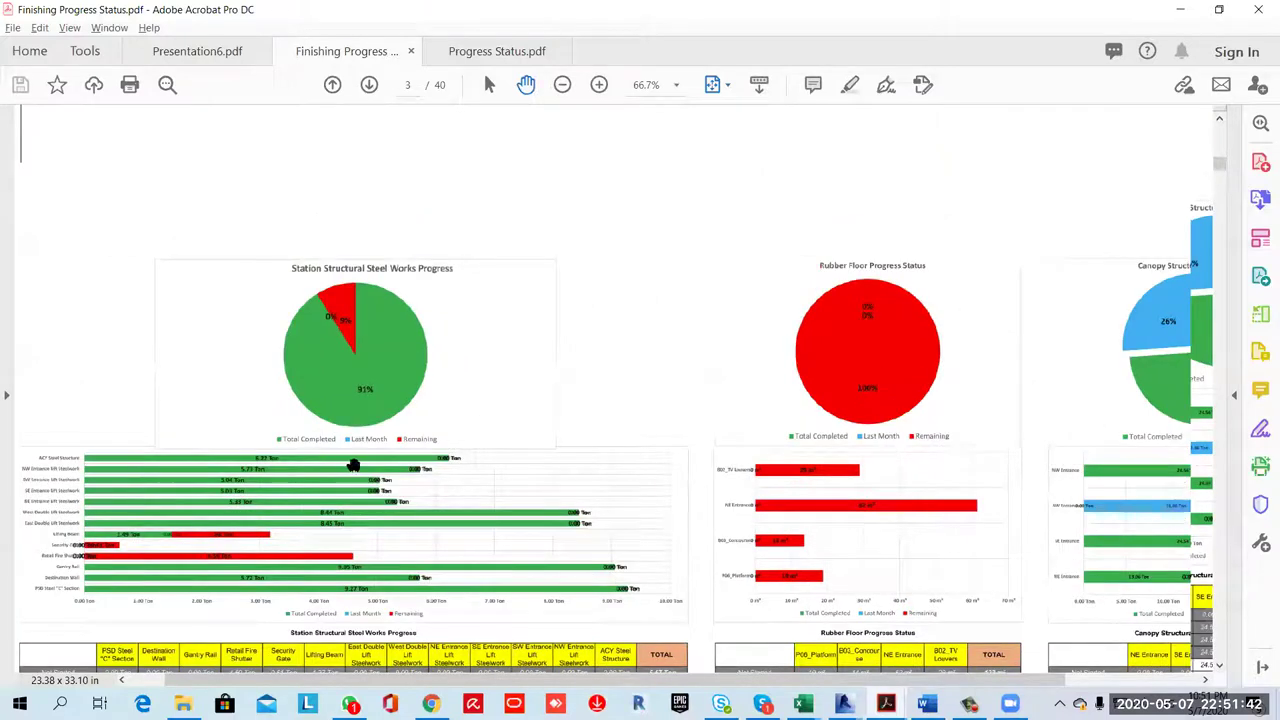
{"action": "scroll", "coordinate": [353, 465], "scroll_direction": "down", "scroll_amount": 2}
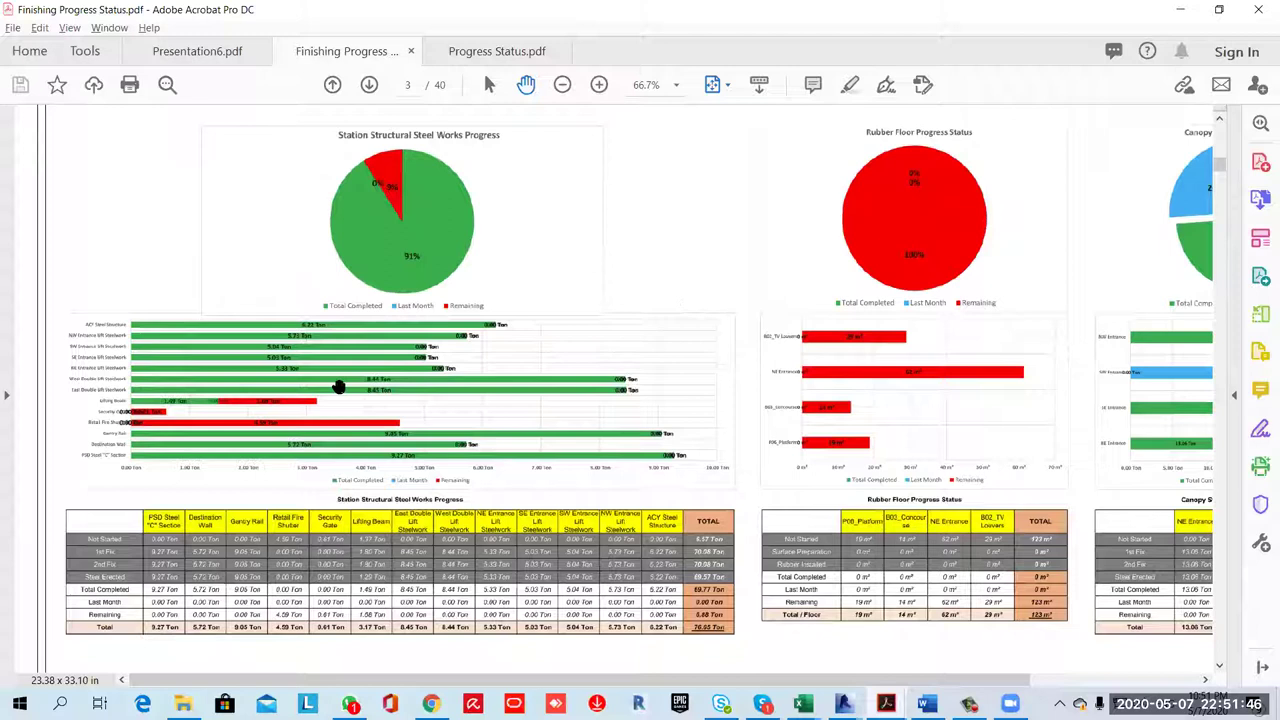
{"action": "scroll", "coordinate": [339, 387], "scroll_direction": "right", "scroll_amount": 5}
{"action": "scroll", "coordinate": [339, 387], "scroll_direction": "up", "scroll_amount": 1}
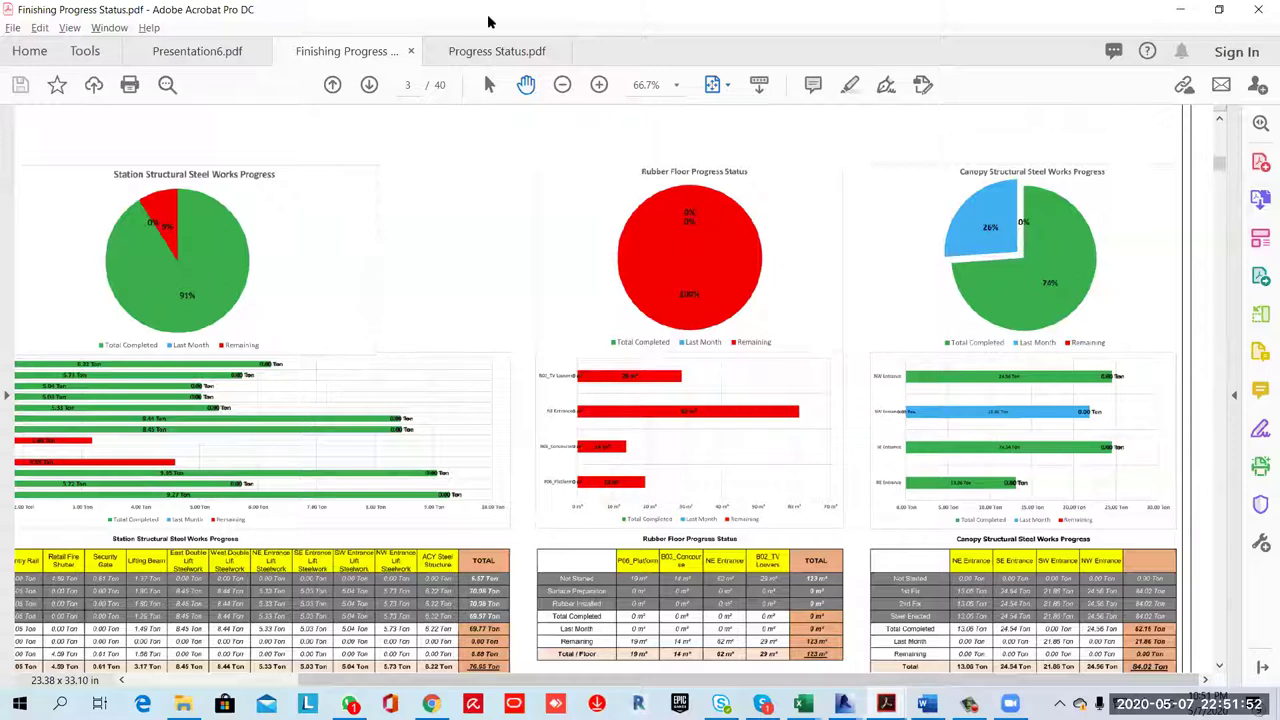
Switch to Progress Status.pdf and jump to its first page
{"action": "left_click", "coordinate": [481, 55]}
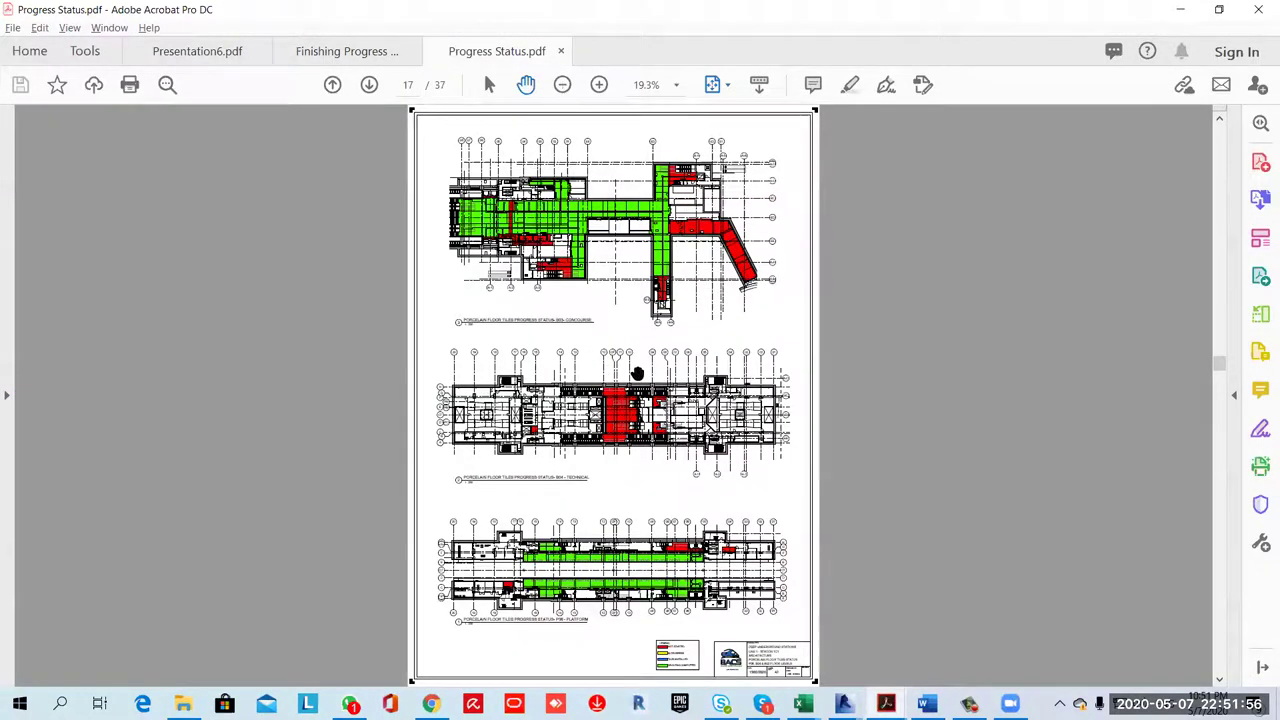
{"action": "scroll", "coordinate": [637, 373], "scroll_direction": "up", "scroll_amount": 5}
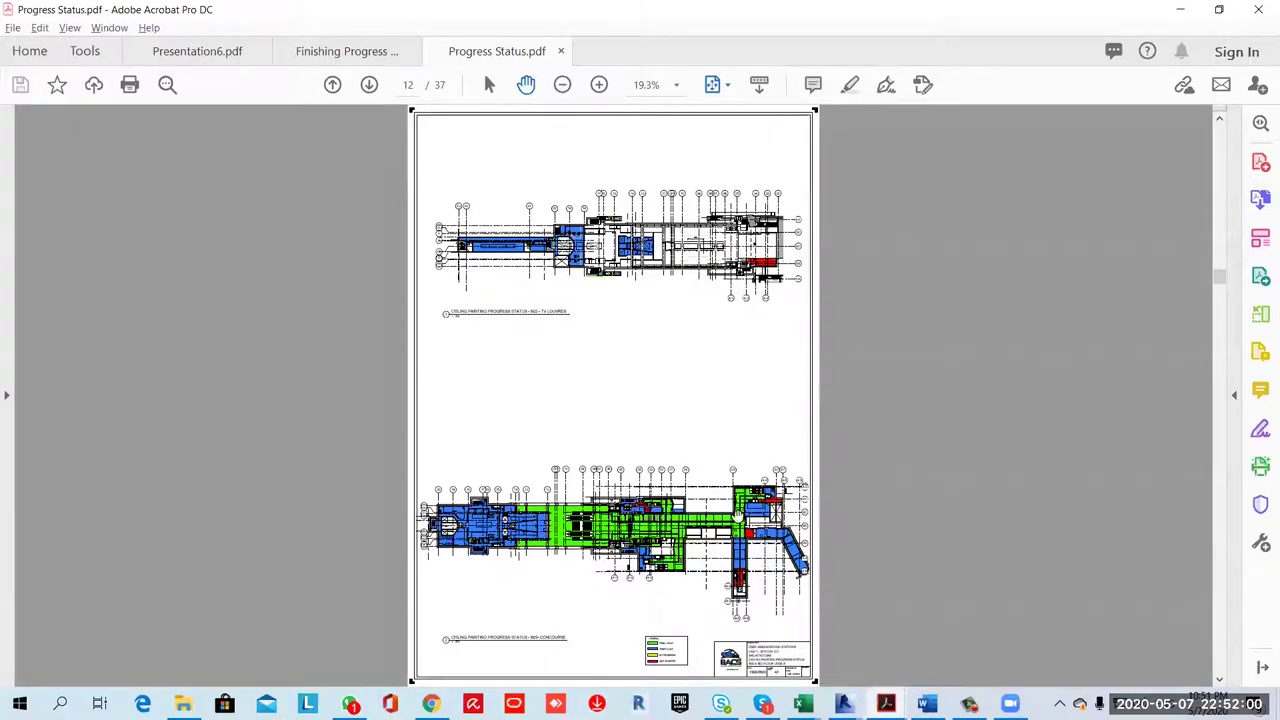
{"action": "key", "text": "Home"}
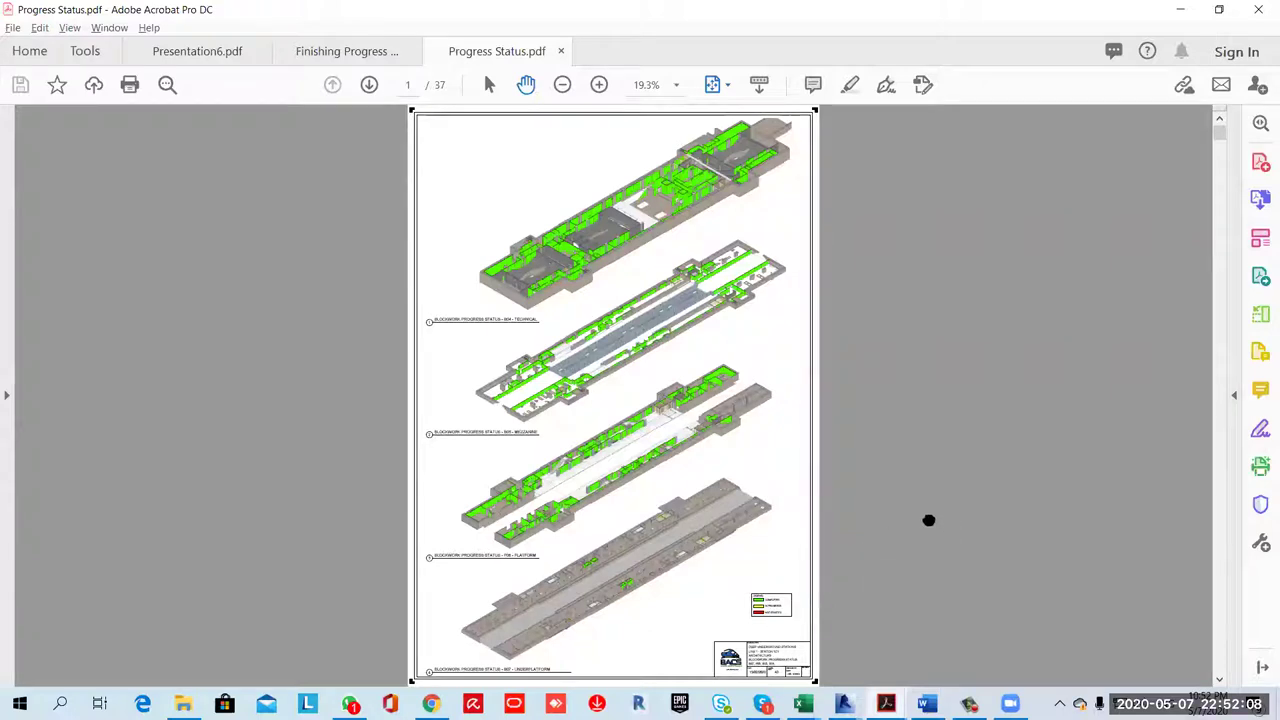
Zoom to 66.7% on the B05 Mezzanine Blockwork Progress Status drawing
{"action": "scroll", "coordinate": [720, 480], "scroll_direction": "up", "scroll_amount": 3, "text": "ctrl"}
{"action": "scroll", "coordinate": [1000, 477], "scroll_direction": "down", "scroll_amount": 1}
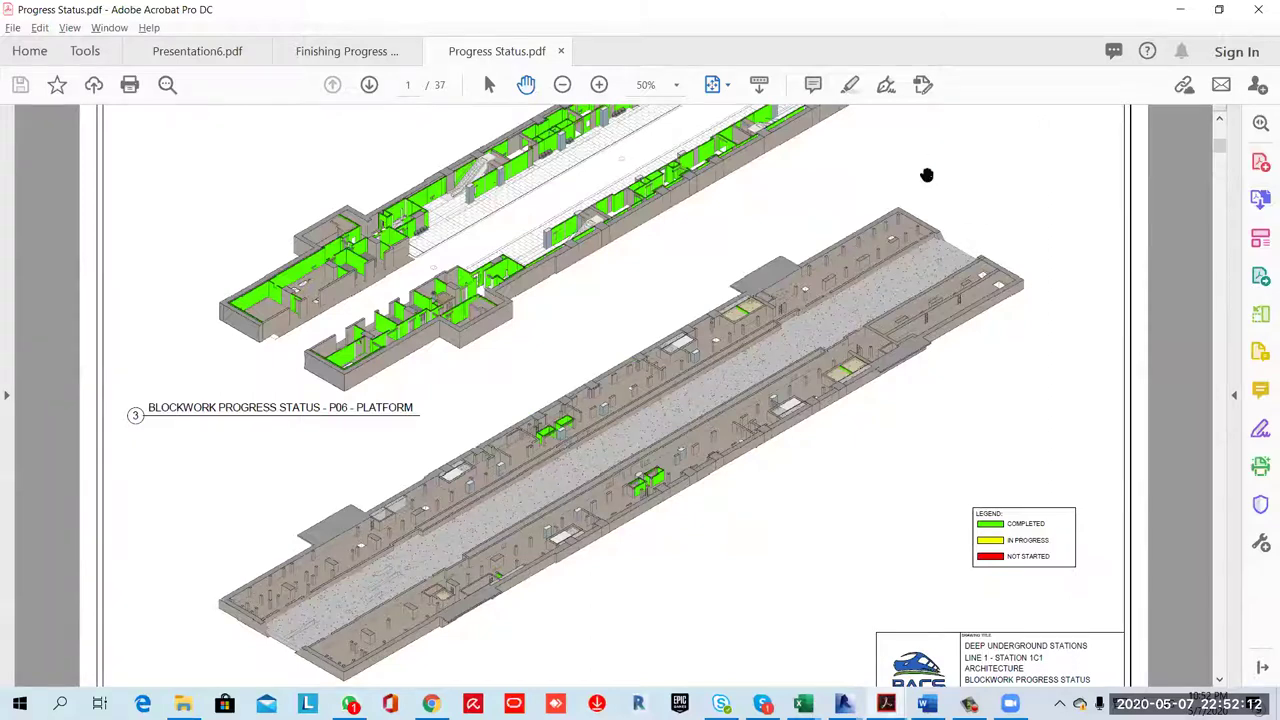
{"action": "scroll", "coordinate": [1205, 428], "scroll_direction": "up", "scroll_amount": 1, "text": "ctrl"}
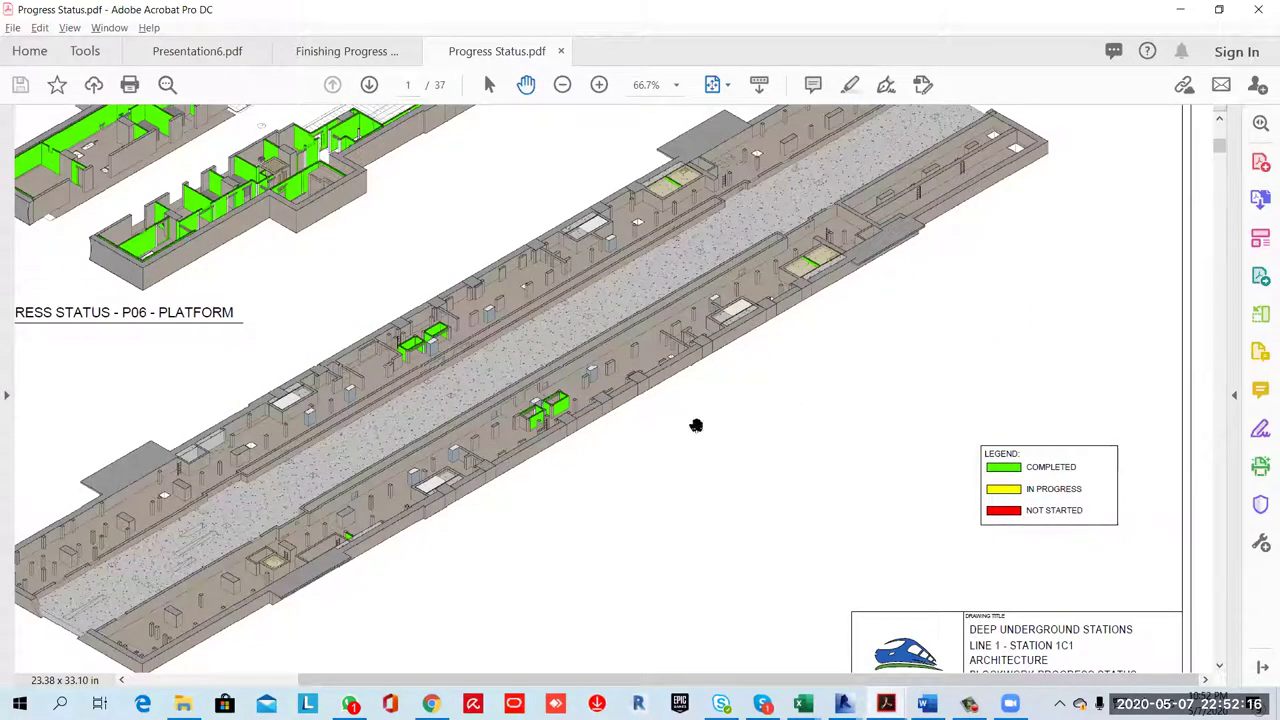
{"action": "scroll", "coordinate": [858, 360], "scroll_direction": "up", "scroll_amount": 5}
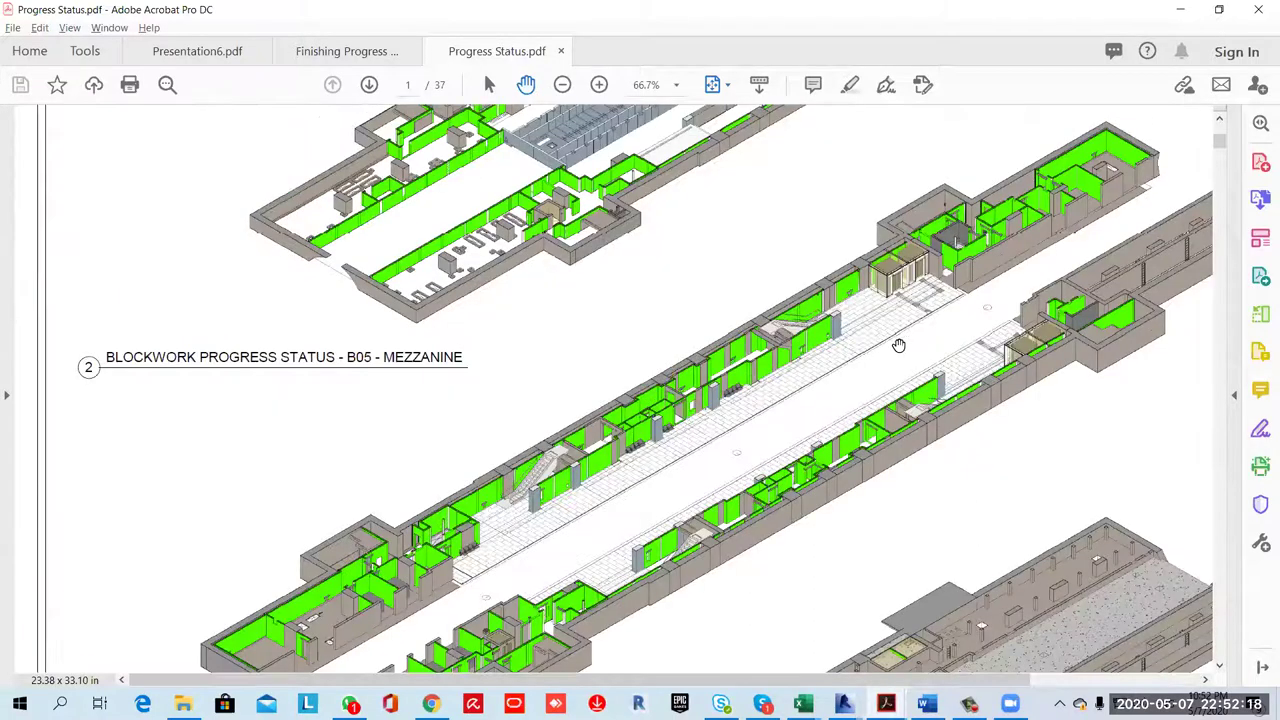
{"action": "scroll", "coordinate": [889, 349], "scroll_direction": "up", "scroll_amount": 1}
{"action": "scroll", "coordinate": [888, 348], "scroll_direction": "up", "scroll_amount": 1}
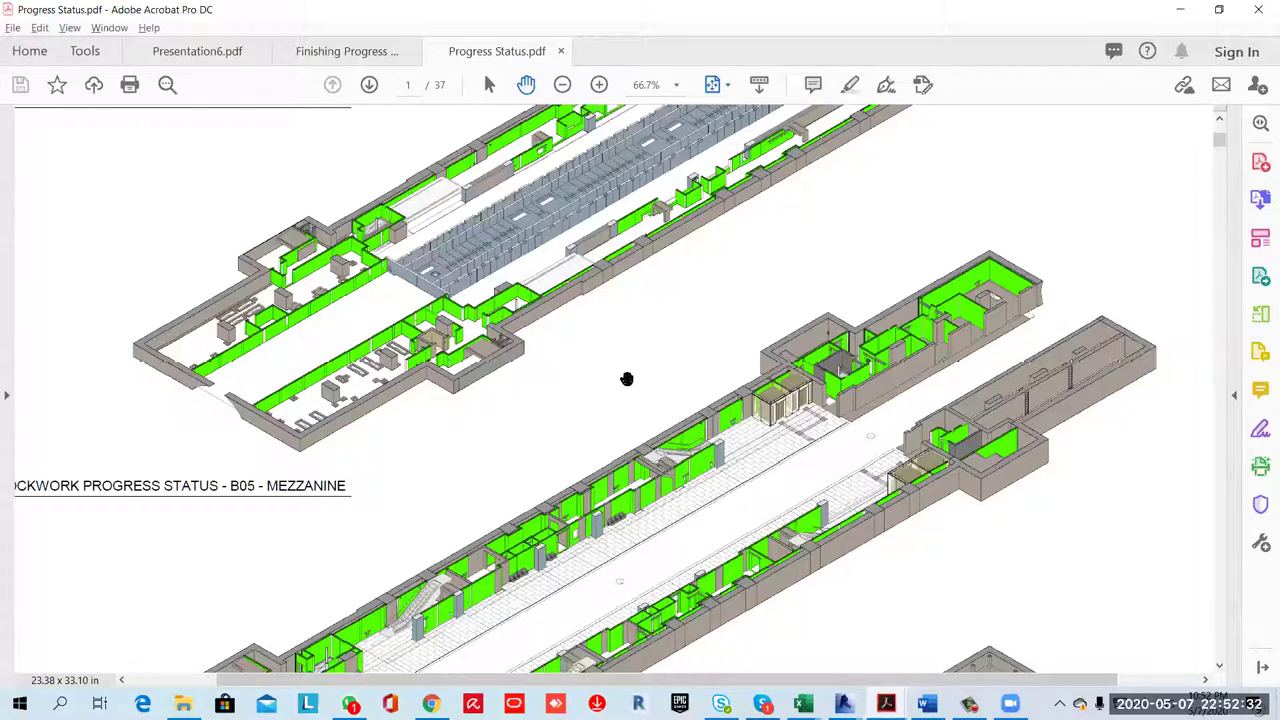
Fit the sheet to the window and zoom into the plaster progress drawings on pages 3–6
{"action": "key", "text": "ctrl+0"}
{"action": "scroll", "coordinate": [652, 388], "scroll_direction": "down", "scroll_amount": 1, "text": "ctrl"}
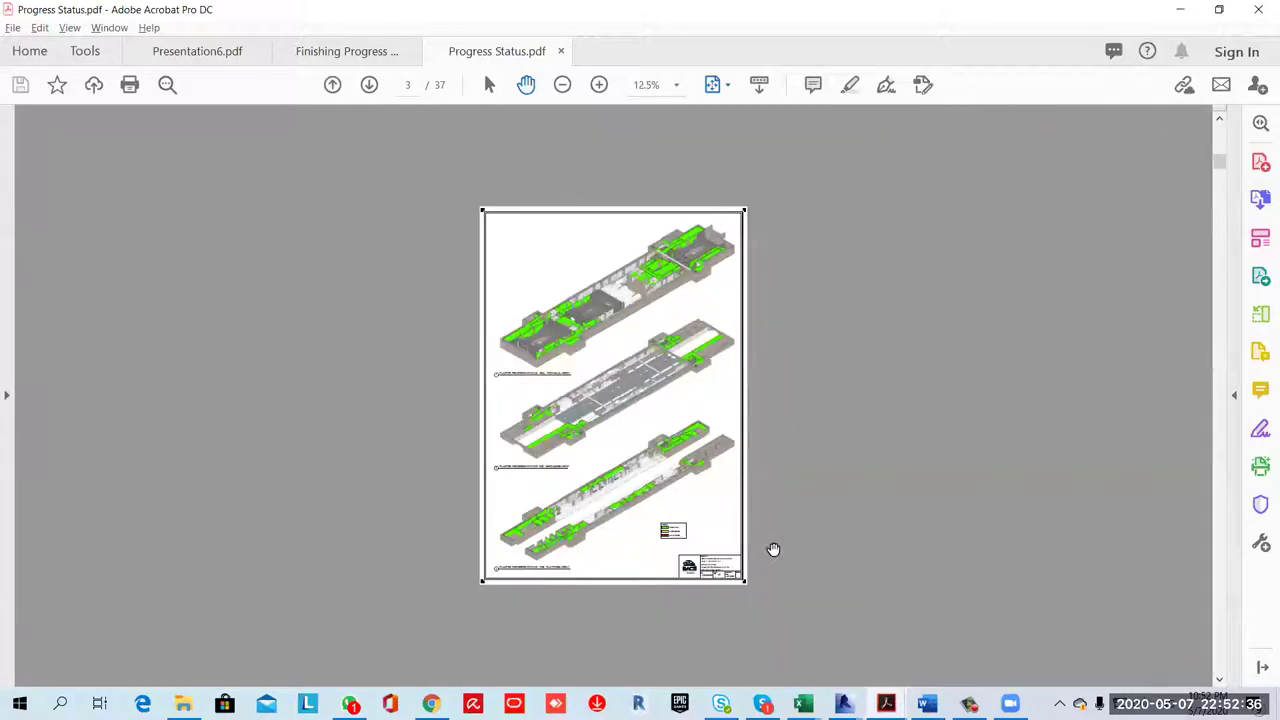
{"action": "scroll", "coordinate": [859, 448], "scroll_direction": "up", "scroll_amount": 1, "text": "ctrl"}
{"action": "scroll", "coordinate": [862, 474], "scroll_direction": "up", "scroll_amount": 1, "text": "ctrl"}
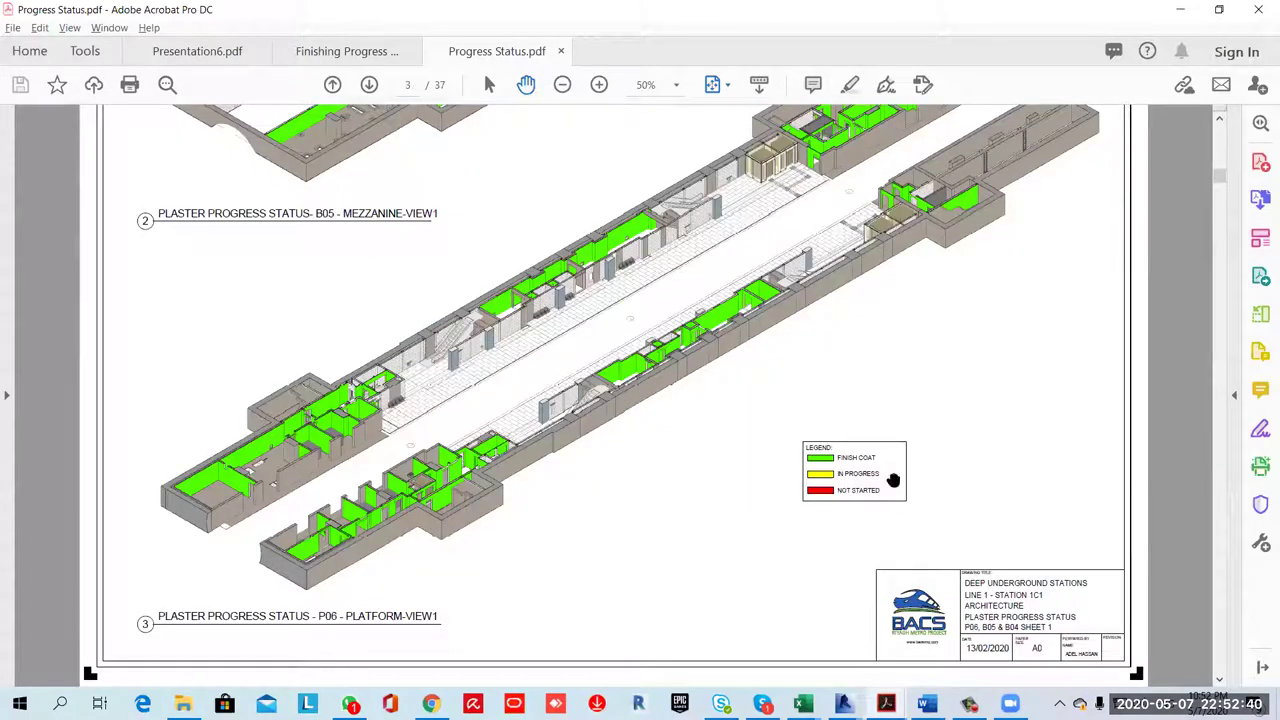
{"action": "scroll", "coordinate": [1168, 578], "scroll_direction": "up", "scroll_amount": 1, "text": "ctrl"}
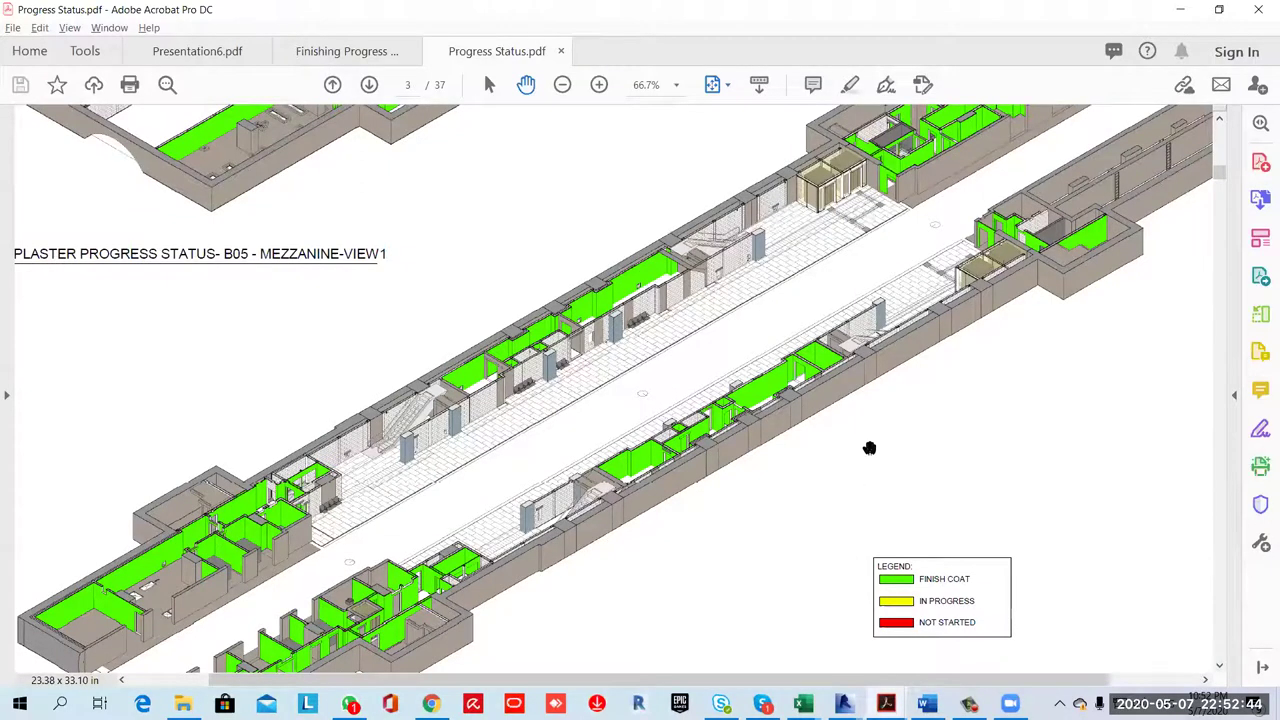
{"action": "scroll", "coordinate": [869, 446], "scroll_direction": "down", "scroll_amount": 2, "text": "ctrl"}
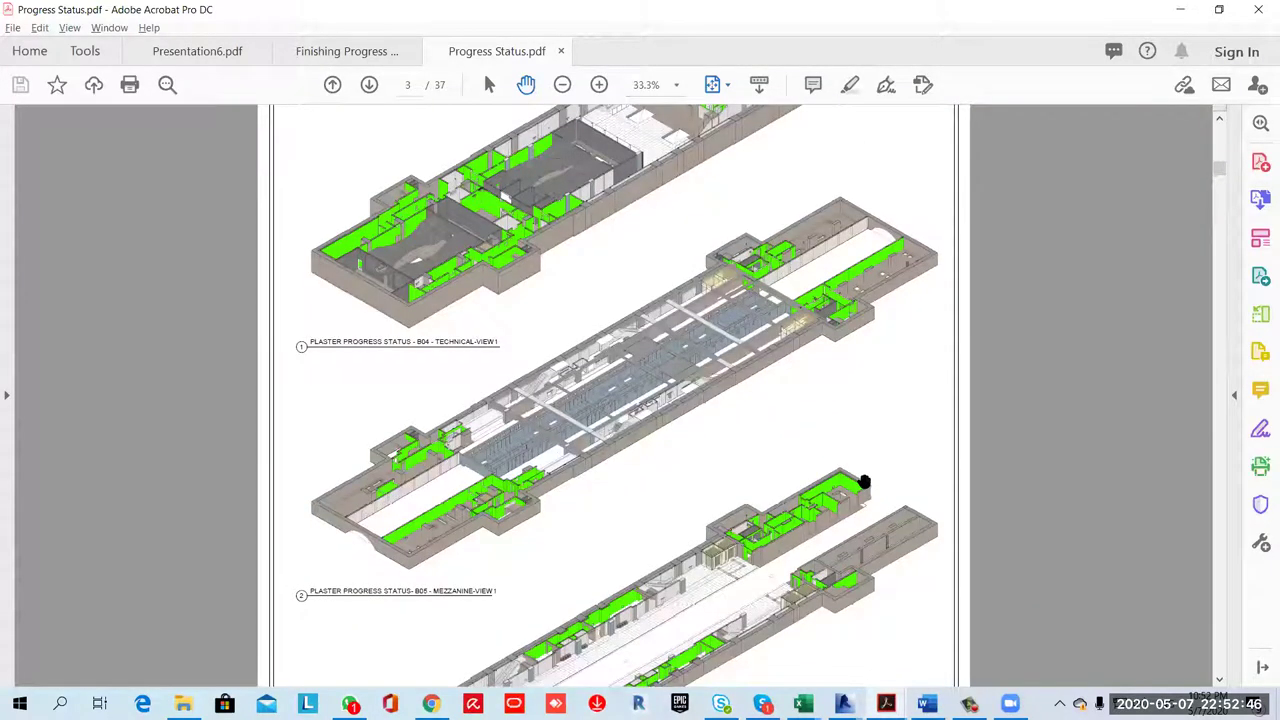
{"action": "scroll", "coordinate": [864, 480], "scroll_direction": "down", "scroll_amount": 2}
{"action": "scroll", "coordinate": [864, 482], "scroll_direction": "down", "scroll_amount": 1, "text": "ctrl"}
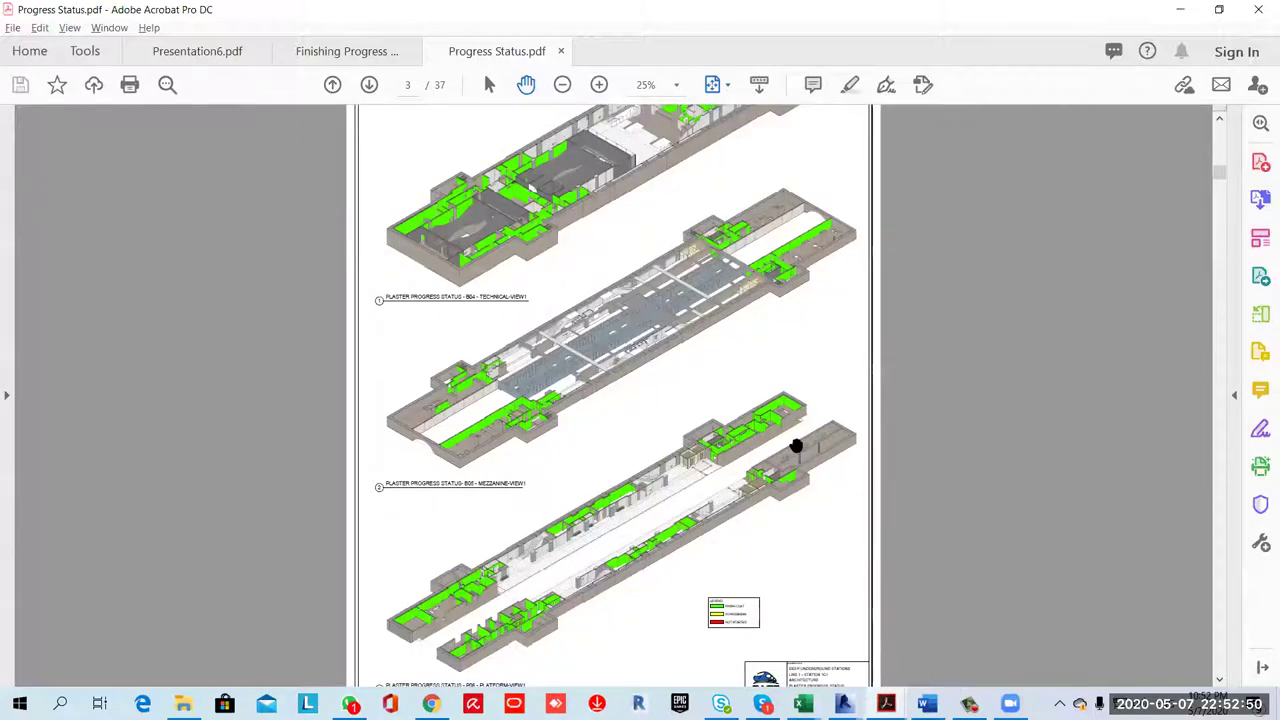
{"action": "scroll", "coordinate": [796, 446], "scroll_direction": "down", "scroll_amount": 1, "text": "ctrl"}
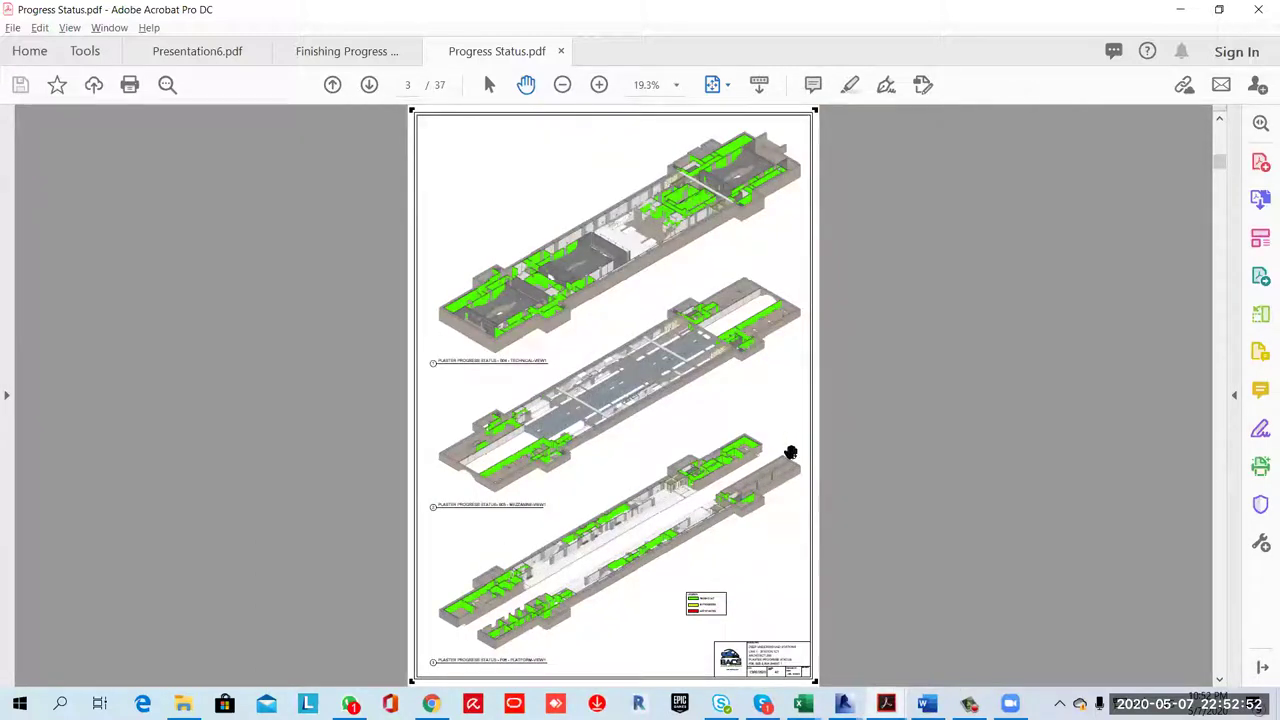
{"action": "scroll", "coordinate": [790, 452], "scroll_direction": "down", "scroll_amount": 1}
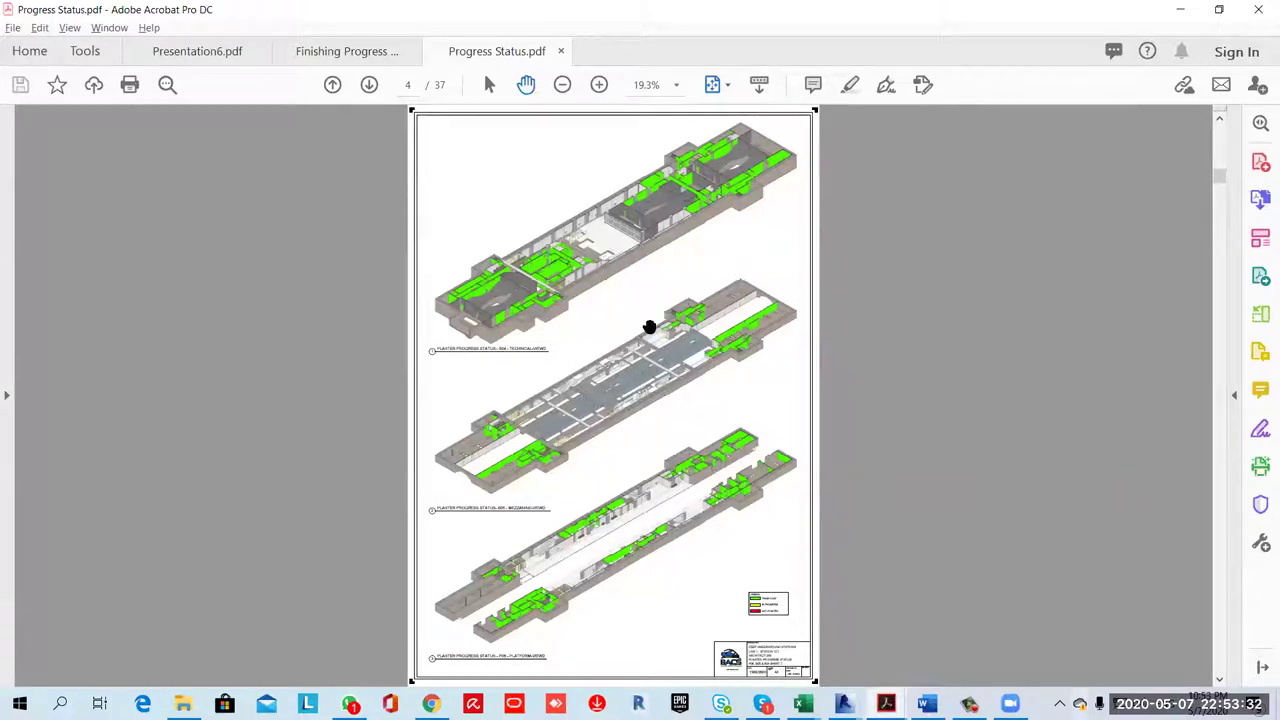
Zoom over the B02 TV Louvres and B03 Concourse plaster drawings, heading toward page 10
{"action": "scroll", "coordinate": [731, 385], "scroll_direction": "down", "scroll_amount": 2}
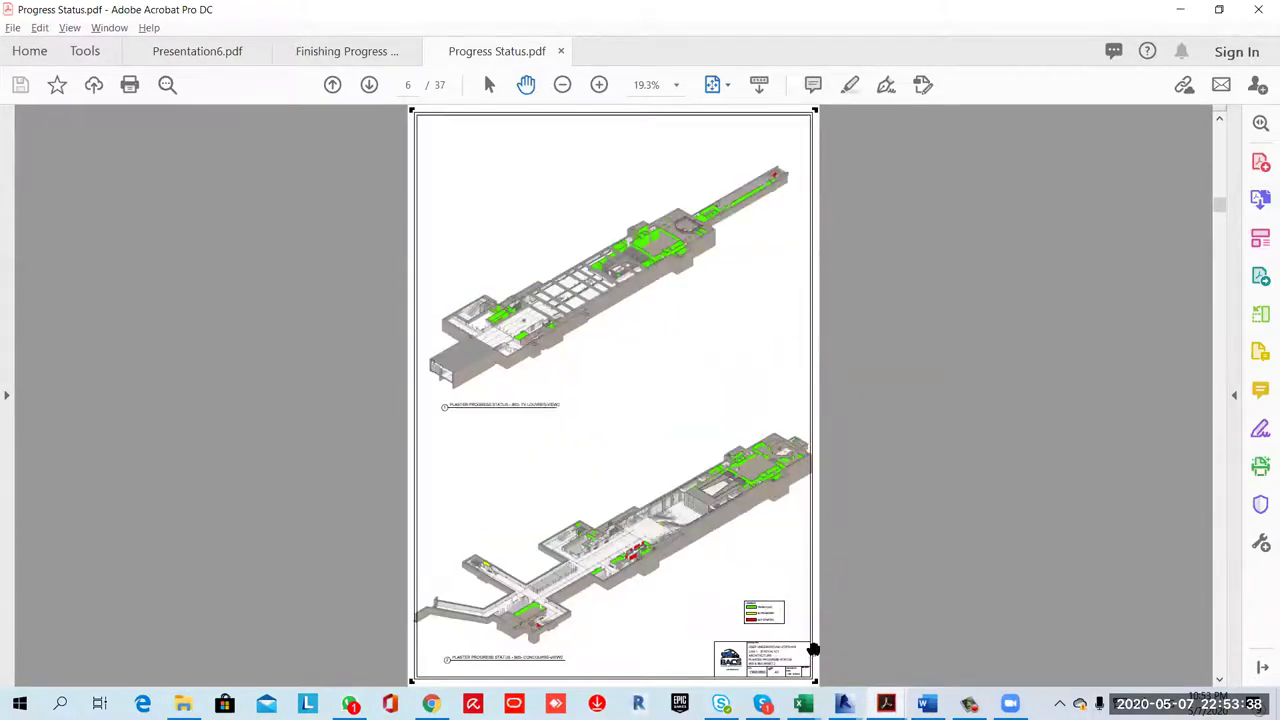
{"action": "scroll", "coordinate": [818, 640], "scroll_direction": "up", "scroll_amount": 1, "text": "ctrl"}
{"action": "scroll", "coordinate": [889, 460], "scroll_direction": "up", "scroll_amount": 1, "text": "ctrl"}
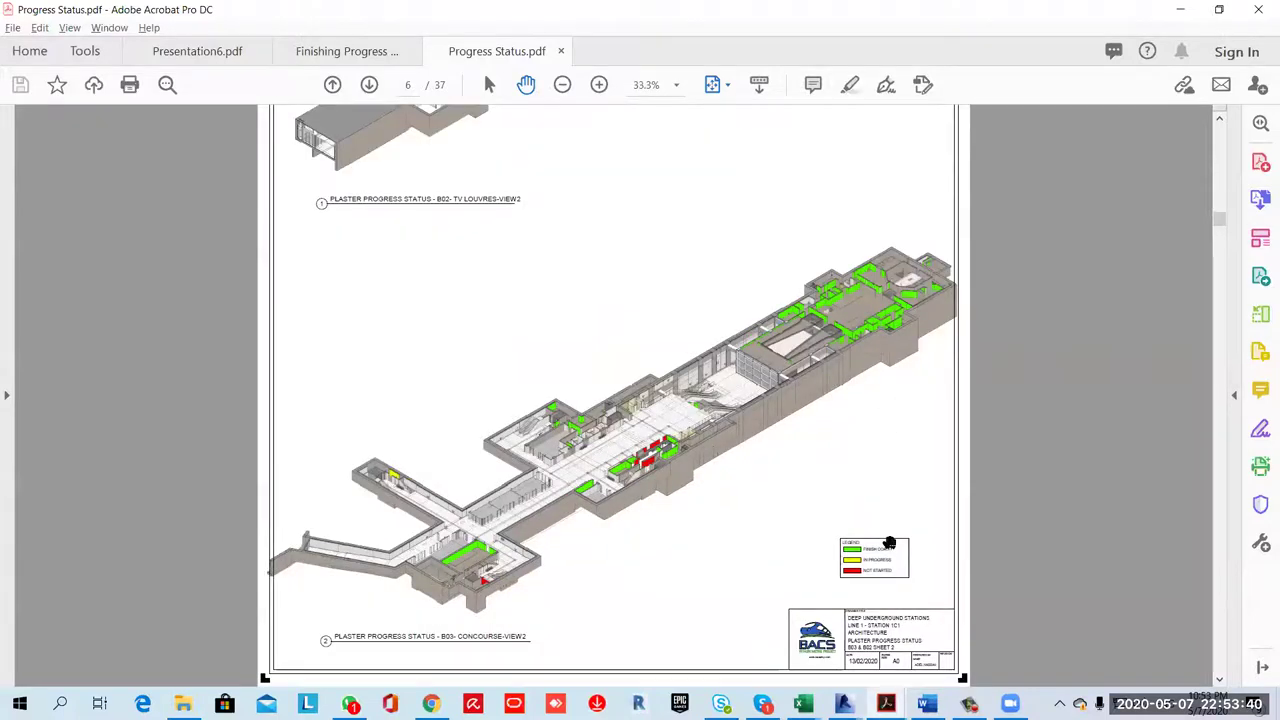
{"action": "scroll", "coordinate": [760, 400], "scroll_direction": "up", "scroll_amount": 1}
{"action": "scroll", "coordinate": [768, 366], "scroll_direction": "up", "scroll_amount": 5}
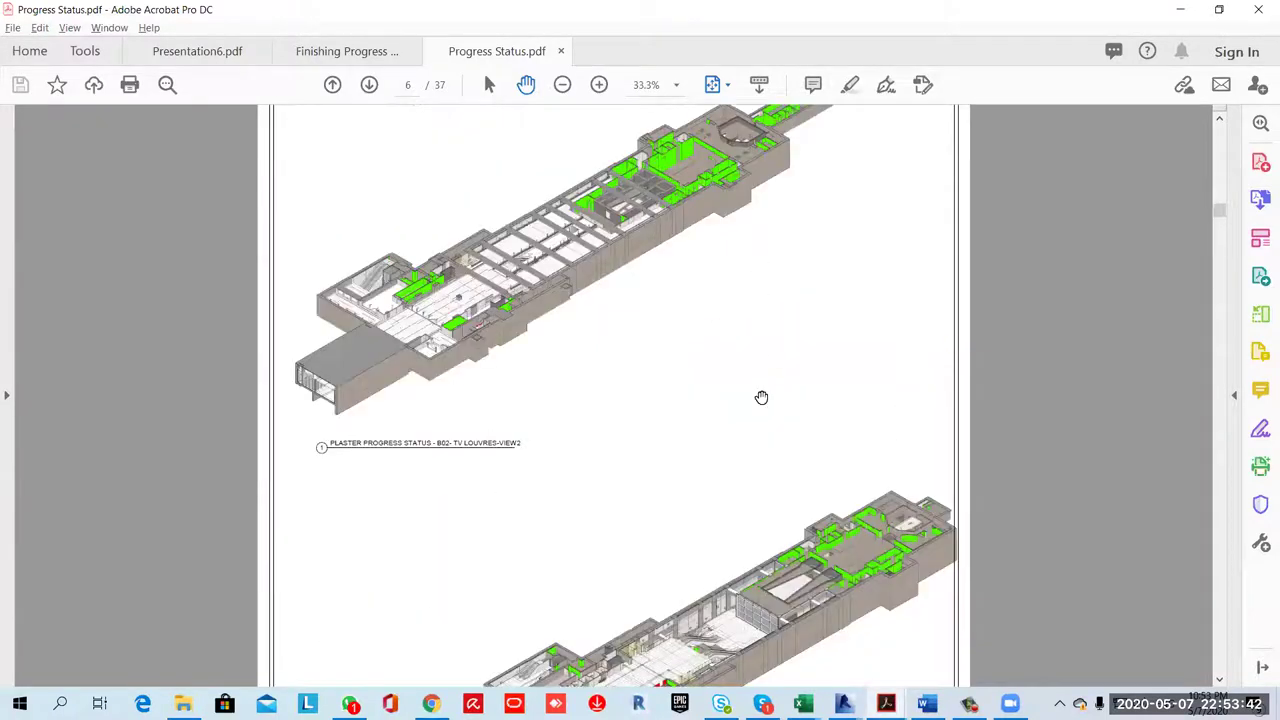
{"action": "scroll", "coordinate": [762, 433], "scroll_direction": "down", "scroll_amount": 1, "text": "ctrl"}
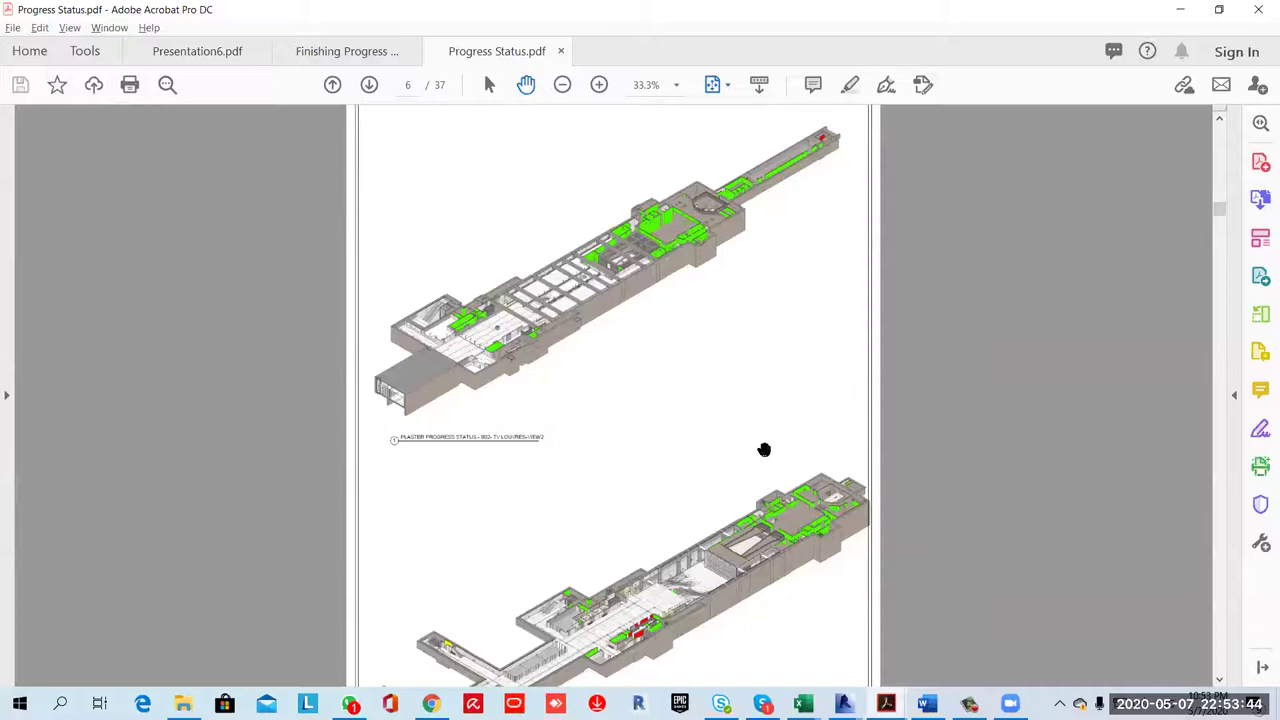
{"action": "scroll", "coordinate": [764, 449], "scroll_direction": "down", "scroll_amount": 2, "text": "ctrl"}
Zoom and page through the non-slip sealer progress plans on pages 12–15
{"action": "scroll", "coordinate": [760, 436], "scroll_direction": "down", "scroll_amount": 5}
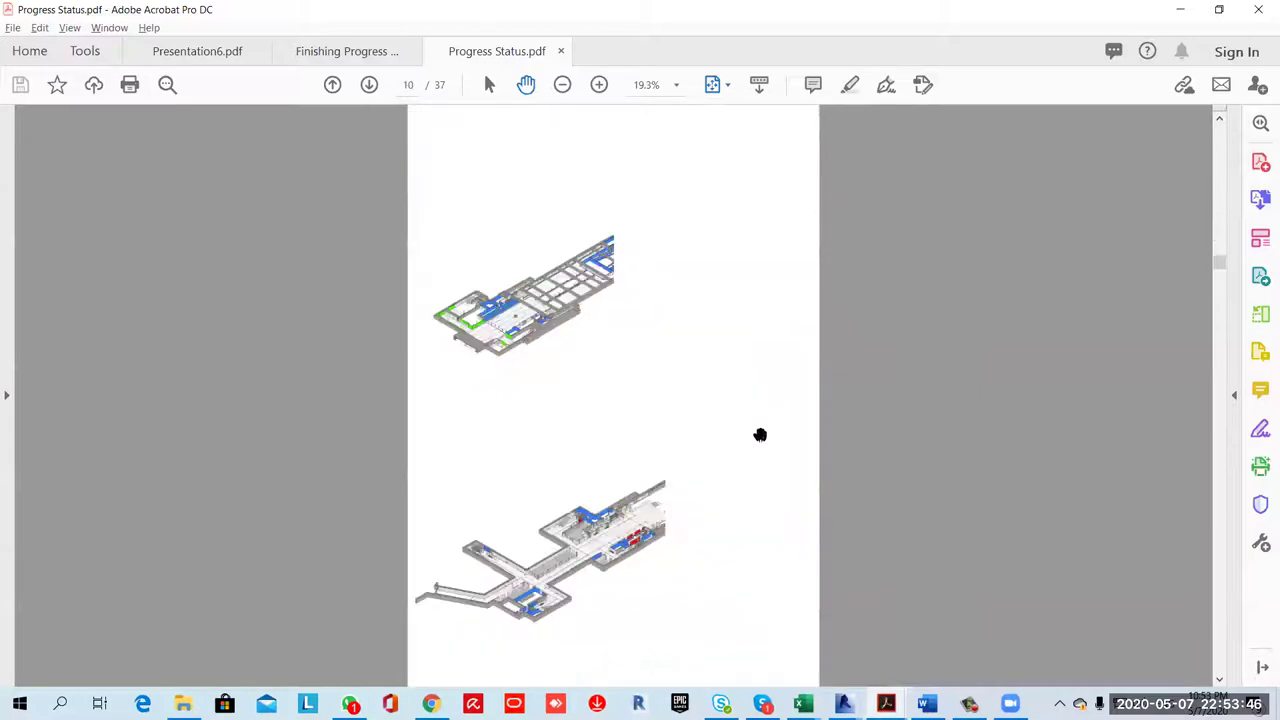
{"action": "scroll", "coordinate": [760, 436], "scroll_direction": "down", "scroll_amount": 3}
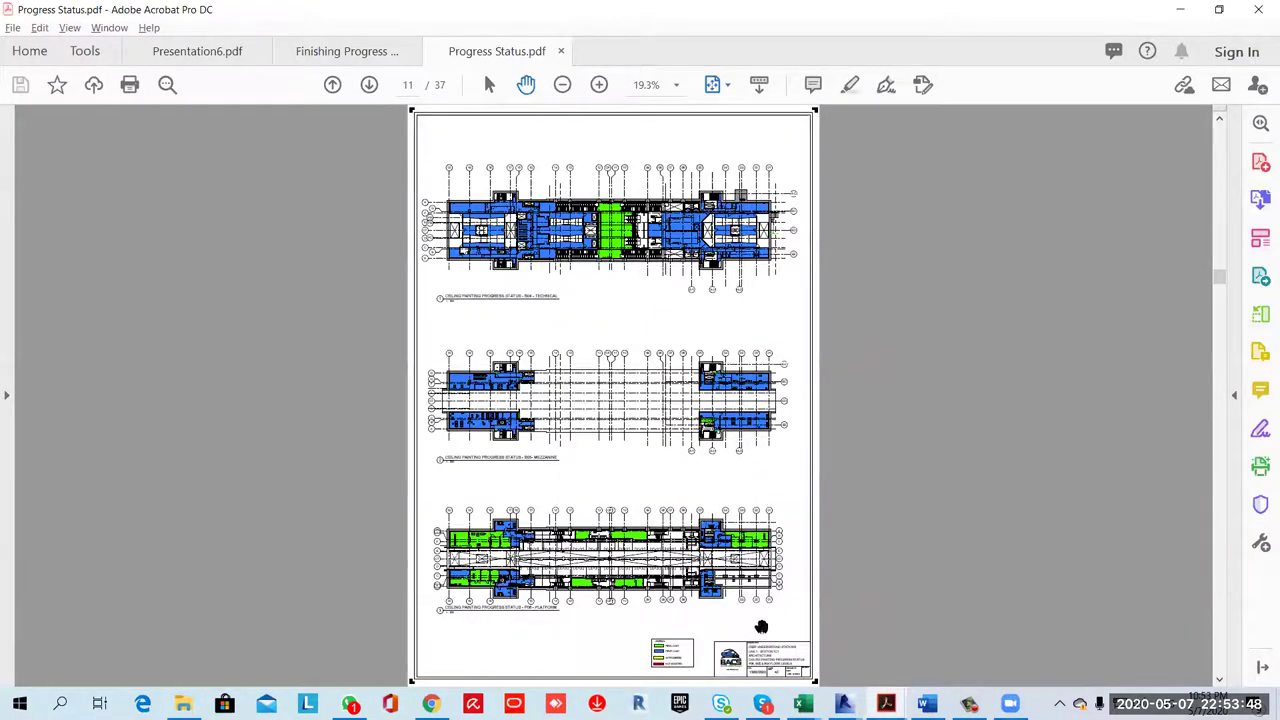
{"action": "scroll", "coordinate": [761, 628], "scroll_direction": "up", "scroll_amount": 1, "text": "ctrl"}
{"action": "scroll", "coordinate": [812, 395], "scroll_direction": "up", "scroll_amount": 3, "text": "ctrl"}
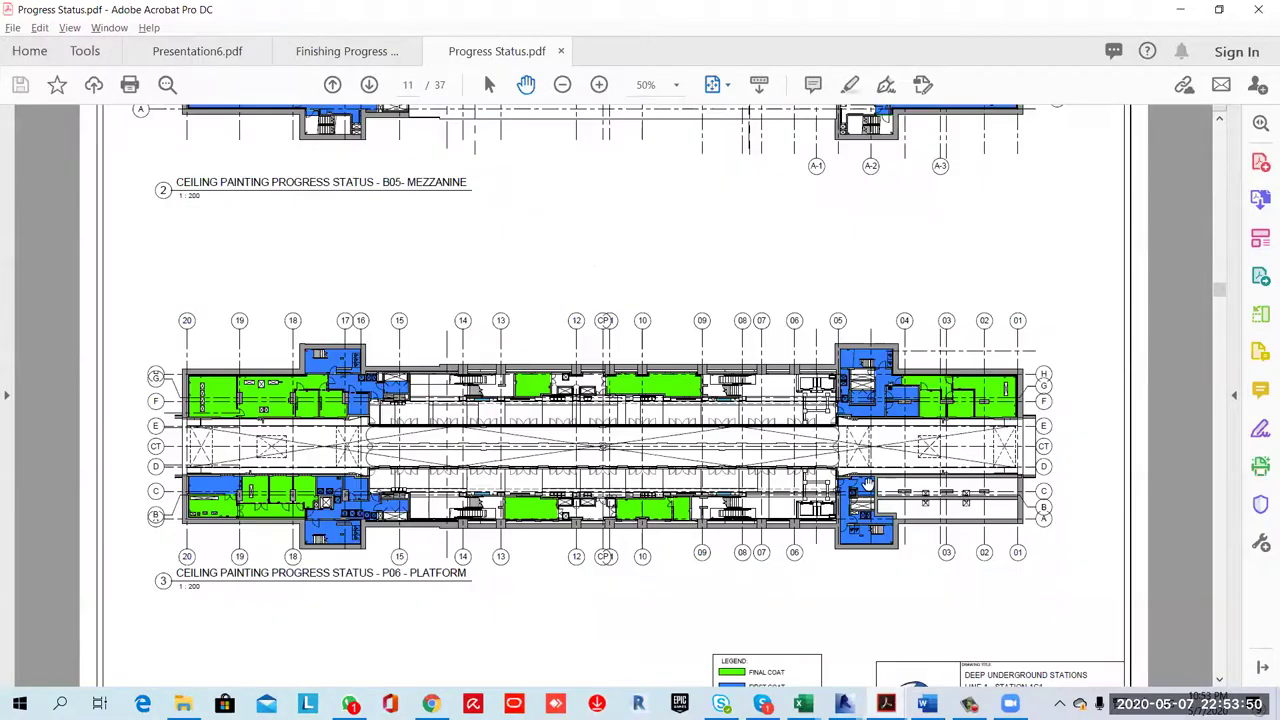
{"action": "scroll", "coordinate": [983, 466], "scroll_direction": "down", "scroll_amount": 2}
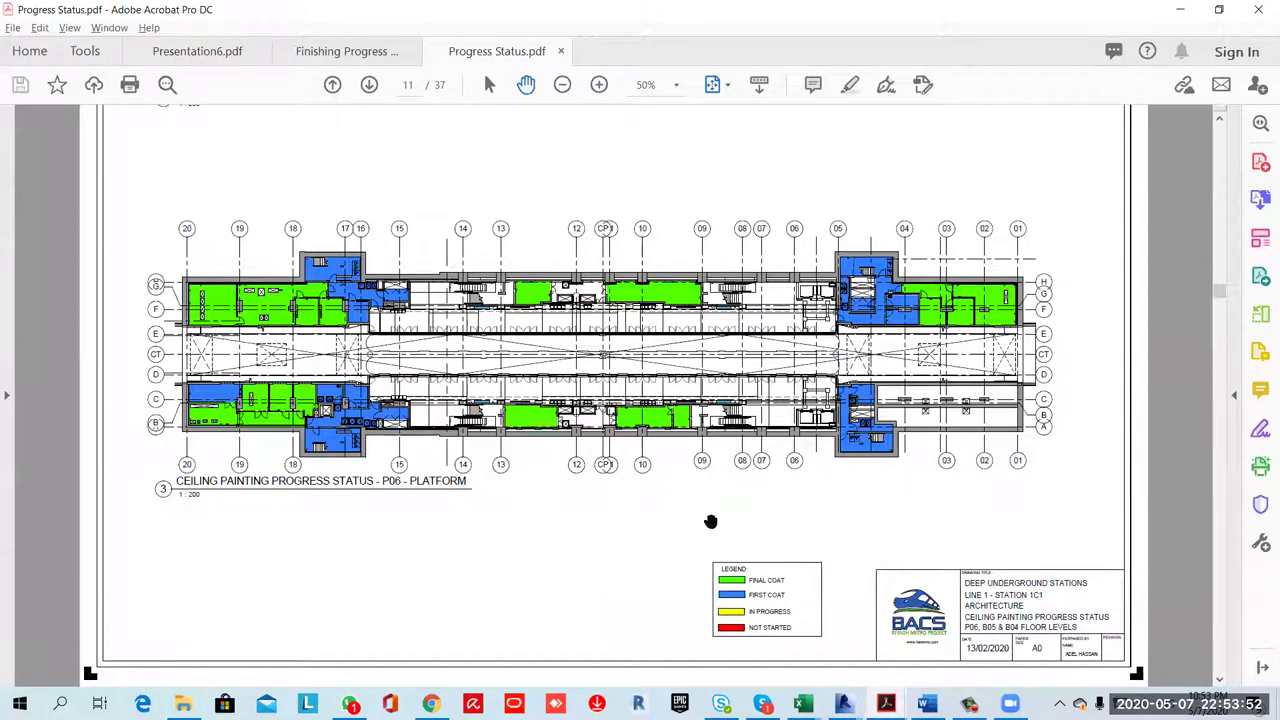
{"action": "scroll", "coordinate": [649, 488], "scroll_direction": "down", "scroll_amount": 1, "text": "ctrl"}
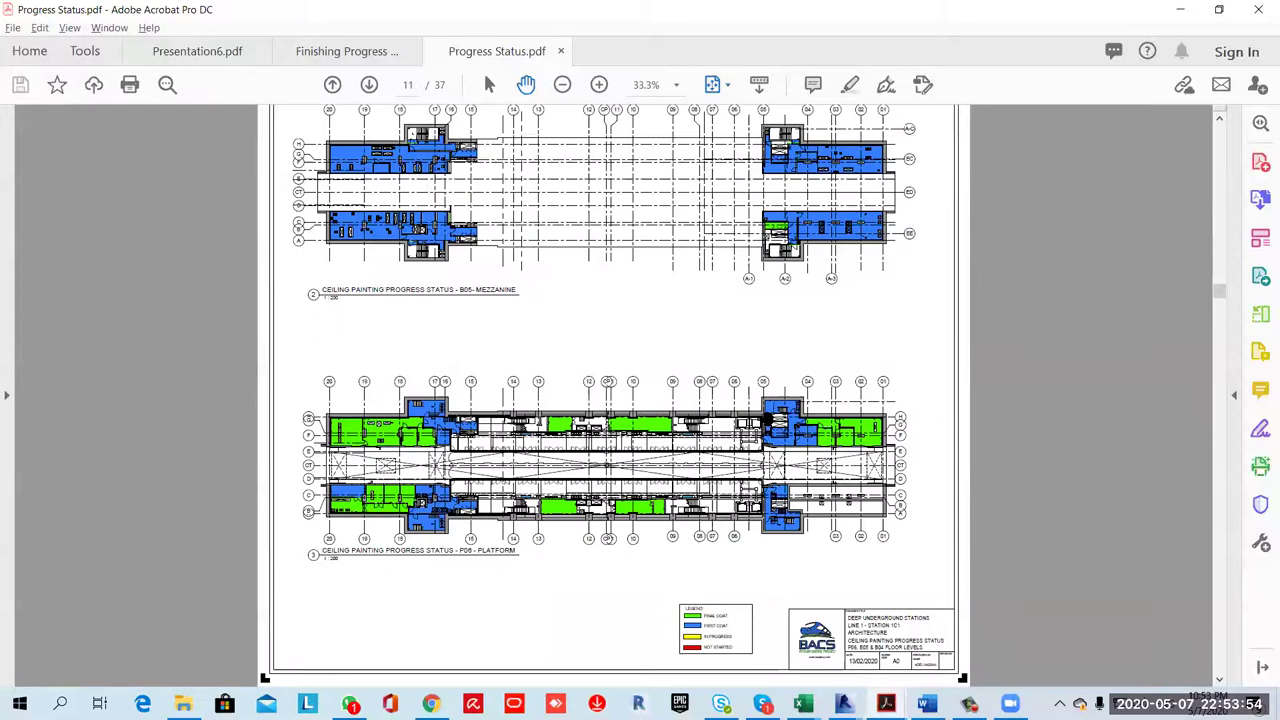
{"action": "scroll", "coordinate": [764, 428], "scroll_direction": "down", "scroll_amount": 2, "text": "ctrl"}
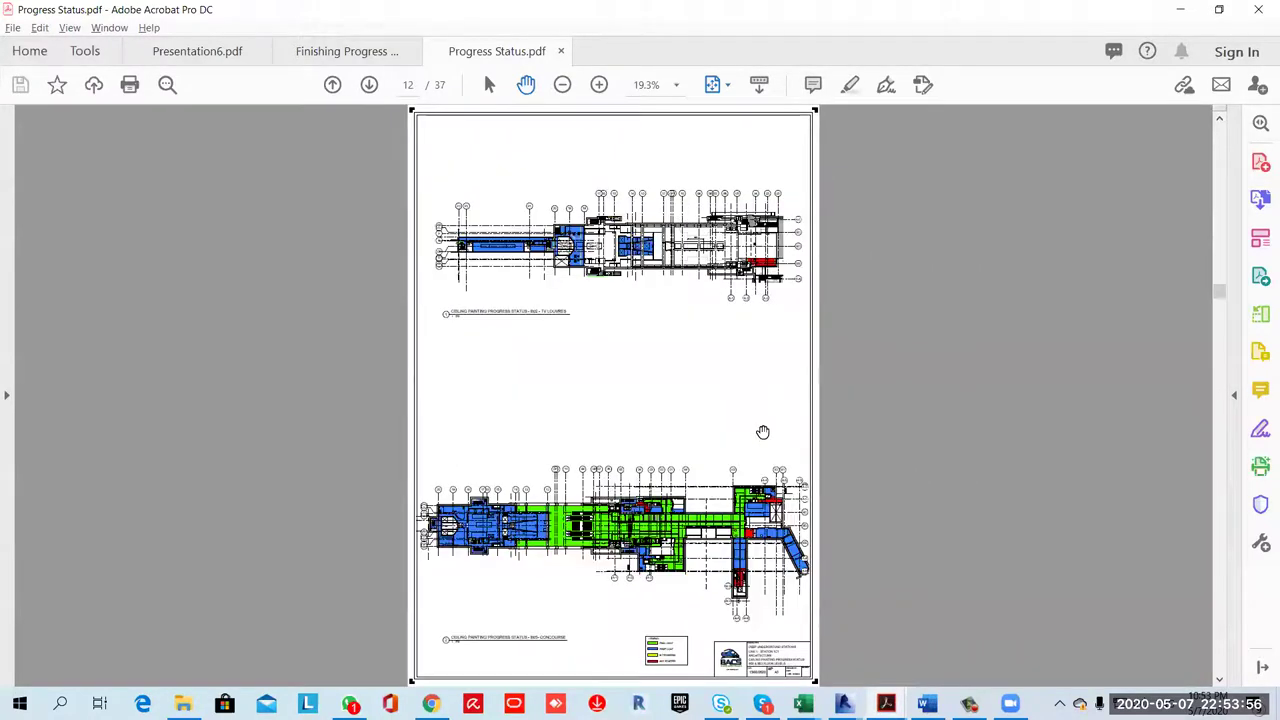
{"action": "scroll", "coordinate": [762, 433], "scroll_direction": "down", "scroll_amount": 2}
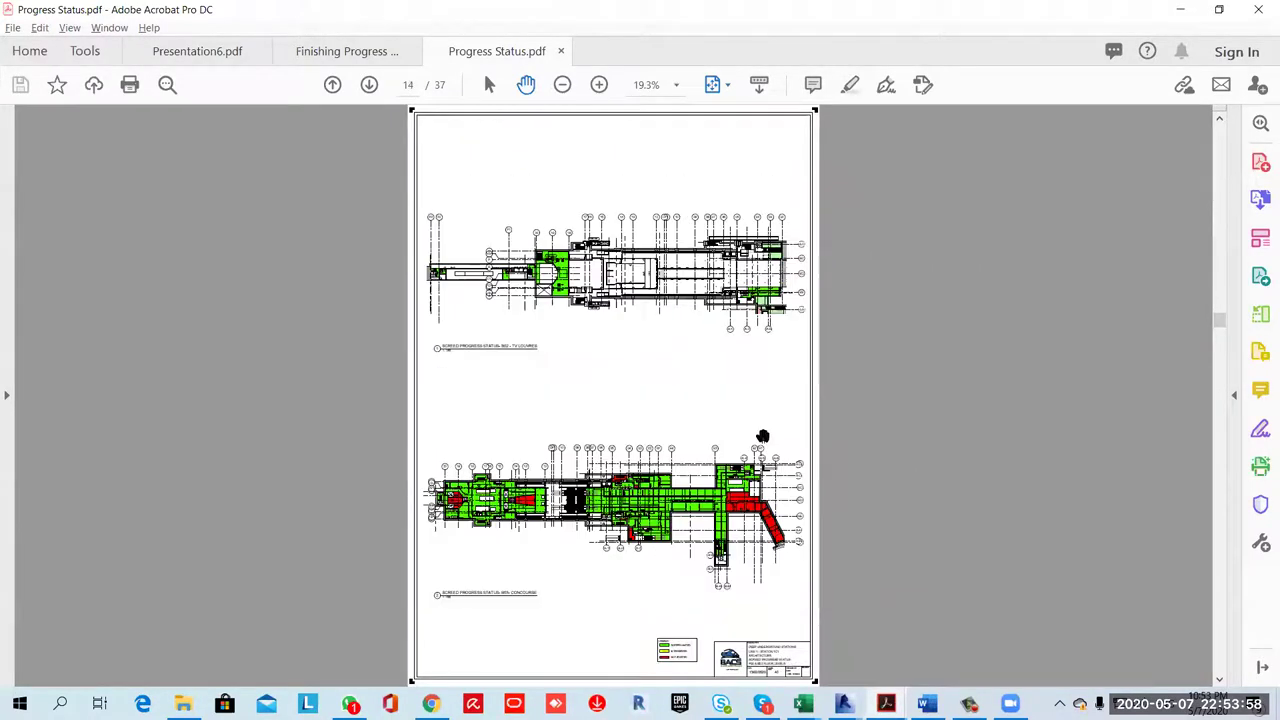
{"action": "scroll", "coordinate": [762, 441], "scroll_direction": "down", "scroll_amount": 2}
Inspect the B05 Mezzanine plan up close, then zoom out to page 16
{"action": "scroll", "coordinate": [740, 608], "scroll_direction": "up", "scroll_amount": 2, "text": "ctrl"}
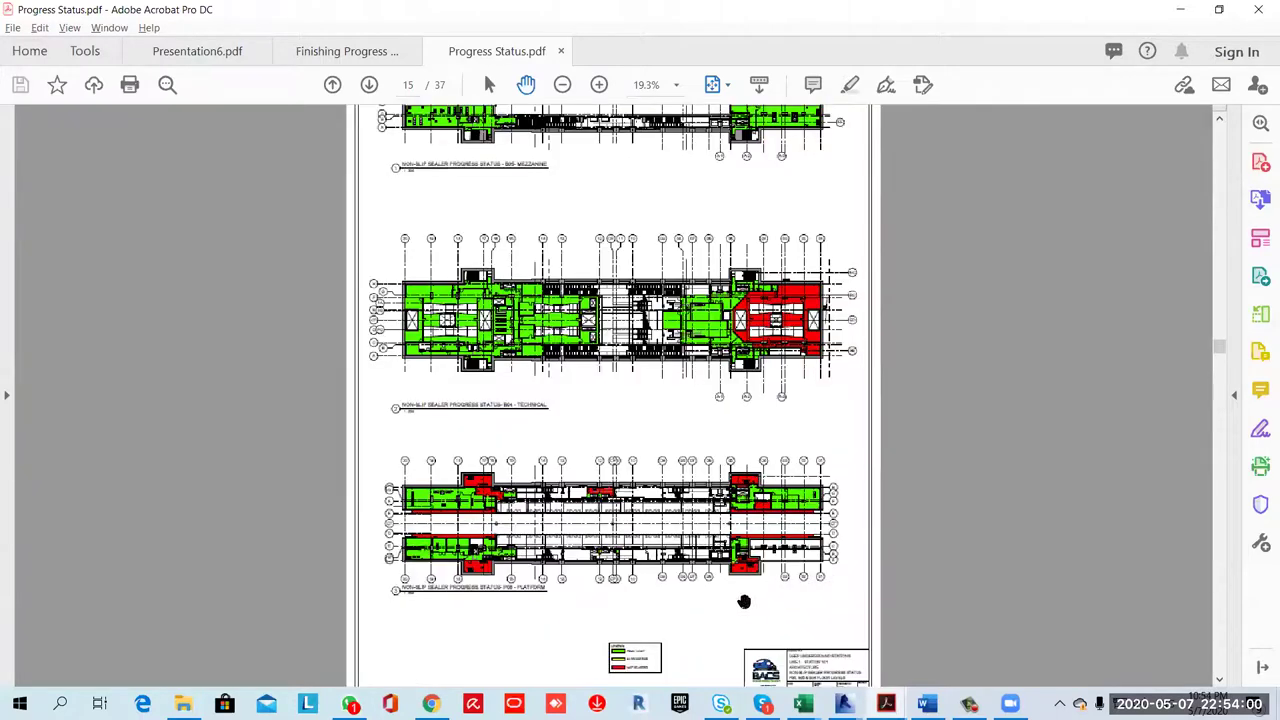
{"action": "scroll", "coordinate": [871, 603], "scroll_direction": "up", "scroll_amount": 2, "text": "ctrl"}
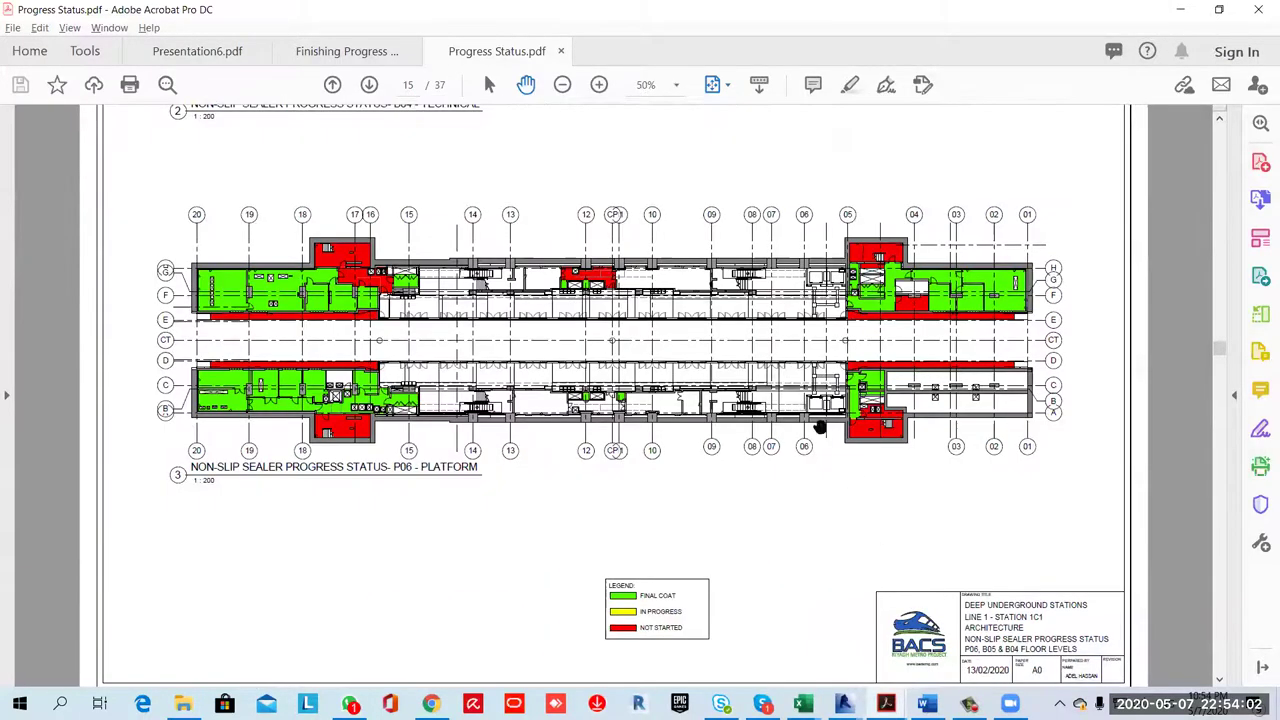
{"action": "scroll", "coordinate": [803, 354], "scroll_direction": "up", "scroll_amount": 3}
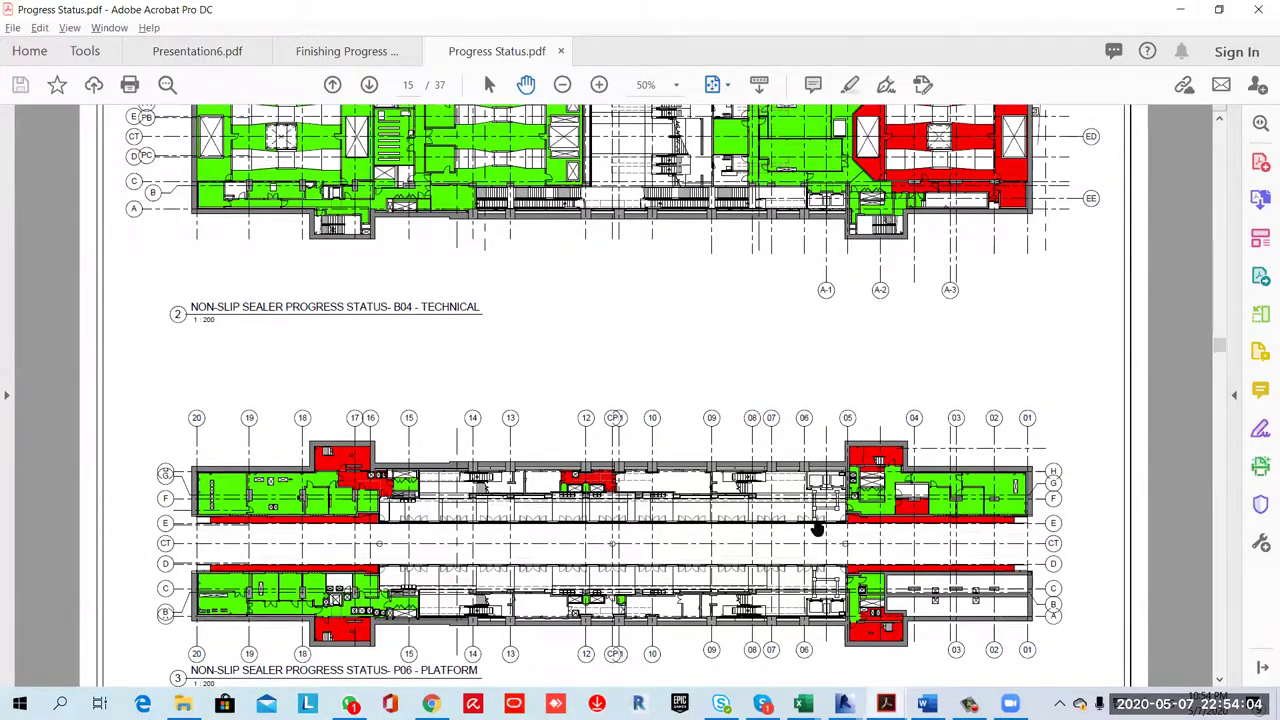
{"action": "scroll", "coordinate": [796, 440], "scroll_direction": "up", "scroll_amount": 3}
{"action": "scroll", "coordinate": [796, 440], "scroll_direction": "down", "scroll_amount": 1, "text": "ctrl"}
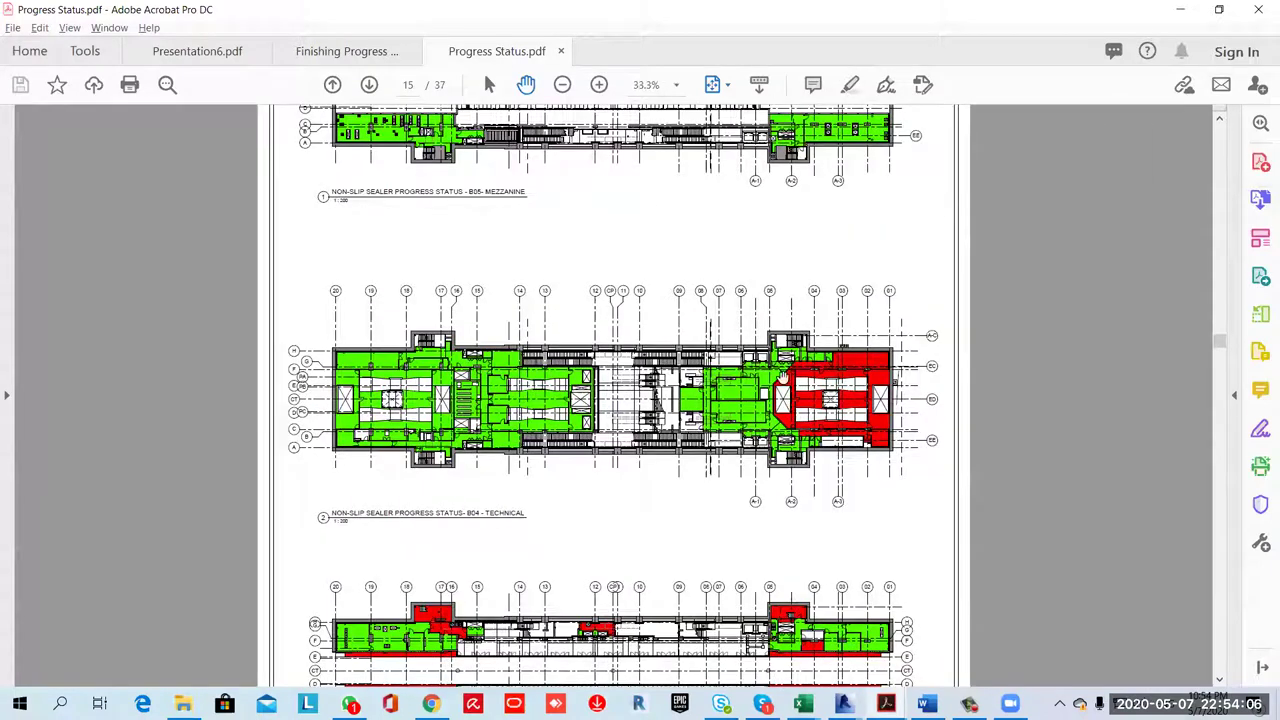
{"action": "scroll", "coordinate": [798, 373], "scroll_direction": "up", "scroll_amount": 2}
{"action": "scroll", "coordinate": [763, 330], "scroll_direction": "up", "scroll_amount": 1}
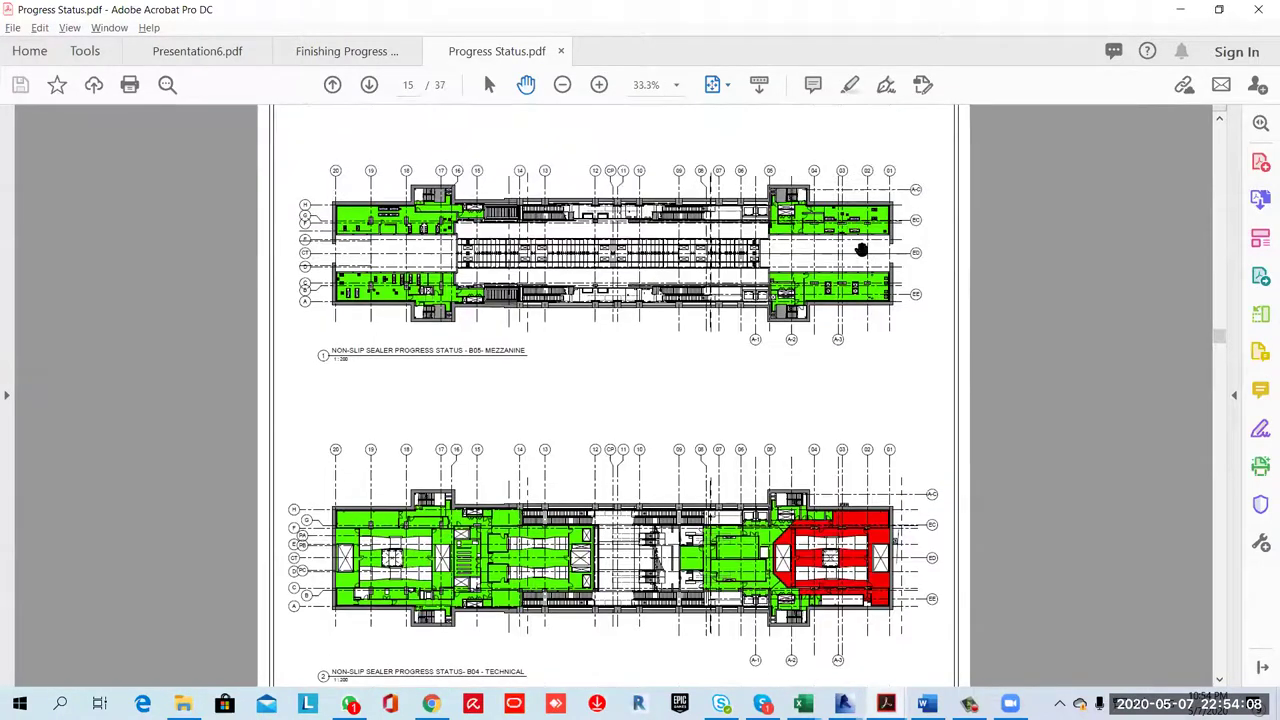
{"action": "scroll", "coordinate": [848, 258], "scroll_direction": "up", "scroll_amount": 3, "text": "ctrl"}
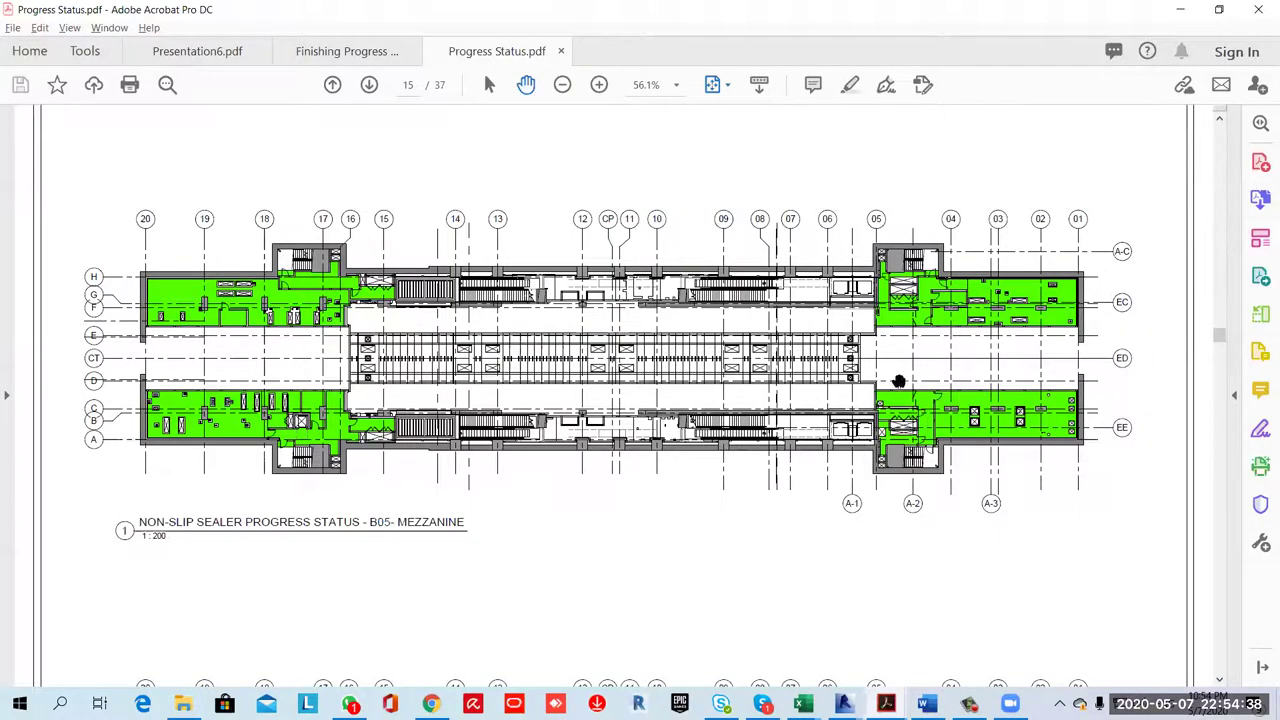
{"action": "scroll", "coordinate": [866, 391], "scroll_direction": "down", "scroll_amount": 2, "text": "ctrl"}
{"action": "scroll", "coordinate": [728, 461], "scroll_direction": "down", "scroll_amount": 2, "text": "ctrl"}
Zoom into page 20's steelwork views of the six elevators and entrance lifts, then continue toward page 21
{"action": "scroll", "coordinate": [730, 464], "scroll_direction": "down", "scroll_amount": 3}
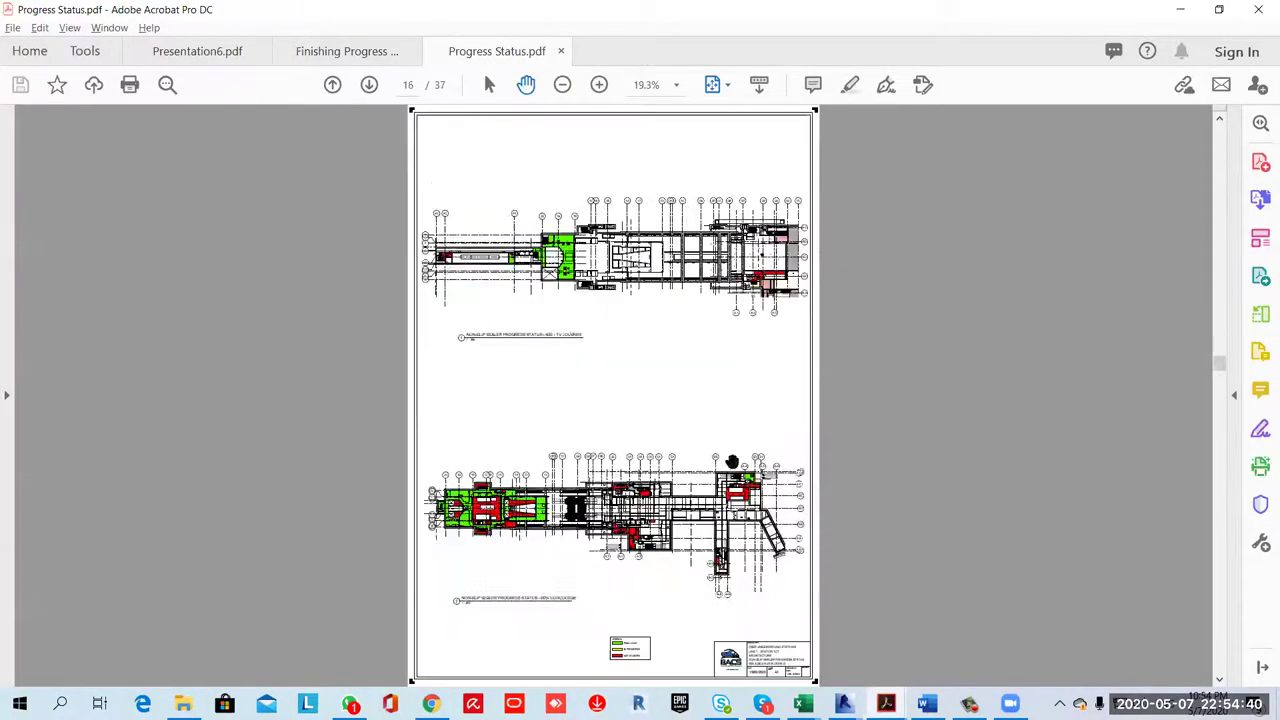
{"action": "scroll", "coordinate": [733, 470], "scroll_direction": "down", "scroll_amount": 3}
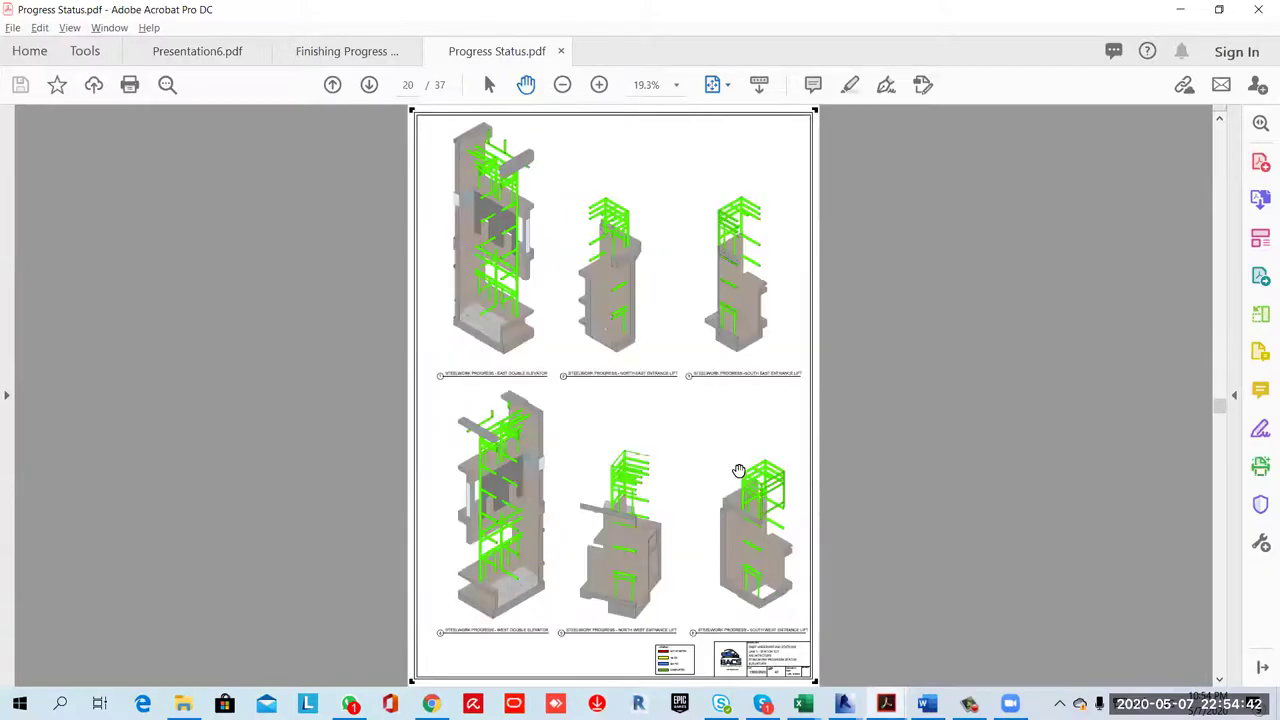
{"action": "scroll", "coordinate": [513, 259], "scroll_direction": "up", "scroll_amount": 1, "text": "ctrl"}
{"action": "scroll", "coordinate": [540, 340], "scroll_direction": "up", "scroll_amount": 3, "text": "ctrl"}
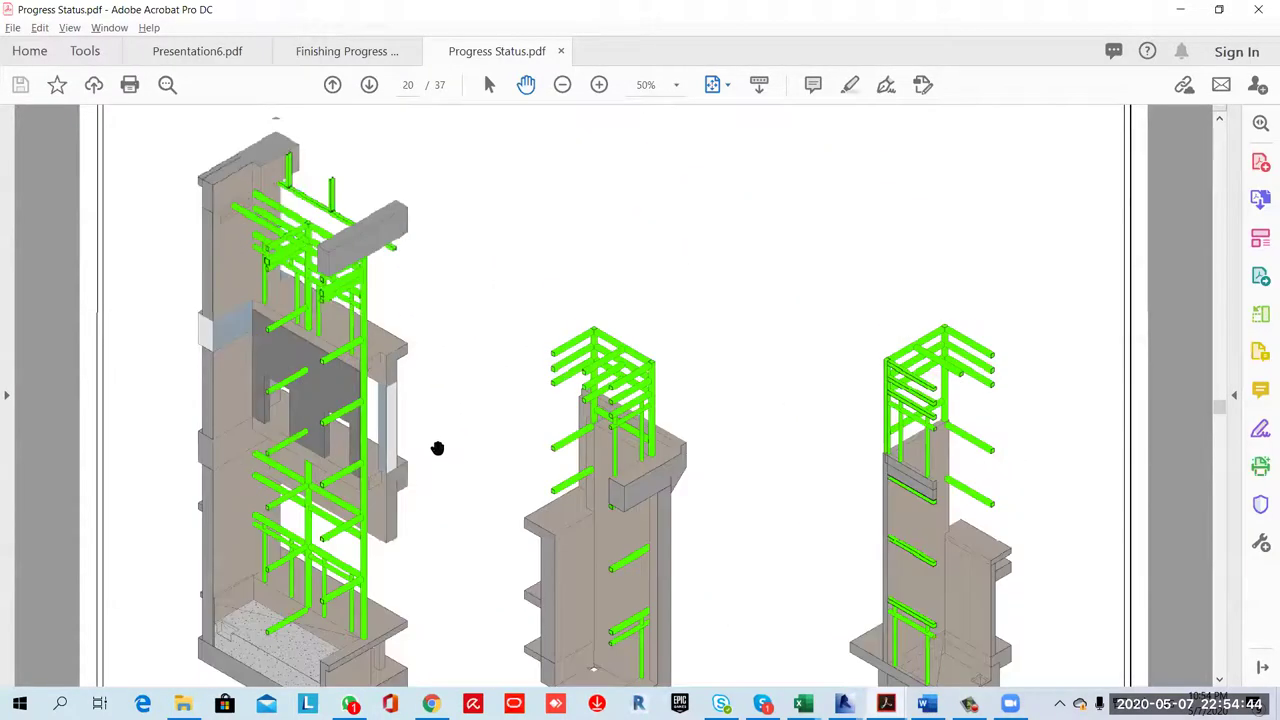
{"action": "scroll", "coordinate": [640, 398], "scroll_direction": "down", "scroll_amount": 1}
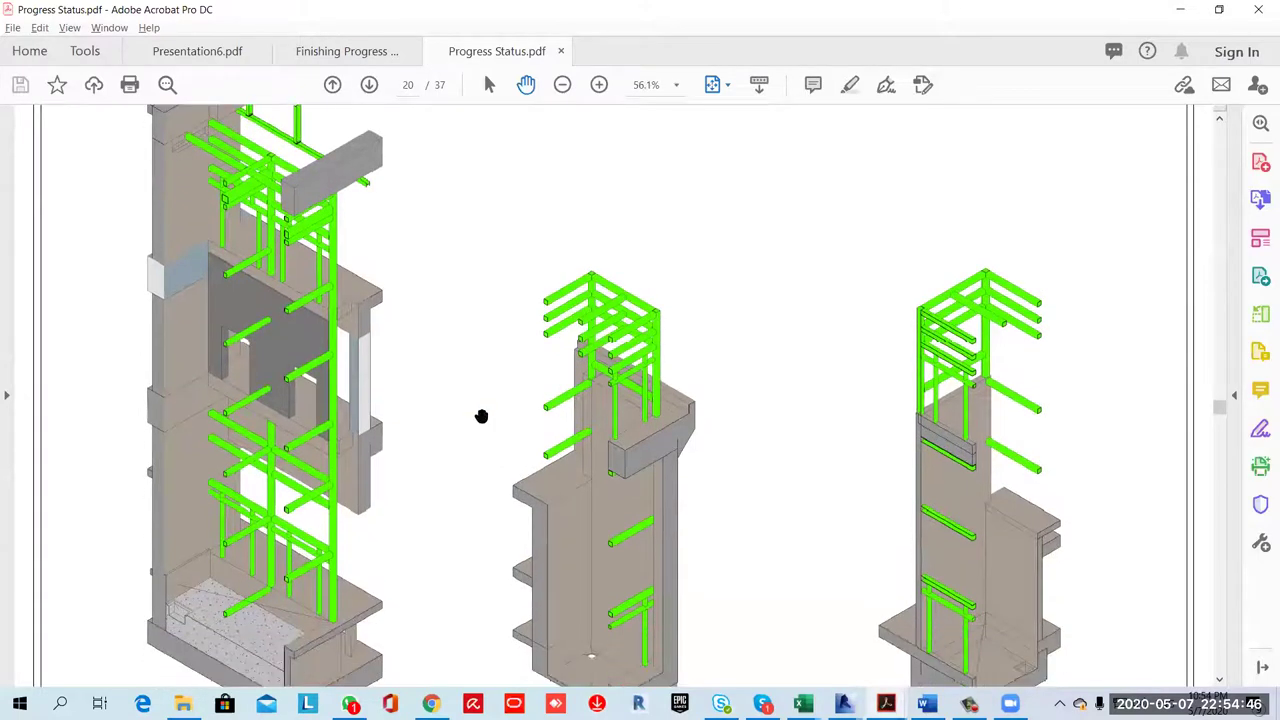
{"action": "scroll", "coordinate": [600, 420], "scroll_direction": "down", "scroll_amount": 5}
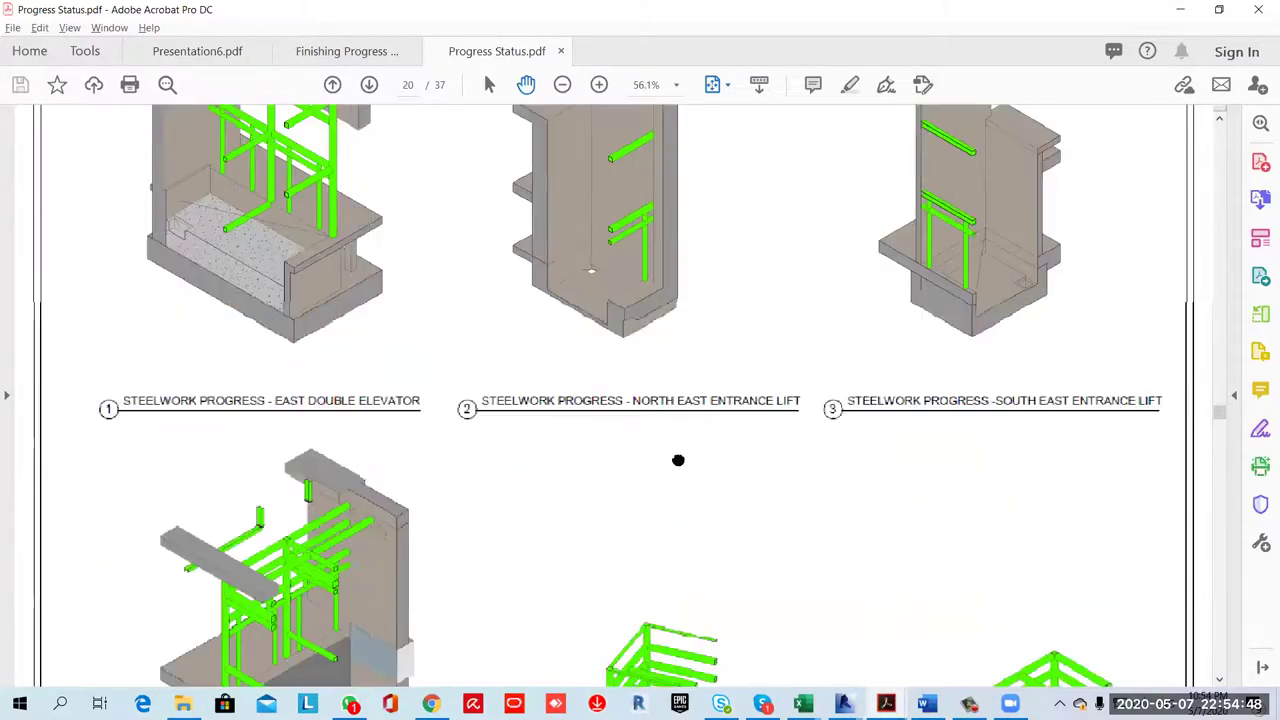
{"action": "scroll", "coordinate": [800, 431], "scroll_direction": "down", "scroll_amount": 6}
{"action": "scroll", "coordinate": [700, 445], "scroll_direction": "up", "scroll_amount": 3}
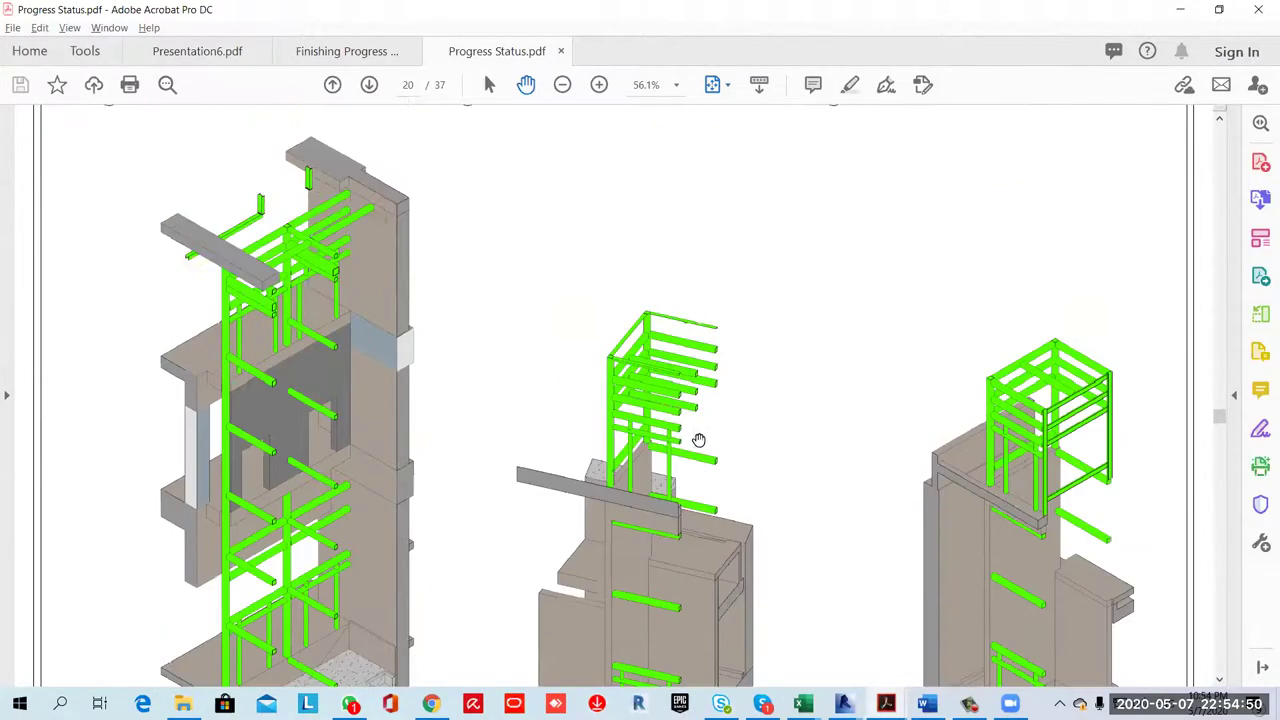
{"action": "scroll", "coordinate": [696, 431], "scroll_direction": "up", "scroll_amount": 1, "text": "ctrl"}
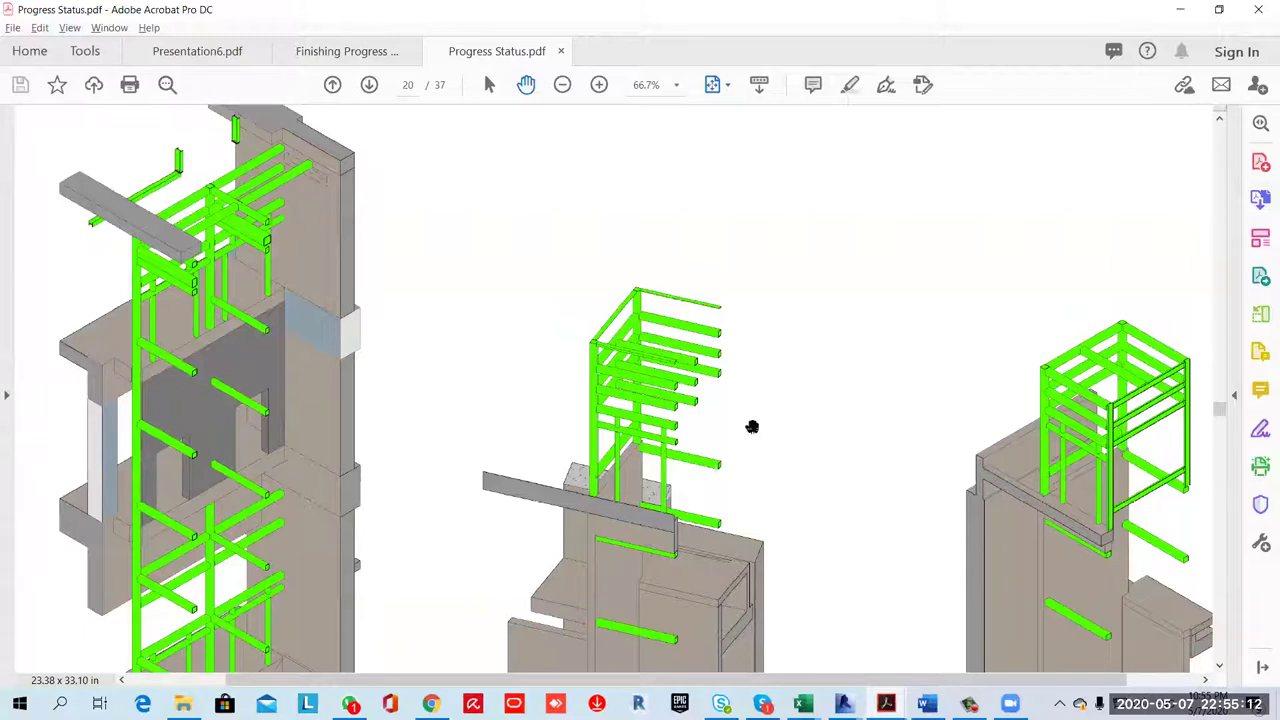
{"action": "scroll", "coordinate": [752, 428], "scroll_direction": "down", "scroll_amount": 3, "text": "ctrl"}
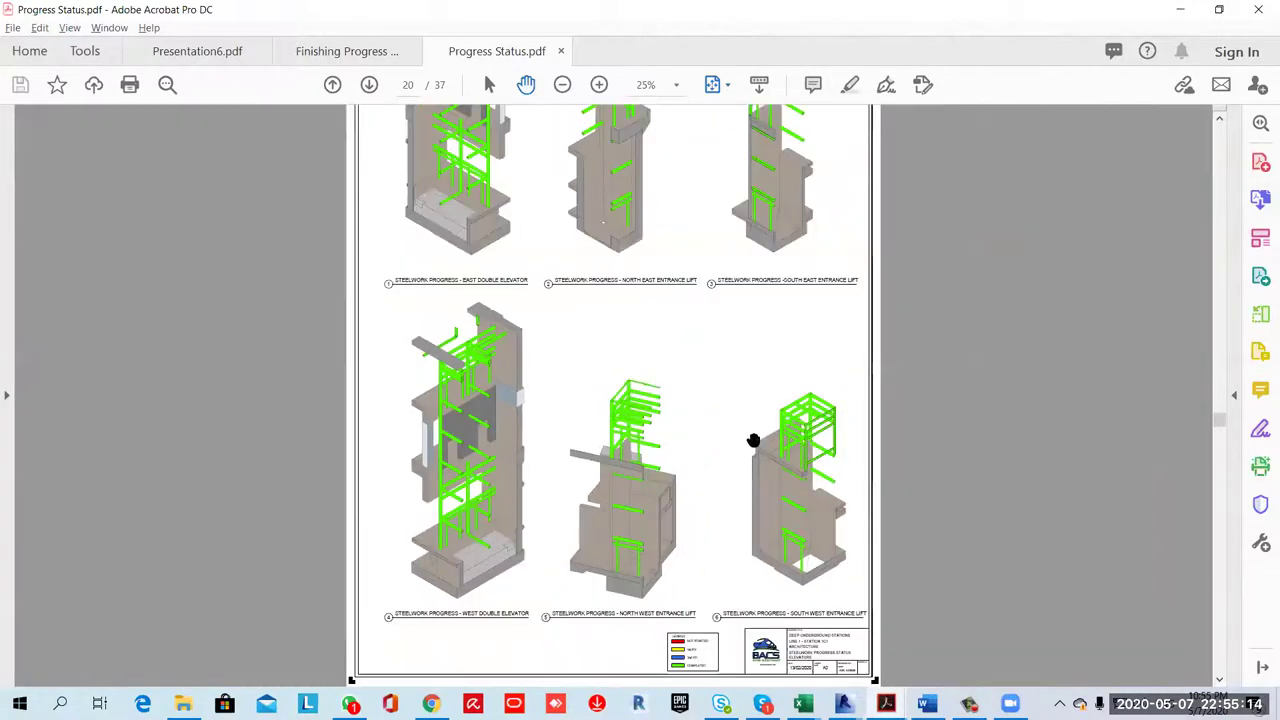
{"action": "scroll", "coordinate": [703, 455], "scroll_direction": "down", "scroll_amount": 5}
Pan along page 21's station steelwork, checking the green completed and red not-started sections
{"action": "scroll", "coordinate": [711, 422], "scroll_direction": "down", "scroll_amount": 2}
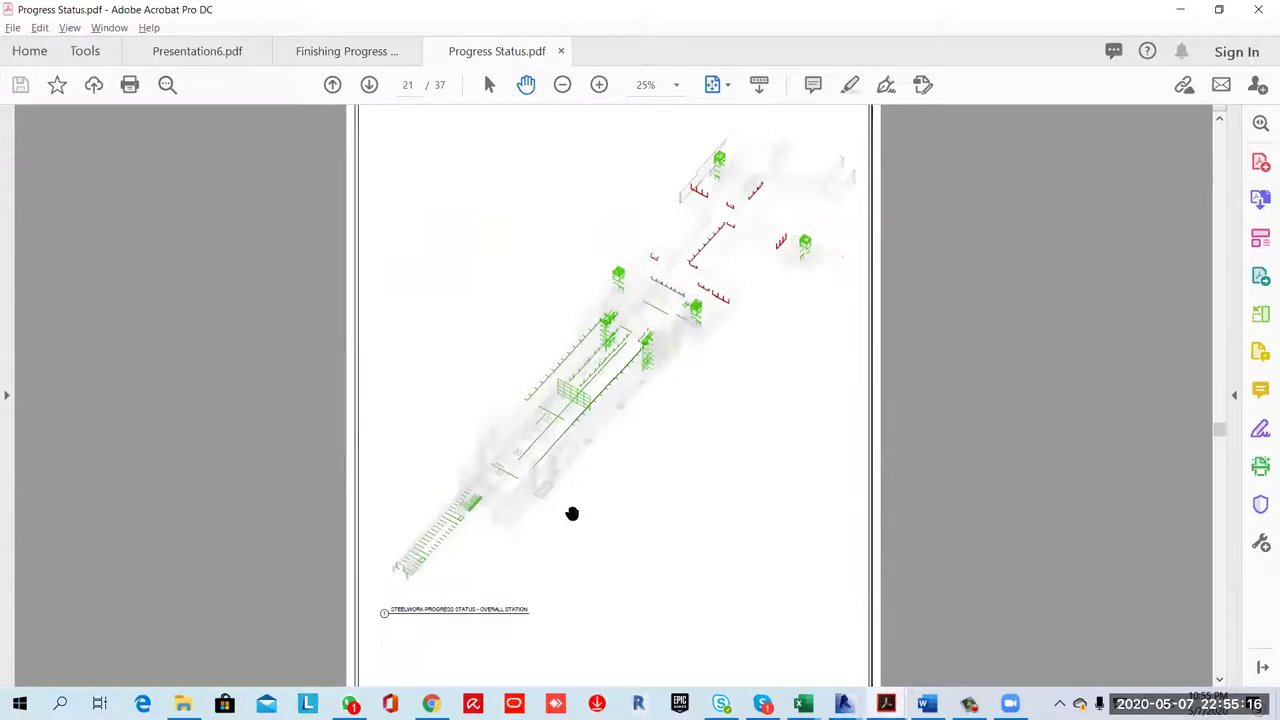
{"action": "scroll", "coordinate": [534, 537], "scroll_direction": "up", "scroll_amount": 2, "text": "ctrl"}
{"action": "scroll", "coordinate": [530, 470], "scroll_direction": "up", "scroll_amount": 1}
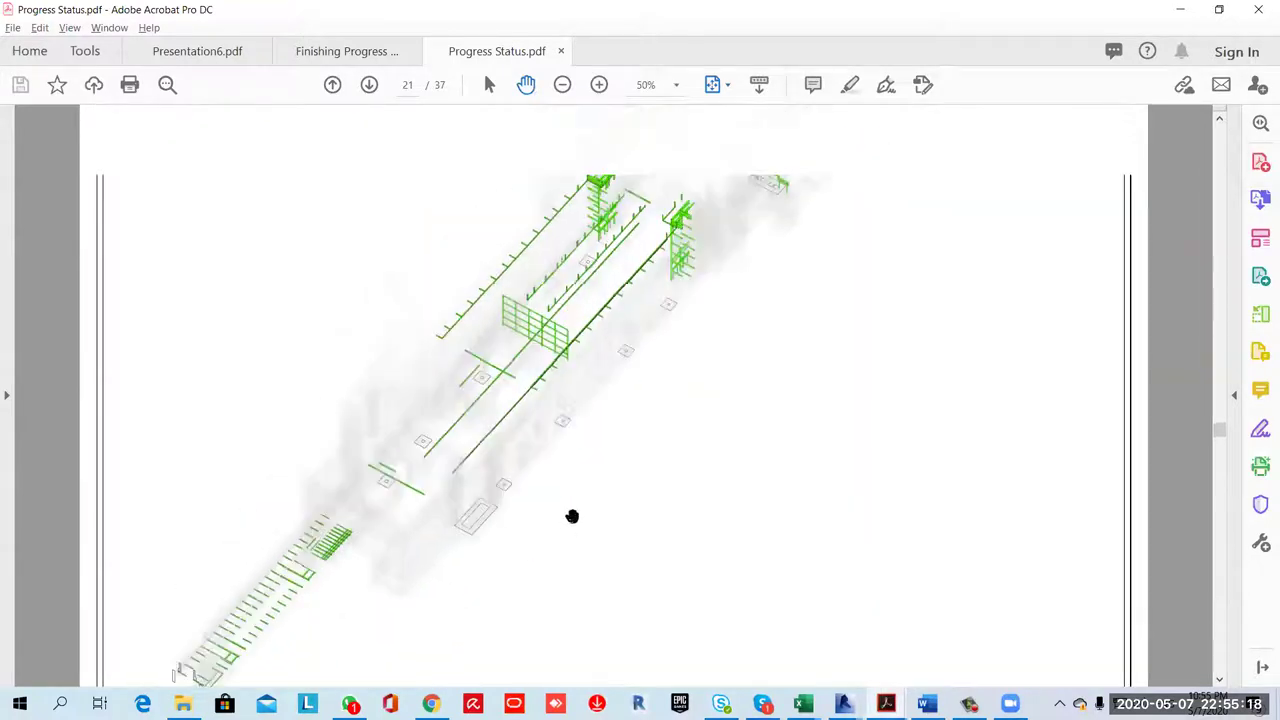
{"action": "scroll", "coordinate": [522, 474], "scroll_direction": "up", "scroll_amount": 1, "text": "ctrl"}
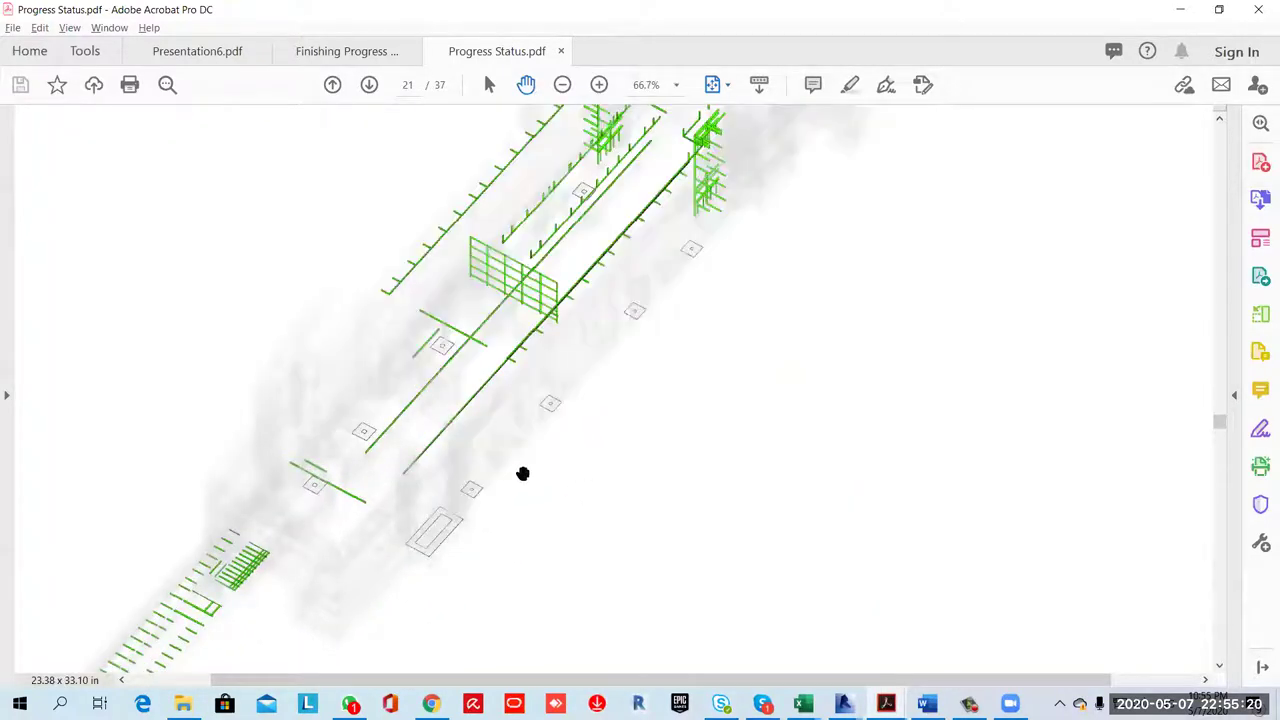
{"action": "left_click_drag", "start_coordinate": [460, 477], "coordinate": [714, 329]}
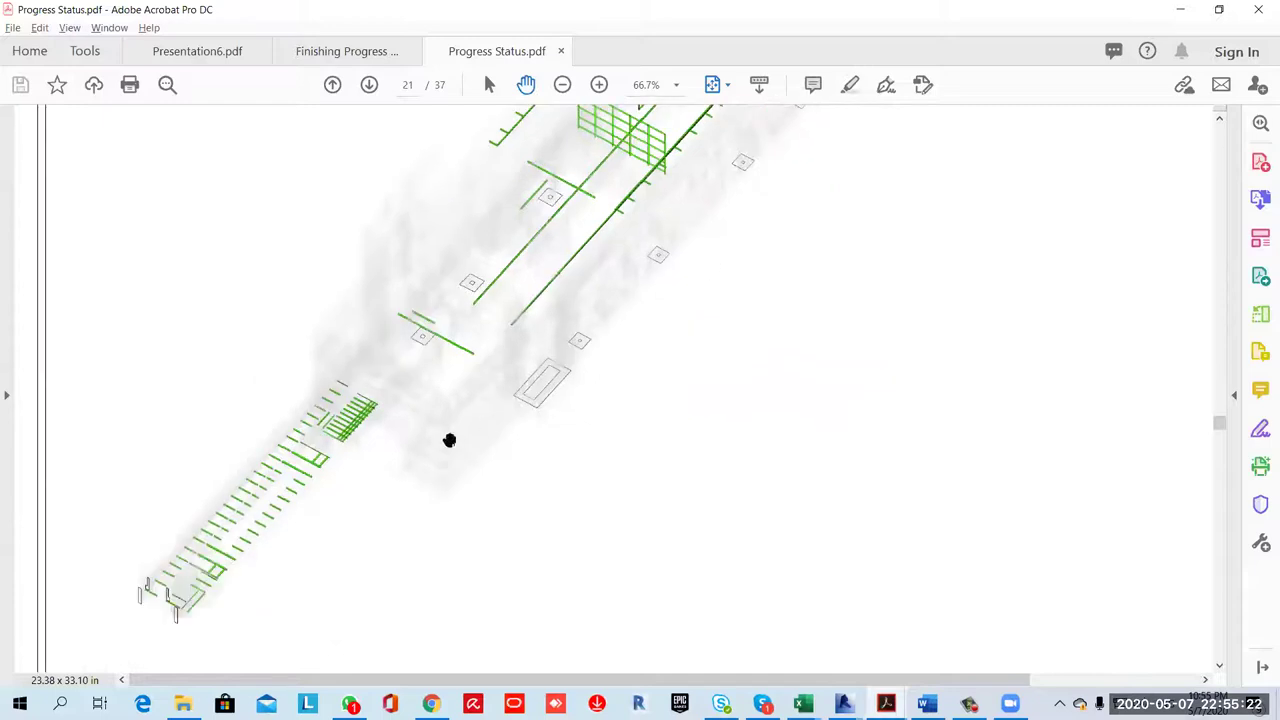
{"action": "scroll", "coordinate": [377, 511], "scroll_direction": "up", "scroll_amount": 3, "text": "ctrl"}
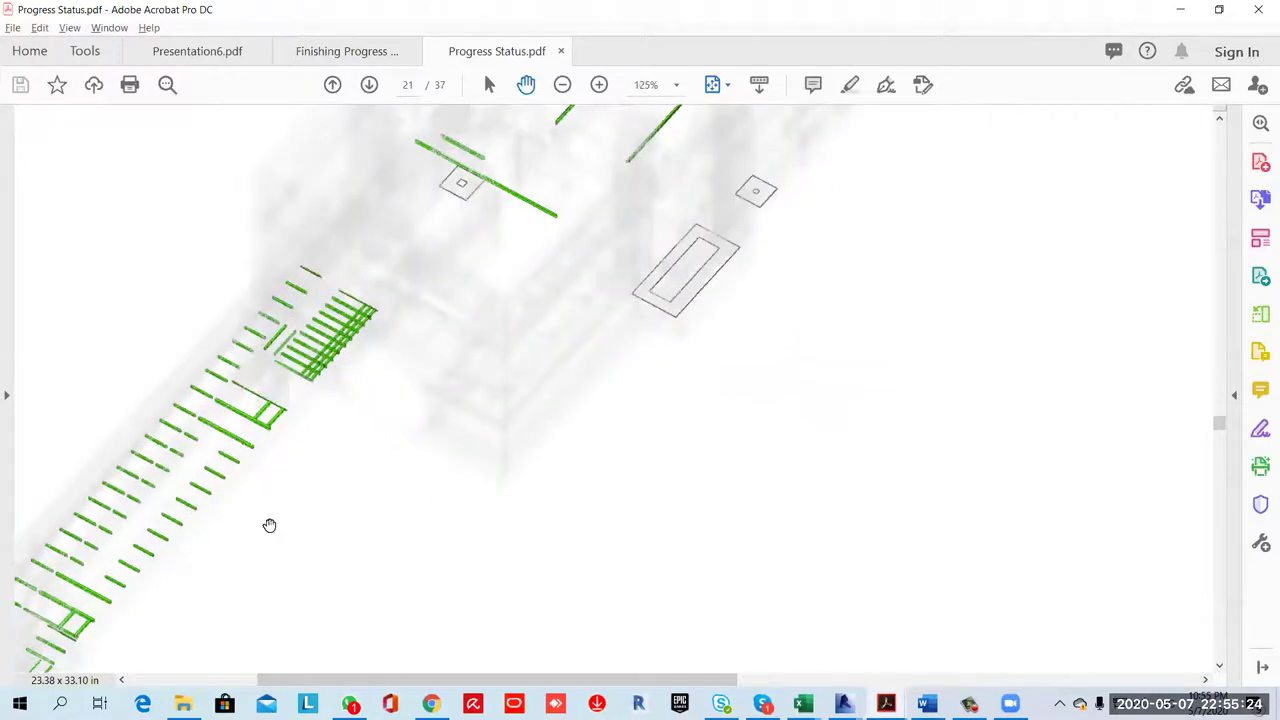
{"action": "left_click_drag", "start_coordinate": [269, 525], "coordinate": [531, 403]}
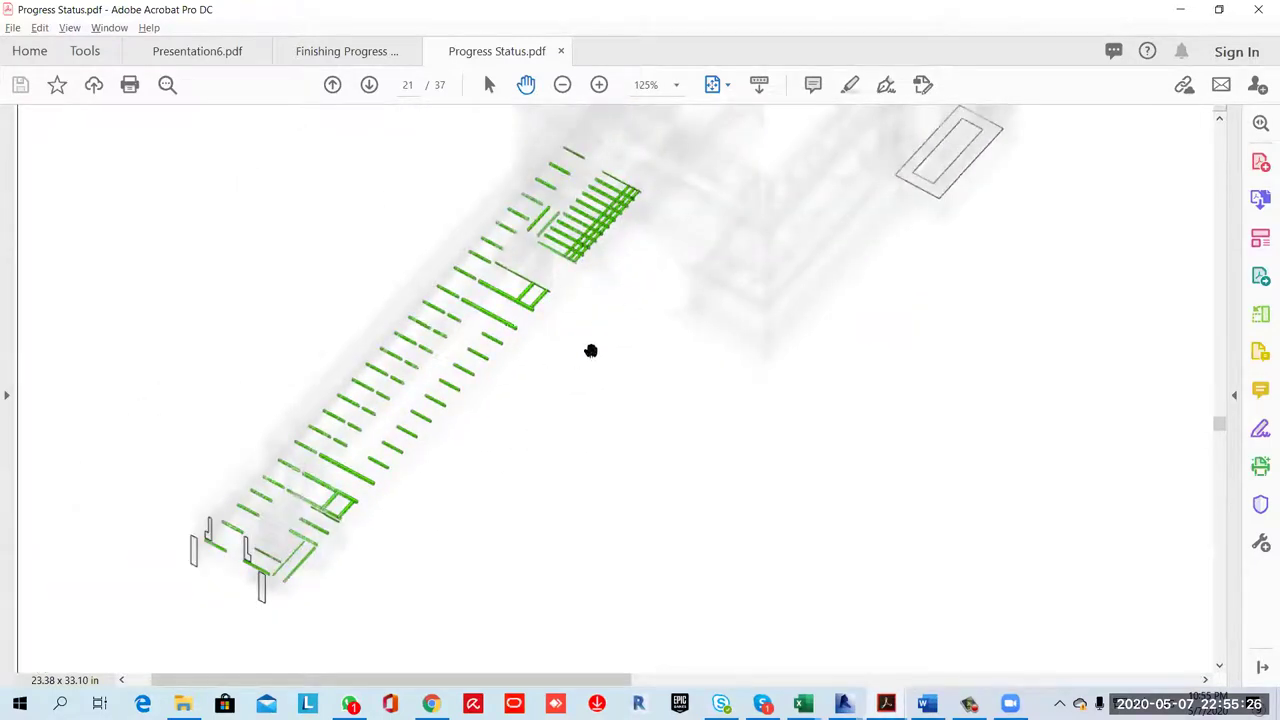
{"action": "mouse_move", "coordinate": [817, 211]}
{"action": "left_mouse_down"}
{"action": "mouse_move", "coordinate": [475, 525]}
{"action": "mouse_move", "coordinate": [449, 531]}
{"action": "mouse_move", "coordinate": [637, 371]}
{"action": "left_mouse_up"}
{"action": "mouse_move", "coordinate": [675, 315]}
{"action": "left_mouse_down"}
{"action": "mouse_move", "coordinate": [660, 477]}
{"action": "mouse_move", "coordinate": [423, 649]}
{"action": "mouse_move", "coordinate": [634, 454]}
{"action": "mouse_move", "coordinate": [429, 609]}
{"action": "left_mouse_up"}
{"action": "left_click_drag", "start_coordinate": [800, 280], "coordinate": [543, 480]}
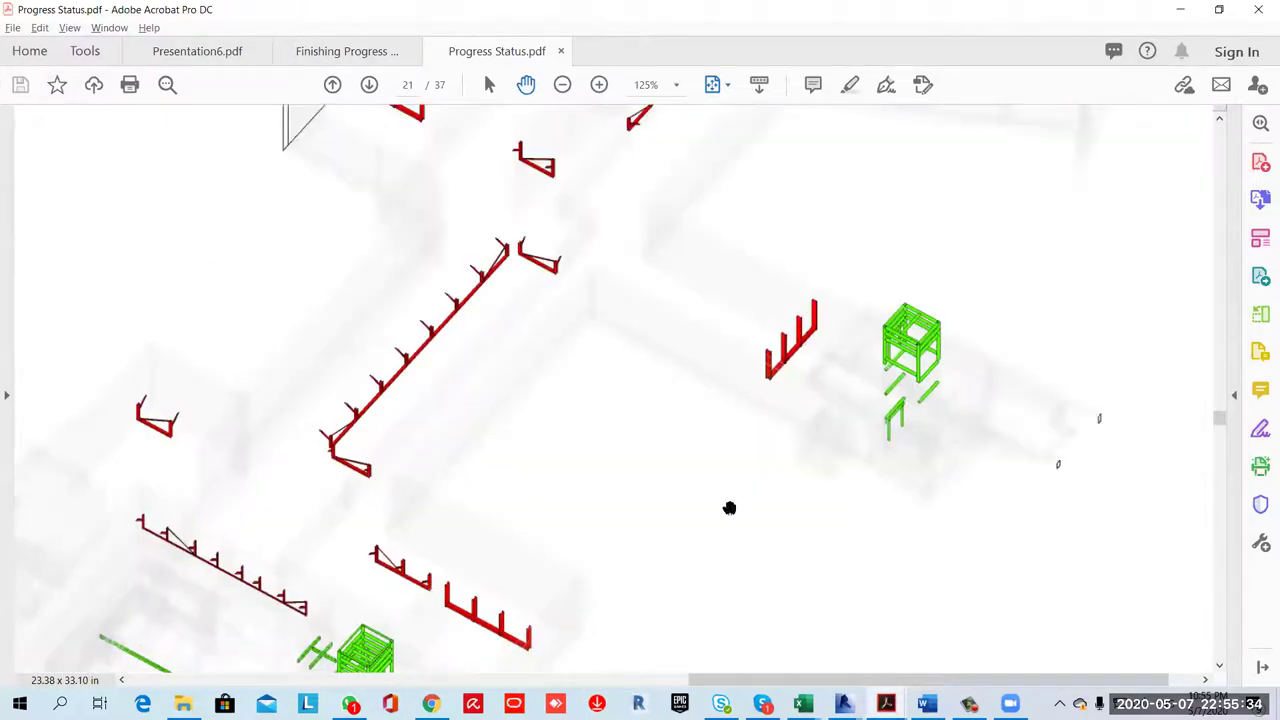
Move on to page 22's canopy structure steel sheets and fit the whole page
{"action": "scroll", "coordinate": [740, 463], "scroll_direction": "down", "scroll_amount": 5, "text": "ctrl"}
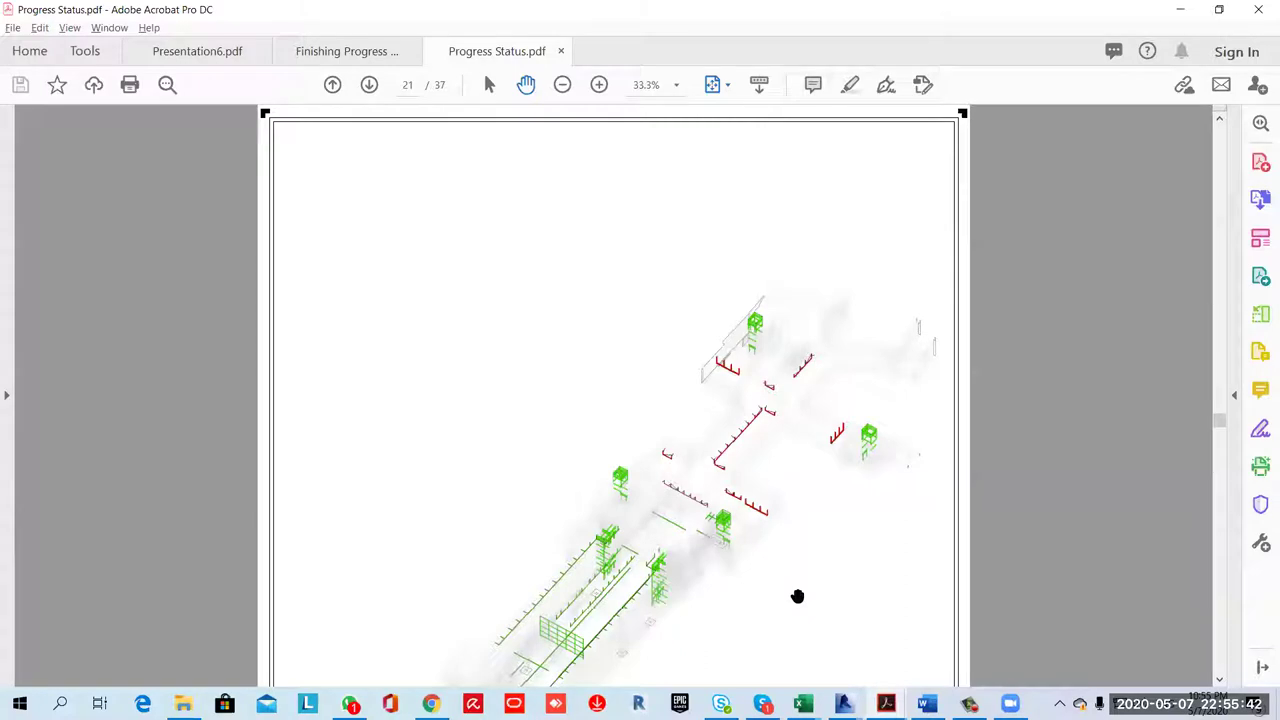
{"action": "scroll", "coordinate": [781, 556], "scroll_direction": "down", "scroll_amount": 5}
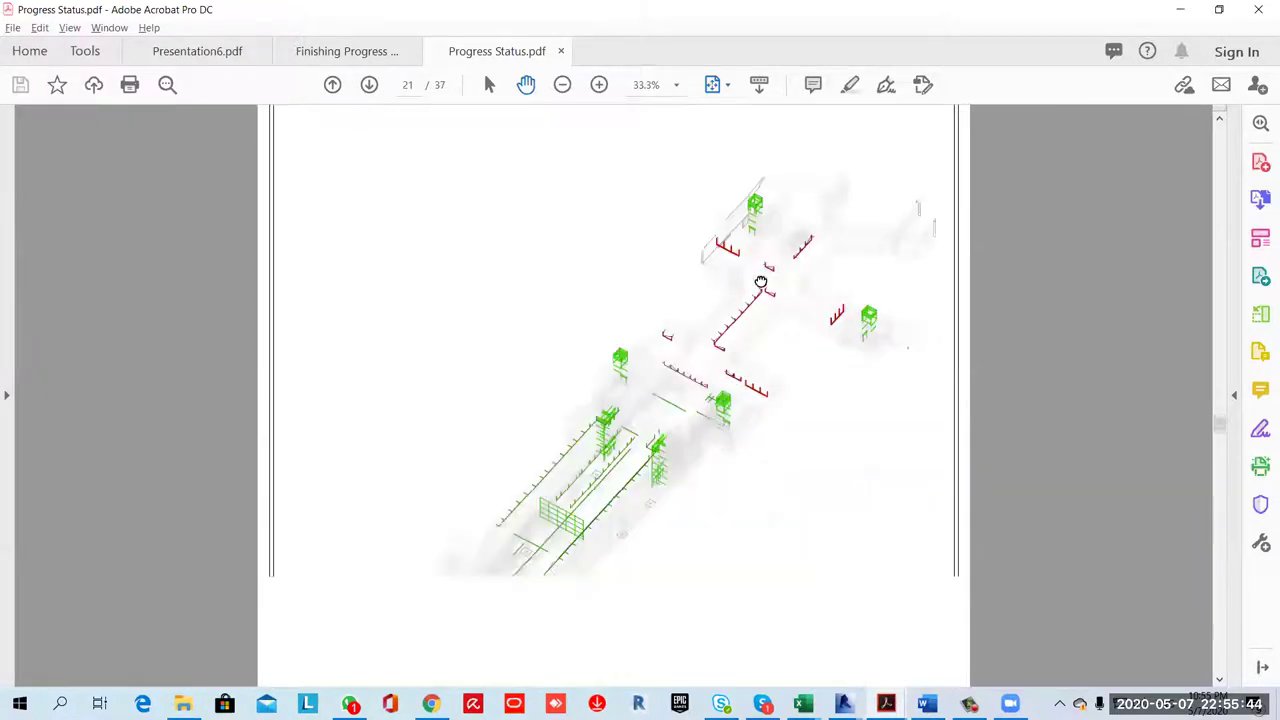
{"action": "scroll", "coordinate": [734, 500], "scroll_direction": "down", "scroll_amount": 2}
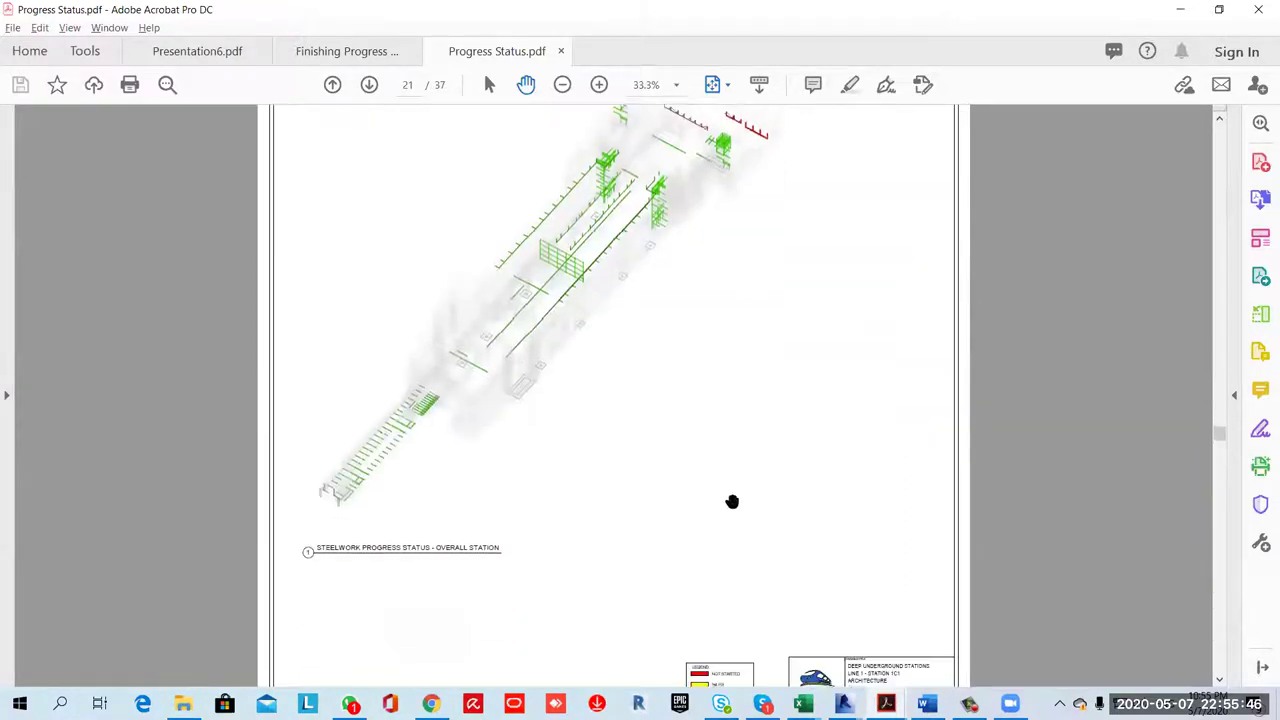
{"action": "key", "text": "ctrl+0"}
Zoom to 150% on the green canopy steel building, then zoom out to page 23's ceiling plans
{"action": "scroll", "coordinate": [738, 514], "scroll_direction": "down", "scroll_amount": 2}
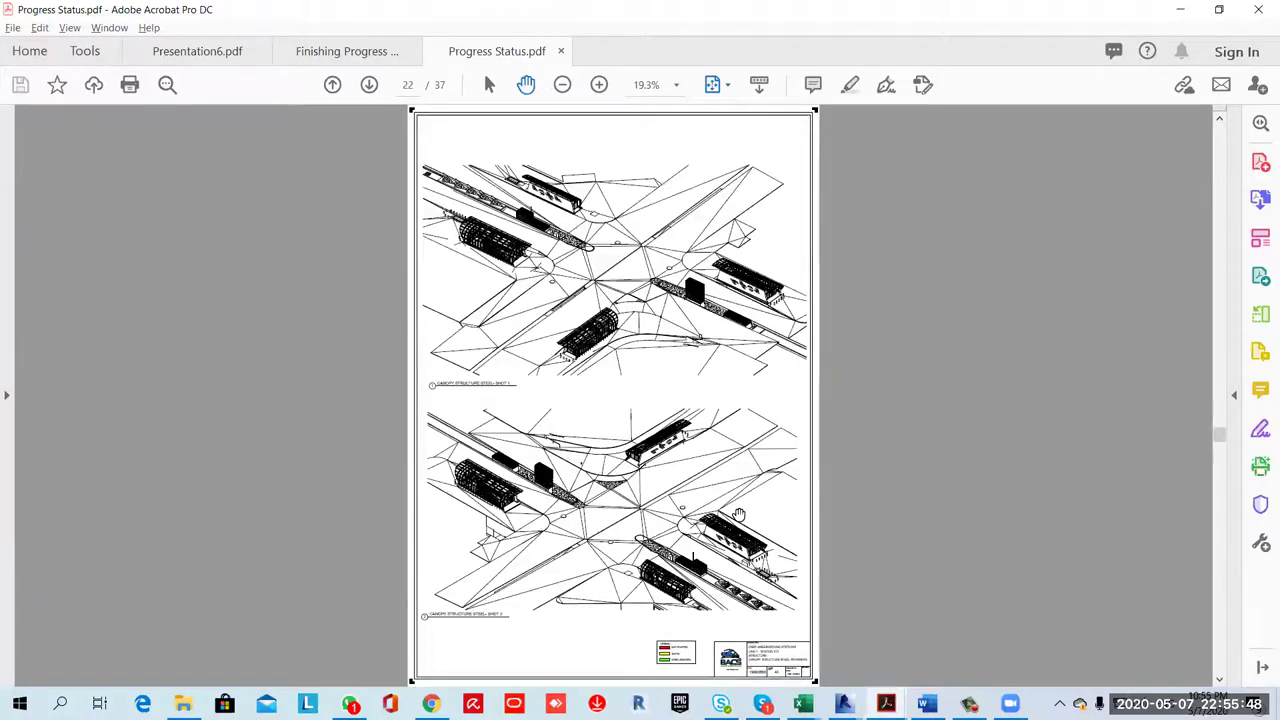
{"action": "scroll", "coordinate": [812, 518], "scroll_direction": "up", "scroll_amount": 1, "text": "ctrl"}
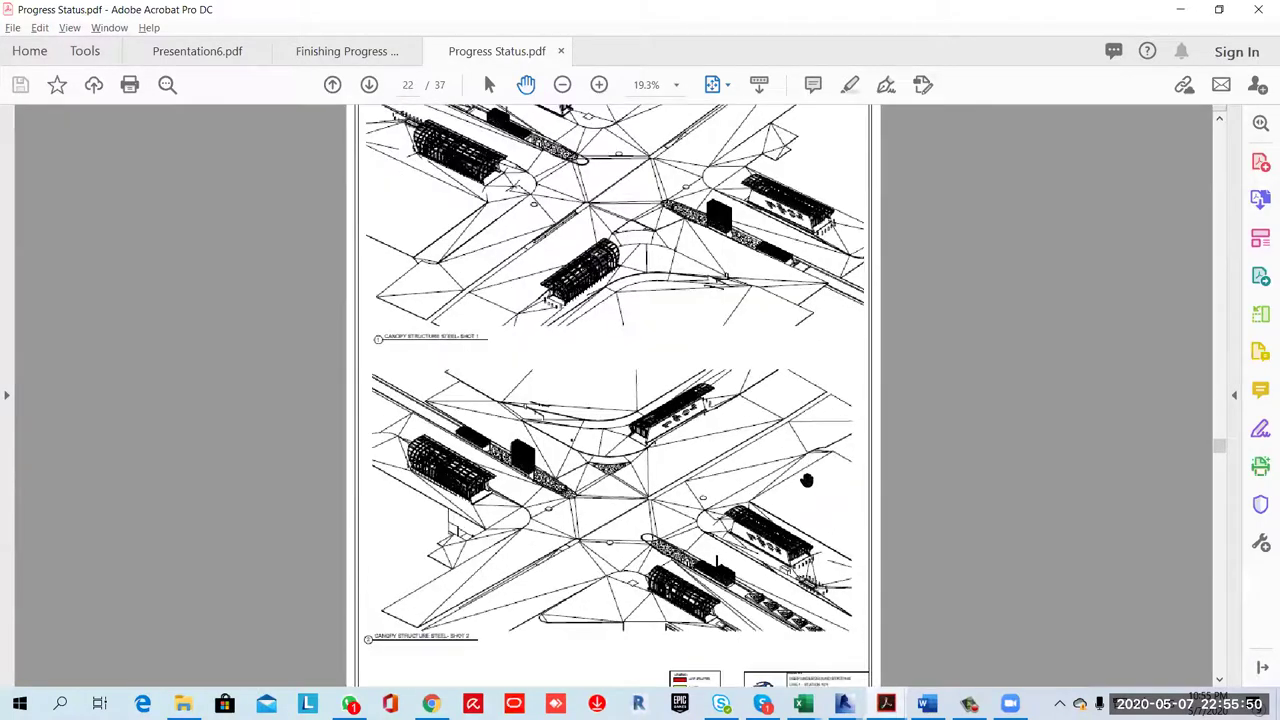
{"action": "scroll", "coordinate": [808, 480], "scroll_direction": "up", "scroll_amount": 1, "text": "ctrl"}
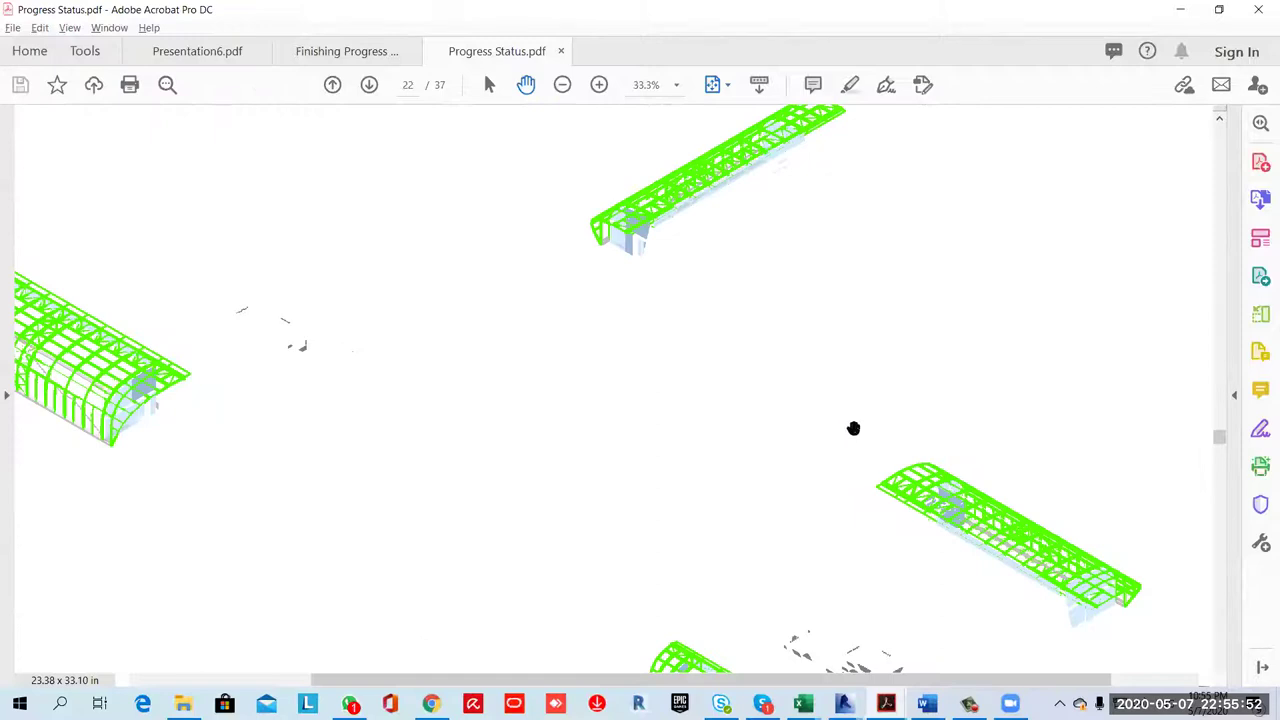
{"action": "scroll", "coordinate": [851, 444], "scroll_direction": "up", "scroll_amount": 3, "text": "ctrl"}
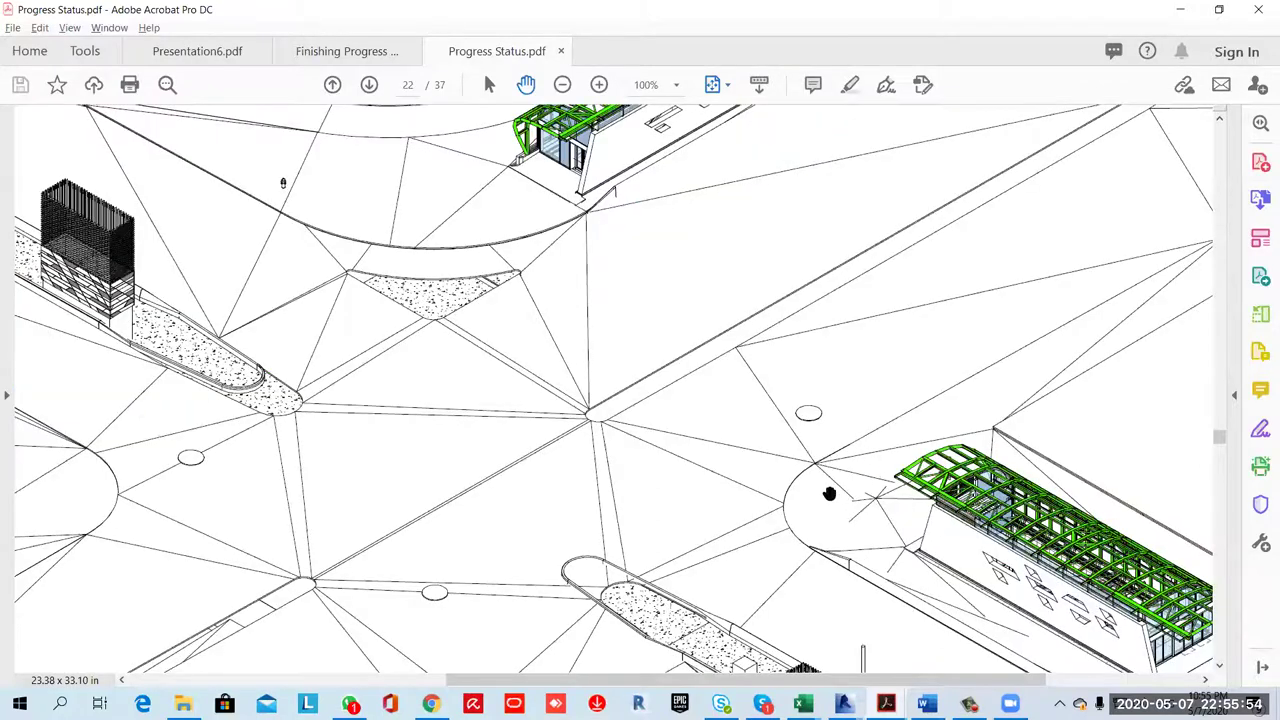
{"action": "scroll", "coordinate": [909, 389], "scroll_direction": "up", "scroll_amount": 2, "text": "ctrl"}
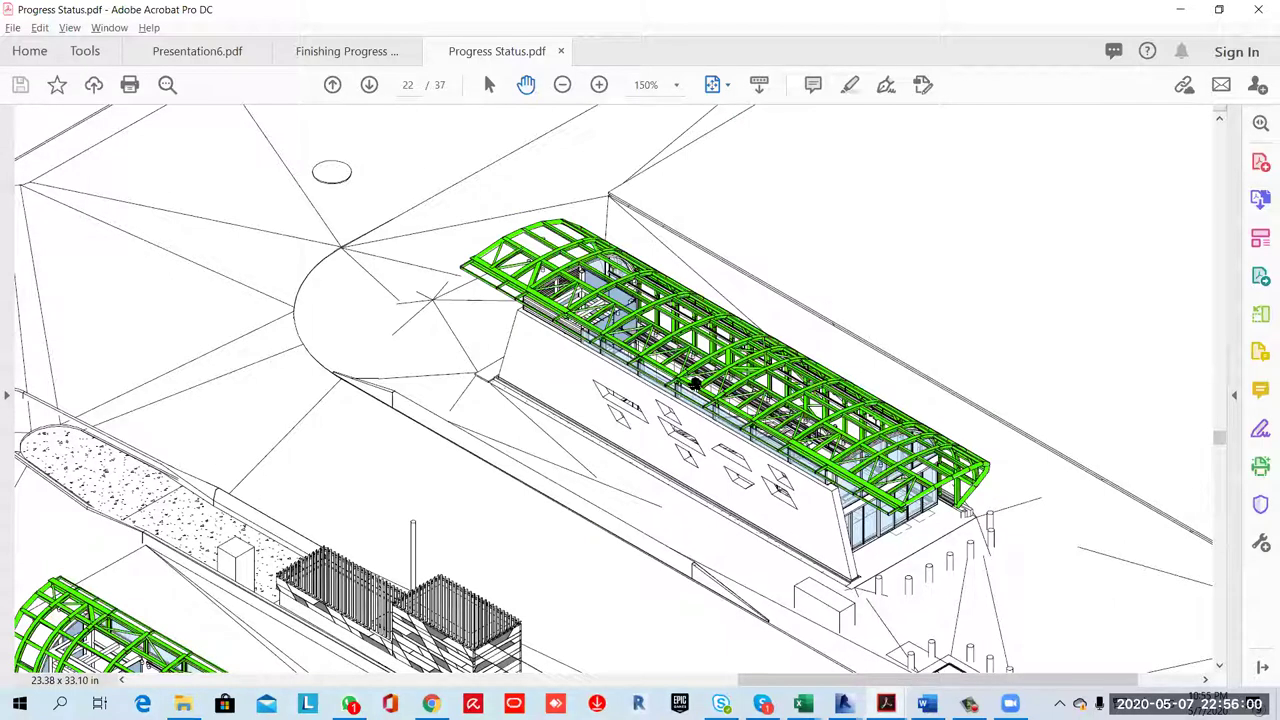
{"action": "scroll", "coordinate": [783, 414], "scroll_direction": "down", "scroll_amount": 2, "text": "ctrl"}
{"action": "scroll", "coordinate": [786, 444], "scroll_direction": "down", "scroll_amount": 4, "text": "ctrl"}
{"action": "scroll", "coordinate": [738, 484], "scroll_direction": "down", "scroll_amount": 1, "text": "ctrl"}
{"action": "scroll", "coordinate": [738, 484], "scroll_direction": "down", "scroll_amount": 1}
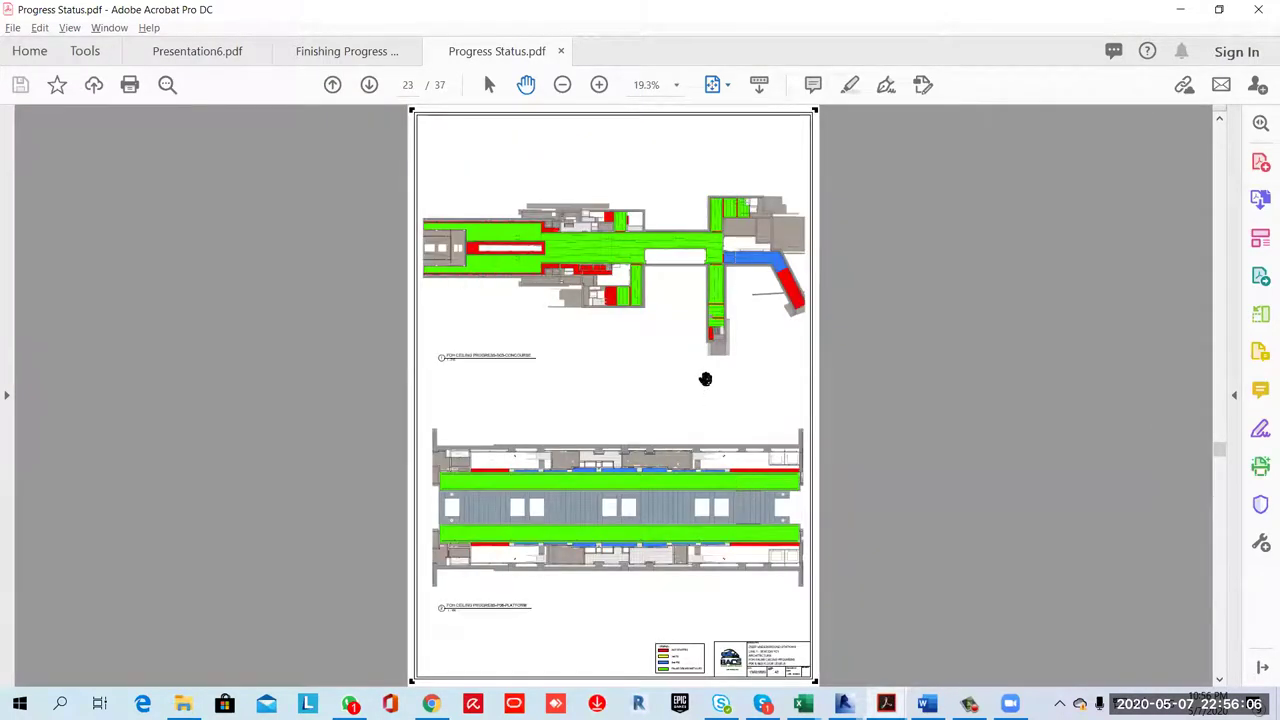
Zoom into page 24's aluminium cladding progress views
{"action": "scroll", "coordinate": [705, 378], "scroll_direction": "down", "scroll_amount": 1}
{"action": "scroll", "coordinate": [786, 282], "scroll_direction": "up", "scroll_amount": 1, "text": "ctrl"}
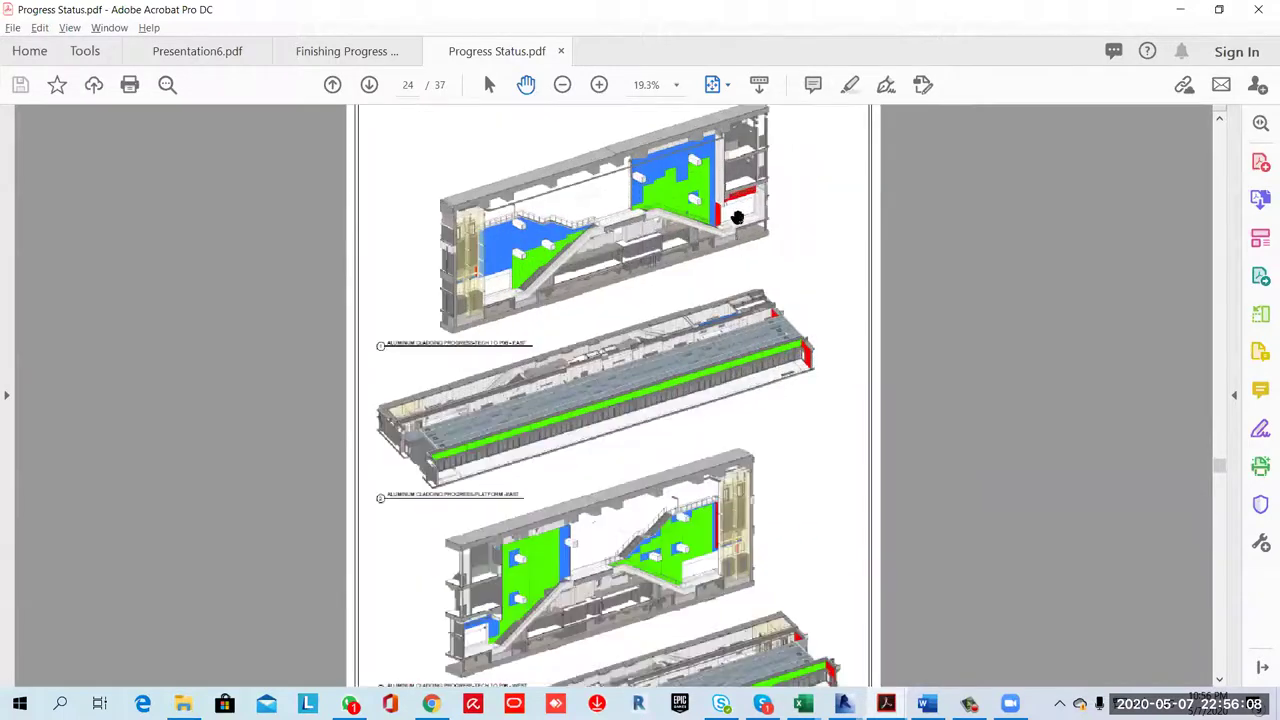
{"action": "scroll", "coordinate": [737, 217], "scroll_direction": "up", "scroll_amount": 1, "text": "ctrl"}
{"action": "scroll", "coordinate": [769, 409], "scroll_direction": "up", "scroll_amount": 1, "text": "ctrl"}
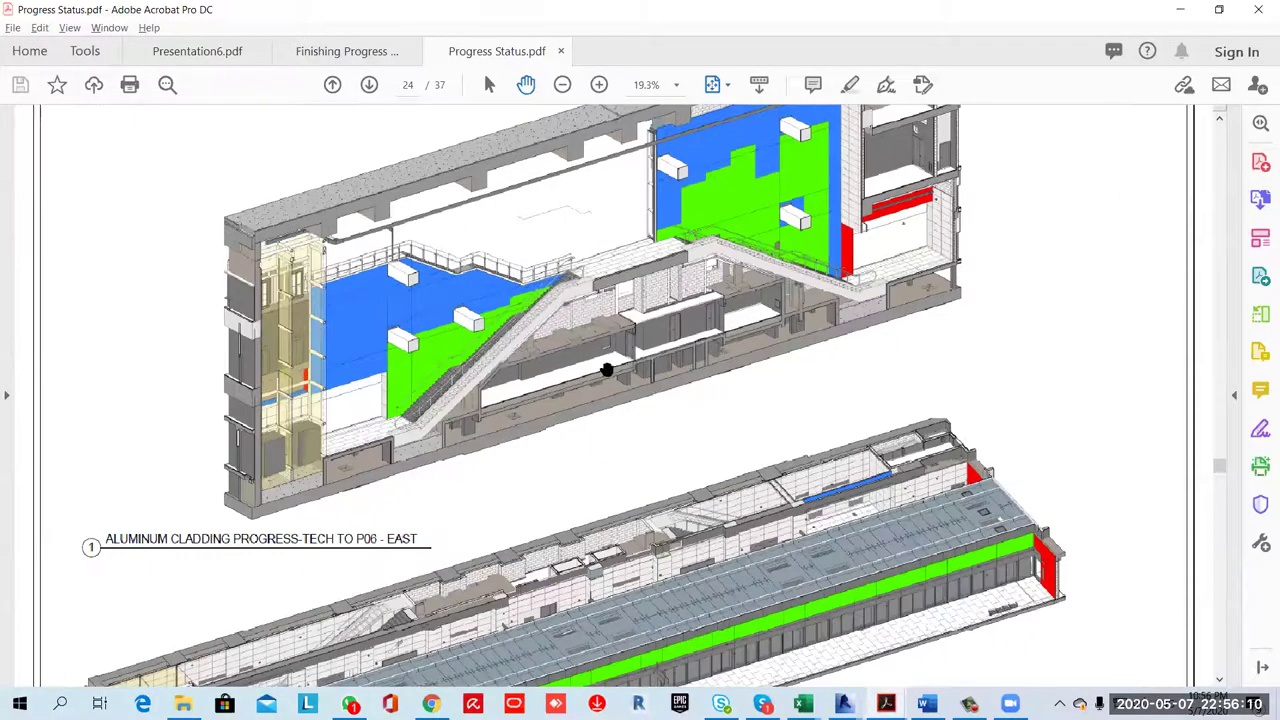
{"action": "scroll", "coordinate": [620, 372], "scroll_direction": "up", "scroll_amount": 1, "text": "ctrl"}
{"action": "scroll", "coordinate": [785, 345], "scroll_direction": "up", "scroll_amount": 1, "text": "ctrl"}
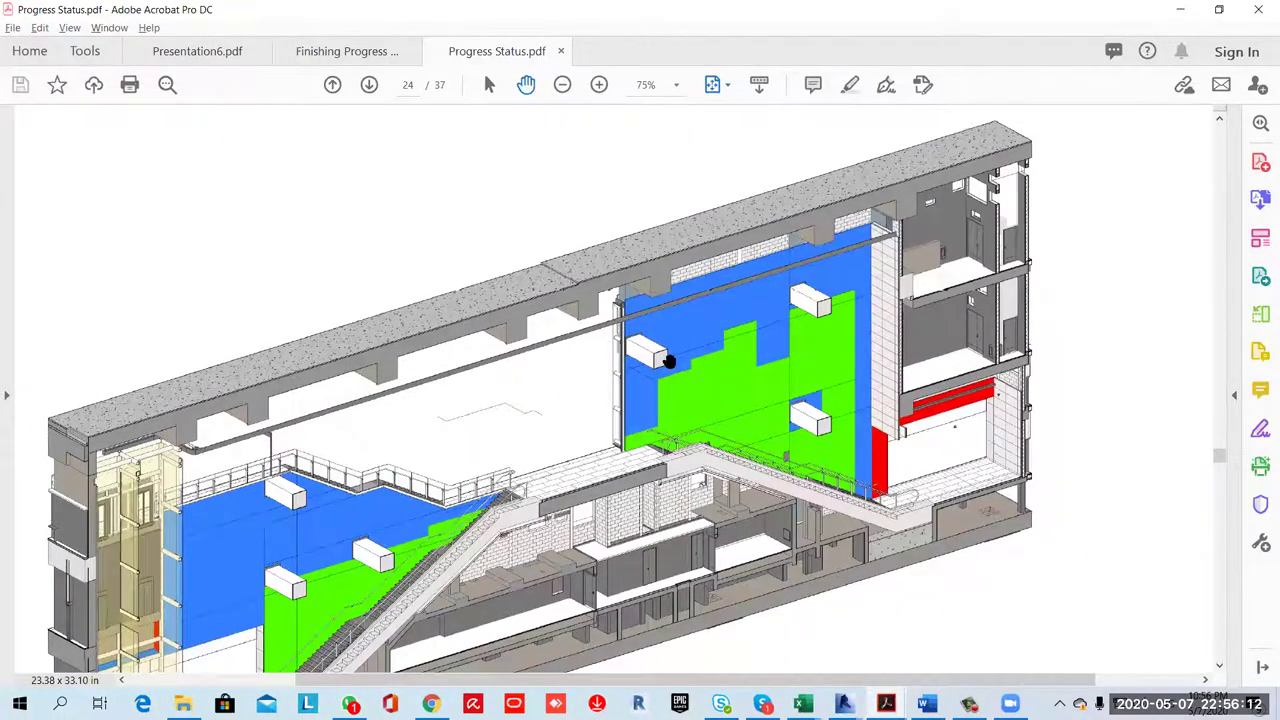
{"action": "scroll", "coordinate": [668, 362], "scroll_direction": "up", "scroll_amount": 1, "text": "ctrl"}
Zoom back out through the lift cladding pages 25–26 and fit the whole page
{"action": "scroll", "coordinate": [838, 390], "scroll_direction": "down", "scroll_amount": 4}
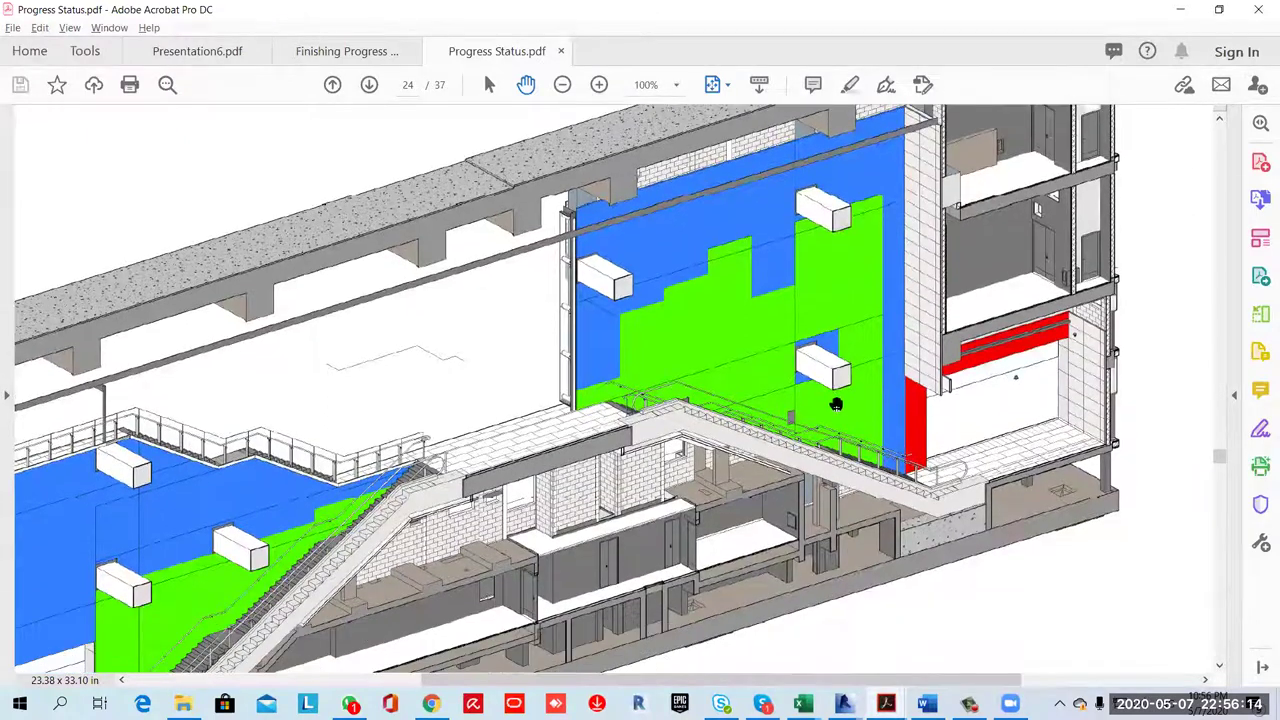
{"action": "scroll", "coordinate": [845, 395], "scroll_direction": "down", "scroll_amount": 1, "text": "ctrl"}
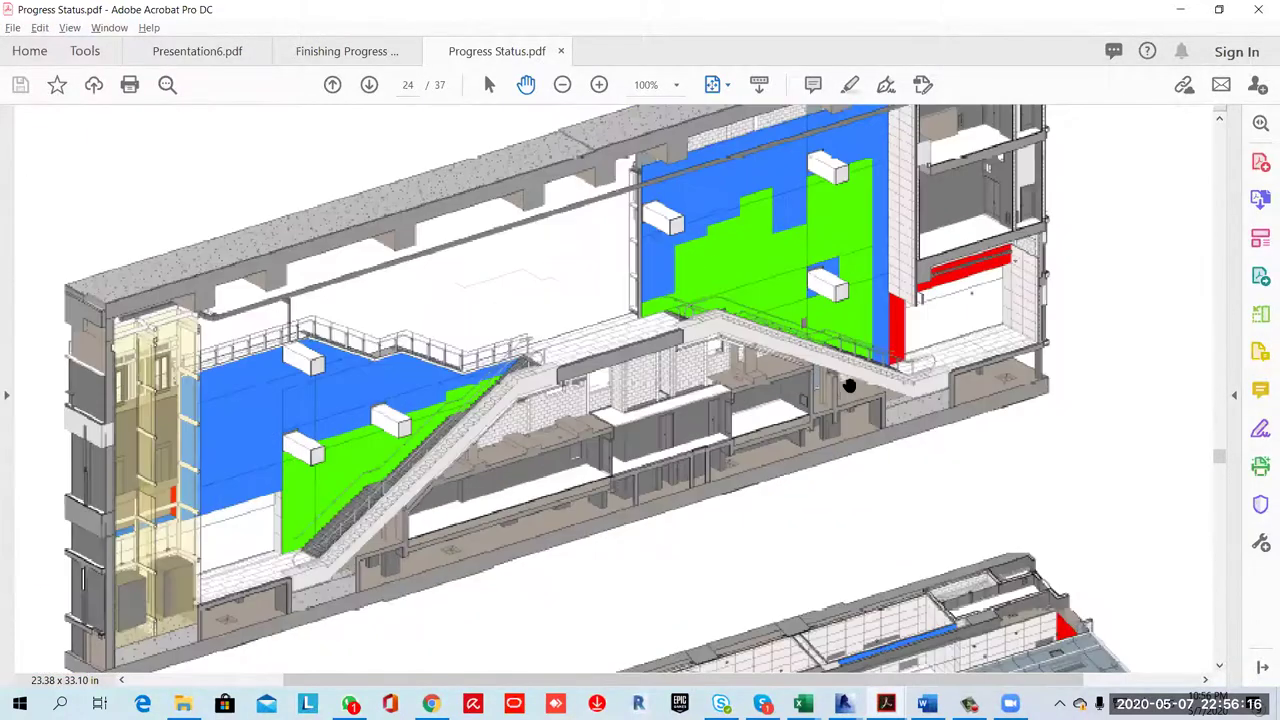
{"action": "scroll", "coordinate": [854, 391], "scroll_direction": "down", "scroll_amount": 1, "text": "ctrl"}
{"action": "scroll", "coordinate": [857, 392], "scroll_direction": "down", "scroll_amount": 3}
{"action": "scroll", "coordinate": [857, 392], "scroll_direction": "down", "scroll_amount": 1}
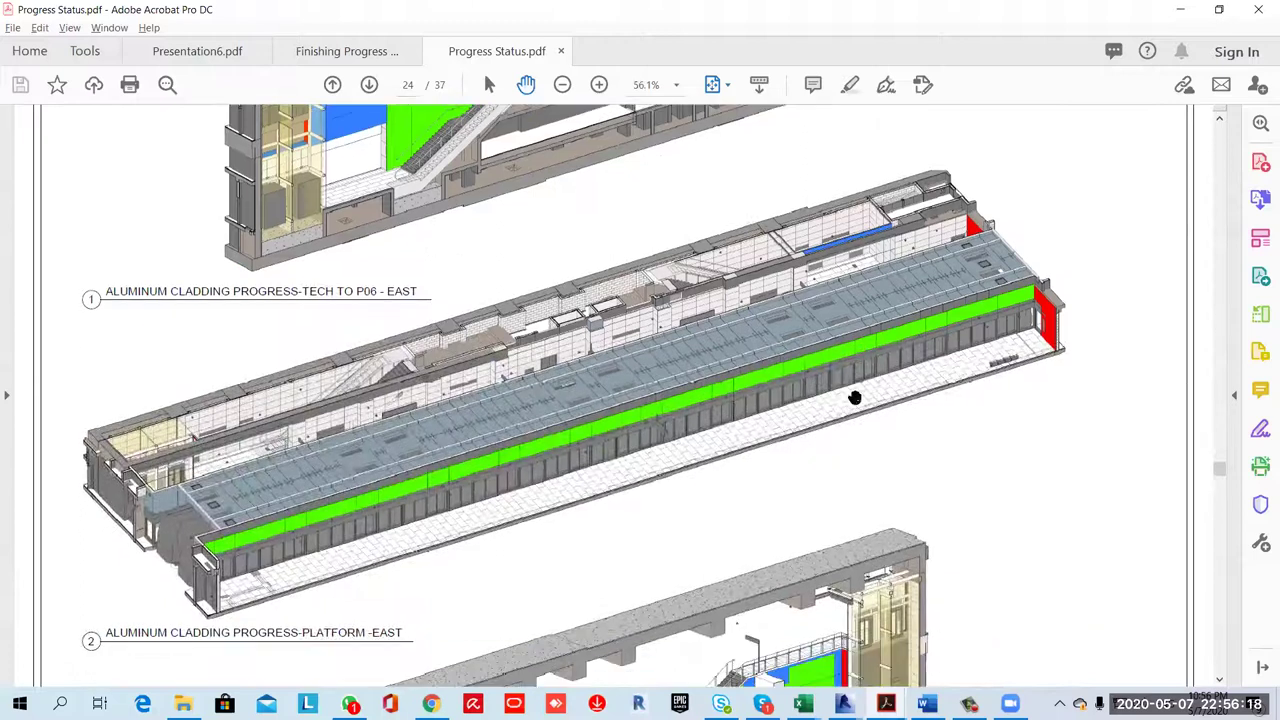
{"action": "scroll", "coordinate": [843, 408], "scroll_direction": "down", "scroll_amount": 3}
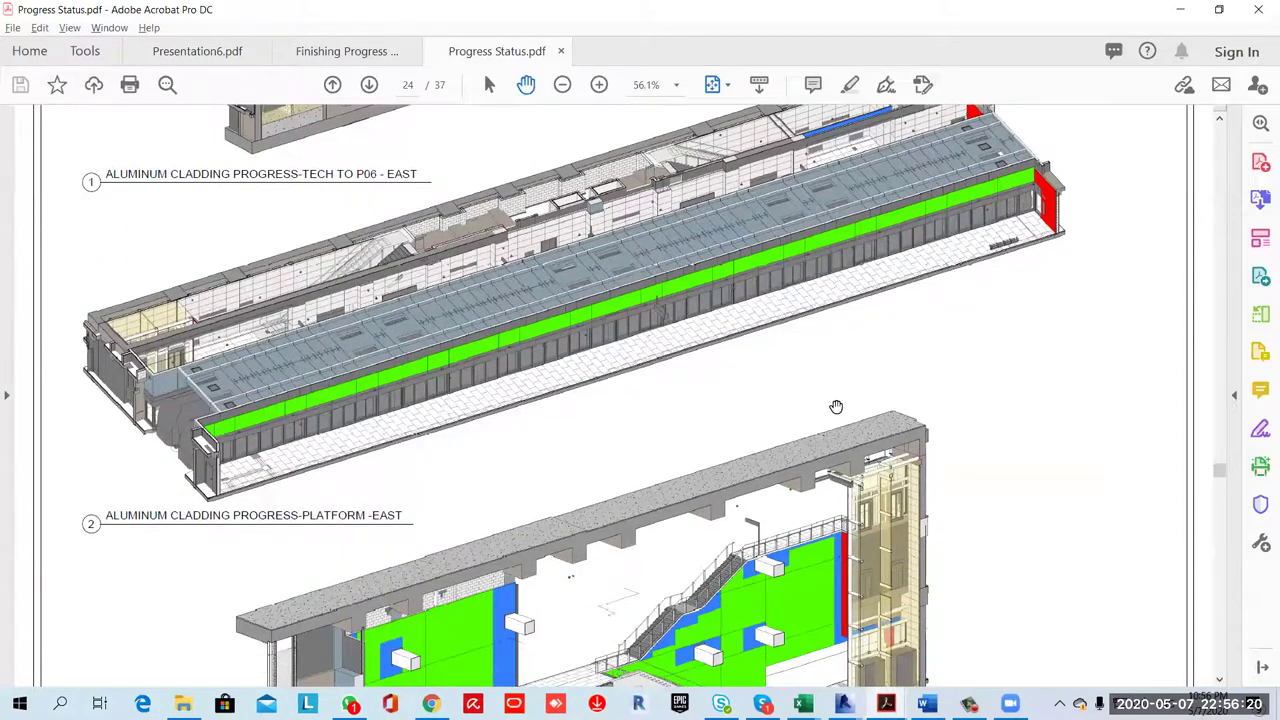
{"action": "scroll", "coordinate": [785, 433], "scroll_direction": "down", "scroll_amount": 2, "text": "ctrl"}
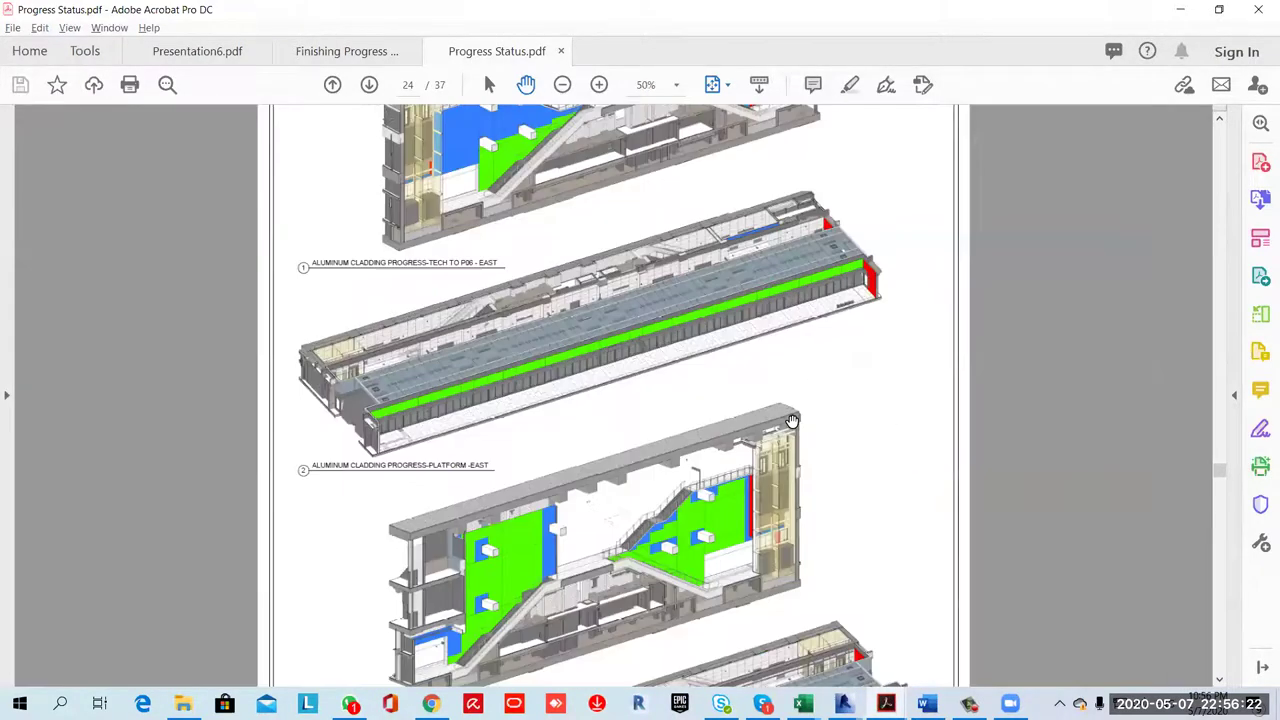
{"action": "scroll", "coordinate": [728, 459], "scroll_direction": "down", "scroll_amount": 1, "text": "ctrl"}
{"action": "scroll", "coordinate": [743, 449], "scroll_direction": "down", "scroll_amount": 1}
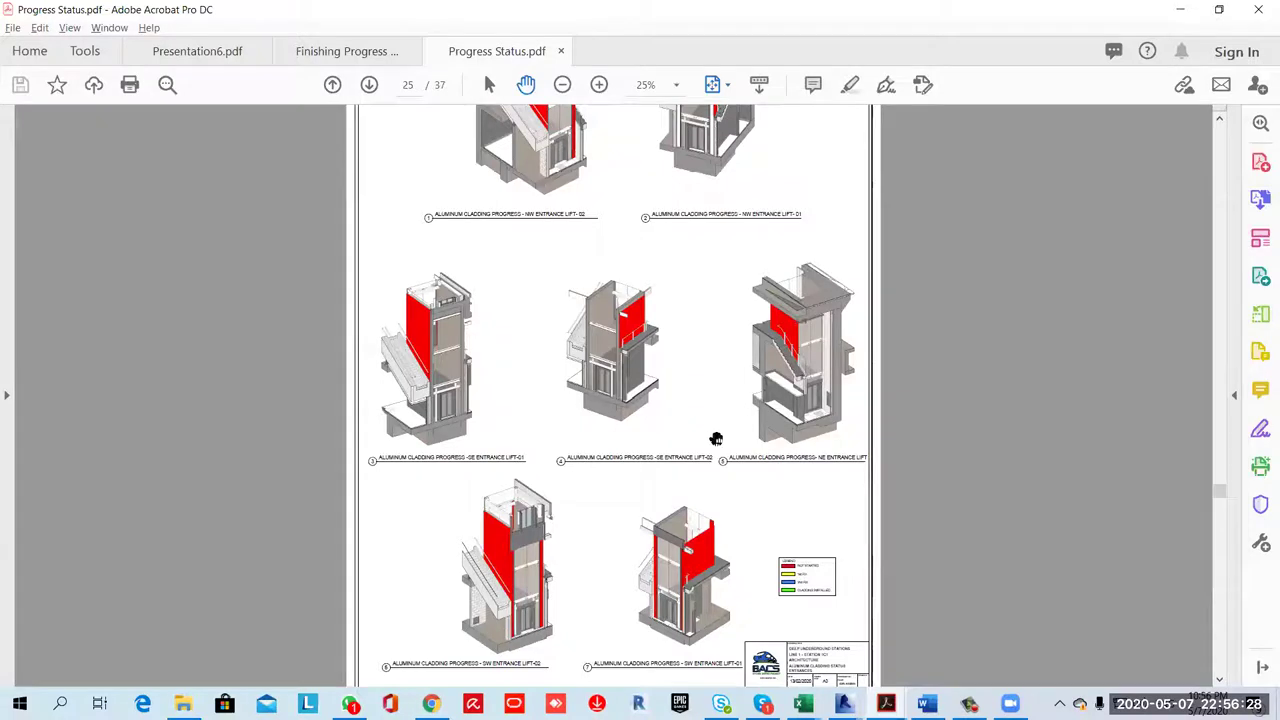
{"action": "scroll", "coordinate": [710, 440], "scroll_direction": "down", "scroll_amount": 2, "text": "ctrl"}
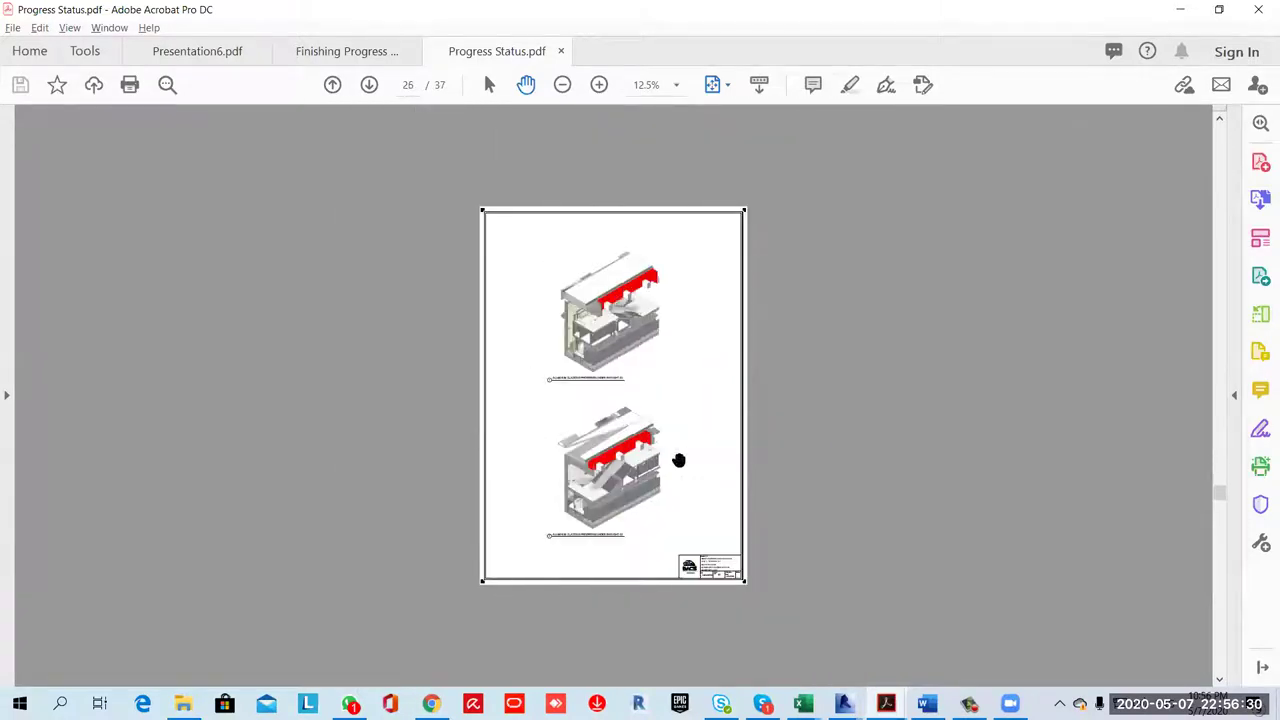
{"action": "key", "text": "ctrl+0"}
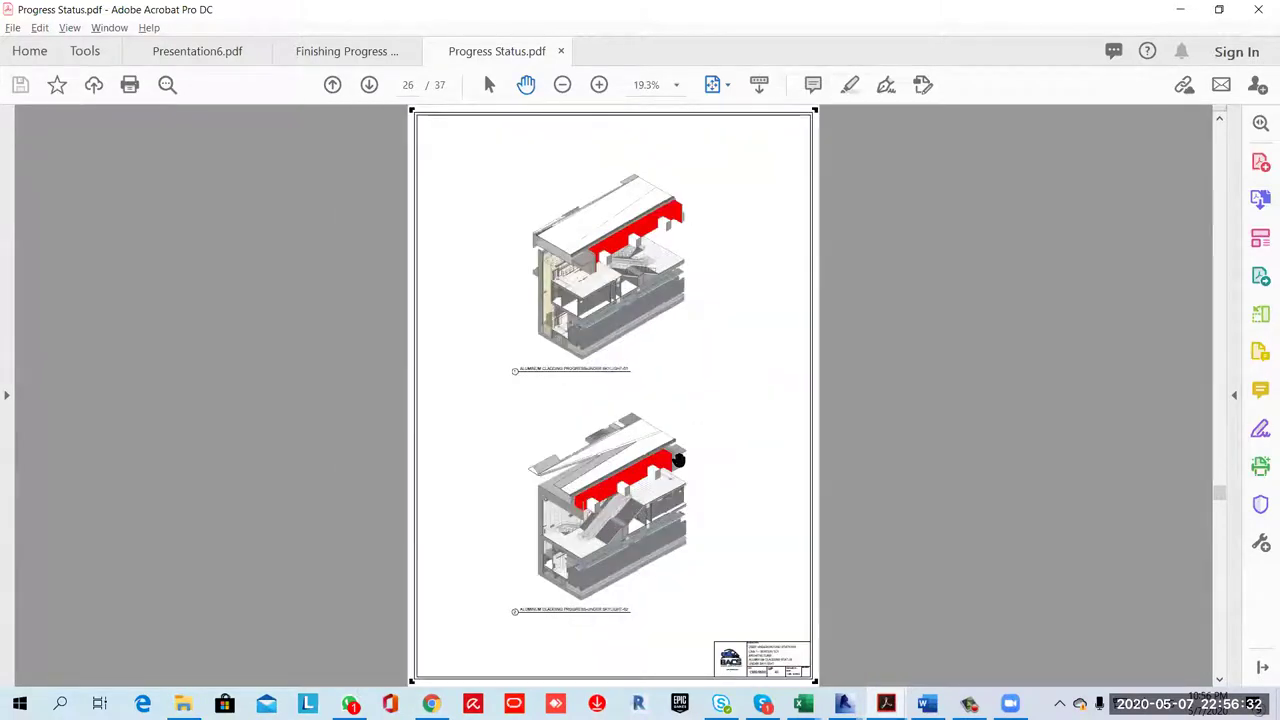
{"action": "scroll", "coordinate": [678, 460], "scroll_direction": "down", "scroll_amount": 1}
Zoom through the NE Entrance Part 1–3 porcelain cladding drawings, shifting Part 3 for a fuller look
{"action": "scroll", "coordinate": [678, 462], "scroll_direction": "down", "scroll_amount": 1}
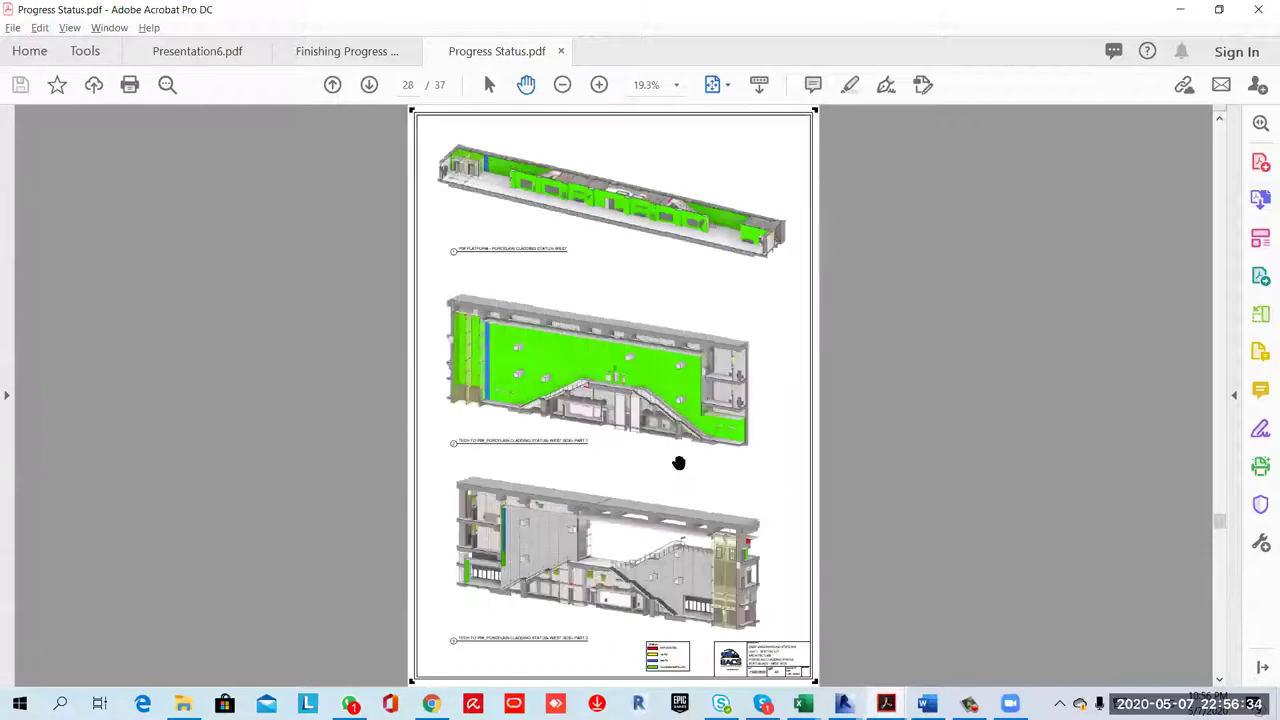
{"action": "scroll", "coordinate": [678, 462], "scroll_direction": "down", "scroll_amount": 1}
{"action": "scroll", "coordinate": [679, 462], "scroll_direction": "down", "scroll_amount": 1}
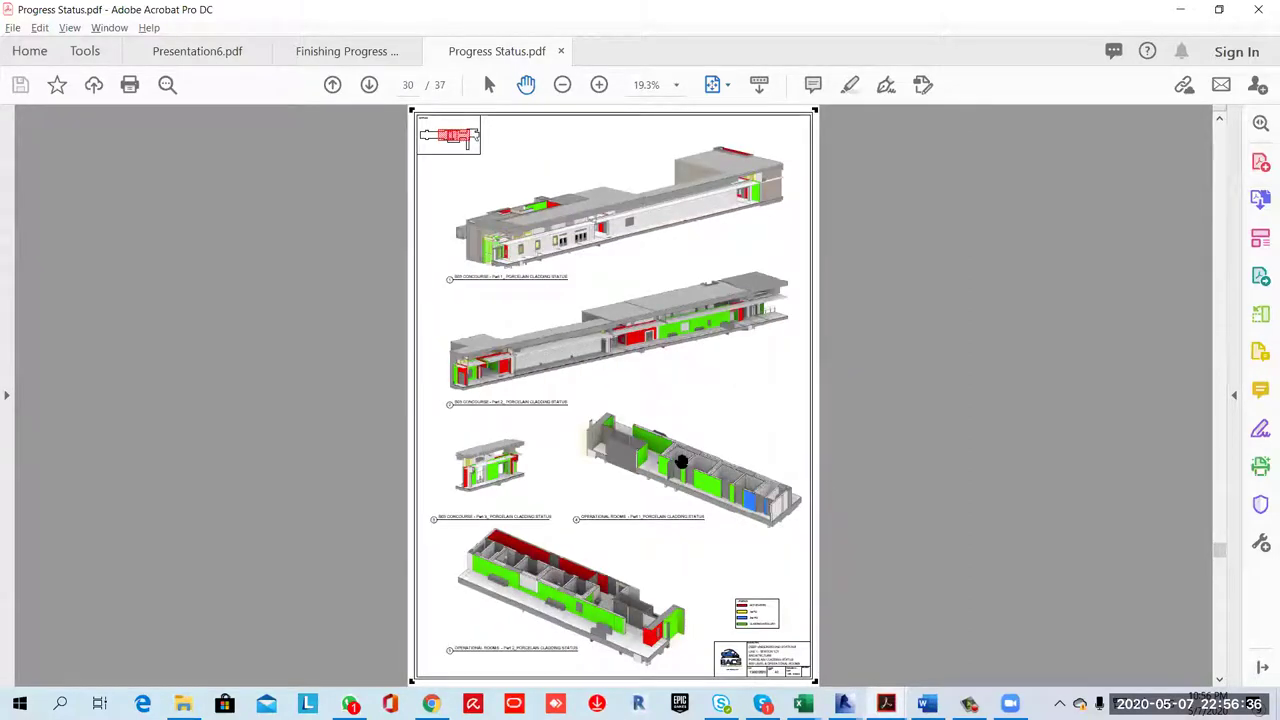
{"action": "scroll", "coordinate": [584, 623], "scroll_direction": "up", "scroll_amount": 3, "text": "ctrl"}
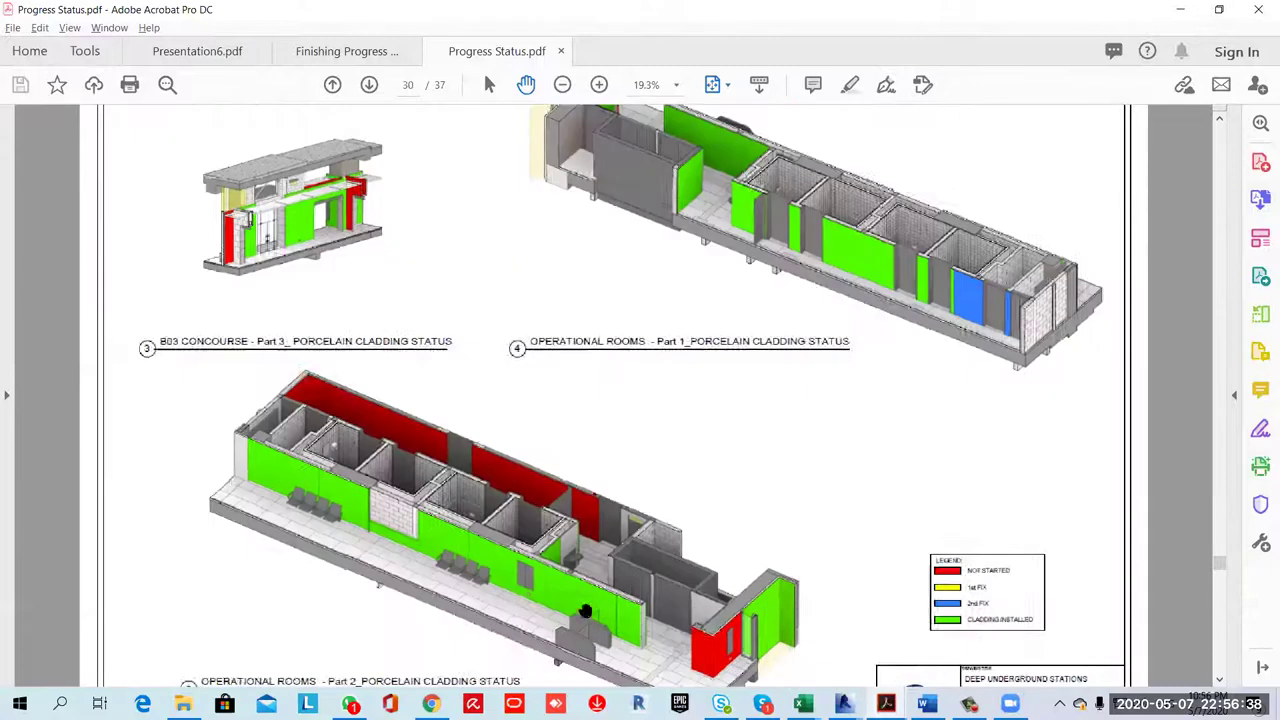
{"action": "scroll", "coordinate": [586, 591], "scroll_direction": "up", "scroll_amount": 1, "text": "ctrl"}
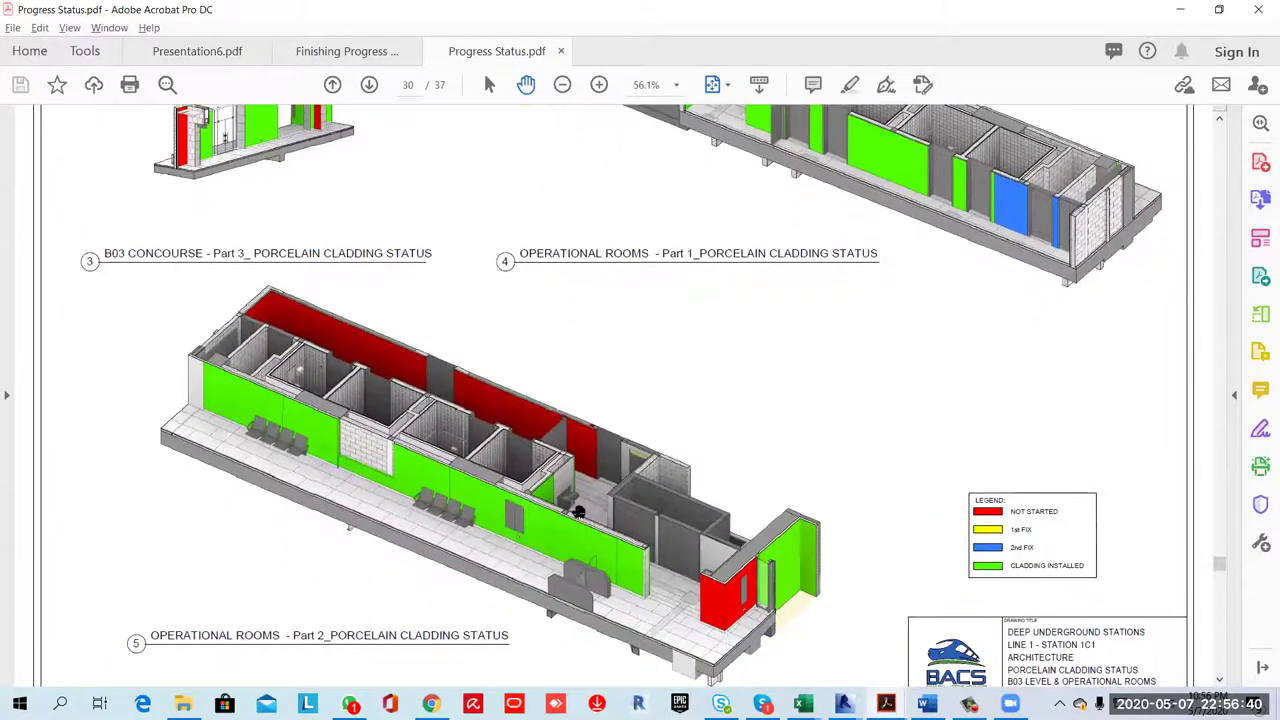
{"action": "scroll", "coordinate": [582, 510], "scroll_direction": "up", "scroll_amount": 2, "text": "ctrl"}
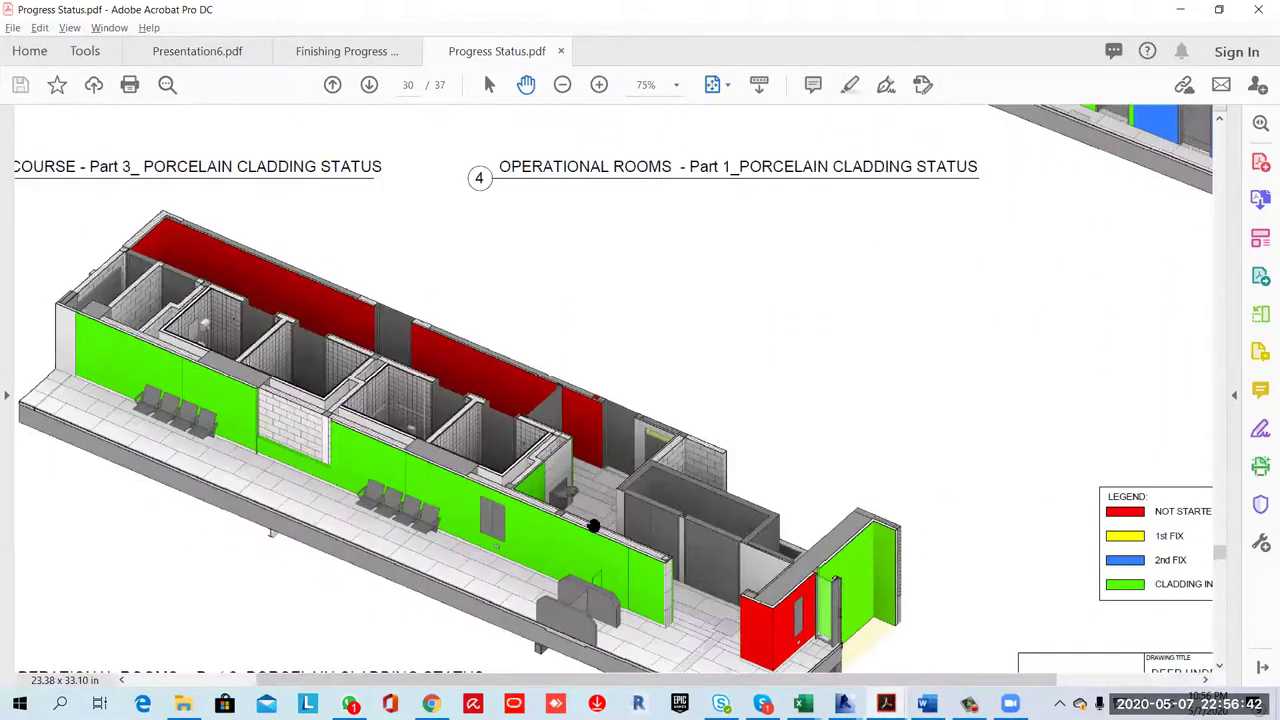
{"action": "scroll", "coordinate": [700, 442], "scroll_direction": "down", "scroll_amount": 3, "text": "ctrl"}
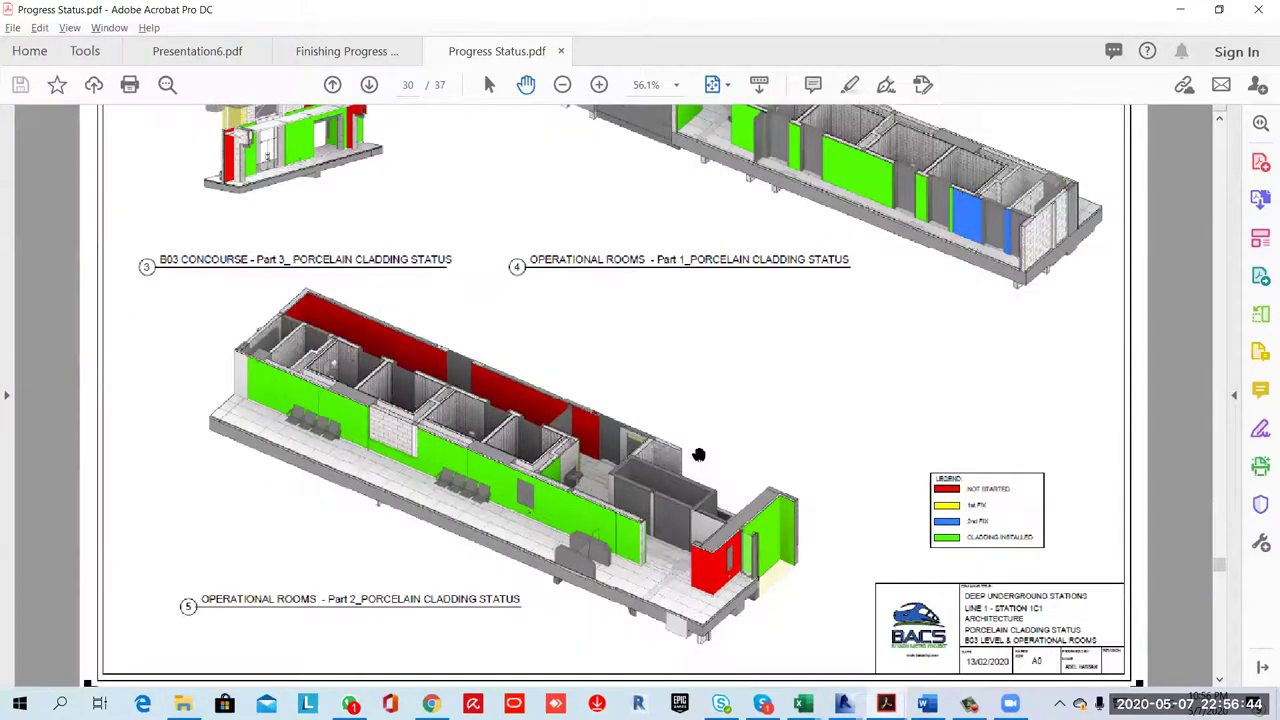
{"action": "scroll", "coordinate": [698, 455], "scroll_direction": "down", "scroll_amount": 2}
{"action": "scroll", "coordinate": [690, 380], "scroll_direction": "down", "scroll_amount": 3}
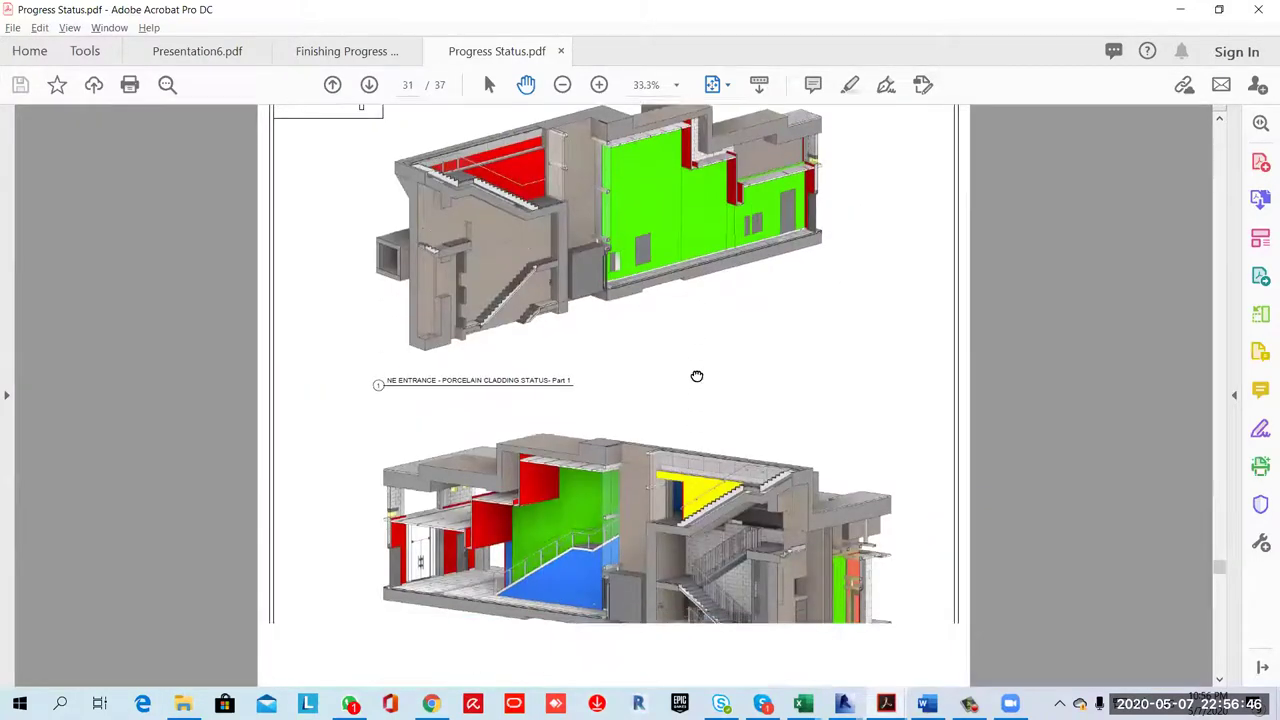
{"action": "scroll", "coordinate": [663, 531], "scroll_direction": "up", "scroll_amount": 1, "text": "ctrl"}
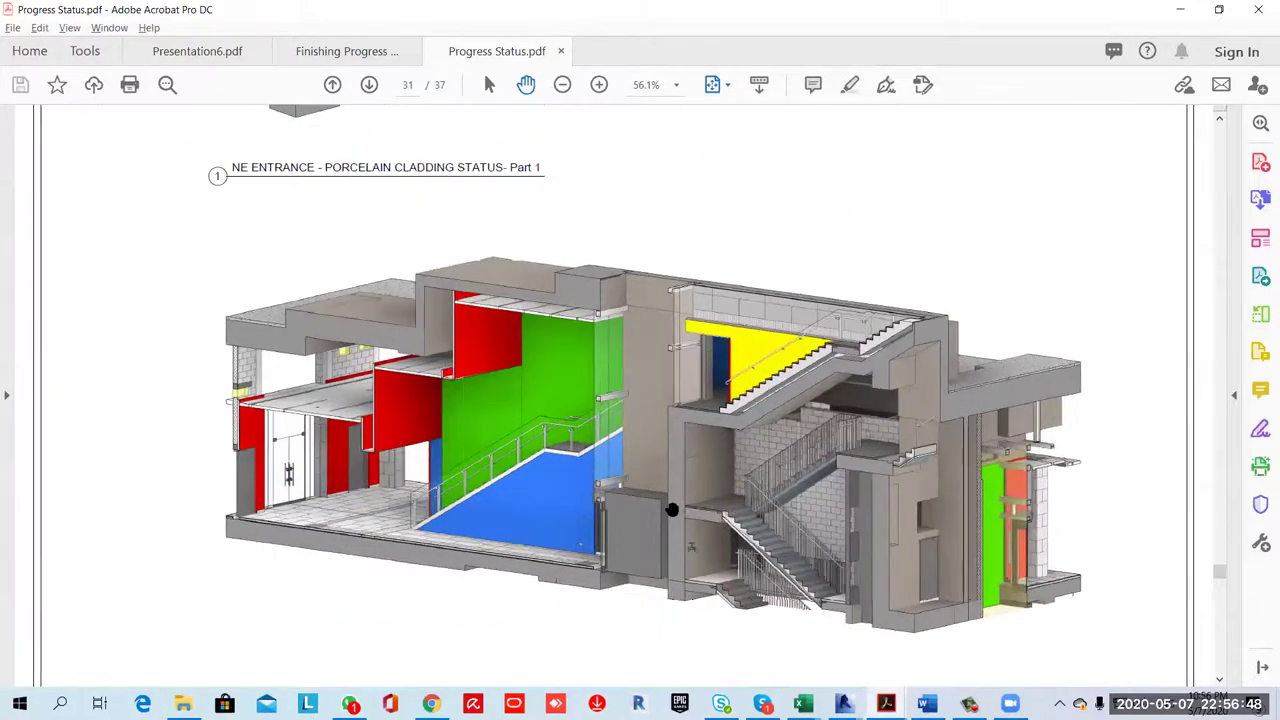
{"action": "scroll", "coordinate": [681, 502], "scroll_direction": "up", "scroll_amount": 1, "text": "ctrl"}
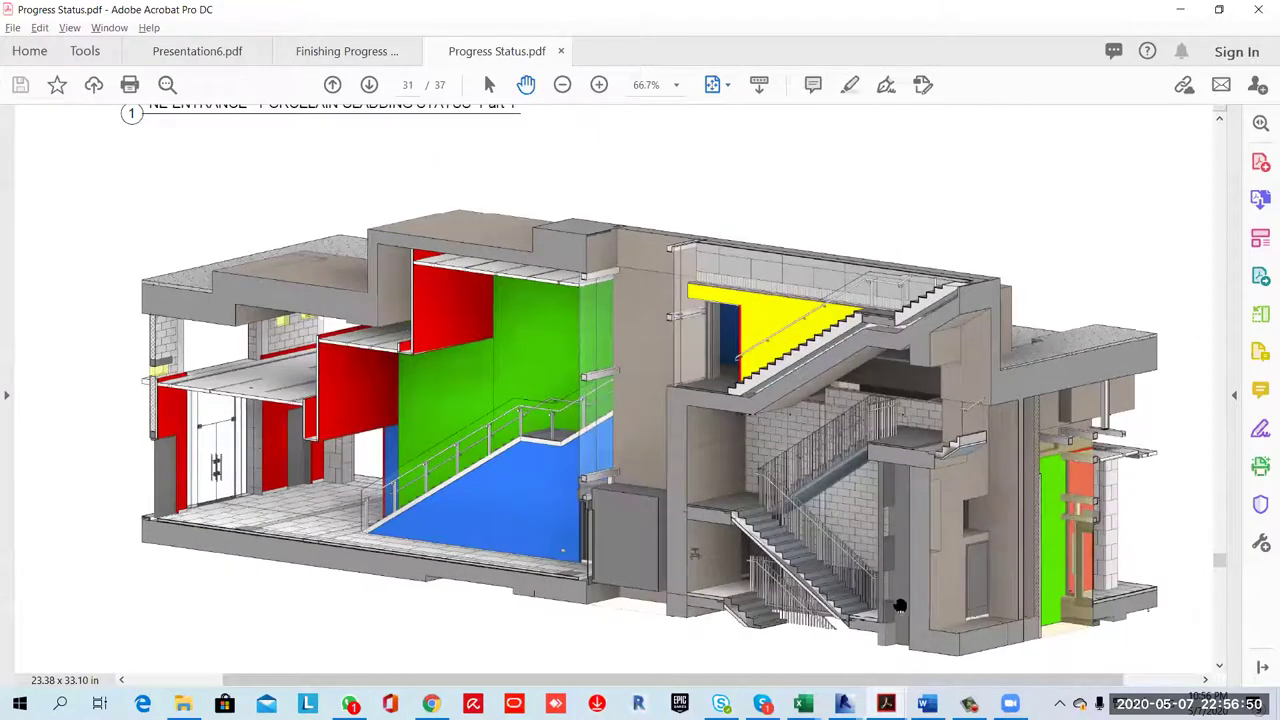
{"action": "scroll", "coordinate": [915, 585], "scroll_direction": "down", "scroll_amount": 5}
{"action": "scroll", "coordinate": [938, 613], "scroll_direction": "down", "scroll_amount": 10}
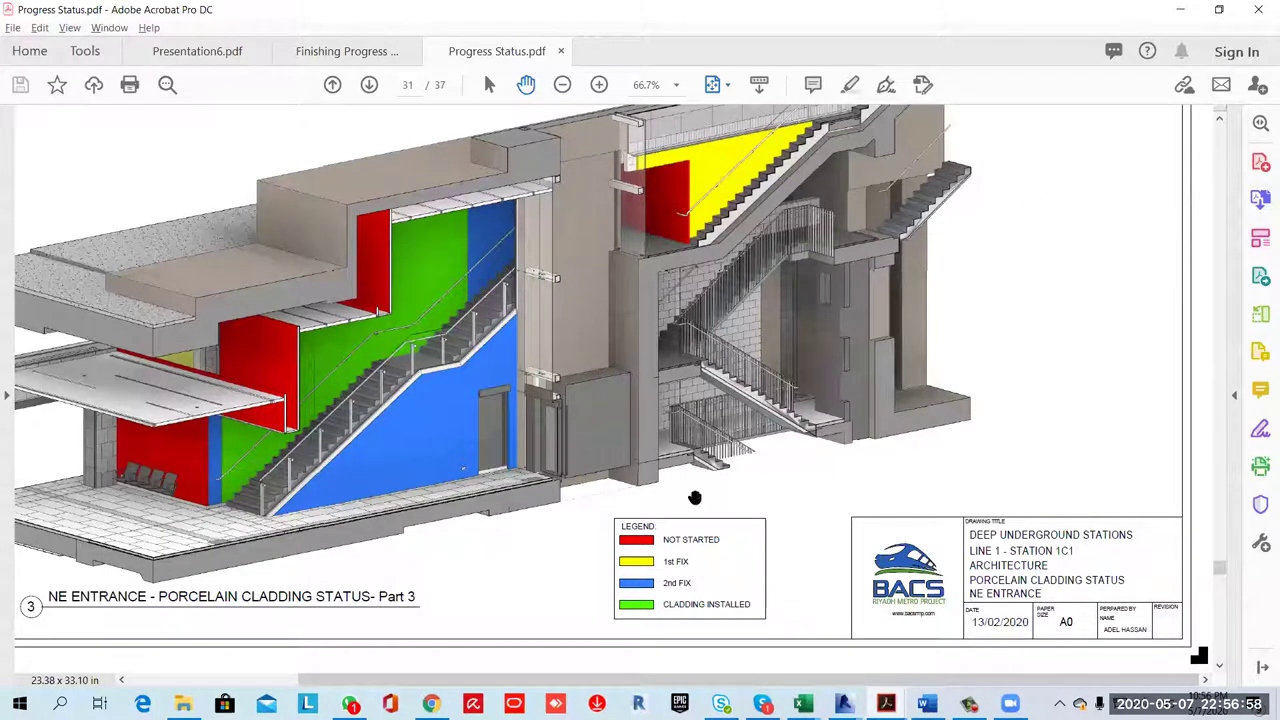
{"action": "scroll", "coordinate": [600, 350], "scroll_direction": "up", "scroll_amount": 3}
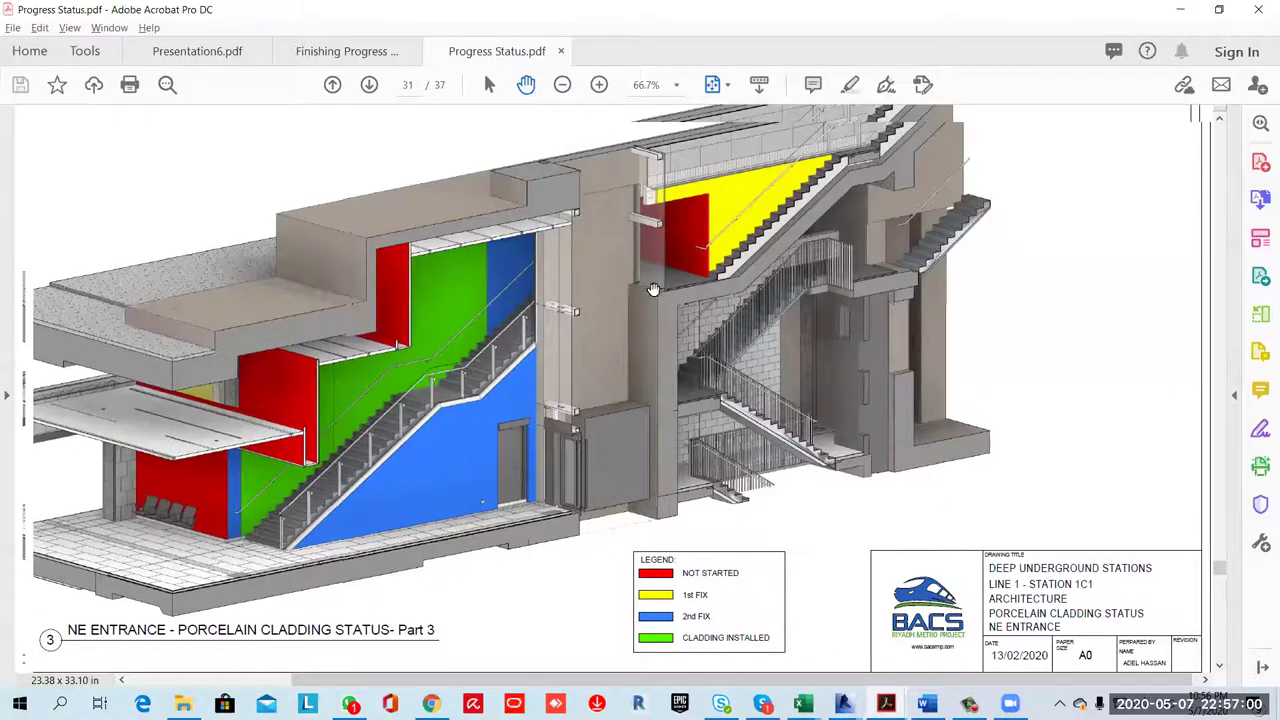
{"action": "mouse_move", "coordinate": [479, 537]}
{"action": "left_mouse_down"}
{"action": "mouse_move", "coordinate": [631, 434]}
{"action": "mouse_move", "coordinate": [649, 443]}
{"action": "left_mouse_up"}
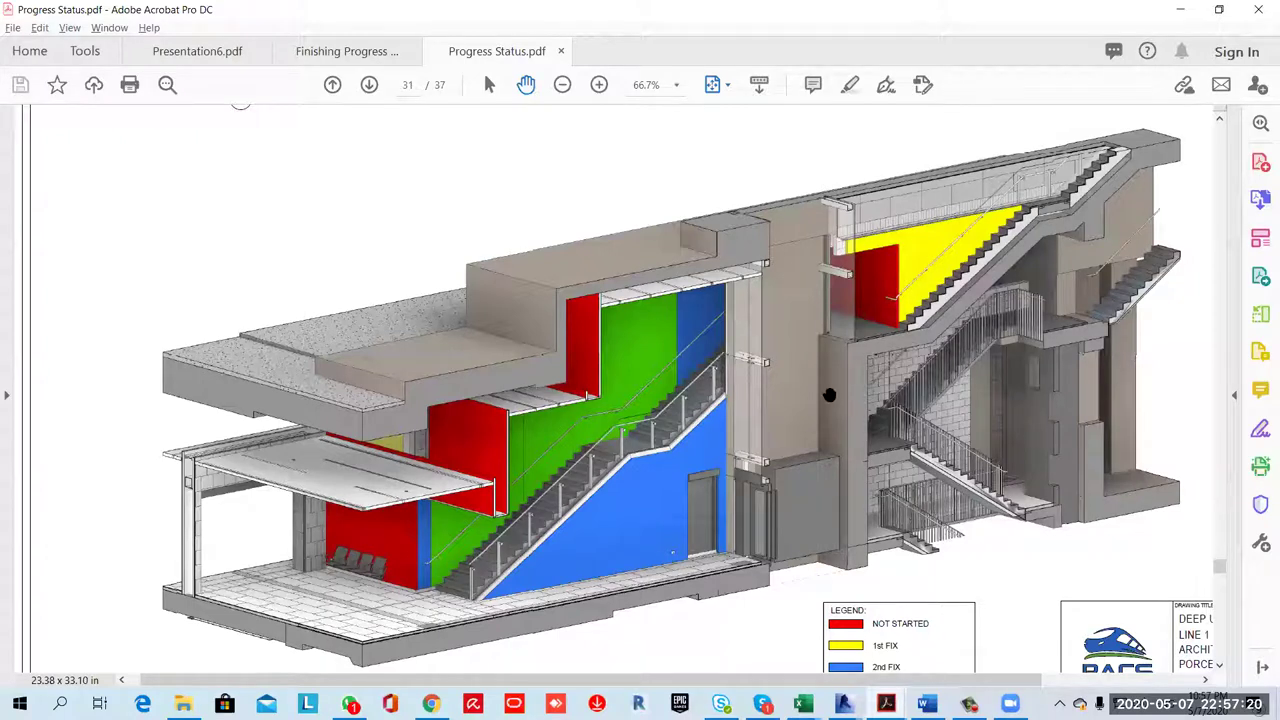
Scroll on to page 36 and display it with Fit One Full Page
{"action": "scroll", "coordinate": [807, 401], "scroll_direction": "down", "scroll_amount": 3, "text": "ctrl"}
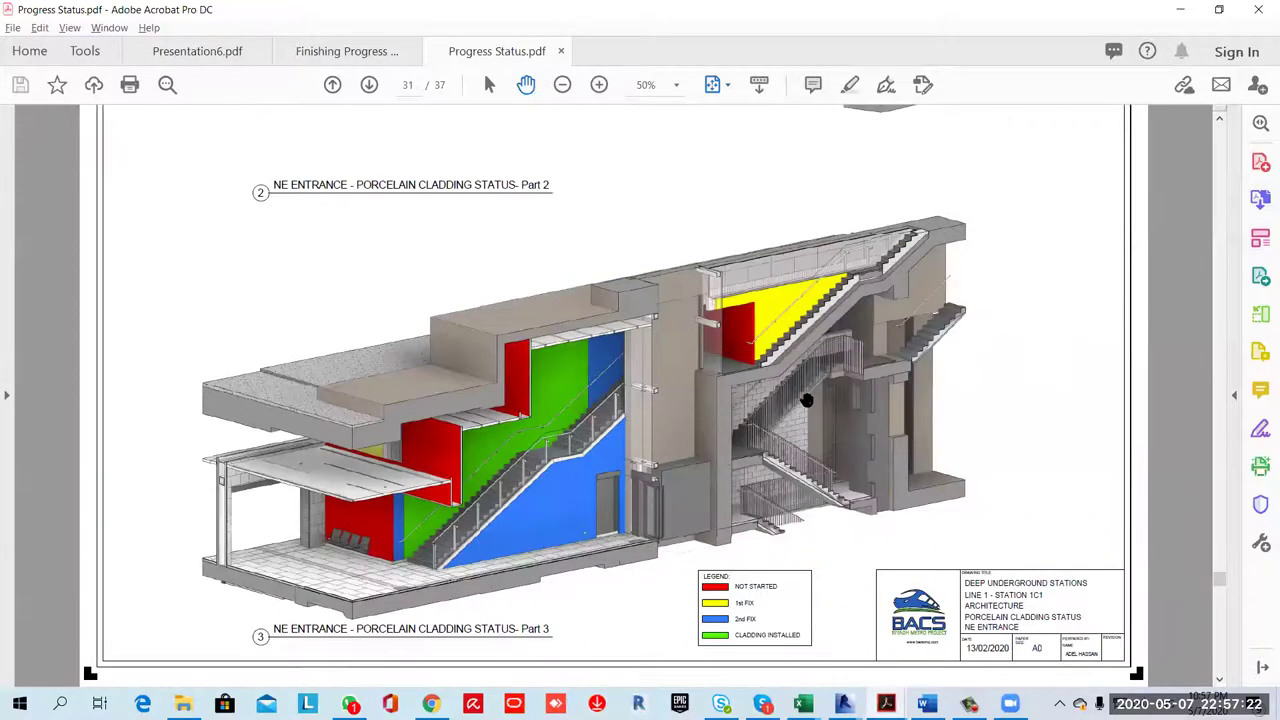
{"action": "scroll", "coordinate": [805, 405], "scroll_direction": "down", "scroll_amount": 5}
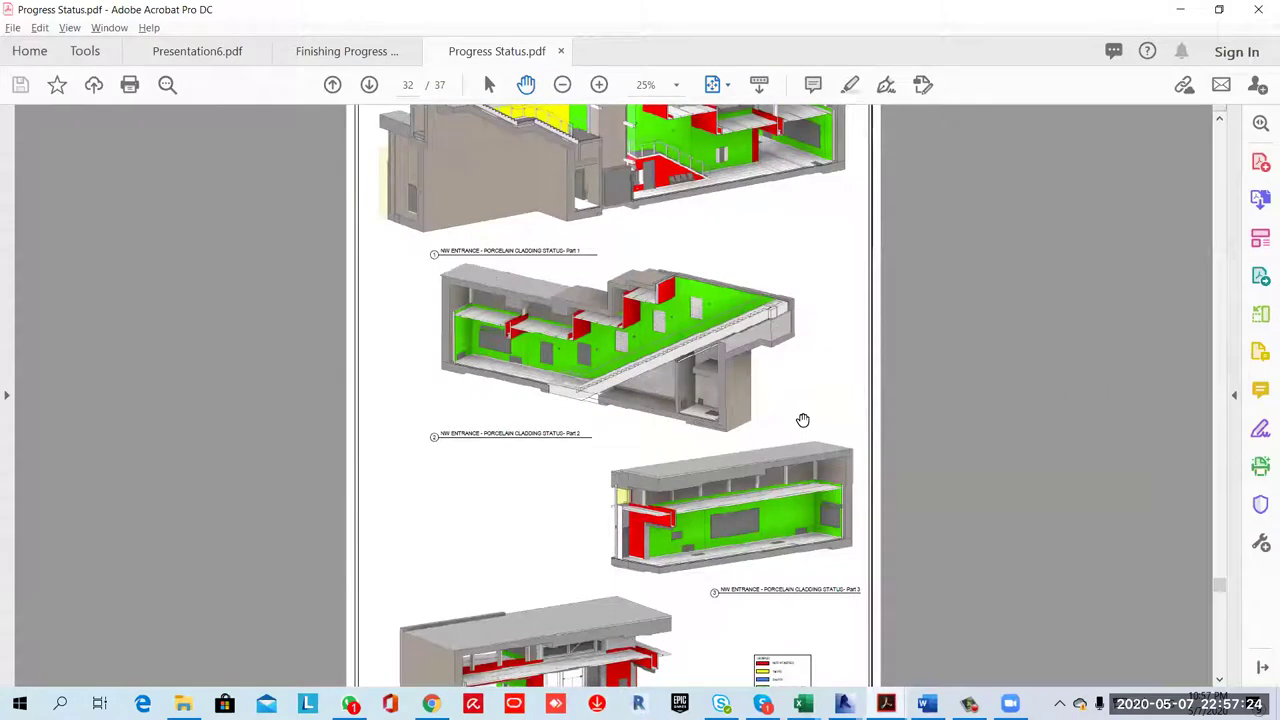
{"action": "scroll", "coordinate": [794, 440], "scroll_direction": "down", "scroll_amount": 10}
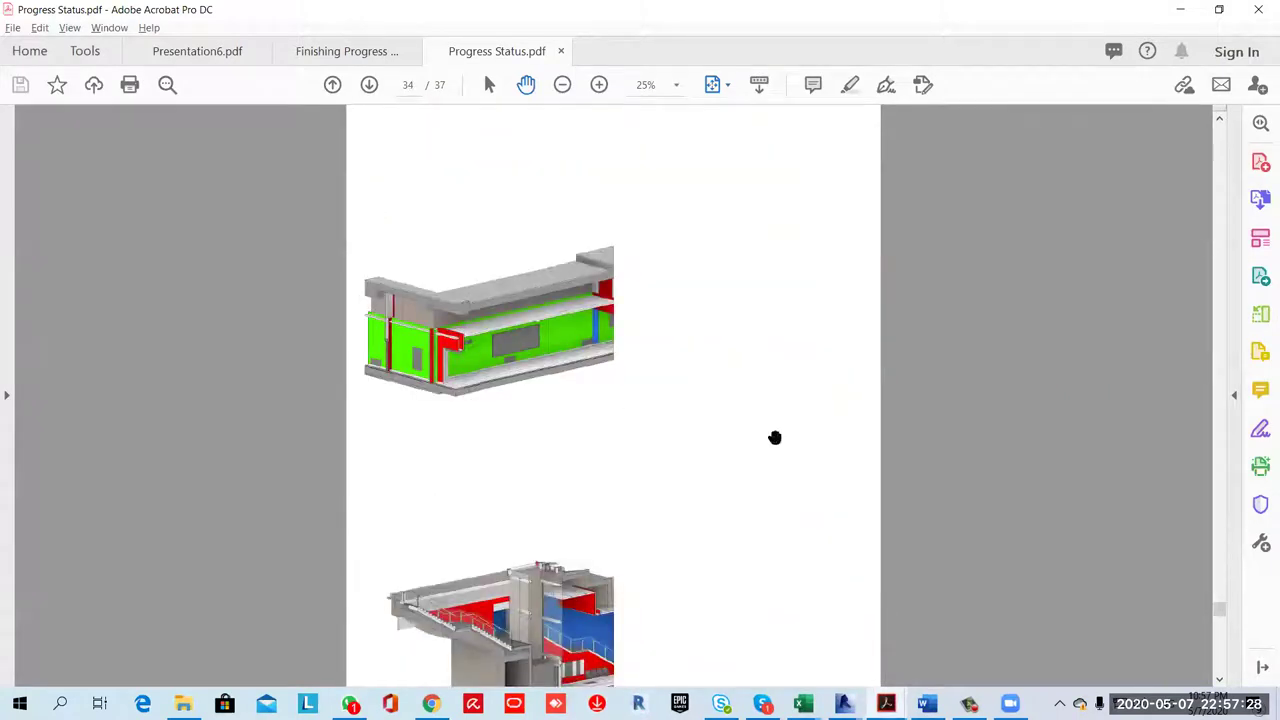
{"action": "scroll", "coordinate": [775, 438], "scroll_direction": "down", "scroll_amount": 5}
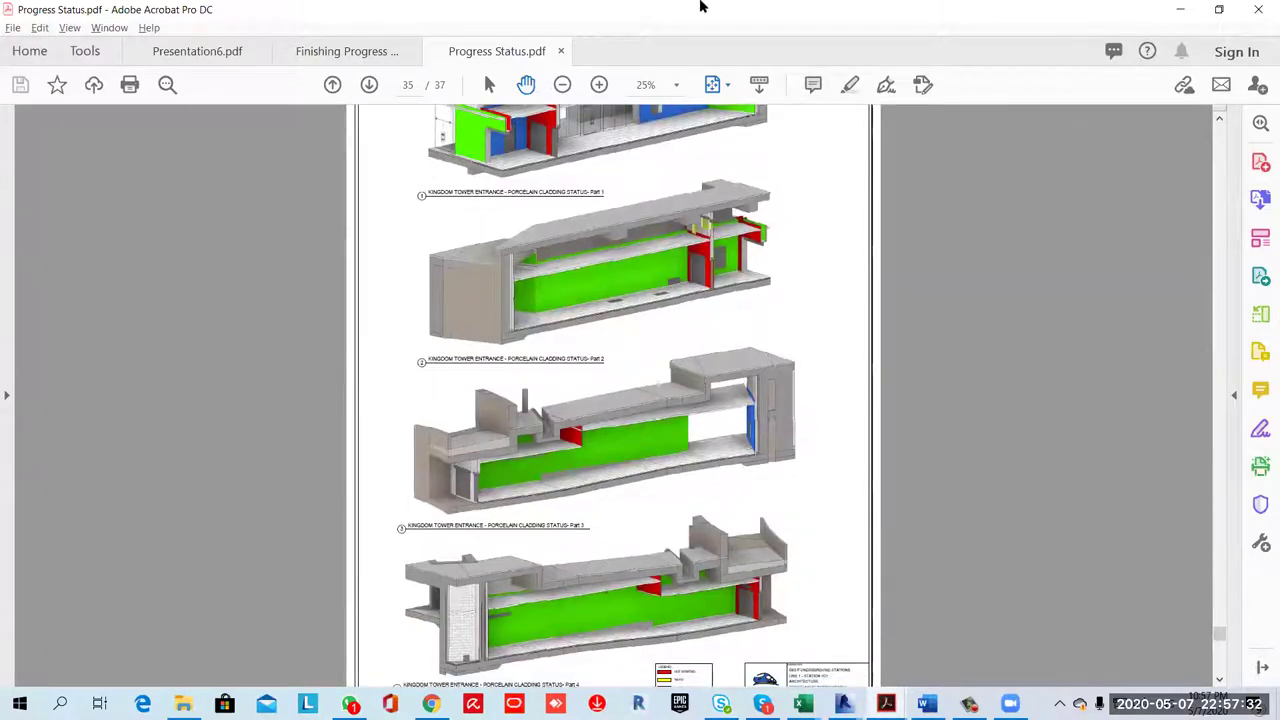
{"action": "left_click", "coordinate": [727, 84]}
{"action": "left_click", "coordinate": [756, 136]}
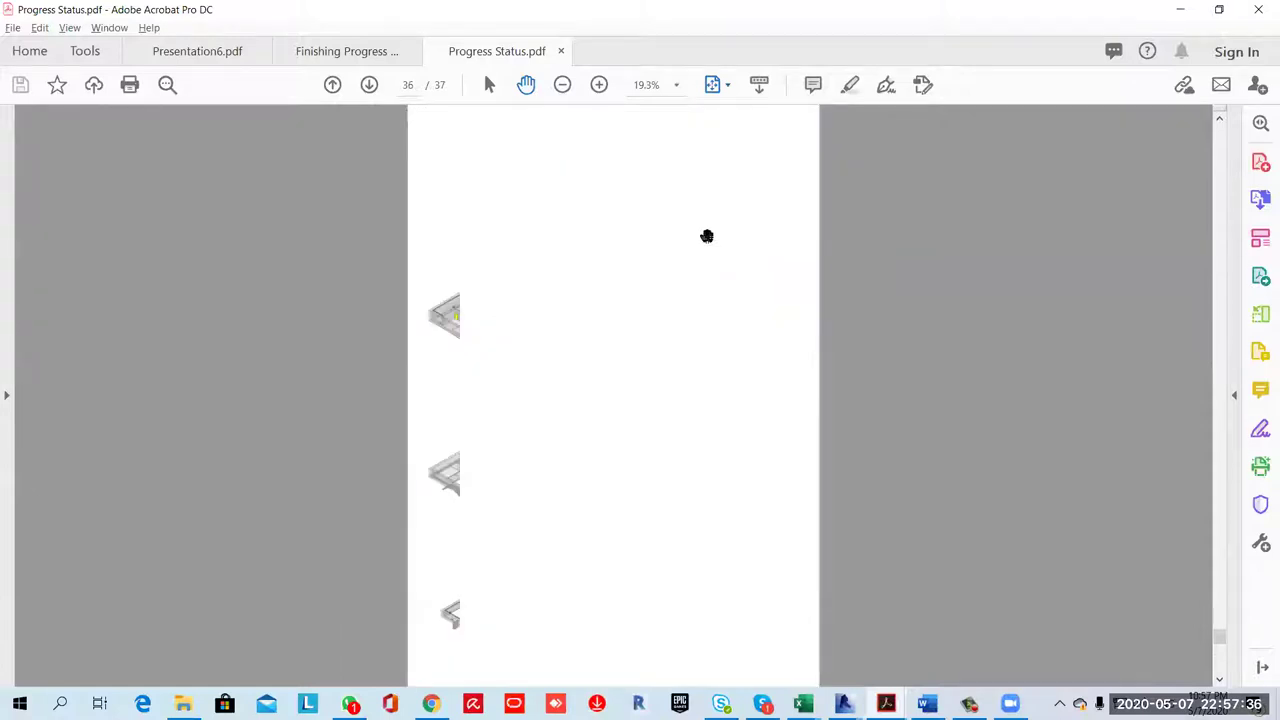
Zoom into page 36's steel door drawings and pan to see the other rooms
{"action": "scroll", "coordinate": [857, 285], "scroll_direction": "up", "scroll_amount": 4, "text": "ctrl"}
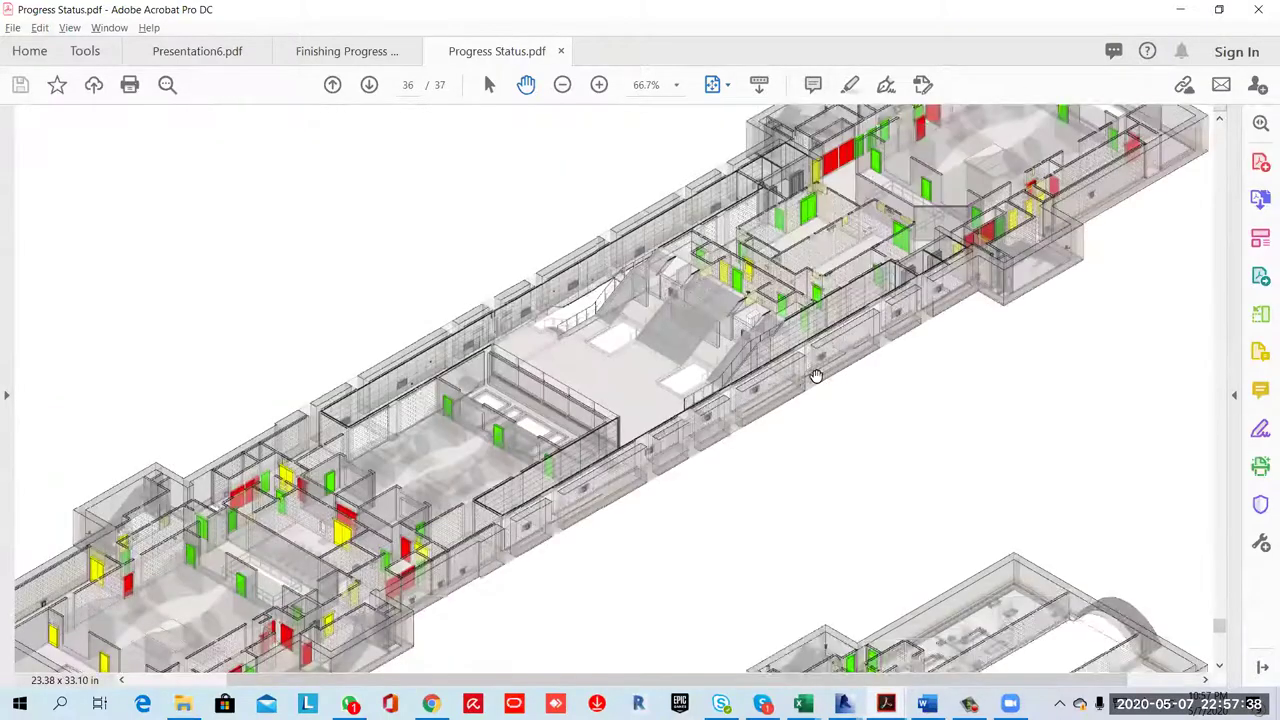
{"action": "scroll", "coordinate": [563, 489], "scroll_direction": "up", "scroll_amount": 1, "text": "ctrl"}
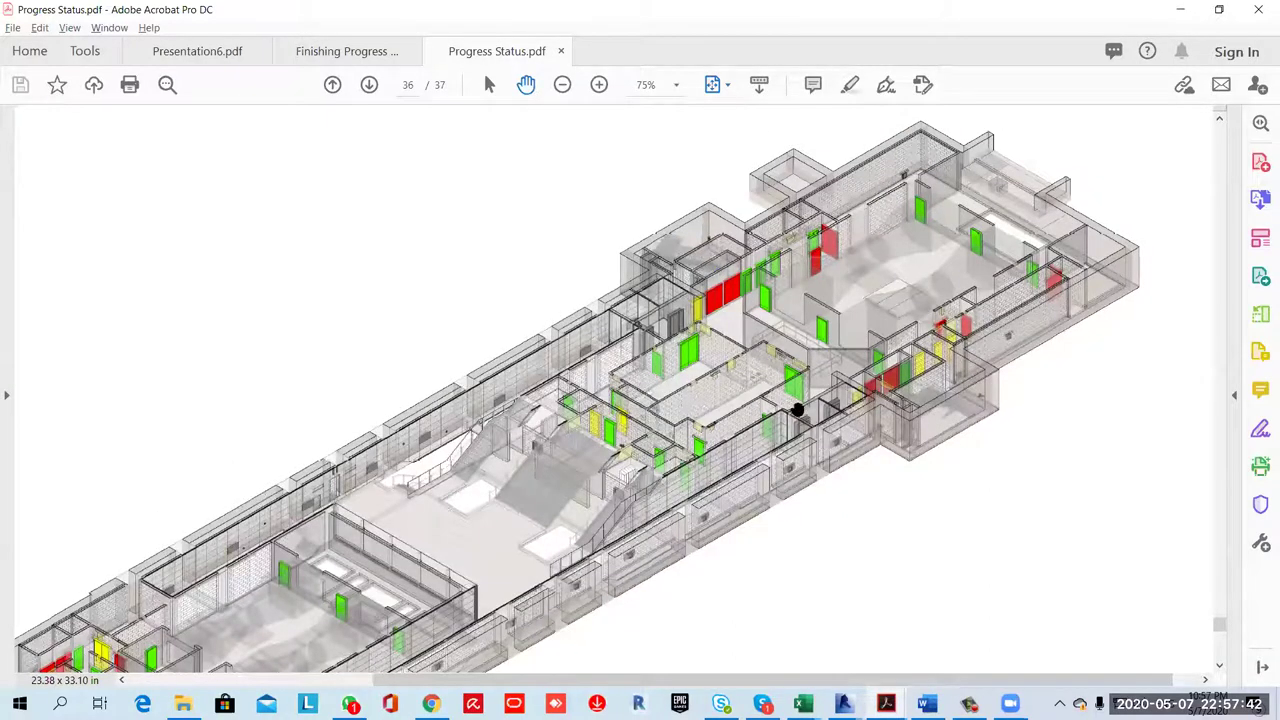
{"action": "scroll", "coordinate": [799, 411], "scroll_direction": "up", "scroll_amount": 2, "text": "ctrl"}
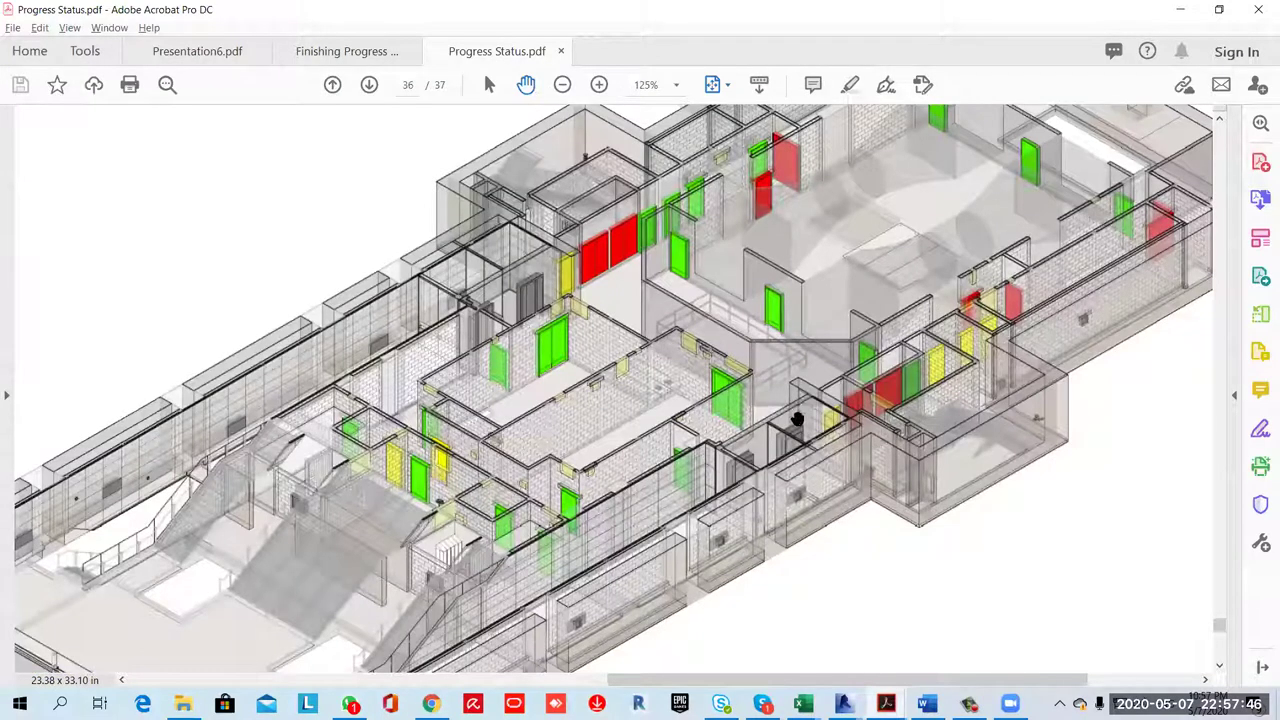
{"action": "mouse_move", "coordinate": [766, 343]}
{"action": "left_mouse_down"}
{"action": "mouse_move", "coordinate": [711, 380]}
{"action": "mouse_move", "coordinate": [765, 390]}
{"action": "left_mouse_up"}
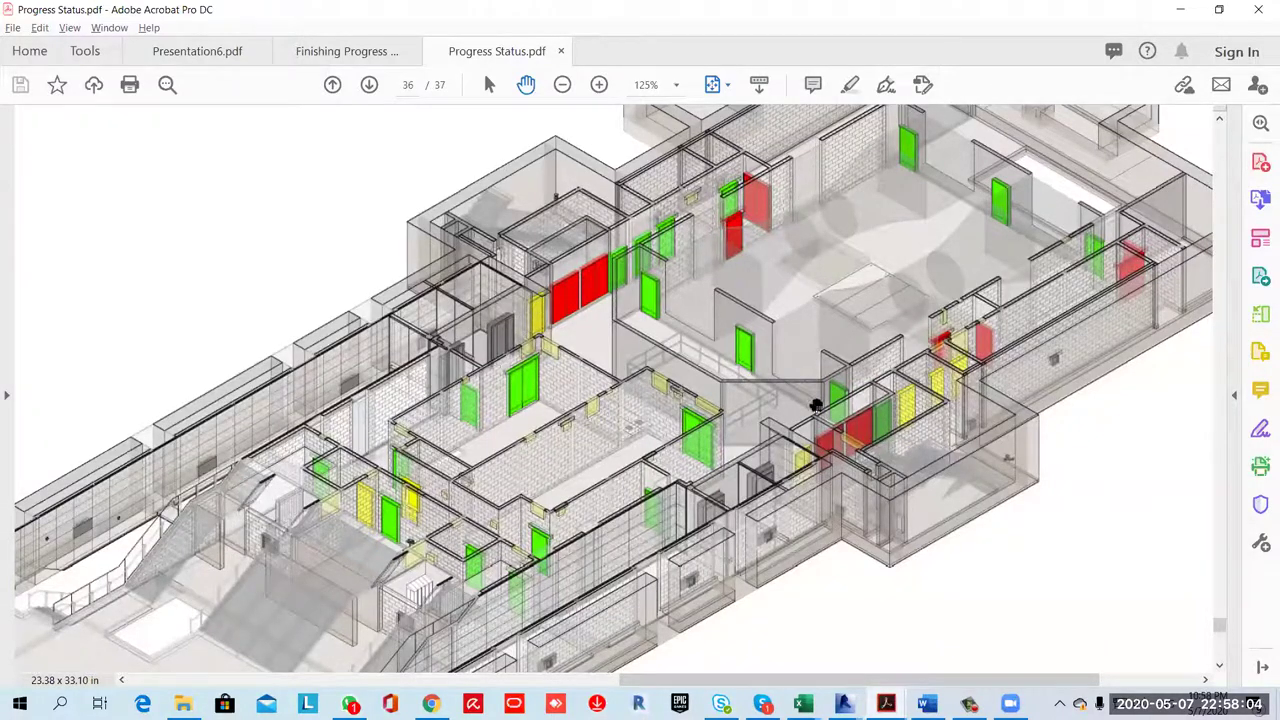
{"action": "scroll", "coordinate": [815, 410], "scroll_direction": "up", "scroll_amount": 1}
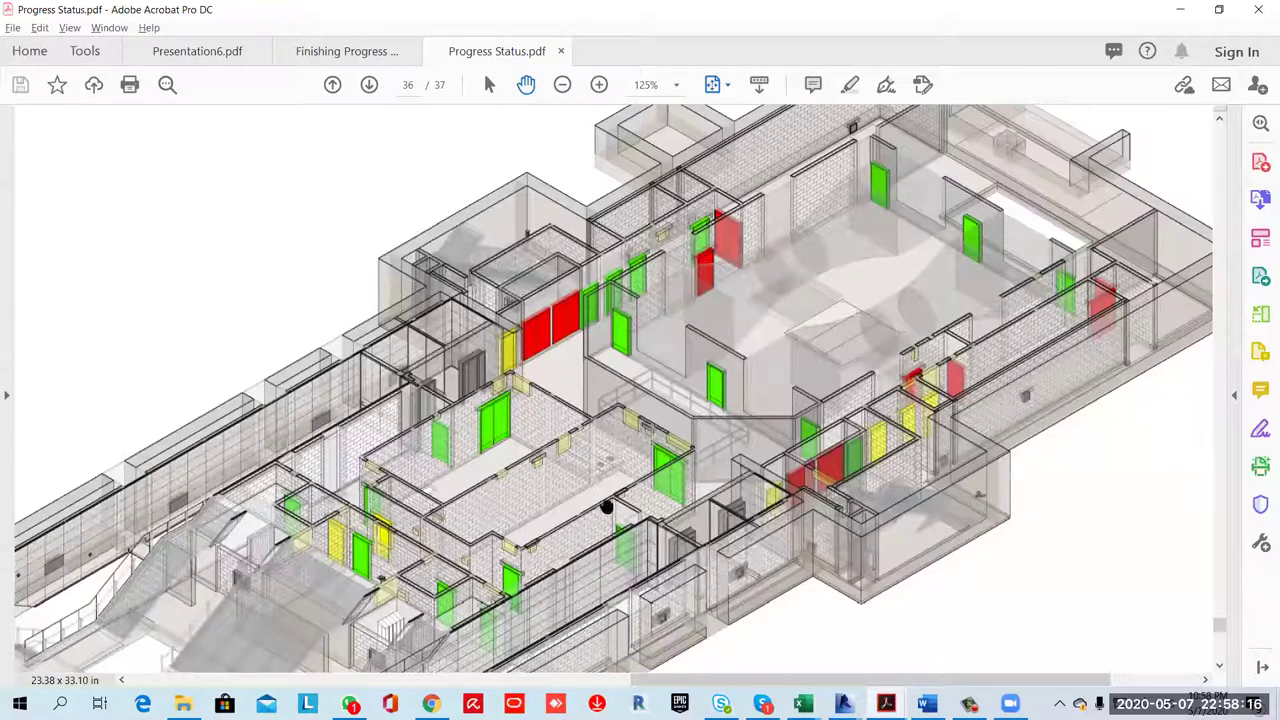
Scroll to the final page 37 and zoom out to 19.3%
{"action": "scroll", "coordinate": [615, 530], "scroll_direction": "down", "scroll_amount": 2, "text": "ctrl"}
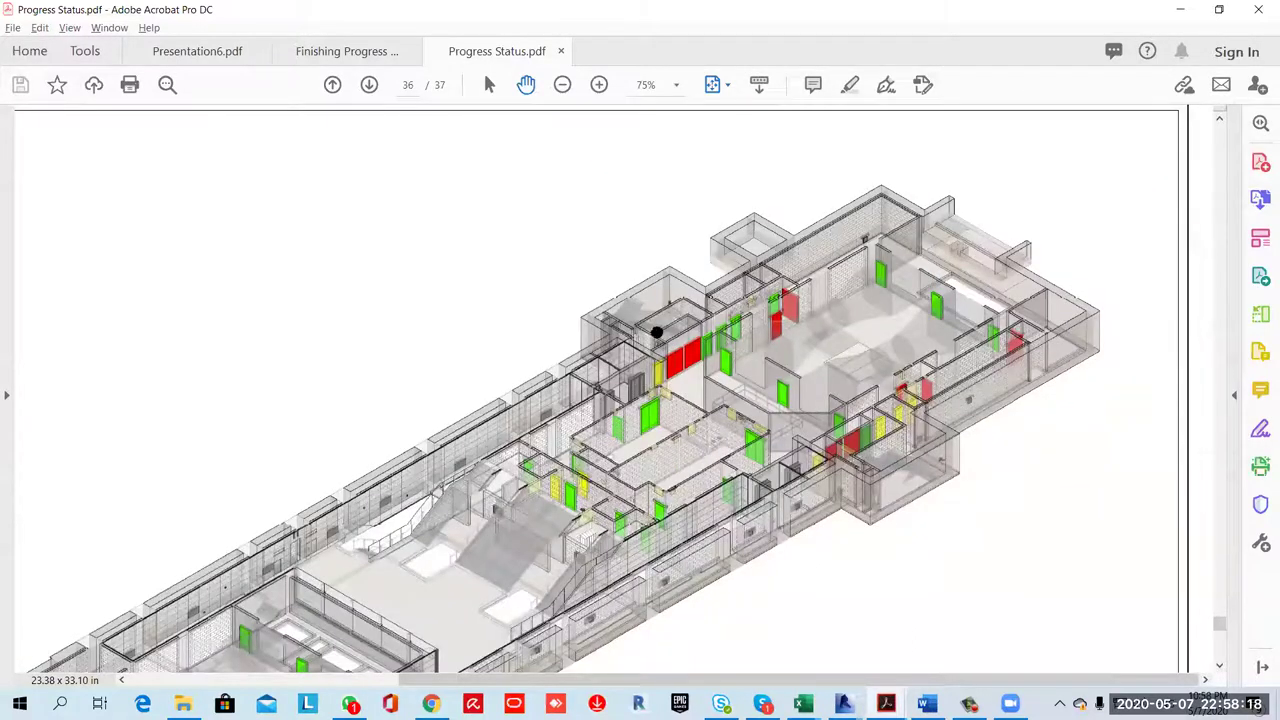
{"action": "scroll", "coordinate": [590, 482], "scroll_direction": "down", "scroll_amount": 5}
{"action": "scroll", "coordinate": [590, 482], "scroll_direction": "down", "scroll_amount": 3}
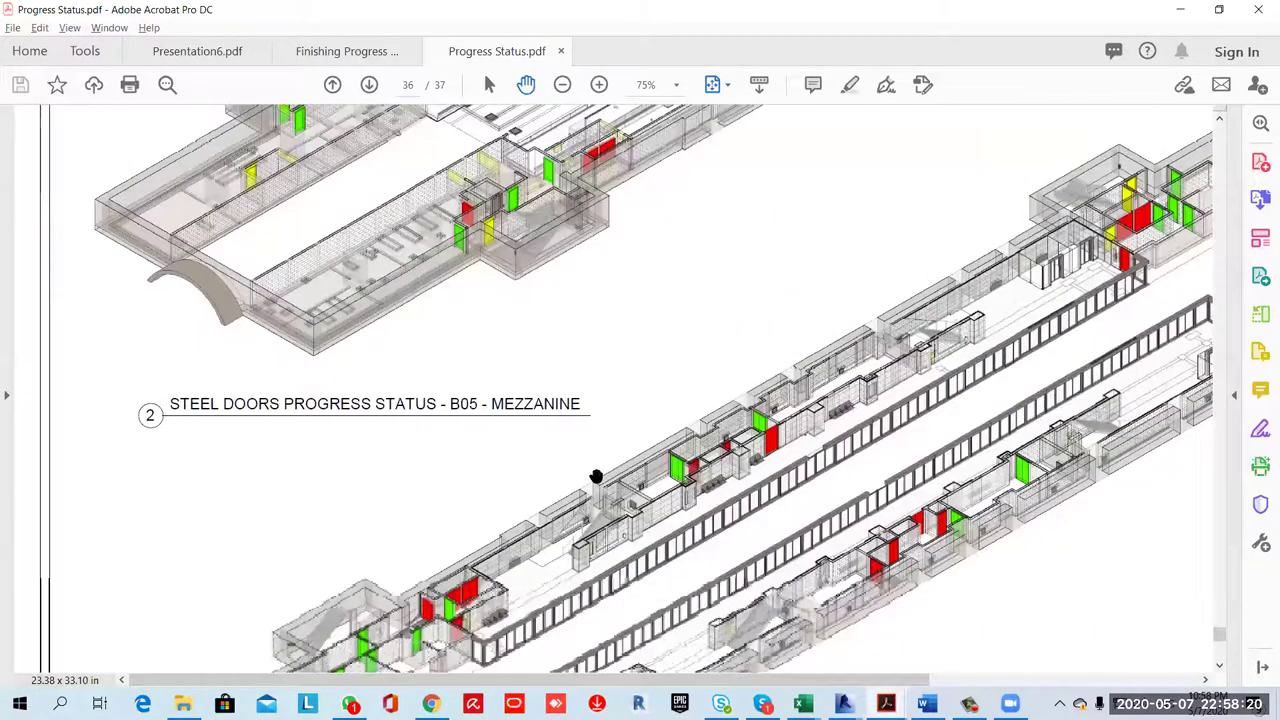
{"action": "scroll", "coordinate": [670, 516], "scroll_direction": "up", "scroll_amount": 2, "text": "ctrl"}
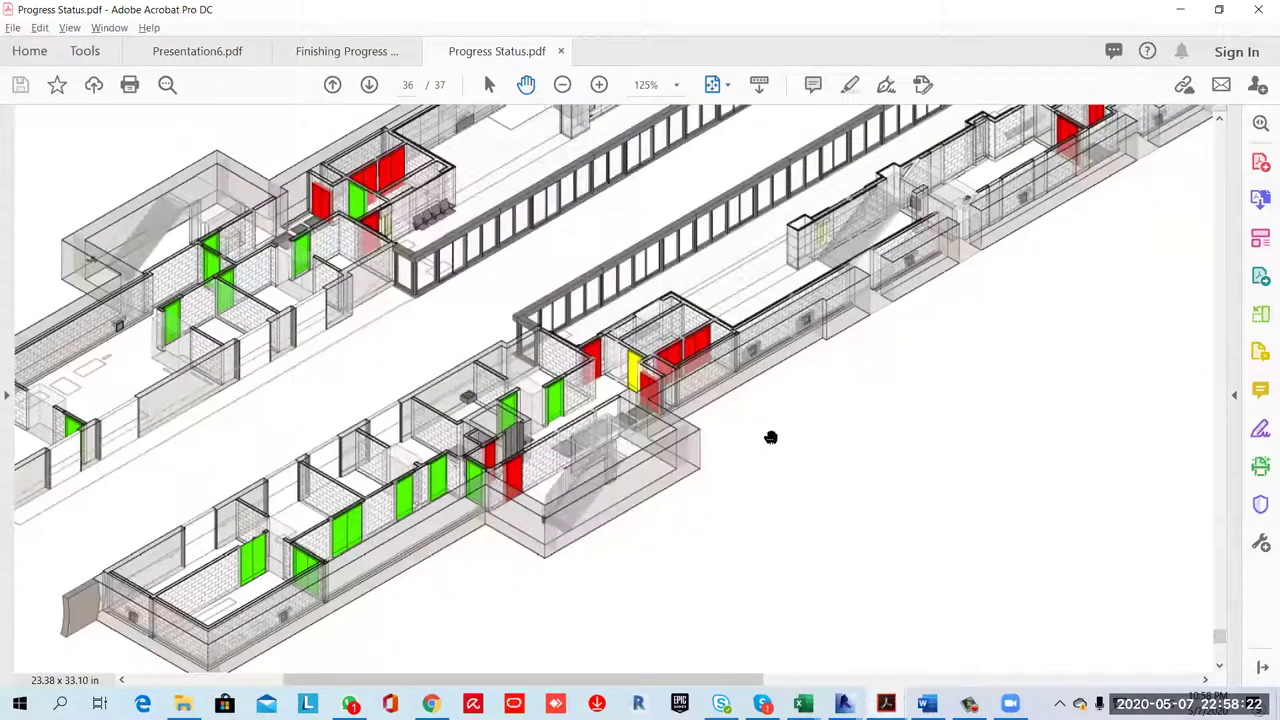
{"action": "scroll", "coordinate": [773, 474], "scroll_direction": "up", "scroll_amount": 1, "text": "ctrl"}
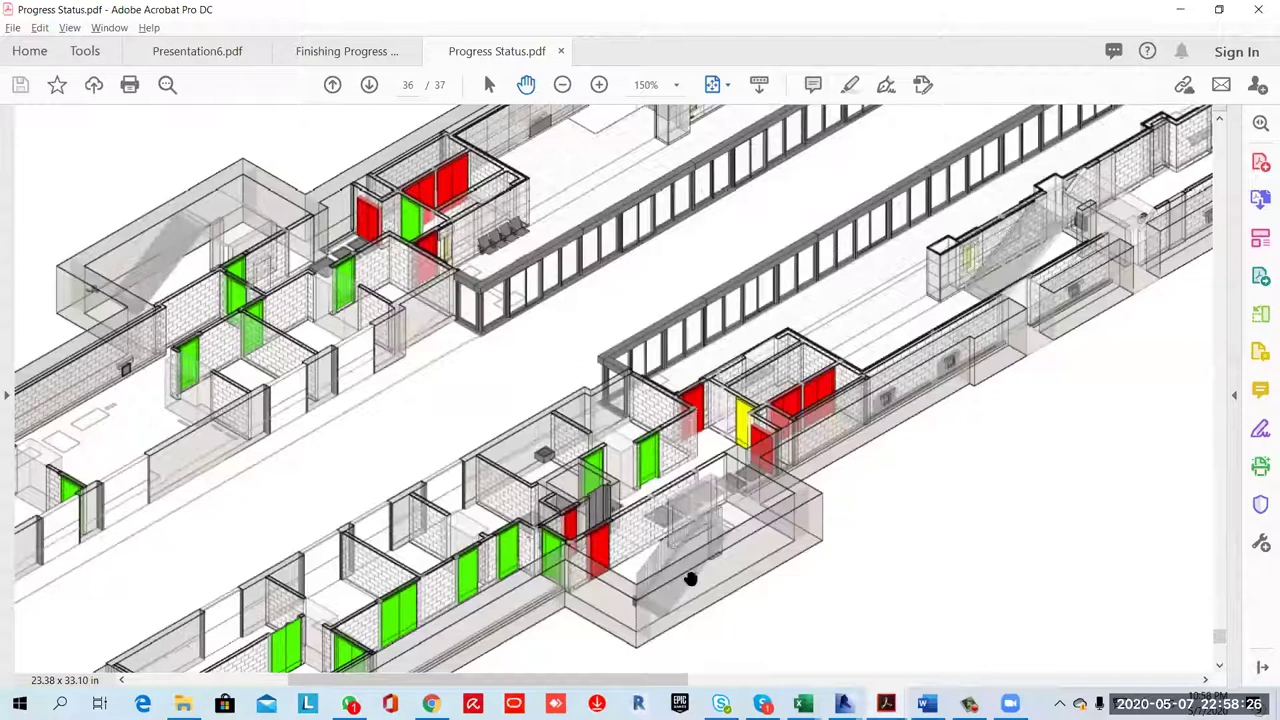
{"action": "scroll", "coordinate": [746, 506], "scroll_direction": "down", "scroll_amount": 2, "text": "ctrl"}
{"action": "scroll", "coordinate": [751, 403], "scroll_direction": "down", "scroll_amount": 2, "text": "ctrl"}
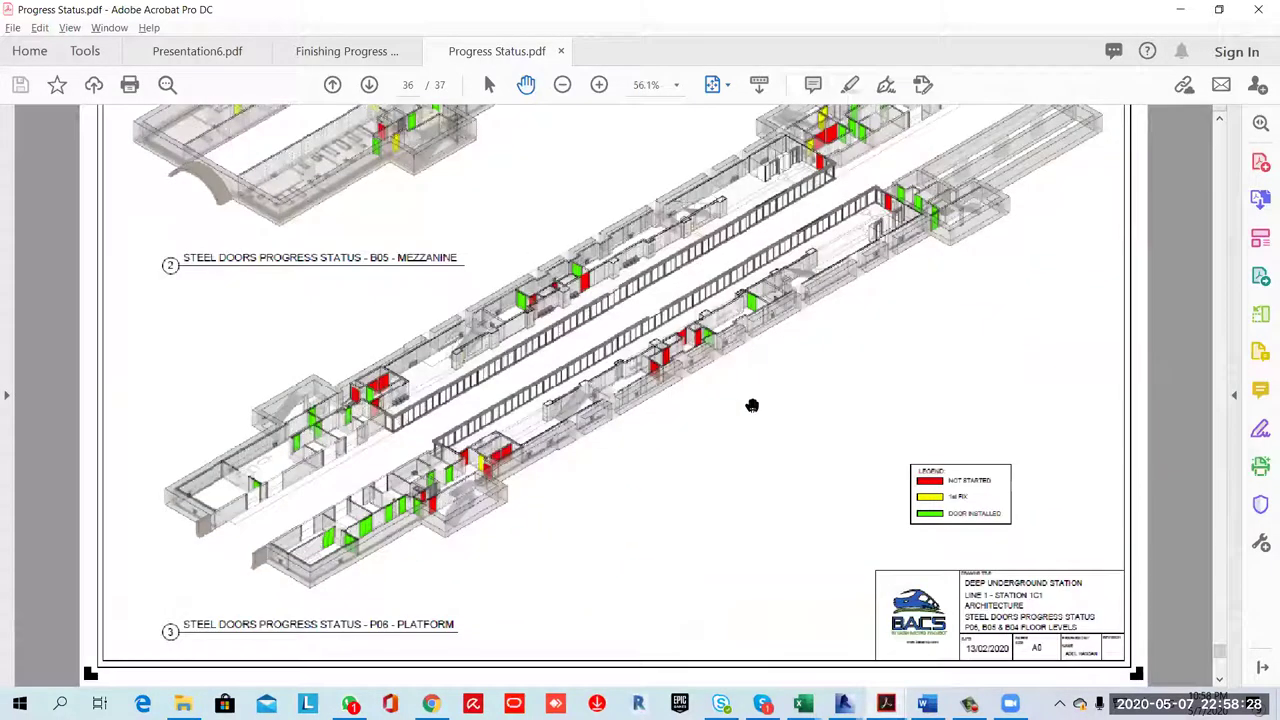
{"action": "scroll", "coordinate": [843, 551], "scroll_direction": "down", "scroll_amount": 5}
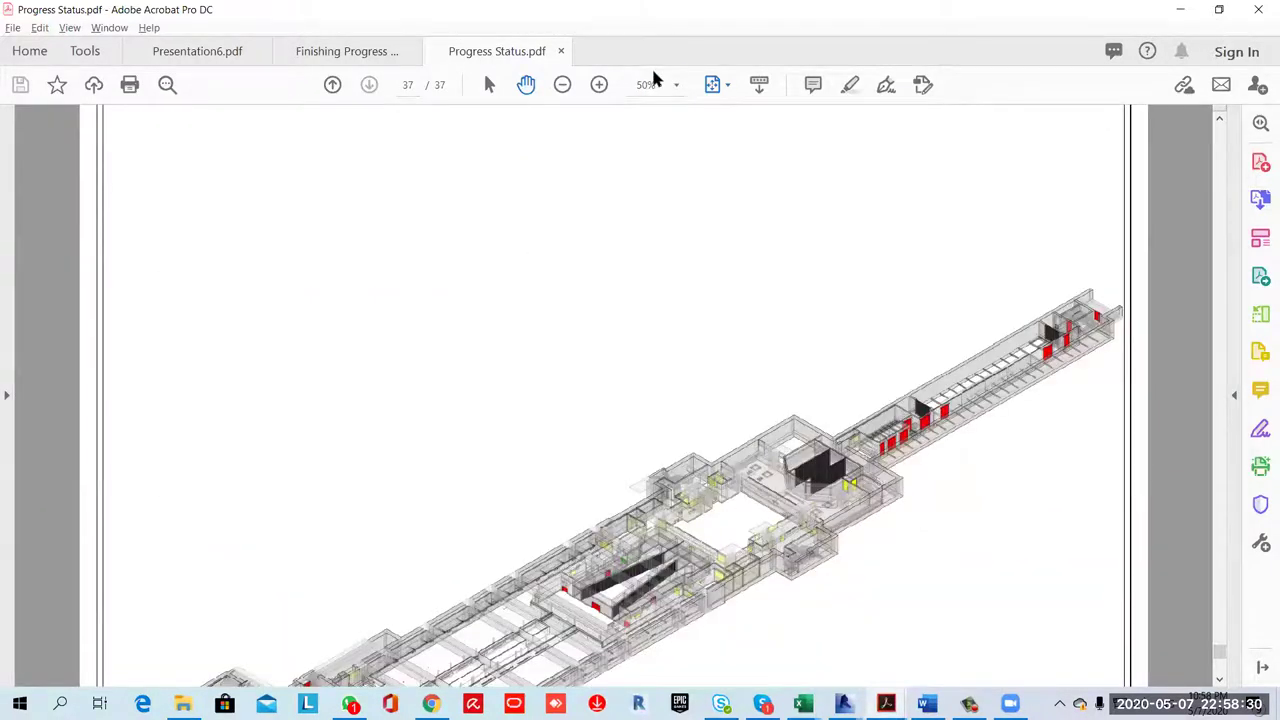
{"action": "scroll", "coordinate": [653, 75], "scroll_direction": "down", "scroll_amount": 3}
{"action": "scroll", "coordinate": [651, 217], "scroll_direction": "down", "scroll_amount": 3, "text": "ctrl"}
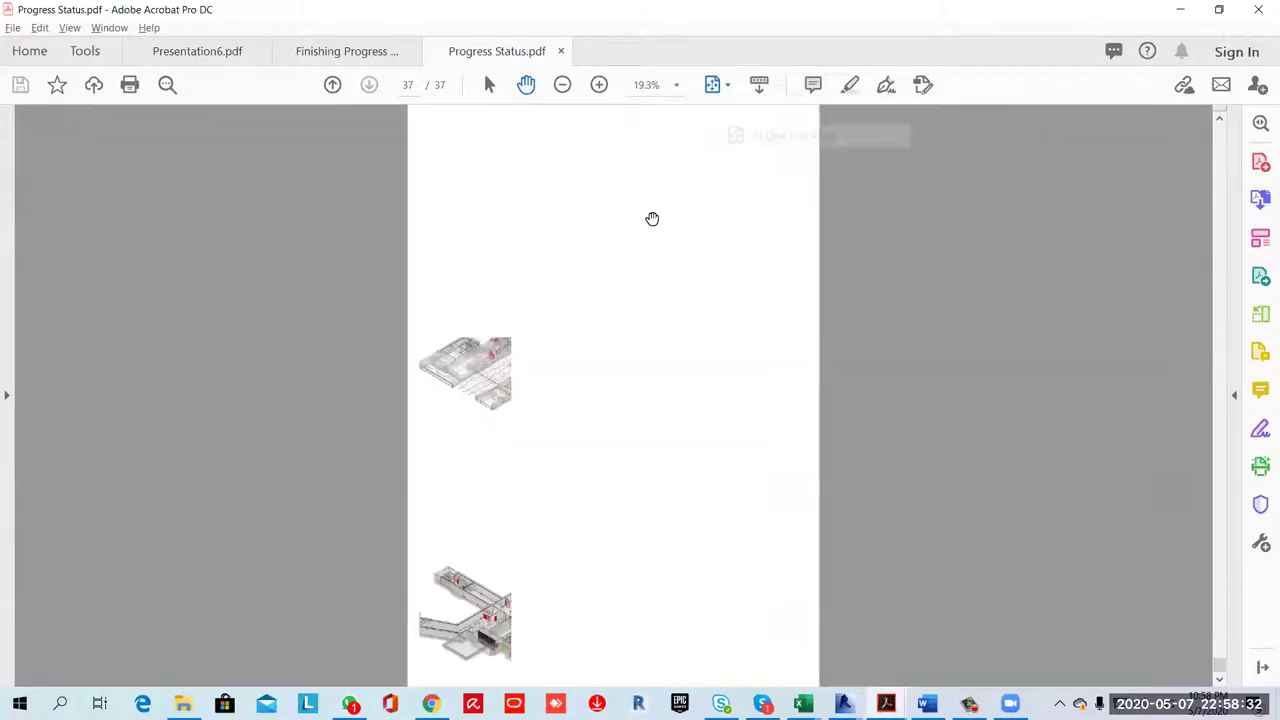
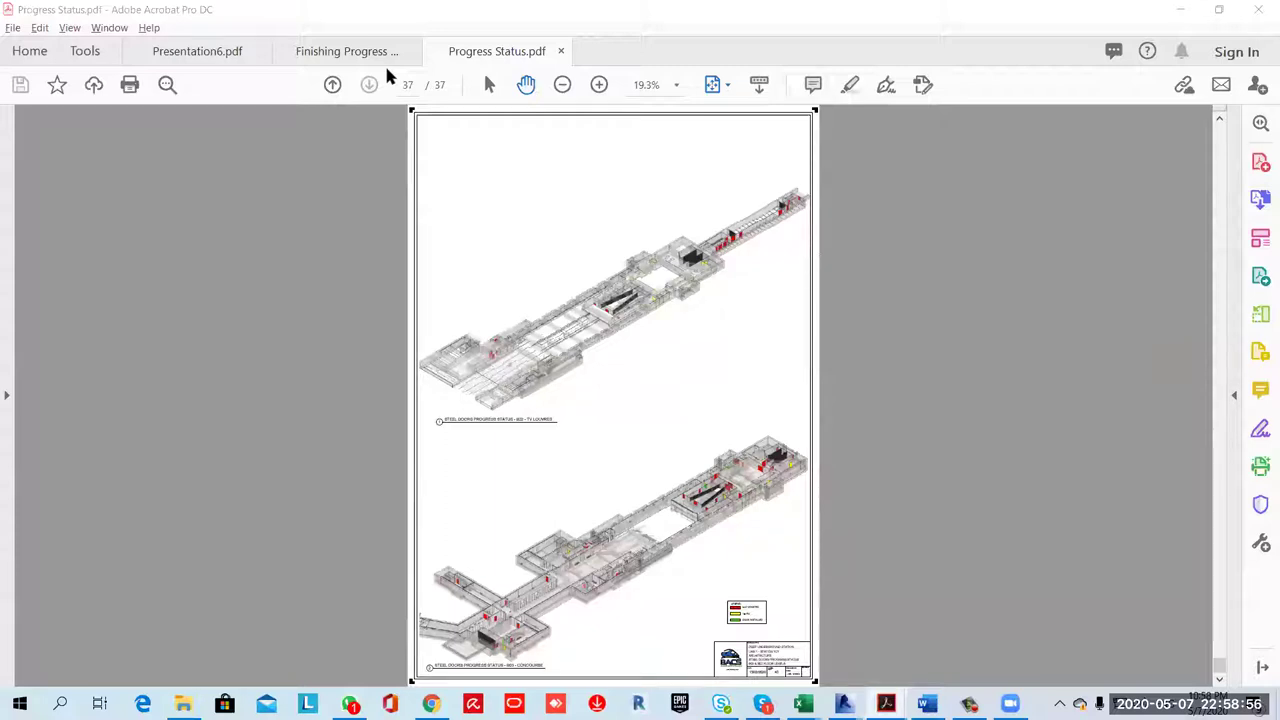
Leave Progress Status.pdf in Acrobat for Revit's sheet 002 – Steel Doors Progress Status – Part 1
{"action": "key", "text": "alt+Tab"}
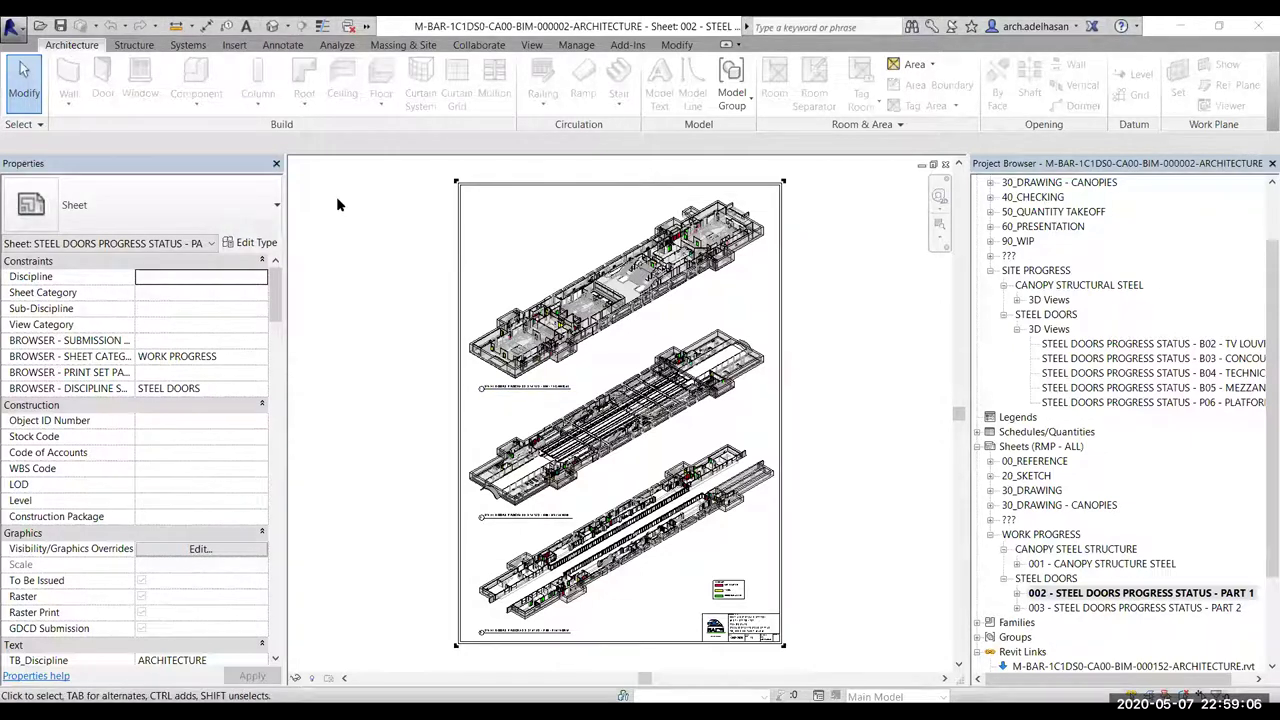
Bring up the other project's sheet 02 – Blockwork Setting Out and zoom over its four green-coded level views
{"action": "key", "text": "alt+Tab"}
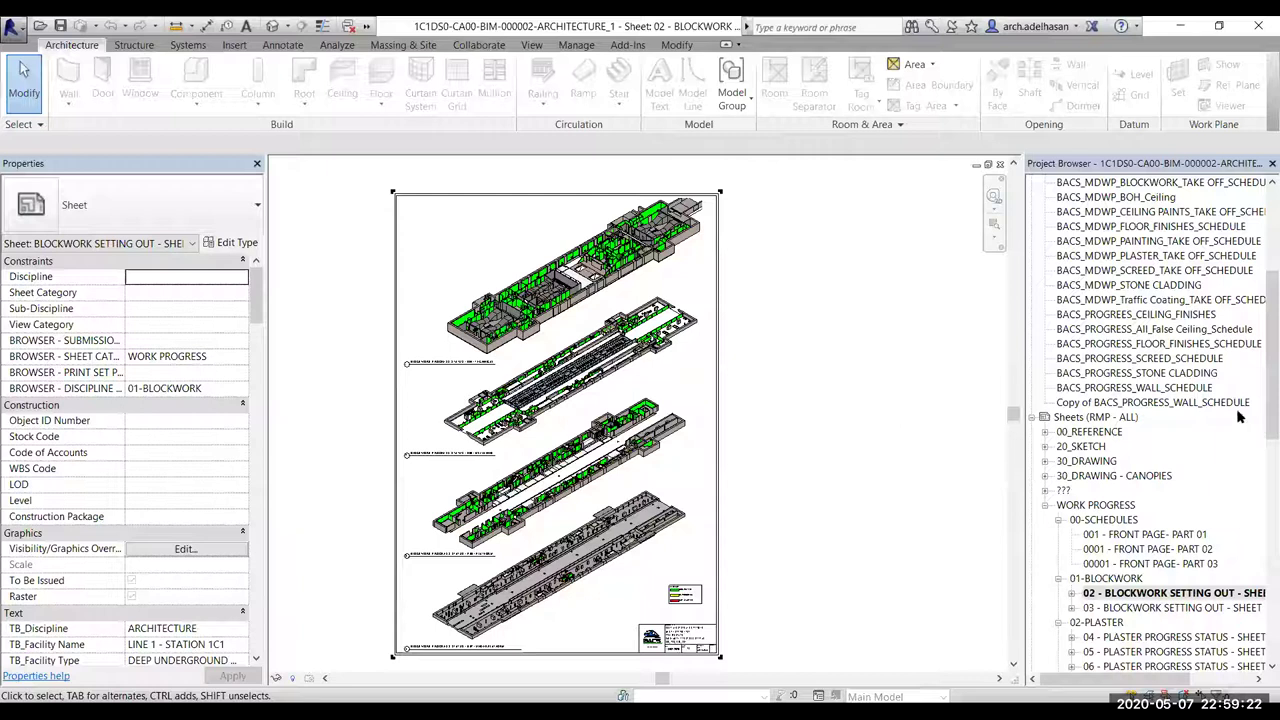
{"action": "scroll", "coordinate": [787, 385], "scroll_direction": "up", "scroll_amount": 2}
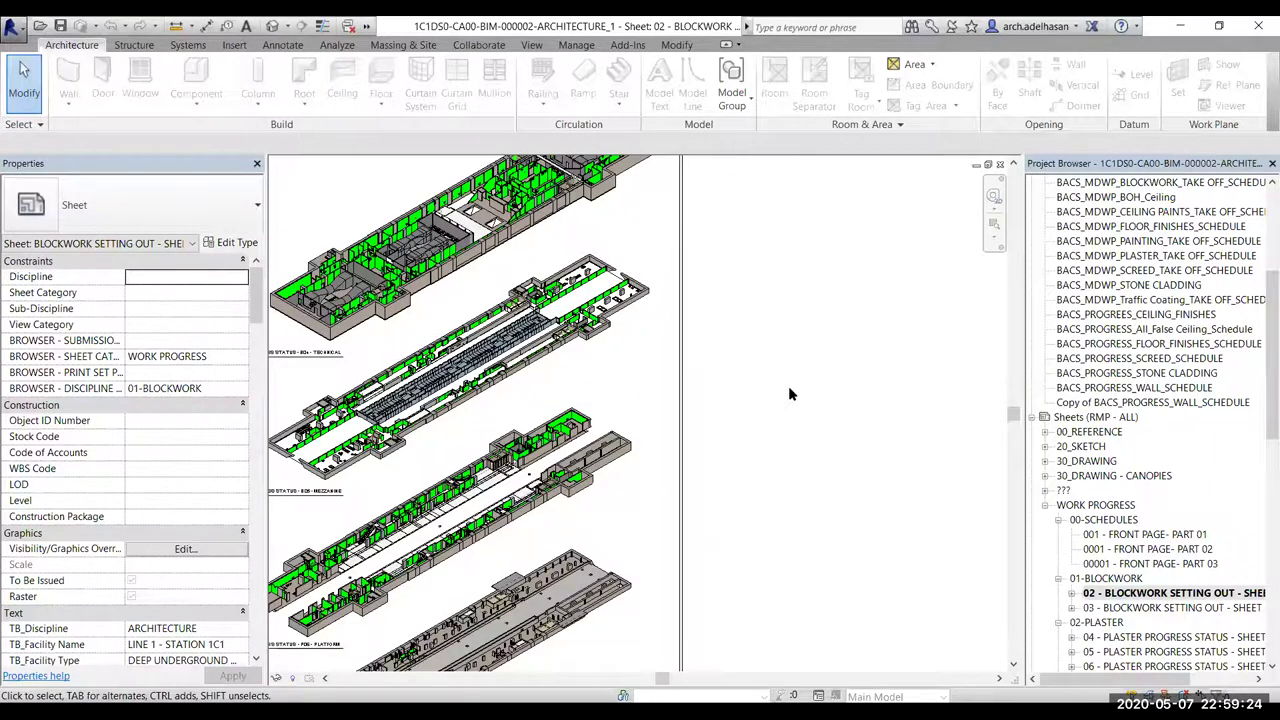
{"action": "scroll", "coordinate": [780, 400], "scroll_direction": "down", "scroll_amount": 1}
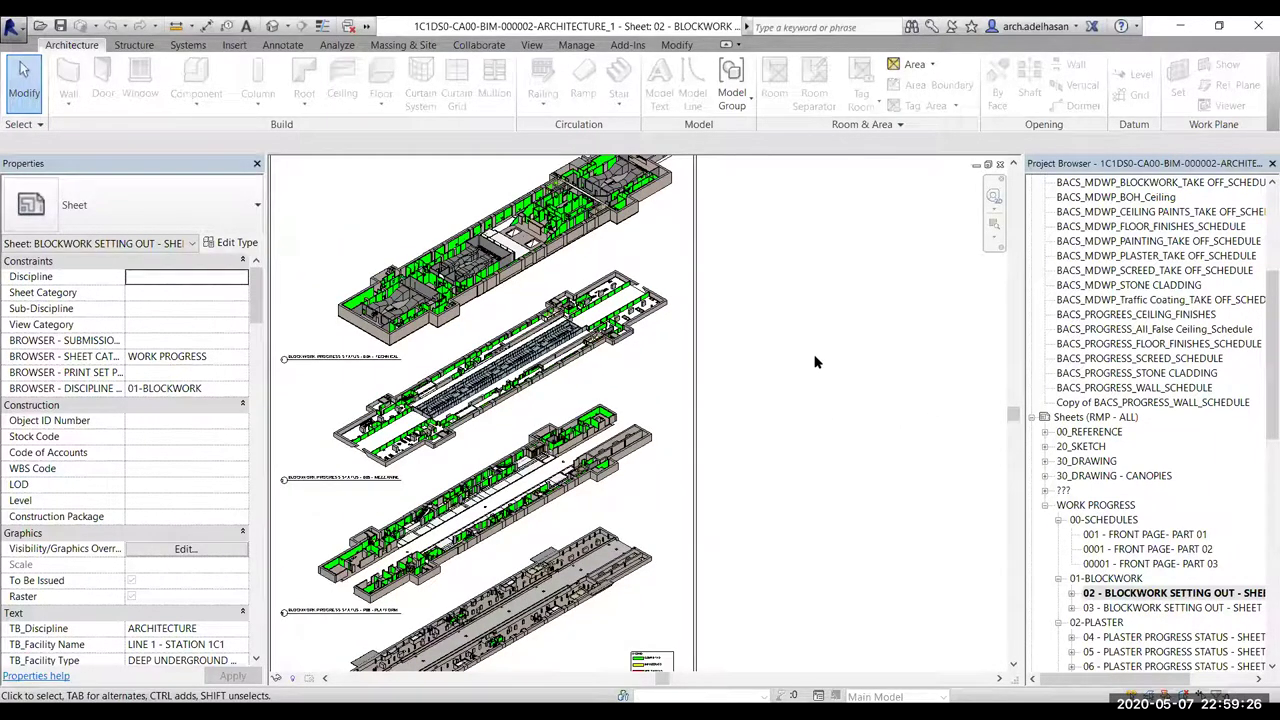
{"action": "scroll", "coordinate": [815, 362], "scroll_direction": "down", "scroll_amount": 1}
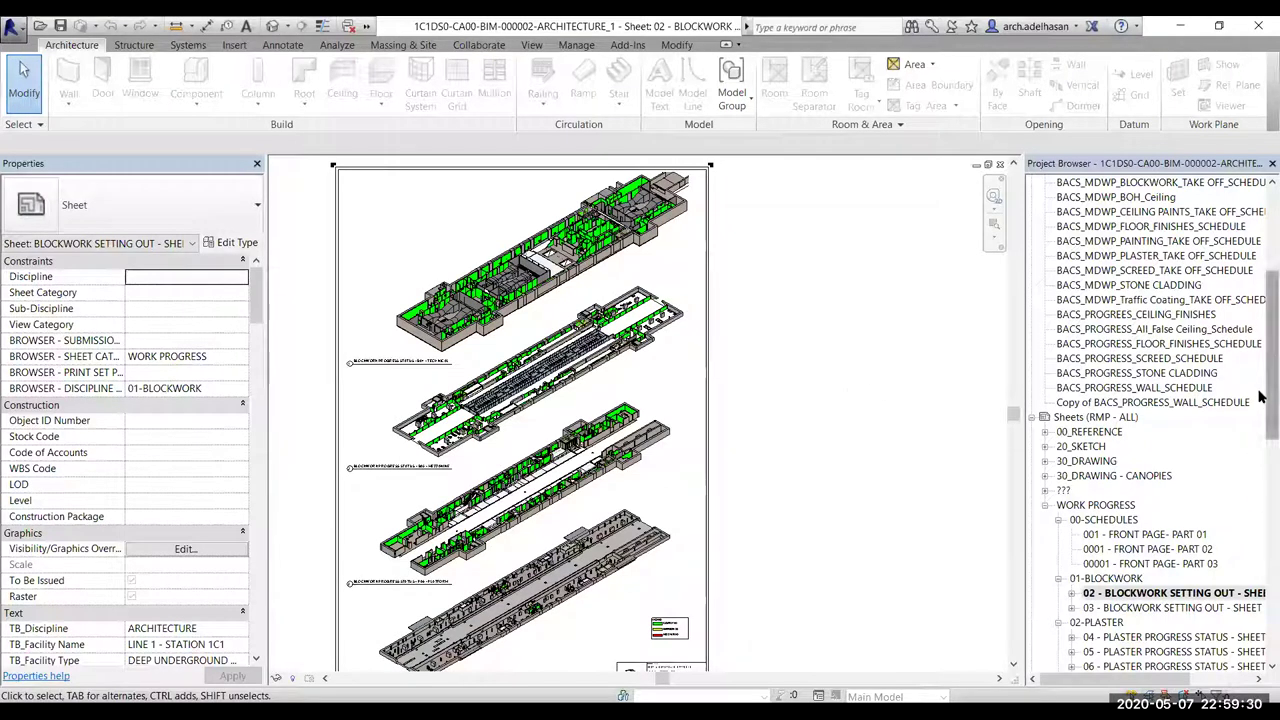
{"action": "scroll", "coordinate": [1175, 420], "scroll_direction": "up", "scroll_amount": 5}
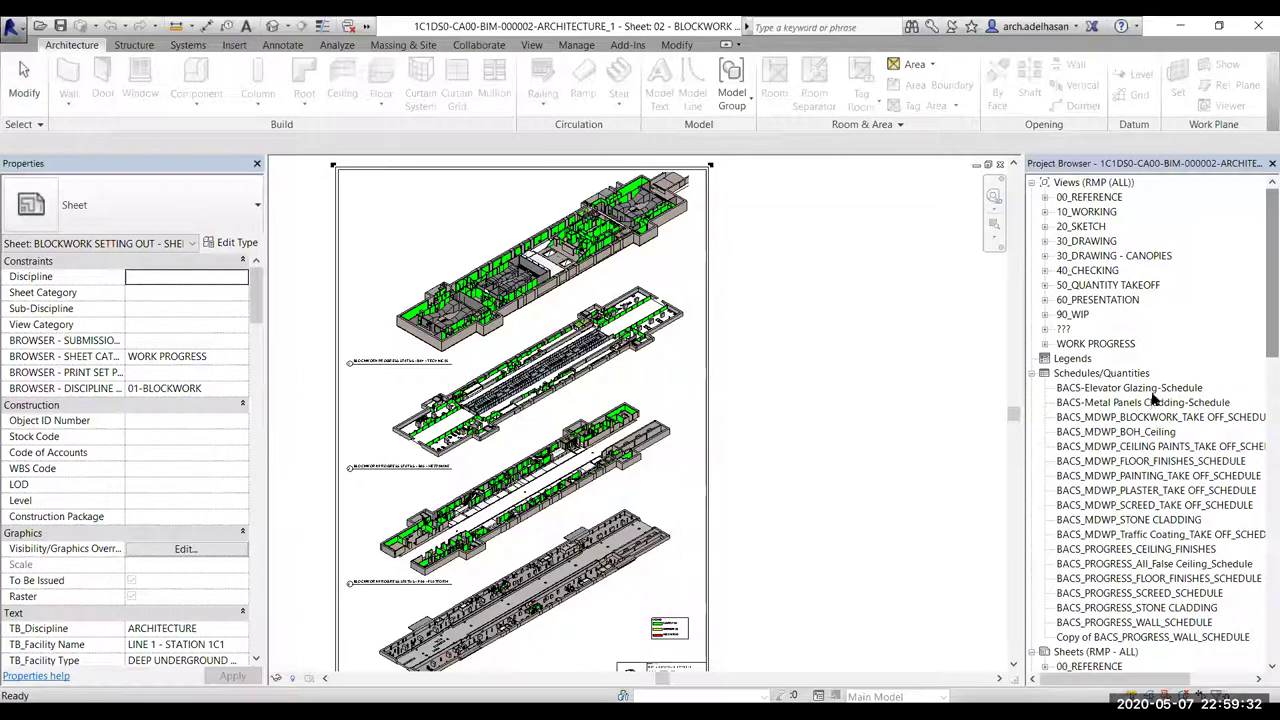
Open the BLOCKWORK PROGRESS STATUS - B02 3D view from WORK PROGRESS and zoom in on the walls
{"action": "left_click", "coordinate": [1045, 344]}
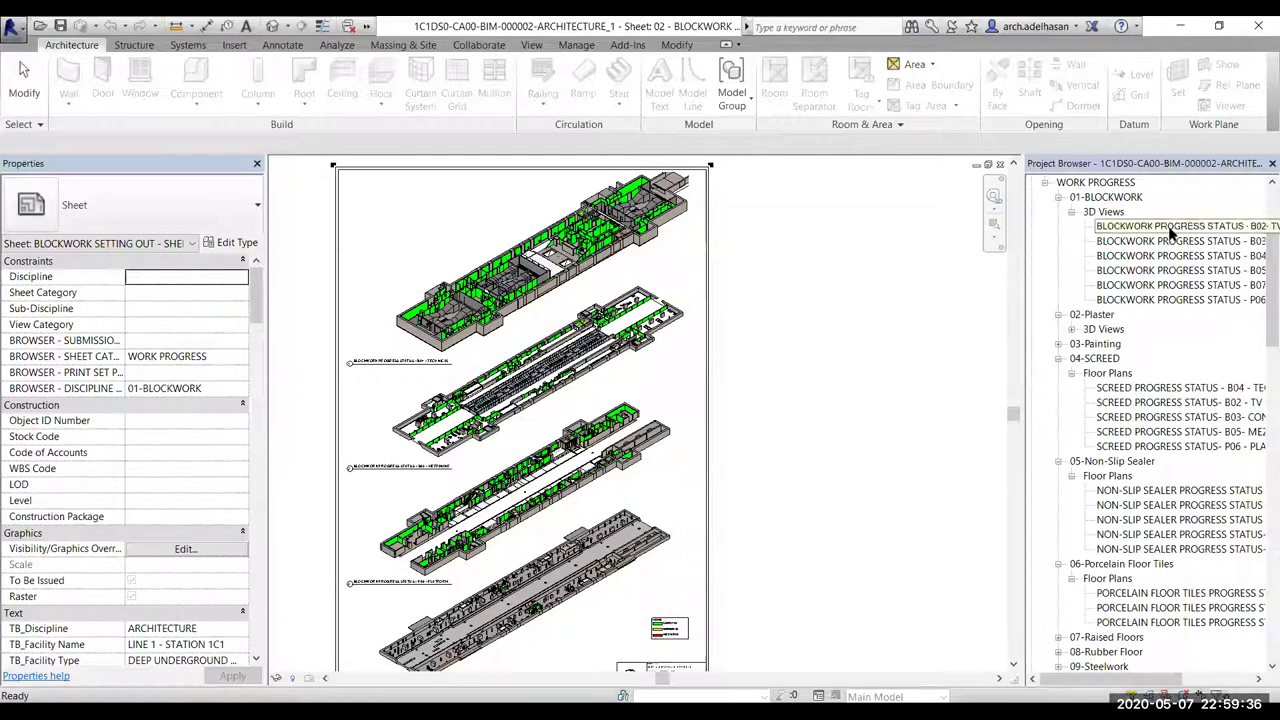
{"action": "left_click", "coordinate": [1136, 230]}
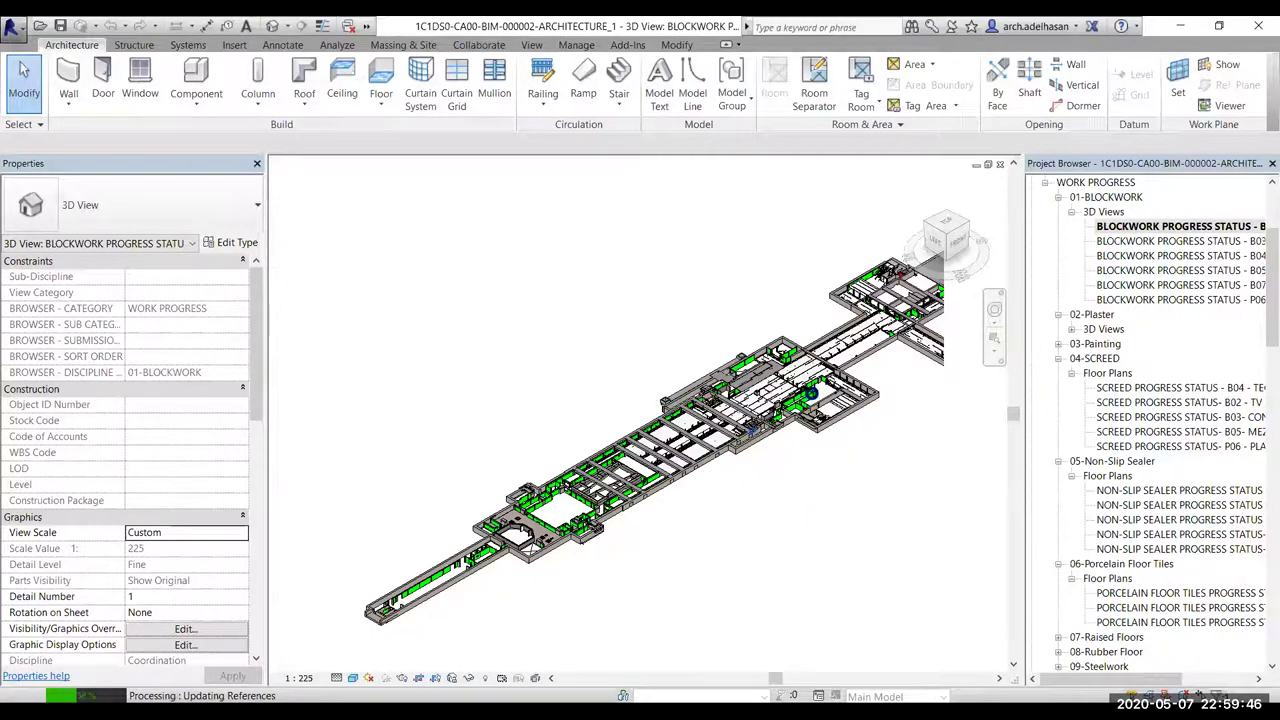
{"action": "scroll", "coordinate": [774, 412], "scroll_direction": "up", "scroll_amount": 4}
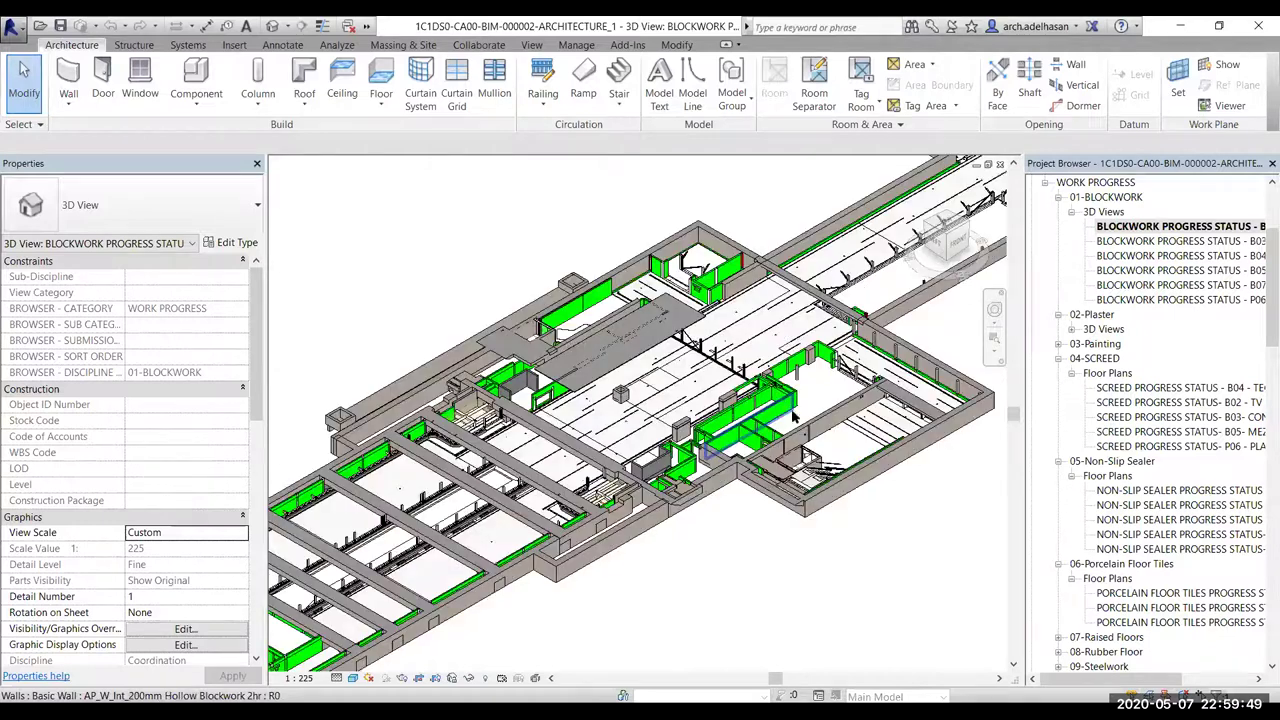
{"action": "scroll", "coordinate": [712, 422], "scroll_direction": "up", "scroll_amount": 2}
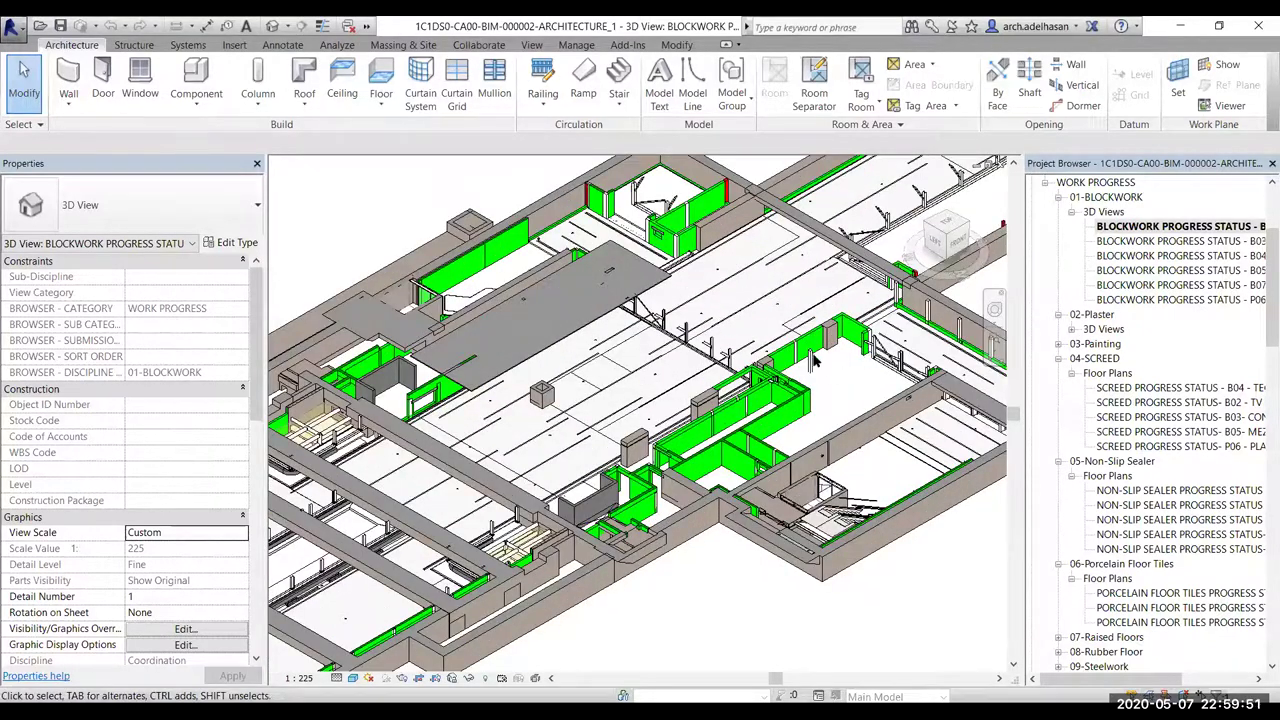
{"action": "scroll", "coordinate": [647, 405], "scroll_direction": "down", "scroll_amount": 4}
{"action": "scroll", "coordinate": [560, 370], "scroll_direction": "up", "scroll_amount": 3}
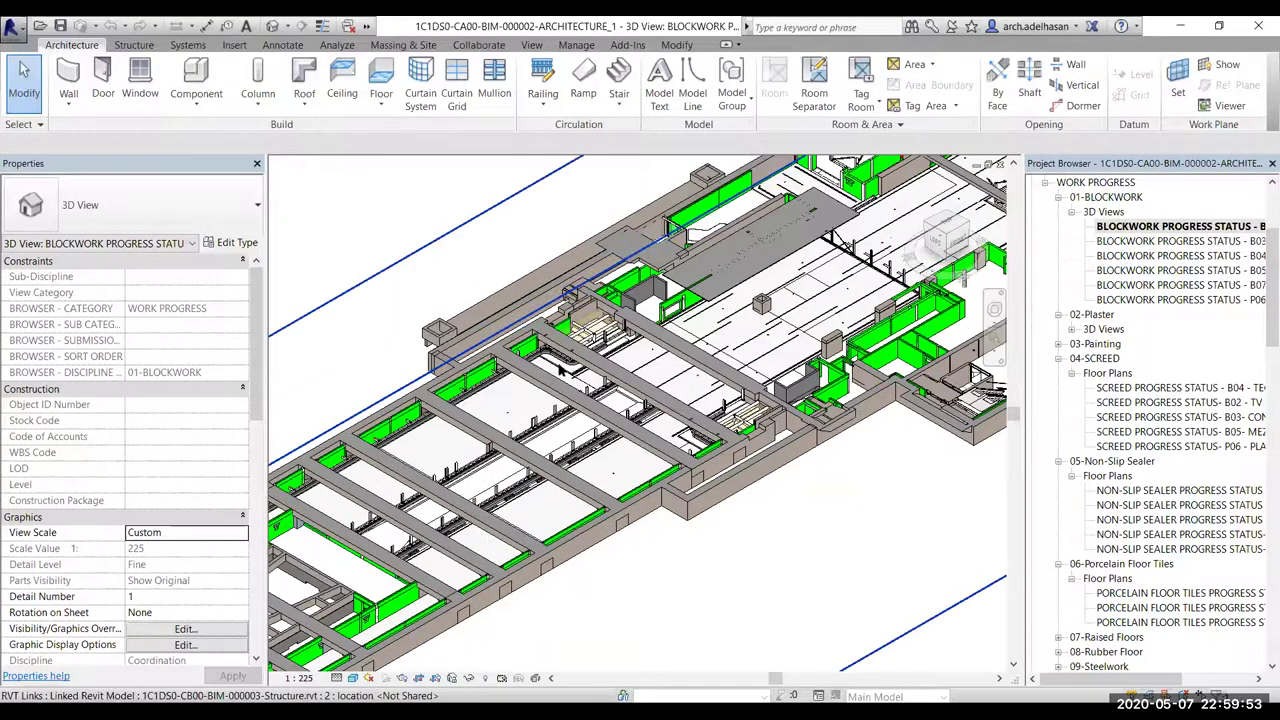
{"action": "scroll", "coordinate": [596, 392], "scroll_direction": "up", "scroll_amount": 2}
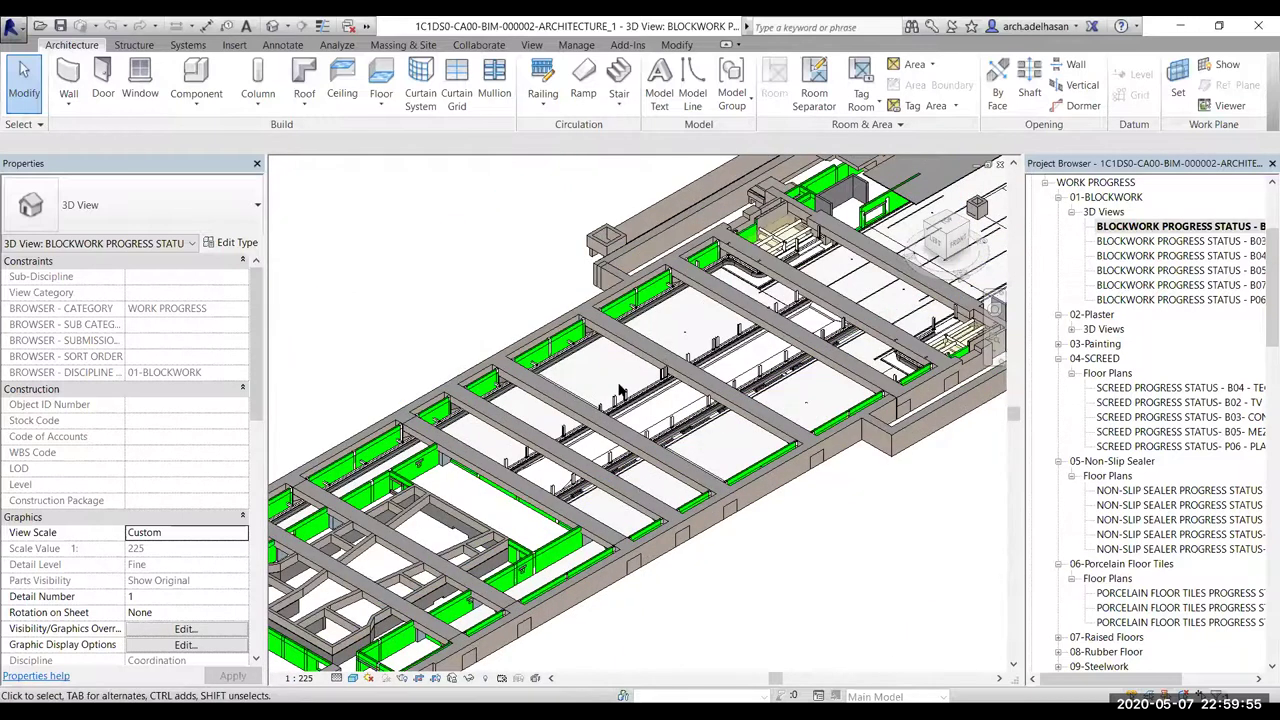
{"action": "scroll", "coordinate": [620, 390], "scroll_direction": "down", "scroll_amount": 4}
{"action": "scroll", "coordinate": [658, 340], "scroll_direction": "up", "scroll_amount": 3}
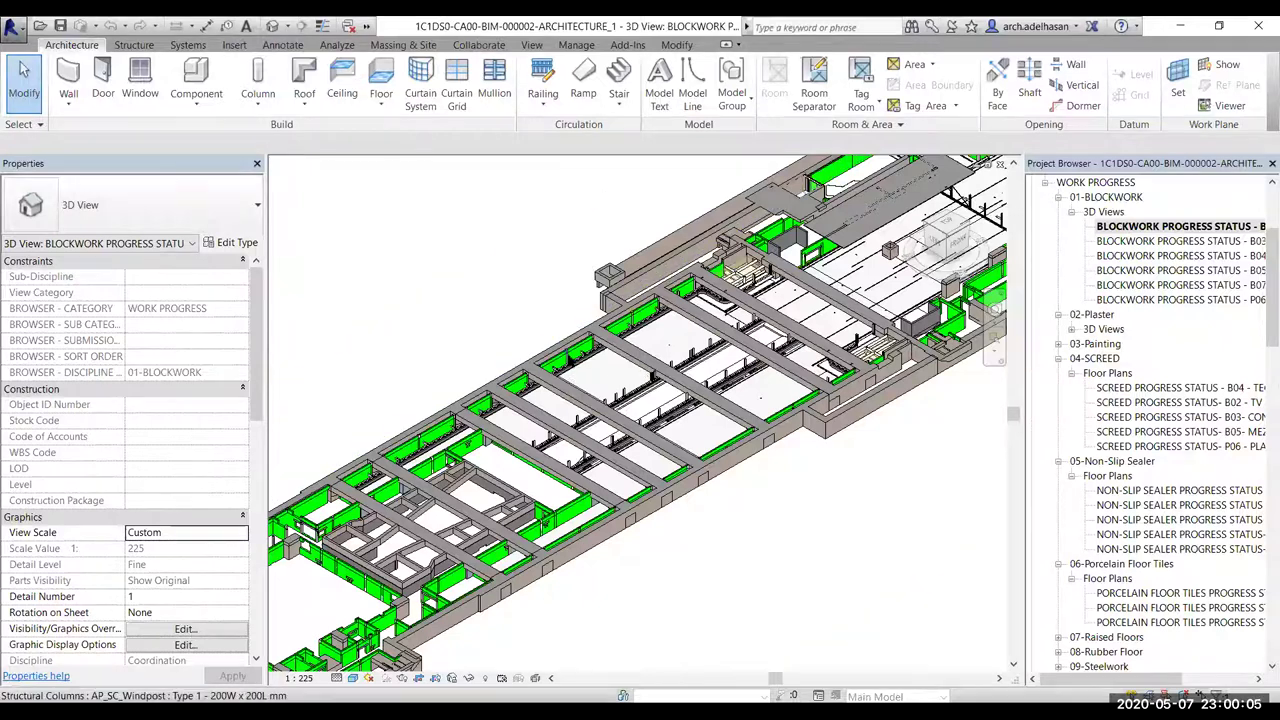
{"action": "scroll", "coordinate": [588, 341], "scroll_direction": "up", "scroll_amount": 1}
Select a green wall and check it reads Completed, Completion Percentage 1.000000, length 3532.0
{"action": "scroll", "coordinate": [585, 342], "scroll_direction": "up", "scroll_amount": 2}
{"action": "left_click", "coordinate": [590, 340]}
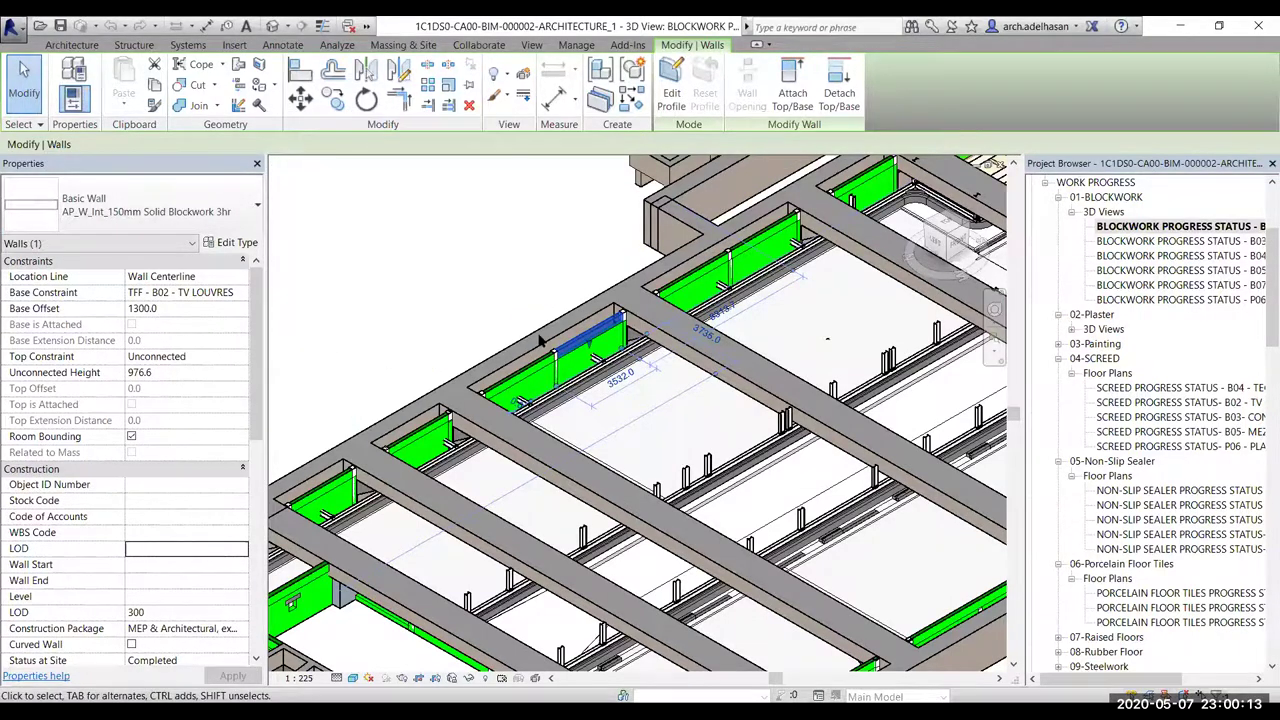
{"action": "scroll", "coordinate": [540, 345], "scroll_direction": "down", "scroll_amount": 5}
{"action": "scroll", "coordinate": [520, 337], "scroll_direction": "down", "scroll_amount": 1}
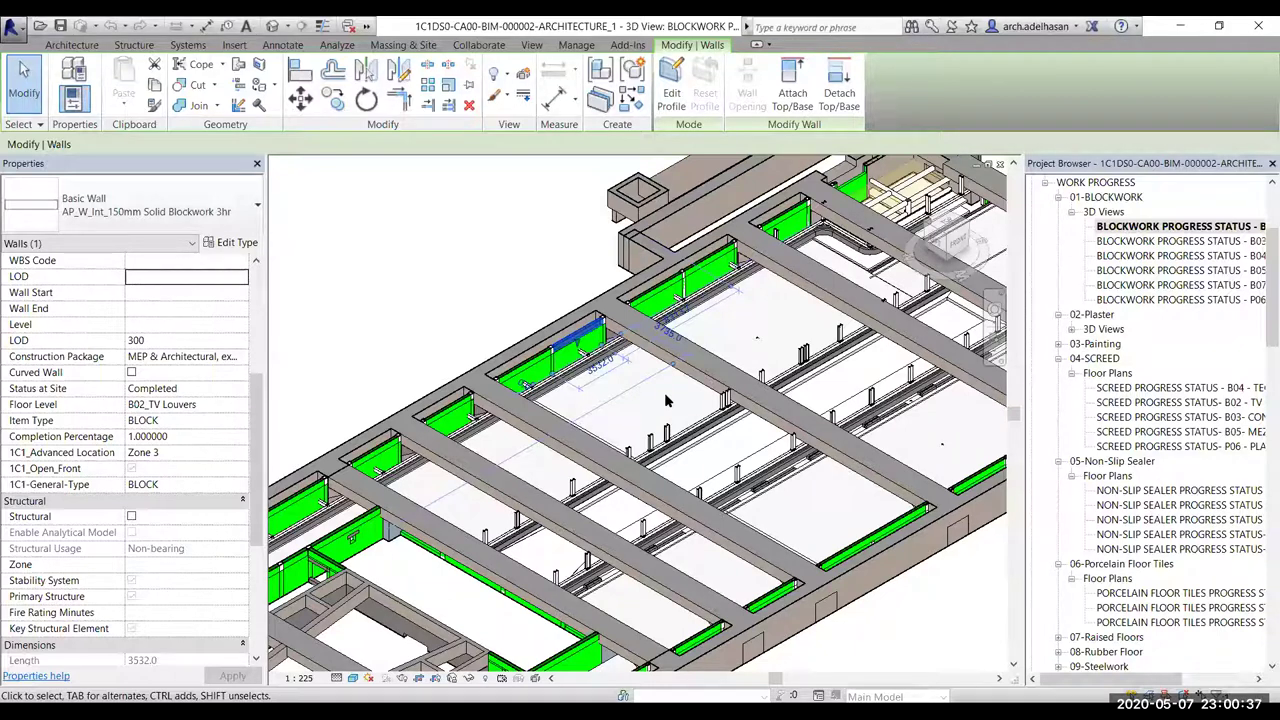
{"action": "scroll", "coordinate": [200, 510], "scroll_direction": "down", "scroll_amount": 3}
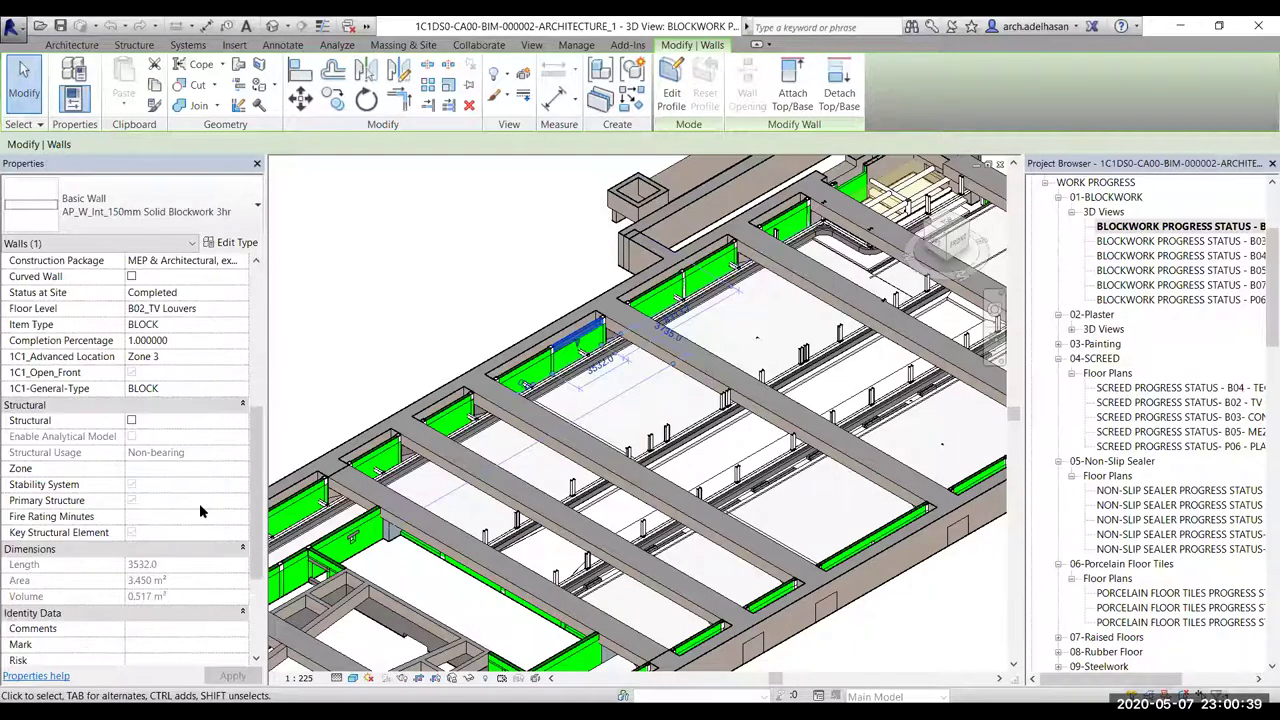
{"action": "scroll", "coordinate": [208, 516], "scroll_direction": "down", "scroll_amount": 4}
{"action": "scroll", "coordinate": [208, 516], "scroll_direction": "up", "scroll_amount": 6}
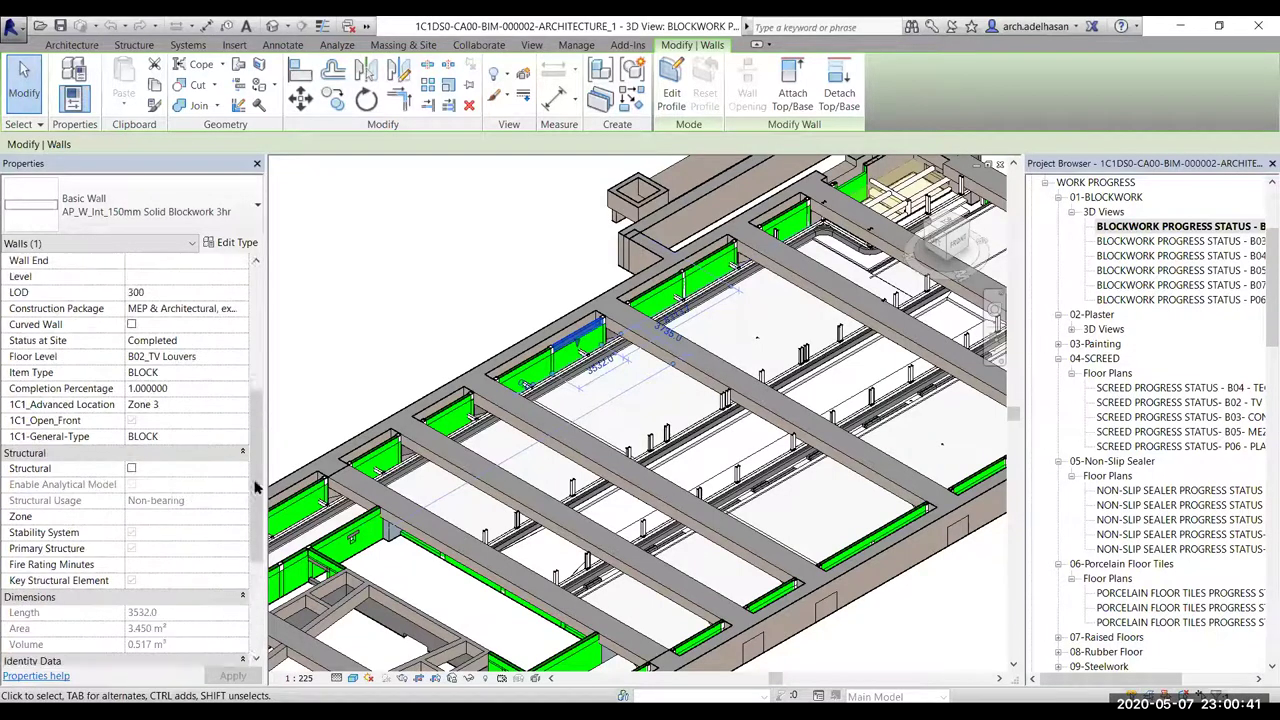
{"action": "scroll", "coordinate": [600, 335], "scroll_direction": "up", "scroll_amount": 5}
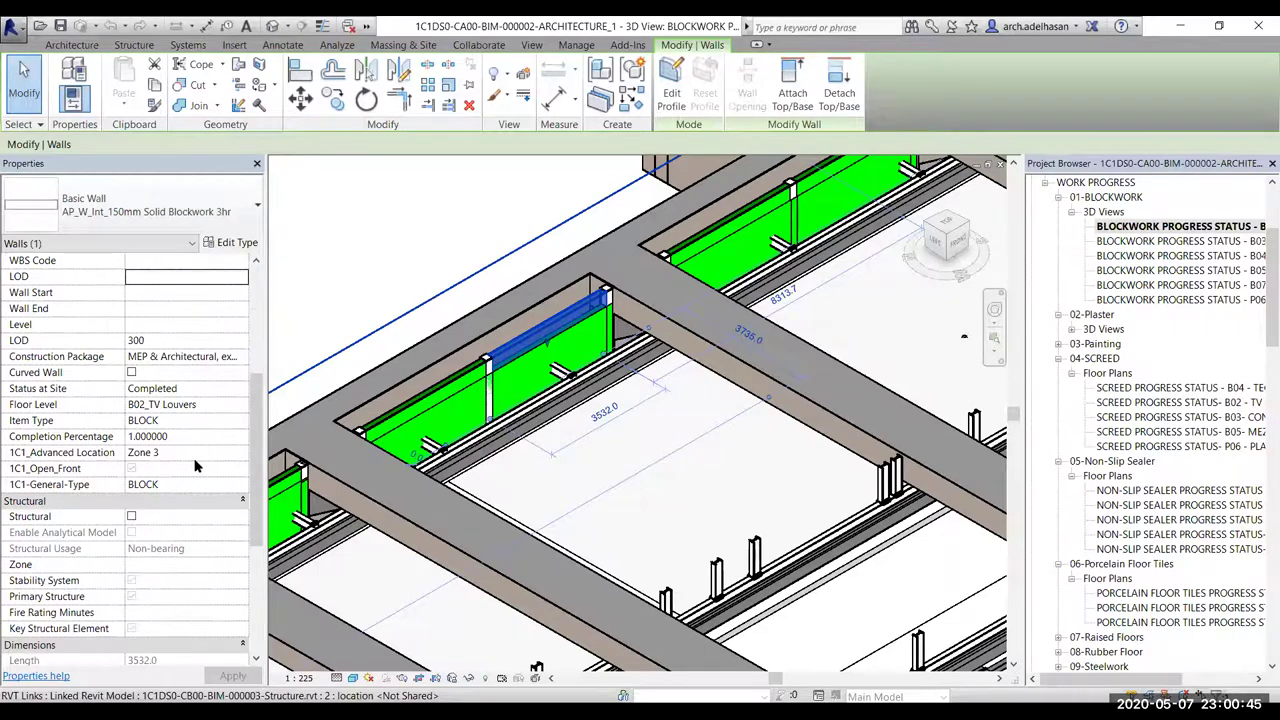
{"action": "scroll", "coordinate": [195, 466], "scroll_direction": "up", "scroll_amount": 1}
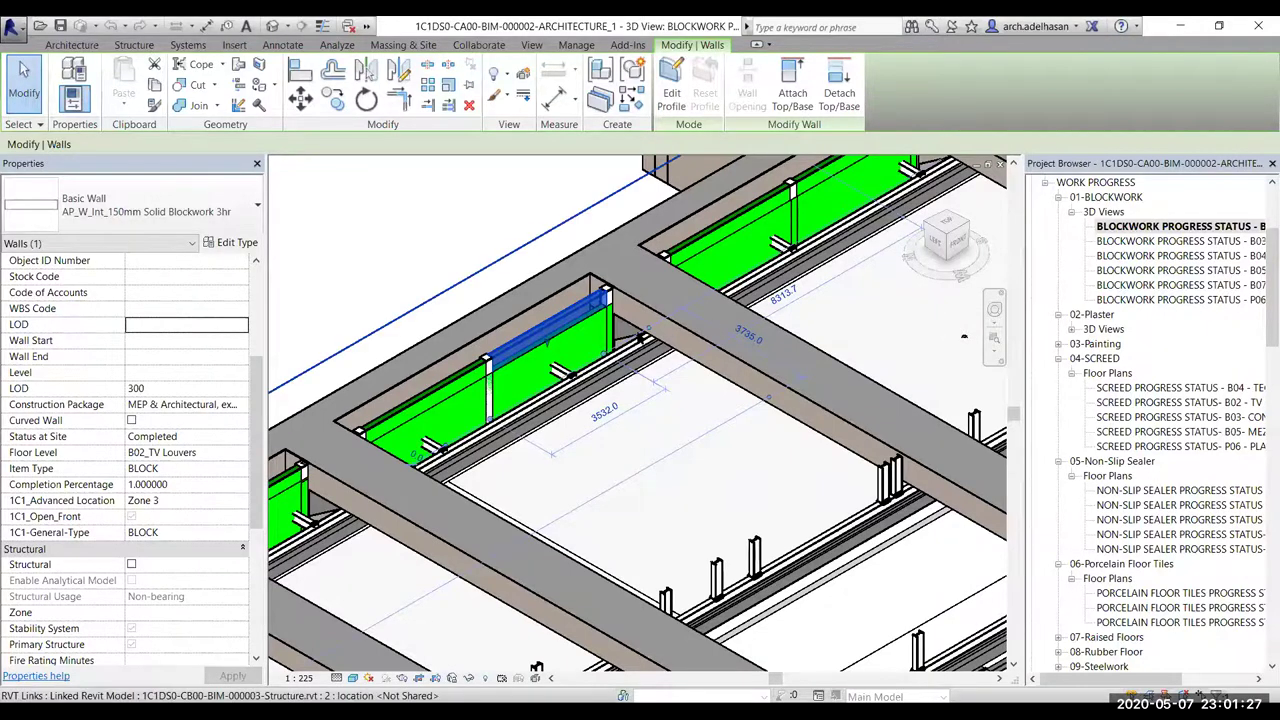
Inspect a second wall's floor level, Completion Percentage 1.000000 and Zone 3 values
{"action": "scroll", "coordinate": [963, 336], "scroll_direction": "down", "scroll_amount": 2}
{"action": "middle_click_drag", "start_coordinate": [891, 319], "coordinate": [950, 300]}
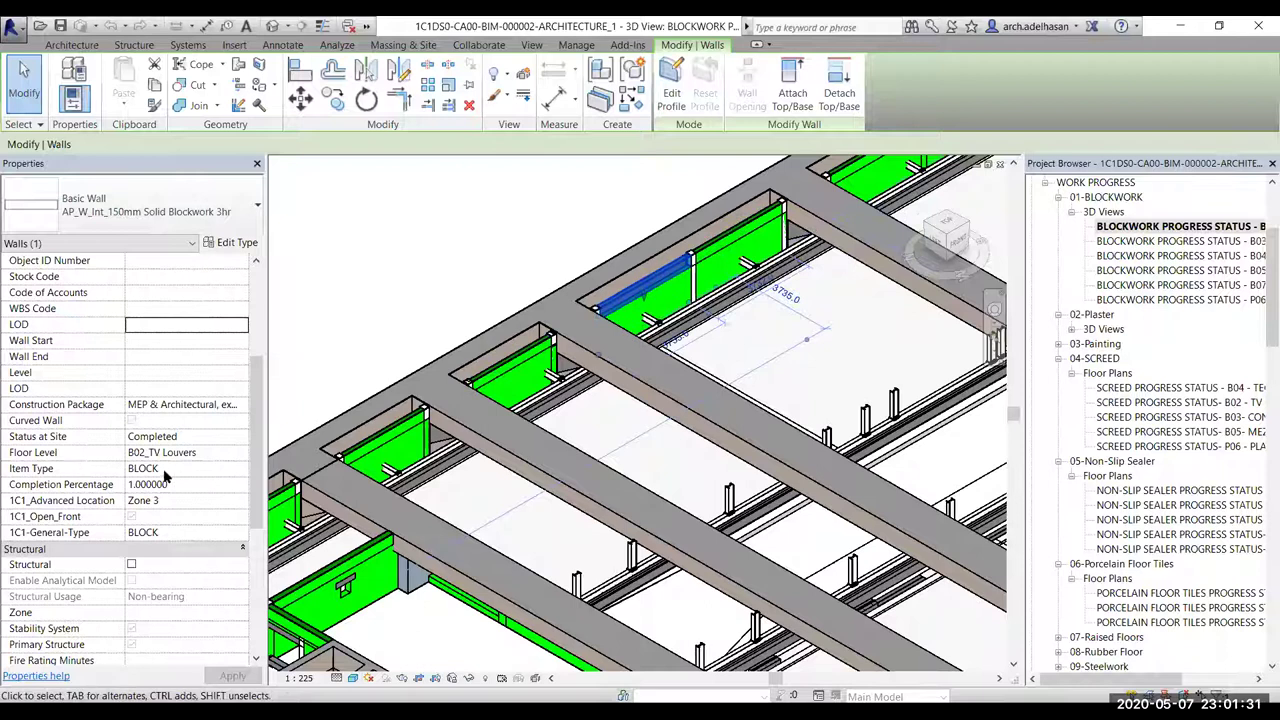
{"action": "scroll", "coordinate": [183, 471], "scroll_direction": "down", "scroll_amount": 3}
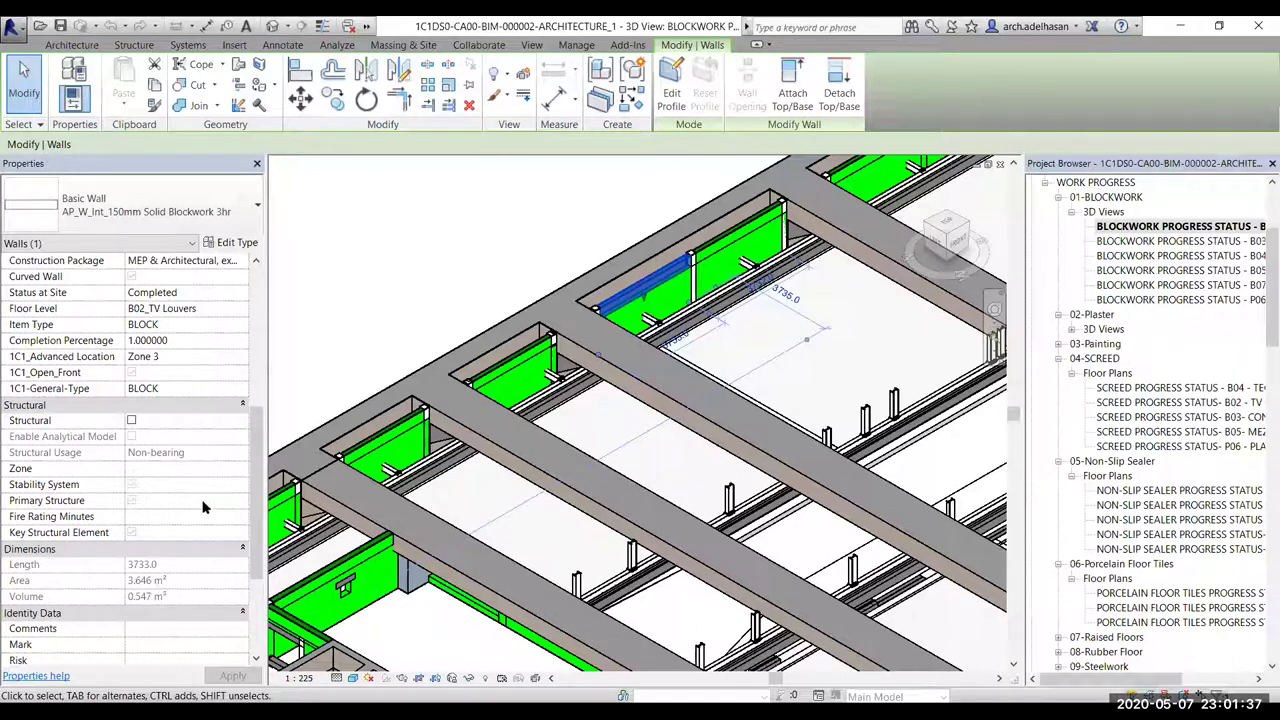
{"action": "scroll", "coordinate": [190, 400], "scroll_direction": "up", "scroll_amount": 1}
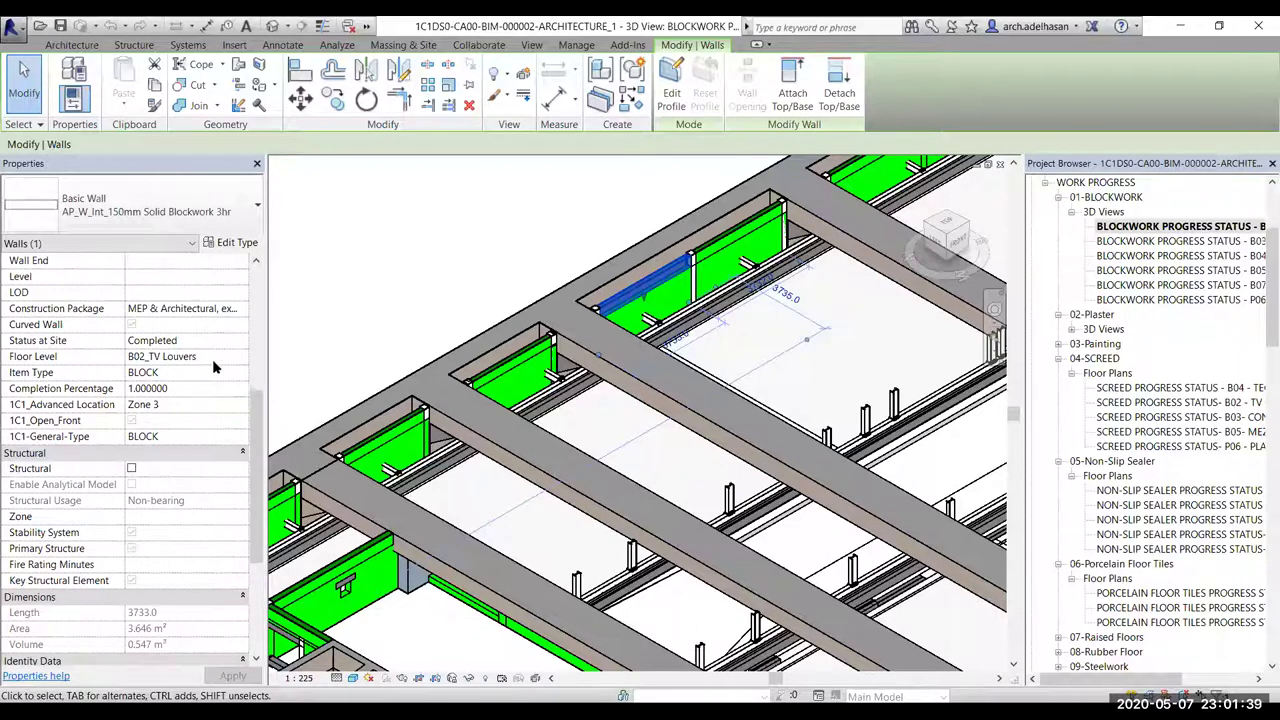
{"action": "left_click", "coordinate": [215, 357]}
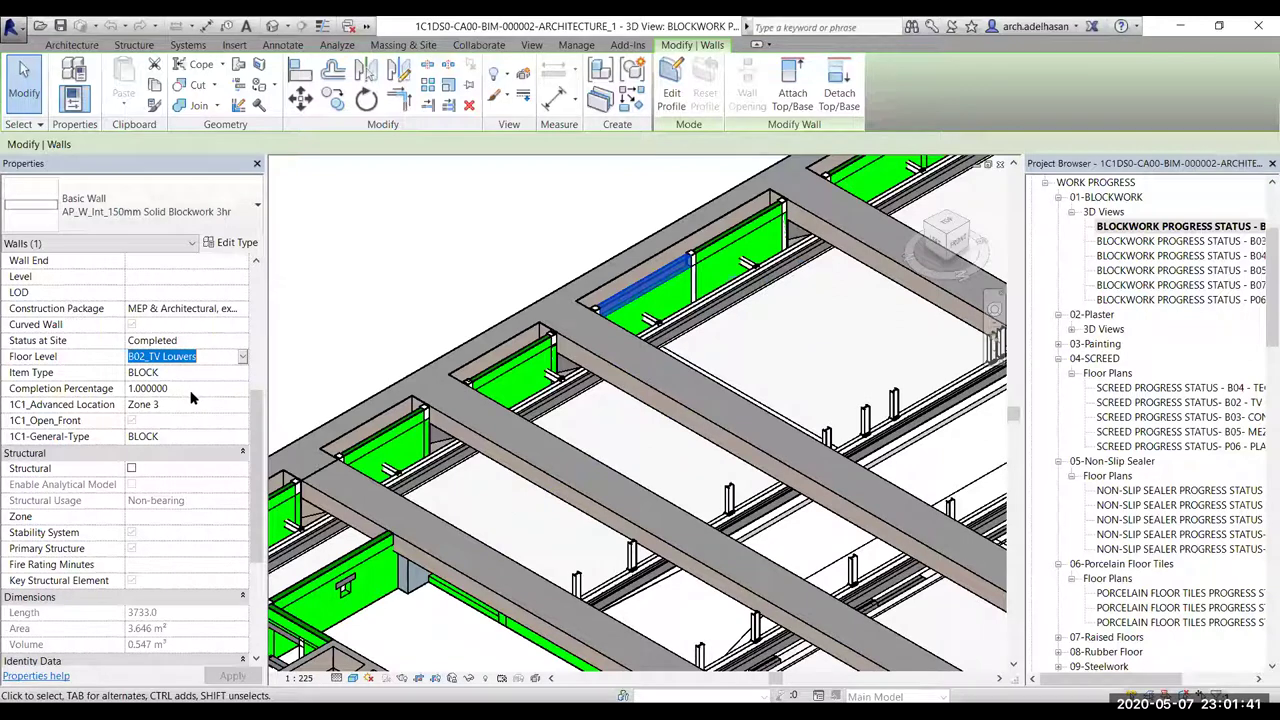
{"action": "left_click", "coordinate": [192, 390]}
{"action": "left_click", "coordinate": [182, 406]}
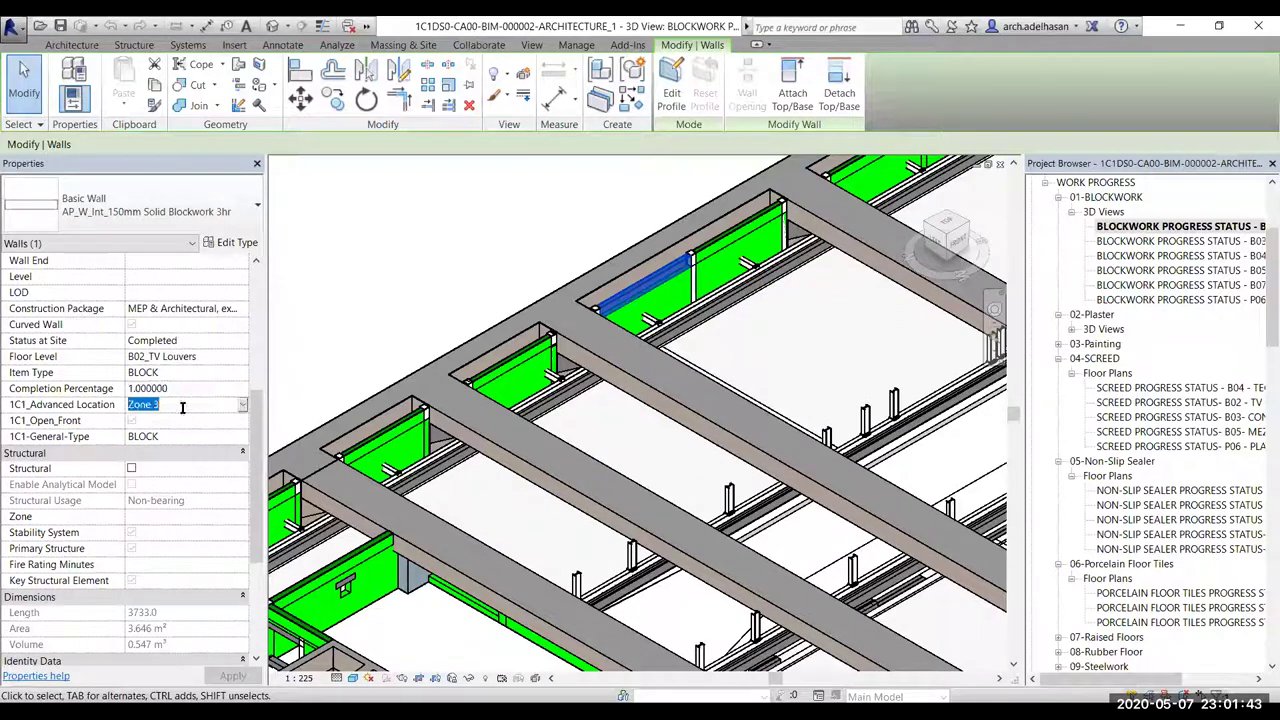
{"action": "left_click", "coordinate": [212, 356]}
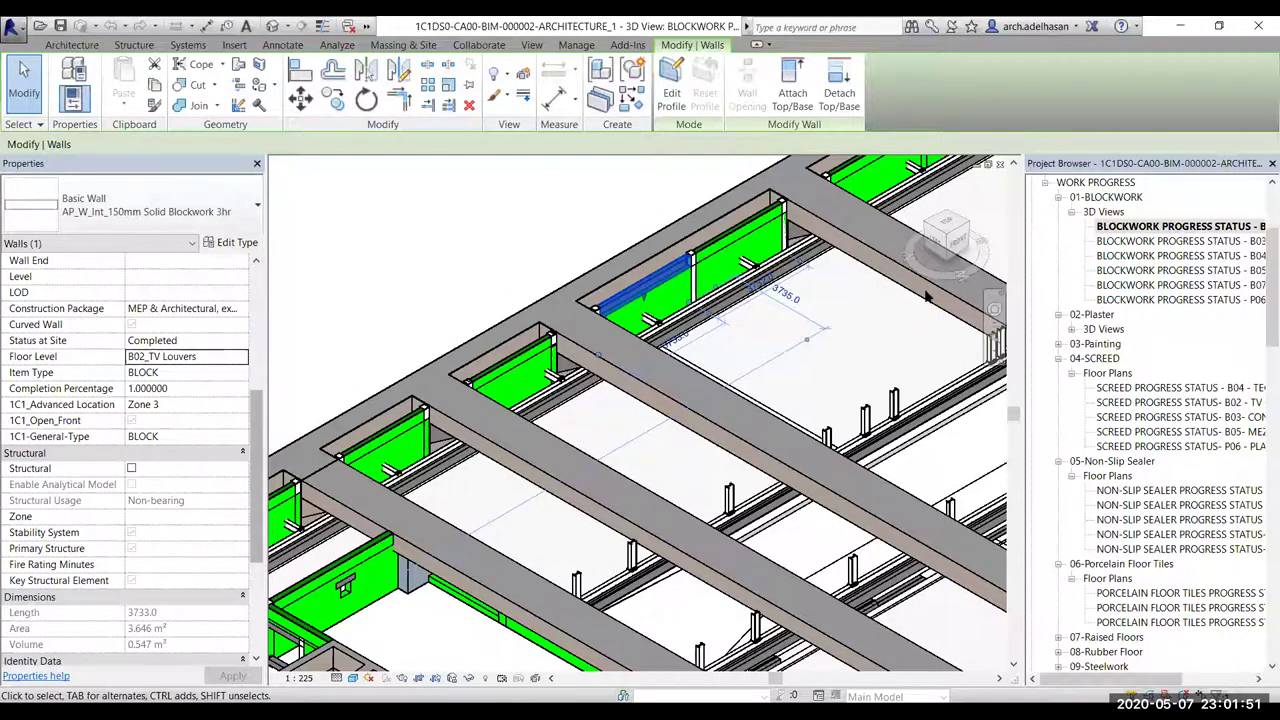
Scroll its properties to confirm Status at Site Completed and length 3733.0
{"action": "scroll", "coordinate": [823, 335], "scroll_direction": "down", "scroll_amount": 2}
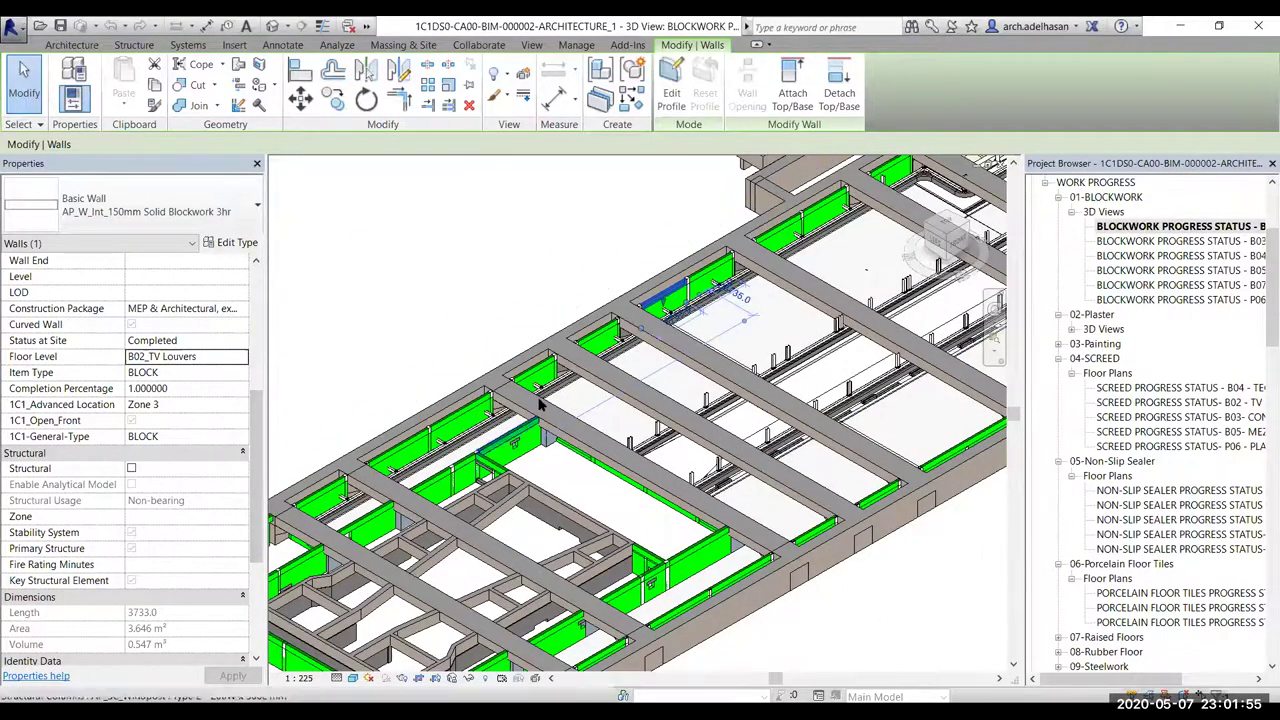
{"action": "scroll", "coordinate": [823, 335], "scroll_direction": "down", "scroll_amount": 1}
{"action": "scroll", "coordinate": [578, 428], "scroll_direction": "down", "scroll_amount": 2}
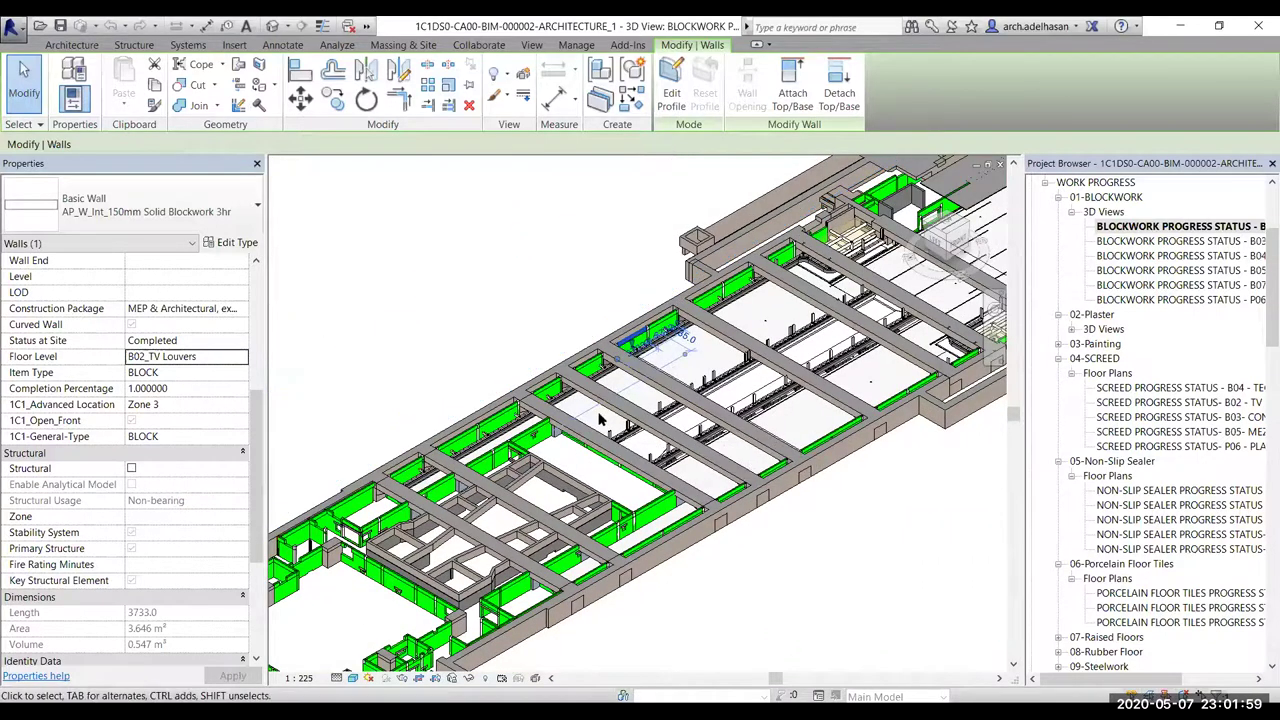
{"action": "scroll", "coordinate": [416, 428], "scroll_direction": "down", "scroll_amount": 2}
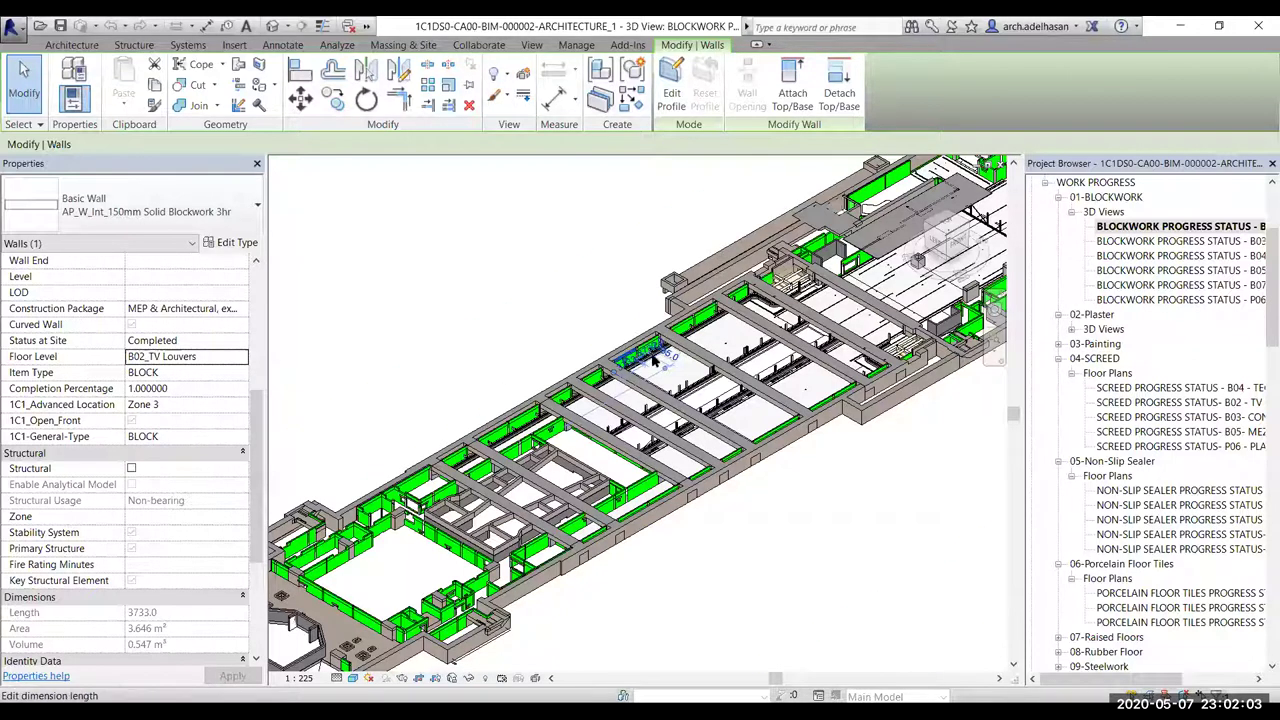
{"action": "scroll", "coordinate": [603, 363], "scroll_direction": "up", "scroll_amount": 1}
{"action": "scroll", "coordinate": [603, 363], "scroll_direction": "up", "scroll_amount": 4}
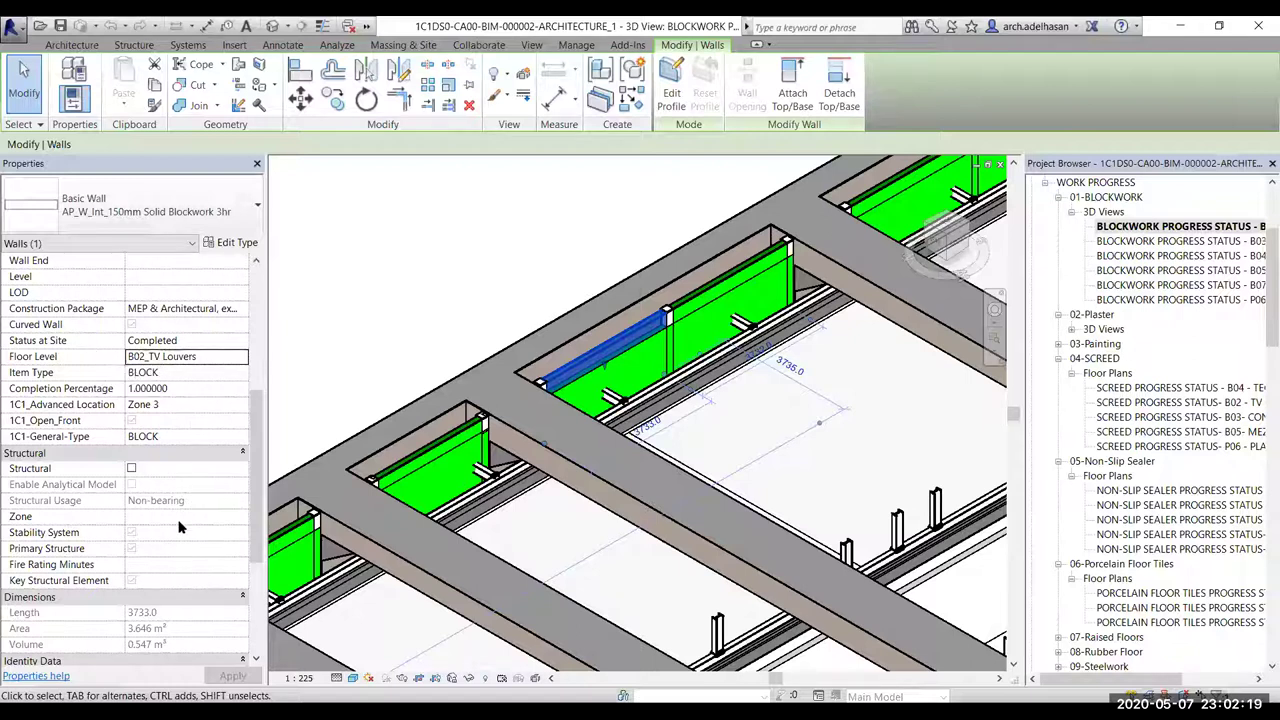
{"action": "scroll", "coordinate": [95, 356], "scroll_direction": "down", "scroll_amount": 5}
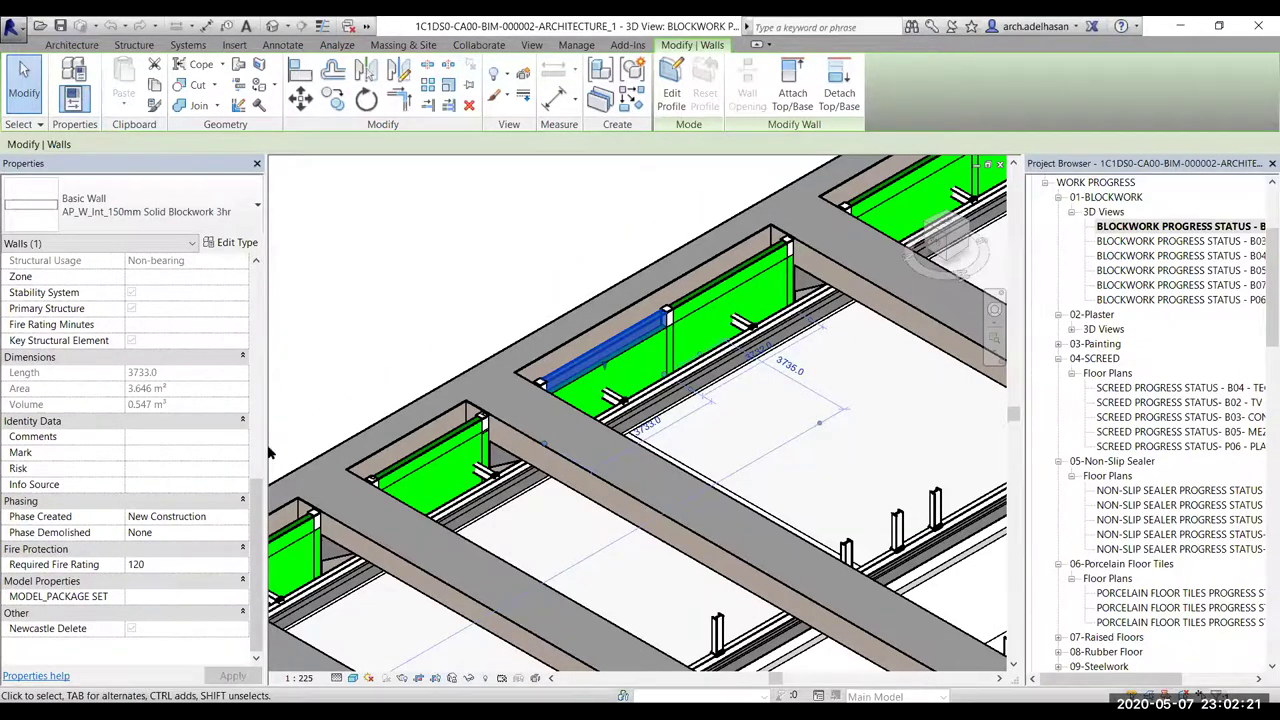
{"action": "key", "text": "Escape"}
{"action": "left_click", "coordinate": [211, 535]}
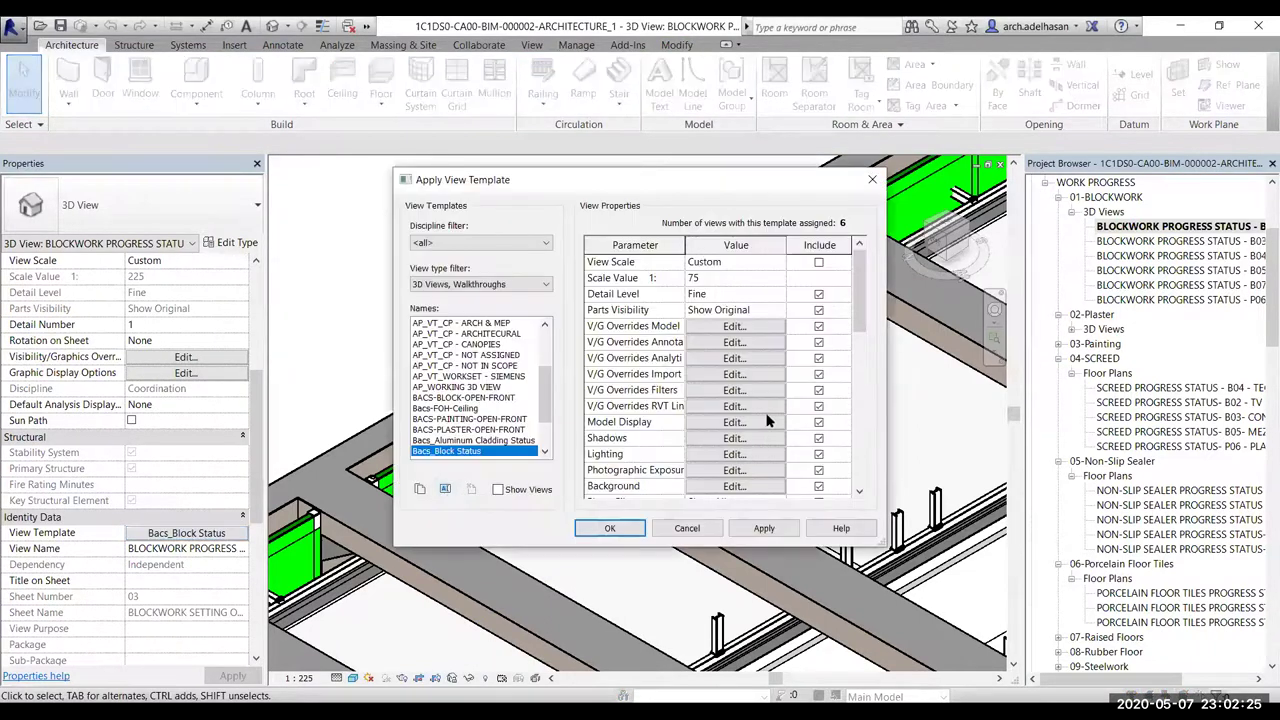
{"action": "left_click", "coordinate": [748, 393]}
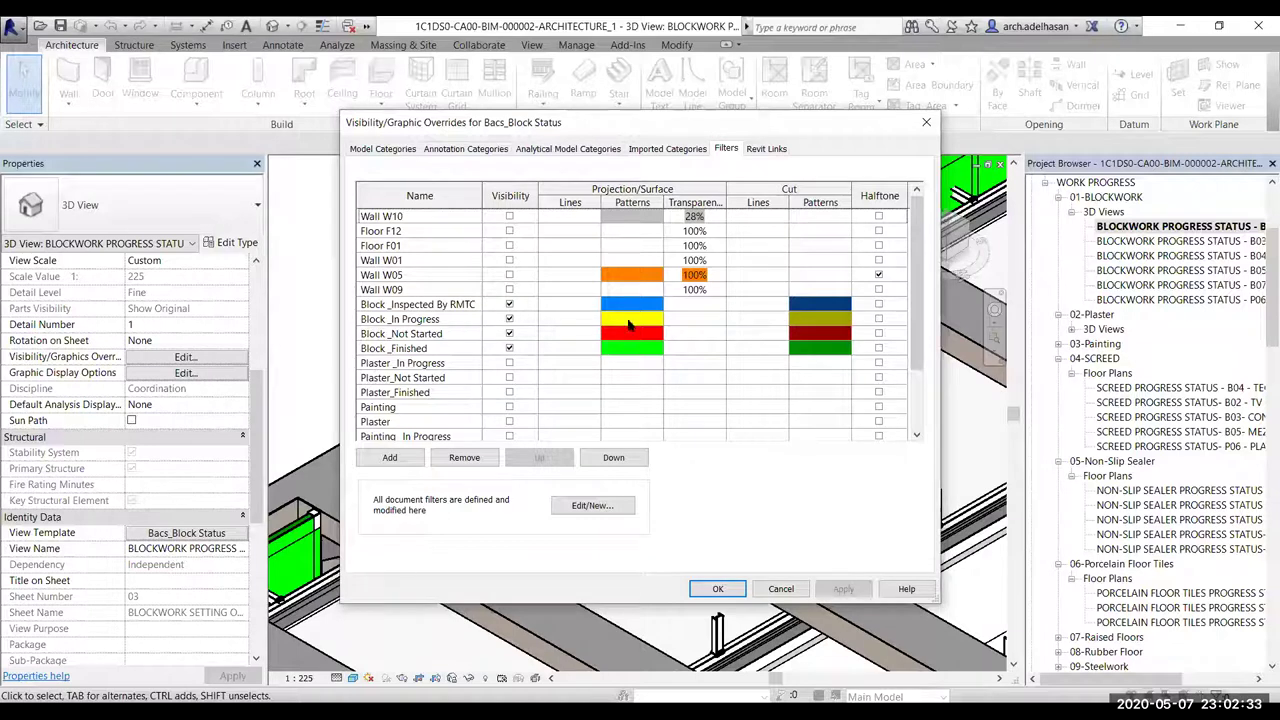
{"action": "left_click", "coordinate": [459, 320]}
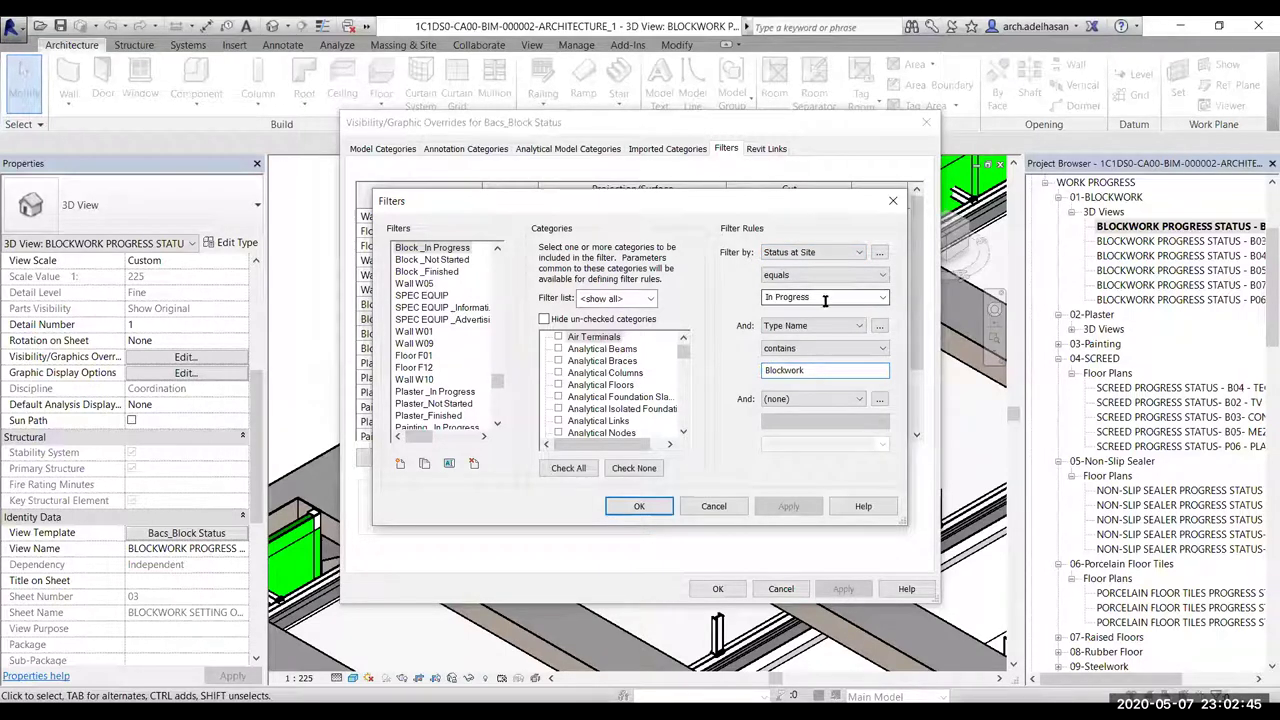
{"action": "left_click", "coordinate": [725, 511]}
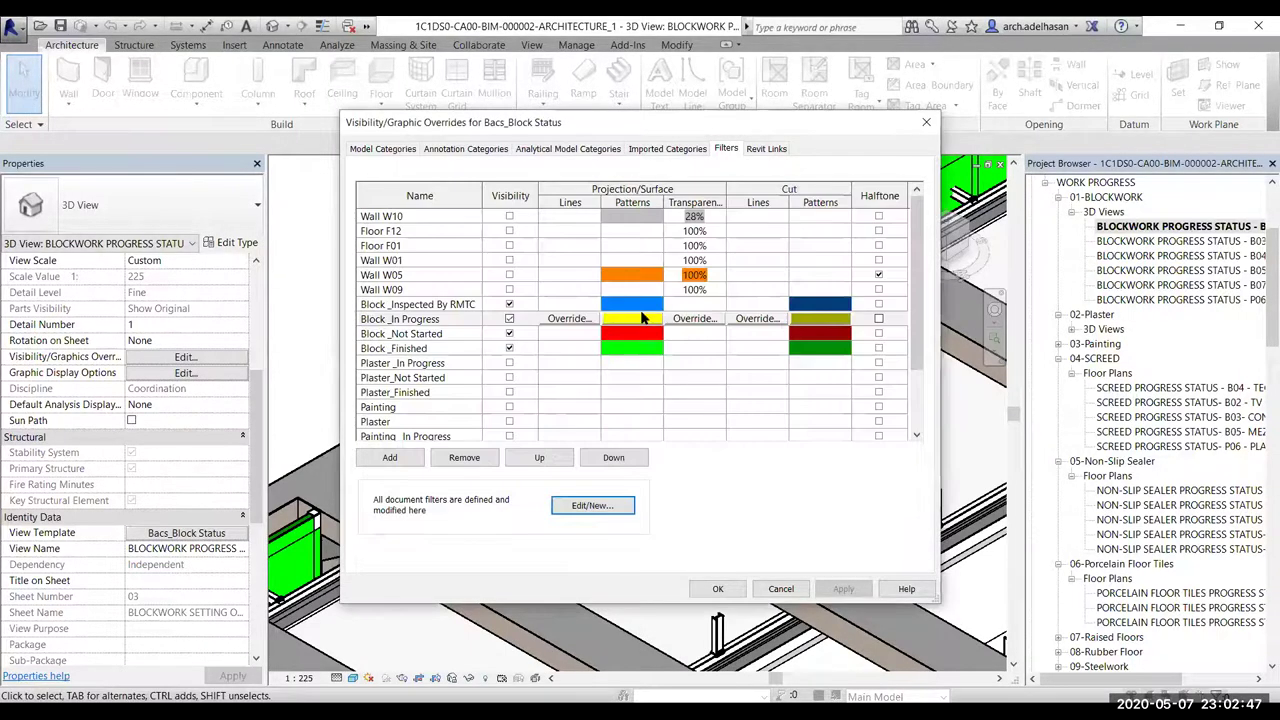
{"action": "left_click", "coordinate": [436, 334]}
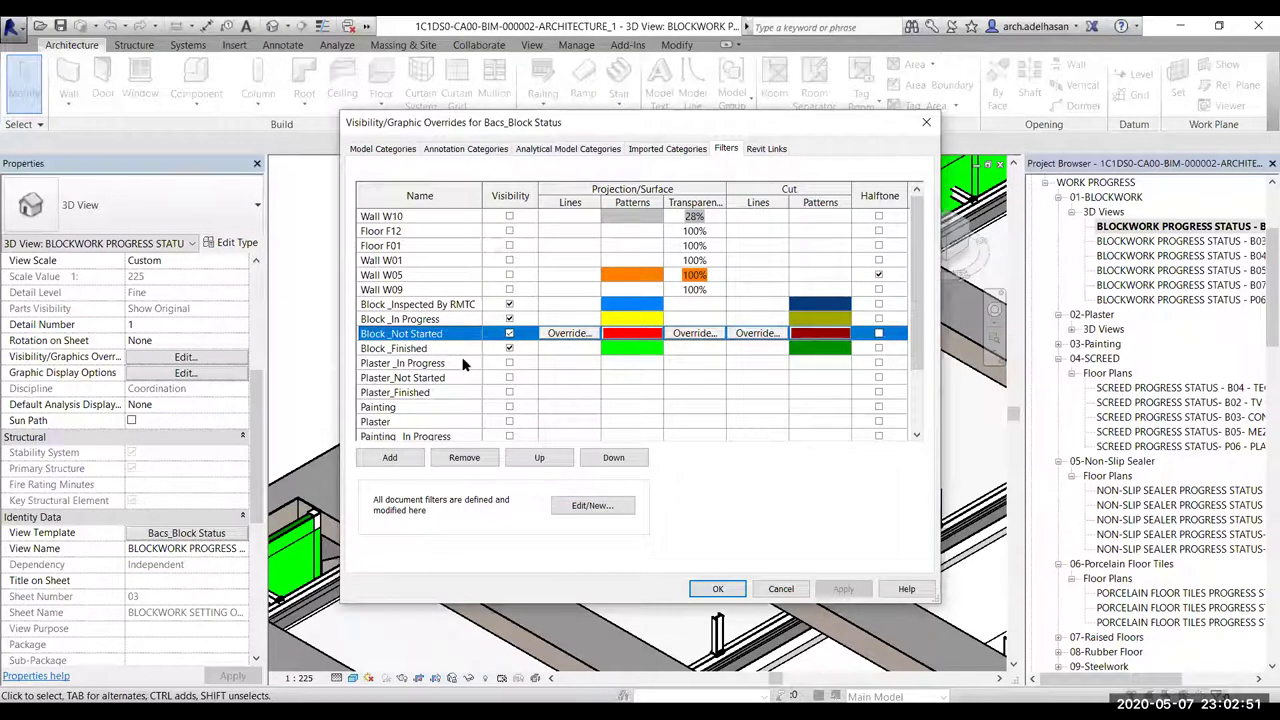
{"action": "left_click", "coordinate": [798, 591]}
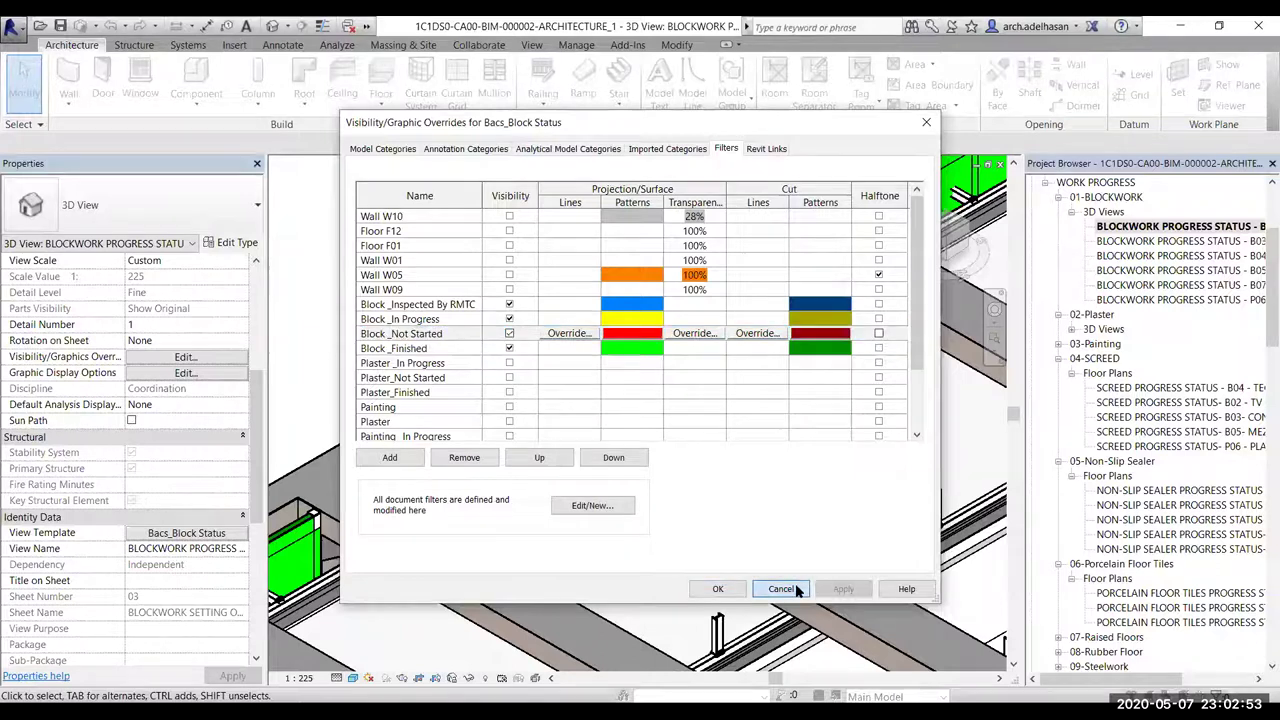
{"action": "left_click", "coordinate": [780, 589]}
Set the upper-bay blockwork wall's Status at Site to In Progress so it turns yellow
{"action": "left_click", "coordinate": [690, 527]}
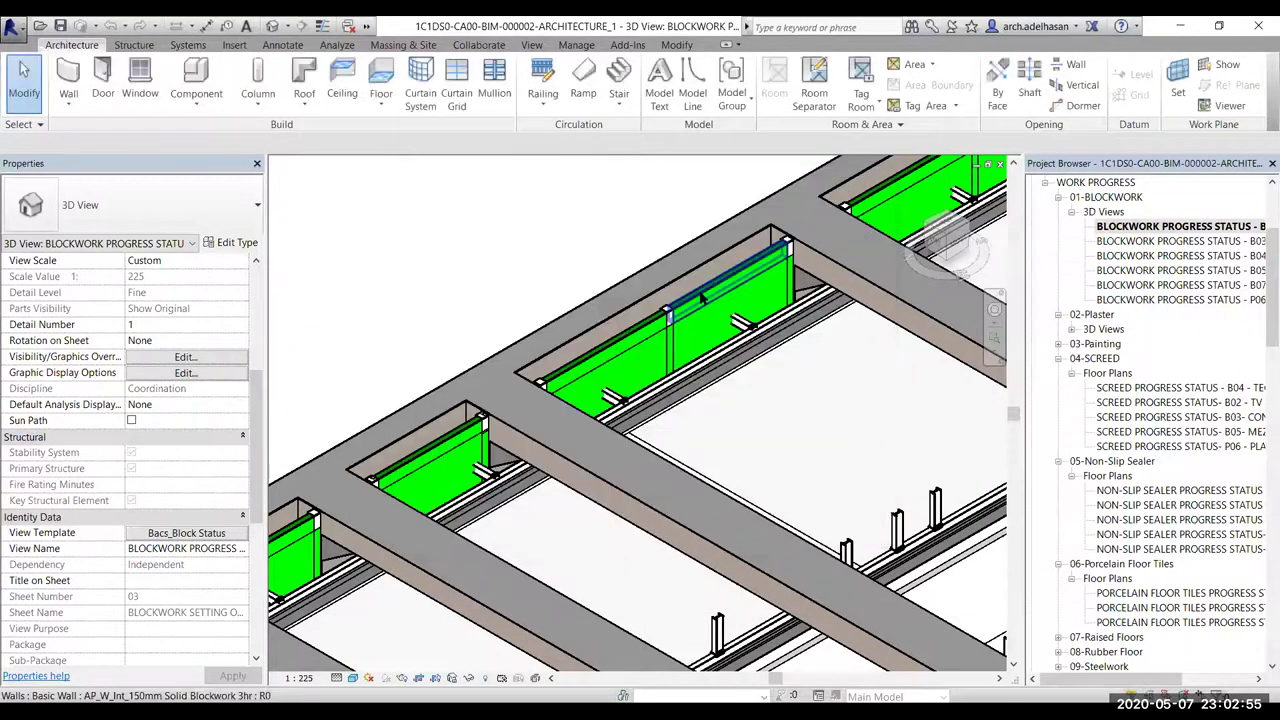
{"action": "left_click", "coordinate": [702, 298]}
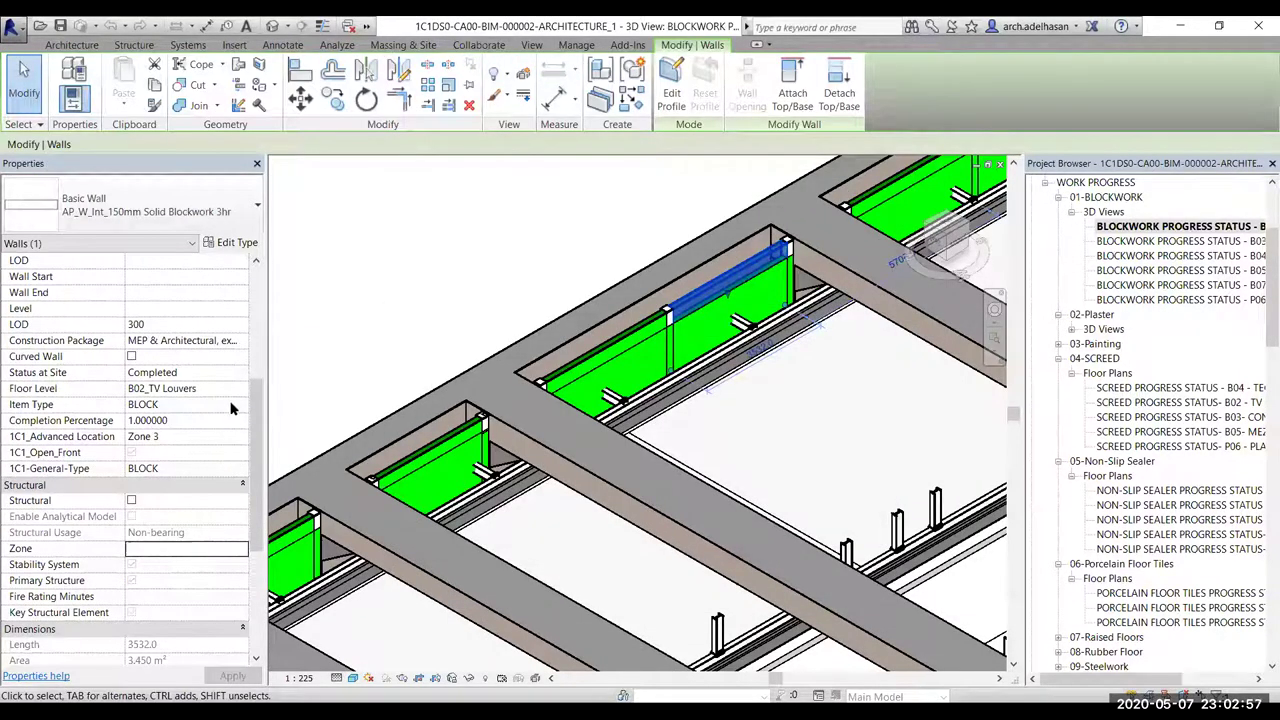
{"action": "left_click", "coordinate": [243, 372]}
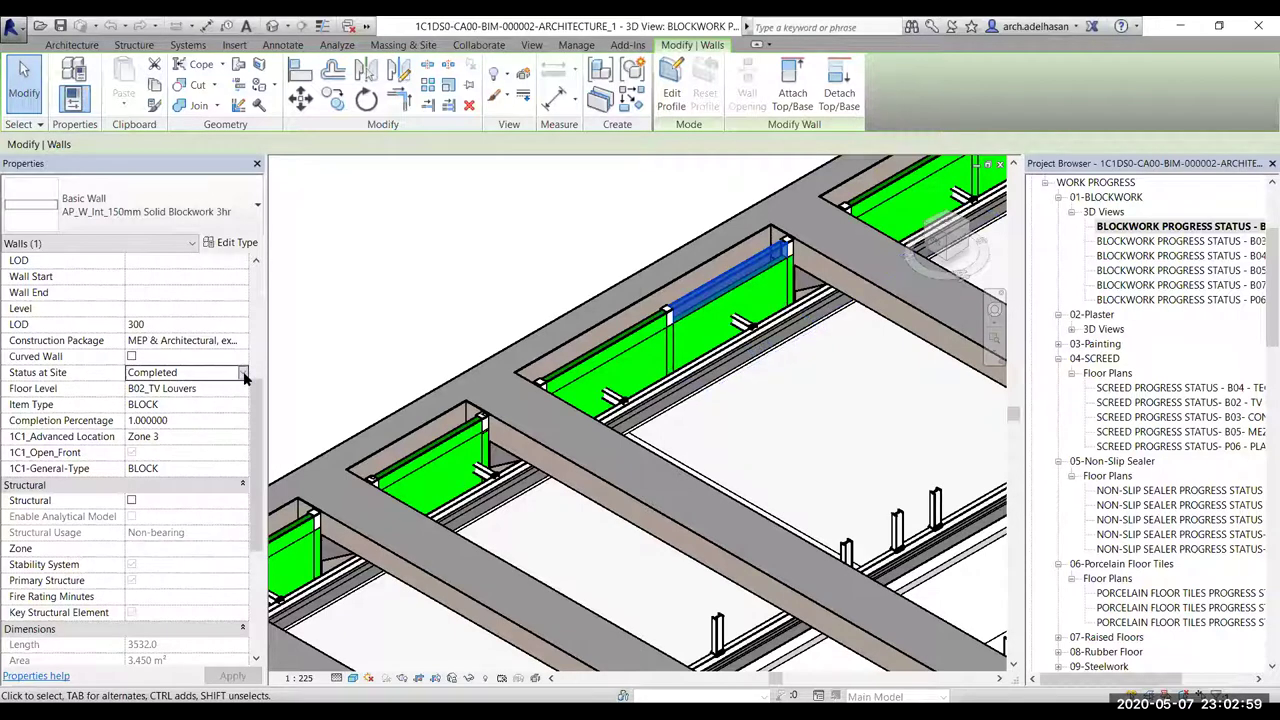
{"action": "left_click", "coordinate": [243, 372]}
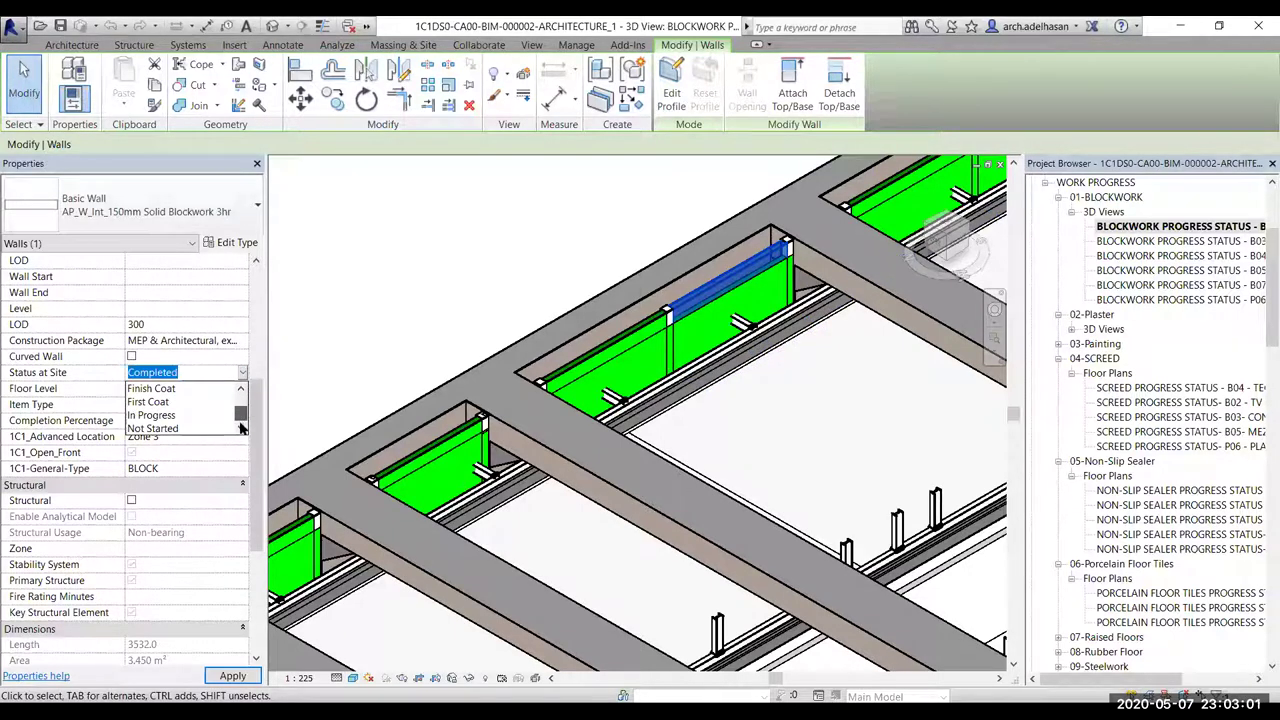
{"action": "left_click", "coordinate": [151, 415]}
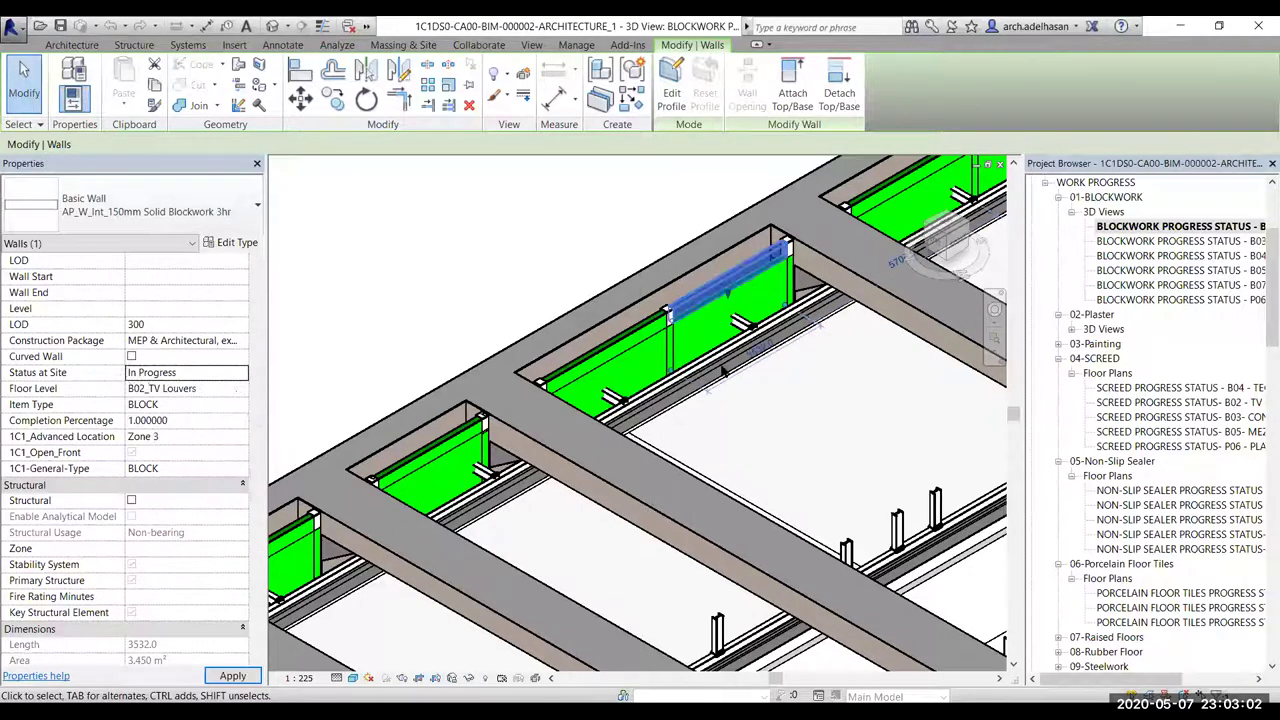
{"action": "left_click", "coordinate": [519, 267]}
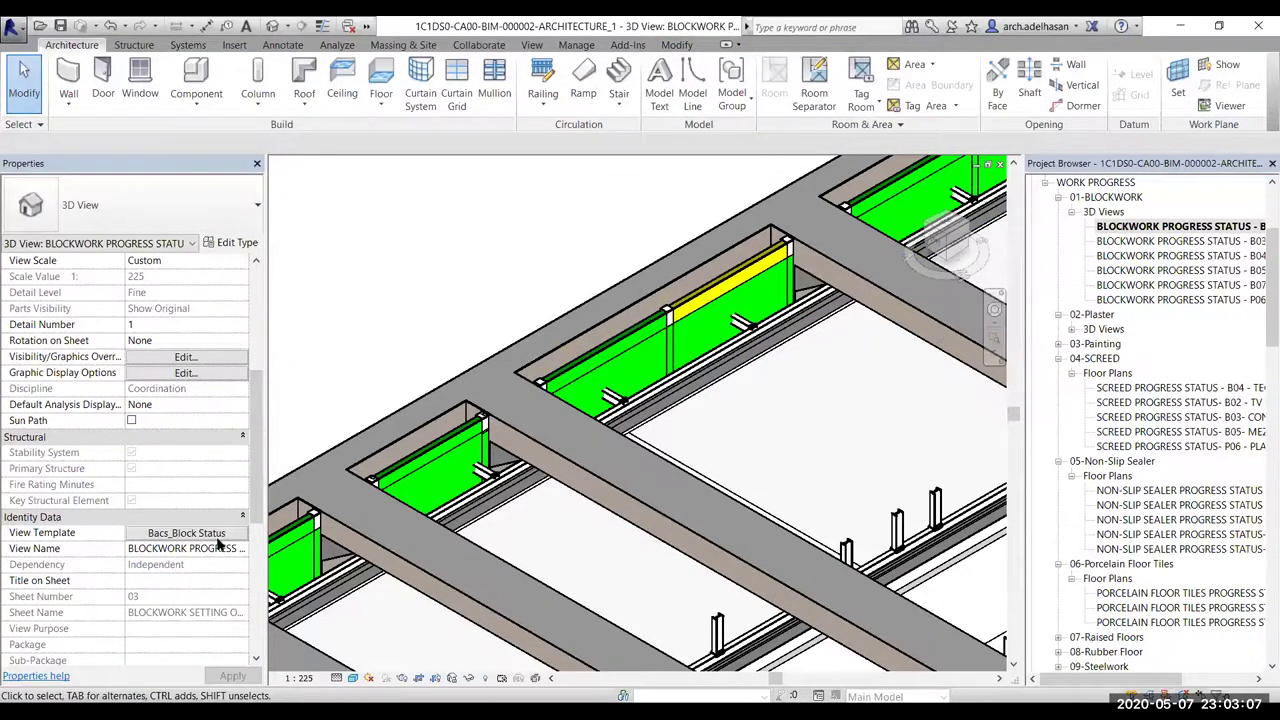
{"action": "scroll", "coordinate": [220, 477], "scroll_direction": "up", "scroll_amount": 2}
Change the same wall's Status at Site to Not Started and apply, turning it red
{"action": "scroll", "coordinate": [320, 500], "scroll_direction": "down", "scroll_amount": 2}
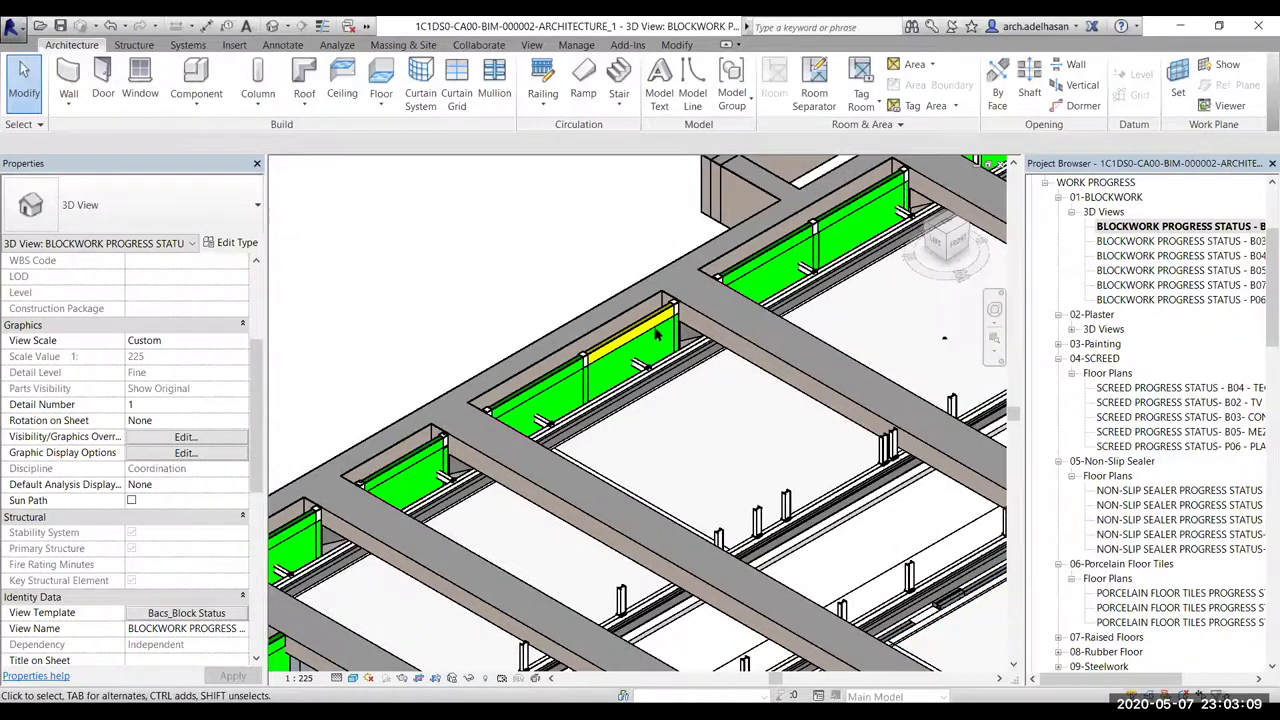
{"action": "left_click", "coordinate": [641, 328]}
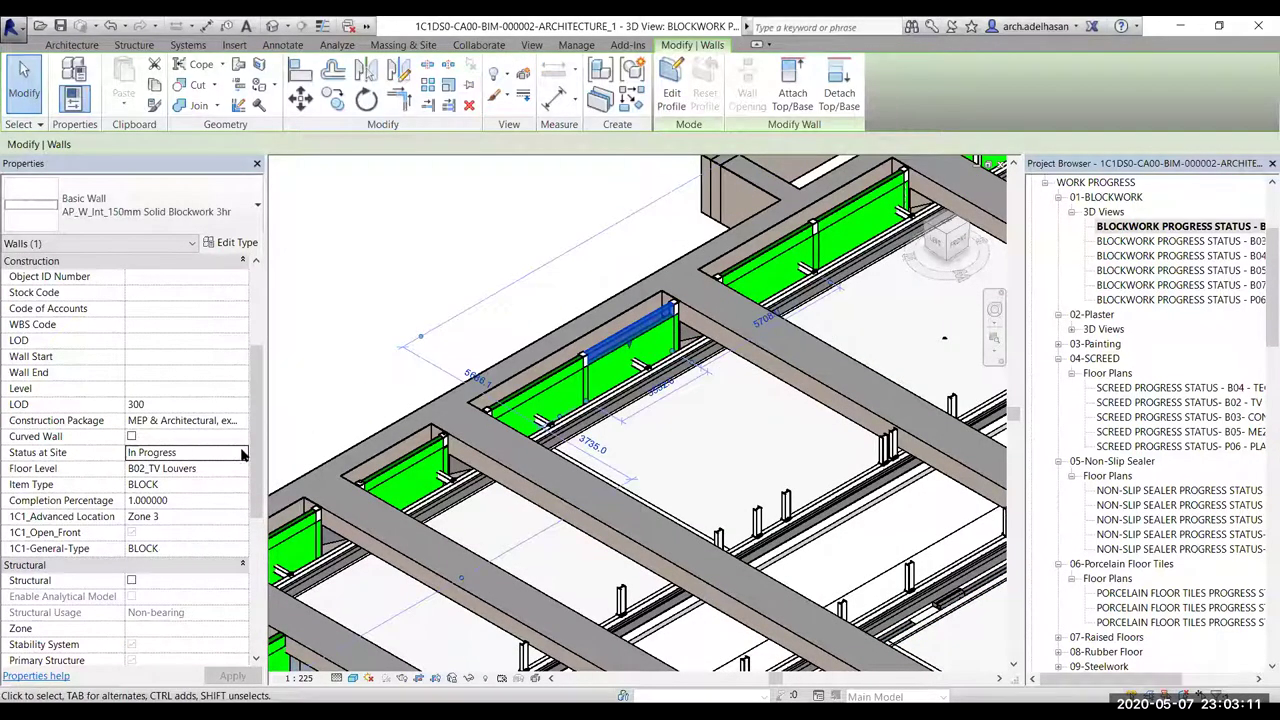
{"action": "left_click", "coordinate": [241, 453]}
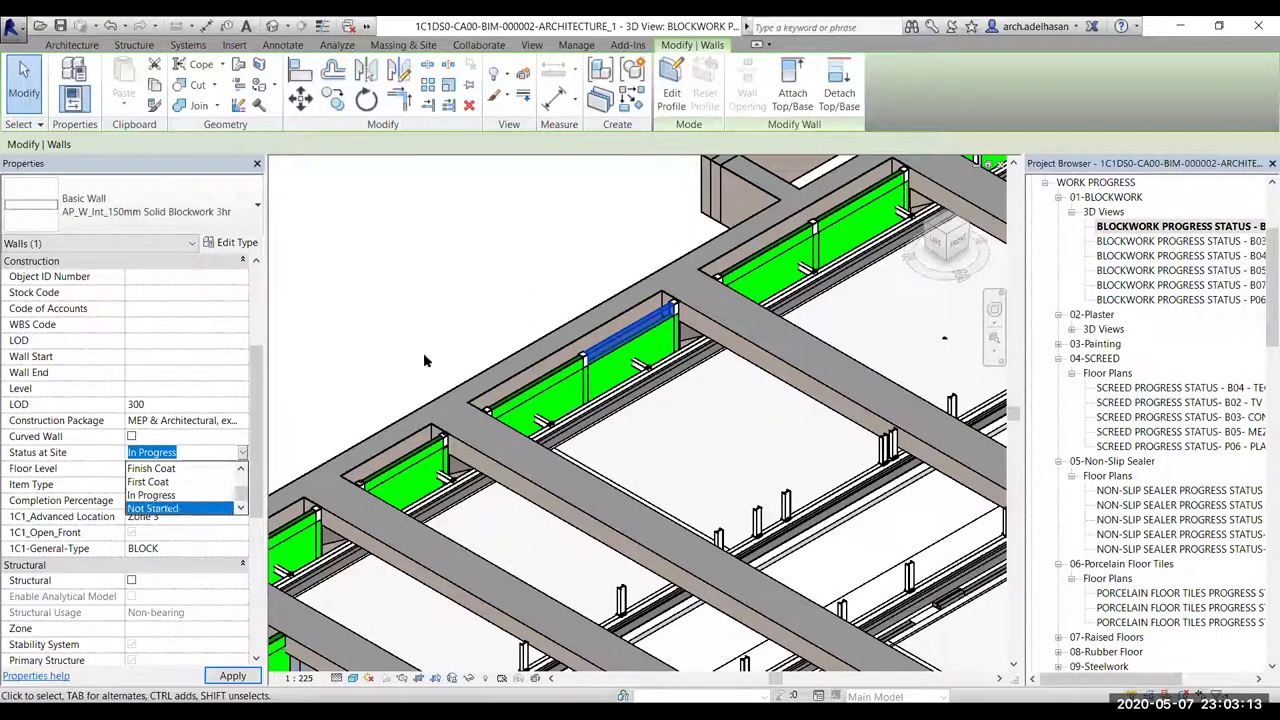
{"action": "left_click", "coordinate": [190, 511]}
{"action": "left_click", "coordinate": [411, 302]}
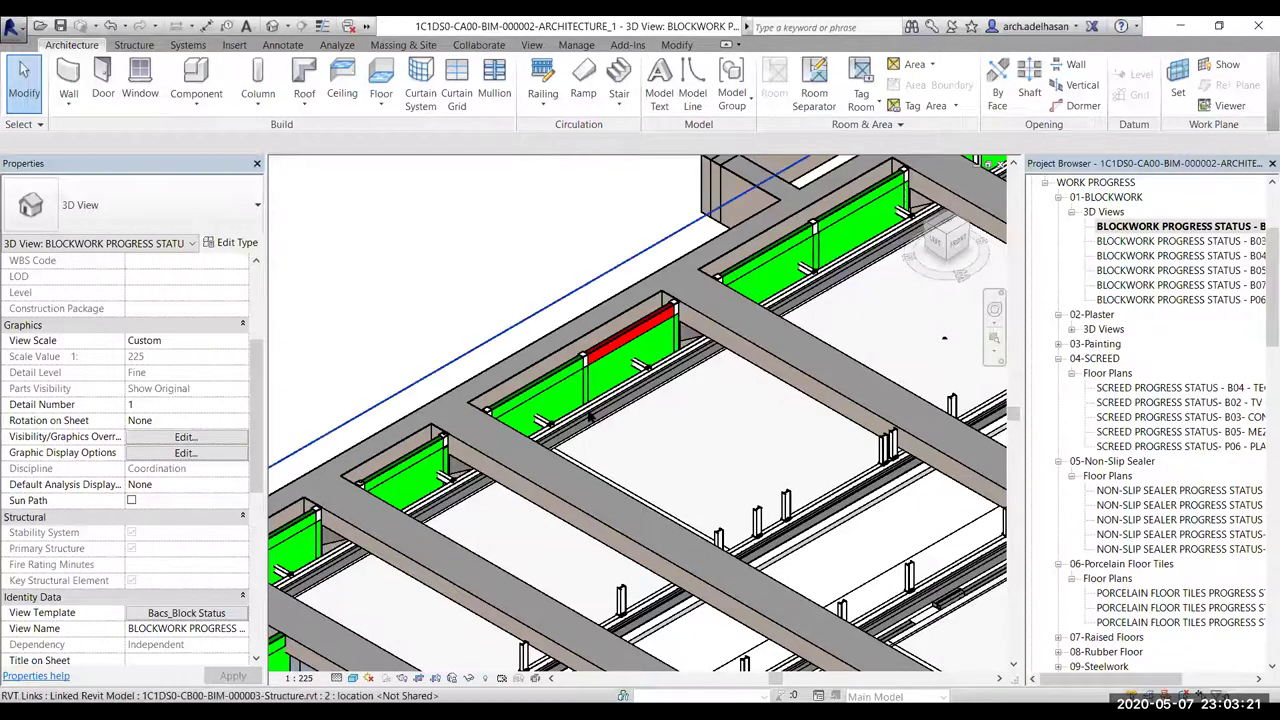
{"action": "scroll", "coordinate": [655, 415], "scroll_direction": "down", "scroll_amount": 4}
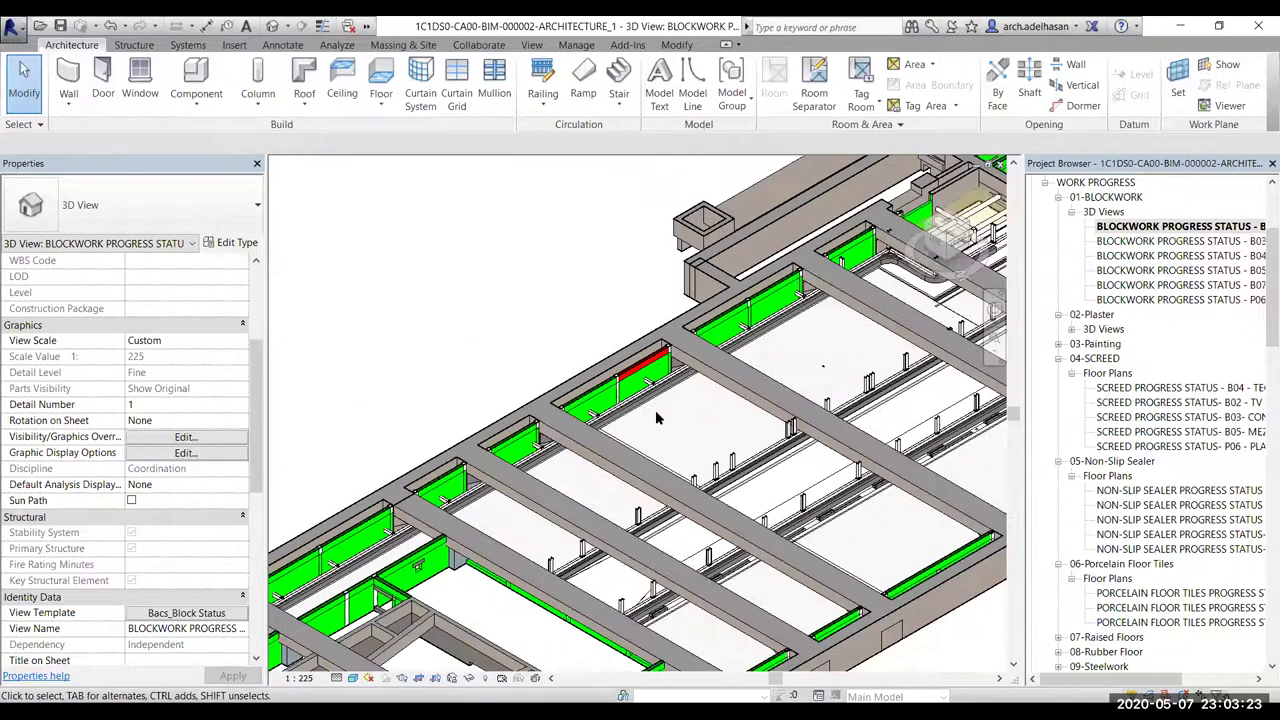
{"action": "scroll", "coordinate": [657, 418], "scroll_direction": "down", "scroll_amount": 1}
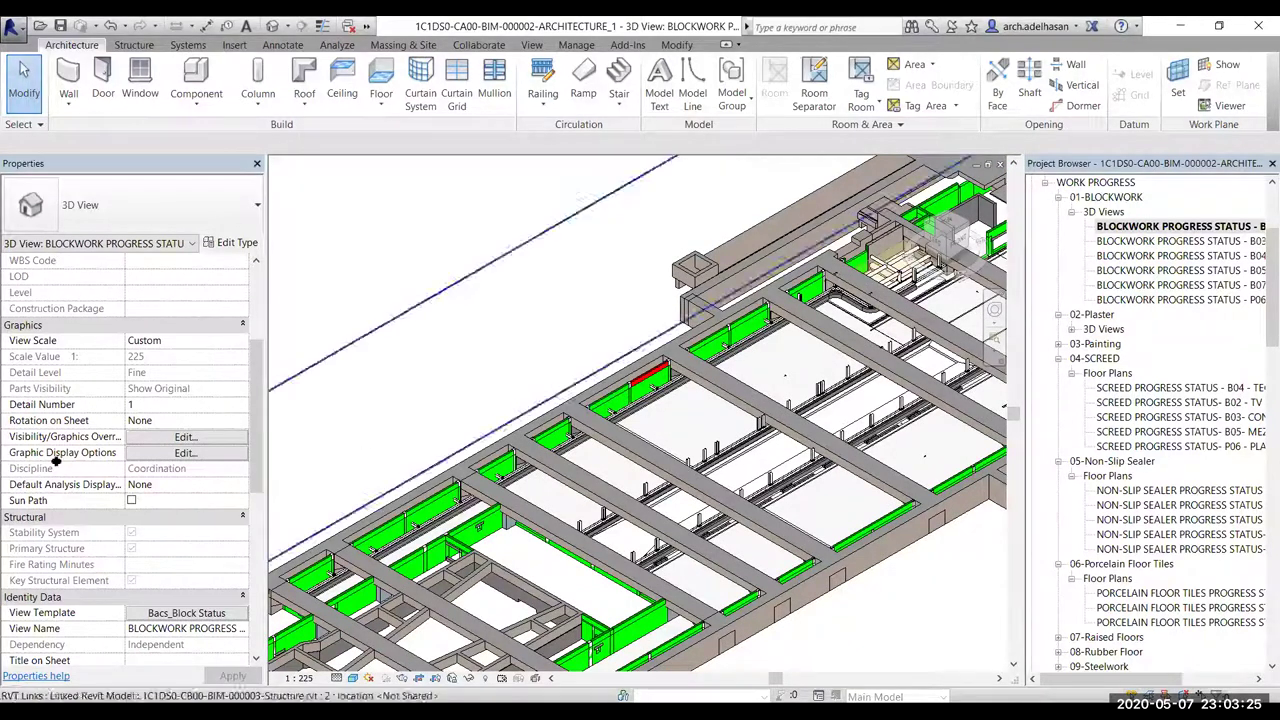
{"action": "scroll", "coordinate": [192, 556], "scroll_direction": "down", "scroll_amount": 4}
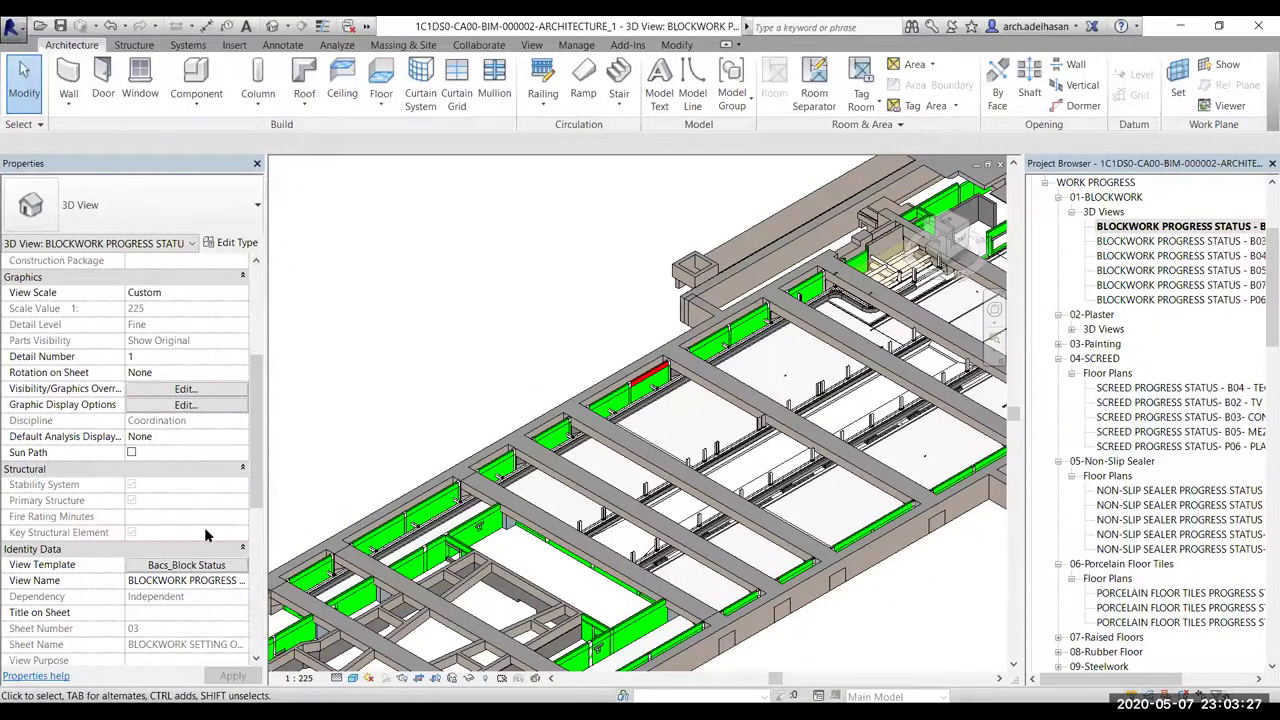
{"action": "left_click_drag", "start_coordinate": [254, 429], "coordinate": [248, 317]}
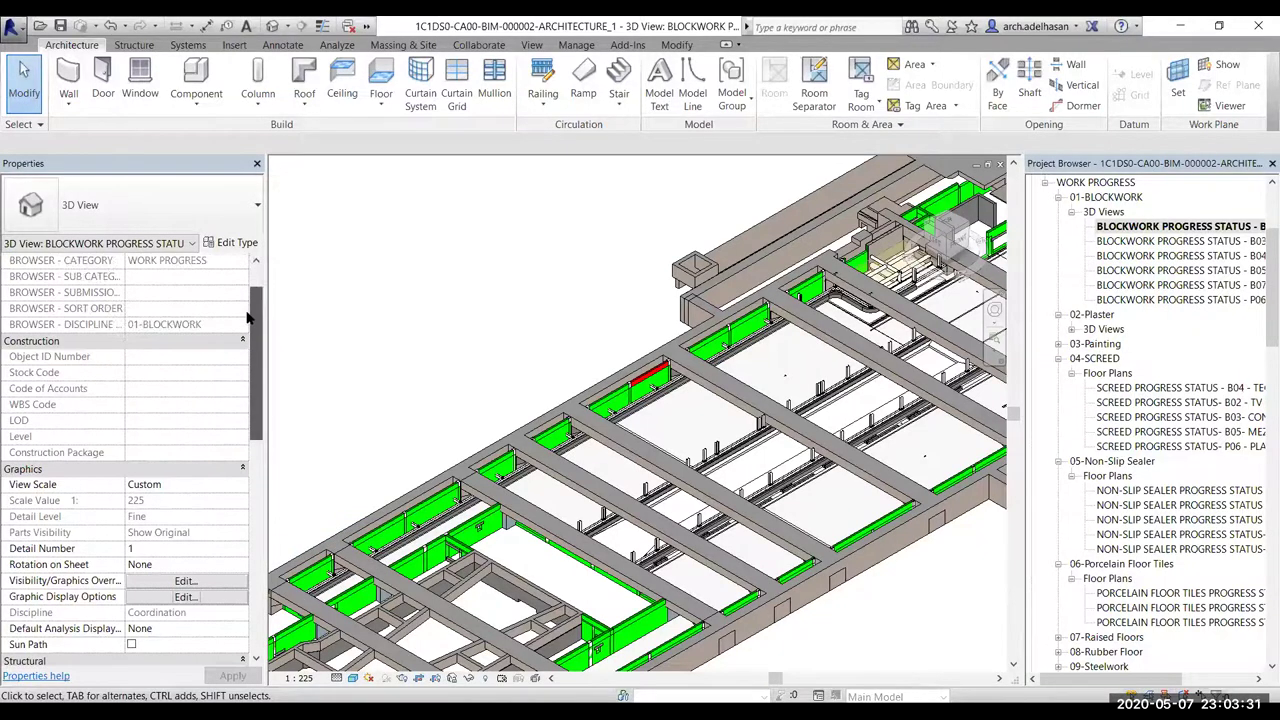
{"action": "mouse_move", "coordinate": [255, 361]}
{"action": "left_mouse_down"}
{"action": "mouse_move", "coordinate": [257, 528]}
{"action": "mouse_move", "coordinate": [260, 383]}
{"action": "left_mouse_up"}
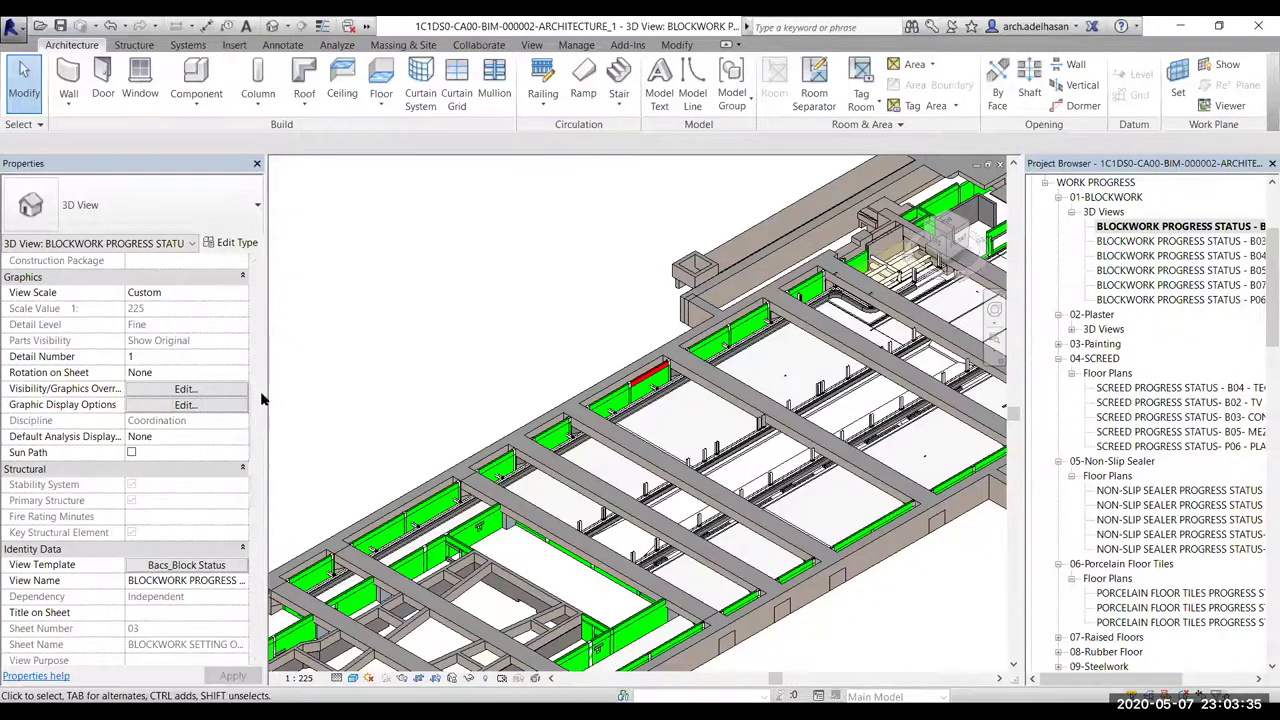
{"action": "scroll", "coordinate": [653, 410], "scroll_direction": "up", "scroll_amount": 2}
{"action": "scroll", "coordinate": [653, 410], "scroll_direction": "up", "scroll_amount": 4}
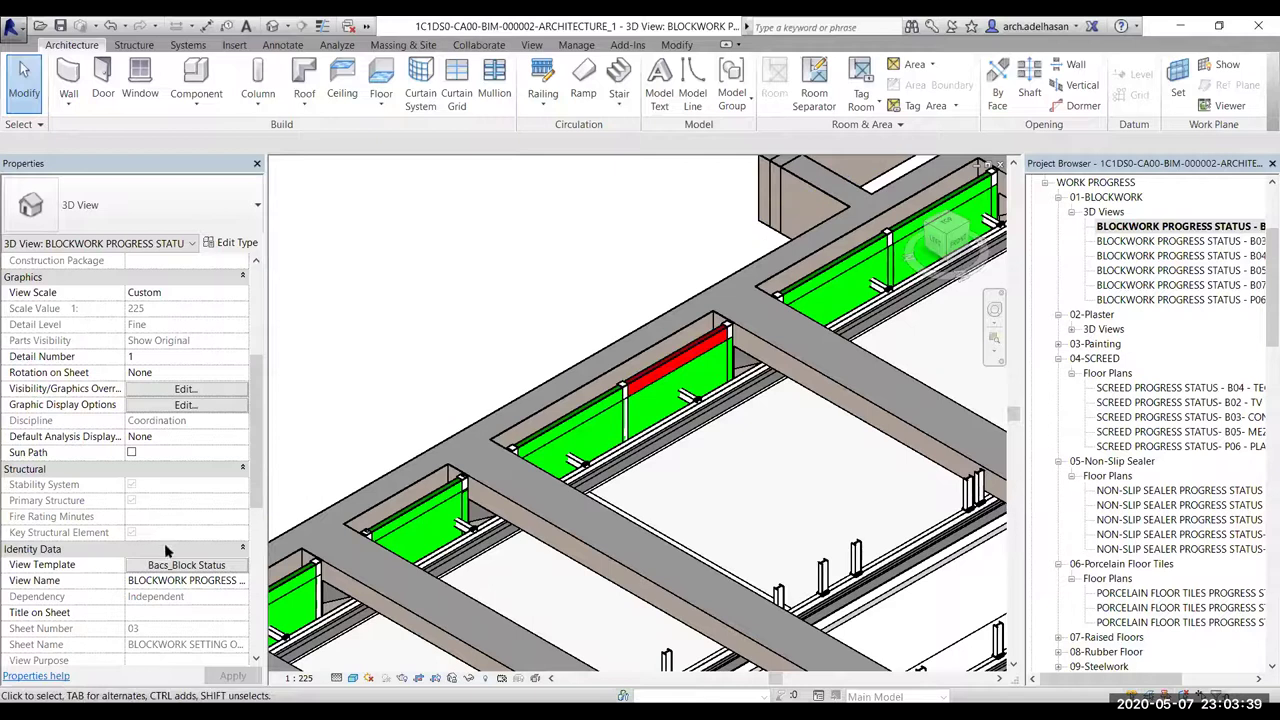
{"action": "left_click_drag", "start_coordinate": [258, 487], "coordinate": [257, 522]}
{"action": "scroll", "coordinate": [257, 522], "scroll_direction": "down", "scroll_amount": 3}
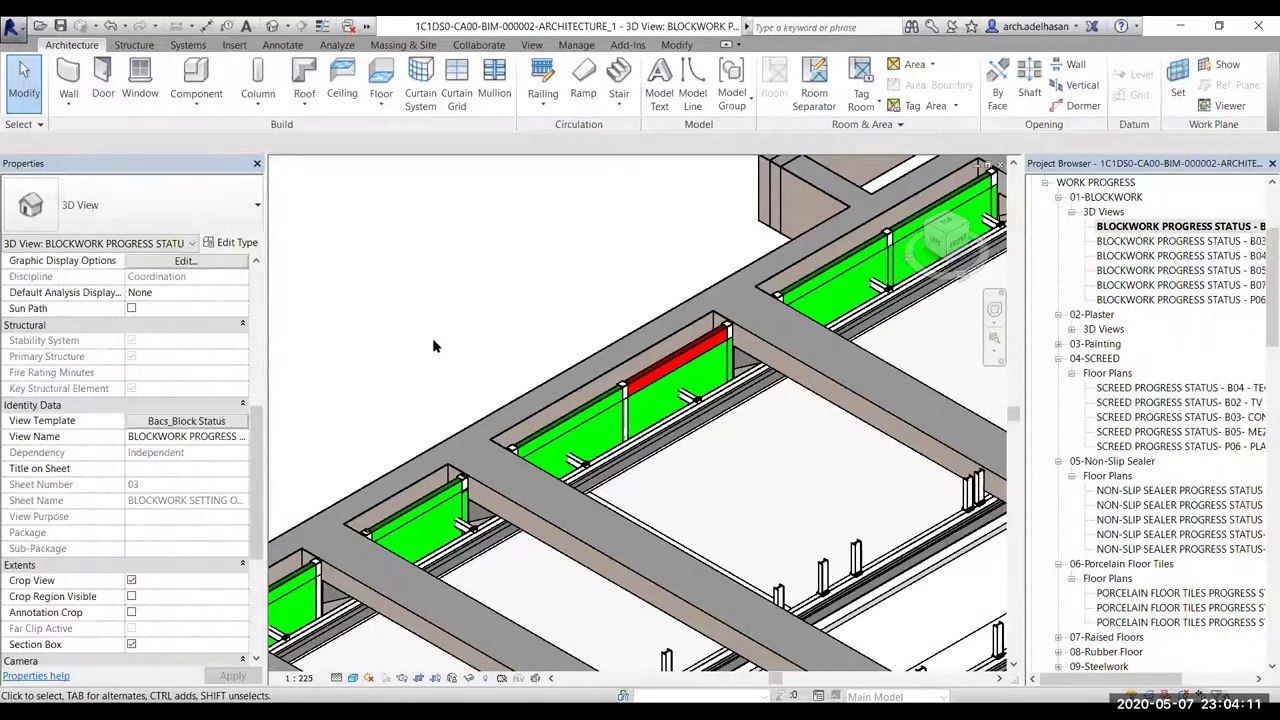
Zoom out to the whole model, orbit slightly, and zoom back in on the blockwork frame
{"action": "scroll", "coordinate": [426, 361], "scroll_direction": "down", "scroll_amount": 1}
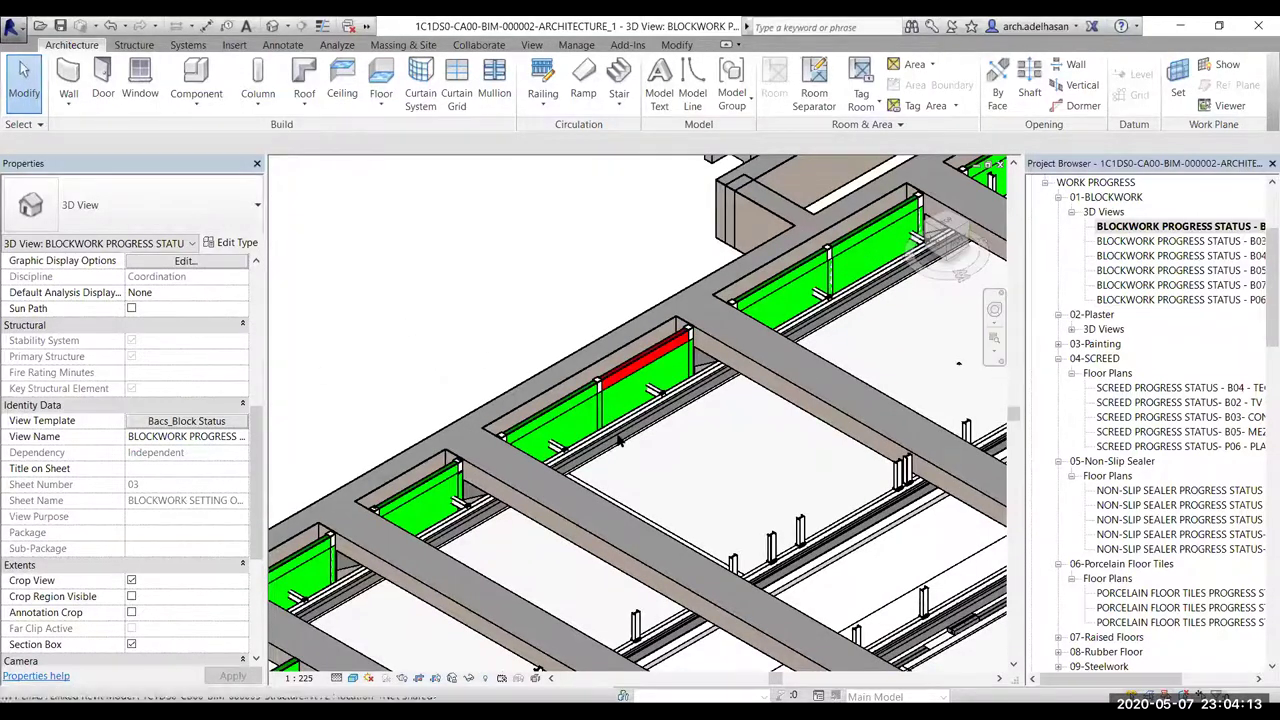
{"action": "scroll", "coordinate": [620, 413], "scroll_direction": "down", "scroll_amount": 1}
{"action": "scroll", "coordinate": [618, 412], "scroll_direction": "down", "scroll_amount": 6}
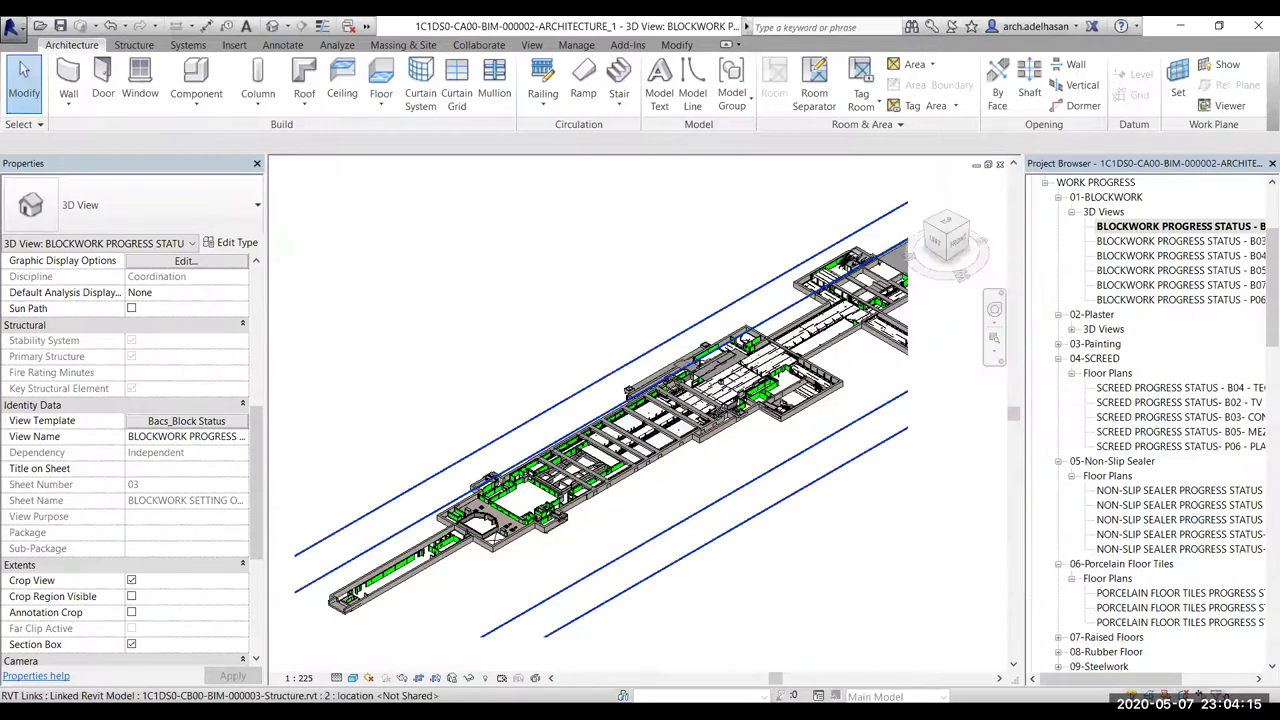
{"action": "middle_click_drag", "start_coordinate": [726, 415], "coordinate": [771, 223], "text": "shift"}
{"action": "scroll", "coordinate": [851, 364], "scroll_direction": "up", "scroll_amount": 5}
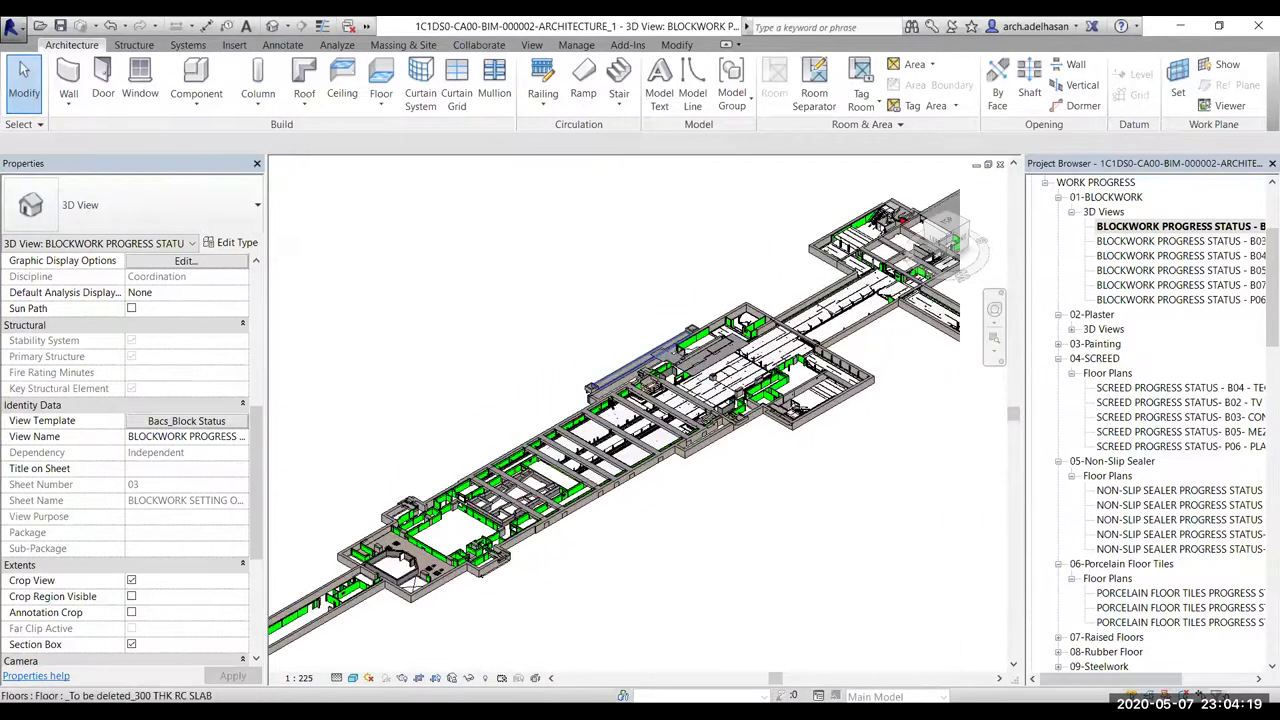
{"action": "scroll", "coordinate": [630, 435], "scroll_direction": "up", "scroll_amount": 5}
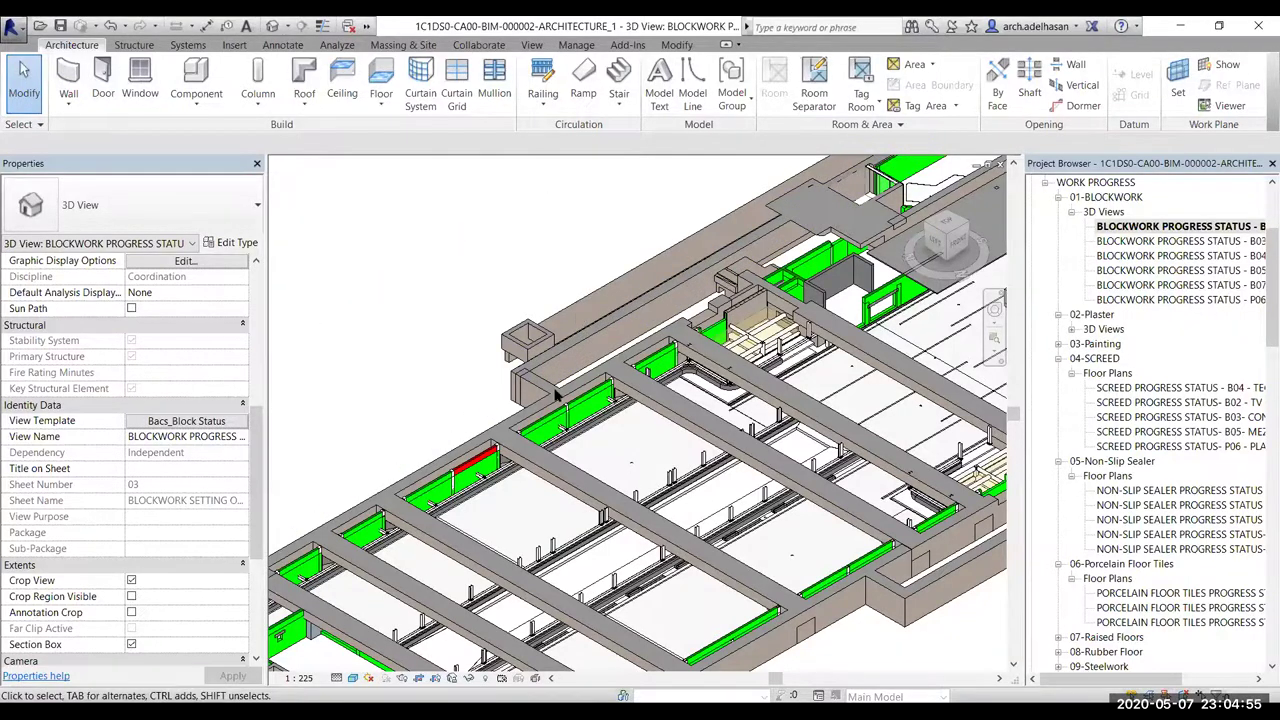
{"action": "scroll", "coordinate": [560, 395], "scroll_direction": "down", "scroll_amount": 1}
{"action": "scroll", "coordinate": [460, 450], "scroll_direction": "up", "scroll_amount": 4}
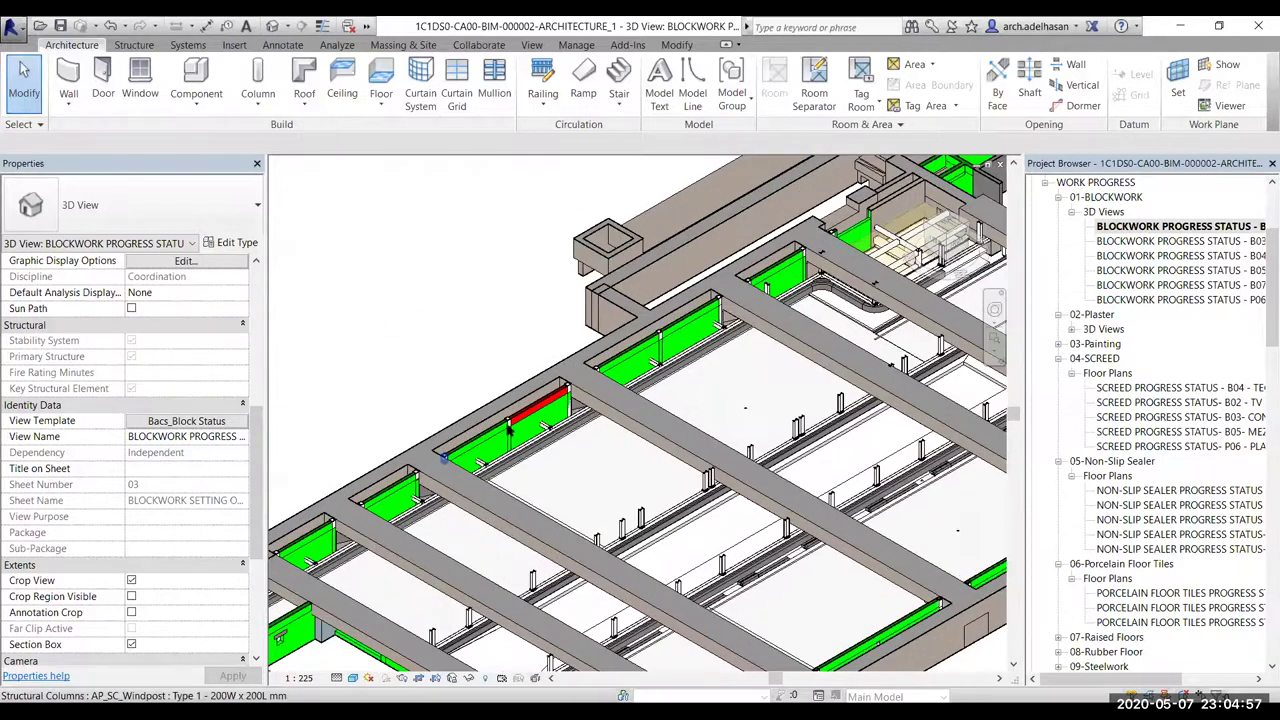
{"action": "left_click", "coordinate": [510, 428]}
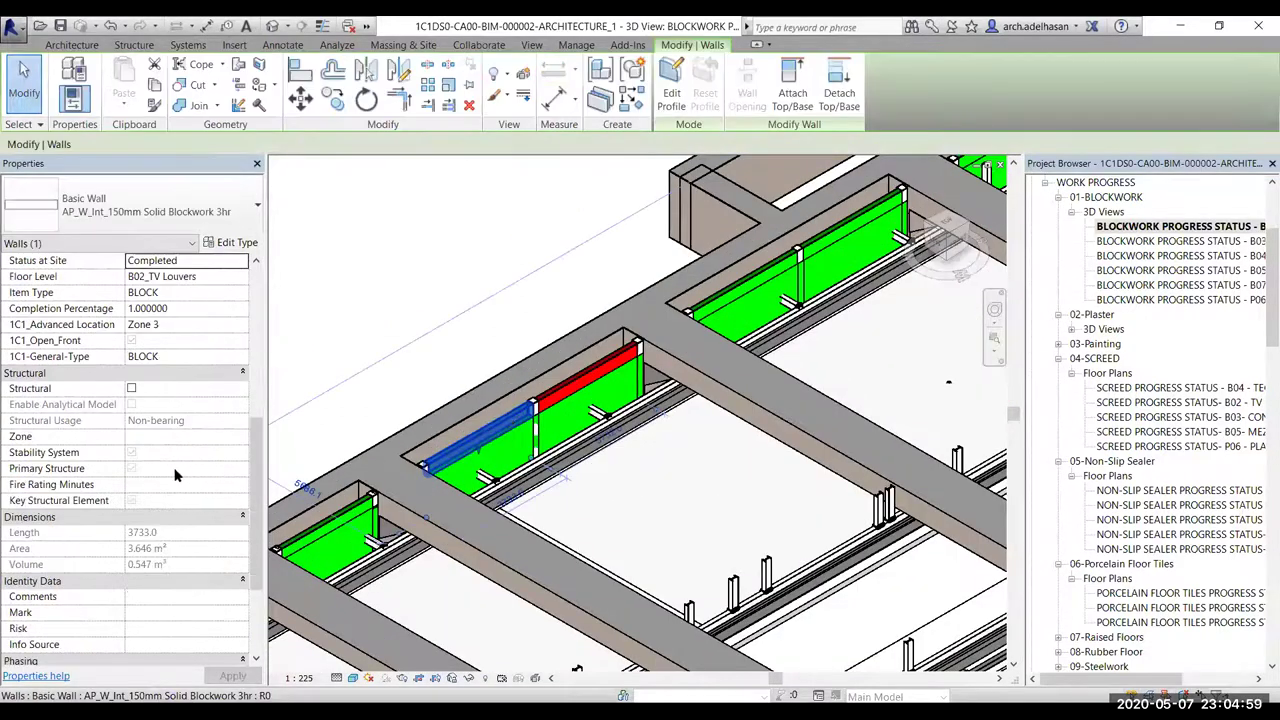
{"action": "scroll", "coordinate": [170, 476], "scroll_direction": "down", "scroll_amount": 3}
{"action": "scroll", "coordinate": [191, 454], "scroll_direction": "up", "scroll_amount": 6}
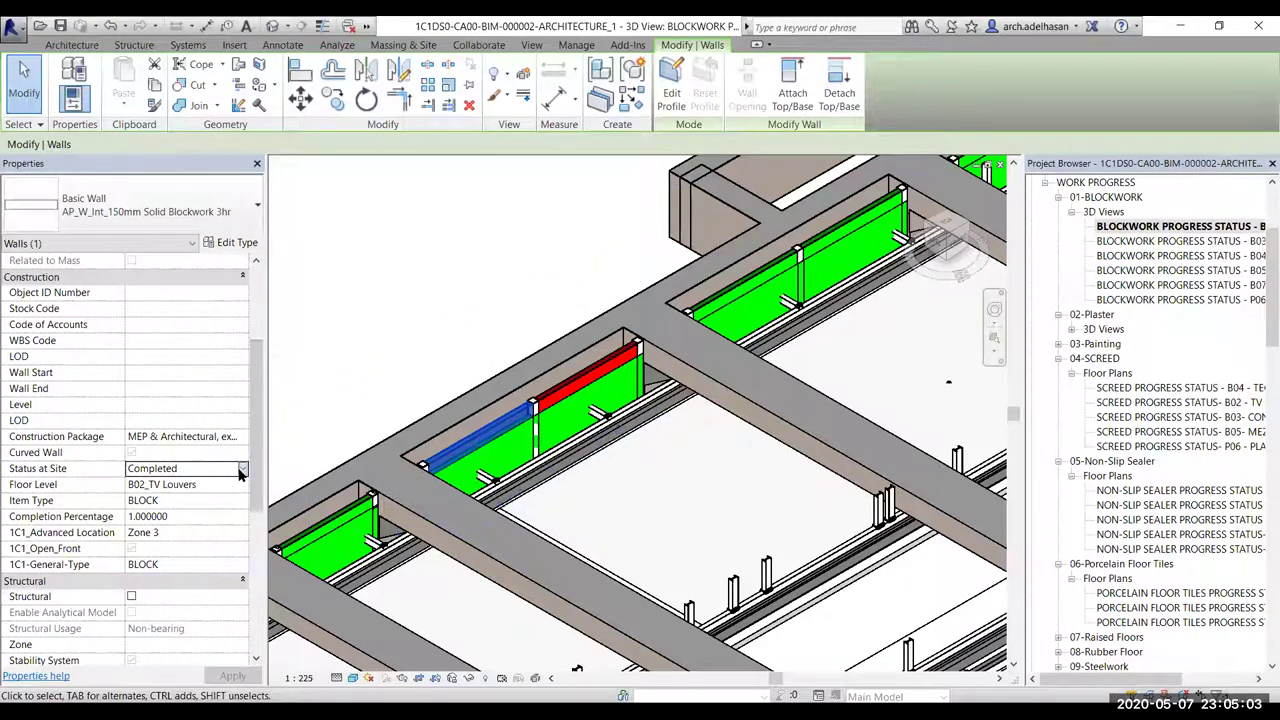
{"action": "left_click", "coordinate": [242, 468]}
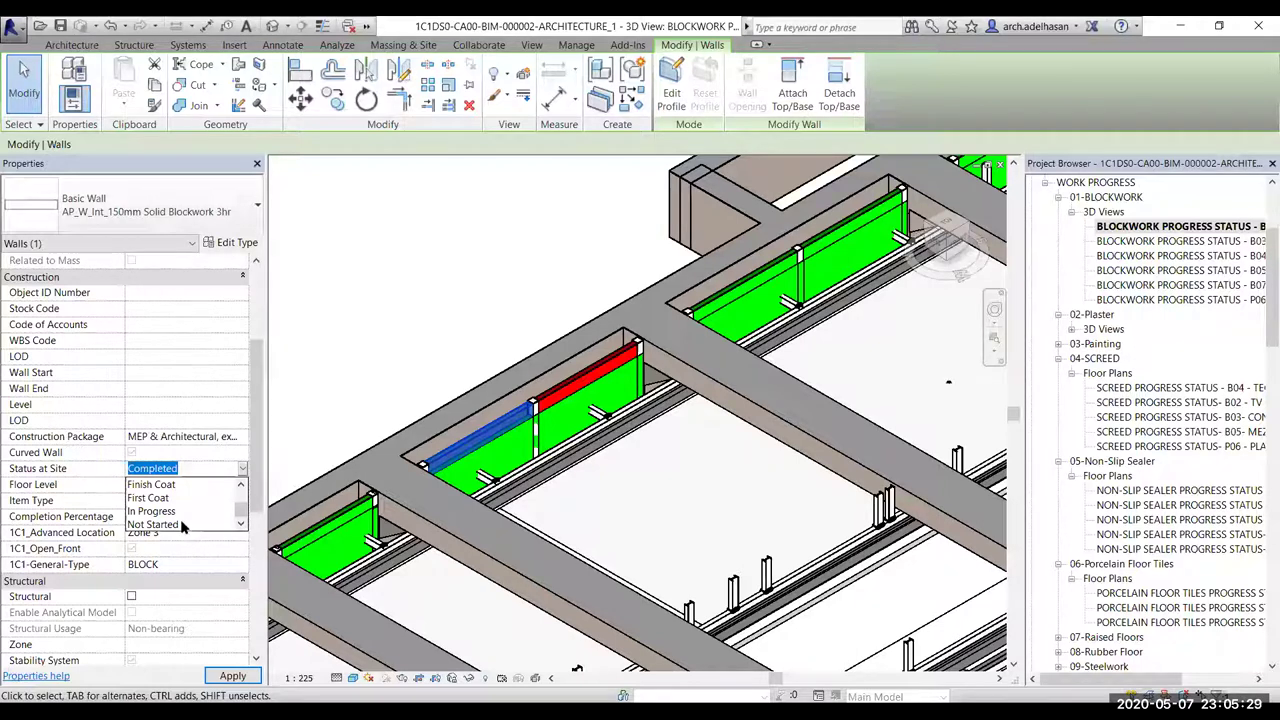
{"action": "left_click", "coordinate": [428, 313]}
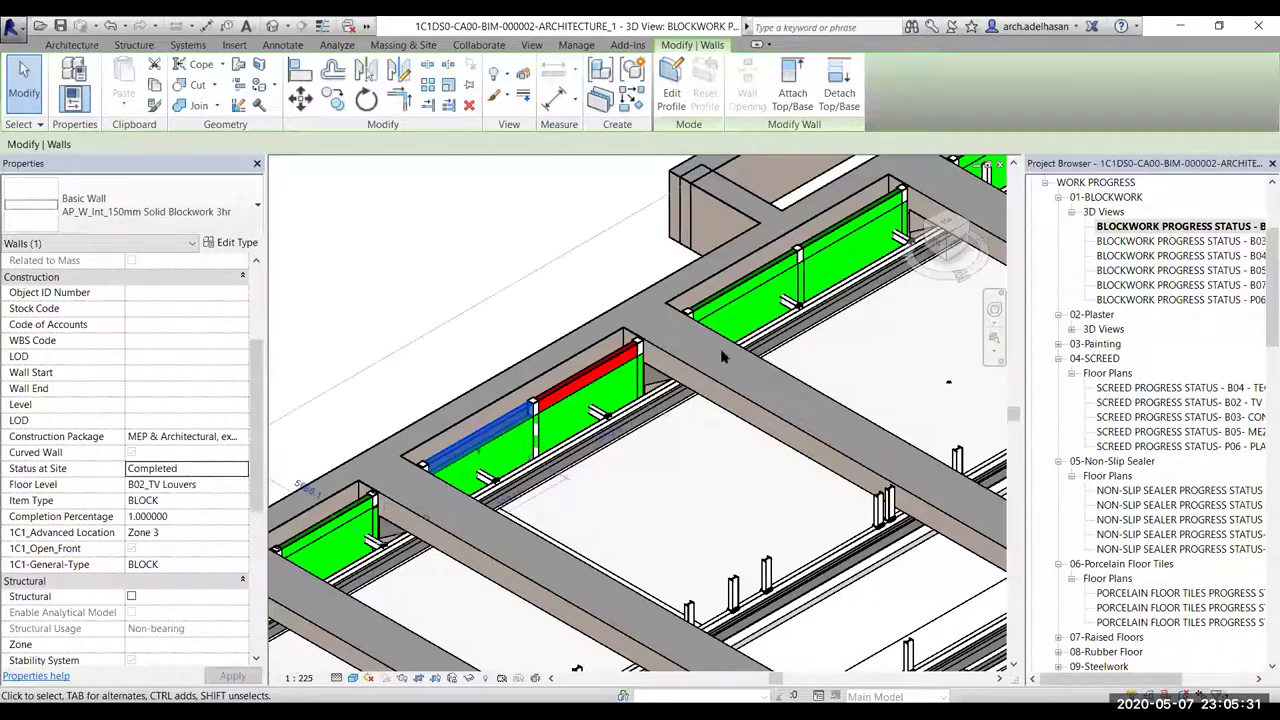
{"action": "scroll", "coordinate": [597, 466], "scroll_direction": "down", "scroll_amount": 2}
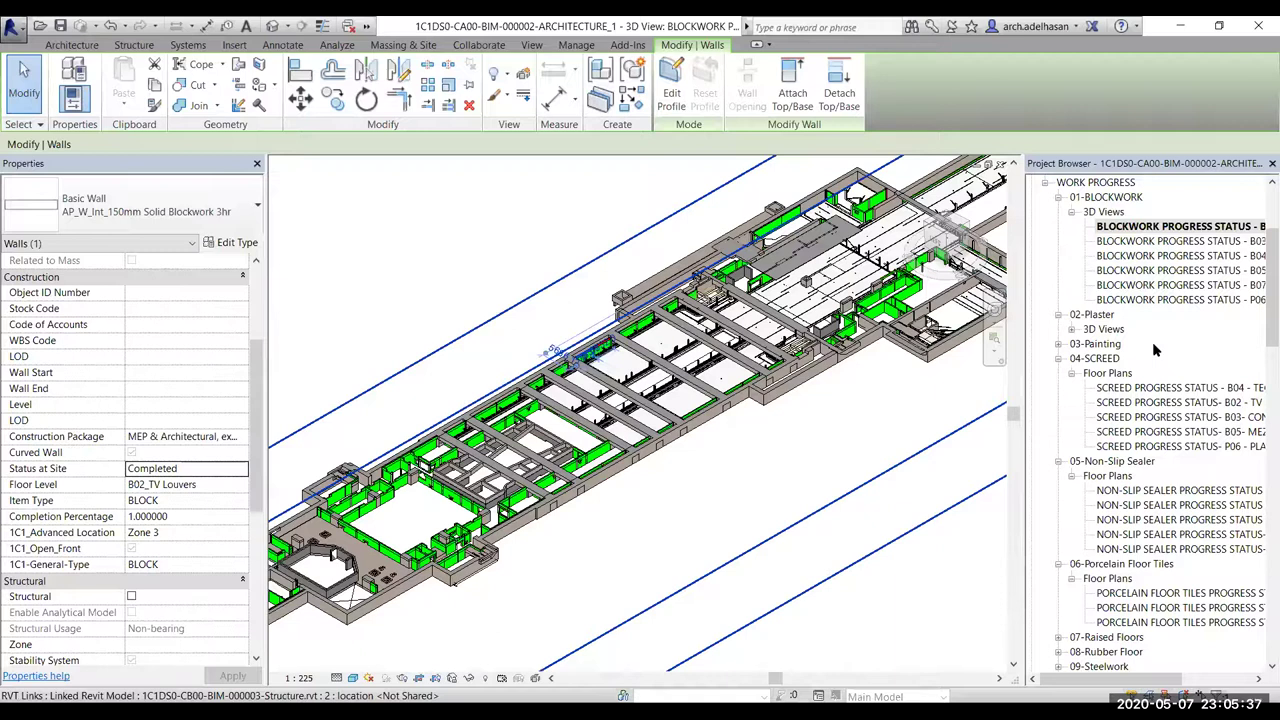
Open the Plaster Progress Status 3D view and select a B03_Concourse Cement Plaster wall reading Finish Coat
{"action": "left_click", "coordinate": [832, 414]}
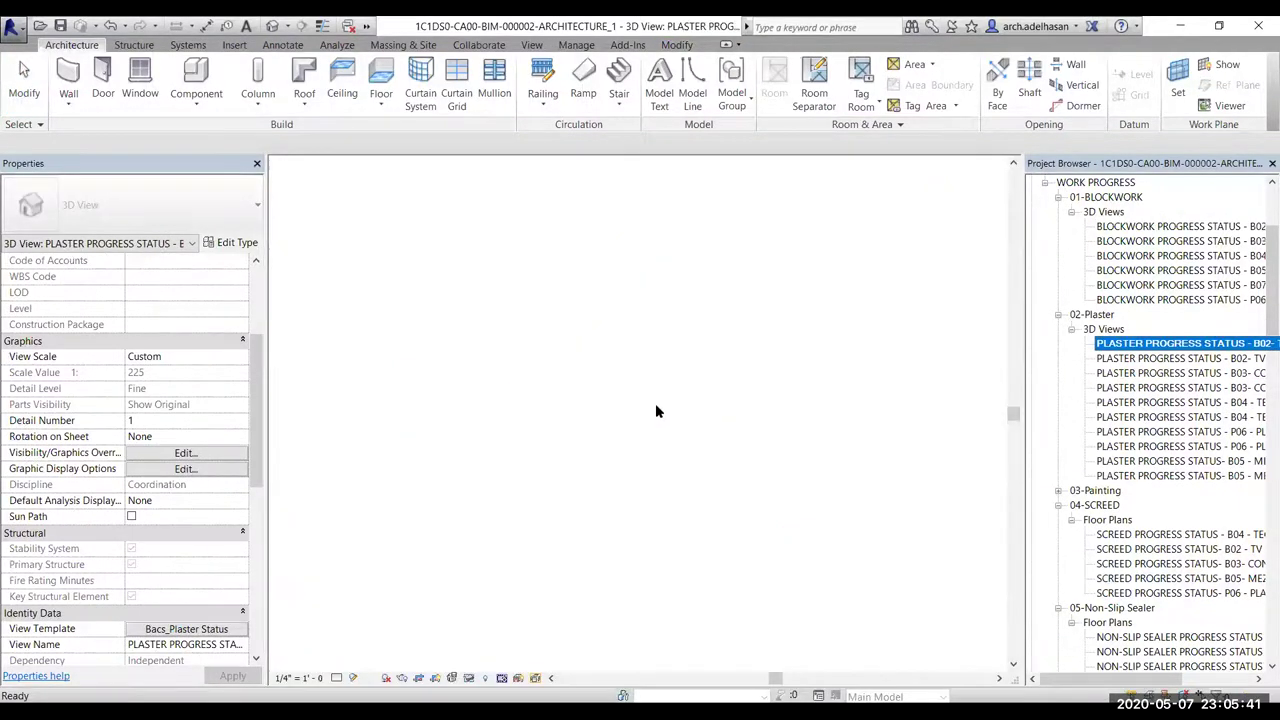
{"action": "scroll", "coordinate": [705, 390], "scroll_direction": "up", "scroll_amount": 3}
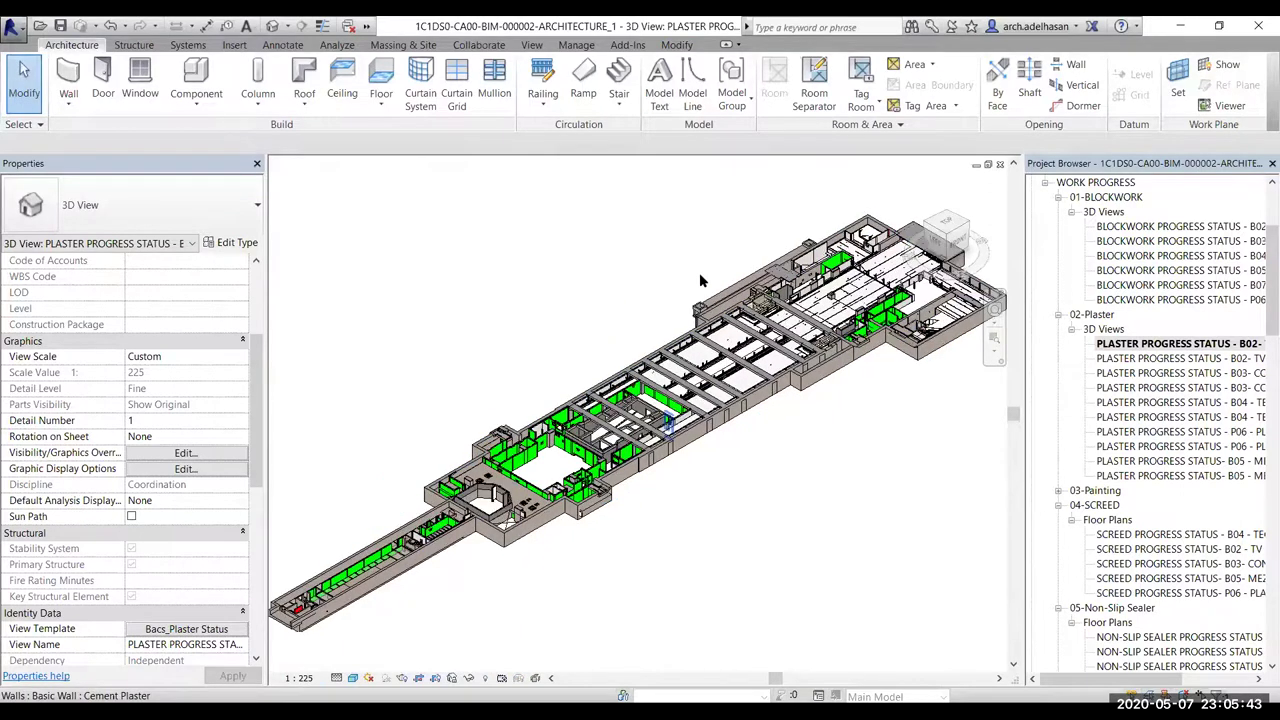
{"action": "scroll", "coordinate": [795, 368], "scroll_direction": "up", "scroll_amount": 4}
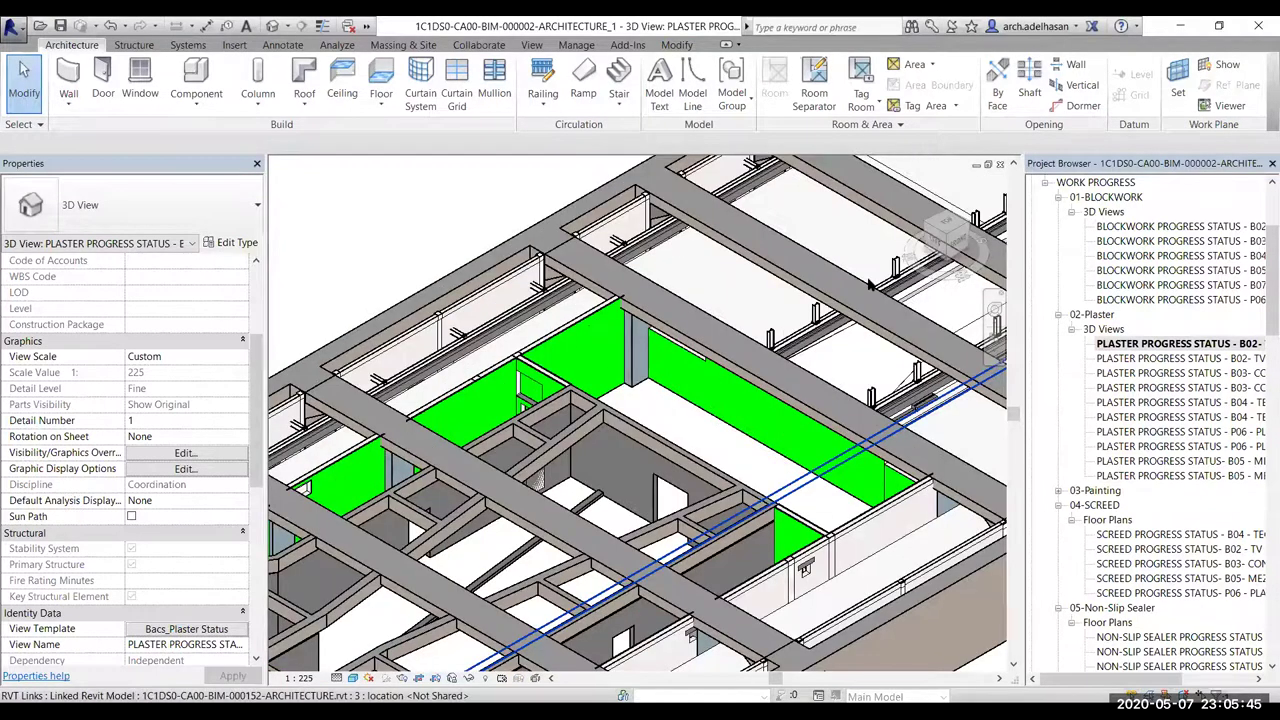
{"action": "scroll", "coordinate": [772, 388], "scroll_direction": "up", "scroll_amount": 4}
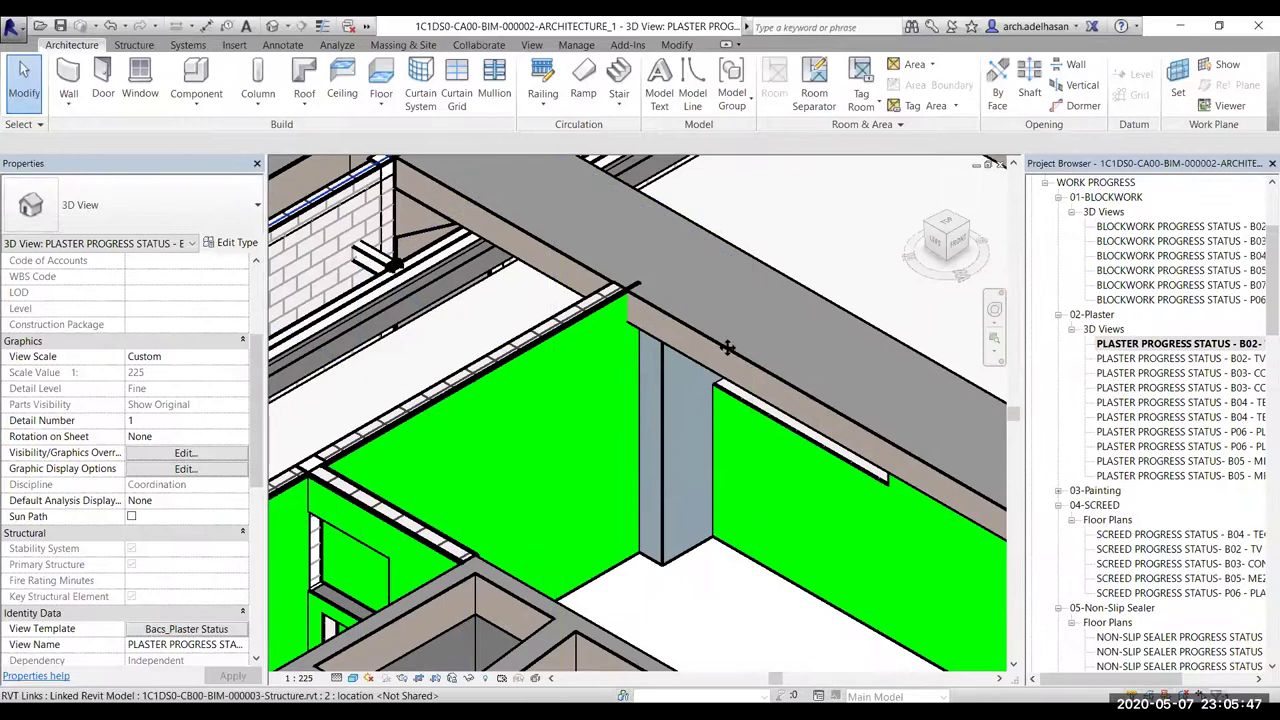
{"action": "scroll", "coordinate": [736, 360], "scroll_direction": "down", "scroll_amount": 3}
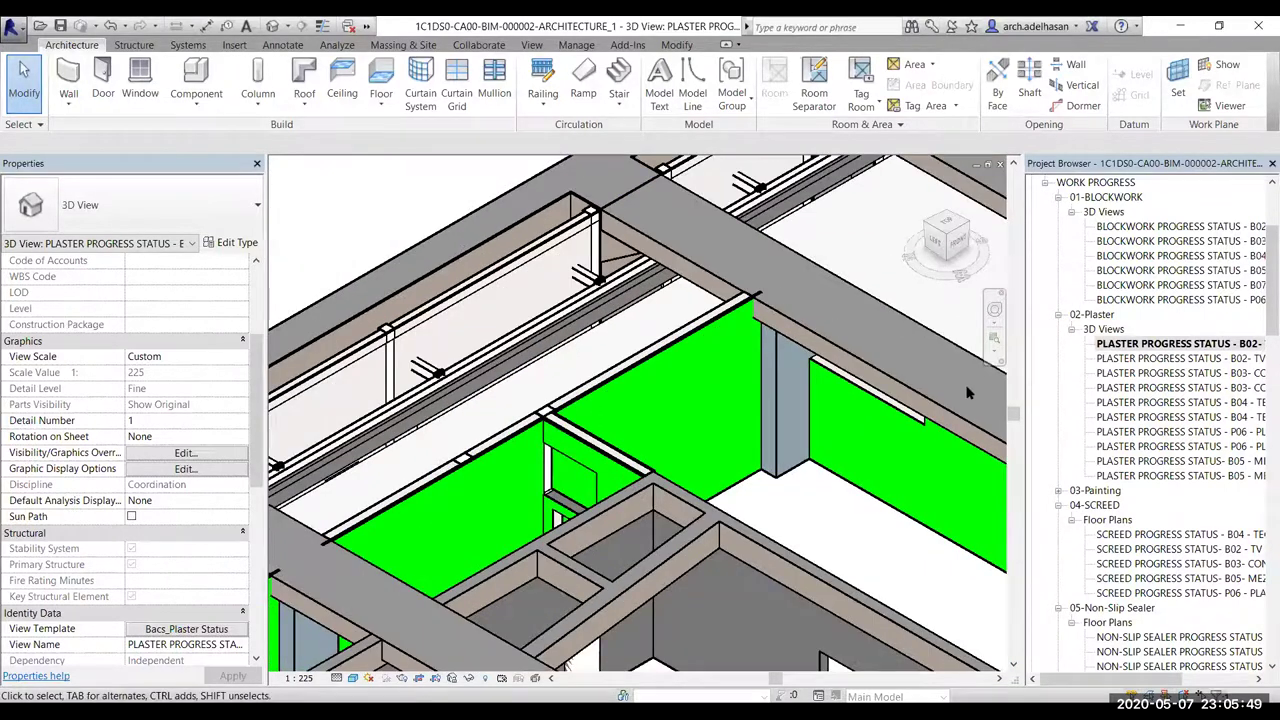
{"action": "scroll", "coordinate": [736, 360], "scroll_direction": "down", "scroll_amount": 3}
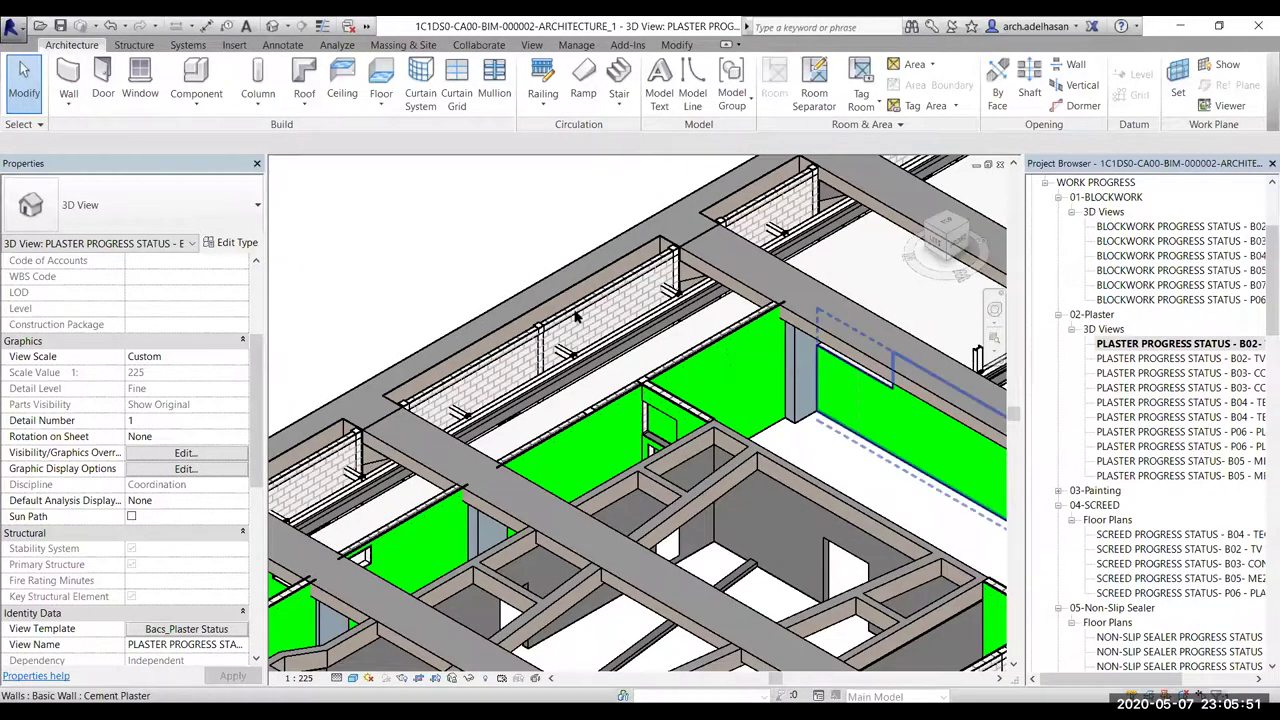
{"action": "middle_click_drag", "start_coordinate": [736, 360], "coordinate": [563, 297]}
{"action": "scroll", "coordinate": [563, 297], "scroll_direction": "up", "scroll_amount": 3}
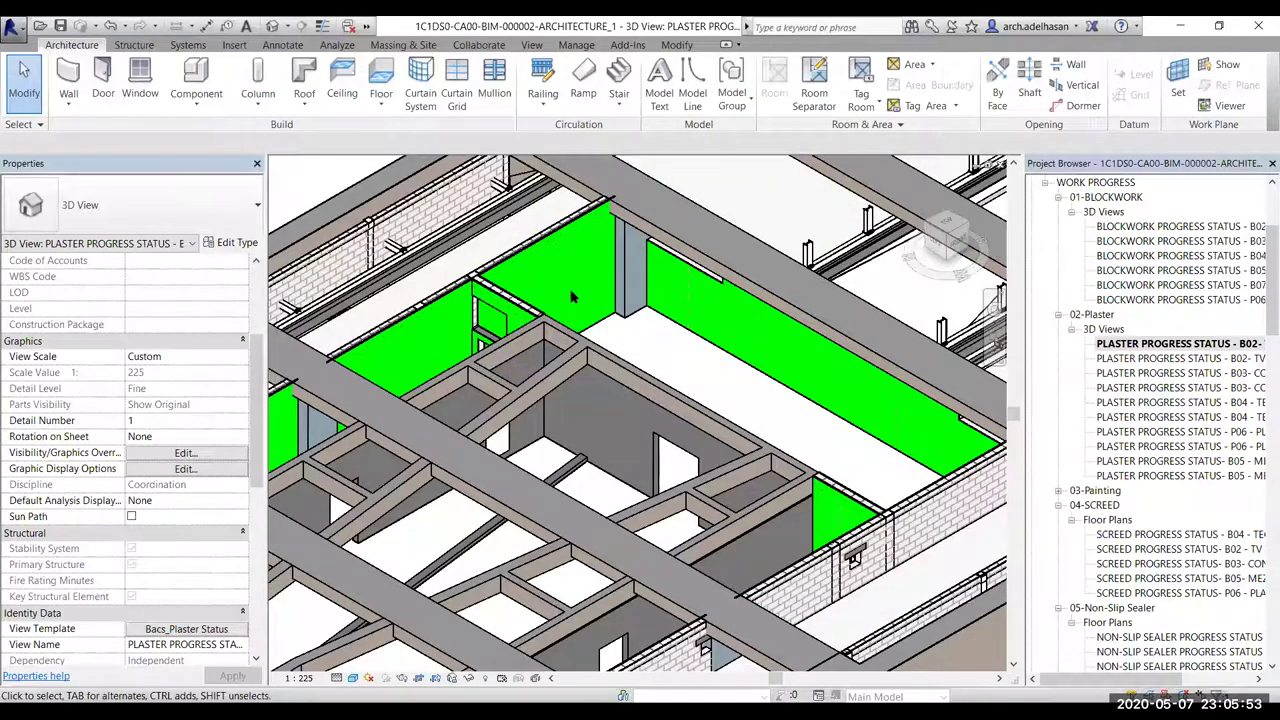
{"action": "scroll", "coordinate": [572, 296], "scroll_direction": "down", "scroll_amount": 3}
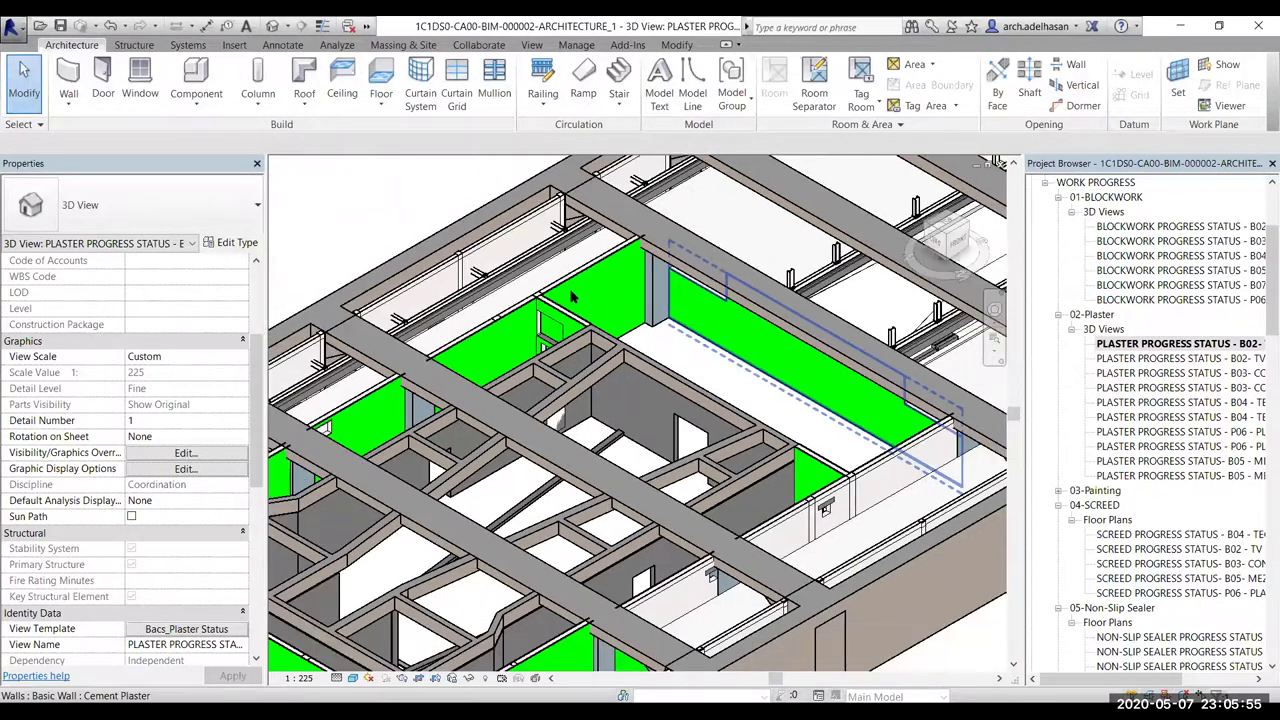
{"action": "scroll", "coordinate": [572, 296], "scroll_direction": "up", "scroll_amount": 2}
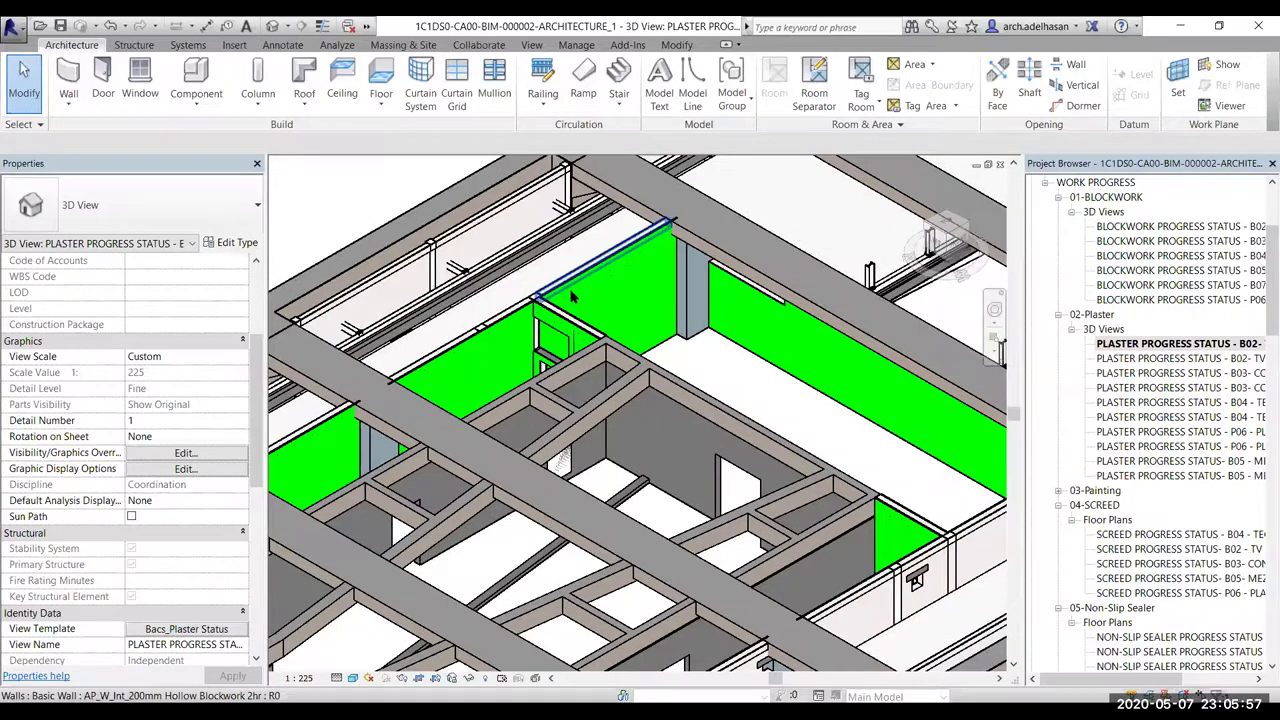
{"action": "left_click", "coordinate": [572, 296]}
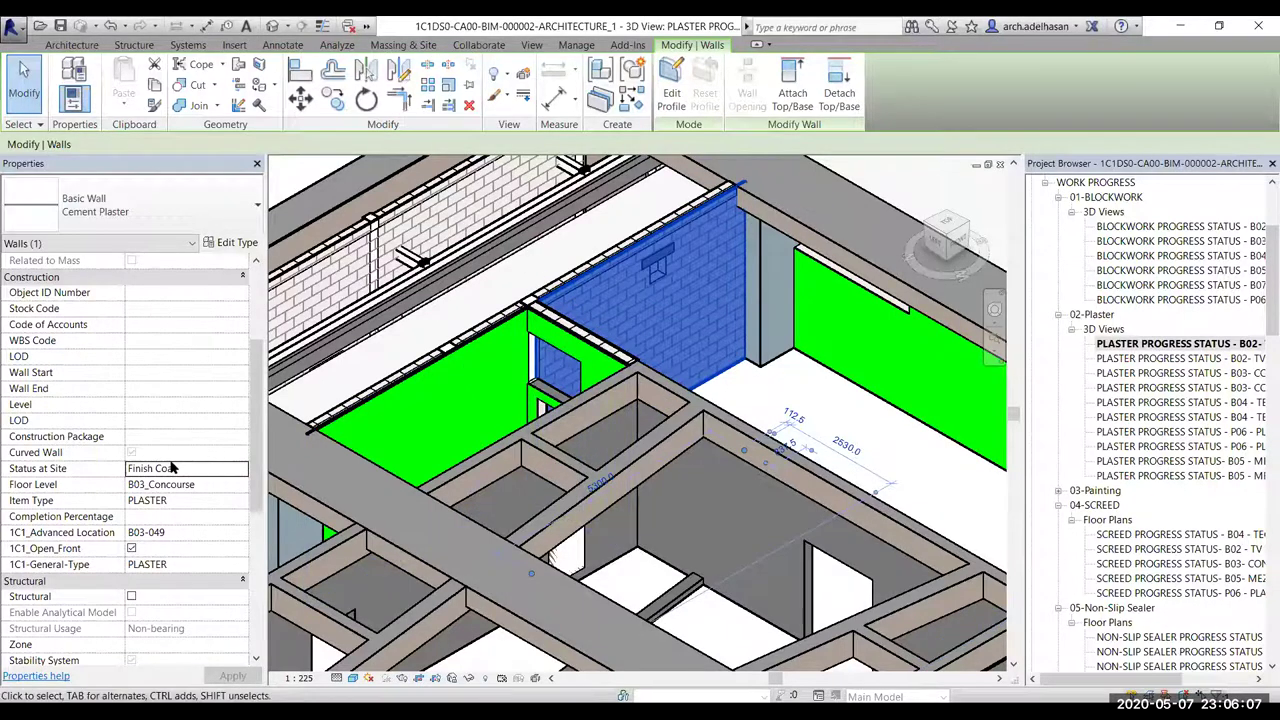
{"action": "left_click", "coordinate": [181, 503]}
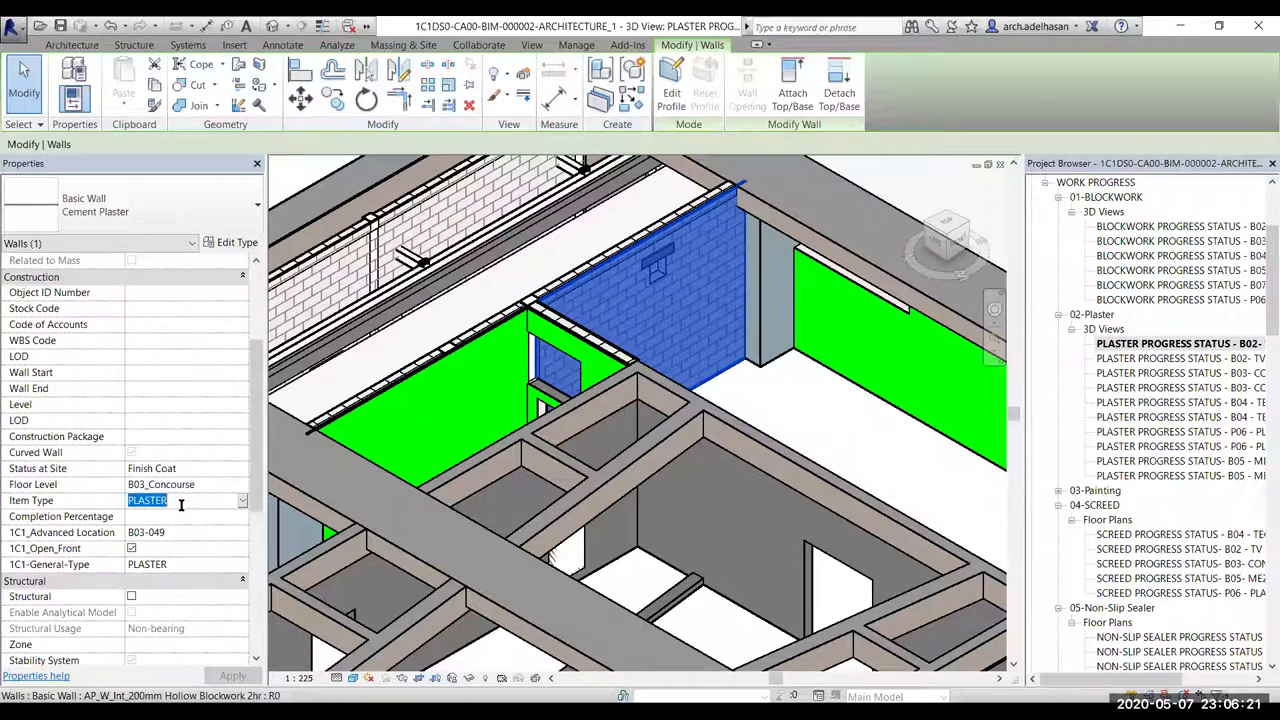
{"action": "left_click", "coordinate": [208, 484]}
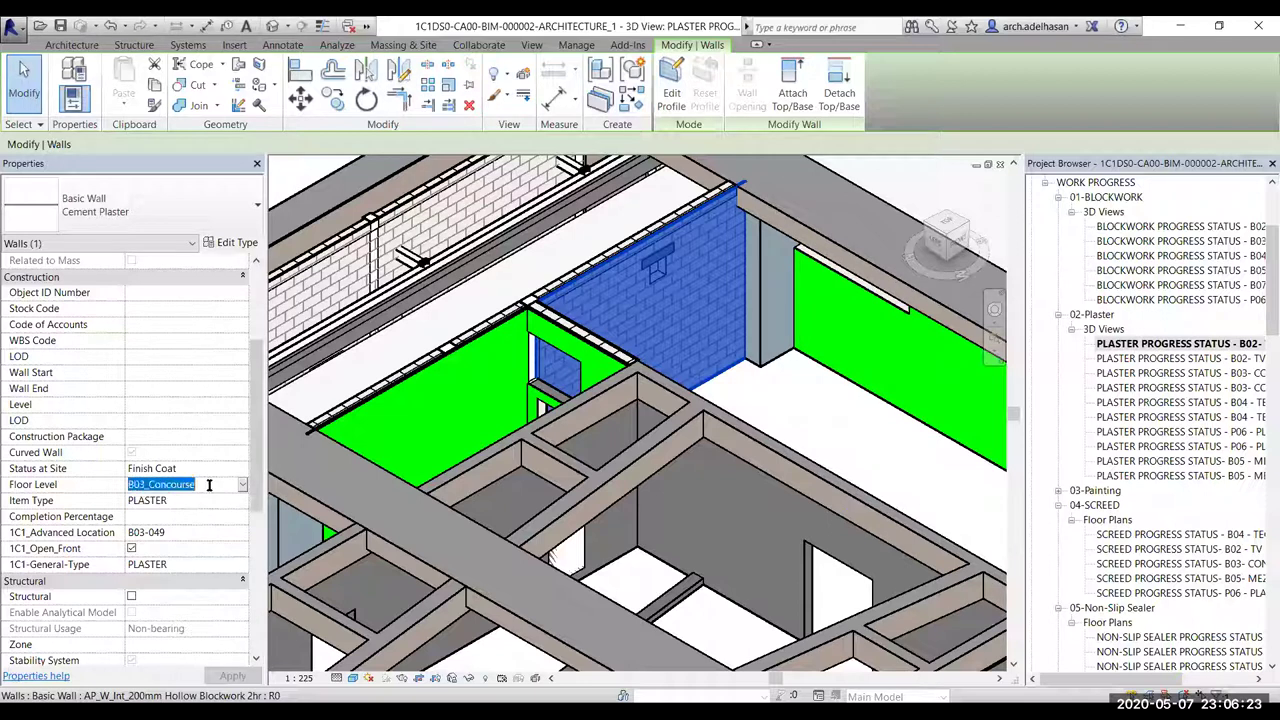
{"action": "left_click", "coordinate": [187, 533]}
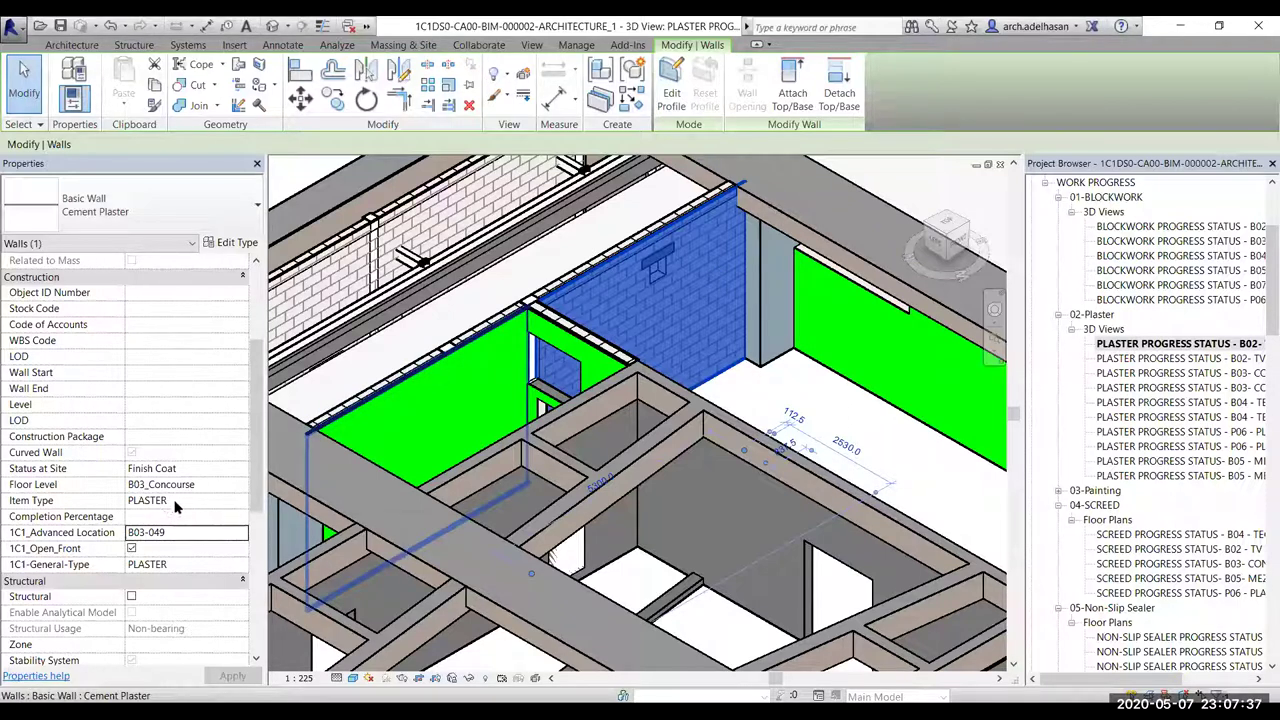
{"action": "left_click", "coordinate": [196, 500]}
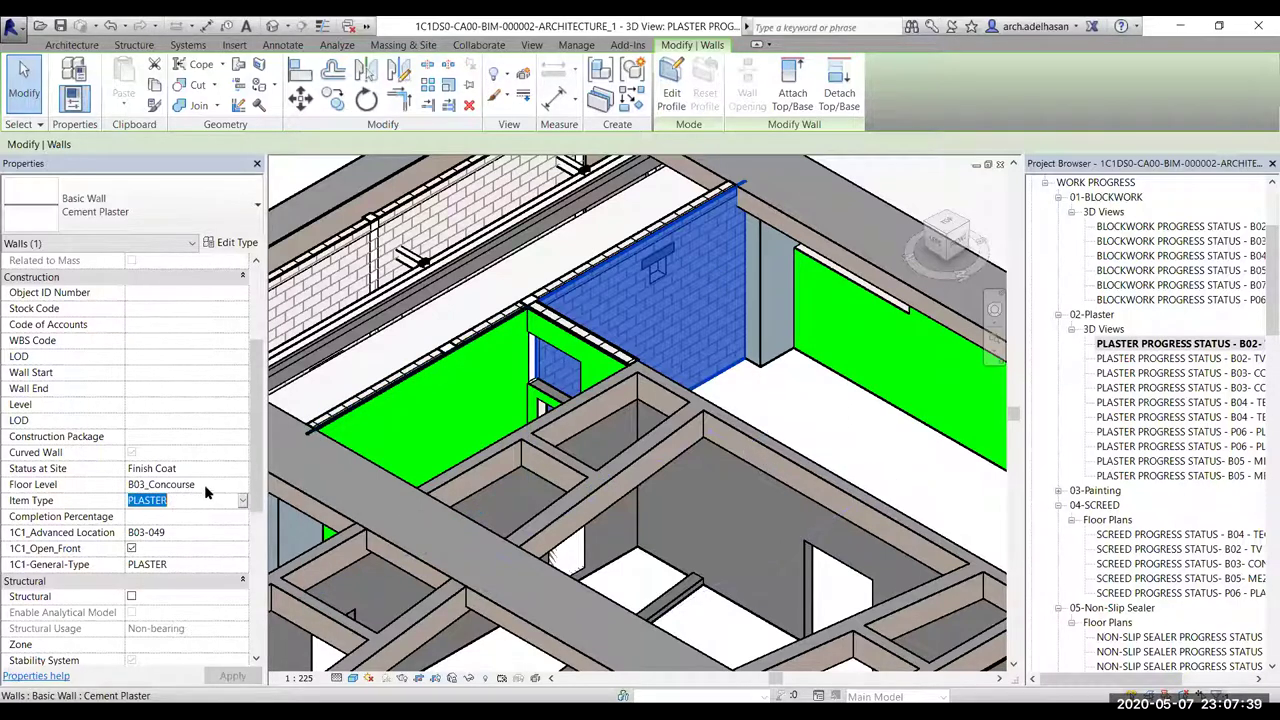
{"action": "left_click", "coordinate": [209, 484]}
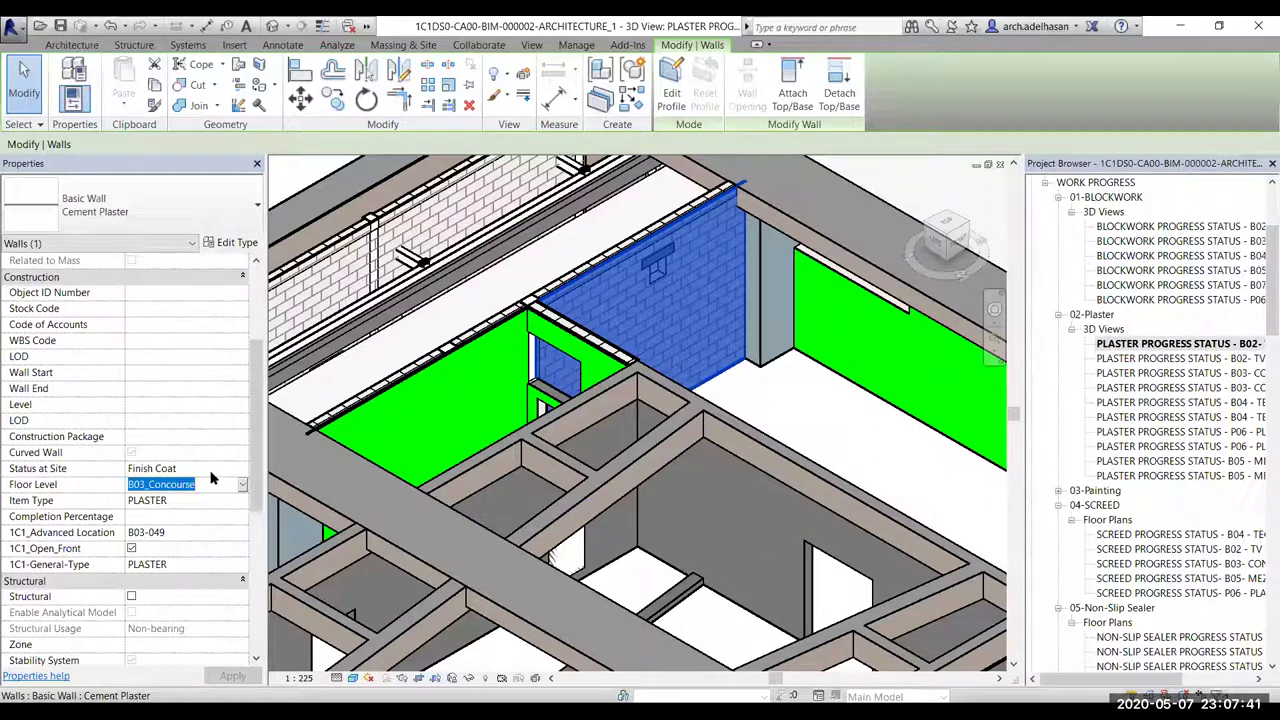
{"action": "left_click", "coordinate": [214, 469]}
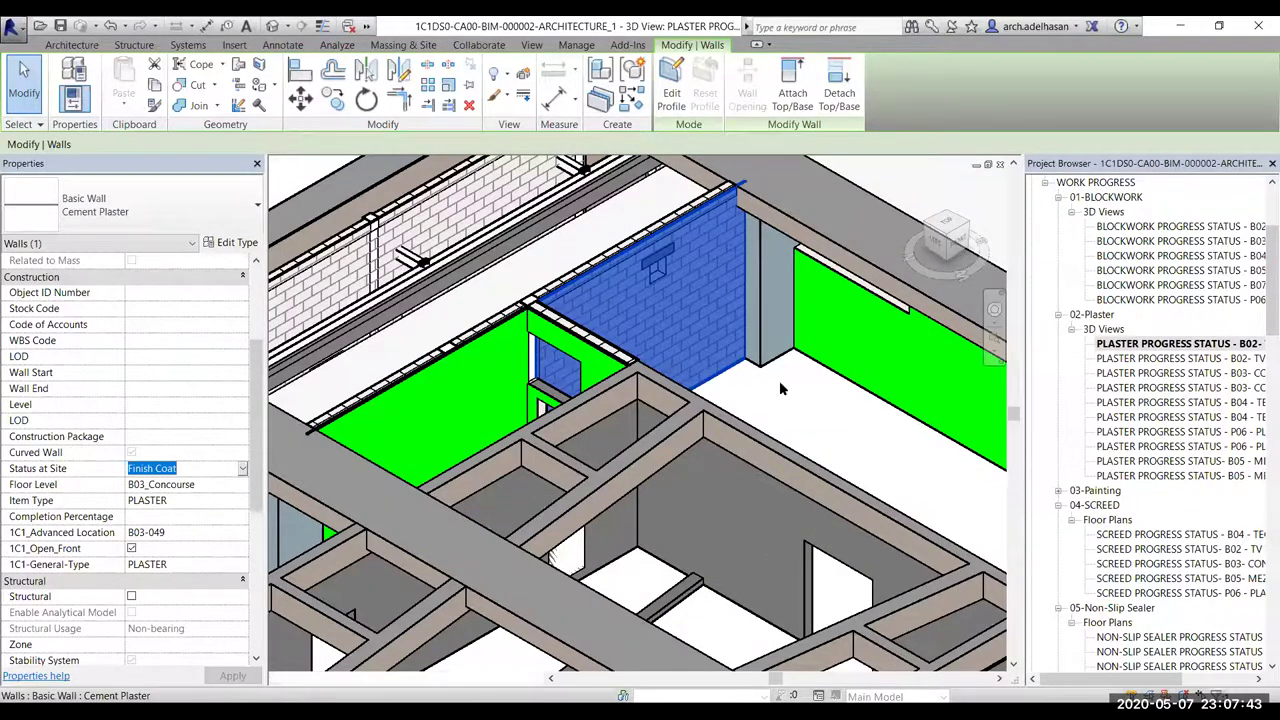
{"action": "scroll", "coordinate": [786, 387], "scroll_direction": "down", "scroll_amount": 3}
Set the chosen plaster wall's Status at Site to In Progress so it shows yellow
{"action": "middle_click_drag", "start_coordinate": [527, 447], "coordinate": [540, 445], "text": "shift"}
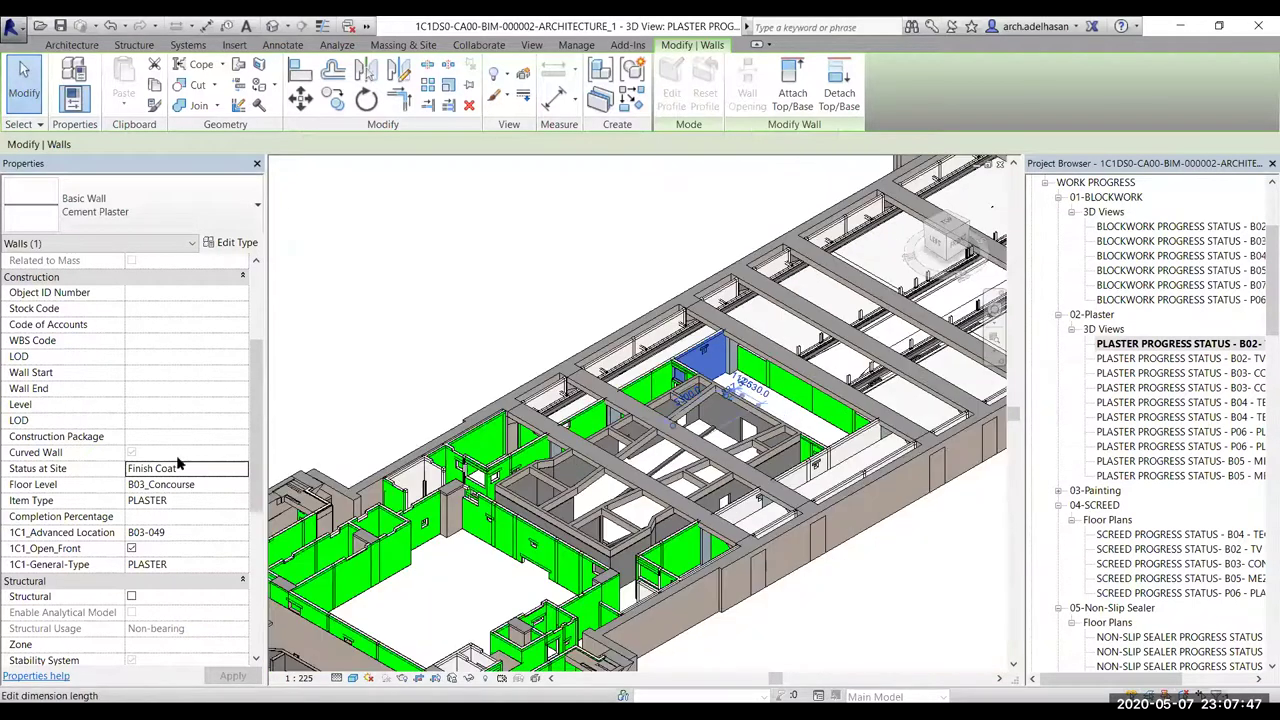
{"action": "scroll", "coordinate": [244, 568], "scroll_direction": "up", "scroll_amount": 2}
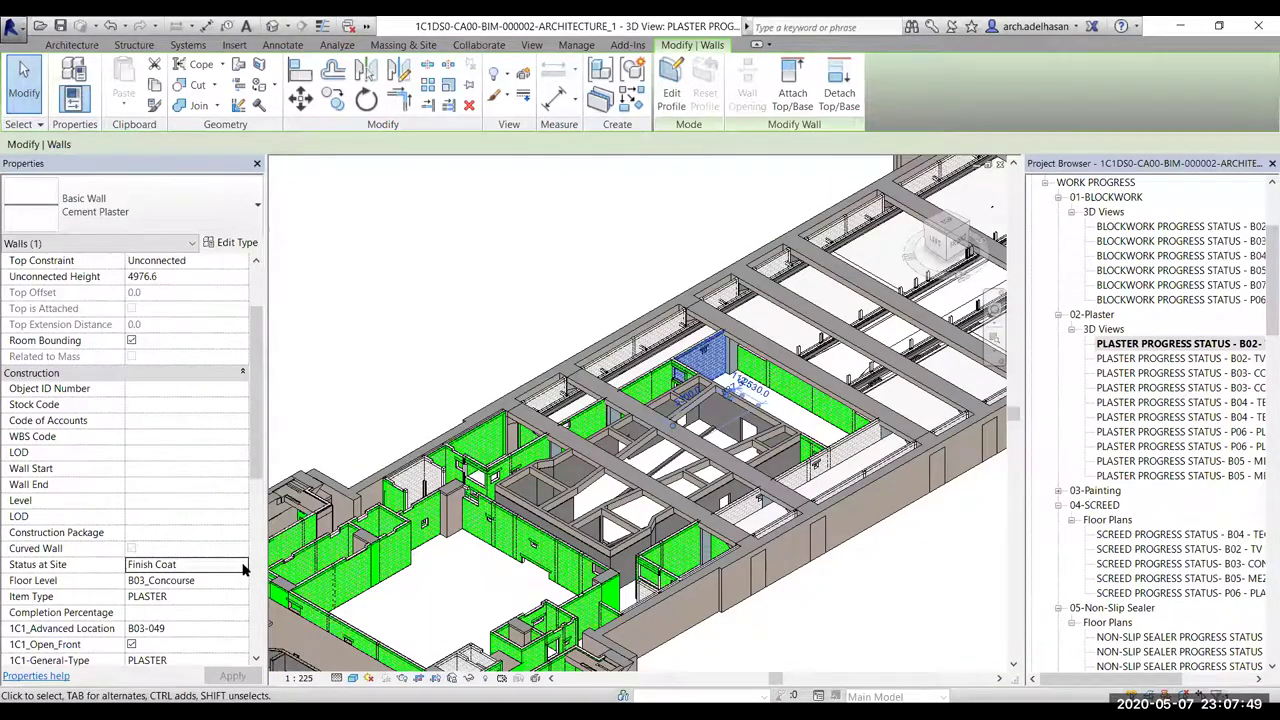
{"action": "left_click", "coordinate": [243, 568]}
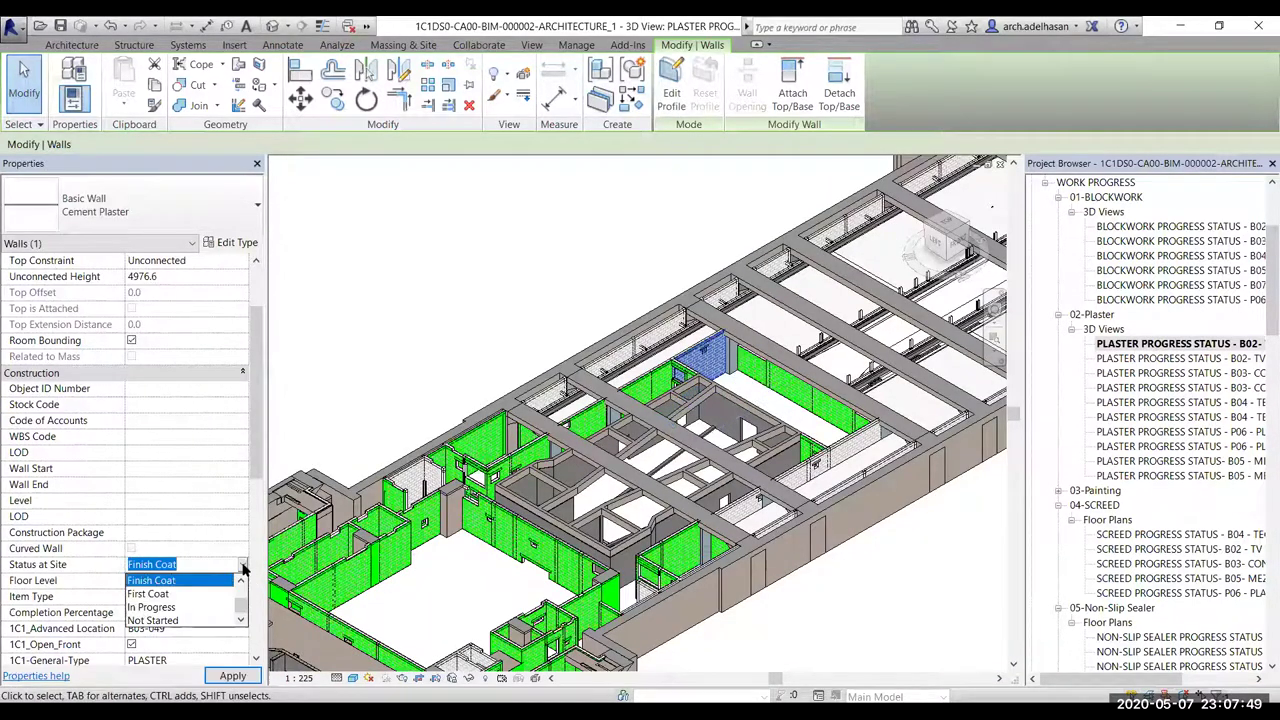
{"action": "left_click", "coordinate": [181, 606]}
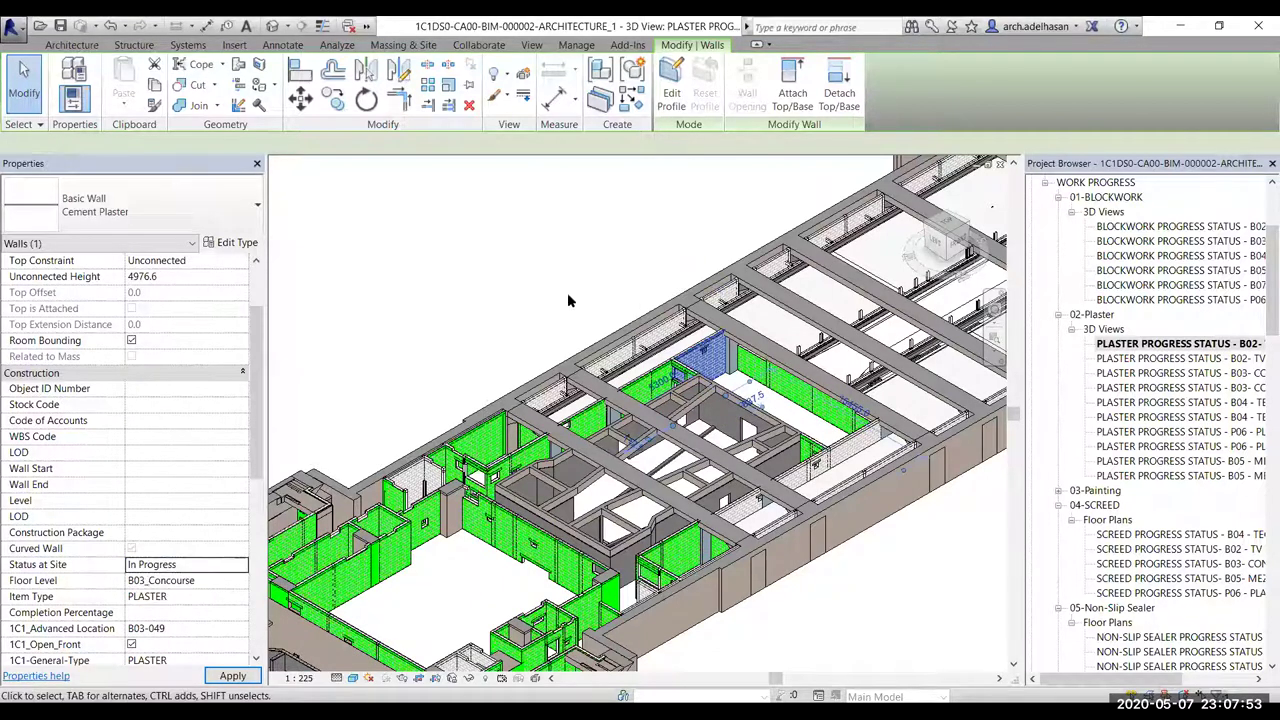
{"action": "left_click", "coordinate": [568, 300]}
{"action": "scroll", "coordinate": [711, 352], "scroll_direction": "up", "scroll_amount": 4}
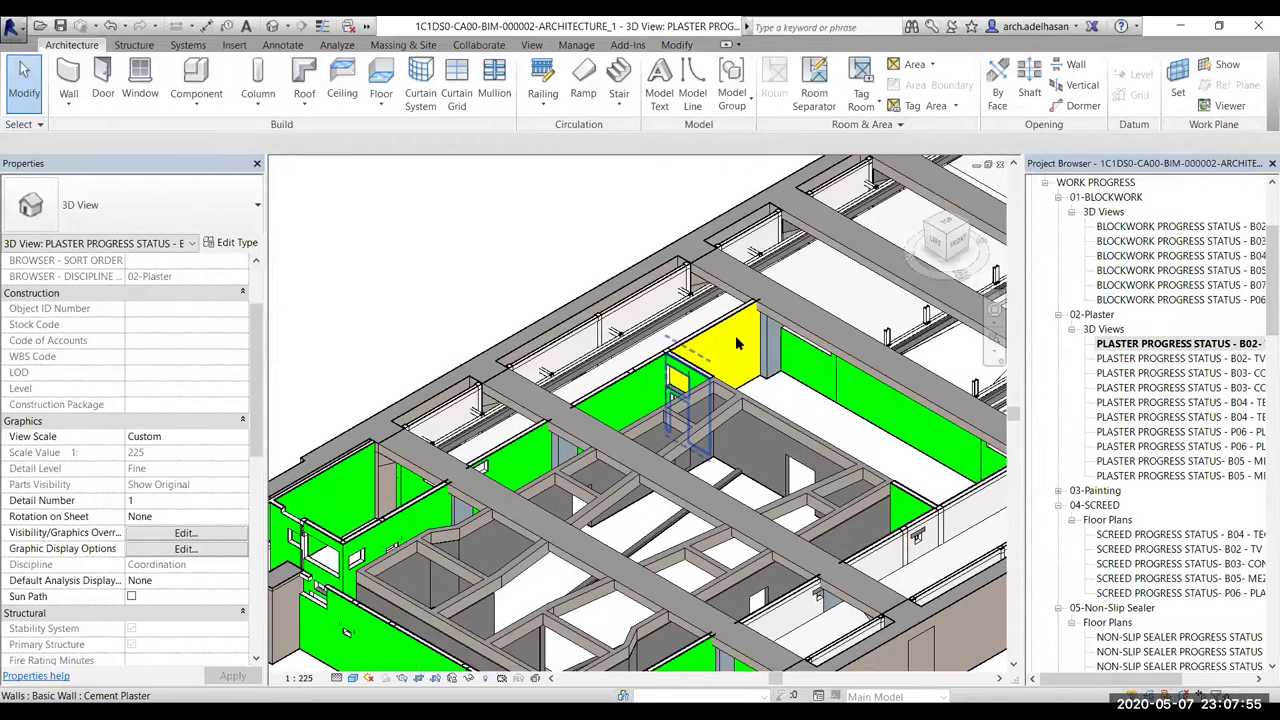
{"action": "scroll", "coordinate": [735, 342], "scroll_direction": "up", "scroll_amount": 2}
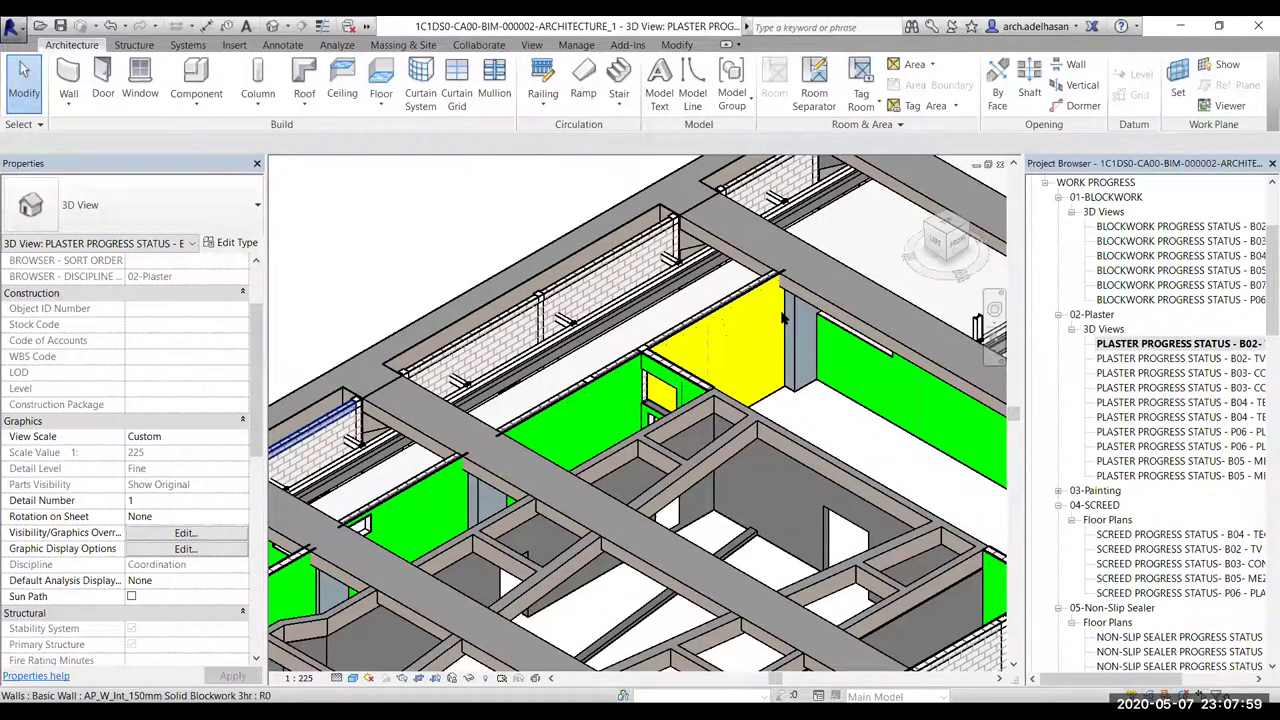
Reselect the yellow wall and check another plastered wall's site status
{"action": "left_click", "coordinate": [727, 337]}
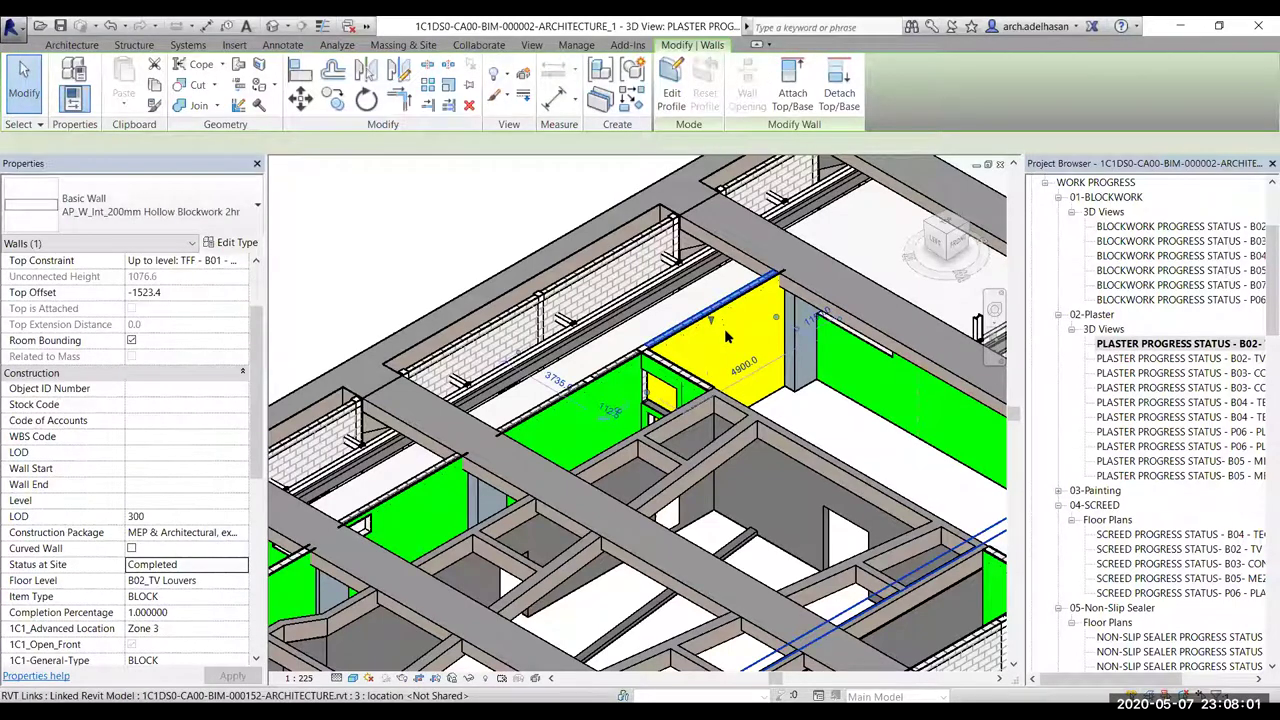
{"action": "left_click", "coordinate": [732, 258]}
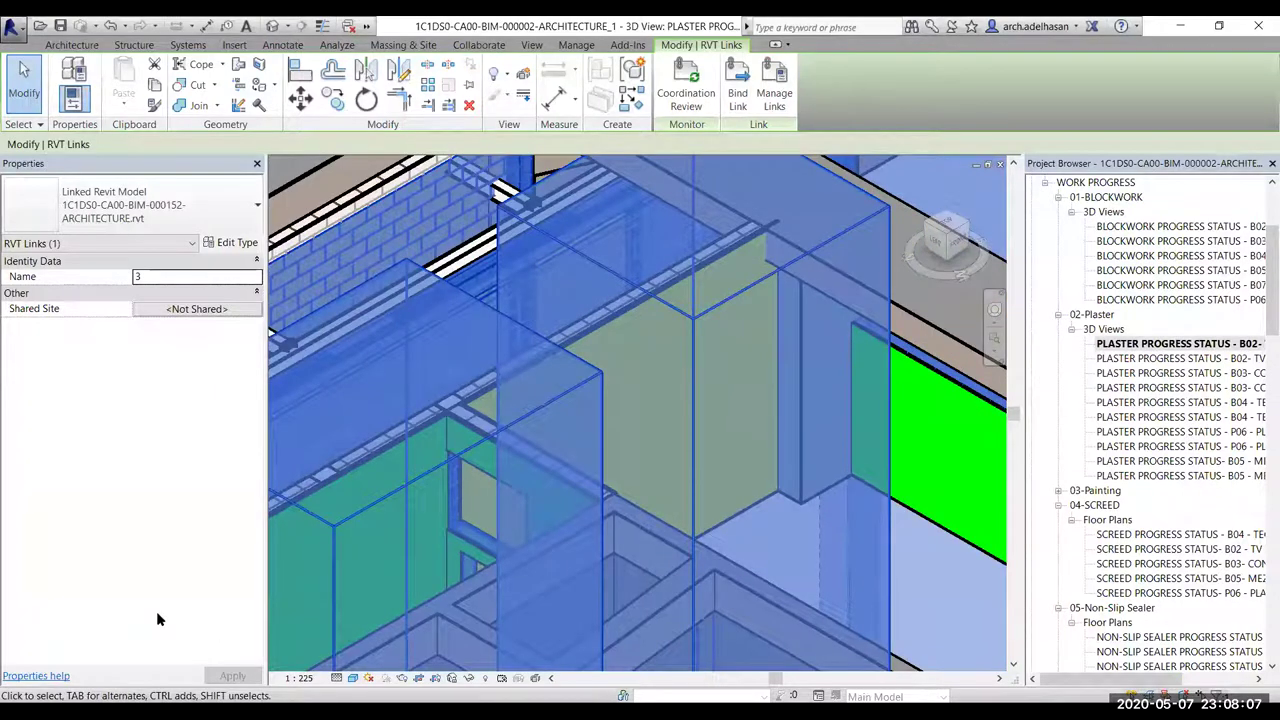
{"action": "left_click", "coordinate": [712, 404]}
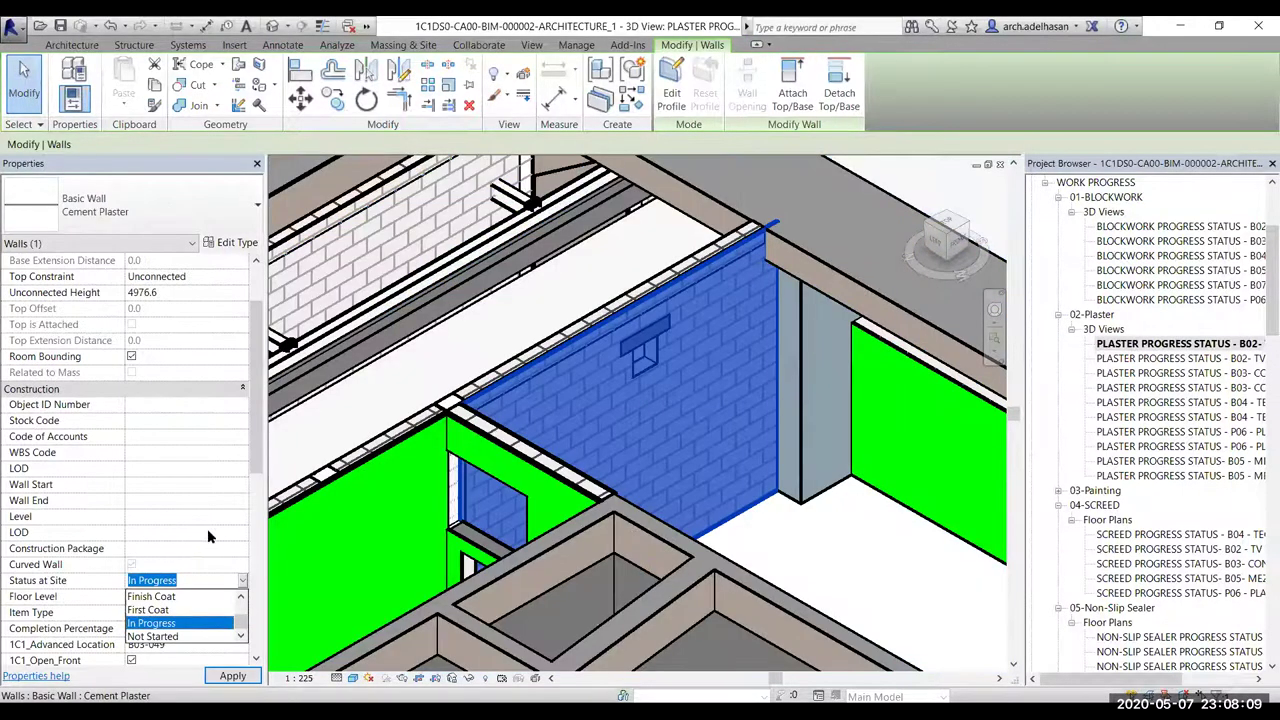
{"action": "left_click", "coordinate": [720, 268]}
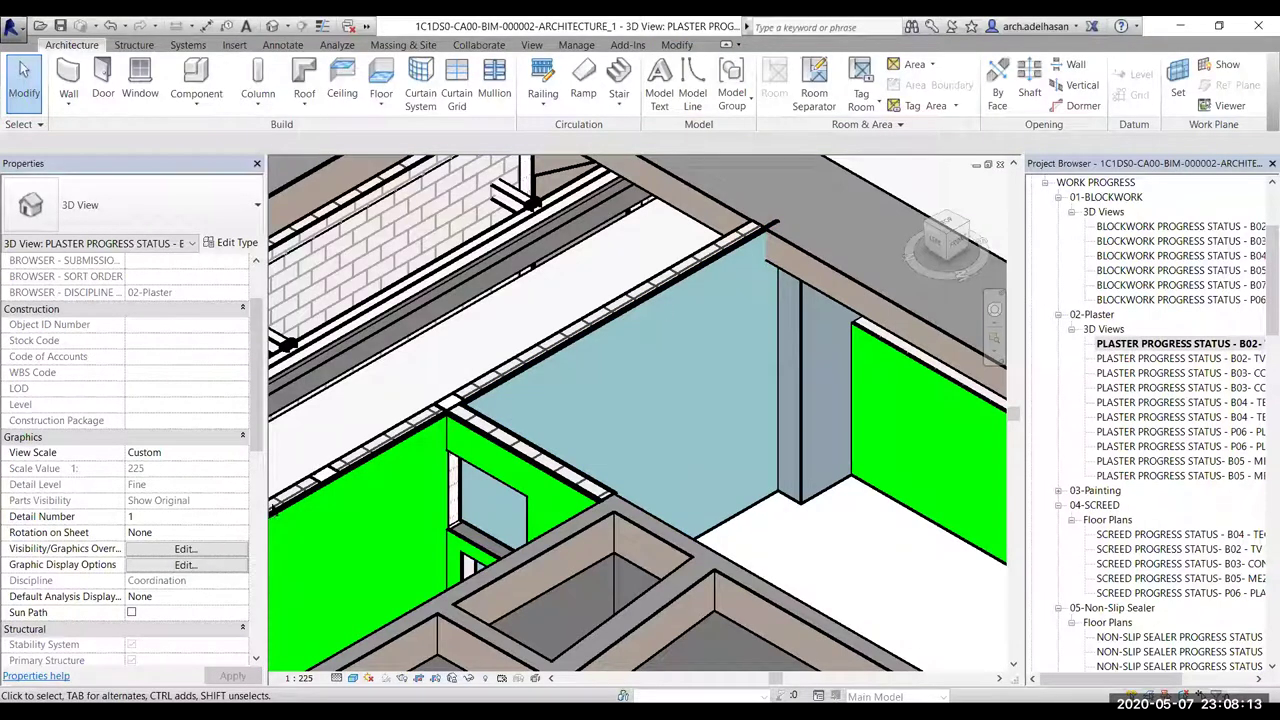
Select the B03-049 Cement Plaster wall, confirm it reads First Coat, then zoom out and deselect
{"action": "left_click", "coordinate": [330, 488]}
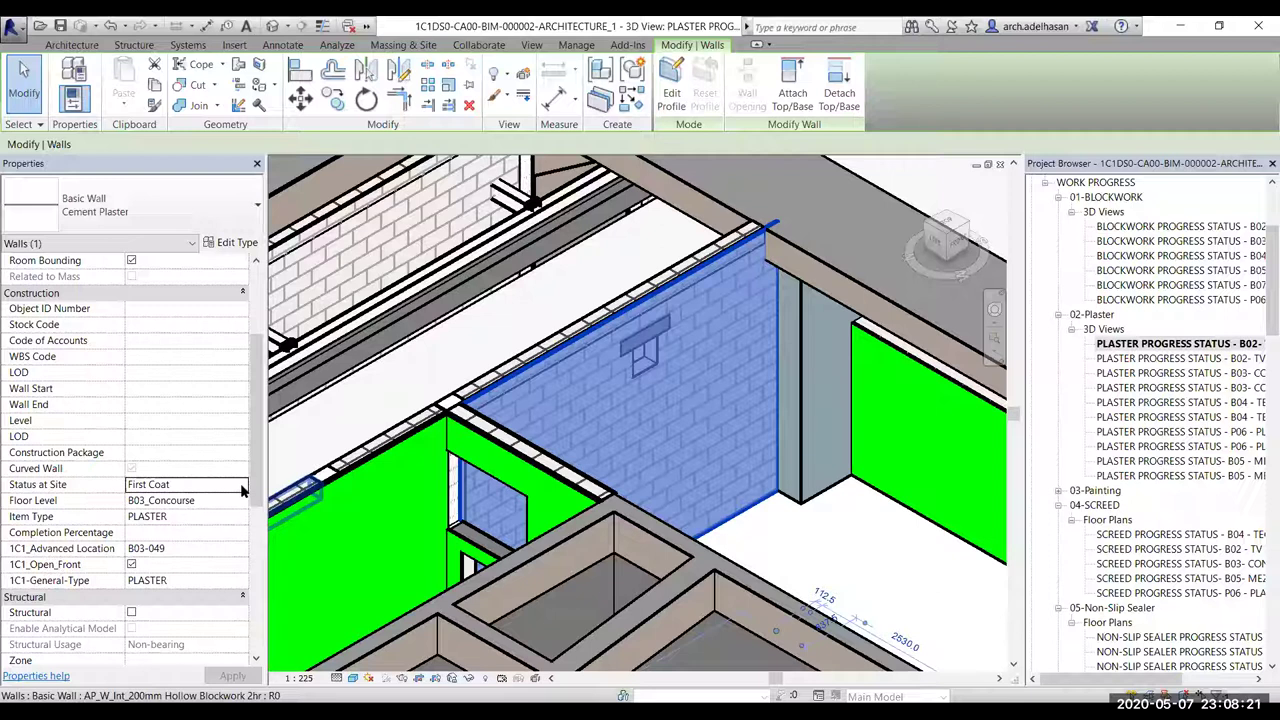
{"action": "scroll", "coordinate": [241, 490], "scroll_direction": "down", "scroll_amount": 2}
{"action": "scroll", "coordinate": [241, 490], "scroll_direction": "down", "scroll_amount": 5}
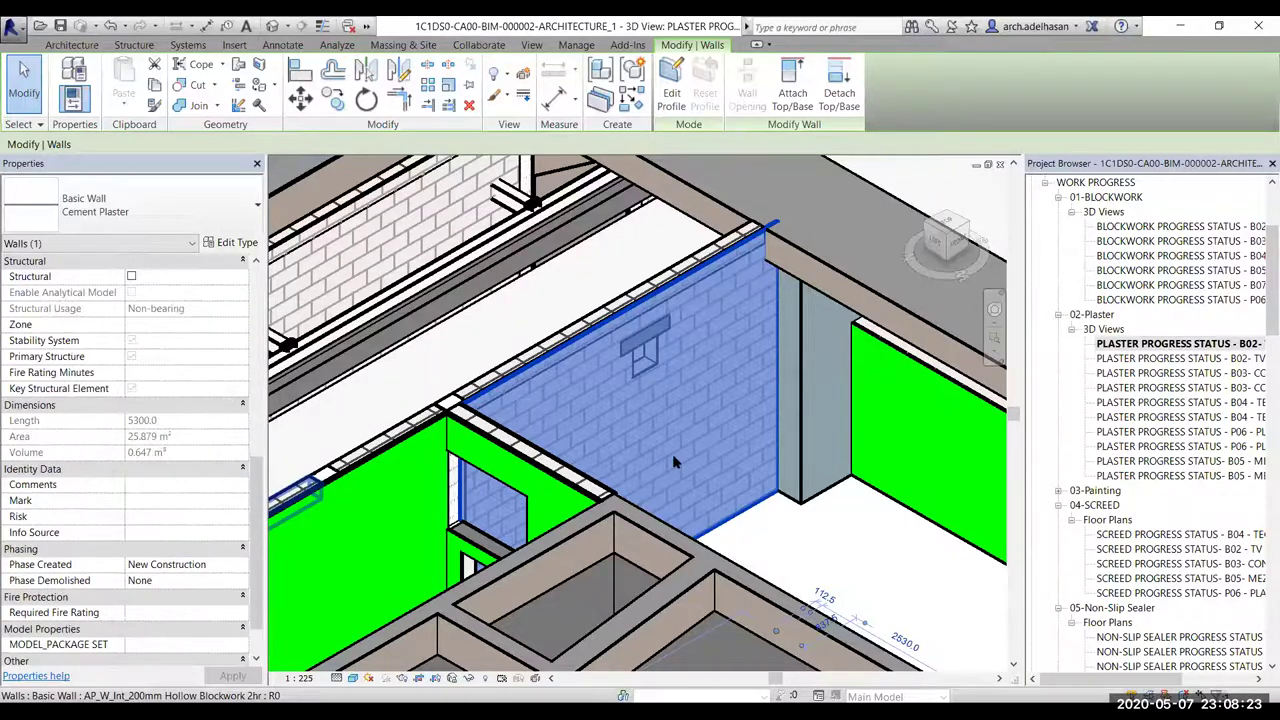
{"action": "scroll", "coordinate": [714, 443], "scroll_direction": "down", "scroll_amount": 5}
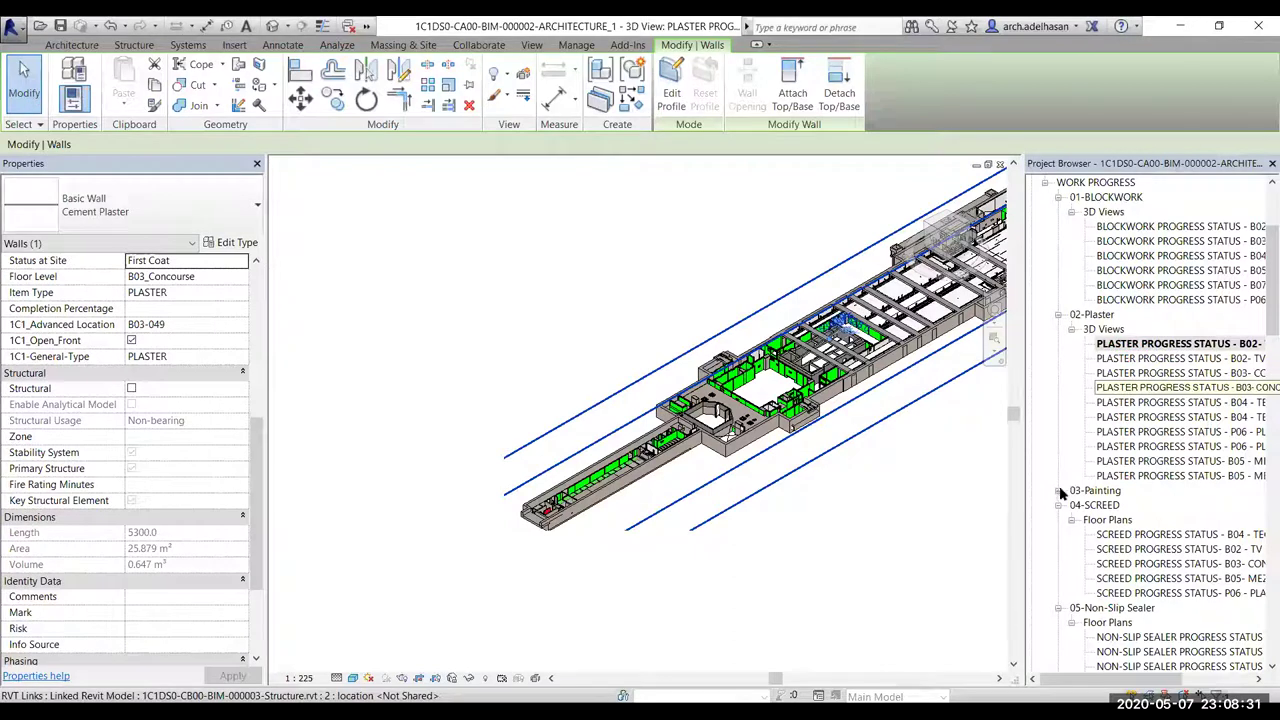
{"action": "key", "text": "Escape"}
Open the Ceiling Painting Progress Status plan for B03 Concourse and zoom in
{"action": "left_click", "coordinate": [1155, 522]}
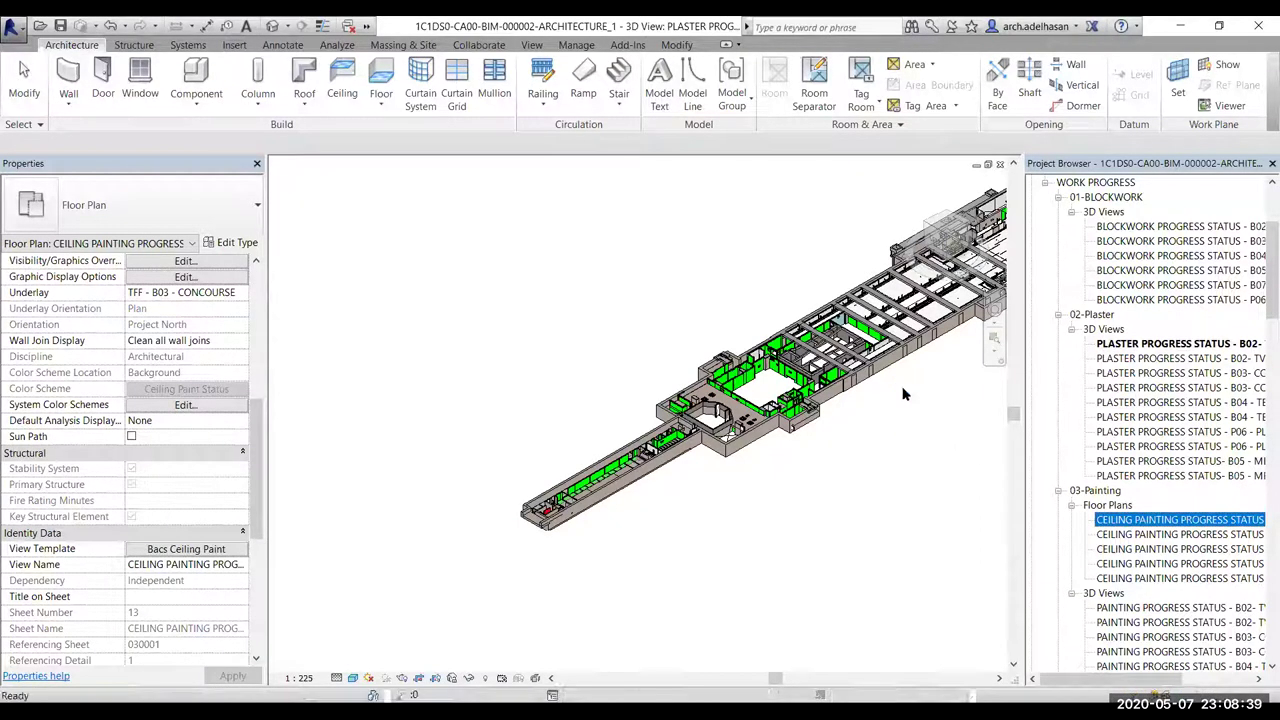
{"action": "scroll", "coordinate": [527, 404], "scroll_direction": "up", "scroll_amount": 5}
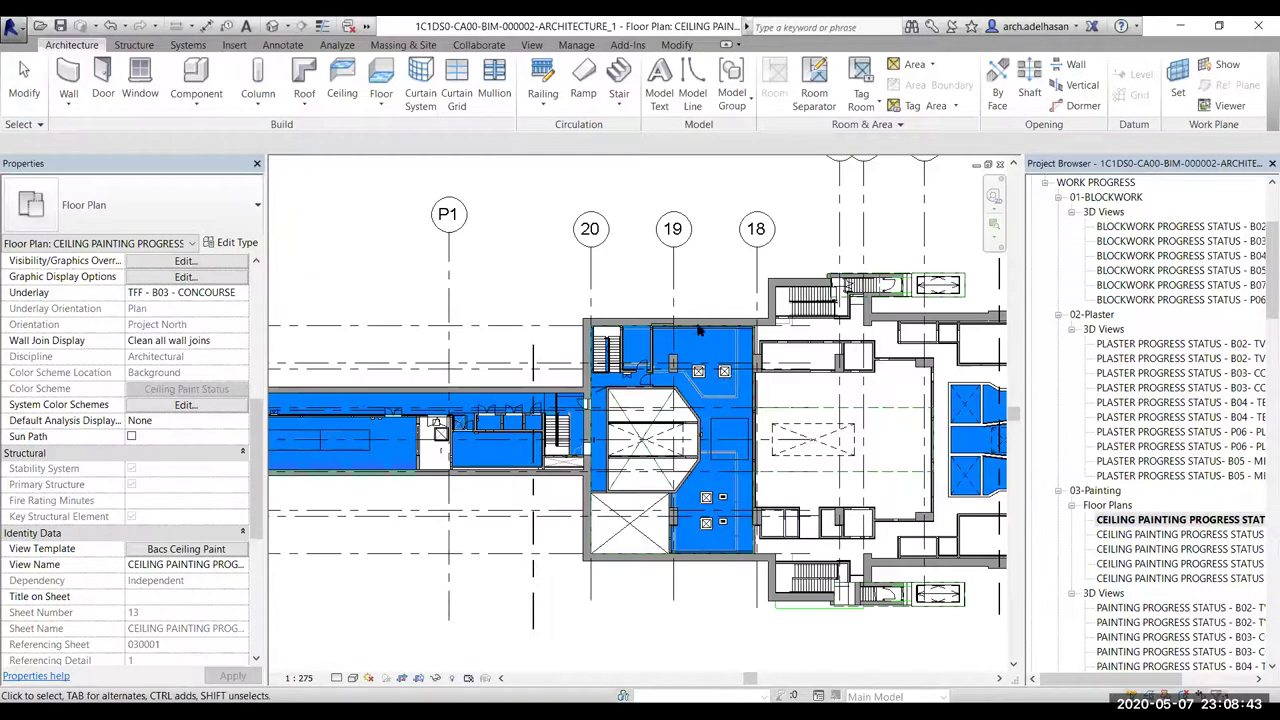
{"action": "scroll", "coordinate": [720, 372], "scroll_direction": "up", "scroll_amount": 3}
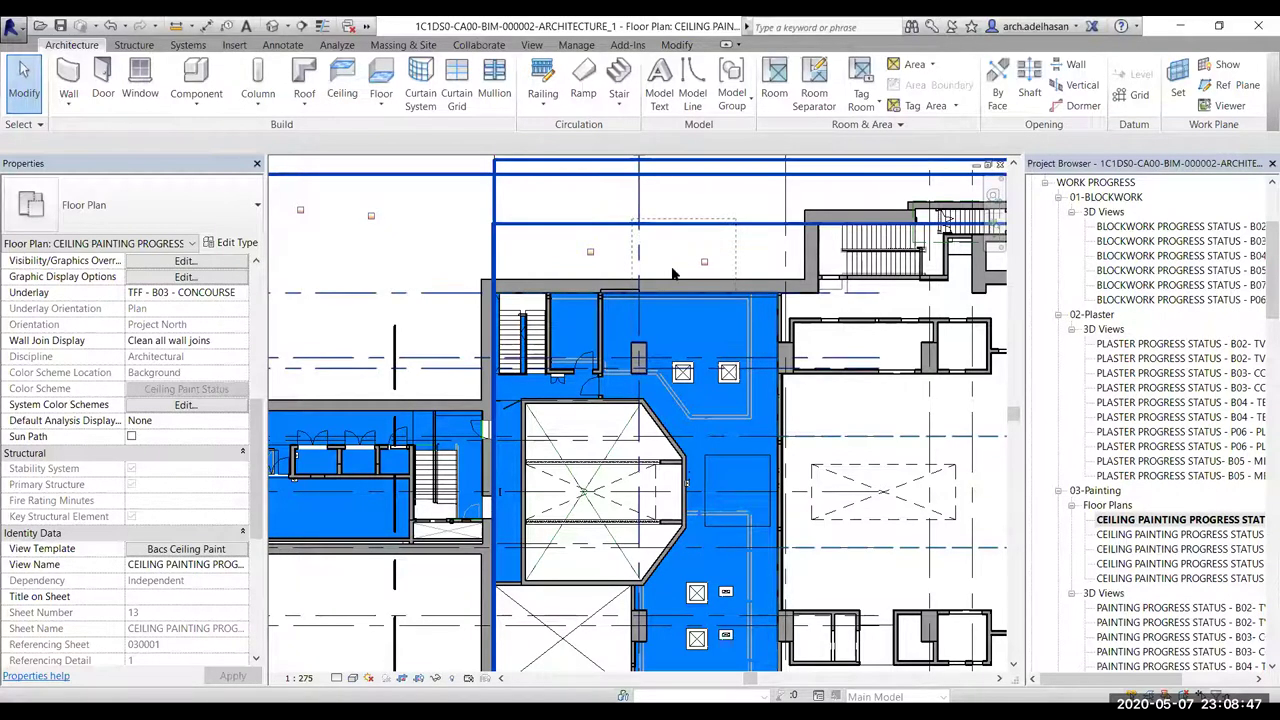
Inspect the exterior road floor, then a room whose ceiling paint status reads First Coat
{"action": "left_click", "coordinate": [583, 416]}
{"action": "scroll", "coordinate": [583, 416], "scroll_direction": "down", "scroll_amount": 3}
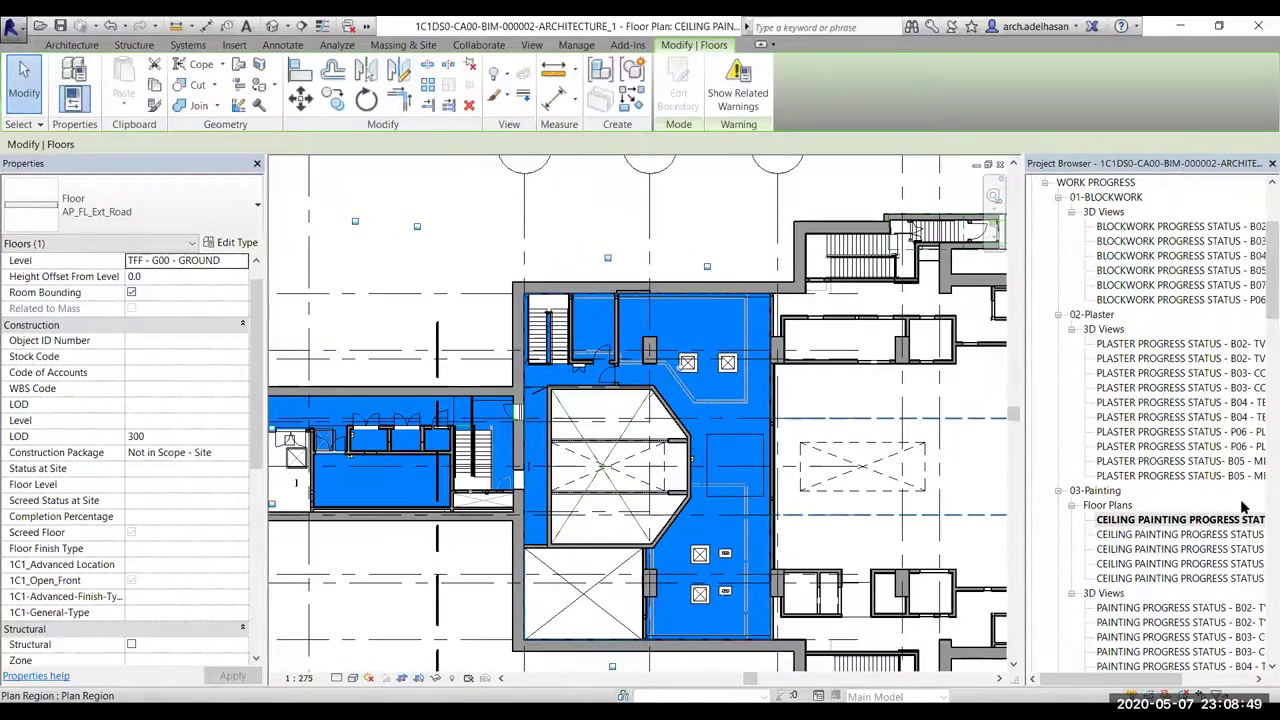
{"action": "scroll", "coordinate": [500, 437], "scroll_direction": "up", "scroll_amount": 1}
{"action": "scroll", "coordinate": [500, 437], "scroll_direction": "down", "scroll_amount": 2}
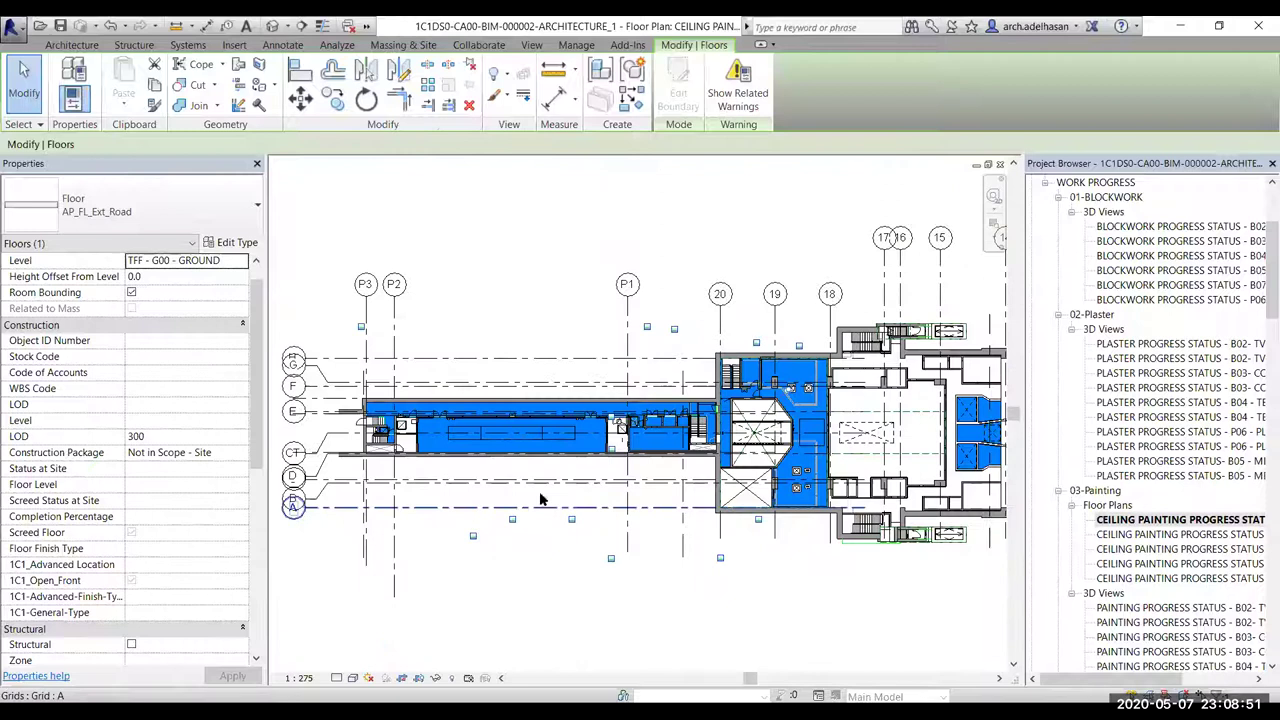
{"action": "key", "text": "Escape"}
{"action": "left_click", "coordinate": [576, 452]}
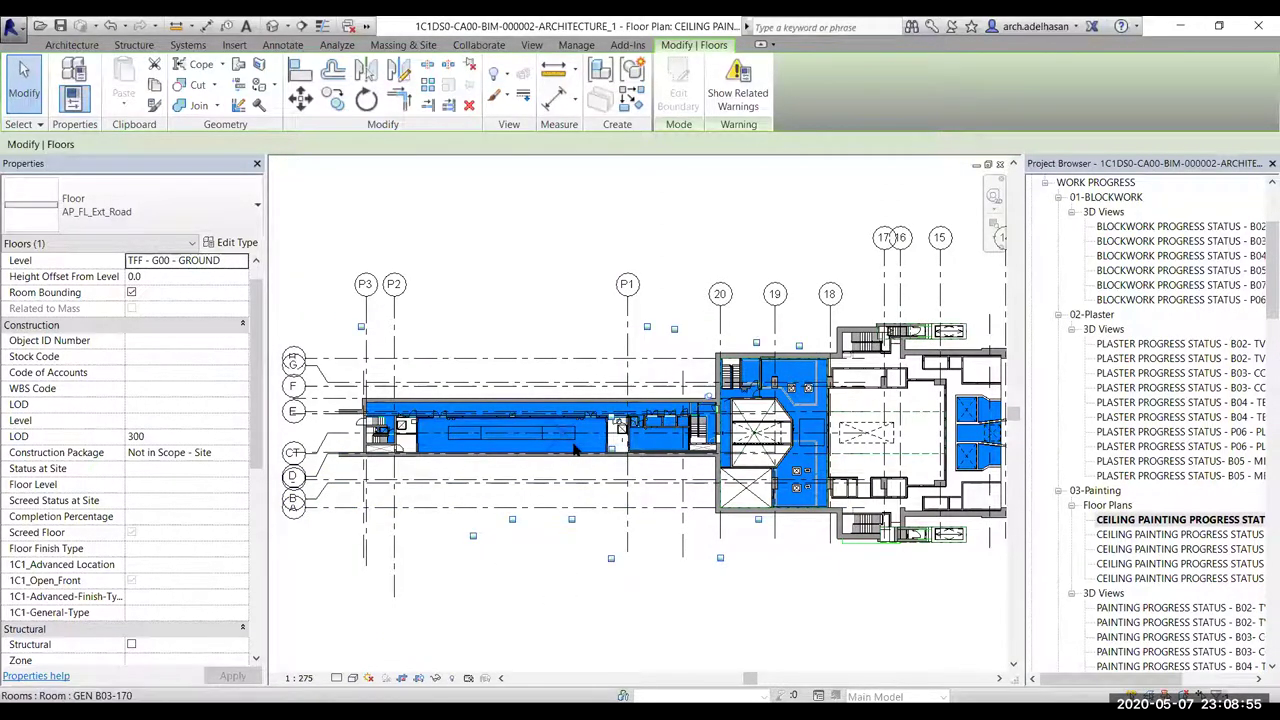
{"action": "left_click", "coordinate": [597, 442]}
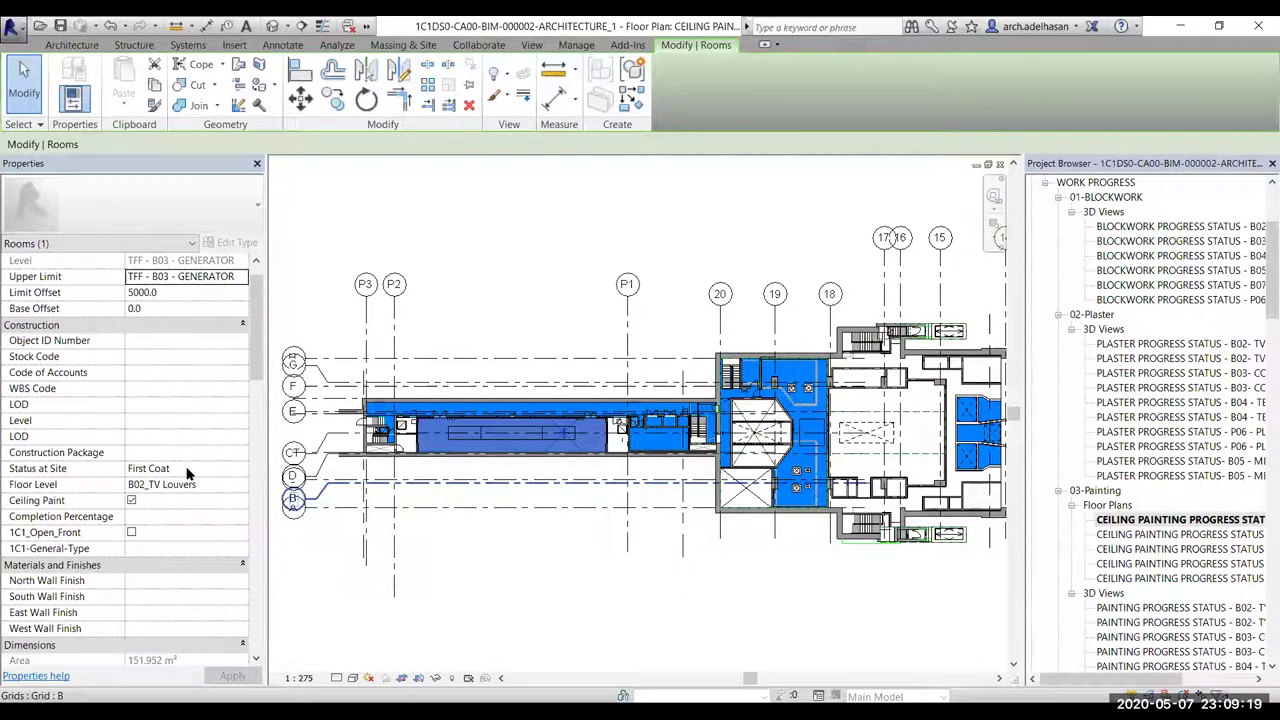
Open the Painting Progress Status – B02 TV Louvres 3D view and zoom onto the blue painting walls
{"action": "double_click", "coordinate": [1180, 609]}
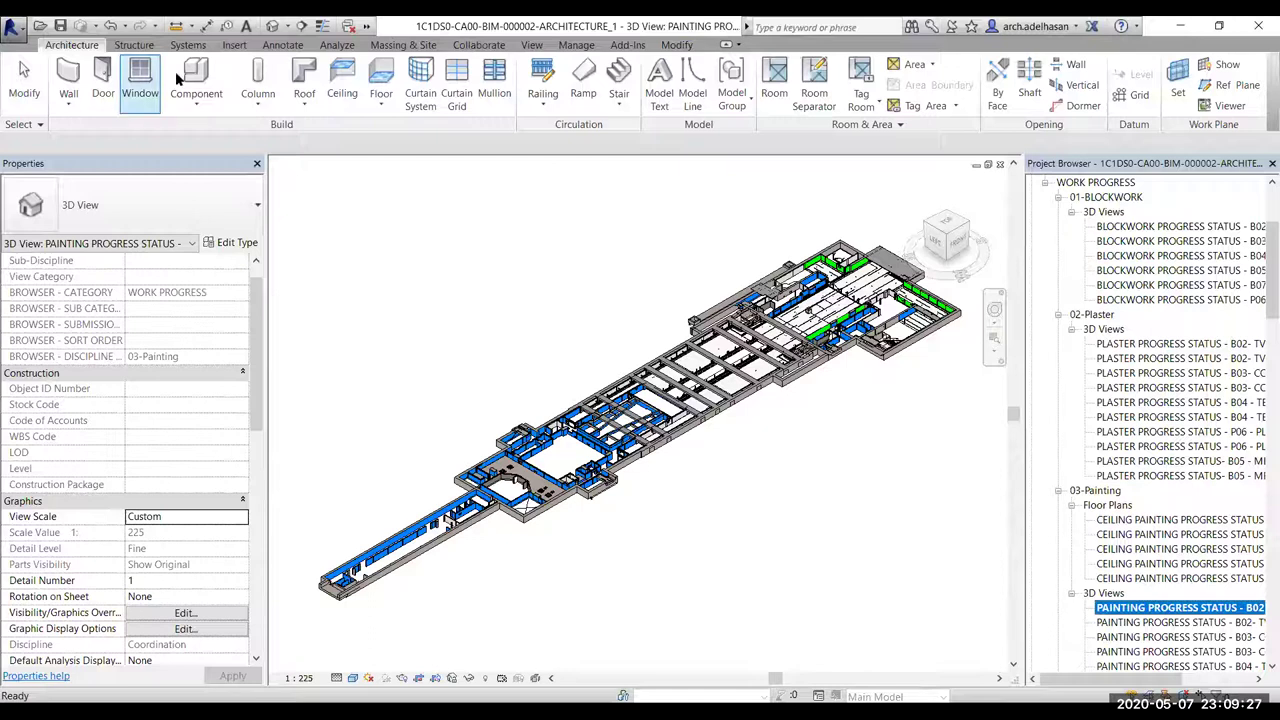
{"action": "scroll", "coordinate": [633, 499], "scroll_direction": "up", "scroll_amount": 10}
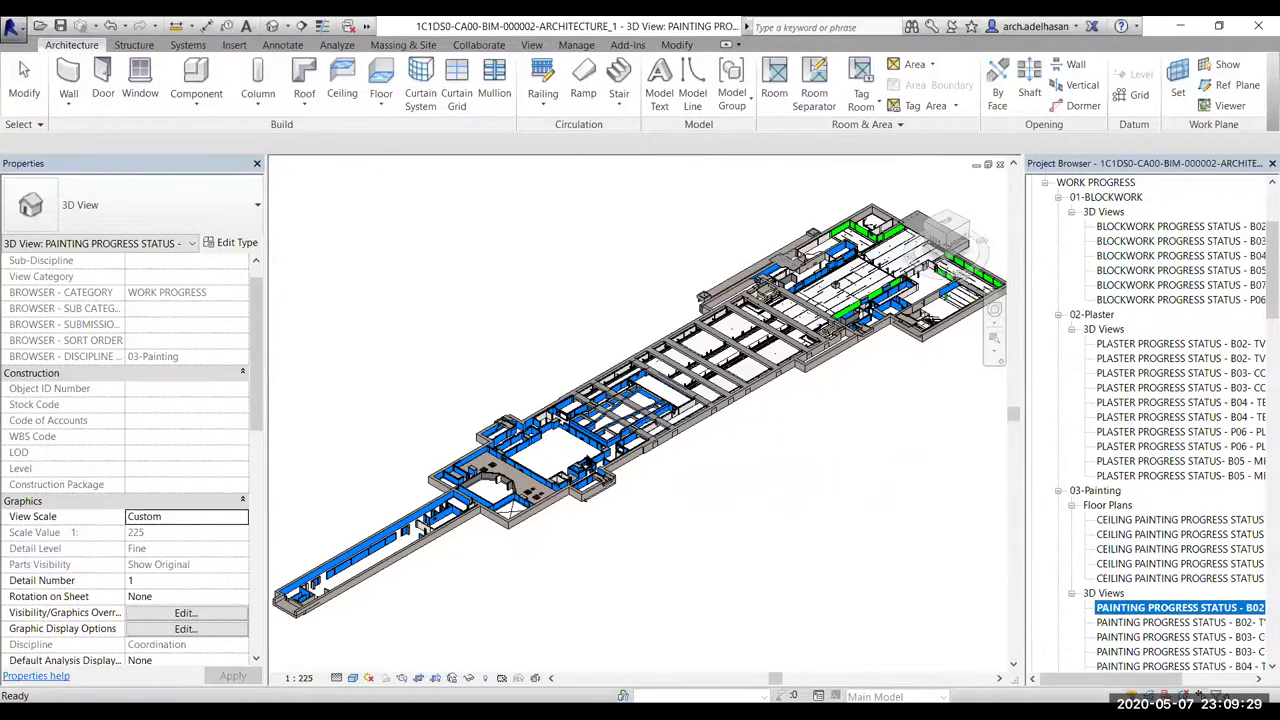
{"action": "scroll", "coordinate": [545, 415], "scroll_direction": "up", "scroll_amount": 3}
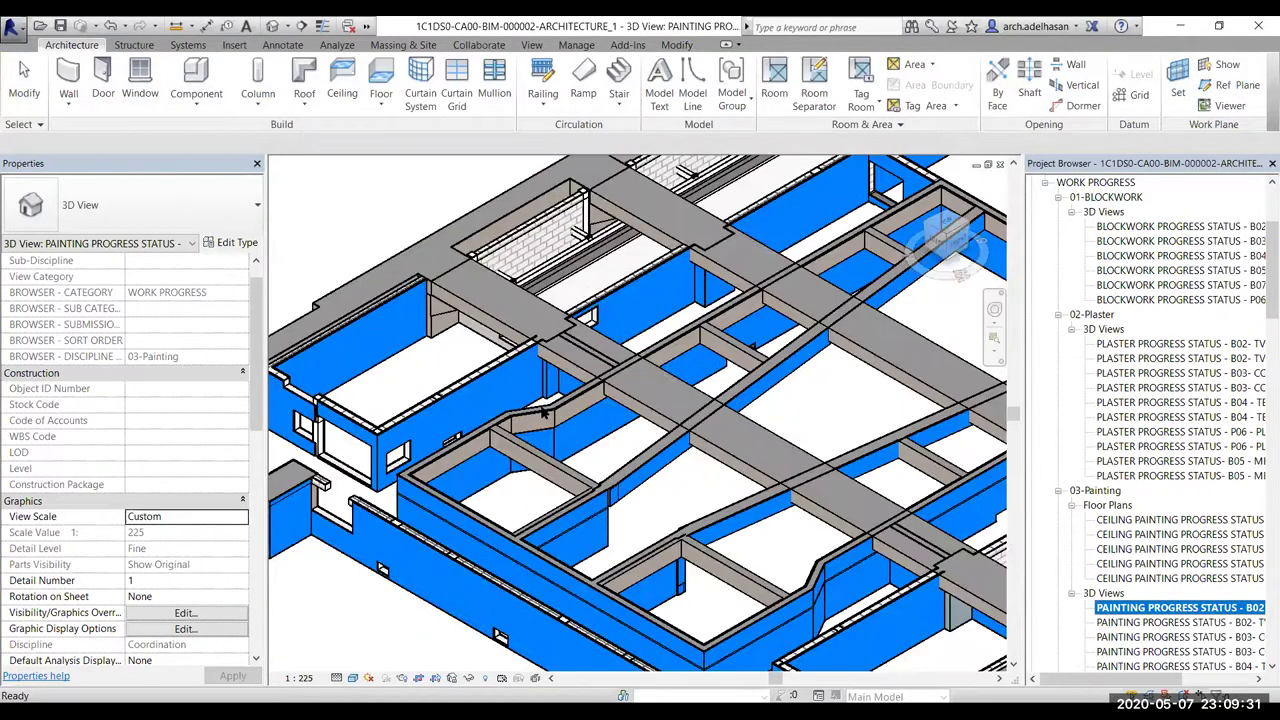
{"action": "scroll", "coordinate": [406, 446], "scroll_direction": "up", "scroll_amount": 2}
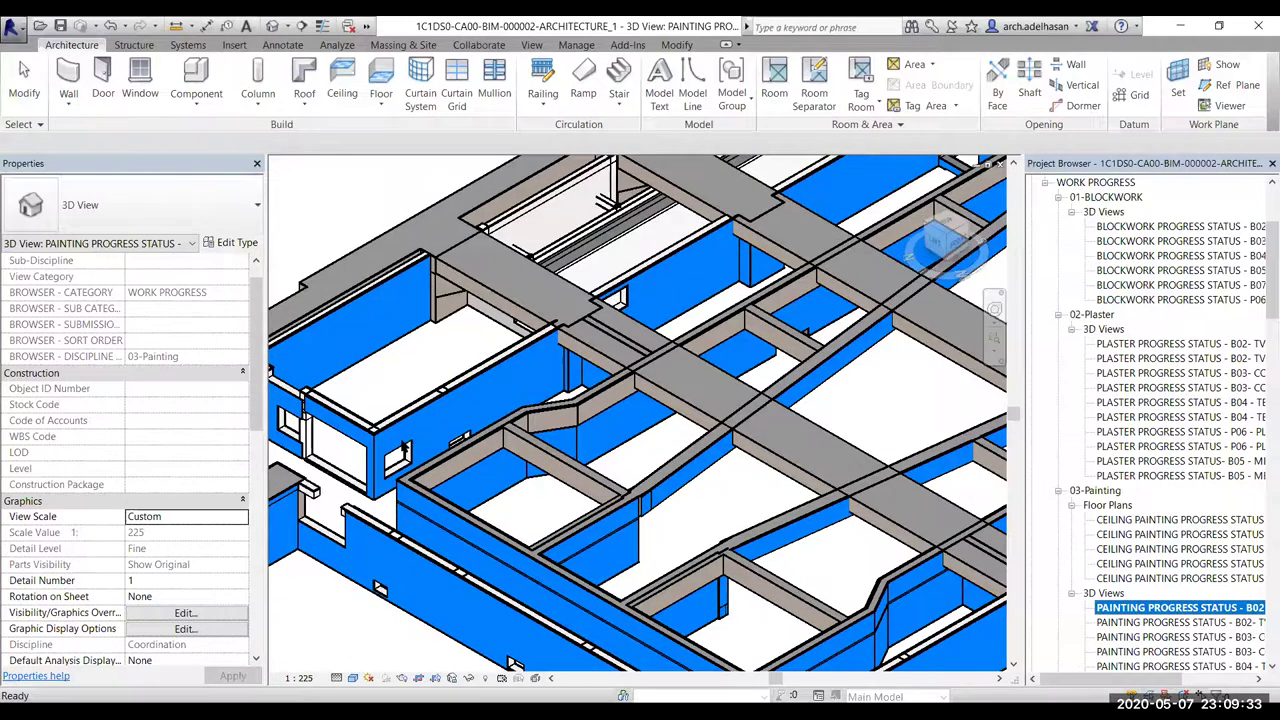
{"action": "scroll", "coordinate": [406, 446], "scroll_direction": "up", "scroll_amount": 2}
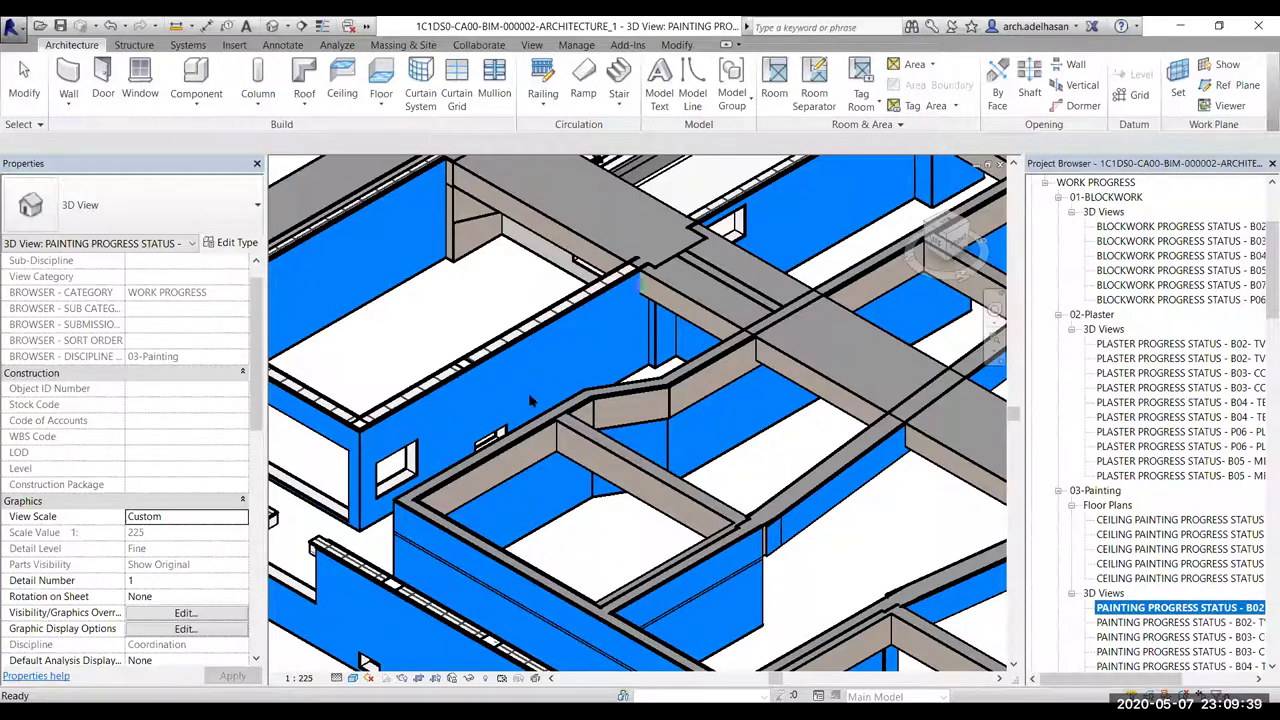
{"action": "scroll", "coordinate": [536, 387], "scroll_direction": "down", "scroll_amount": 3}
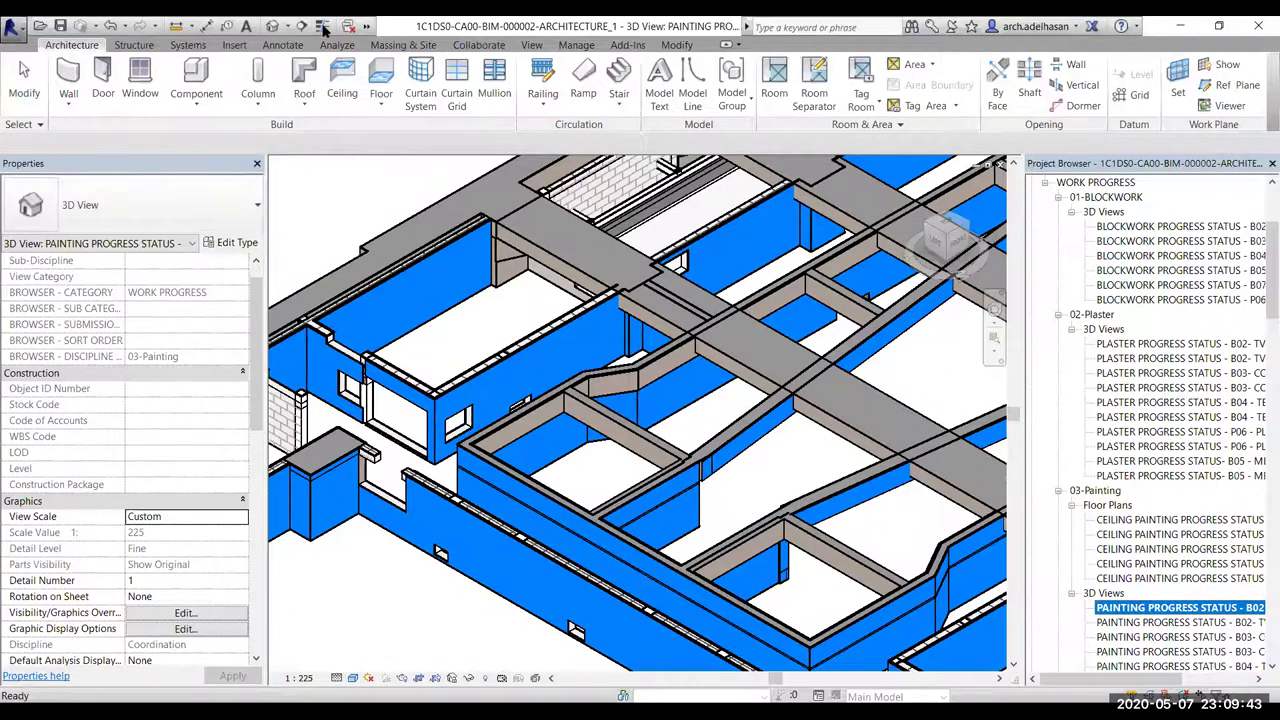
{"action": "scroll", "coordinate": [350, 428], "scroll_direction": "up", "scroll_amount": 2}
{"action": "scroll", "coordinate": [478, 375], "scroll_direction": "up", "scroll_amount": 2}
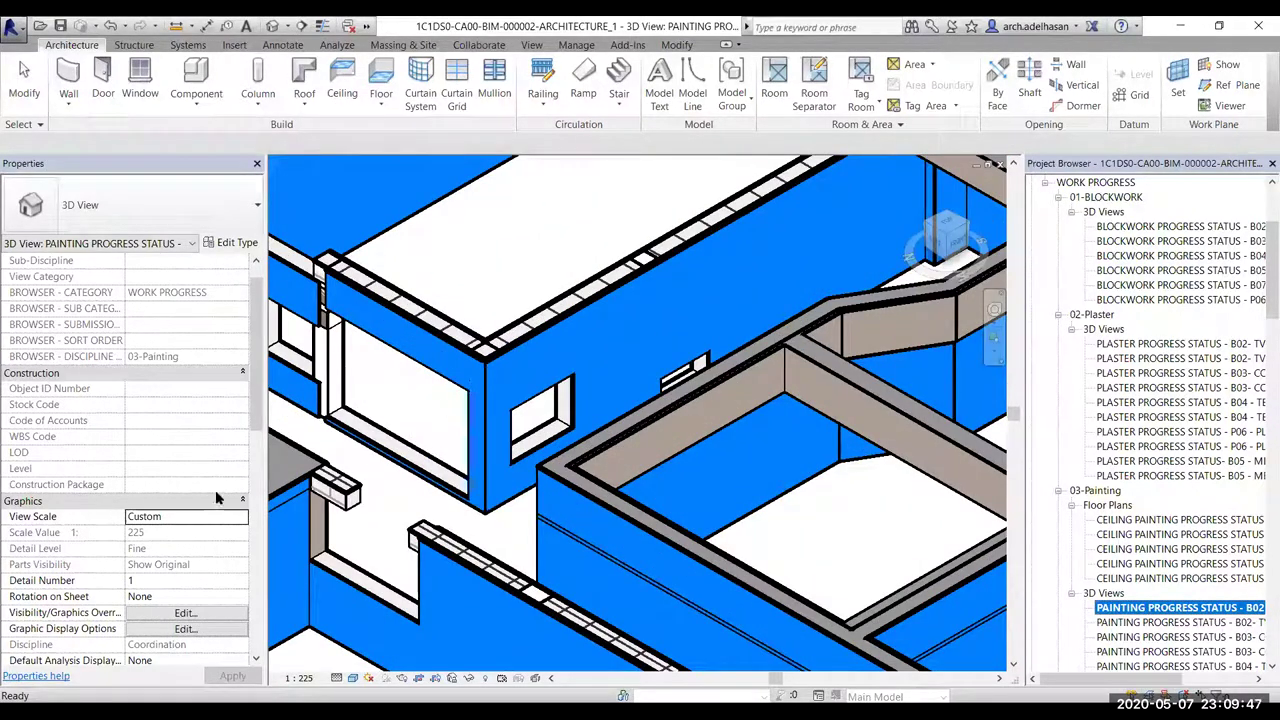
{"action": "scroll", "coordinate": [78, 422], "scroll_direction": "down", "scroll_amount": 5}
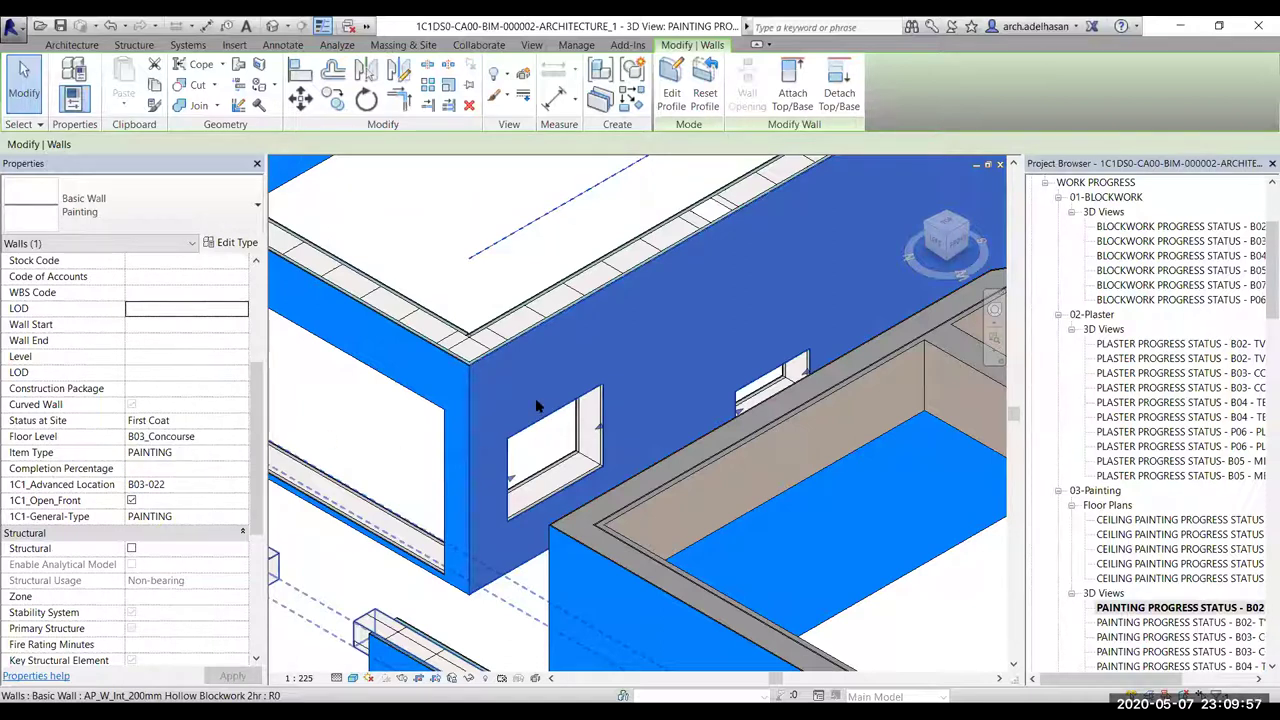
Confirm the wall's Advanced Location as B03-022 and edit its Item Type value
{"action": "left_click", "coordinate": [186, 485]}
{"action": "key", "text": "Return"}
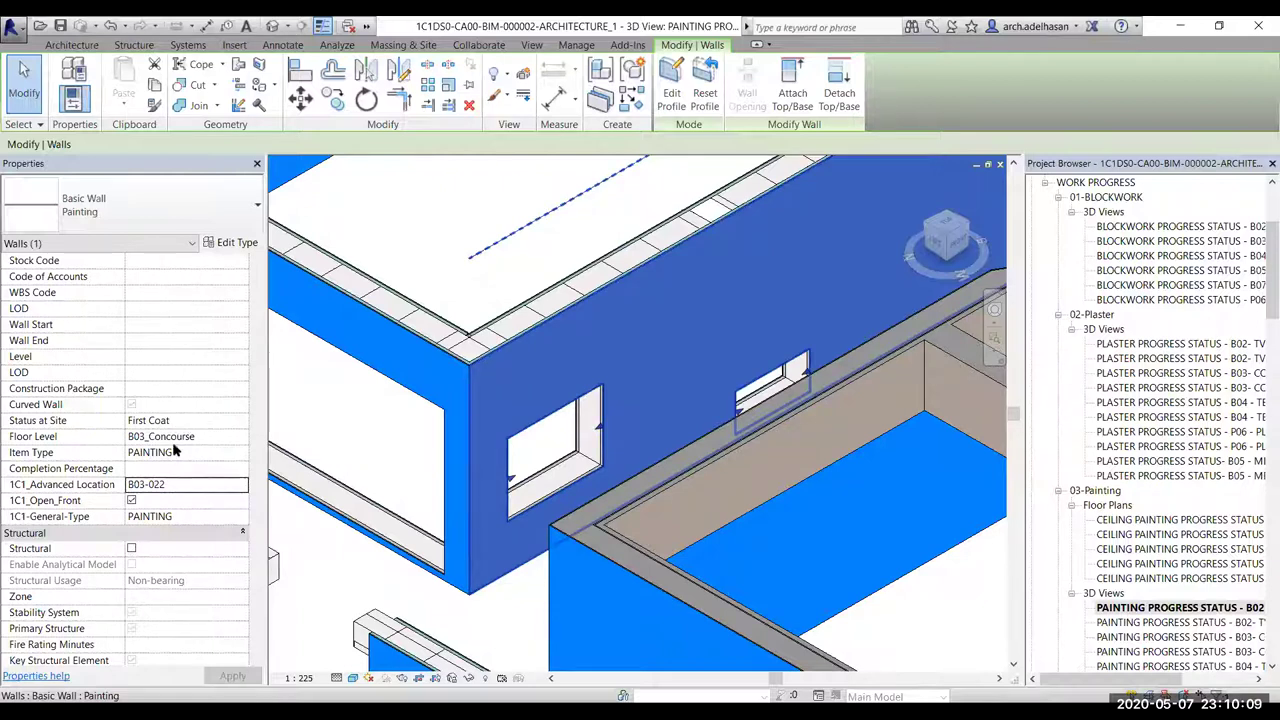
{"action": "left_click", "coordinate": [184, 451]}
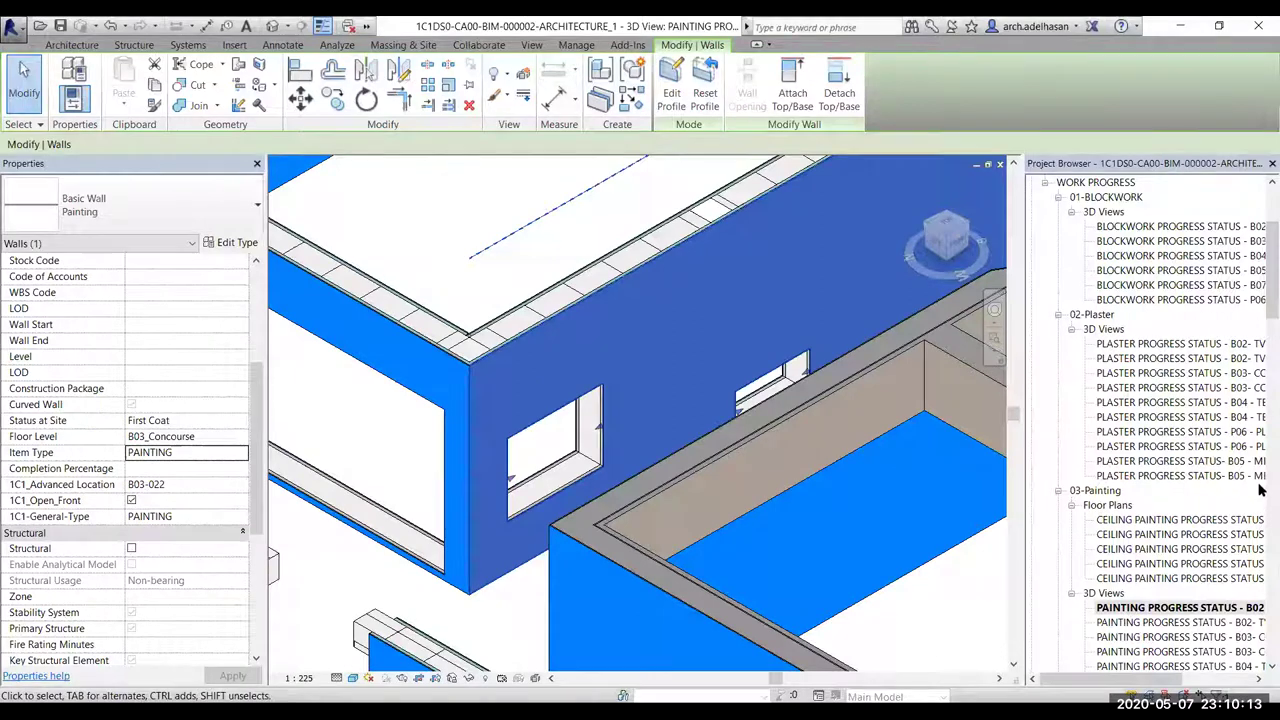
Widen the Project Browser and show the BACS_MDWP_BOH_Ceiling schedule's properties under Schedules/Quantities
{"action": "left_click_drag", "start_coordinate": [1023, 356], "coordinate": [934, 366]}
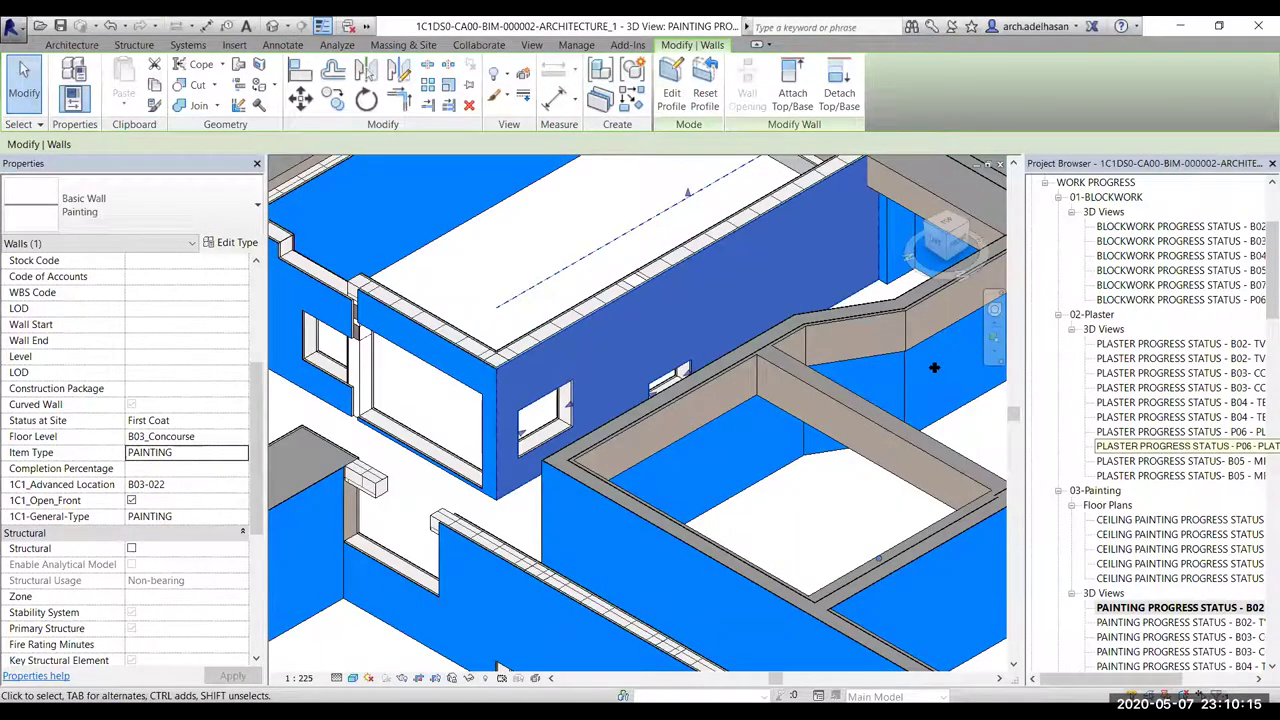
{"action": "scroll", "coordinate": [1085, 401], "scroll_direction": "down", "scroll_amount": 4}
{"action": "left_click", "coordinate": [1140, 366]}
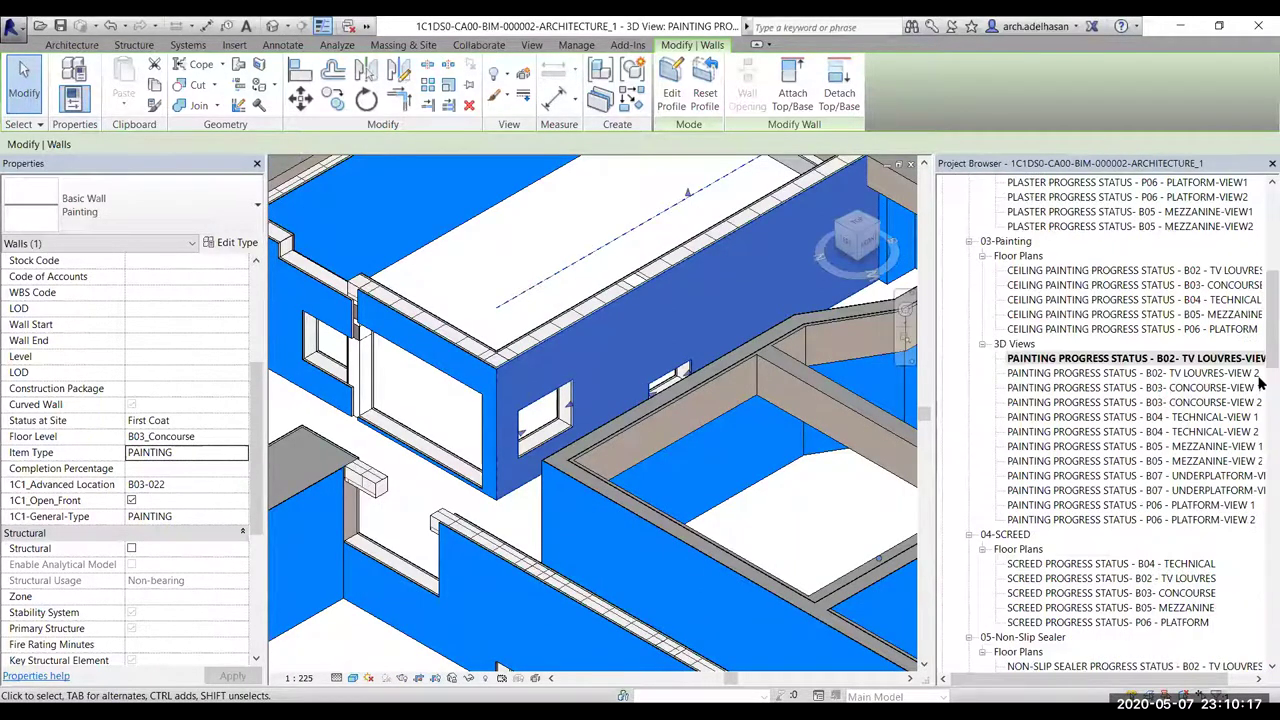
{"action": "scroll", "coordinate": [1263, 360], "scroll_direction": "down", "scroll_amount": 4}
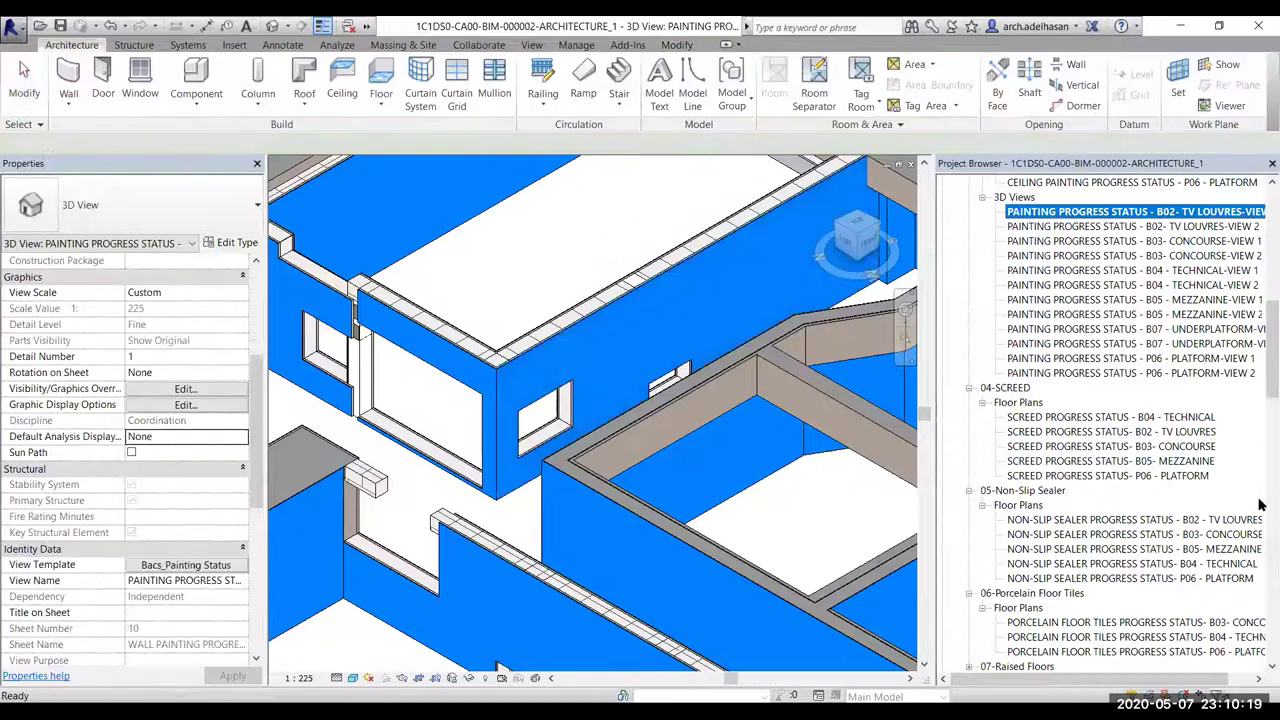
{"action": "scroll", "coordinate": [1260, 462], "scroll_direction": "down", "scroll_amount": 10}
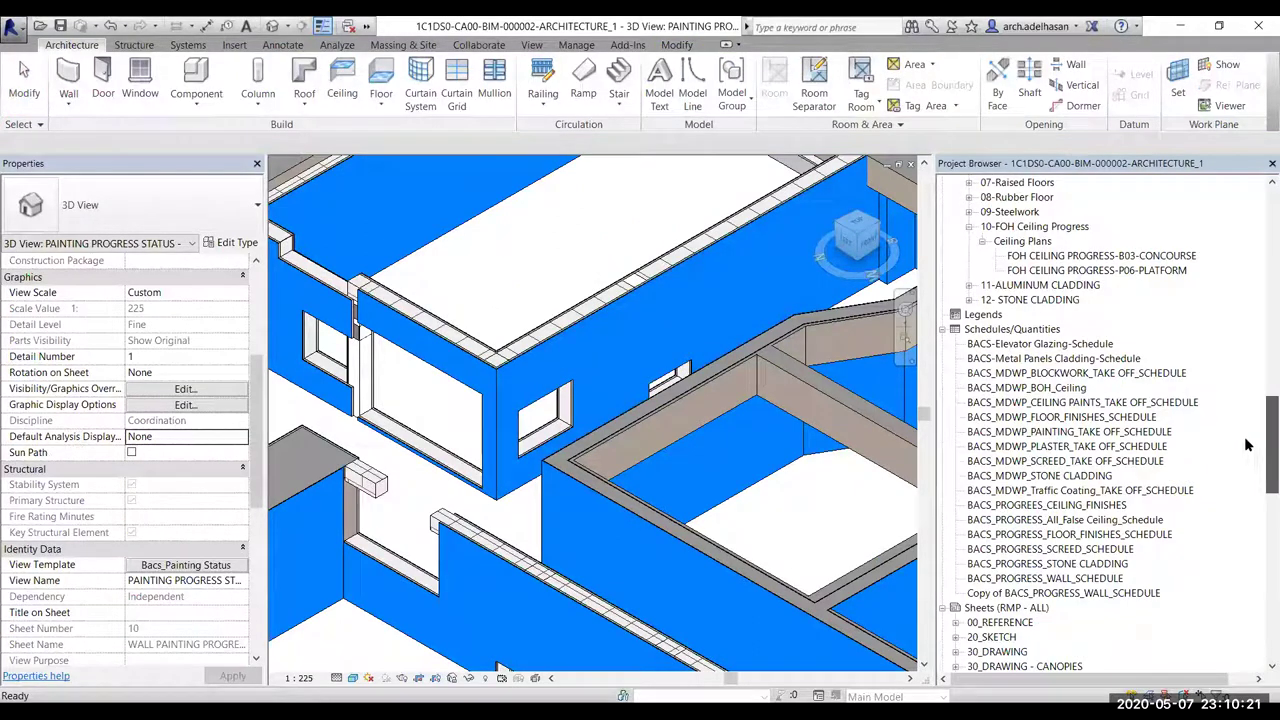
{"action": "scroll", "coordinate": [1120, 401], "scroll_direction": "down", "scroll_amount": 1}
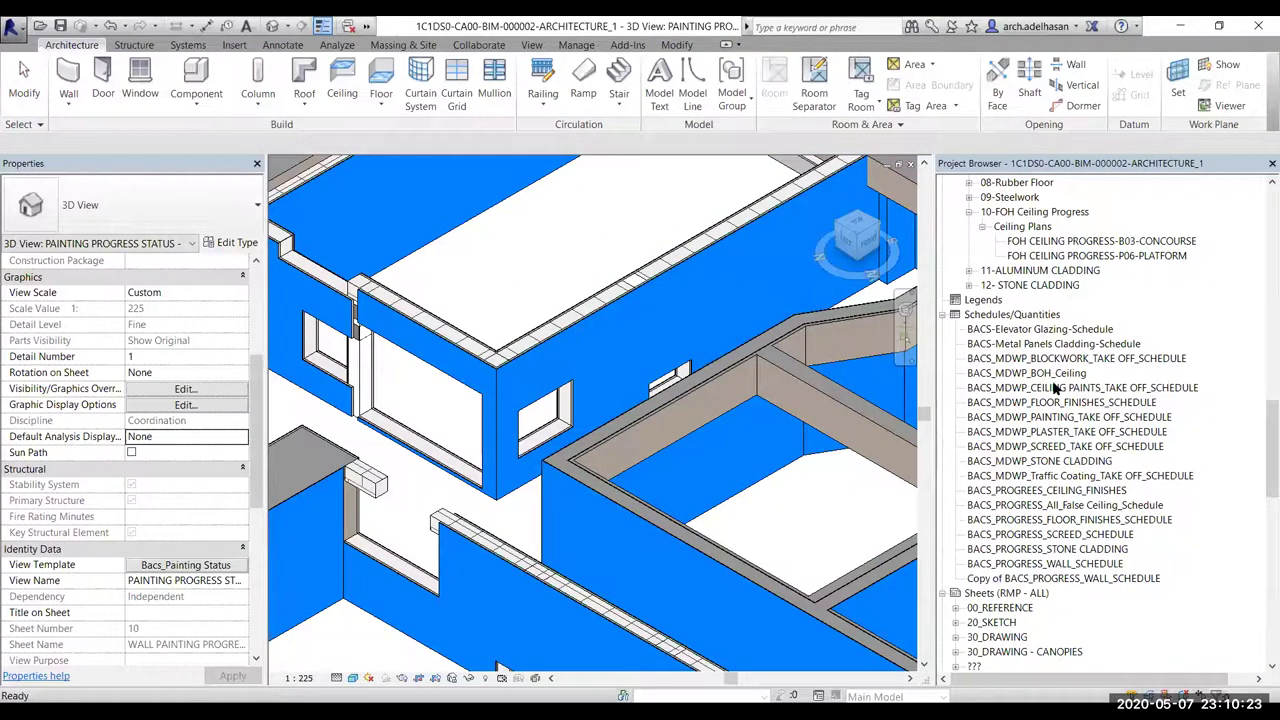
{"action": "left_click", "coordinate": [1057, 372]}
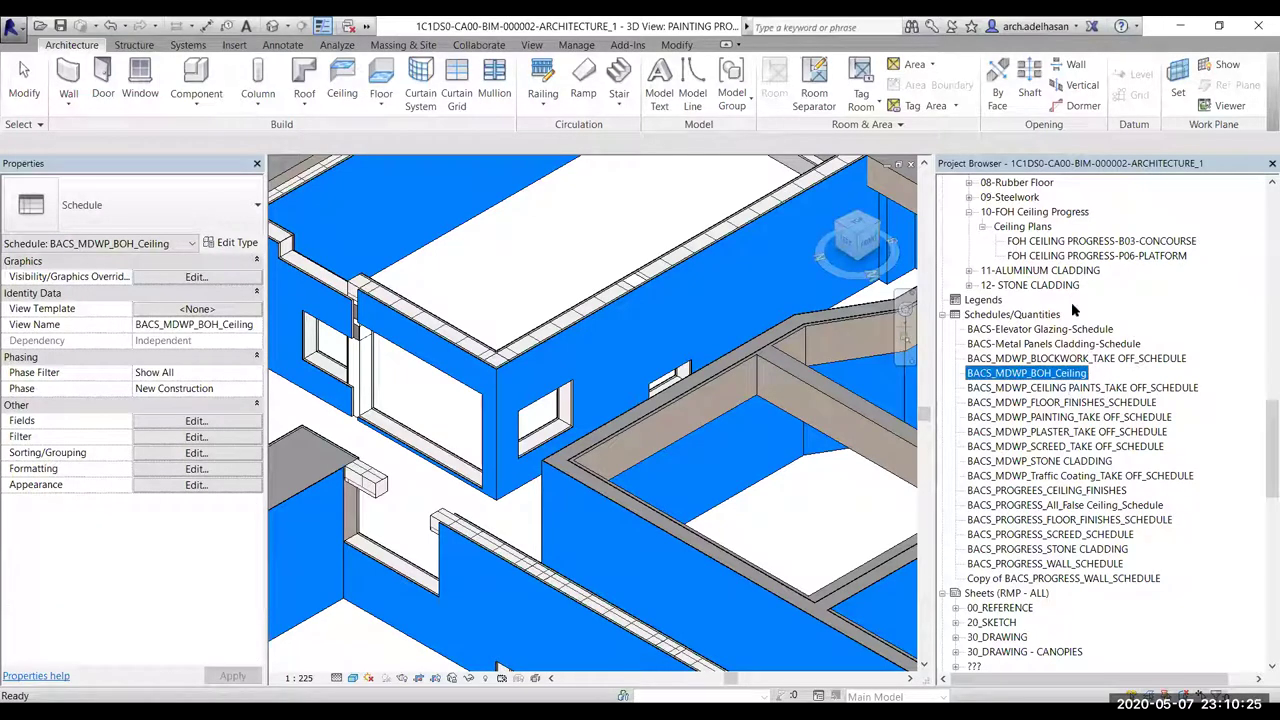
{"action": "left_click", "coordinate": [1064, 389]}
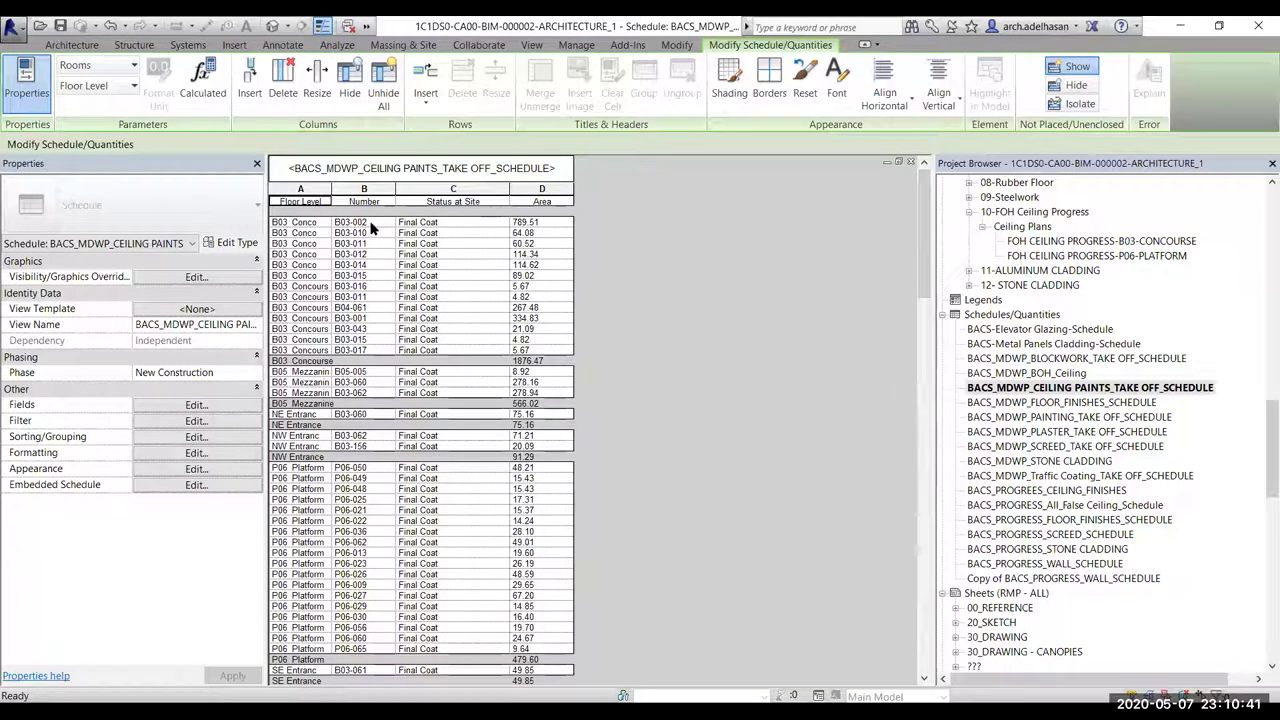
{"action": "left_click", "coordinate": [372, 229]}
{"action": "left_click", "coordinate": [305, 224]}
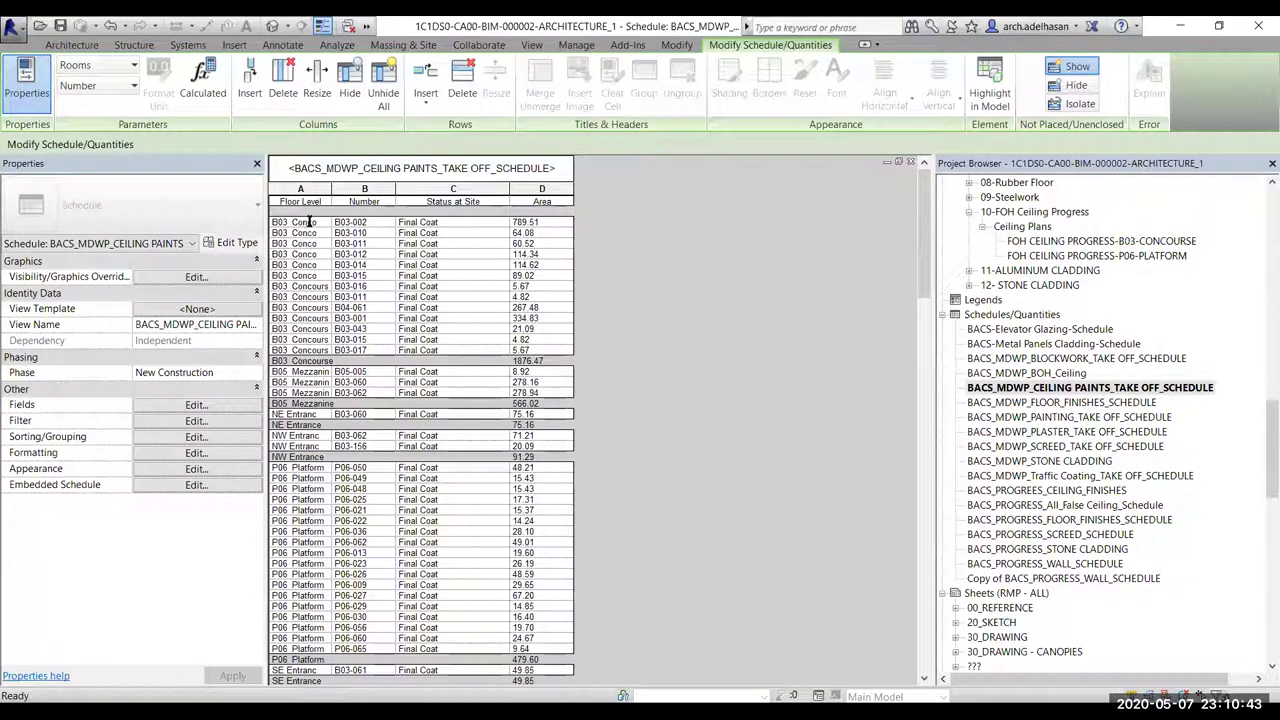
{"action": "left_click", "coordinate": [452, 229]}
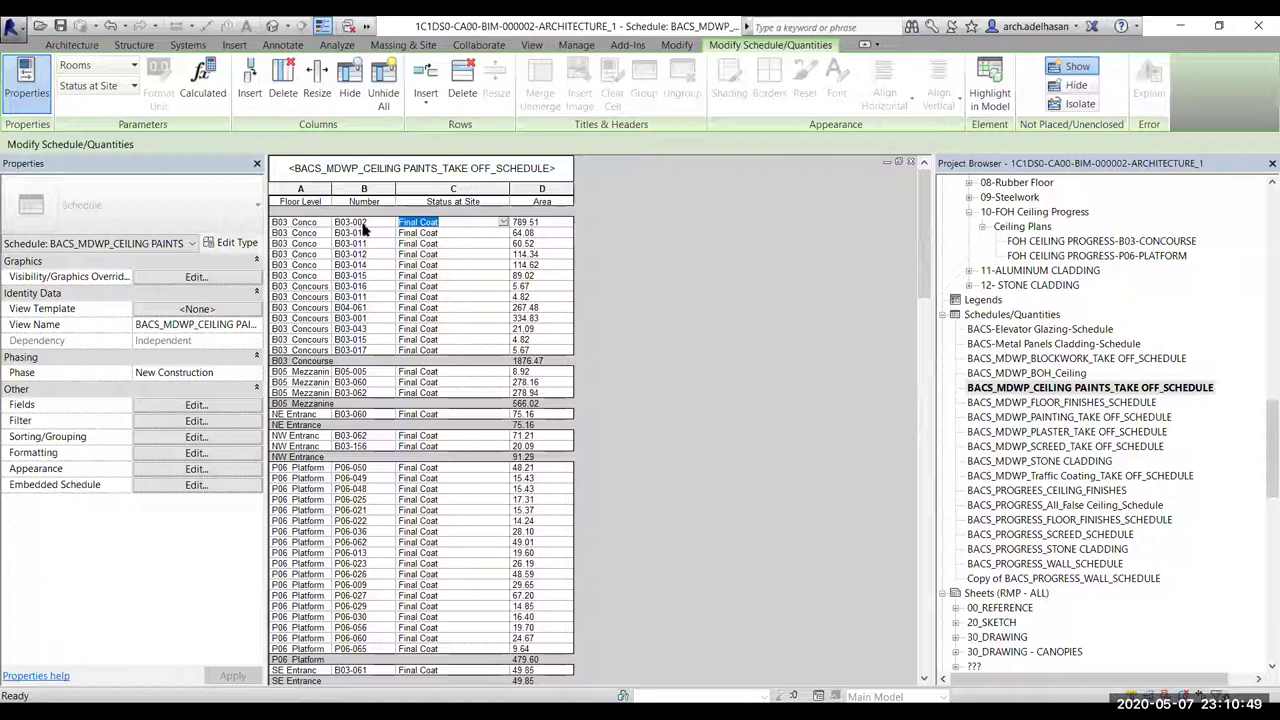
{"action": "key", "text": "Tab"}
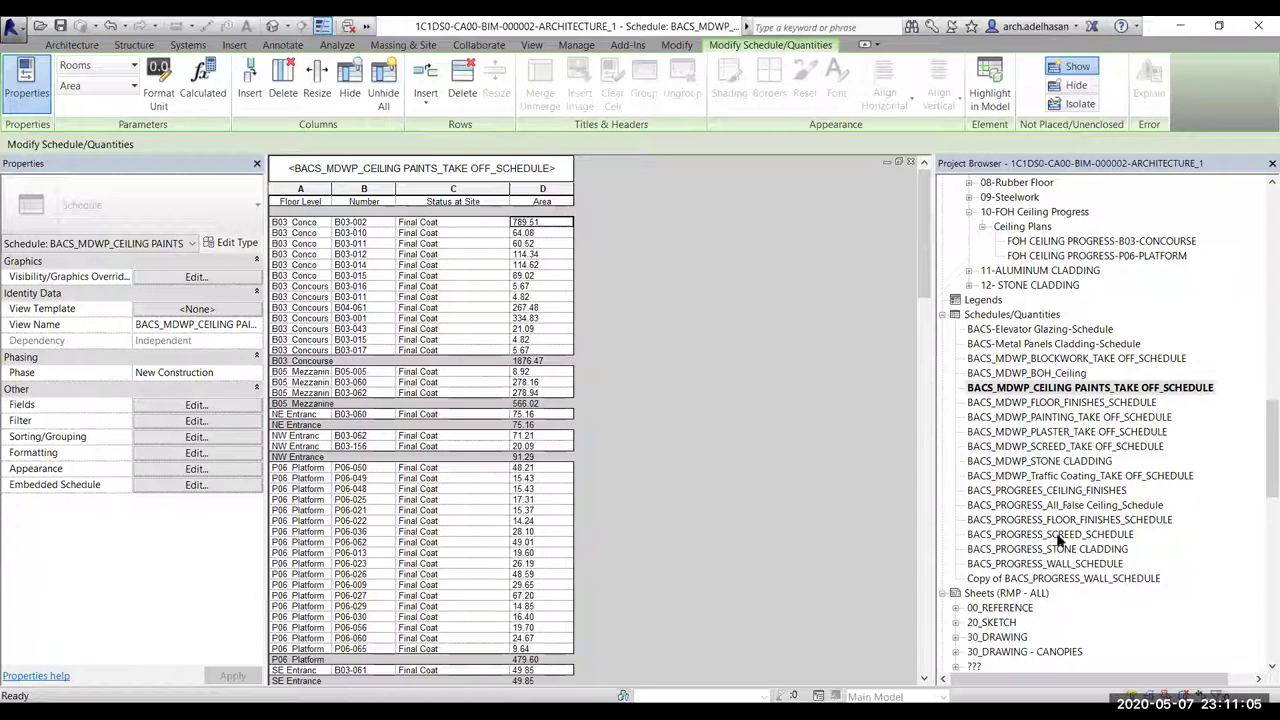
{"action": "scroll", "coordinate": [1058, 535], "scroll_direction": "down", "scroll_amount": 1}
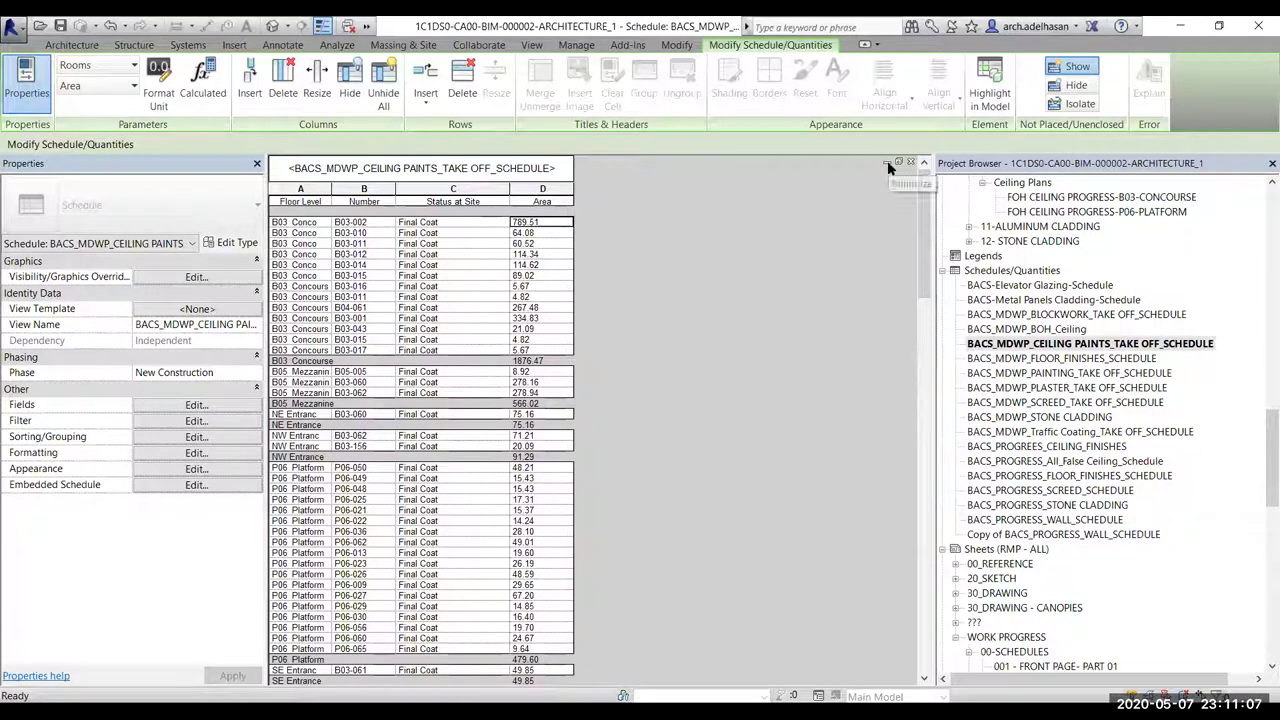
Close the ceiling paints schedule to return to the Painting Progress Status 3D view
{"action": "left_click", "coordinate": [886, 161]}
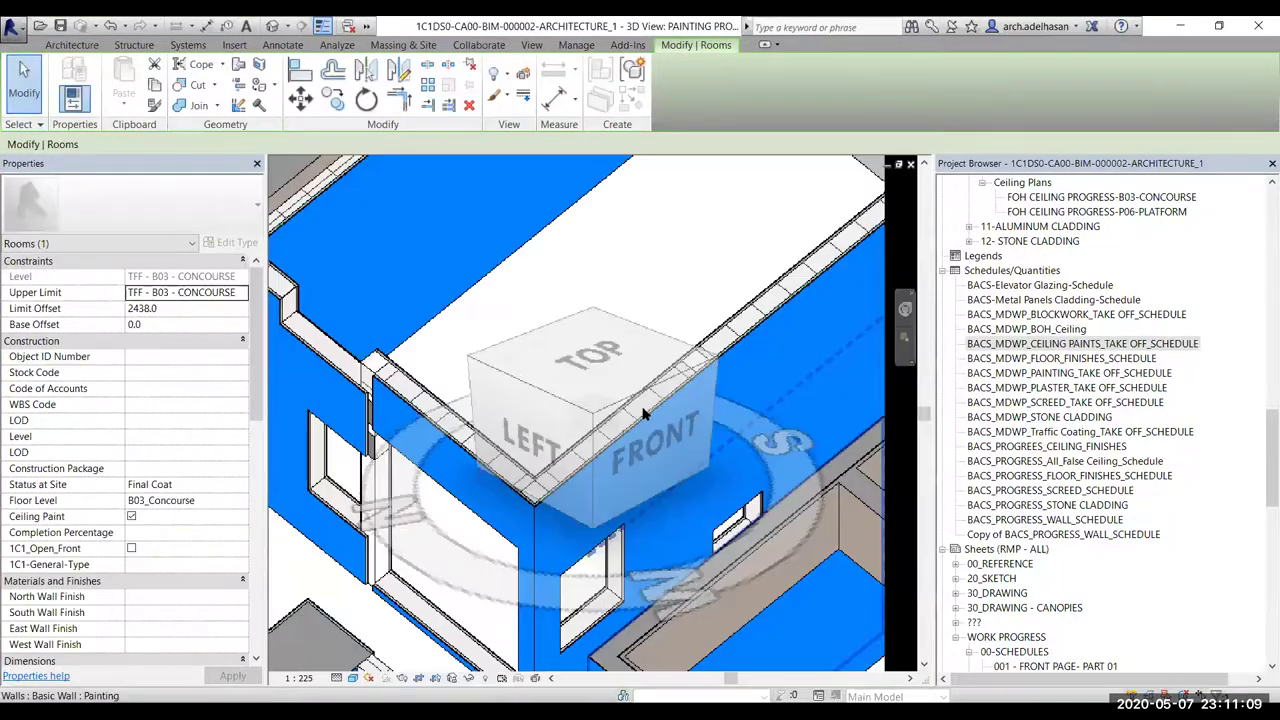
{"action": "scroll", "coordinate": [612, 358], "scroll_direction": "down", "scroll_amount": 2}
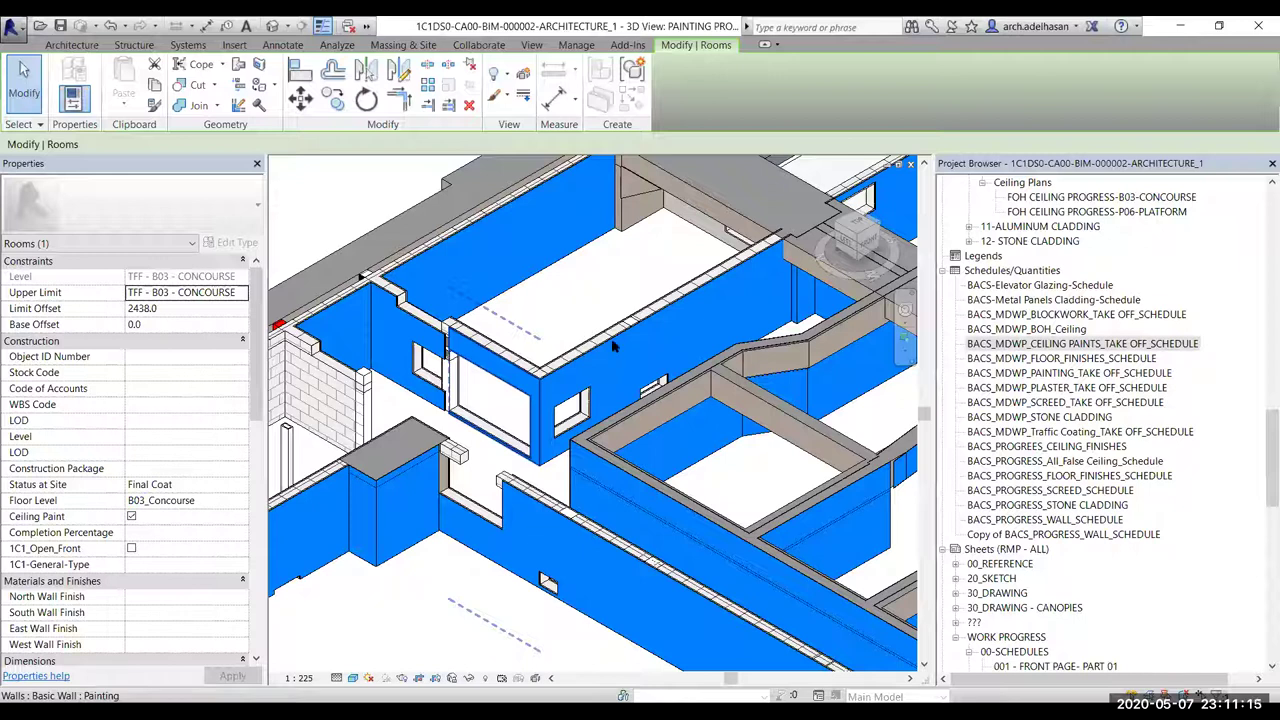
{"action": "scroll", "coordinate": [614, 342], "scroll_direction": "up", "scroll_amount": 2}
Set a concourse painting wall's Status at Site to In Progress
{"action": "left_click", "coordinate": [614, 336]}
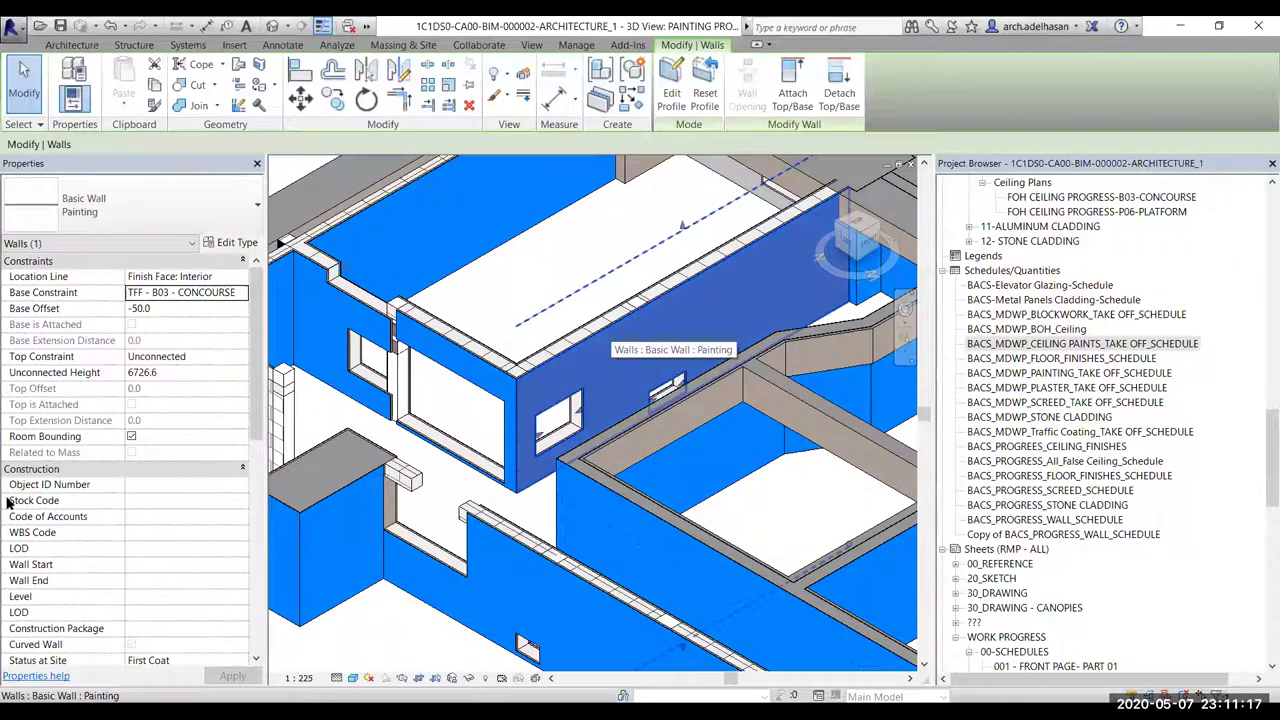
{"action": "scroll", "coordinate": [236, 484], "scroll_direction": "down", "scroll_amount": 4}
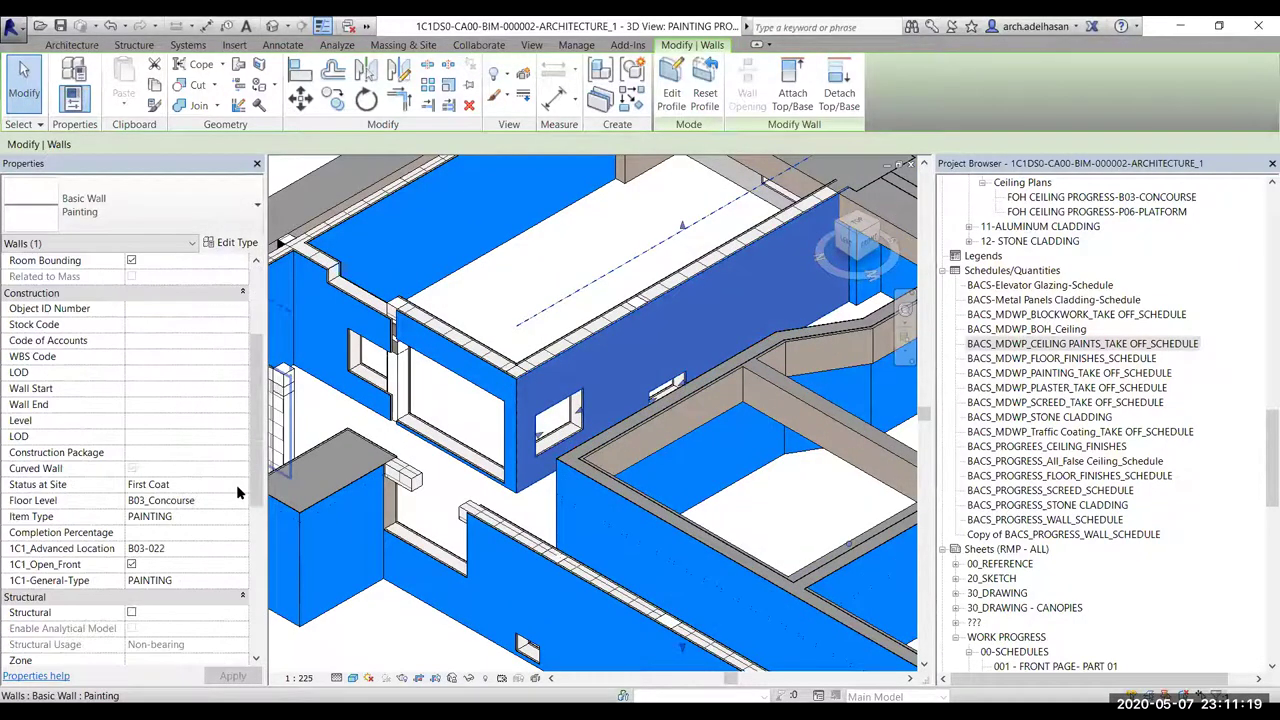
{"action": "left_click", "coordinate": [237, 488]}
{"action": "left_click", "coordinate": [242, 484]}
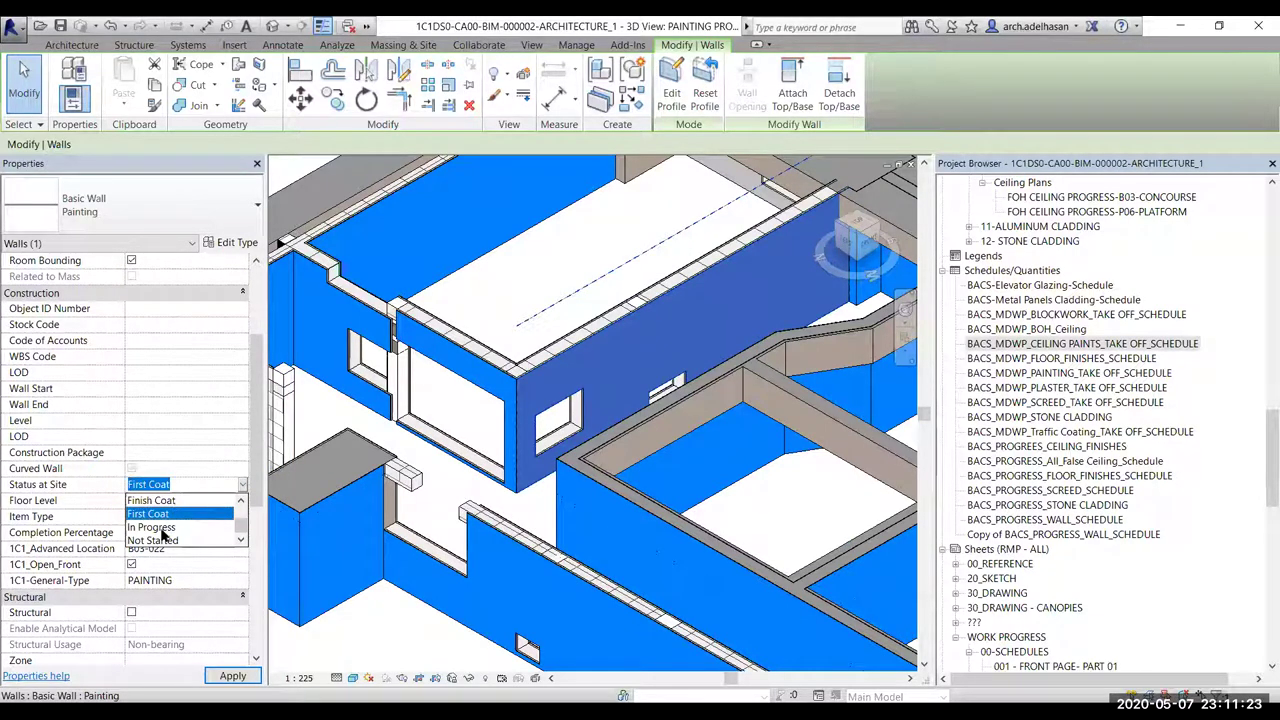
{"action": "left_click", "coordinate": [158, 528]}
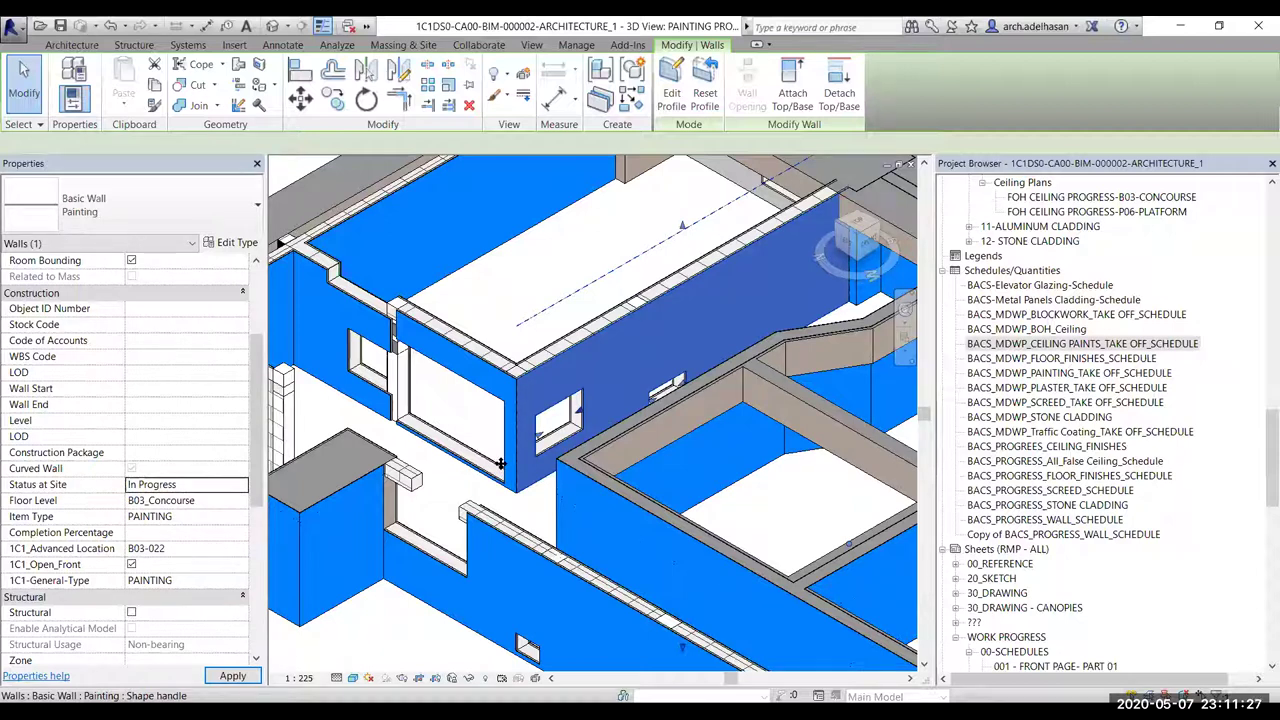
{"action": "left_click", "coordinate": [500, 463]}
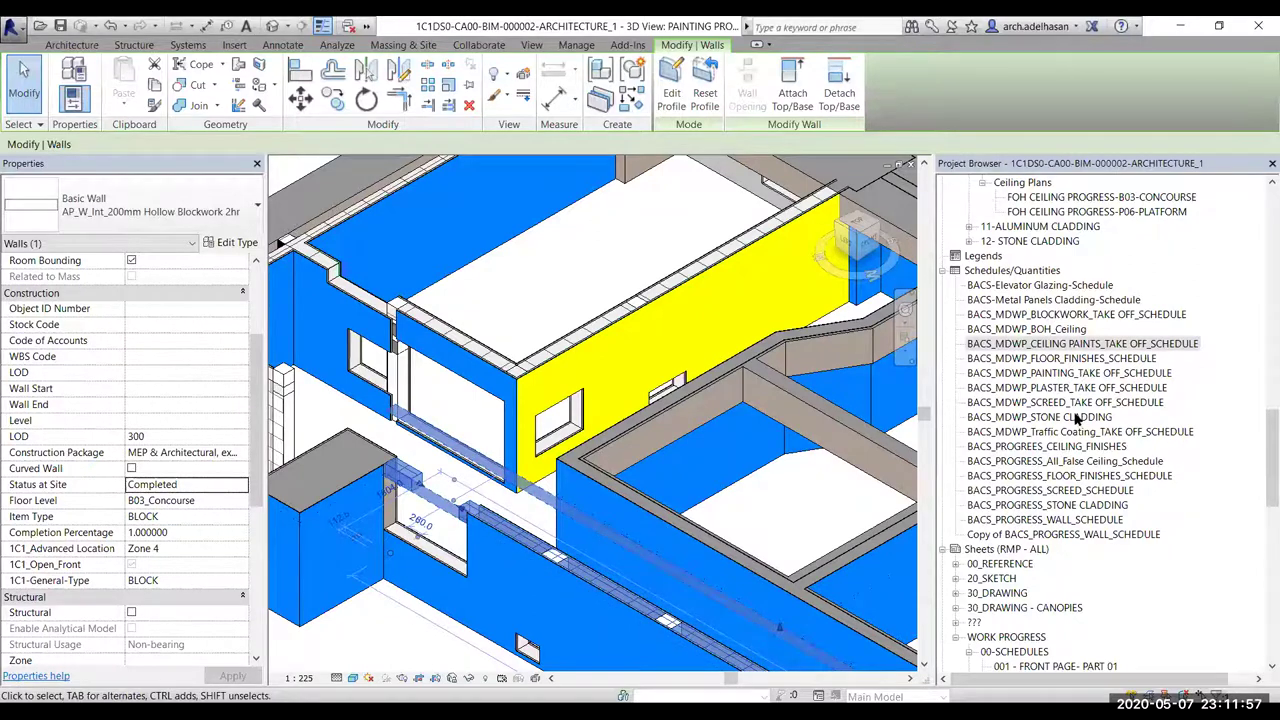
Zoom around the 3D view and pick the B04 Technical screed progress plan in the browser
{"action": "scroll", "coordinate": [1070, 415], "scroll_direction": "up", "scroll_amount": 1}
{"action": "scroll", "coordinate": [1048, 388], "scroll_direction": "up", "scroll_amount": 9}
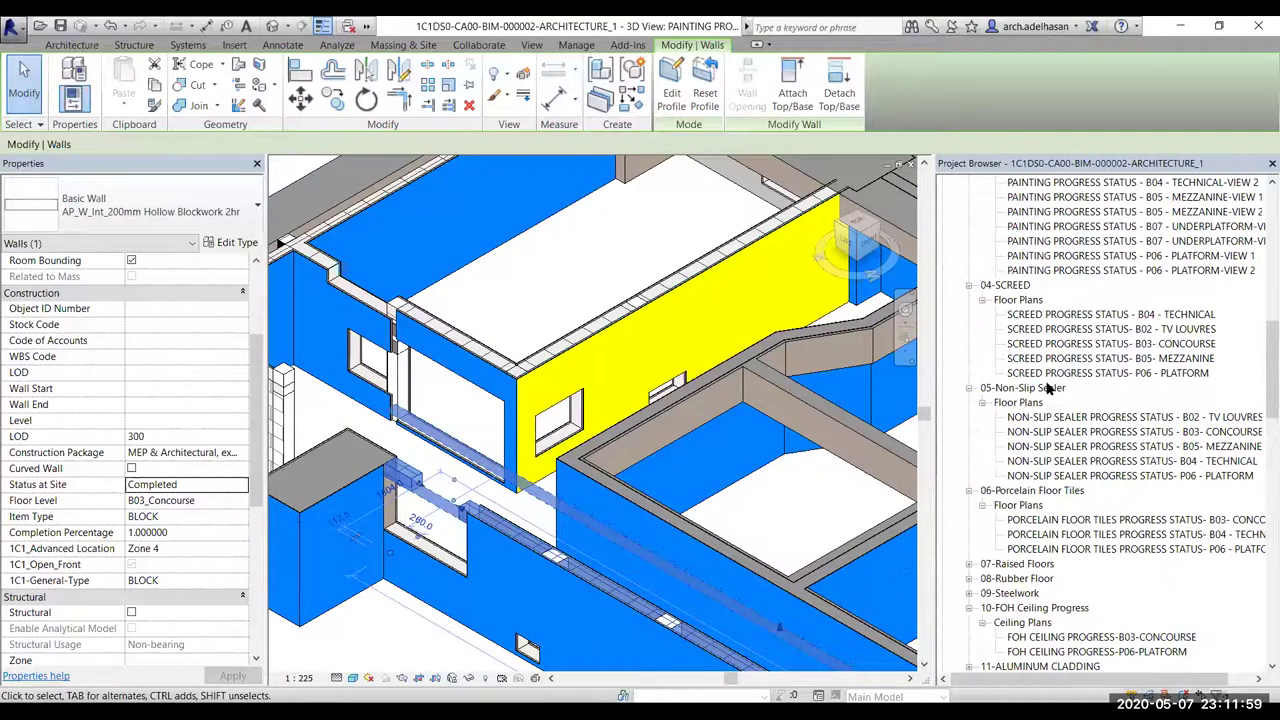
{"action": "scroll", "coordinate": [1178, 393], "scroll_direction": "up", "scroll_amount": 1}
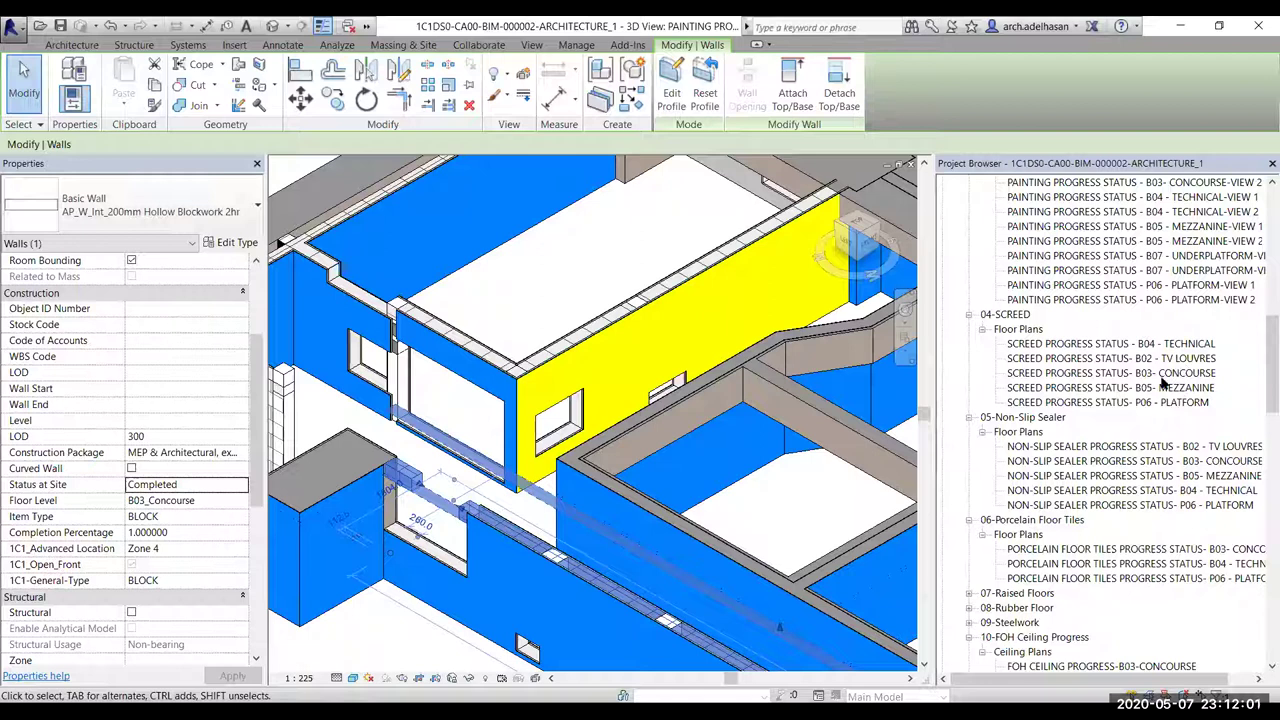
{"action": "scroll", "coordinate": [1165, 385], "scroll_direction": "up", "scroll_amount": 5}
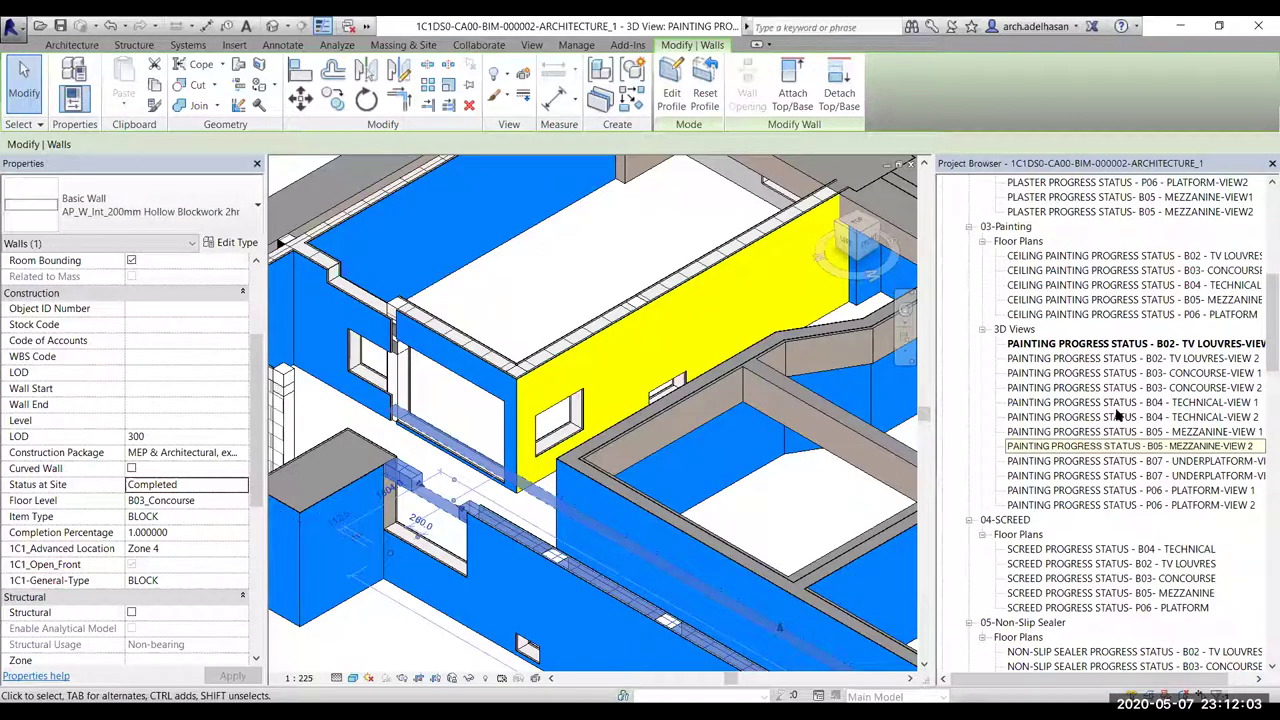
{"action": "scroll", "coordinate": [1125, 470], "scroll_direction": "up", "scroll_amount": 2}
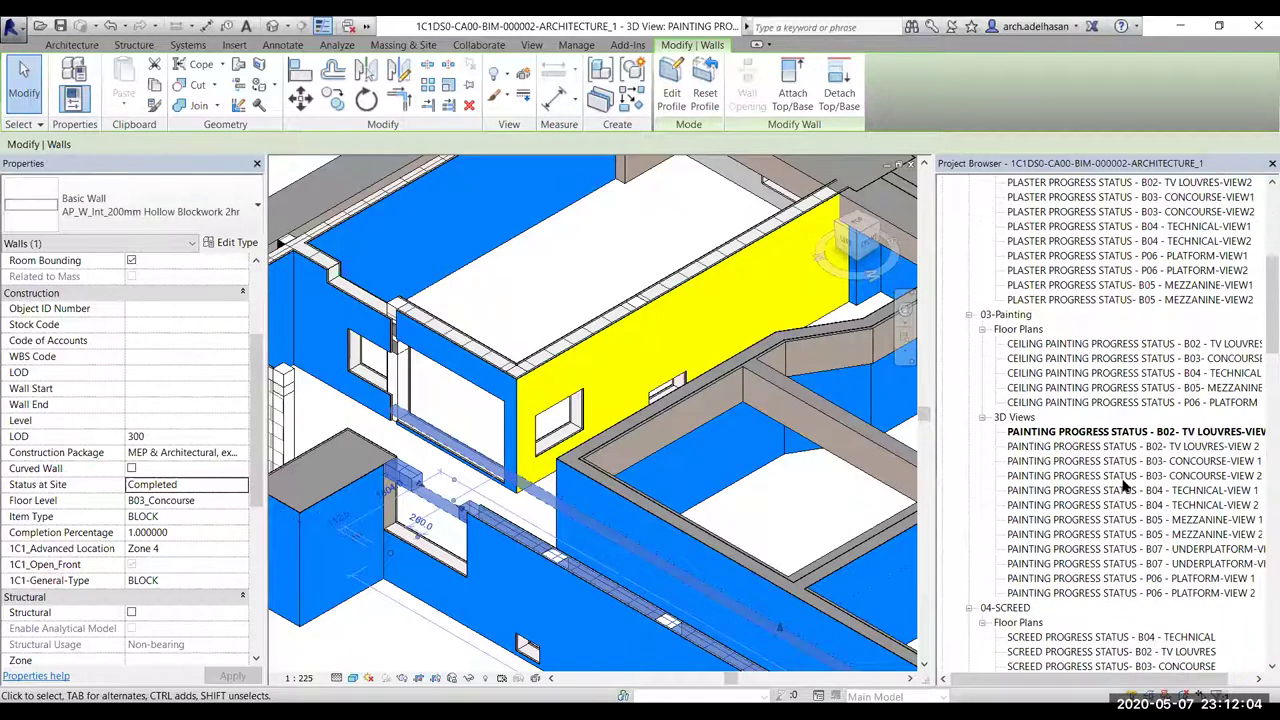
{"action": "scroll", "coordinate": [1078, 600], "scroll_direction": "down", "scroll_amount": 1}
{"action": "left_click", "coordinate": [1077, 580]}
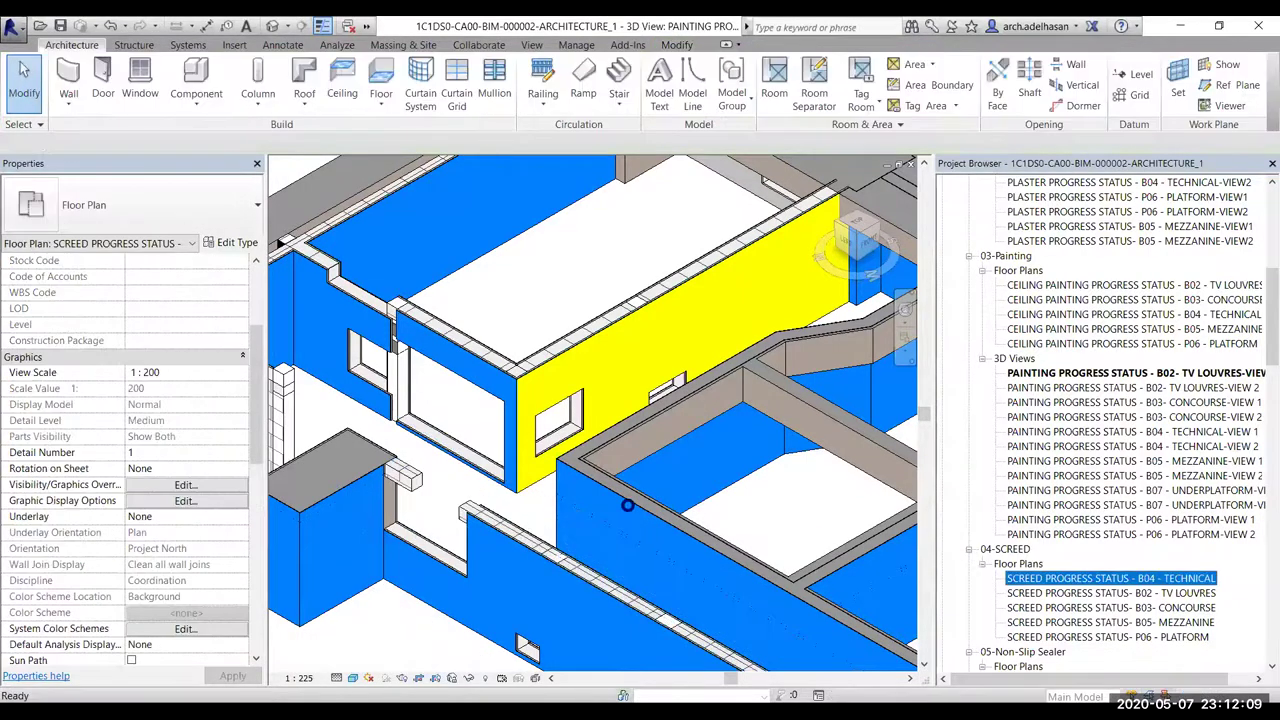
Open the Screed Progress Status – B04 – Technical plan and select the linked architecture model
{"action": "double_click", "coordinate": [1077, 580]}
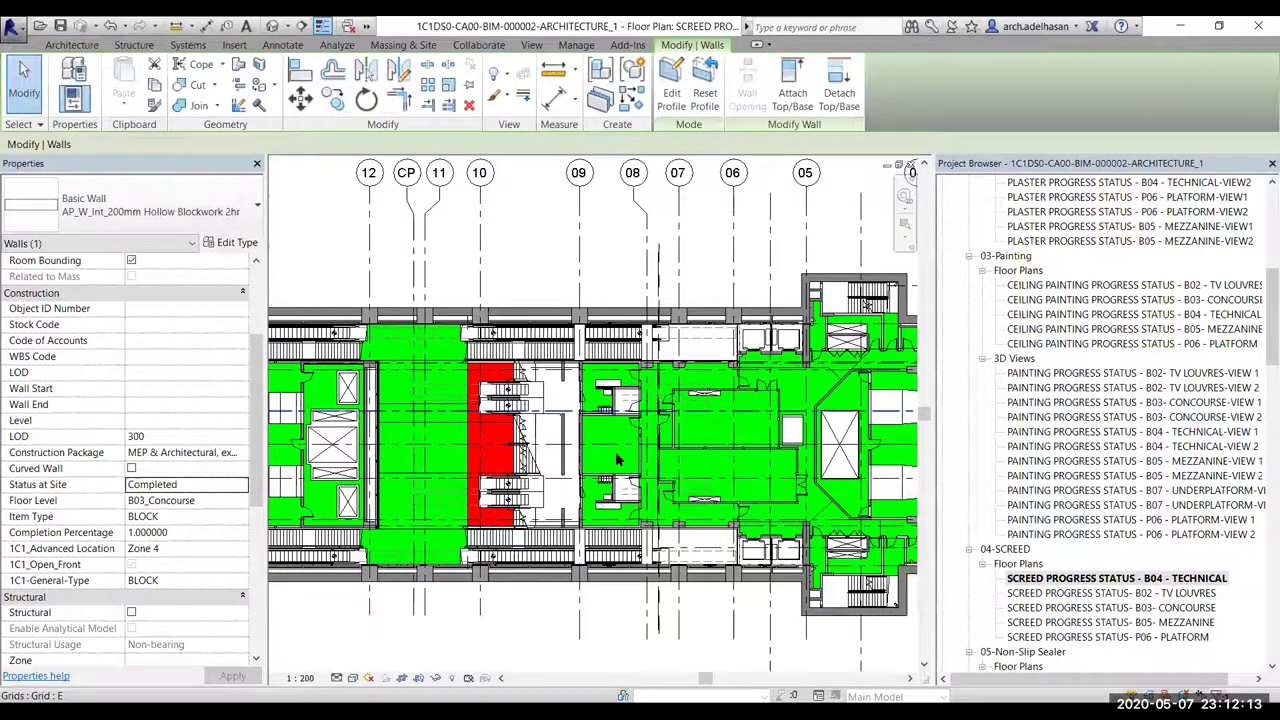
{"action": "scroll", "coordinate": [698, 424], "scroll_direction": "up", "scroll_amount": 2}
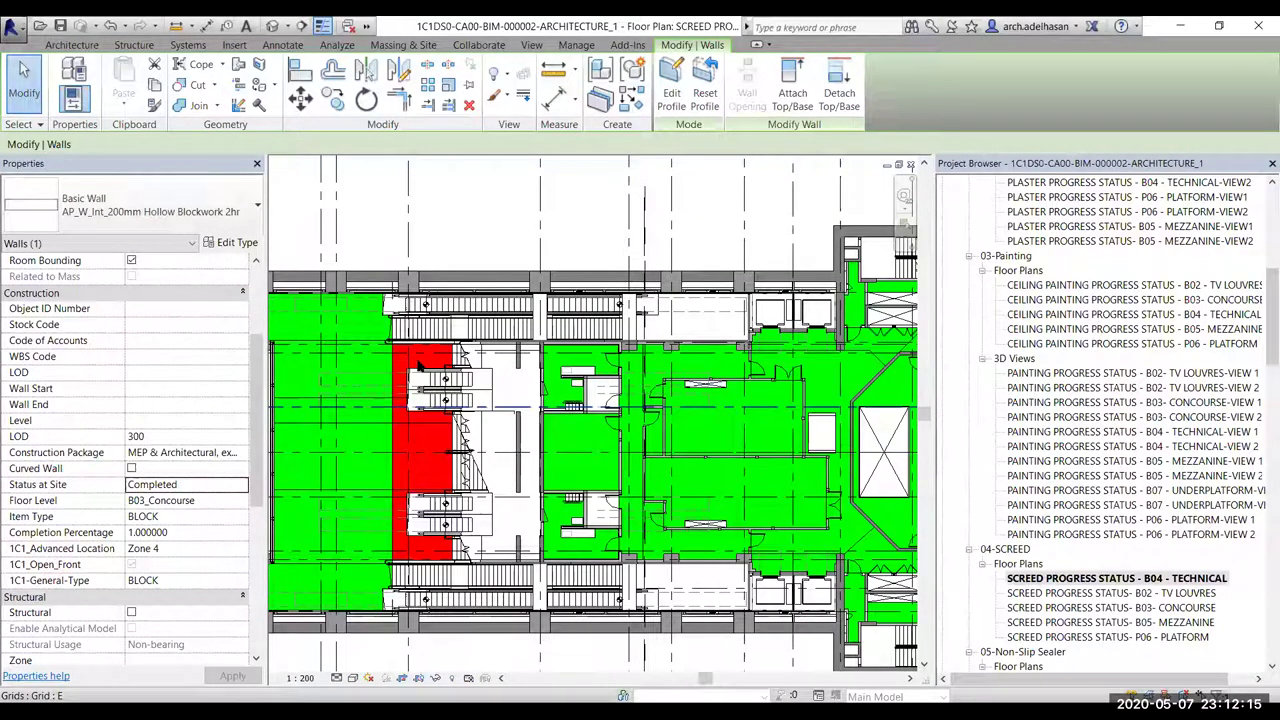
{"action": "scroll", "coordinate": [420, 367], "scroll_direction": "up", "scroll_amount": 1}
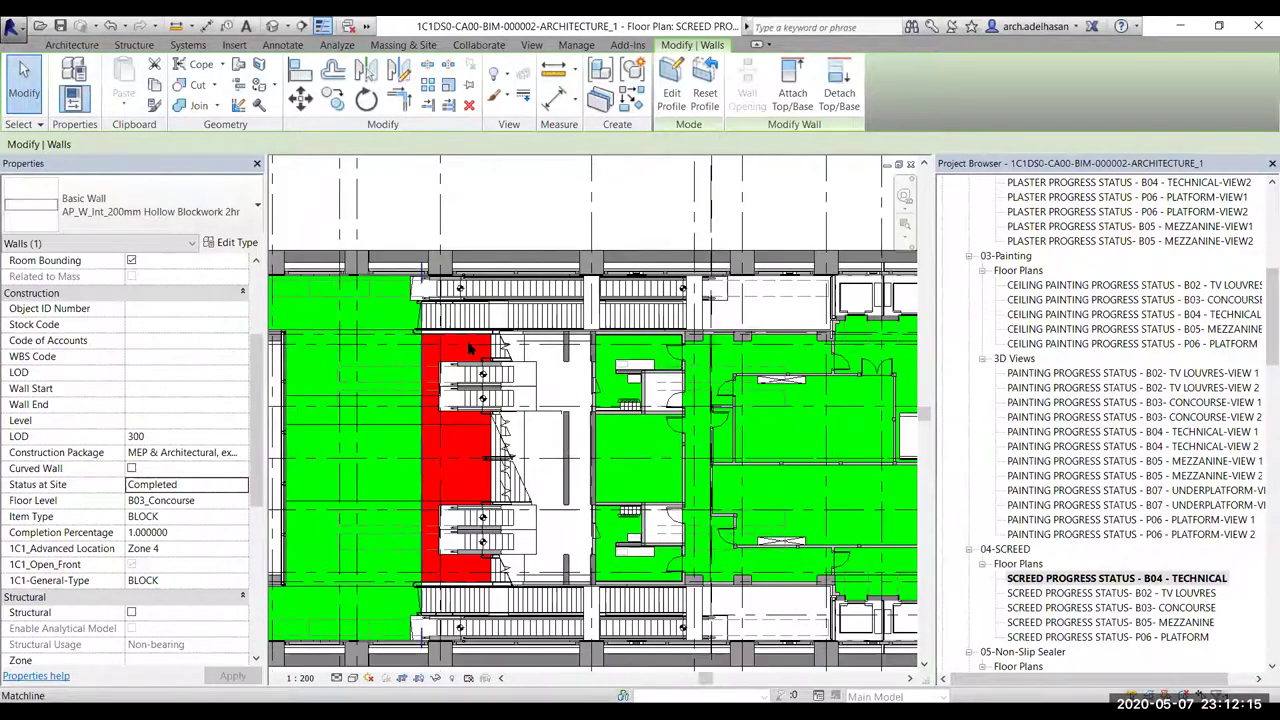
{"action": "scroll", "coordinate": [622, 336], "scroll_direction": "up", "scroll_amount": 2}
{"action": "left_click", "coordinate": [619, 334]}
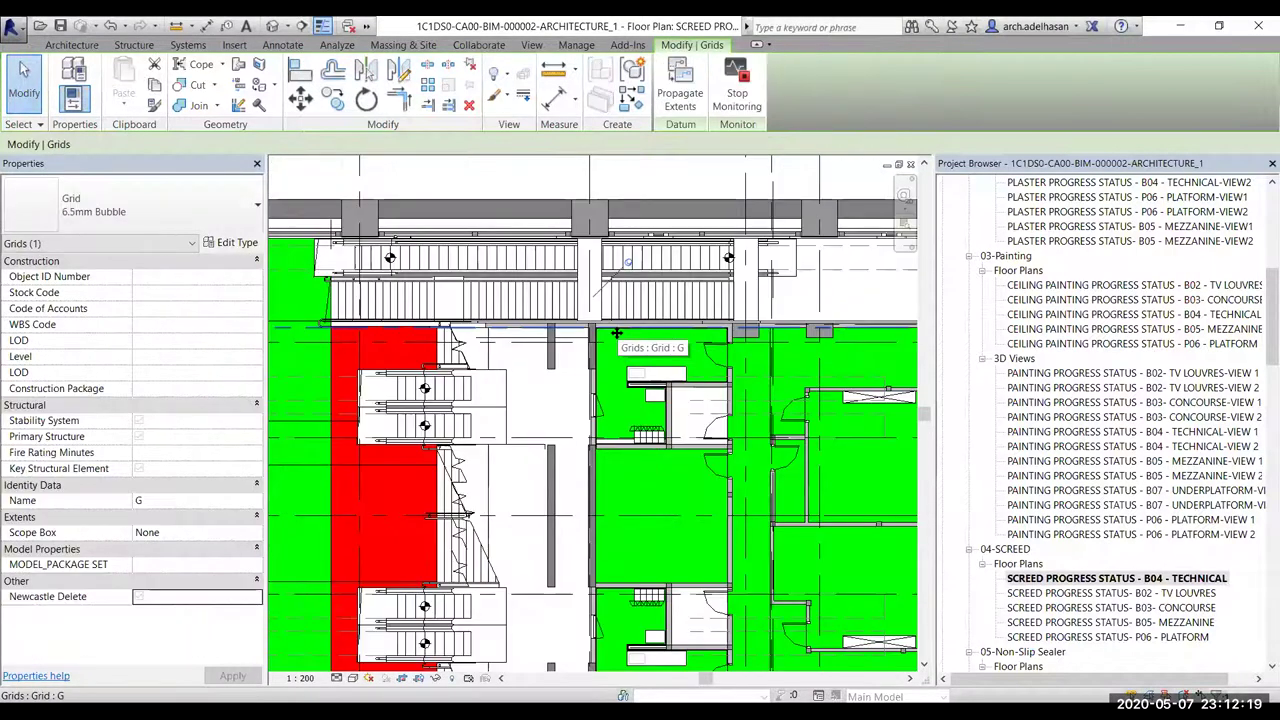
{"action": "key", "text": "Tab"}
{"action": "left_click", "coordinate": [617, 333]}
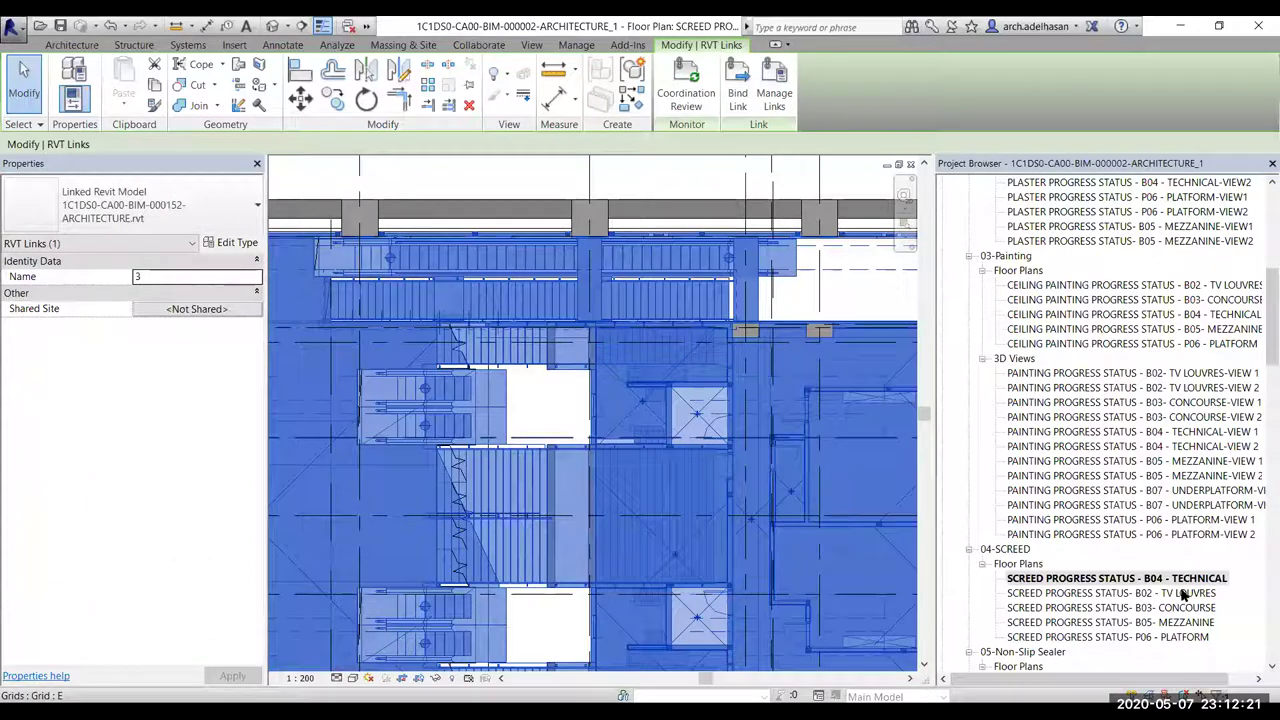
Open the Screed Progress Status – B02 – TV Louvres plan and inspect its green screed floor
{"action": "left_click", "coordinate": [1183, 593]}
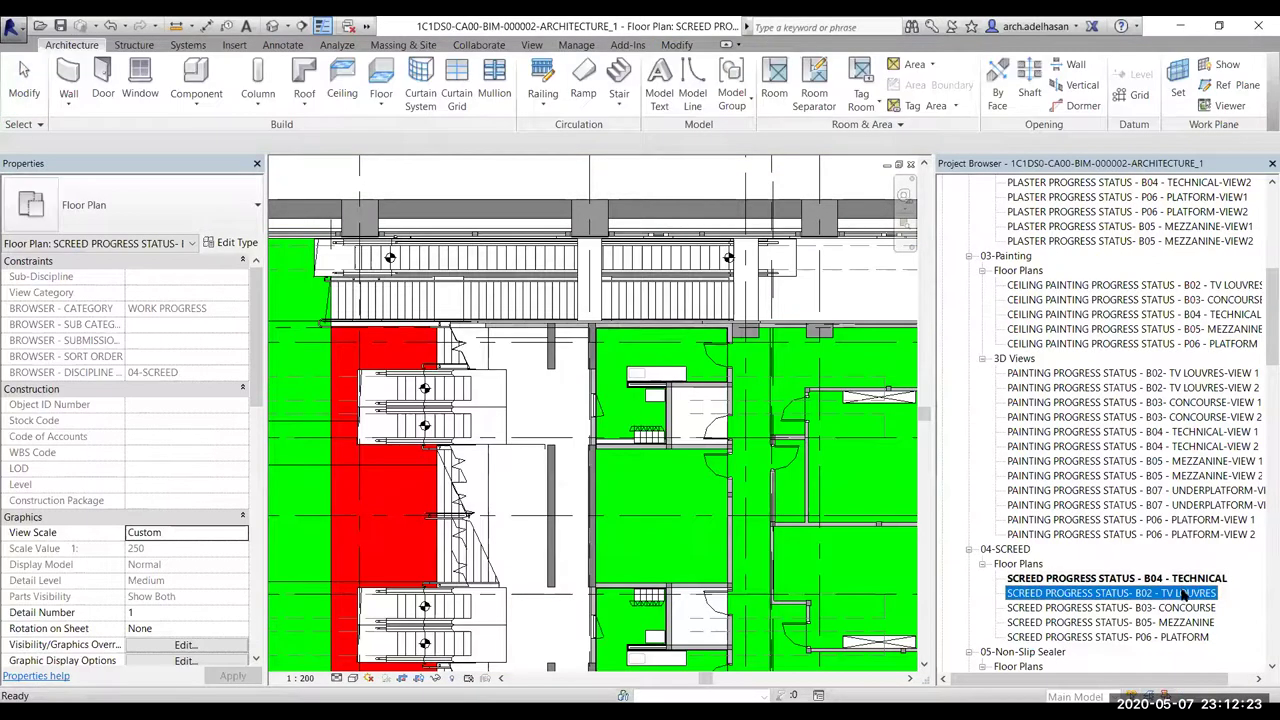
{"action": "double_click", "coordinate": [1180, 592]}
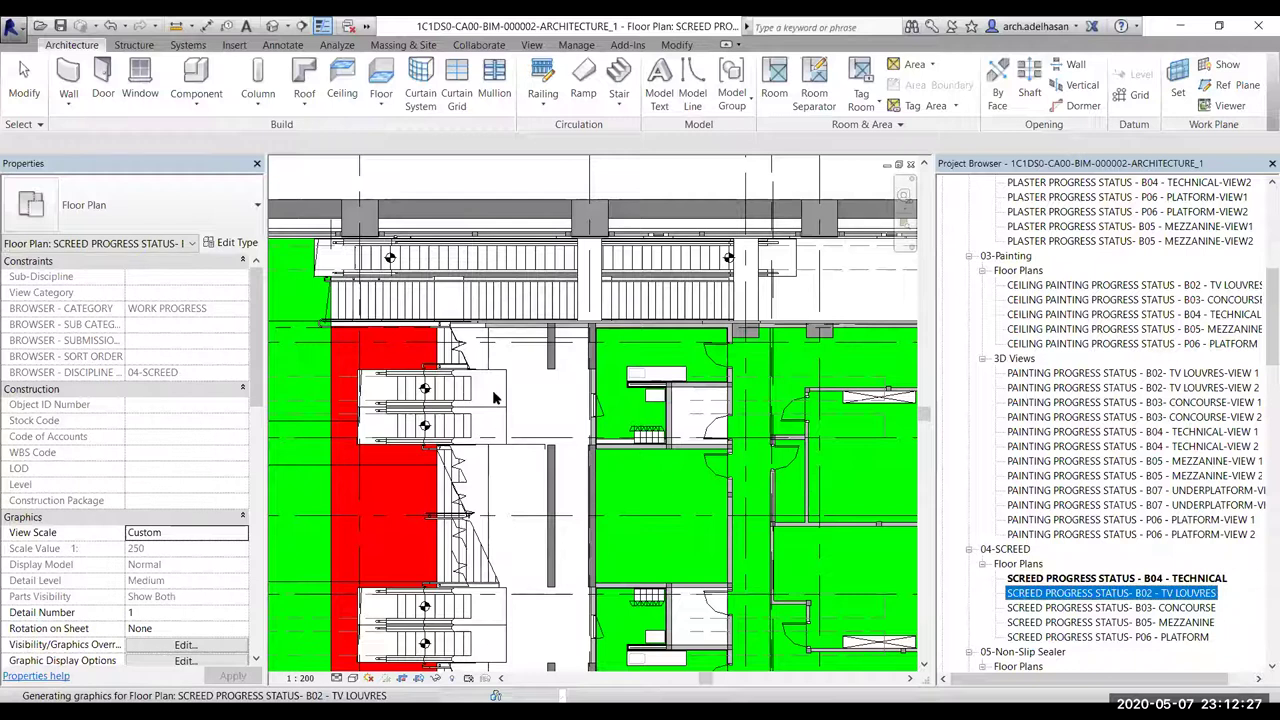
{"action": "scroll", "coordinate": [503, 358], "scroll_direction": "up", "scroll_amount": 3}
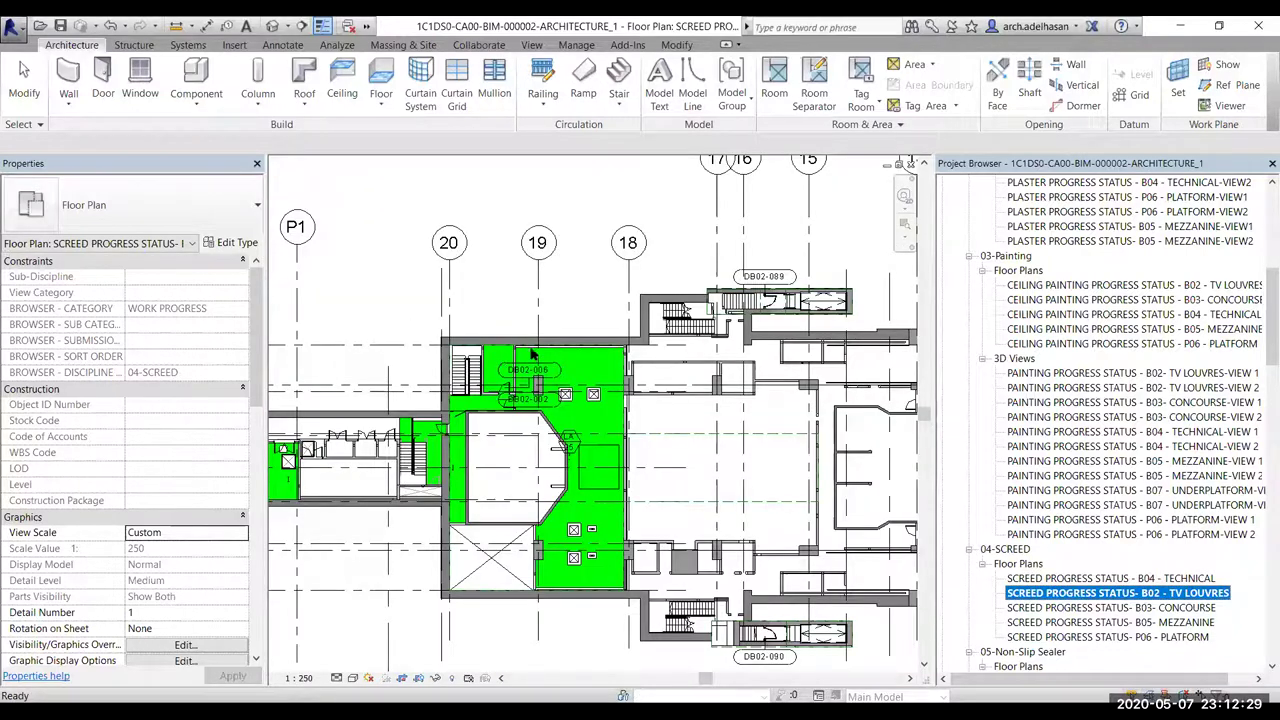
{"action": "scroll", "coordinate": [533, 353], "scroll_direction": "up", "scroll_amount": 4}
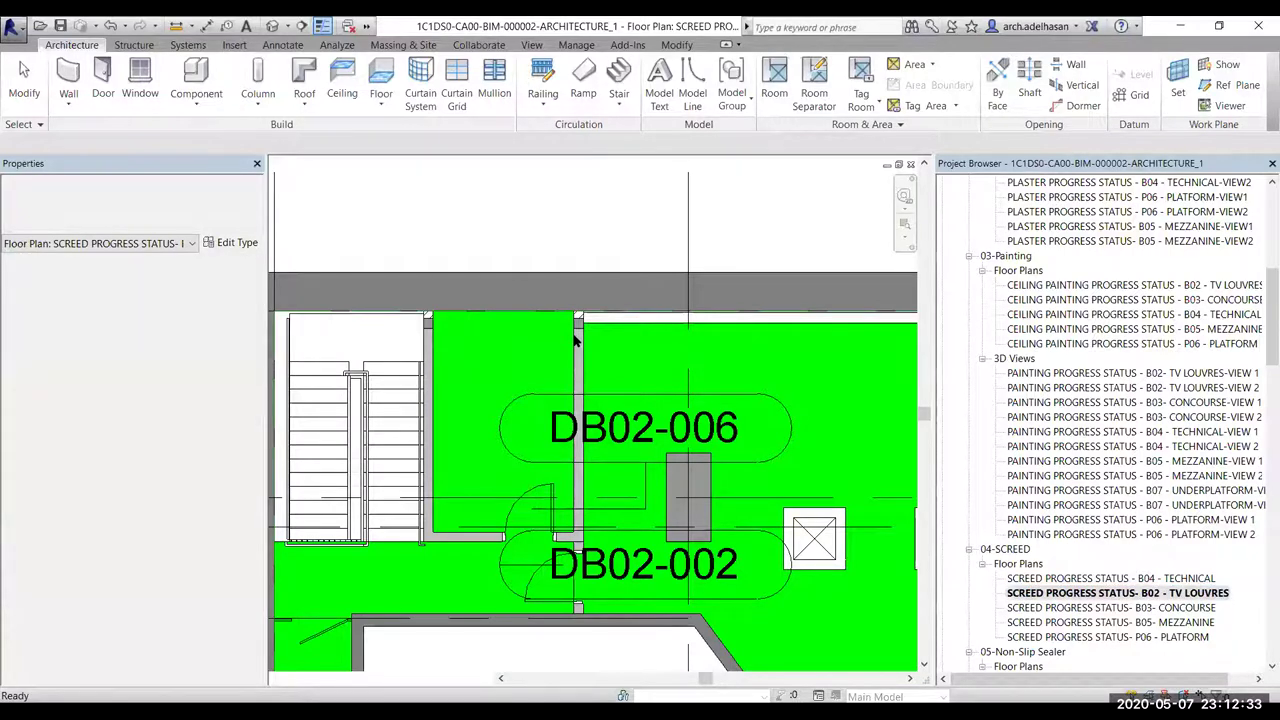
{"action": "left_click", "coordinate": [575, 341]}
{"action": "scroll", "coordinate": [566, 406], "scroll_direction": "down", "scroll_amount": 4}
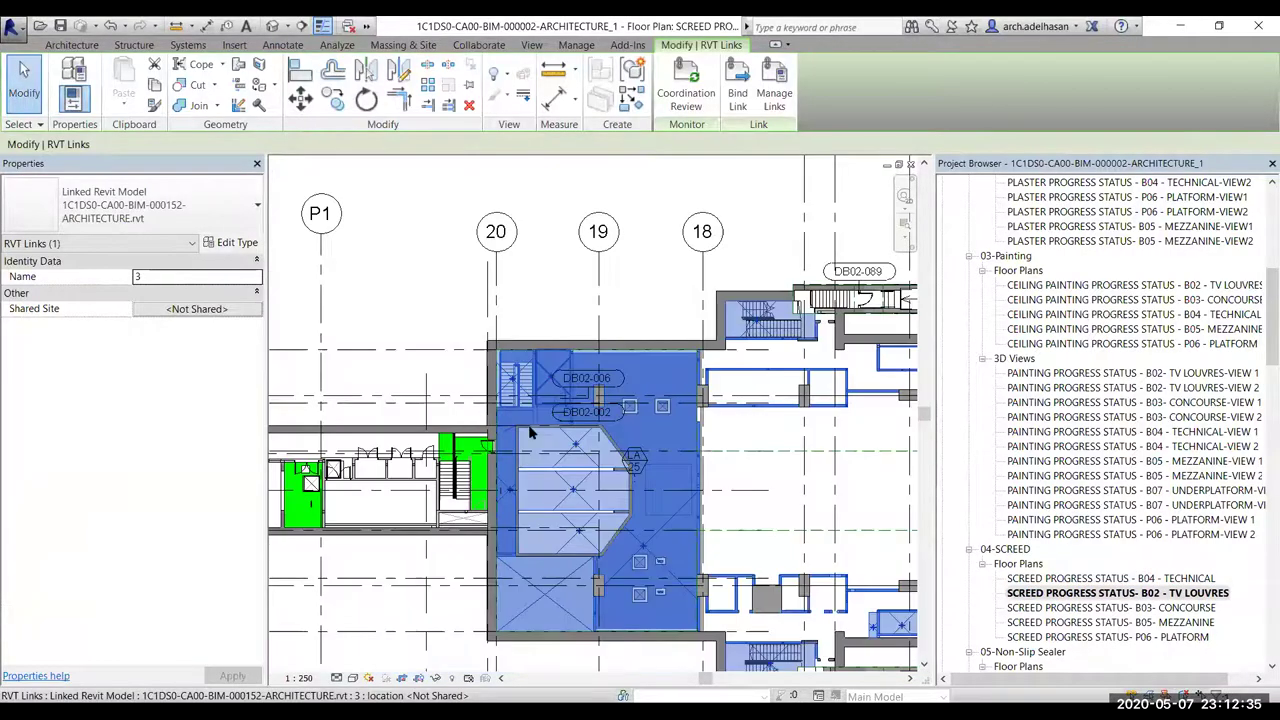
{"action": "scroll", "coordinate": [530, 432], "scroll_direction": "down", "scroll_amount": 3}
{"action": "scroll", "coordinate": [583, 448], "scroll_direction": "up", "scroll_amount": 6}
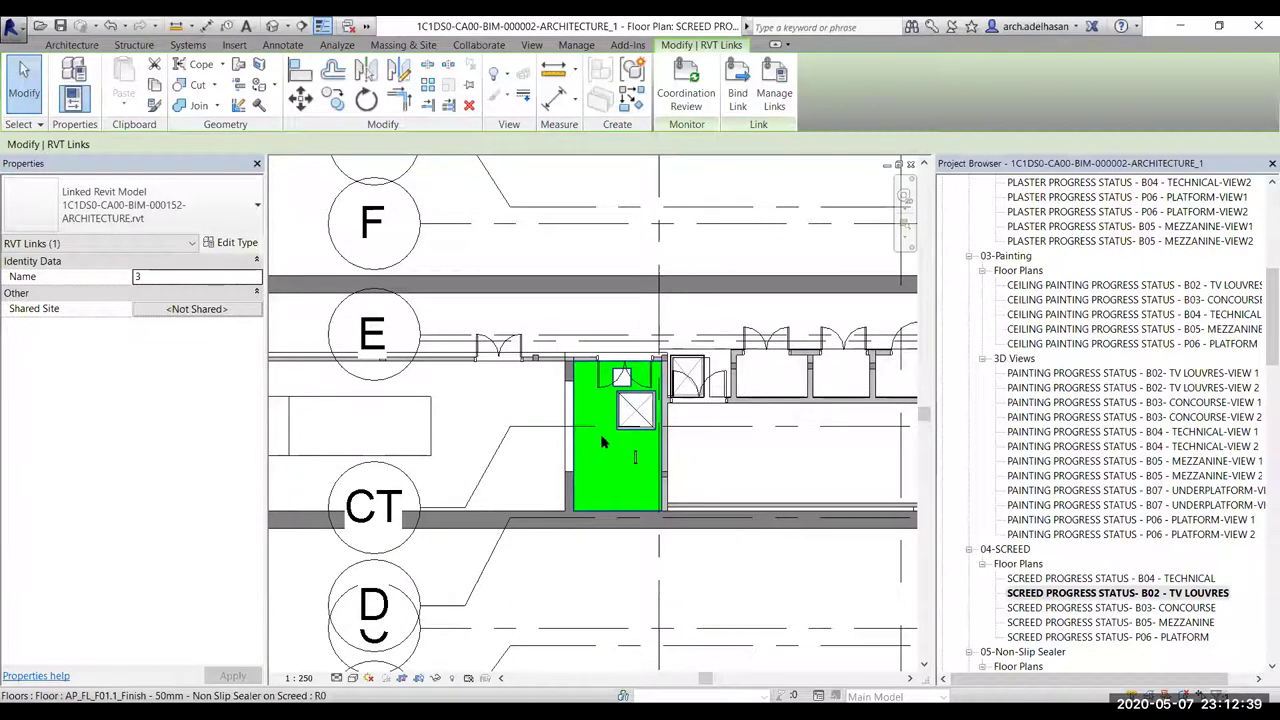
{"action": "left_click", "coordinate": [575, 424]}
{"action": "scroll", "coordinate": [583, 460], "scroll_direction": "down", "scroll_amount": 1}
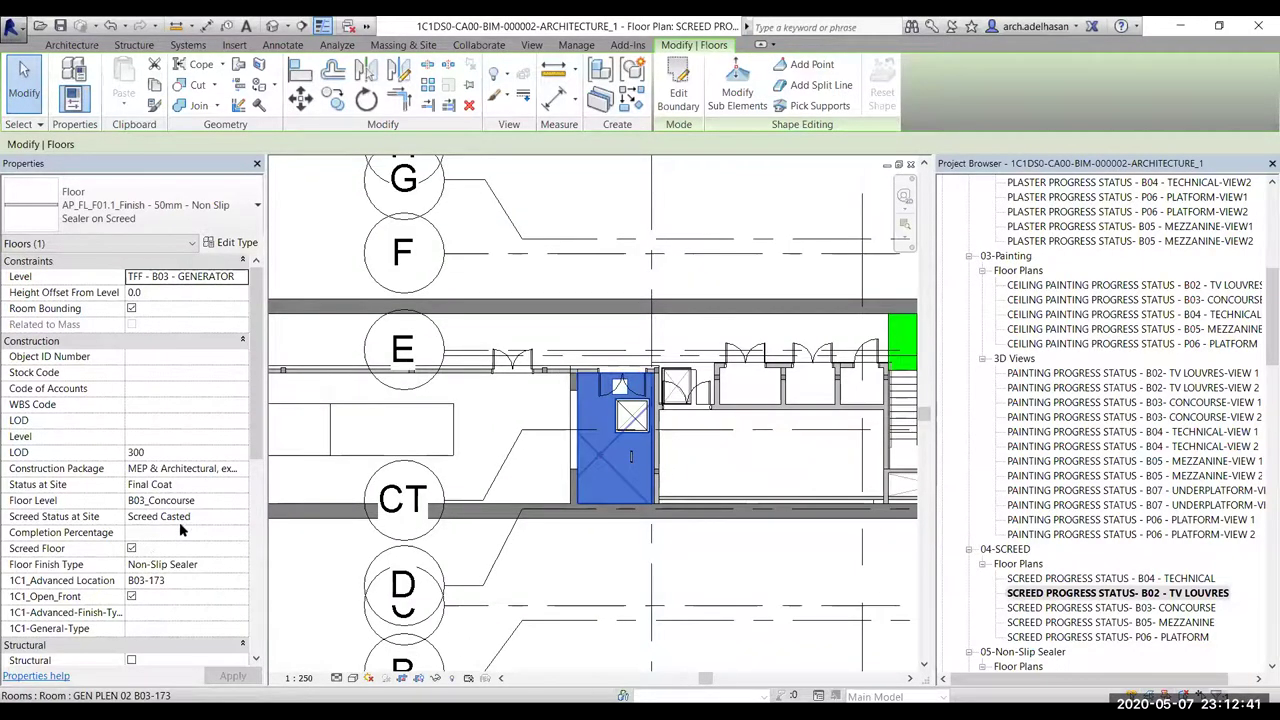
{"action": "scroll", "coordinate": [180, 528], "scroll_direction": "down", "scroll_amount": 1}
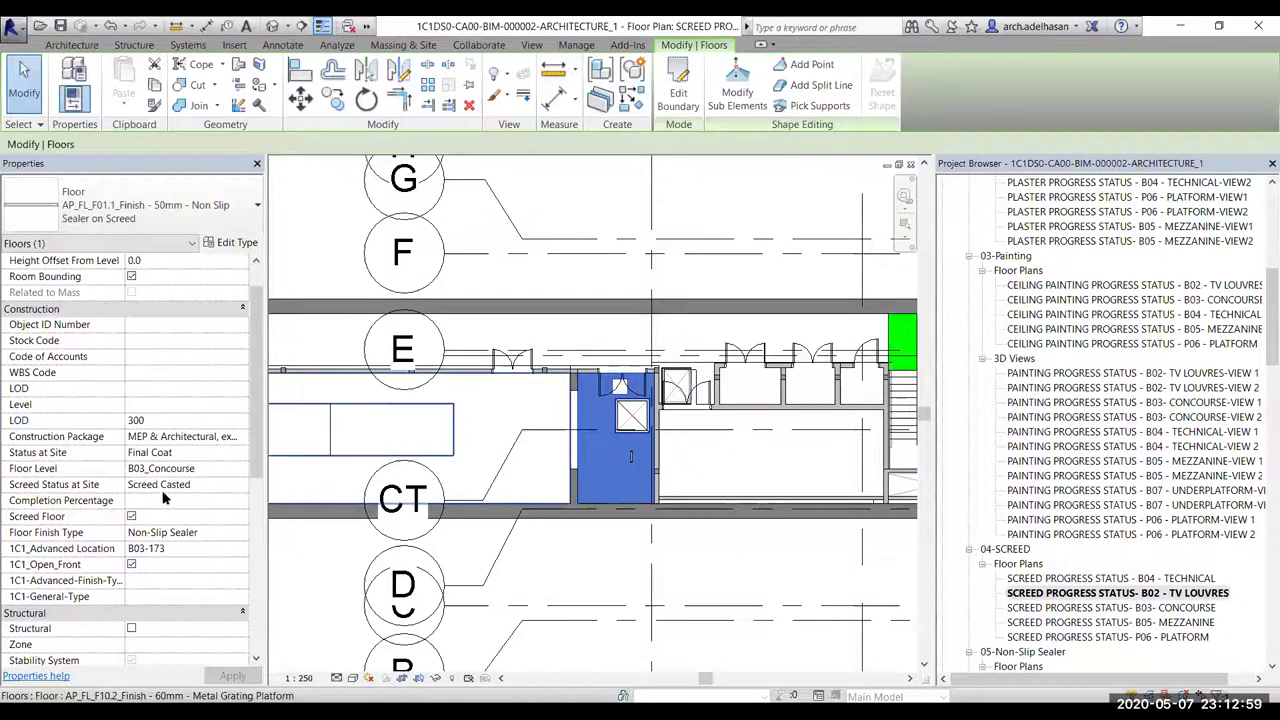
{"action": "scroll", "coordinate": [172, 496], "scroll_direction": "down", "scroll_amount": 1}
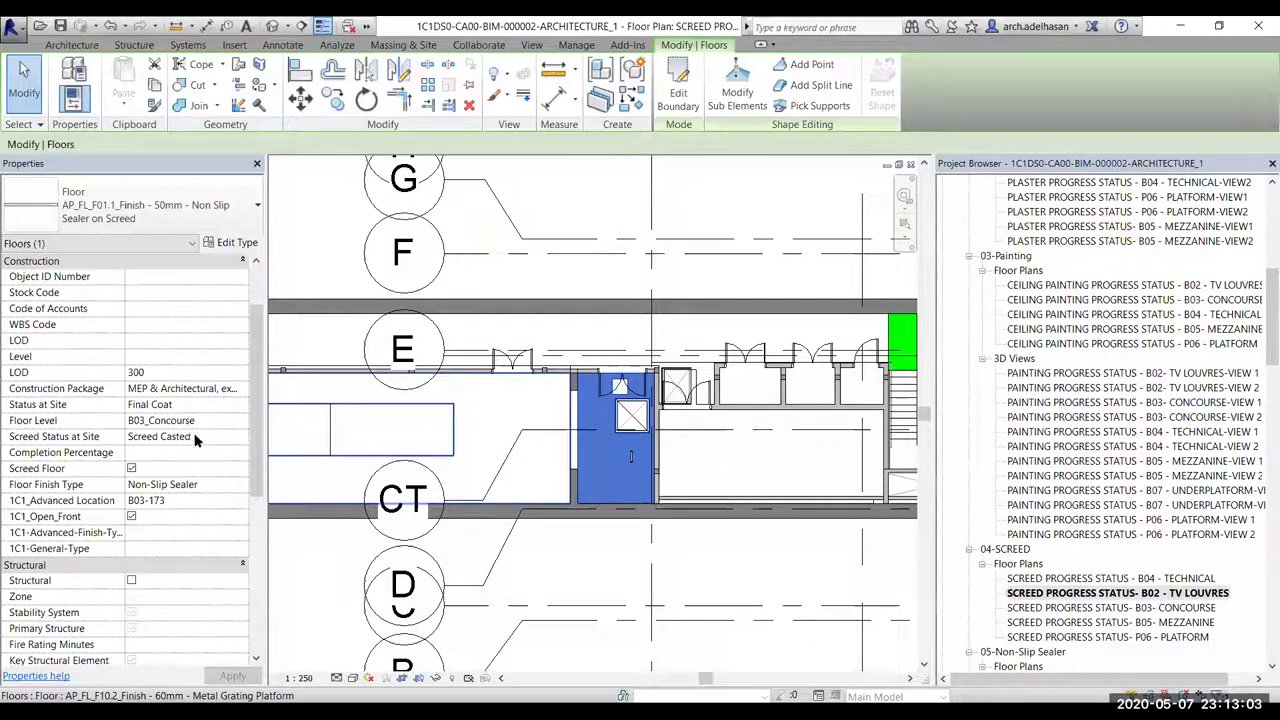
{"action": "scroll", "coordinate": [212, 431], "scroll_direction": "down", "scroll_amount": 1}
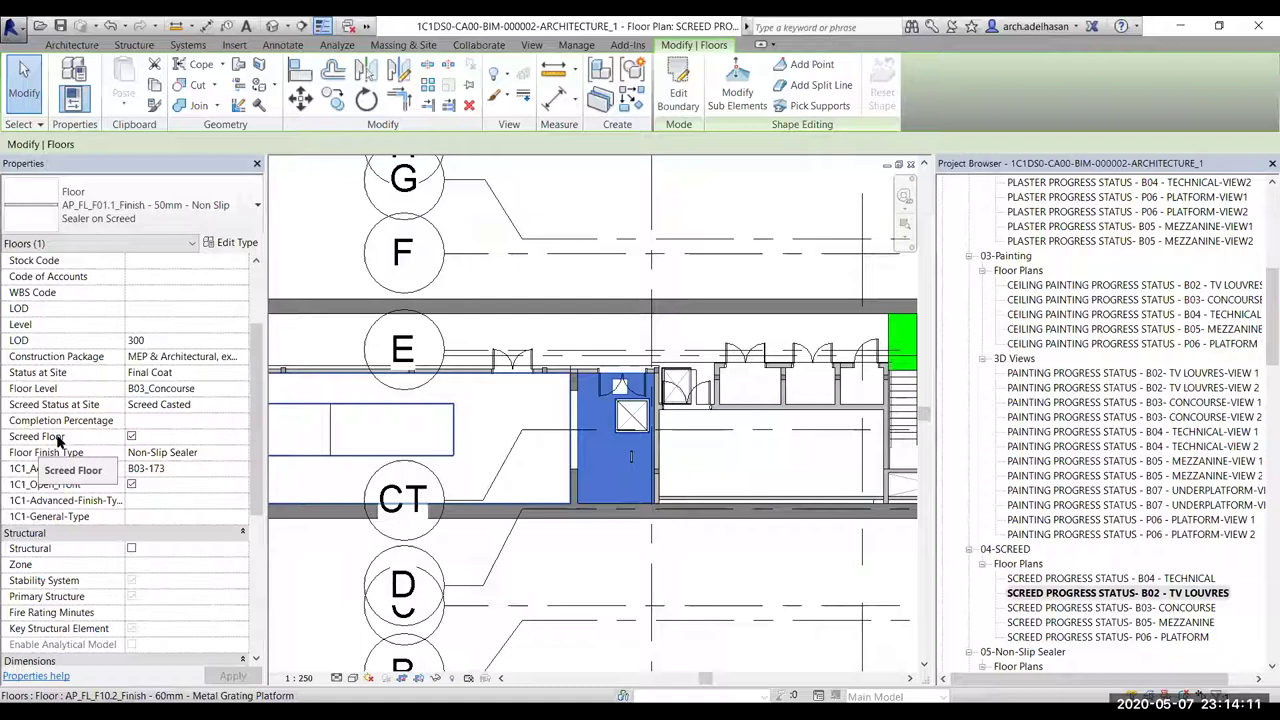
{"action": "scroll", "coordinate": [1118, 538], "scroll_direction": "down", "scroll_amount": 4}
{"action": "scroll", "coordinate": [1118, 538], "scroll_direction": "down", "scroll_amount": 11}
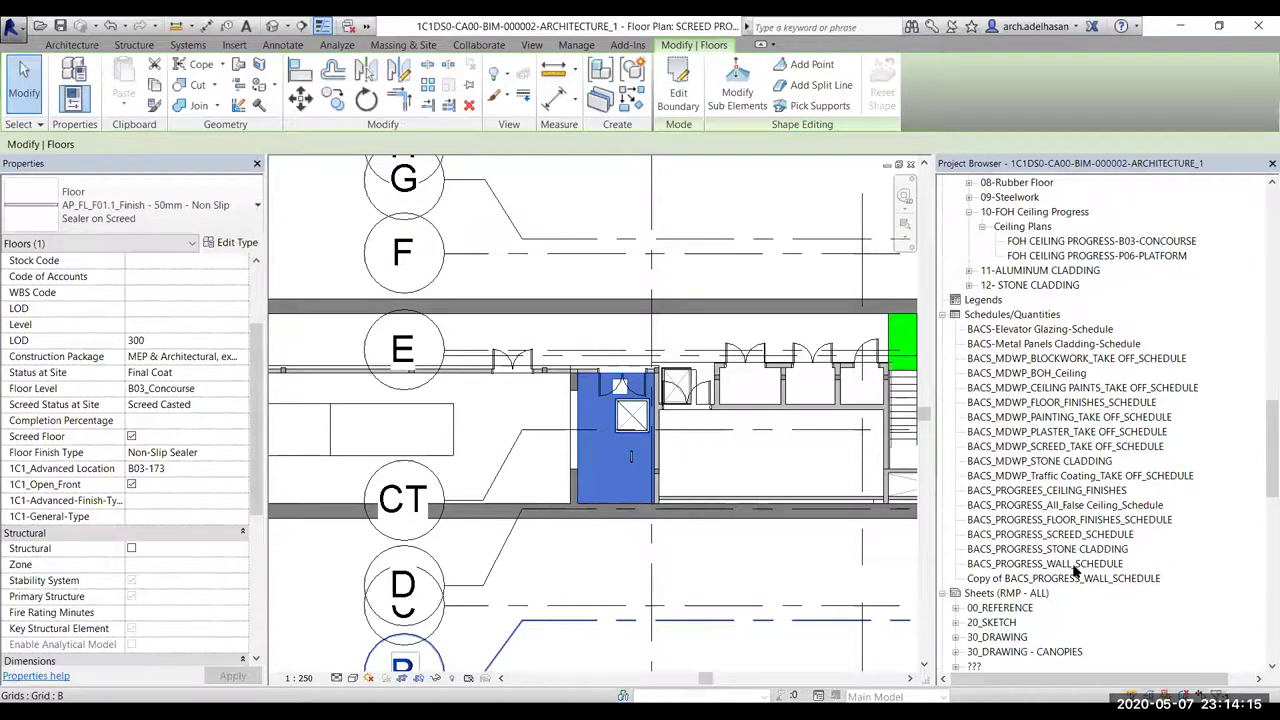
Open BACS_PROGRESS_SCREED_SCHEDULE and review its Fields and Screed Floor equals Yes filter without changes
{"action": "left_click", "coordinate": [1076, 536]}
{"action": "double_click", "coordinate": [1073, 537]}
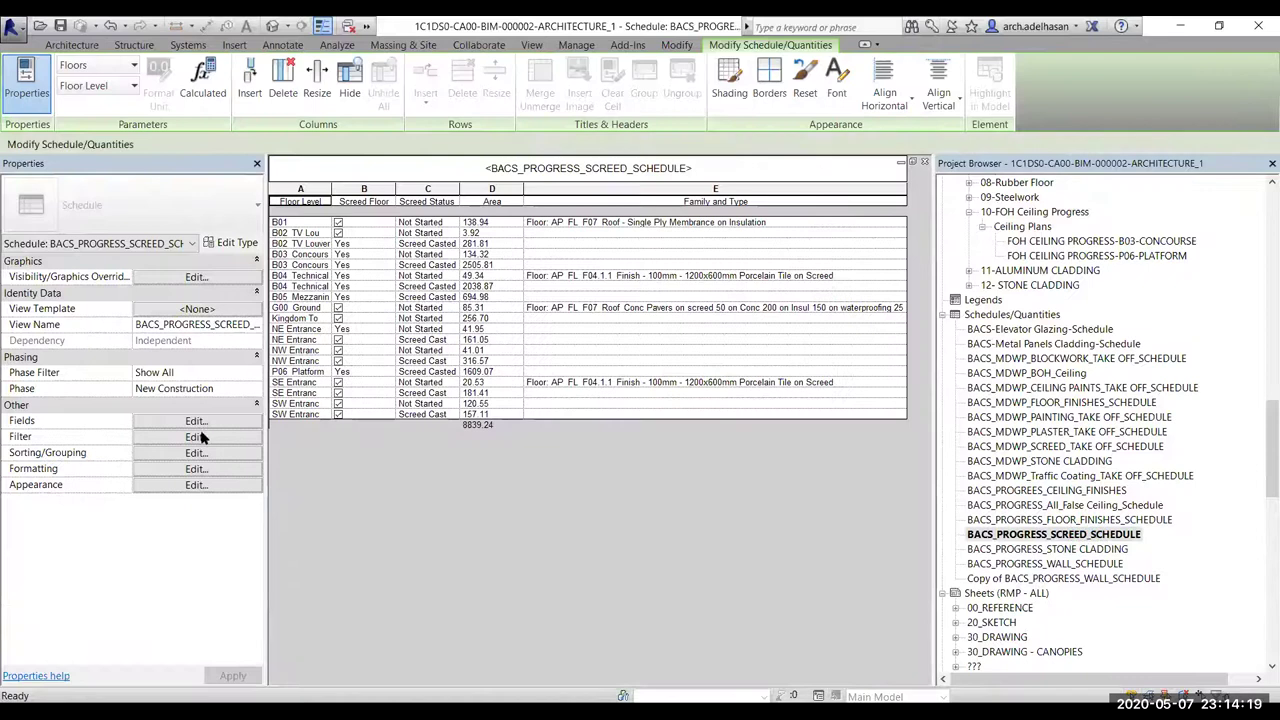
{"action": "left_click", "coordinate": [196, 436]}
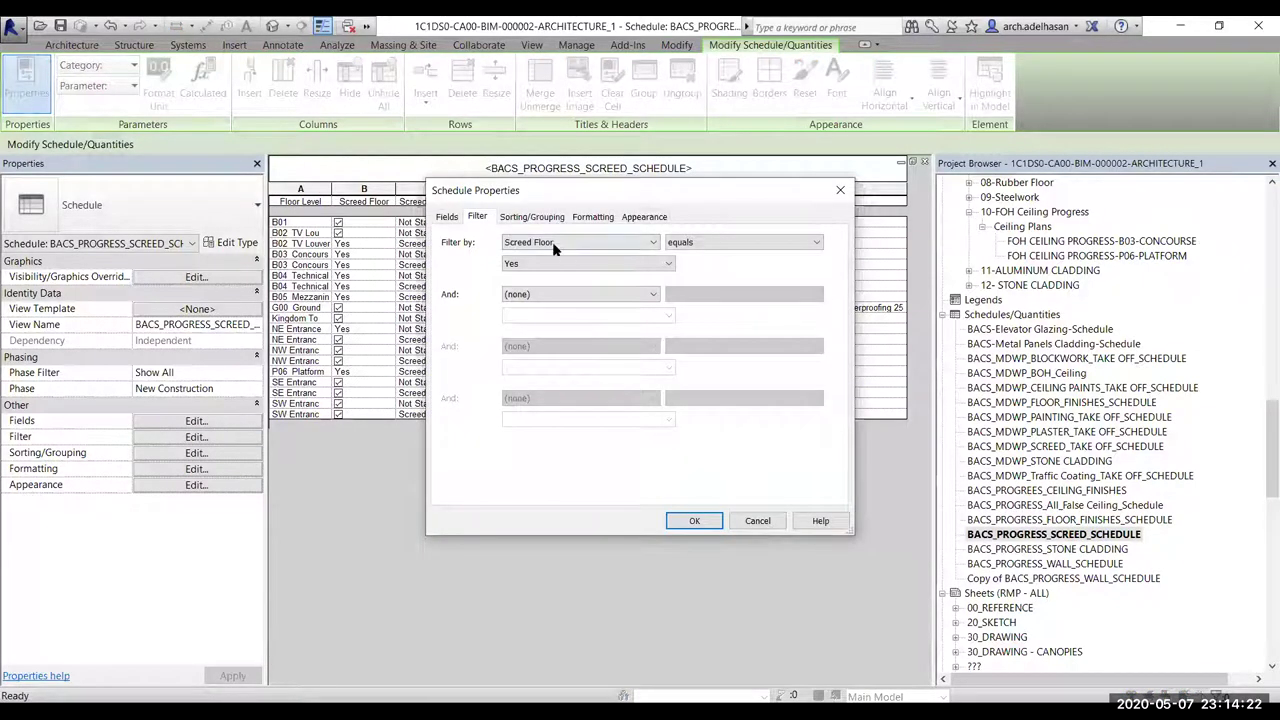
{"action": "left_click", "coordinate": [447, 217]}
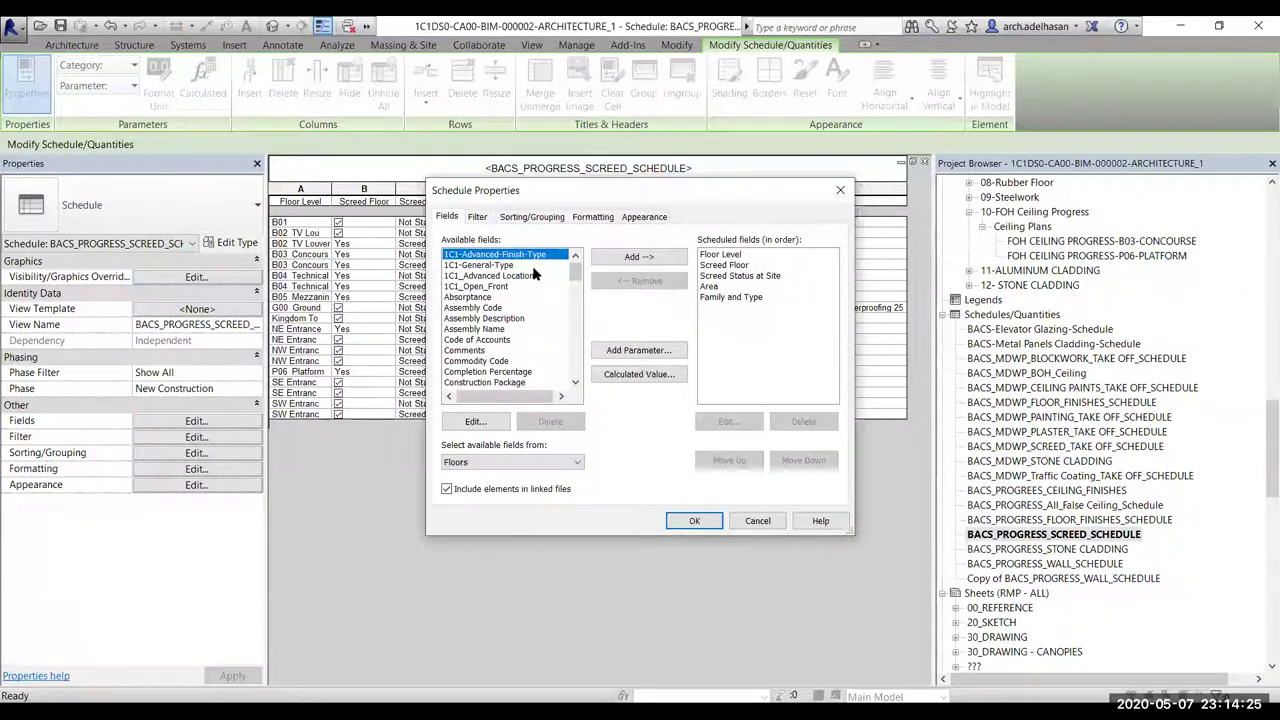
{"action": "left_click", "coordinate": [479, 217]}
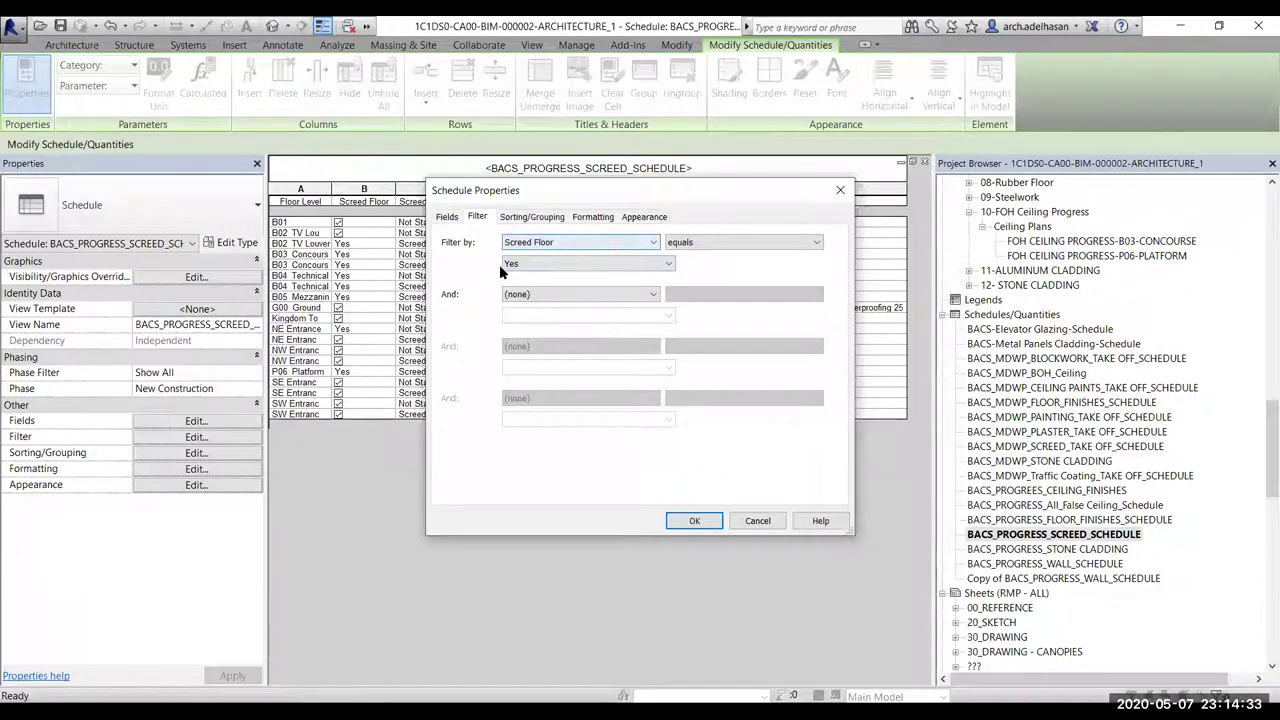
{"action": "left_click", "coordinate": [700, 521]}
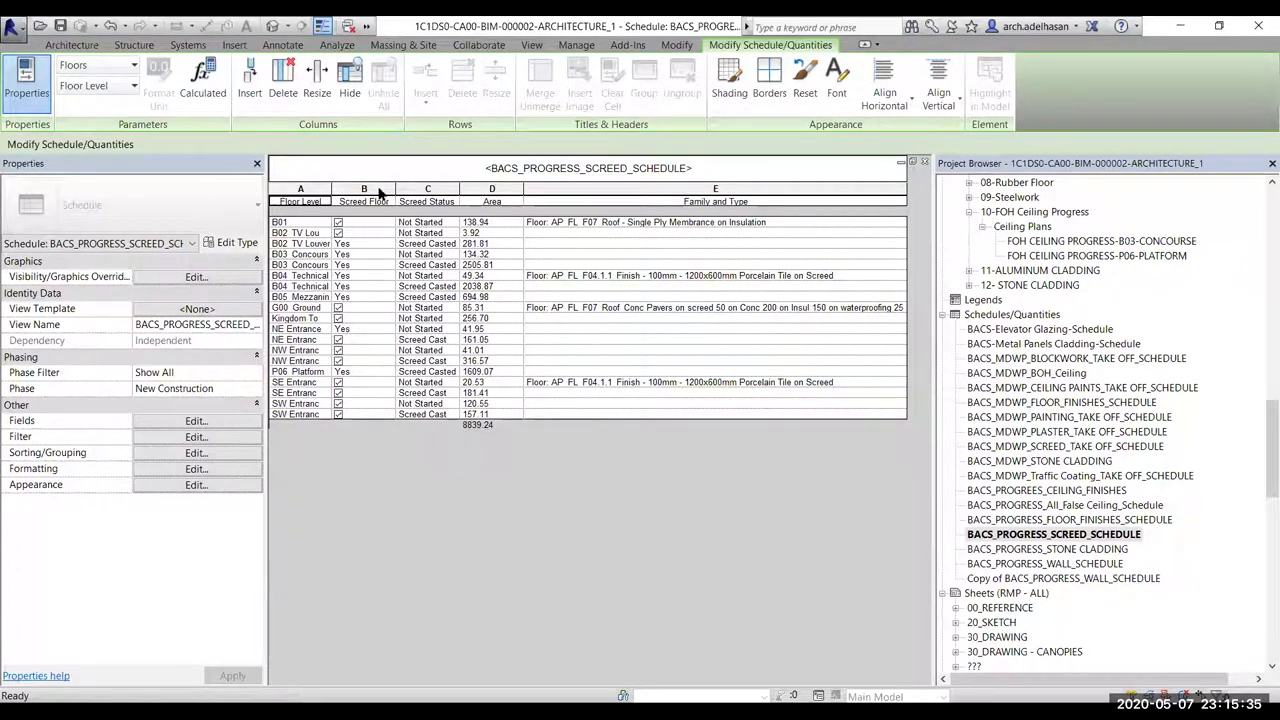
{"action": "left_click", "coordinate": [419, 256]}
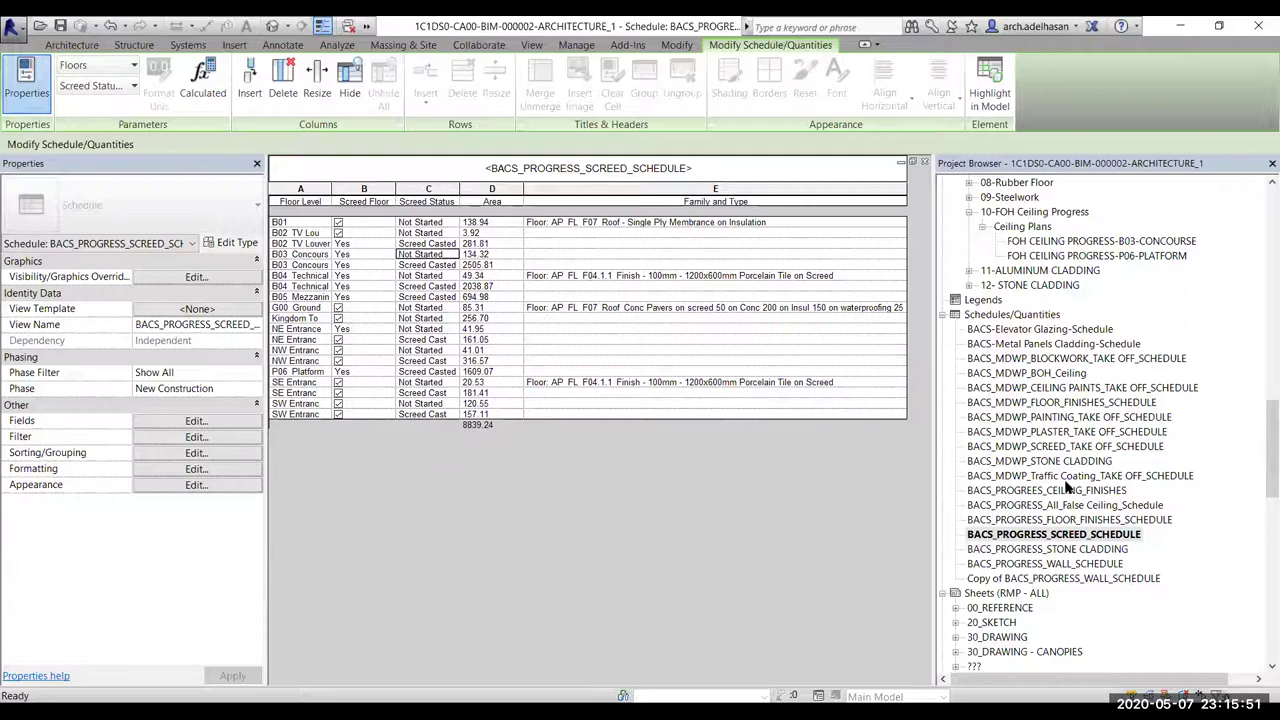
{"action": "scroll", "coordinate": [1072, 436], "scroll_direction": "up", "scroll_amount": 7}
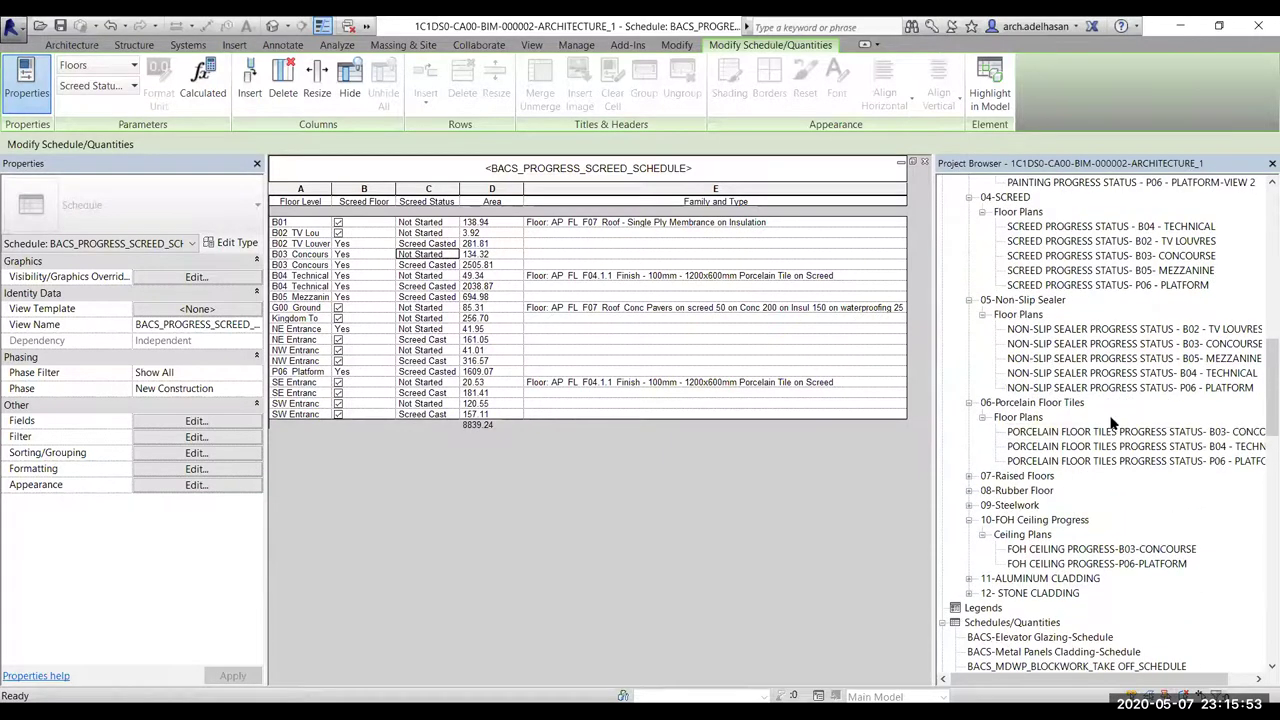
{"action": "scroll", "coordinate": [1093, 385], "scroll_direction": "up", "scroll_amount": 2}
{"action": "scroll", "coordinate": [1093, 385], "scroll_direction": "up", "scroll_amount": 2}
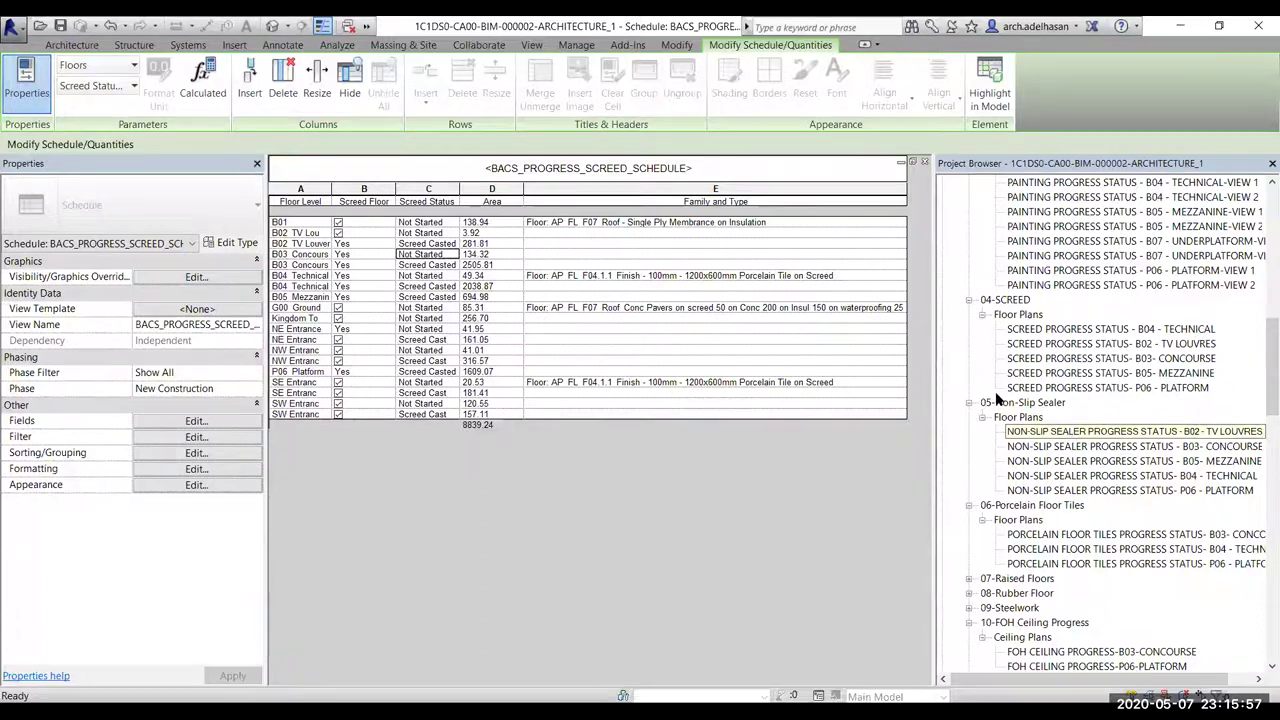
Open the Non-Slip Sealer Progress Status – B02 – TV Louvres plan and inspect the tactile flooring
{"action": "double_click", "coordinate": [1068, 433]}
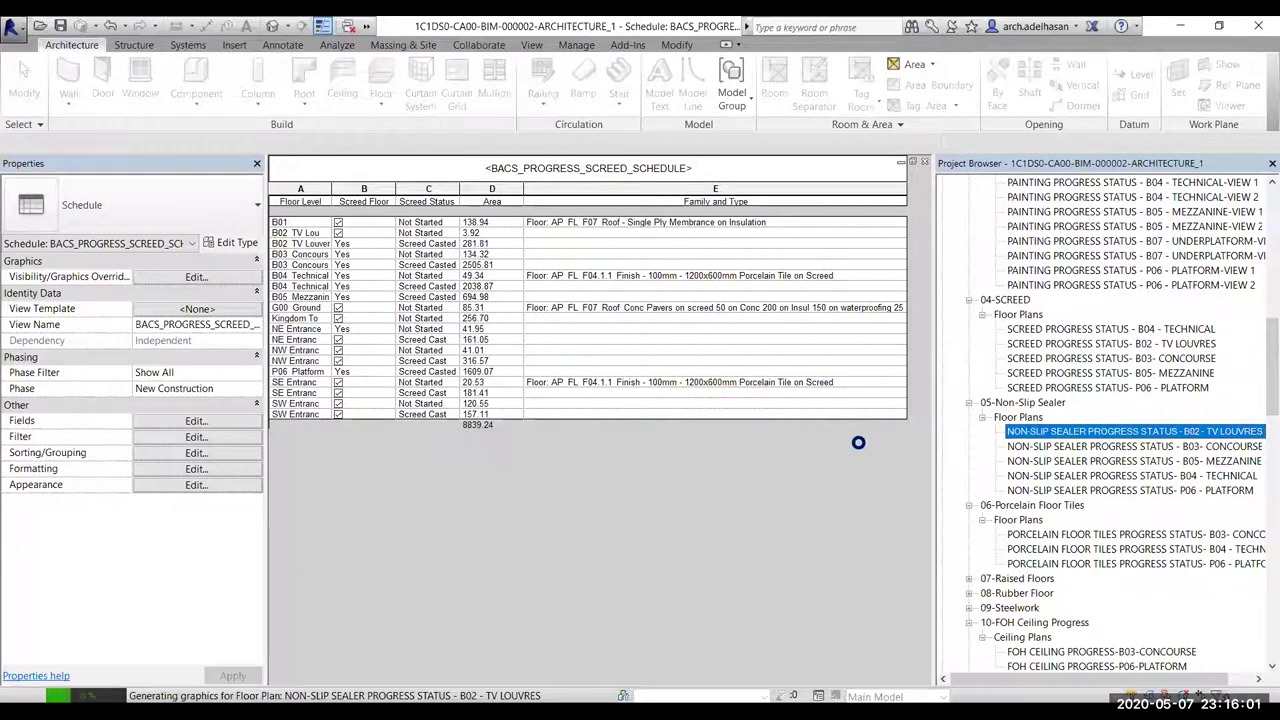
{"action": "scroll", "coordinate": [815, 457], "scroll_direction": "down", "scroll_amount": 3}
{"action": "scroll", "coordinate": [815, 457], "scroll_direction": "up", "scroll_amount": 3}
{"action": "scroll", "coordinate": [720, 440], "scroll_direction": "up", "scroll_amount": 3}
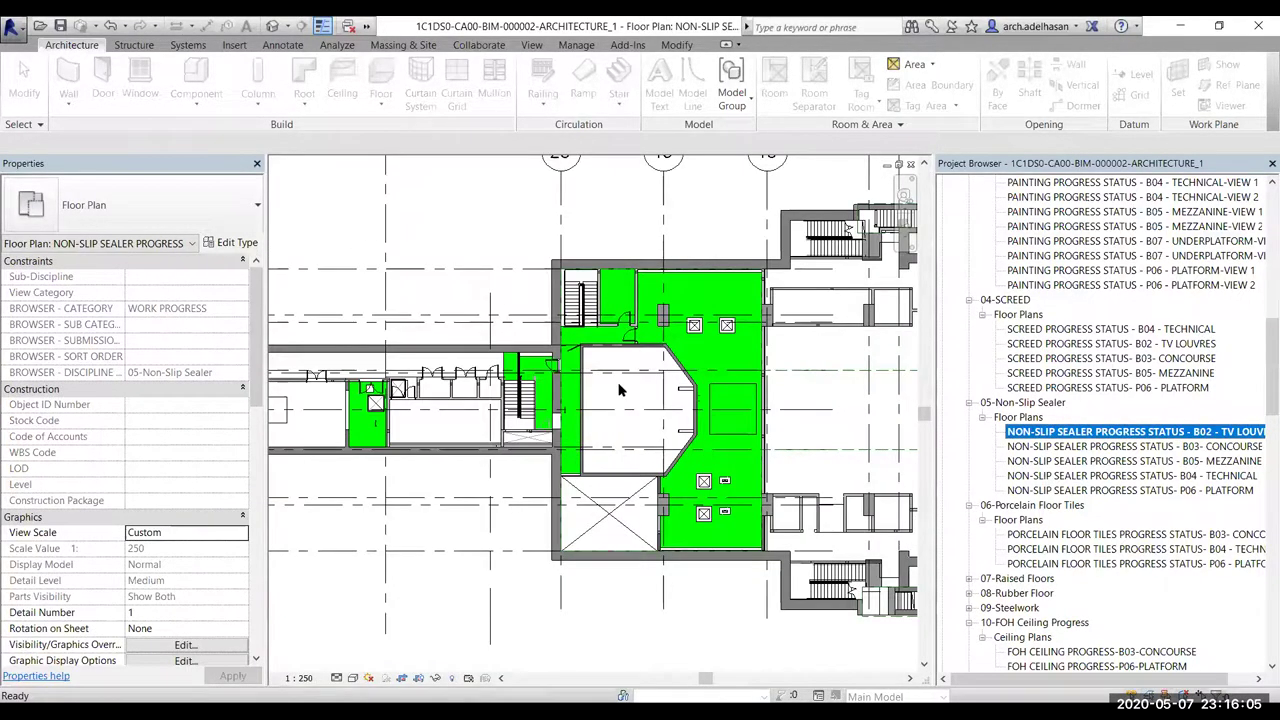
{"action": "scroll", "coordinate": [655, 436], "scroll_direction": "down", "scroll_amount": 2}
{"action": "scroll", "coordinate": [677, 478], "scroll_direction": "up", "scroll_amount": 2}
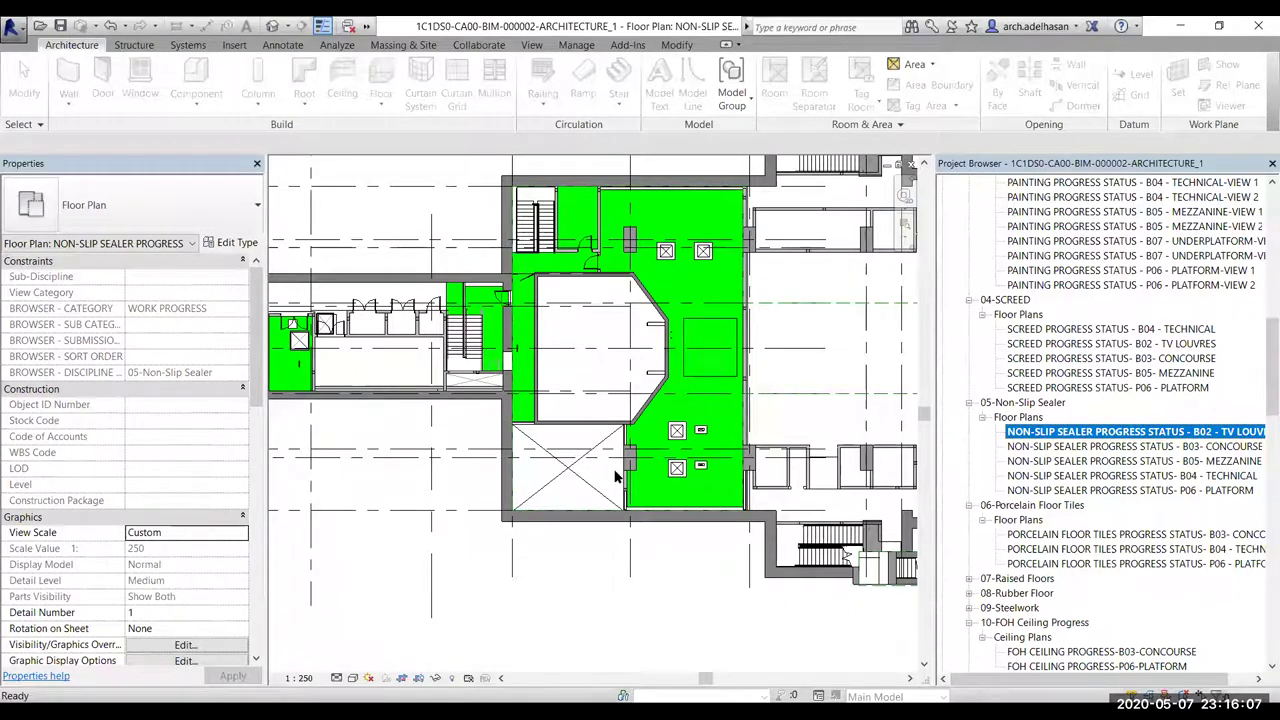
{"action": "left_click", "coordinate": [391, 506]}
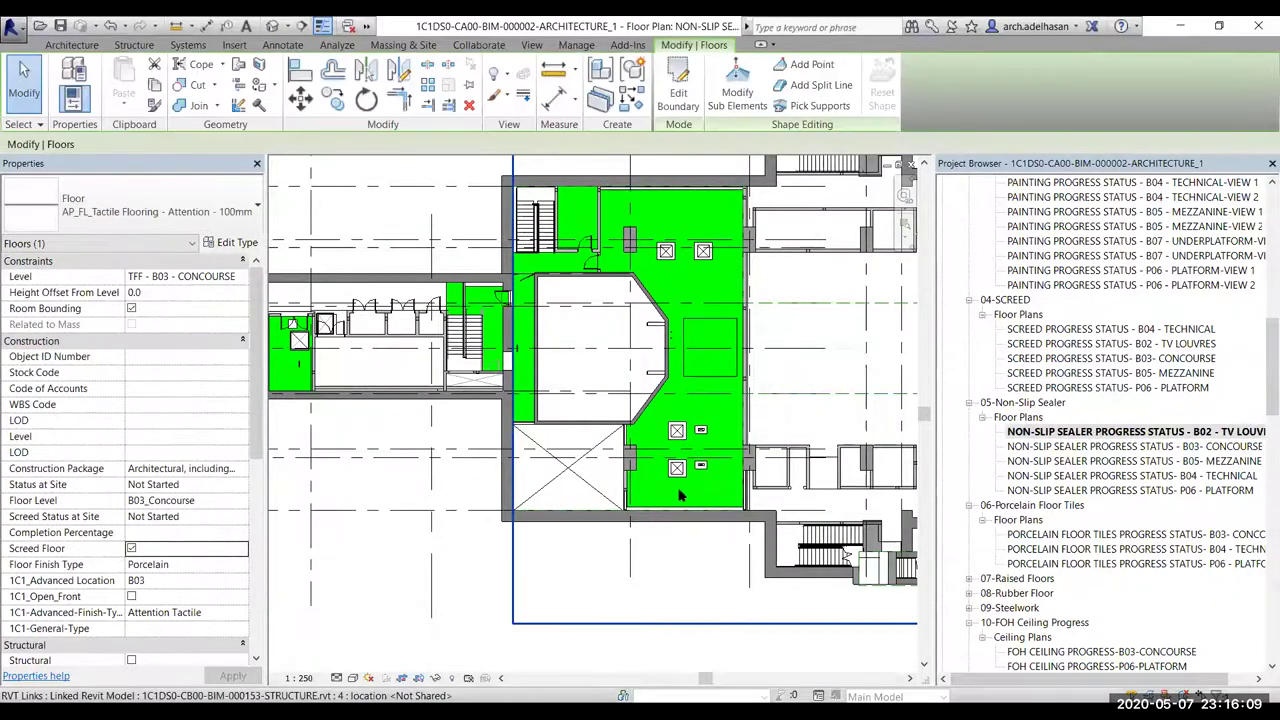
Pan to the blue-coded B03-173 sealer floor and confirm its status reads Final Coat
{"action": "scroll", "coordinate": [510, 430], "scroll_direction": "up", "scroll_amount": 3}
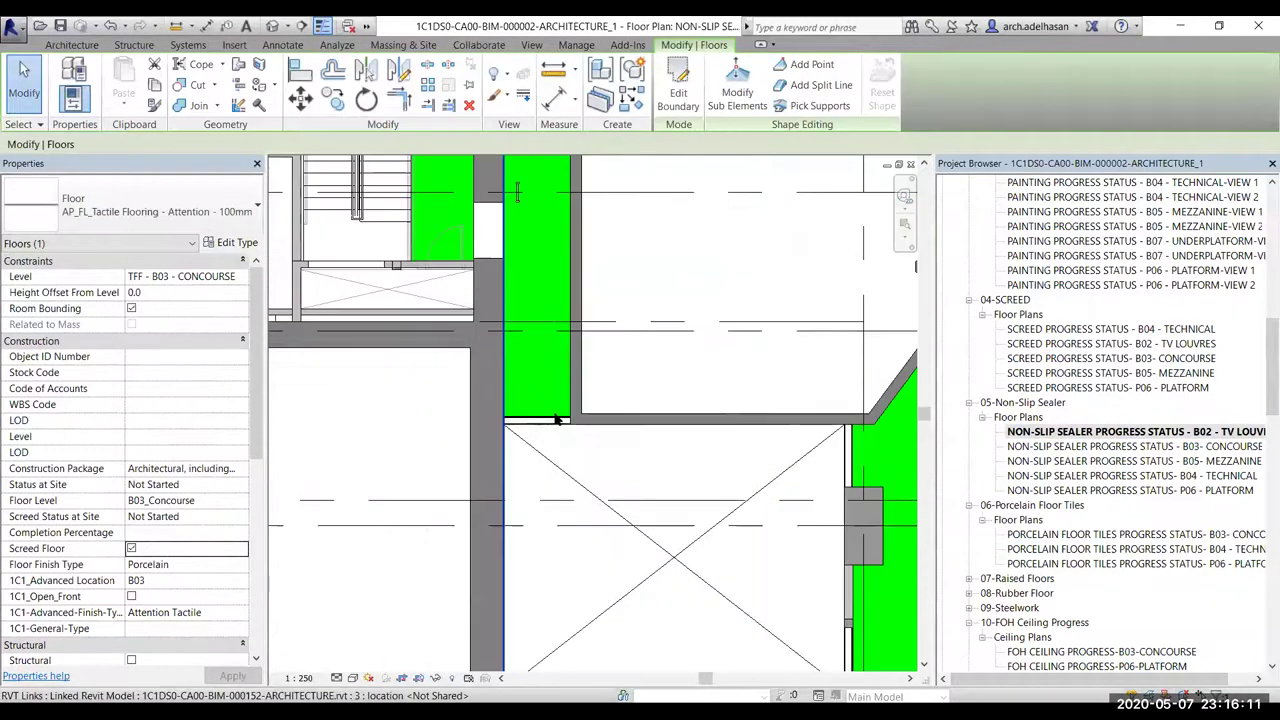
{"action": "left_click", "coordinate": [553, 418]}
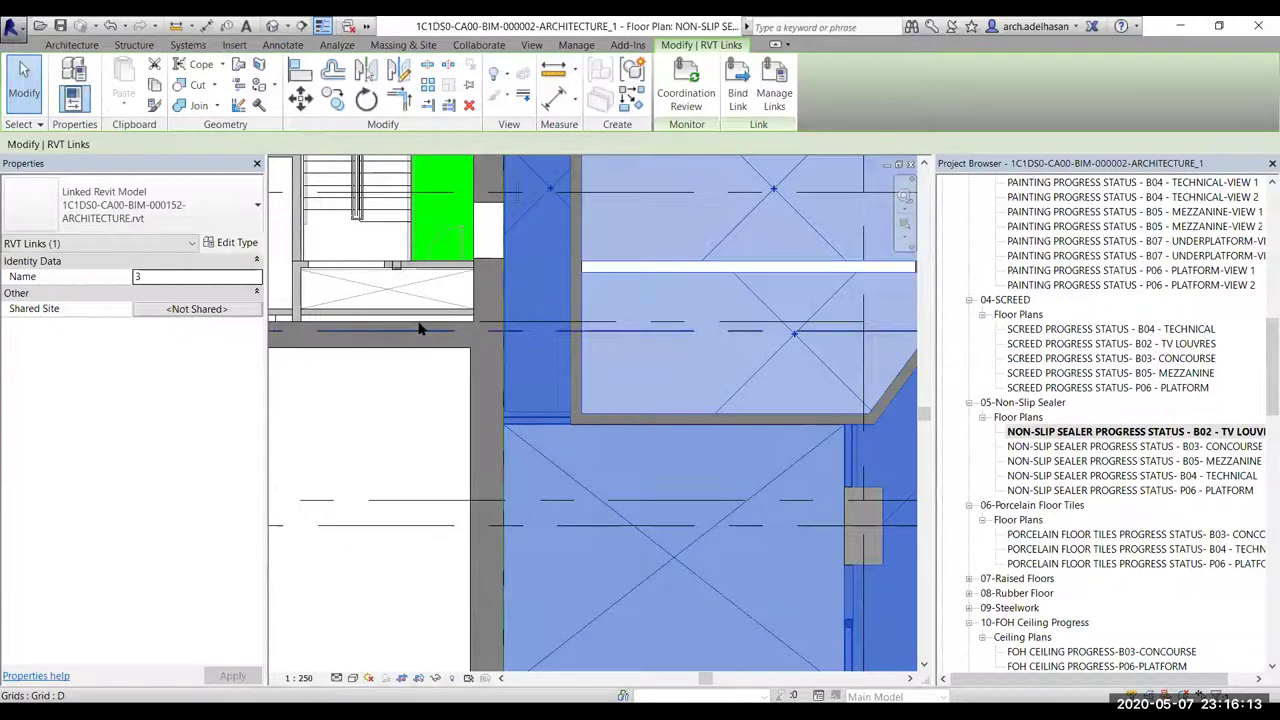
{"action": "scroll", "coordinate": [520, 300], "scroll_direction": "down", "scroll_amount": 2}
{"action": "middle_click_drag", "start_coordinate": [537, 261], "coordinate": [752, 261]}
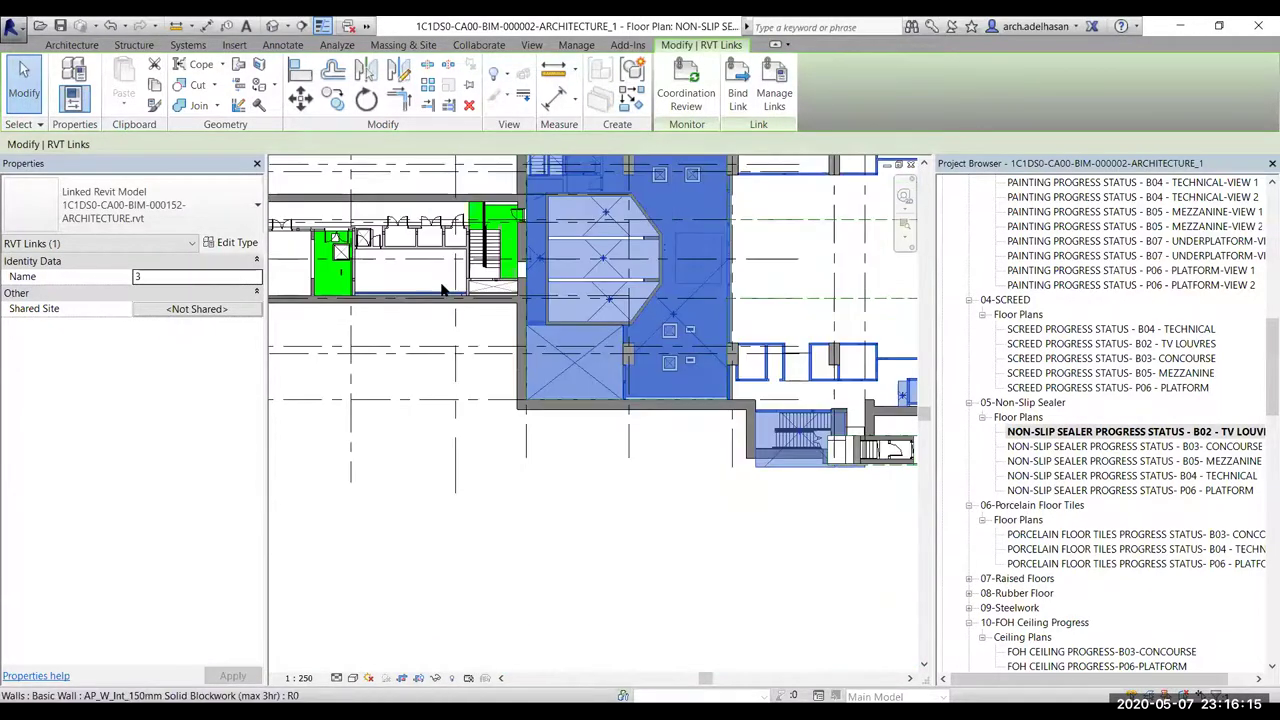
{"action": "left_click", "coordinate": [315, 260]}
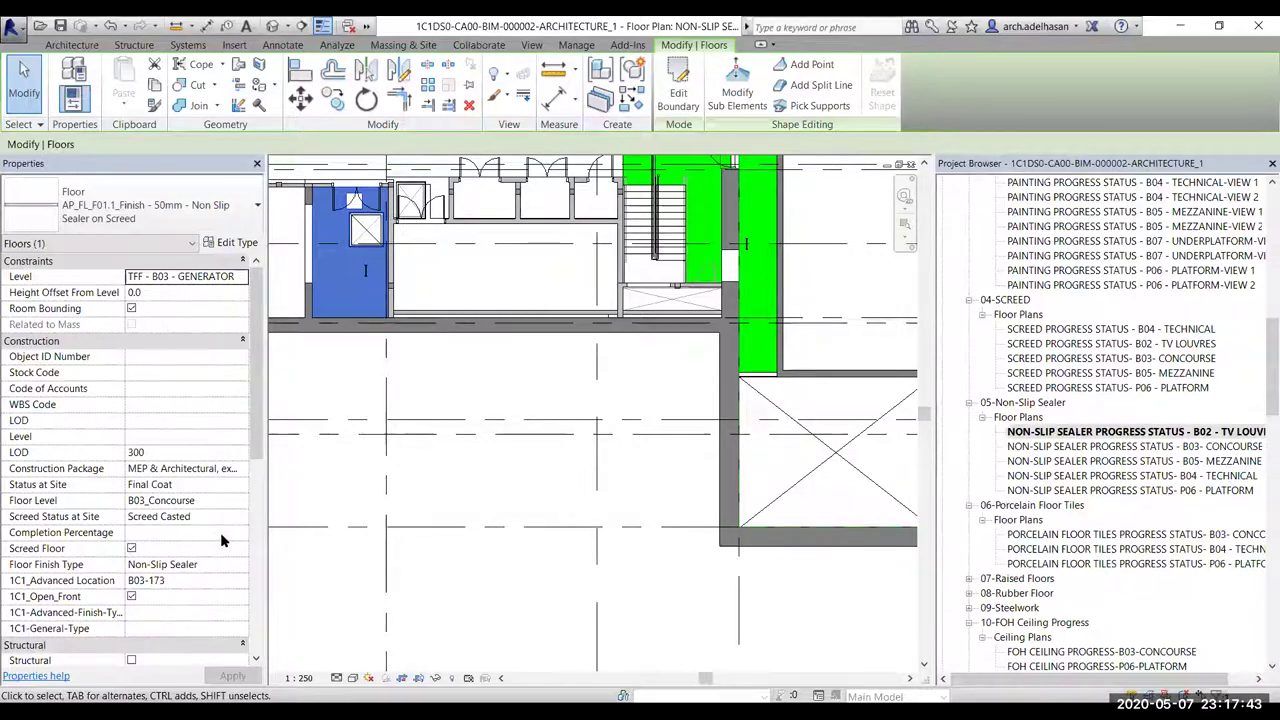
{"action": "scroll", "coordinate": [390, 426], "scroll_direction": "down", "scroll_amount": 2}
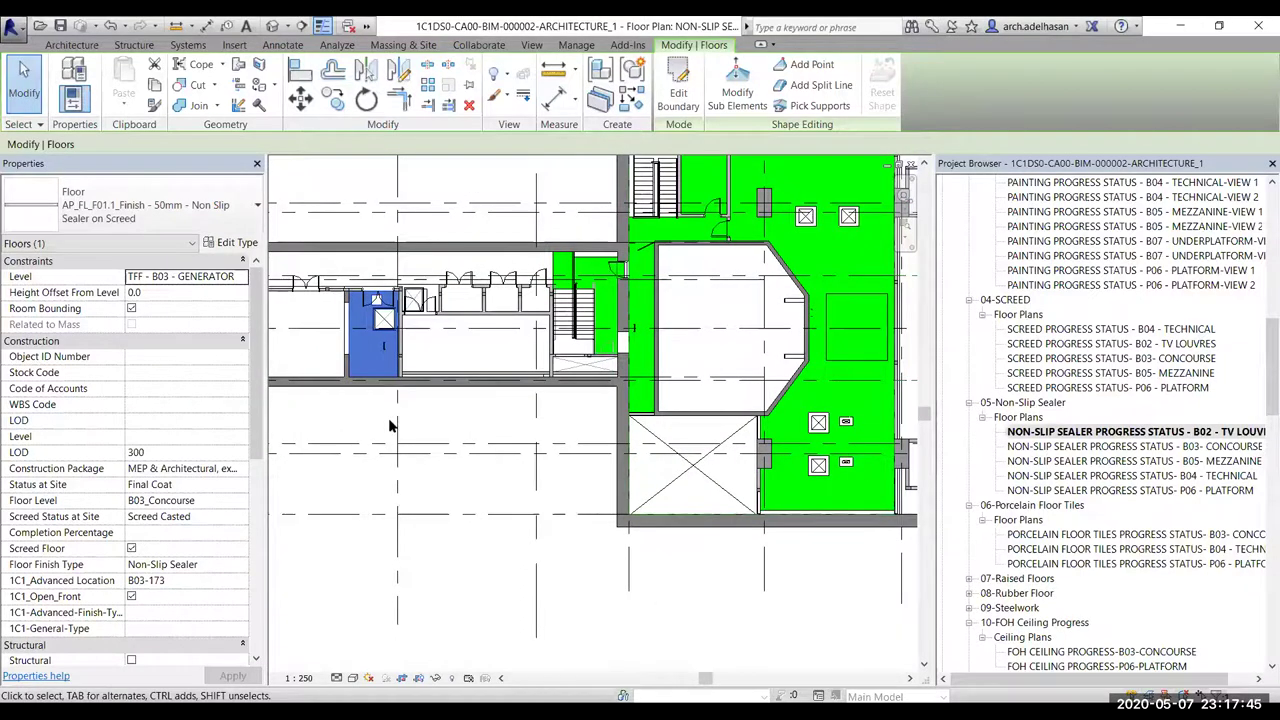
{"action": "scroll", "coordinate": [446, 366], "scroll_direction": "down", "scroll_amount": 2}
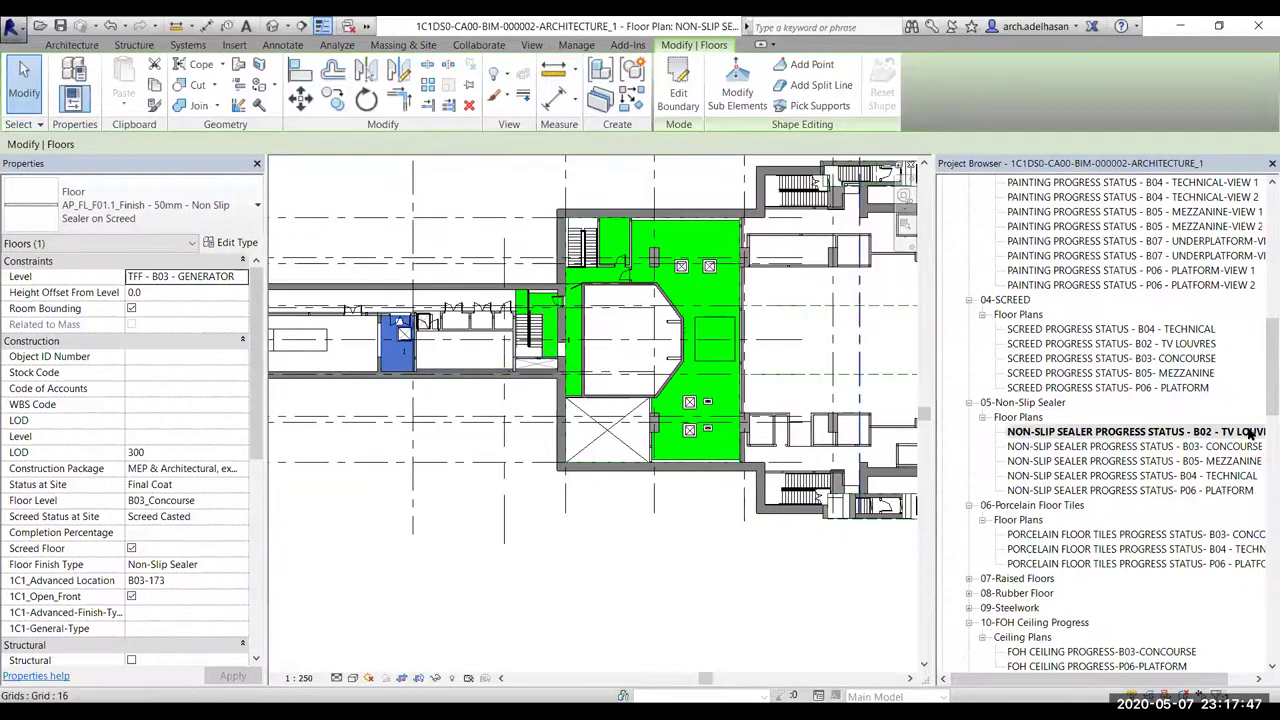
{"action": "double_click", "coordinate": [1074, 537]}
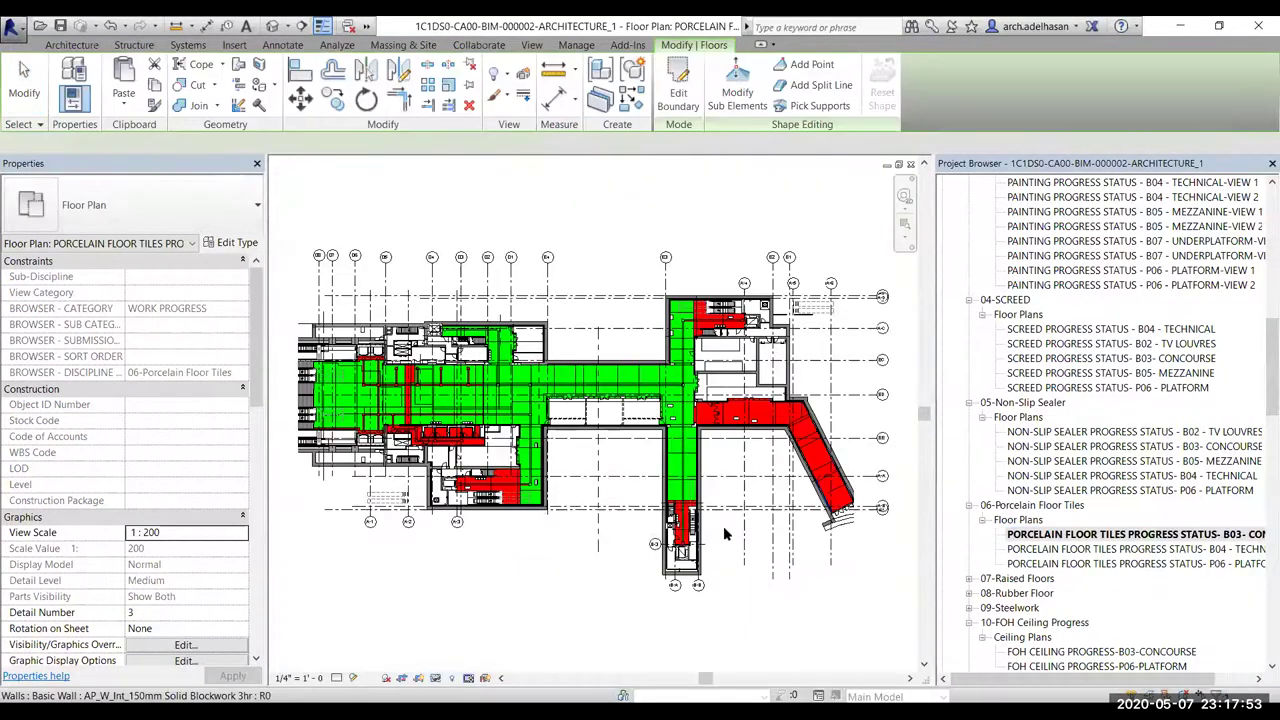
{"action": "scroll", "coordinate": [345, 490], "scroll_direction": "up", "scroll_amount": 3}
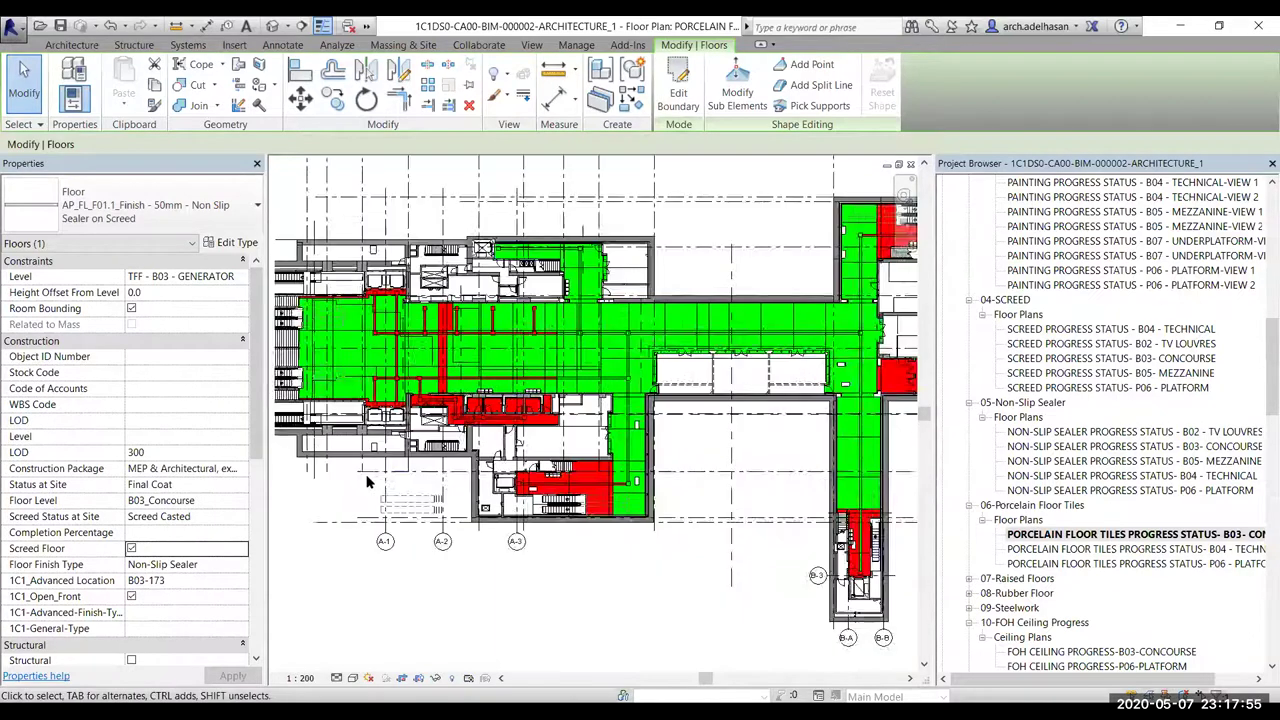
{"action": "scroll", "coordinate": [441, 538], "scroll_direction": "up", "scroll_amount": 4}
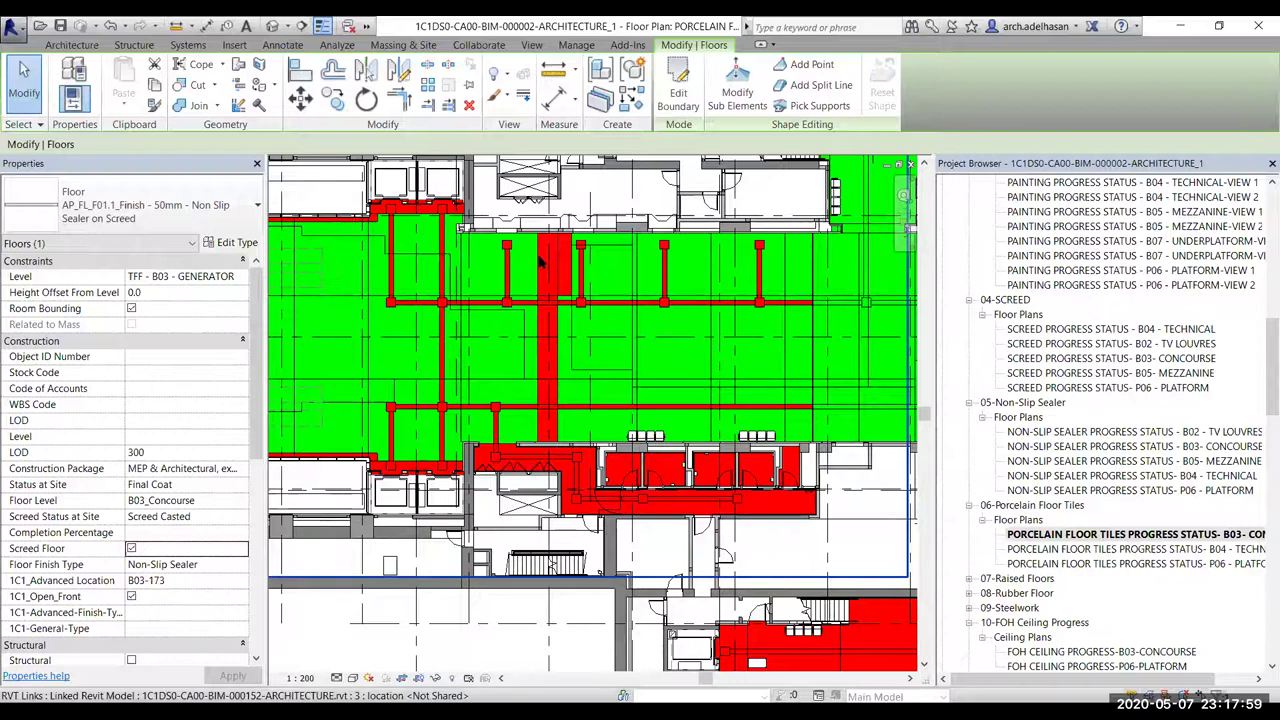
{"action": "scroll", "coordinate": [615, 388], "scroll_direction": "down", "scroll_amount": 1}
{"action": "scroll", "coordinate": [615, 388], "scroll_direction": "down", "scroll_amount": 1}
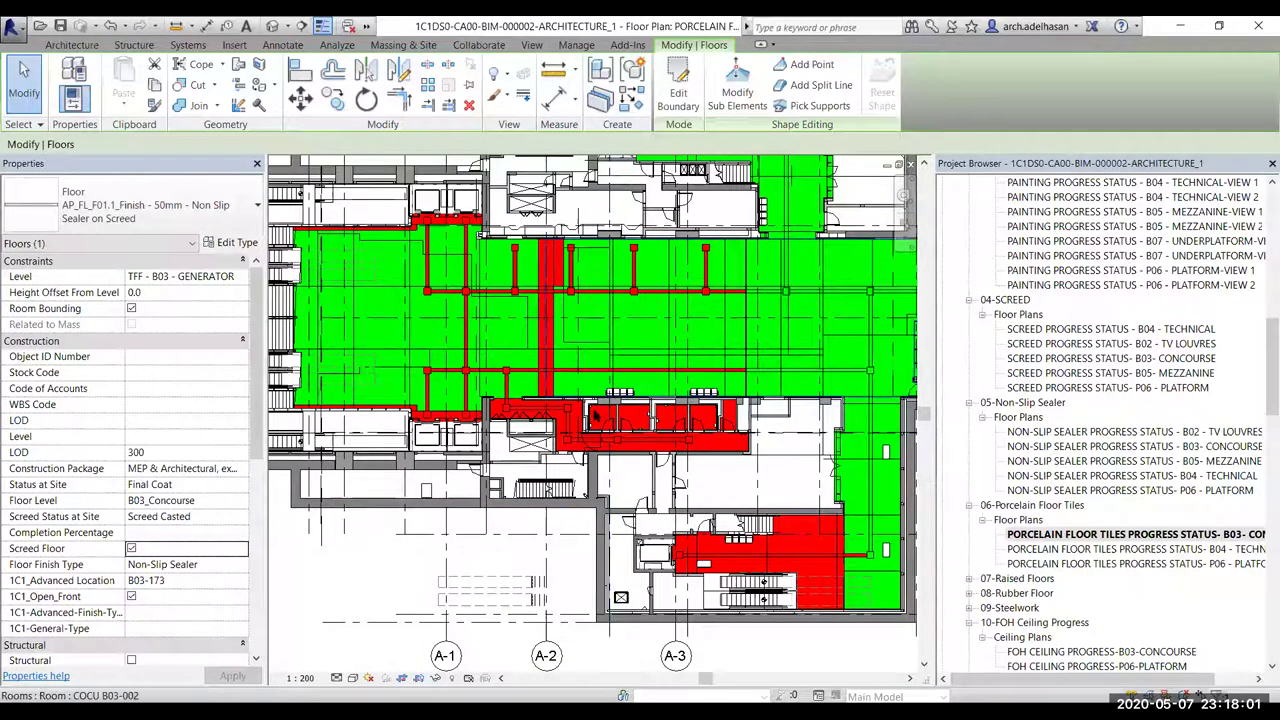
{"action": "scroll", "coordinate": [640, 385], "scroll_direction": "down", "scroll_amount": 1}
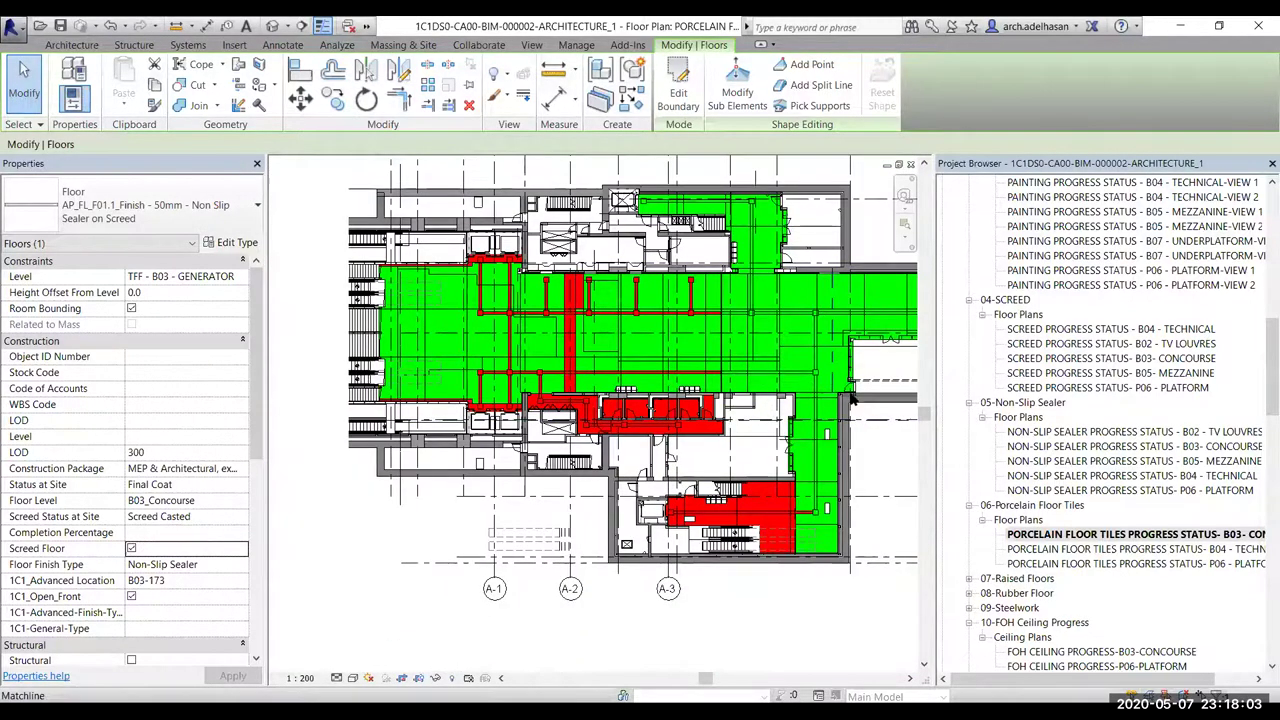
{"action": "scroll", "coordinate": [833, 482], "scroll_direction": "down", "scroll_amount": 1}
{"action": "middle_click_drag", "start_coordinate": [827, 575], "coordinate": [600, 487]}
{"action": "scroll", "coordinate": [593, 393], "scroll_direction": "up", "scroll_amount": 6}
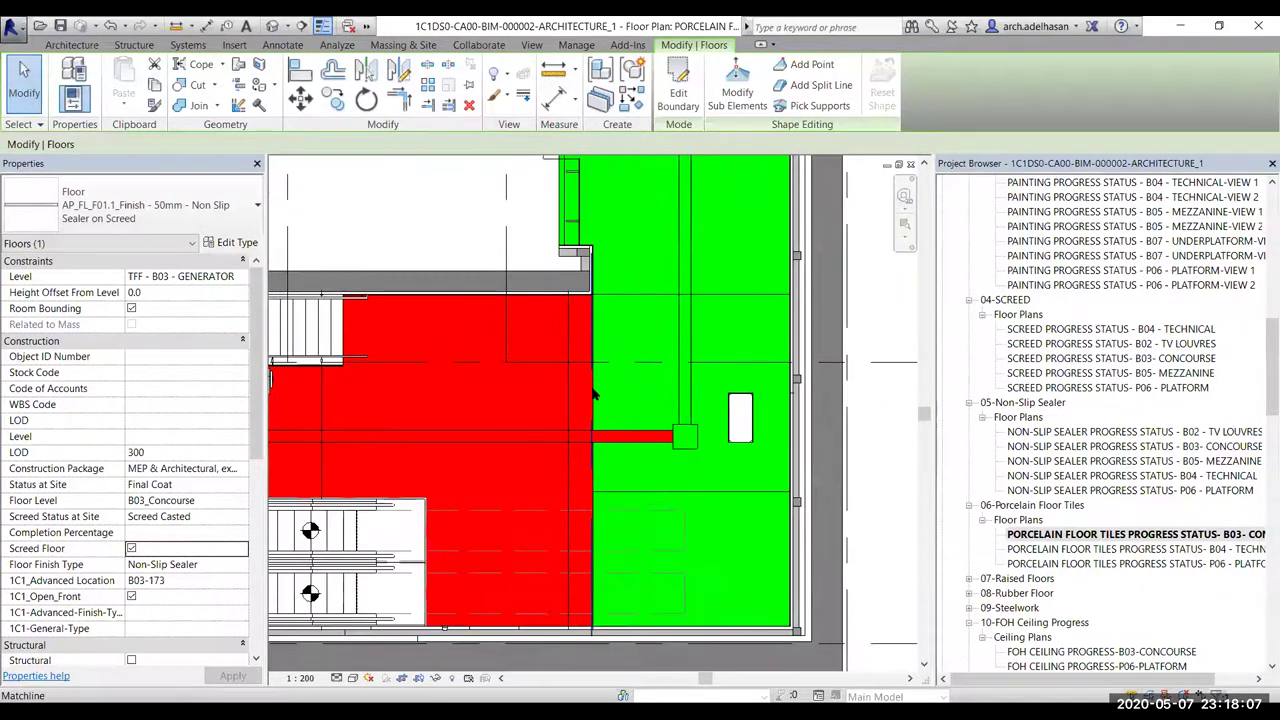
{"action": "left_click", "coordinate": [593, 395]}
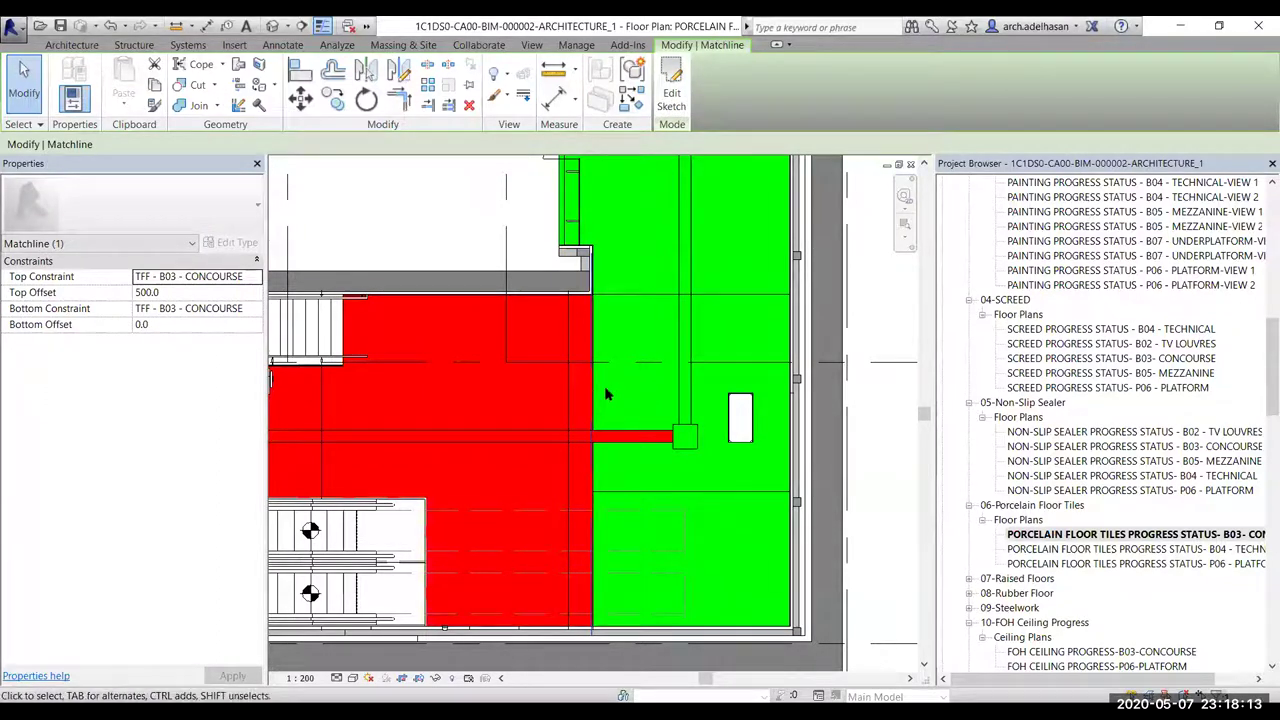
{"action": "scroll", "coordinate": [600, 594], "scroll_direction": "up", "scroll_amount": 3}
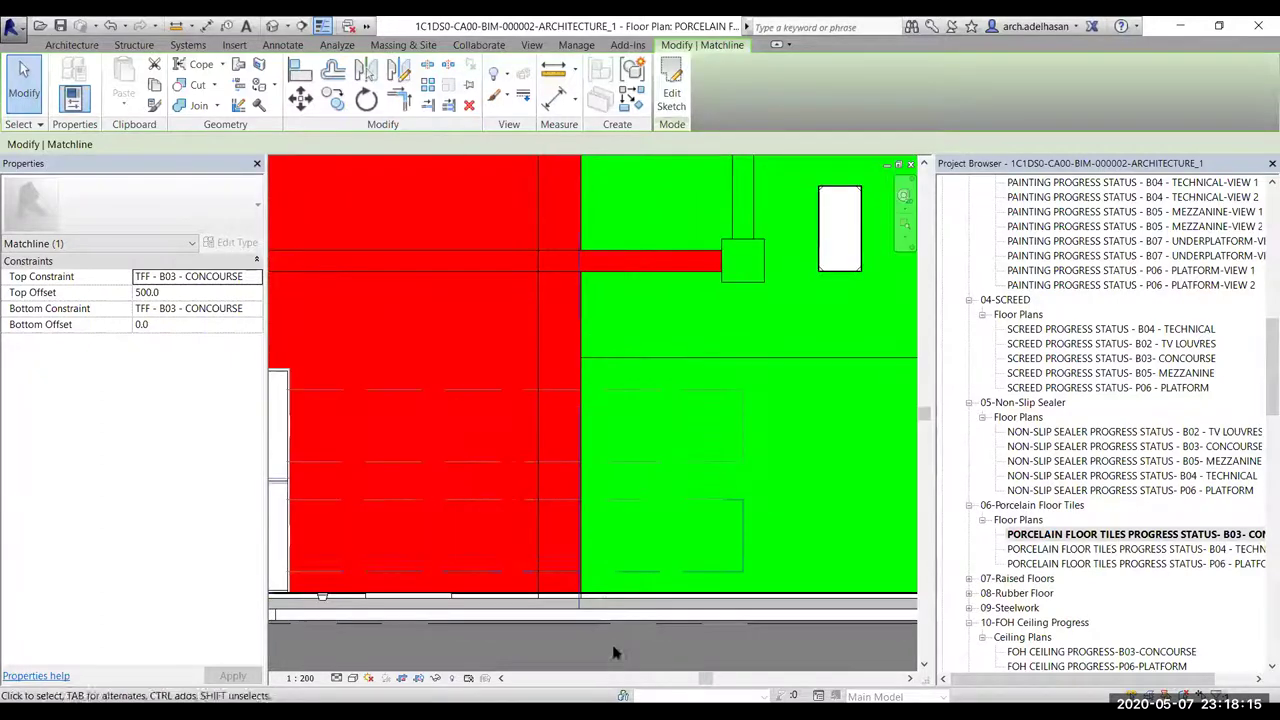
{"action": "left_click", "coordinate": [600, 594]}
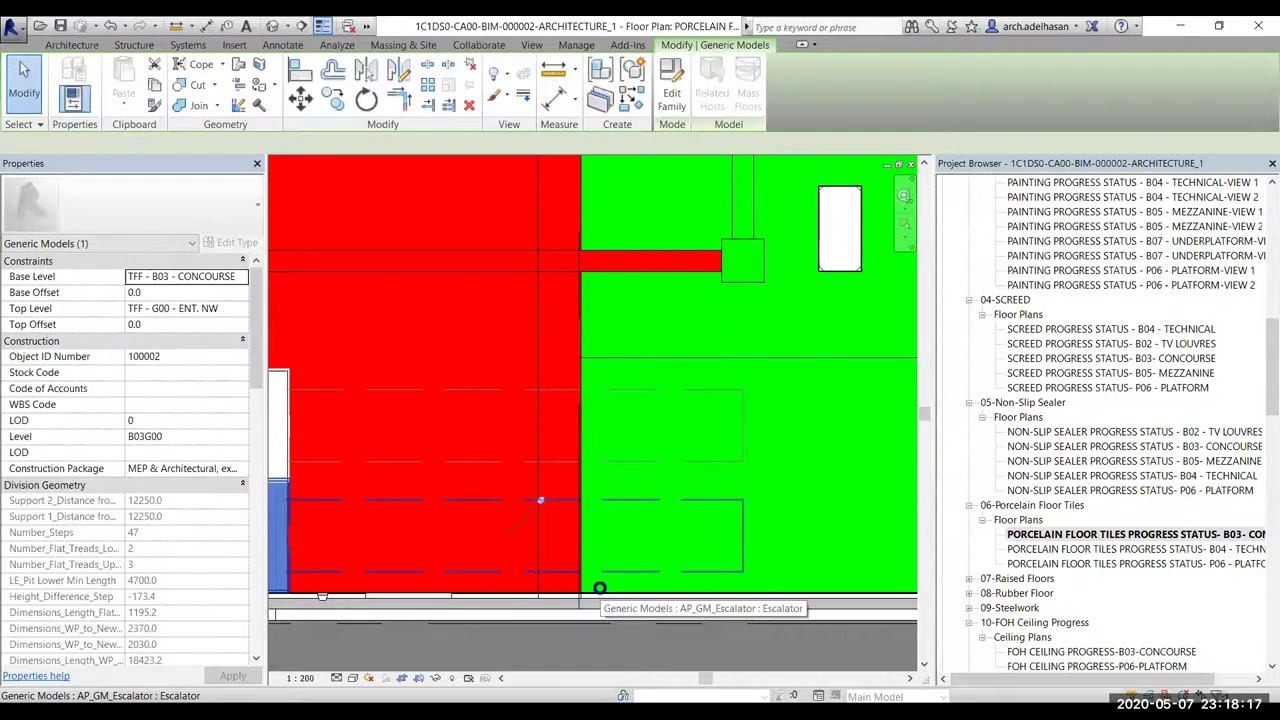
{"action": "key", "text": "Tab"}
{"action": "left_click", "coordinate": [600, 594]}
{"action": "left_click", "coordinate": [592, 592], "text": "ctrl"}
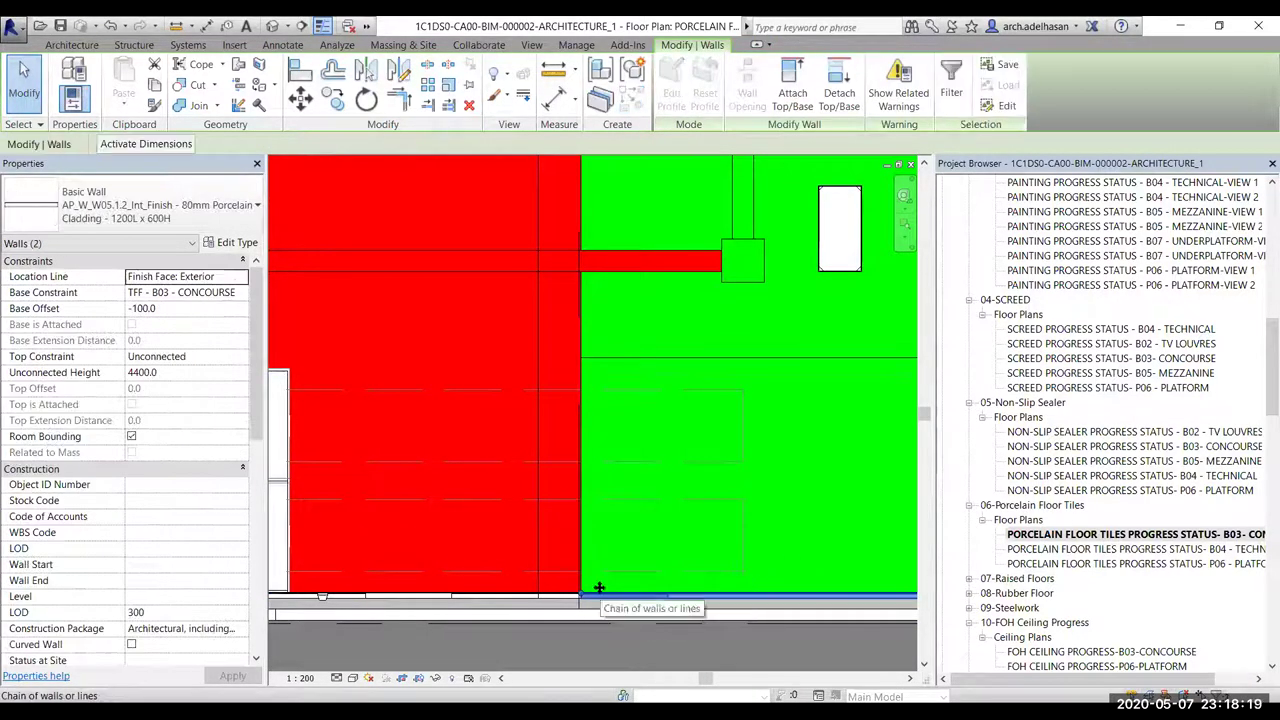
{"action": "left_click", "coordinate": [596, 582]}
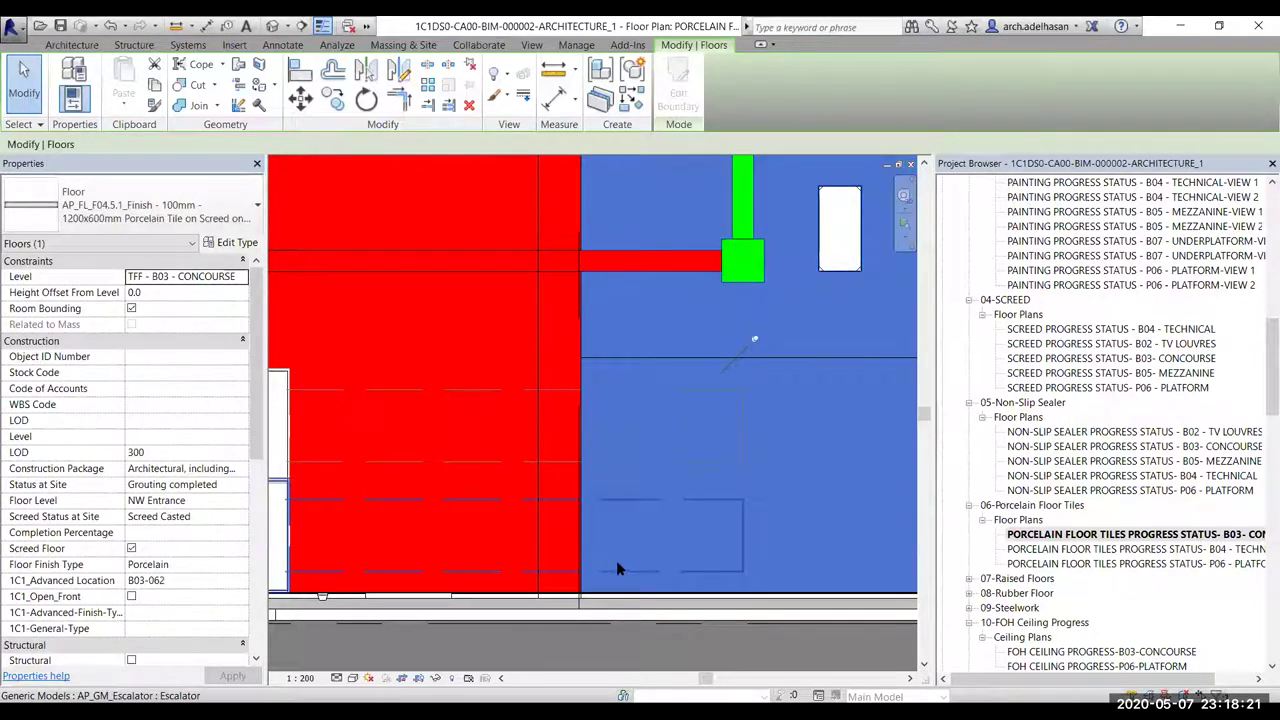
{"action": "scroll", "coordinate": [154, 615], "scroll_direction": "down", "scroll_amount": 3}
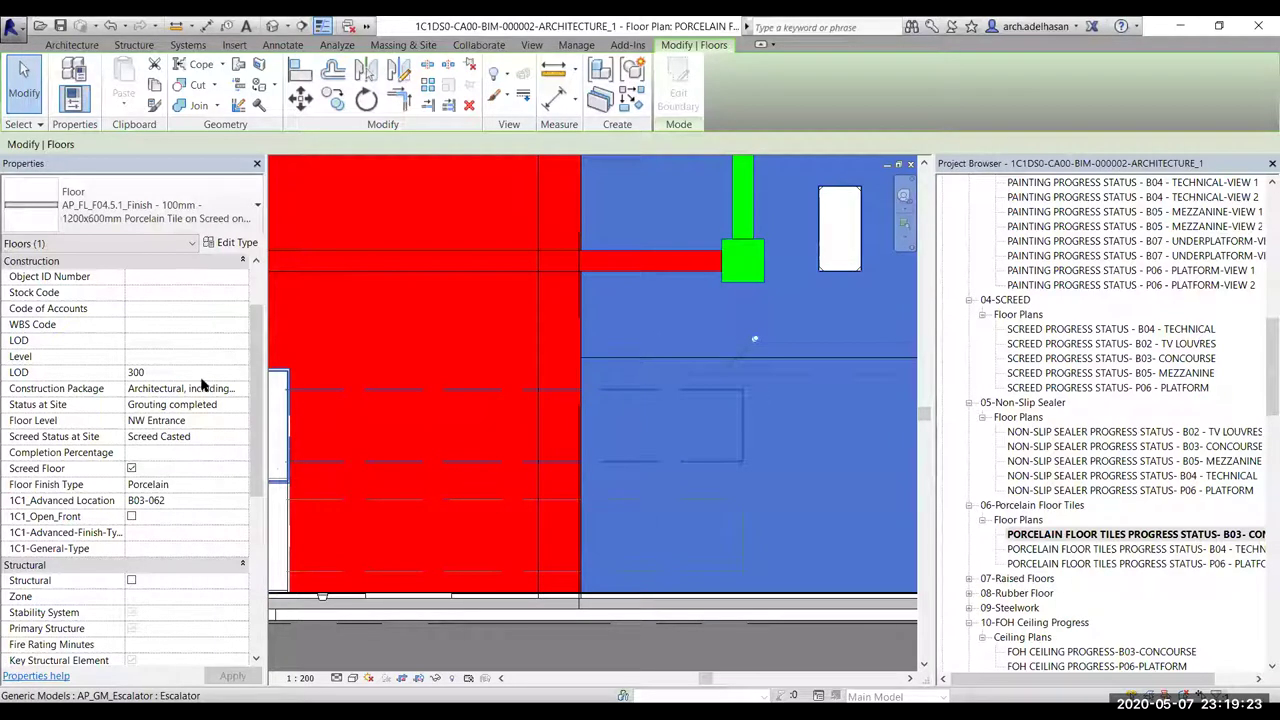
{"action": "scroll", "coordinate": [205, 495], "scroll_direction": "down", "scroll_amount": 6}
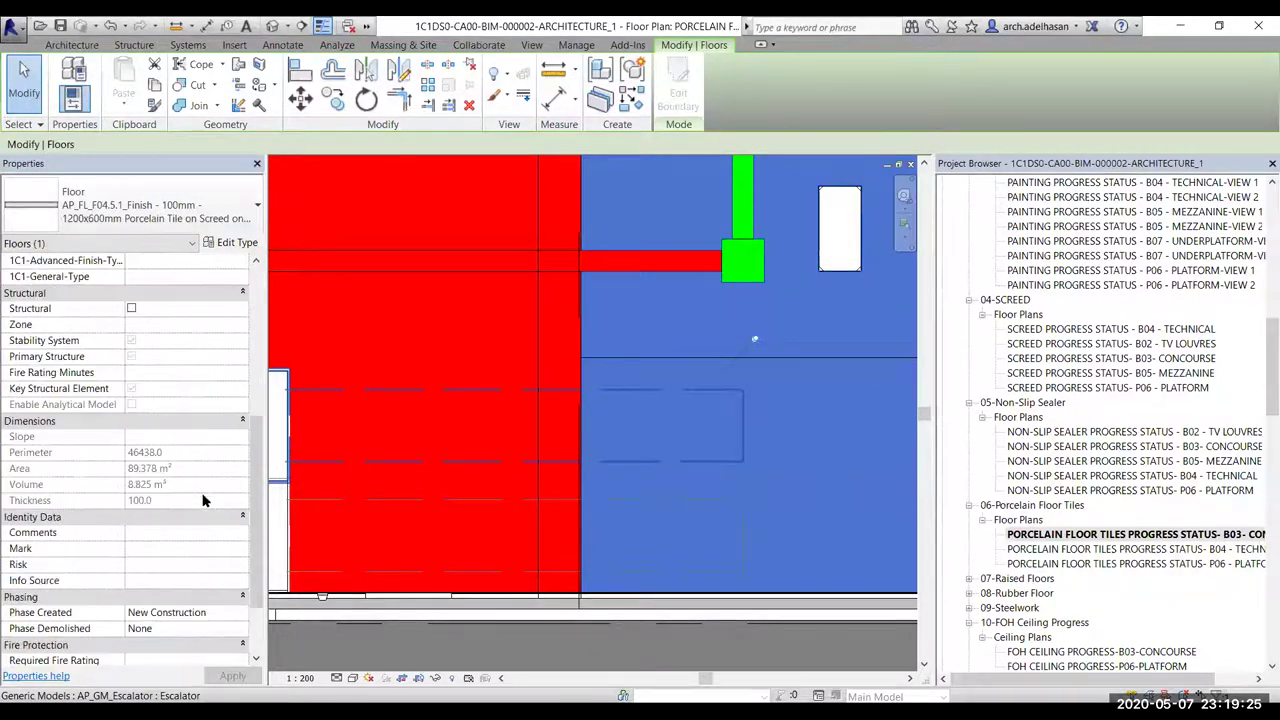
{"action": "scroll", "coordinate": [640, 560], "scroll_direction": "down", "scroll_amount": 4}
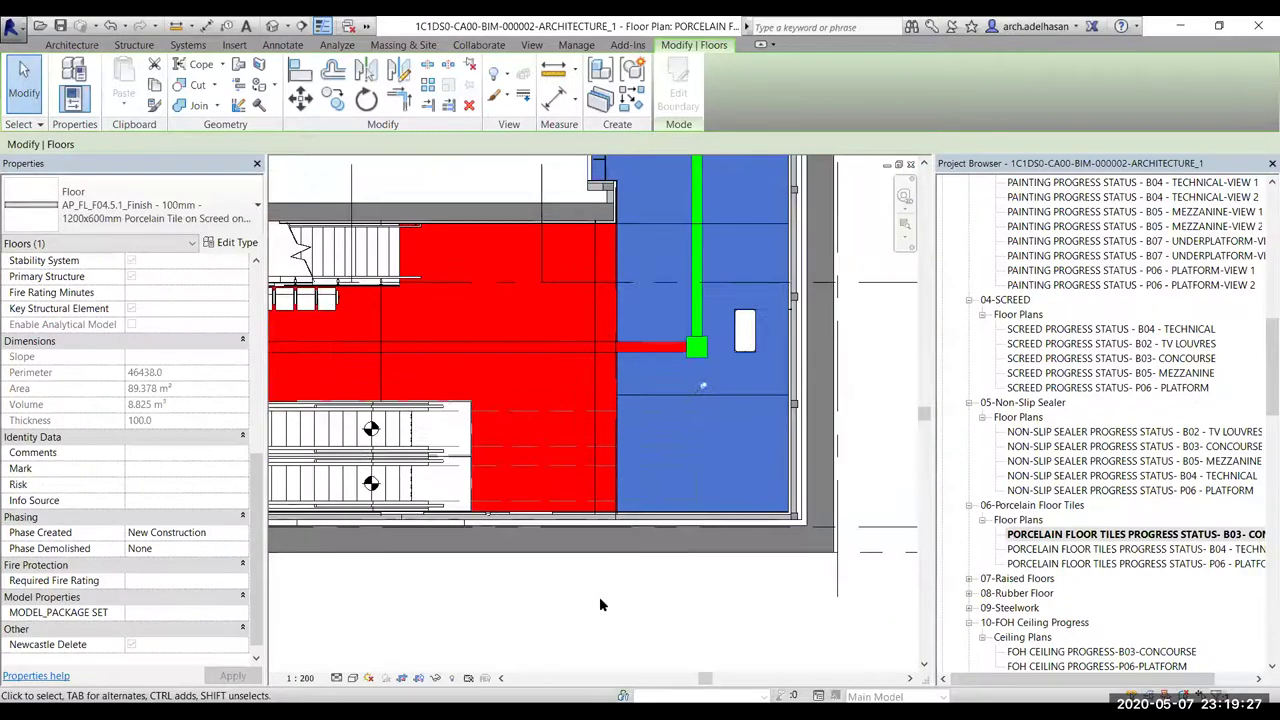
{"action": "left_click", "coordinate": [599, 596]}
{"action": "scroll", "coordinate": [191, 592], "scroll_direction": "down", "scroll_amount": 3}
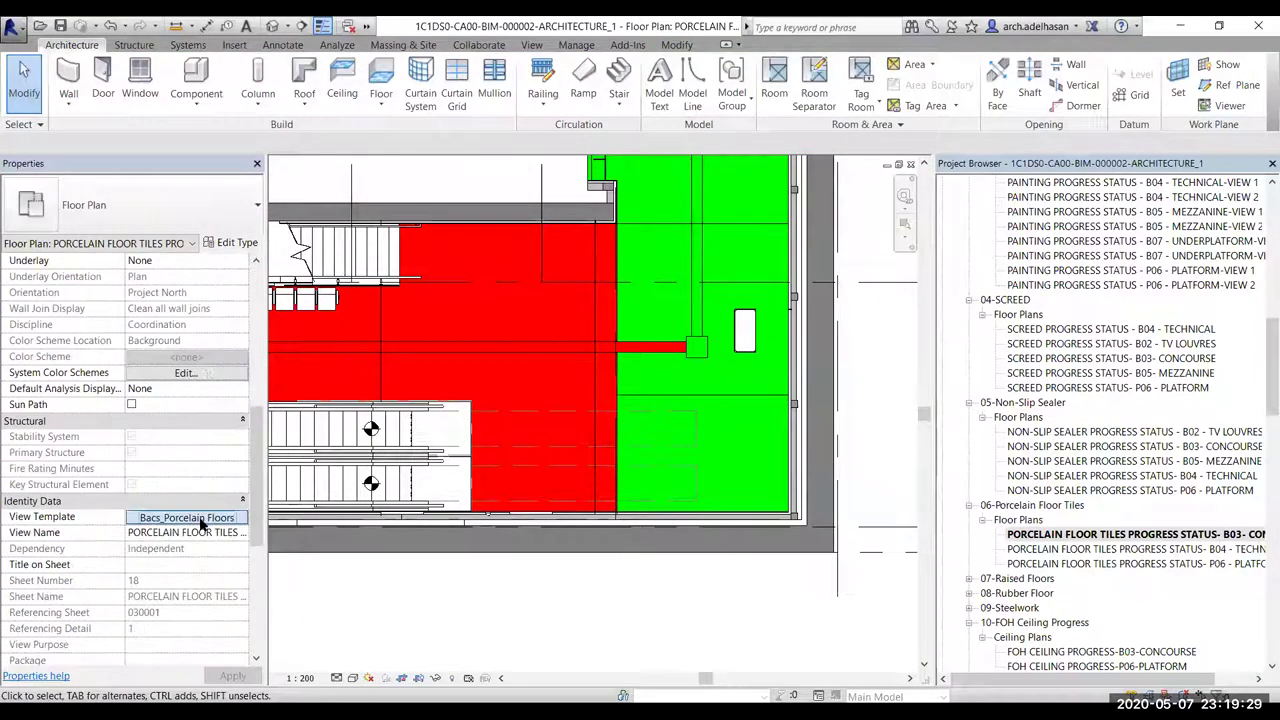
{"action": "left_click", "coordinate": [200, 517]}
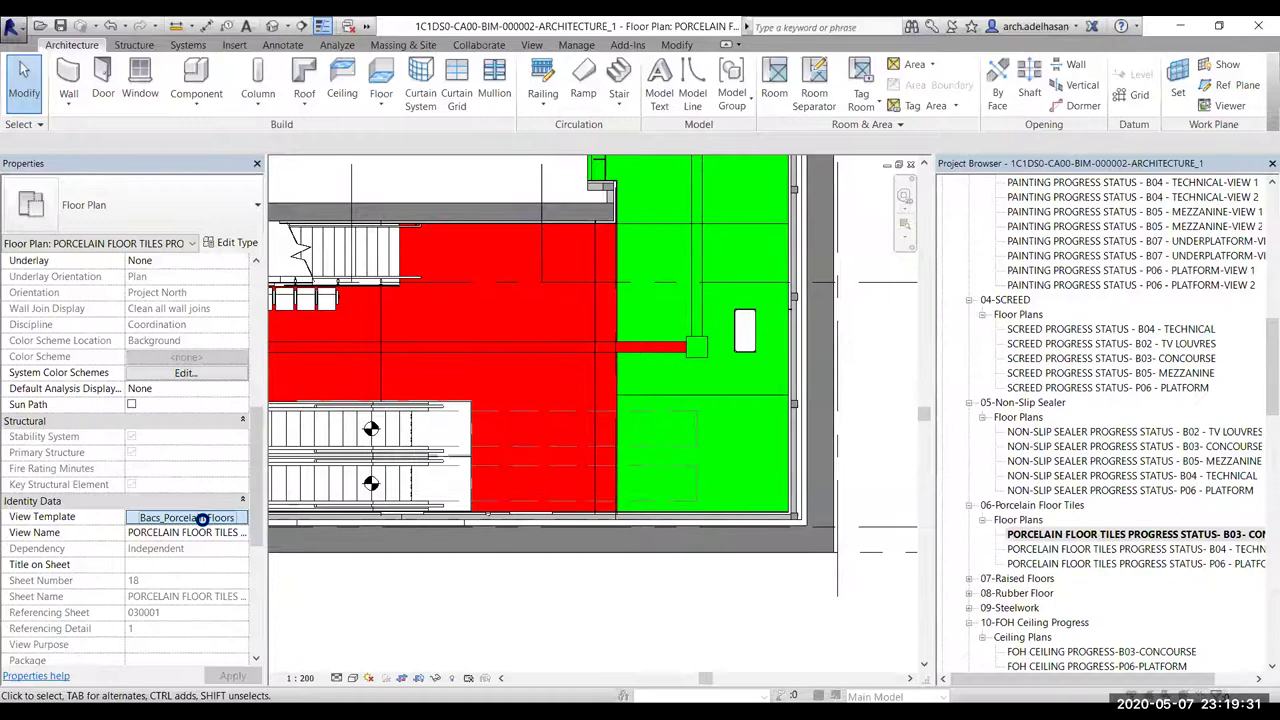
{"action": "scroll", "coordinate": [729, 397], "scroll_direction": "down", "scroll_amount": 1}
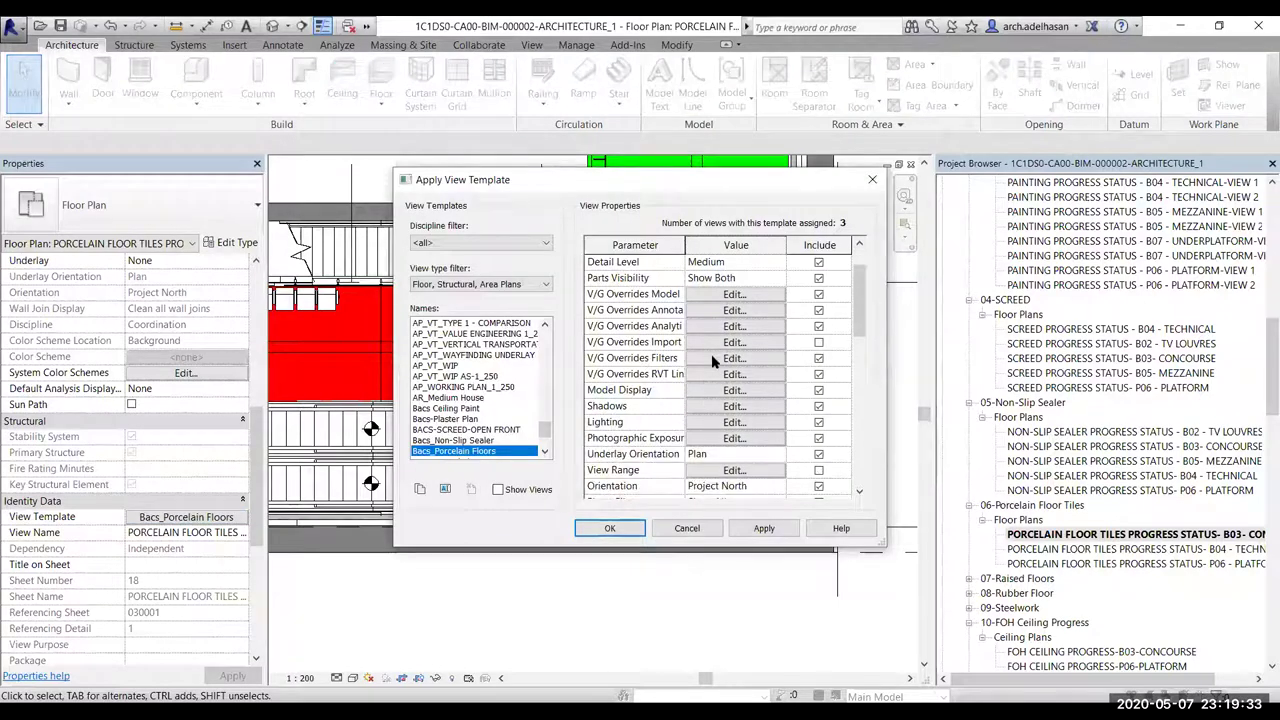
{"action": "left_click", "coordinate": [714, 362]}
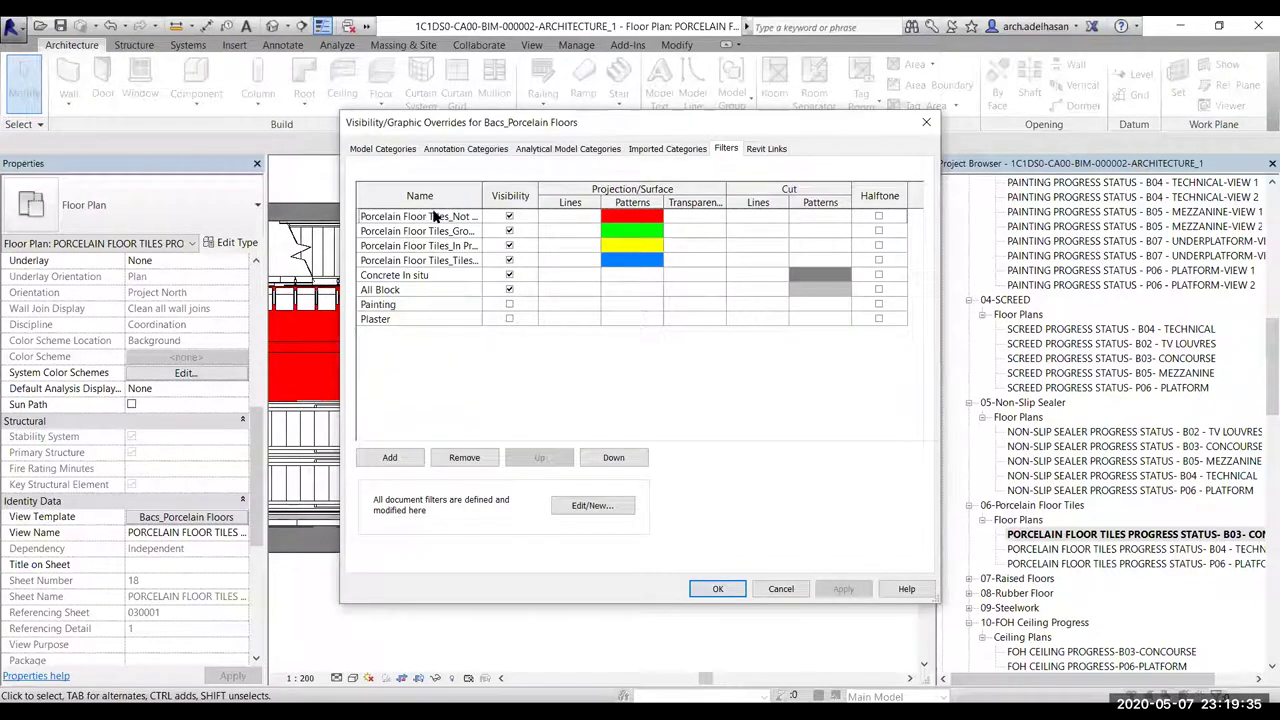
{"action": "left_click_drag", "start_coordinate": [483, 188], "coordinate": [521, 192]}
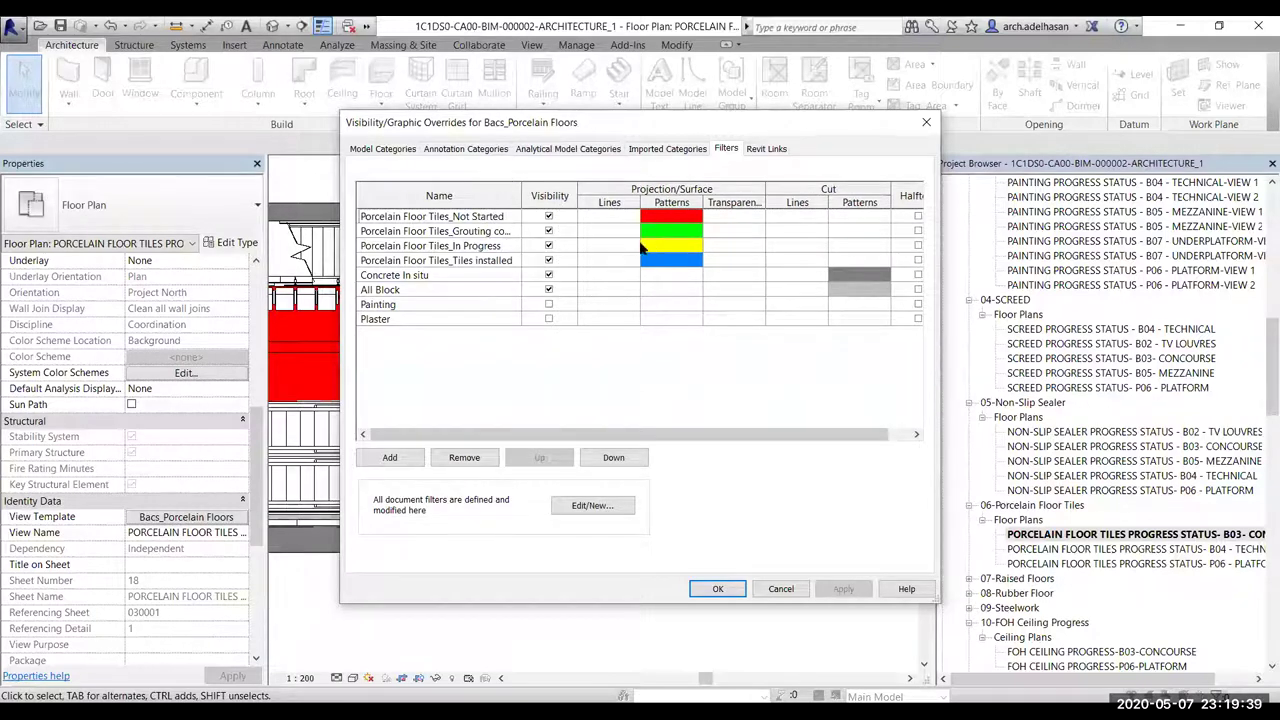
{"action": "left_click_drag", "start_coordinate": [521, 188], "coordinate": [548, 202]}
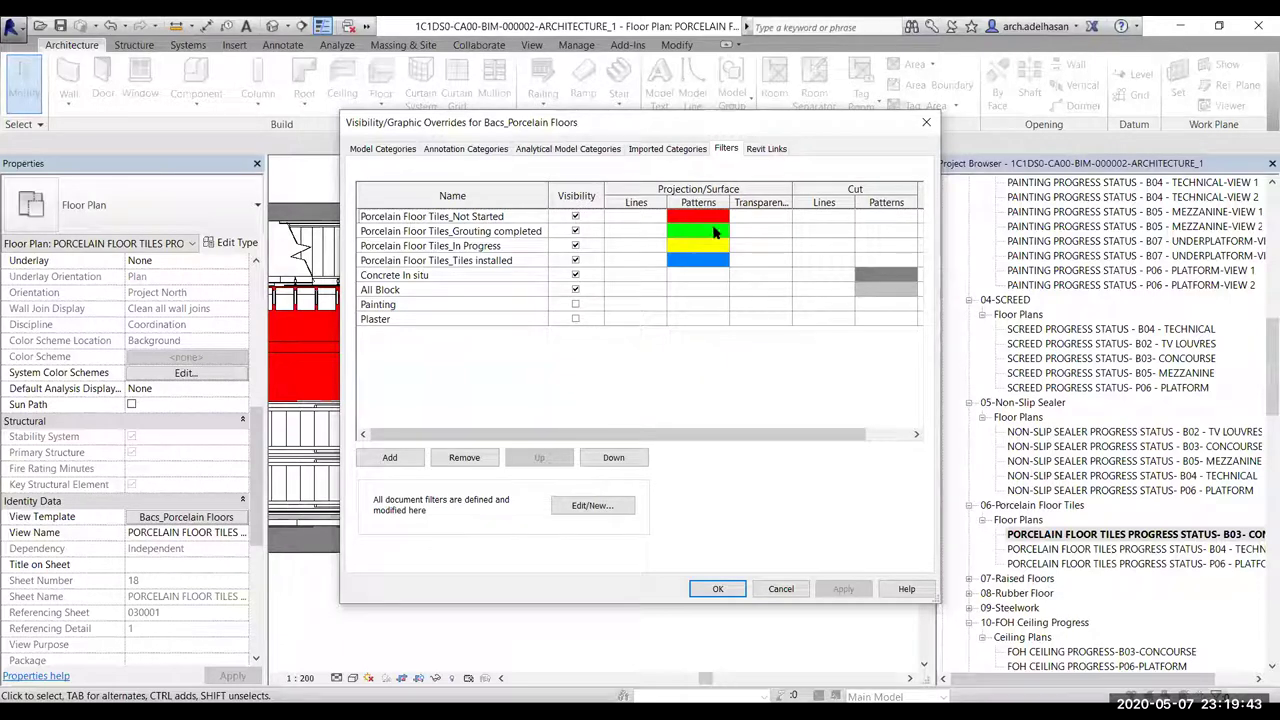
{"action": "left_click", "coordinate": [487, 236]}
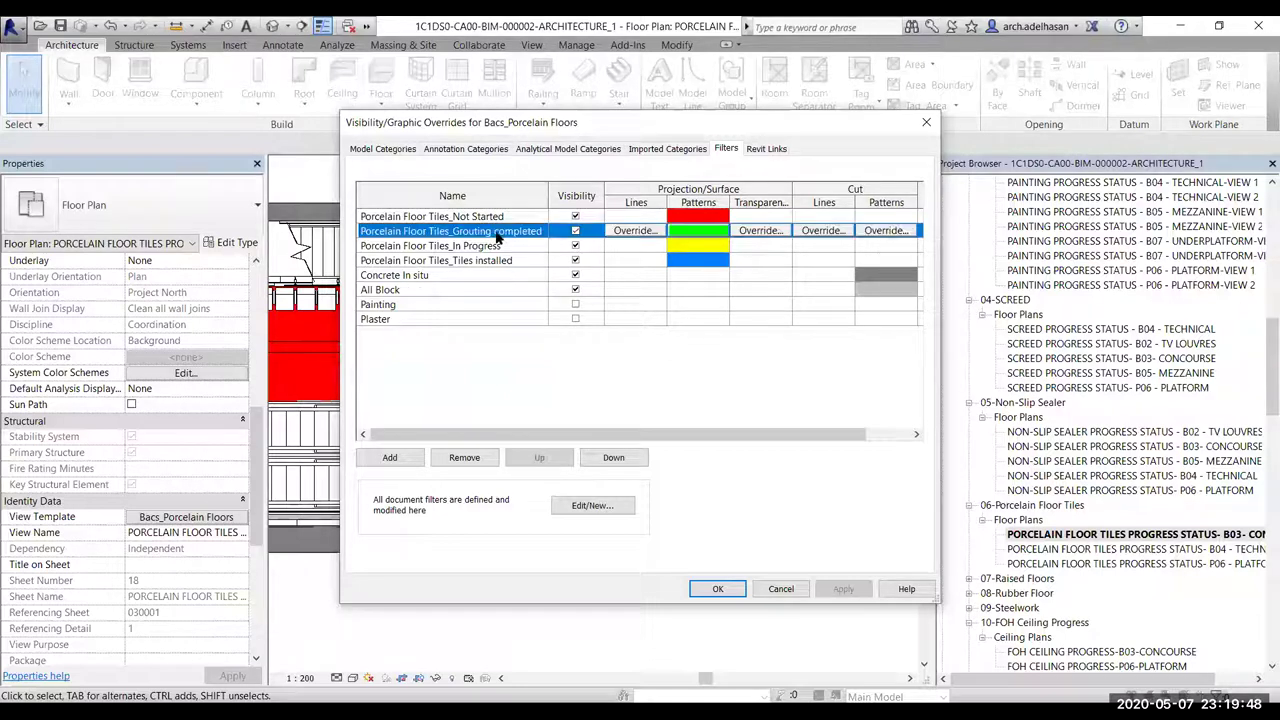
{"action": "left_click", "coordinate": [604, 507]}
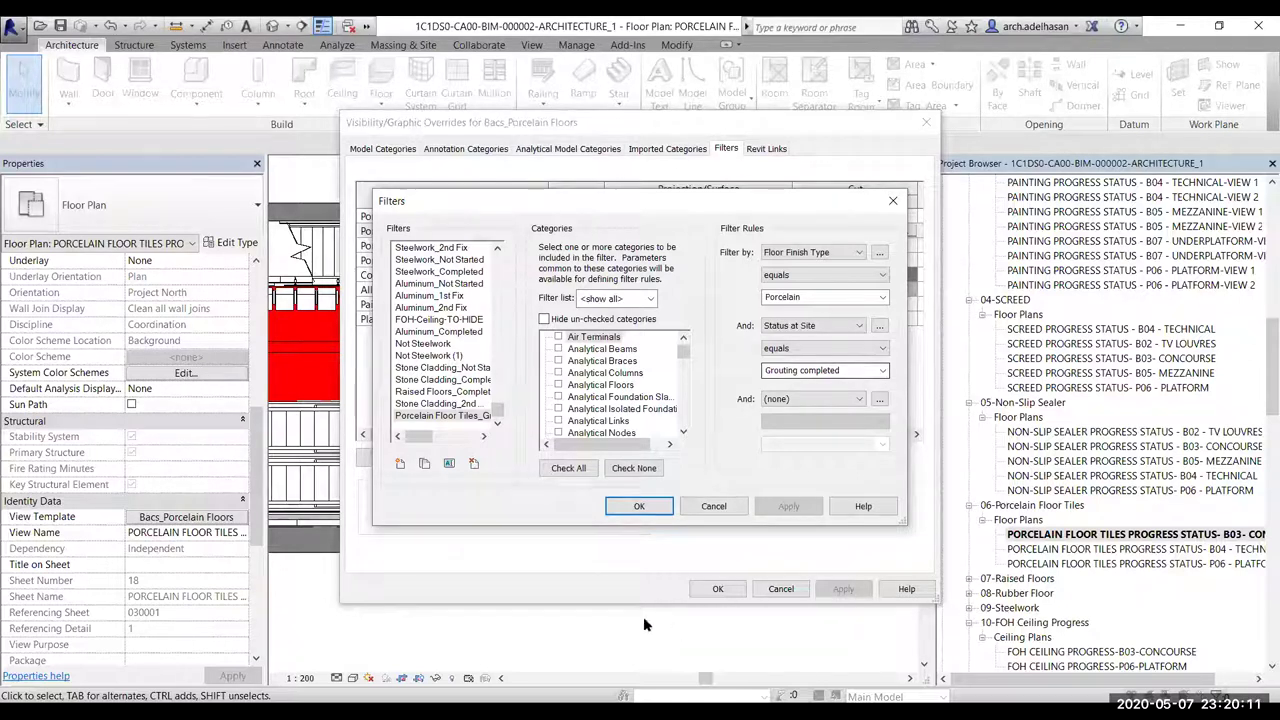
{"action": "left_click", "coordinate": [638, 507]}
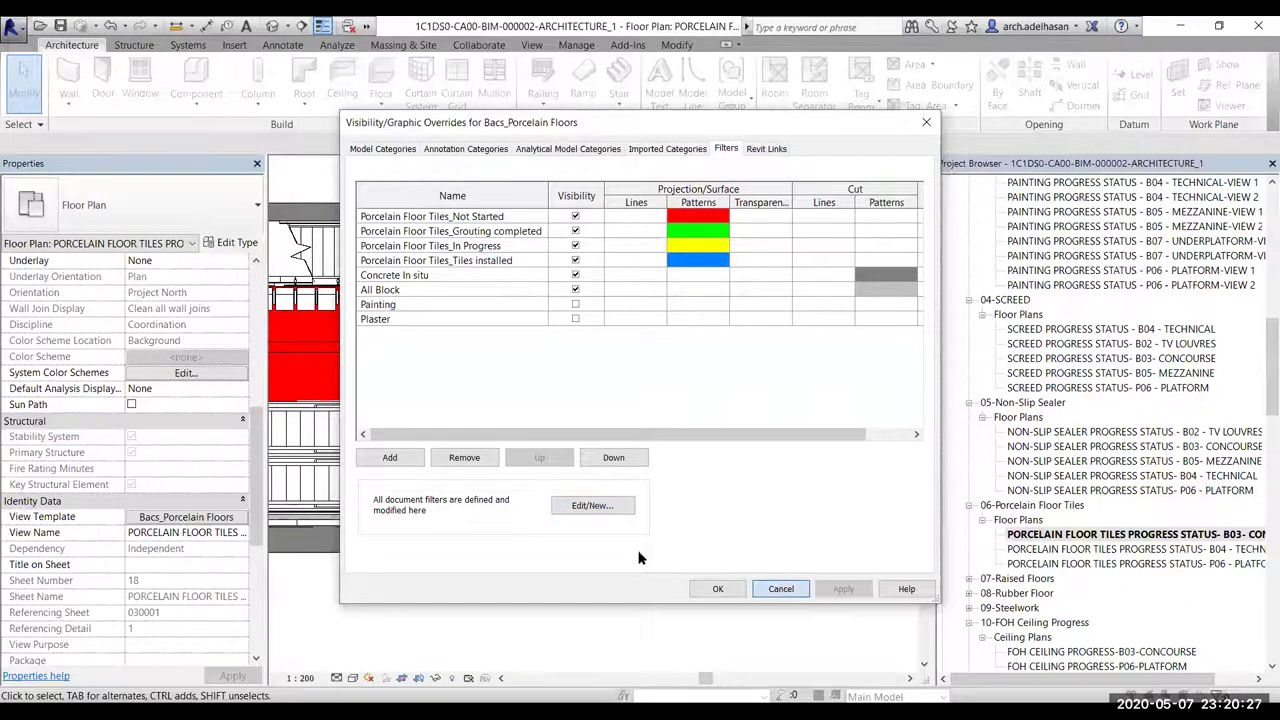
{"action": "key", "text": "Escape"}
{"action": "left_click", "coordinate": [688, 532]}
Cycle past the escalator and access panel to select the green porcelain floor on the right
{"action": "left_click", "coordinate": [620, 428]}
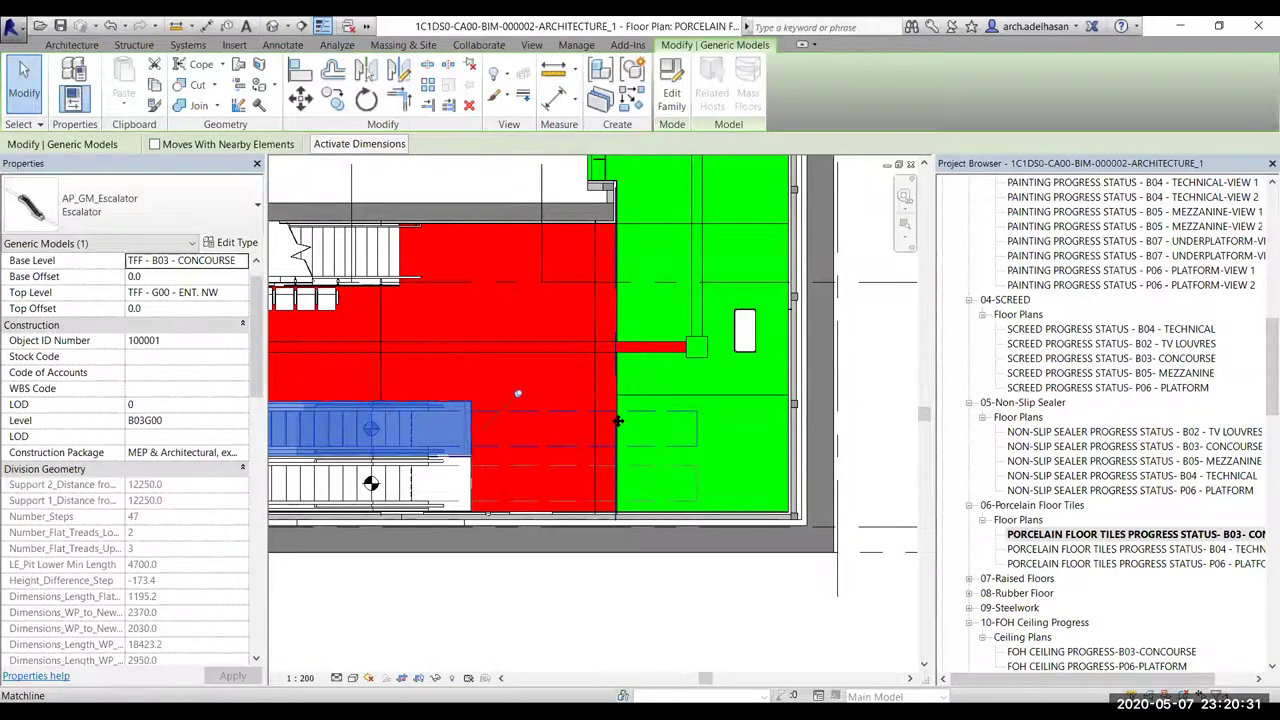
{"action": "left_click", "coordinate": [617, 485]}
{"action": "scroll", "coordinate": [632, 505], "scroll_direction": "up", "scroll_amount": 2}
{"action": "left_click", "coordinate": [632, 505]}
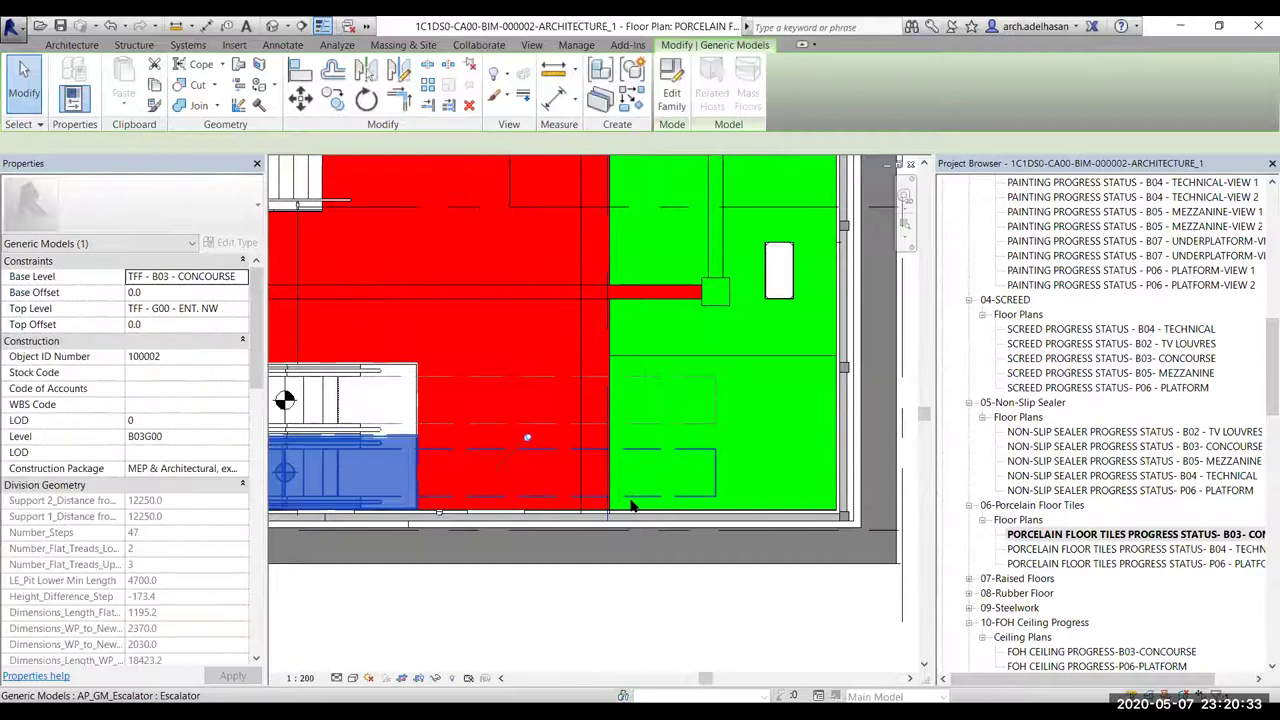
{"action": "left_click", "coordinate": [632, 506]}
{"action": "left_click", "coordinate": [632, 505]}
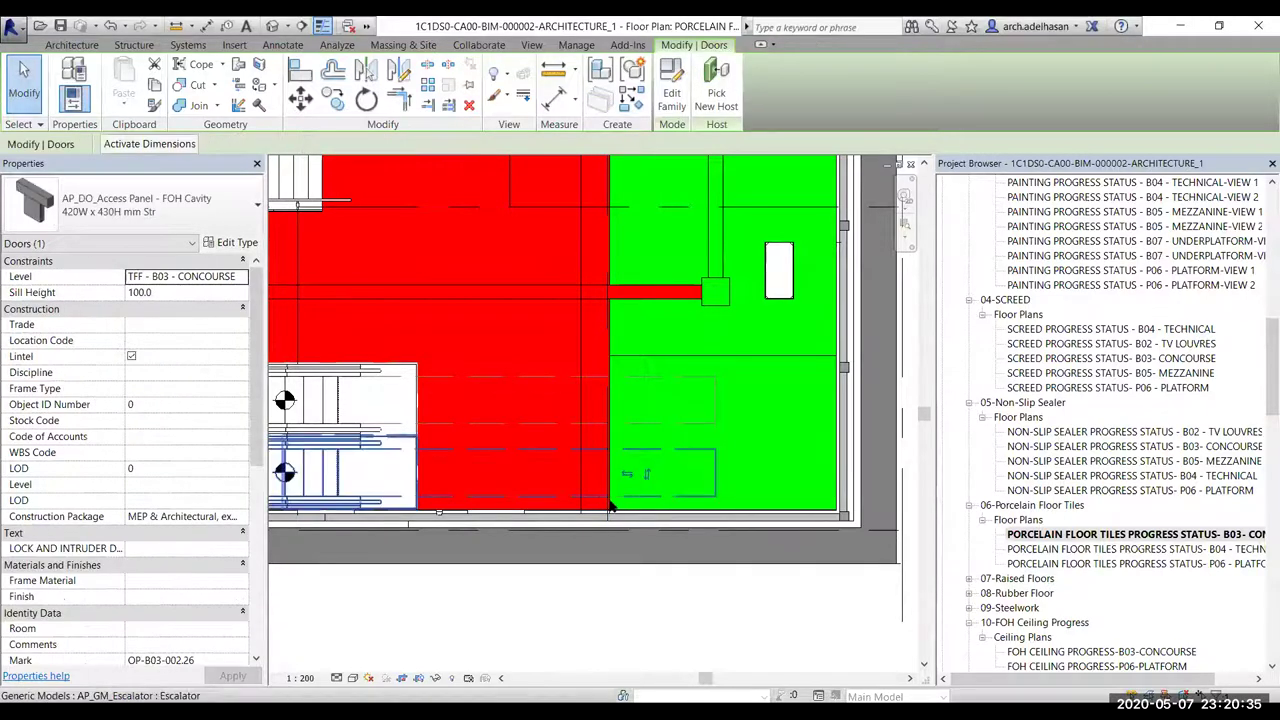
{"action": "left_click", "coordinate": [614, 505]}
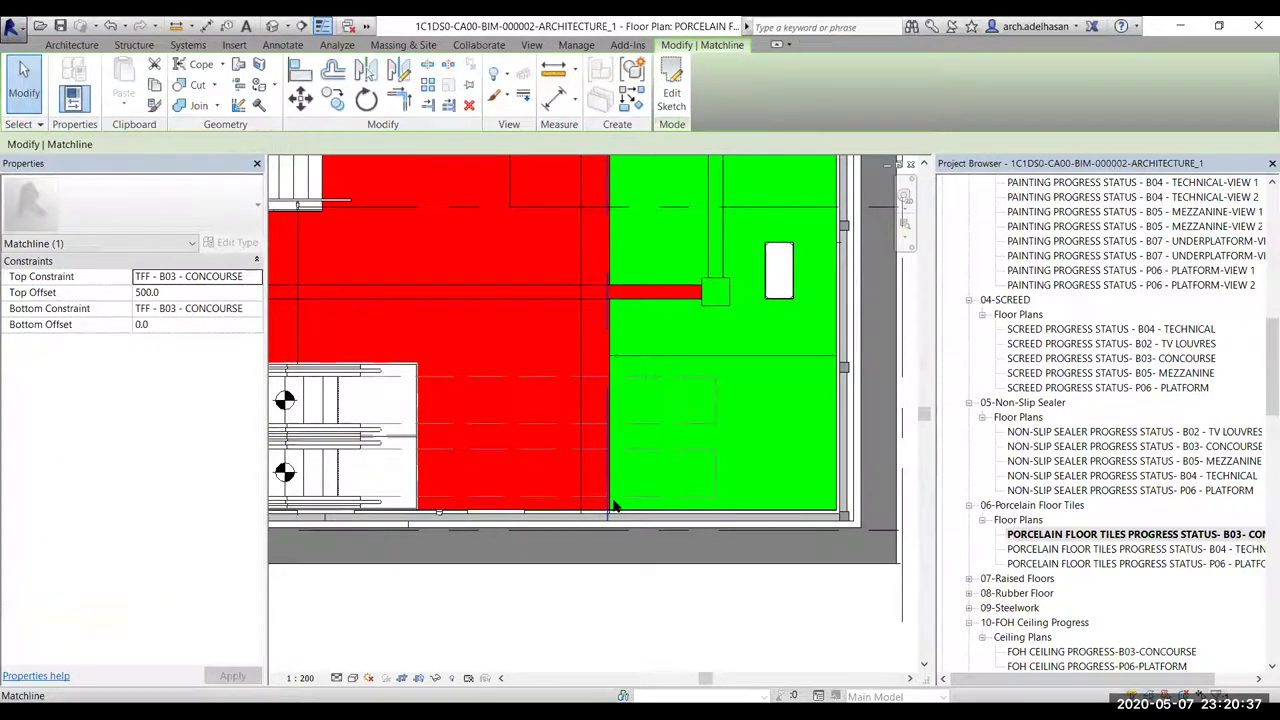
{"action": "left_click", "coordinate": [614, 505]}
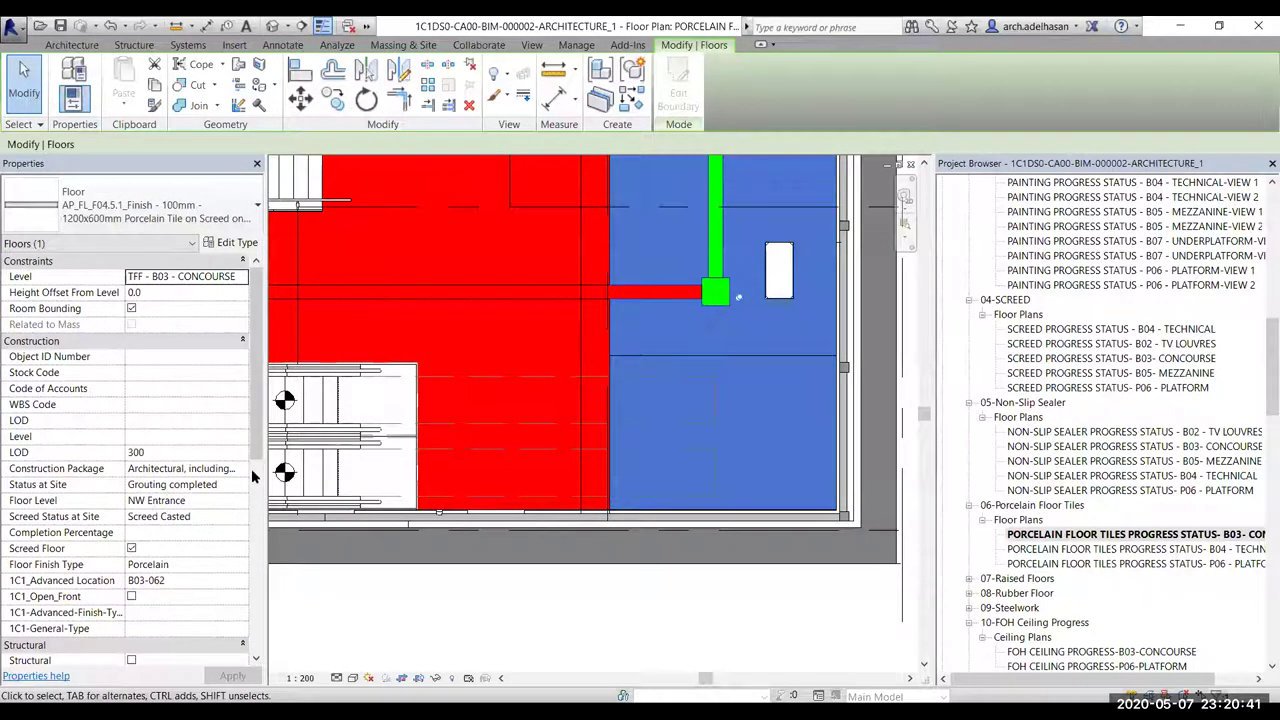
Change the floor's Status at Site from Grouting completed to Not Started, turning it red
{"action": "left_click", "coordinate": [243, 487]}
{"action": "left_click", "coordinate": [243, 486]}
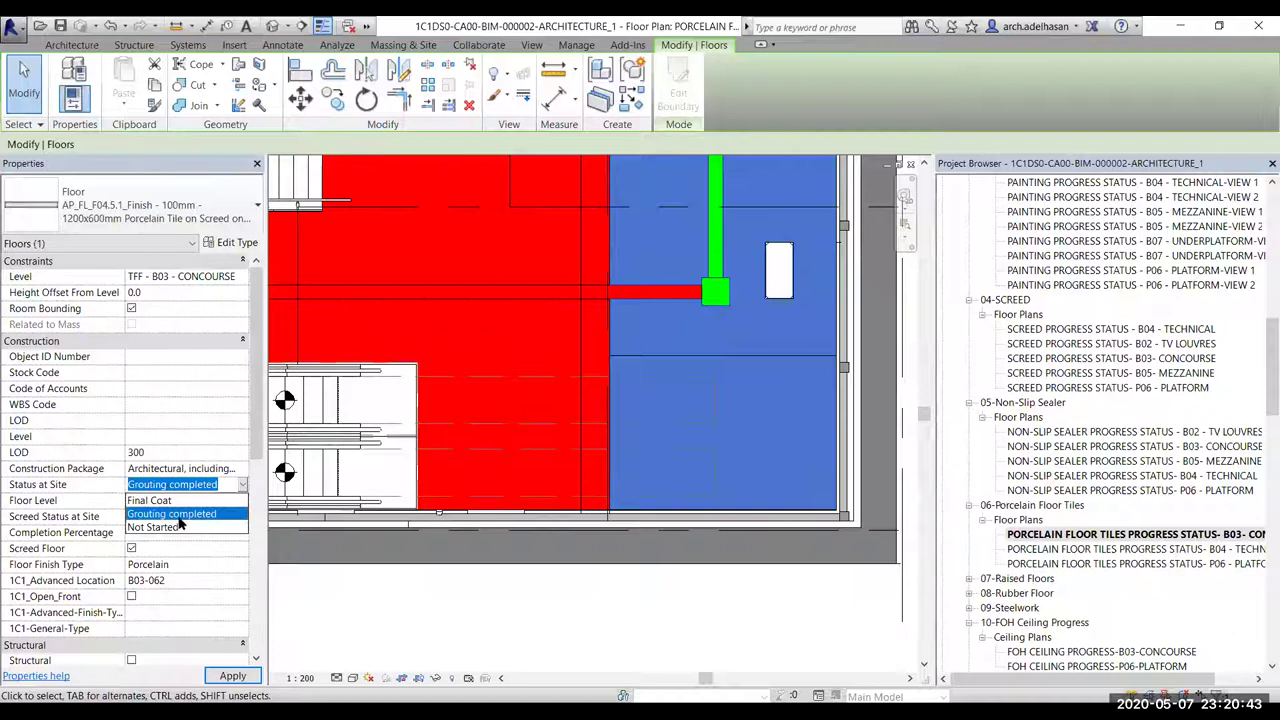
{"action": "left_click", "coordinate": [160, 527]}
{"action": "left_click", "coordinate": [604, 600]}
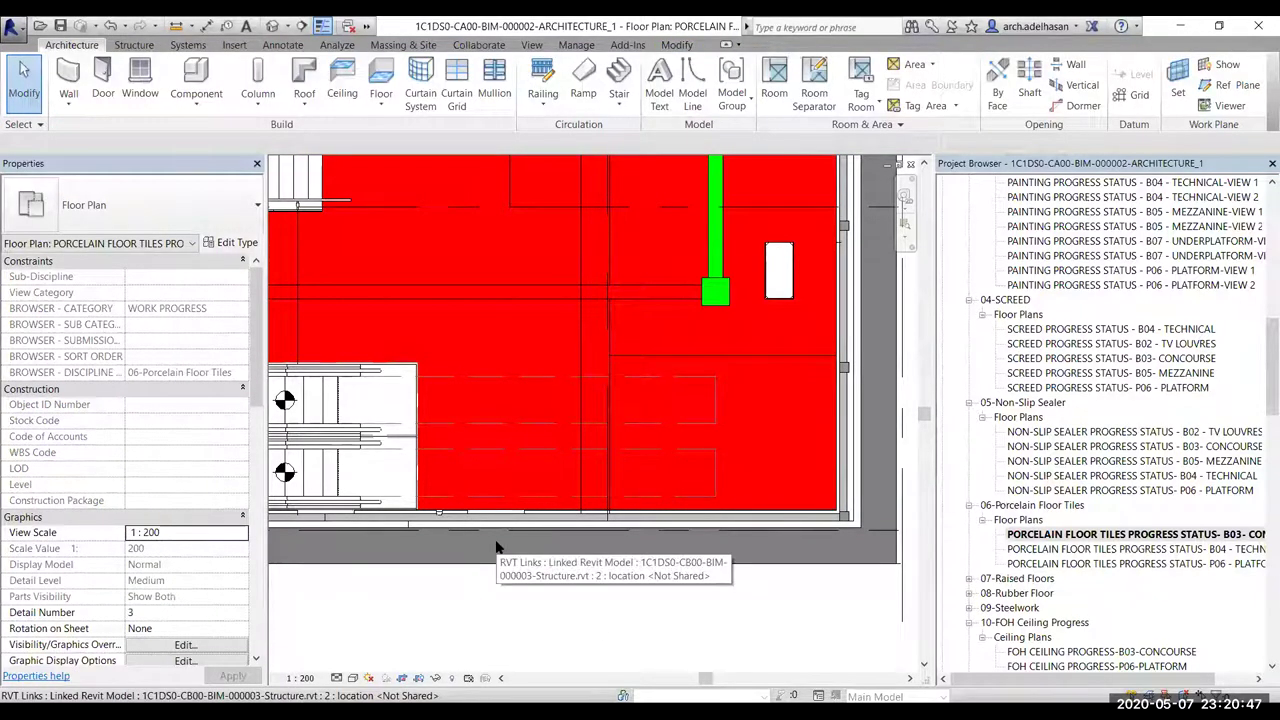
Zoom out, pan to the angled eastern wing, and zoom in on its red Not Started floors
{"action": "scroll", "coordinate": [587, 474], "scroll_direction": "down", "scroll_amount": 1}
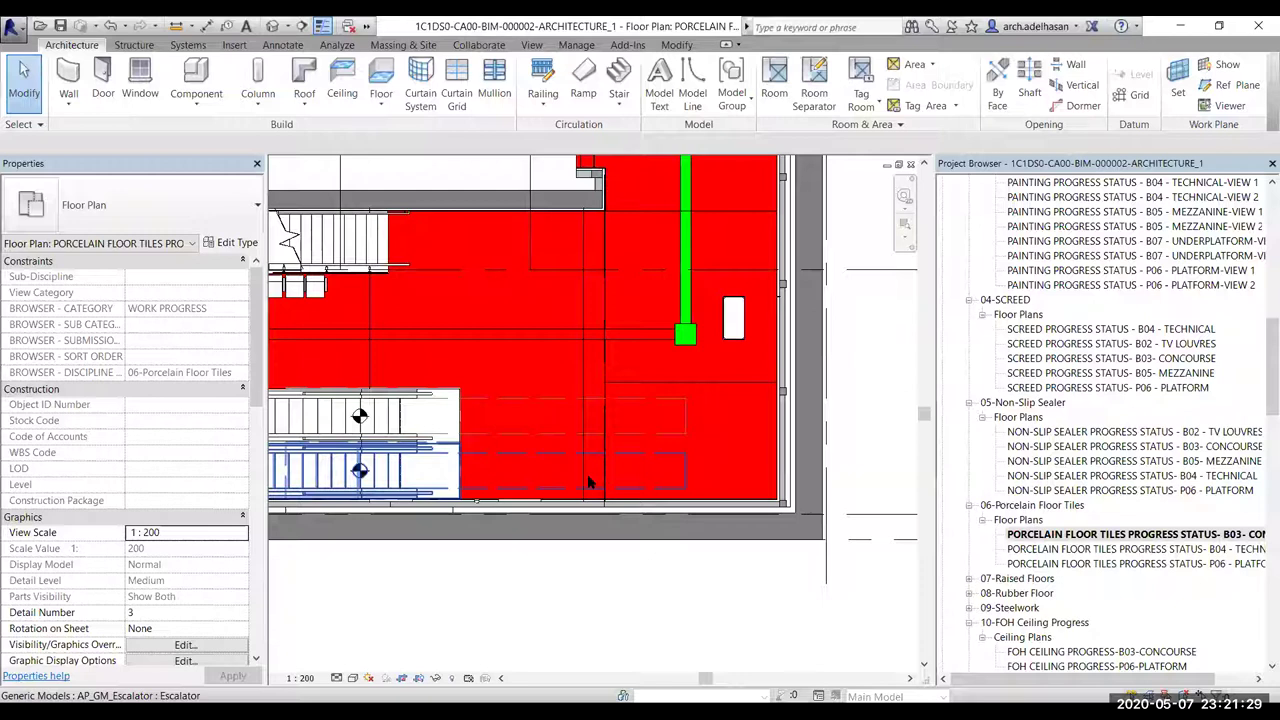
{"action": "scroll", "coordinate": [616, 576], "scroll_direction": "down", "scroll_amount": 1}
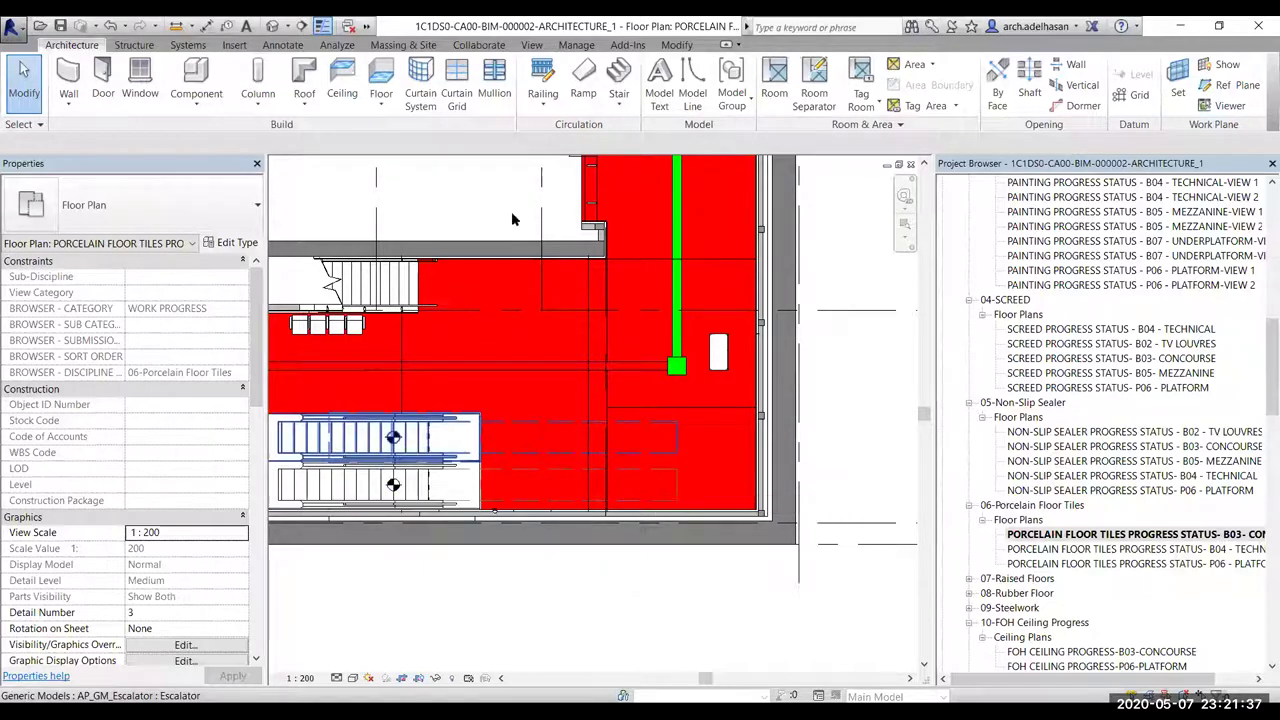
{"action": "scroll", "coordinate": [445, 222], "scroll_direction": "down", "scroll_amount": 1}
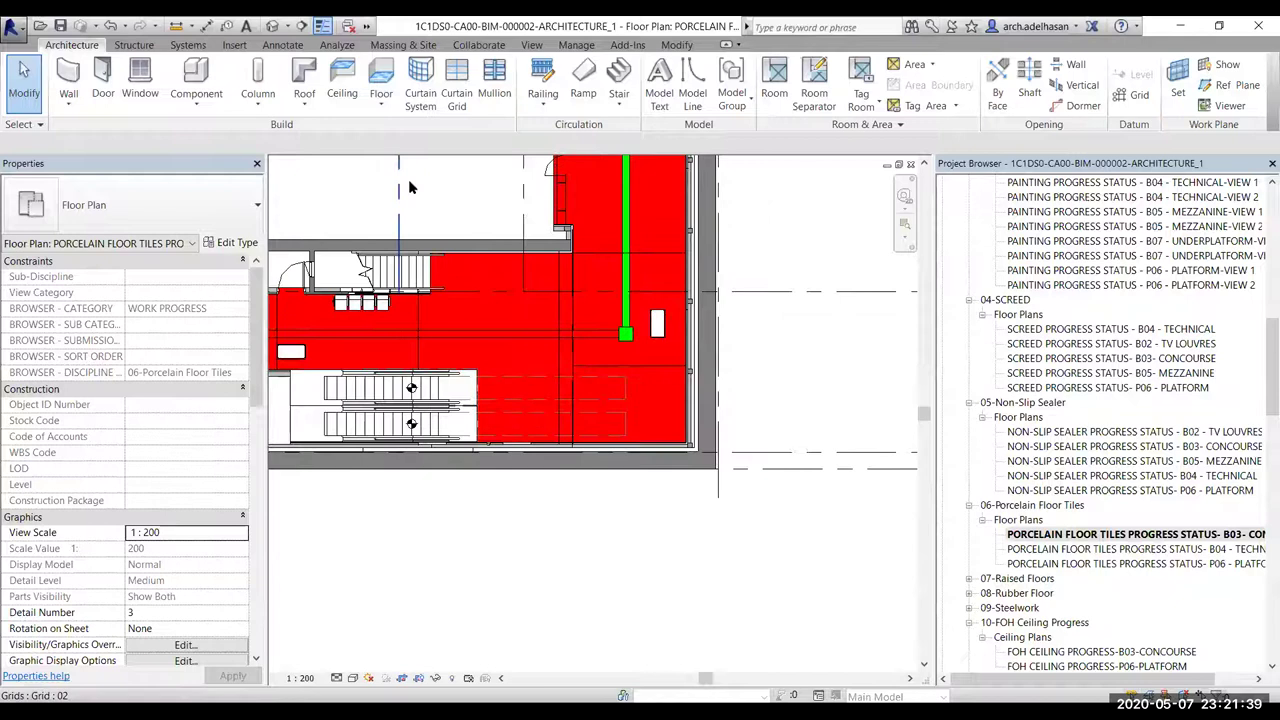
{"action": "scroll", "coordinate": [665, 477], "scroll_direction": "down", "scroll_amount": 2}
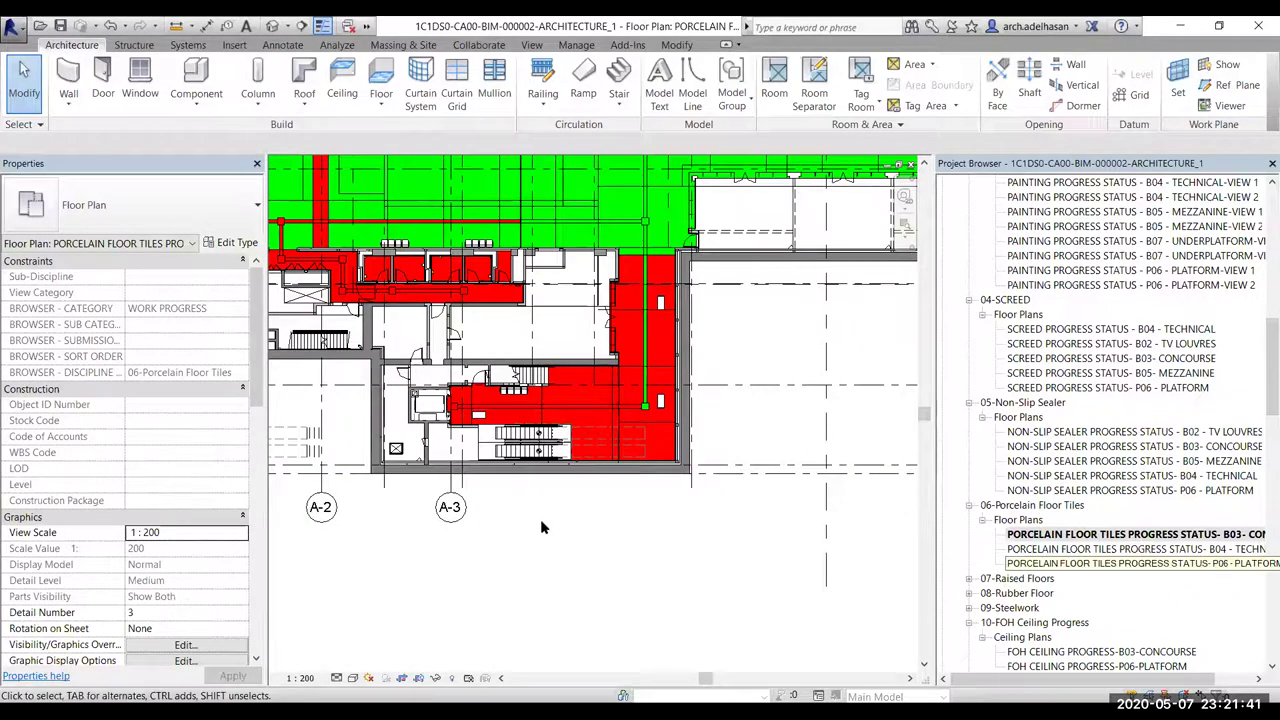
{"action": "scroll", "coordinate": [611, 492], "scroll_direction": "down", "scroll_amount": 4}
{"action": "middle_click_drag", "start_coordinate": [800, 428], "coordinate": [602, 469]}
{"action": "scroll", "coordinate": [720, 440], "scroll_direction": "up", "scroll_amount": 4}
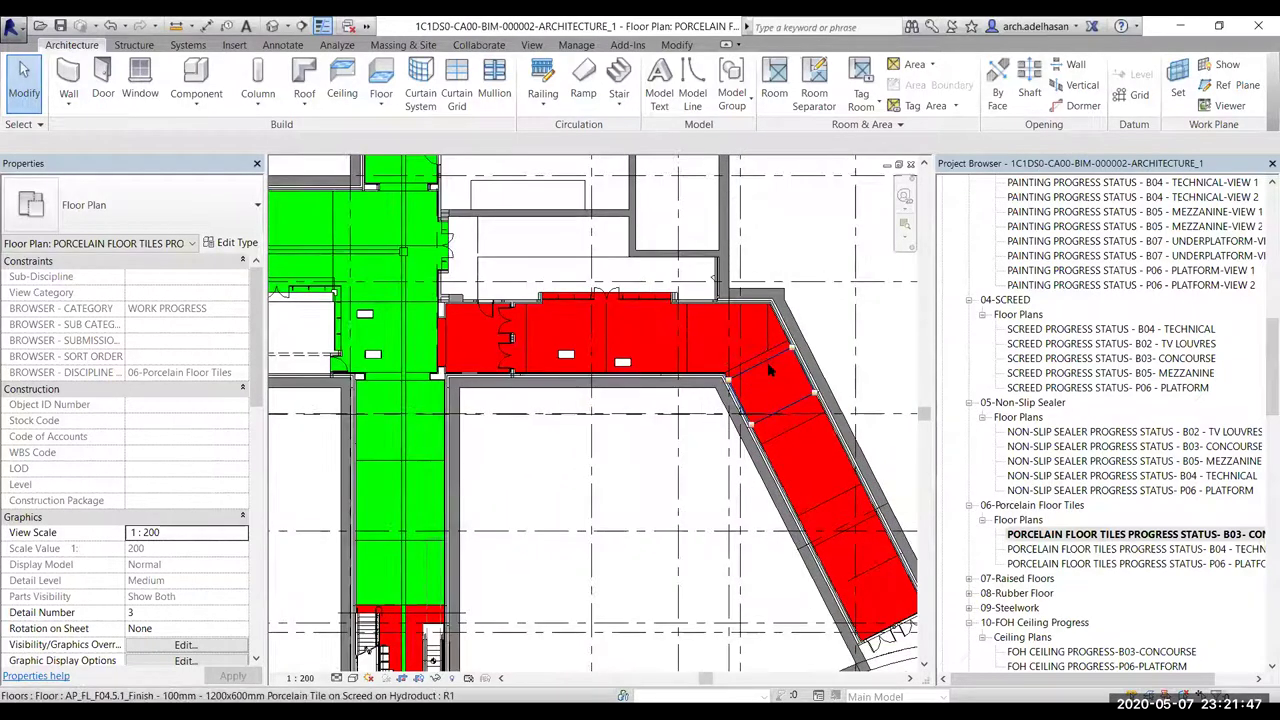
{"action": "left_click", "coordinate": [767, 362]}
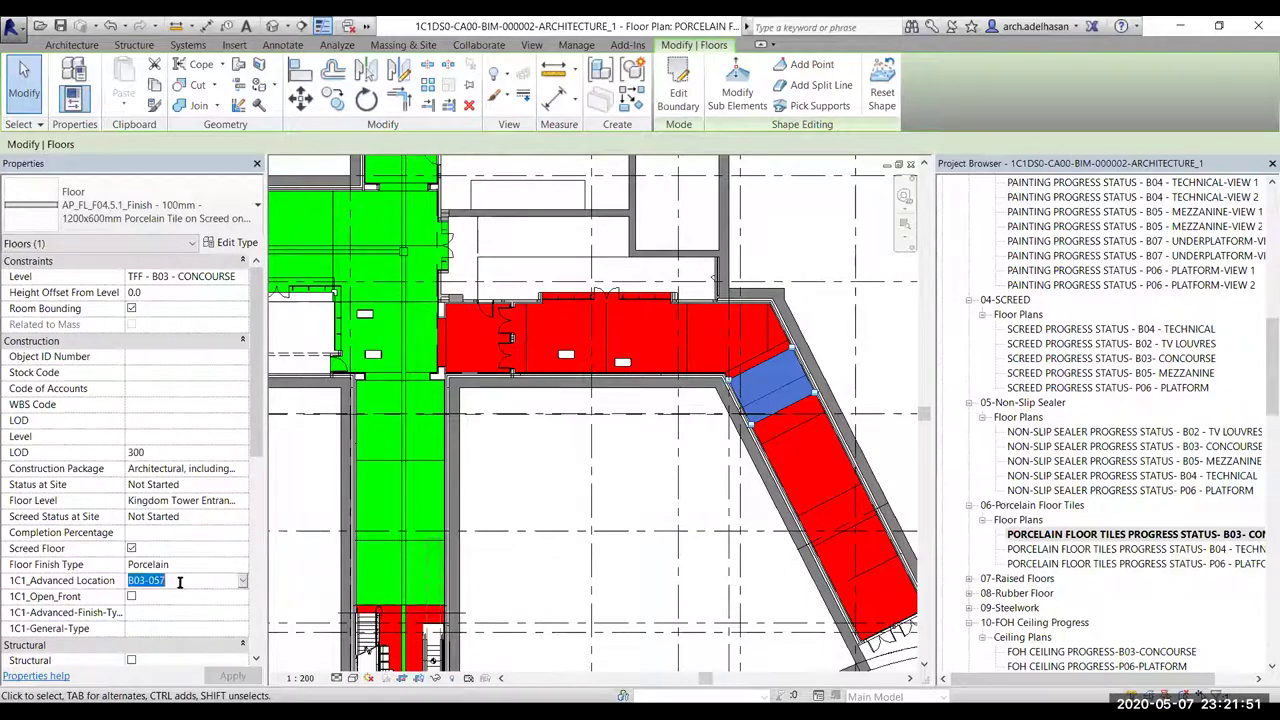
{"action": "left_click", "coordinate": [184, 563]}
{"action": "double_click", "coordinate": [185, 563]}
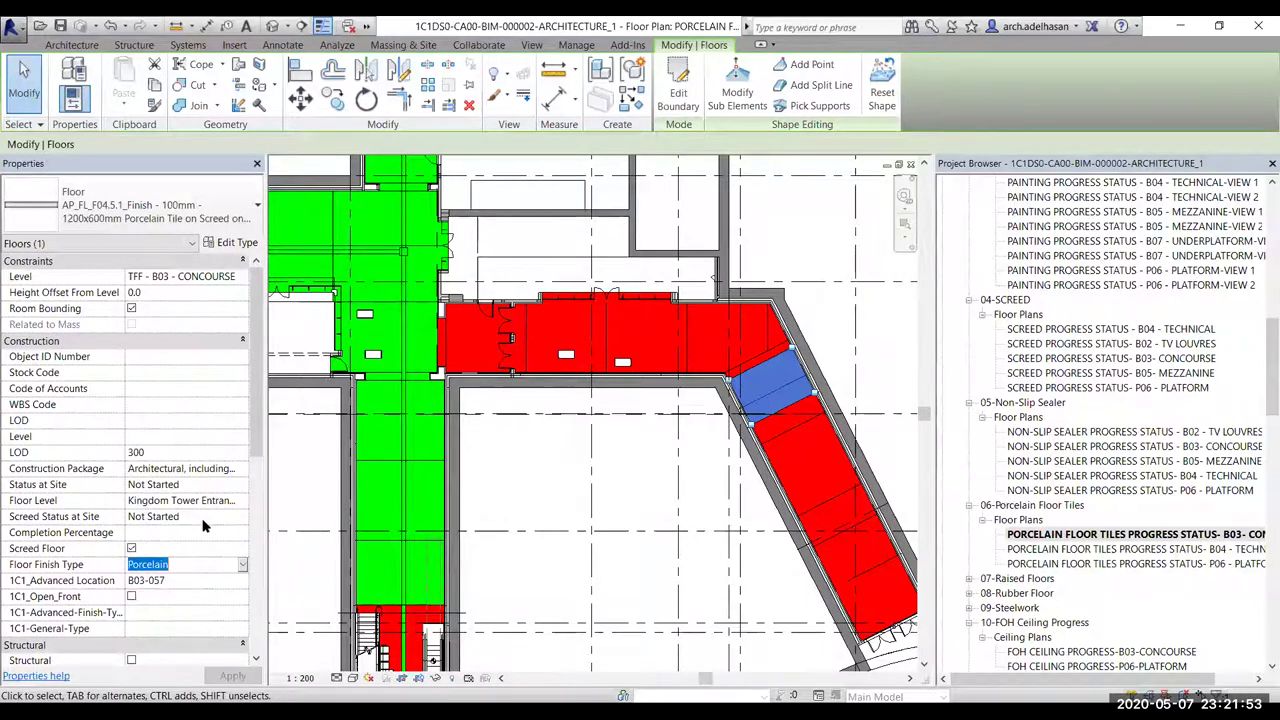
{"action": "left_click", "coordinate": [206, 515]}
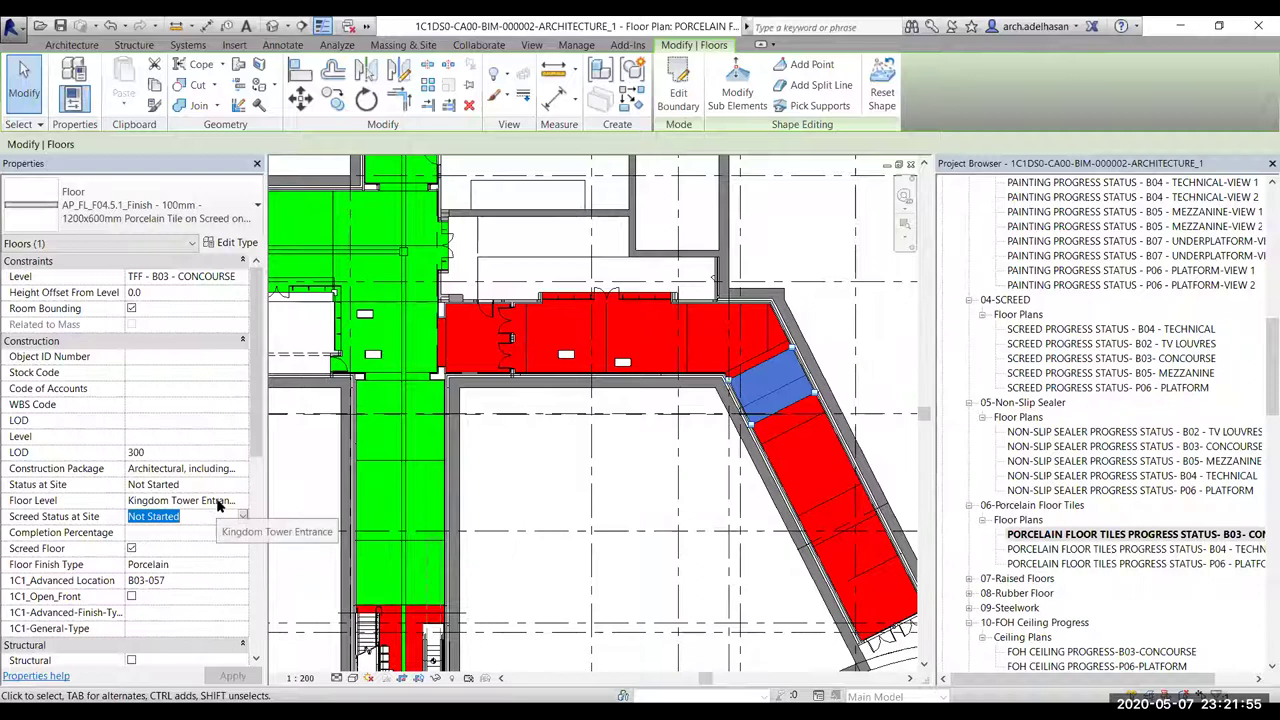
{"action": "left_click", "coordinate": [217, 501]}
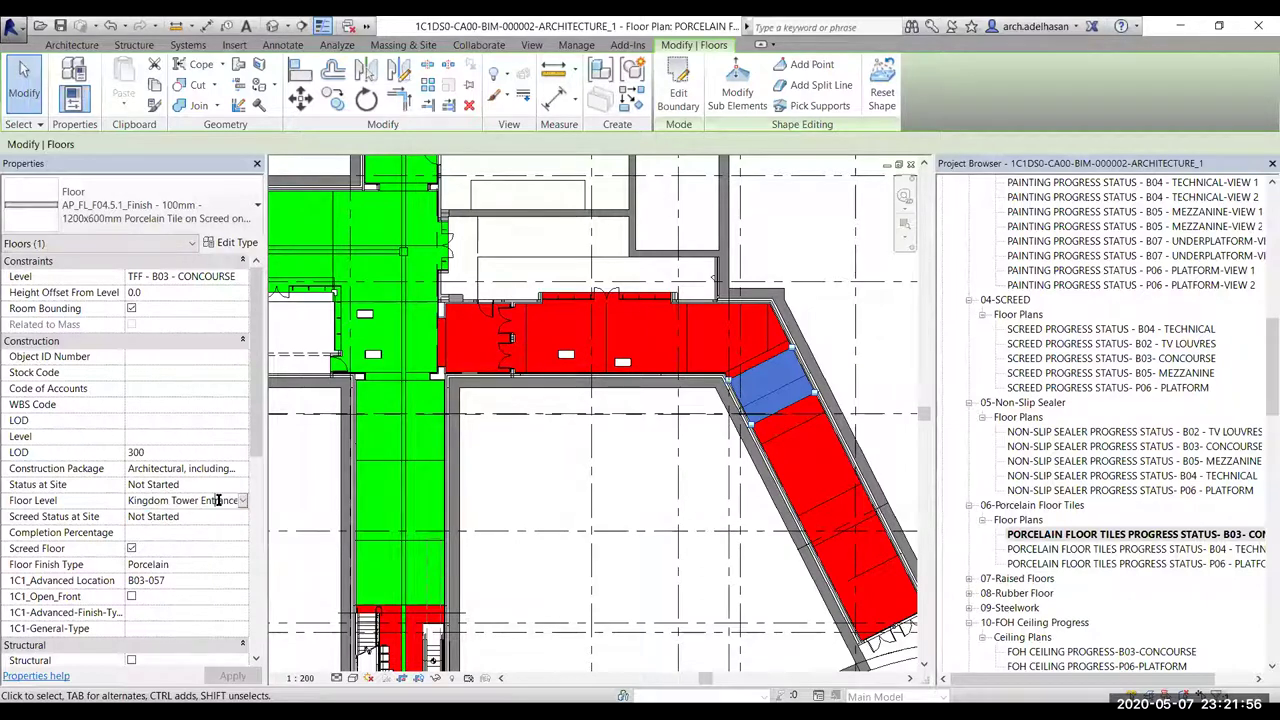
{"action": "left_click", "coordinate": [196, 484]}
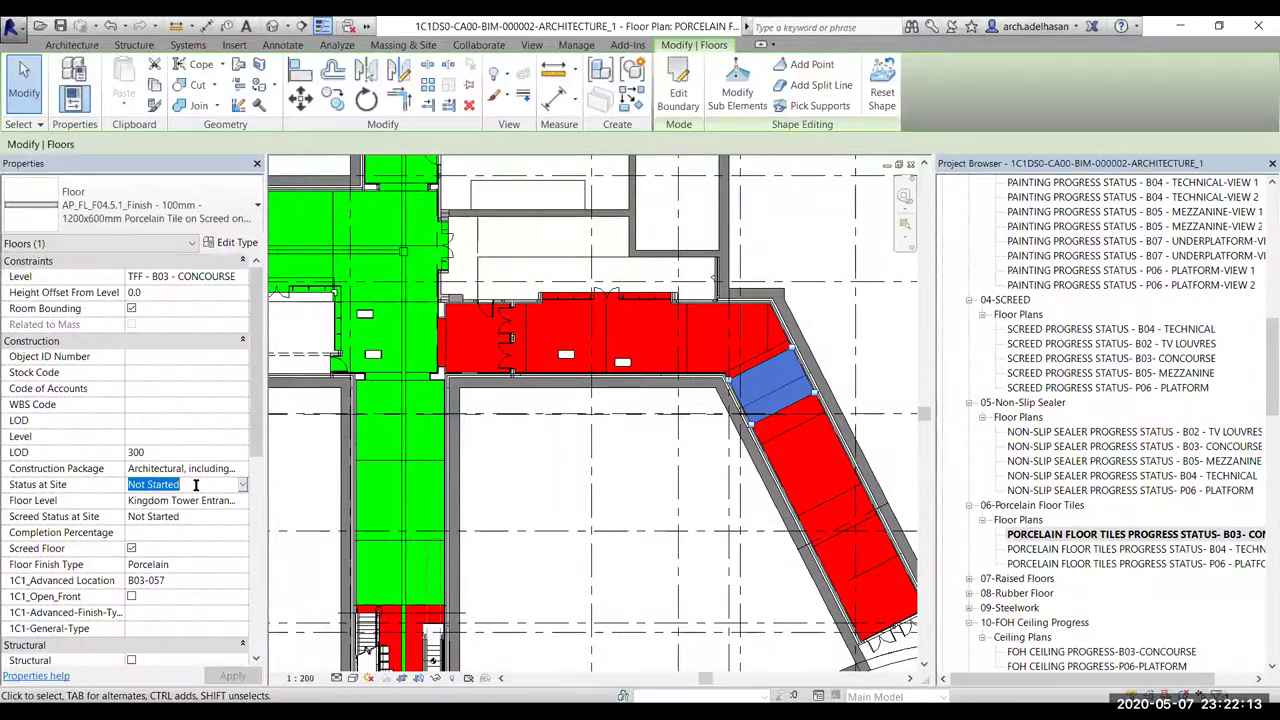
{"action": "left_click", "coordinate": [666, 487]}
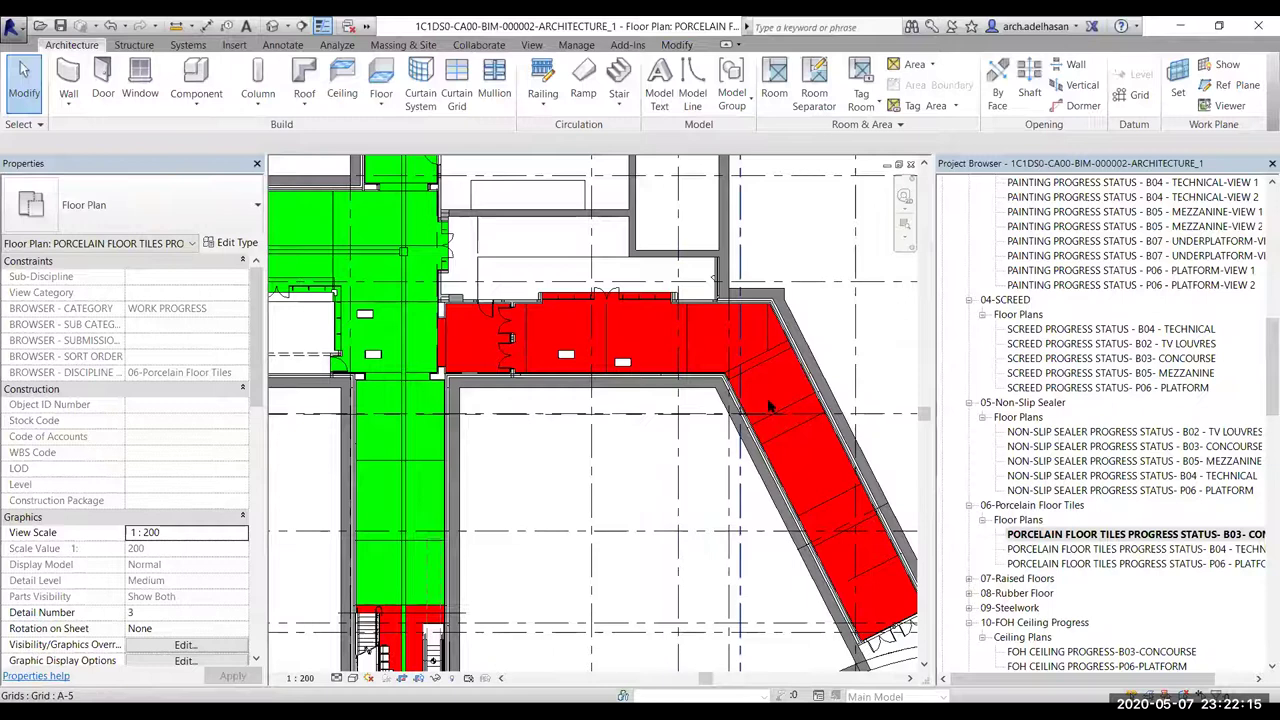
{"action": "left_click", "coordinate": [742, 383]}
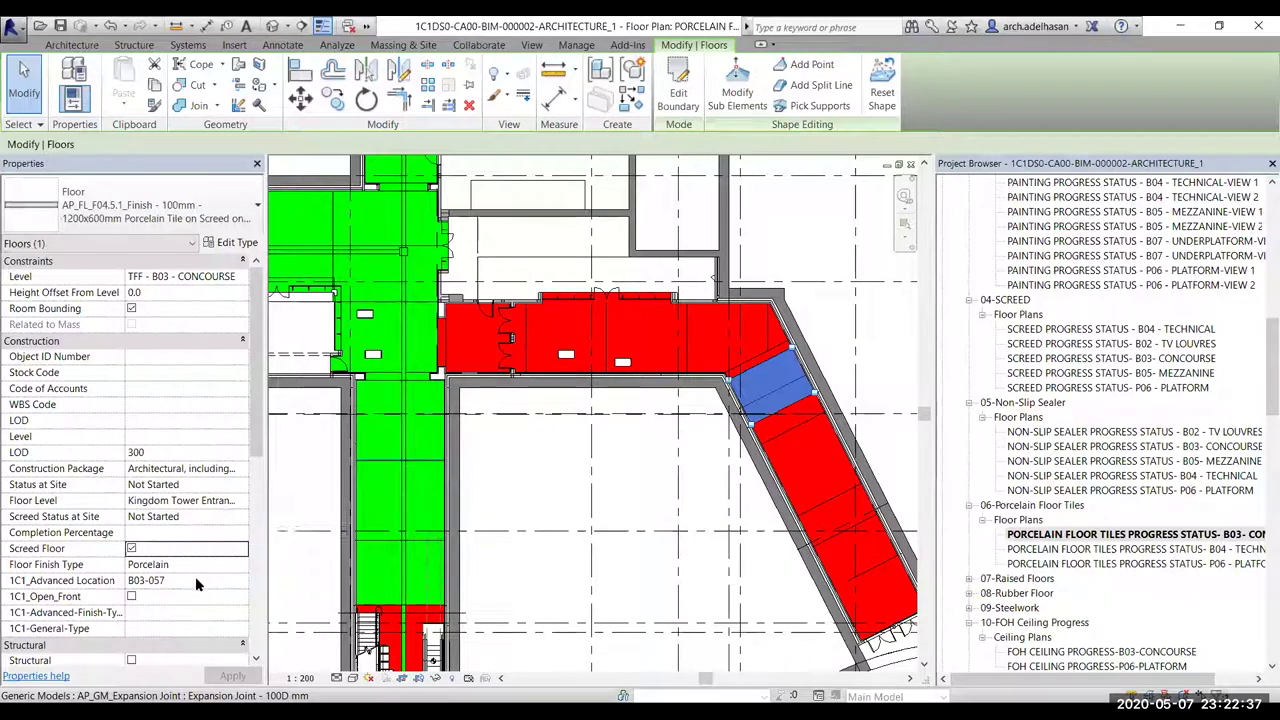
{"action": "left_click", "coordinate": [239, 515]}
{"action": "left_click", "coordinate": [242, 516]}
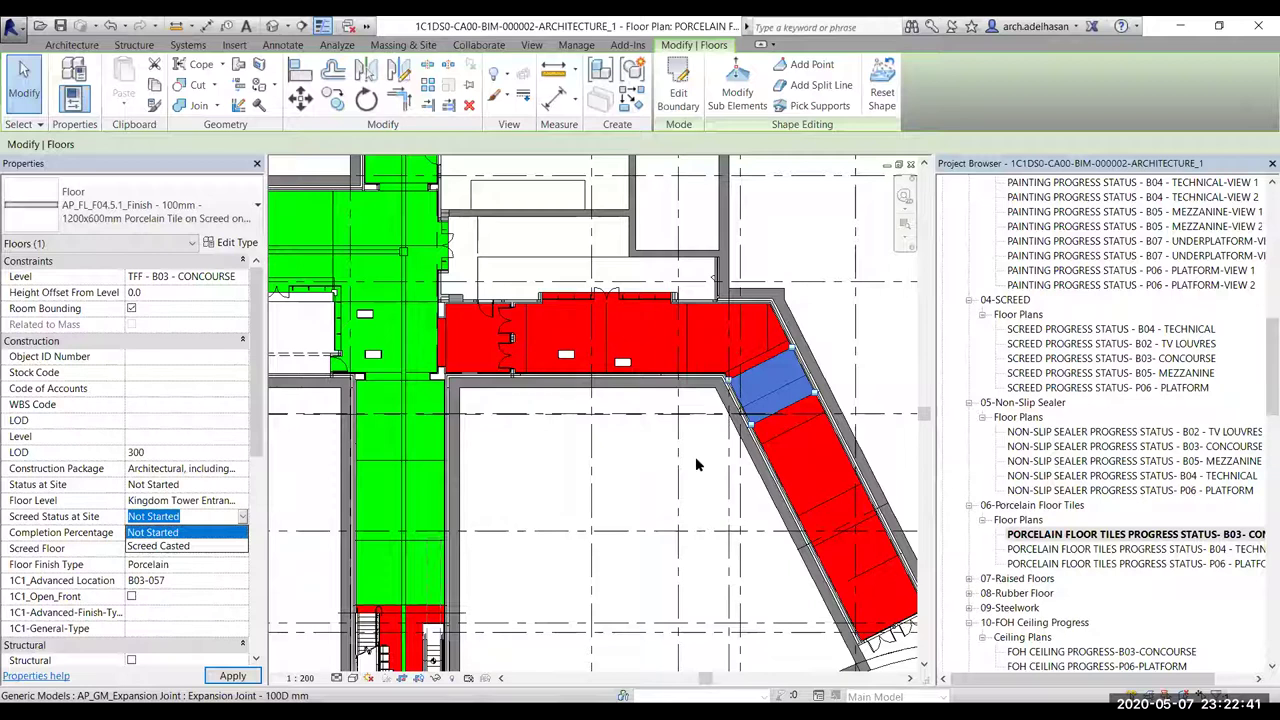
{"action": "scroll", "coordinate": [219, 572], "scroll_direction": "down", "scroll_amount": 2}
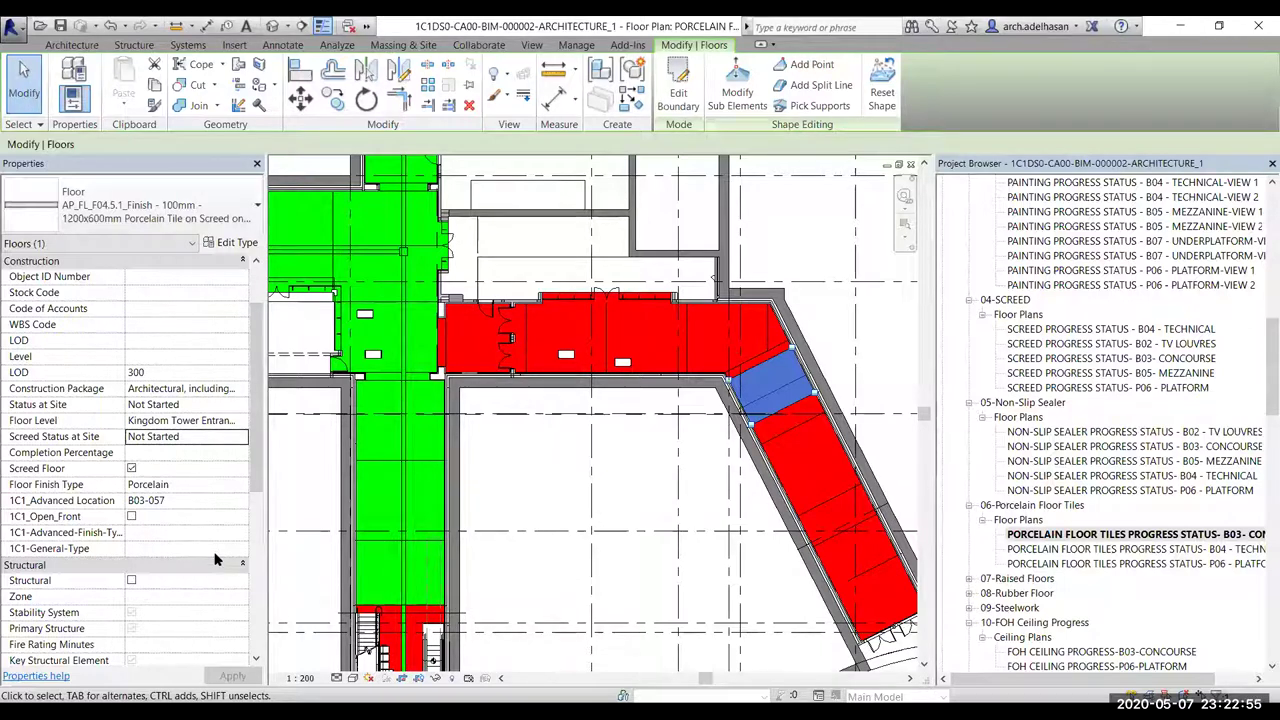
{"action": "scroll", "coordinate": [690, 450], "scroll_direction": "down", "scroll_amount": 5}
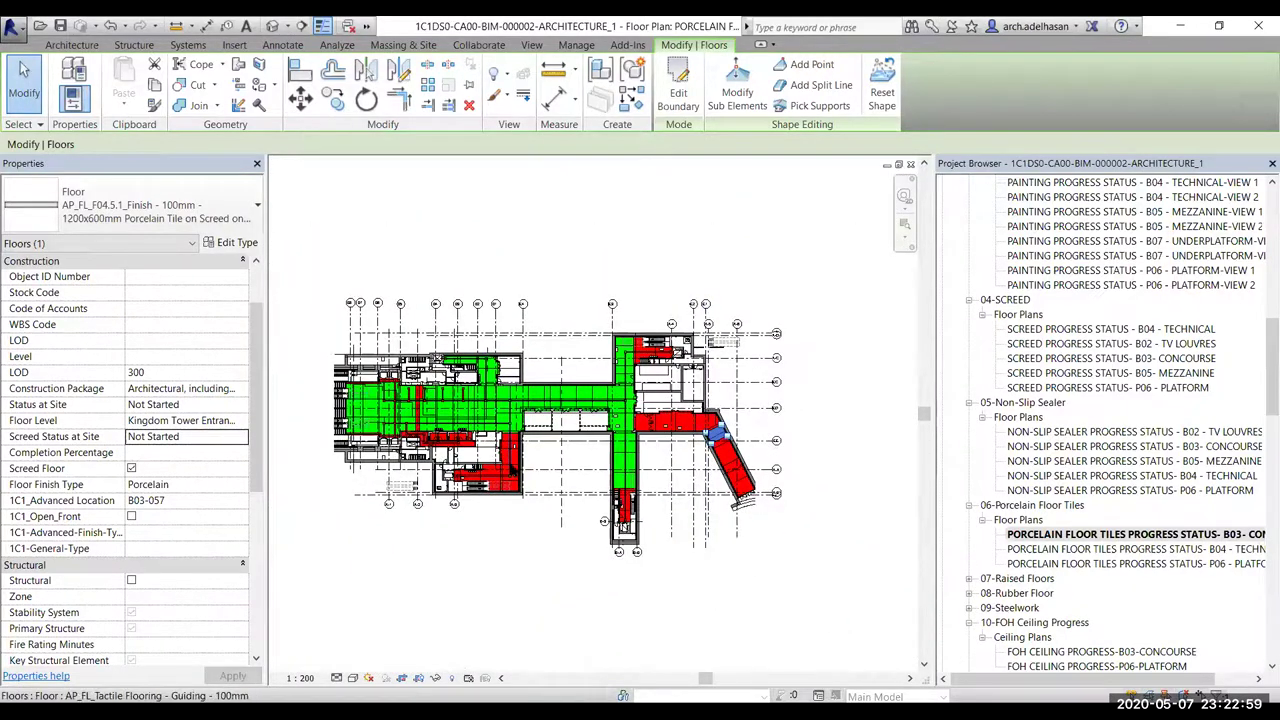
Pan and zoom around the B03 Concourse porcelain plan to review the all-red angled wing
{"action": "middle_click_drag", "start_coordinate": [456, 452], "coordinate": [512, 470]}
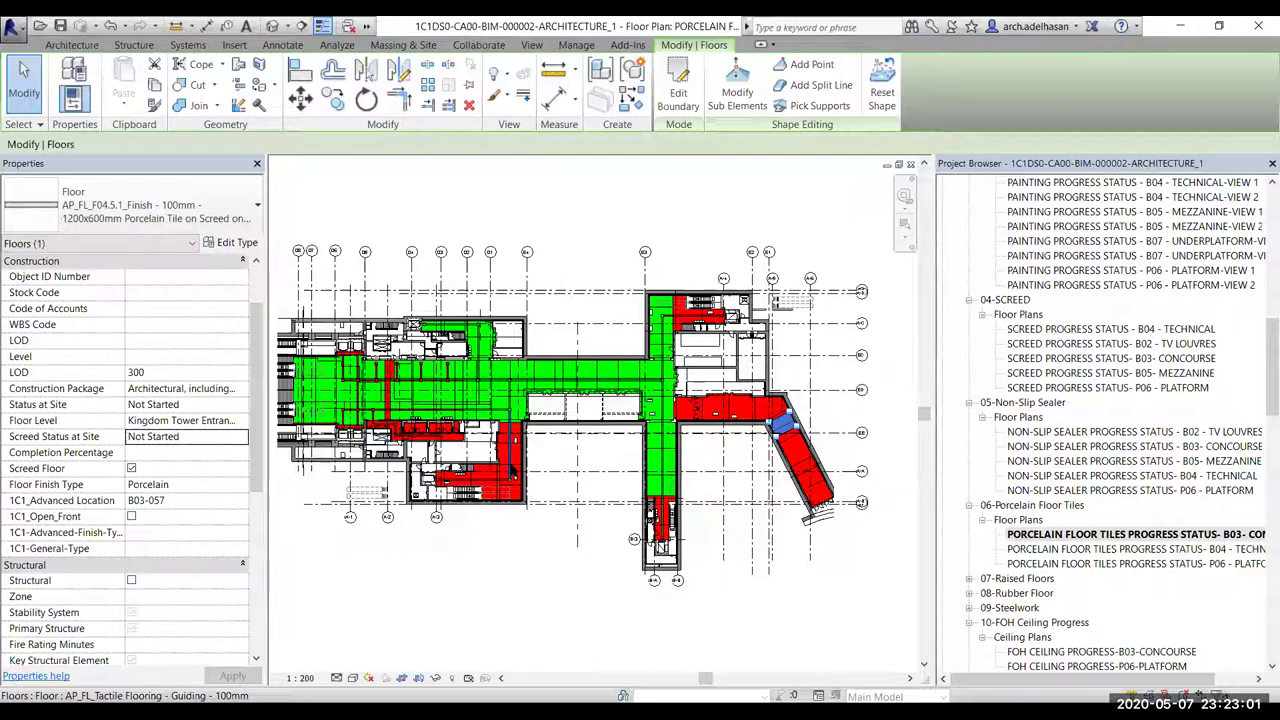
{"action": "scroll", "coordinate": [559, 458], "scroll_direction": "up", "scroll_amount": 4}
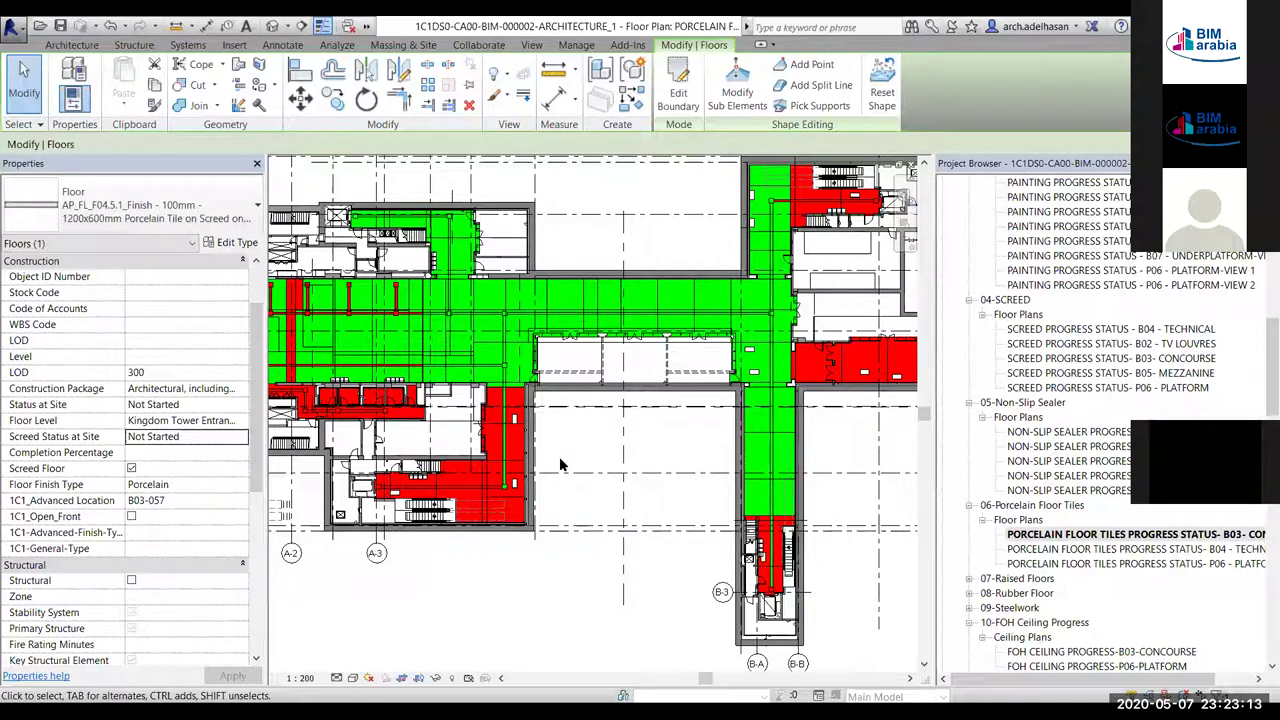
{"action": "scroll", "coordinate": [690, 455], "scroll_direction": "down", "scroll_amount": 3}
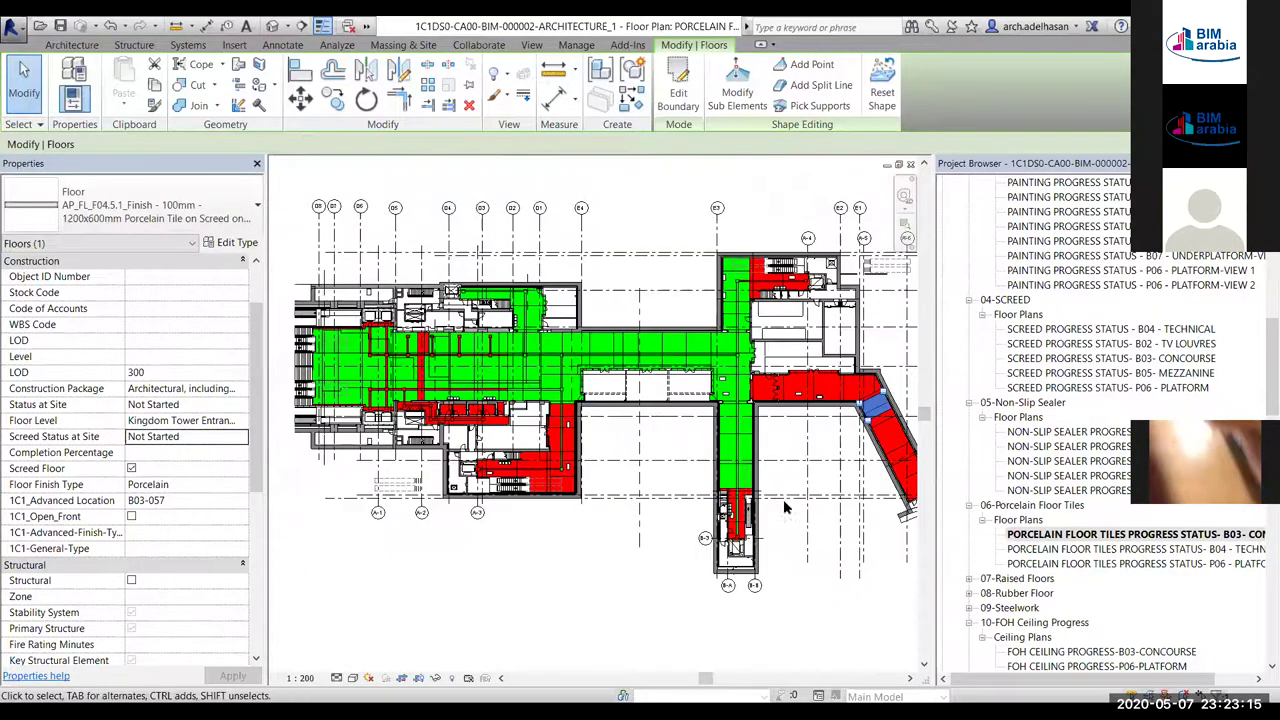
{"action": "scroll", "coordinate": [560, 495], "scroll_direction": "up", "scroll_amount": 4}
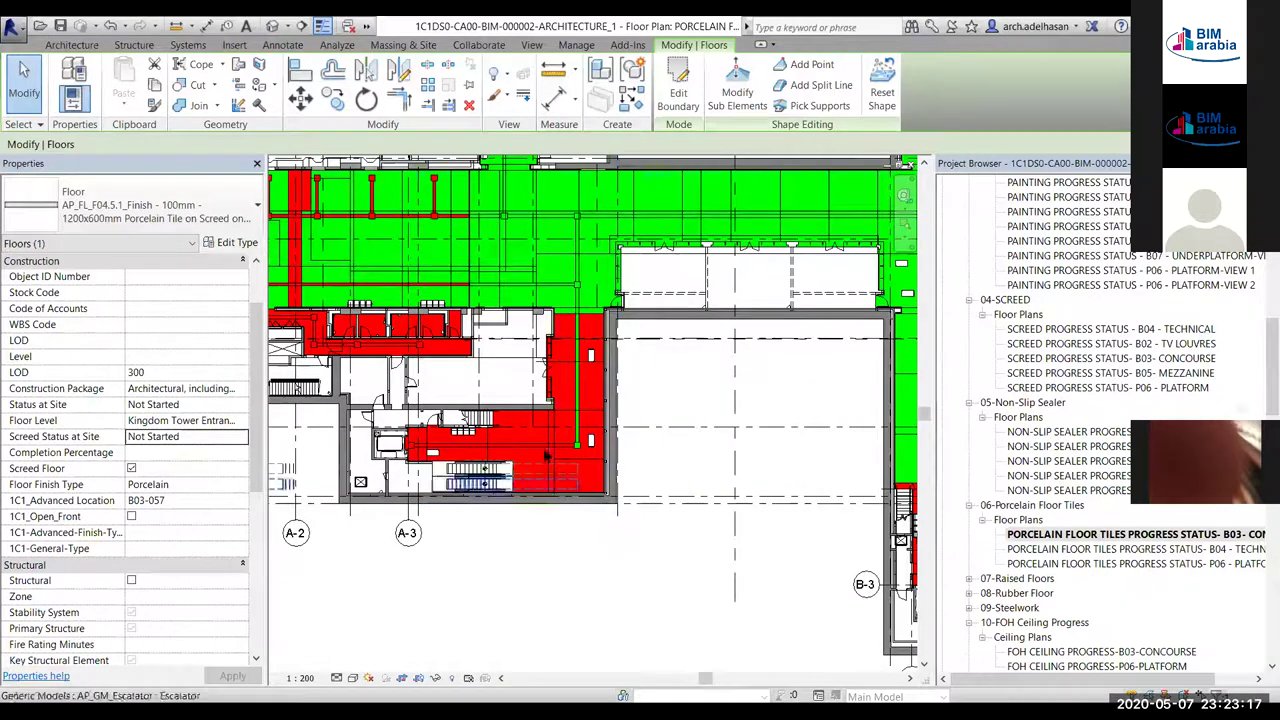
{"action": "scroll", "coordinate": [642, 389], "scroll_direction": "down", "scroll_amount": 2}
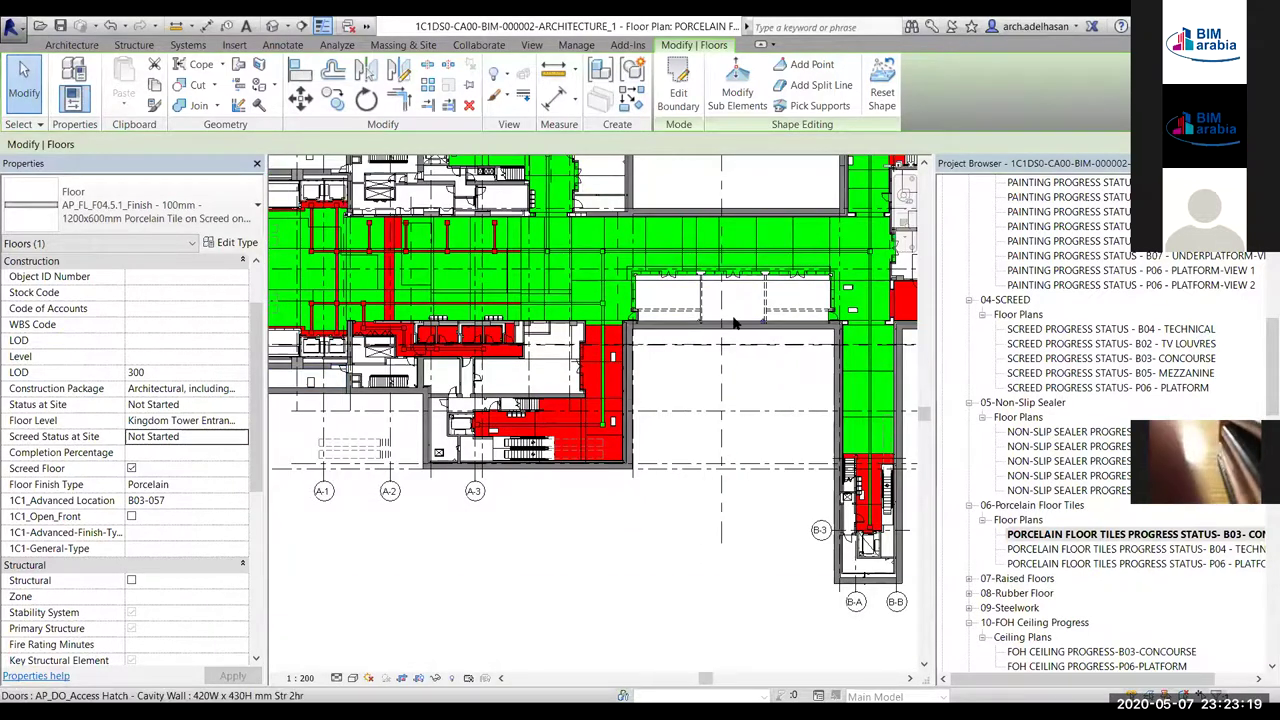
{"action": "scroll", "coordinate": [713, 340], "scroll_direction": "down", "scroll_amount": 2}
{"action": "scroll", "coordinate": [672, 387], "scroll_direction": "up", "scroll_amount": 2}
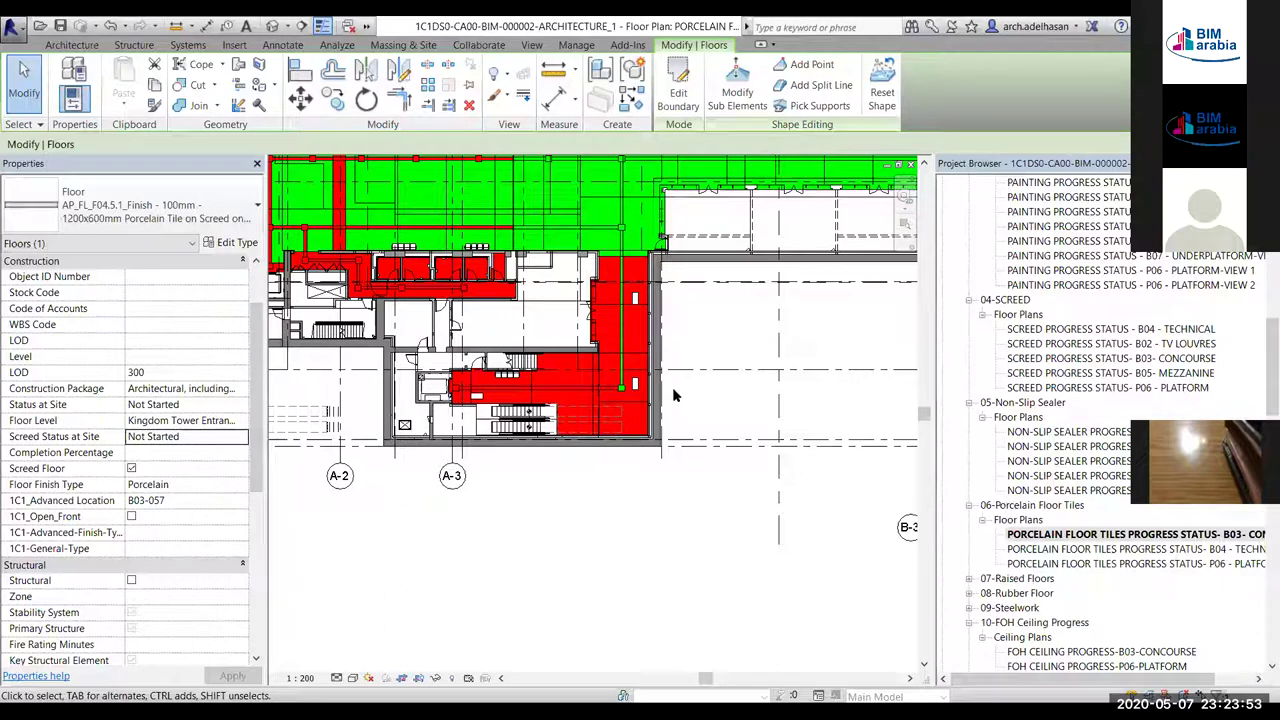
{"action": "scroll", "coordinate": [673, 396], "scroll_direction": "down", "scroll_amount": 4}
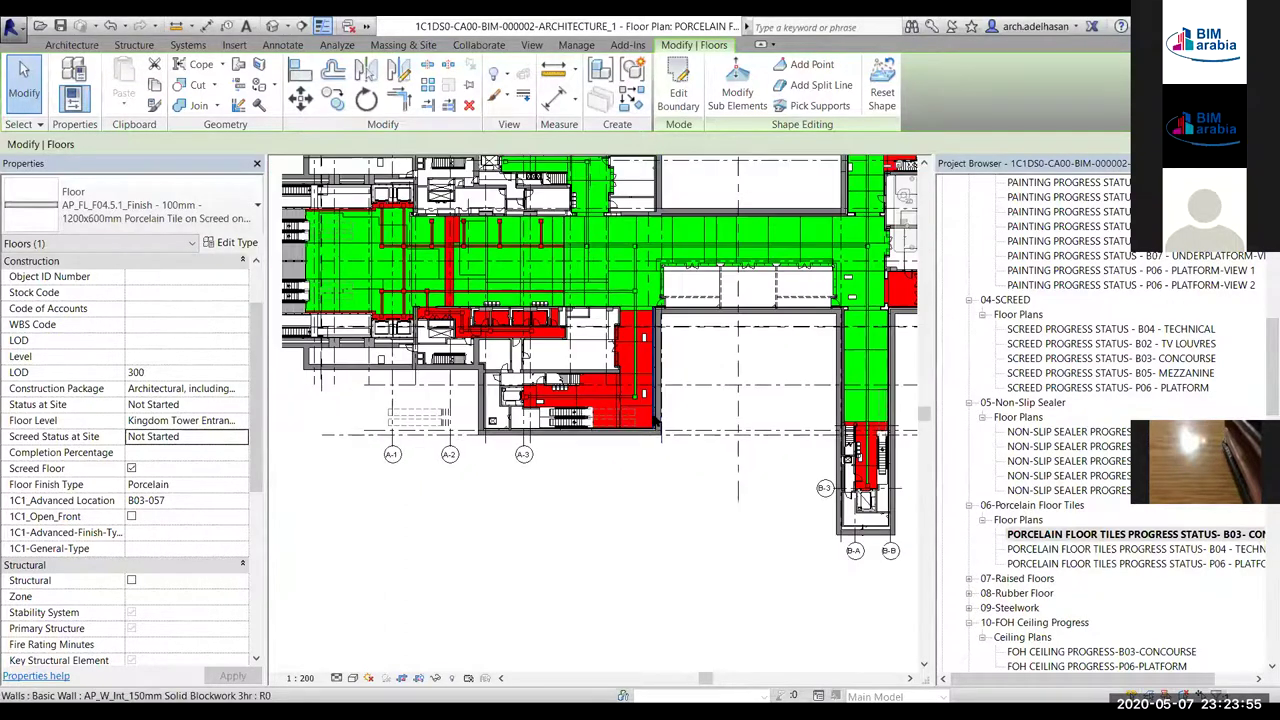
{"action": "scroll", "coordinate": [751, 551], "scroll_direction": "down", "scroll_amount": 3}
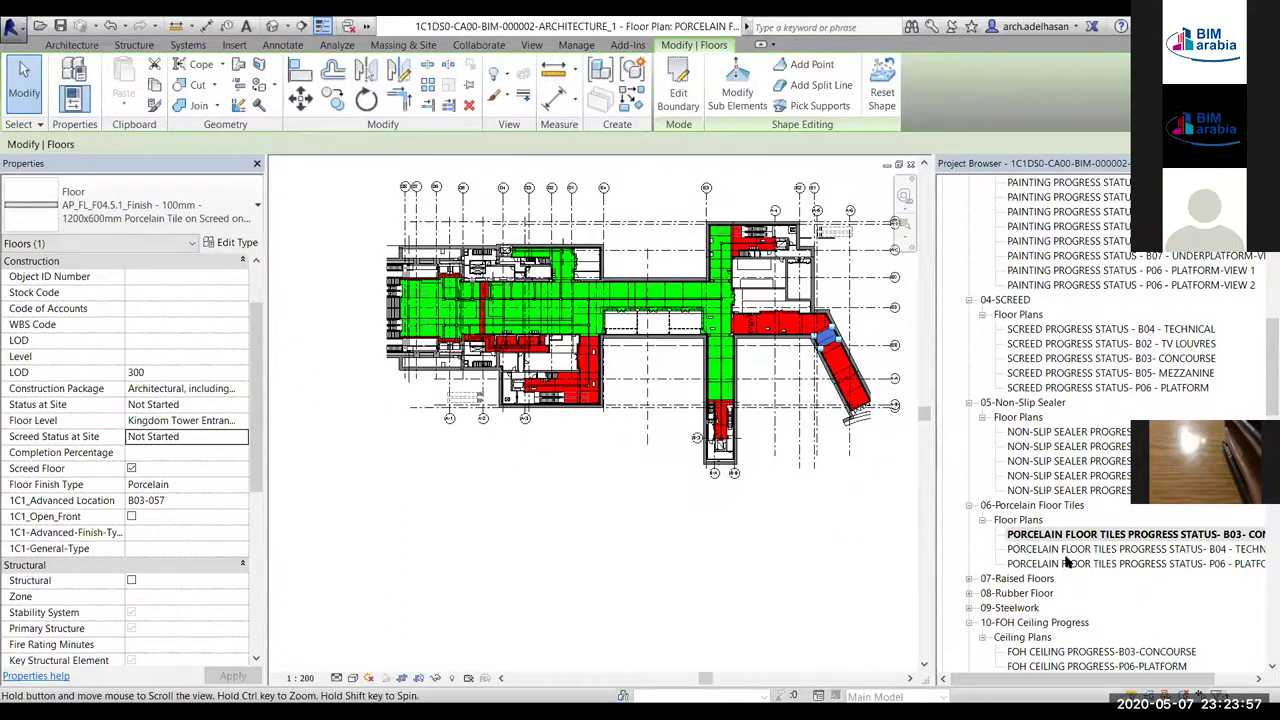
Expand 07-Raised Floors > Floor Plans in the Project Browser
{"action": "left_click", "coordinate": [968, 578]}
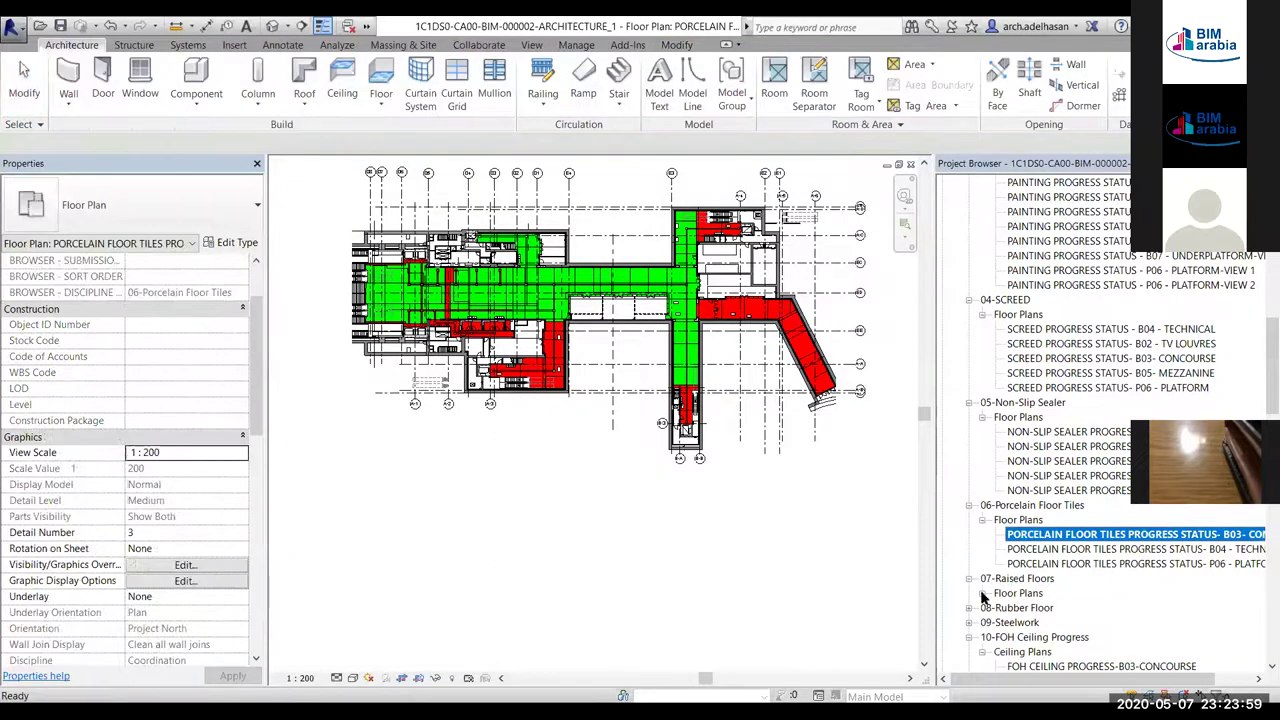
{"action": "left_click", "coordinate": [1016, 592]}
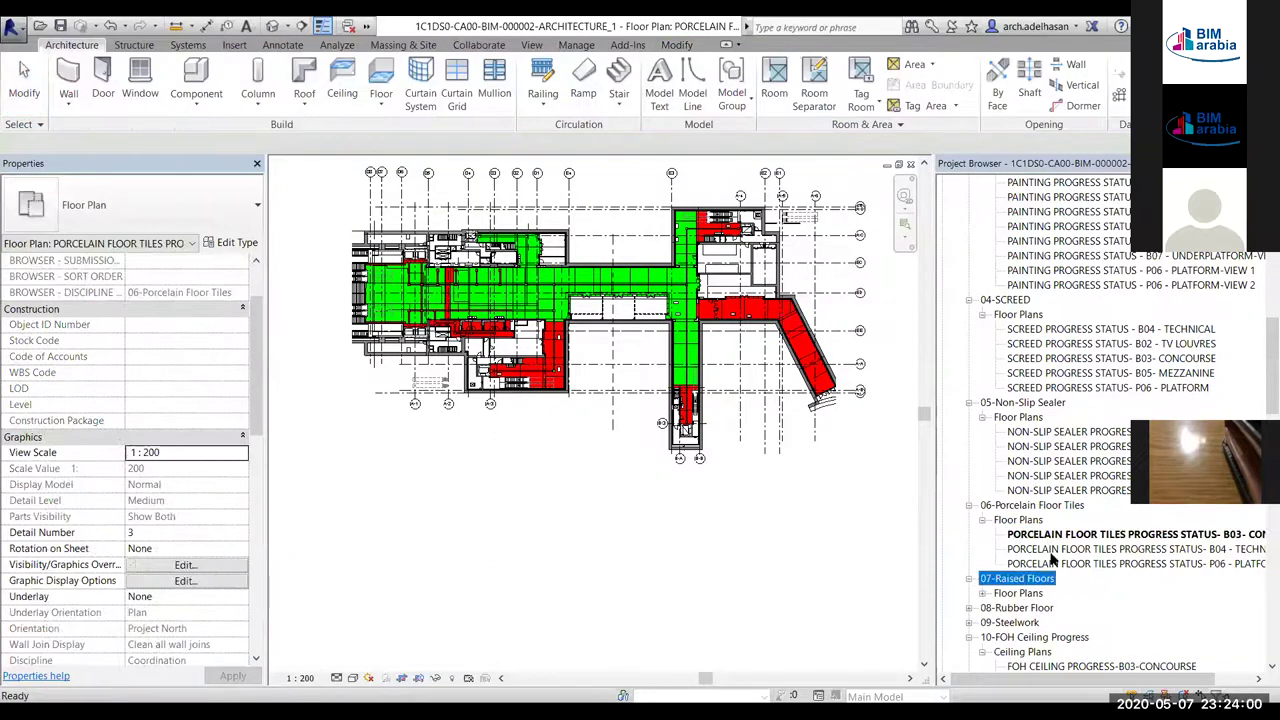
{"action": "double_click", "coordinate": [1008, 596]}
Open the Raised Floors Progress Status – B04 – Technical plan and select the blue raised floor area
{"action": "left_click", "coordinate": [1050, 607]}
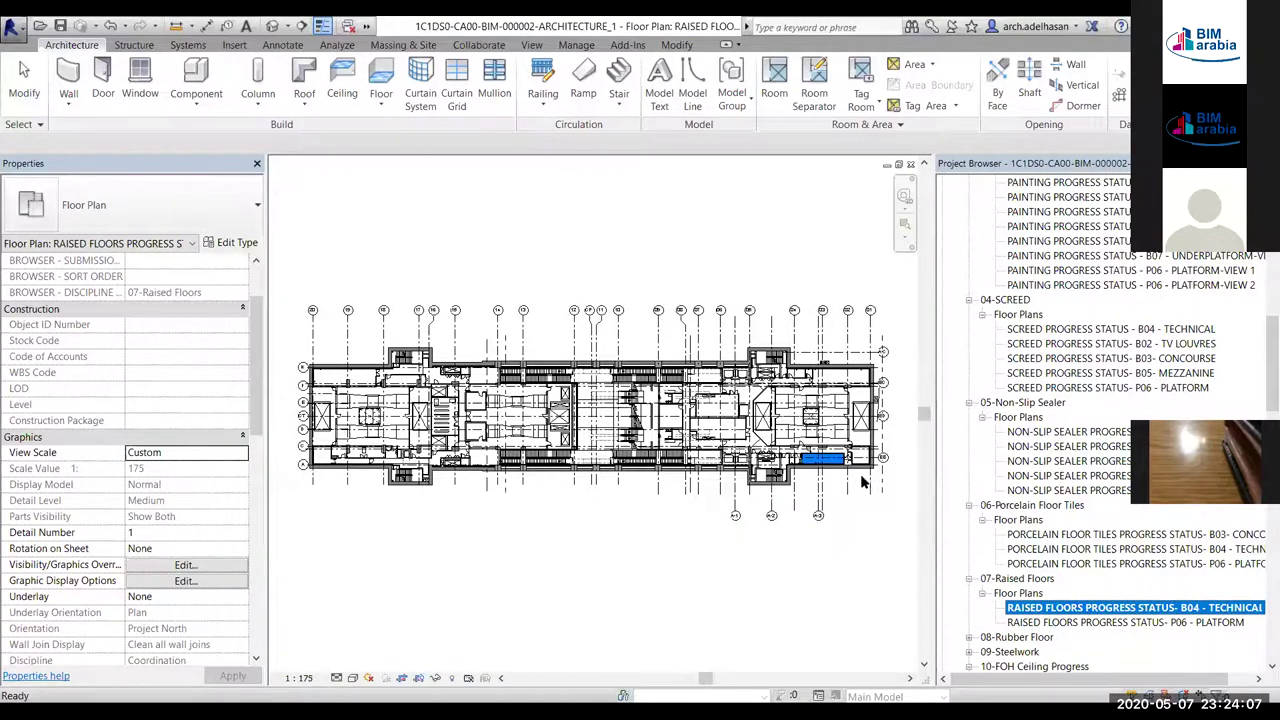
{"action": "scroll", "coordinate": [550, 445], "scroll_direction": "down", "scroll_amount": 1}
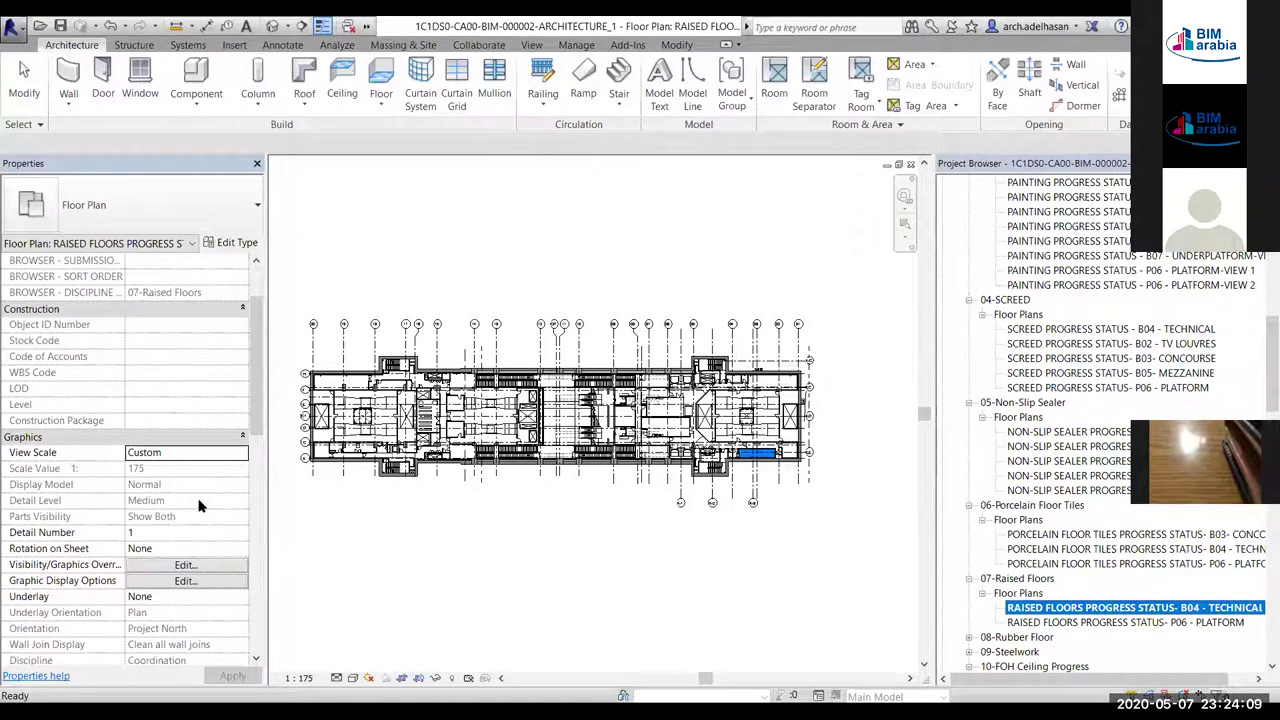
{"action": "scroll", "coordinate": [773, 460], "scroll_direction": "up", "scroll_amount": 8}
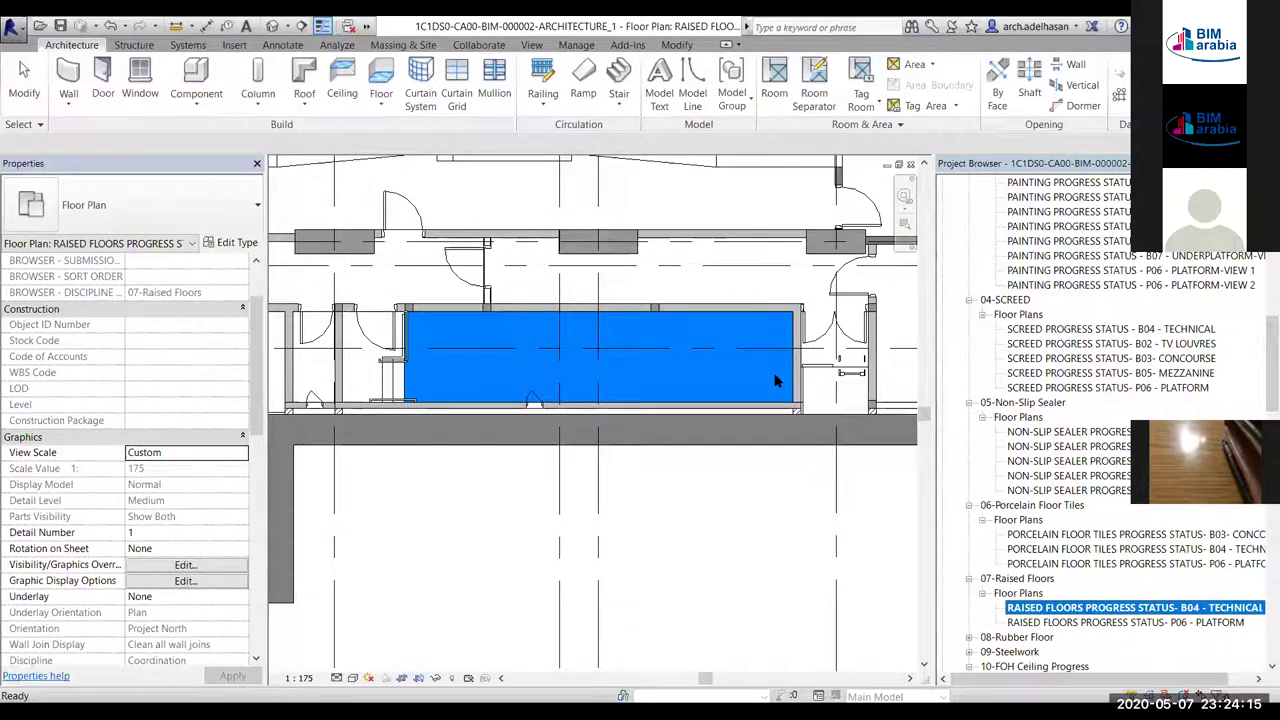
{"action": "scroll", "coordinate": [727, 430], "scroll_direction": "down", "scroll_amount": 4}
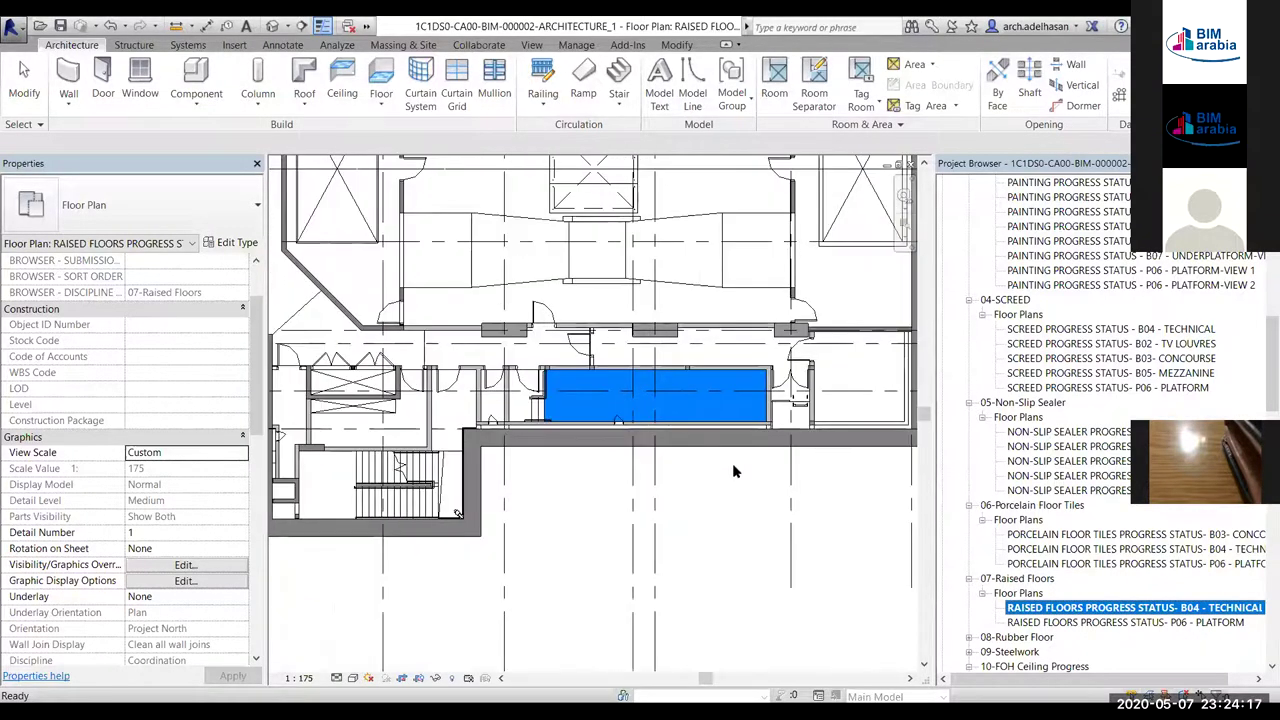
{"action": "scroll", "coordinate": [727, 452], "scroll_direction": "down", "scroll_amount": 3}
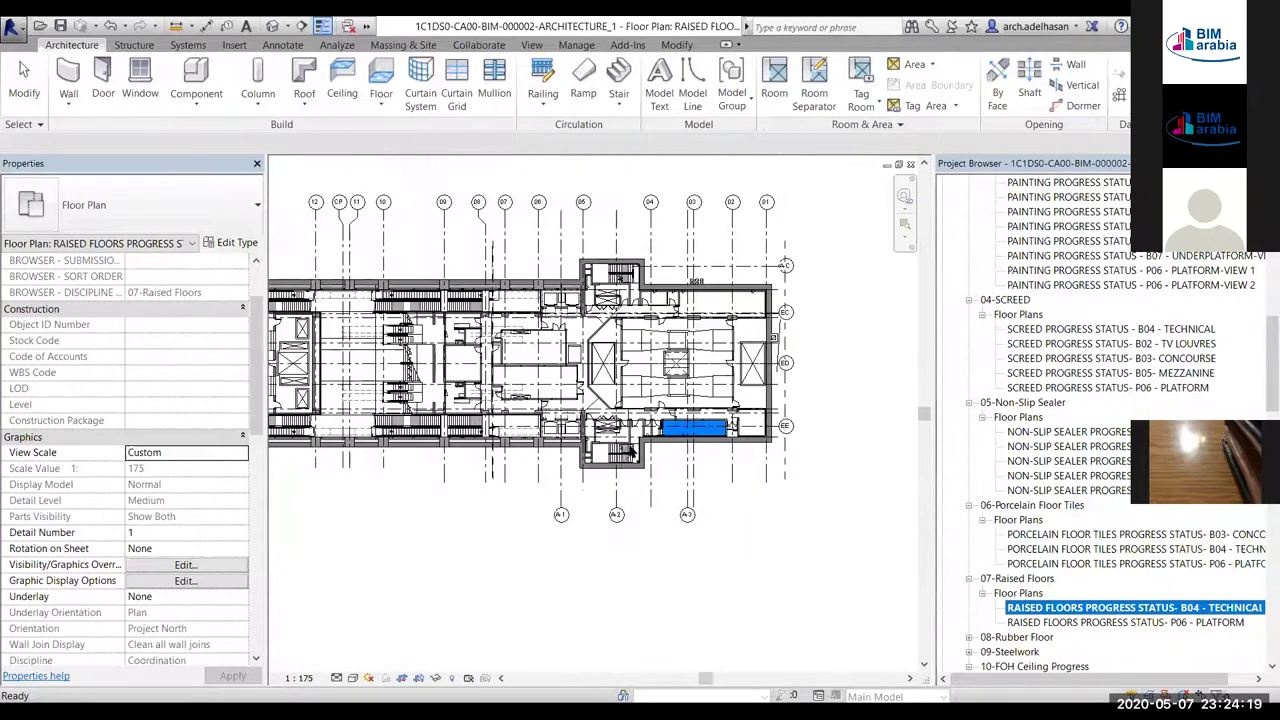
{"action": "scroll", "coordinate": [581, 402], "scroll_direction": "up", "scroll_amount": 5}
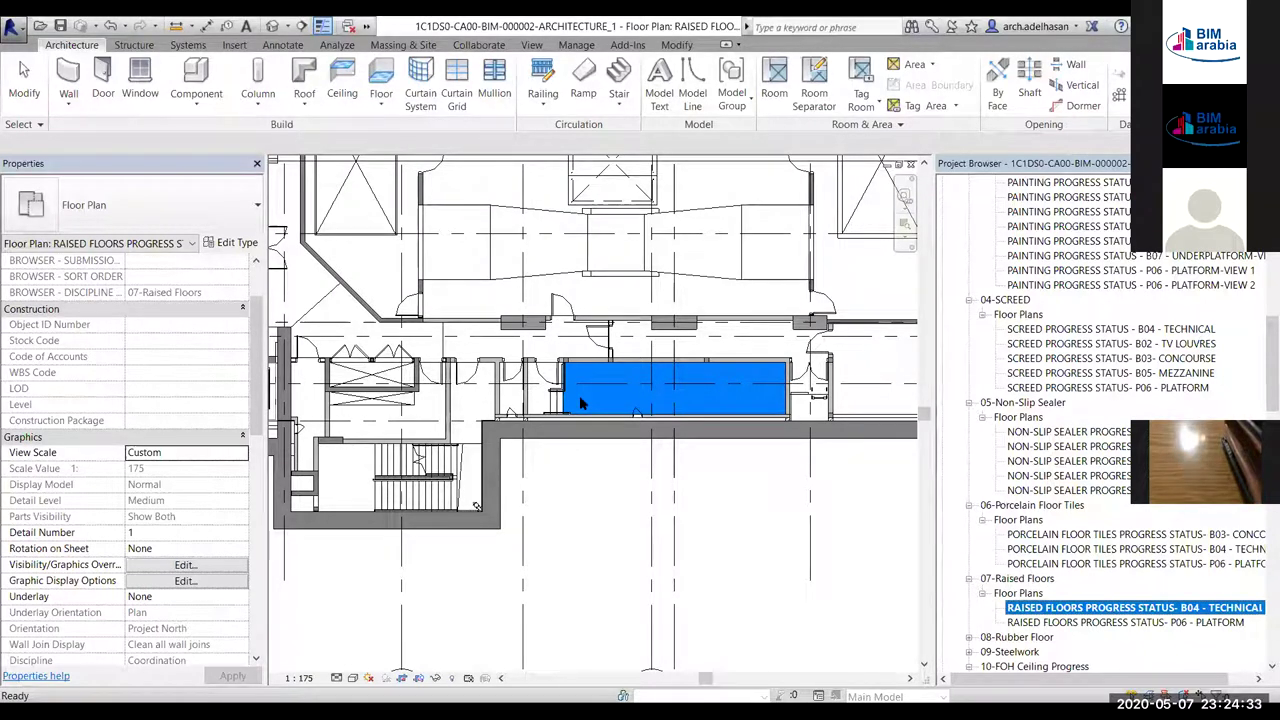
{"action": "left_click", "coordinate": [760, 420]}
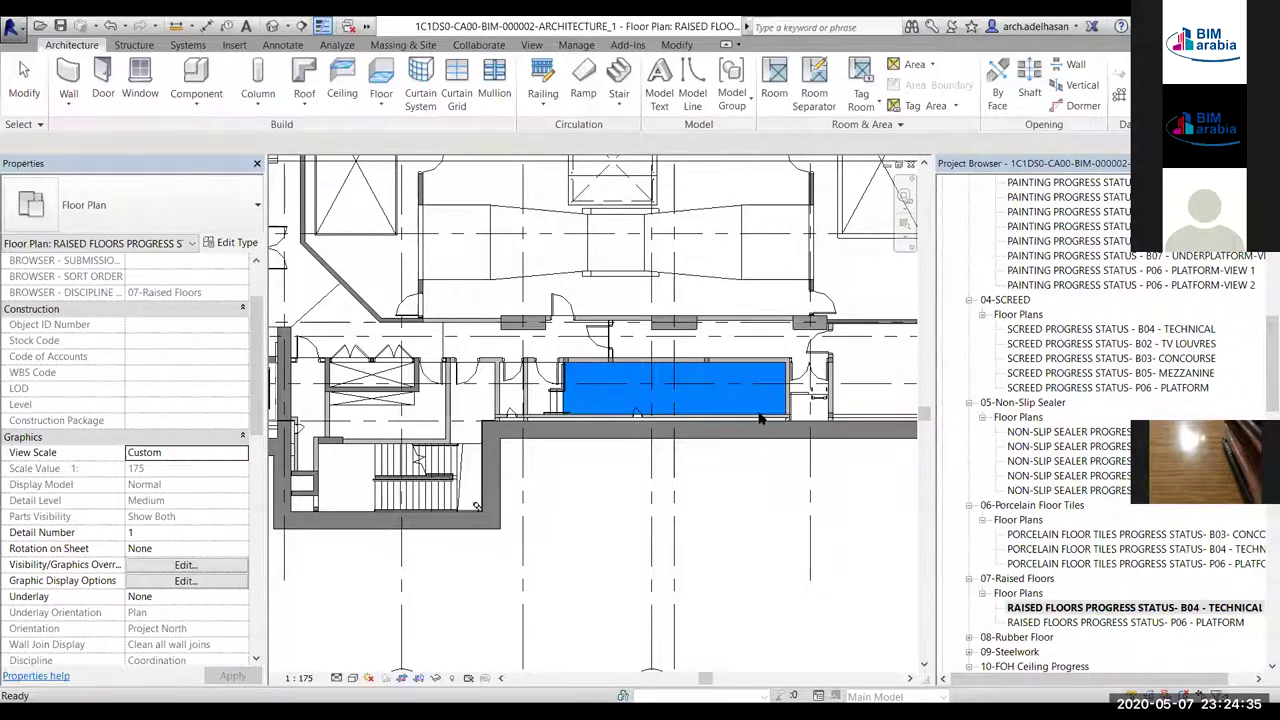
{"action": "left_click", "coordinate": [760, 420]}
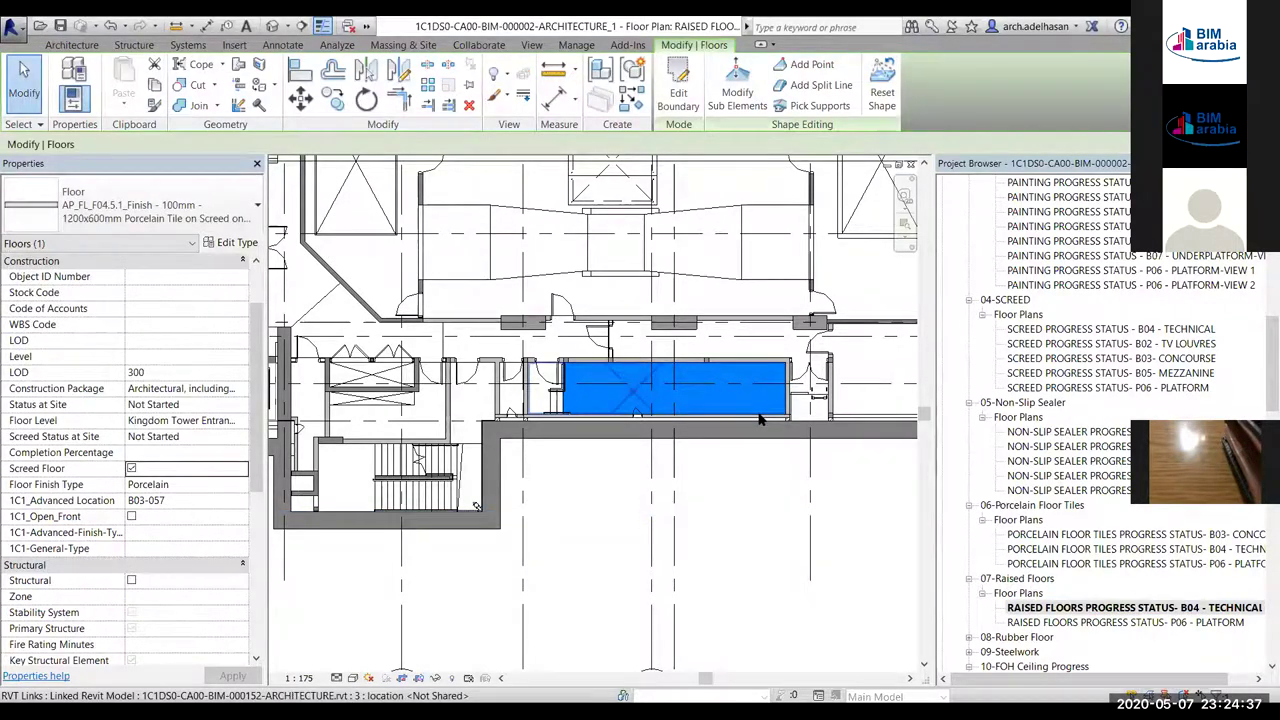
{"action": "left_click", "coordinate": [760, 420]}
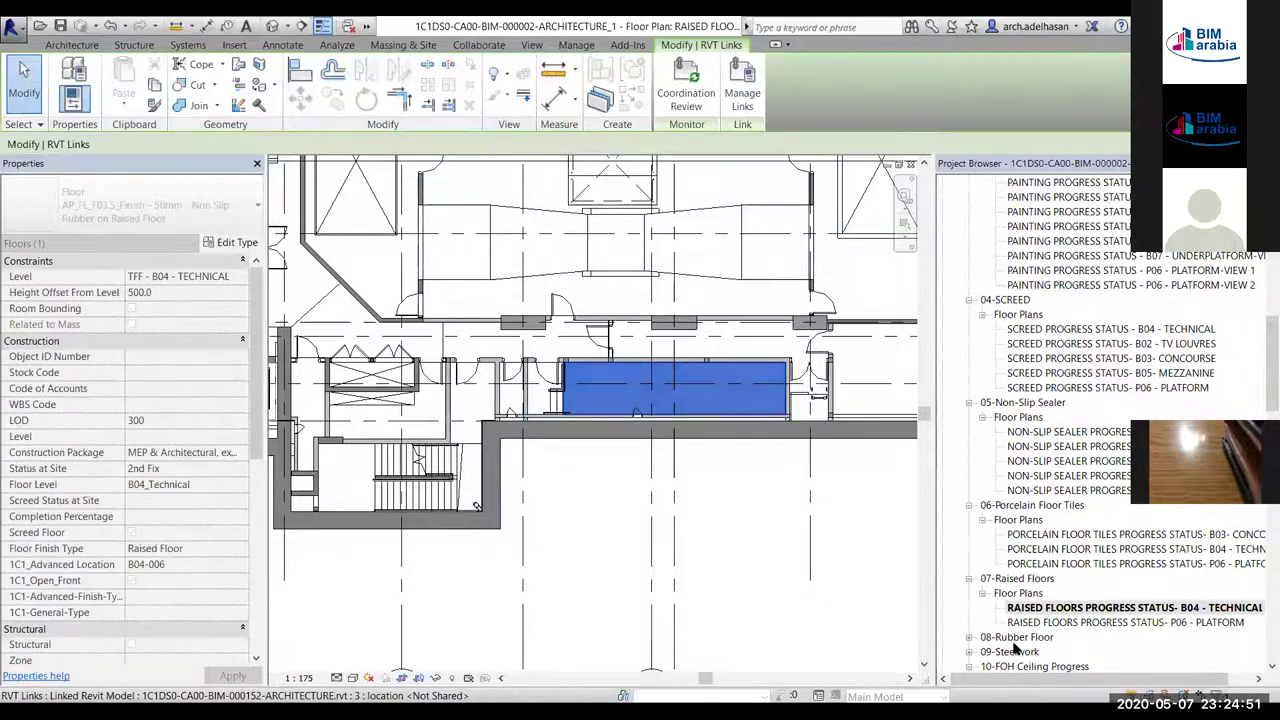
Expand 08-Rubber Floor and its Floor Plans group to reveal the three rubber floor progress views
{"action": "left_click", "coordinate": [968, 640]}
{"action": "left_click", "coordinate": [968, 638]}
{"action": "scroll", "coordinate": [1047, 607], "scroll_direction": "down", "scroll_amount": 1}
{"action": "left_click", "coordinate": [1016, 638]}
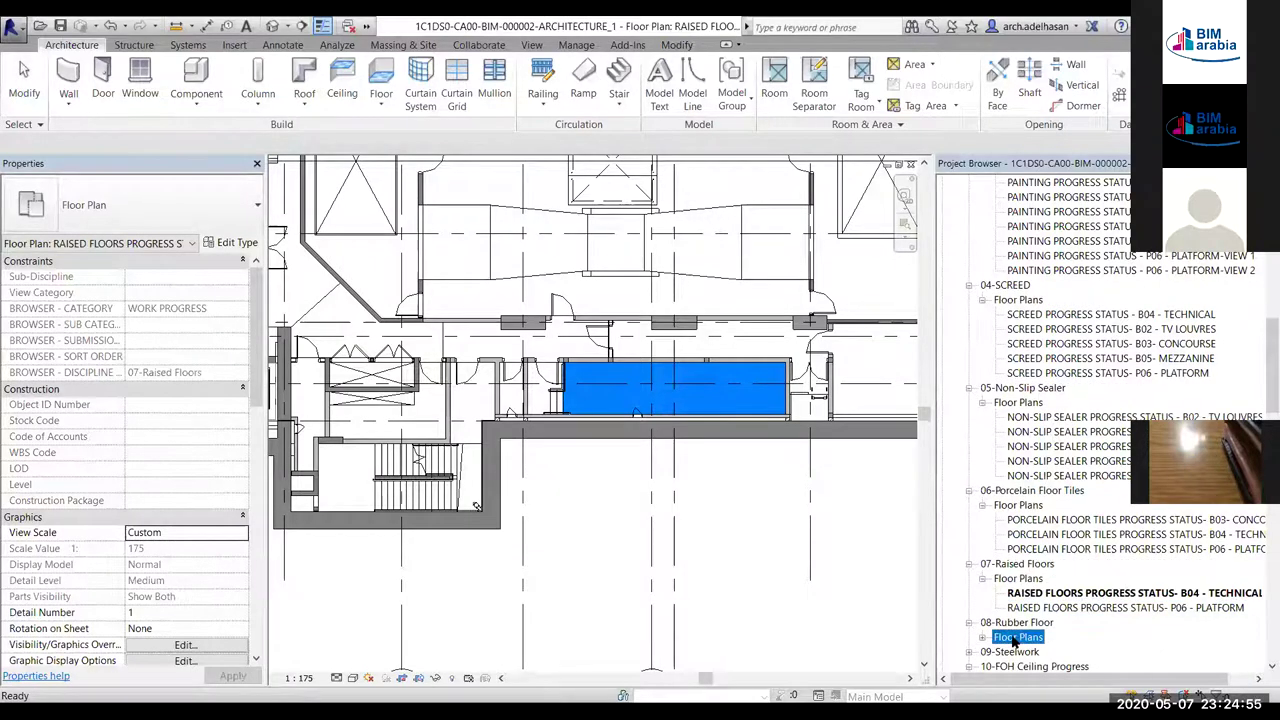
{"action": "double_click", "coordinate": [1016, 640]}
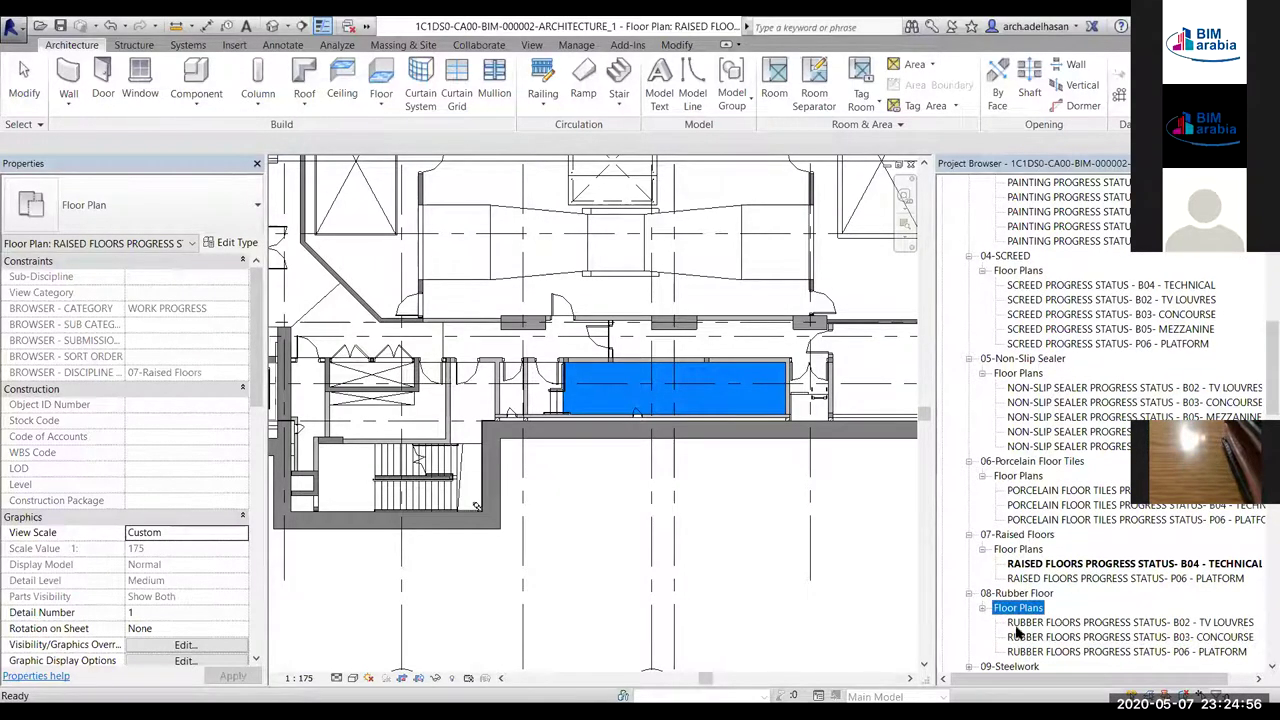
{"action": "left_click", "coordinate": [1025, 623]}
Open the Rubber Floors Progress Status – B02 – TV Louvres plan and zoom to the red floor
{"action": "double_click", "coordinate": [1028, 621]}
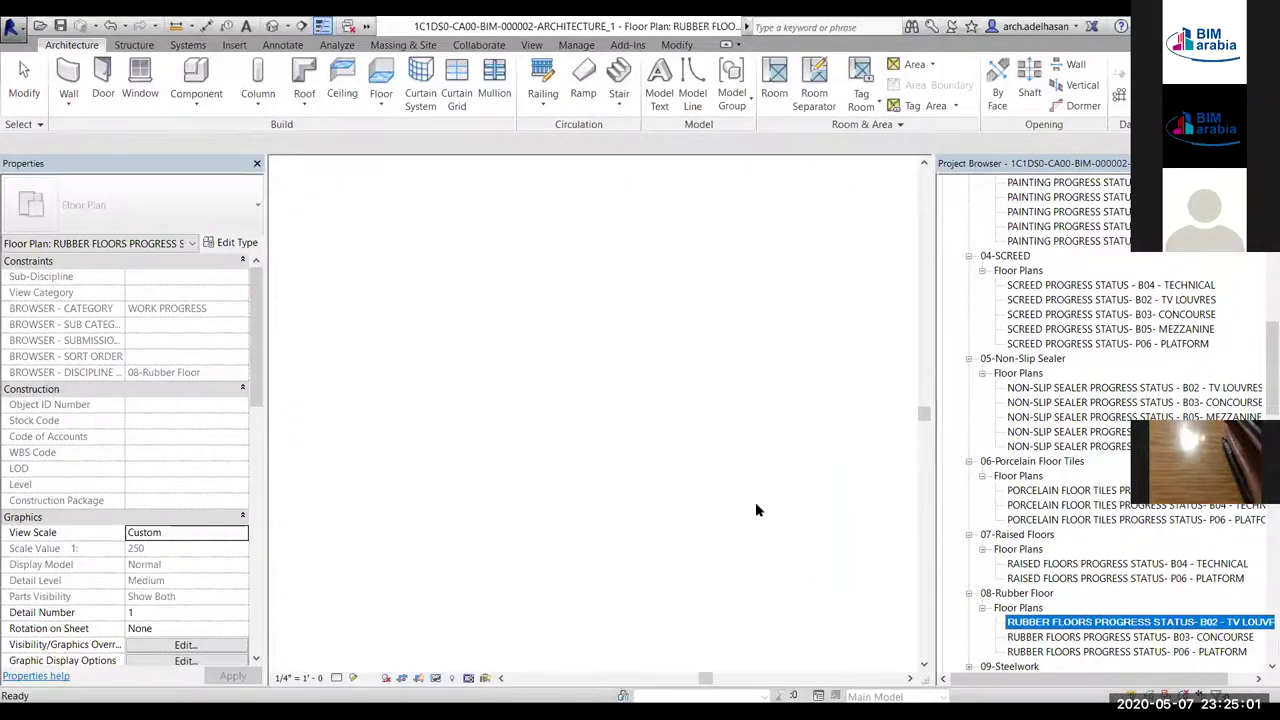
{"action": "left_click", "coordinate": [828, 460]}
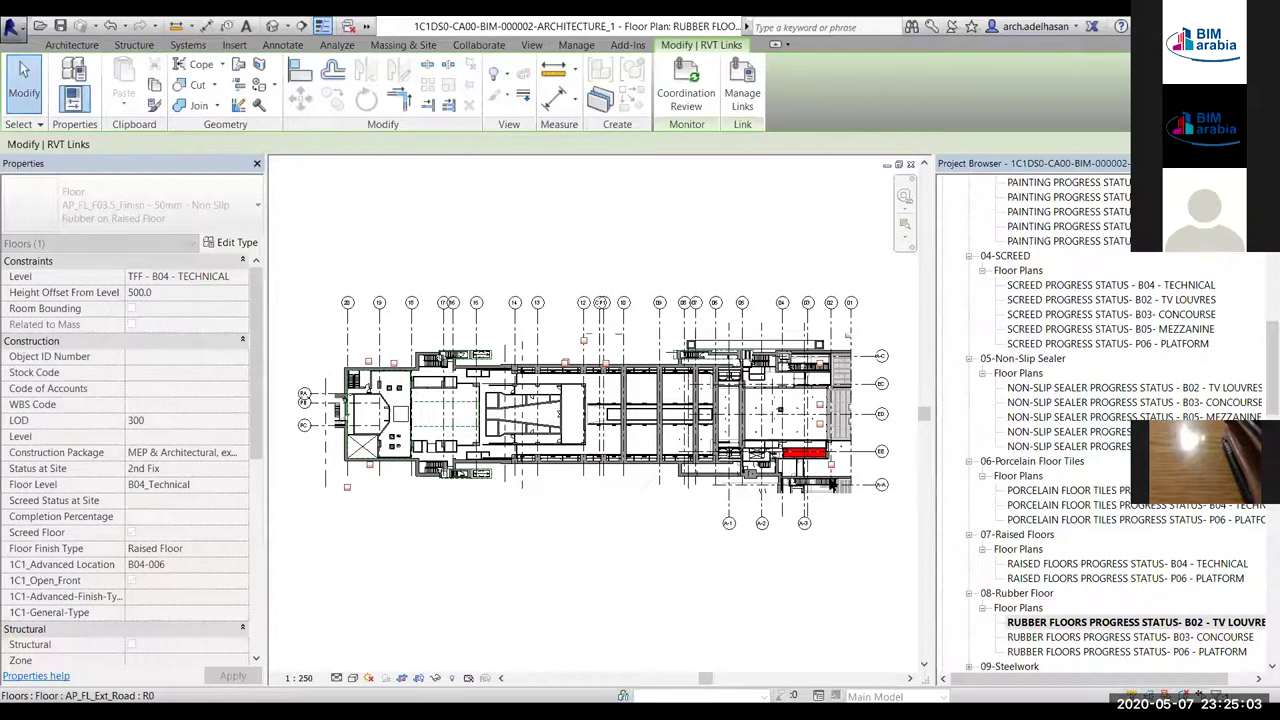
{"action": "scroll", "coordinate": [830, 465], "scroll_direction": "up", "scroll_amount": 4}
{"action": "scroll", "coordinate": [804, 451], "scroll_direction": "up", "scroll_amount": 2}
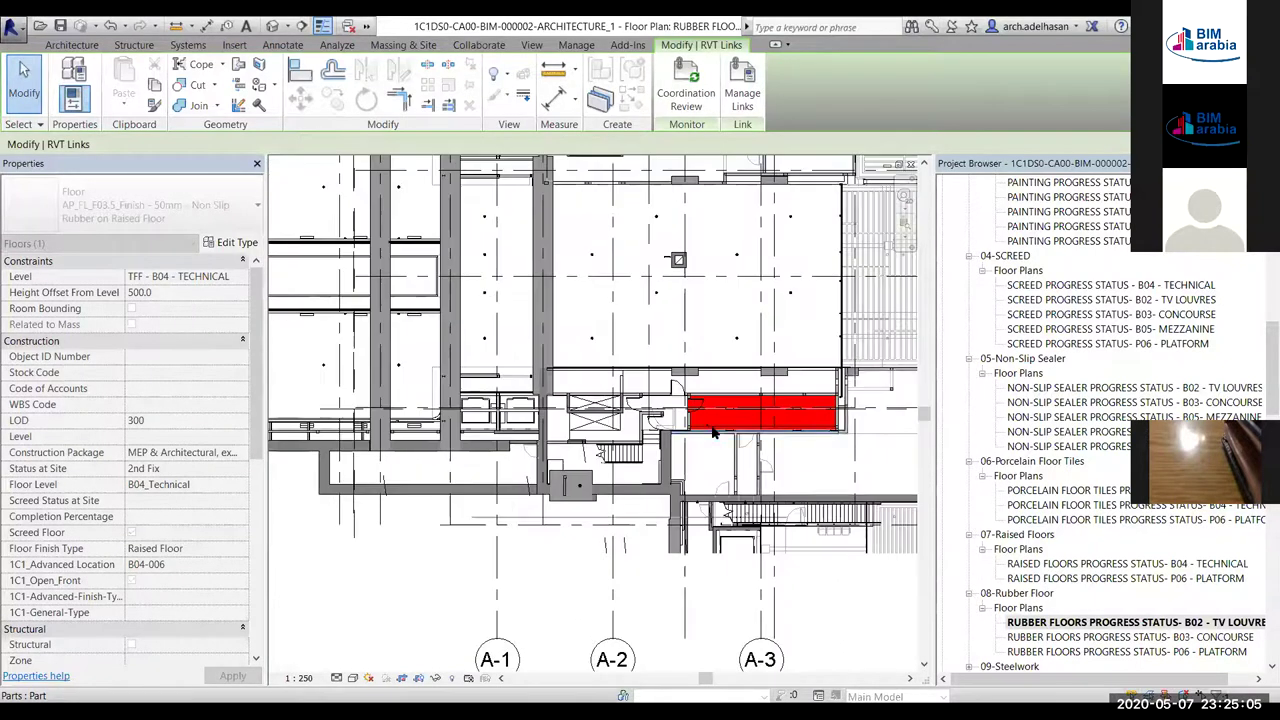
{"action": "scroll", "coordinate": [826, 436], "scroll_direction": "up", "scroll_amount": 3}
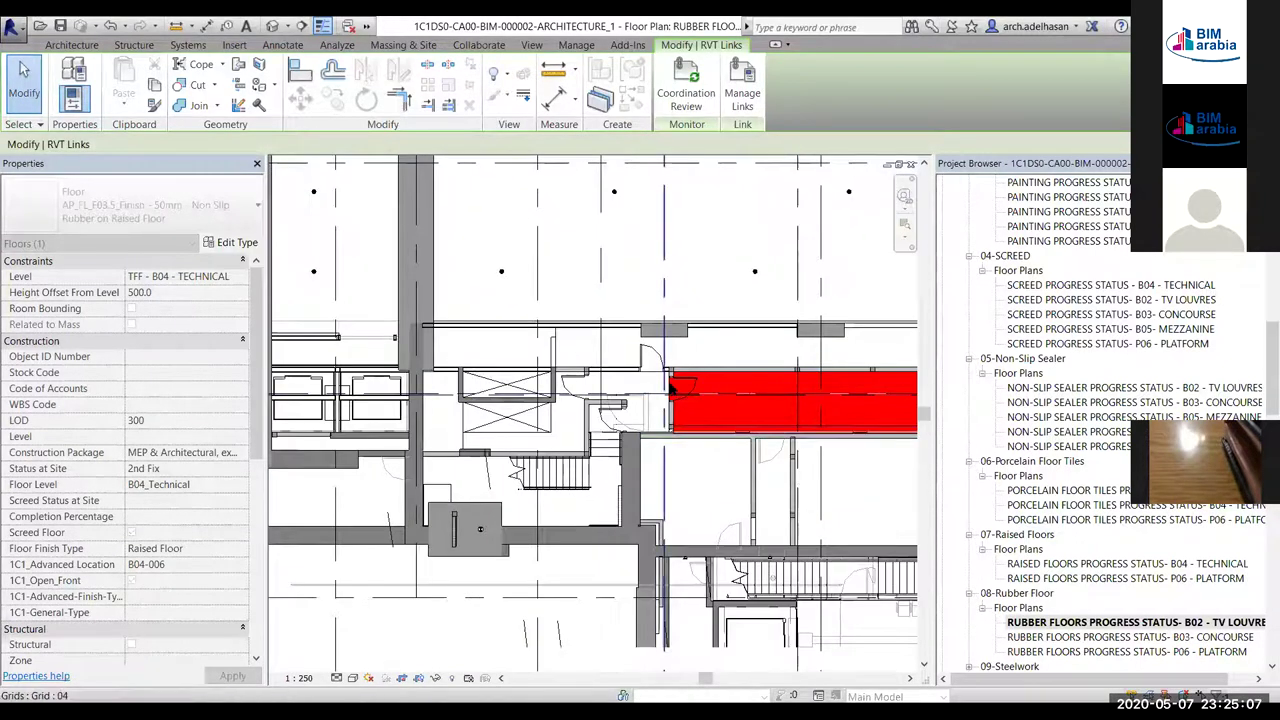
Select the elements around the red area, tabbing to the red room to check its status
{"action": "left_click", "coordinate": [670, 388]}
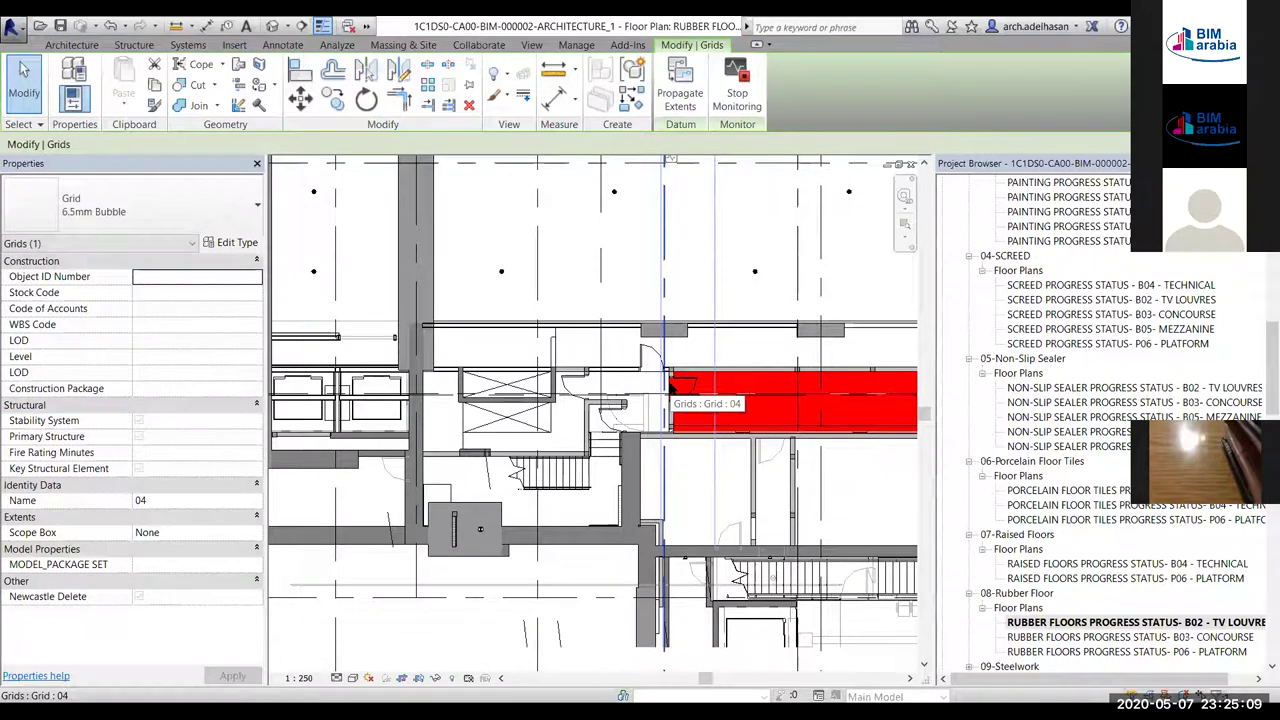
{"action": "left_click", "coordinate": [683, 400]}
{"action": "left_click", "coordinate": [645, 345]}
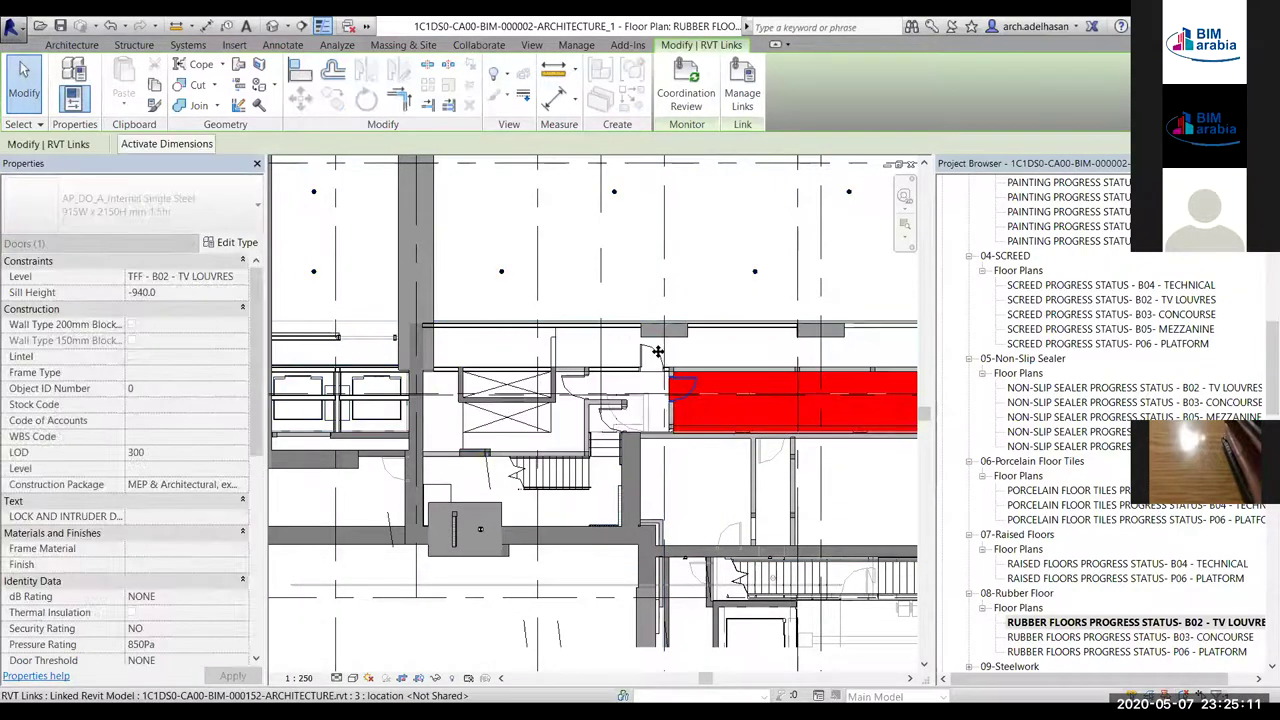
{"action": "scroll", "coordinate": [645, 344], "scroll_direction": "up", "scroll_amount": 2}
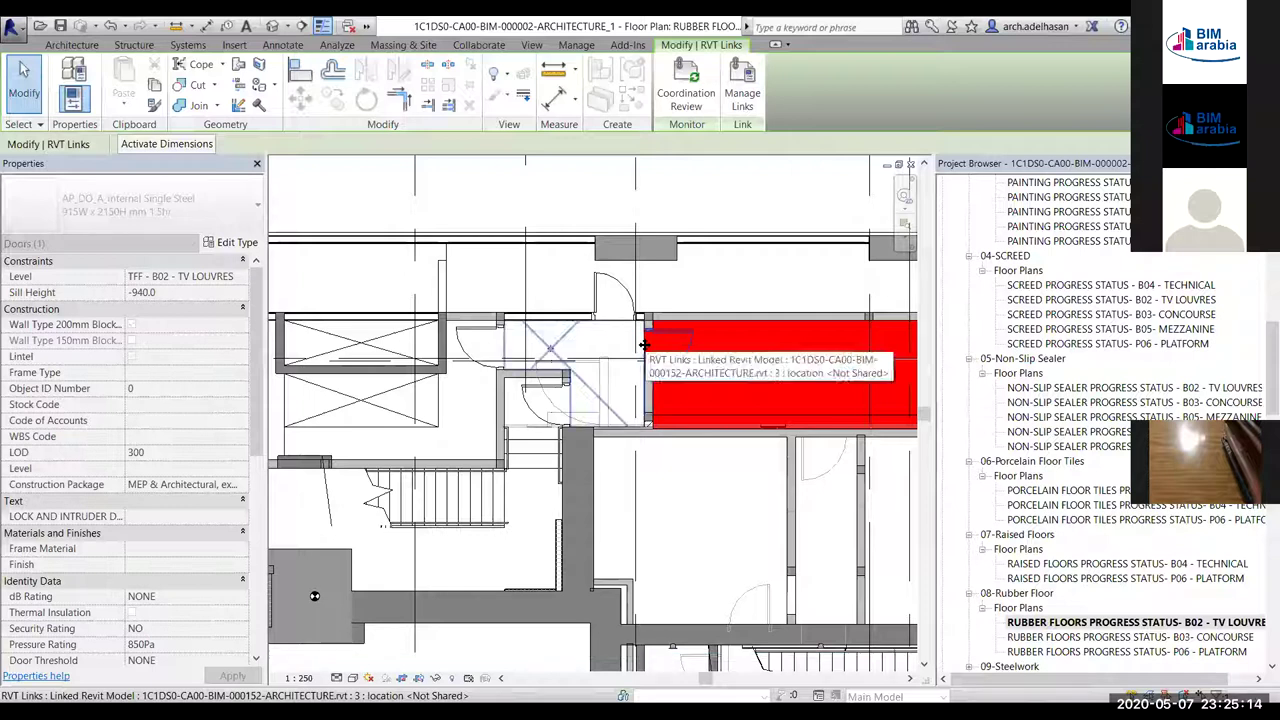
{"action": "left_click", "coordinate": [645, 345]}
{"action": "key", "text": "Tab"}
{"action": "left_click", "coordinate": [645, 345]}
{"action": "scroll", "coordinate": [645, 345], "scroll_direction": "up", "scroll_amount": 2}
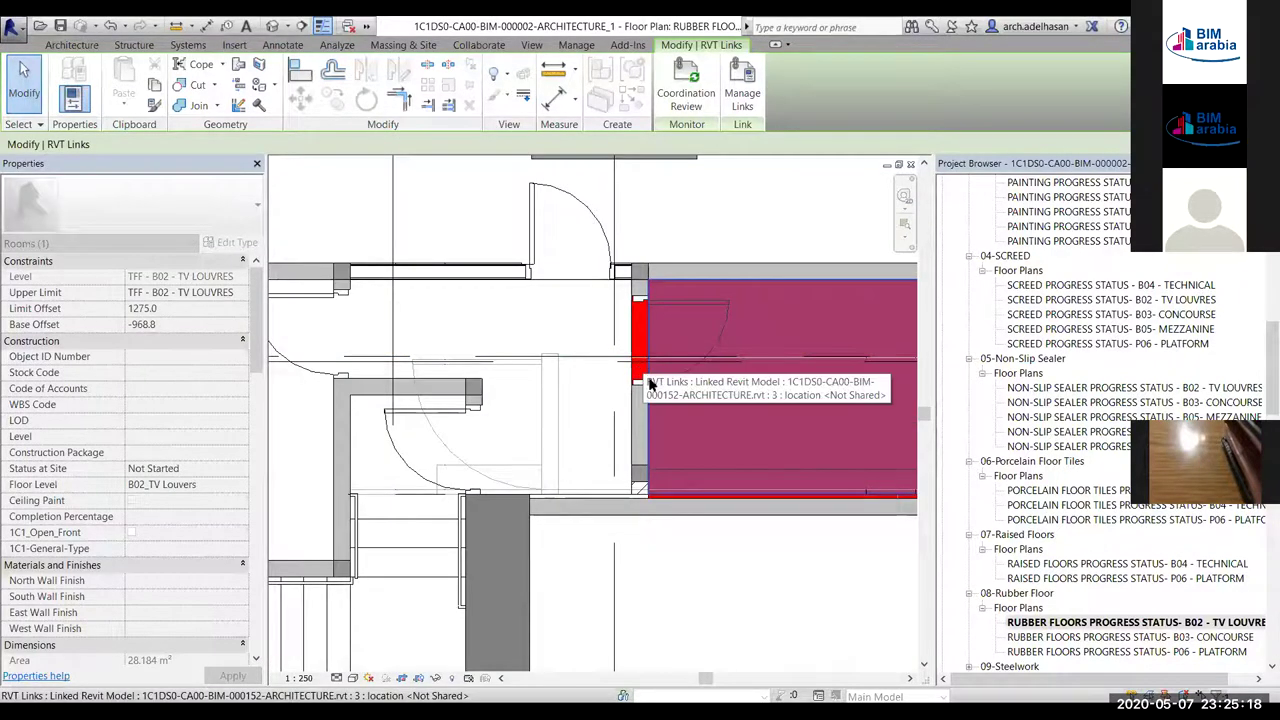
{"action": "key", "text": "Escape"}
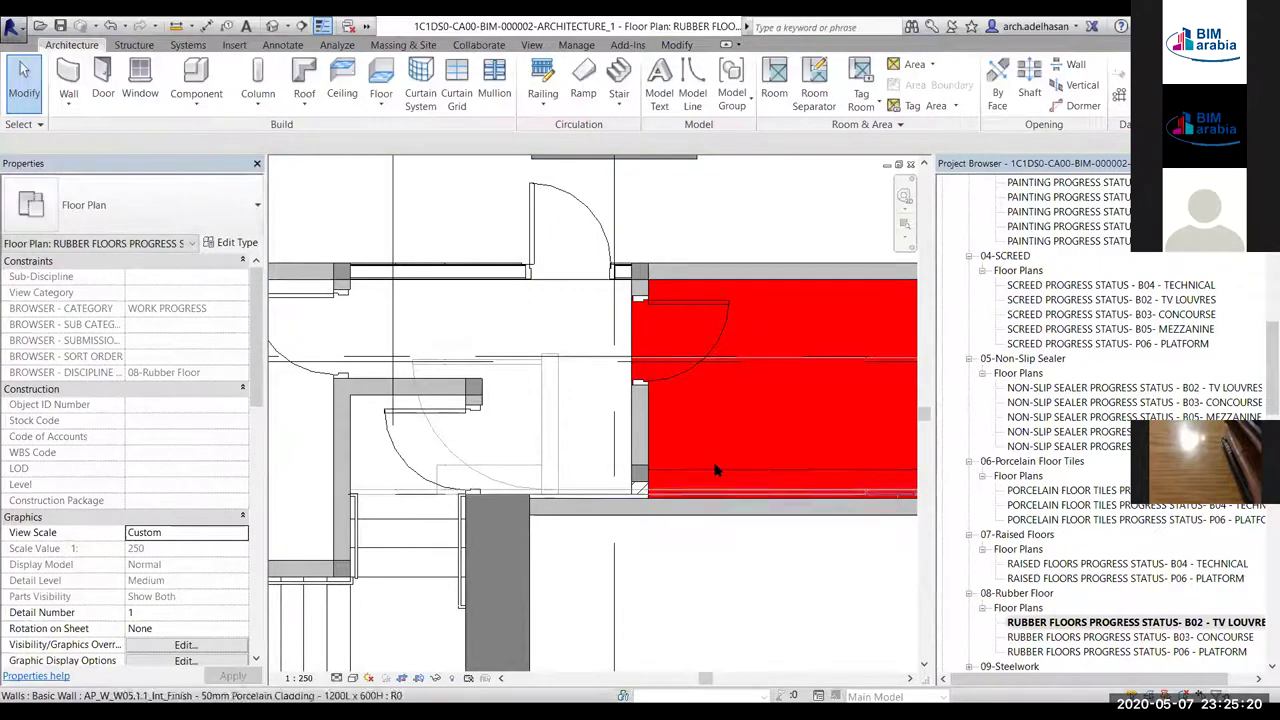
Select the blue rubber floor strip and confirm its Floor Finish Type is Rubber in Properties
{"action": "left_click", "coordinate": [760, 485]}
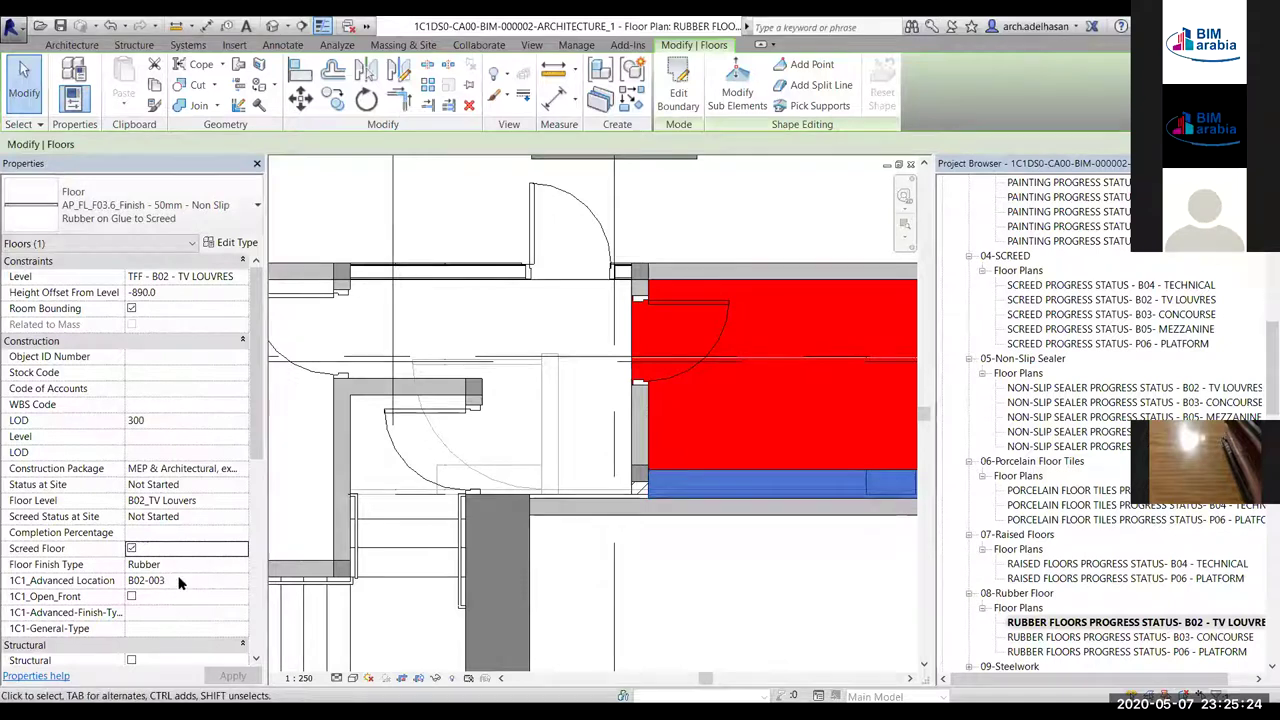
{"action": "left_click", "coordinate": [143, 569]}
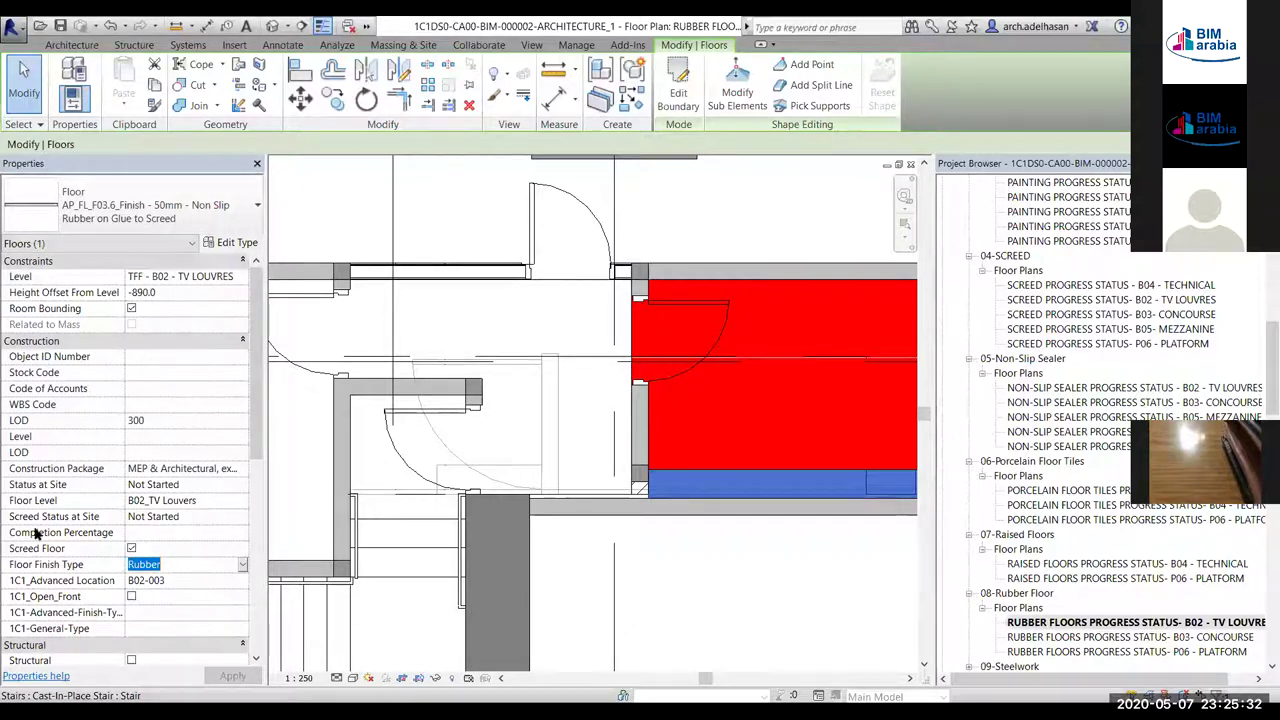
{"action": "scroll", "coordinate": [772, 524], "scroll_direction": "down", "scroll_amount": 1}
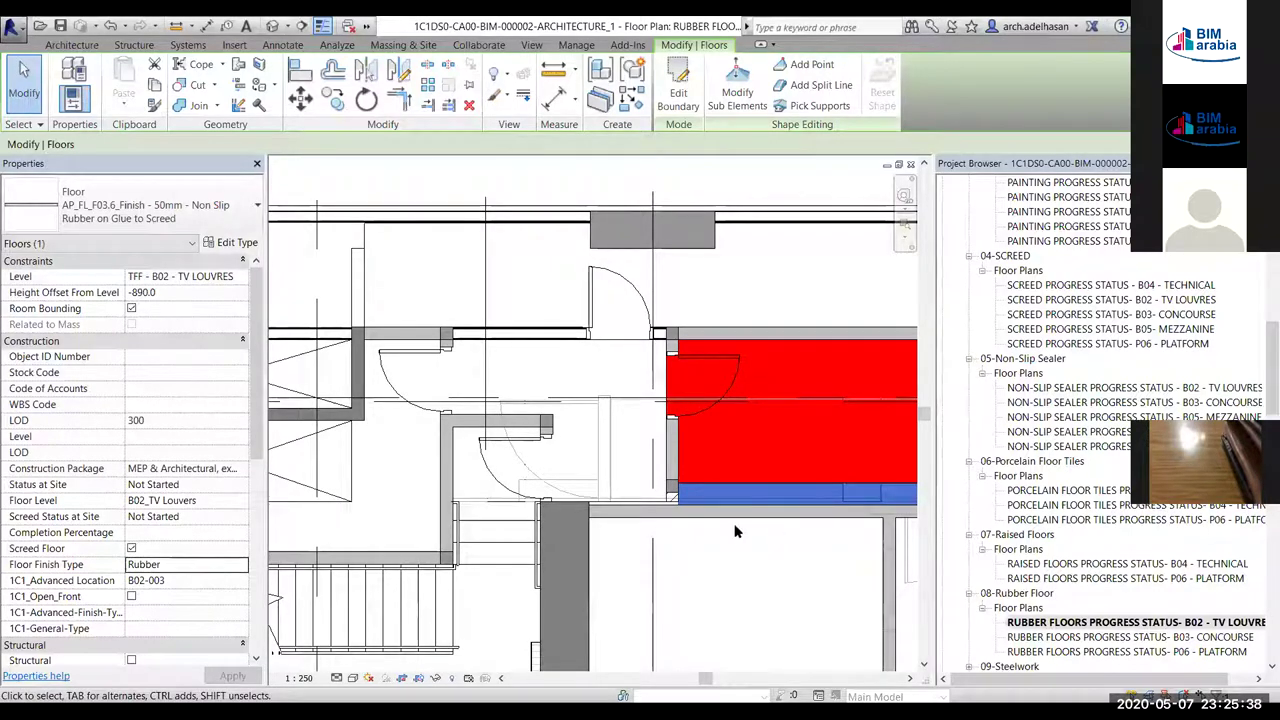
{"action": "scroll", "coordinate": [735, 531], "scroll_direction": "down", "scroll_amount": 5}
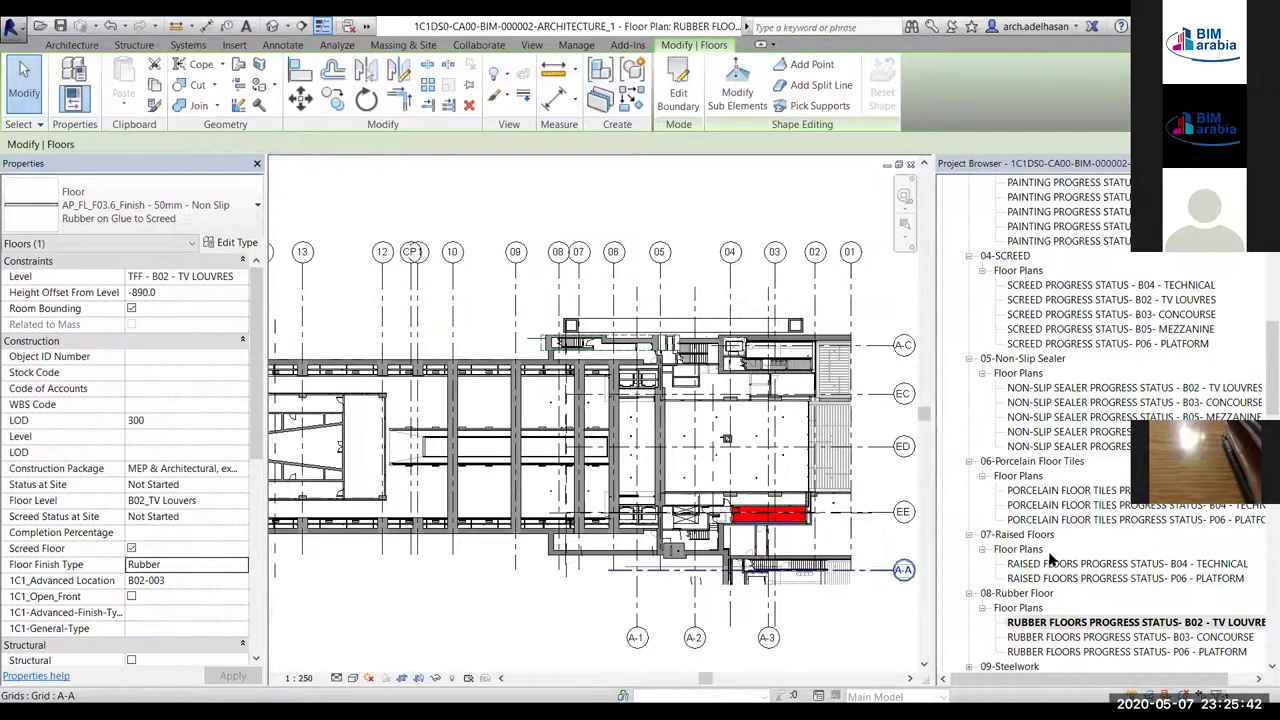
{"action": "scroll", "coordinate": [1050, 560], "scroll_direction": "down", "scroll_amount": 1}
{"action": "left_click", "coordinate": [1135, 607]}
{"action": "scroll", "coordinate": [1135, 500], "scroll_direction": "down", "scroll_amount": 6}
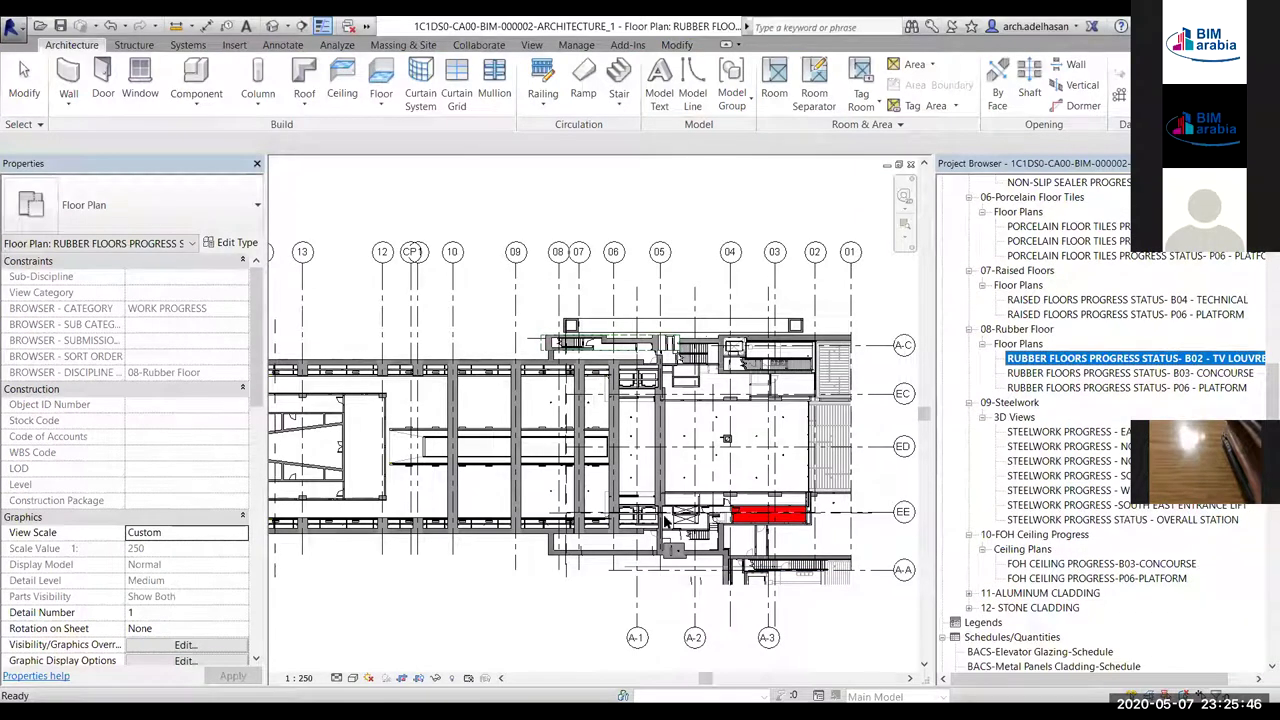
Open the first Steelwork Progress 3D view and select a green gantry rail steel column
{"action": "double_click", "coordinate": [1068, 431]}
{"action": "scroll", "coordinate": [743, 424], "scroll_direction": "down", "scroll_amount": 1}
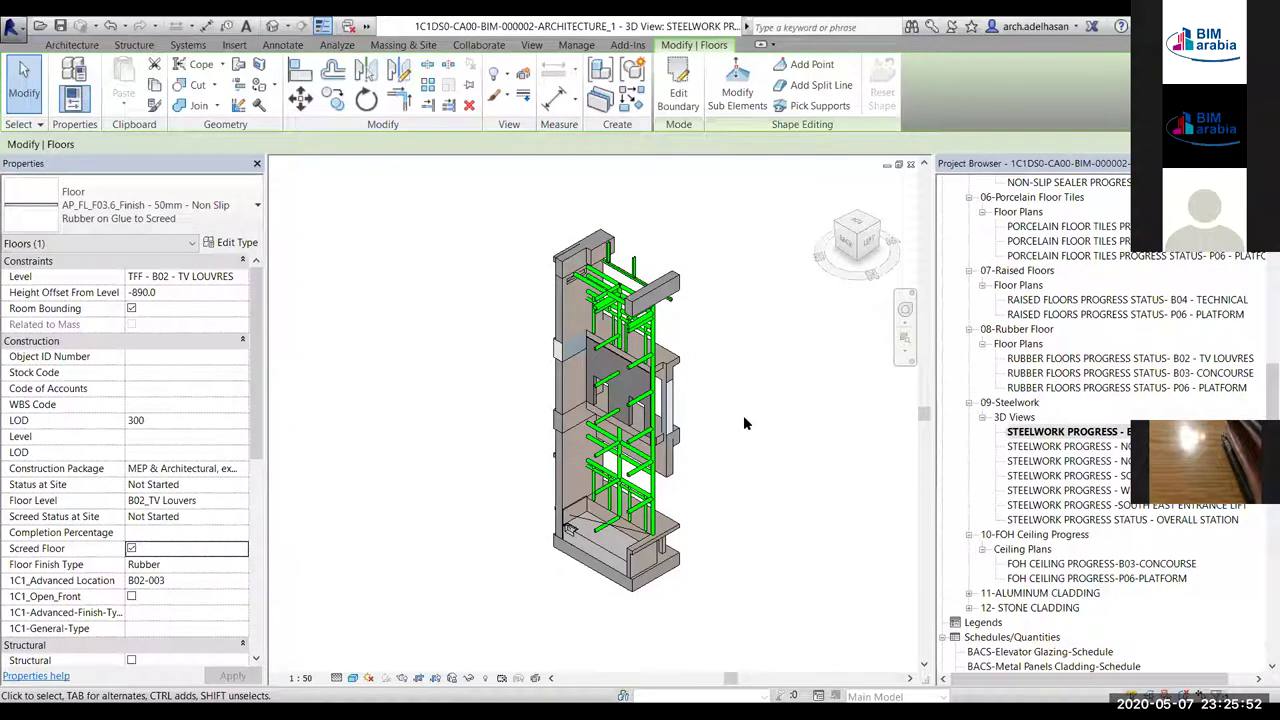
{"action": "scroll", "coordinate": [649, 320], "scroll_direction": "up", "scroll_amount": 4}
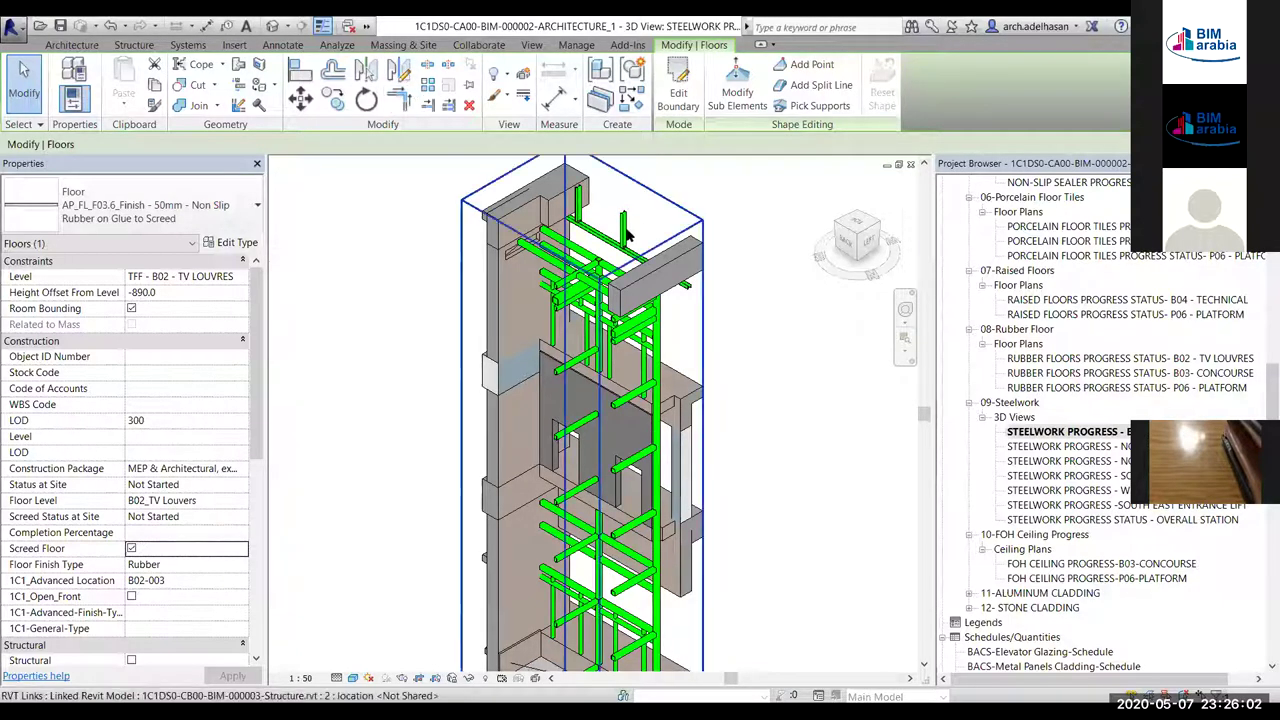
{"action": "left_click", "coordinate": [624, 233]}
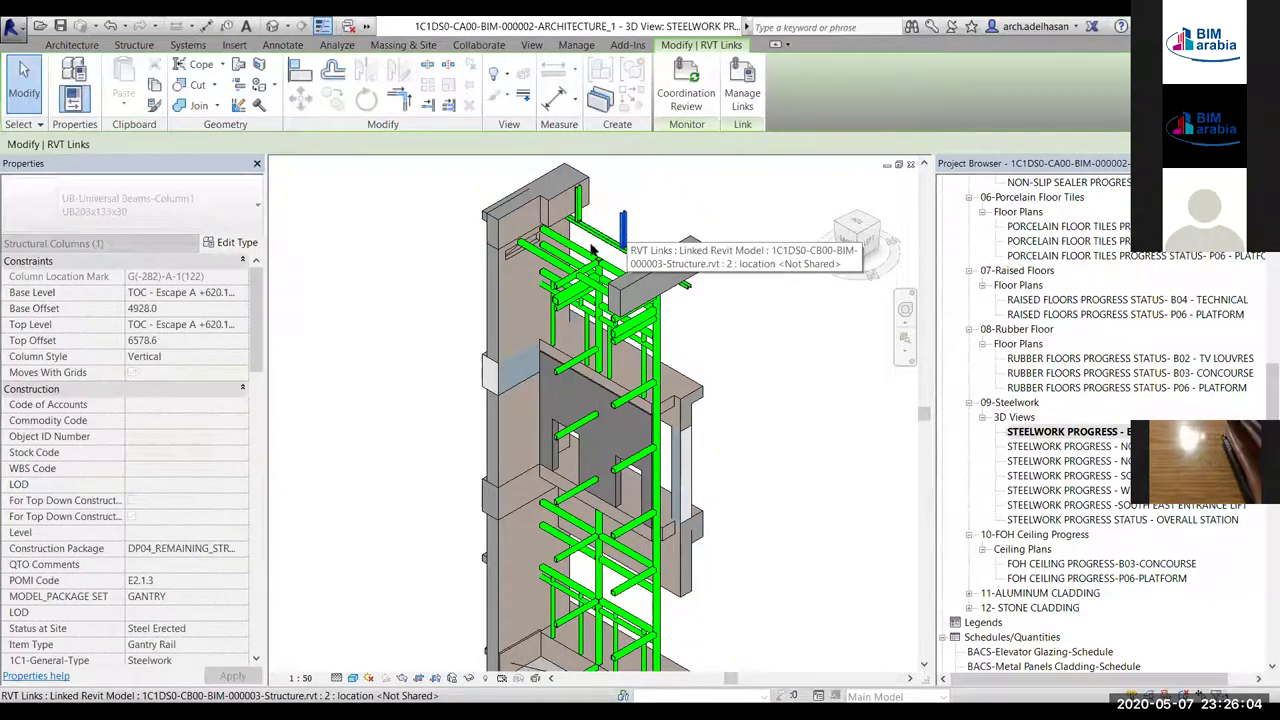
{"action": "scroll", "coordinate": [133, 480], "scroll_direction": "down", "scroll_amount": 3}
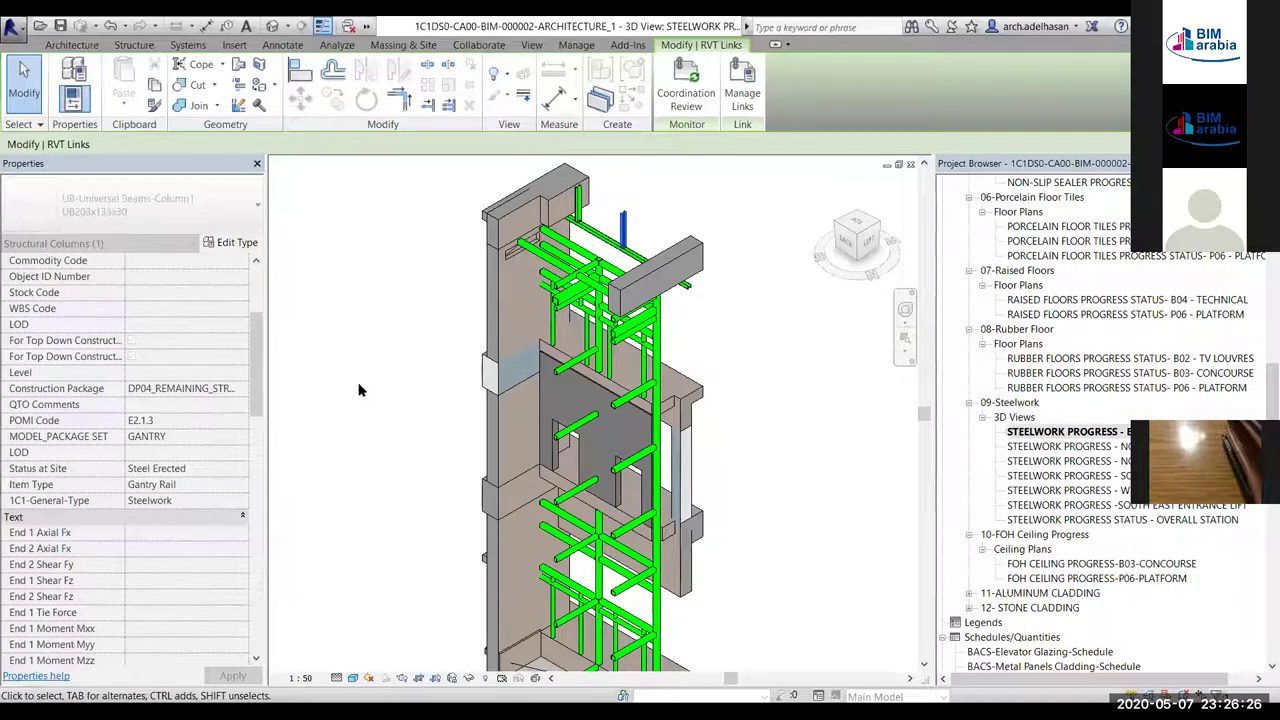
Orbit the steelwork model and confirm in Properties that the column reads Steel Erected
{"action": "middle_click_drag", "start_coordinate": [615, 298], "coordinate": [650, 297], "text": "shift"}
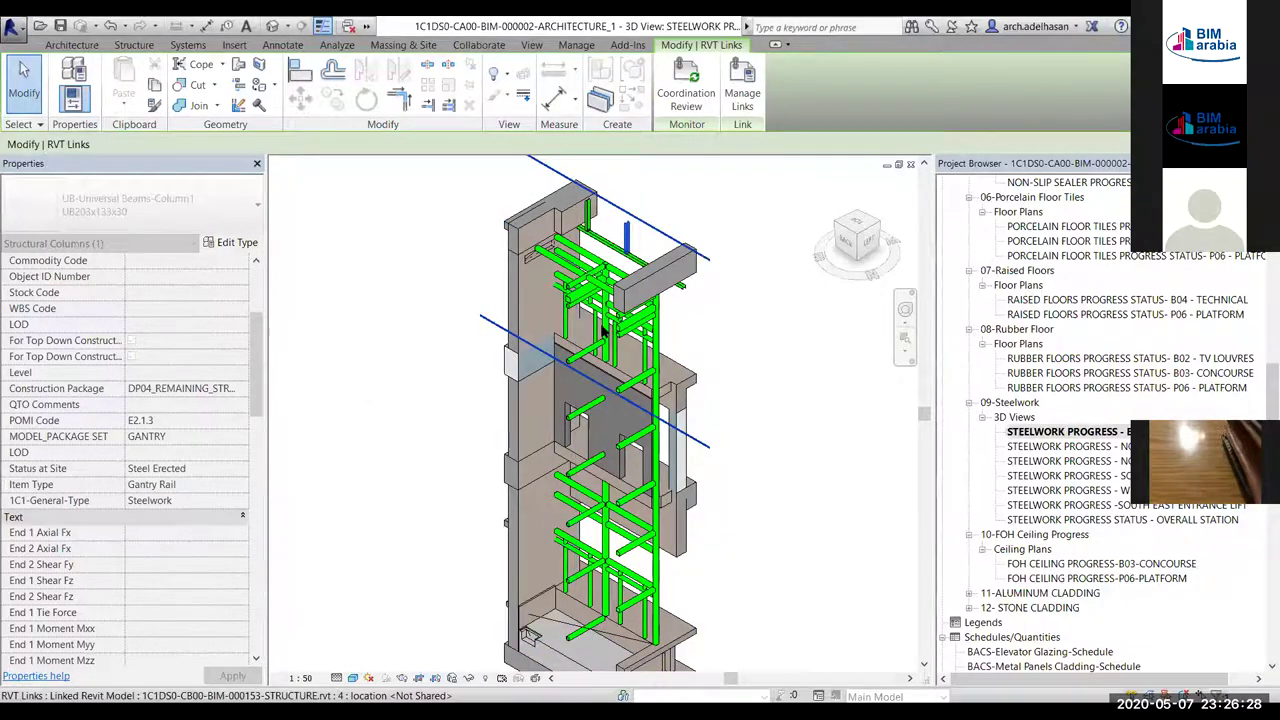
{"action": "middle_click_drag", "start_coordinate": [603, 330], "coordinate": [759, 239], "text": "shift"}
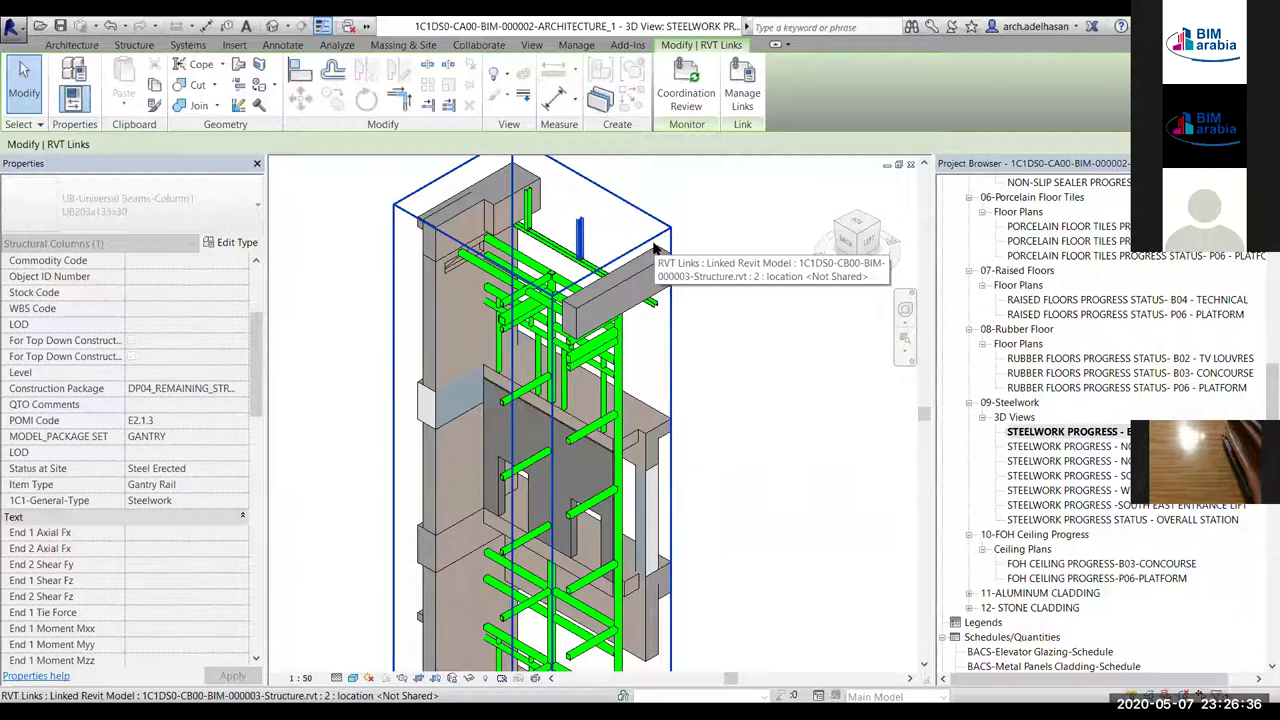
{"action": "scroll", "coordinate": [175, 527], "scroll_direction": "down", "scroll_amount": 8}
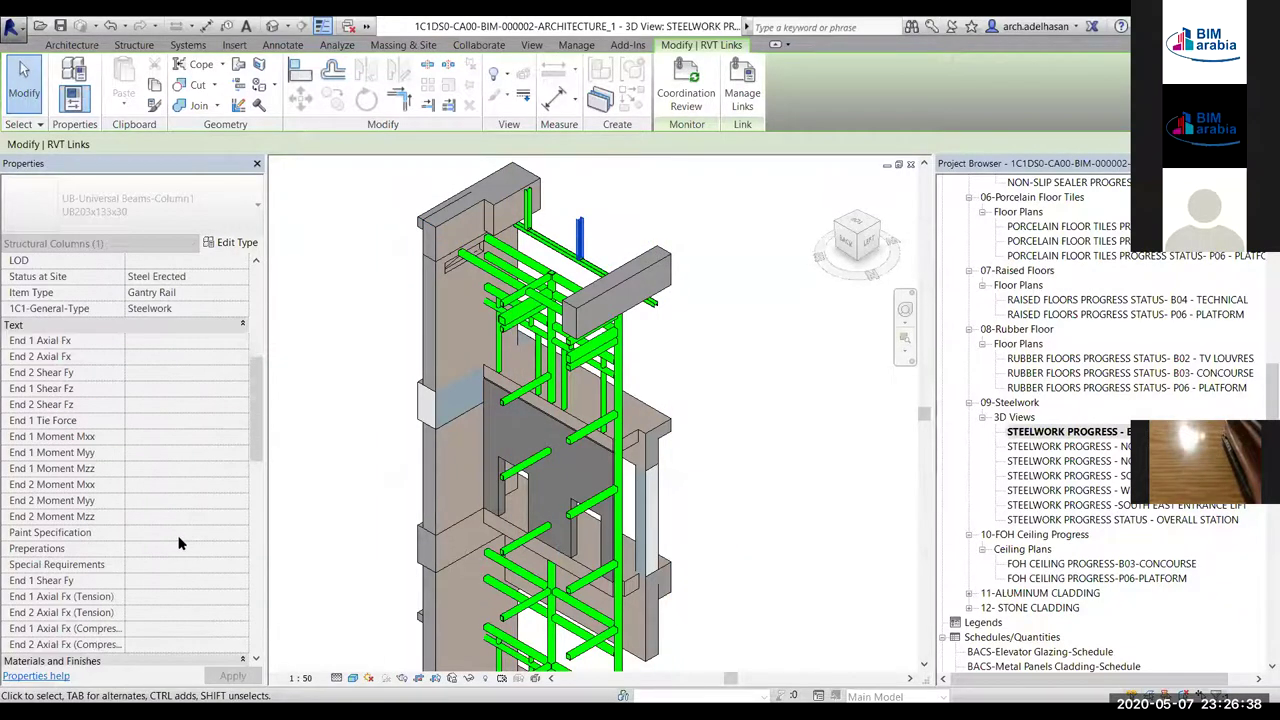
{"action": "scroll", "coordinate": [172, 527], "scroll_direction": "down", "scroll_amount": 5}
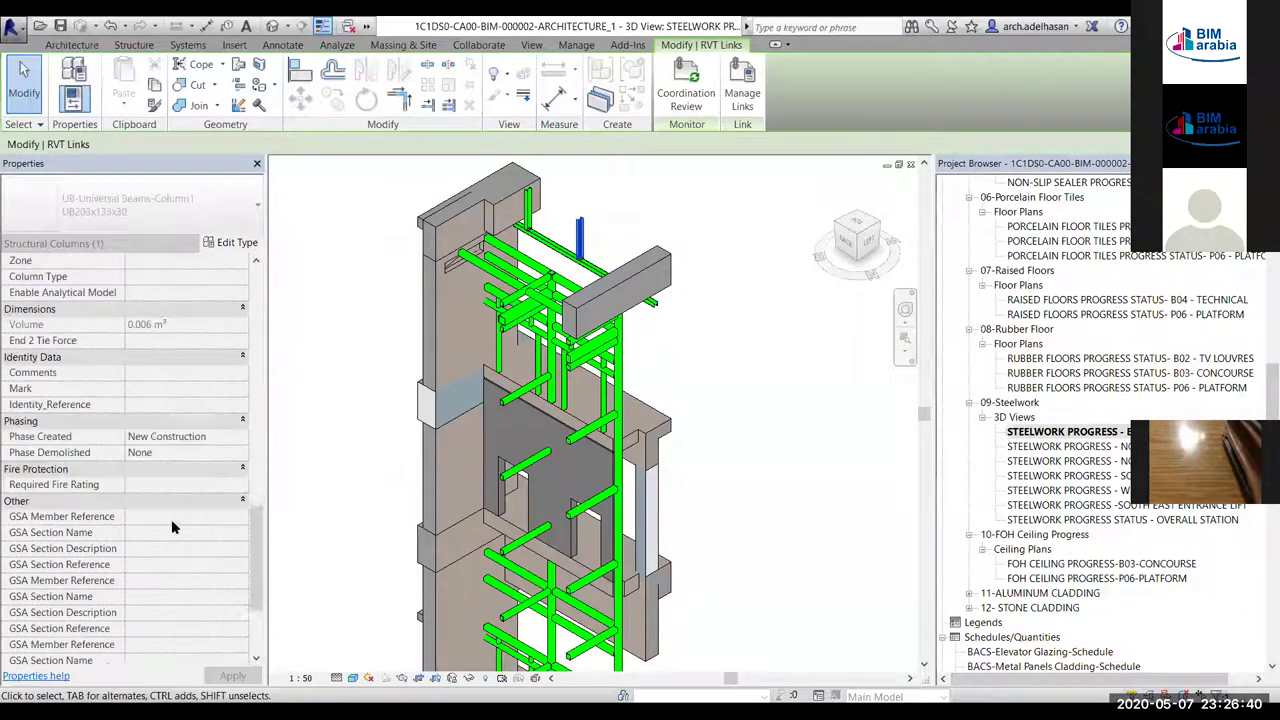
{"action": "scroll", "coordinate": [172, 527], "scroll_direction": "up", "scroll_amount": 4}
{"action": "scroll", "coordinate": [172, 527], "scroll_direction": "up", "scroll_amount": 6}
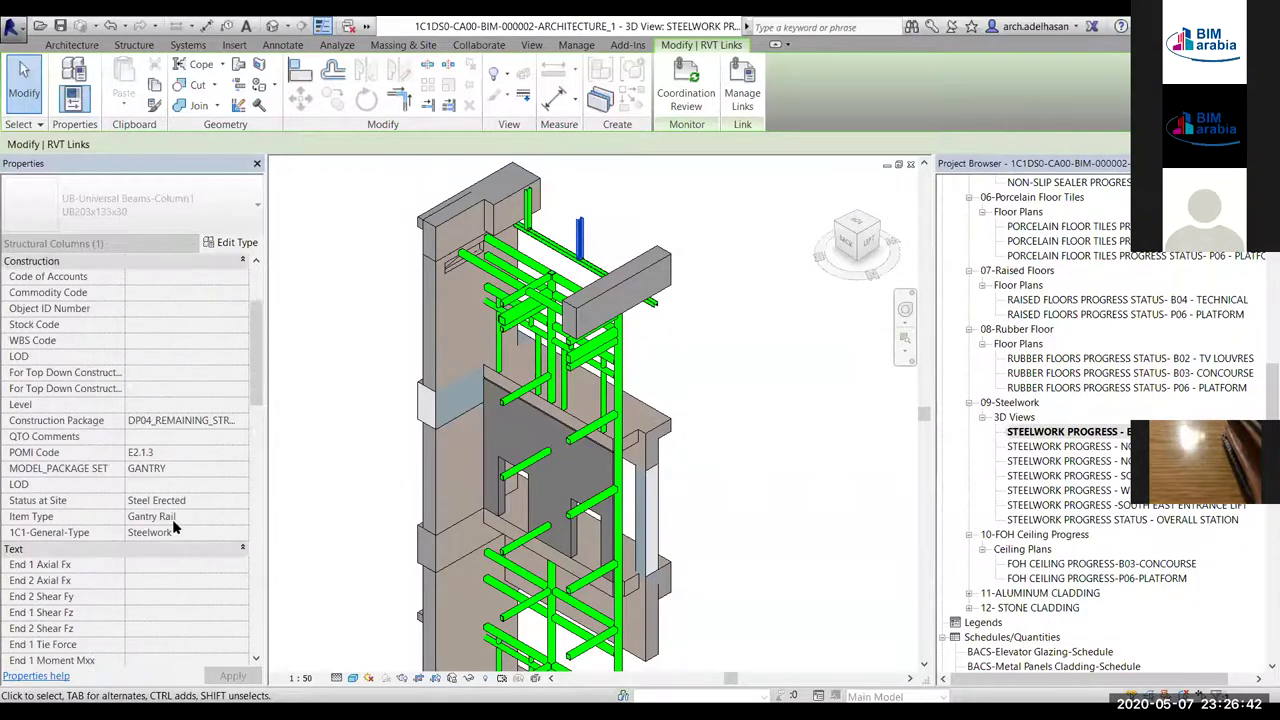
{"action": "scroll", "coordinate": [179, 527], "scroll_direction": "up", "scroll_amount": 4}
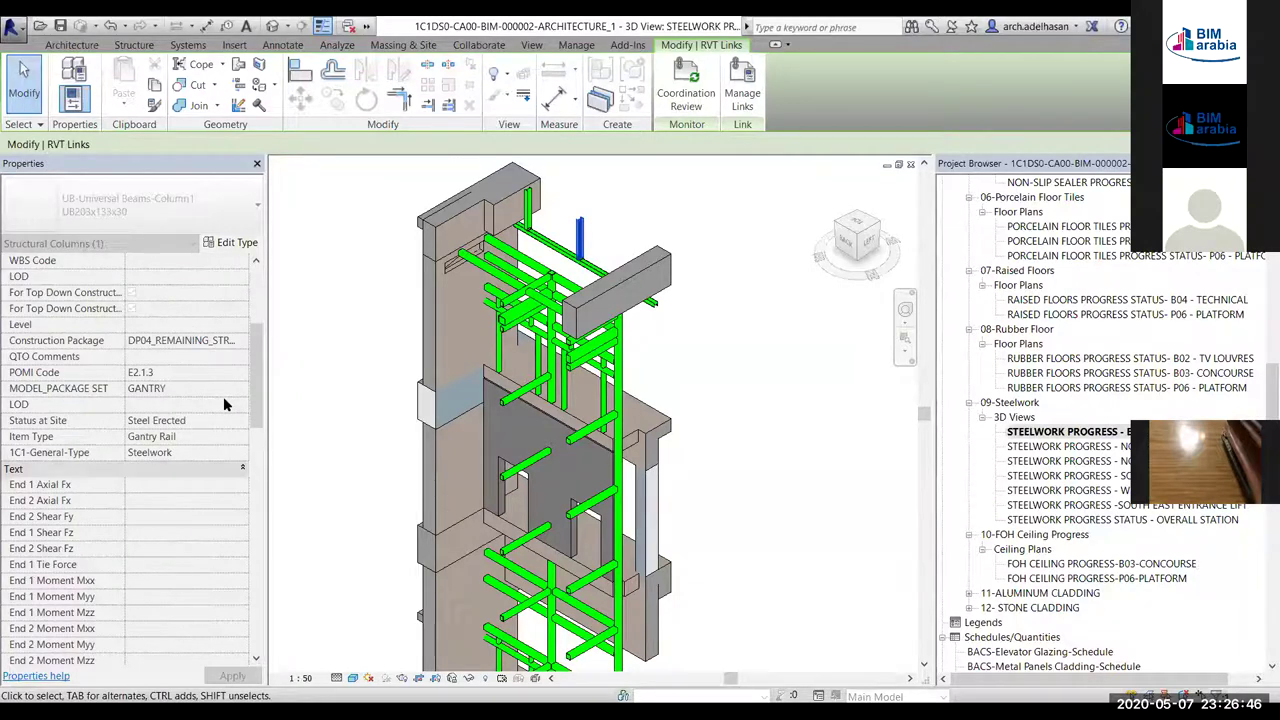
{"action": "scroll", "coordinate": [224, 403], "scroll_direction": "down", "scroll_amount": 8}
{"action": "scroll", "coordinate": [224, 404], "scroll_direction": "down", "scroll_amount": 2}
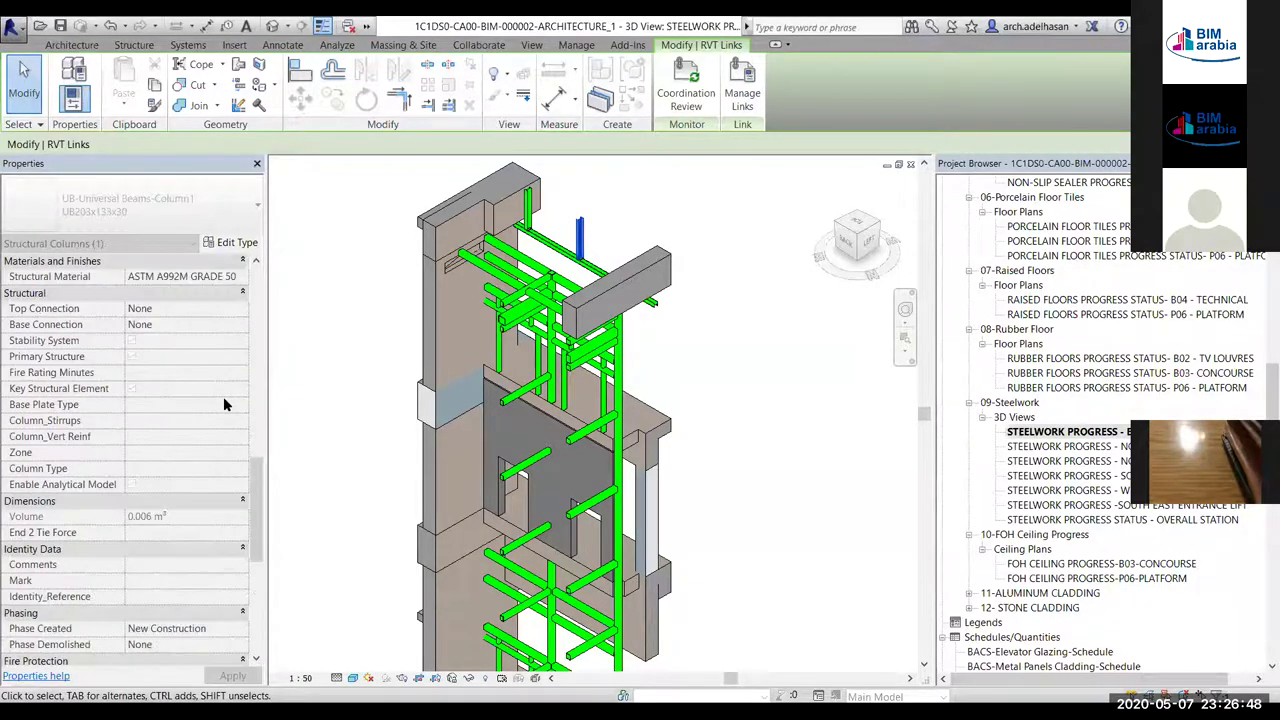
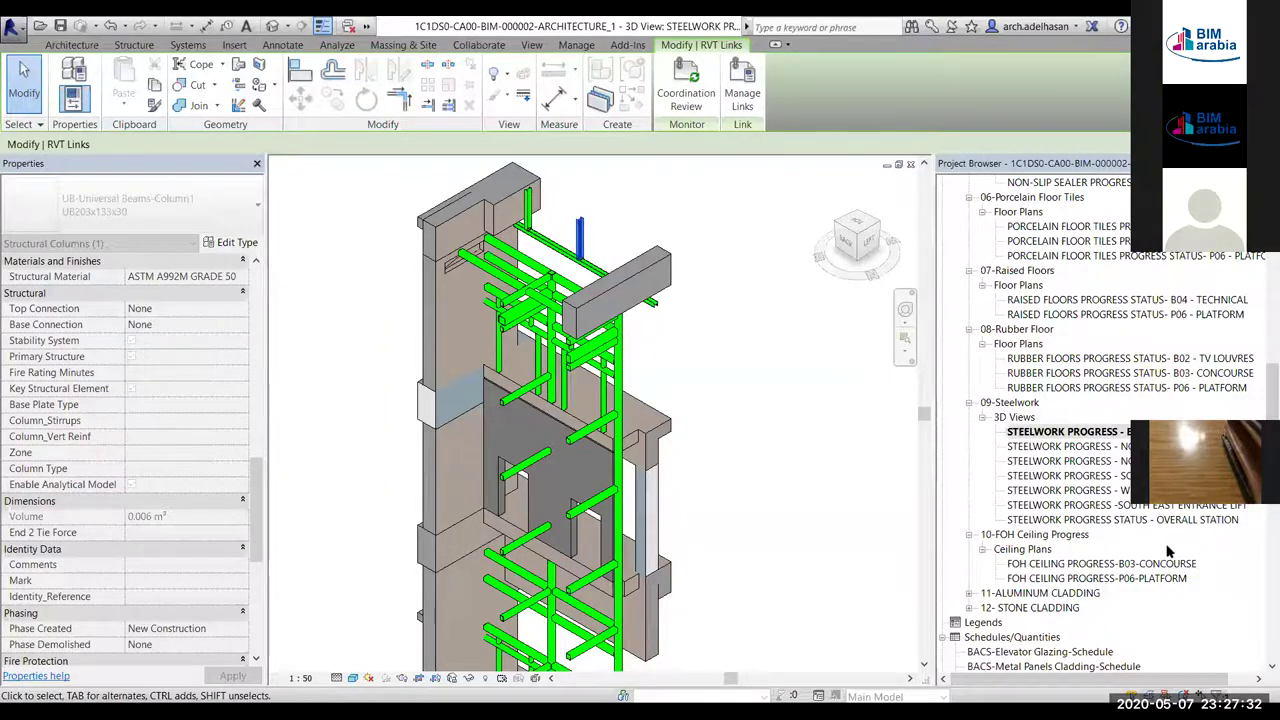
Open the STEELWORK PROGRESS STATUS - OVERALL STATION 3D view and zoom across the green erected steel
{"action": "left_click", "coordinate": [1145, 521]}
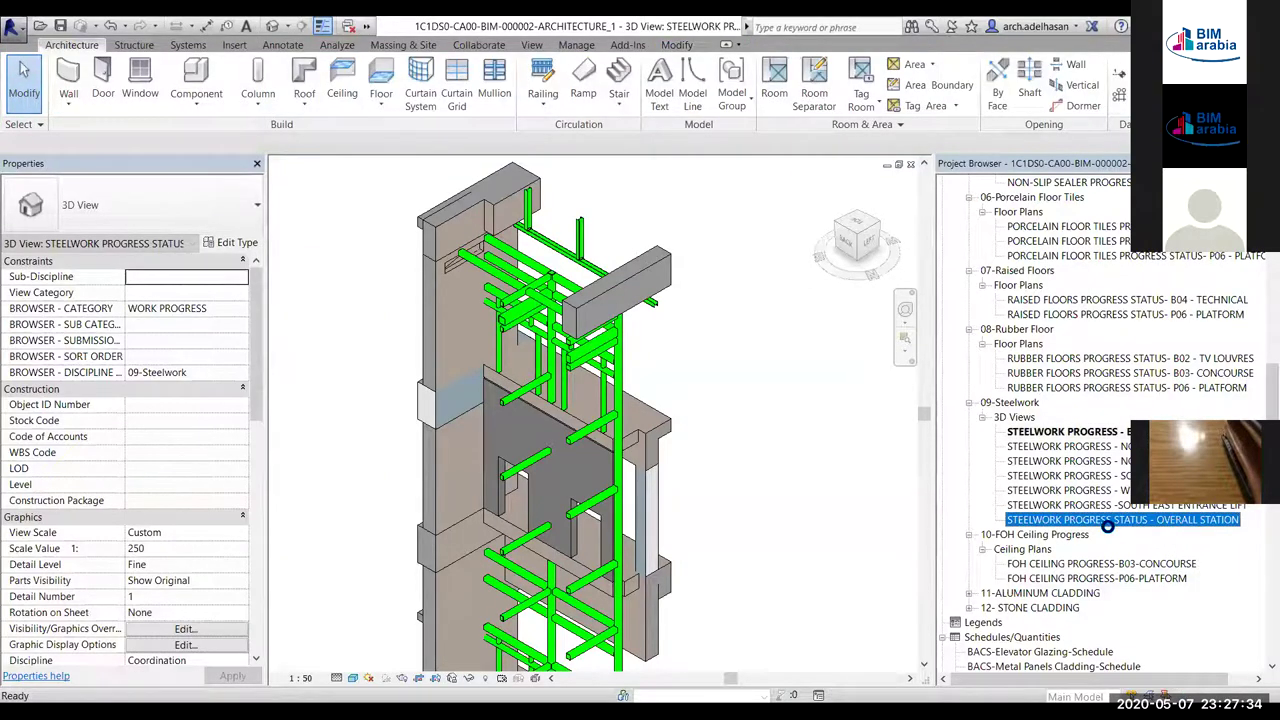
{"action": "left_click", "coordinate": [662, 474]}
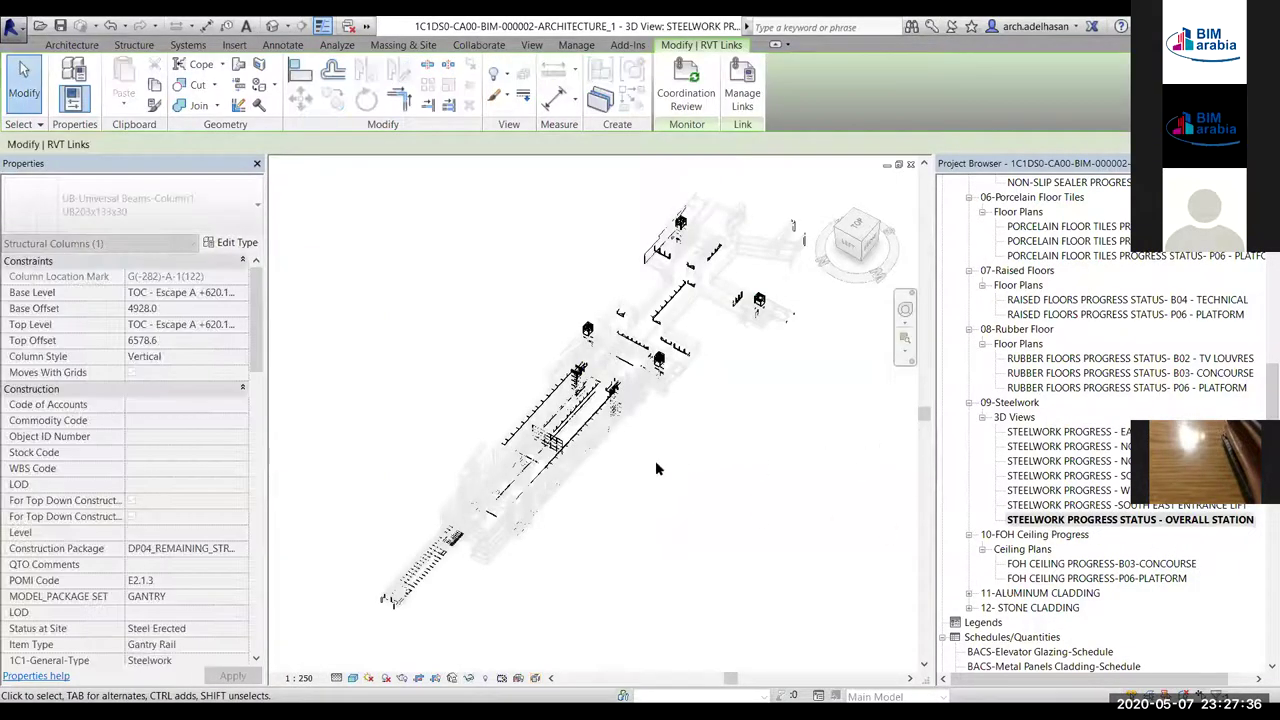
{"action": "scroll", "coordinate": [523, 527], "scroll_direction": "up", "scroll_amount": 3}
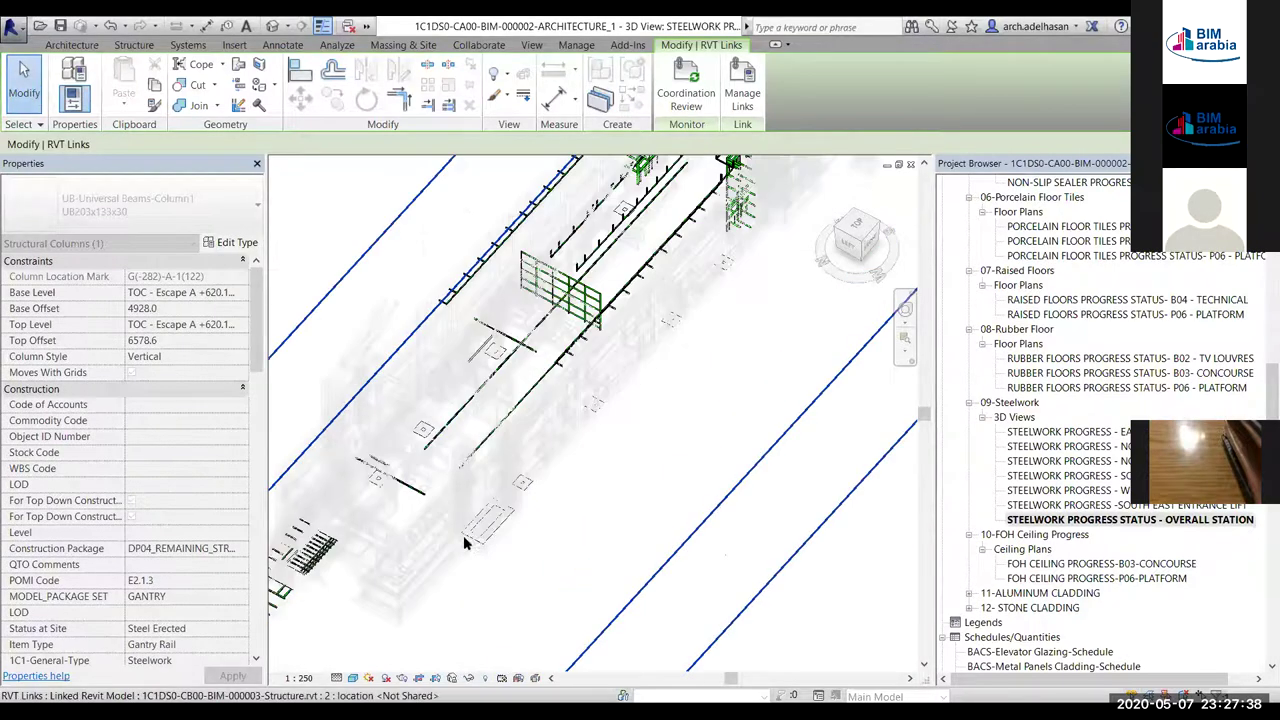
{"action": "scroll", "coordinate": [448, 497], "scroll_direction": "up", "scroll_amount": 5}
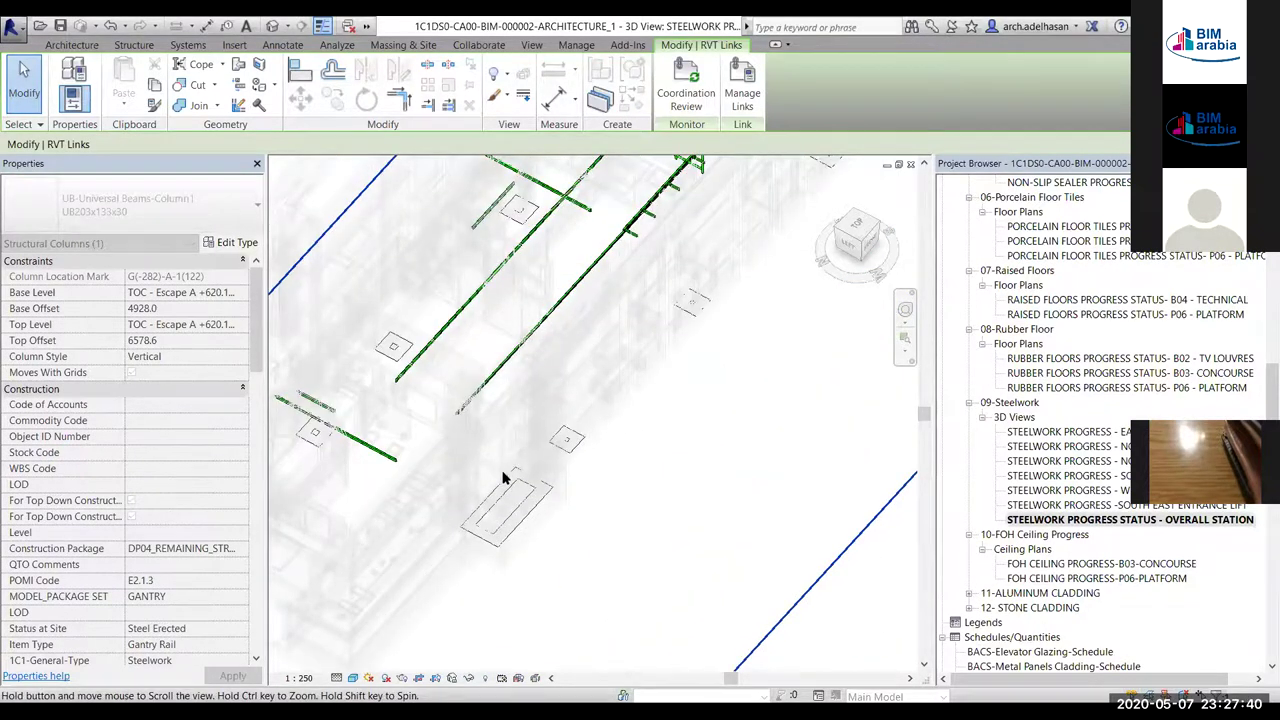
{"action": "scroll", "coordinate": [537, 423], "scroll_direction": "up", "scroll_amount": 2}
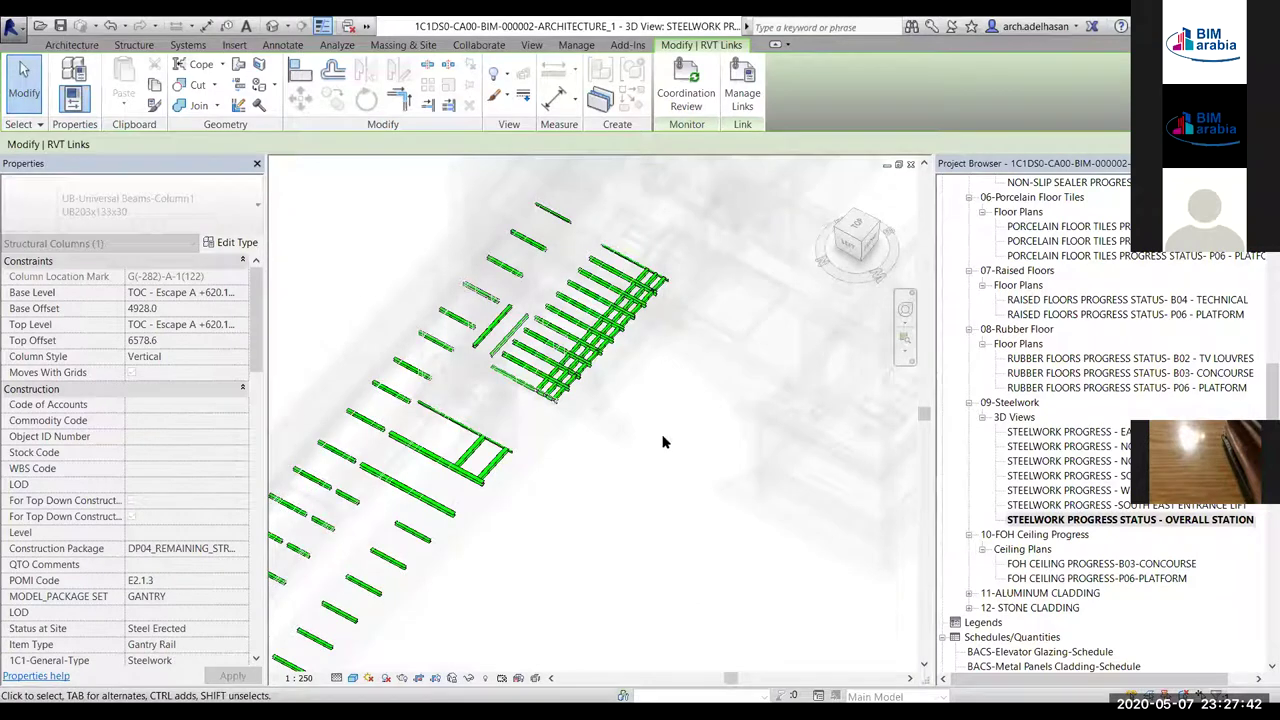
{"action": "scroll", "coordinate": [568, 358], "scroll_direction": "down", "scroll_amount": 3}
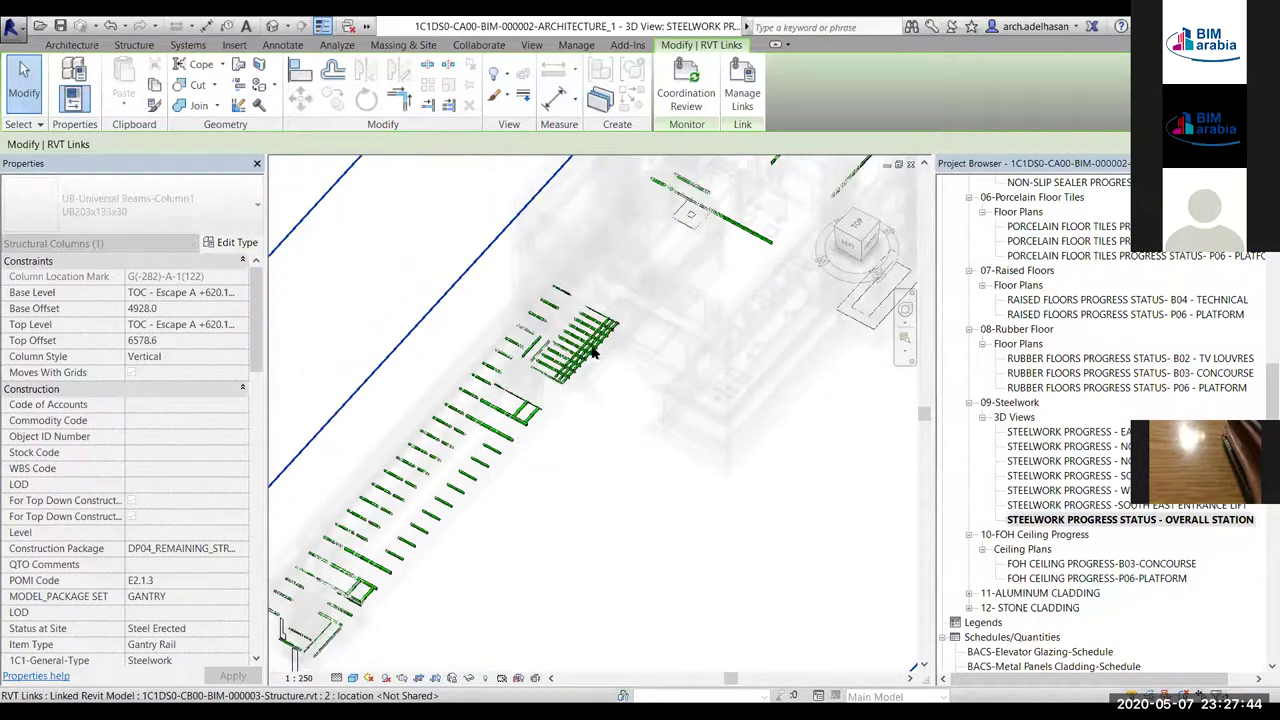
{"action": "scroll", "coordinate": [476, 466], "scroll_direction": "down", "scroll_amount": 2}
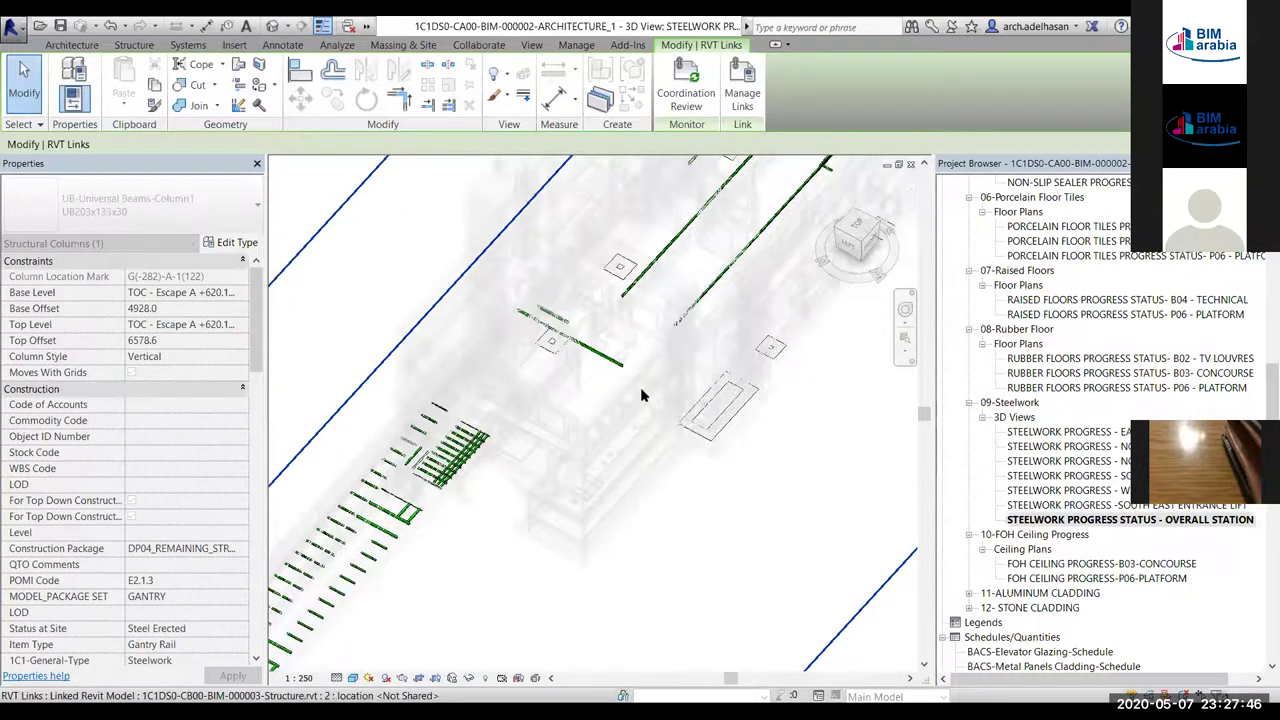
{"action": "middle_click_drag", "start_coordinate": [399, 598], "coordinate": [700, 396]}
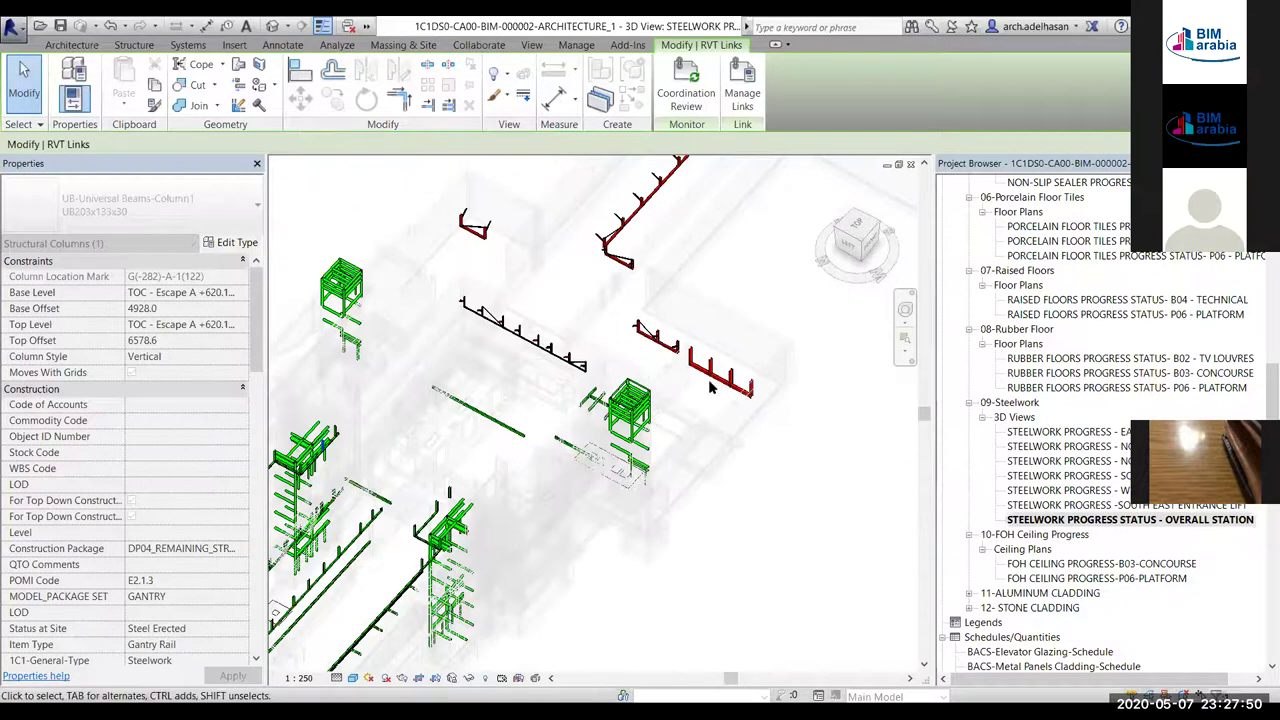
{"action": "scroll", "coordinate": [700, 396], "scroll_direction": "up", "scroll_amount": 2}
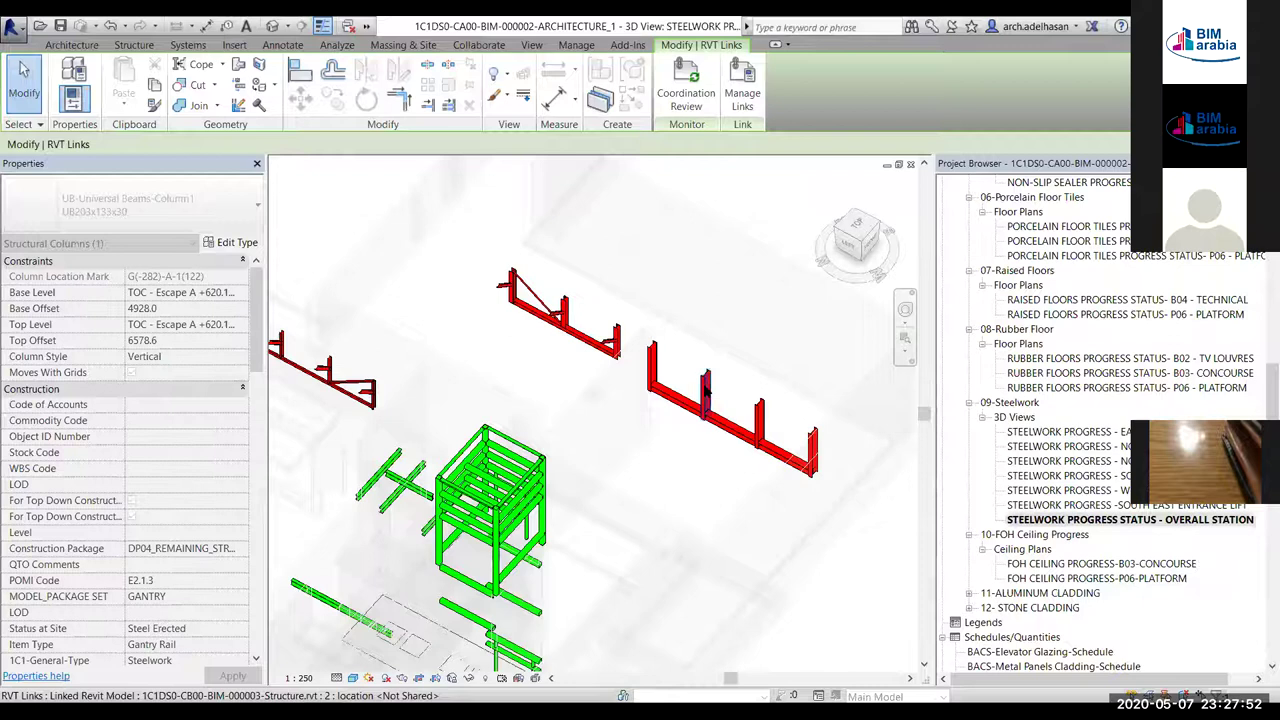
Check a red not-started column's site status, then select the 10-FOH Ceiling Progress group
{"action": "left_click", "coordinate": [705, 388]}
{"action": "scroll", "coordinate": [200, 505], "scroll_direction": "down", "scroll_amount": 3}
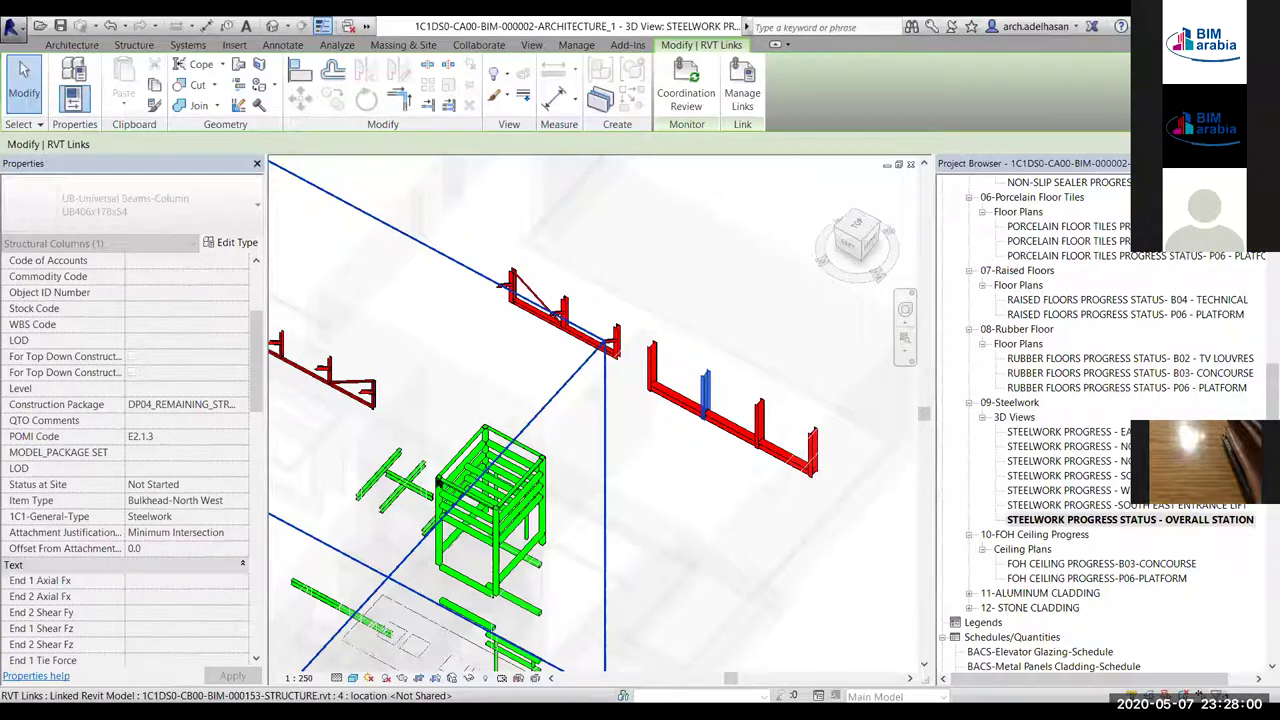
{"action": "scroll", "coordinate": [200, 490], "scroll_direction": "down", "scroll_amount": 3}
{"action": "scroll", "coordinate": [705, 420], "scroll_direction": "down", "scroll_amount": 4}
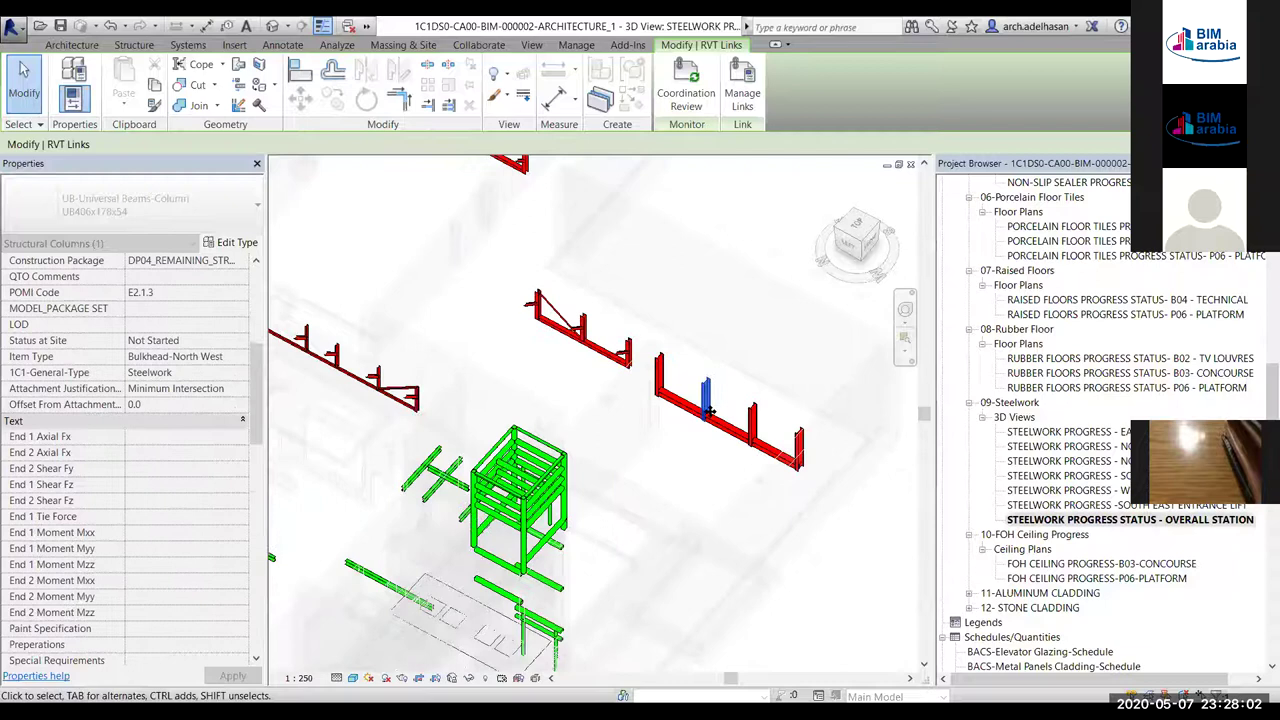
{"action": "scroll", "coordinate": [700, 425], "scroll_direction": "down", "scroll_amount": 6}
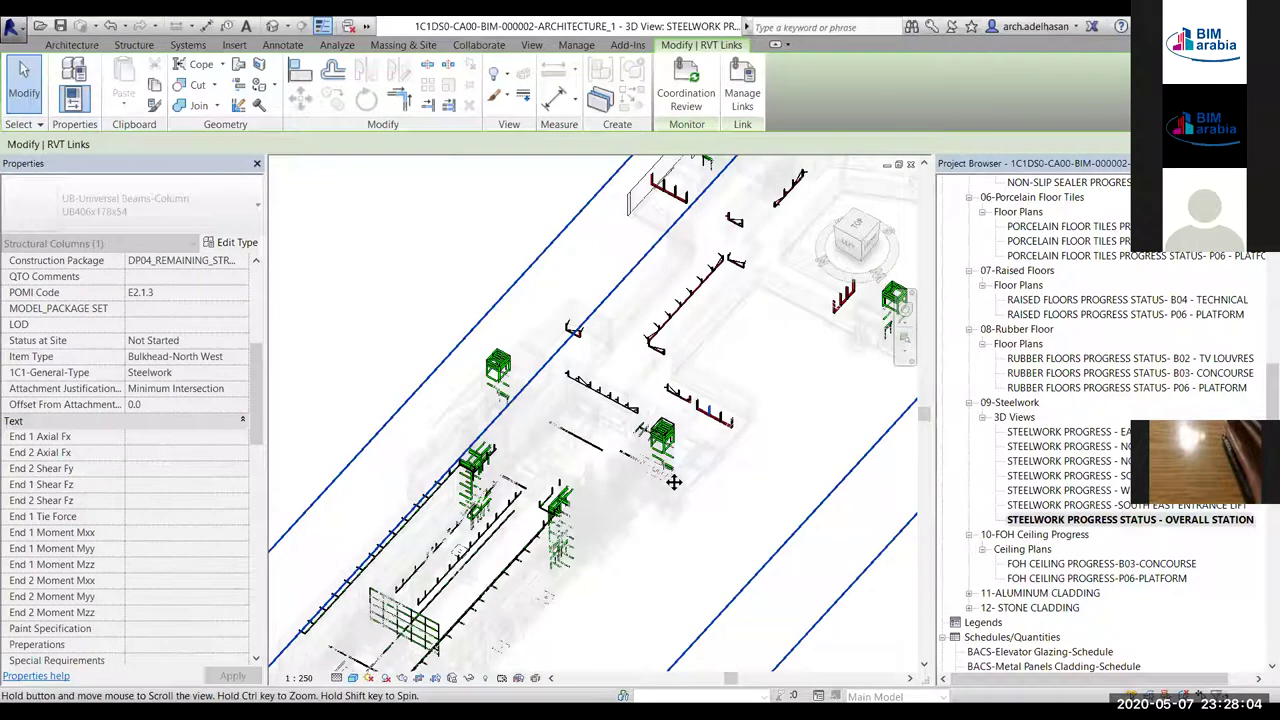
{"action": "middle_click_drag", "start_coordinate": [667, 437], "coordinate": [651, 452]}
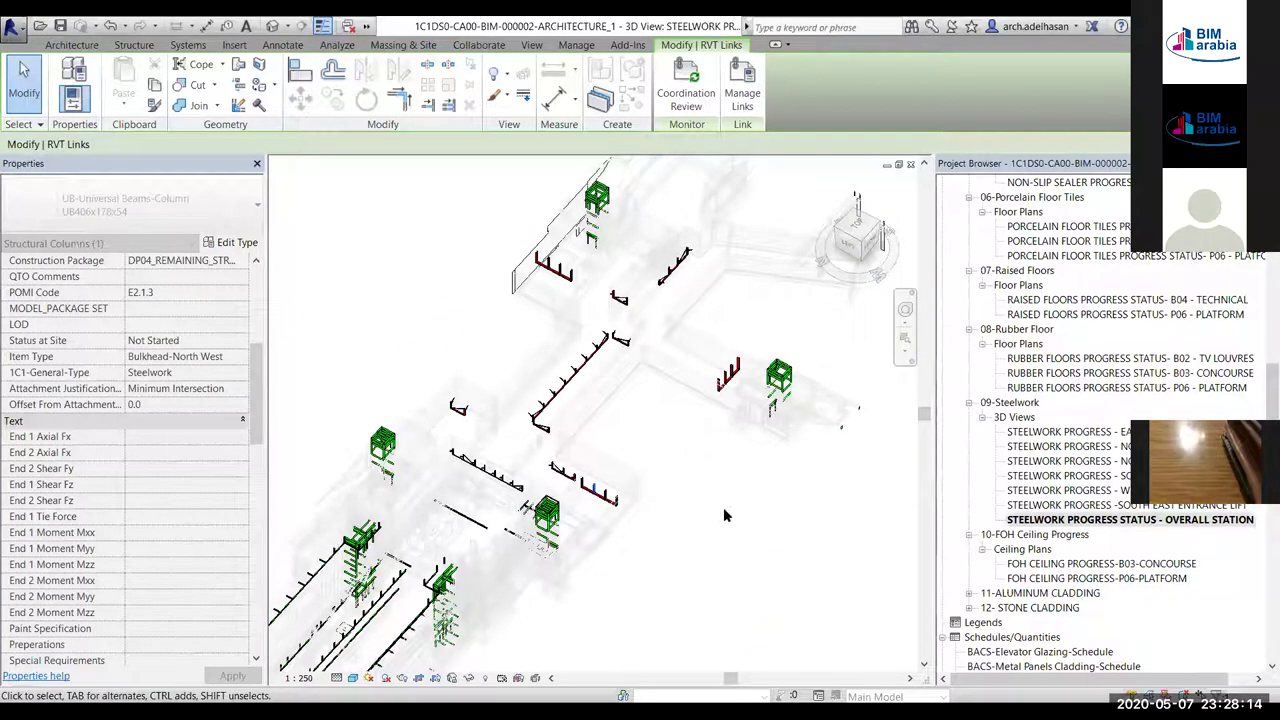
{"action": "scroll", "coordinate": [865, 500], "scroll_direction": "down", "scroll_amount": 2}
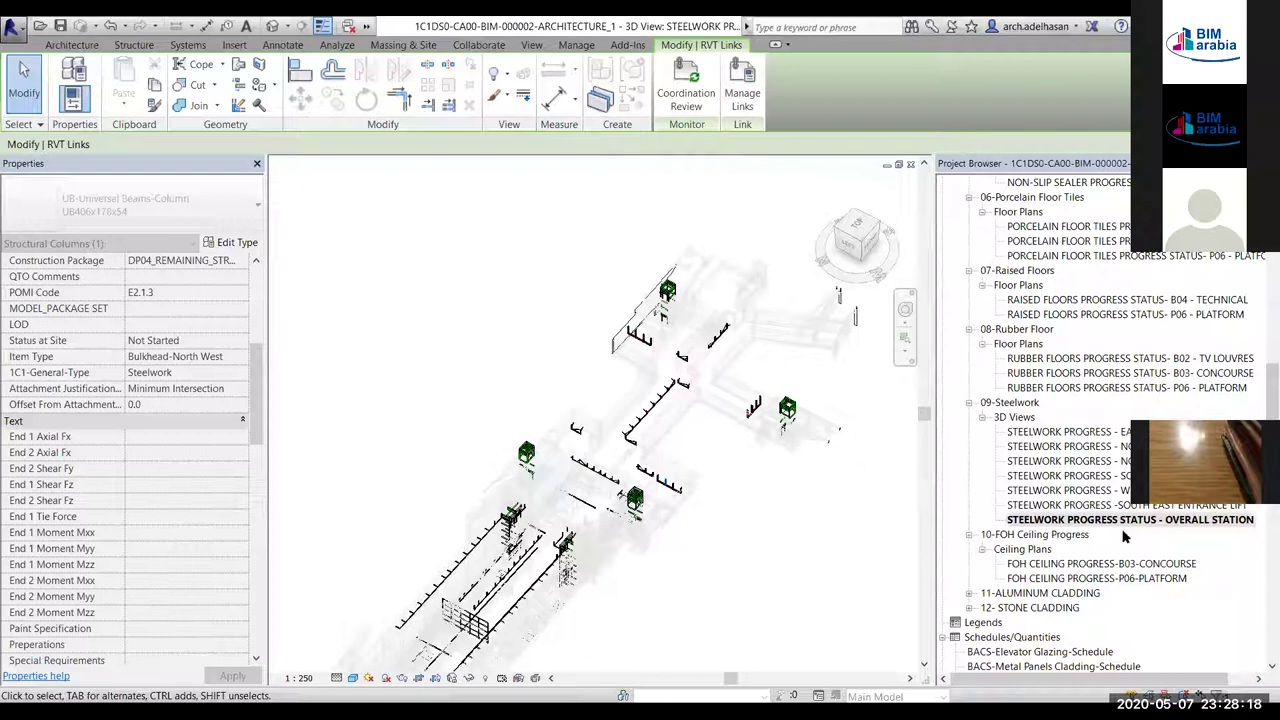
{"action": "scroll", "coordinate": [1096, 552], "scroll_direction": "down", "scroll_amount": 2}
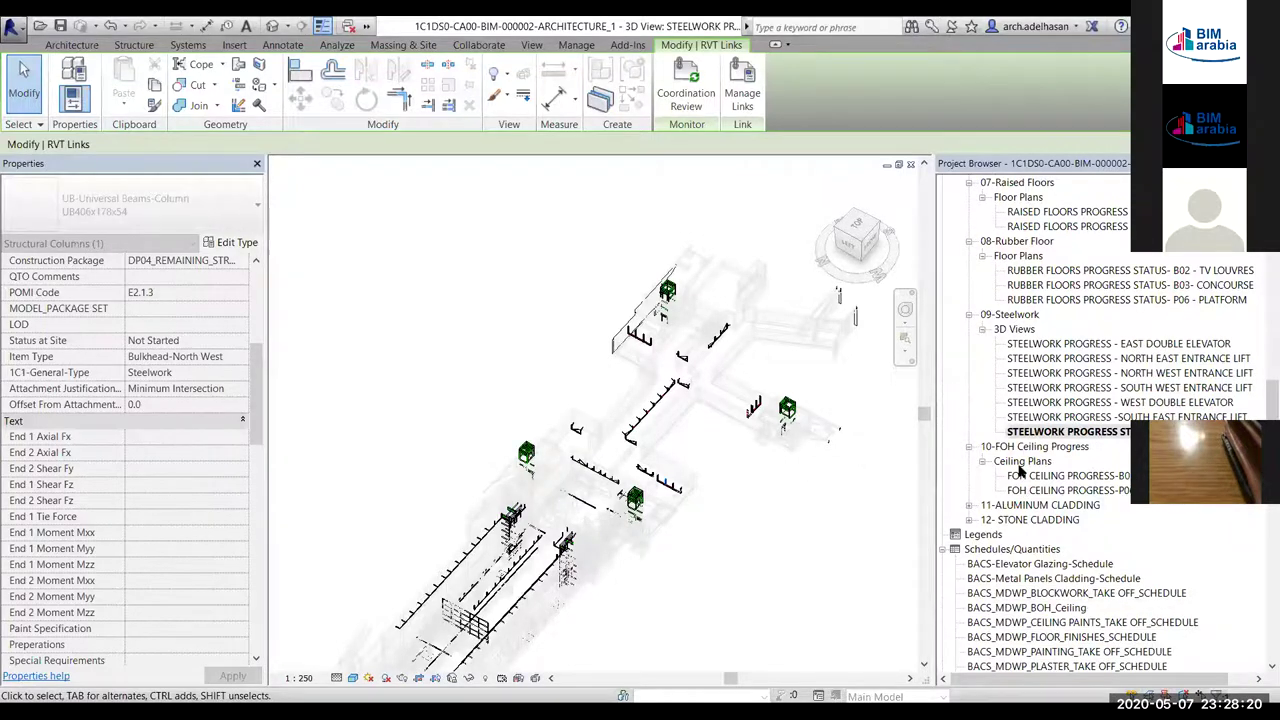
{"action": "left_click", "coordinate": [1022, 447]}
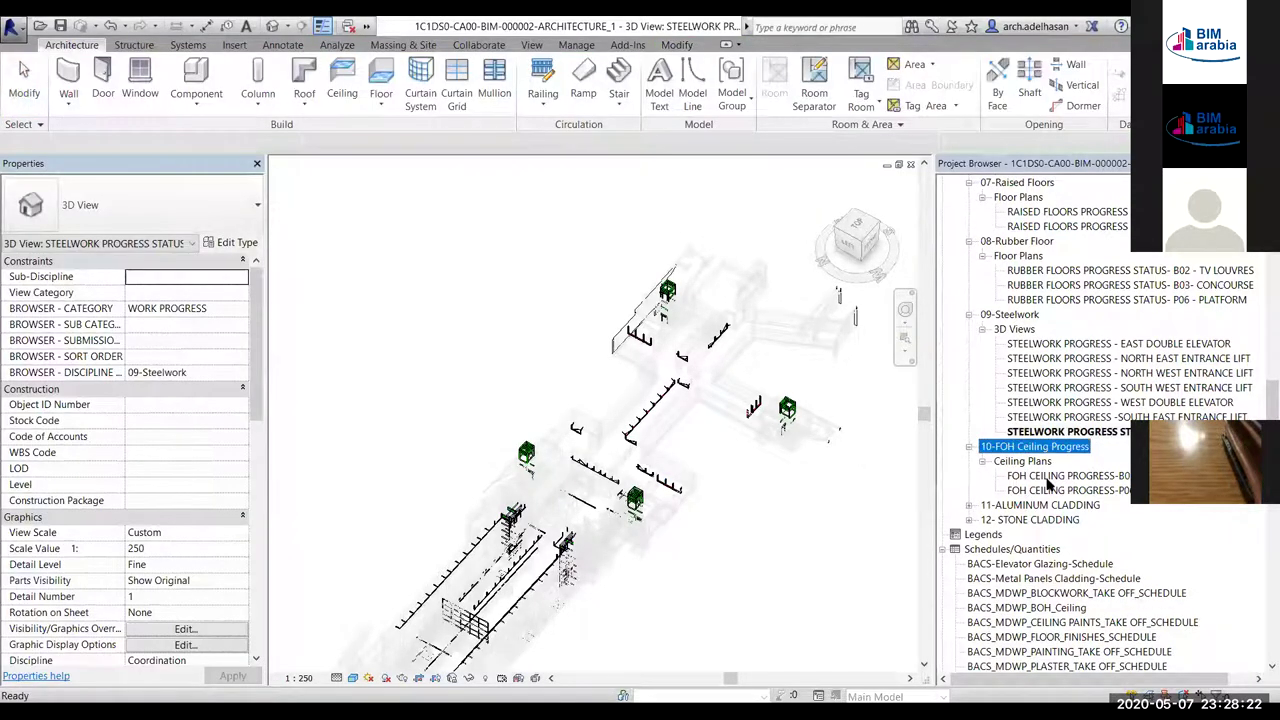
Open the FOH CEILING PROGRESS-B03-CONCOURSE ceiling plan and zoom in on its coloured ceilings
{"action": "double_click", "coordinate": [1049, 477]}
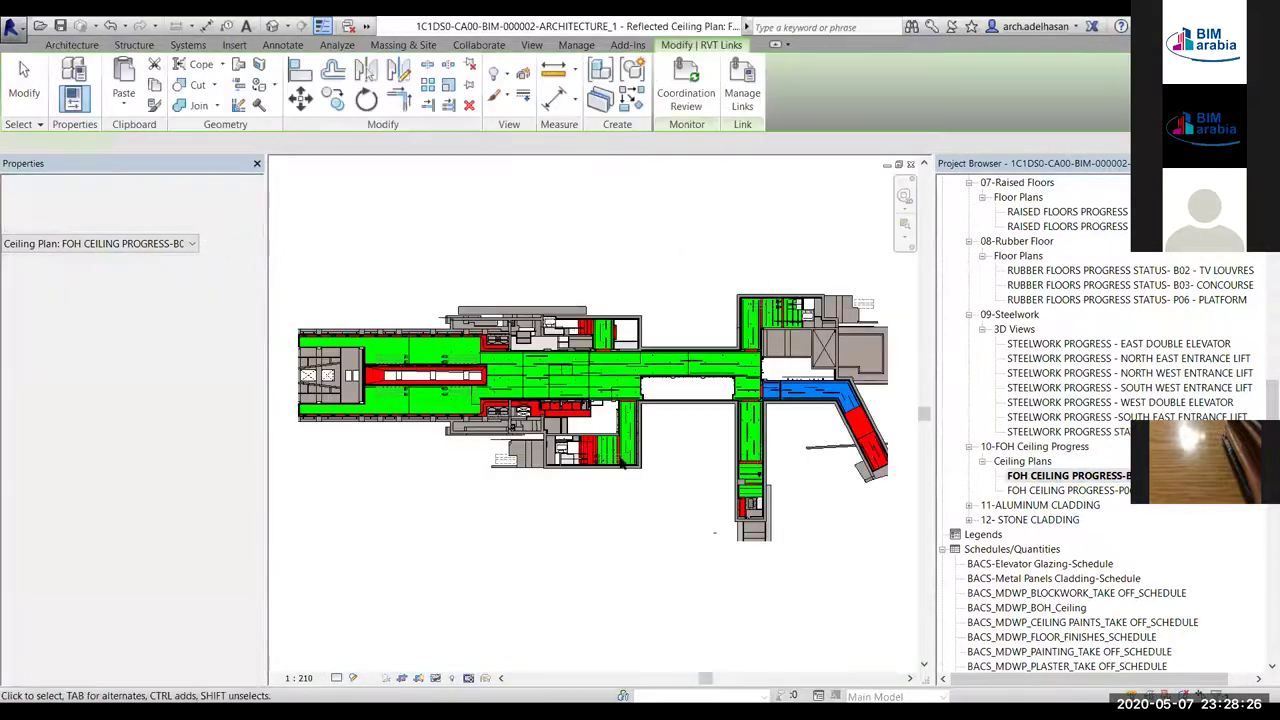
{"action": "scroll", "coordinate": [530, 453], "scroll_direction": "up", "scroll_amount": 3}
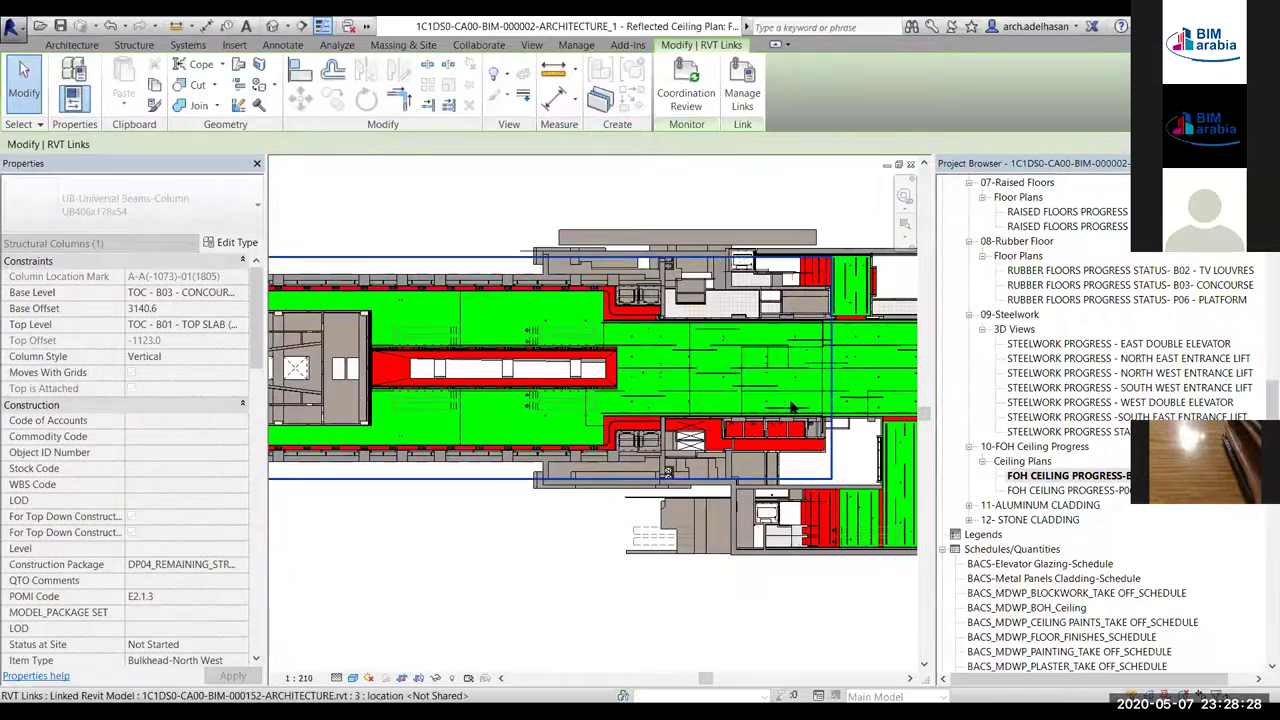
{"action": "scroll", "coordinate": [710, 400], "scroll_direction": "up", "scroll_amount": 3}
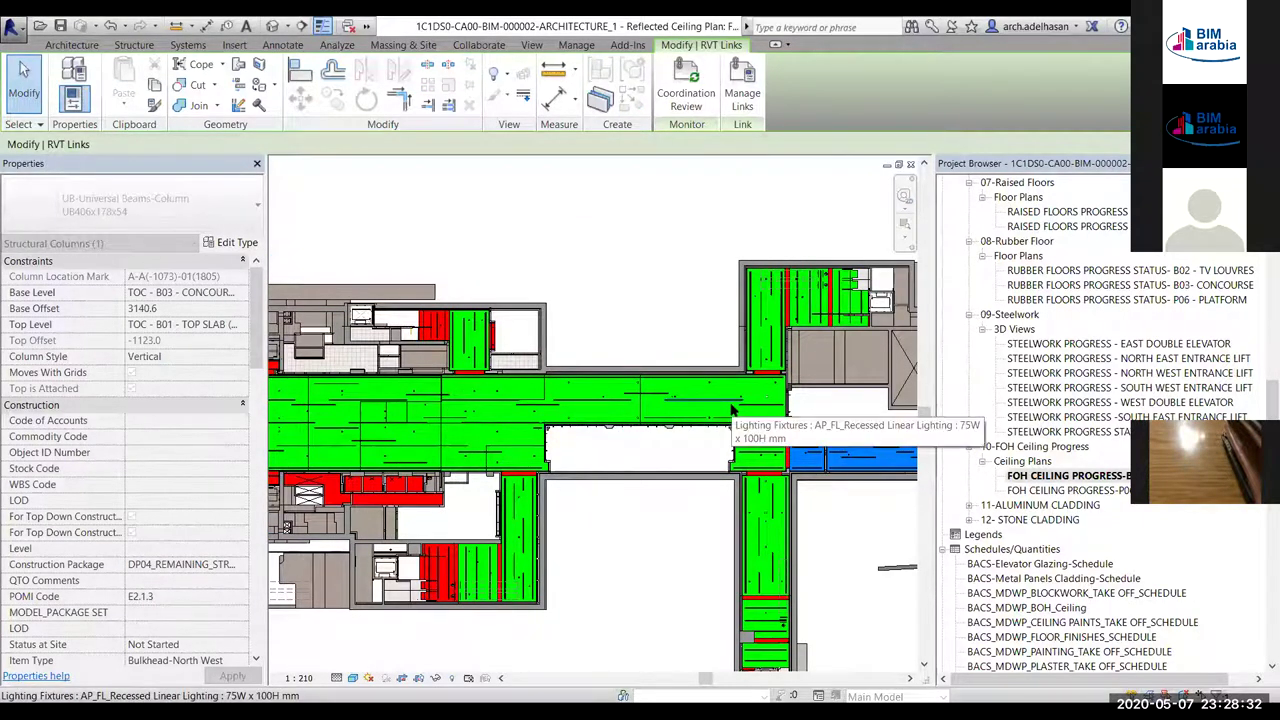
{"action": "scroll", "coordinate": [722, 428], "scroll_direction": "up", "scroll_amount": 1}
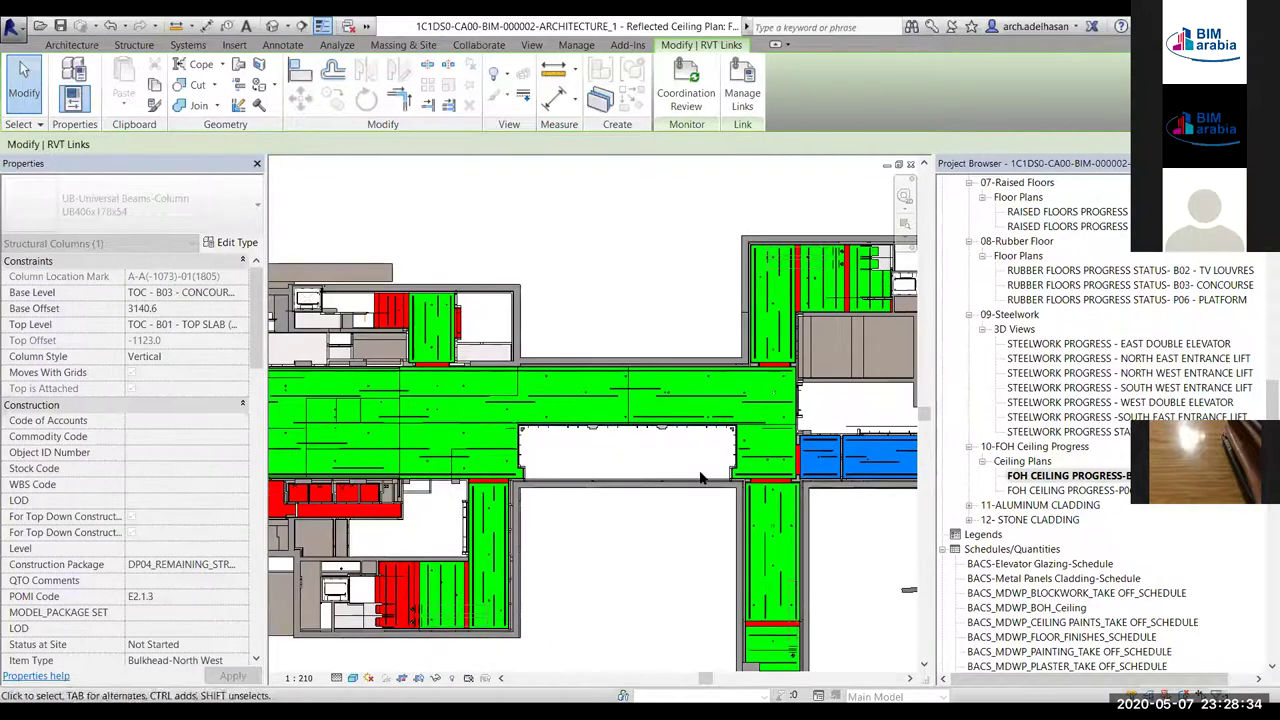
{"action": "scroll", "coordinate": [669, 547], "scroll_direction": "up", "scroll_amount": 2}
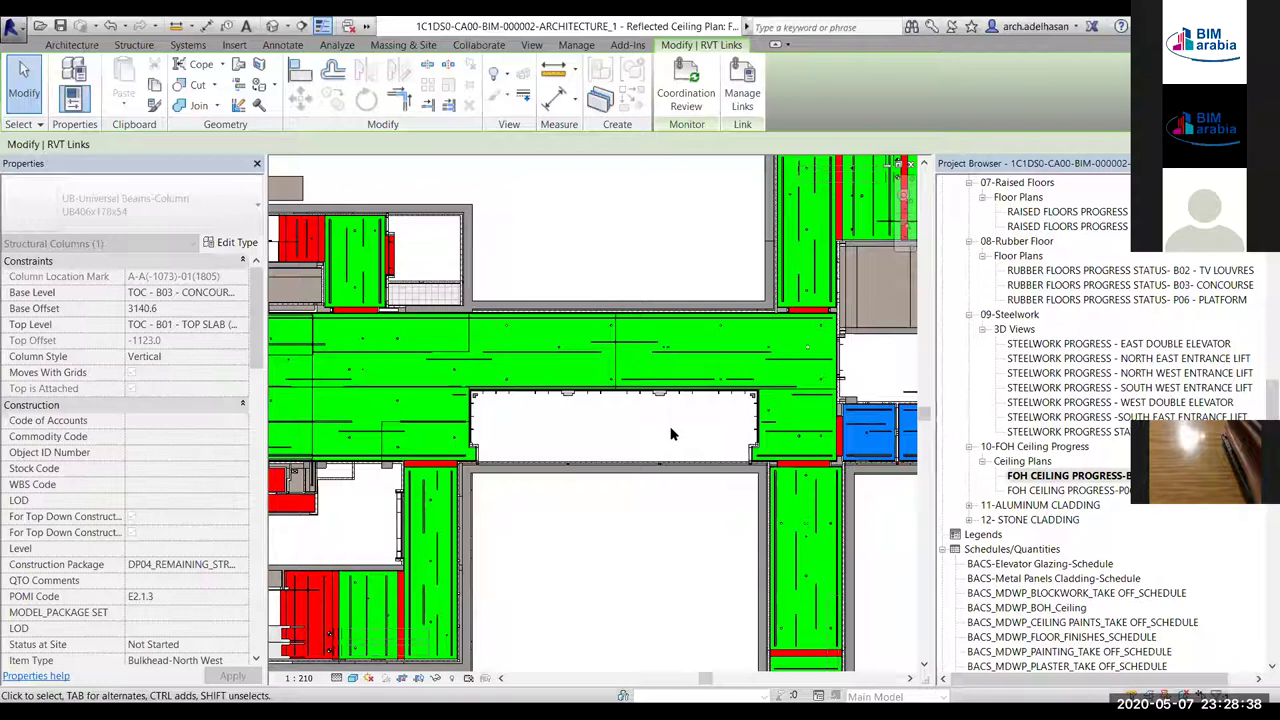
{"action": "scroll", "coordinate": [727, 322], "scroll_direction": "up", "scroll_amount": 1}
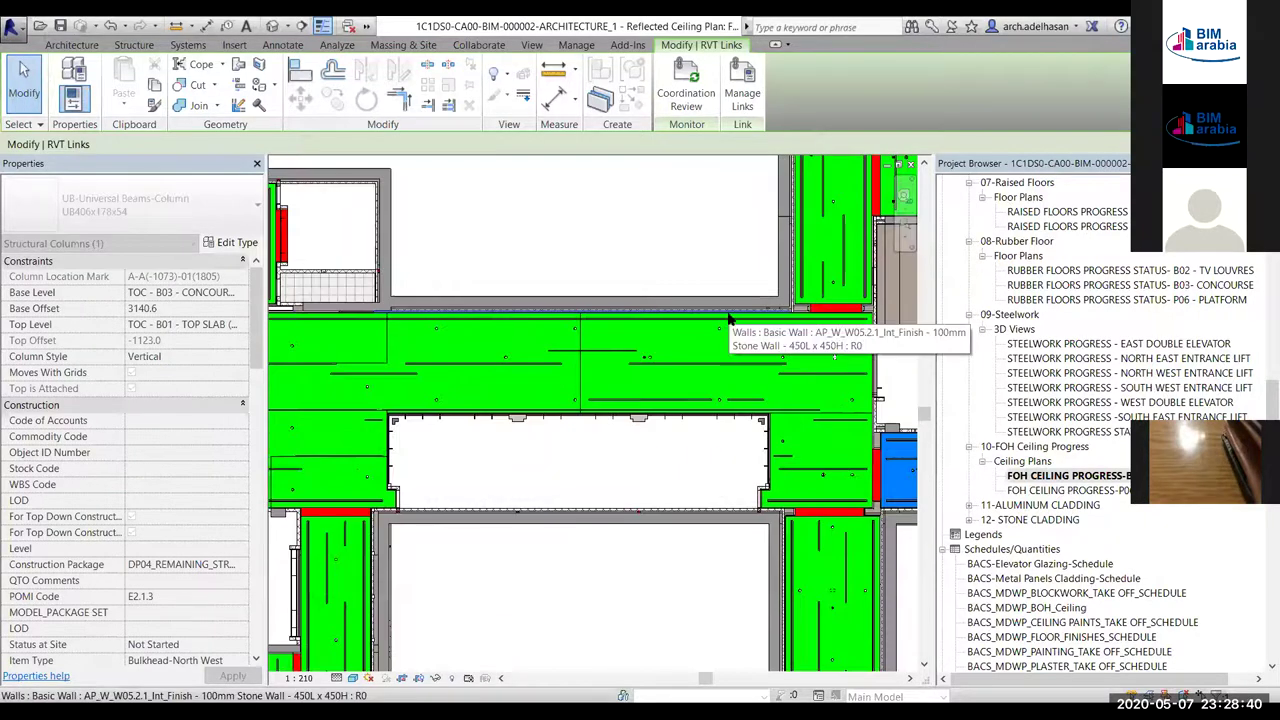
Select one room corner's ceiling and nearby elements with a crossing window
{"action": "left_click", "coordinate": [727, 322]}
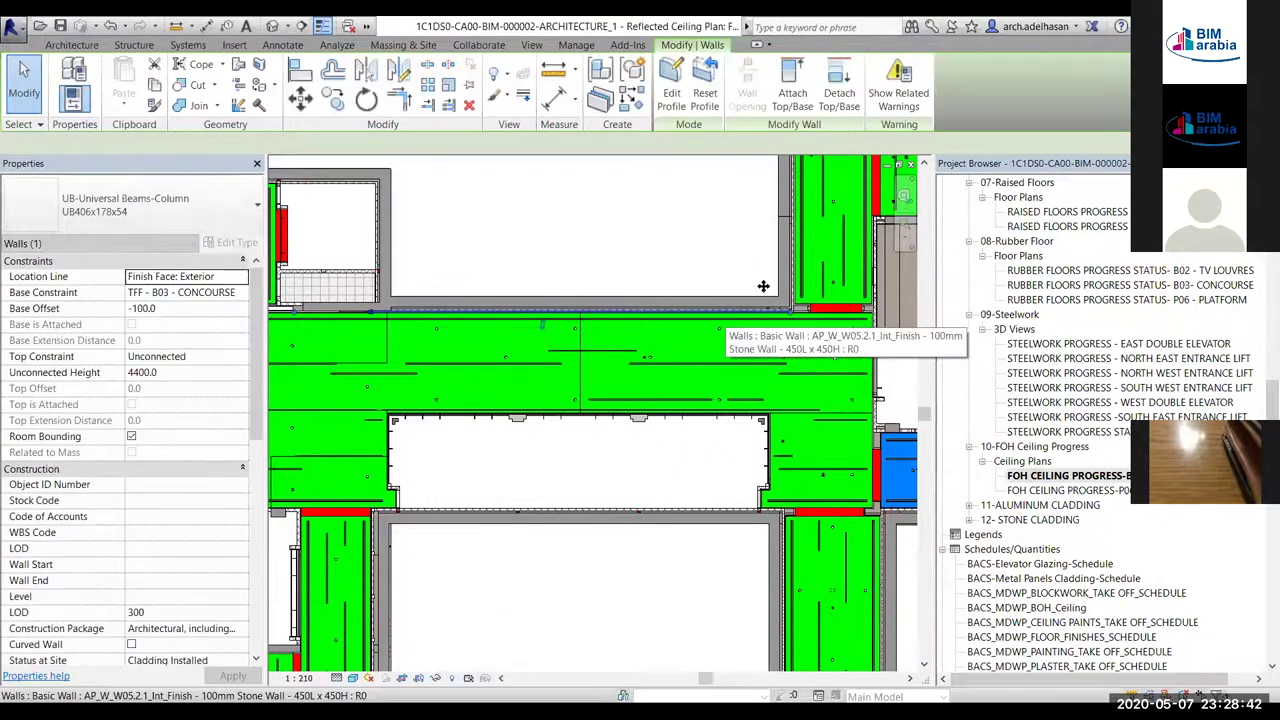
{"action": "left_click", "coordinate": [818, 263]}
{"action": "scroll", "coordinate": [818, 263], "scroll_direction": "down", "scroll_amount": 2}
{"action": "scroll", "coordinate": [822, 240], "scroll_direction": "up", "scroll_amount": 4}
{"action": "middle_click_drag", "start_coordinate": [822, 240], "coordinate": [765, 533]}
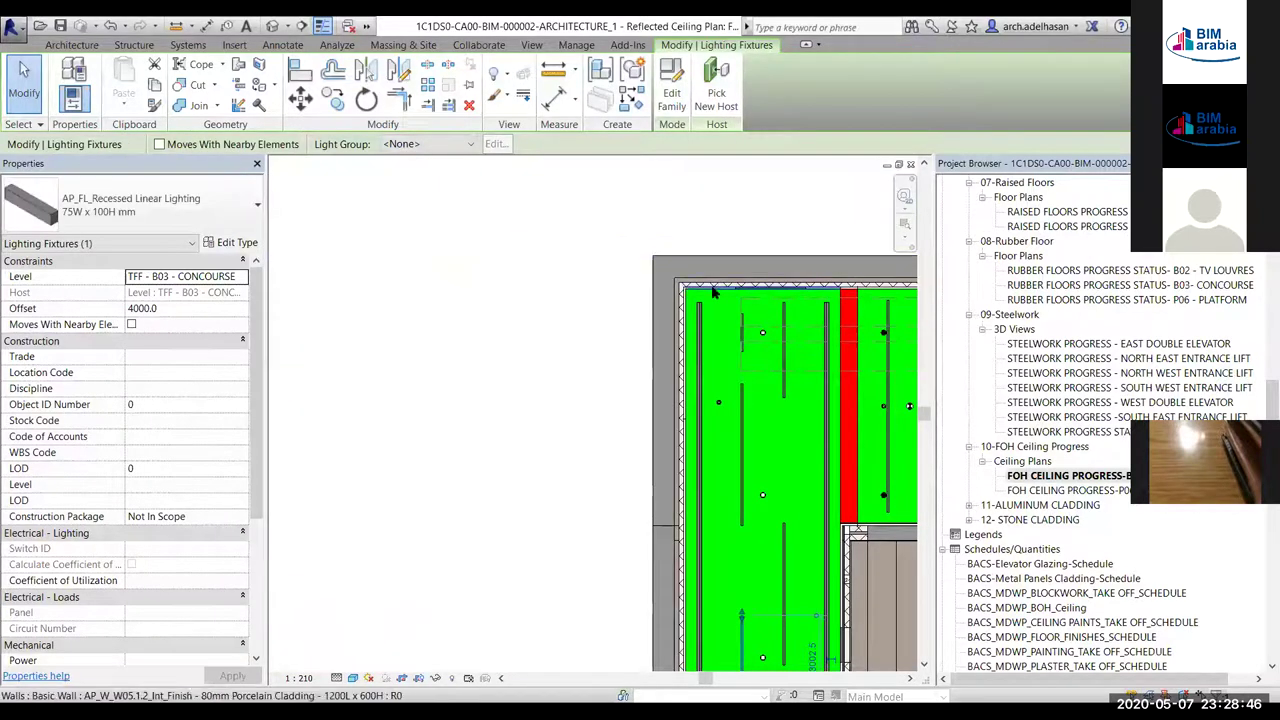
{"action": "left_click", "coordinate": [721, 224]}
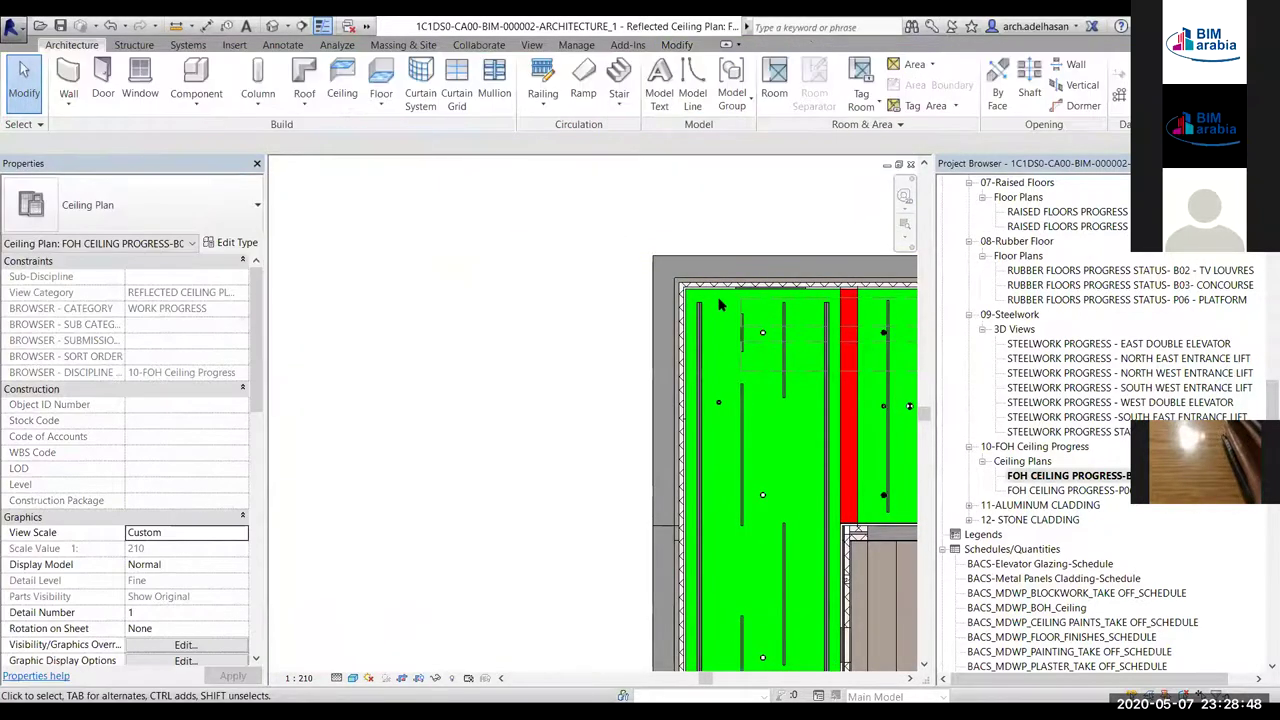
{"action": "left_click_drag", "start_coordinate": [752, 210], "coordinate": [615, 445]}
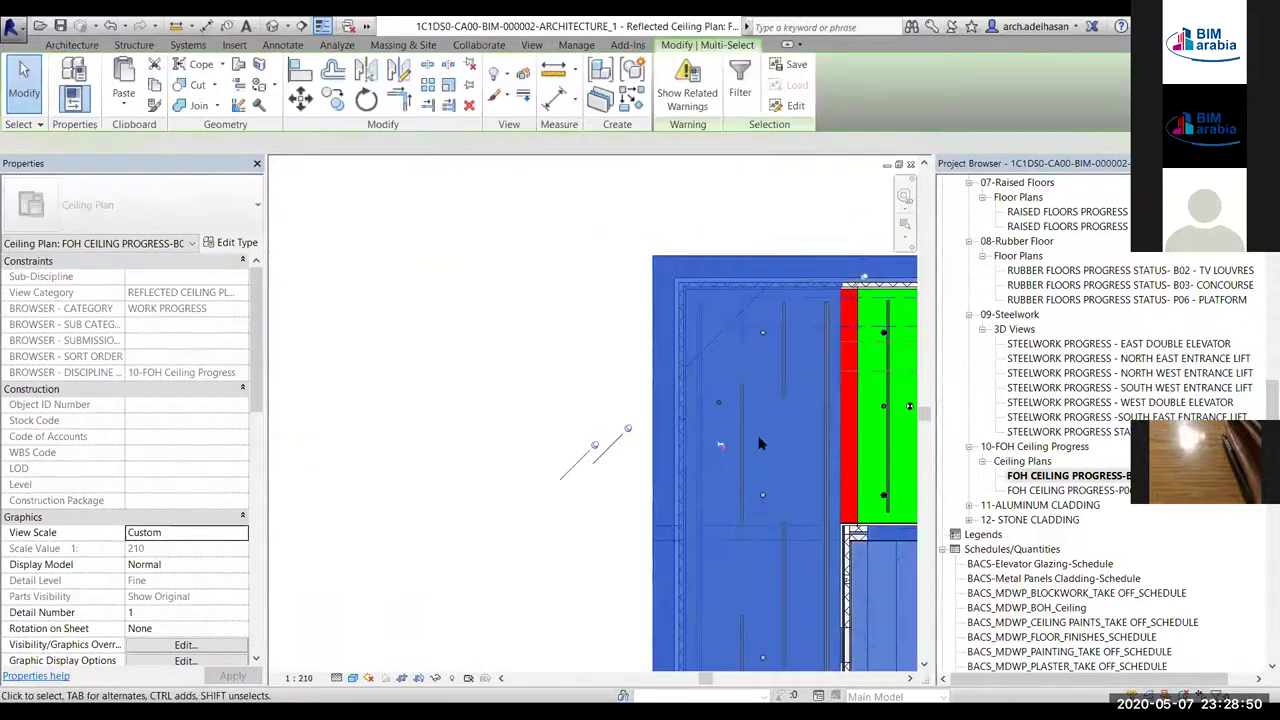
Filter the selection down to Ceilings only
{"action": "left_click", "coordinate": [740, 82]}
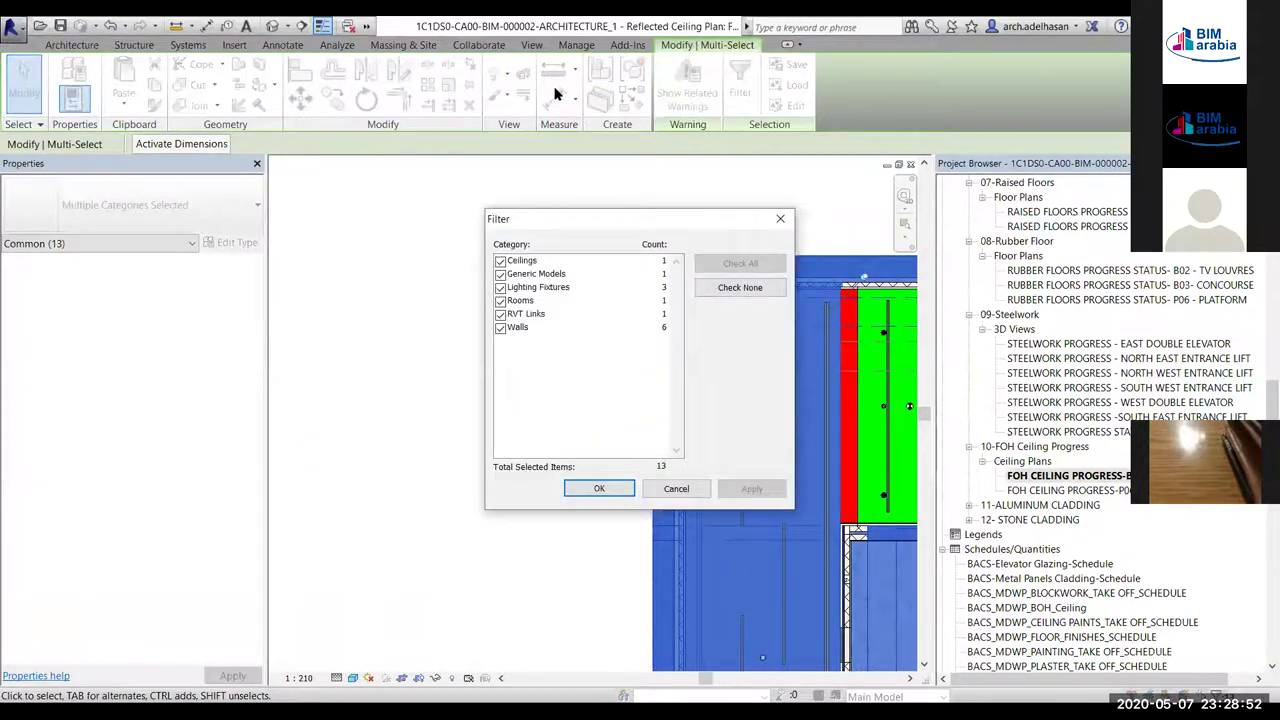
{"action": "left_click", "coordinate": [744, 289]}
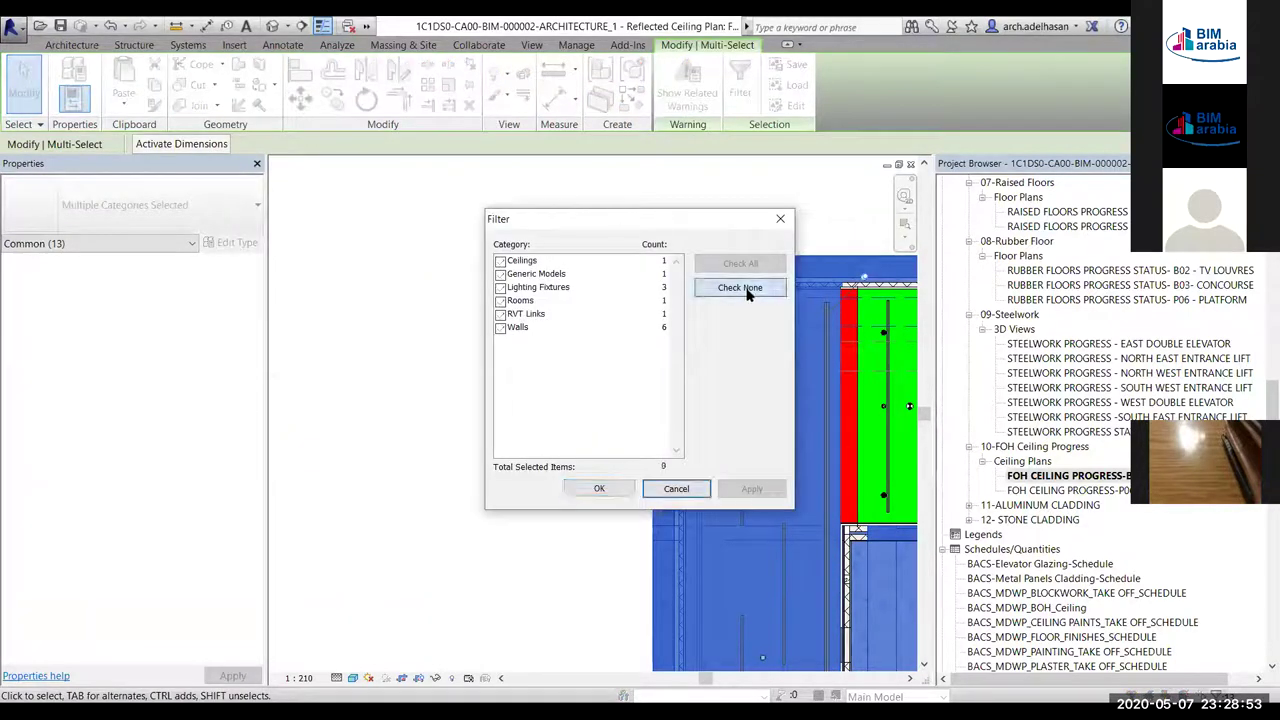
{"action": "left_click", "coordinate": [501, 261]}
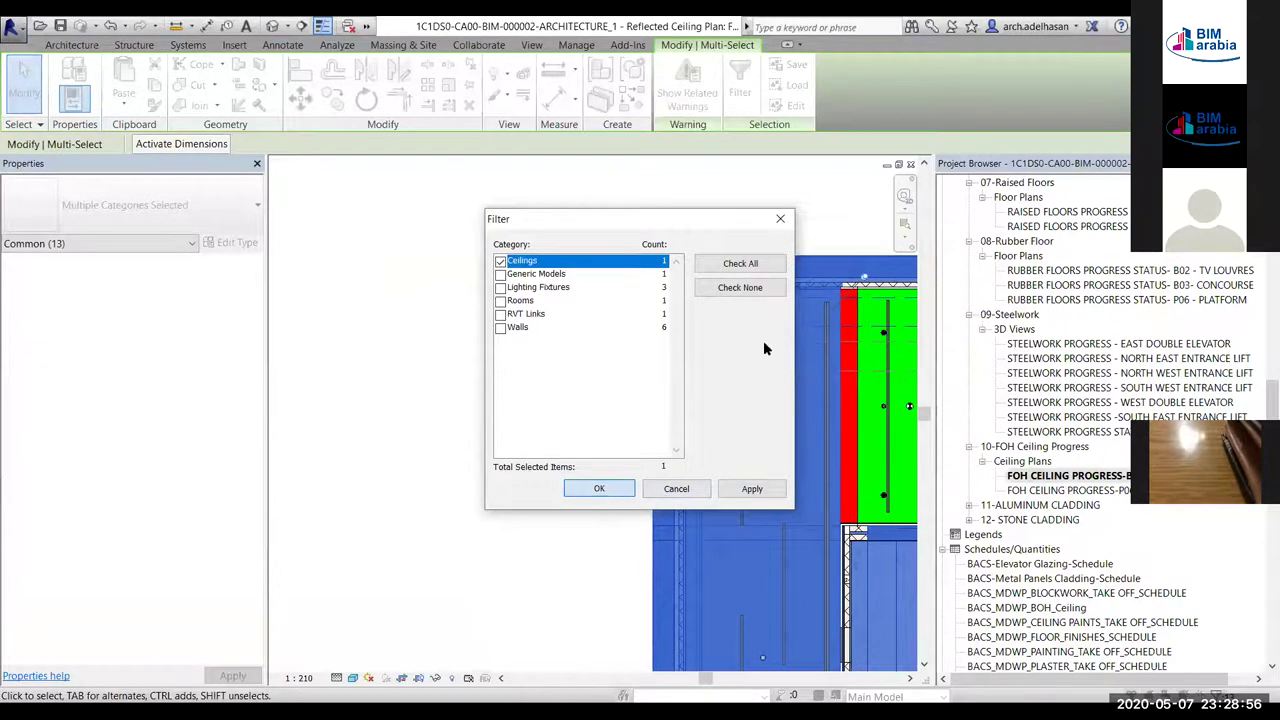
{"action": "key", "text": "Return"}
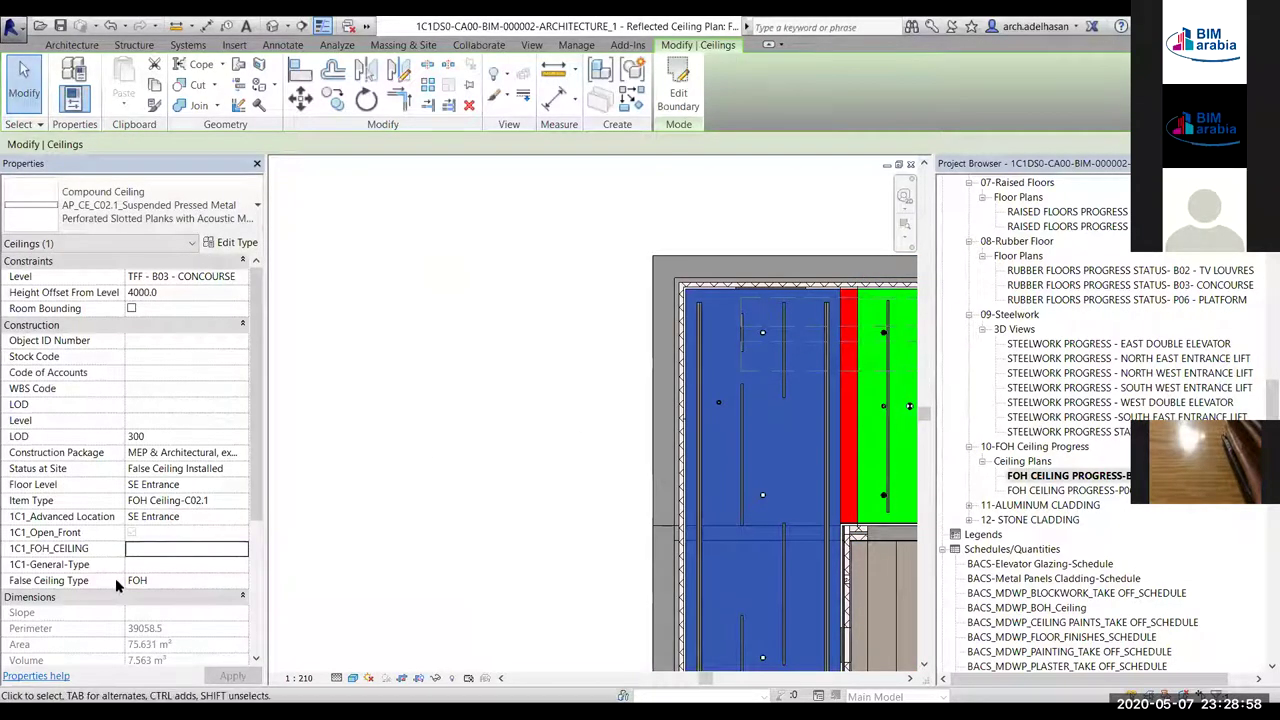
Set the ceiling's Status at Site to 2nd Fix and deselect it
{"action": "scroll", "coordinate": [705, 390], "scroll_direction": "down", "scroll_amount": 1}
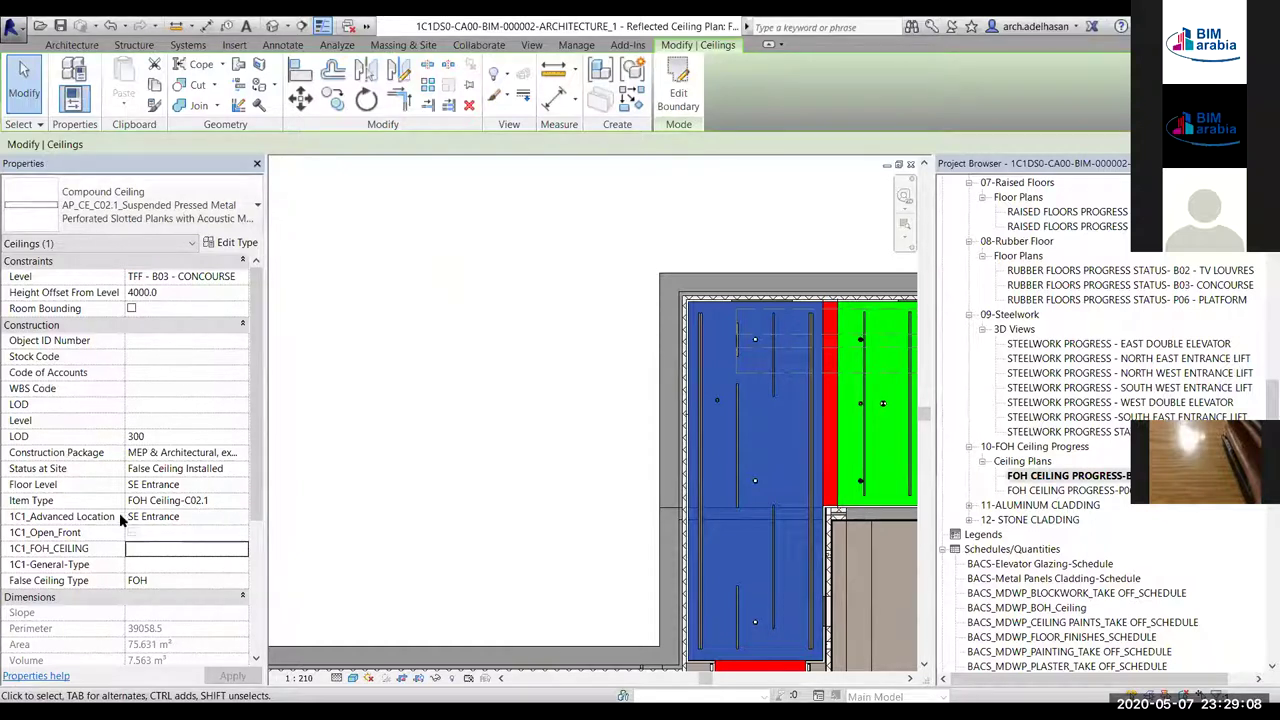
{"action": "scroll", "coordinate": [170, 490], "scroll_direction": "down", "scroll_amount": 1}
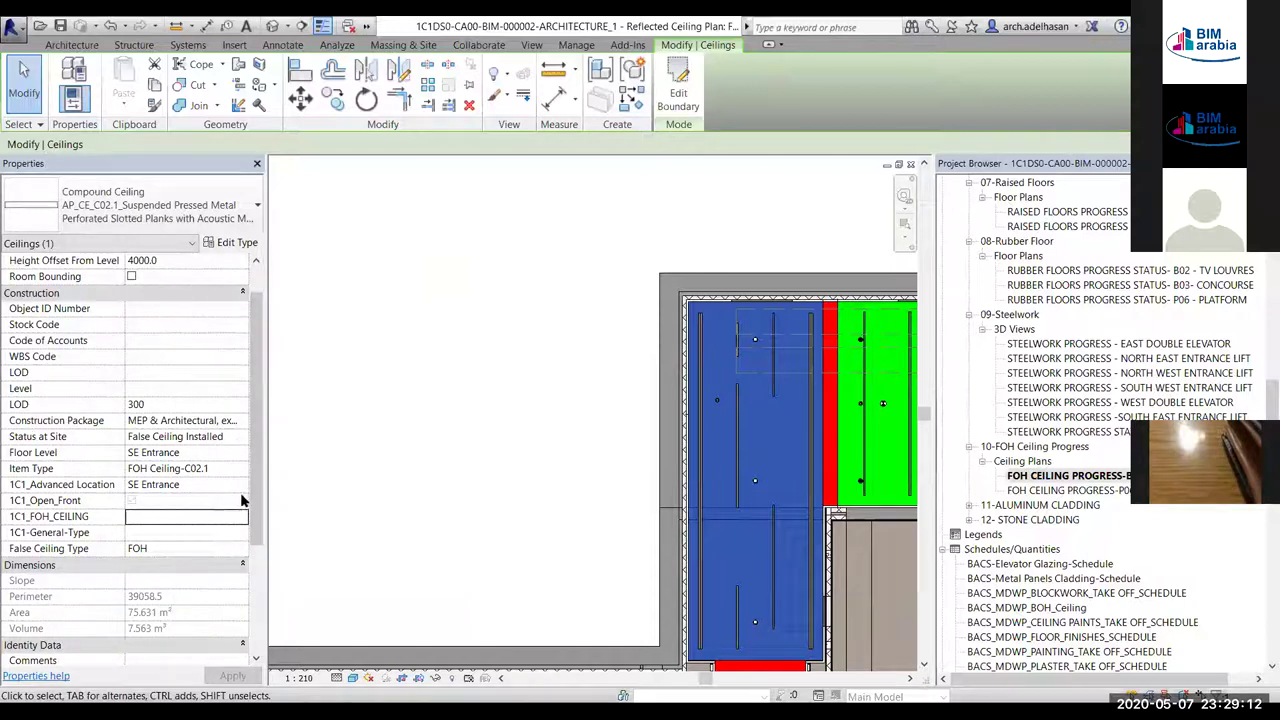
{"action": "scroll", "coordinate": [242, 500], "scroll_direction": "down", "scroll_amount": 2}
{"action": "left_click", "coordinate": [242, 341]}
{"action": "left_click", "coordinate": [243, 341]}
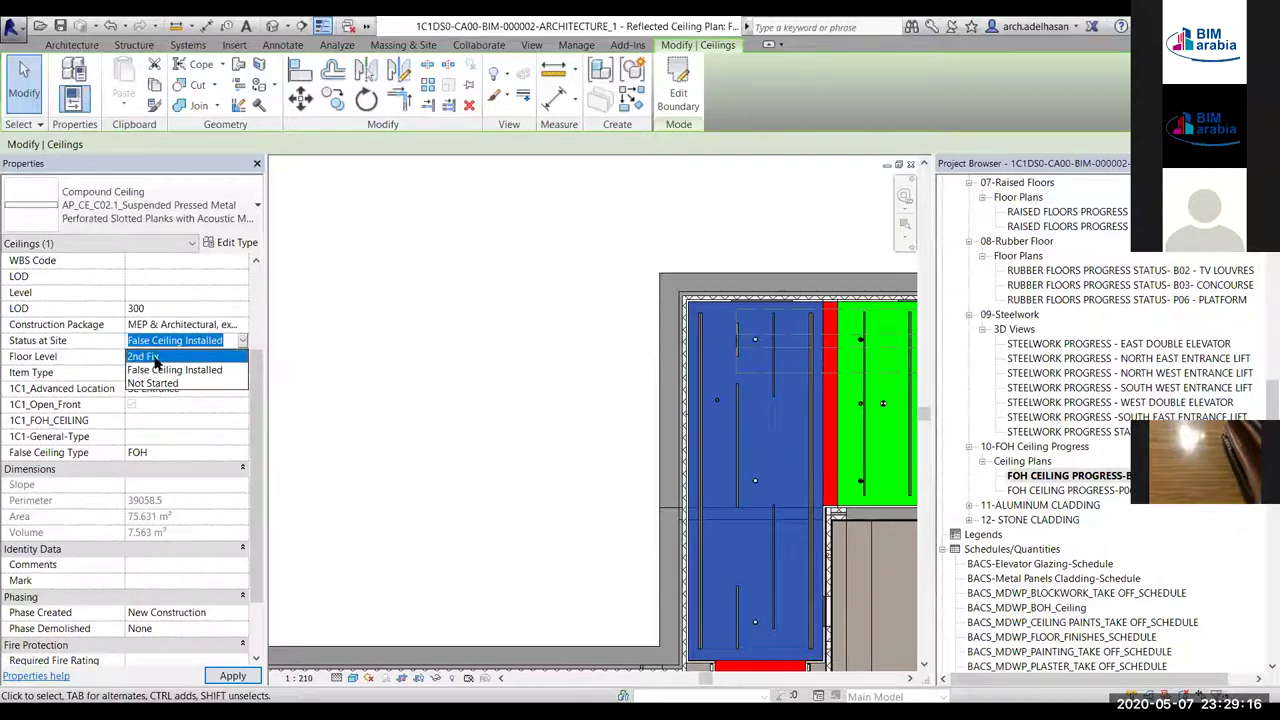
{"action": "left_click", "coordinate": [153, 358]}
{"action": "left_click", "coordinate": [503, 528]}
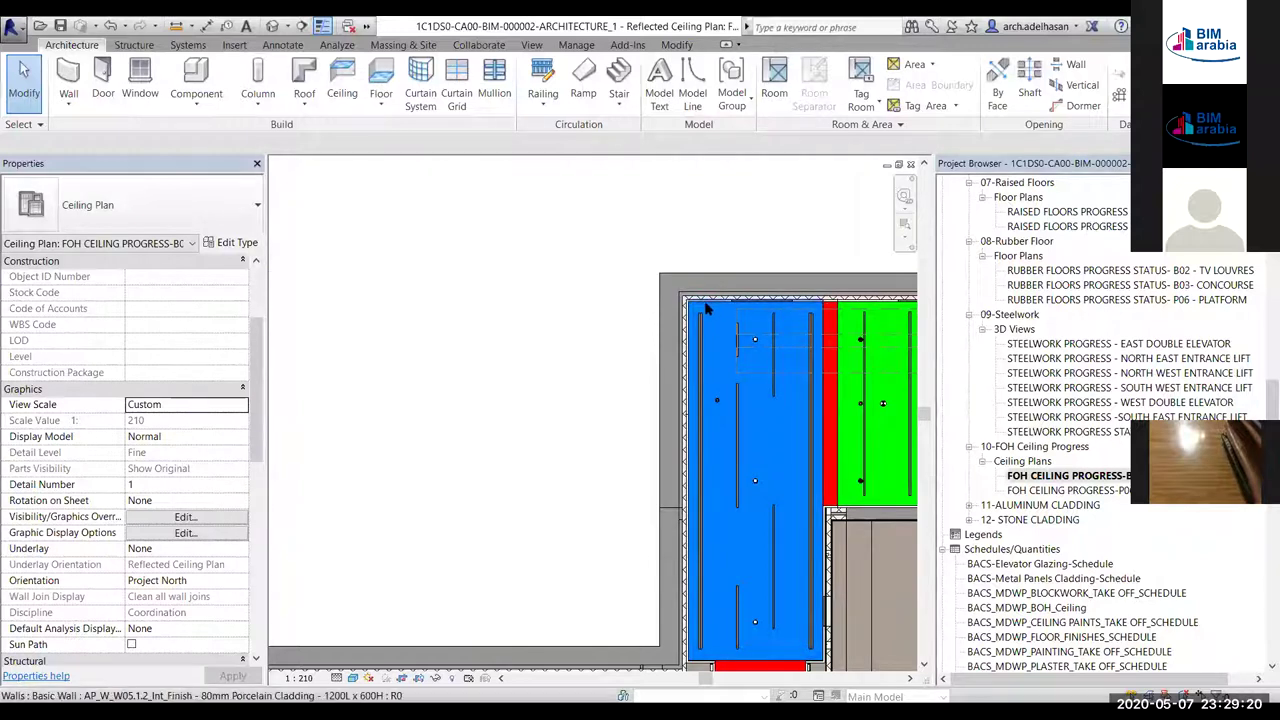
{"action": "scroll", "coordinate": [706, 309], "scroll_direction": "up", "scroll_amount": 2}
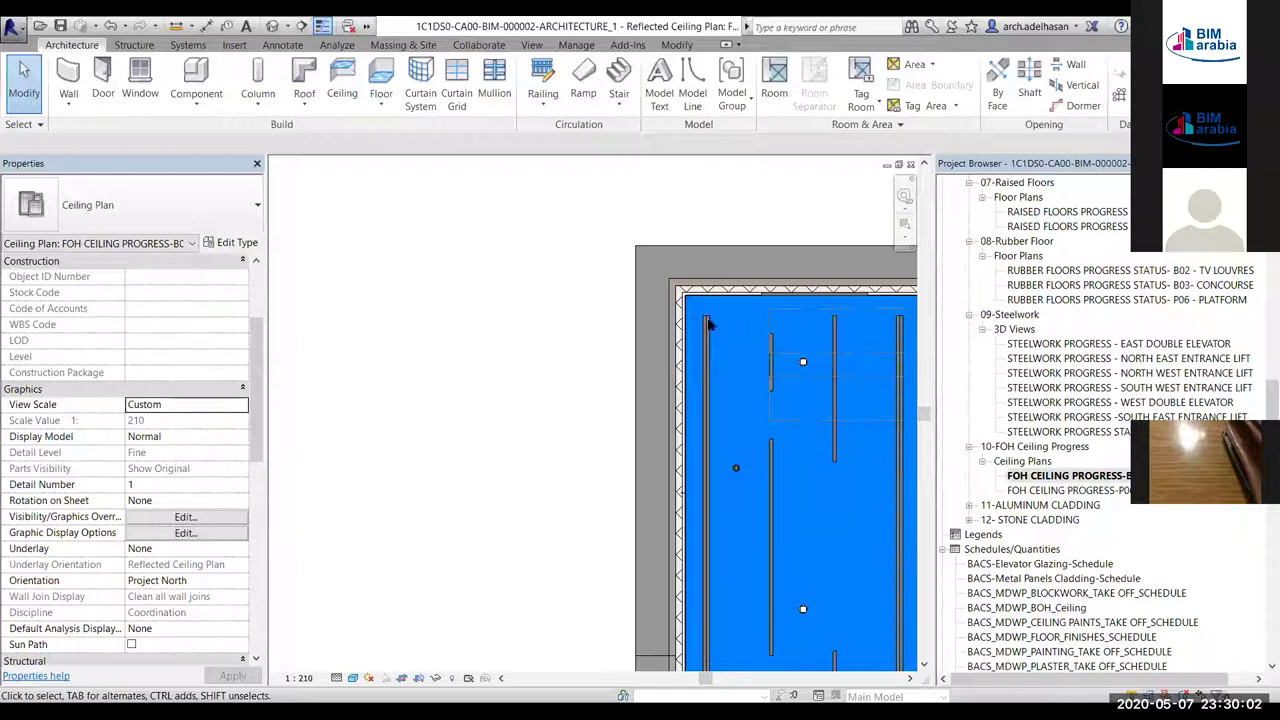
{"action": "scroll", "coordinate": [646, 333], "scroll_direction": "down", "scroll_amount": 3}
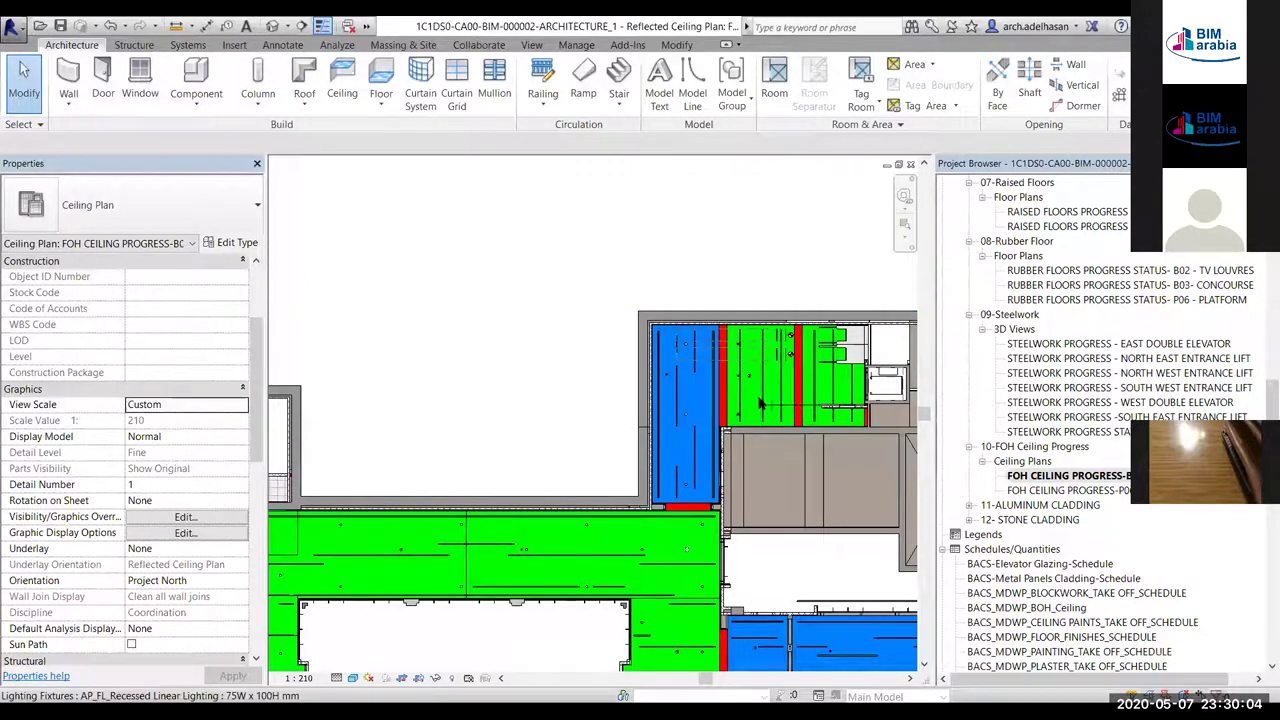
{"action": "middle_click_drag", "start_coordinate": [730, 482], "coordinate": [675, 348]}
{"action": "scroll", "coordinate": [632, 390], "scroll_direction": "up", "scroll_amount": 2}
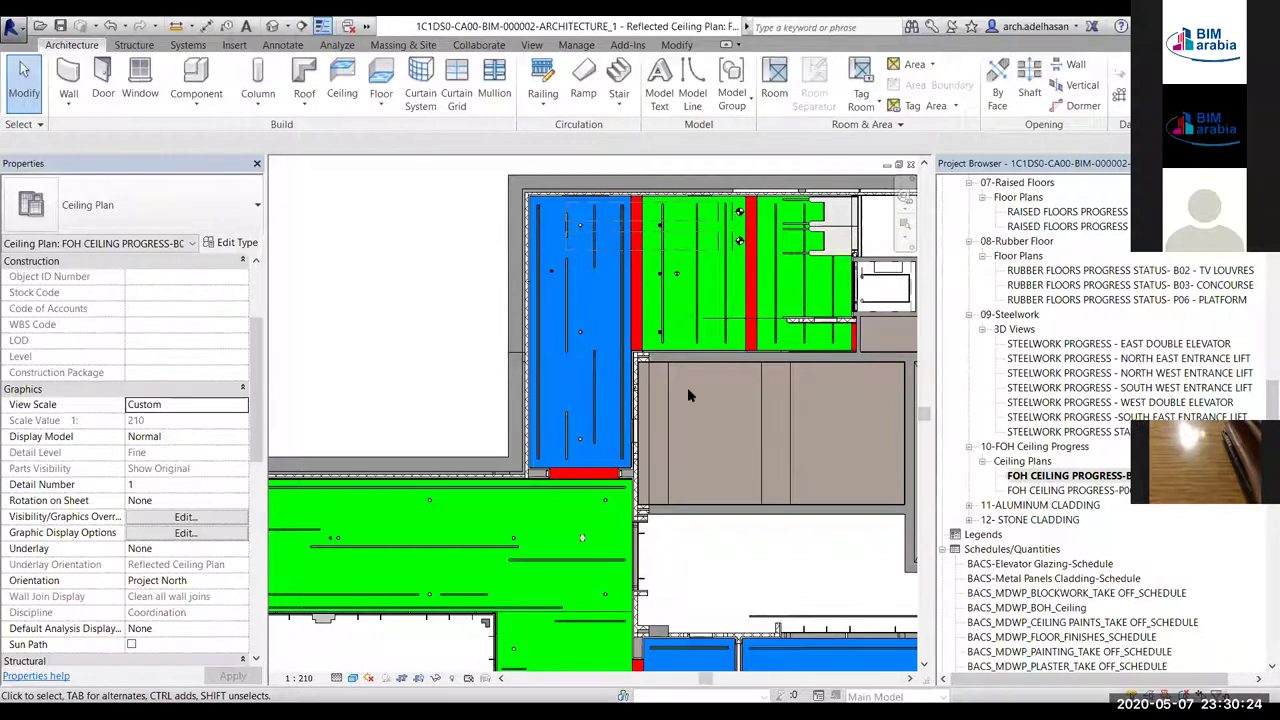
{"action": "scroll", "coordinate": [693, 351], "scroll_direction": "down", "scroll_amount": 4}
{"action": "middle_click_drag", "start_coordinate": [693, 351], "coordinate": [710, 407]}
{"action": "scroll", "coordinate": [690, 460], "scroll_direction": "down", "scroll_amount": 4}
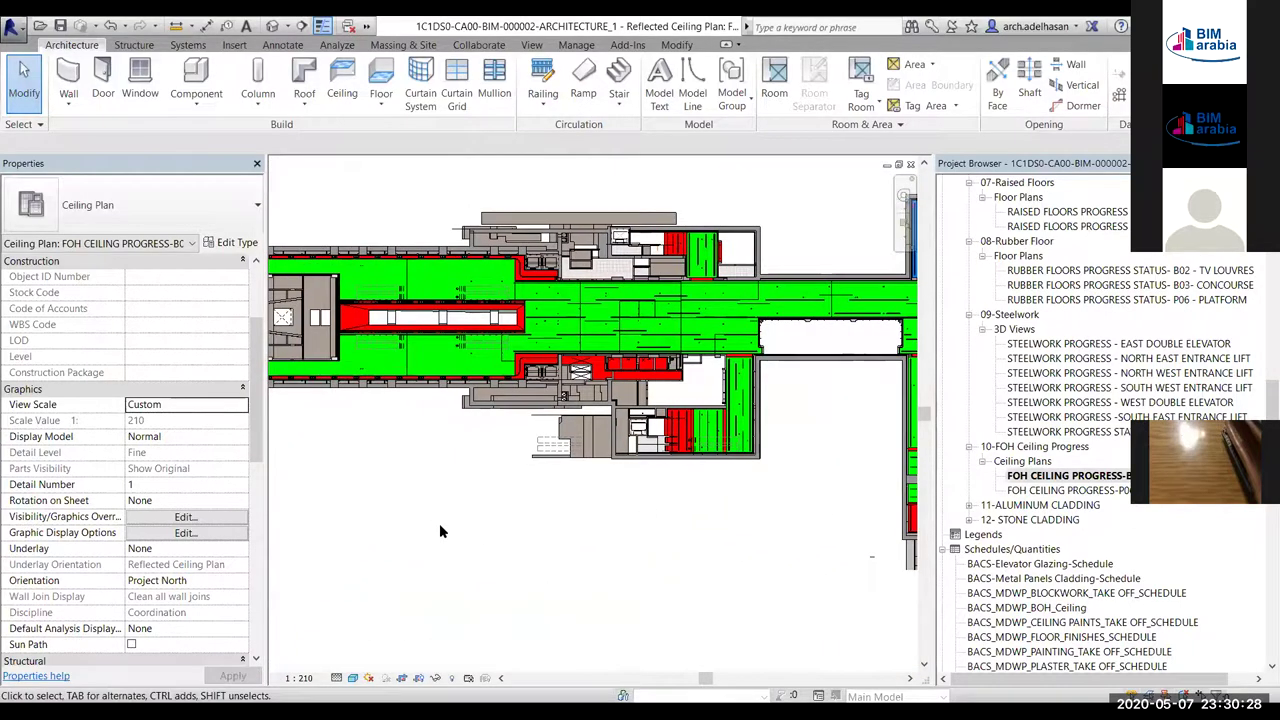
{"action": "middle_click_drag", "start_coordinate": [699, 492], "coordinate": [511, 454]}
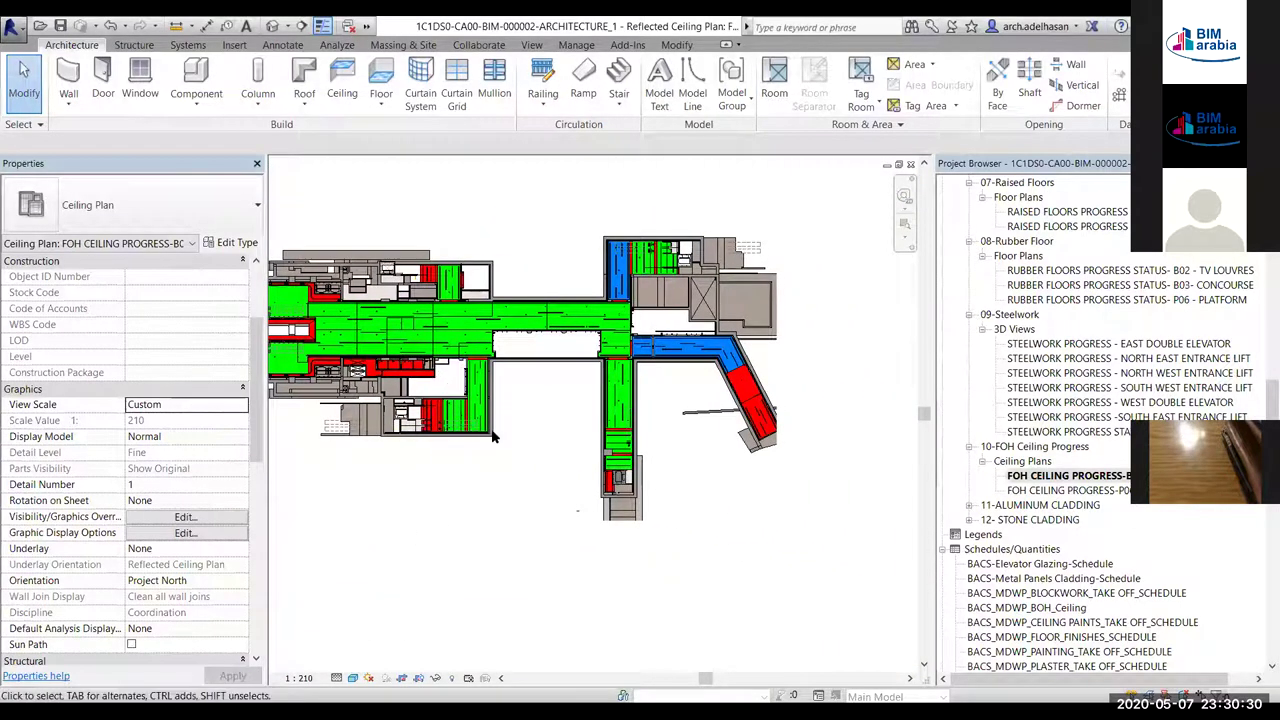
{"action": "middle_click_drag", "start_coordinate": [463, 515], "coordinate": [629, 537]}
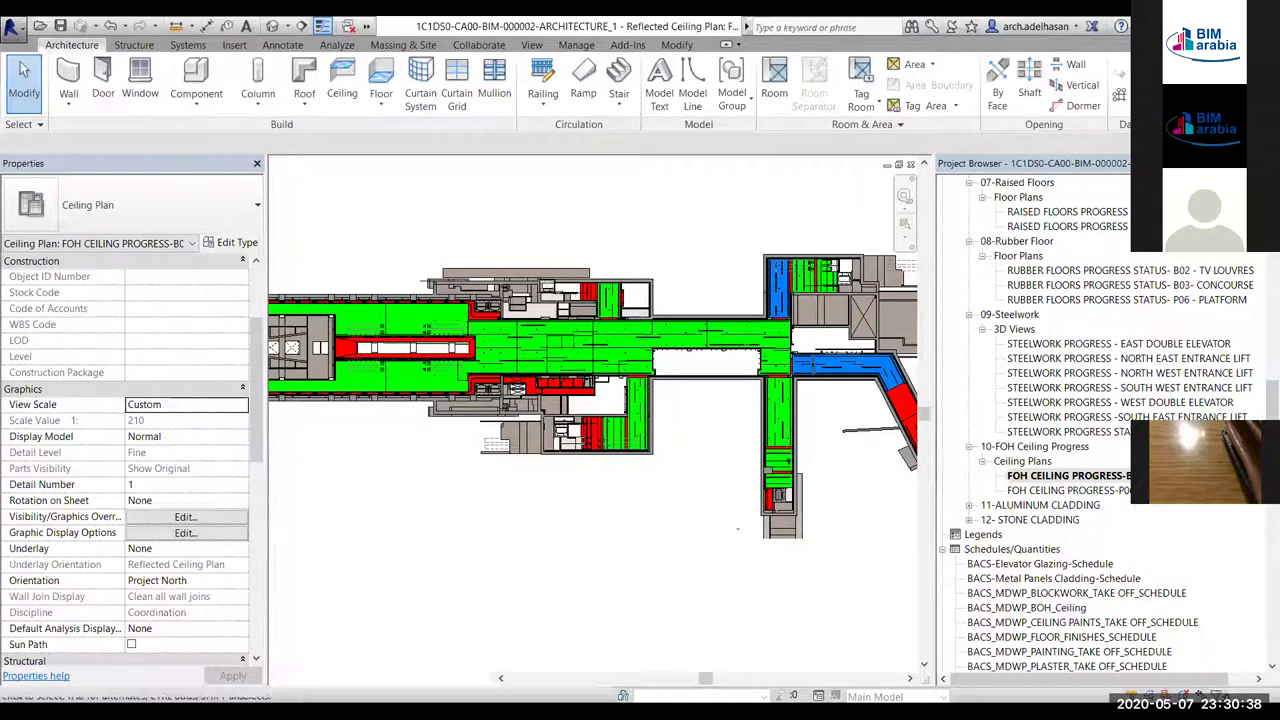
{"action": "left_click", "coordinate": [1068, 490]}
Open the second FOH ceiling progress plan (P0) and zoom in on its green, blue and red ceiling bands
{"action": "double_click", "coordinate": [1068, 490]}
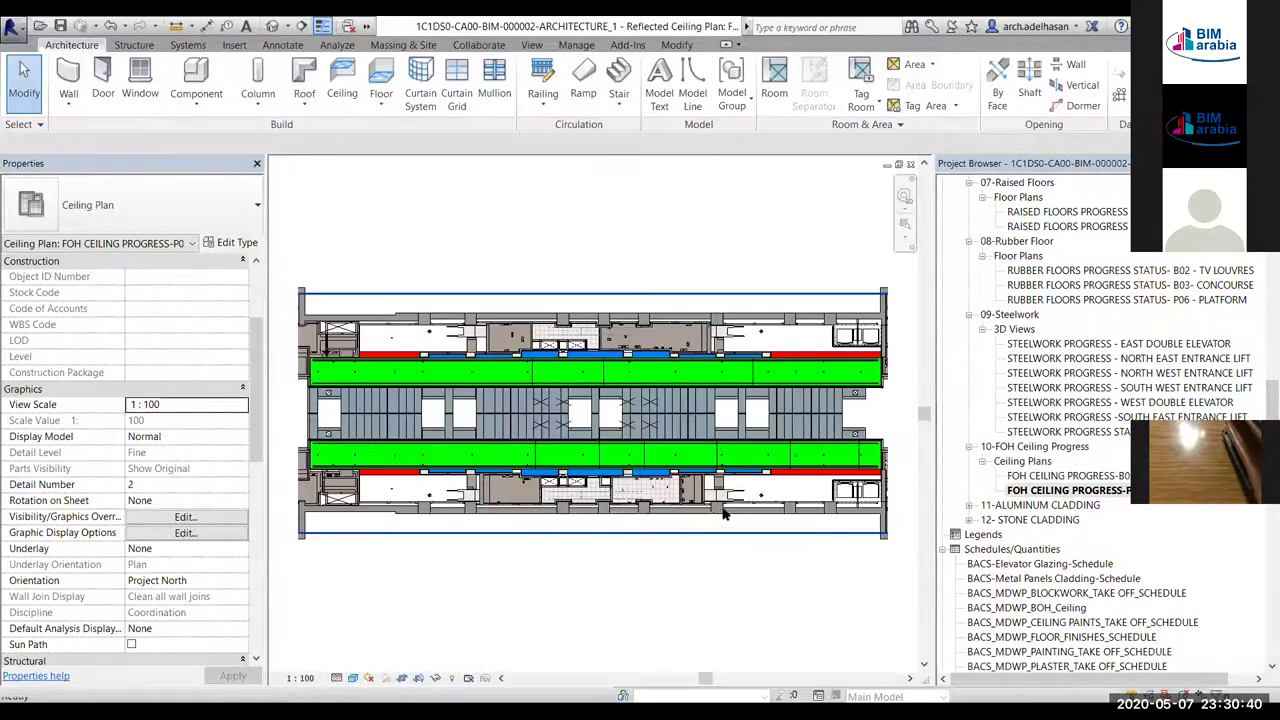
{"action": "scroll", "coordinate": [601, 518], "scroll_direction": "up", "scroll_amount": 5}
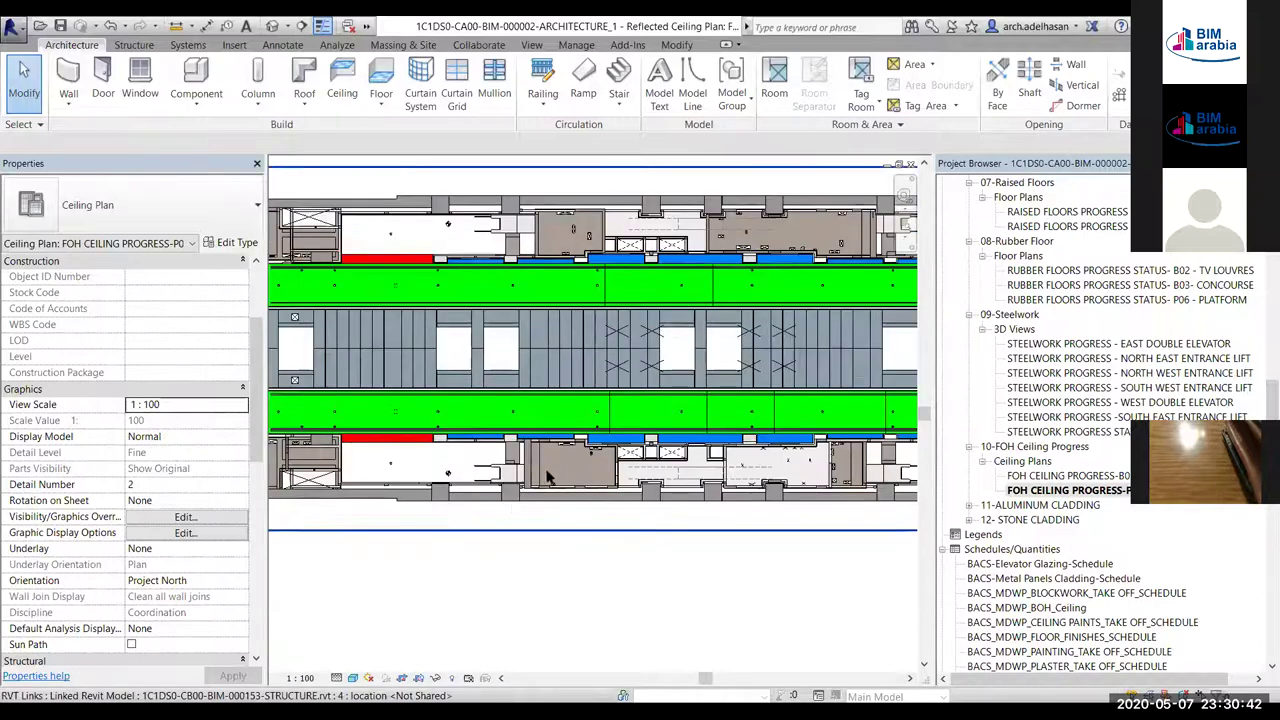
{"action": "scroll", "coordinate": [568, 466], "scroll_direction": "down", "scroll_amount": 1}
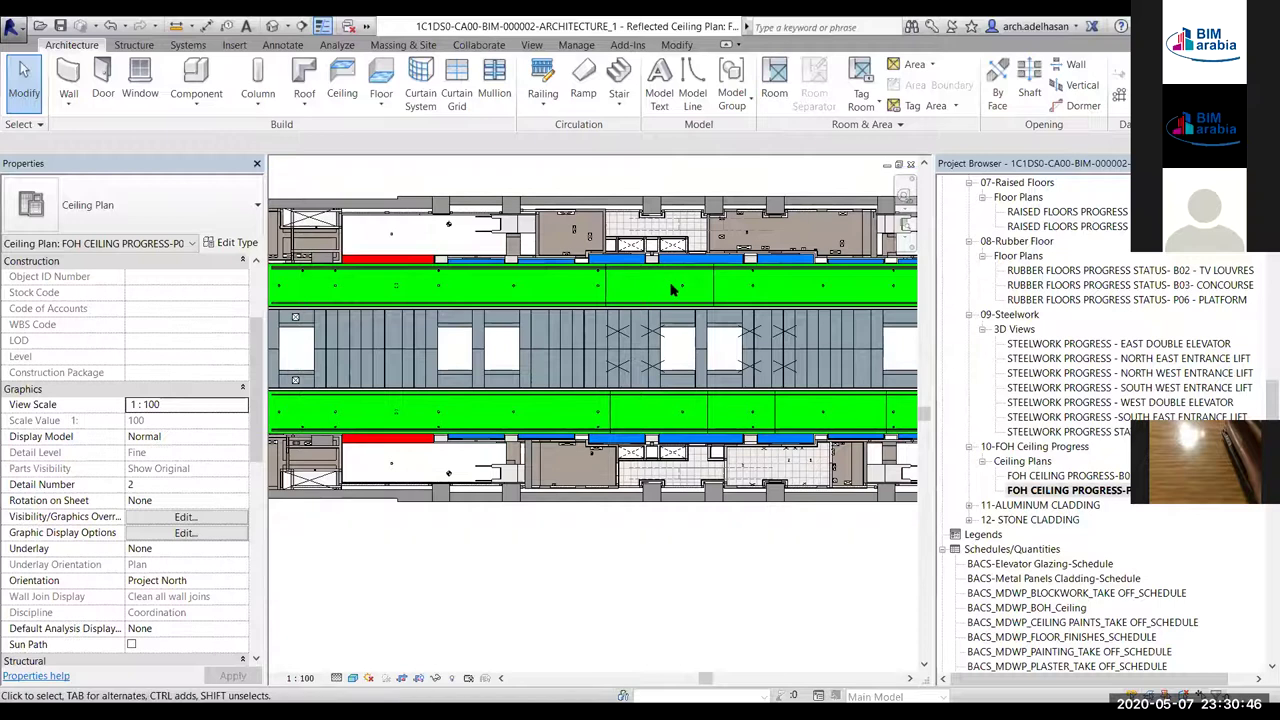
{"action": "scroll", "coordinate": [404, 263], "scroll_direction": "up", "scroll_amount": 1}
{"action": "scroll", "coordinate": [404, 263], "scroll_direction": "up", "scroll_amount": 2}
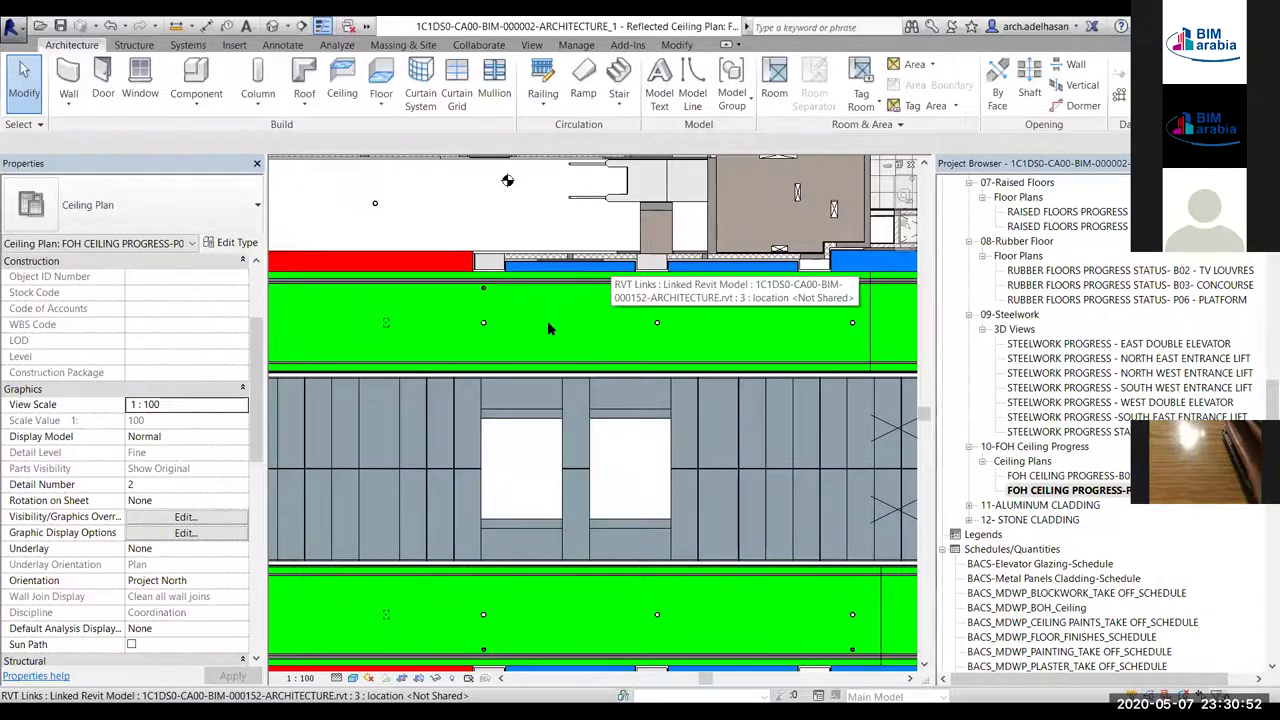
{"action": "scroll", "coordinate": [612, 275], "scroll_direction": "down", "scroll_amount": 4}
{"action": "scroll", "coordinate": [668, 517], "scroll_direction": "up", "scroll_amount": 2}
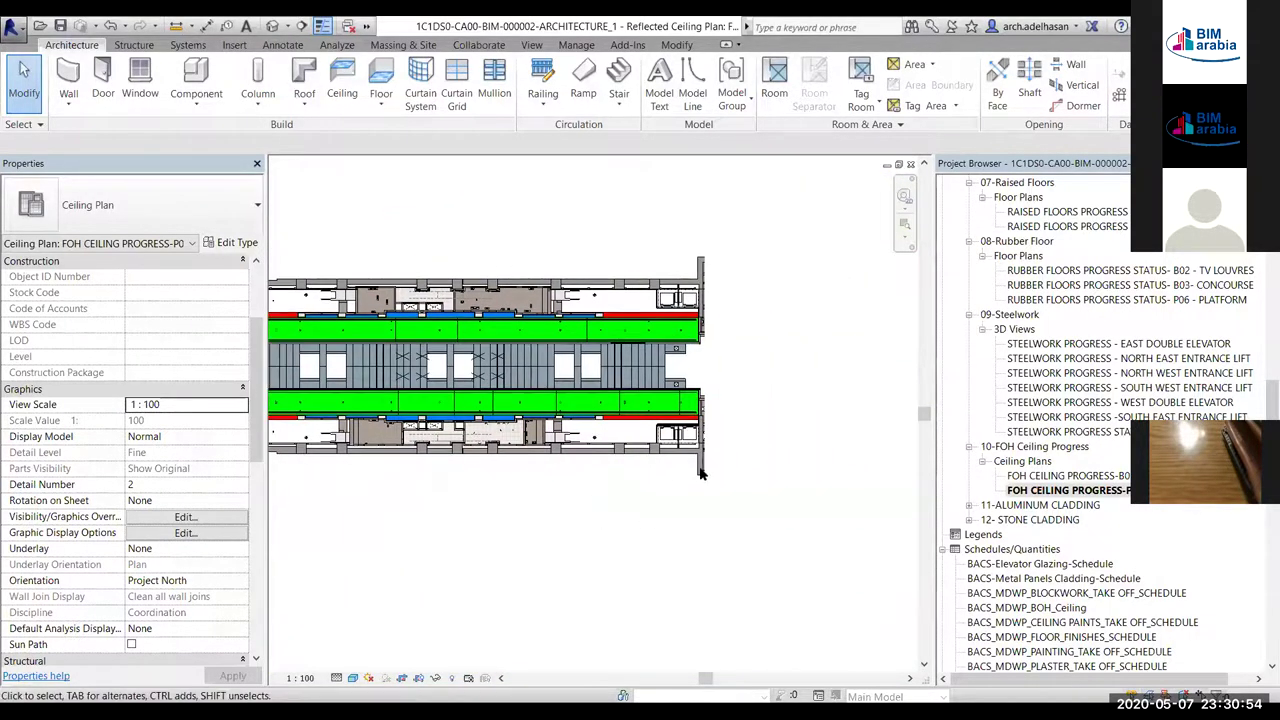
{"action": "scroll", "coordinate": [453, 330], "scroll_direction": "up", "scroll_amount": 2}
{"action": "scroll", "coordinate": [453, 330], "scroll_direction": "up", "scroll_amount": 2}
{"action": "scroll", "coordinate": [536, 303], "scroll_direction": "up", "scroll_amount": 2}
{"action": "scroll", "coordinate": [648, 288], "scroll_direction": "up", "scroll_amount": 2}
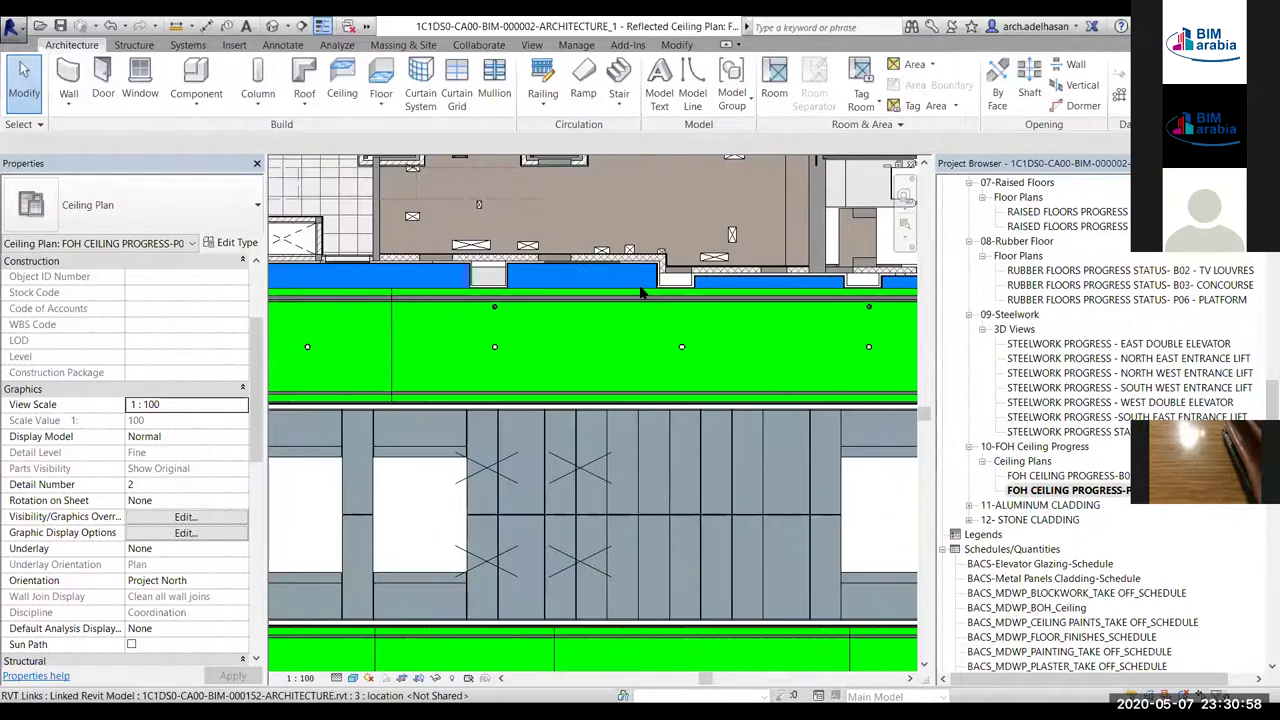
{"action": "scroll", "coordinate": [643, 290], "scroll_direction": "up", "scroll_amount": 2}
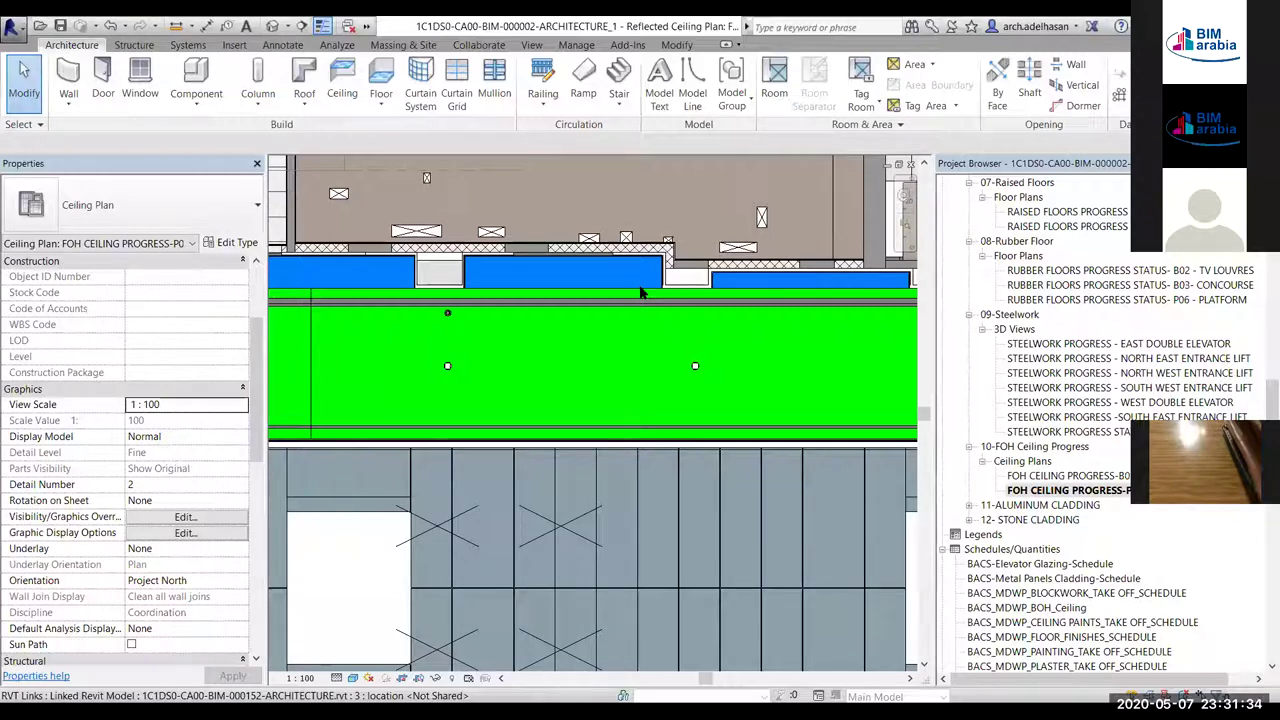
{"action": "scroll", "coordinate": [618, 305], "scroll_direction": "down", "scroll_amount": 2}
{"action": "scroll", "coordinate": [613, 302], "scroll_direction": "down", "scroll_amount": 2}
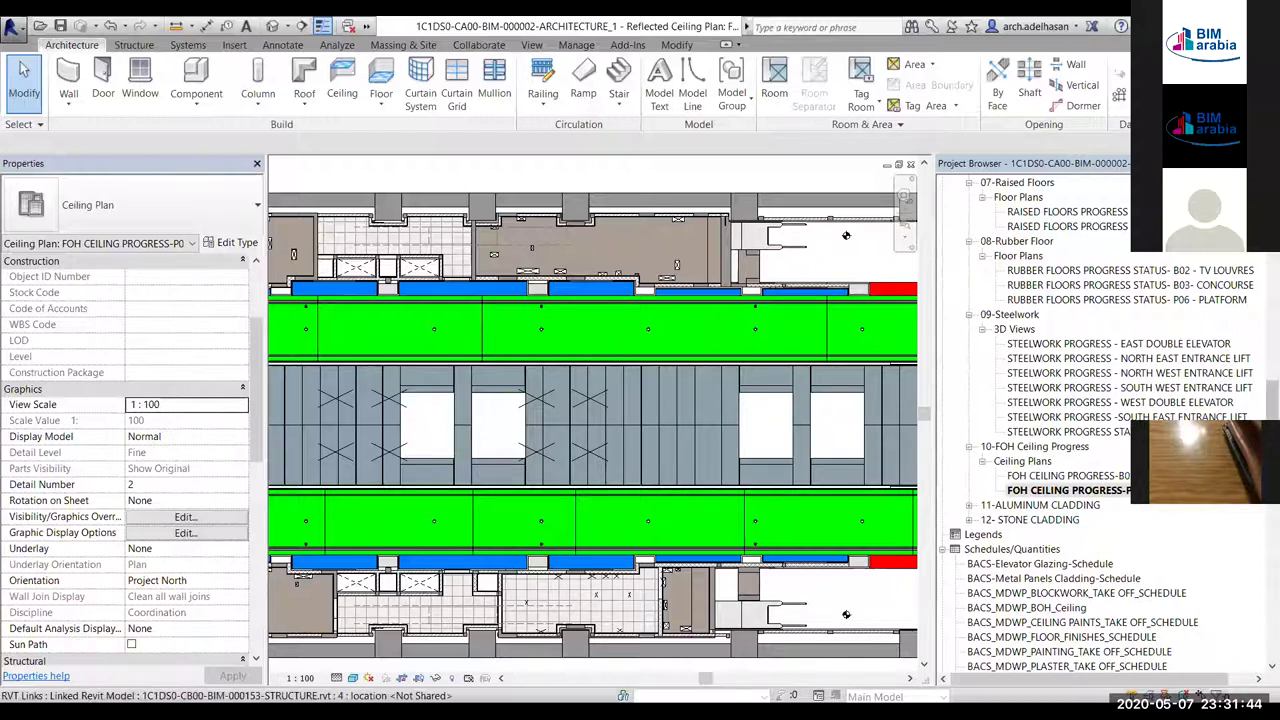
Open the first 11-ALUMINUM CLADDING progress 3D view and select the red lift-shaft cladding wall
{"action": "left_click", "coordinate": [970, 510]}
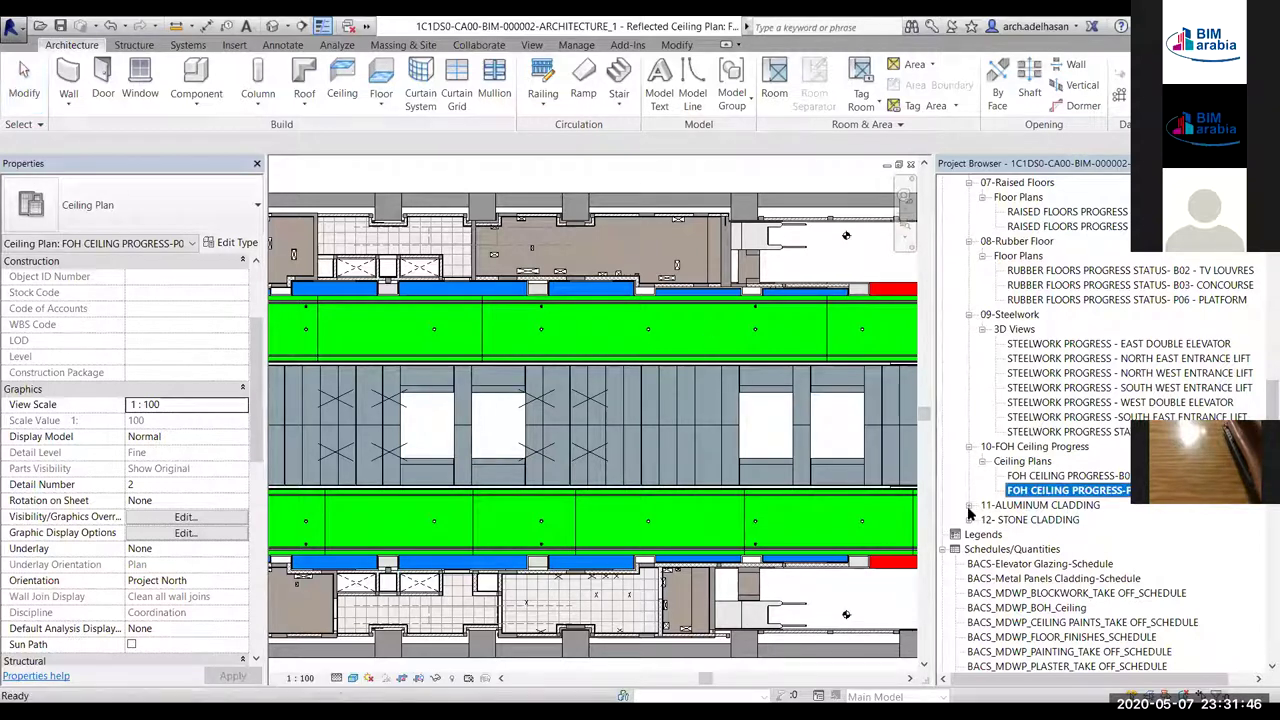
{"action": "left_click", "coordinate": [969, 505]}
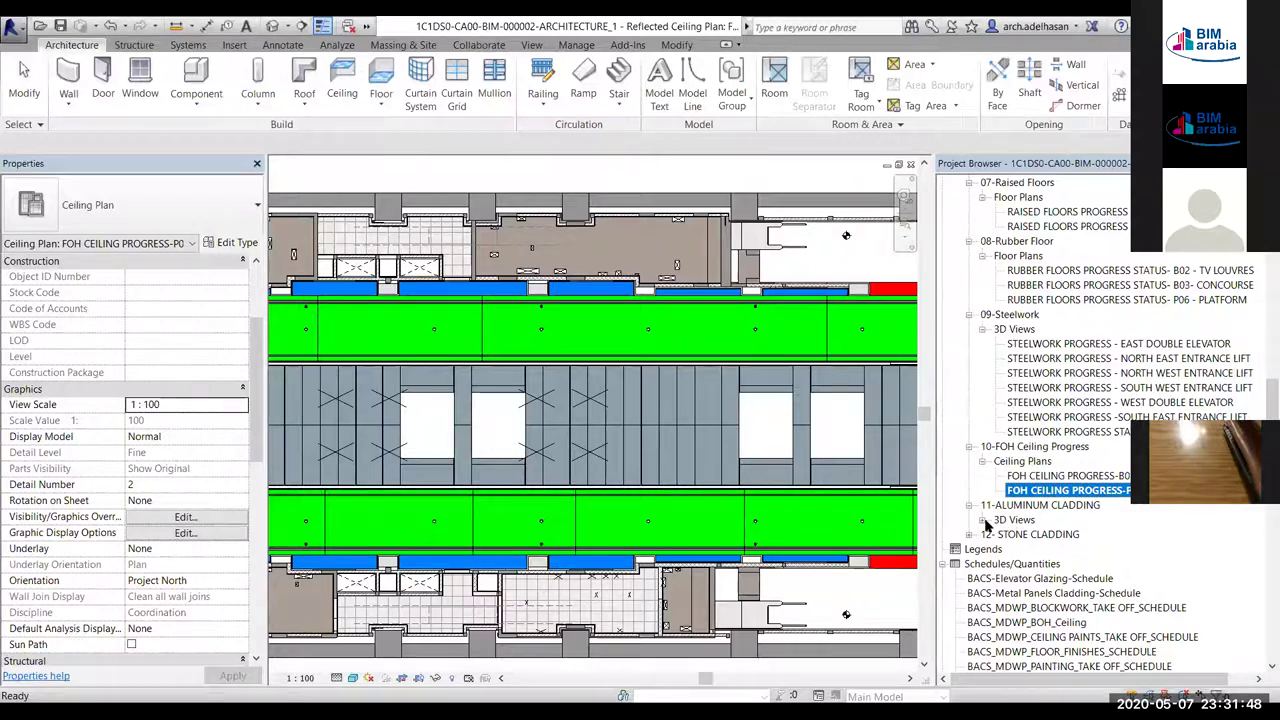
{"action": "left_click", "coordinate": [982, 520]}
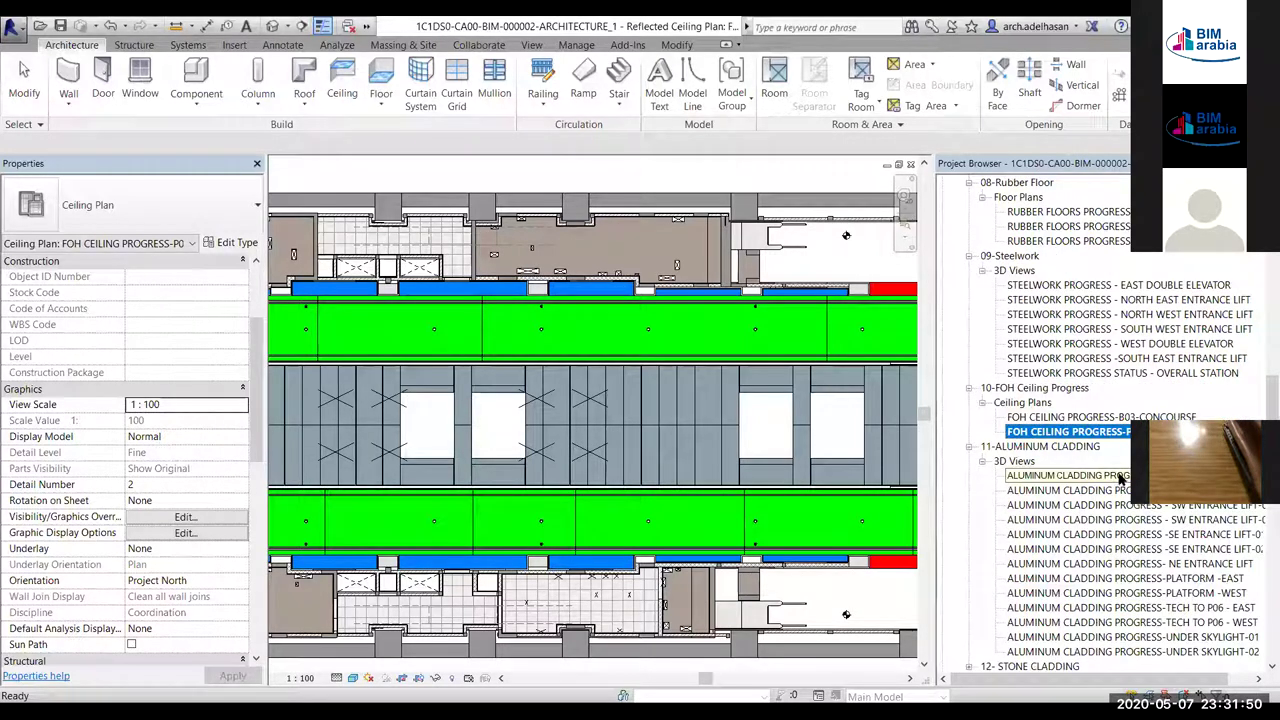
{"action": "double_click", "coordinate": [1100, 476]}
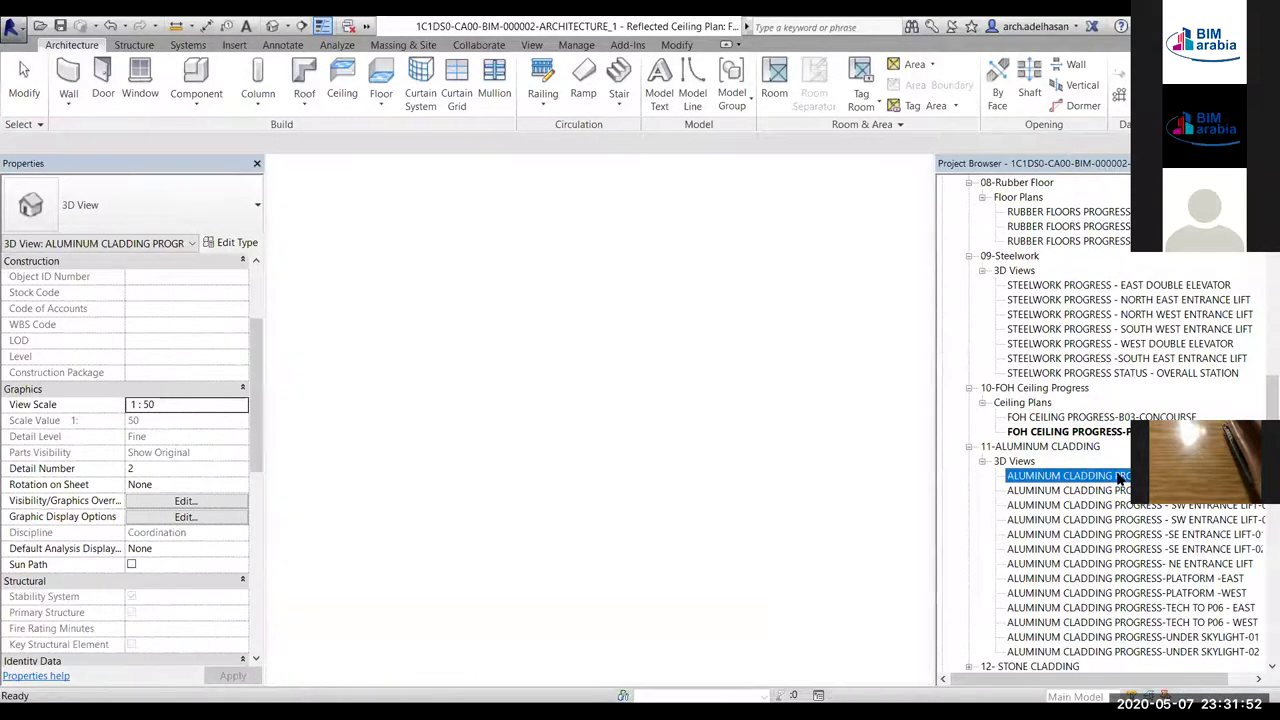
{"action": "scroll", "coordinate": [606, 376], "scroll_direction": "up", "scroll_amount": 3}
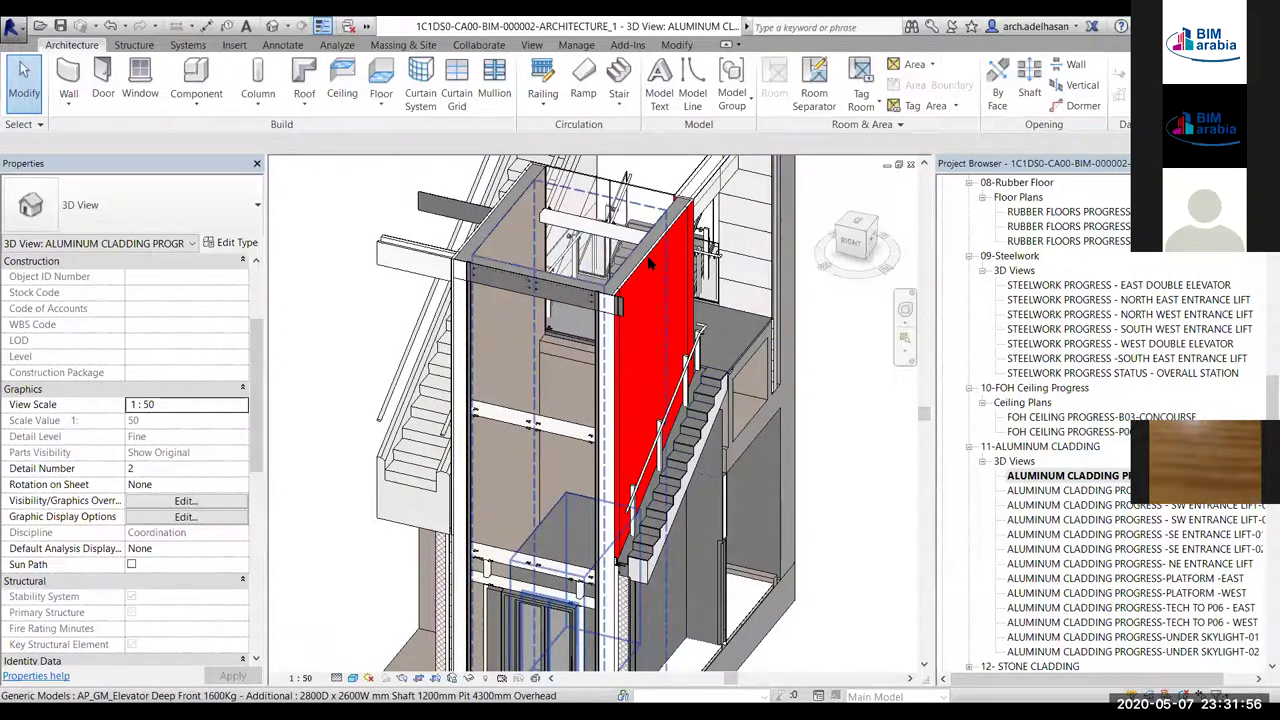
{"action": "left_click", "coordinate": [650, 264]}
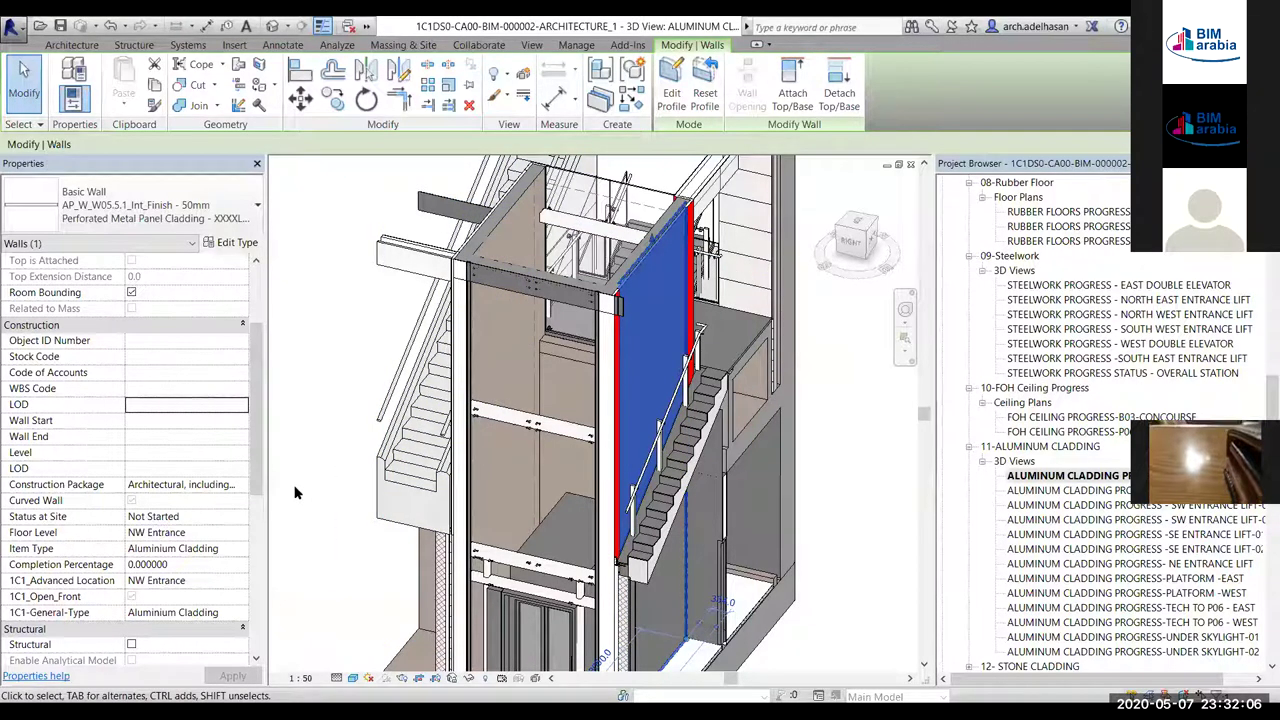
Set the selected cladding wall's Status at Site to In Progress
{"action": "left_click", "coordinate": [225, 558]}
{"action": "left_click_drag", "start_coordinate": [220, 549], "coordinate": [105, 553]}
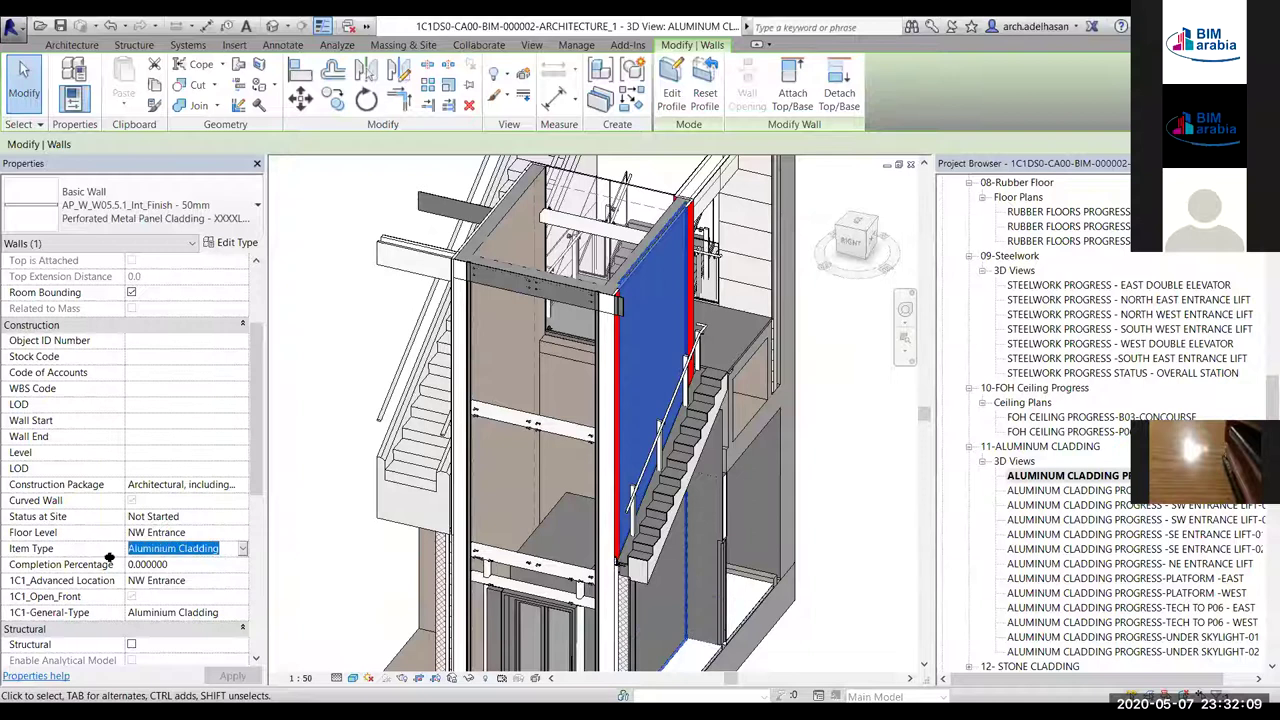
{"action": "left_click", "coordinate": [235, 518]}
{"action": "left_click", "coordinate": [212, 534]}
{"action": "left_click", "coordinate": [235, 518]}
{"action": "left_click", "coordinate": [235, 518]}
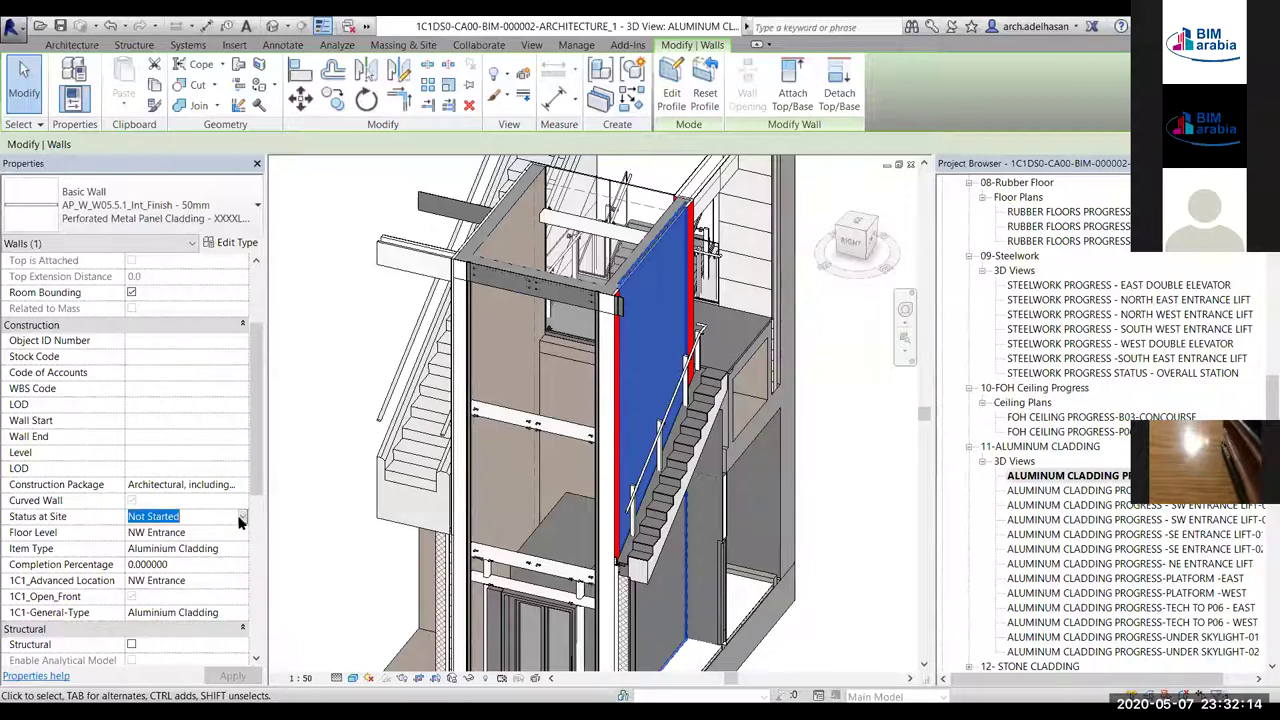
{"action": "left_click", "coordinate": [241, 518]}
{"action": "mouse_move", "coordinate": [240, 555]}
{"action": "left_mouse_down"}
{"action": "mouse_move", "coordinate": [241, 538]}
{"action": "mouse_move", "coordinate": [242, 568]}
{"action": "left_mouse_up"}
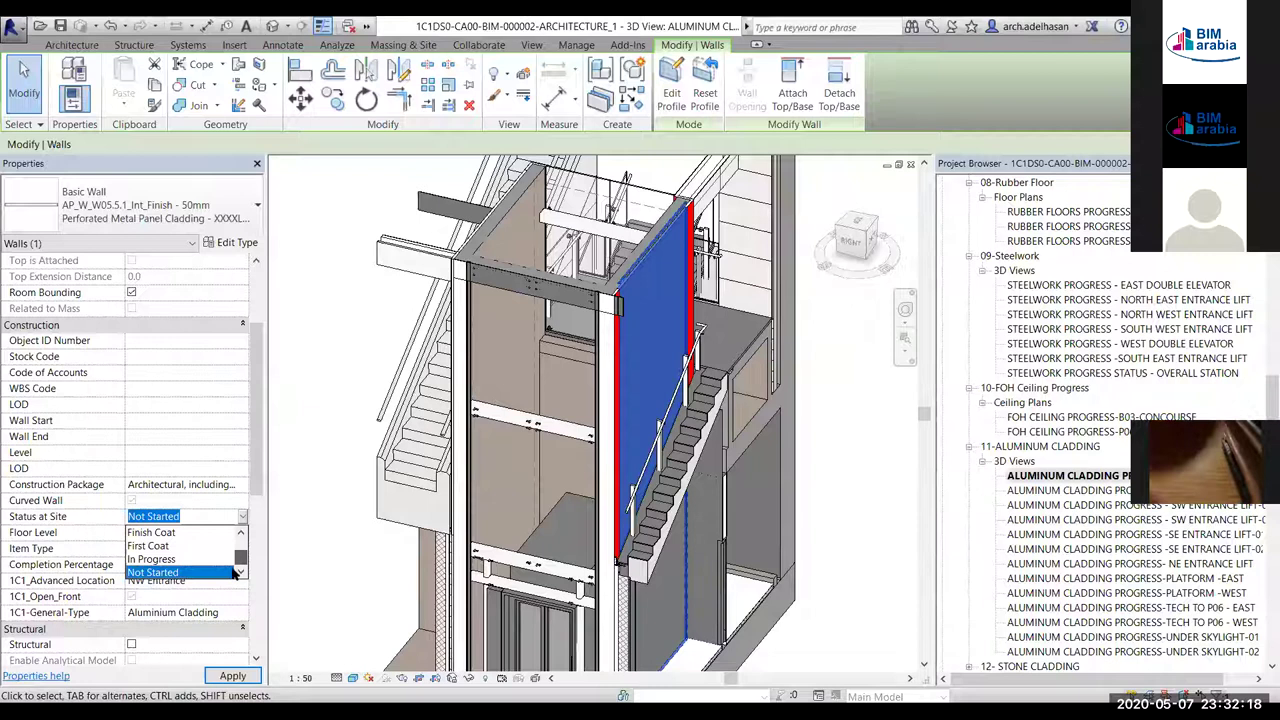
{"action": "left_click", "coordinate": [153, 559]}
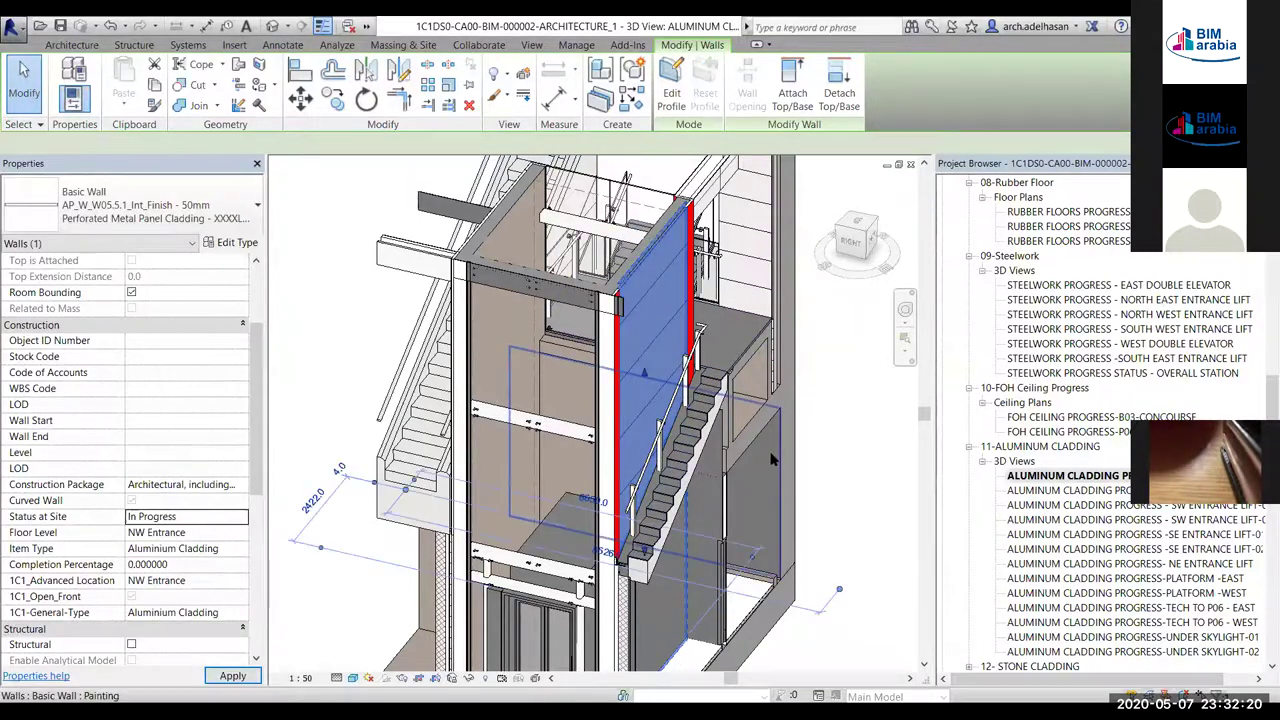
Change the elevator-shaft painting wall's Status at Site to Cladding Installed and deselect it
{"action": "left_click", "coordinate": [770, 460]}
{"action": "scroll", "coordinate": [248, 578], "scroll_direction": "down", "scroll_amount": 5}
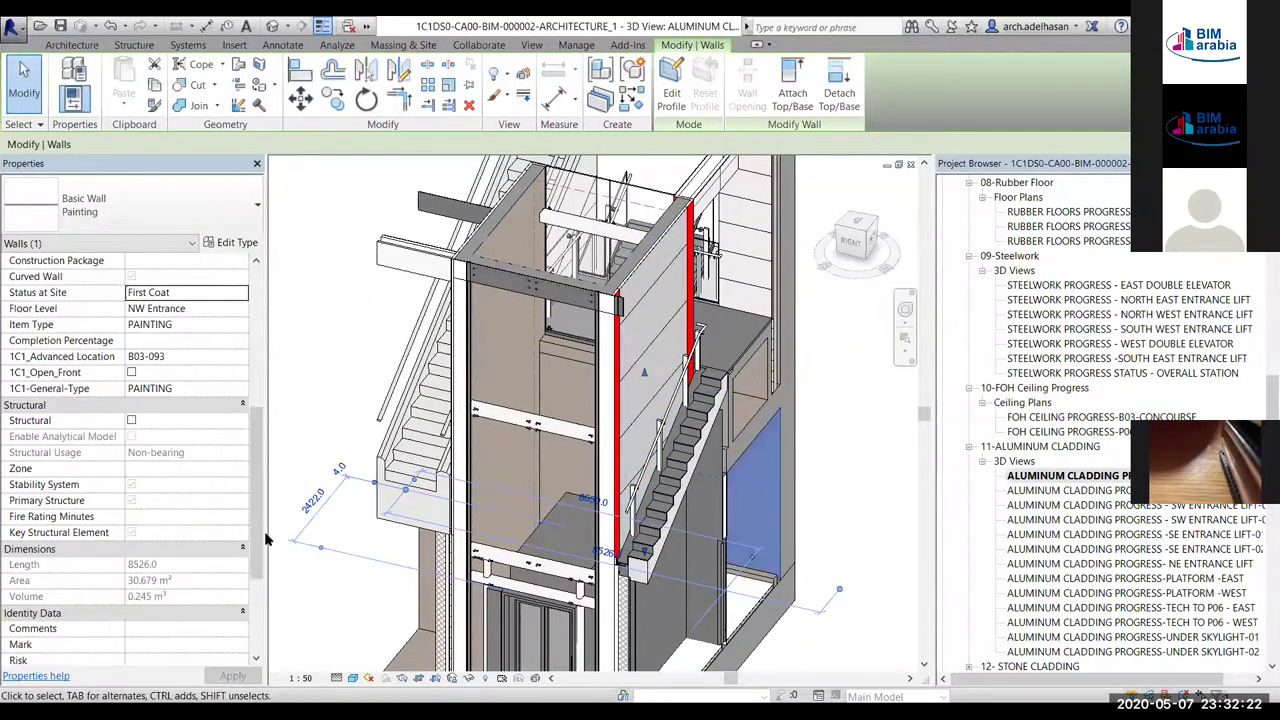
{"action": "scroll", "coordinate": [600, 460], "scroll_direction": "up", "scroll_amount": 3}
{"action": "scroll", "coordinate": [600, 460], "scroll_direction": "down", "scroll_amount": 5}
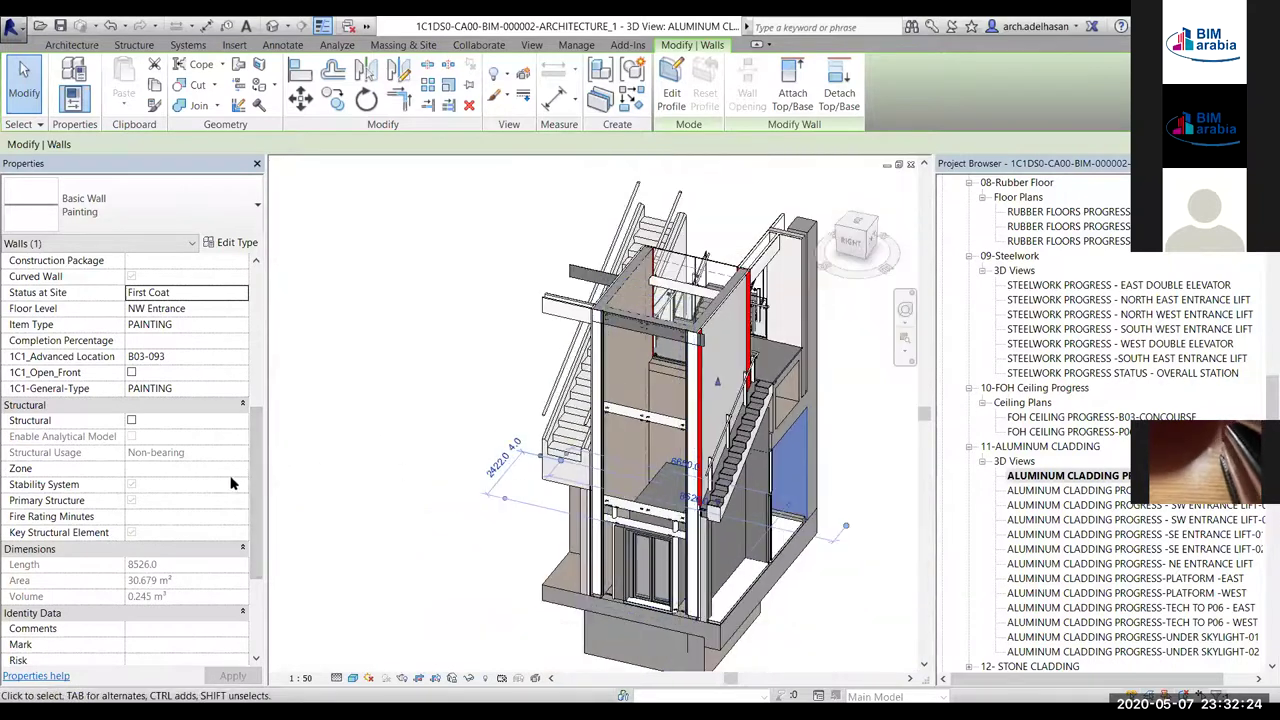
{"action": "scroll", "coordinate": [254, 430], "scroll_direction": "up", "scroll_amount": 3}
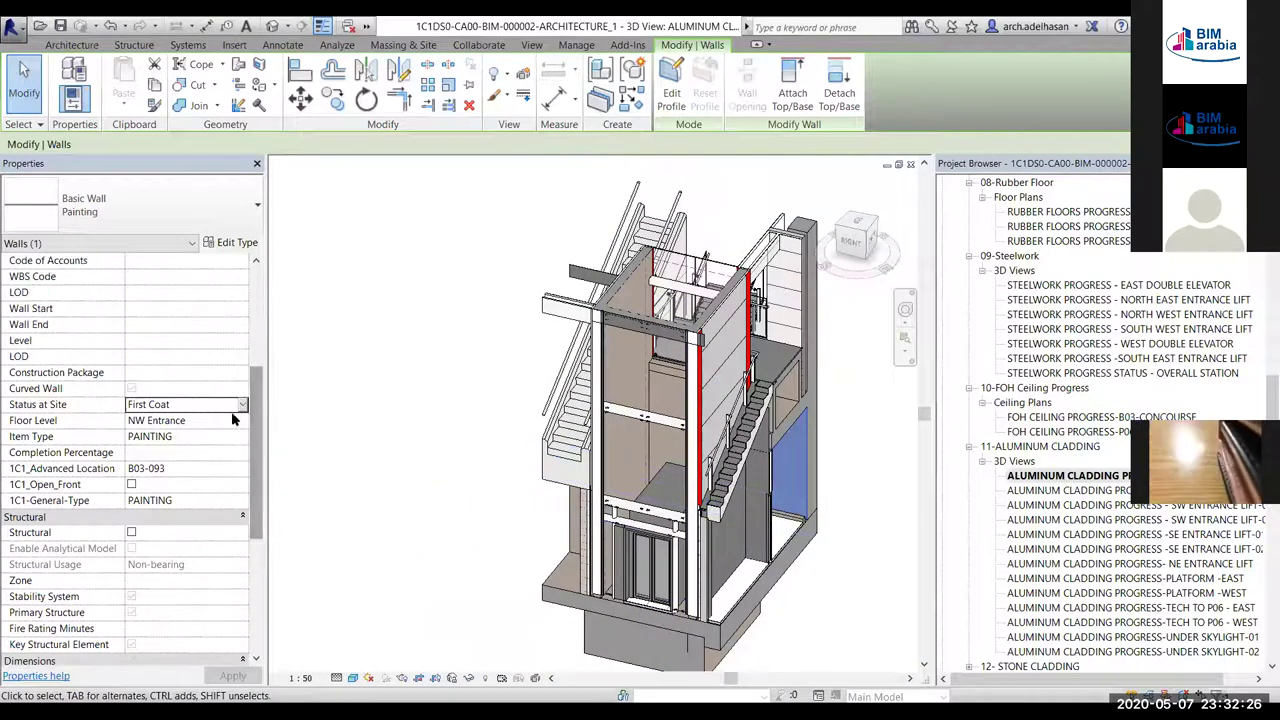
{"action": "left_click", "coordinate": [240, 404]}
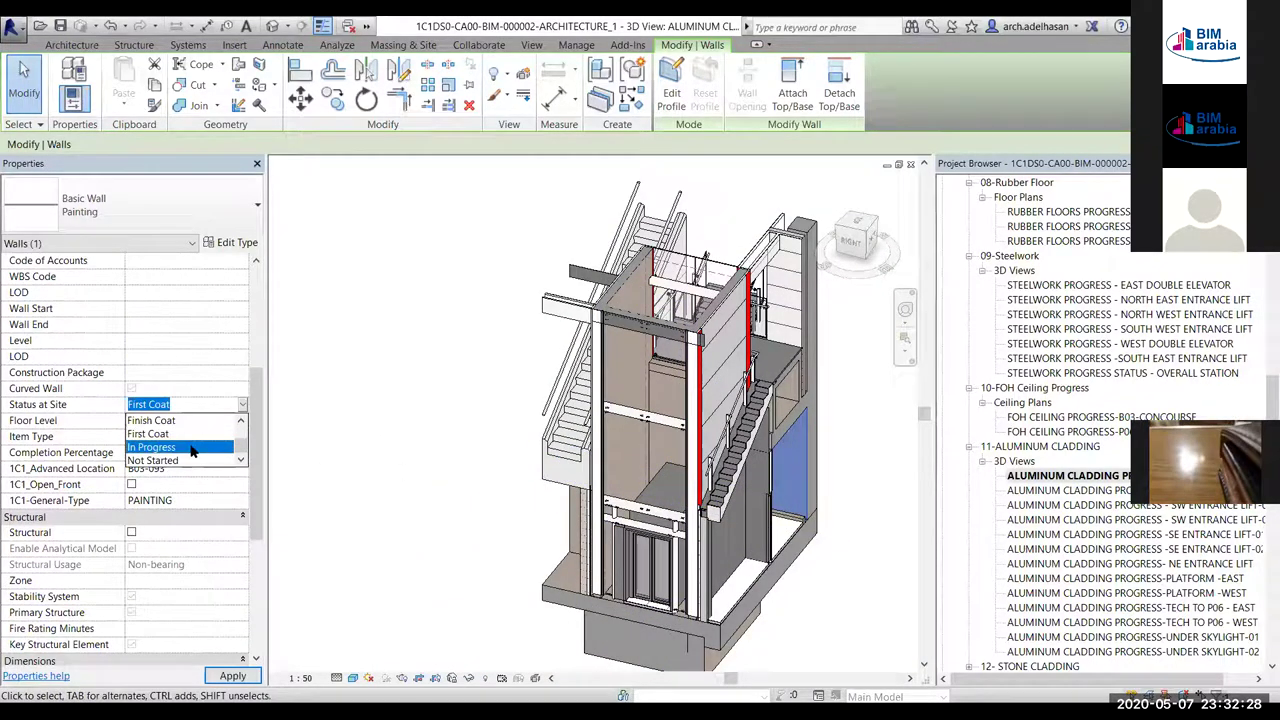
{"action": "left_click", "coordinate": [195, 450]}
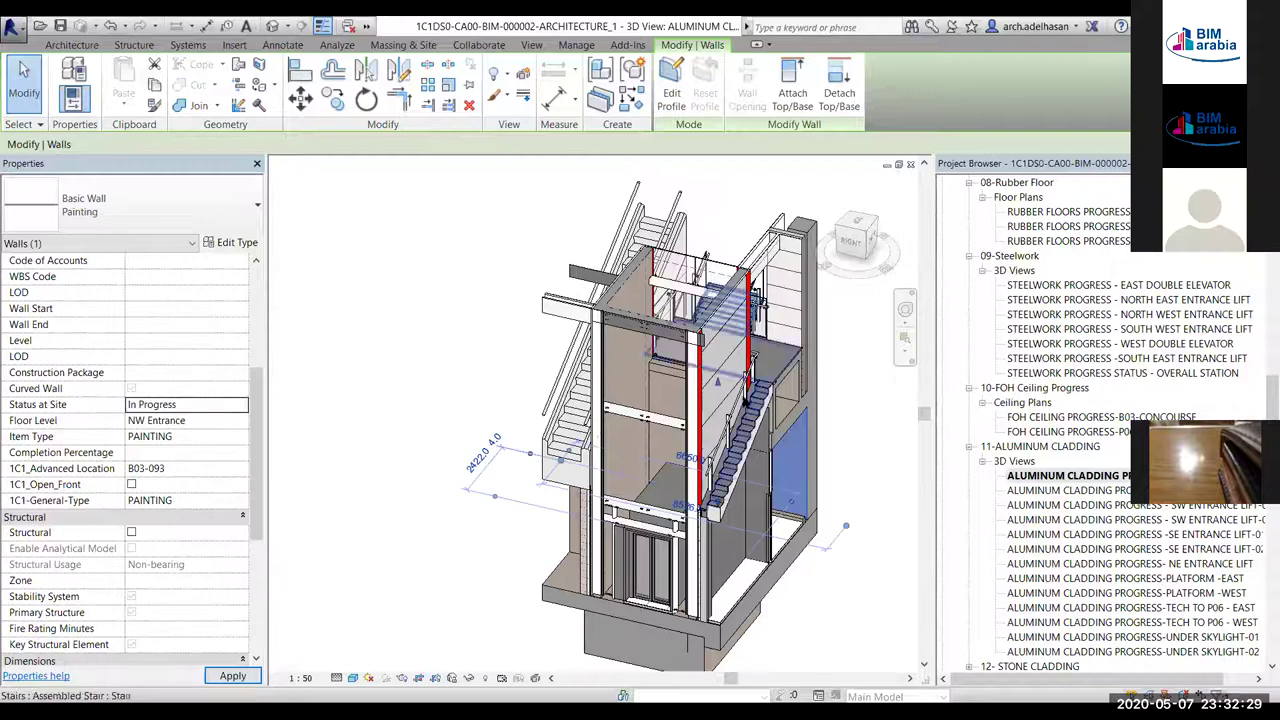
{"action": "left_click", "coordinate": [240, 404]}
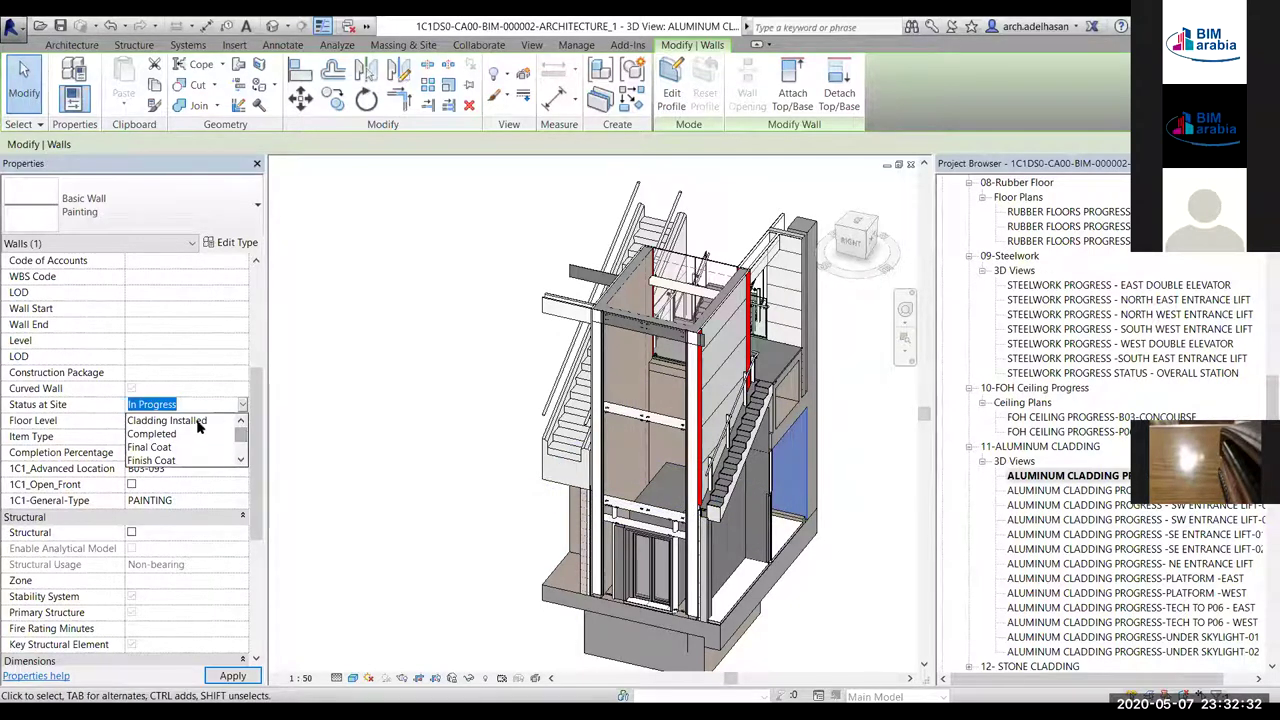
{"action": "left_click", "coordinate": [436, 392]}
{"action": "scroll", "coordinate": [223, 539], "scroll_direction": "down", "scroll_amount": 5}
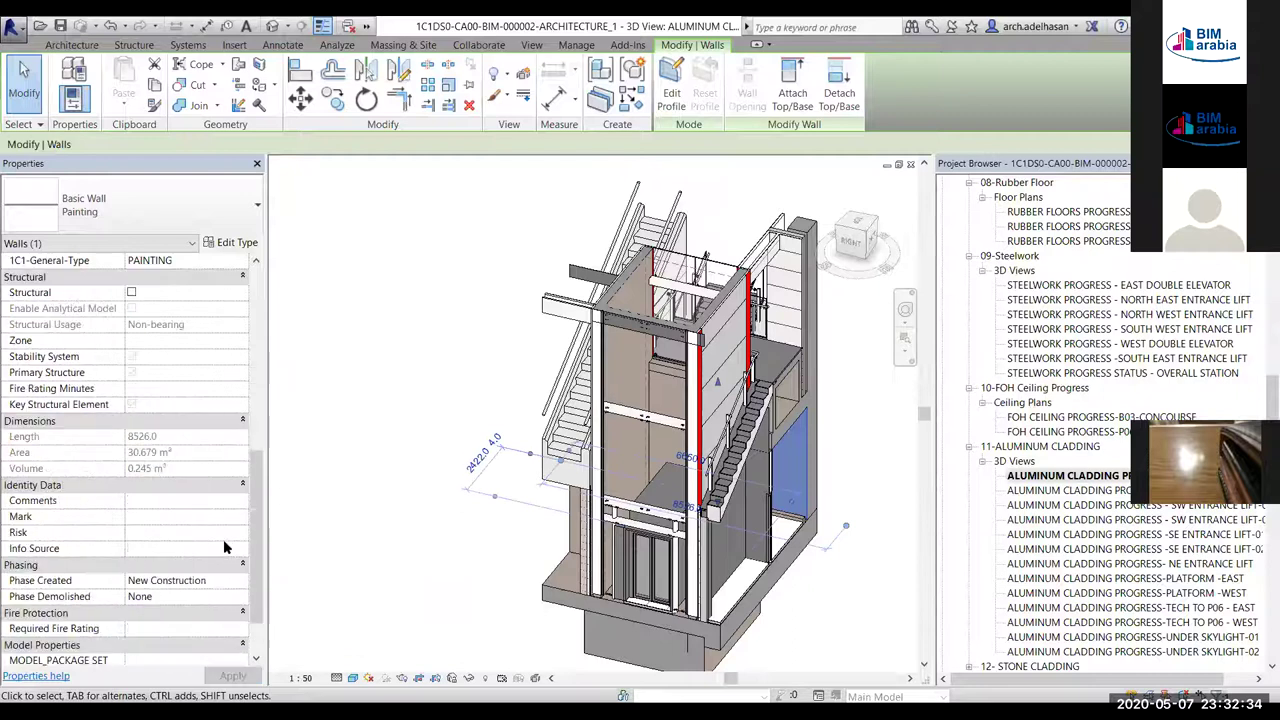
{"action": "scroll", "coordinate": [250, 532], "scroll_direction": "up", "scroll_amount": 3}
{"action": "left_click", "coordinate": [362, 535]}
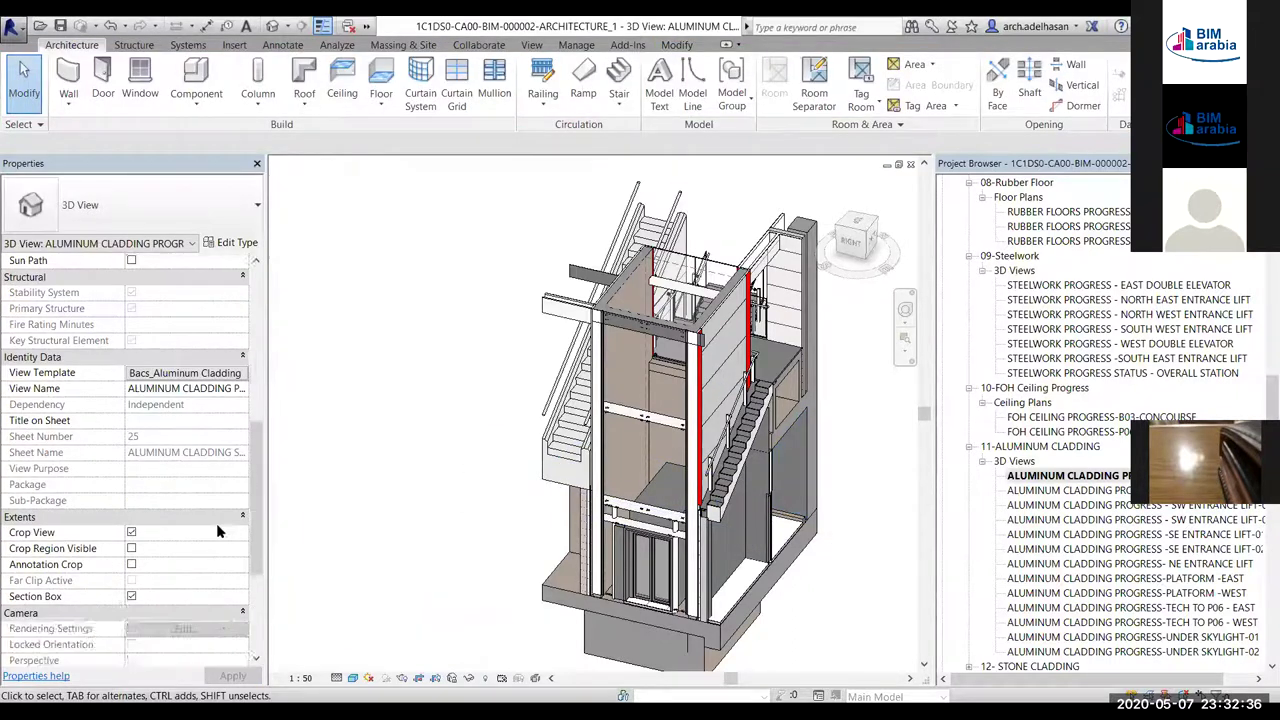
{"action": "left_click", "coordinate": [222, 426]}
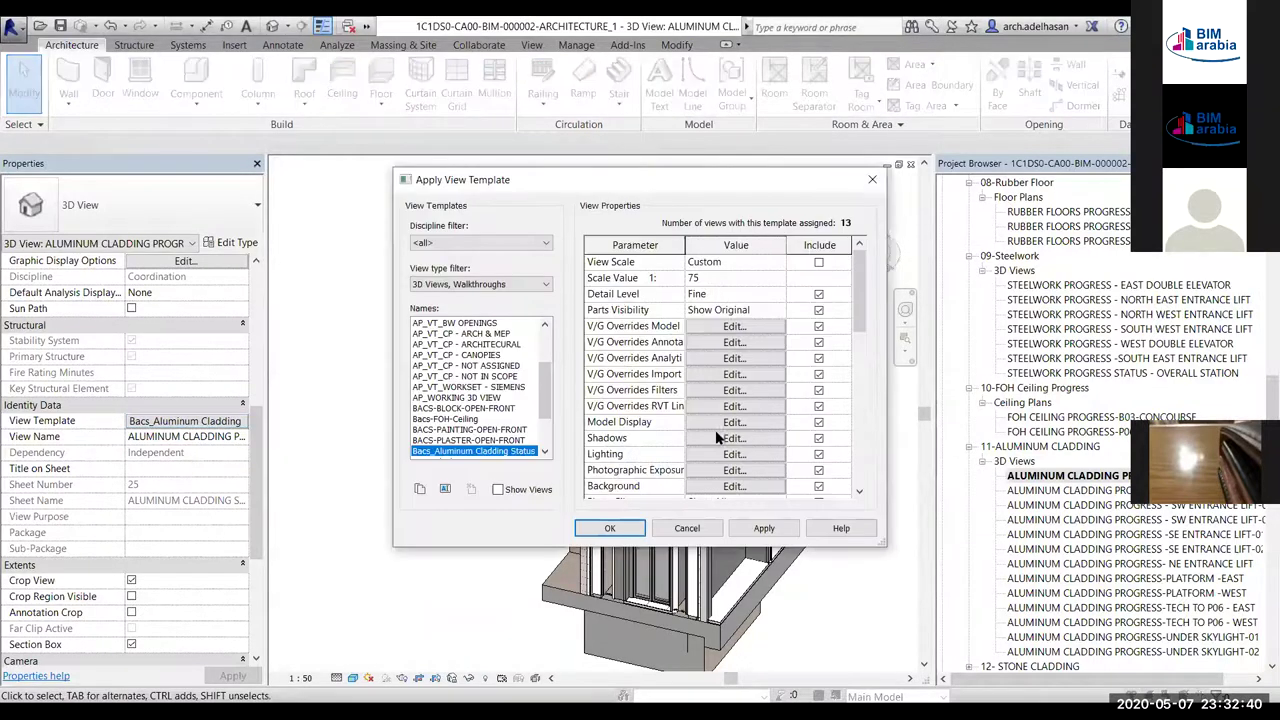
{"action": "left_click", "coordinate": [717, 390]}
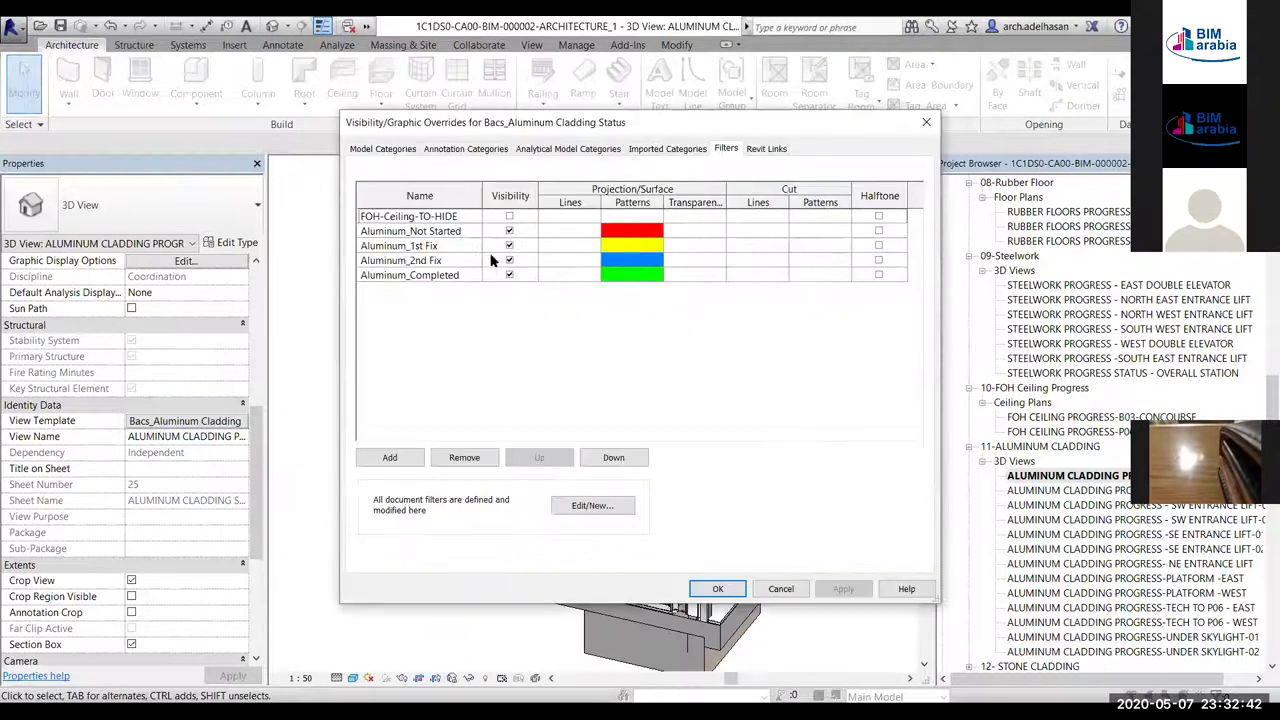
{"action": "left_click", "coordinate": [436, 246]}
{"action": "left_click", "coordinate": [632, 246]}
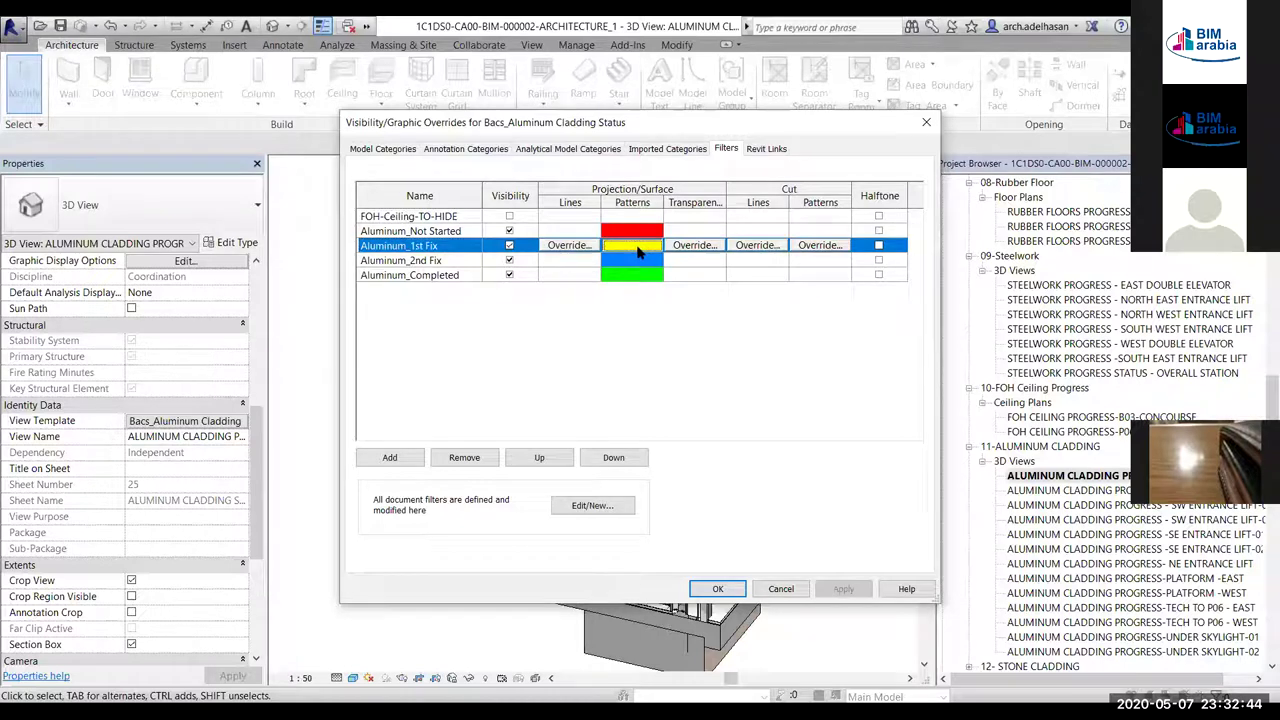
{"action": "left_click", "coordinate": [745, 424]}
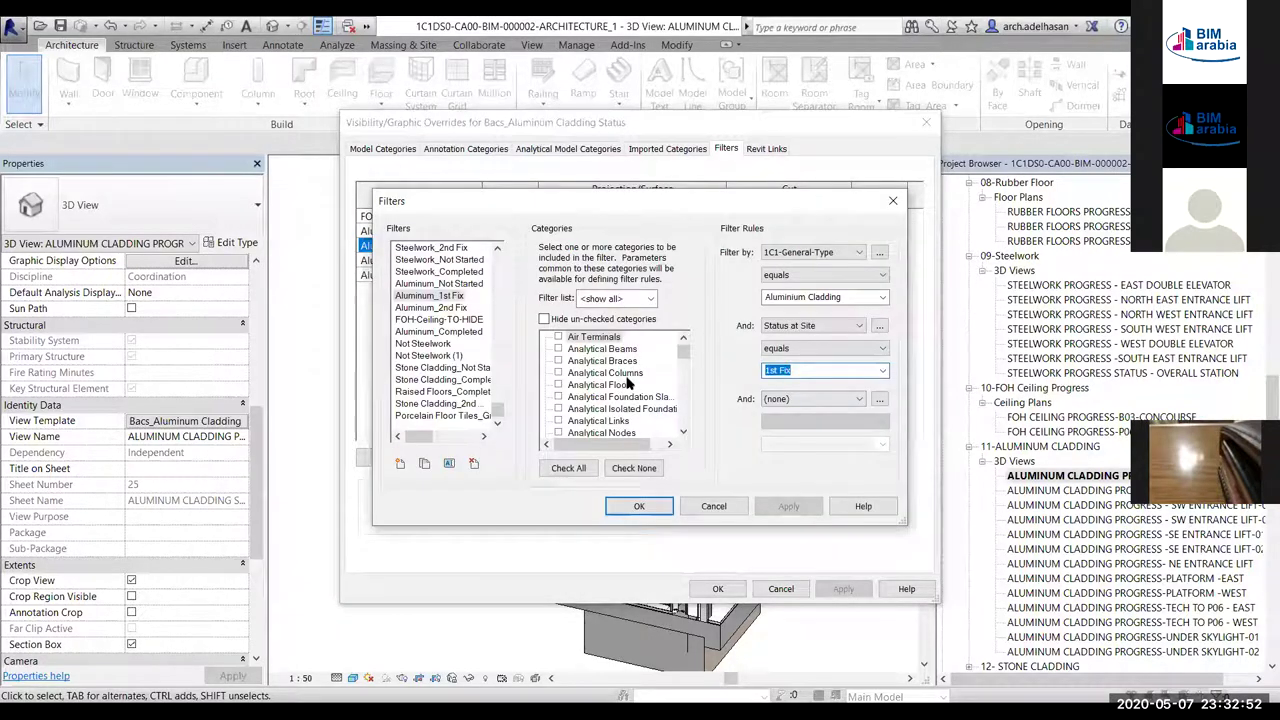
{"action": "left_click", "coordinate": [728, 506]}
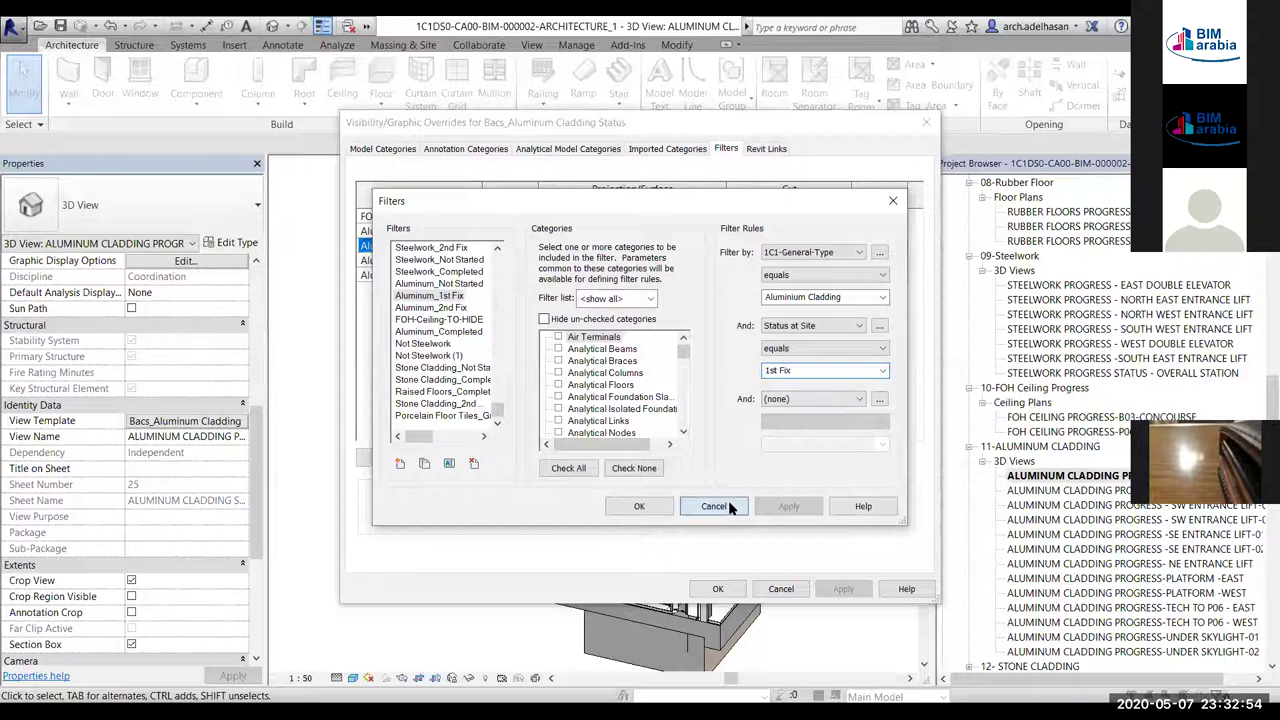
{"action": "left_click", "coordinate": [718, 588]}
Set the perforated metal cladding wall's Status at Site to 1st Fix
{"action": "left_click", "coordinate": [686, 529]}
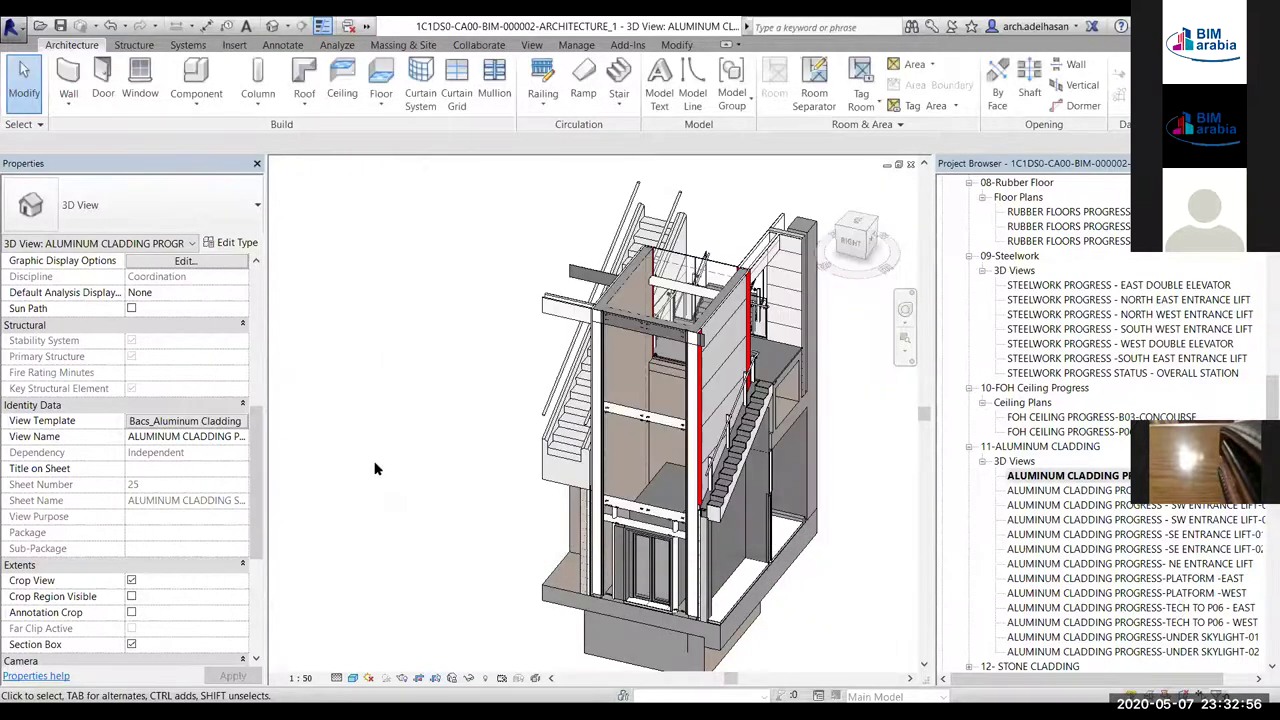
{"action": "left_click", "coordinate": [715, 345]}
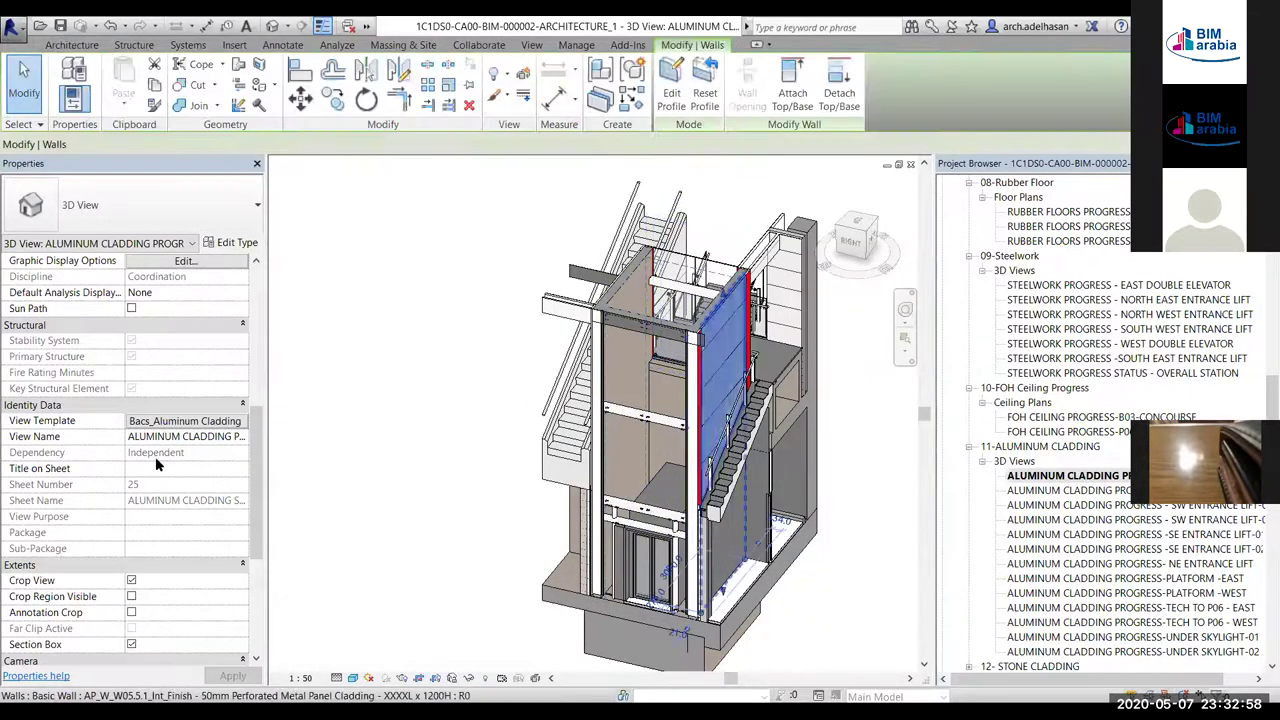
{"action": "scroll", "coordinate": [192, 460], "scroll_direction": "up", "scroll_amount": 3}
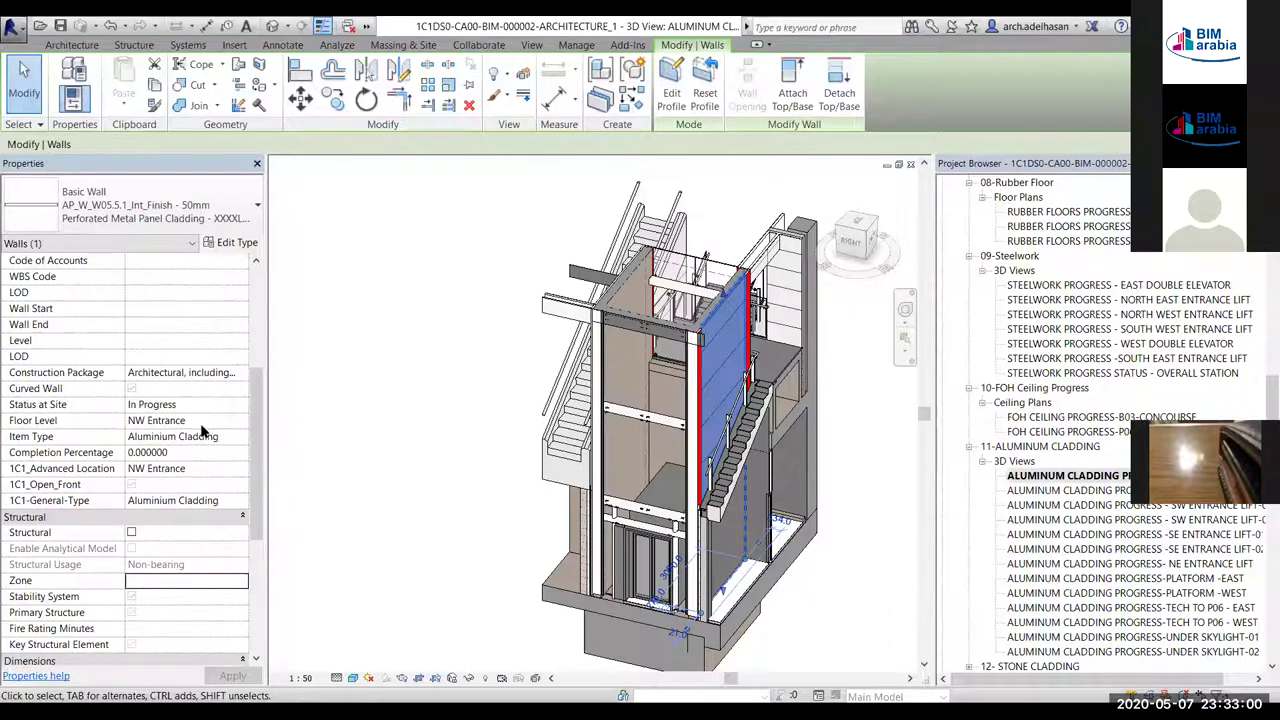
{"action": "left_click", "coordinate": [201, 404]}
{"action": "left_click", "coordinate": [231, 438]}
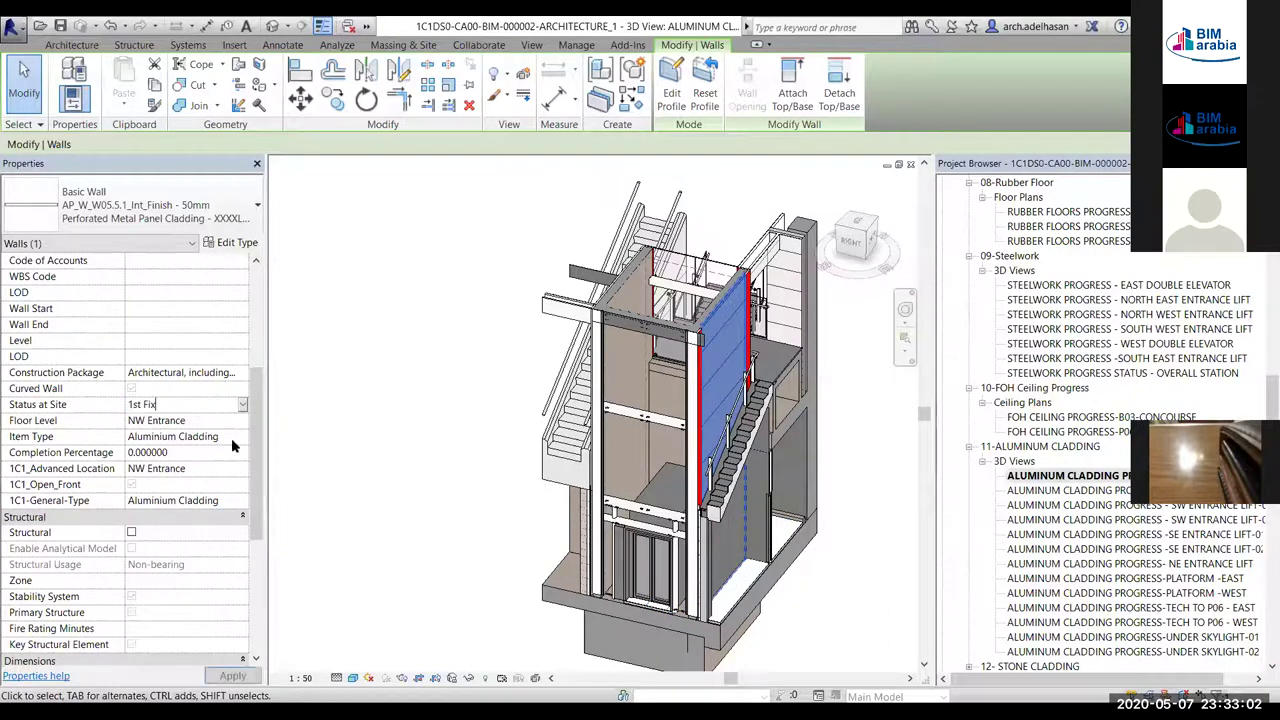
Confirm the wall now shows yellow and open the second aluminium cladding progress 3D view
{"action": "left_click", "coordinate": [521, 334]}
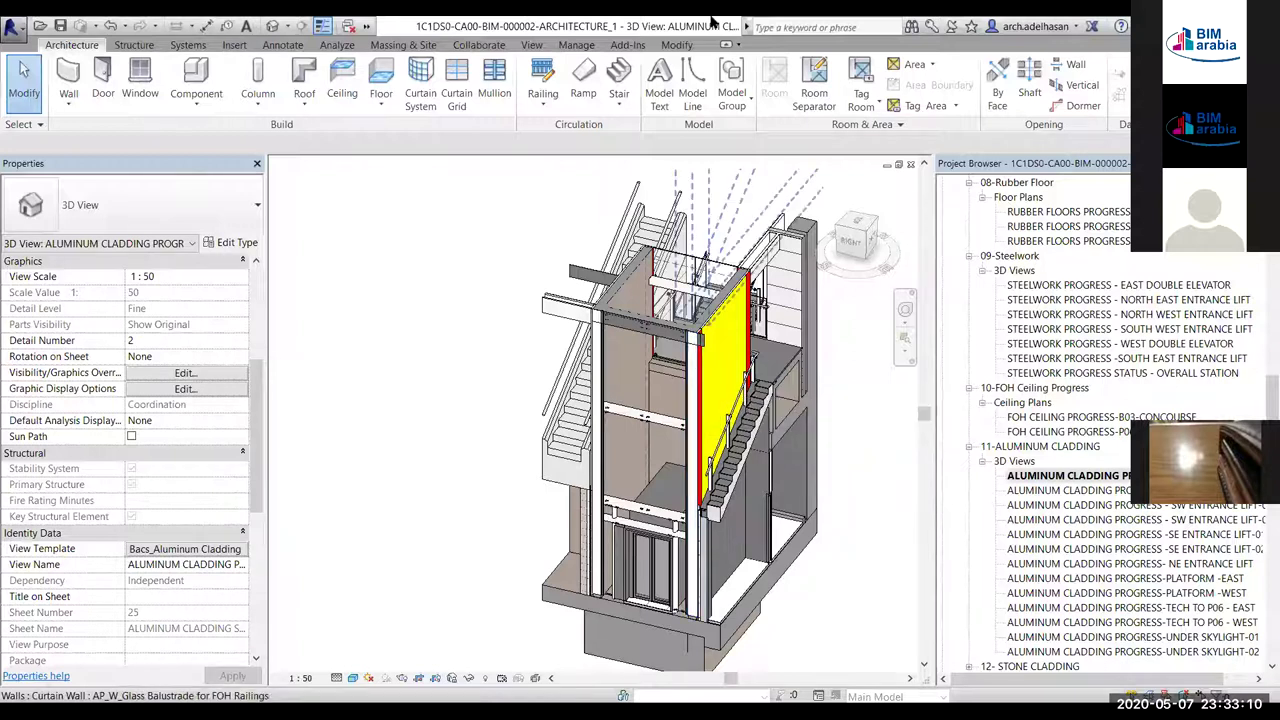
{"action": "scroll", "coordinate": [447, 391], "scroll_direction": "down", "scroll_amount": 2}
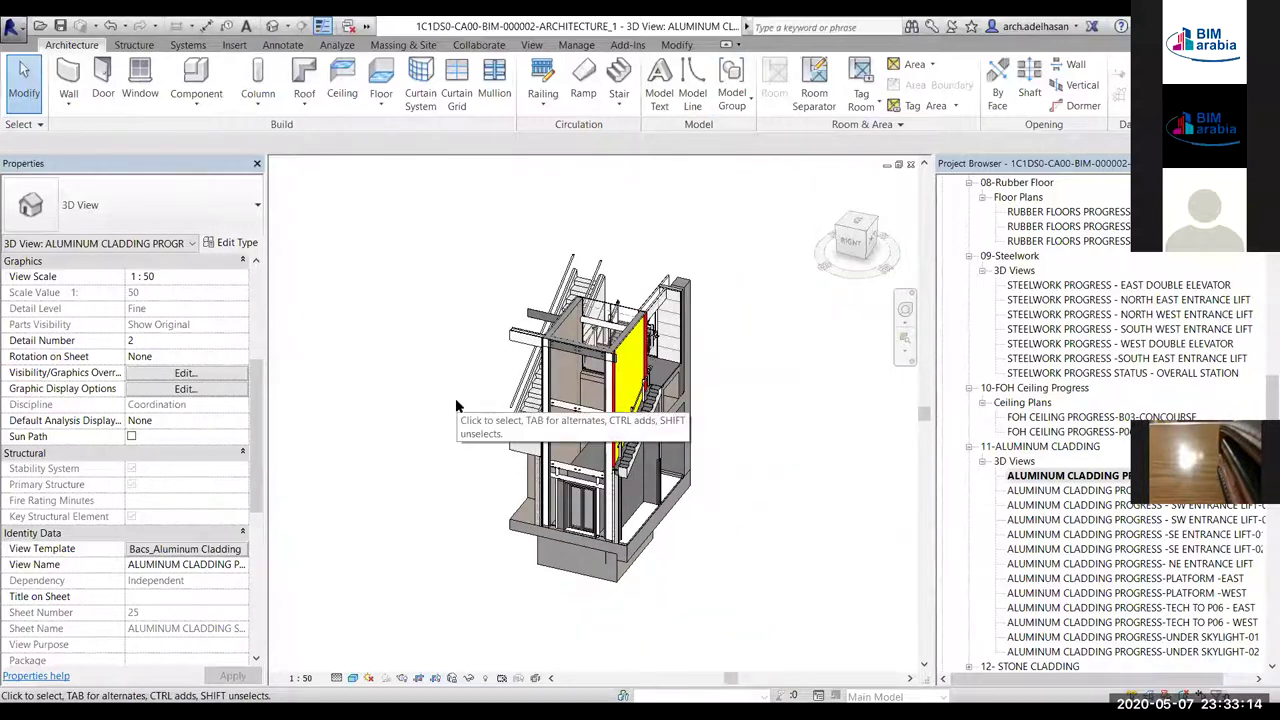
{"action": "double_click", "coordinate": [1100, 490]}
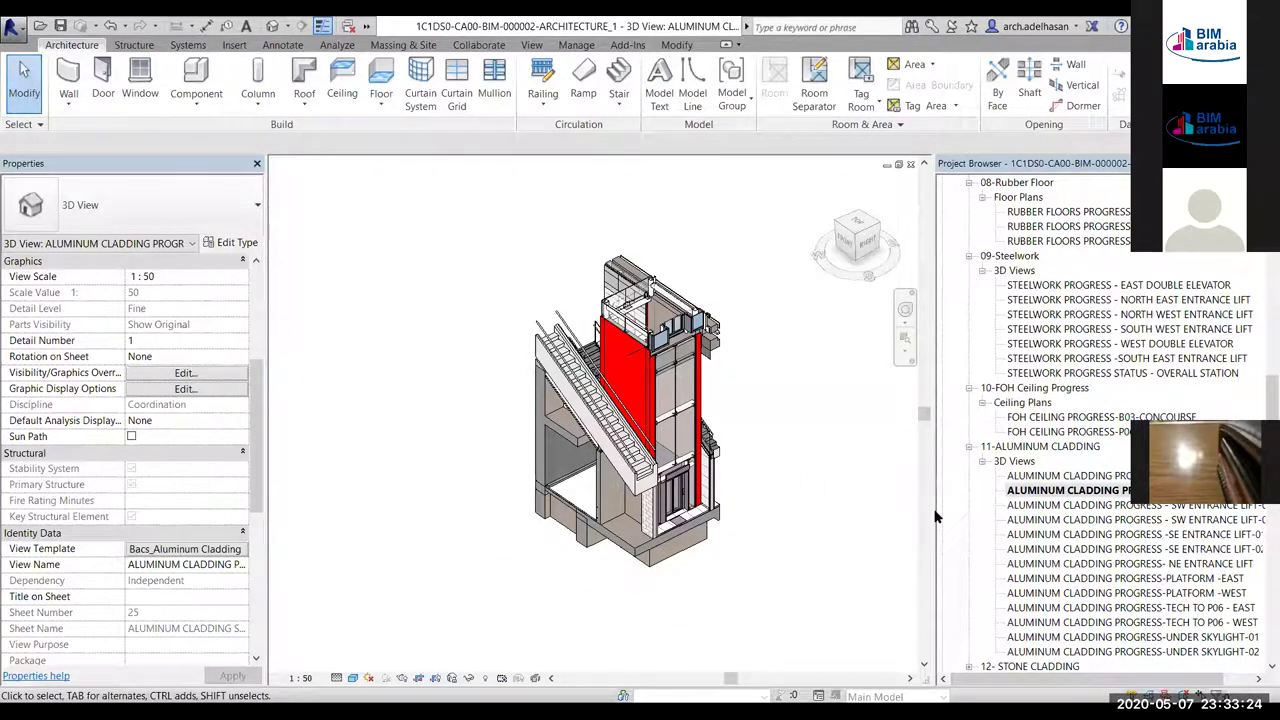
Open the PLATFORM -EAST cladding progress view and zoom around it
{"action": "left_click", "coordinate": [1155, 579]}
{"action": "double_click", "coordinate": [1155, 580]}
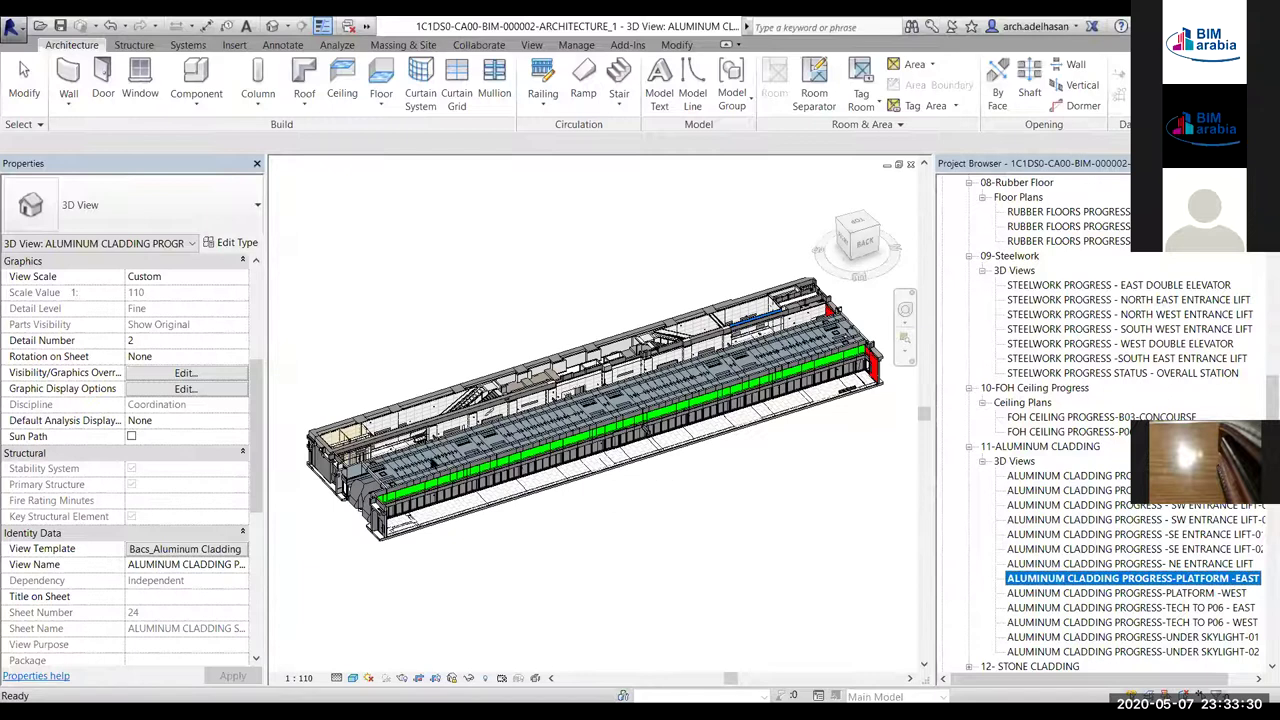
{"action": "scroll", "coordinate": [394, 520], "scroll_direction": "up", "scroll_amount": 3}
{"action": "scroll", "coordinate": [399, 495], "scroll_direction": "up", "scroll_amount": 4}
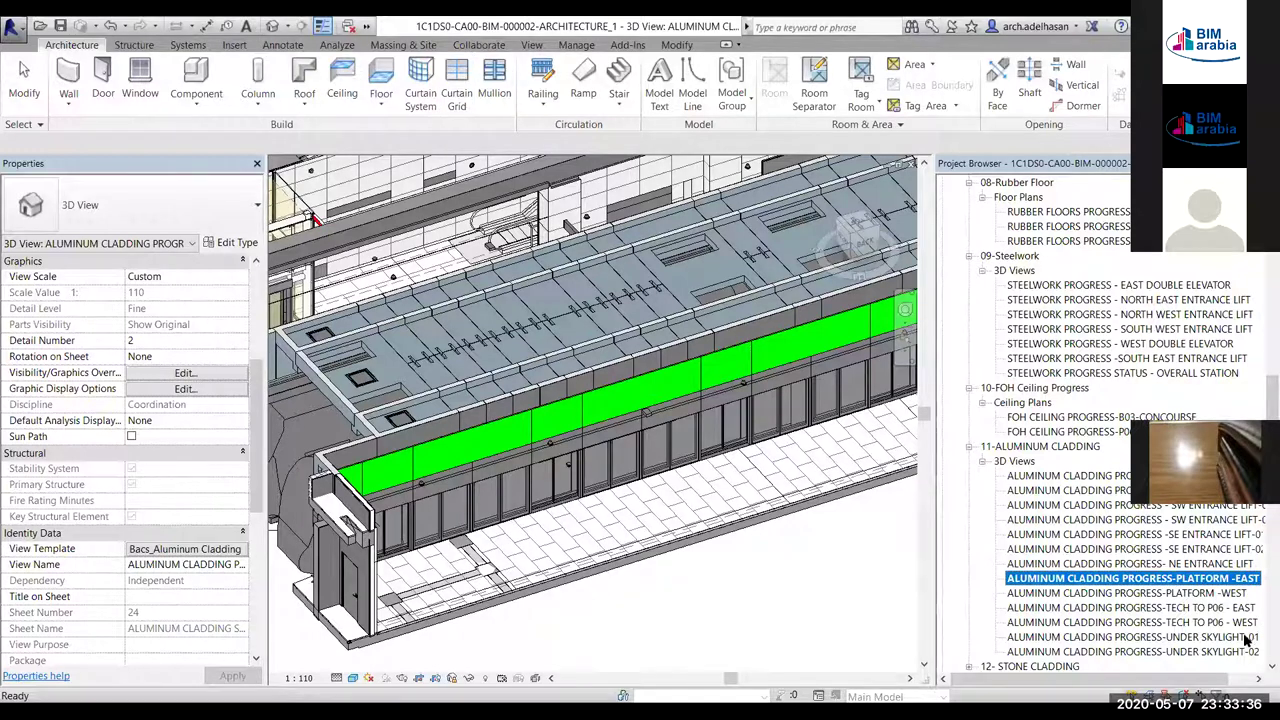
{"action": "scroll", "coordinate": [988, 553], "scroll_direction": "down", "scroll_amount": 3}
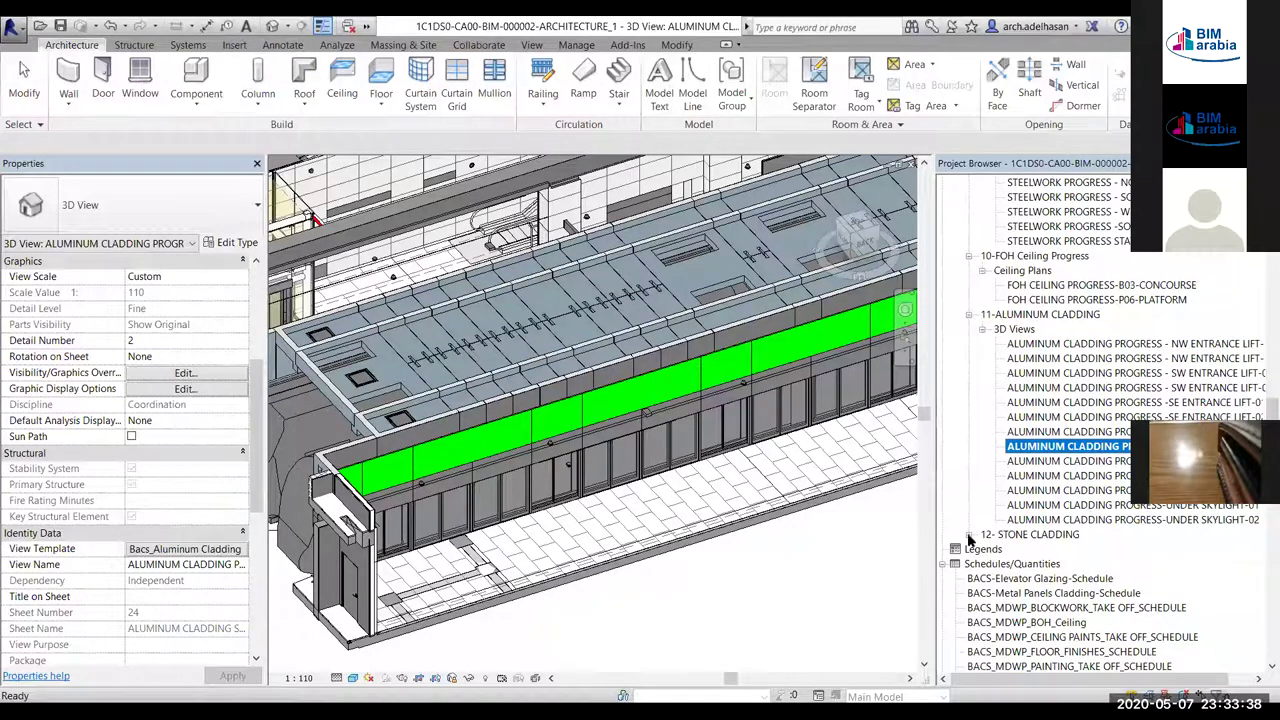
Open STONE CLADDING PROGRESS - CONCOURSE LEVEL- PART 1 and select the green stone wall
{"action": "left_click", "coordinate": [969, 535]}
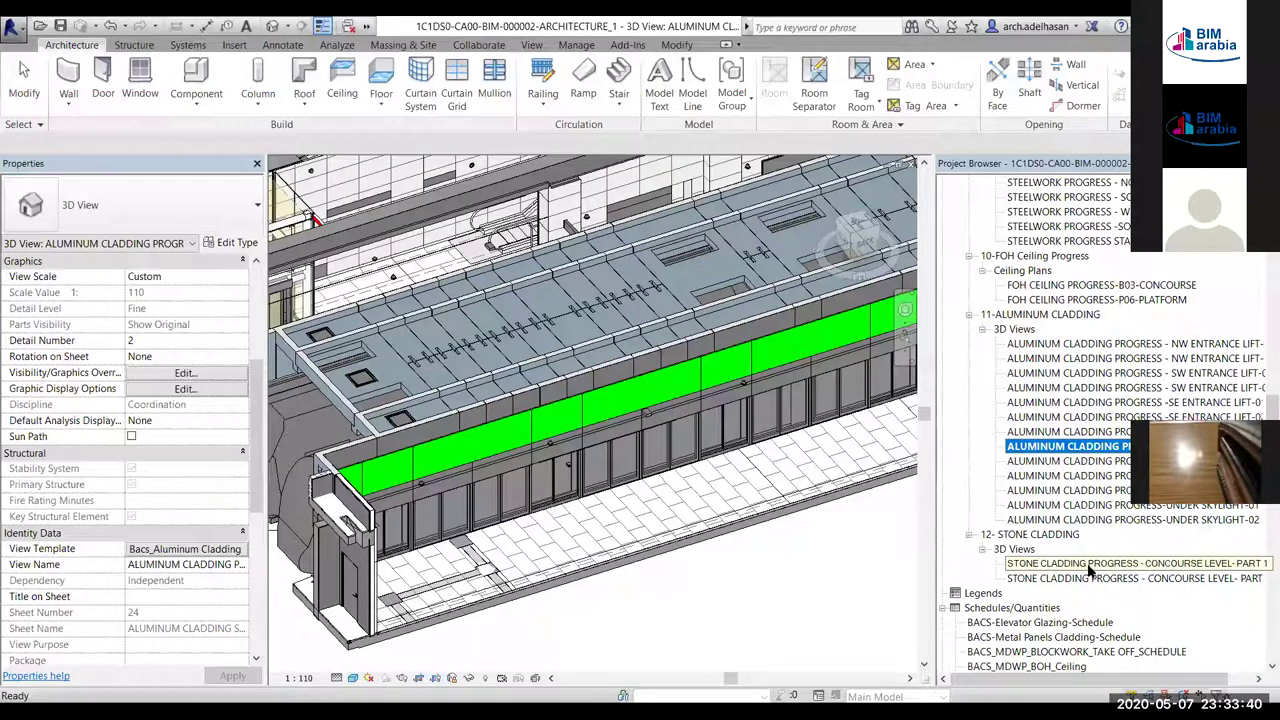
{"action": "double_click", "coordinate": [1091, 564]}
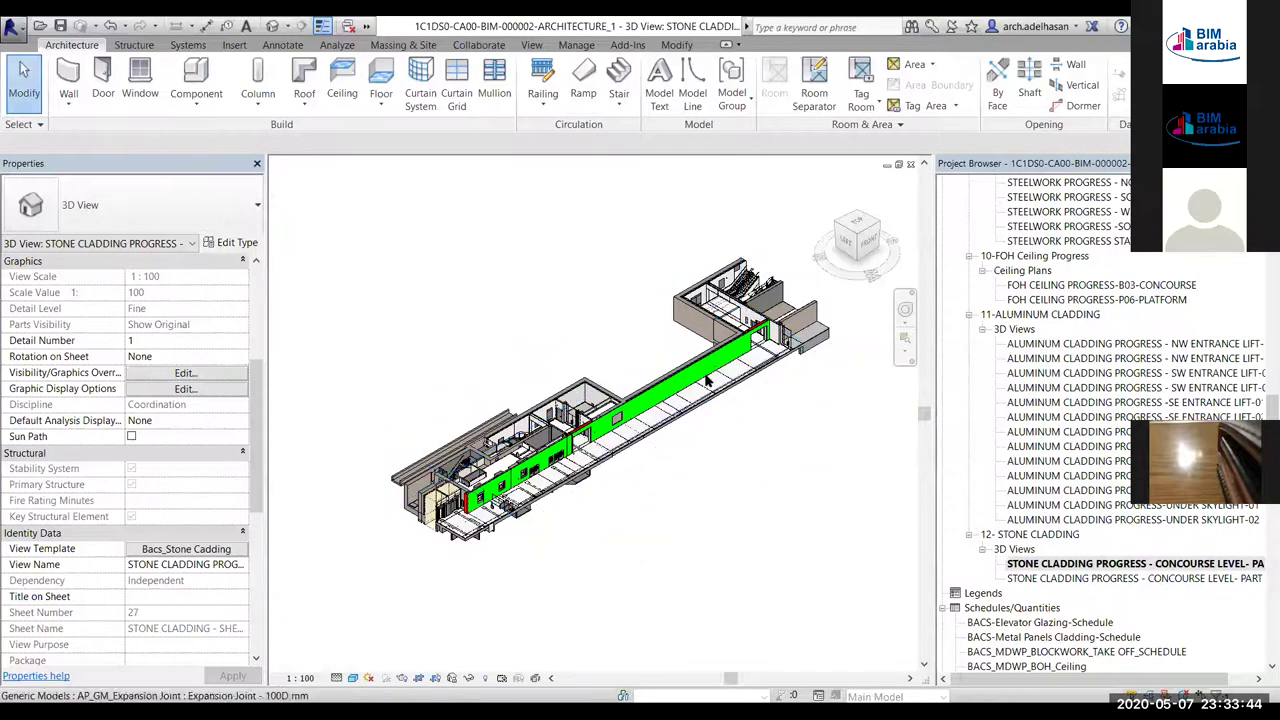
{"action": "scroll", "coordinate": [706, 381], "scroll_direction": "up", "scroll_amount": 5}
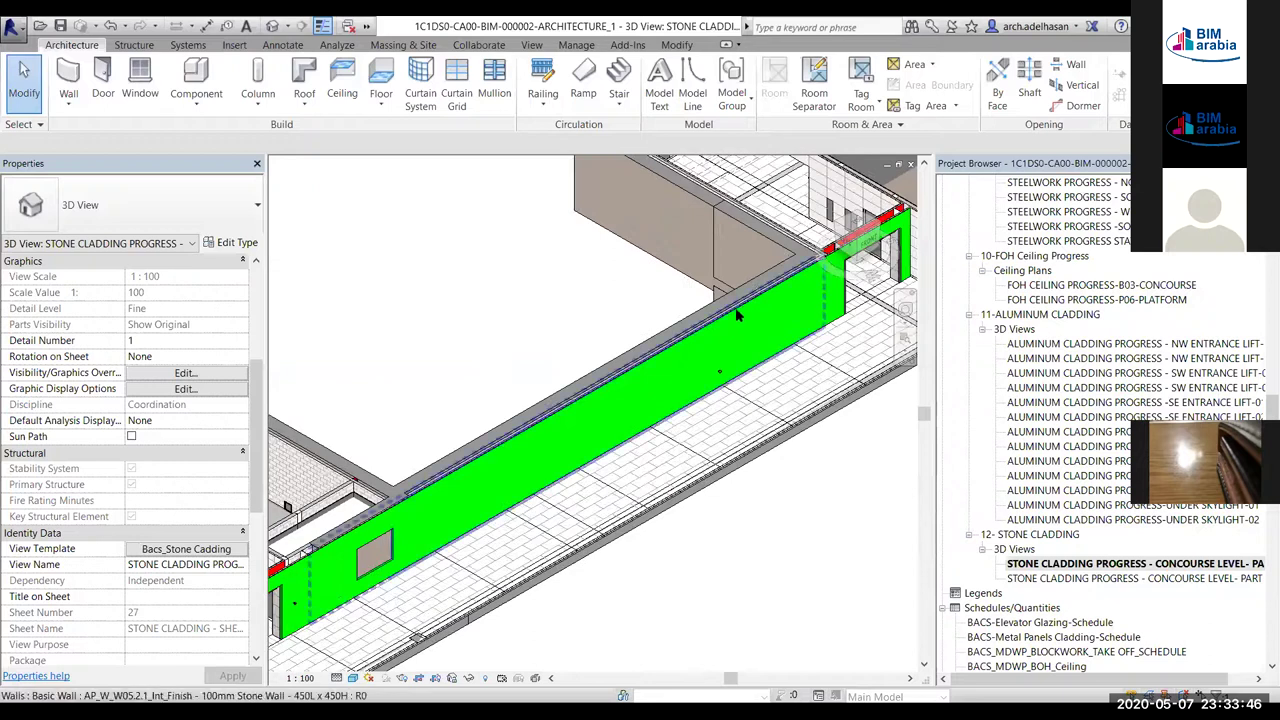
{"action": "left_click", "coordinate": [736, 316]}
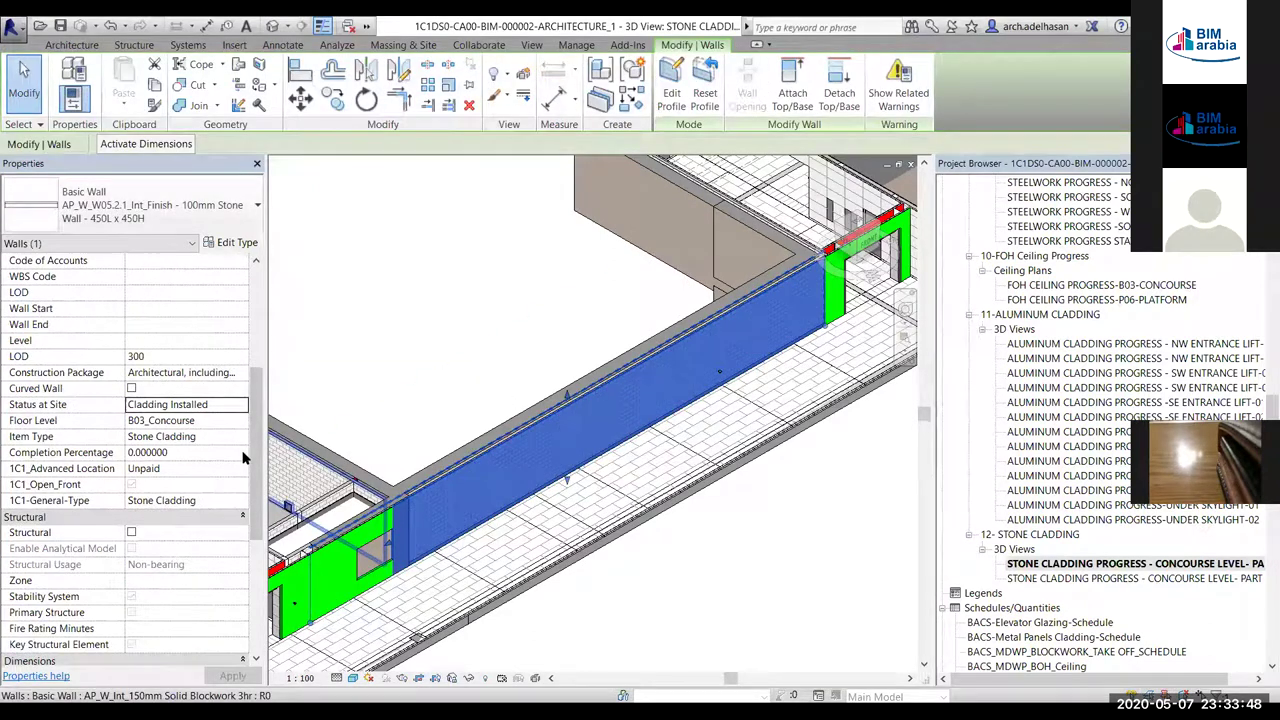
Verify the stone wall's Status at Site is Cladding Installed, then deselect it
{"action": "left_click", "coordinate": [215, 436]}
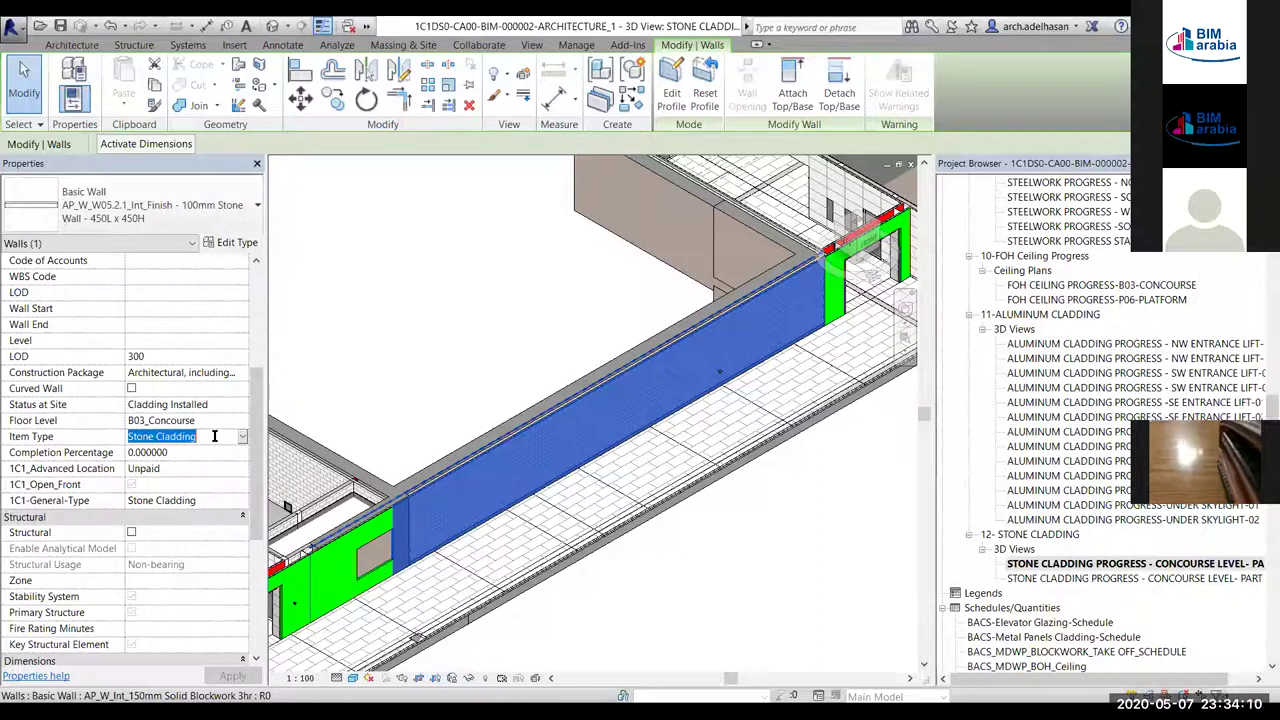
{"action": "left_click", "coordinate": [228, 404]}
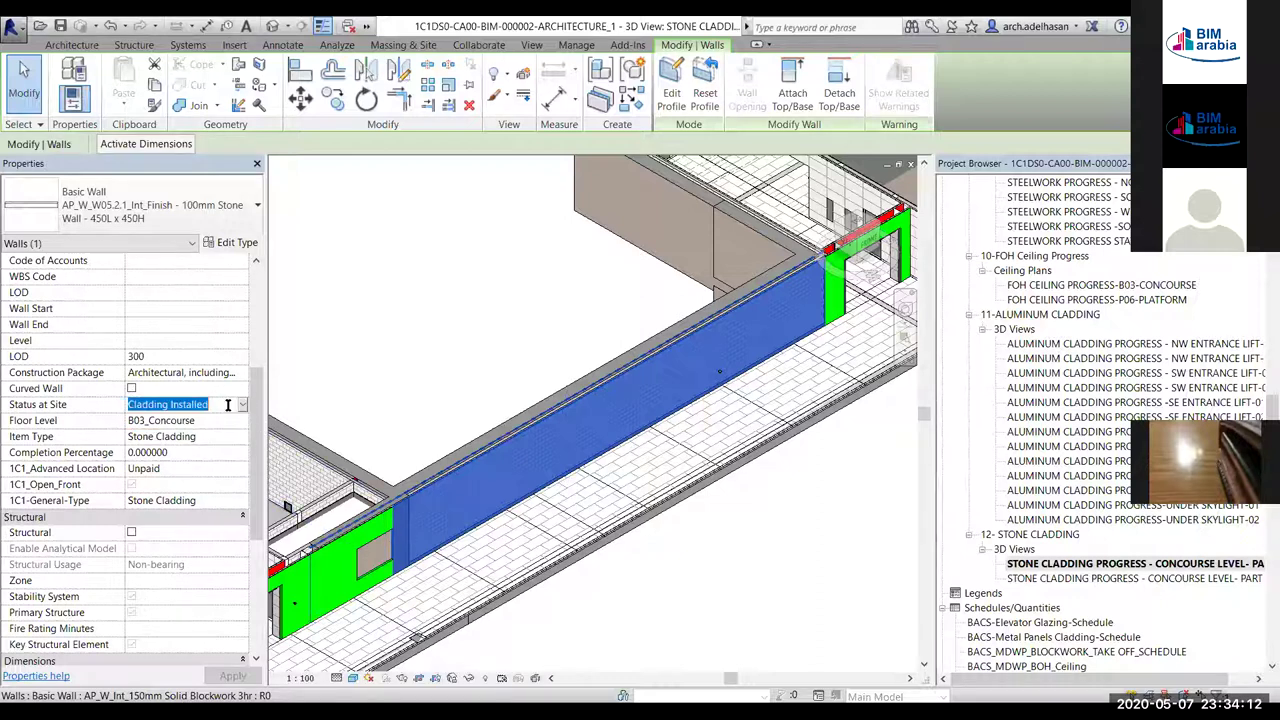
{"action": "left_click", "coordinate": [242, 405]}
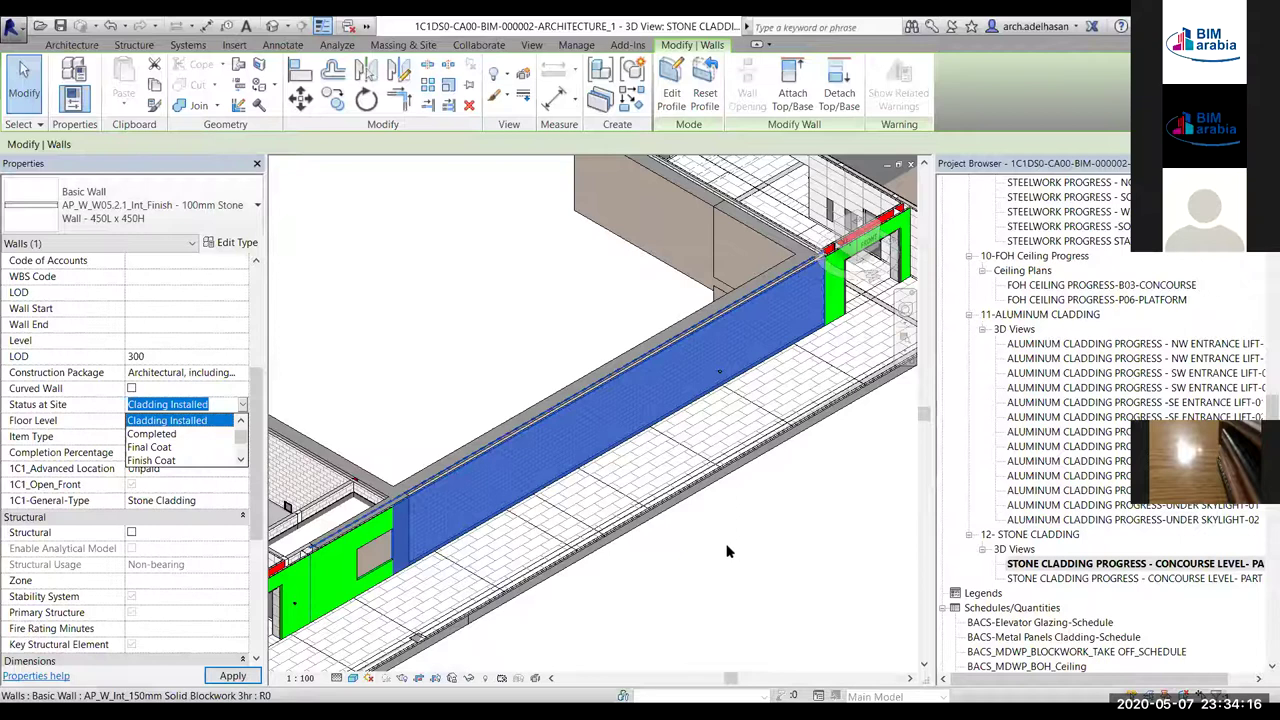
{"action": "scroll", "coordinate": [727, 551], "scroll_direction": "down", "scroll_amount": 6}
{"action": "scroll", "coordinate": [690, 517], "scroll_direction": "up", "scroll_amount": 6}
{"action": "scroll", "coordinate": [690, 517], "scroll_direction": "down", "scroll_amount": 5}
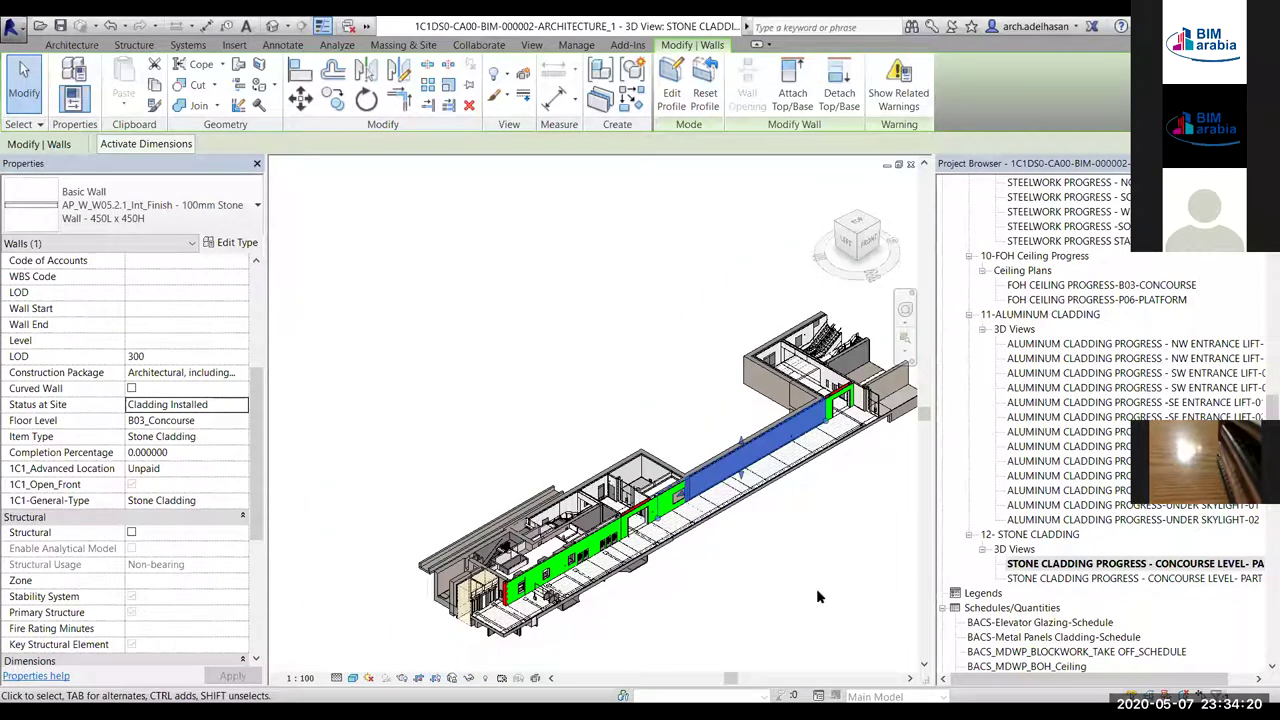
{"action": "left_click", "coordinate": [483, 186]}
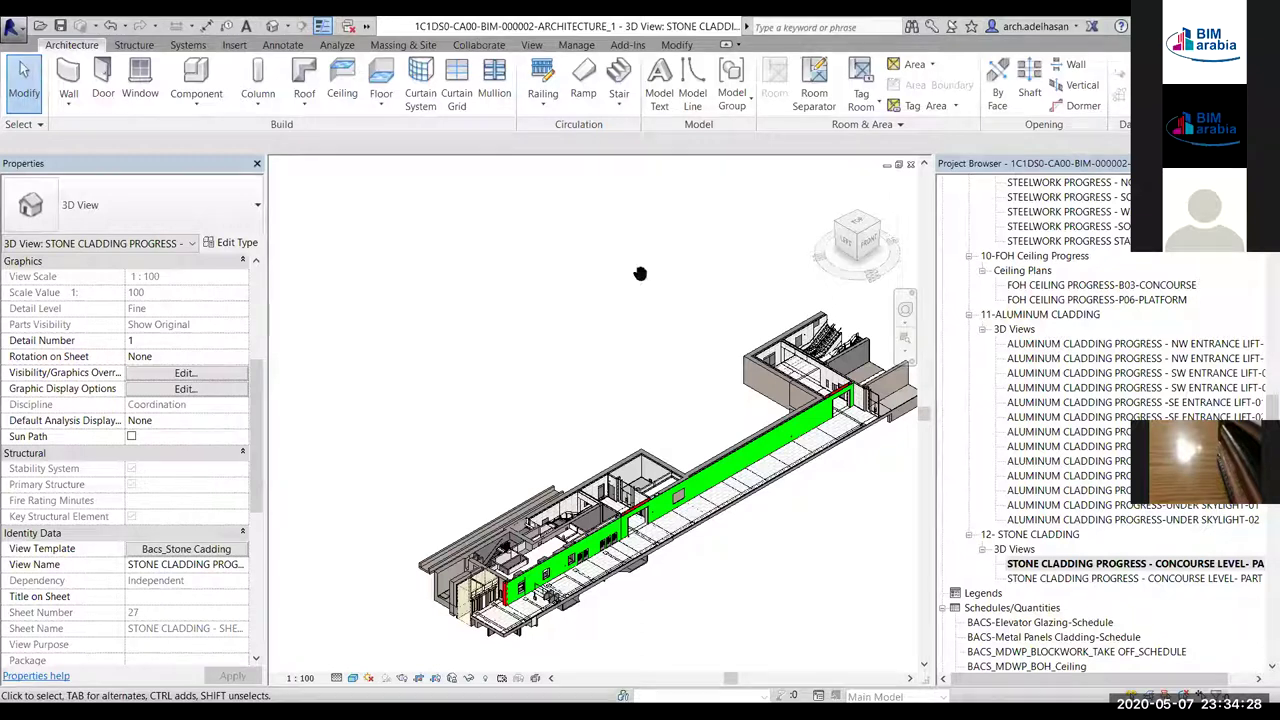
{"action": "key", "text": "alt+Tab"}
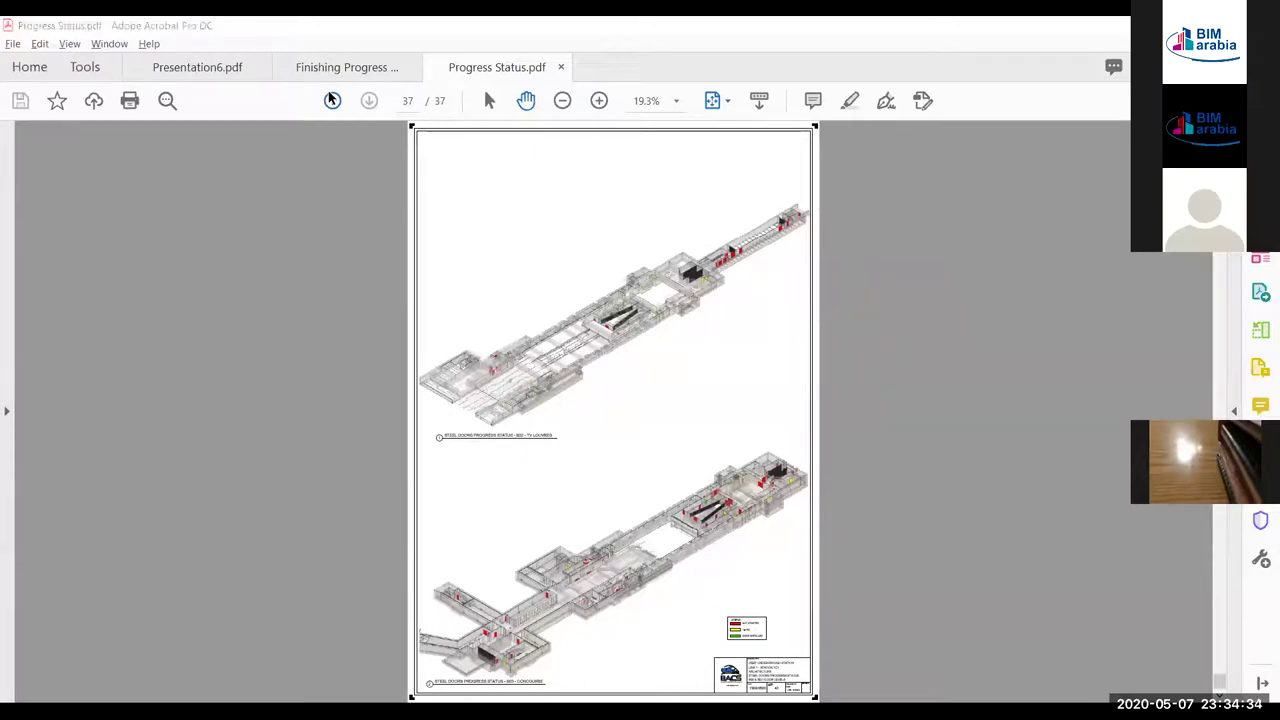
Compare page 37 of Progress Status.pdf in Acrobat, then return to Revit sheet 002
{"action": "left_click", "coordinate": [332, 100]}
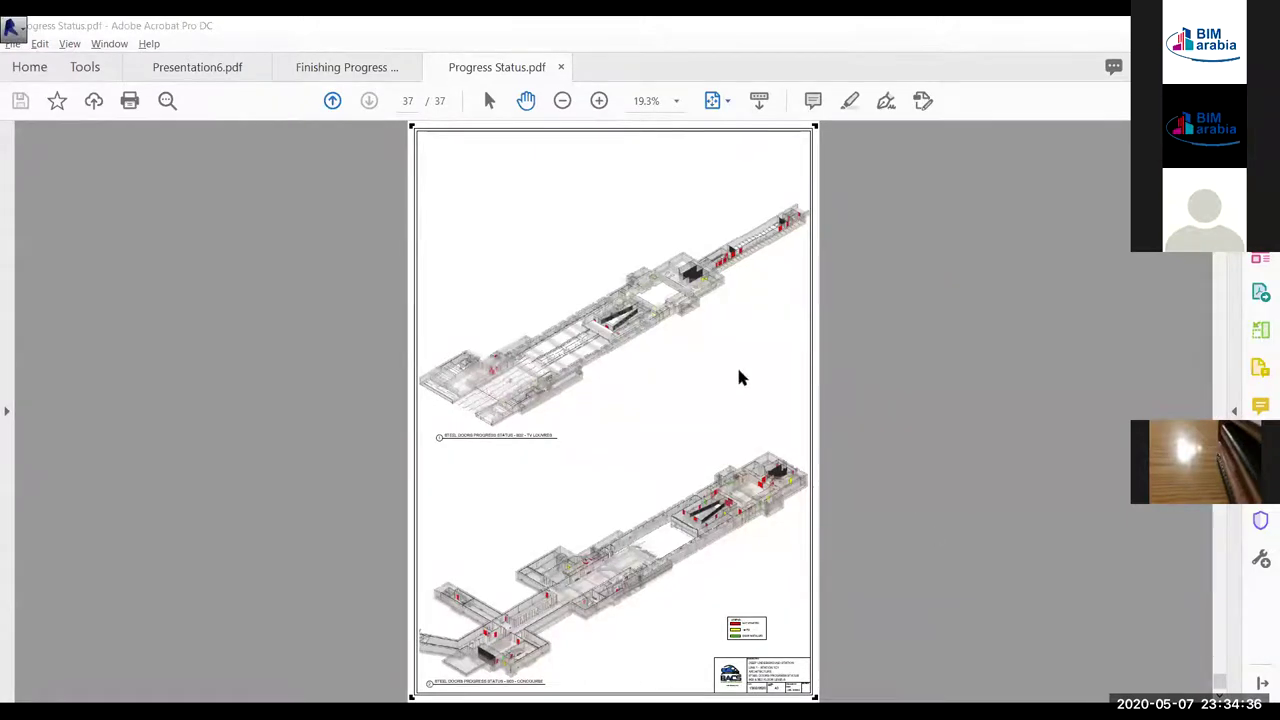
{"action": "key", "text": "alt+Tab"}
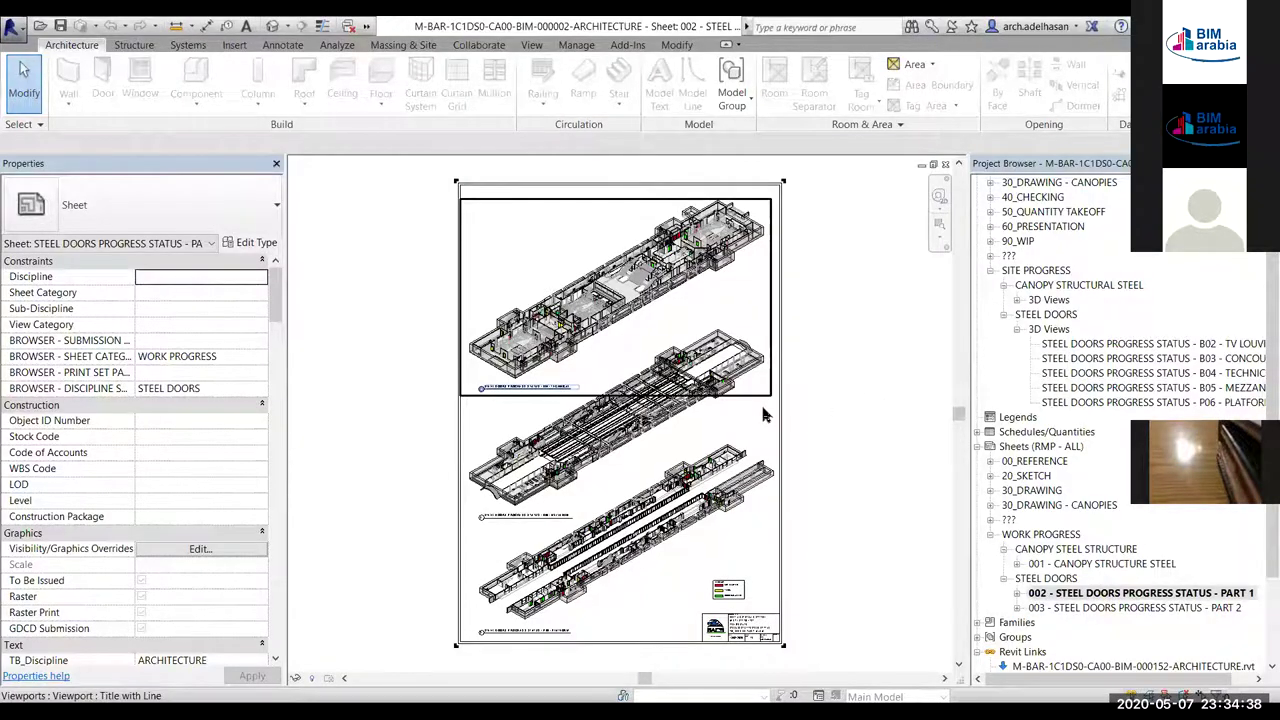
Zoom and pan around sheet 002 to inspect its red, yellow and green steel door models
{"action": "scroll", "coordinate": [776, 405], "scroll_direction": "down", "scroll_amount": 1}
{"action": "scroll", "coordinate": [776, 405], "scroll_direction": "up", "scroll_amount": 3}
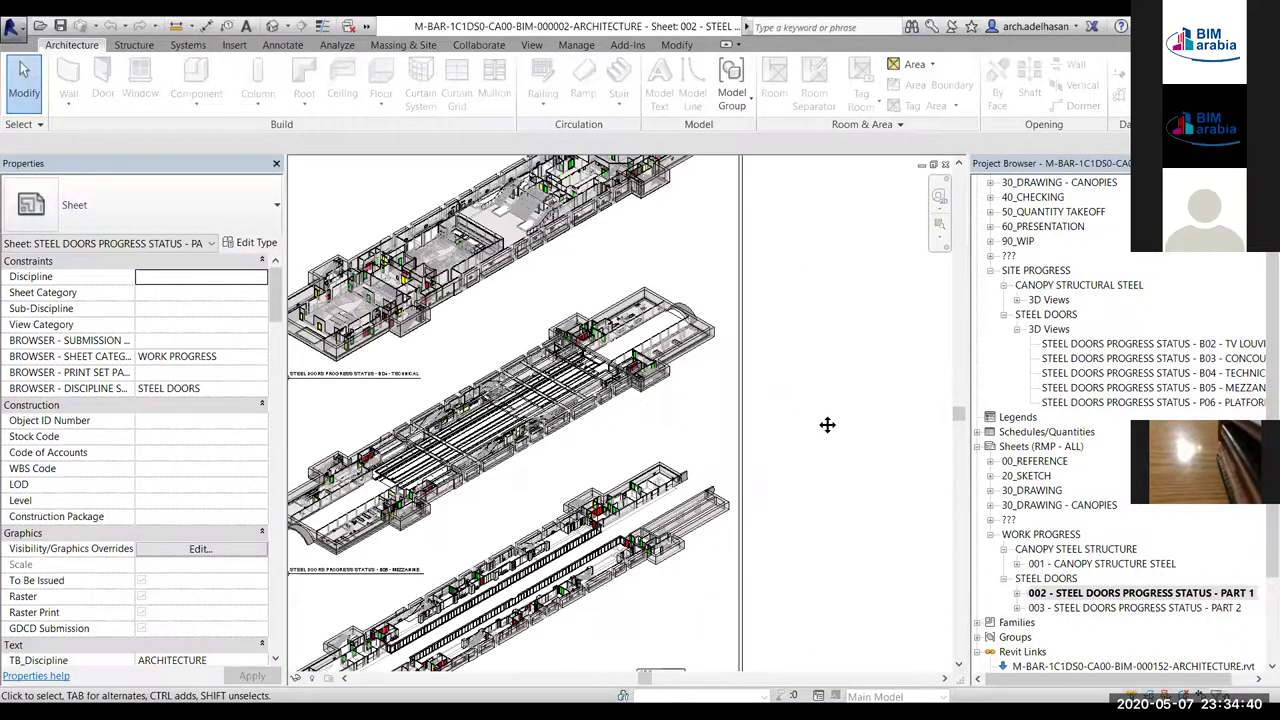
{"action": "middle_click_drag", "start_coordinate": [836, 403], "coordinate": [892, 423]}
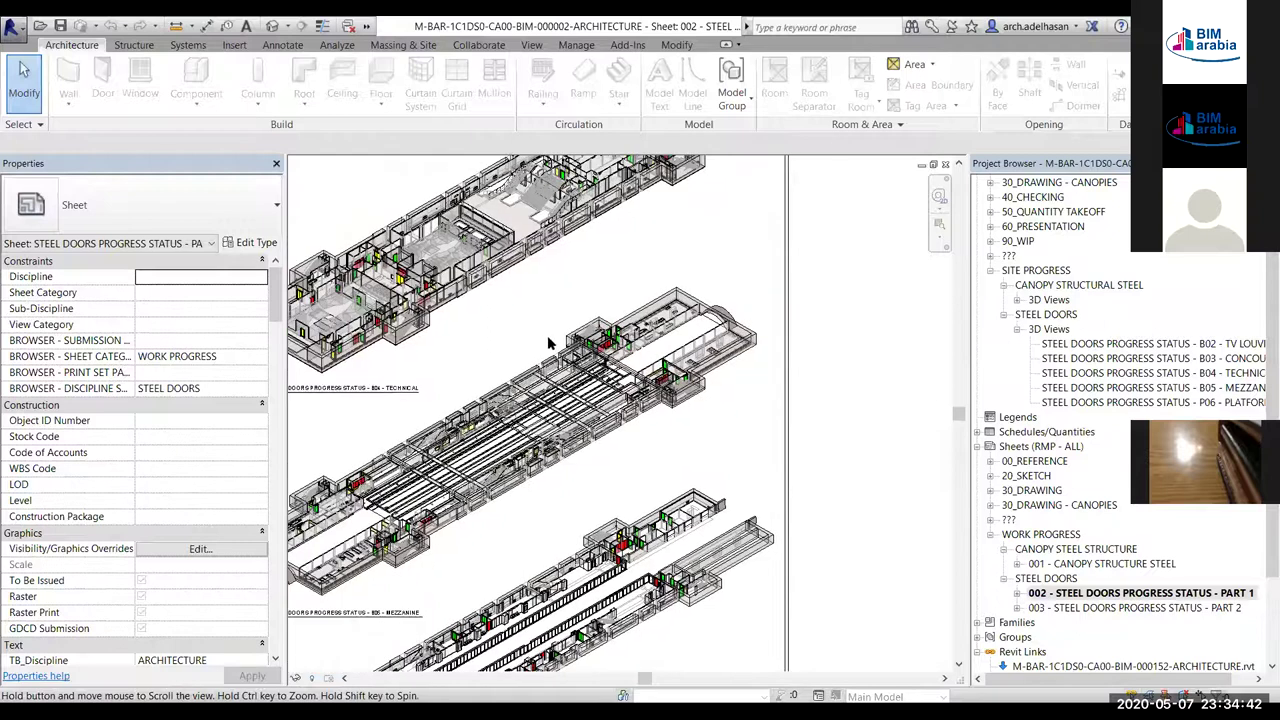
{"action": "scroll", "coordinate": [820, 385], "scroll_direction": "down", "scroll_amount": 1}
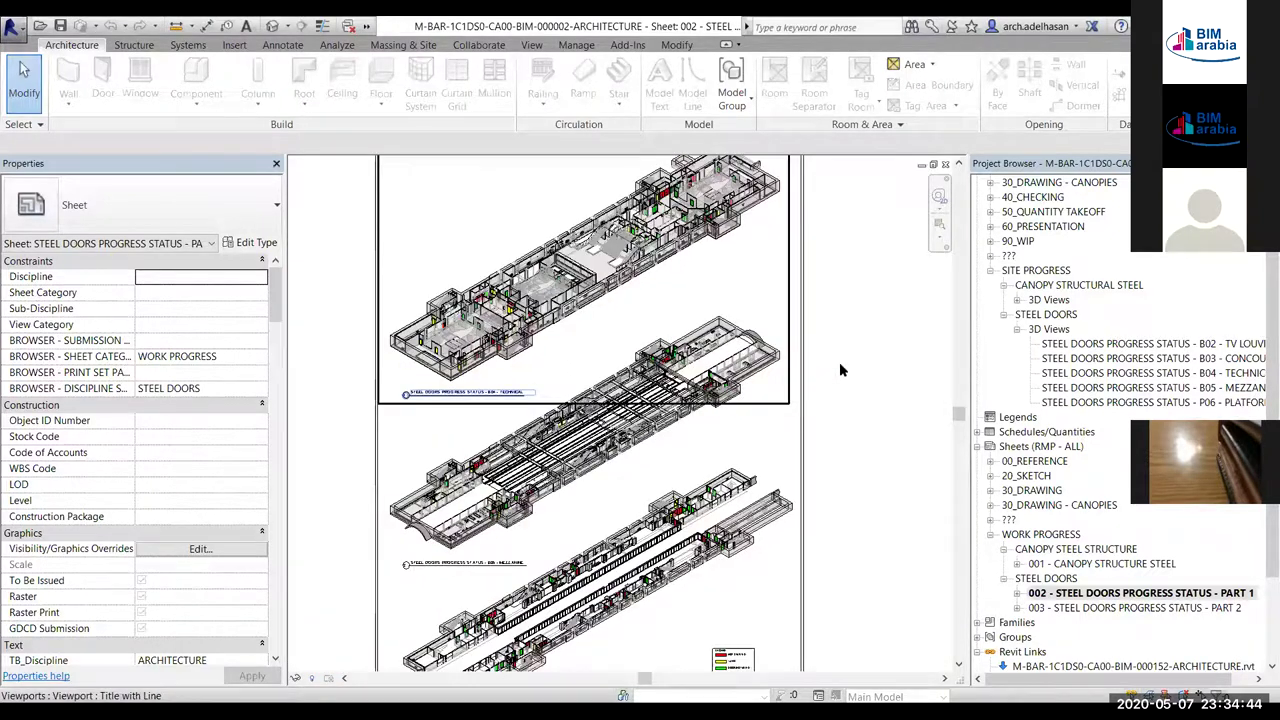
{"action": "middle_click_drag", "start_coordinate": [837, 449], "coordinate": [832, 477]}
{"action": "middle_click_drag", "start_coordinate": [815, 401], "coordinate": [805, 437]}
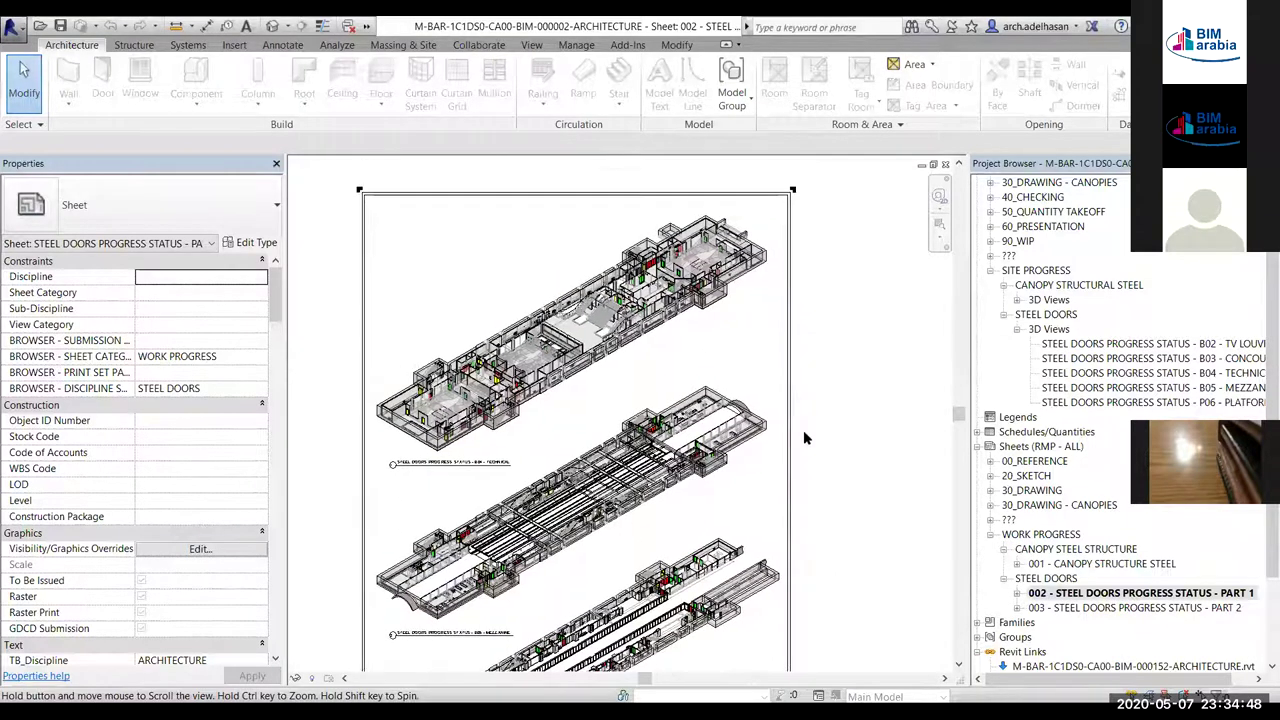
{"action": "scroll", "coordinate": [835, 433], "scroll_direction": "up", "scroll_amount": 1}
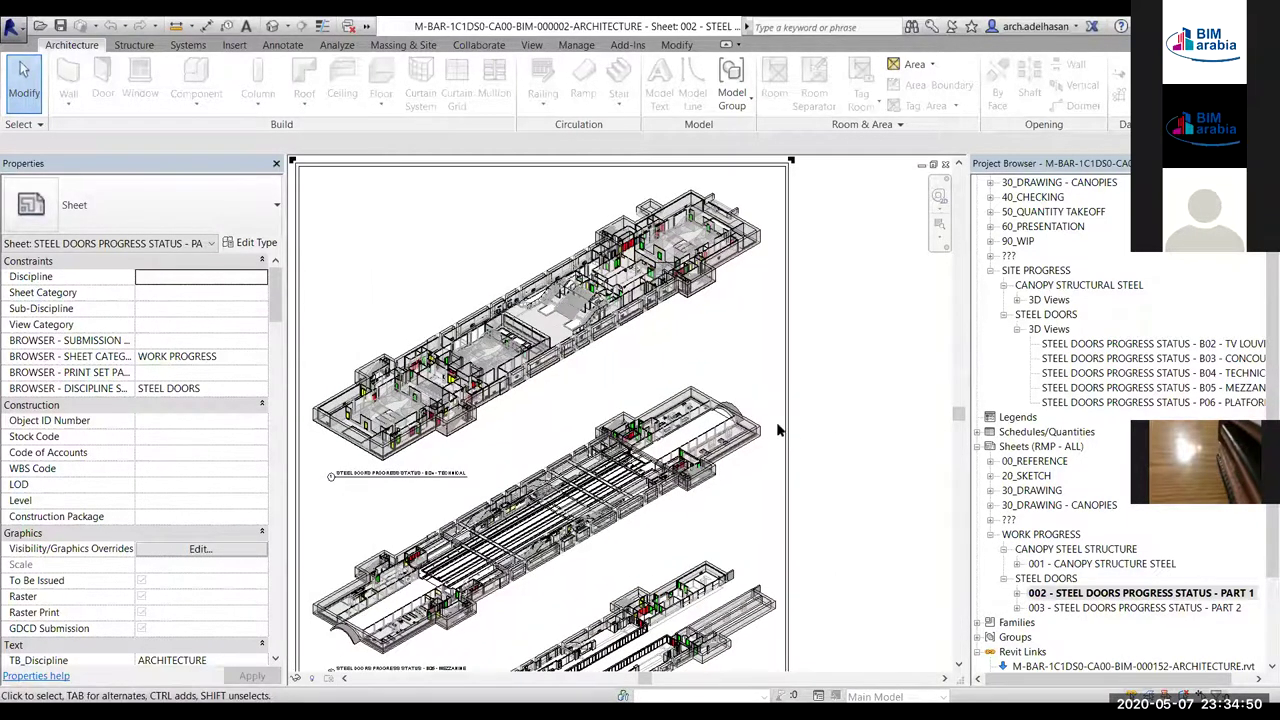
{"action": "middle_click_drag", "start_coordinate": [779, 430], "coordinate": [815, 435]}
{"action": "middle_click_drag", "start_coordinate": [485, 396], "coordinate": [520, 413]}
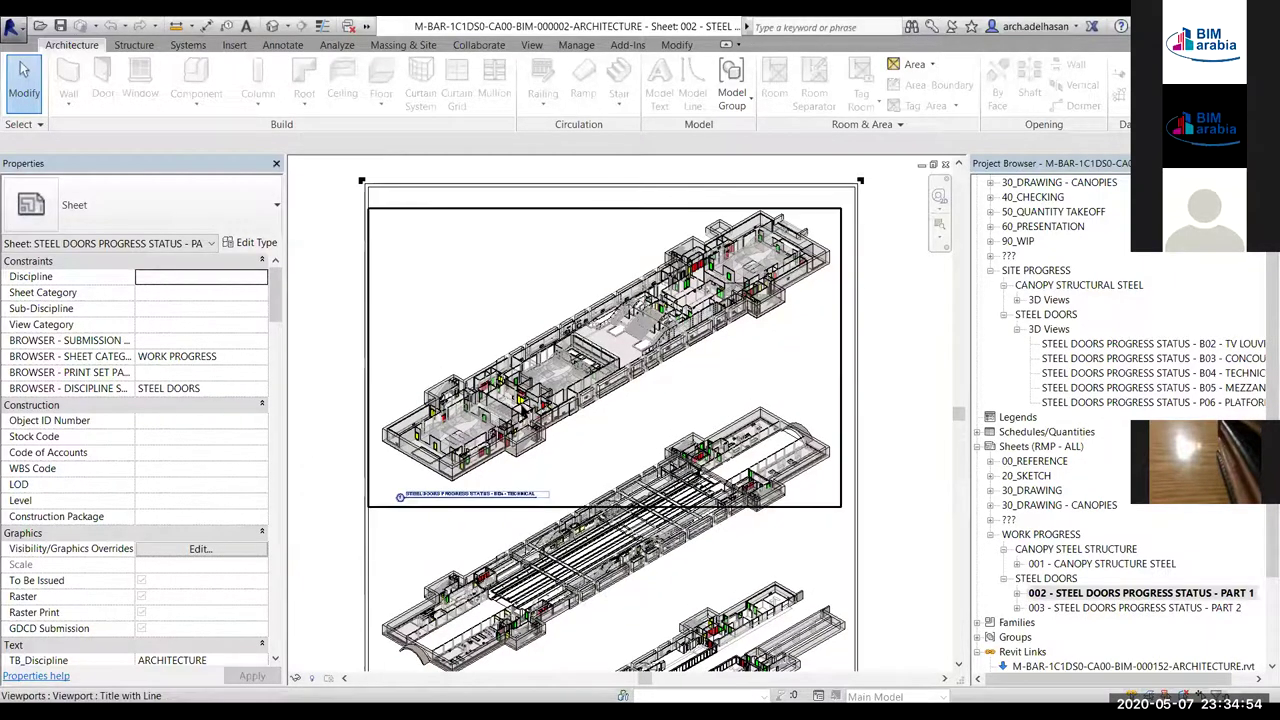
{"action": "scroll", "coordinate": [556, 420], "scroll_direction": "up", "scroll_amount": 1}
{"action": "scroll", "coordinate": [556, 420], "scroll_direction": "up", "scroll_amount": 1}
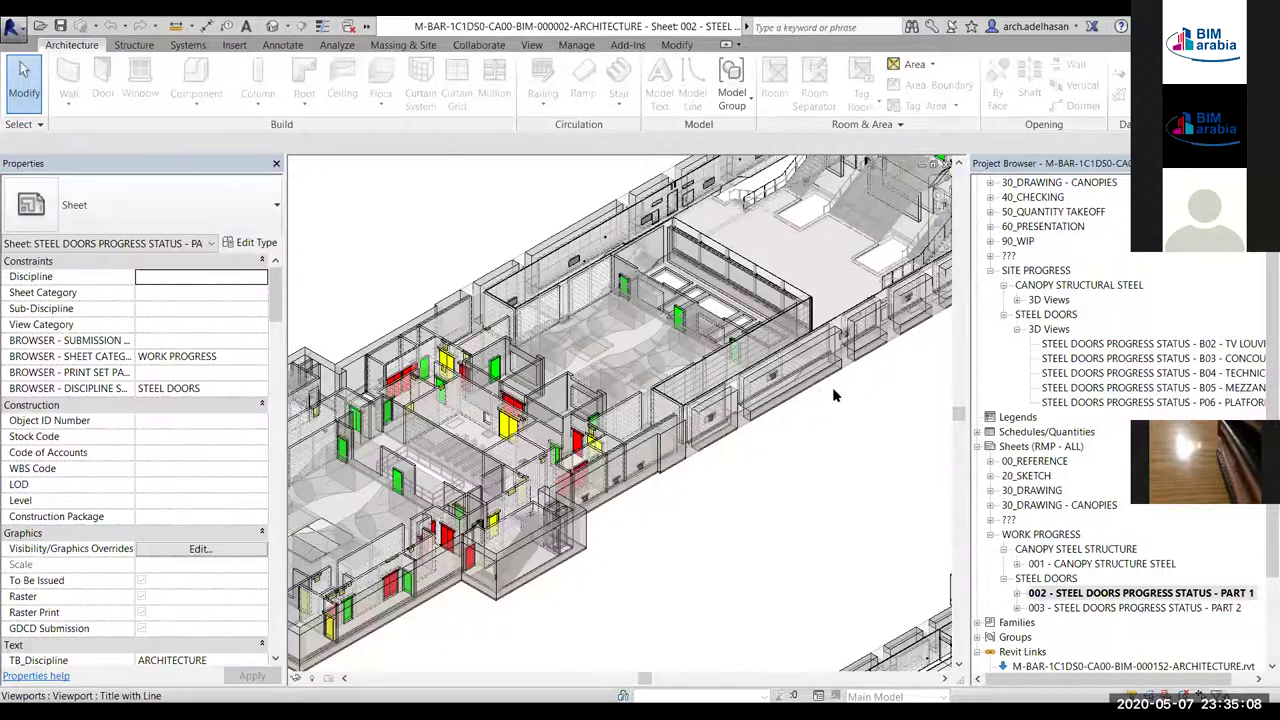
{"action": "scroll", "coordinate": [835, 387], "scroll_direction": "down", "scroll_amount": 5}
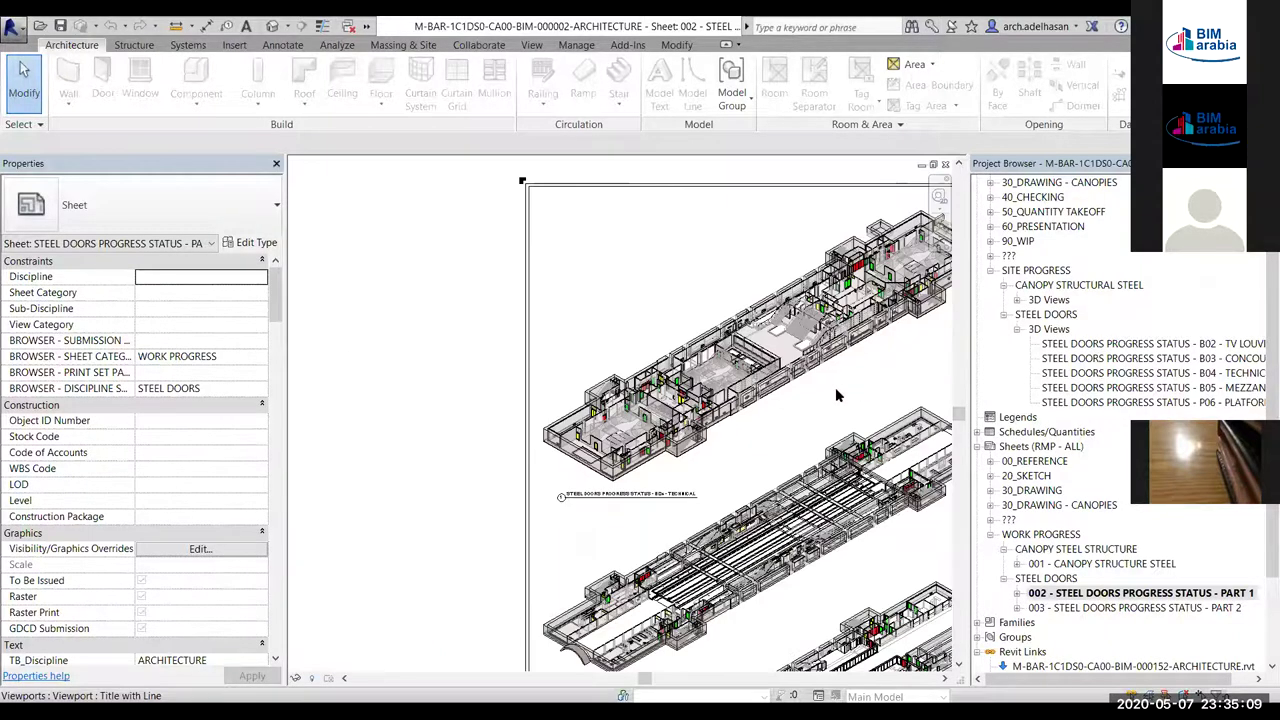
{"action": "left_click", "coordinate": [1115, 344]}
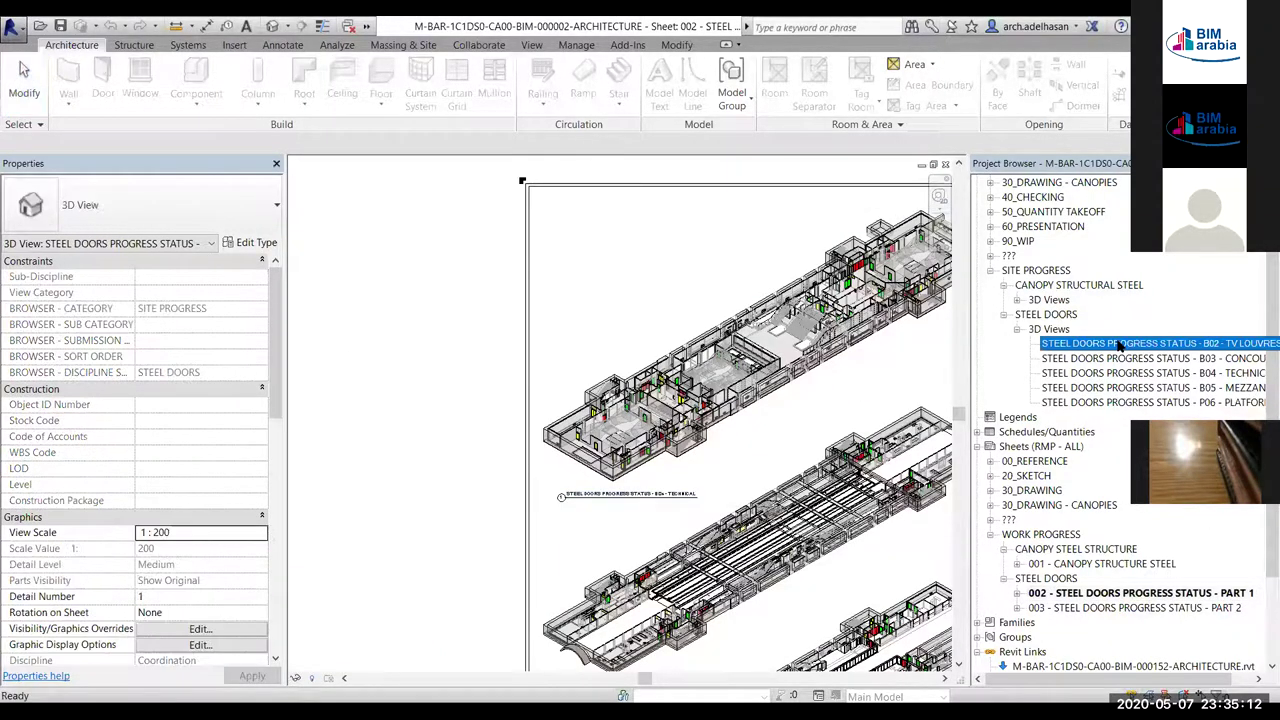
Open the B02 TV Louvres steel doors 3D view and confirm its red doors read Not Started
{"action": "left_click", "coordinate": [914, 358]}
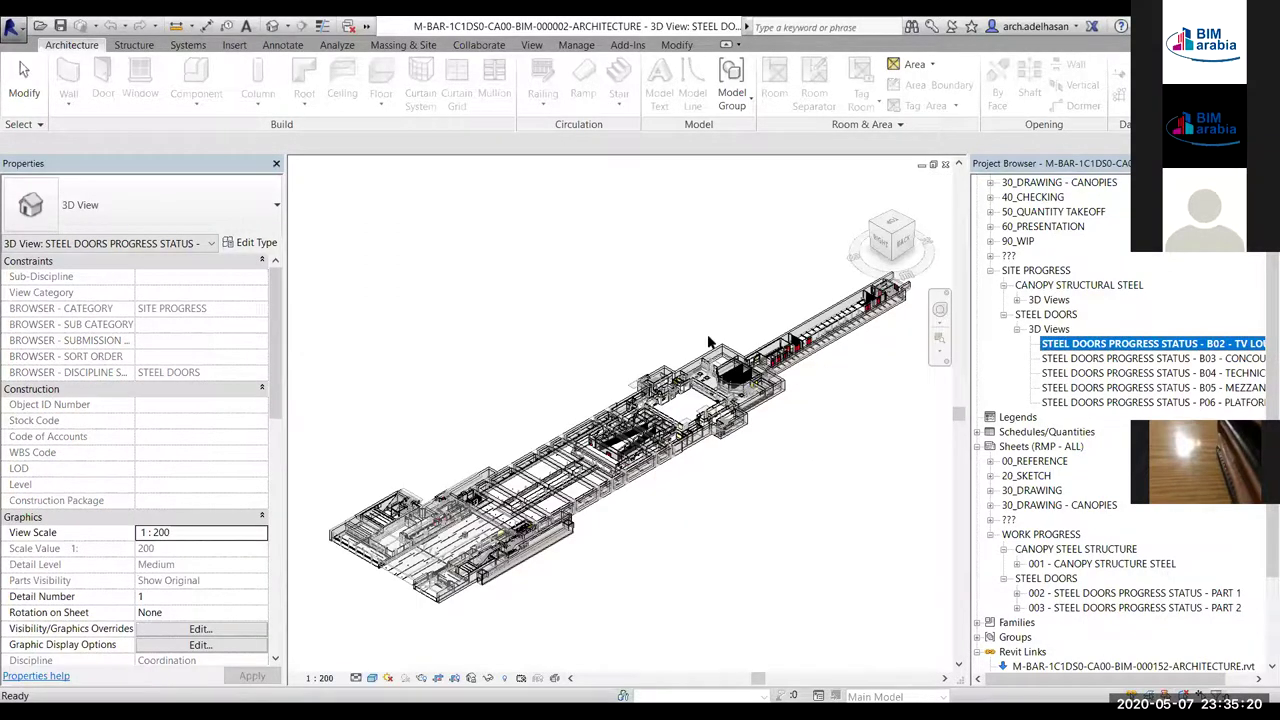
{"action": "scroll", "coordinate": [649, 400], "scroll_direction": "up", "scroll_amount": 4}
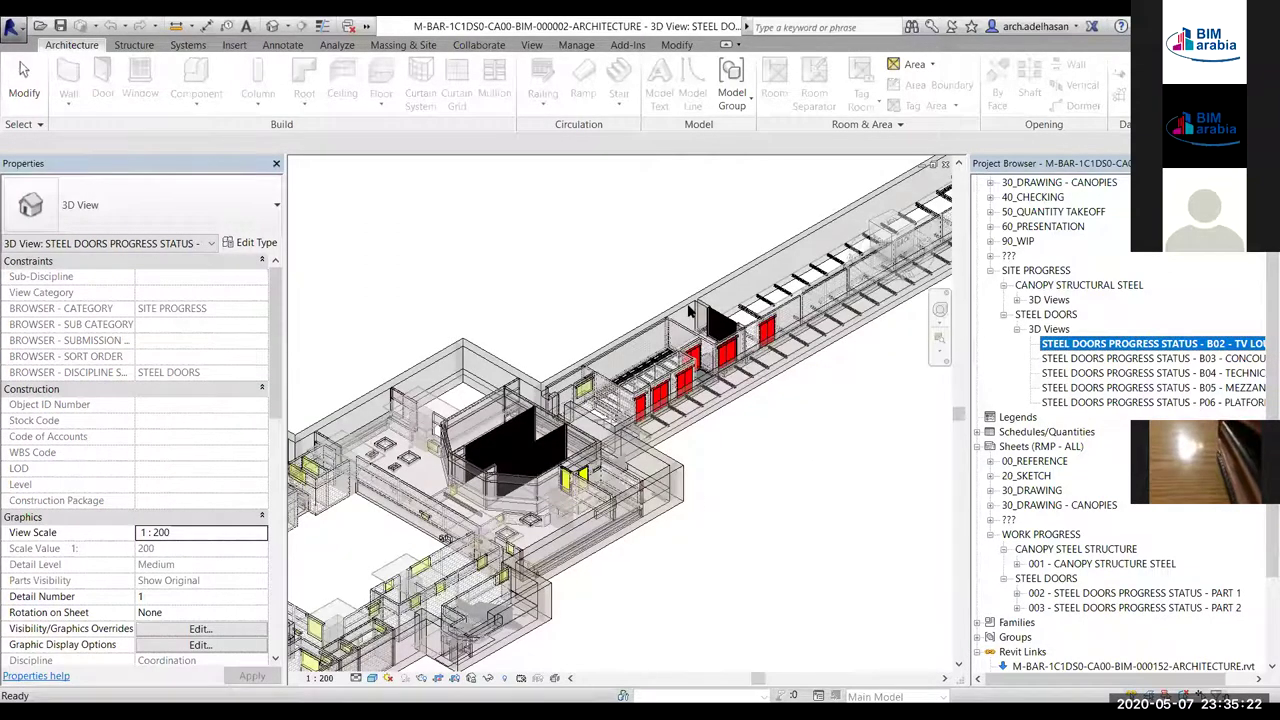
{"action": "scroll", "coordinate": [688, 311], "scroll_direction": "down", "scroll_amount": 5}
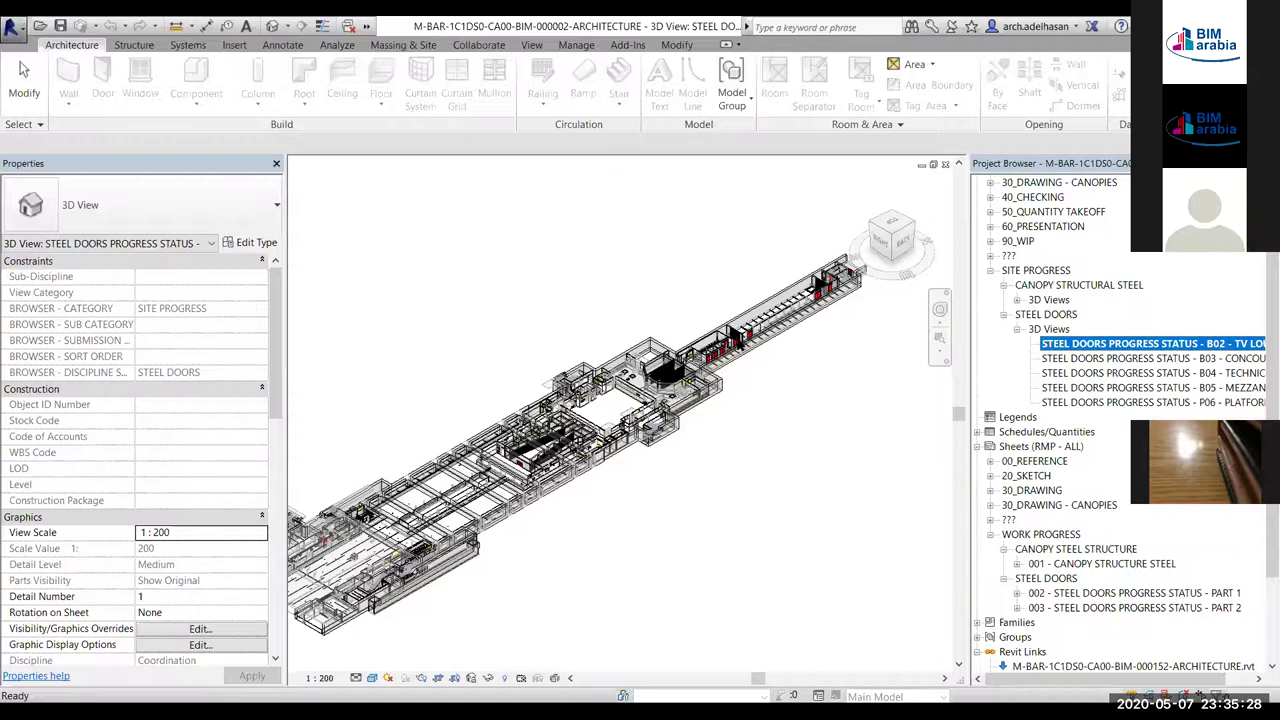
{"action": "scroll", "coordinate": [740, 342], "scroll_direction": "up", "scroll_amount": 5}
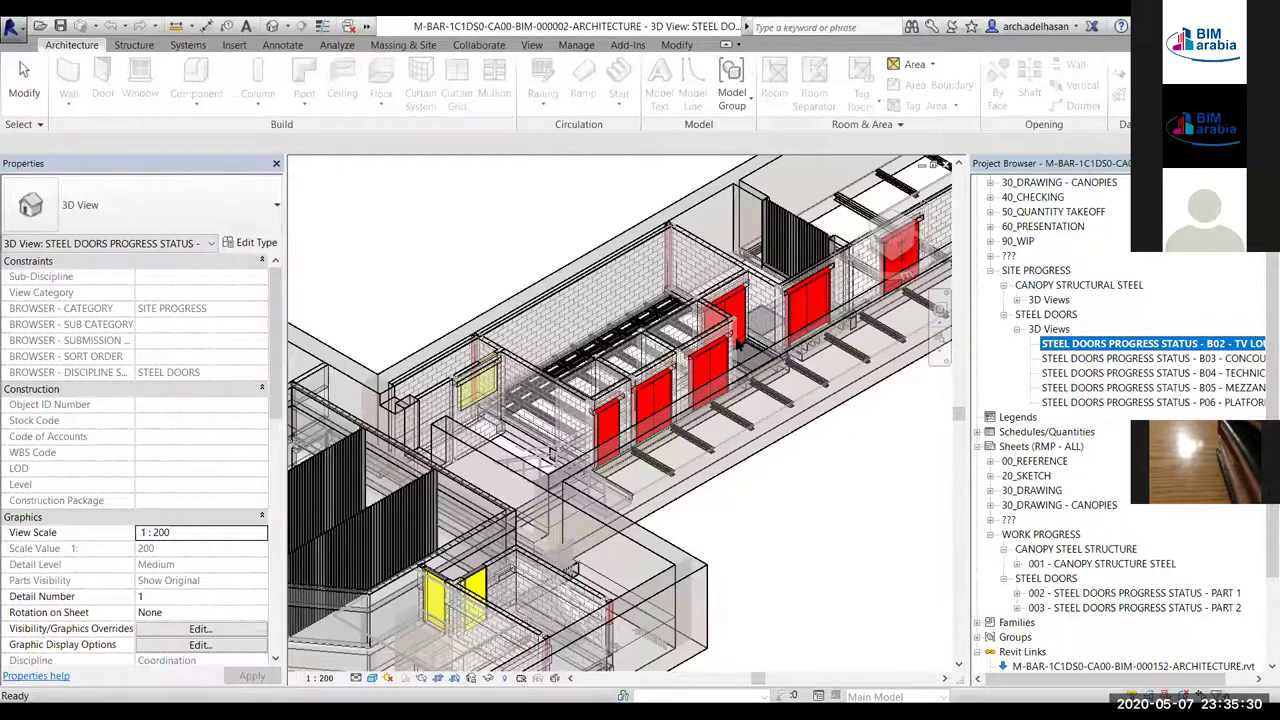
{"action": "scroll", "coordinate": [739, 342], "scroll_direction": "up", "scroll_amount": 2}
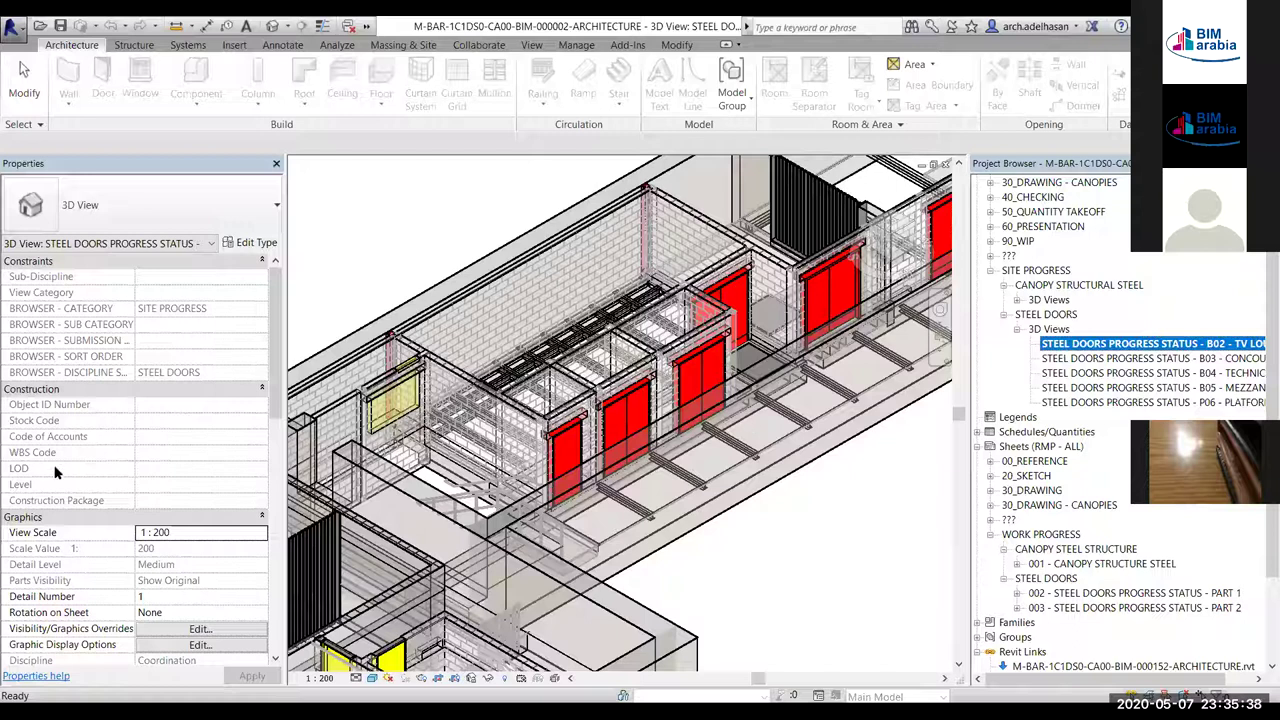
{"action": "key", "text": "ctrl+z"}
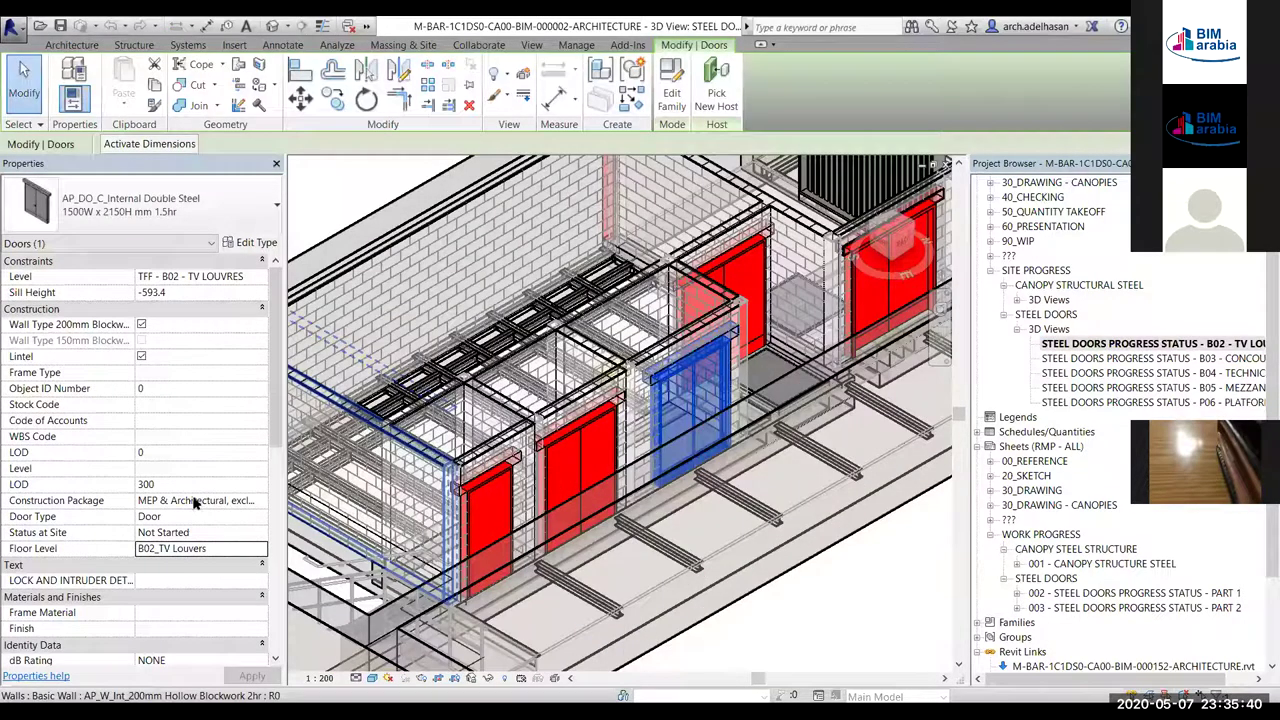
{"action": "scroll", "coordinate": [196, 503], "scroll_direction": "down", "scroll_amount": 1}
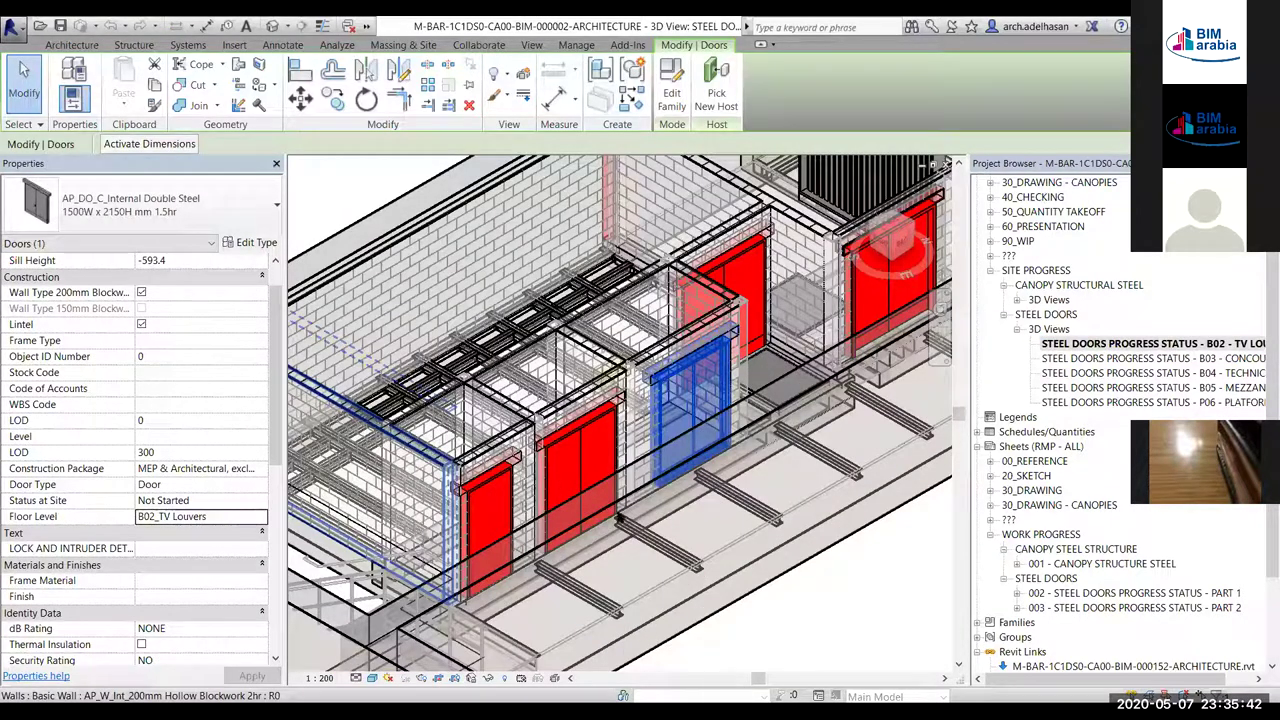
{"action": "left_click", "coordinate": [979, 433]}
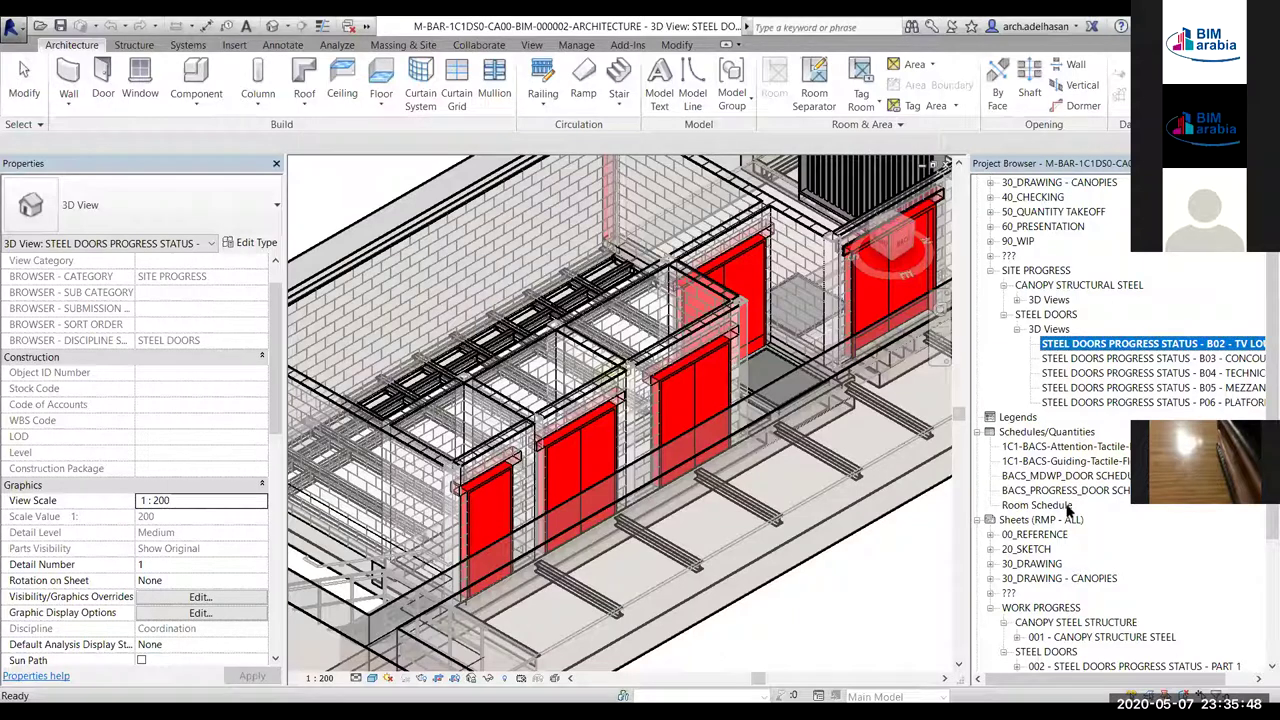
{"action": "left_click", "coordinate": [1062, 491]}
Open BACS_PROGRESS_DOOR SCHEDULE, listing doors by floor level and Status at Site, 277 in total
{"action": "double_click", "coordinate": [1055, 491]}
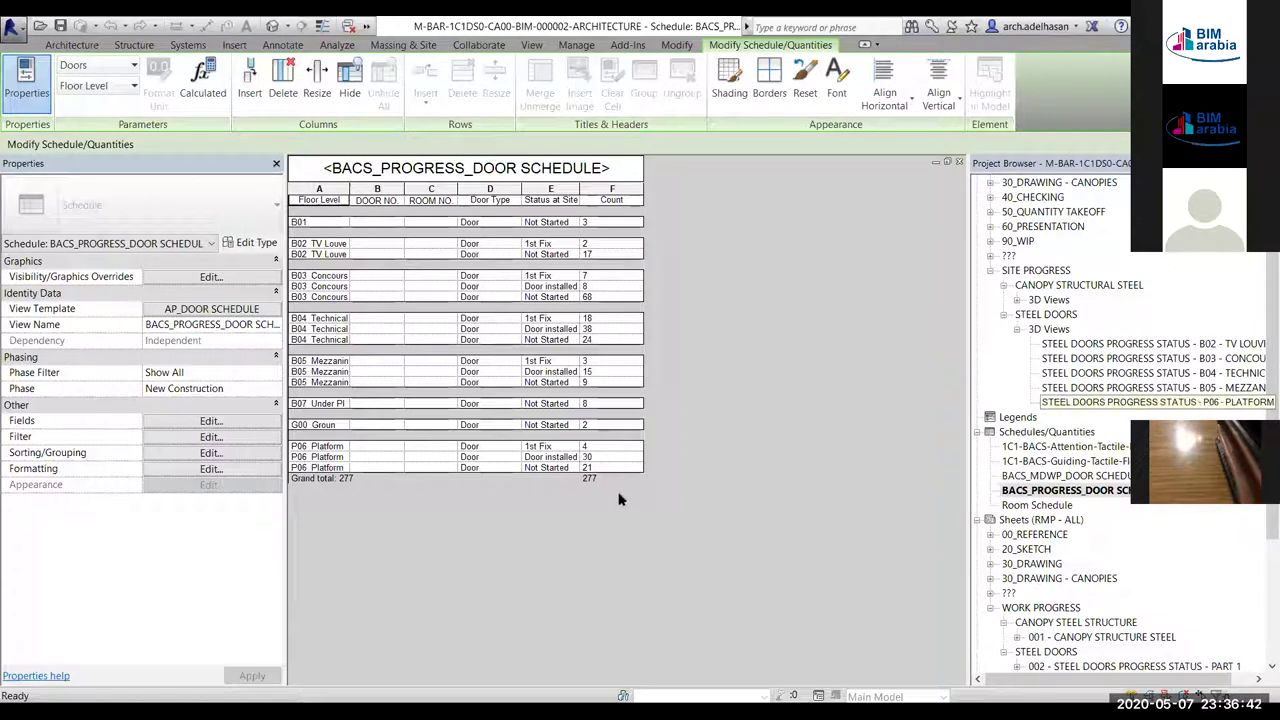
Switch to the P06 Platform steel doors 3D view and zoom around its doors
{"action": "key", "text": "ctrl+Tab"}
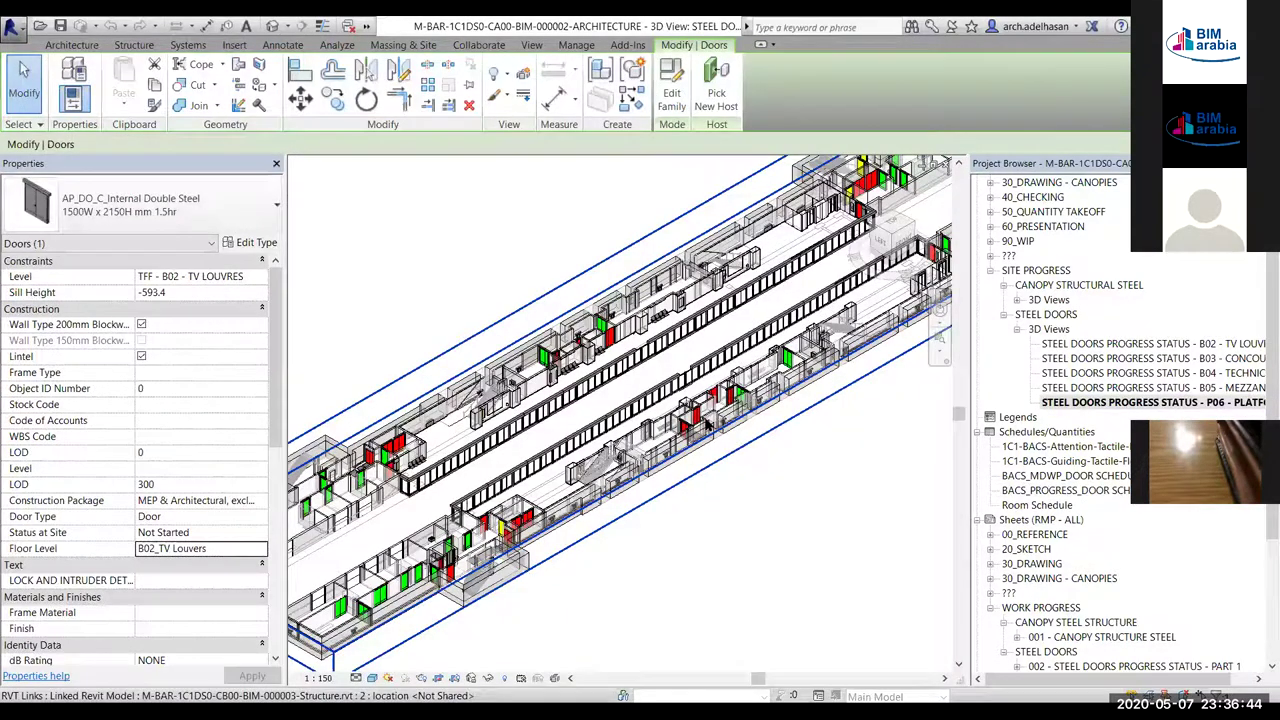
{"action": "scroll", "coordinate": [704, 452], "scroll_direction": "up", "scroll_amount": 2}
{"action": "scroll", "coordinate": [745, 462], "scroll_direction": "up", "scroll_amount": 2}
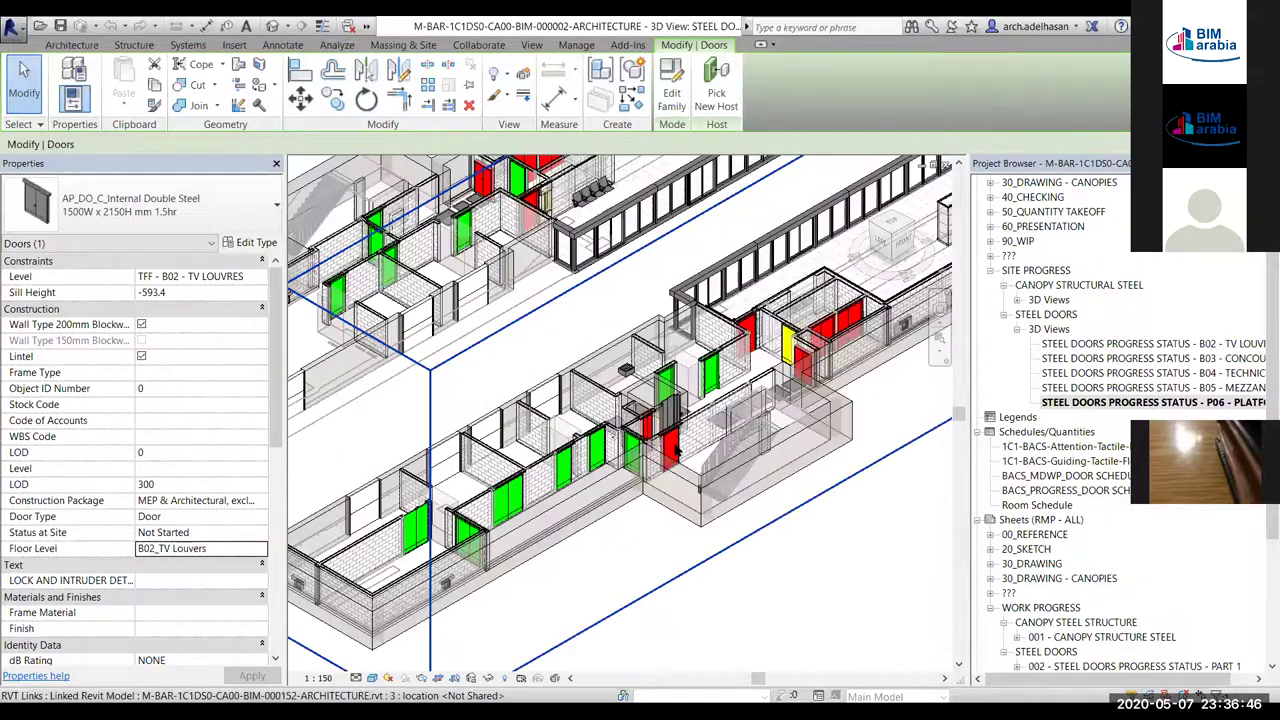
{"action": "scroll", "coordinate": [634, 476], "scroll_direction": "up", "scroll_amount": 1}
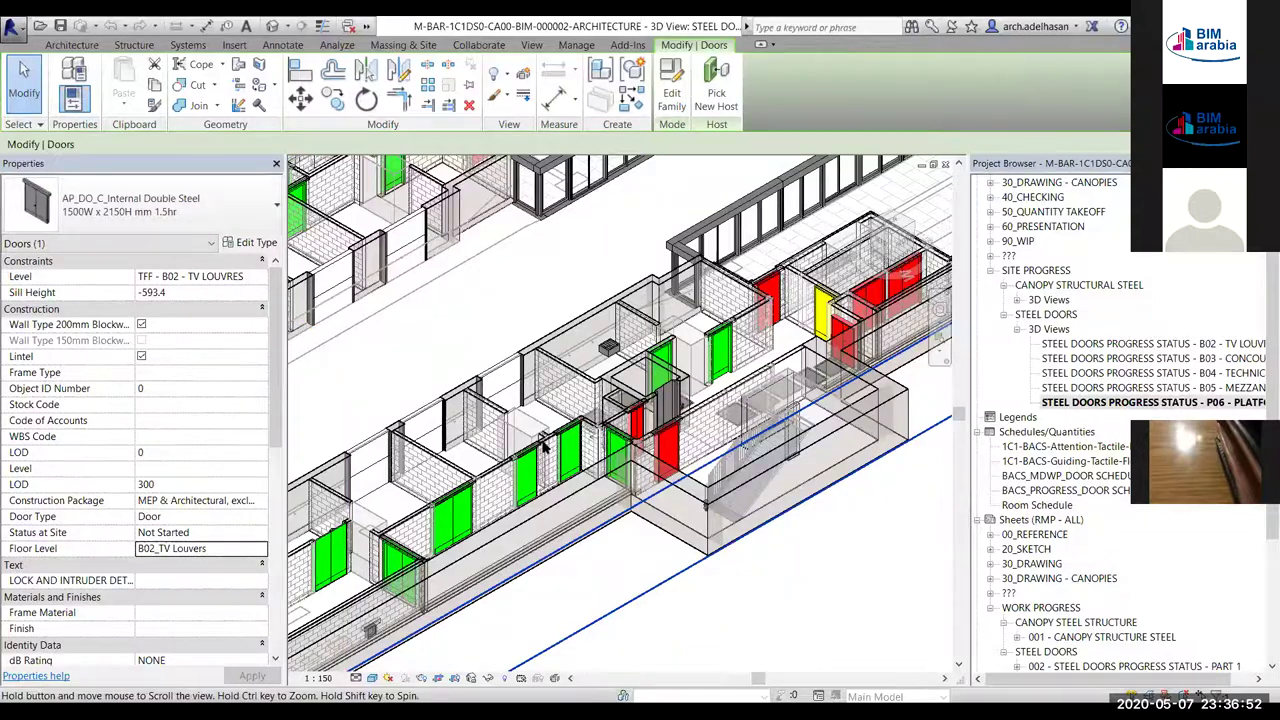
{"action": "scroll", "coordinate": [545, 448], "scroll_direction": "up", "scroll_amount": 2}
{"action": "scroll", "coordinate": [698, 510], "scroll_direction": "down", "scroll_amount": 1}
{"action": "scroll", "coordinate": [650, 550], "scroll_direction": "down", "scroll_amount": 1}
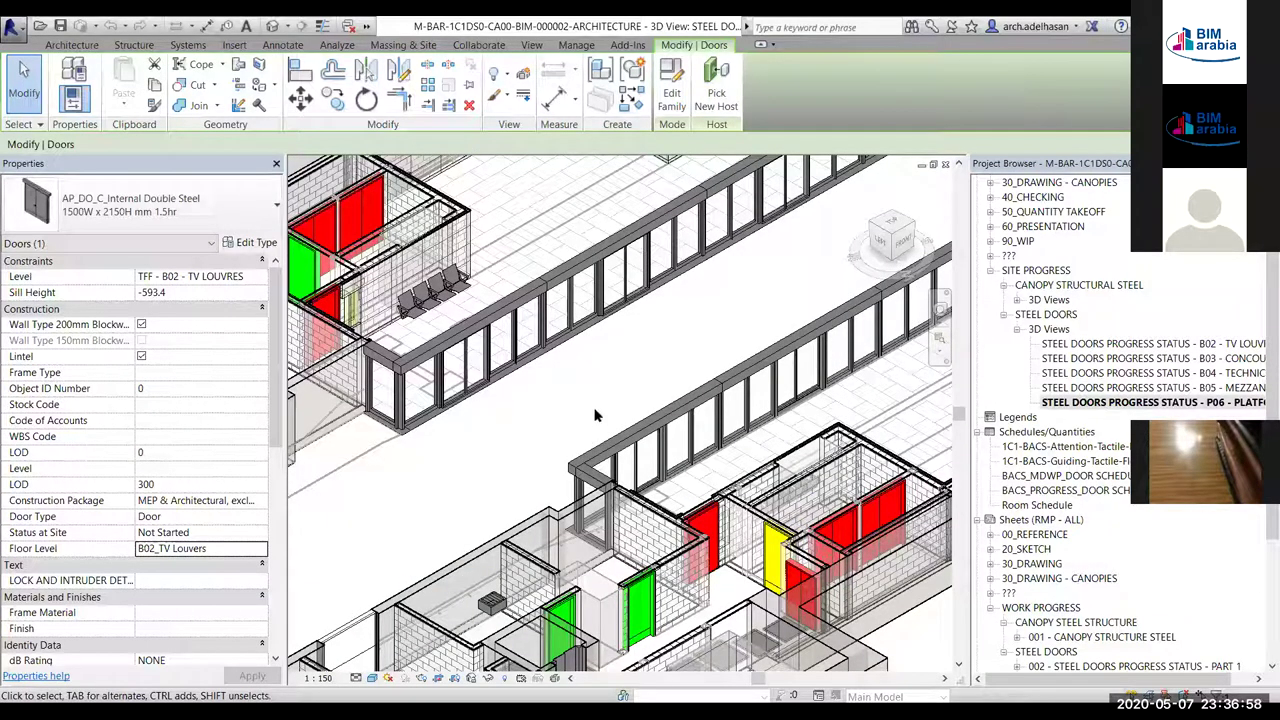
{"action": "scroll", "coordinate": [595, 440], "scroll_direction": "down", "scroll_amount": 1}
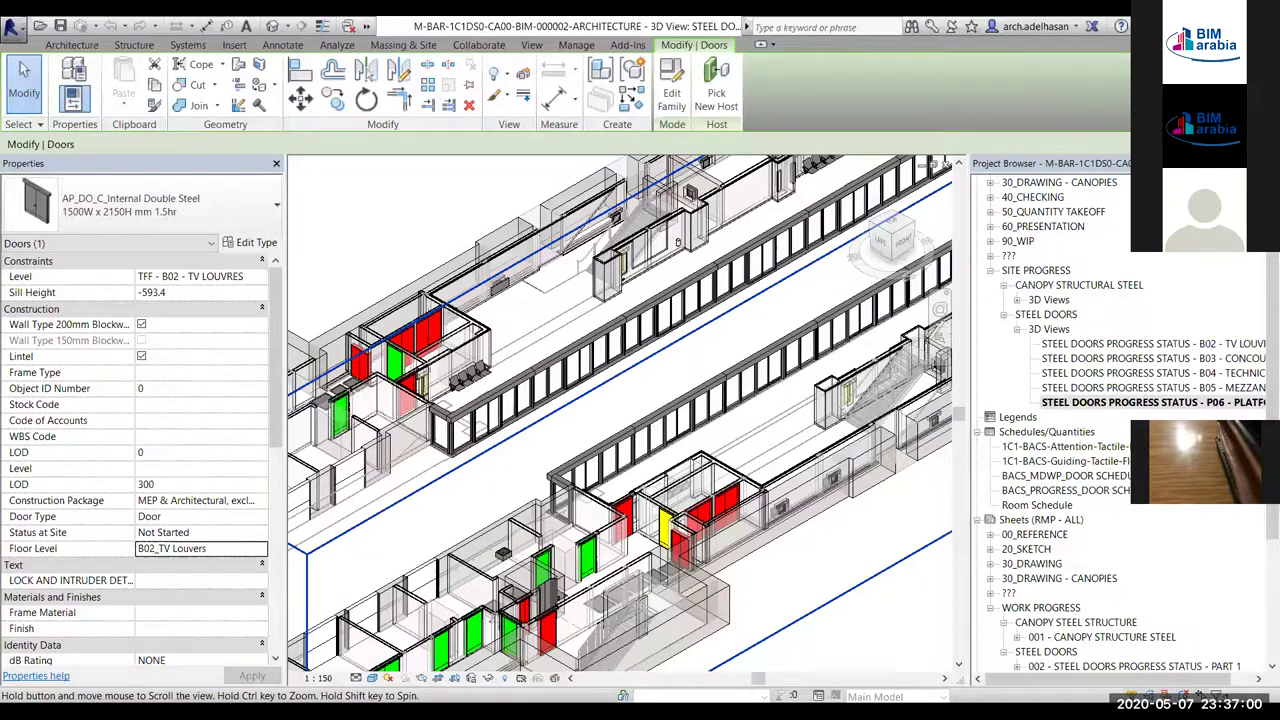
{"action": "scroll", "coordinate": [620, 420], "scroll_direction": "down", "scroll_amount": 1}
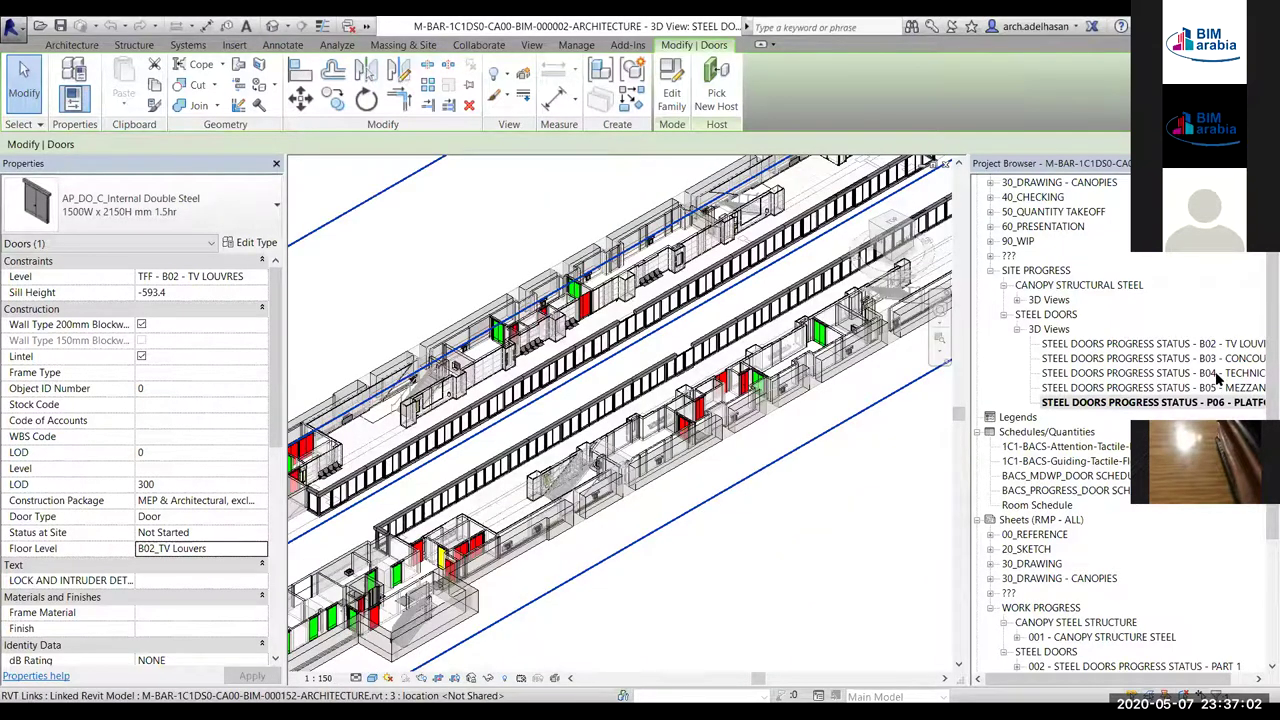
Open the B04, then B05 steel doors progress 3D views and fit the whole model
{"action": "double_click", "coordinate": [1217, 373]}
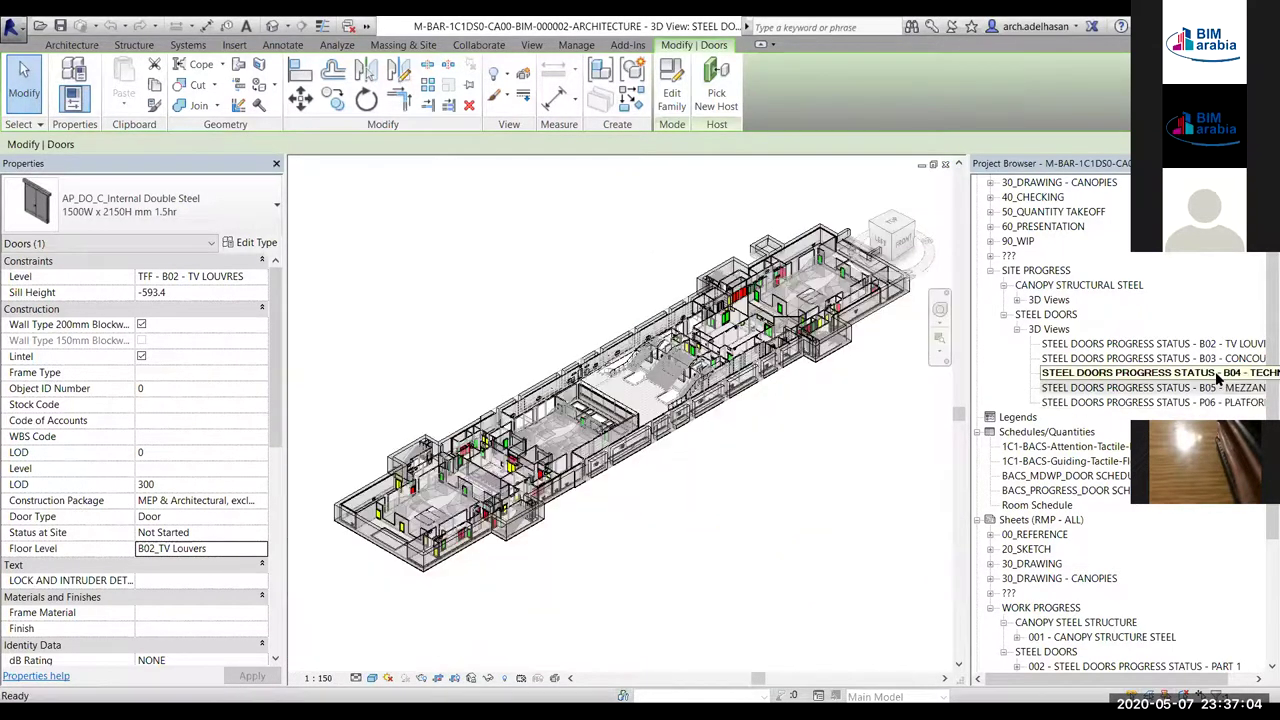
{"action": "left_click", "coordinate": [1216, 373]}
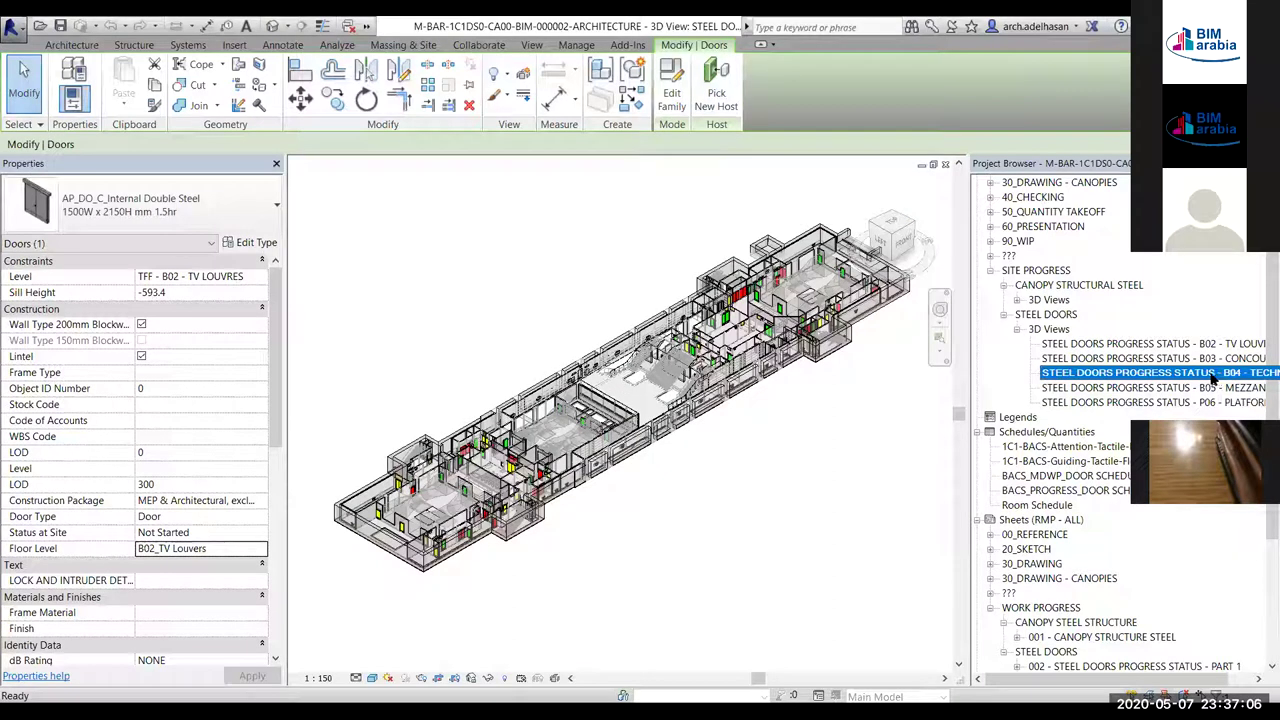
{"action": "left_click", "coordinate": [1113, 390]}
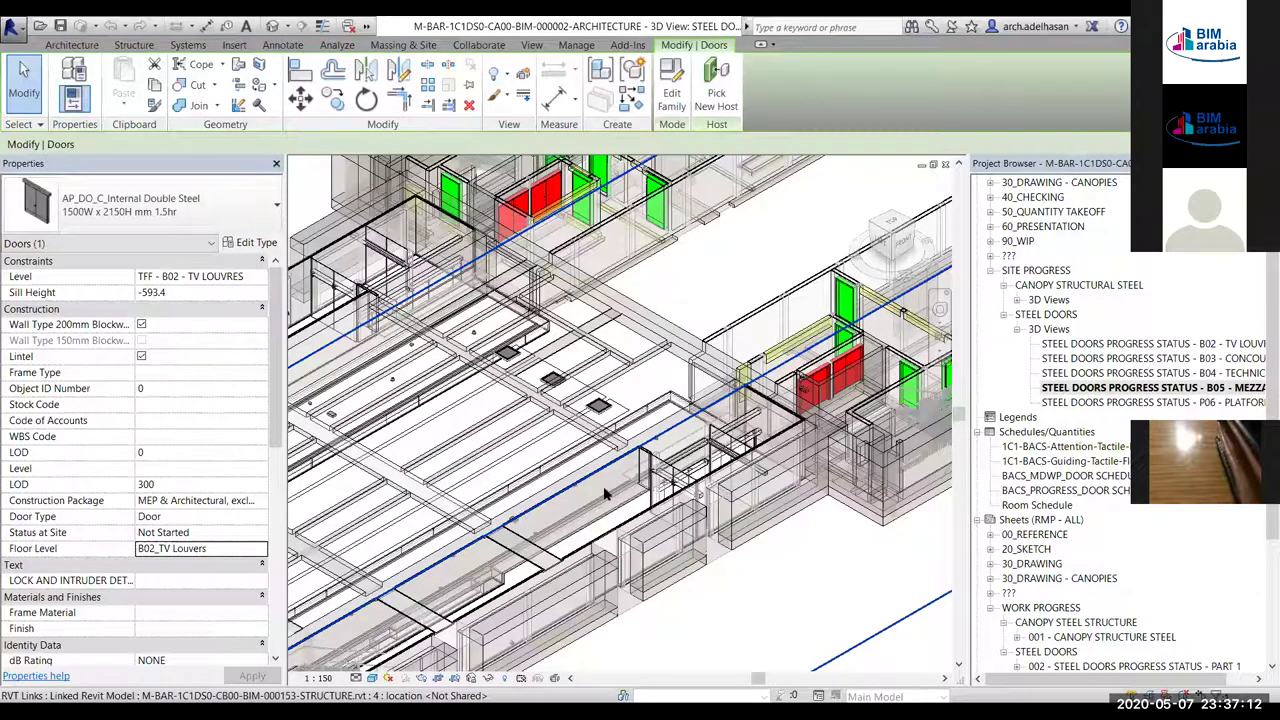
{"action": "scroll", "coordinate": [745, 463], "scroll_direction": "up", "scroll_amount": 5}
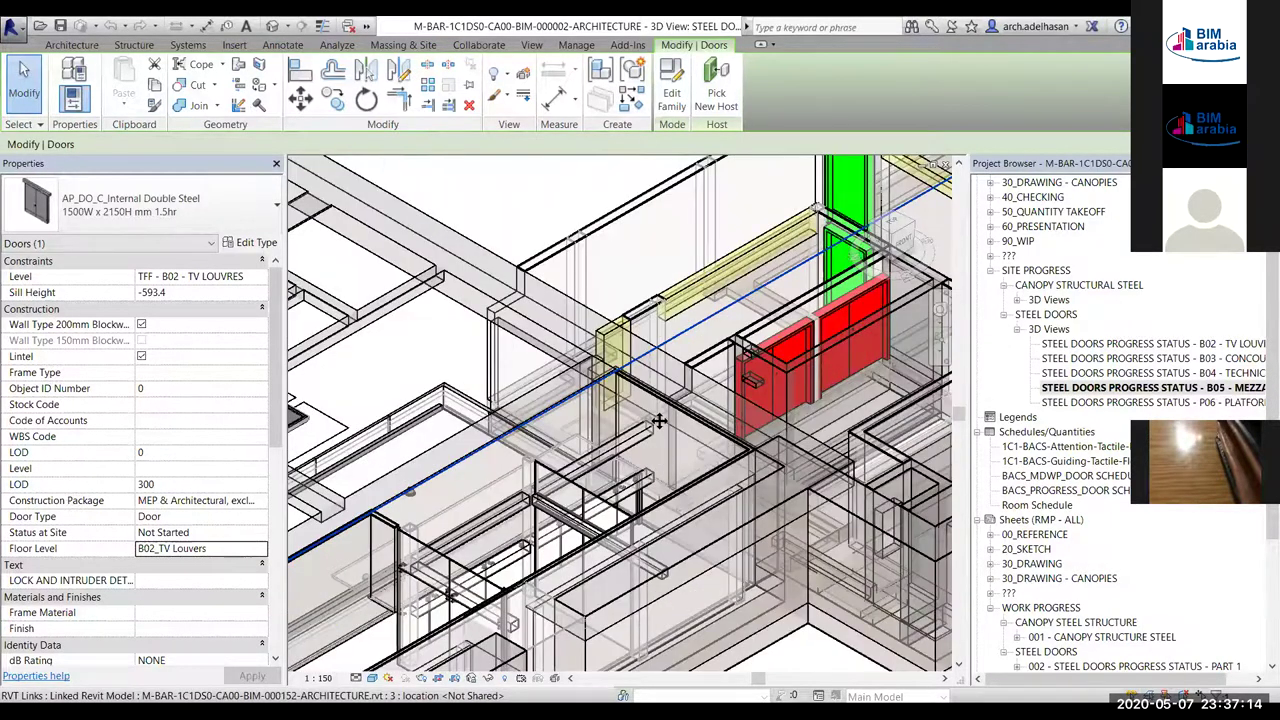
{"action": "double_click", "coordinate": [1108, 358]}
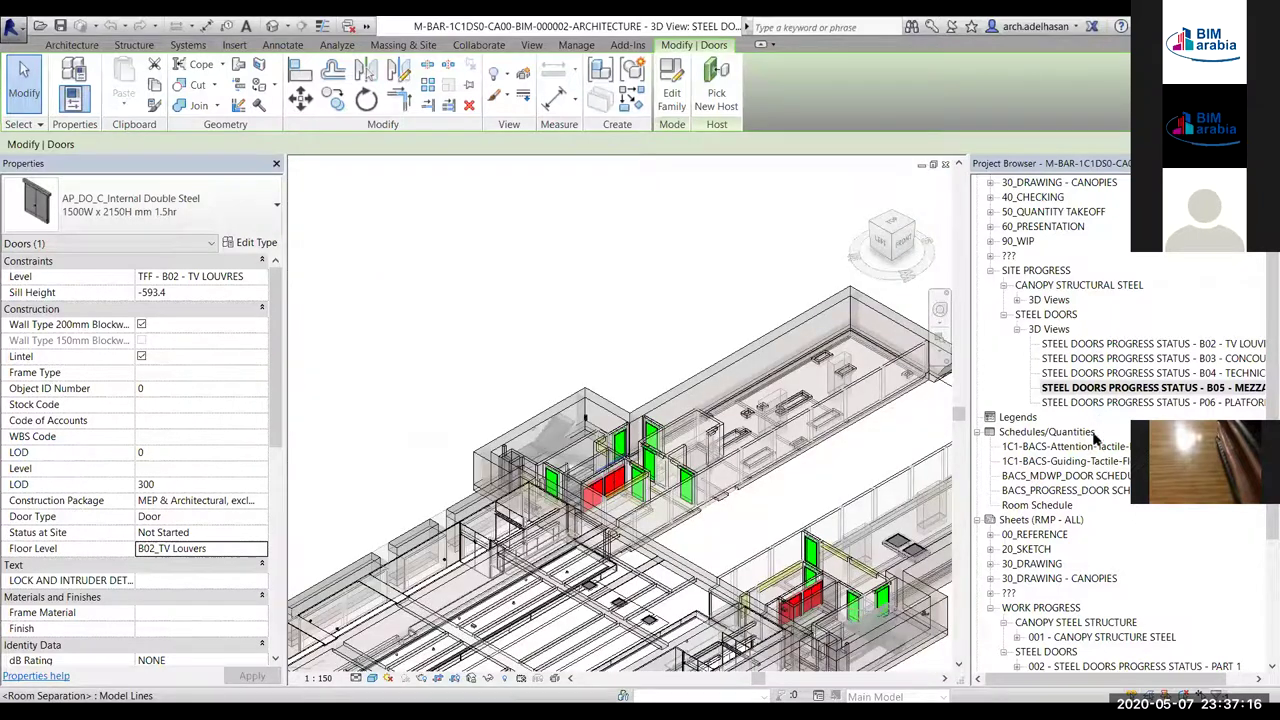
{"action": "left_click", "coordinate": [1057, 287]}
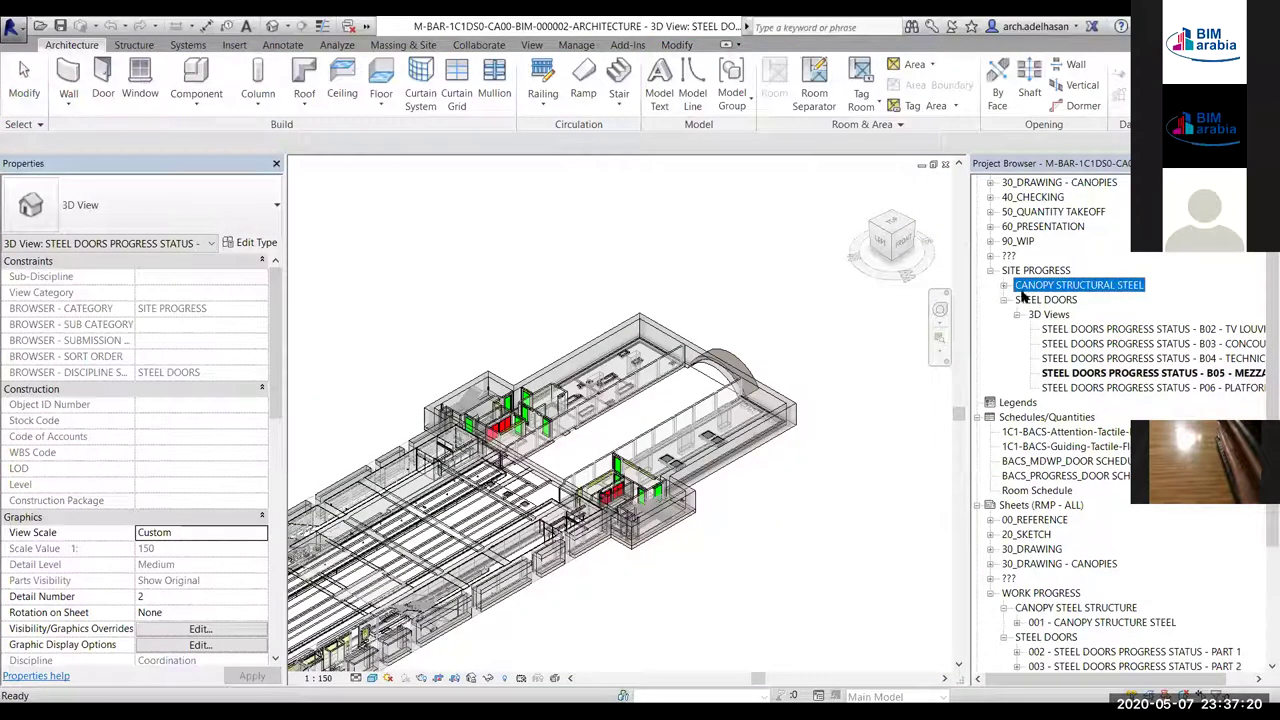
Open the CANOPY STRUCTURE STEEL- SHOT 1 3D view and zoom onto the green canopy frame
{"action": "left_click", "coordinate": [1017, 300]}
{"action": "left_click", "coordinate": [1115, 313]}
{"action": "double_click", "coordinate": [1128, 313]}
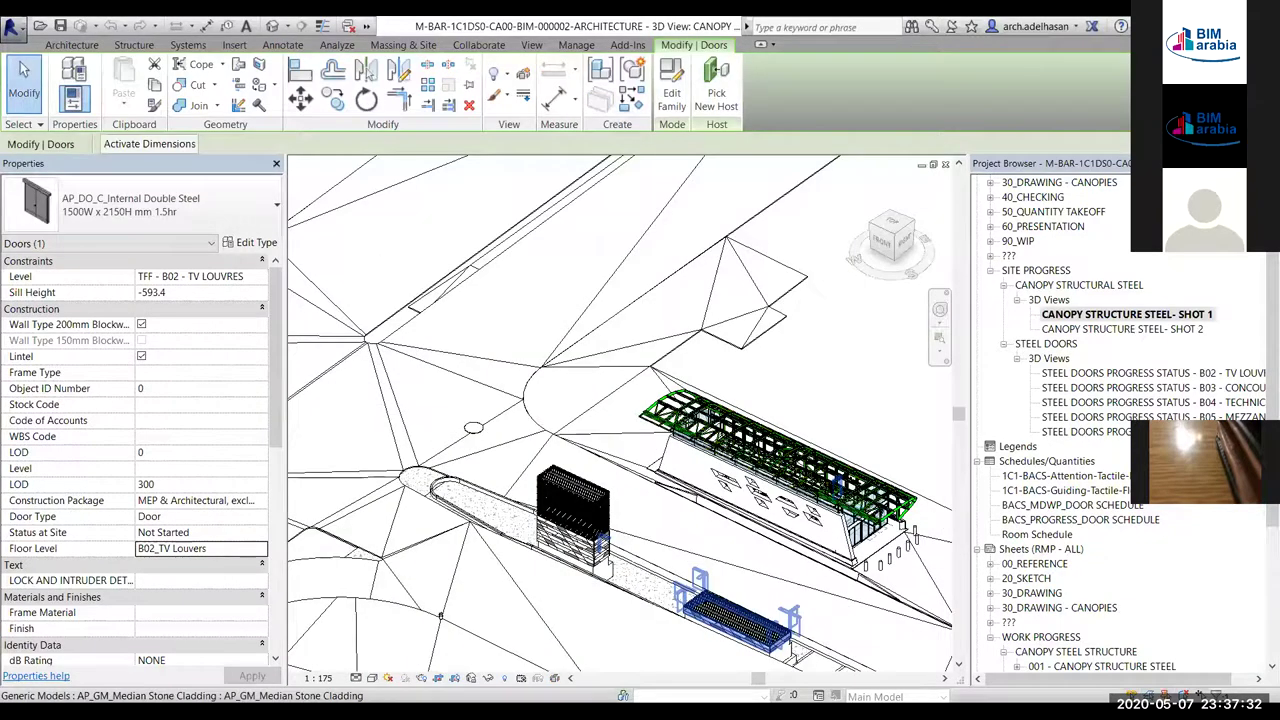
{"action": "scroll", "coordinate": [800, 470], "scroll_direction": "up", "scroll_amount": 3}
{"action": "middle_click_drag", "start_coordinate": [686, 474], "coordinate": [580, 543], "text": "shift"}
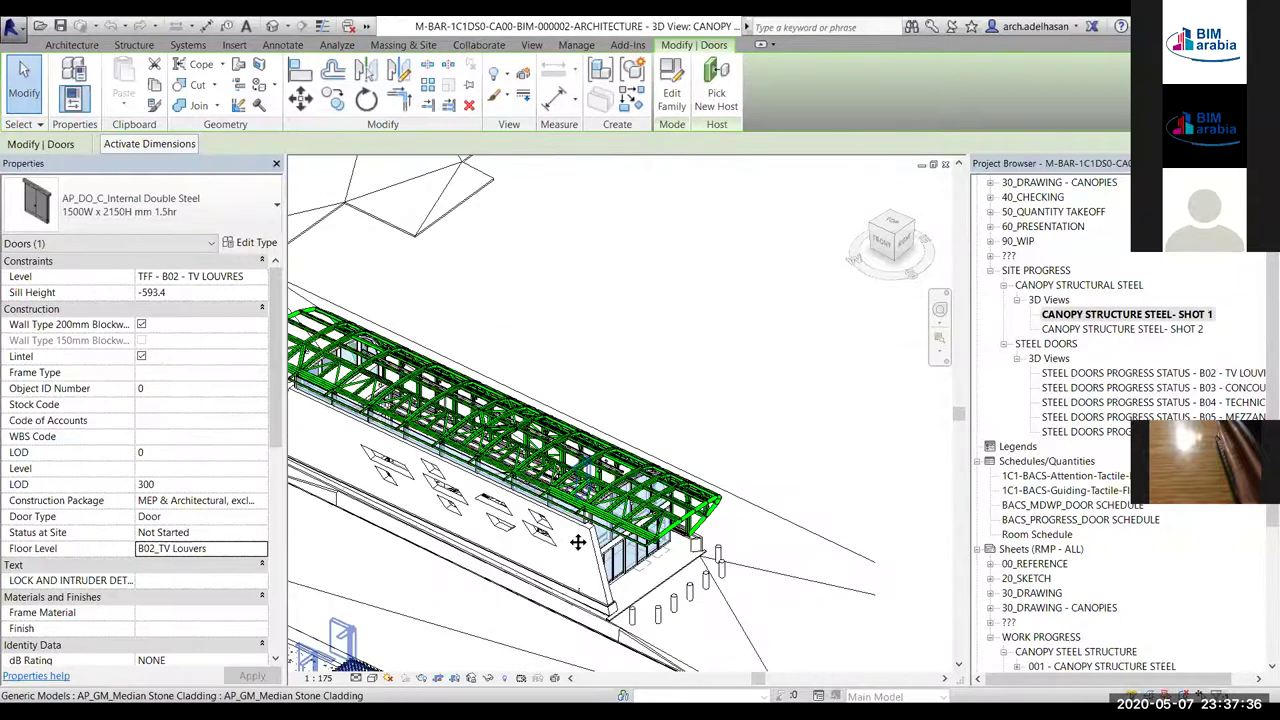
{"action": "scroll", "coordinate": [743, 431], "scroll_direction": "up", "scroll_amount": 4}
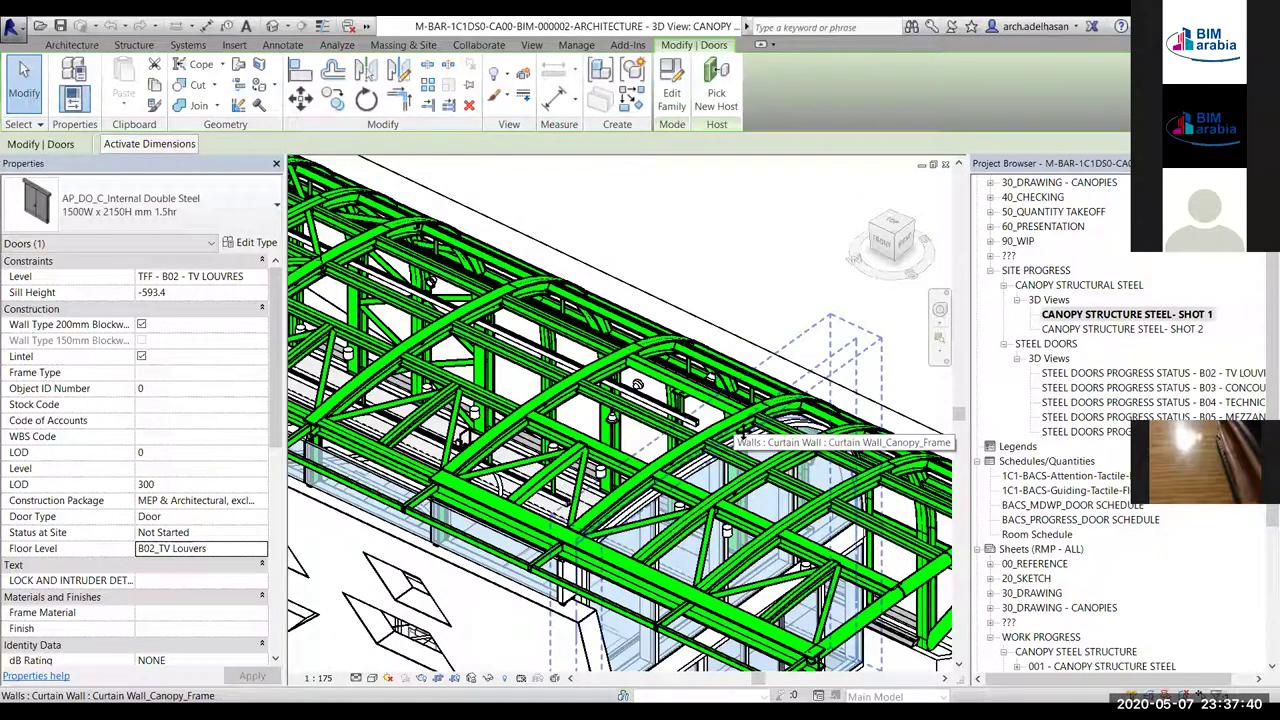
Check the canopy curtain wall, mullion and steel beam status, then open CANOPY STRUCTURE STEEL- SHOT 2
{"action": "left_click", "coordinate": [740, 432]}
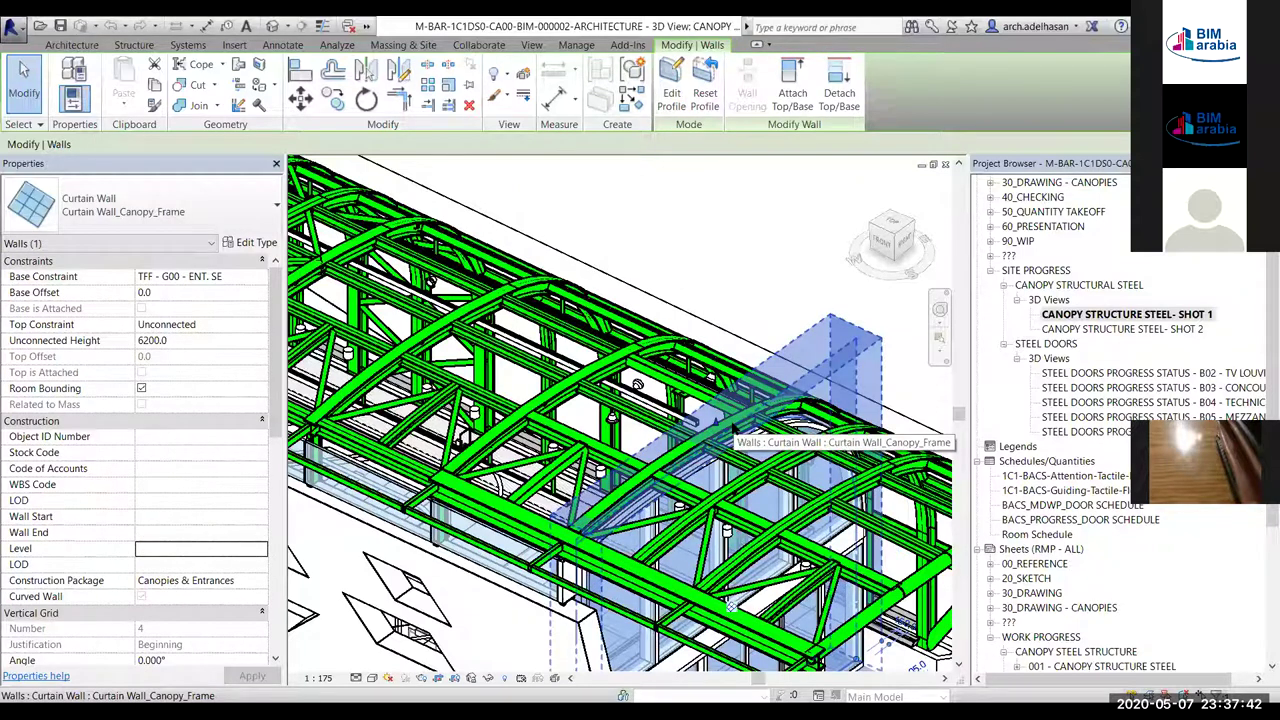
{"action": "left_click", "coordinate": [733, 432]}
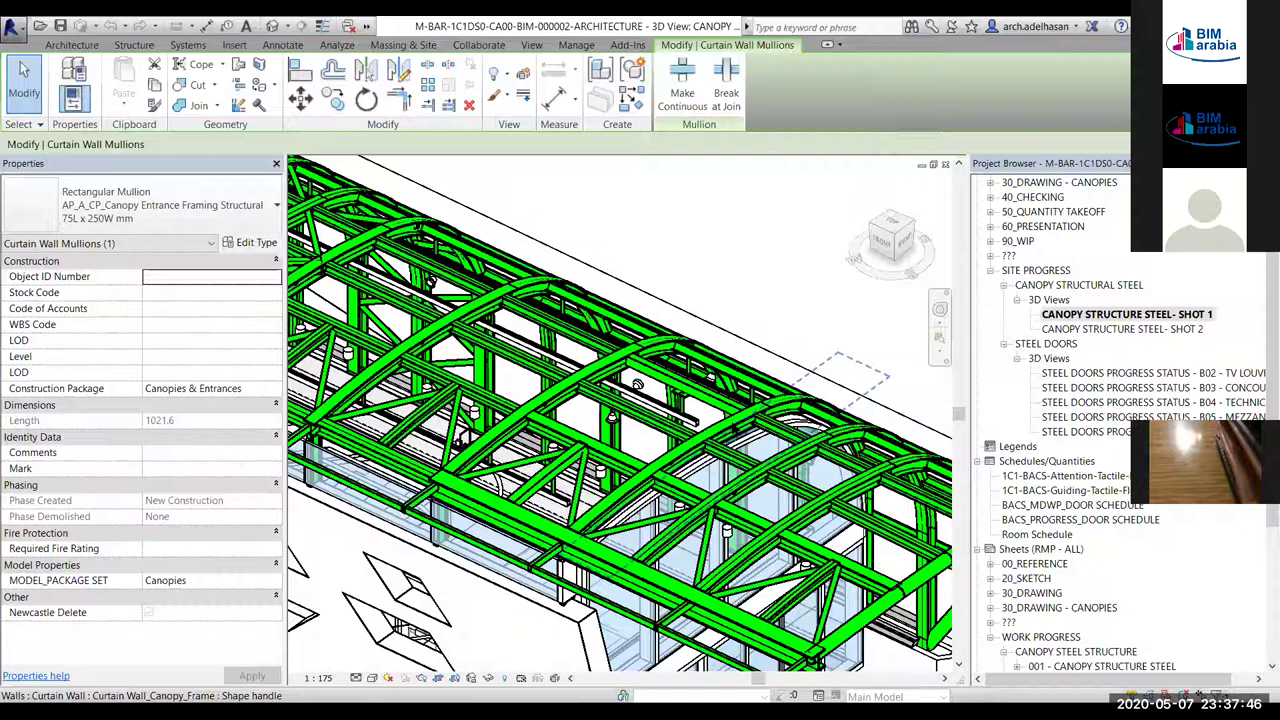
{"action": "left_click", "coordinate": [733, 432]}
{"action": "left_click", "coordinate": [733, 432]}
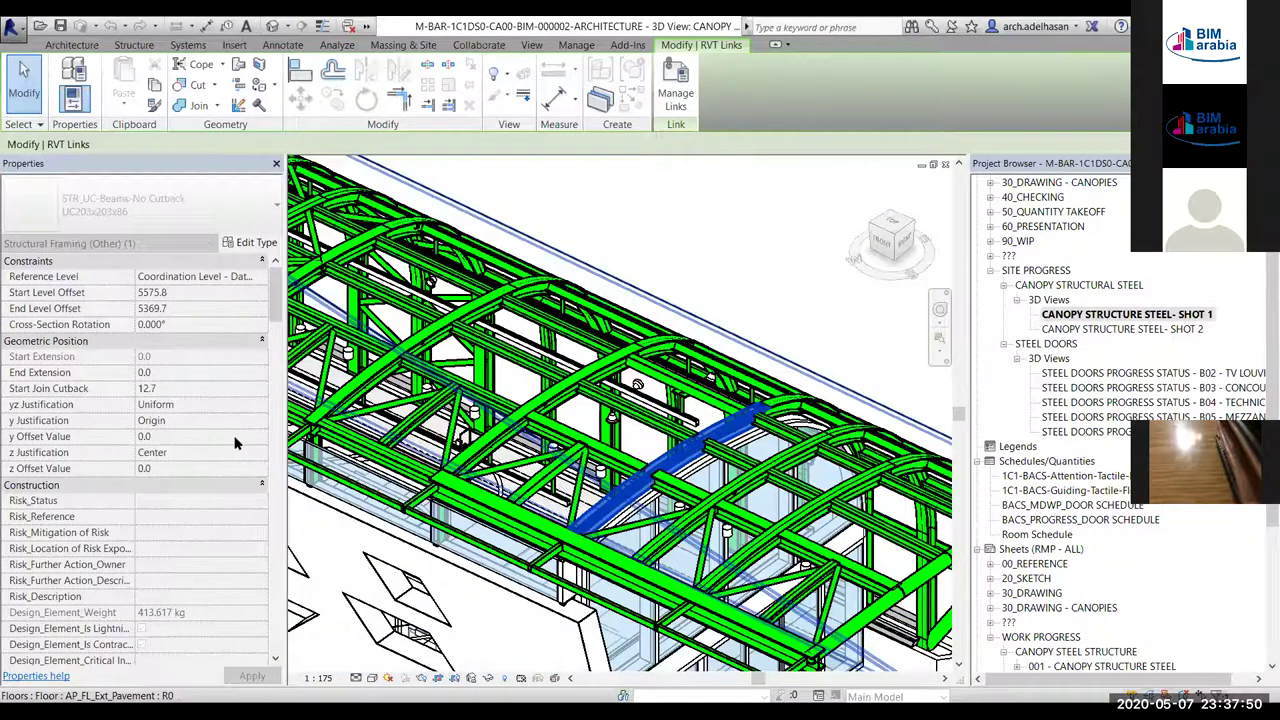
{"action": "scroll", "coordinate": [240, 448], "scroll_direction": "down", "scroll_amount": 10}
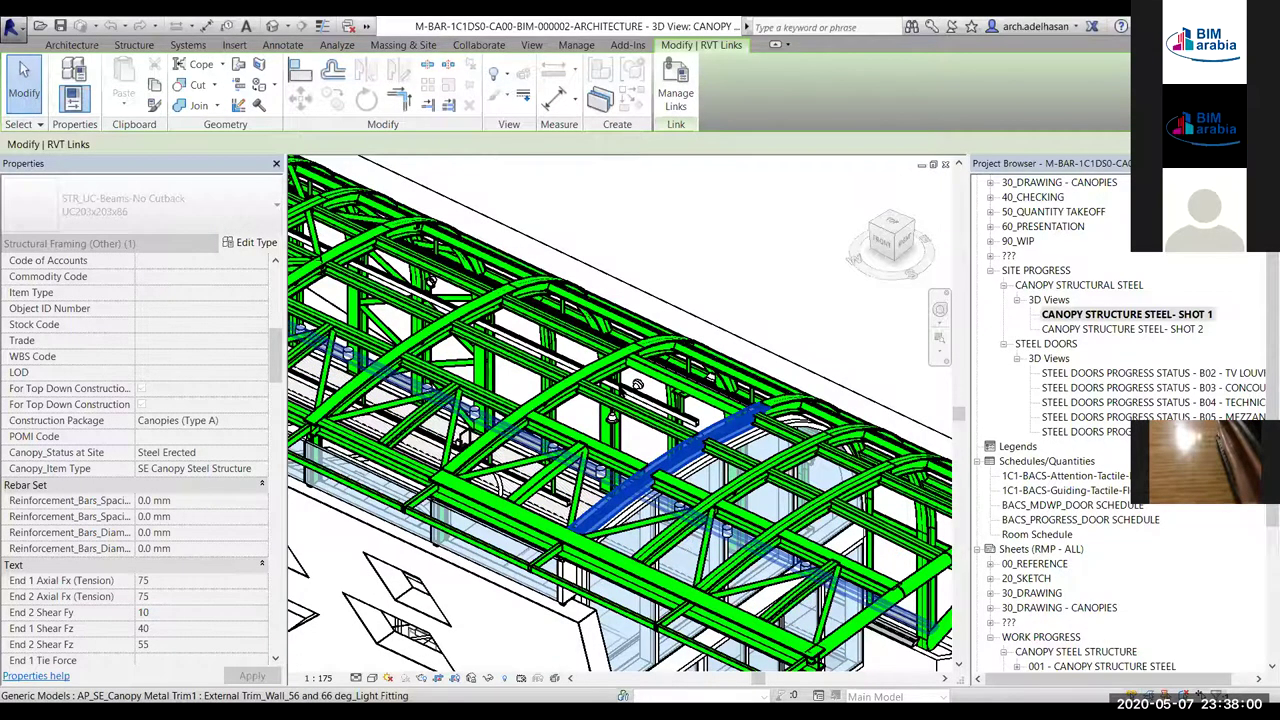
{"action": "scroll", "coordinate": [636, 385], "scroll_direction": "down", "scroll_amount": 3}
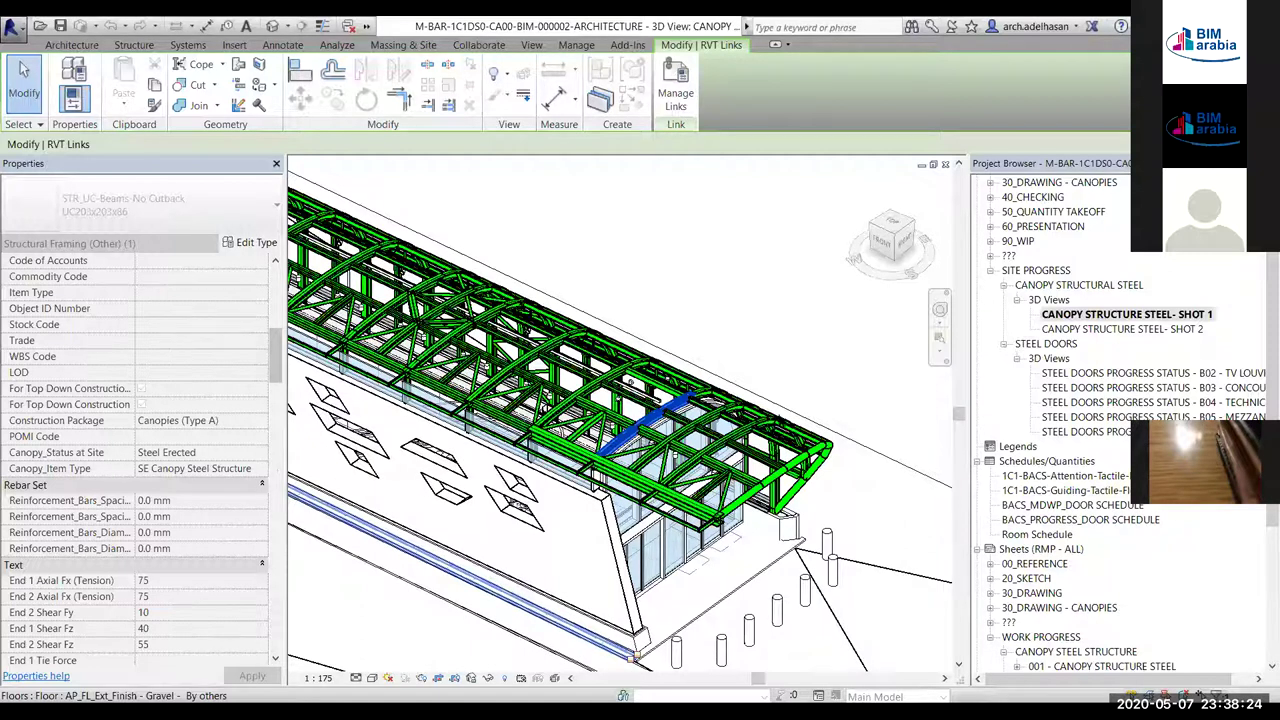
{"action": "left_click", "coordinate": [1084, 330]}
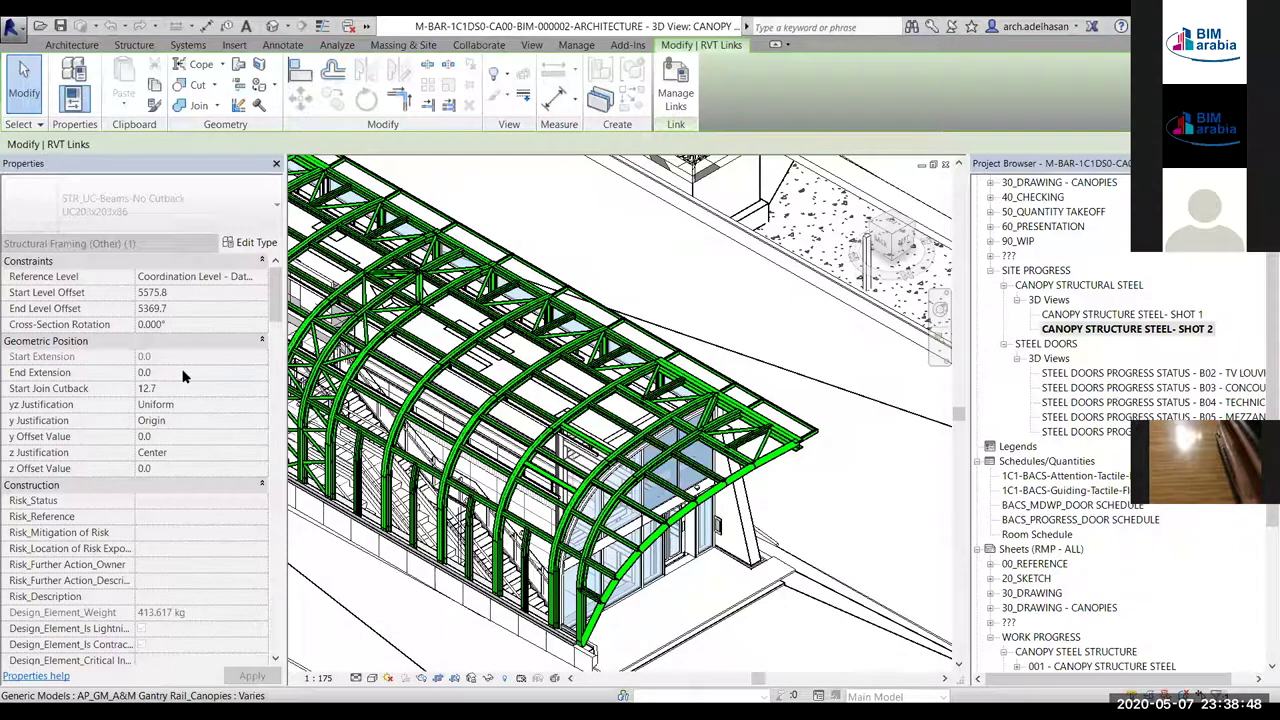
{"action": "key", "text": "ctrl+Tab"}
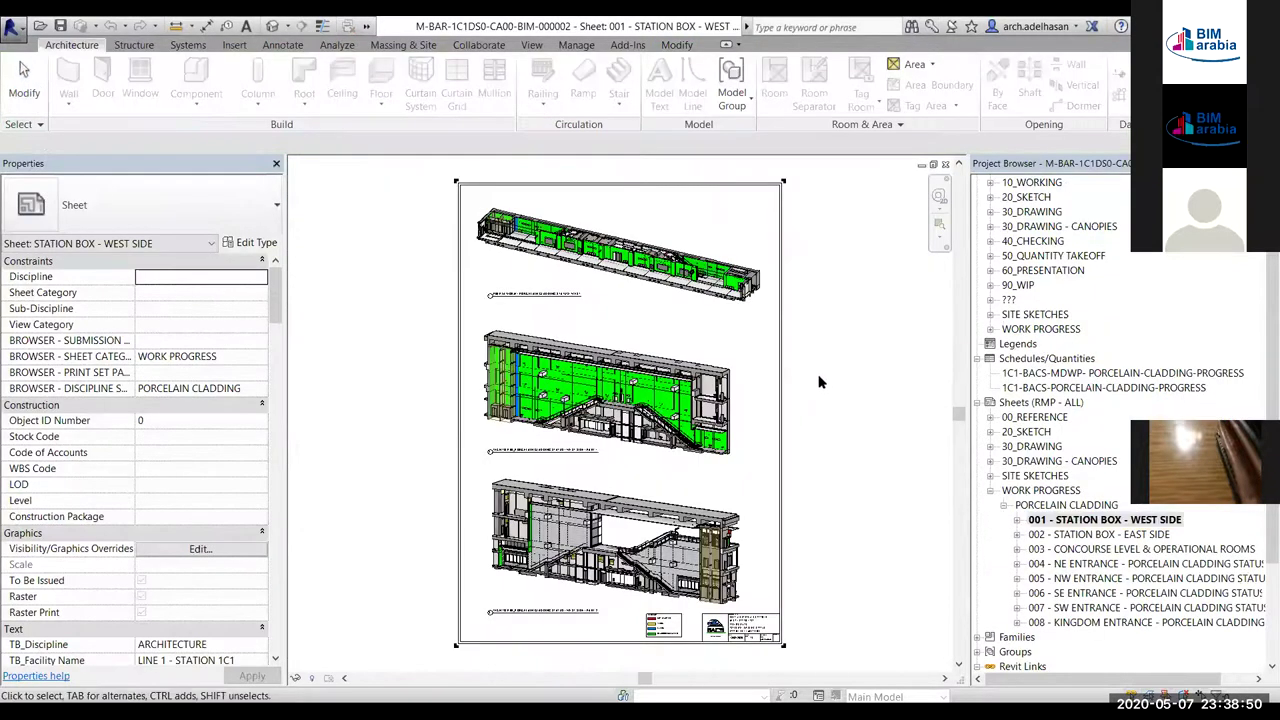
{"action": "scroll", "coordinate": [735, 402], "scroll_direction": "down", "scroll_amount": 1}
{"action": "scroll", "coordinate": [748, 432], "scroll_direction": "up", "scroll_amount": 1}
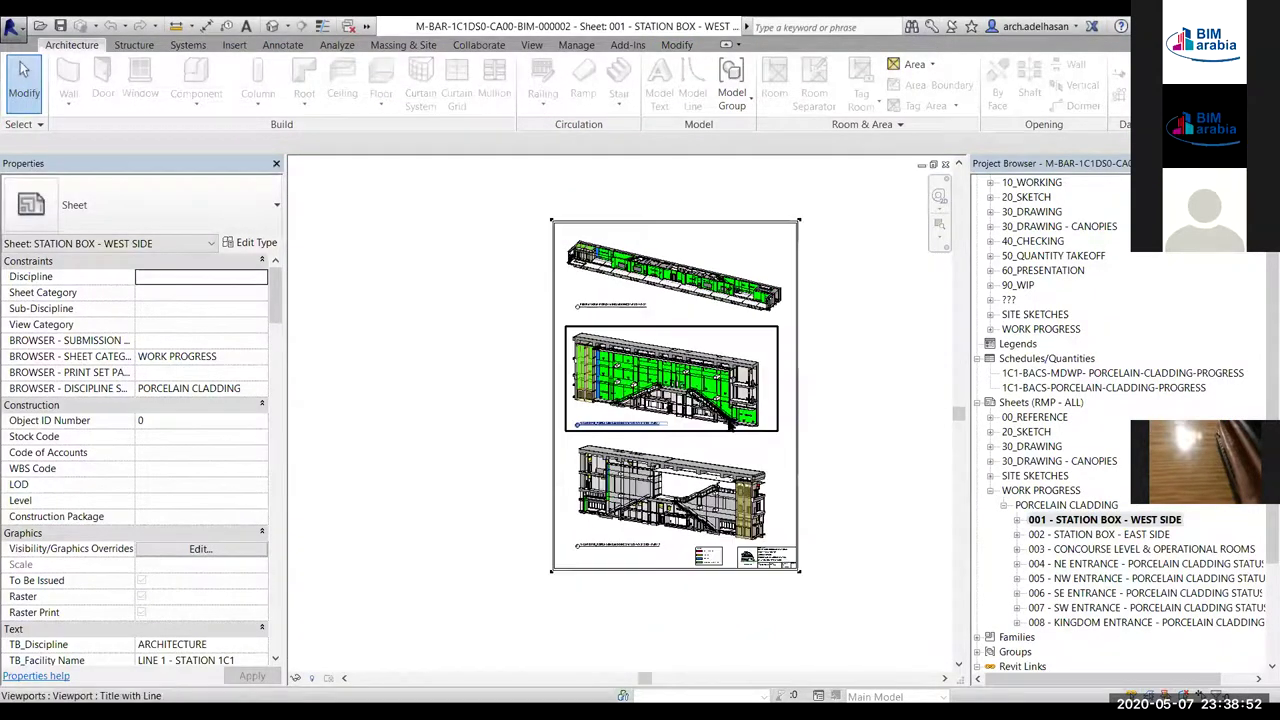
{"action": "scroll", "coordinate": [828, 408], "scroll_direction": "up", "scroll_amount": 1}
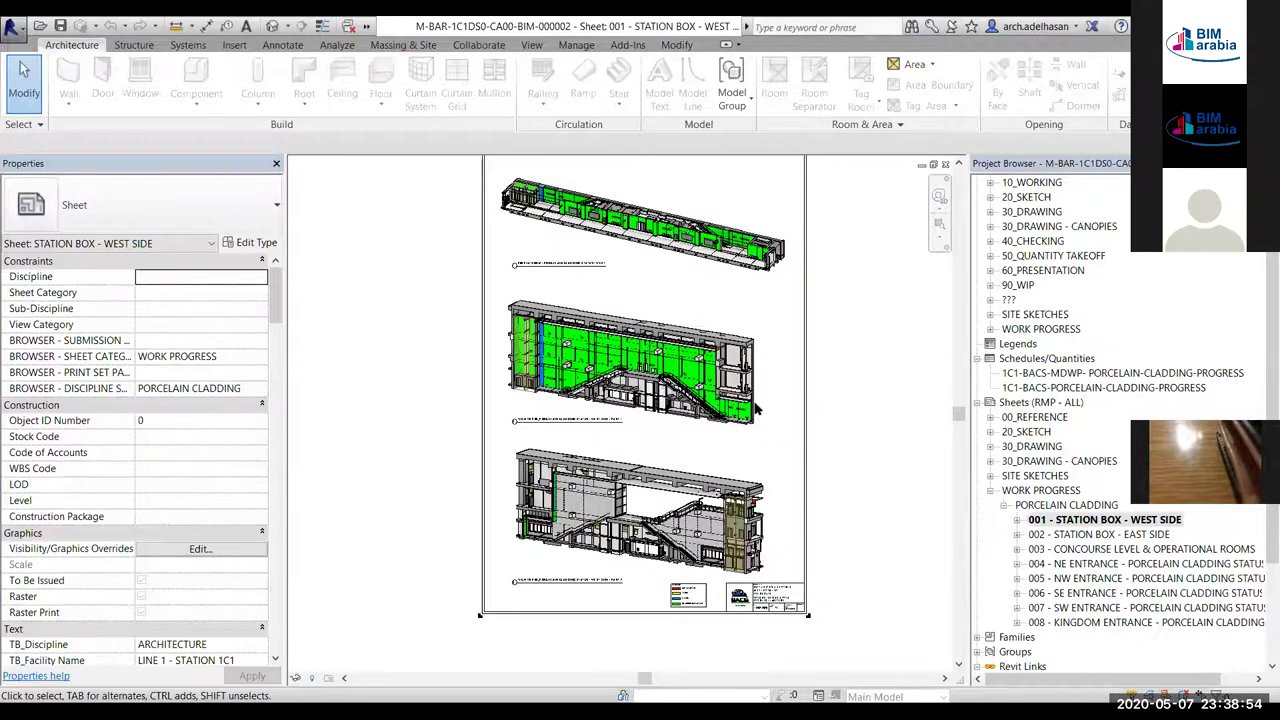
{"action": "scroll", "coordinate": [757, 408], "scroll_direction": "up", "scroll_amount": 1}
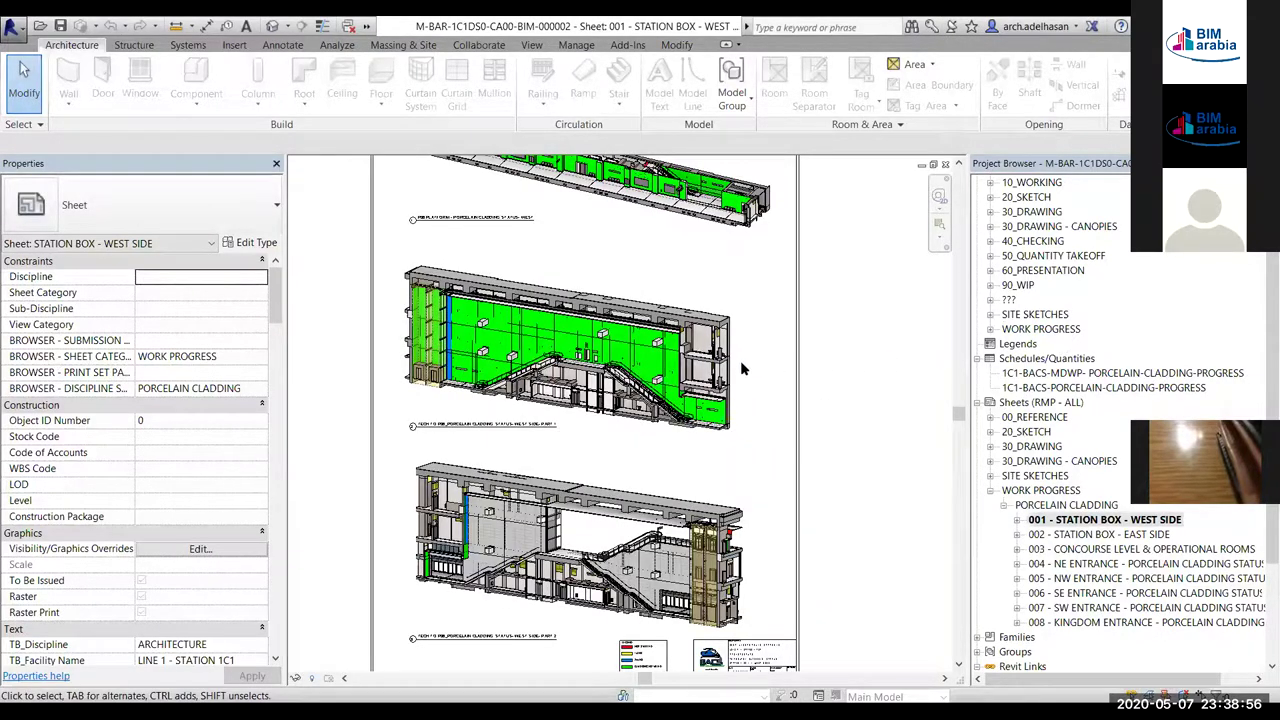
{"action": "scroll", "coordinate": [1082, 398], "scroll_direction": "up", "scroll_amount": 1}
Open the 1C1-BACS-MDWP- PORCELAIN-CLADDING-PROGRESS schedule and review its filter settings
{"action": "left_click", "coordinate": [1082, 402]}
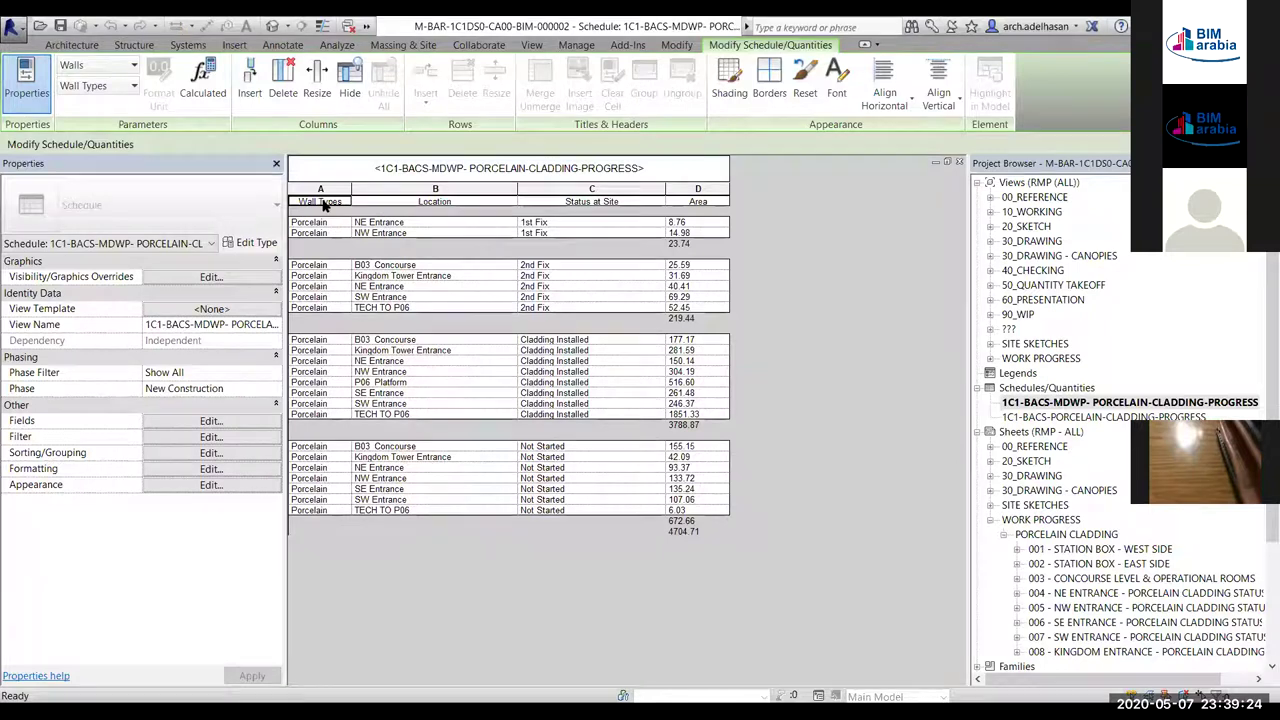
{"action": "left_click", "coordinate": [210, 438]}
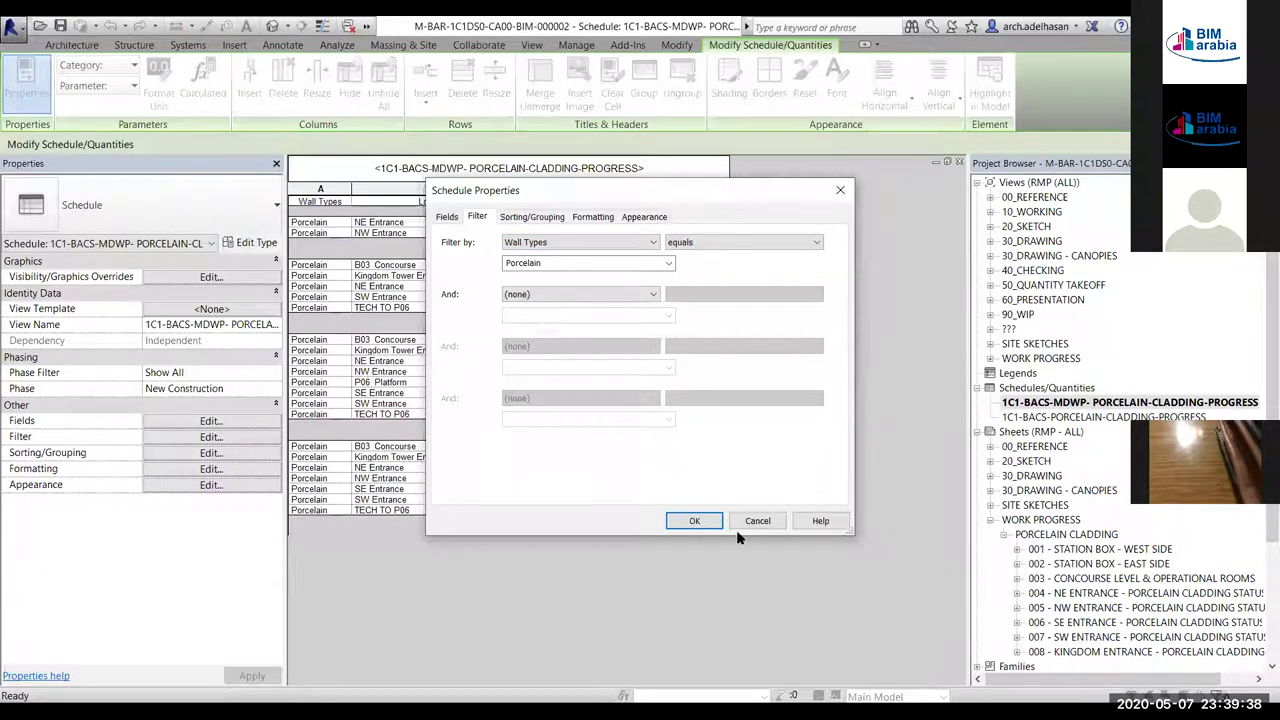
{"action": "left_click", "coordinate": [694, 521]}
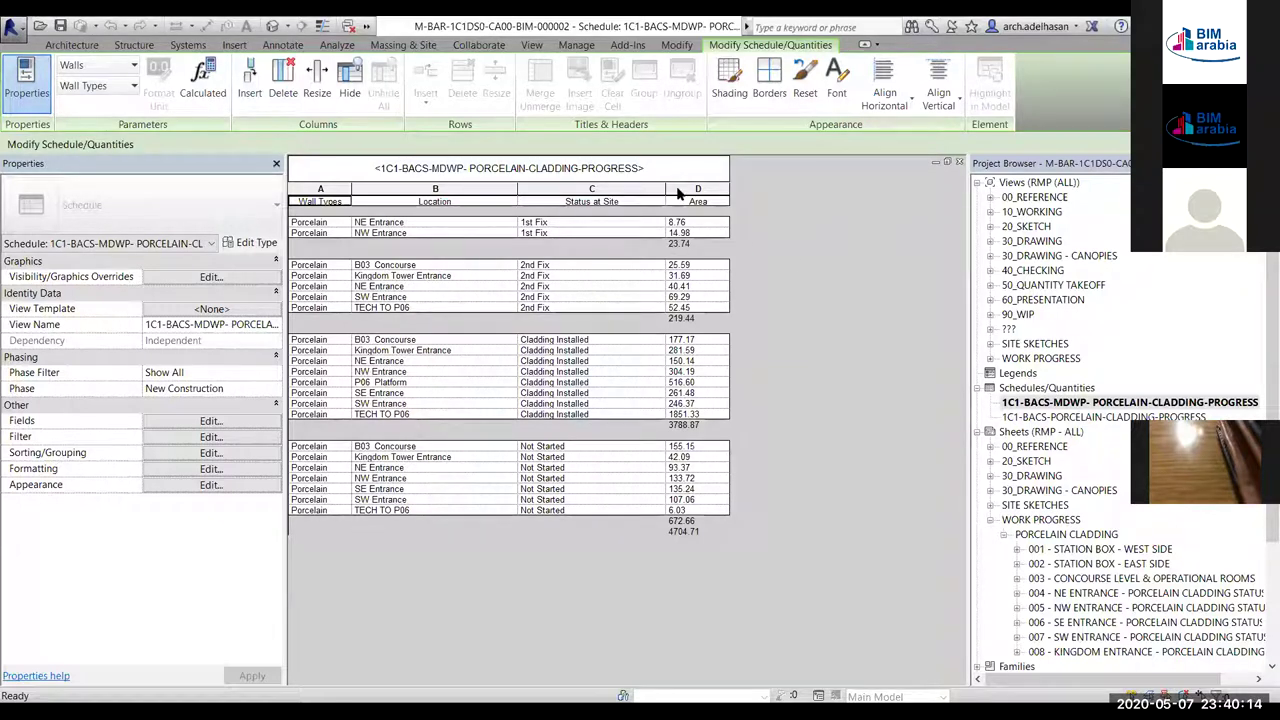
Hide the schedule's column-heading row, leaving the status-grouped areas and totals
{"action": "left_click", "coordinate": [736, 163]}
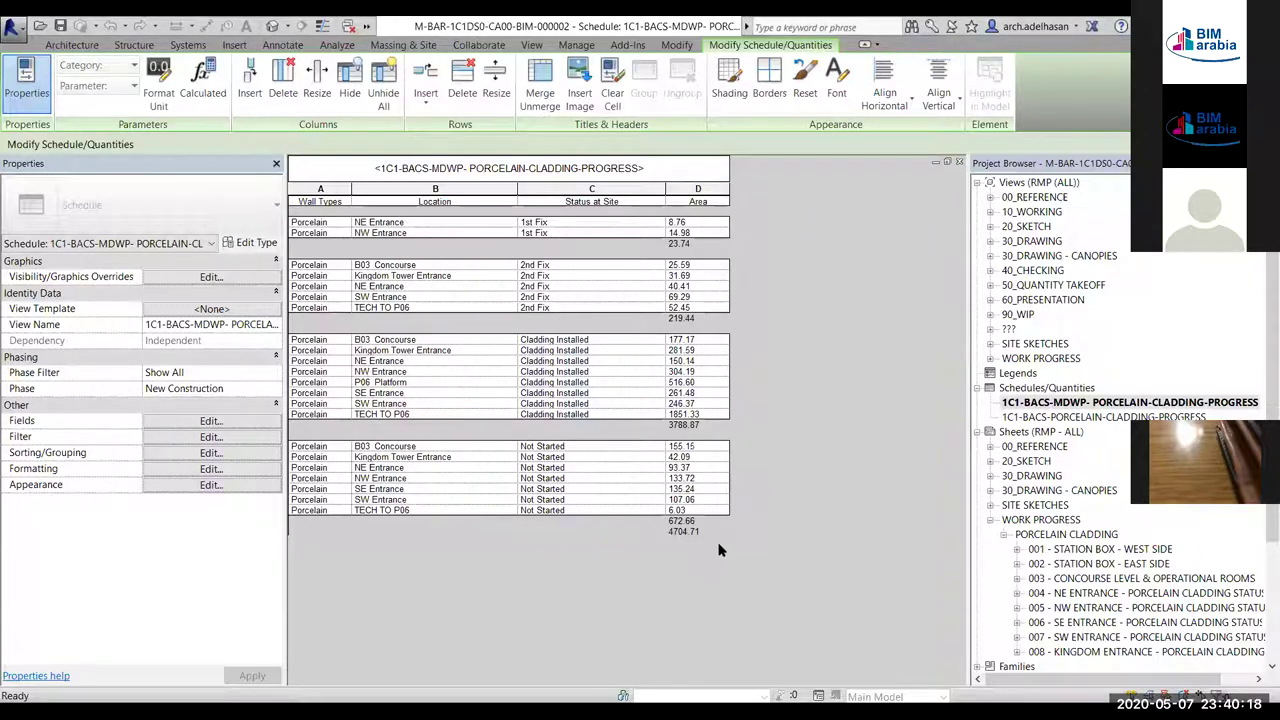
{"action": "key", "text": "ctrl+z"}
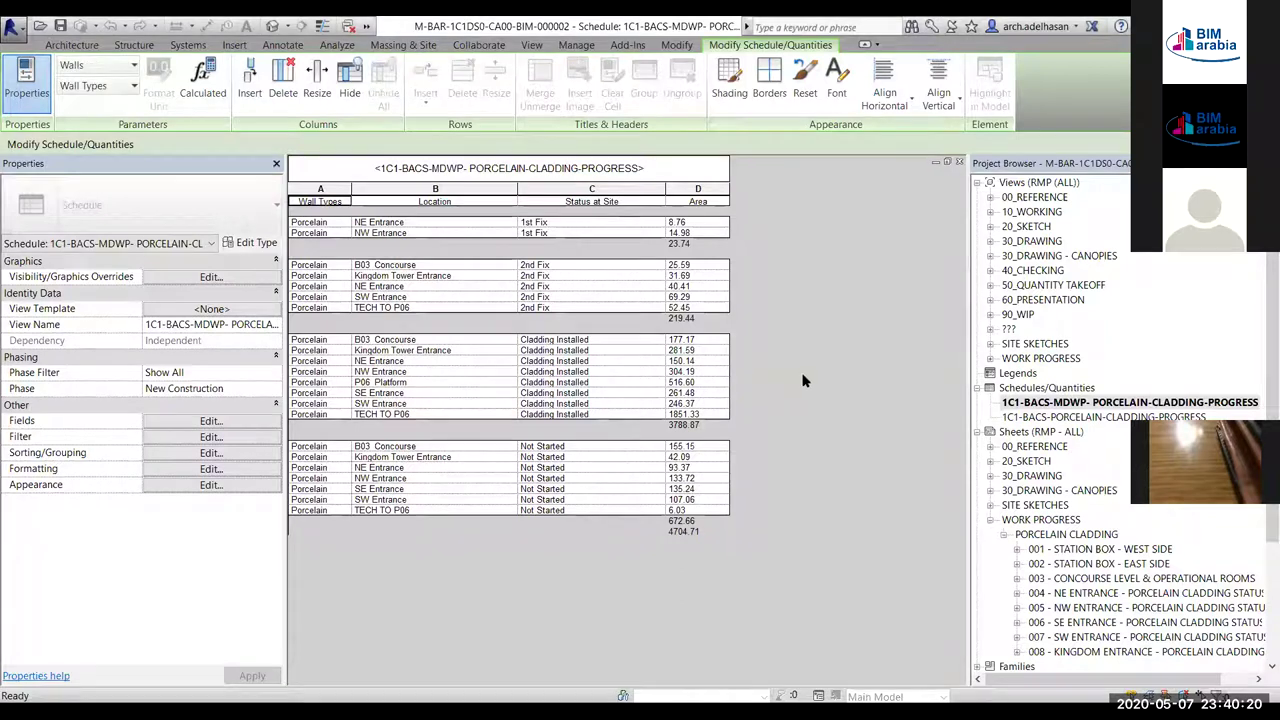
{"action": "scroll", "coordinate": [1083, 426], "scroll_direction": "down", "scroll_amount": 1}
{"action": "scroll", "coordinate": [1090, 425], "scroll_direction": "up", "scroll_amount": 1}
{"action": "scroll", "coordinate": [1115, 540], "scroll_direction": "down", "scroll_amount": 1}
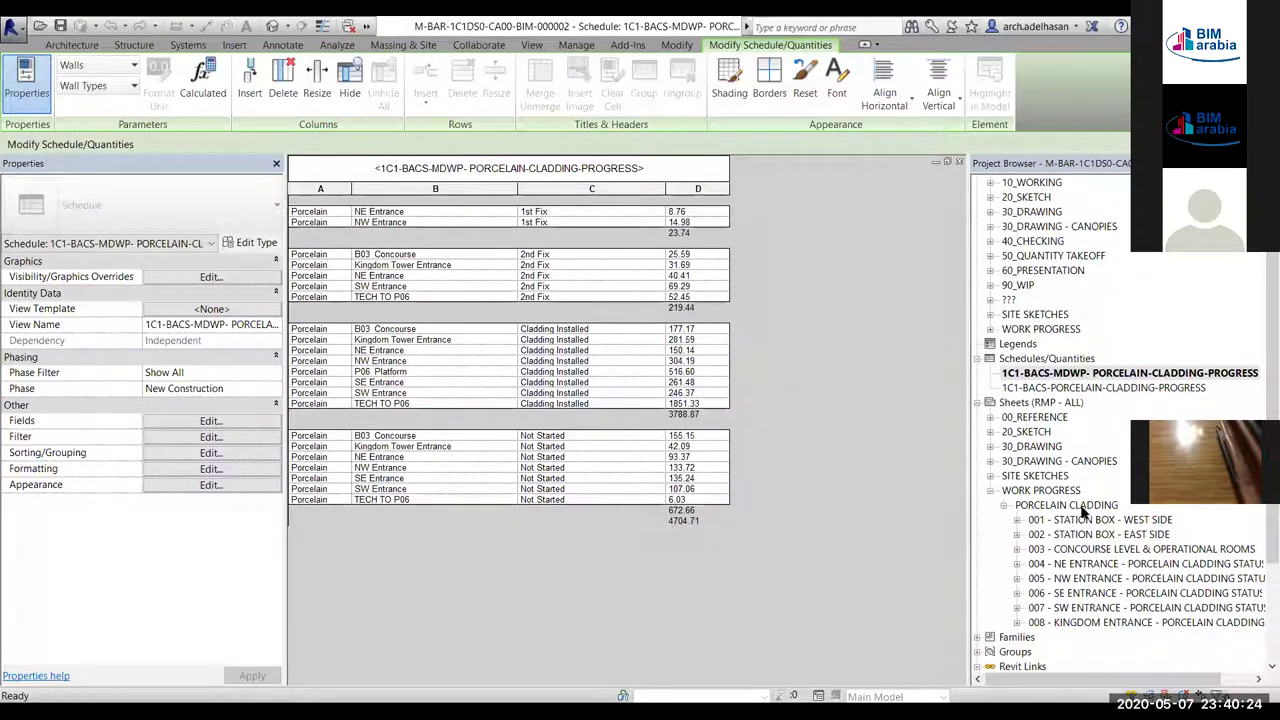
Open sheet 001 - STATION BOX - WEST SIDE
{"action": "left_click", "coordinate": [1134, 520]}
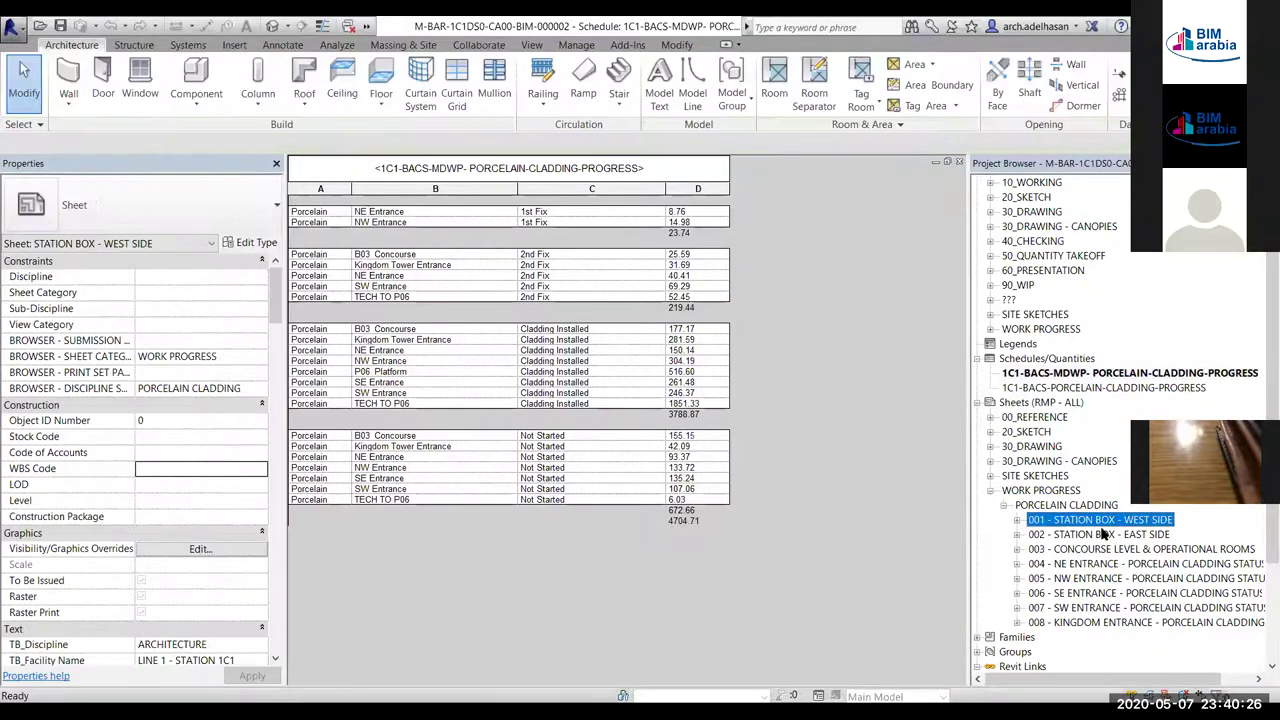
{"action": "double_click", "coordinate": [1105, 522]}
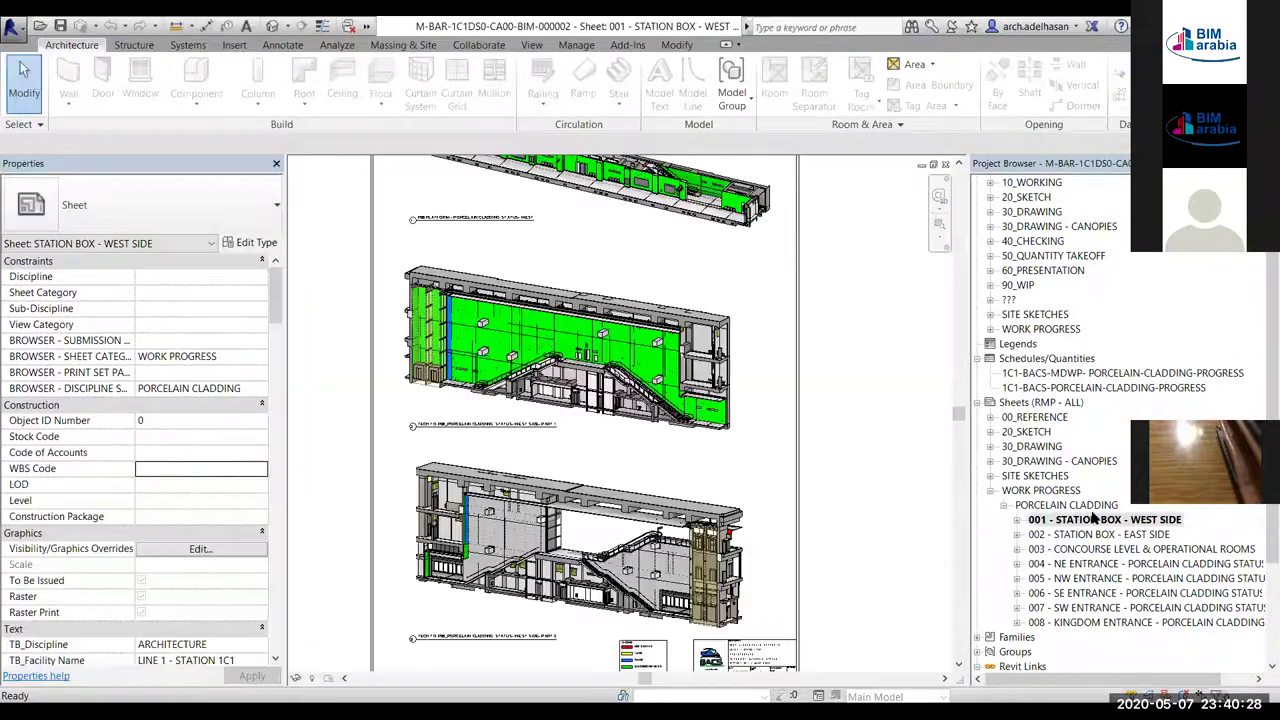
{"action": "scroll", "coordinate": [1088, 500], "scroll_direction": "up", "scroll_amount": 2}
Open the B03 CONCOURSE Part 1, Part 2 and Part 3 porcelain cladding progress views
{"action": "left_click", "coordinate": [990, 358]}
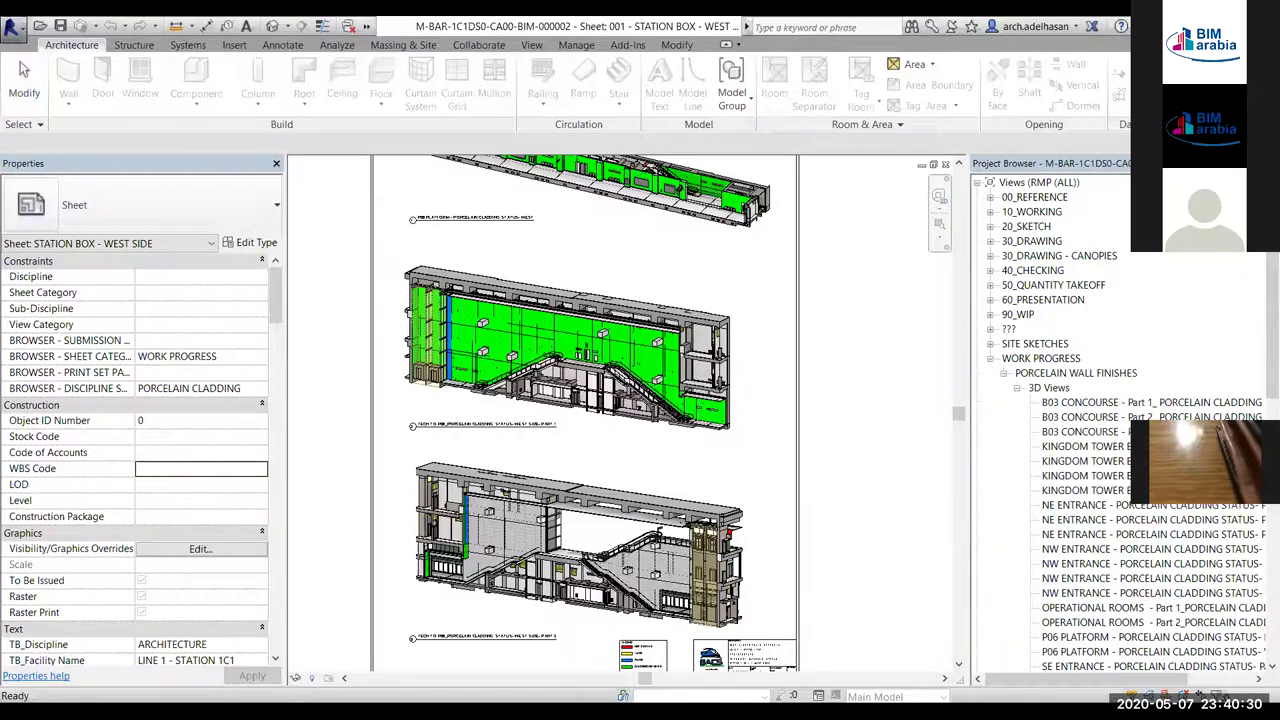
{"action": "double_click", "coordinate": [1136, 404]}
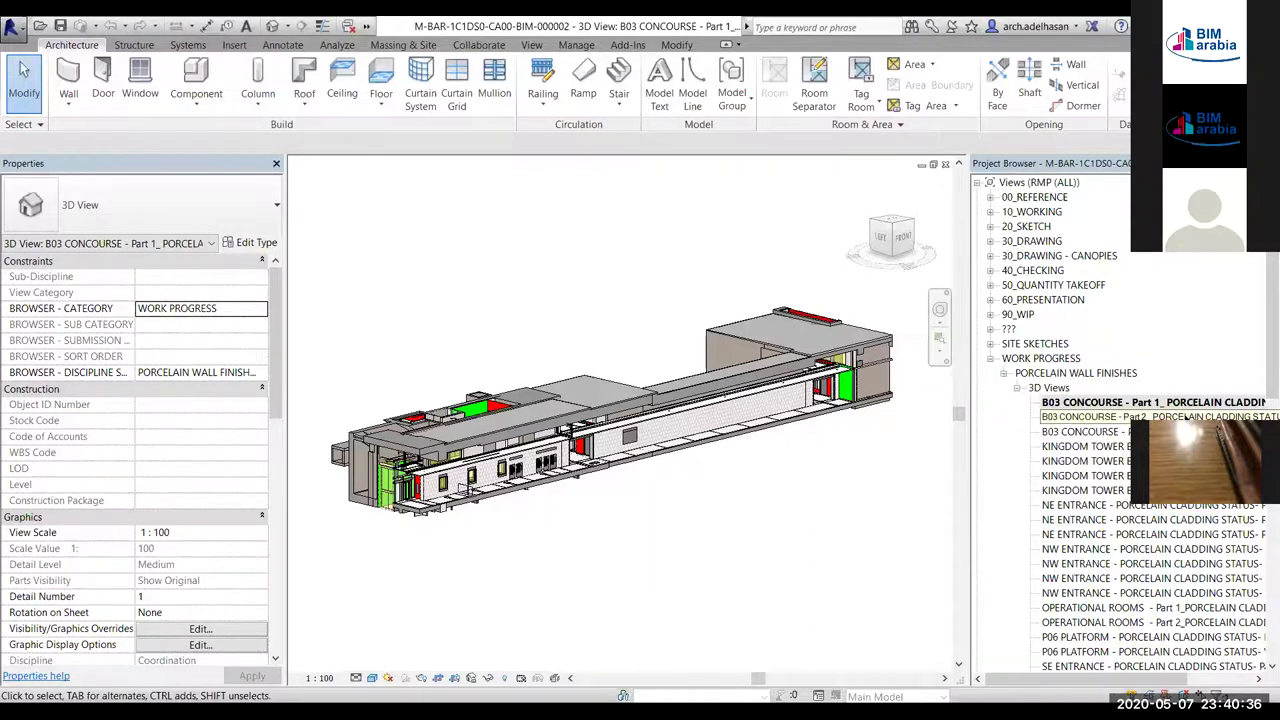
{"action": "double_click", "coordinate": [1140, 417]}
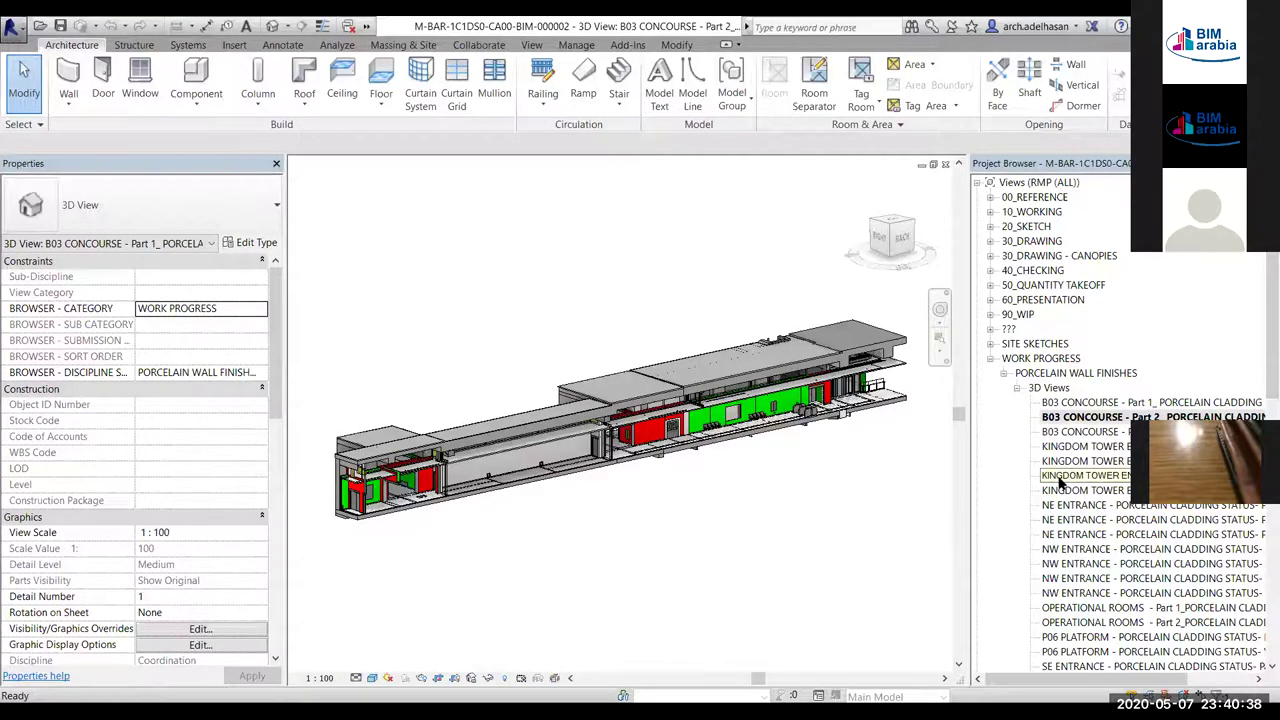
{"action": "left_click", "coordinate": [1082, 433]}
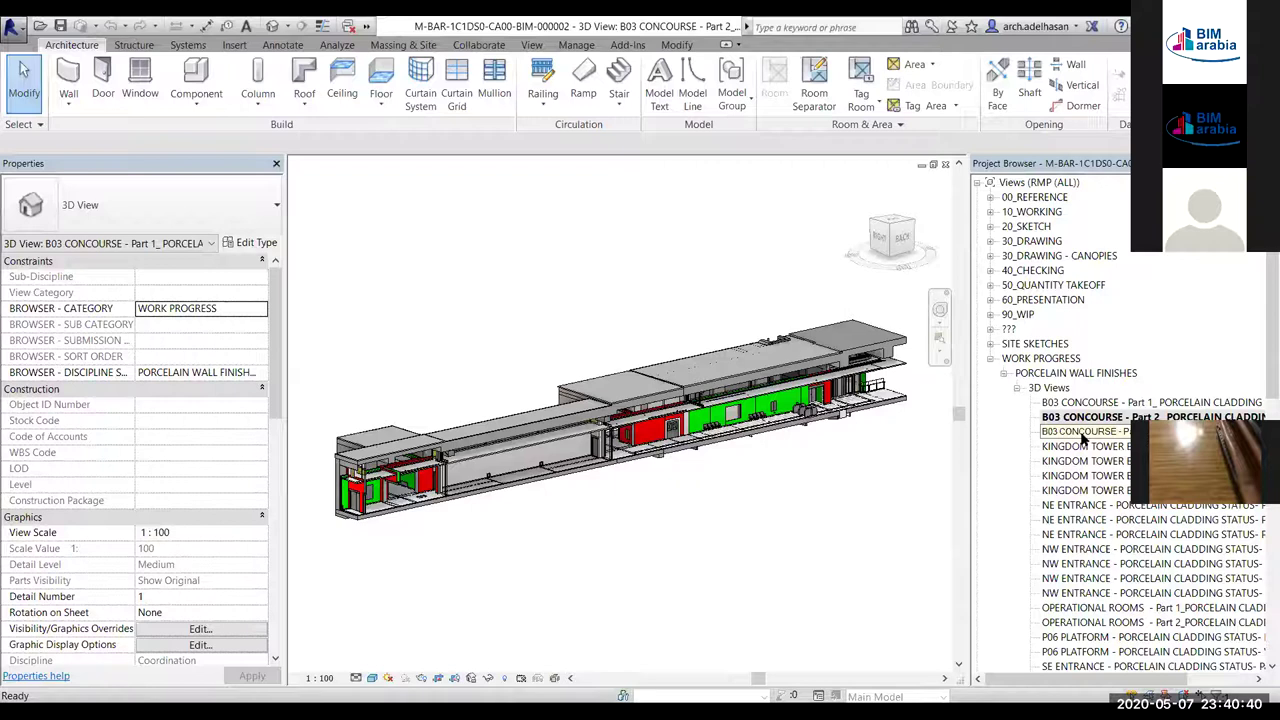
{"action": "double_click", "coordinate": [1081, 434]}
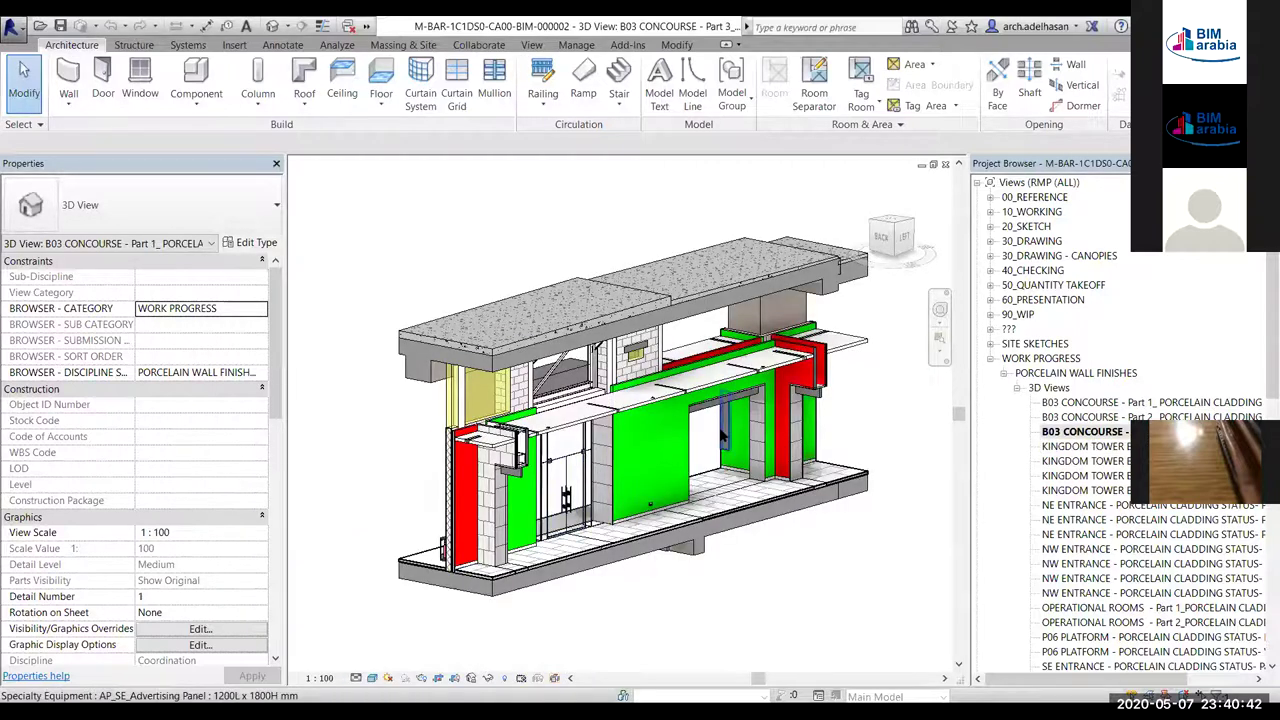
Check a green cladding wall's status, then open the NE ENTRANCE Part 3 progress view
{"action": "left_click", "coordinate": [617, 443]}
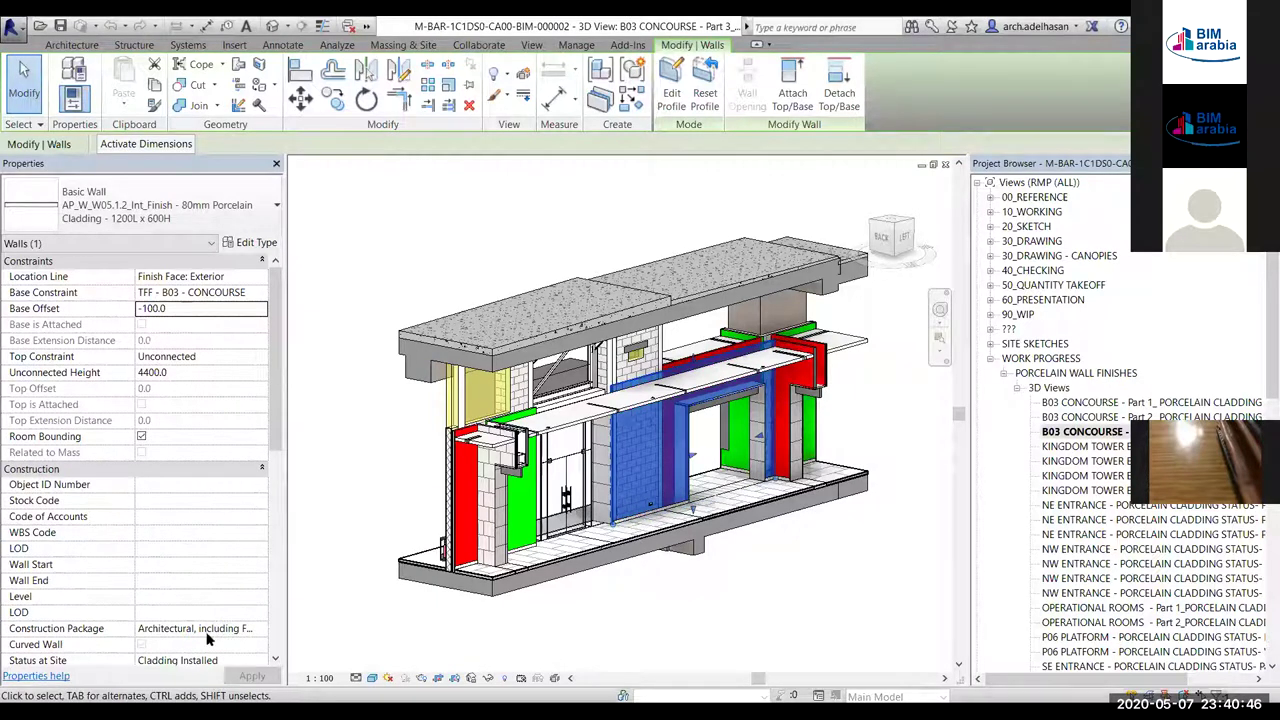
{"action": "scroll", "coordinate": [205, 615], "scroll_direction": "down", "scroll_amount": 3}
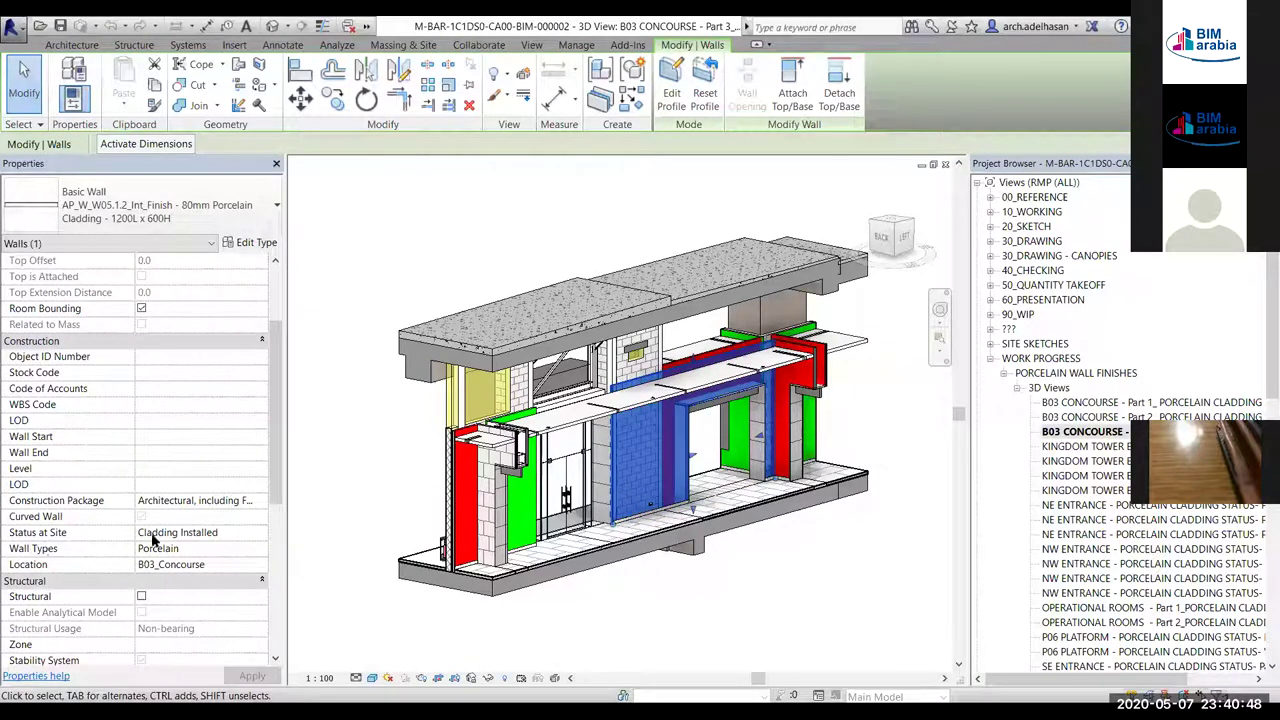
{"action": "double_click", "coordinate": [1160, 535]}
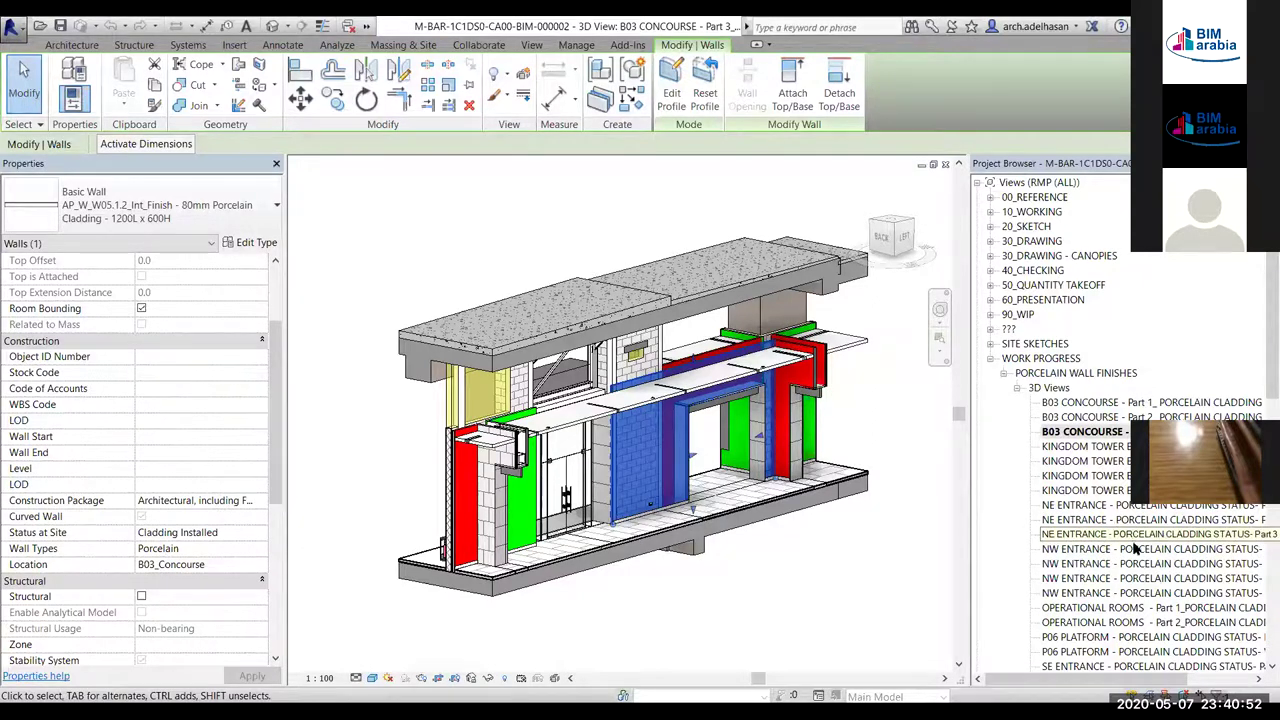
{"action": "scroll", "coordinate": [557, 478], "scroll_direction": "up", "scroll_amount": 5}
{"action": "scroll", "coordinate": [557, 478], "scroll_direction": "up", "scroll_amount": 3}
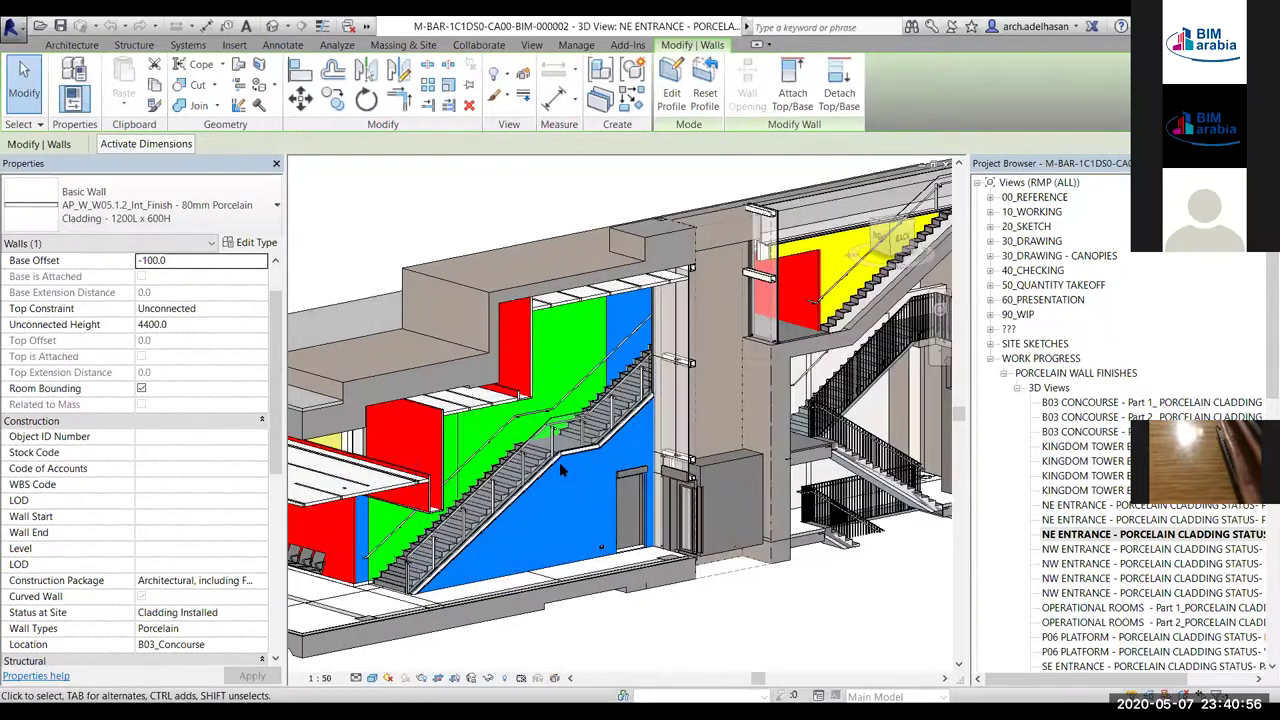
Set the blue wall beside the stair to Status at Site 'Cladding Installed'
{"action": "left_click", "coordinate": [559, 462]}
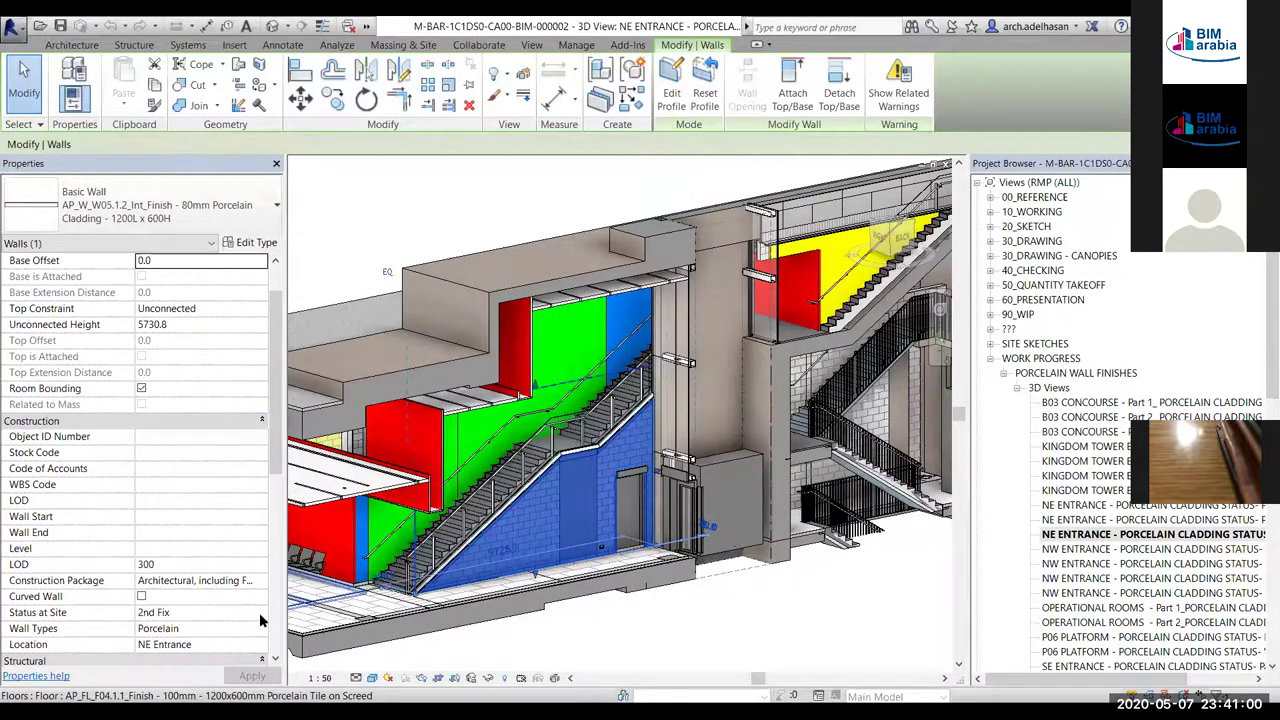
{"action": "left_click", "coordinate": [200, 612]}
{"action": "left_click", "coordinate": [183, 655]}
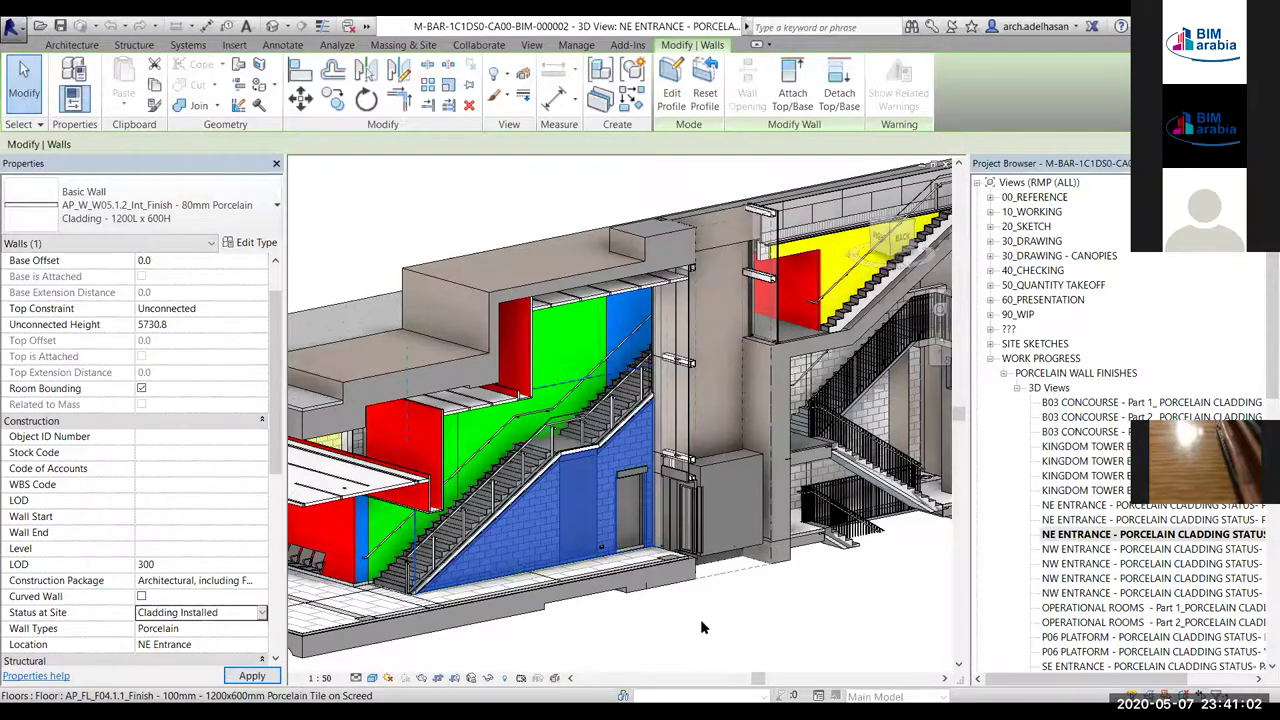
{"action": "left_click", "coordinate": [700, 619]}
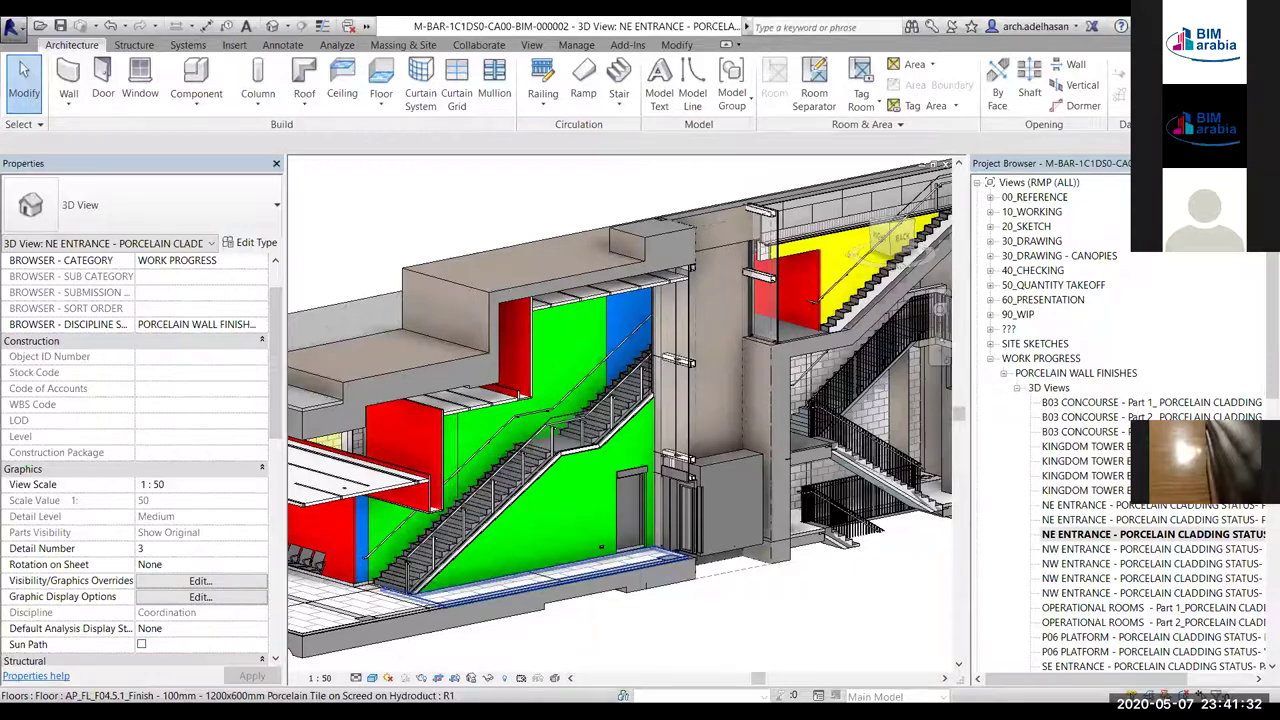
{"action": "scroll", "coordinate": [1135, 540], "scroll_direction": "down", "scroll_amount": 2}
{"action": "scroll", "coordinate": [1140, 545], "scroll_direction": "down", "scroll_amount": 1}
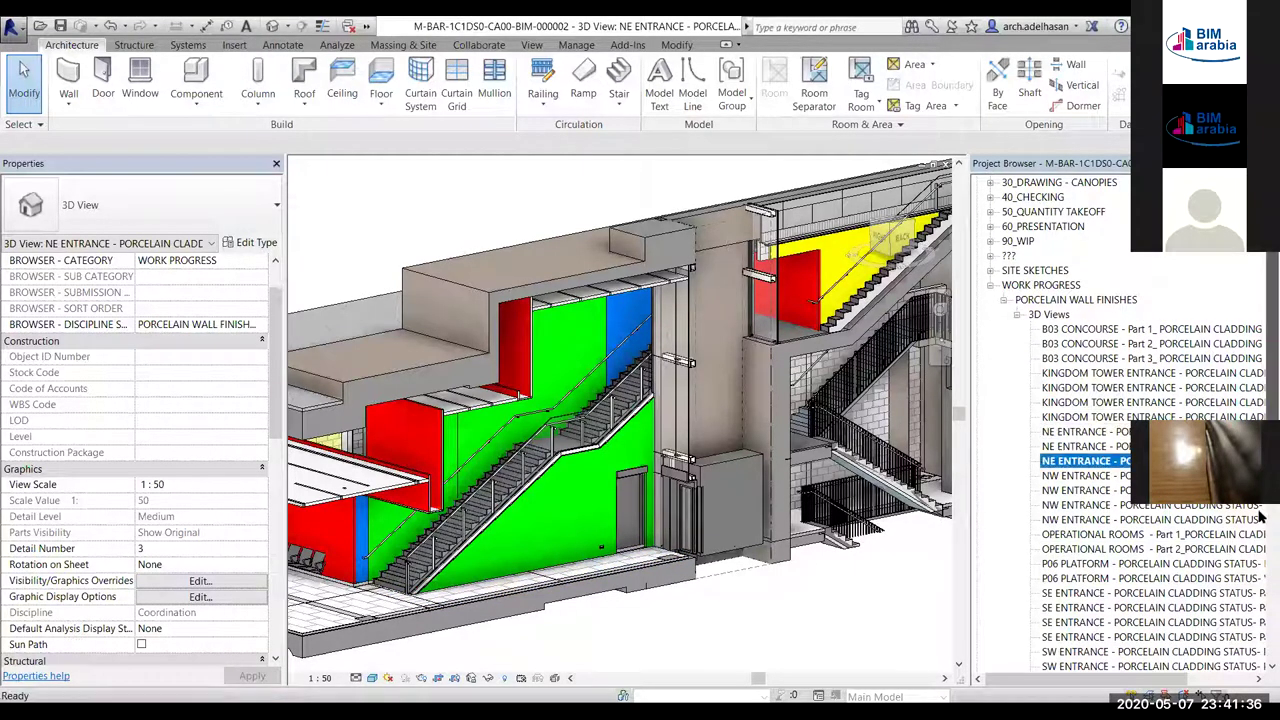
{"action": "scroll", "coordinate": [1263, 532], "scroll_direction": "down", "scroll_amount": 6}
{"action": "scroll", "coordinate": [1263, 532], "scroll_direction": "down", "scroll_amount": 3}
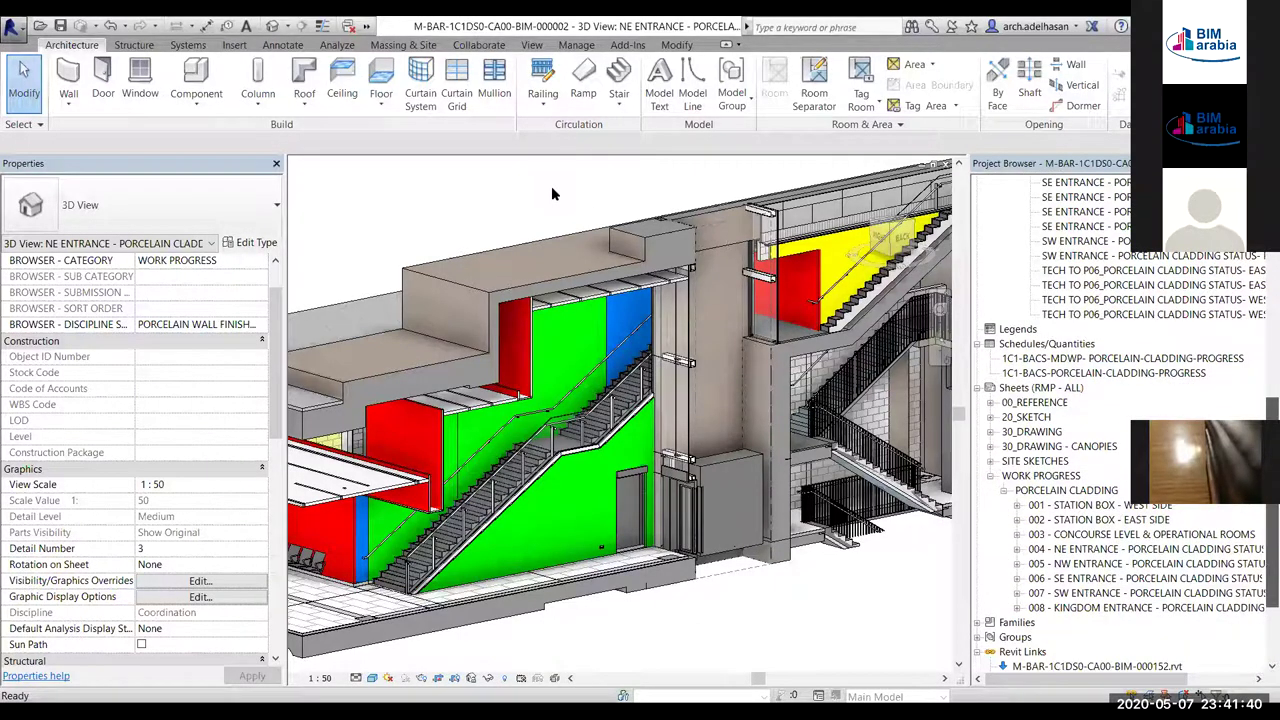
{"action": "scroll", "coordinate": [1120, 420], "scroll_direction": "up", "scroll_amount": 10}
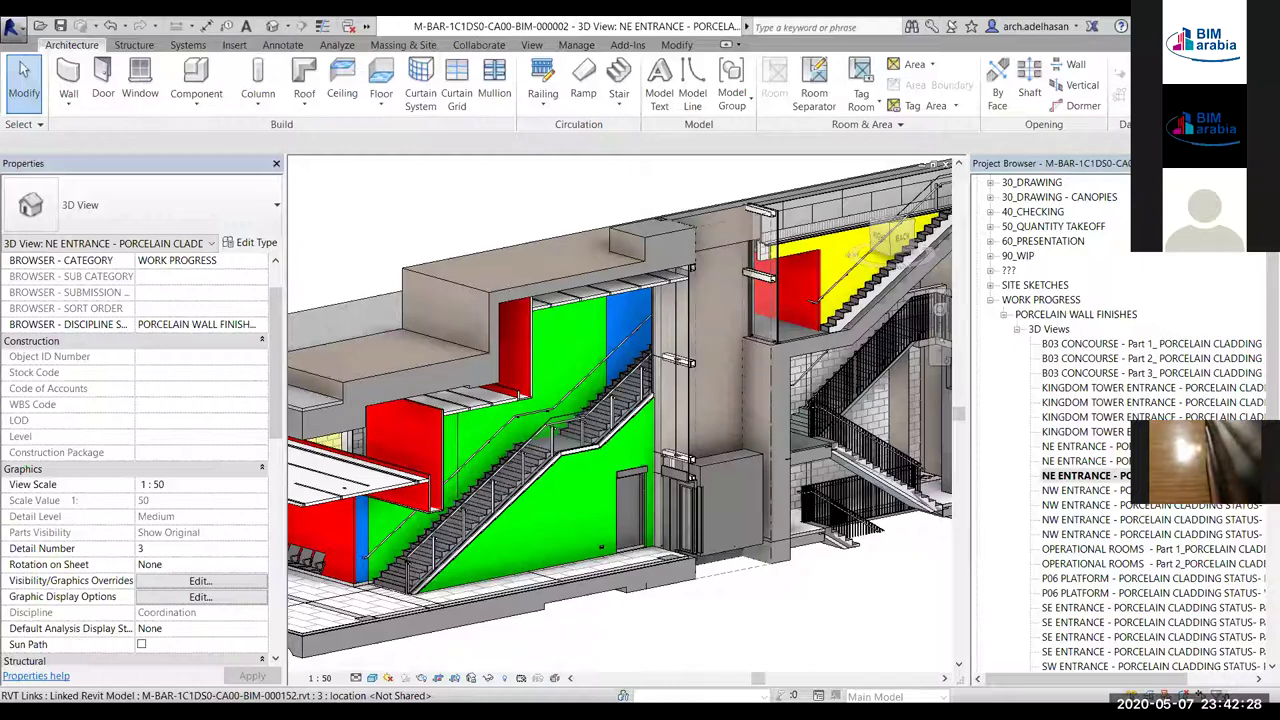
Switch to the Excel progress workbook and bring the blockwork and plaster charts into view
{"action": "key", "text": "alt+Tab"}
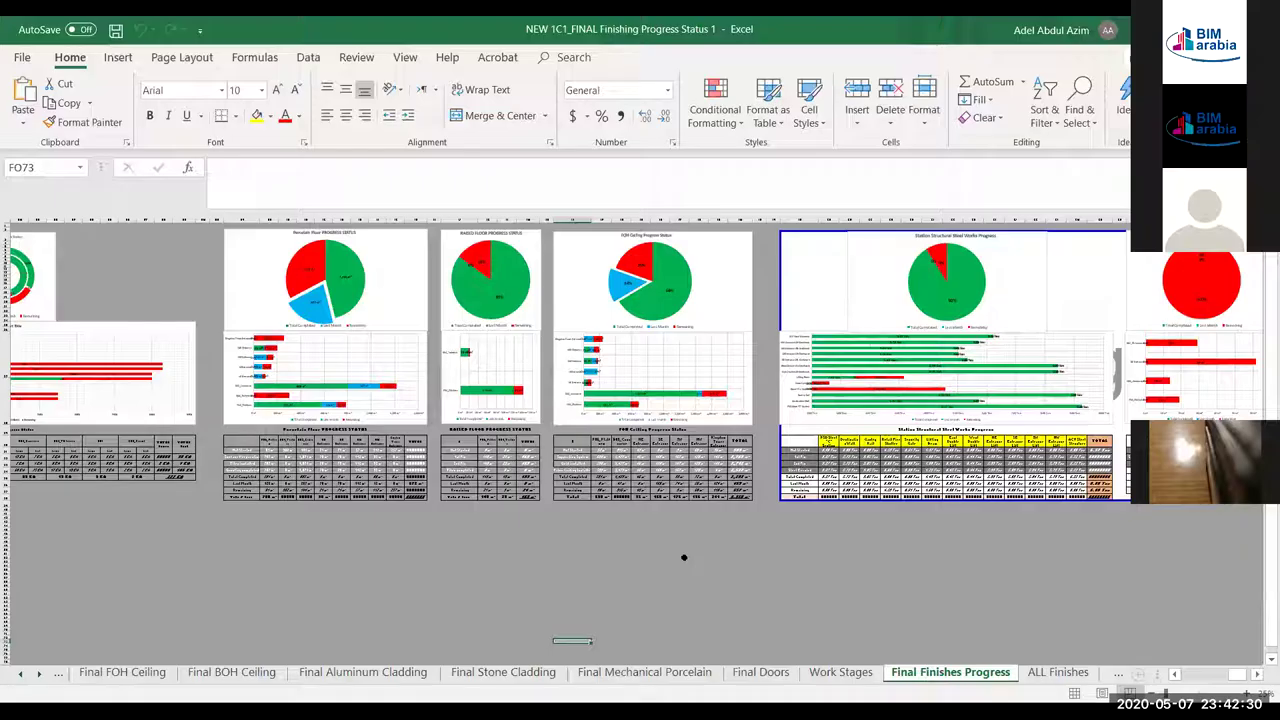
{"action": "left_click", "coordinate": [780, 400]}
{"action": "scroll", "coordinate": [777, 366], "scroll_direction": "down", "scroll_amount": 3}
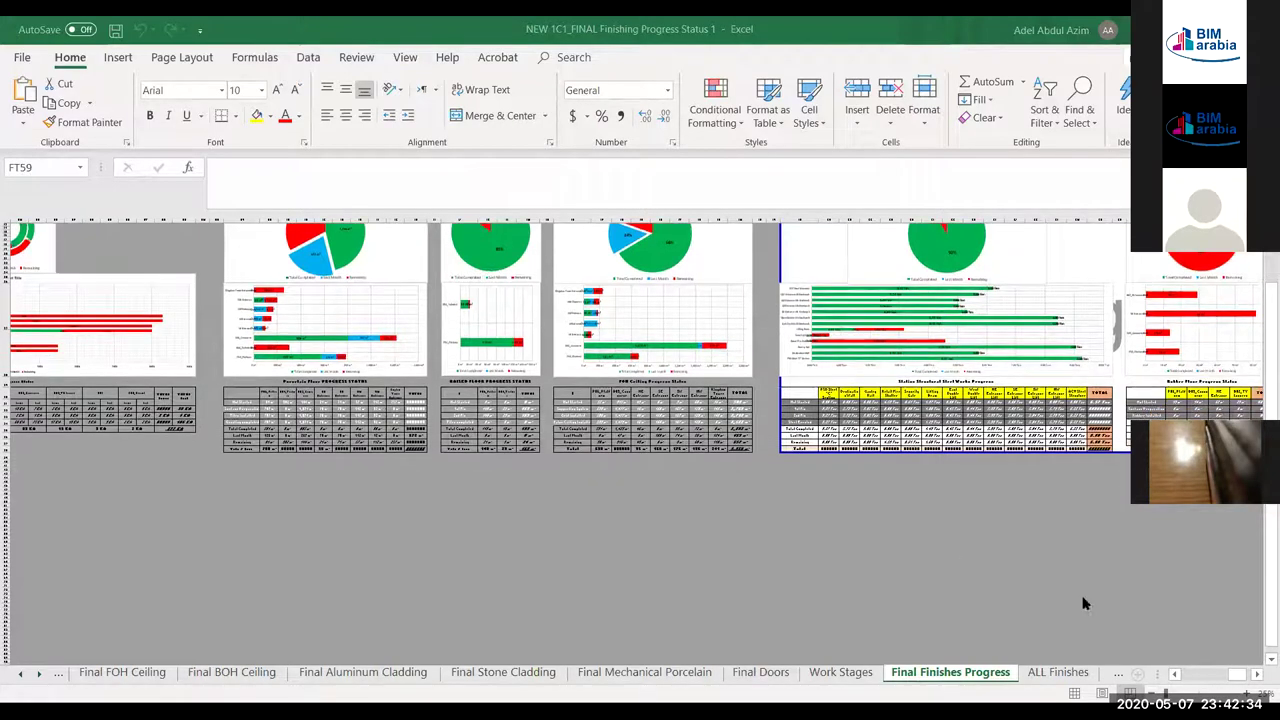
{"action": "left_click", "coordinate": [1243, 679]}
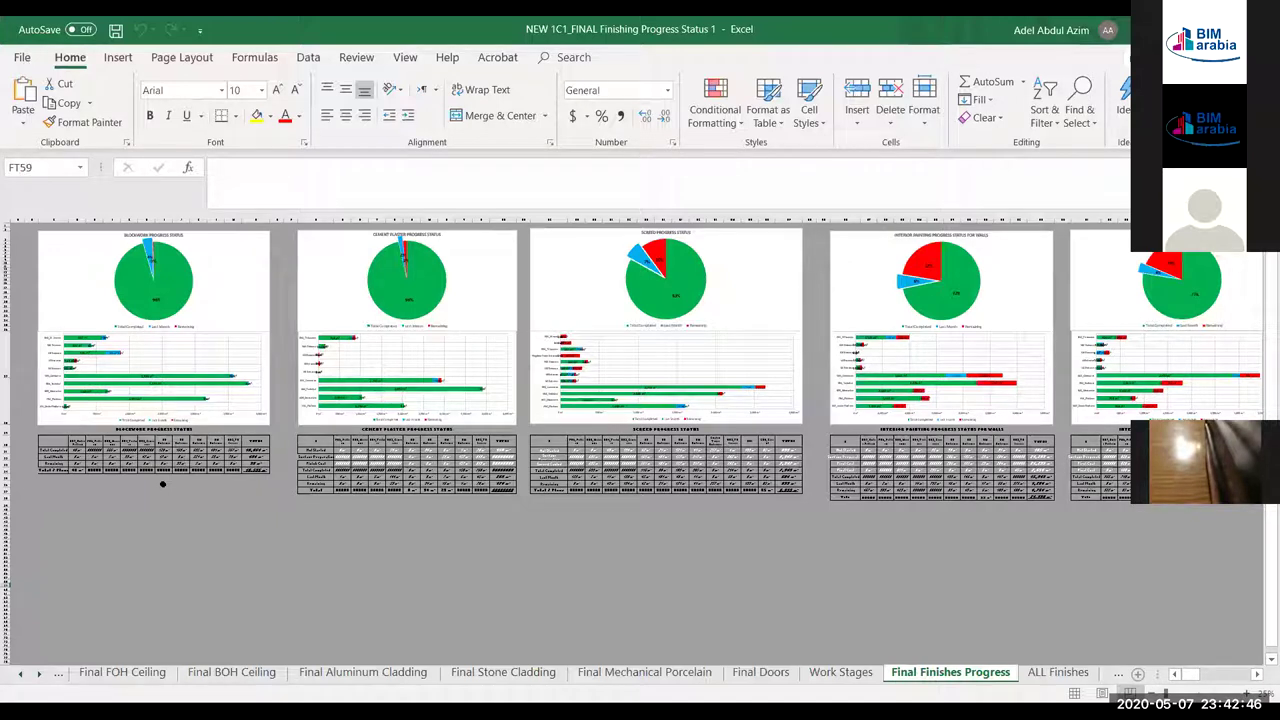
Go to the Wall Schedule sheet through the list of all sheets
{"action": "left_click", "coordinate": [20, 673]}
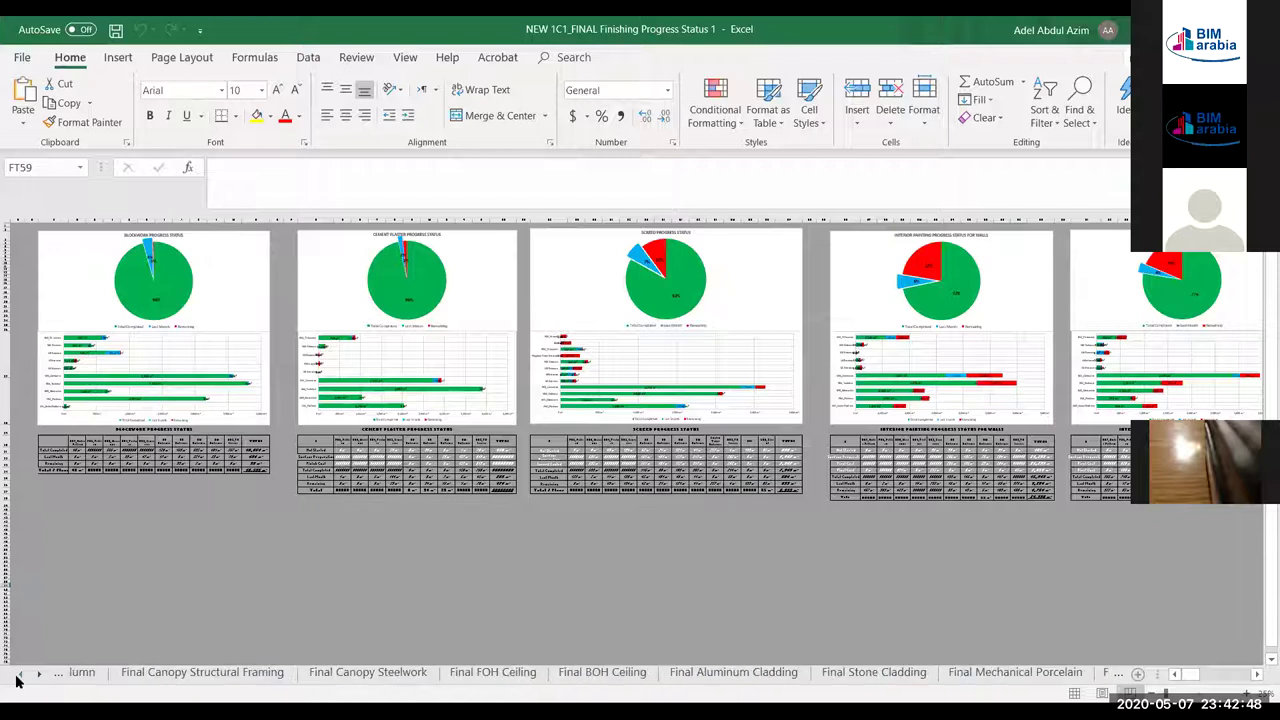
{"action": "left_click", "coordinate": [18, 674]}
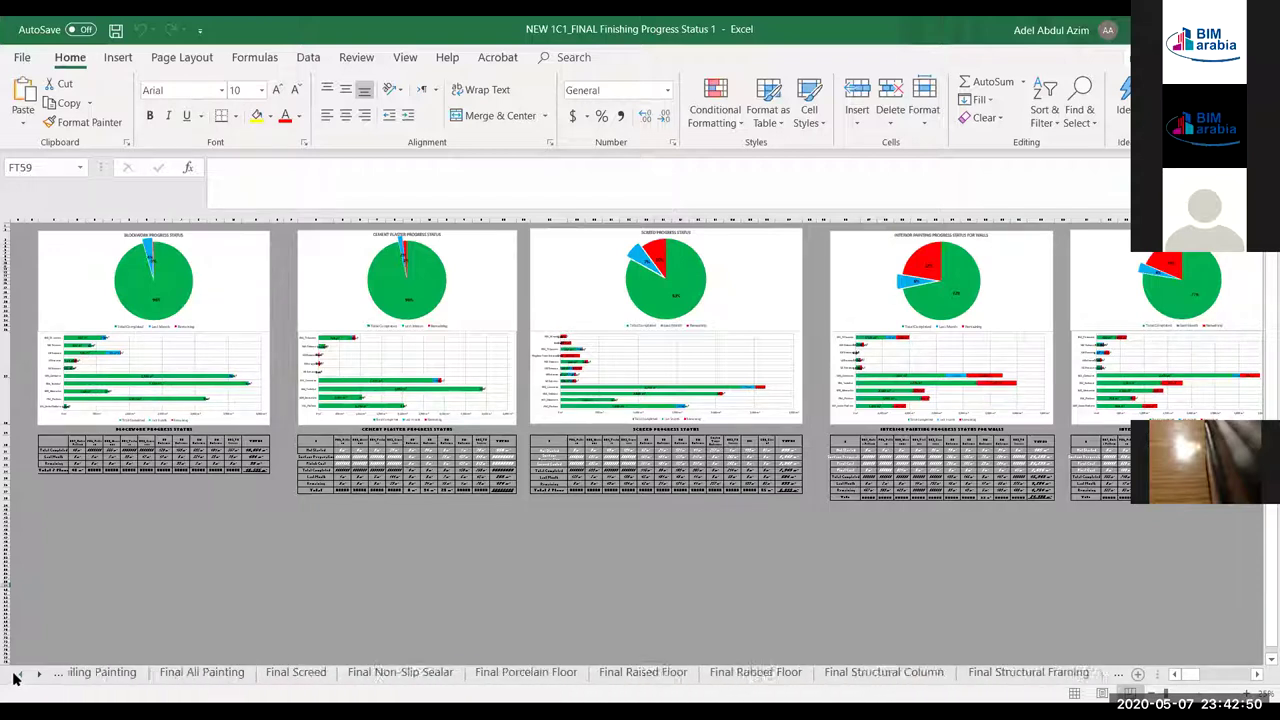
{"action": "left_click", "coordinate": [18, 674]}
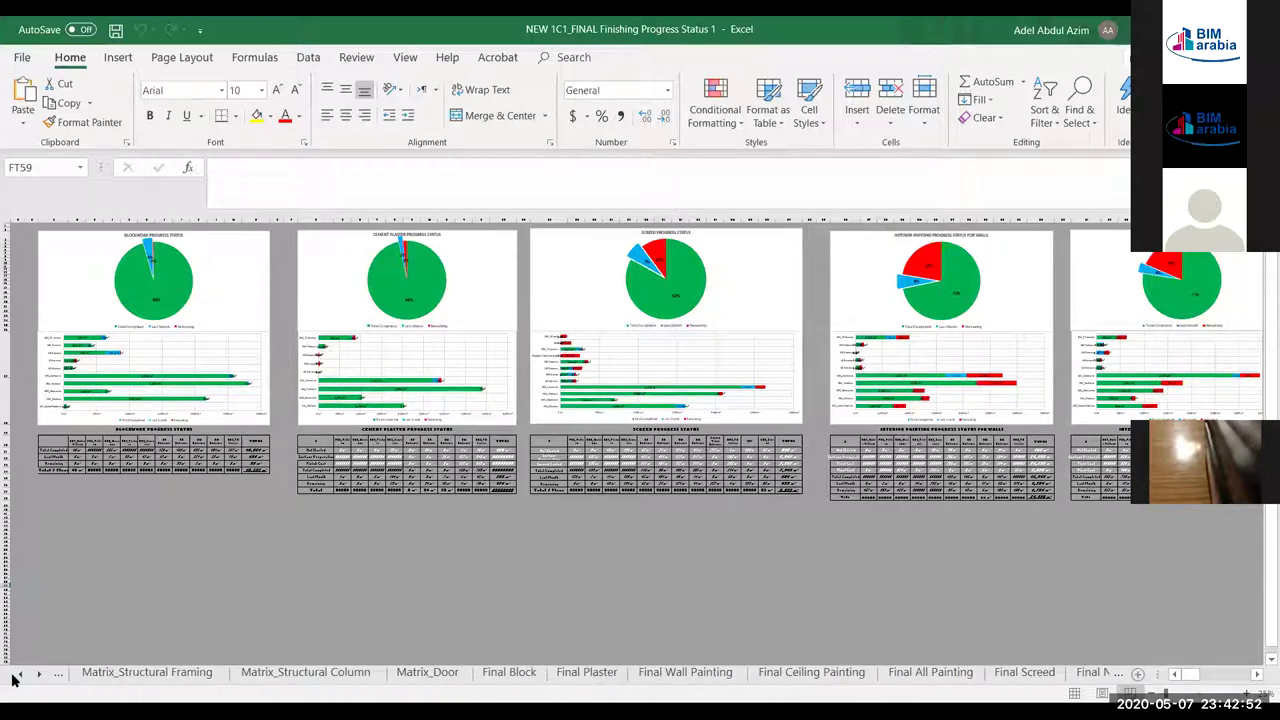
{"action": "right_click", "coordinate": [29, 674]}
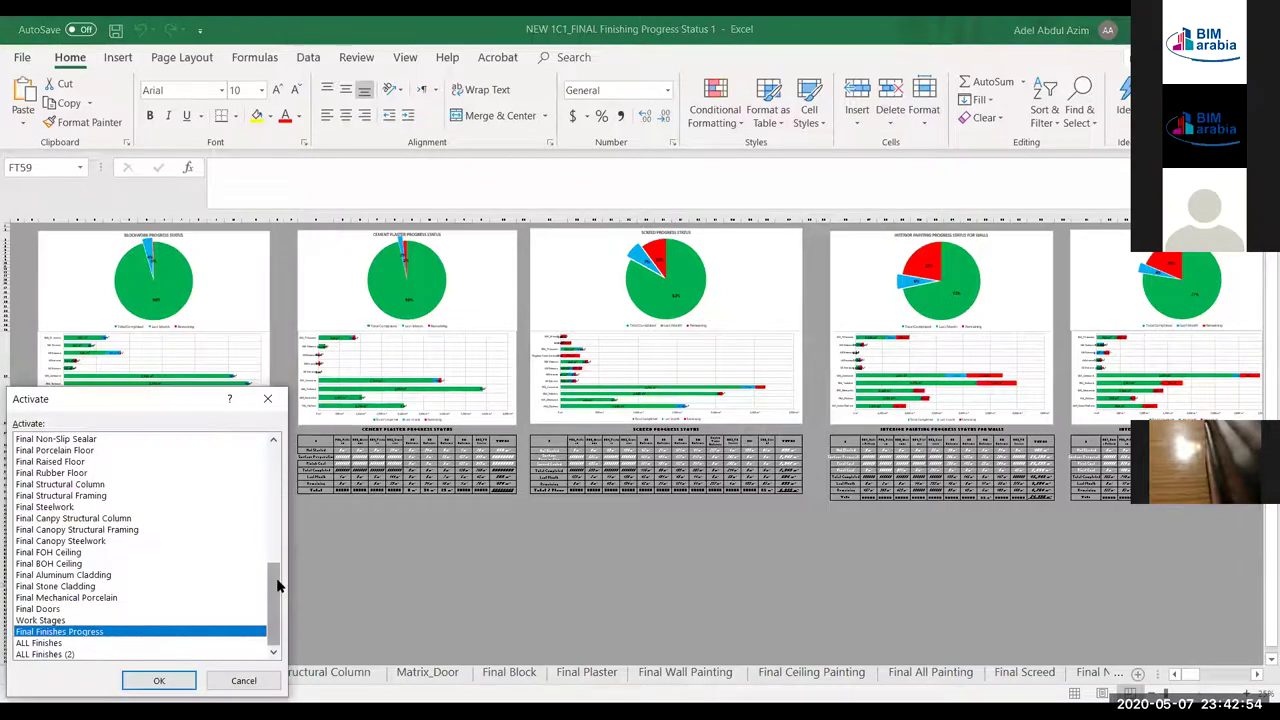
{"action": "left_click", "coordinate": [45, 439]}
{"action": "left_click", "coordinate": [157, 681]}
{"action": "left_click", "coordinate": [630, 465]}
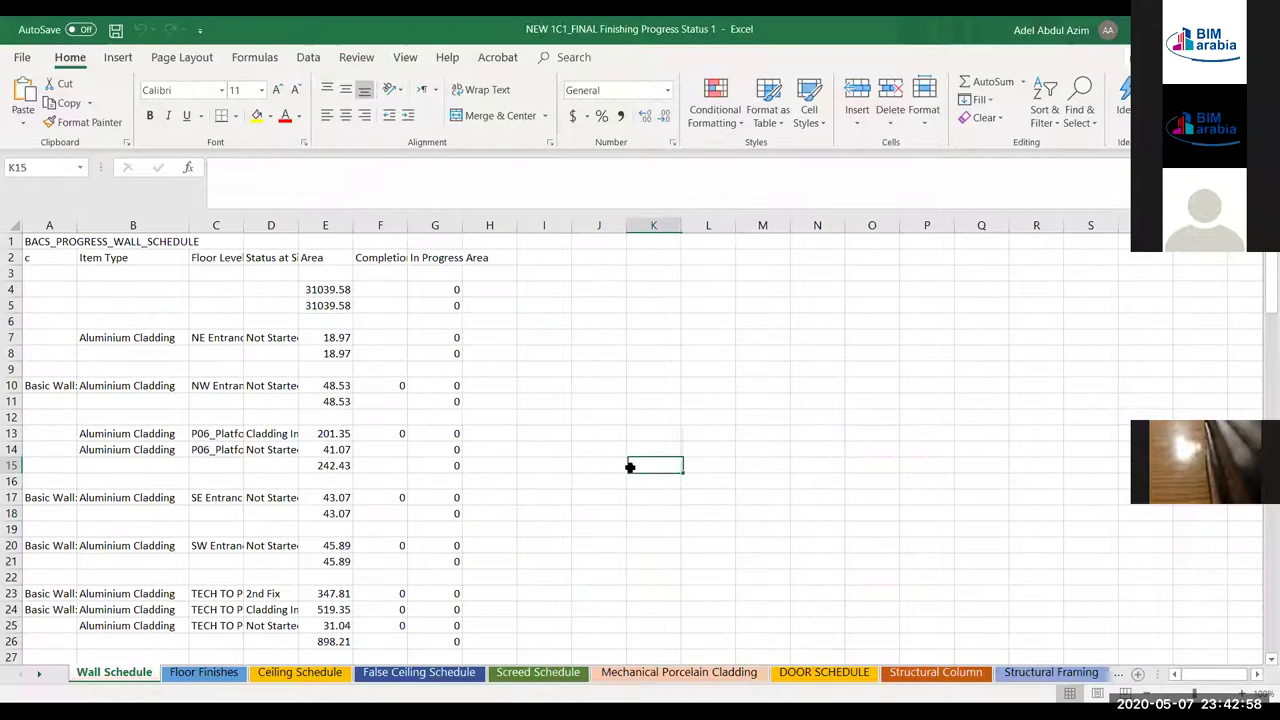
Widen column C to fit the floor level names and scroll through the Wall Schedule
{"action": "left_click", "coordinate": [215, 354]}
{"action": "scroll", "coordinate": [257, 352], "scroll_direction": "down", "scroll_amount": 3}
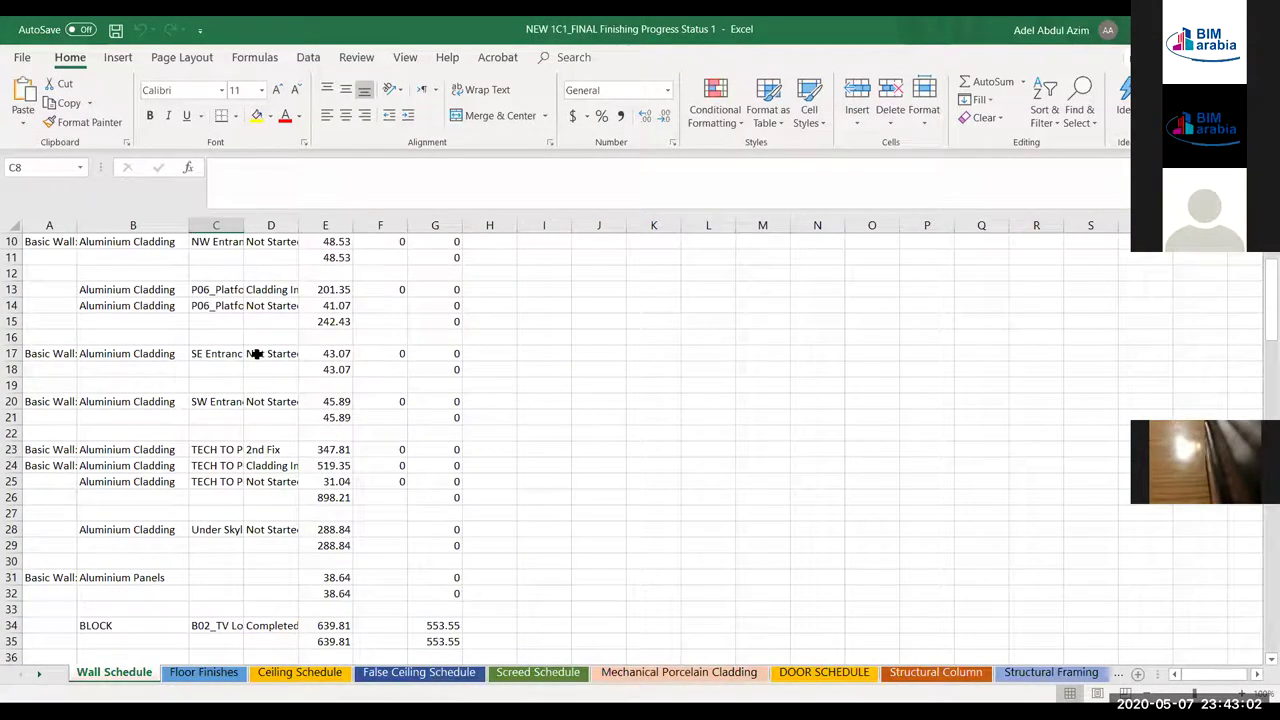
{"action": "scroll", "coordinate": [316, 434], "scroll_direction": "up", "scroll_amount": 3}
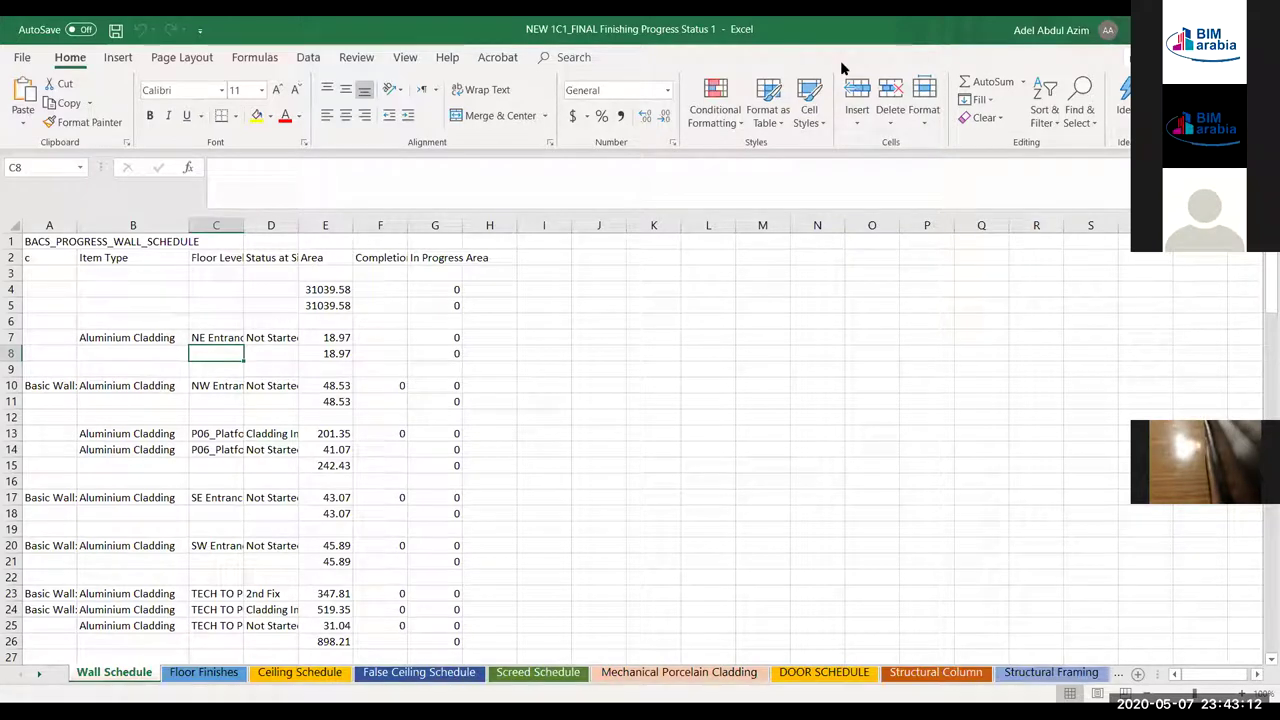
{"action": "left_click", "coordinate": [874, 516]}
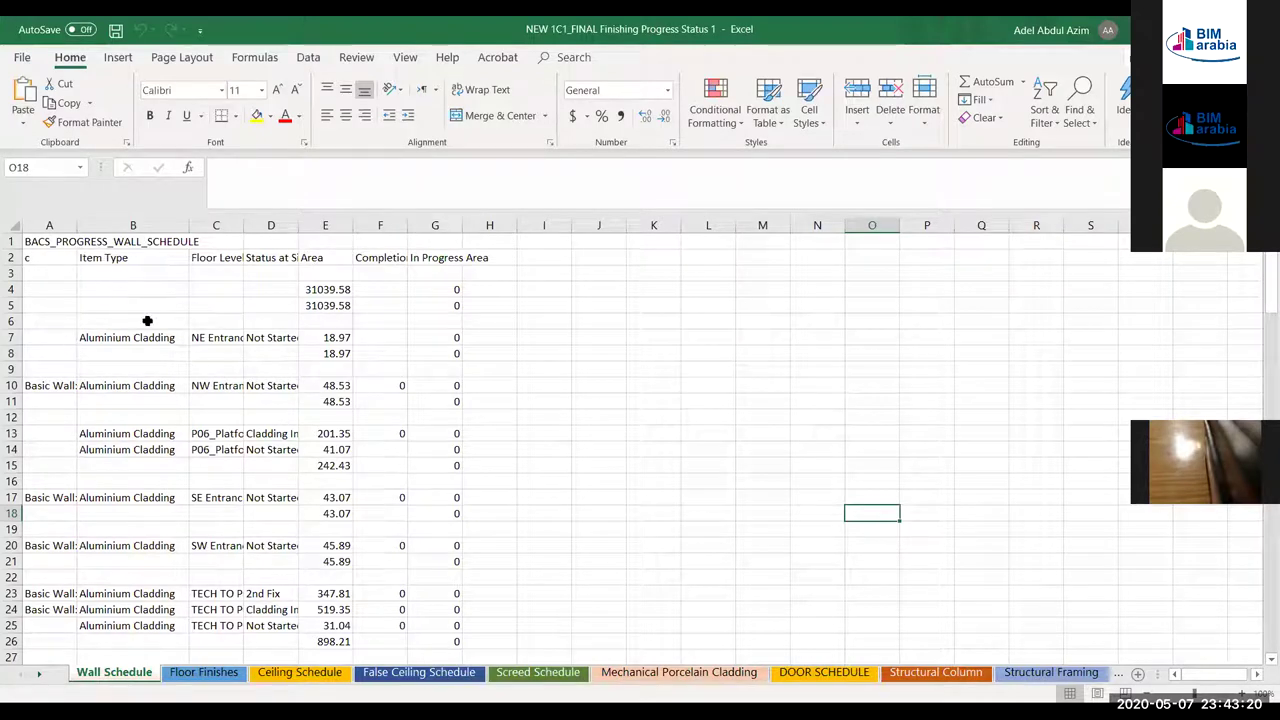
{"action": "double_click", "coordinate": [244, 221]}
{"action": "scroll", "coordinate": [160, 420], "scroll_direction": "down", "scroll_amount": 1}
{"action": "scroll", "coordinate": [149, 406], "scroll_direction": "up", "scroll_amount": 1}
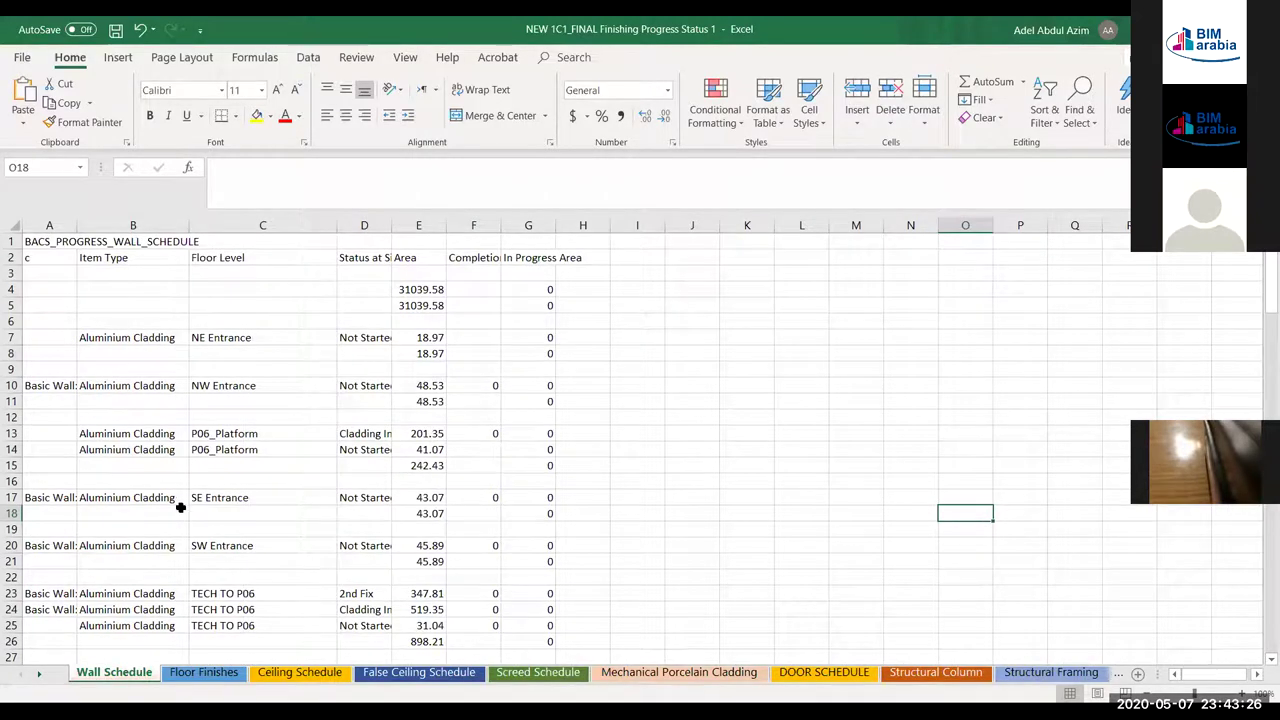
{"action": "scroll", "coordinate": [170, 494], "scroll_direction": "down", "scroll_amount": 7}
{"action": "scroll", "coordinate": [125, 480], "scroll_direction": "down", "scroll_amount": 11}
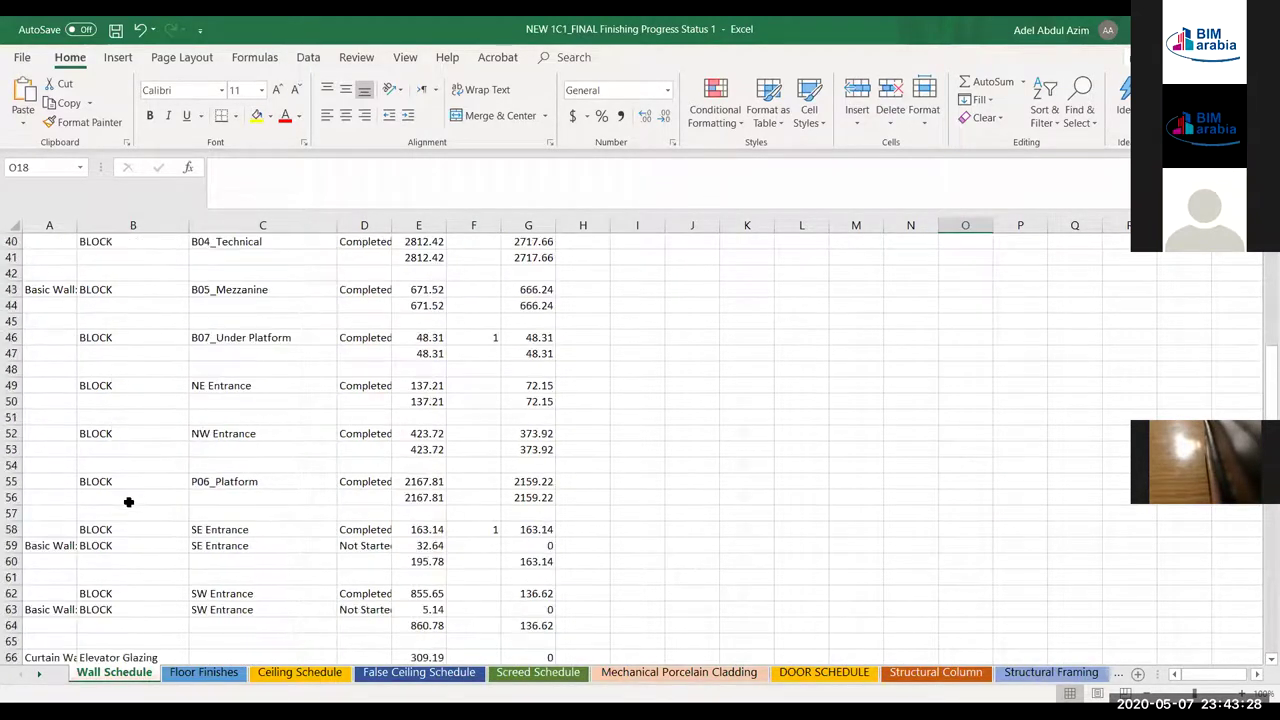
{"action": "scroll", "coordinate": [120, 525], "scroll_direction": "down", "scroll_amount": 4}
{"action": "scroll", "coordinate": [134, 517], "scroll_direction": "down", "scroll_amount": 12}
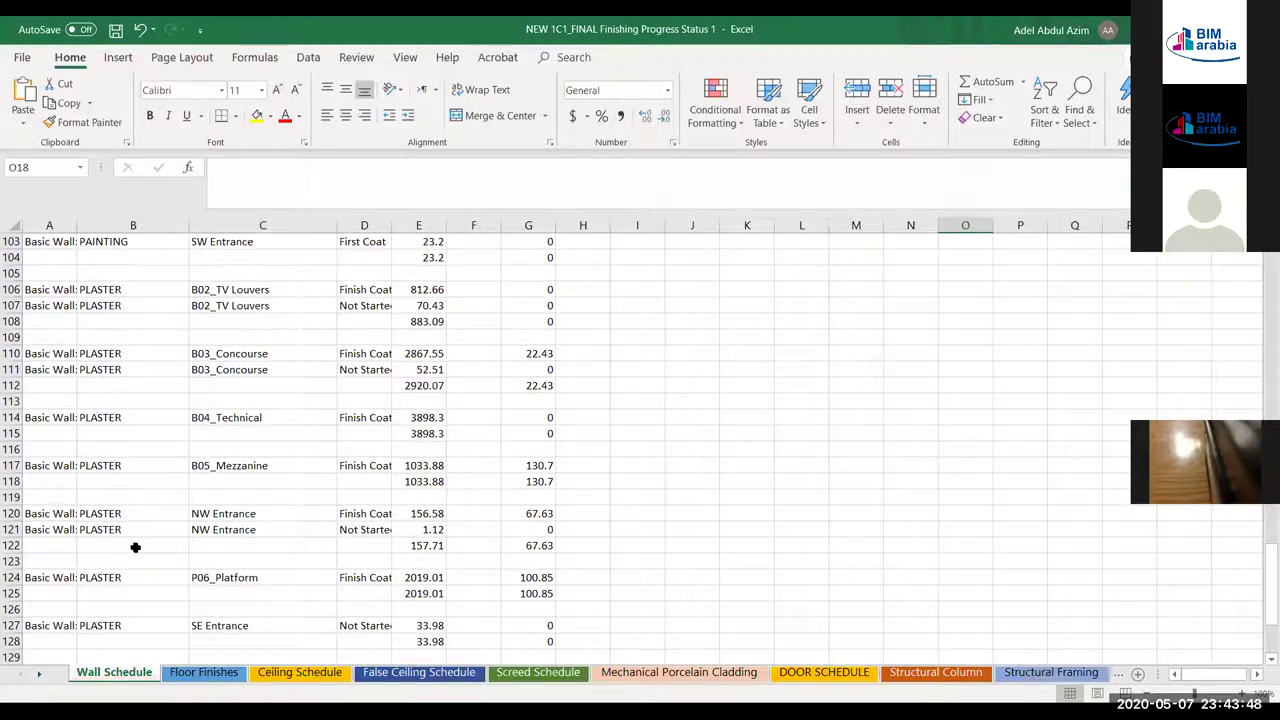
{"action": "scroll", "coordinate": [267, 404], "scroll_direction": "up", "scroll_amount": 12}
{"action": "scroll", "coordinate": [250, 404], "scroll_direction": "up", "scroll_amount": 20}
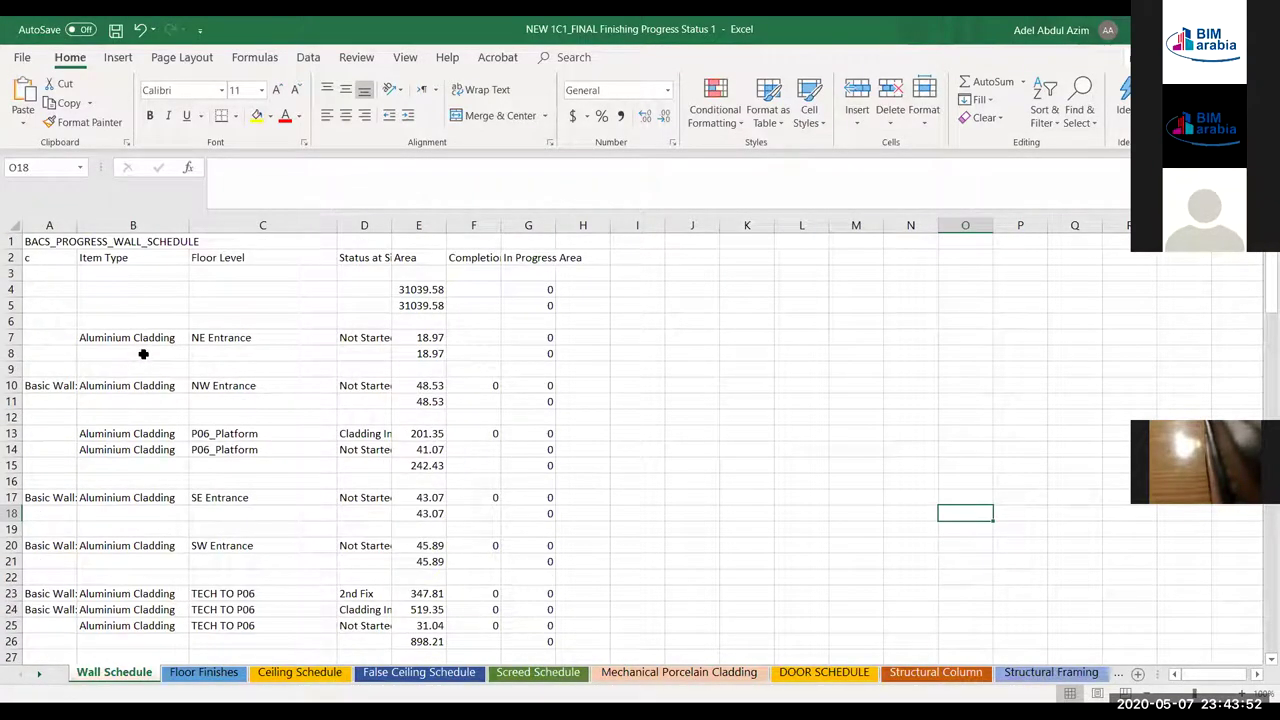
Review row 7's item type, floor level, status and 18.97 area, then list all sheets
{"action": "left_click", "coordinate": [138, 338]}
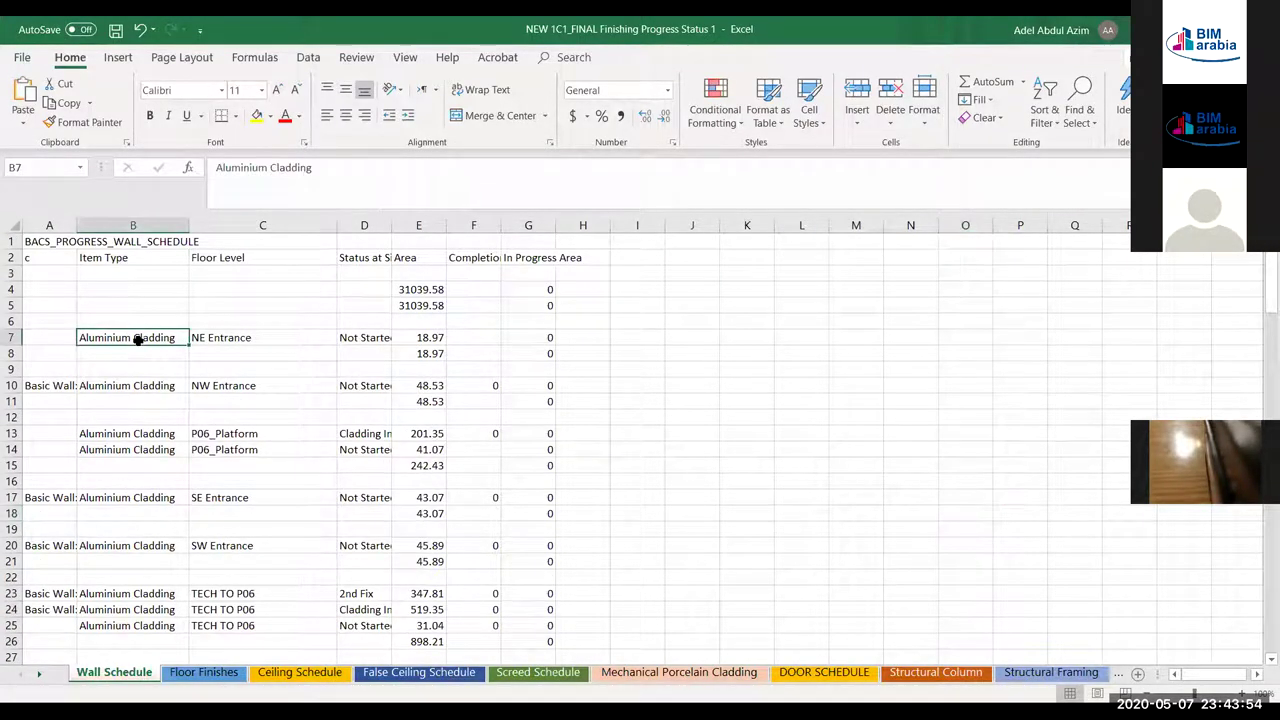
{"action": "left_click", "coordinate": [262, 340]}
{"action": "left_click", "coordinate": [368, 341]}
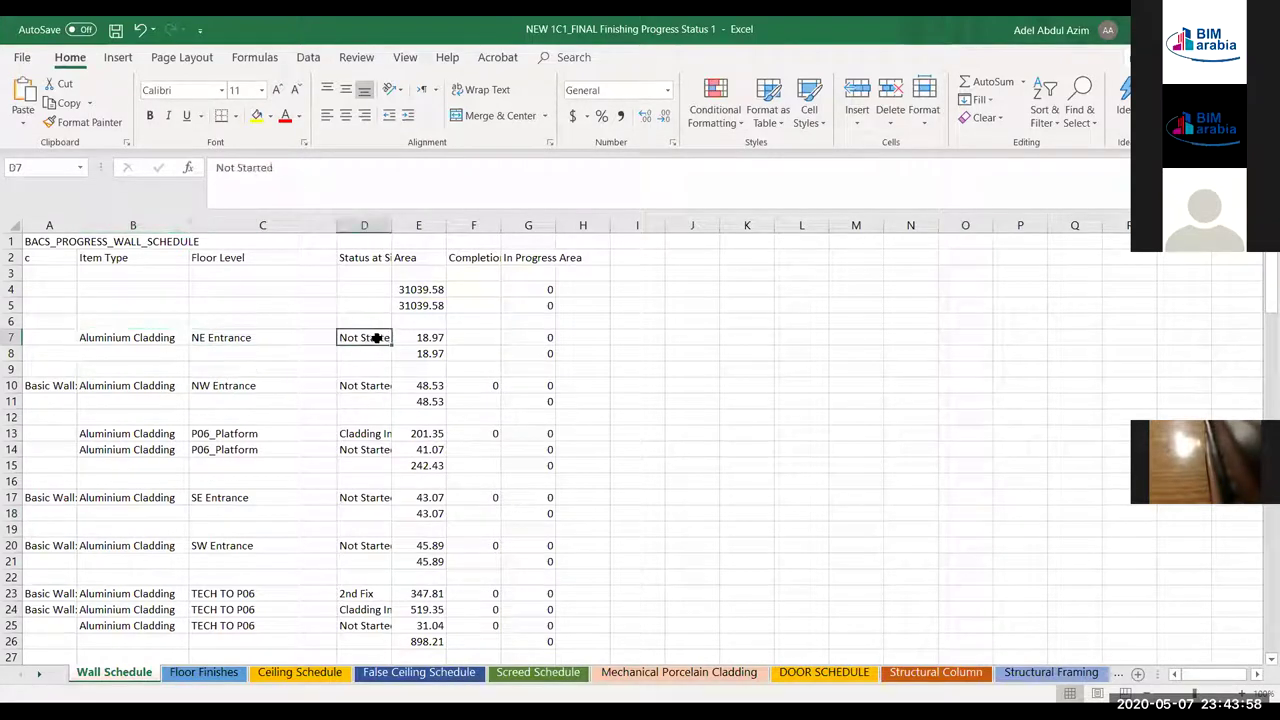
{"action": "left_click", "coordinate": [428, 338]}
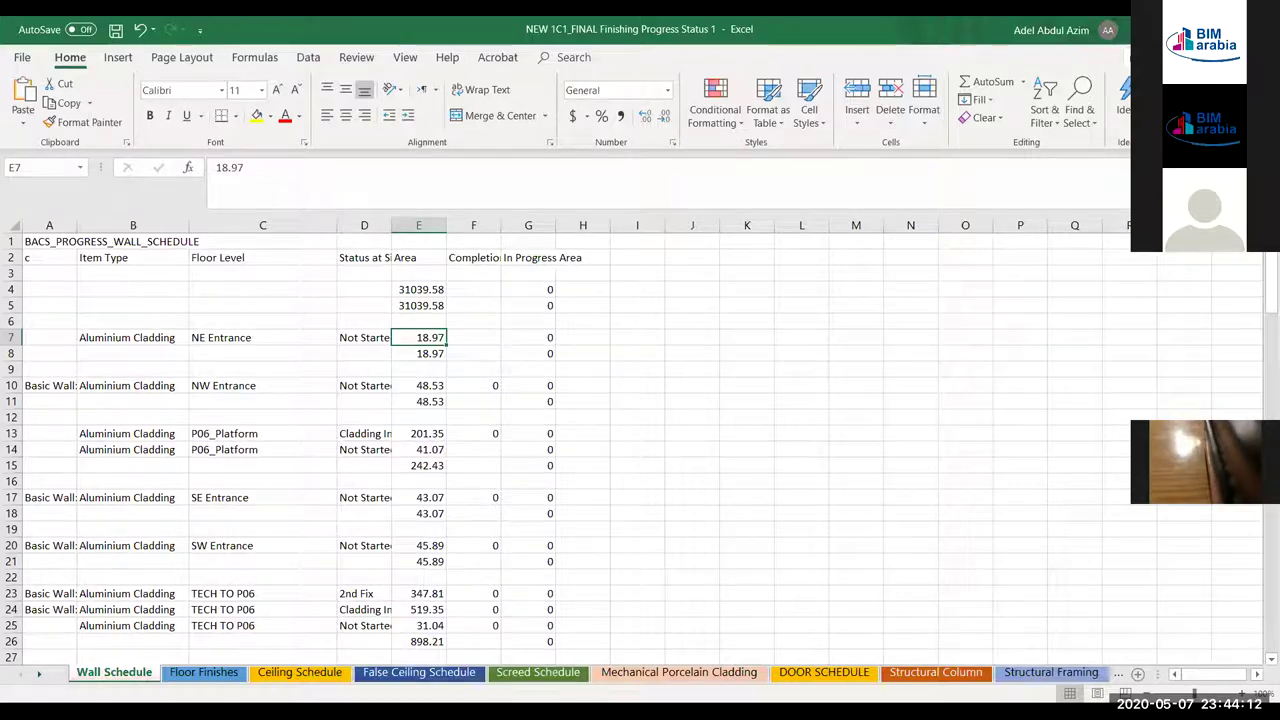
{"action": "right_click", "coordinate": [33, 679]}
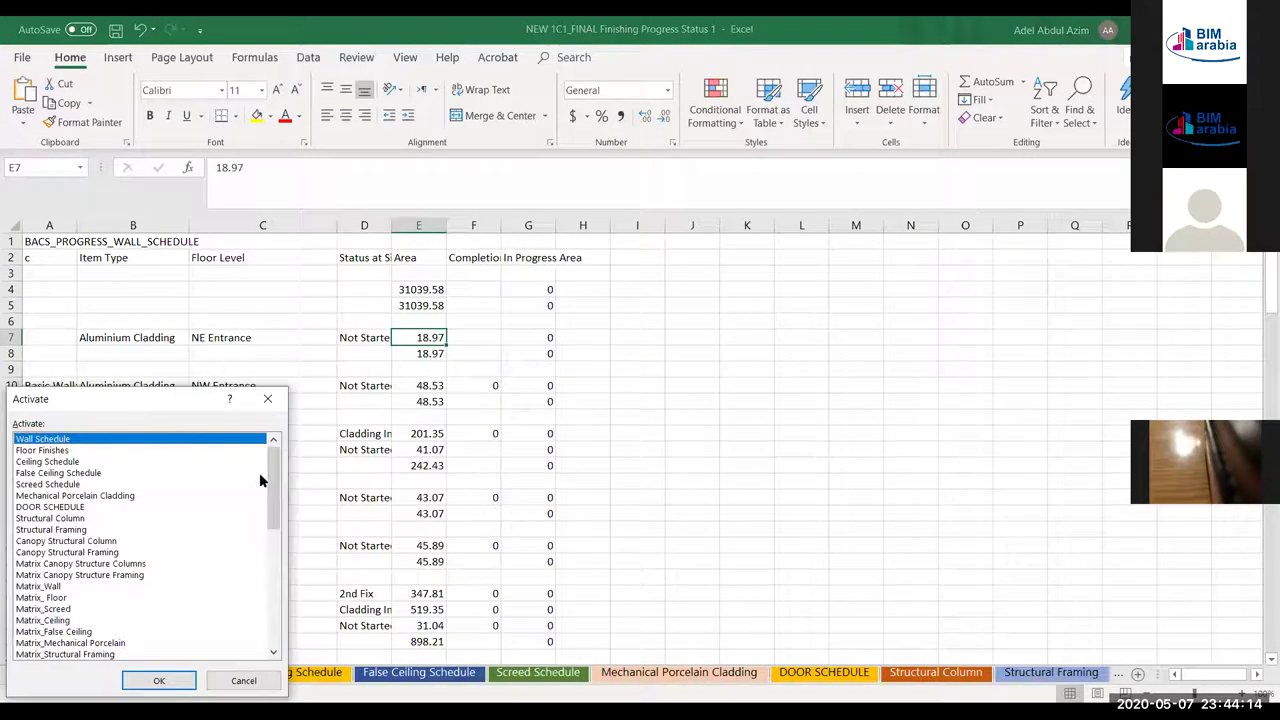
Activate the Final Aluminum Cladding sheet from the sheet list
{"action": "scroll", "coordinate": [279, 491], "scroll_direction": "down", "scroll_amount": 2}
{"action": "left_click_drag", "start_coordinate": [279, 491], "coordinate": [279, 569]}
{"action": "left_click", "coordinate": [80, 621]}
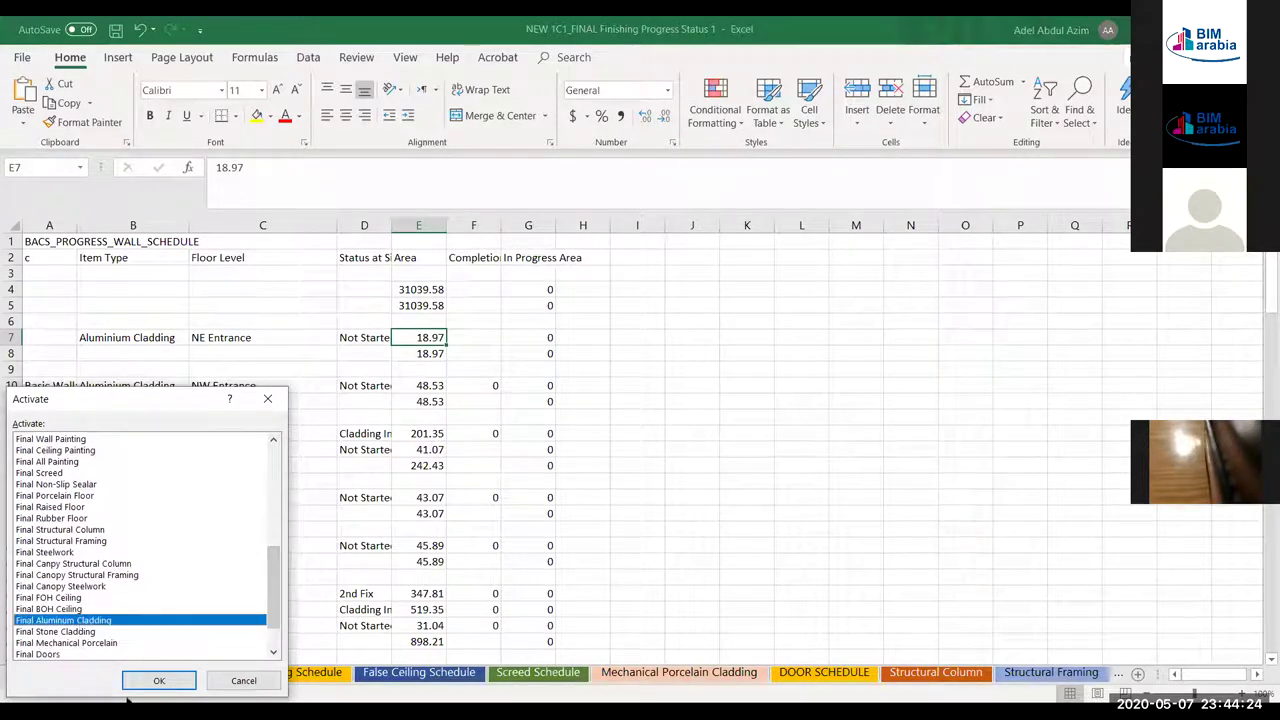
{"action": "left_click", "coordinate": [152, 681]}
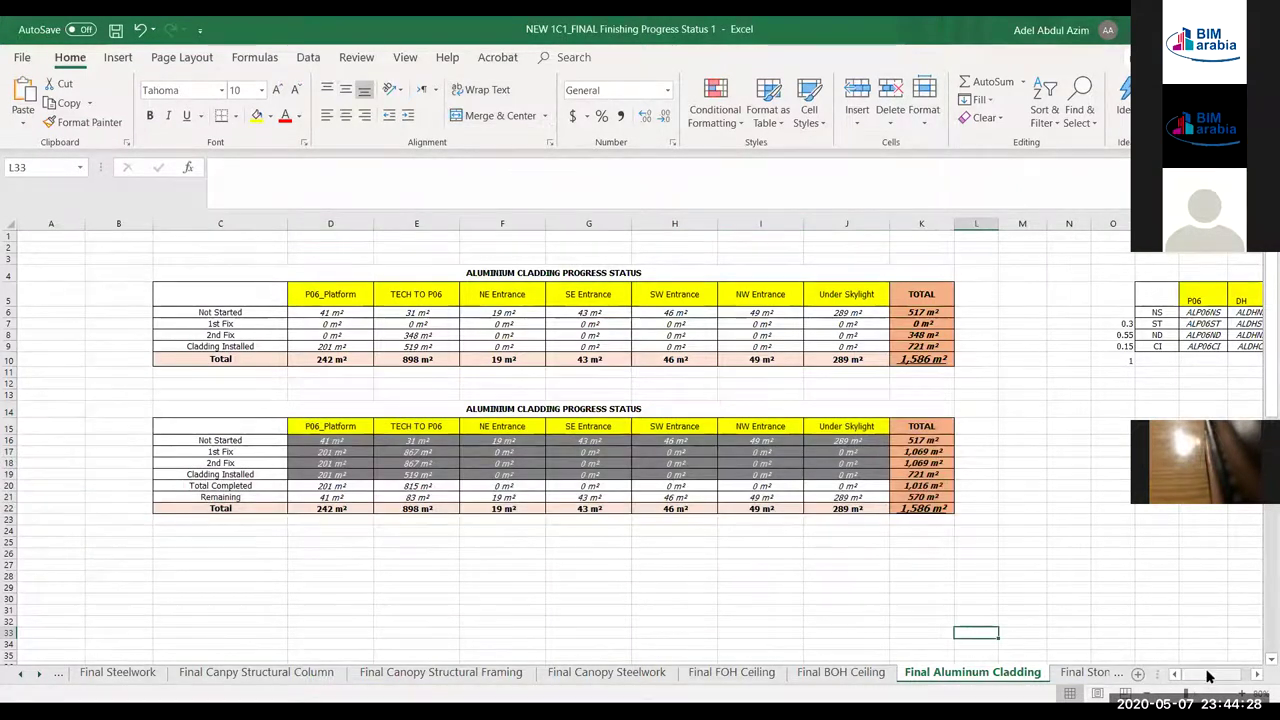
Inspect the D6 lookup formula, the table title and the K6, K8 and K9 row-total formulas
{"action": "left_click", "coordinate": [340, 315]}
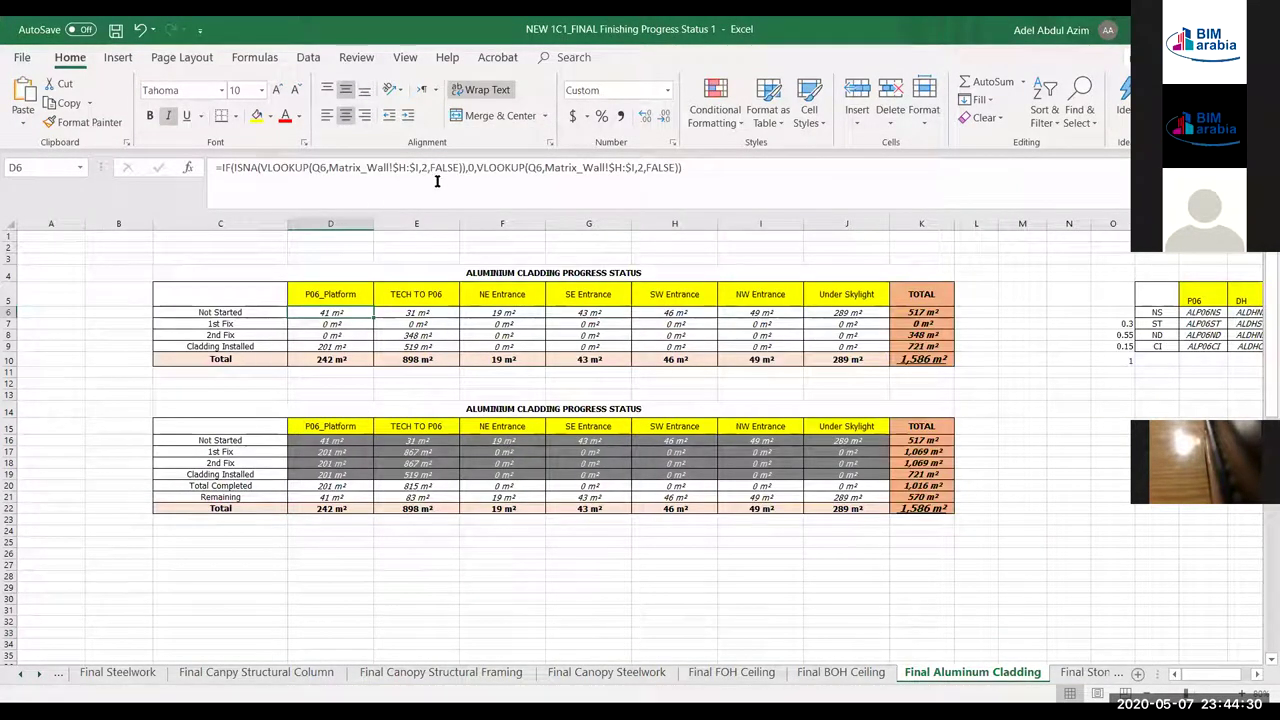
{"action": "left_click_drag", "start_coordinate": [684, 168], "coordinate": [8, 197]}
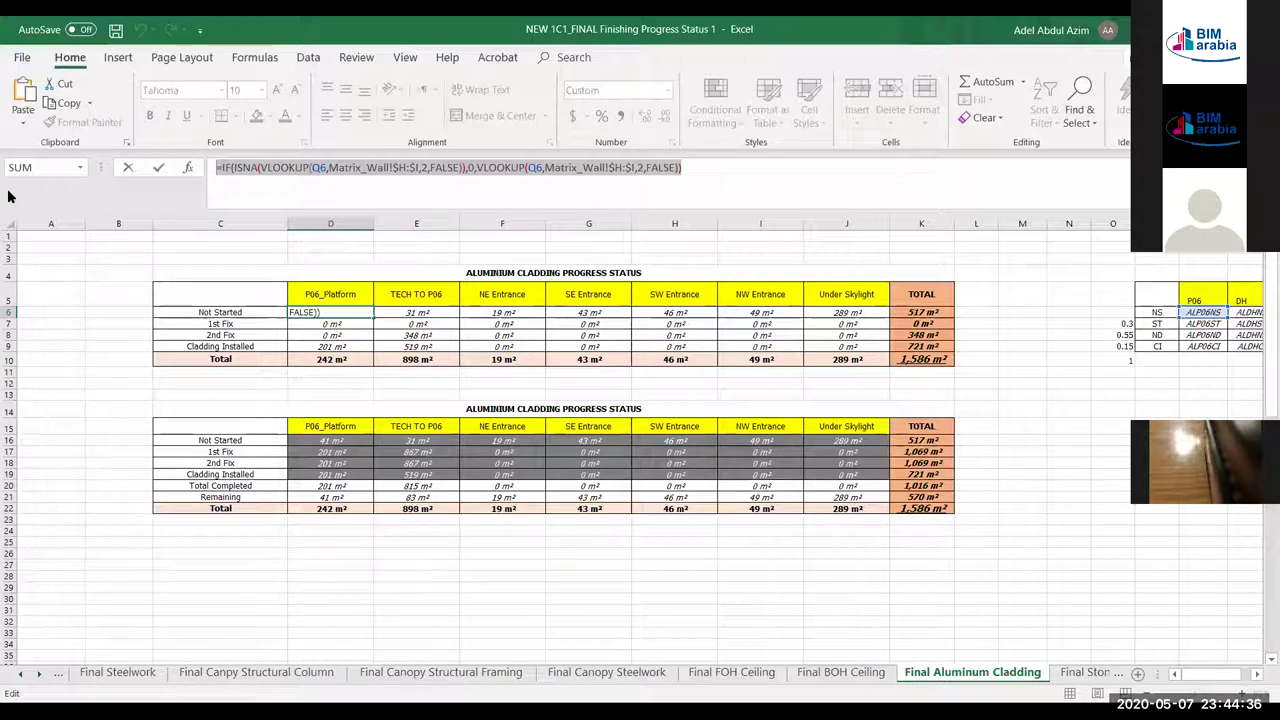
{"action": "key", "text": "Escape"}
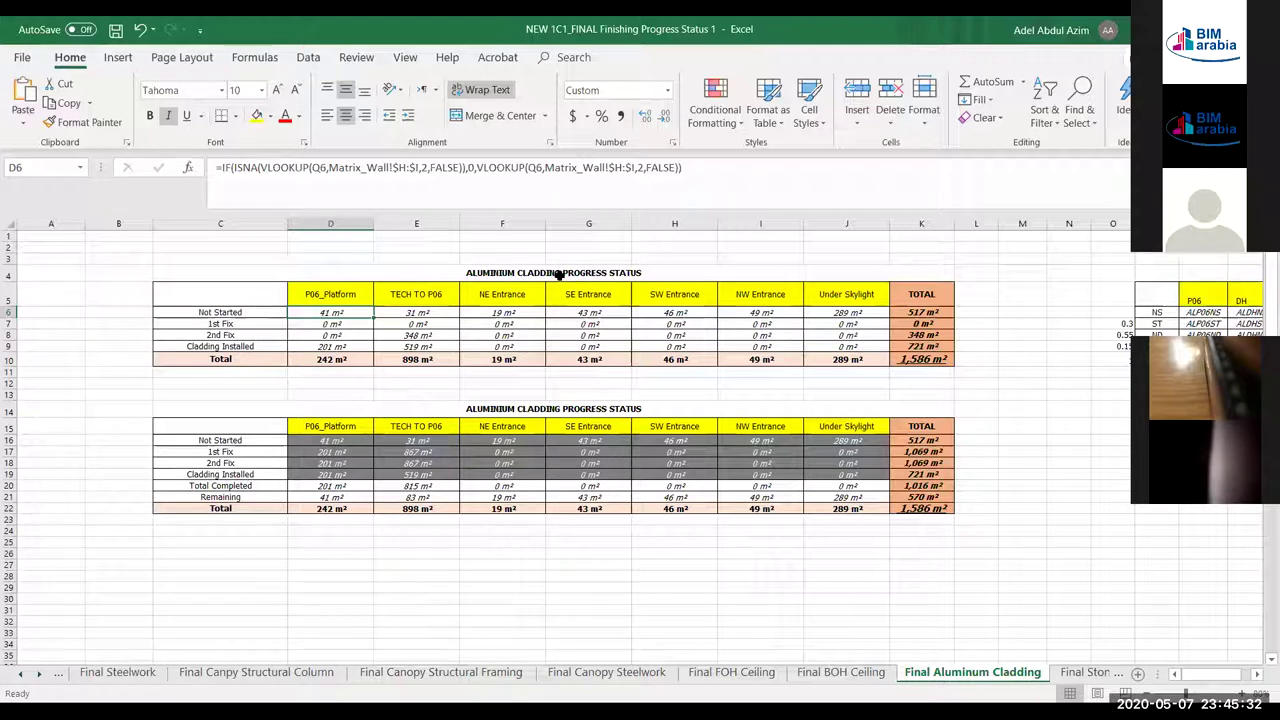
{"action": "left_click", "coordinate": [558, 273]}
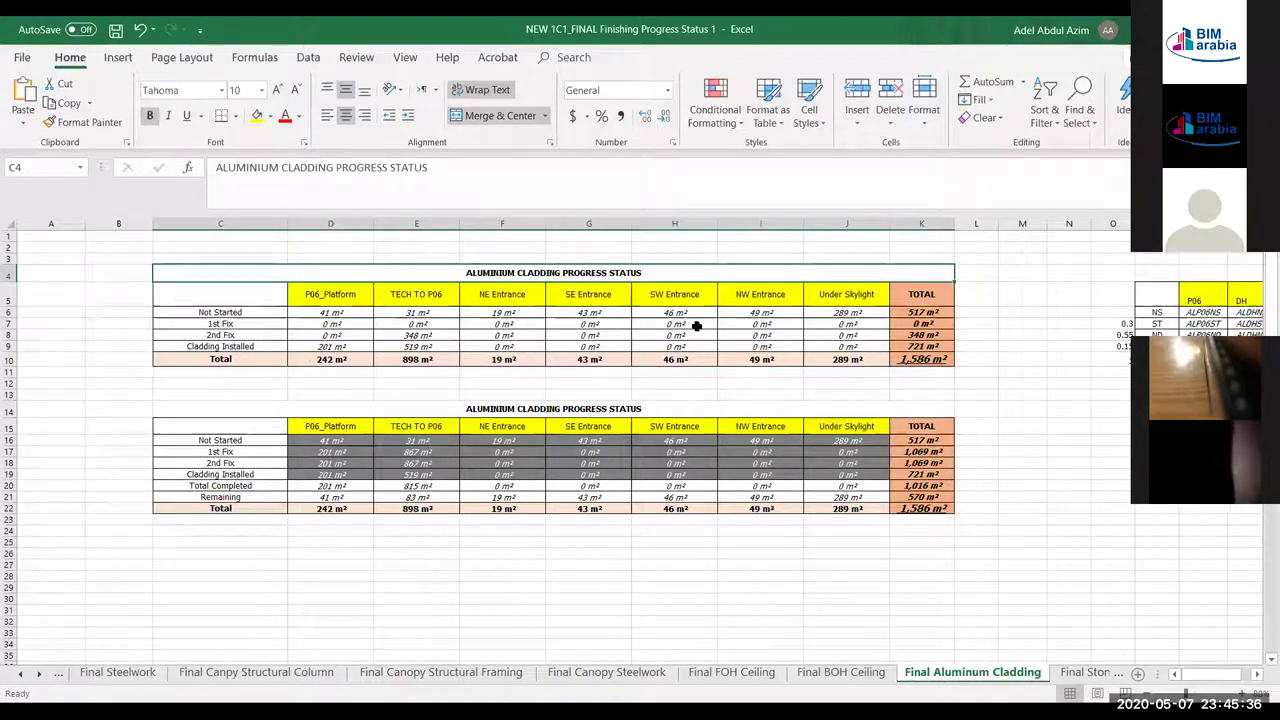
{"action": "left_click", "coordinate": [920, 312]}
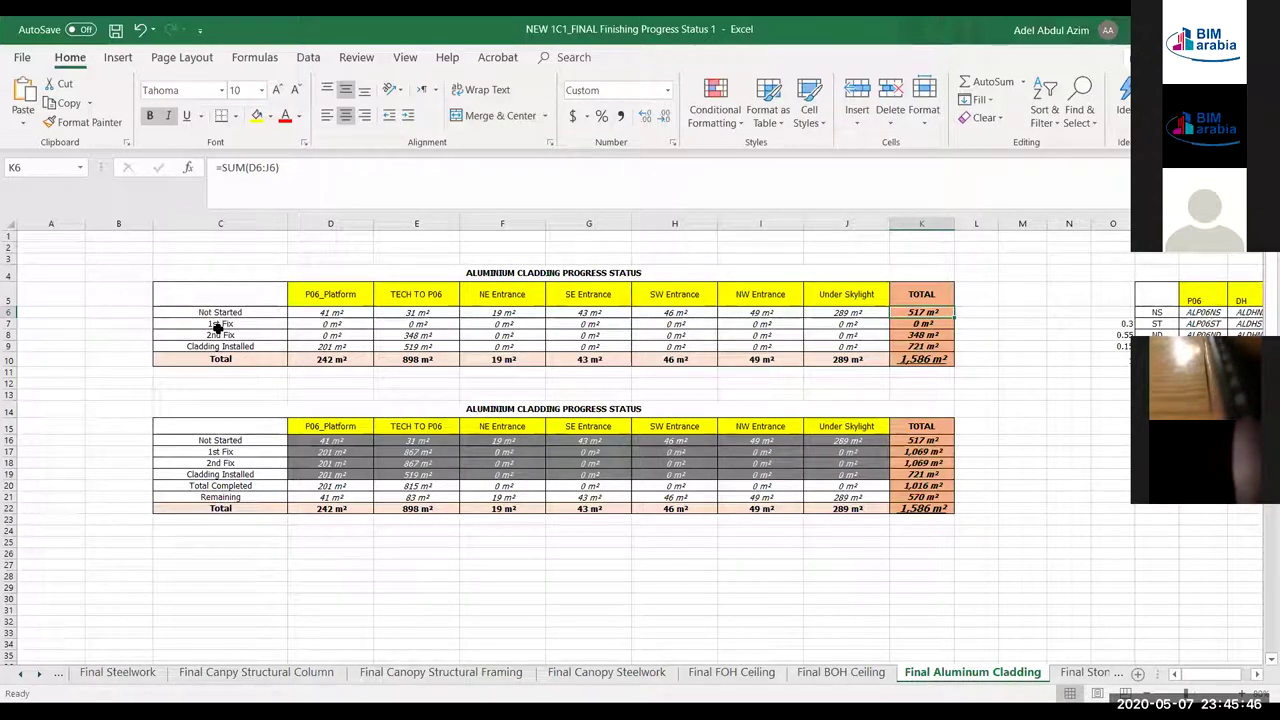
{"action": "left_click", "coordinate": [922, 336]}
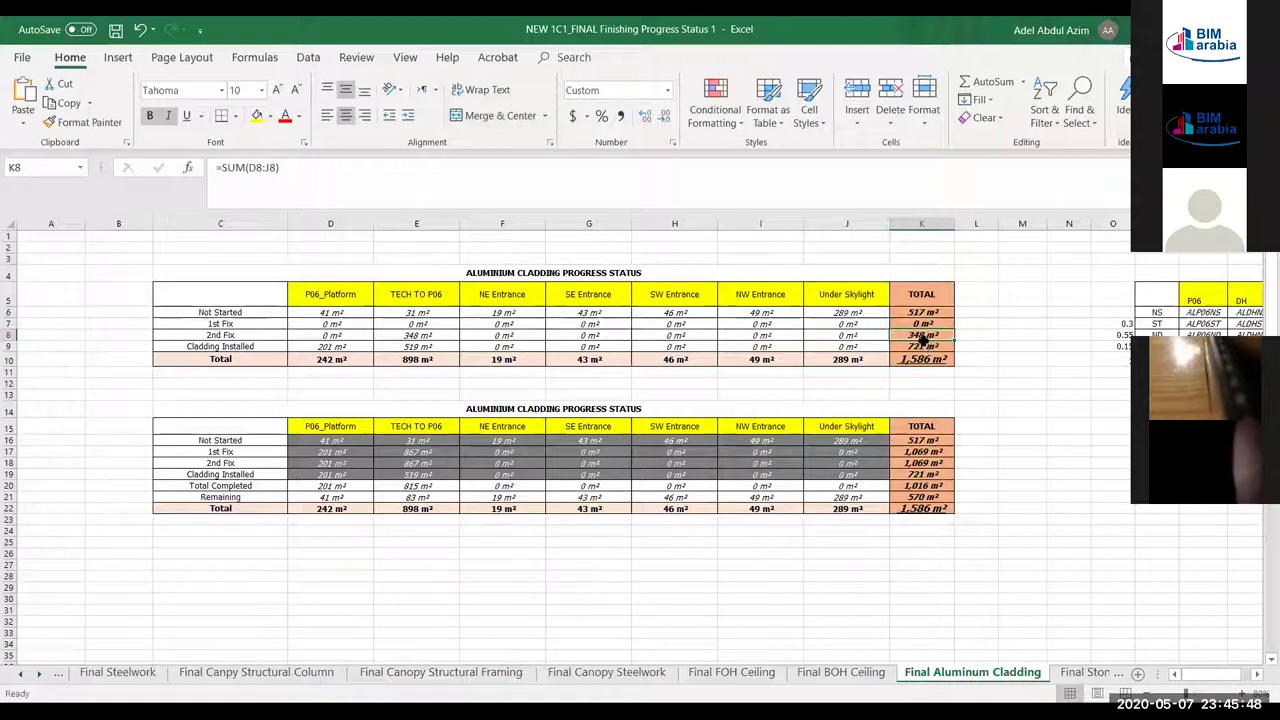
{"action": "left_click", "coordinate": [932, 347]}
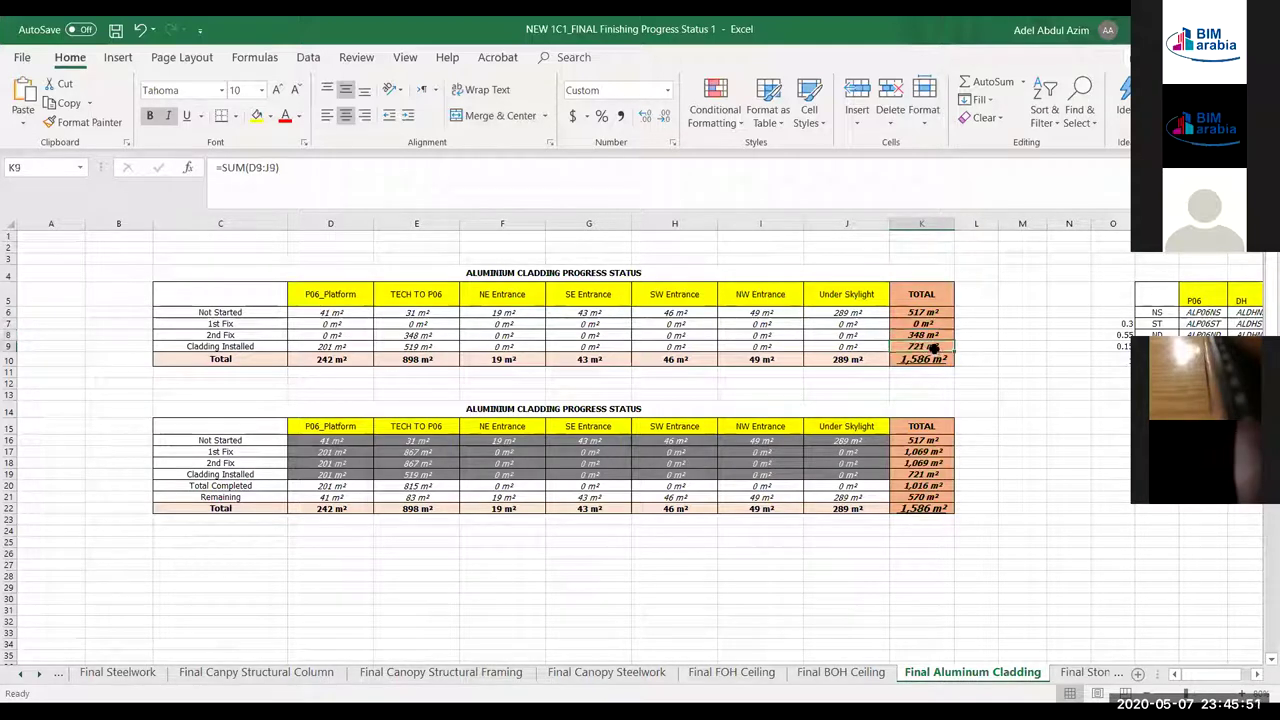
Trace the weighted Total Completed formula in D20 to stage weights O7–O9 (0.3, 0.55)
{"action": "left_click", "coordinate": [337, 487]}
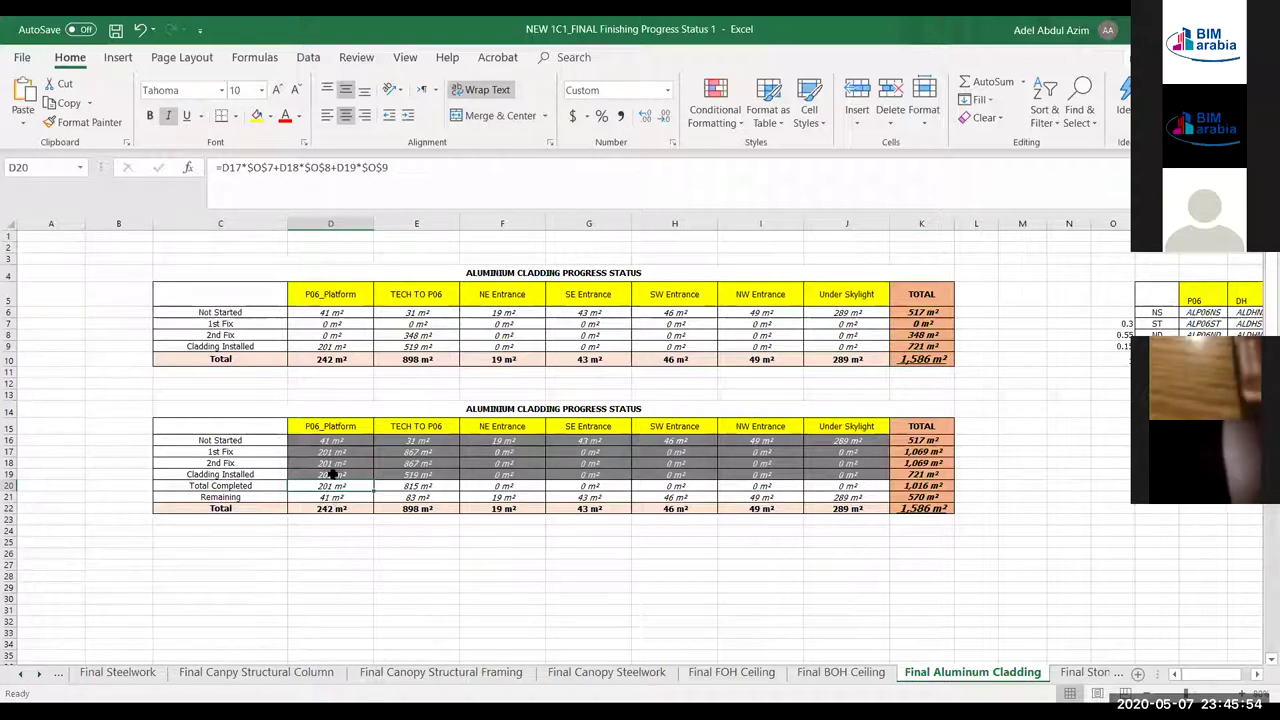
{"action": "left_click", "coordinate": [426, 177]}
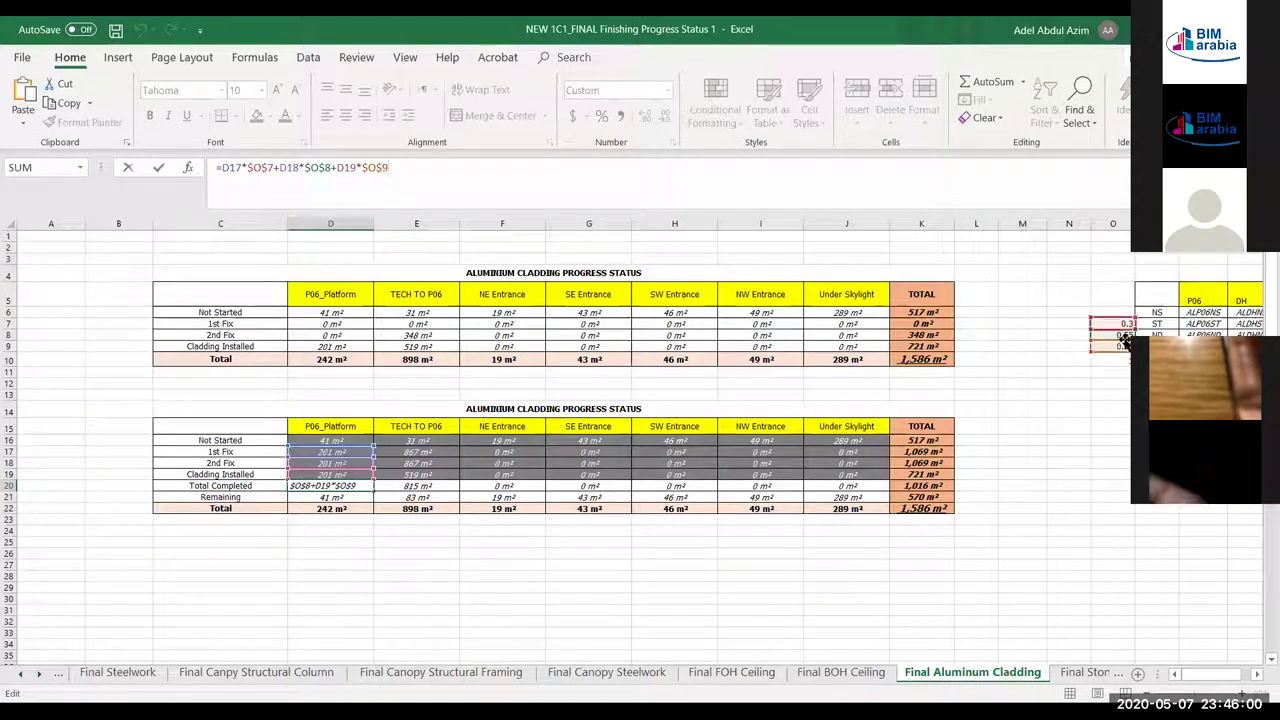
{"action": "left_click", "coordinate": [1110, 386]}
{"action": "left_click", "coordinate": [1115, 324]}
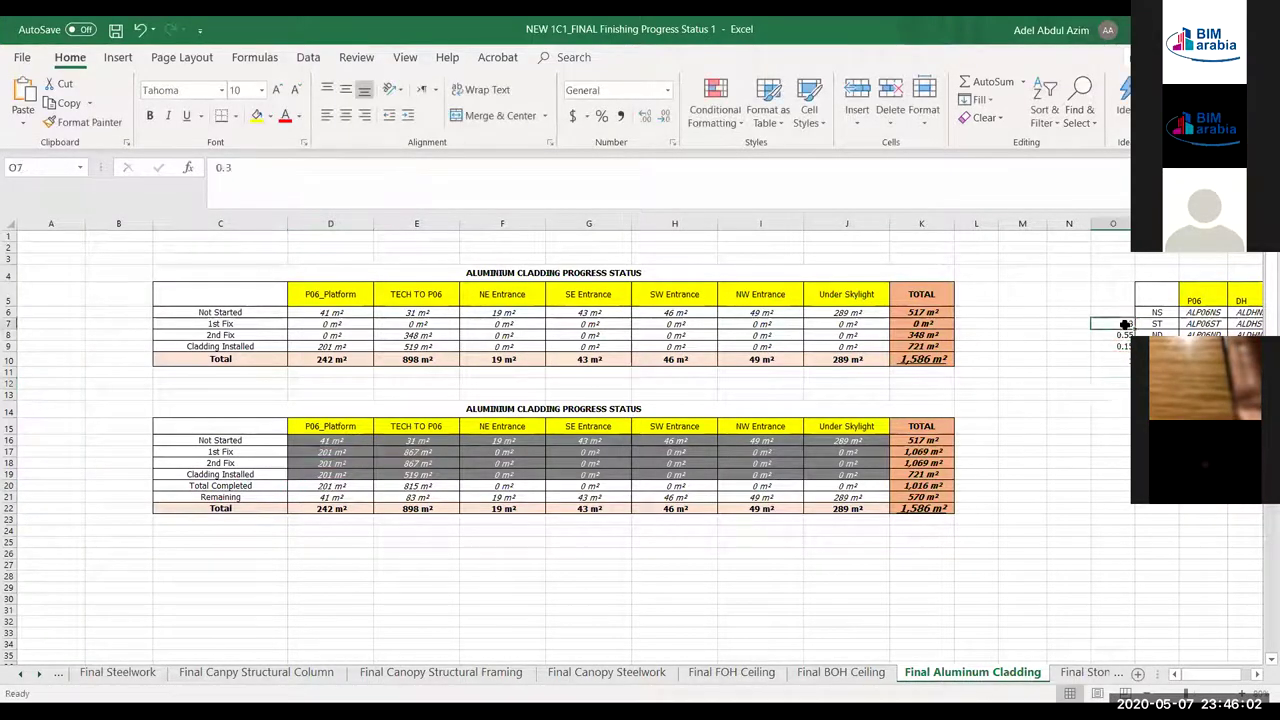
{"action": "left_click", "coordinate": [225, 326]}
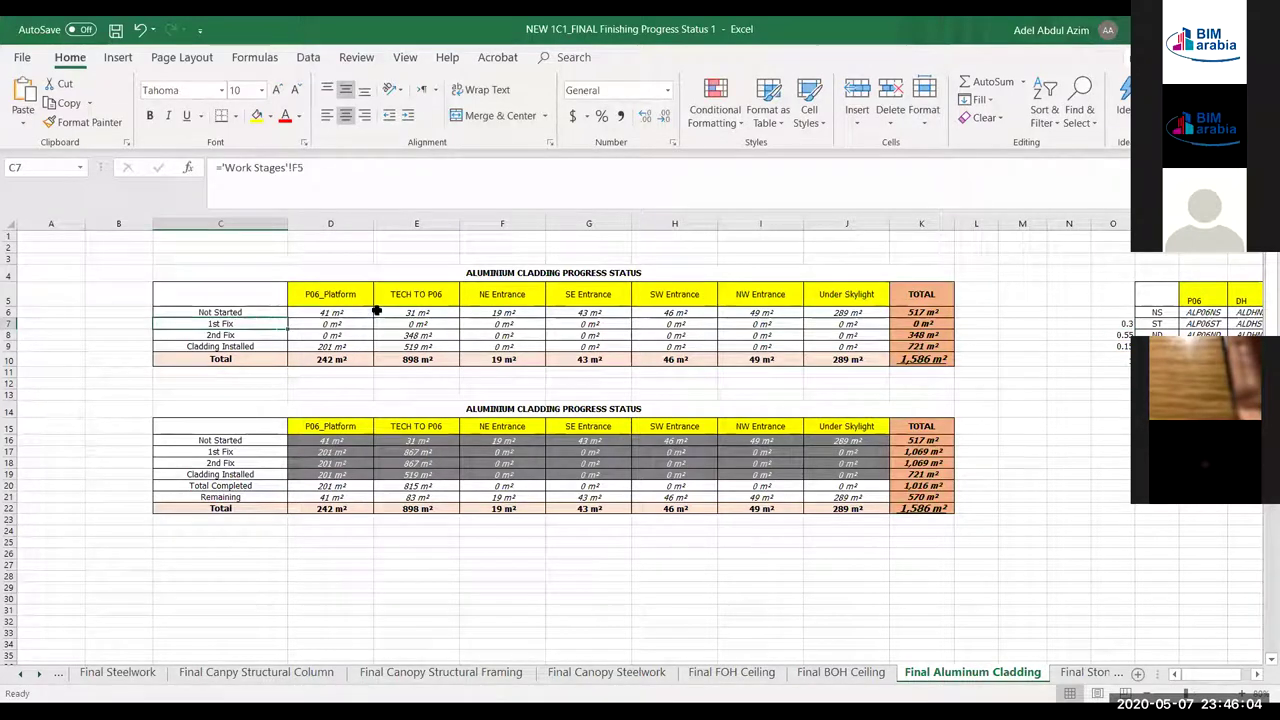
{"action": "left_click", "coordinate": [1118, 321]}
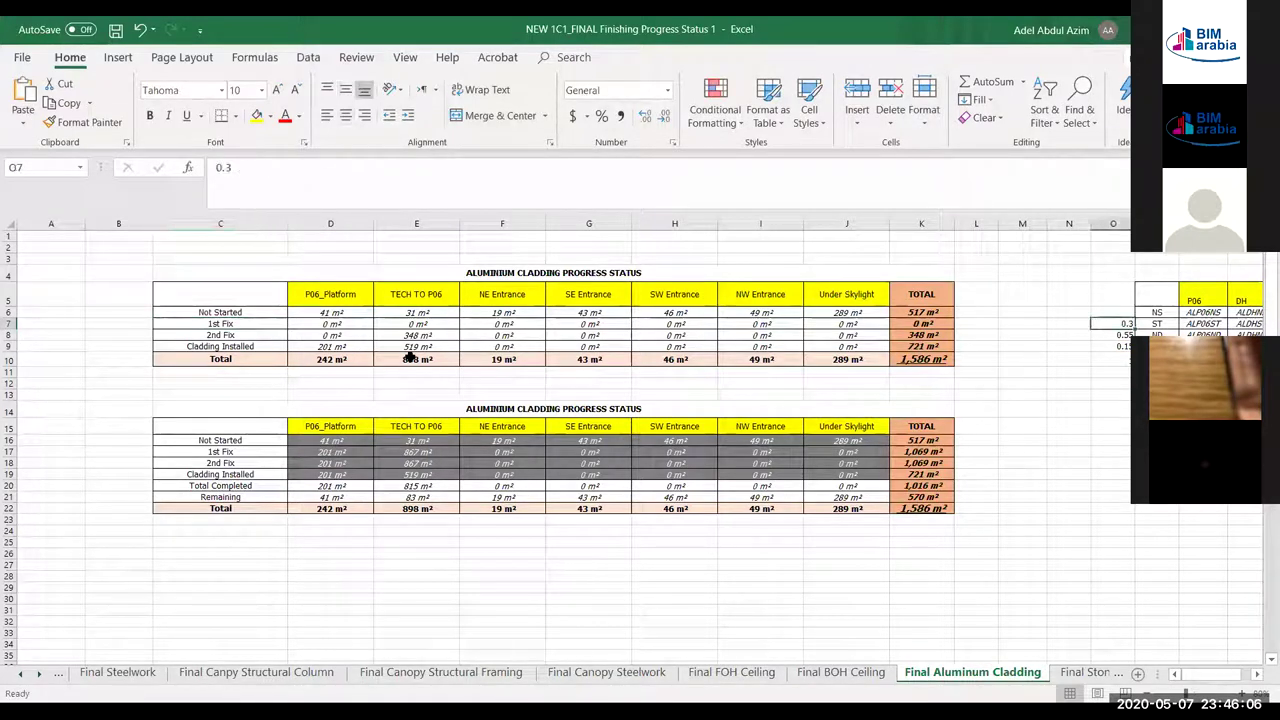
{"action": "left_click", "coordinate": [255, 337]}
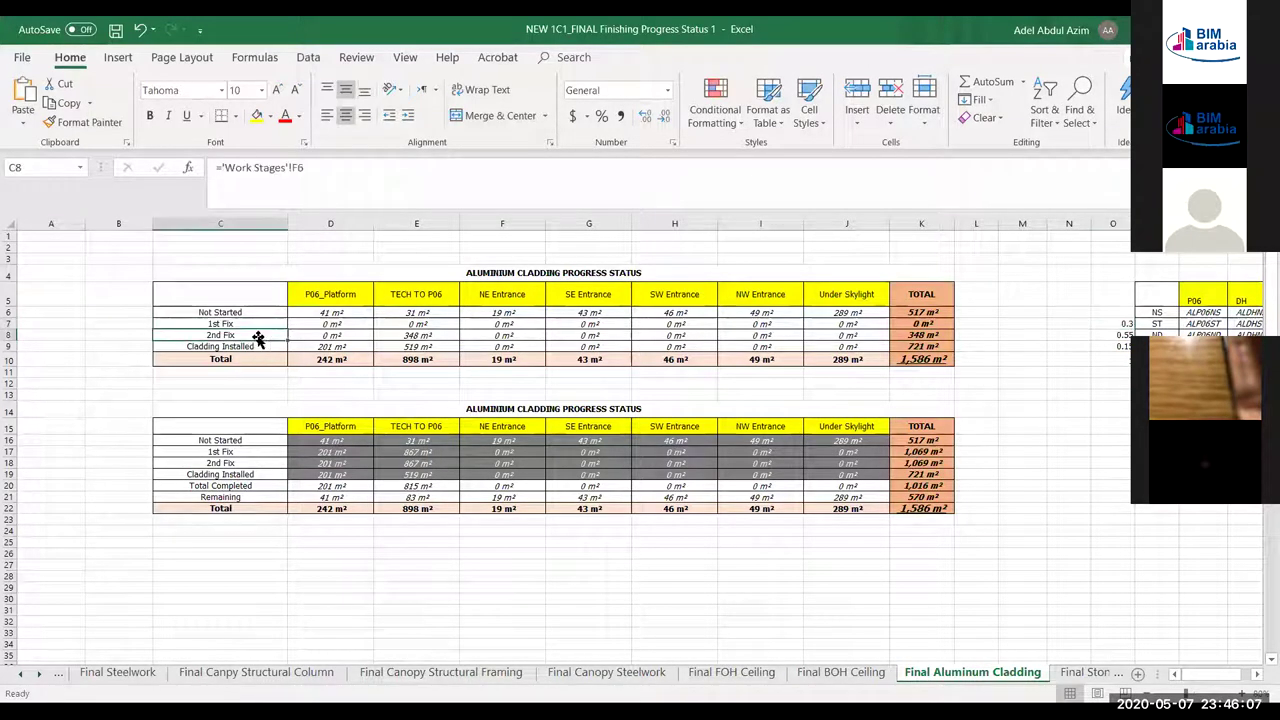
{"action": "left_click", "coordinate": [1118, 335]}
{"action": "left_click", "coordinate": [245, 346]}
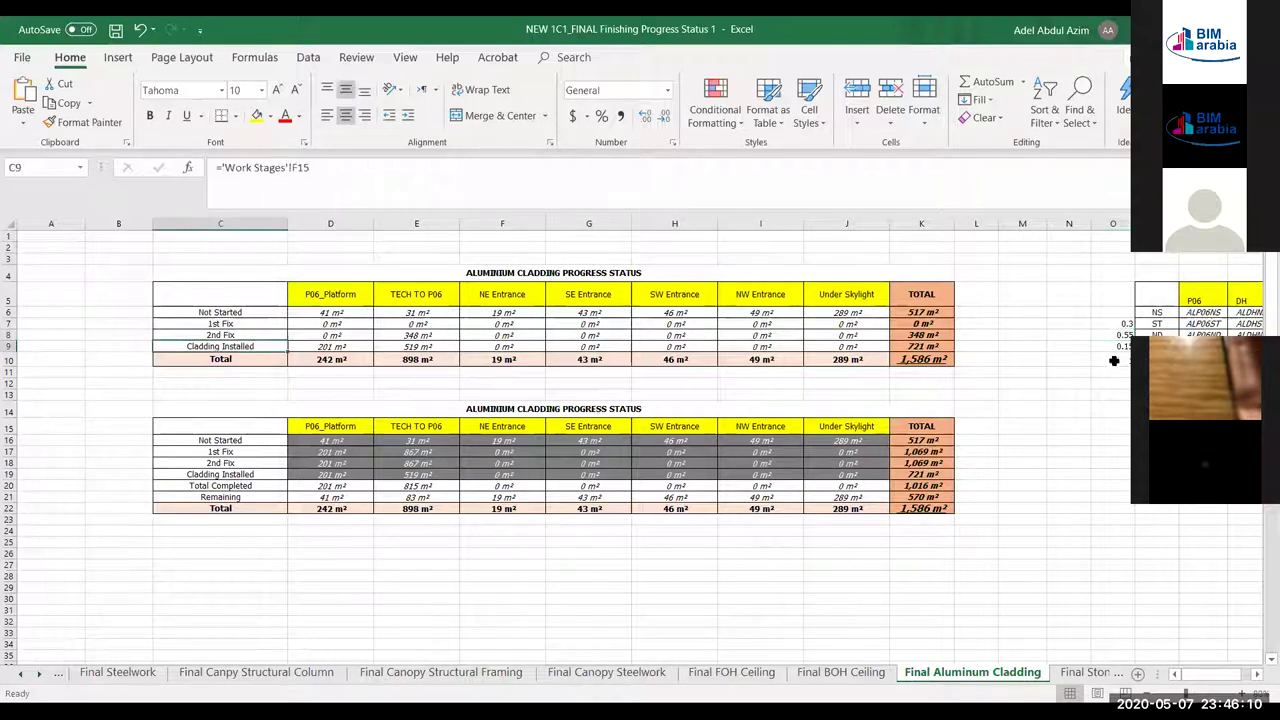
{"action": "left_click", "coordinate": [1112, 347]}
Compare D20 with the 1st Fix and 2nd Fix cumulative formulas in D17 and D18
{"action": "left_click", "coordinate": [341, 487]}
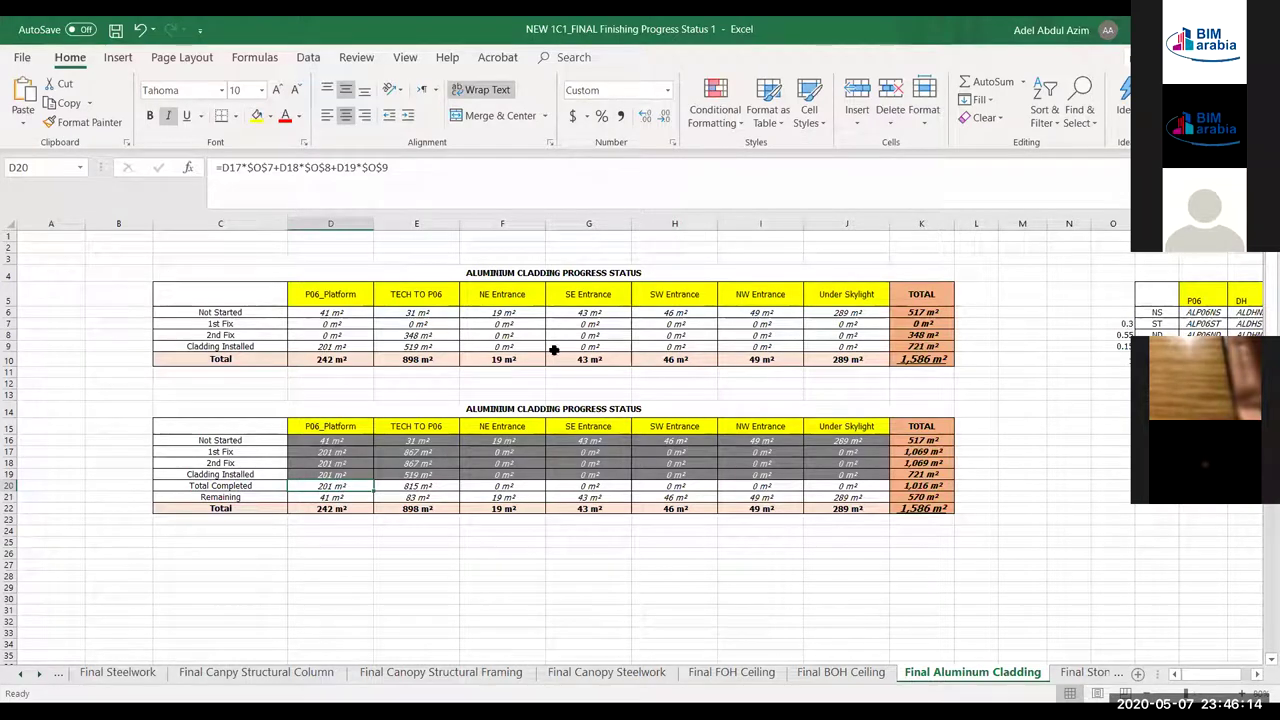
{"action": "left_click", "coordinate": [334, 452]}
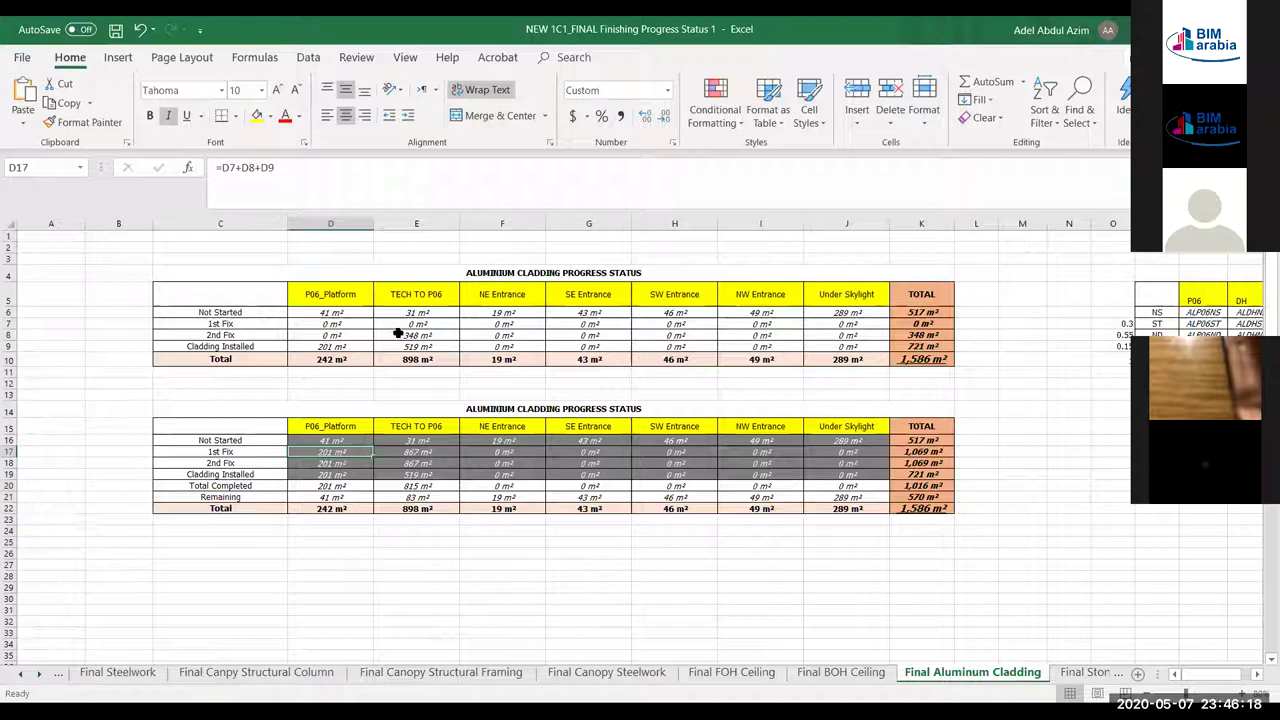
{"action": "left_click", "coordinate": [338, 463]}
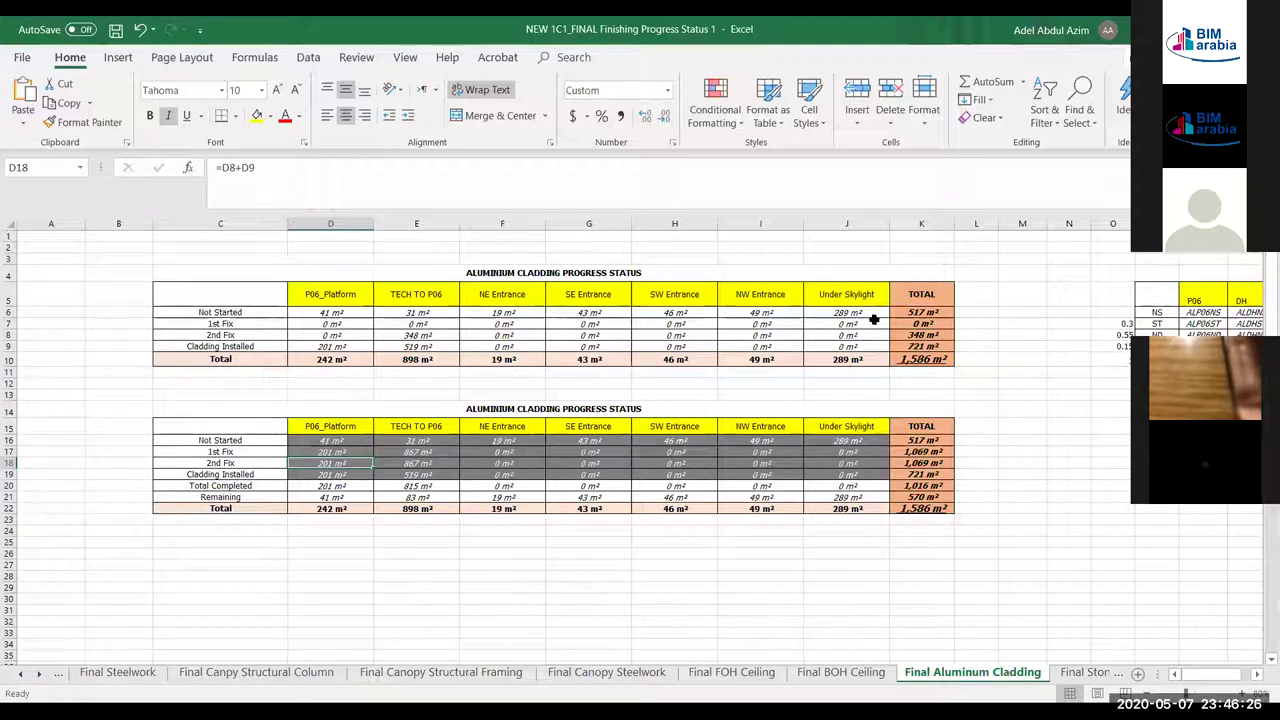
{"action": "left_click", "coordinate": [341, 487]}
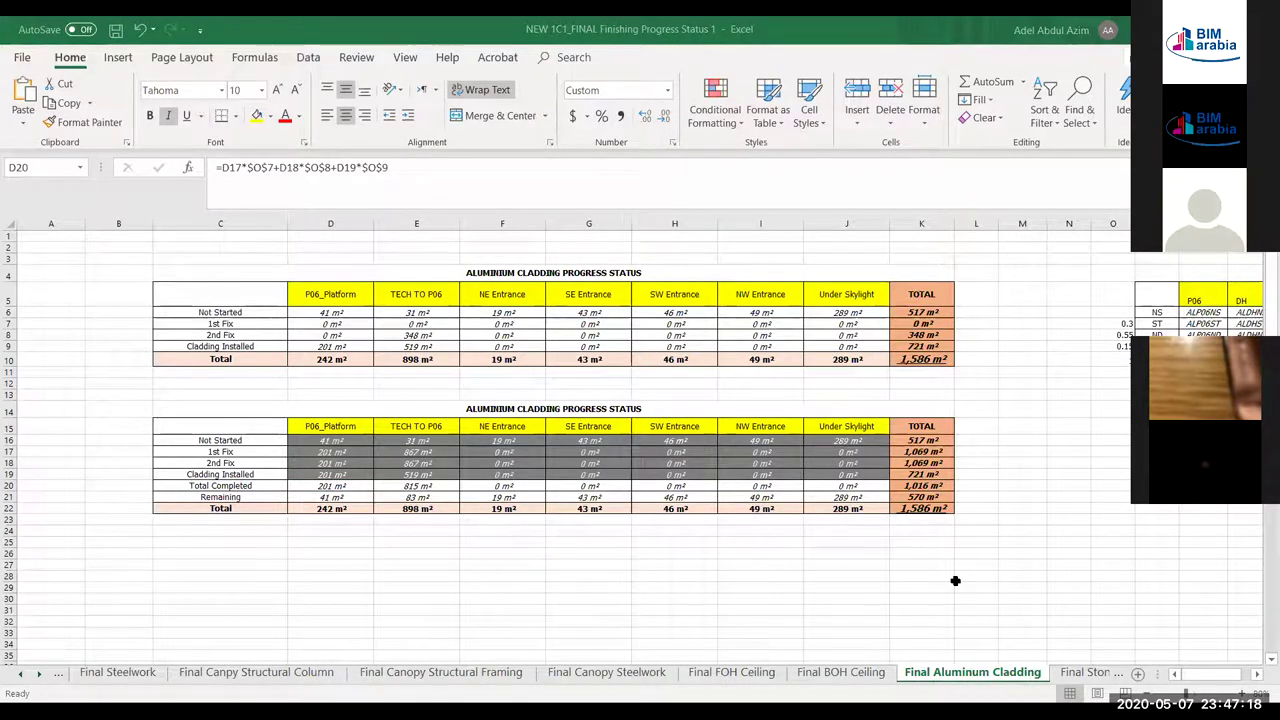
{"action": "key", "text": "alt+Tab"}
{"action": "left_click", "coordinate": [537, 370]}
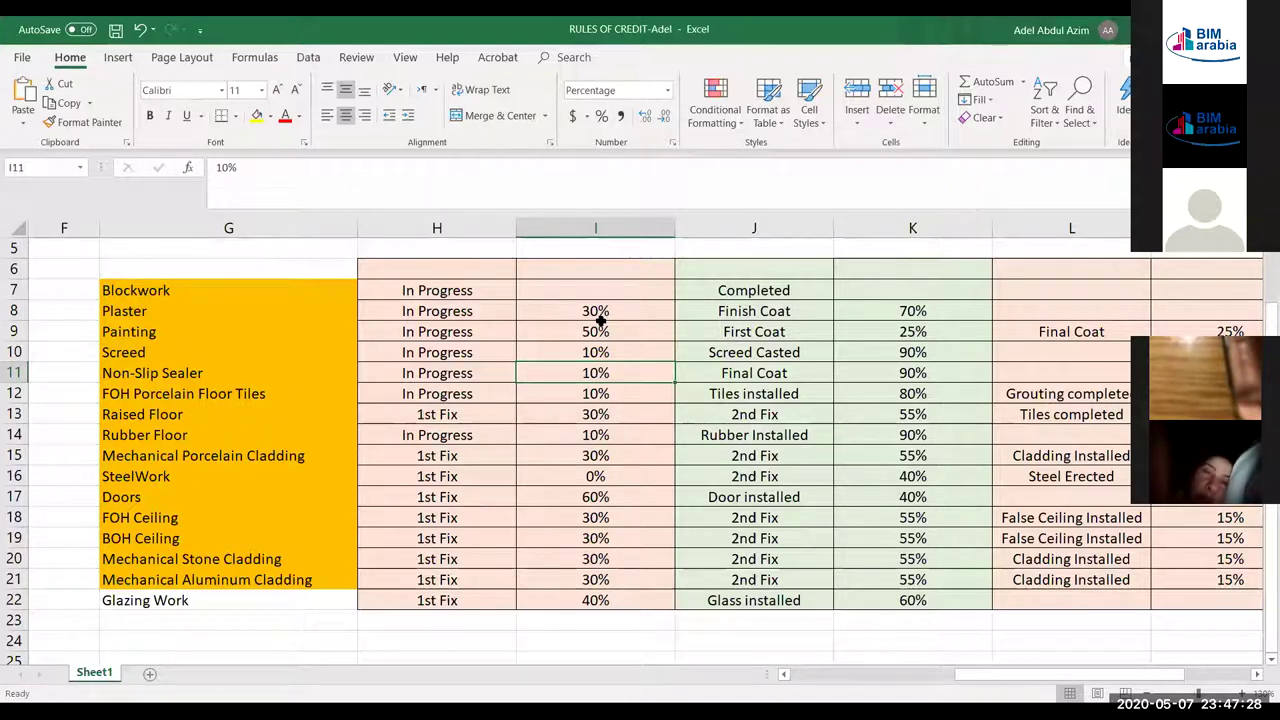
{"action": "left_click", "coordinate": [141, 311]}
{"action": "left_click", "coordinate": [135, 335]}
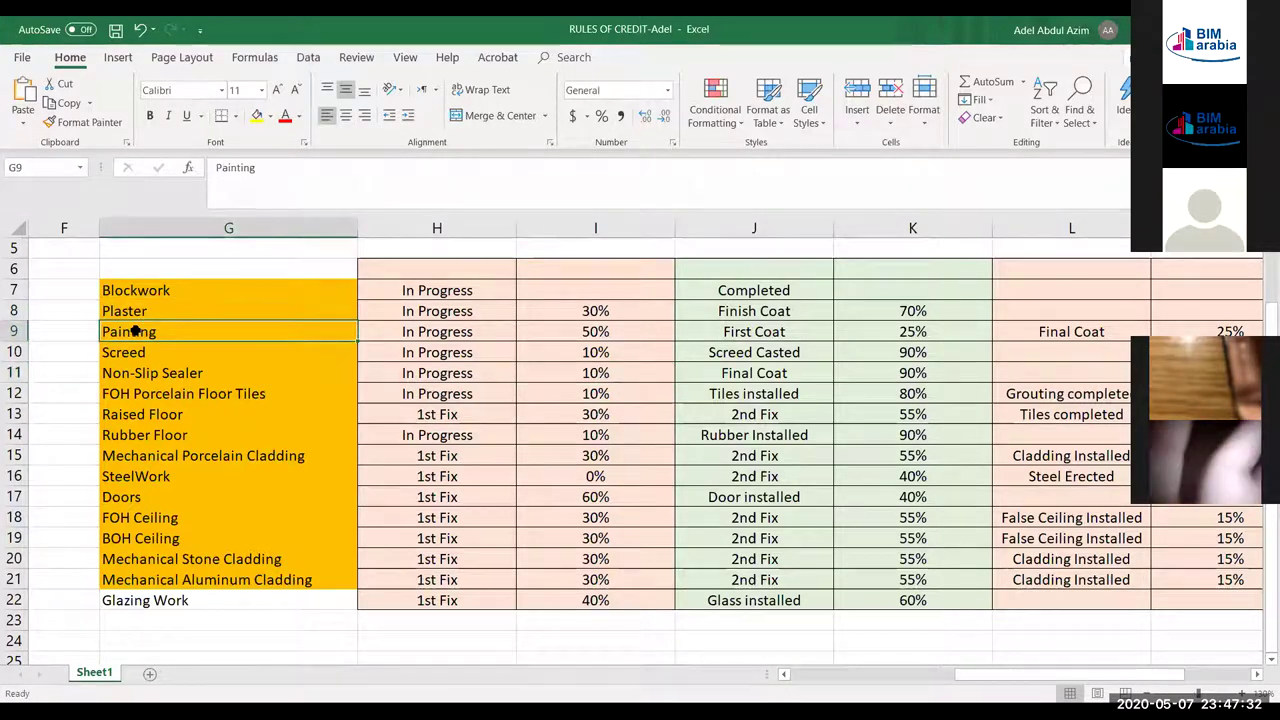
{"action": "left_click", "coordinate": [420, 334]}
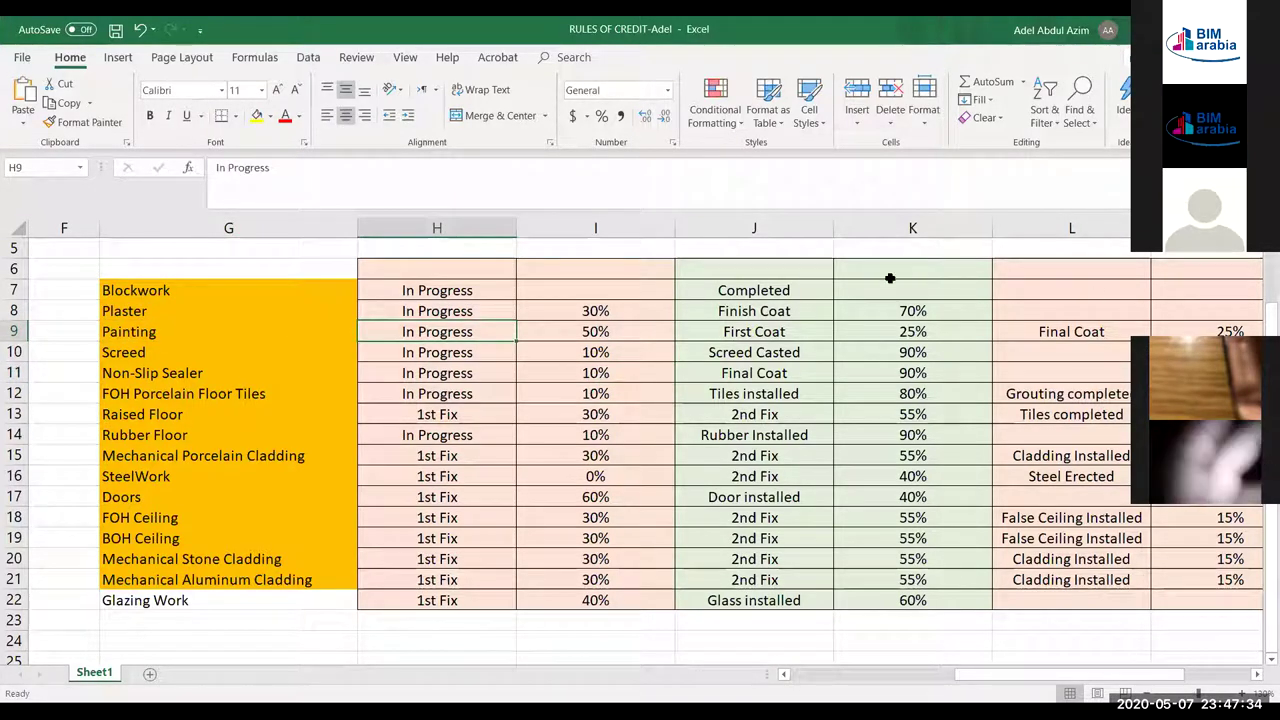
{"action": "left_click", "coordinate": [750, 335]}
{"action": "left_click", "coordinate": [1057, 331]}
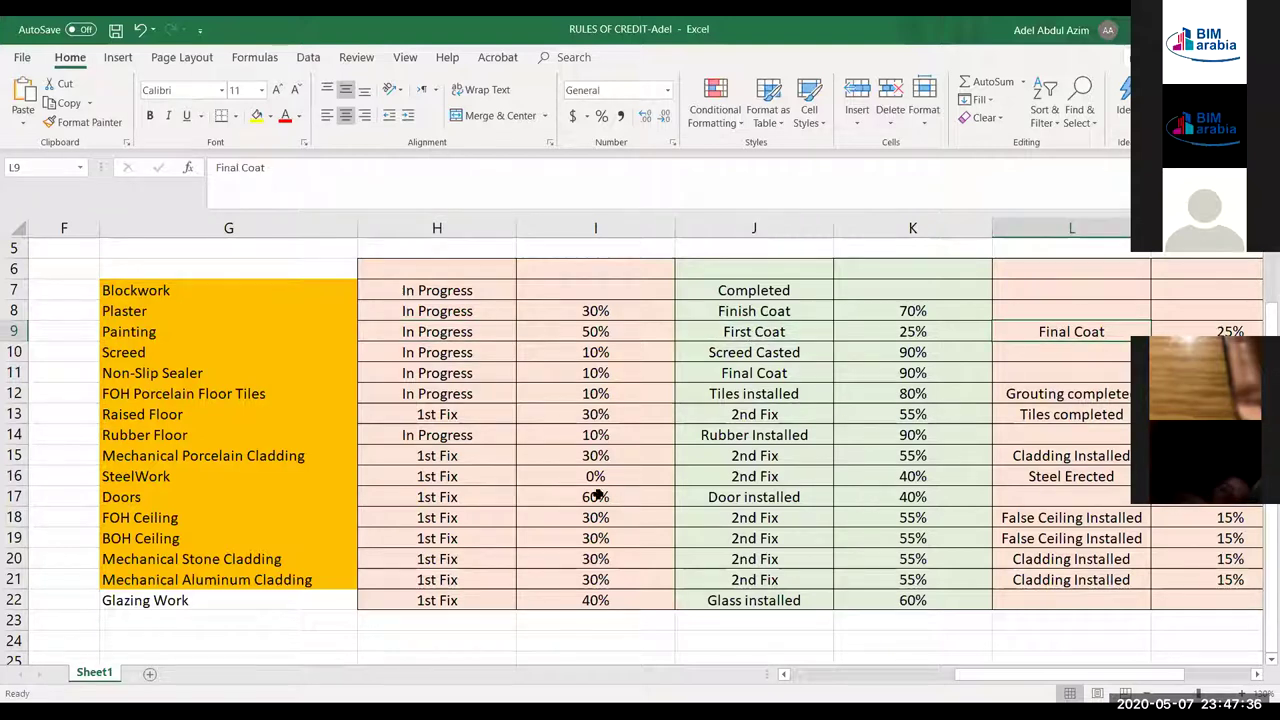
{"action": "left_click", "coordinate": [450, 334]}
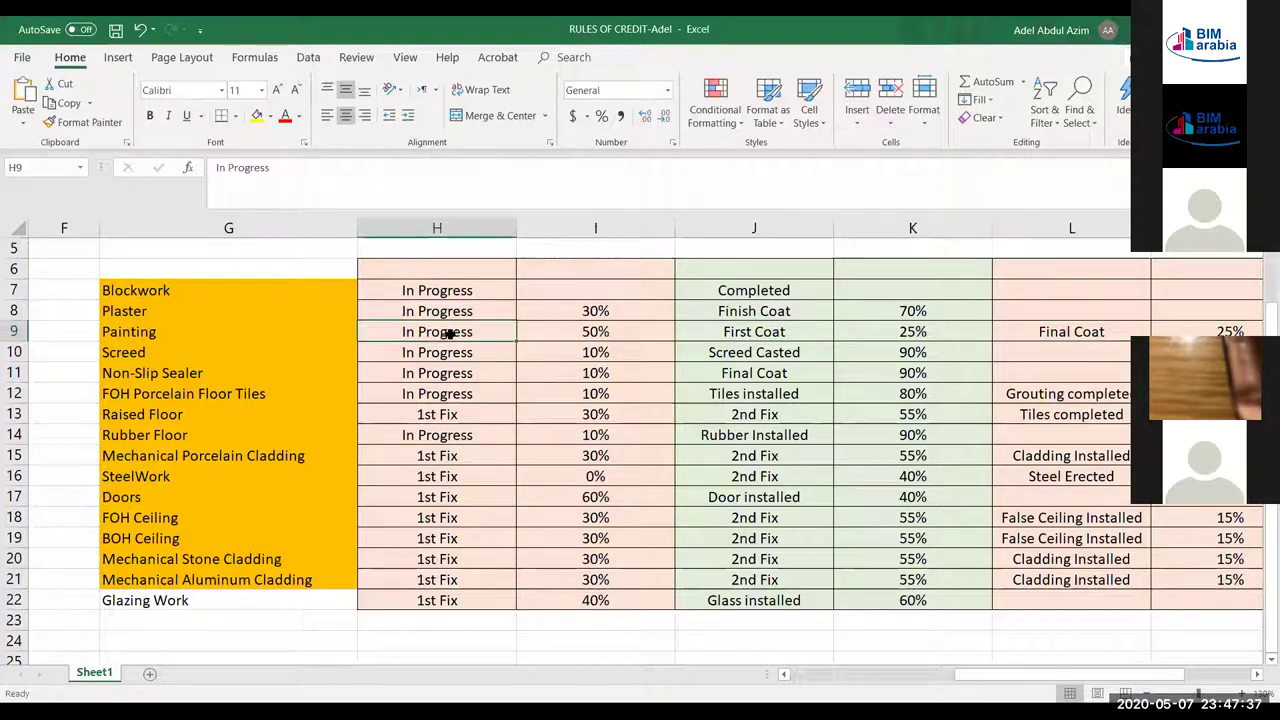
{"action": "left_click", "coordinate": [602, 338]}
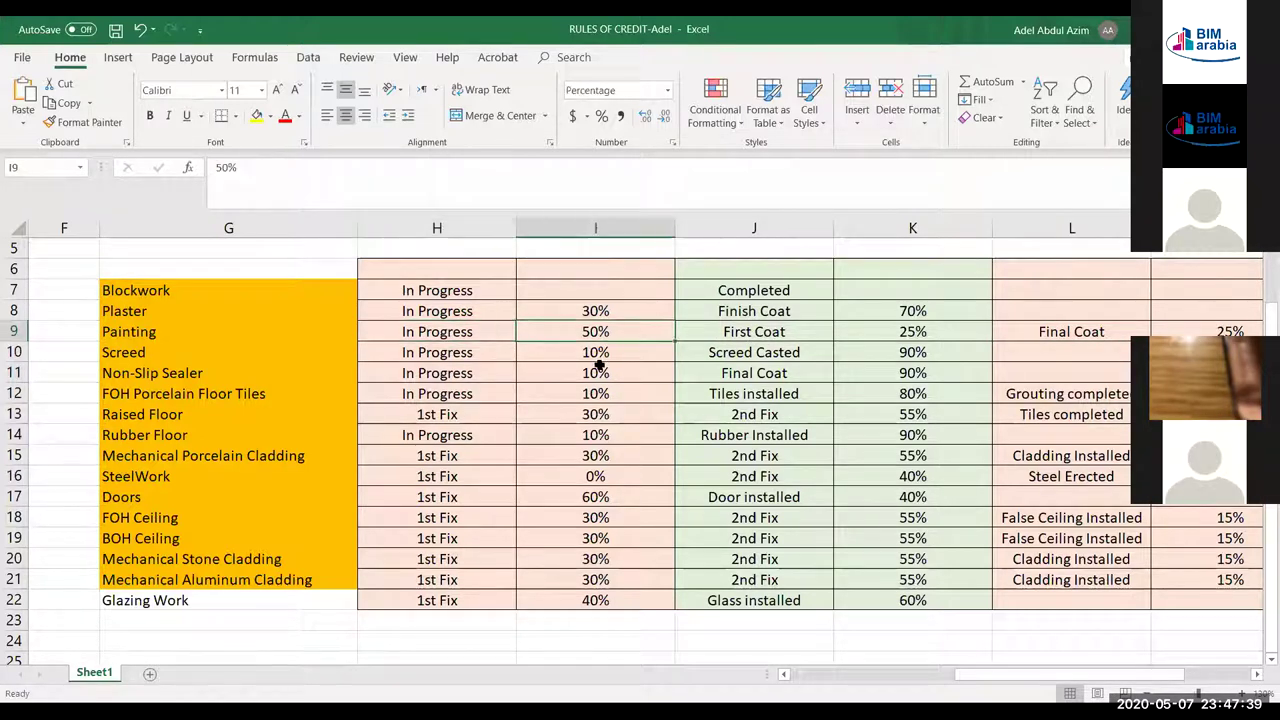
{"action": "left_click", "coordinate": [796, 336]}
{"action": "left_click", "coordinate": [918, 331]}
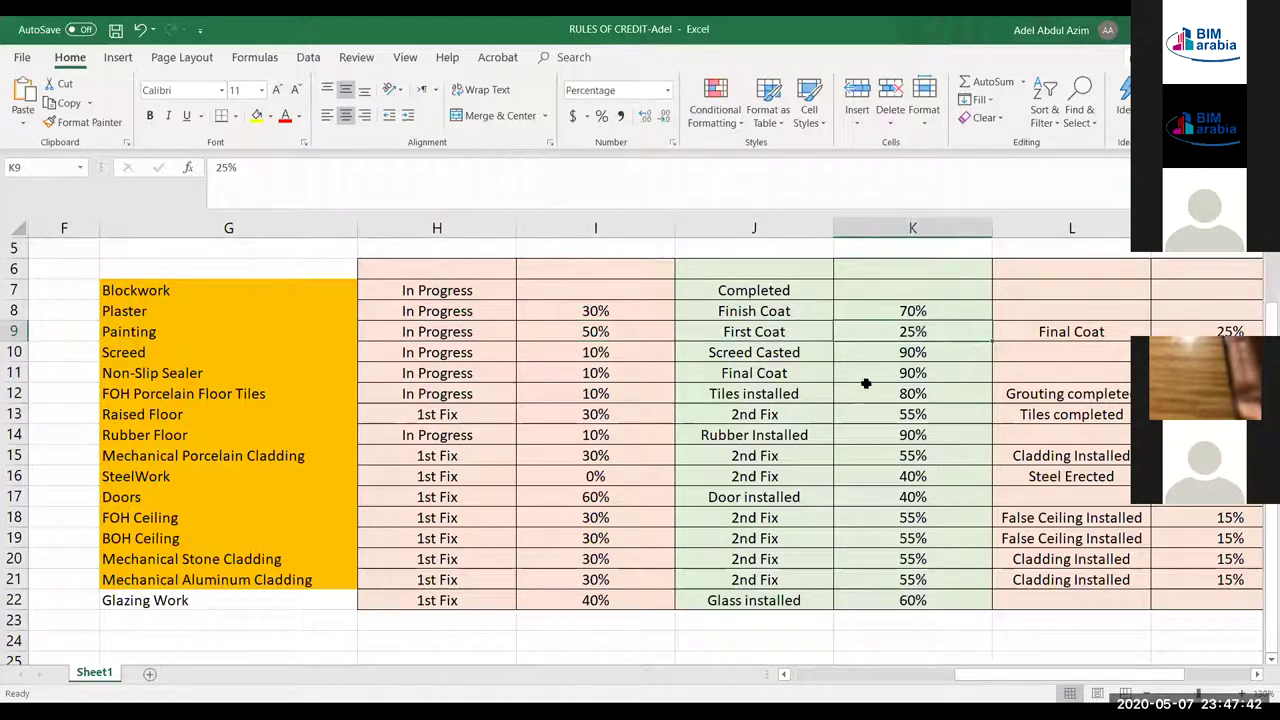
{"action": "left_click", "coordinate": [1058, 334]}
{"action": "left_click", "coordinate": [1222, 328]}
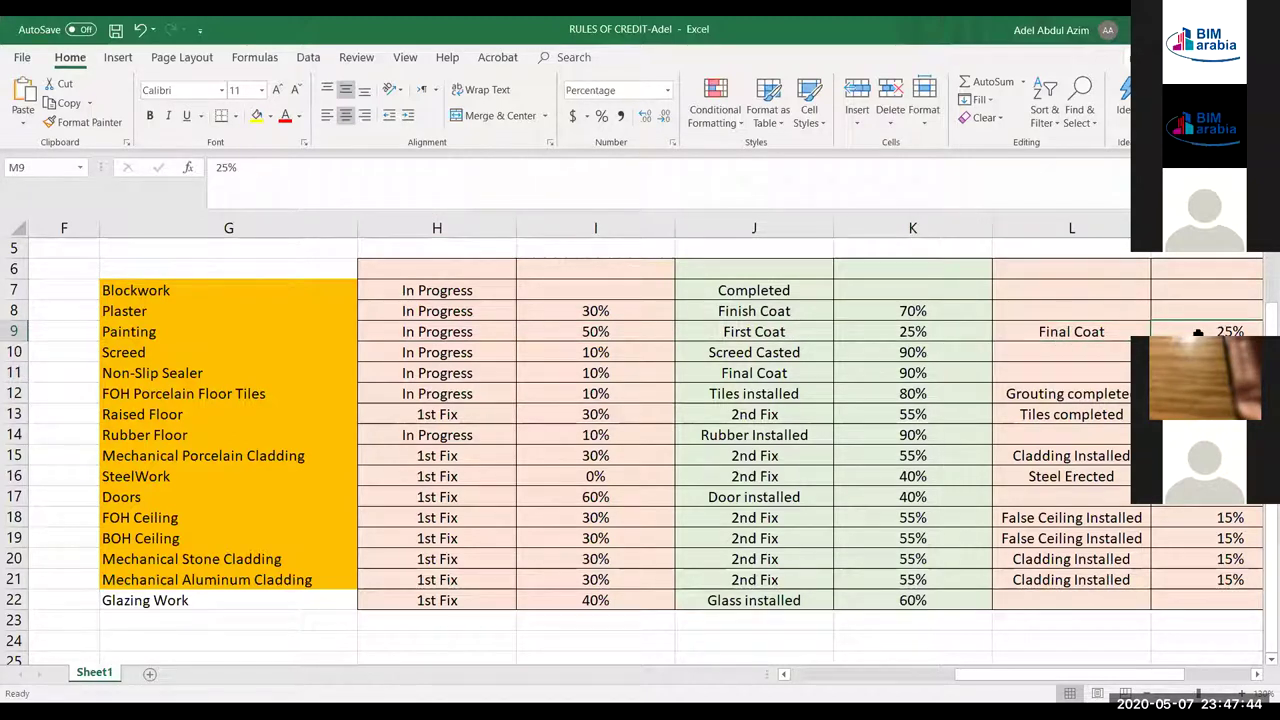
{"action": "left_click", "coordinate": [149, 377]}
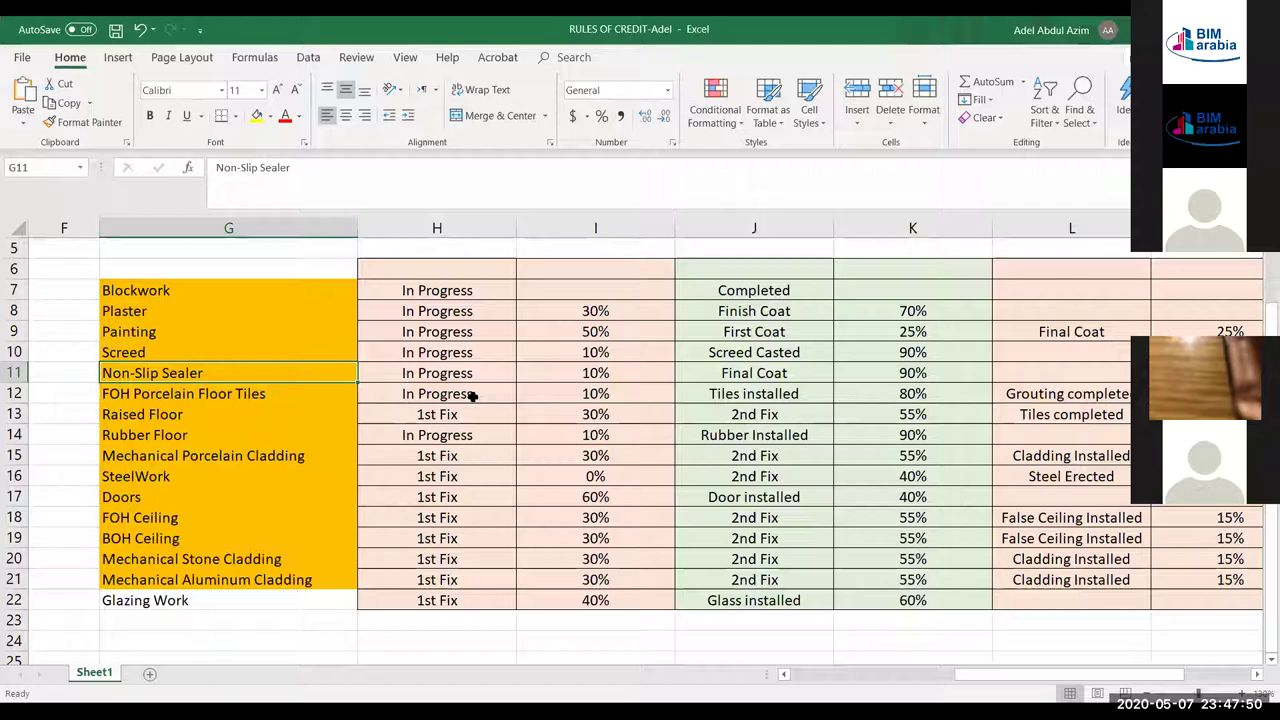
{"action": "left_click", "coordinate": [590, 376]}
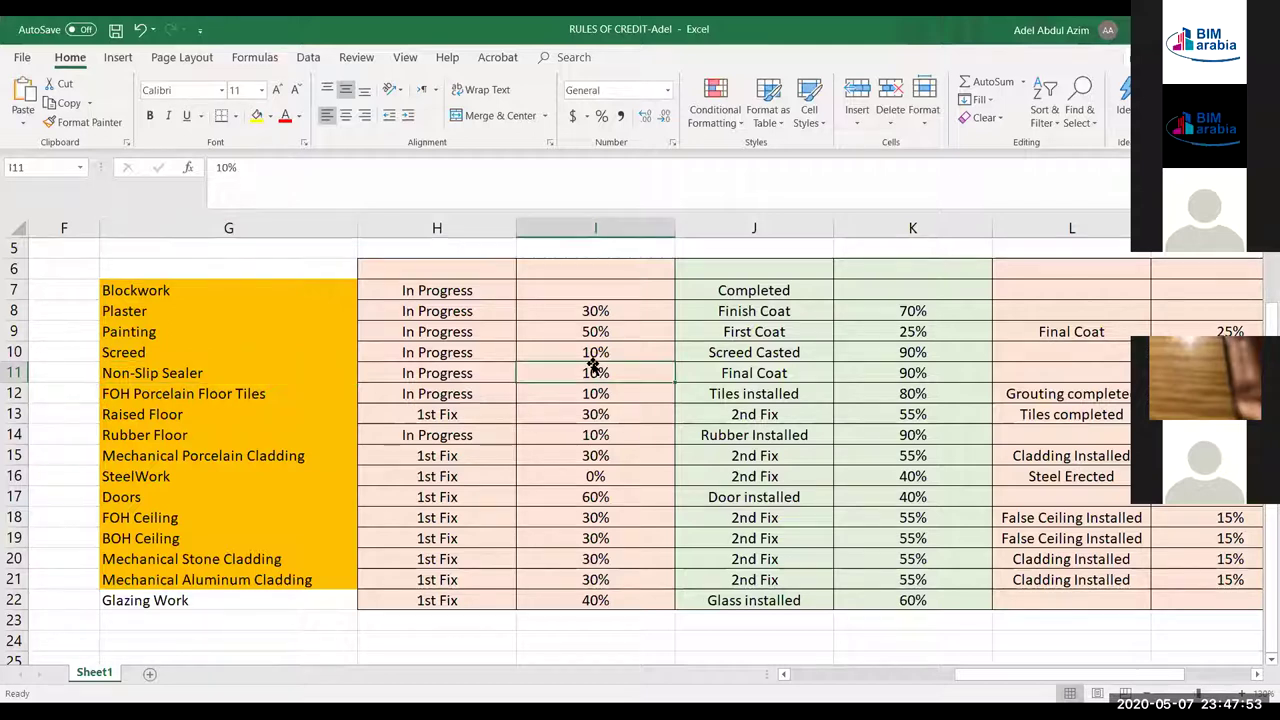
{"action": "left_click", "coordinate": [918, 372]}
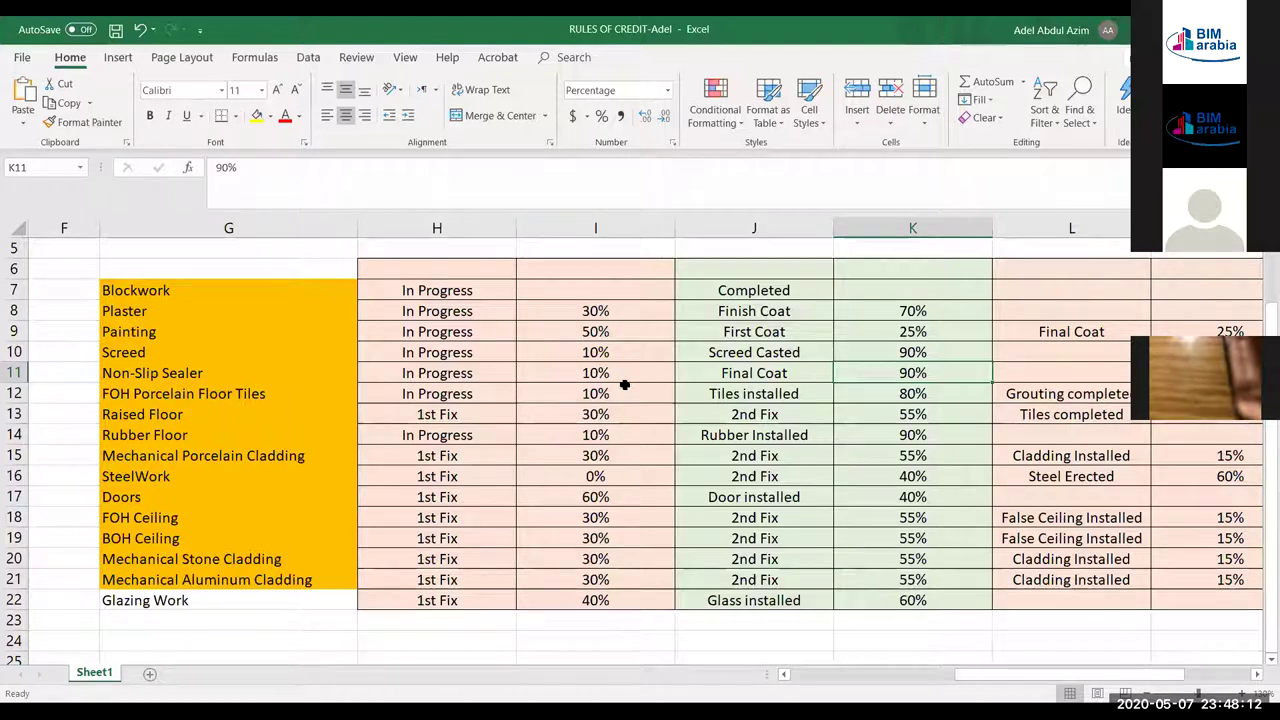
{"action": "left_click", "coordinate": [155, 477]}
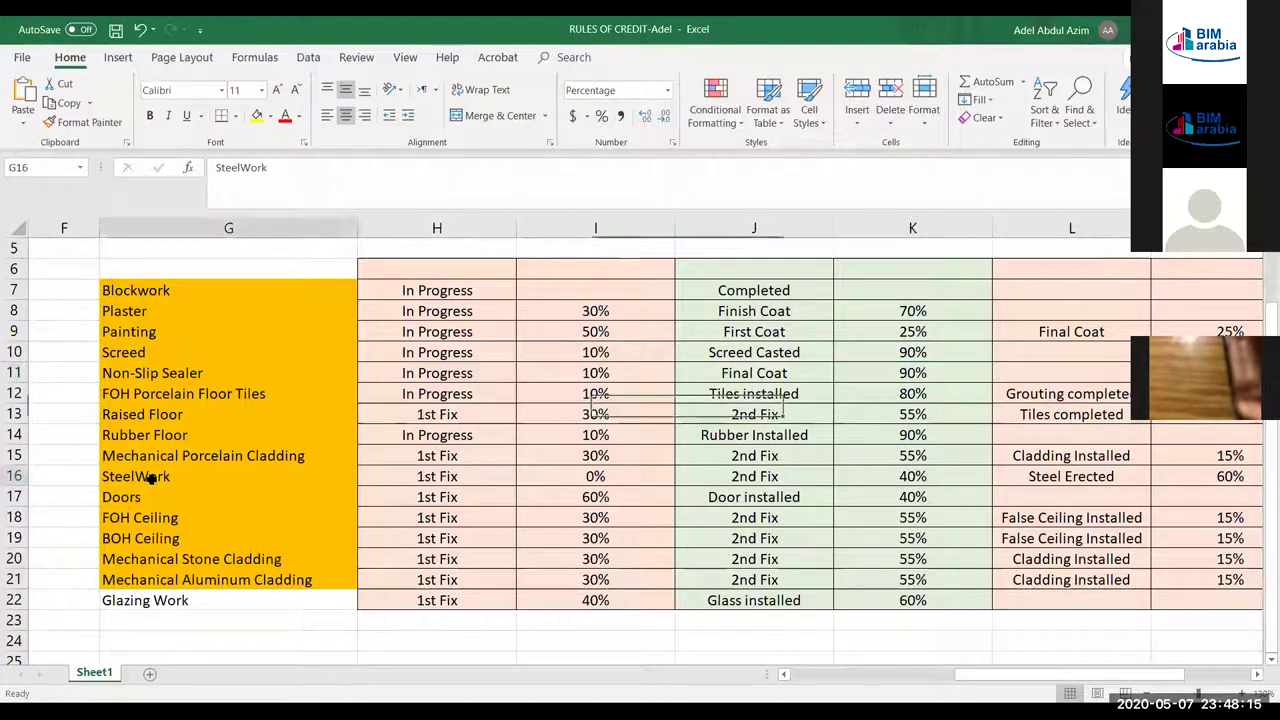
{"action": "left_click", "coordinate": [447, 477]}
{"action": "left_click", "coordinate": [737, 477]}
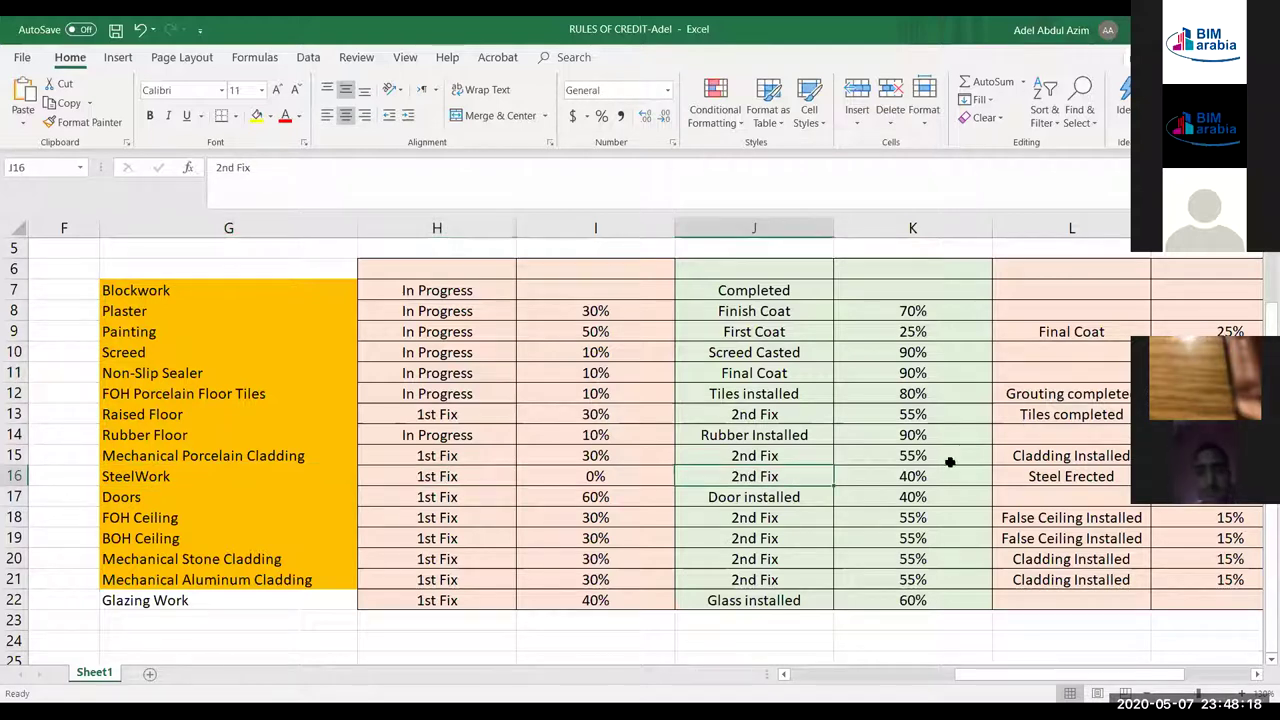
{"action": "left_click", "coordinate": [1091, 476]}
{"action": "left_click", "coordinate": [455, 476]}
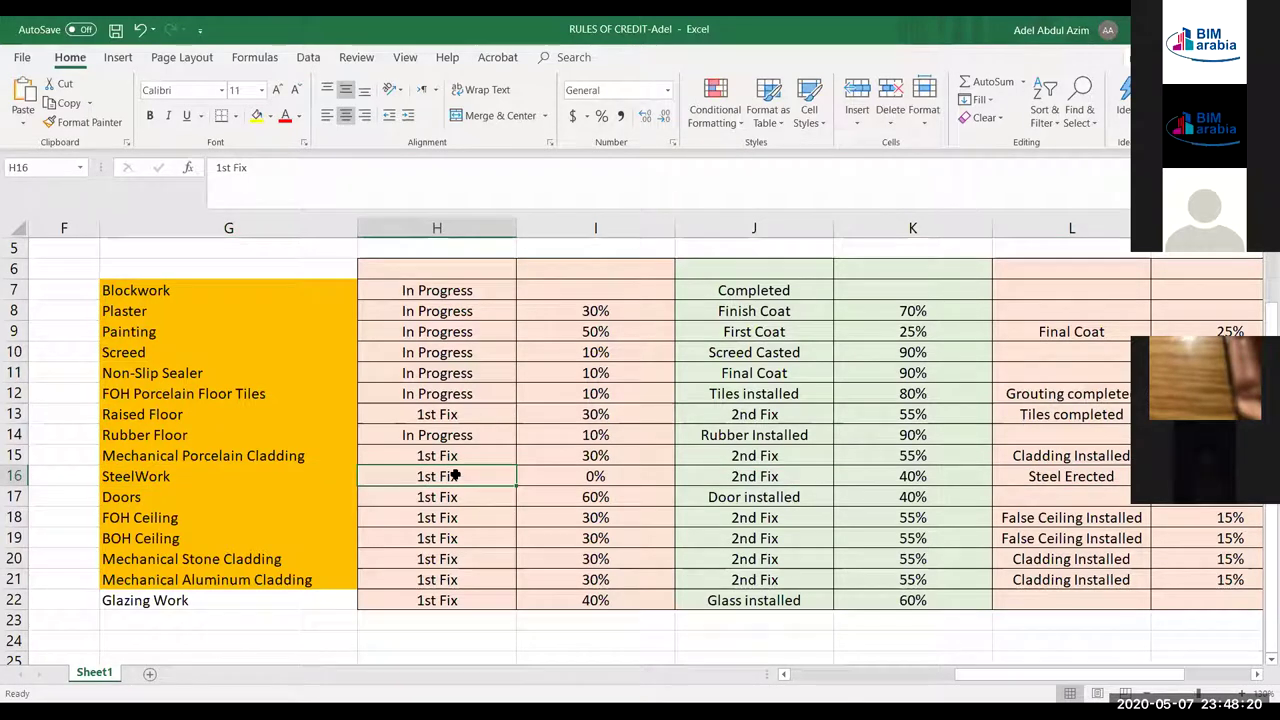
{"action": "left_click", "coordinate": [600, 478]}
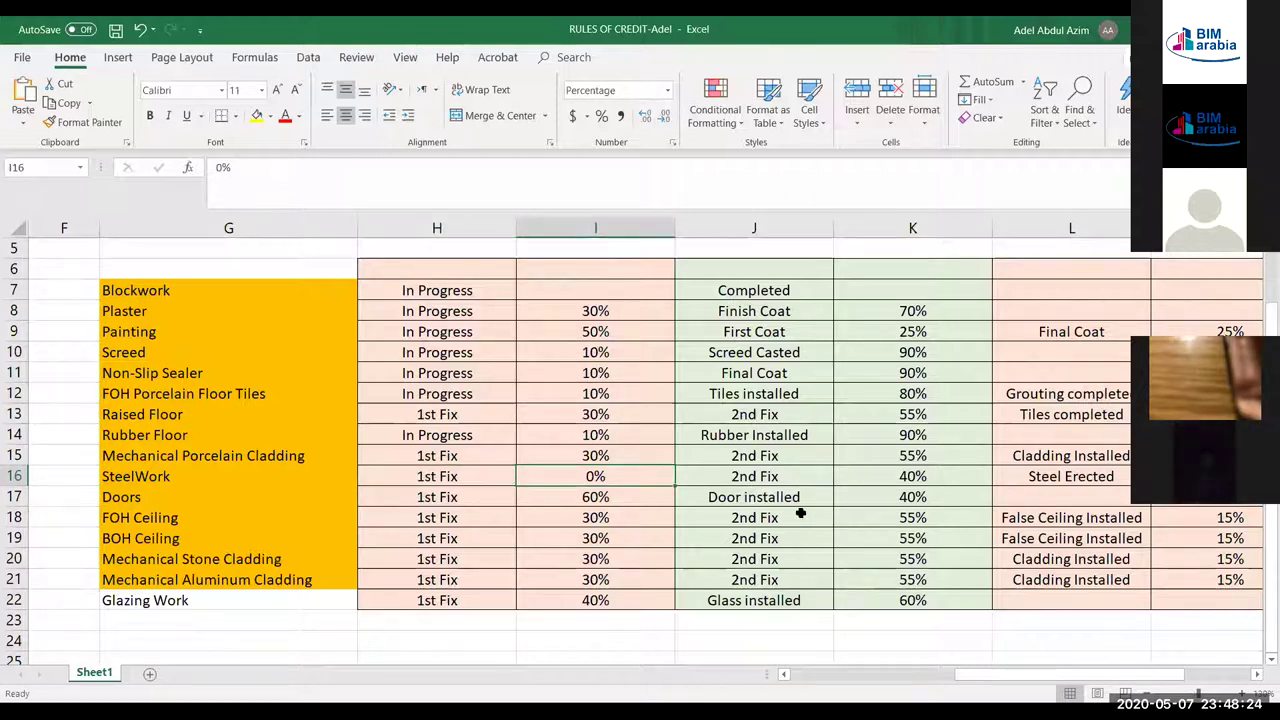
{"action": "left_click", "coordinate": [766, 480]}
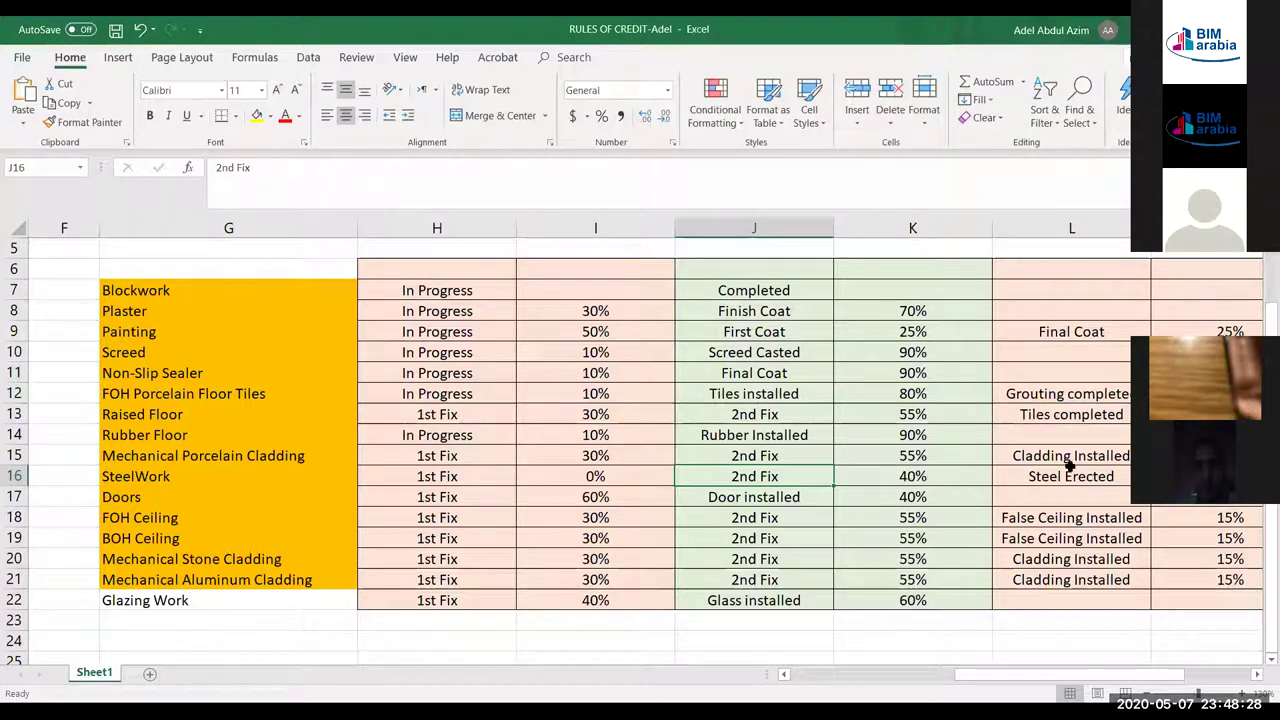
{"action": "left_click", "coordinate": [1195, 478]}
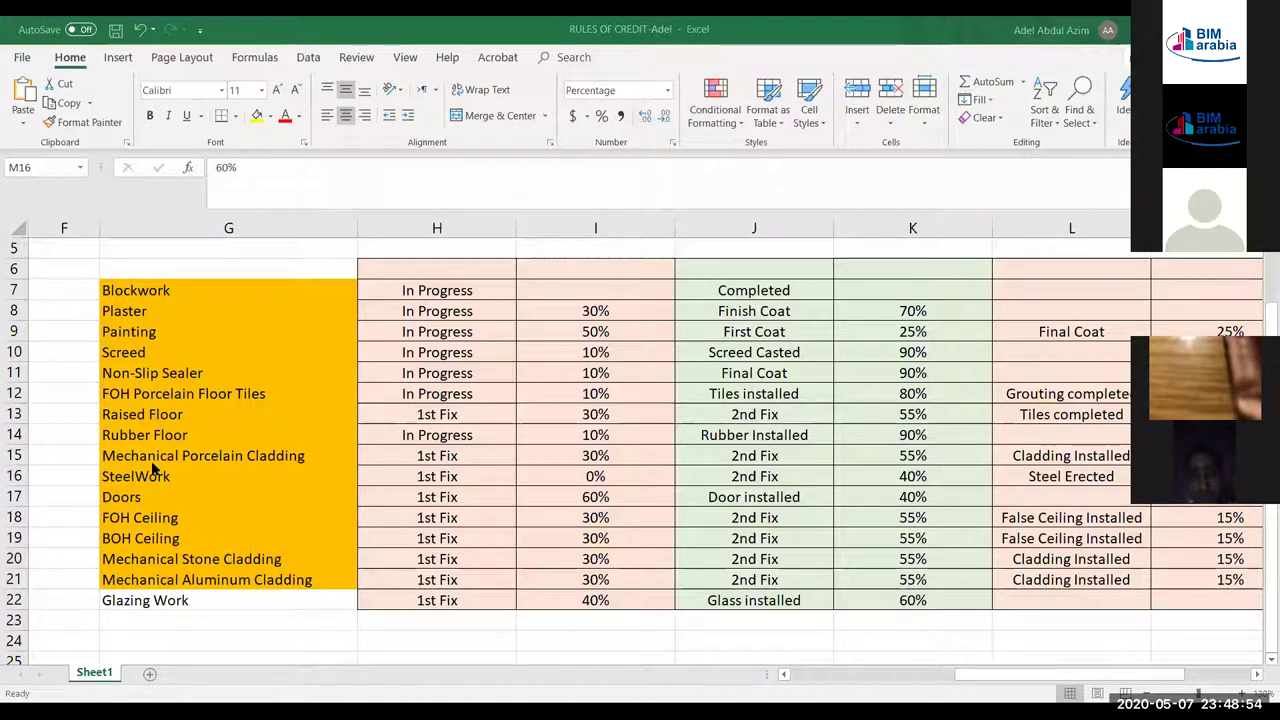
{"action": "left_click", "coordinate": [166, 596]}
{"action": "left_click", "coordinate": [220, 578]}
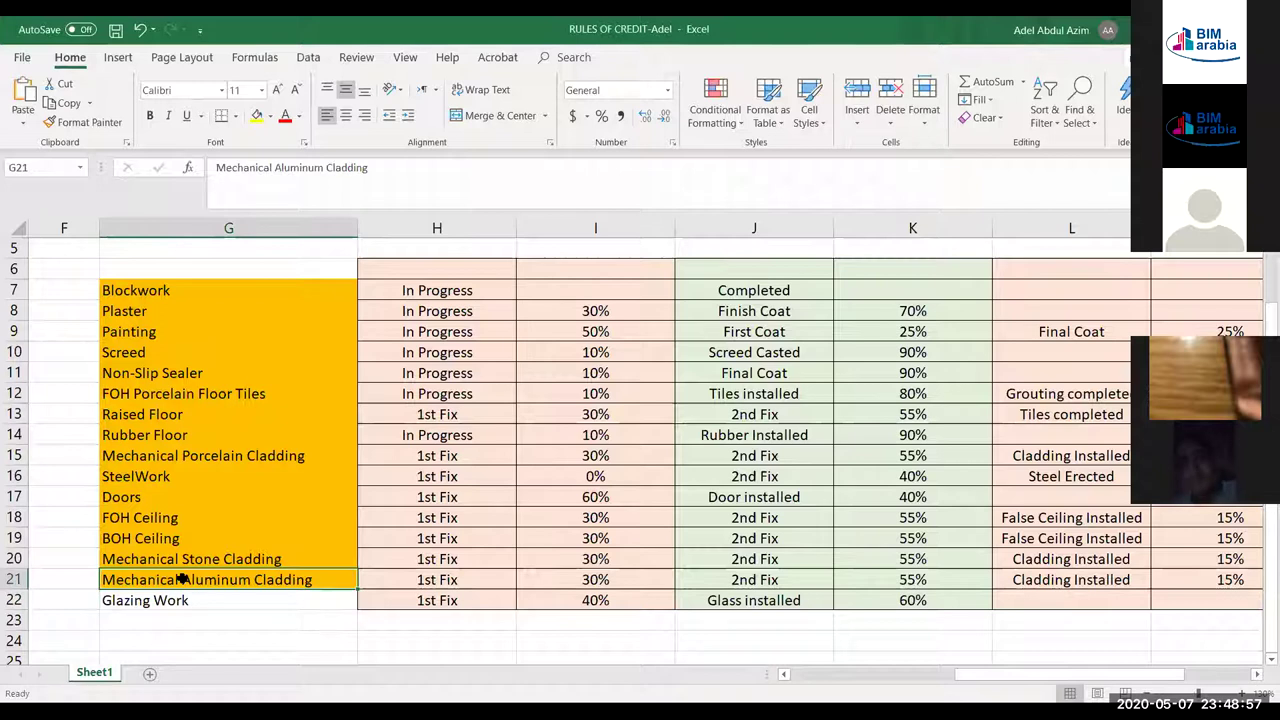
{"action": "left_click", "coordinate": [602, 581]}
{"action": "left_click", "coordinate": [912, 580]}
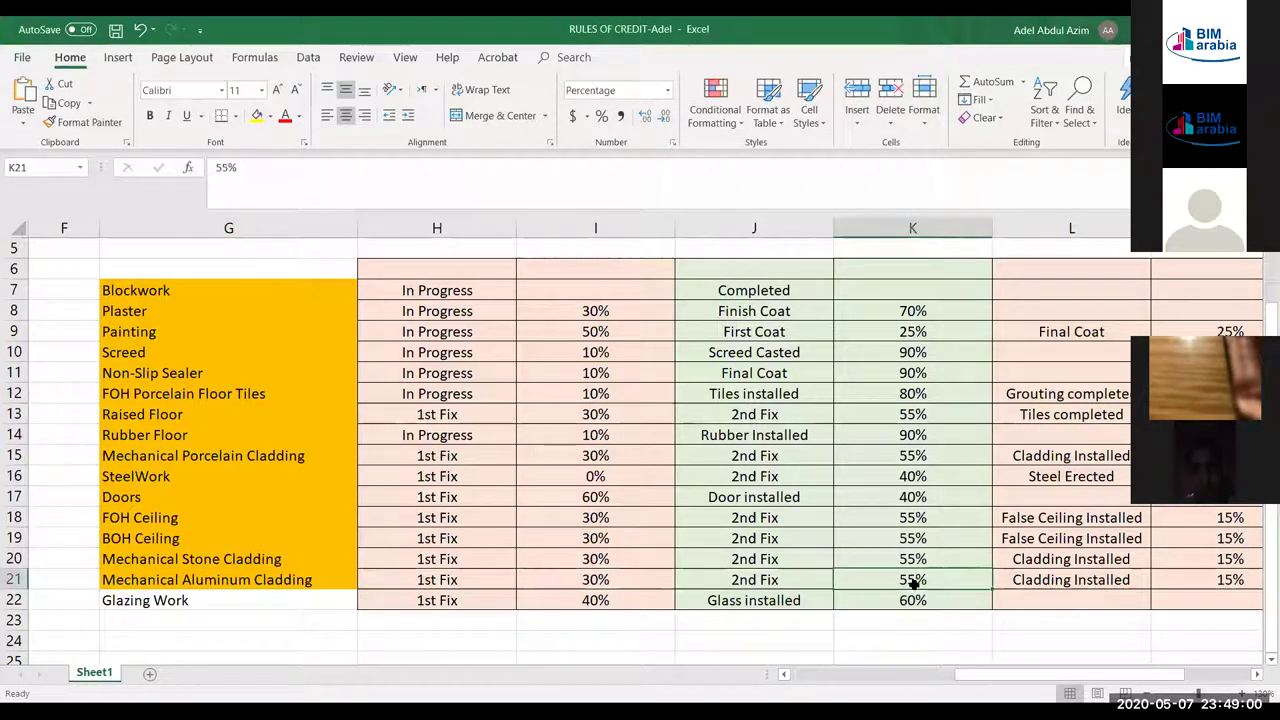
{"action": "left_click", "coordinate": [1224, 580]}
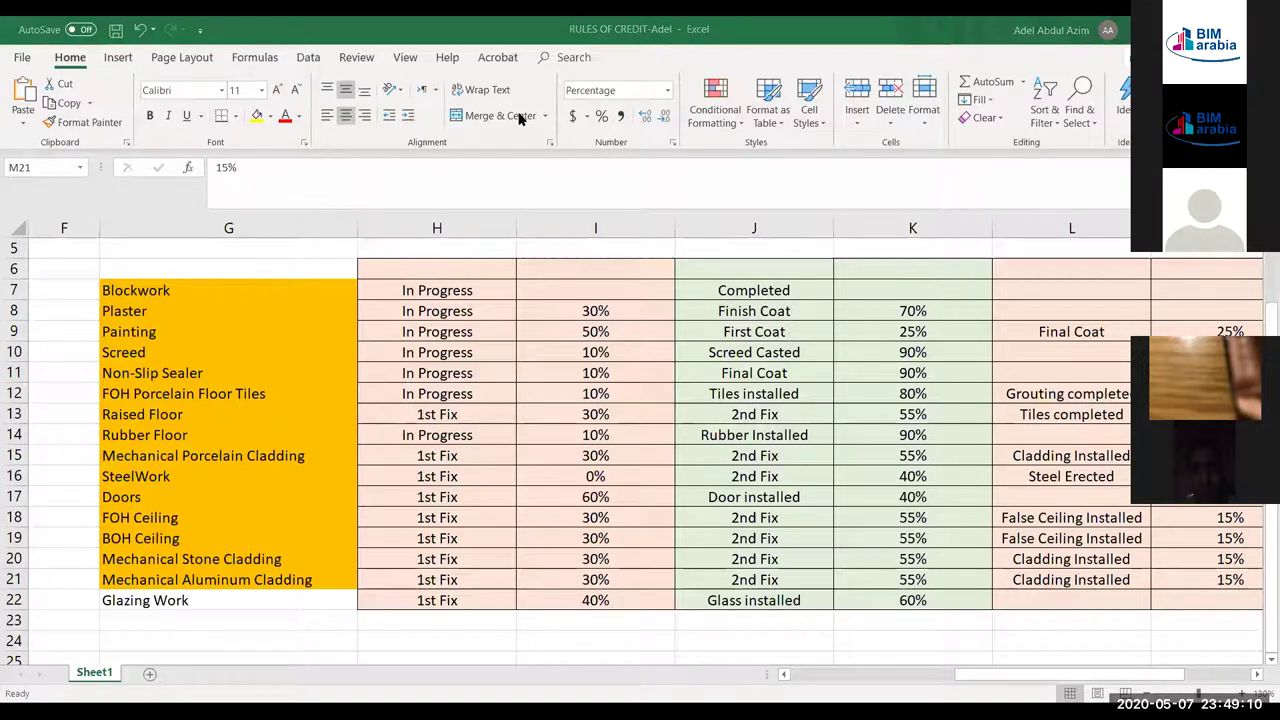
Switch to the Finishing Progress Status workbook and check the 0.3 and 0.15 weights and their sum
{"action": "key", "text": "alt+Tab"}
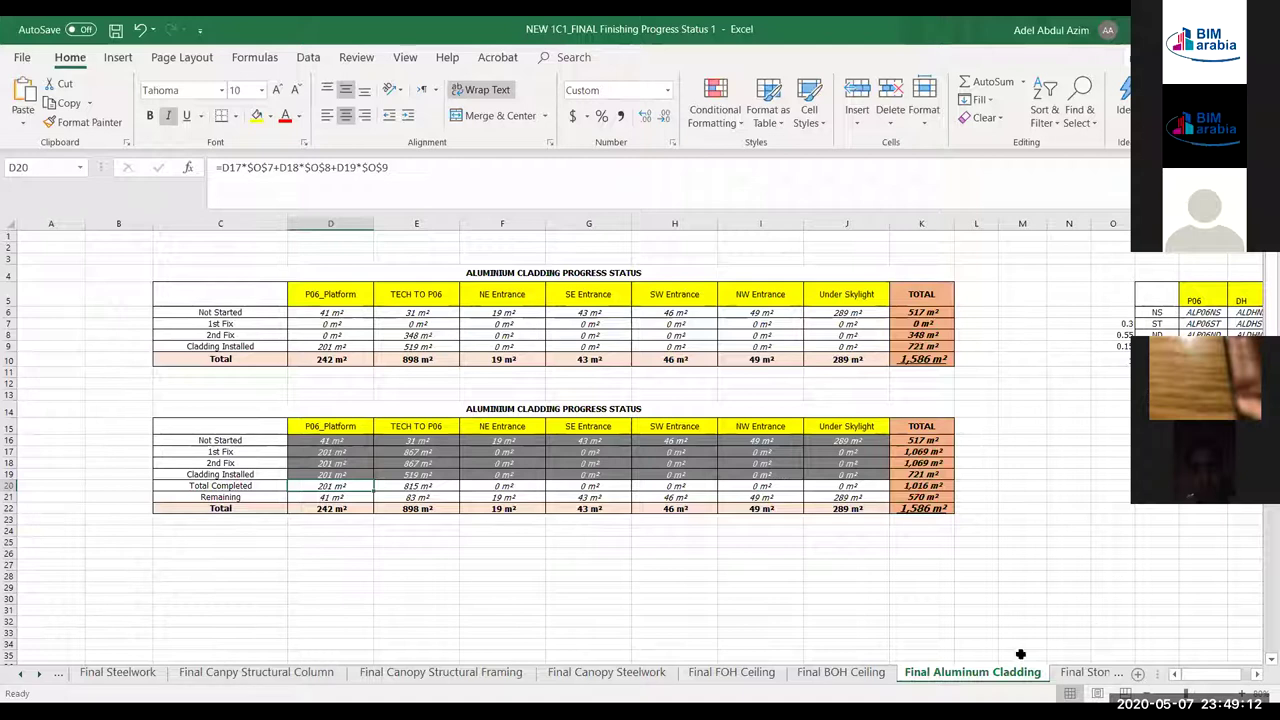
{"action": "left_click", "coordinate": [1124, 324]}
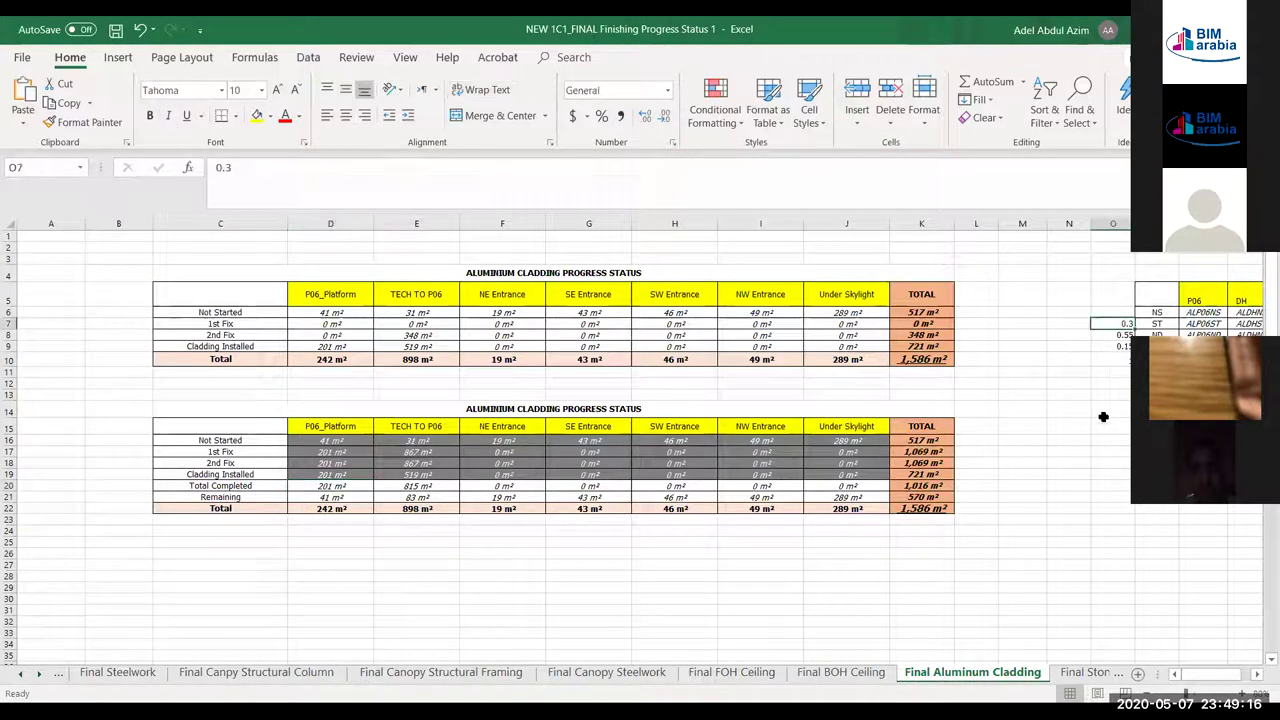
{"action": "left_click", "coordinate": [1125, 346]}
{"action": "left_click", "coordinate": [1127, 359]}
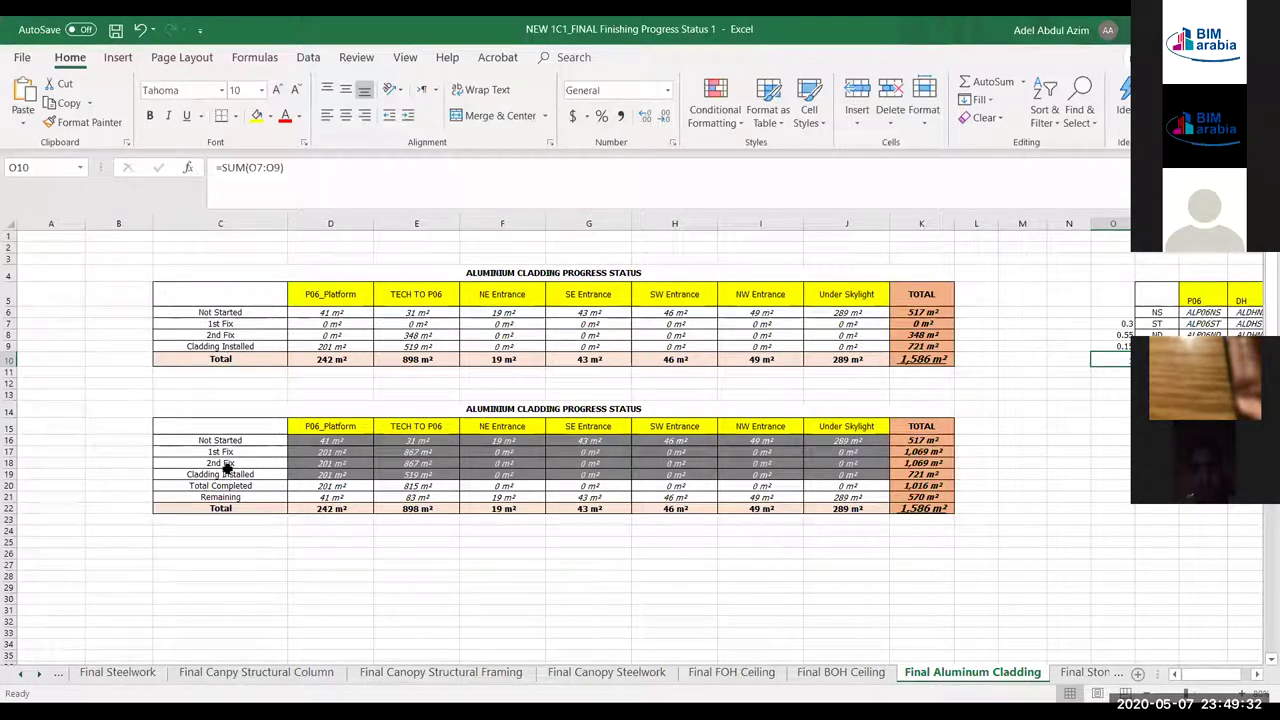
Check the D17–D19 area formulas against the 0.3 and 0.55 weights in the Total Completed formula
{"action": "left_click", "coordinate": [329, 486]}
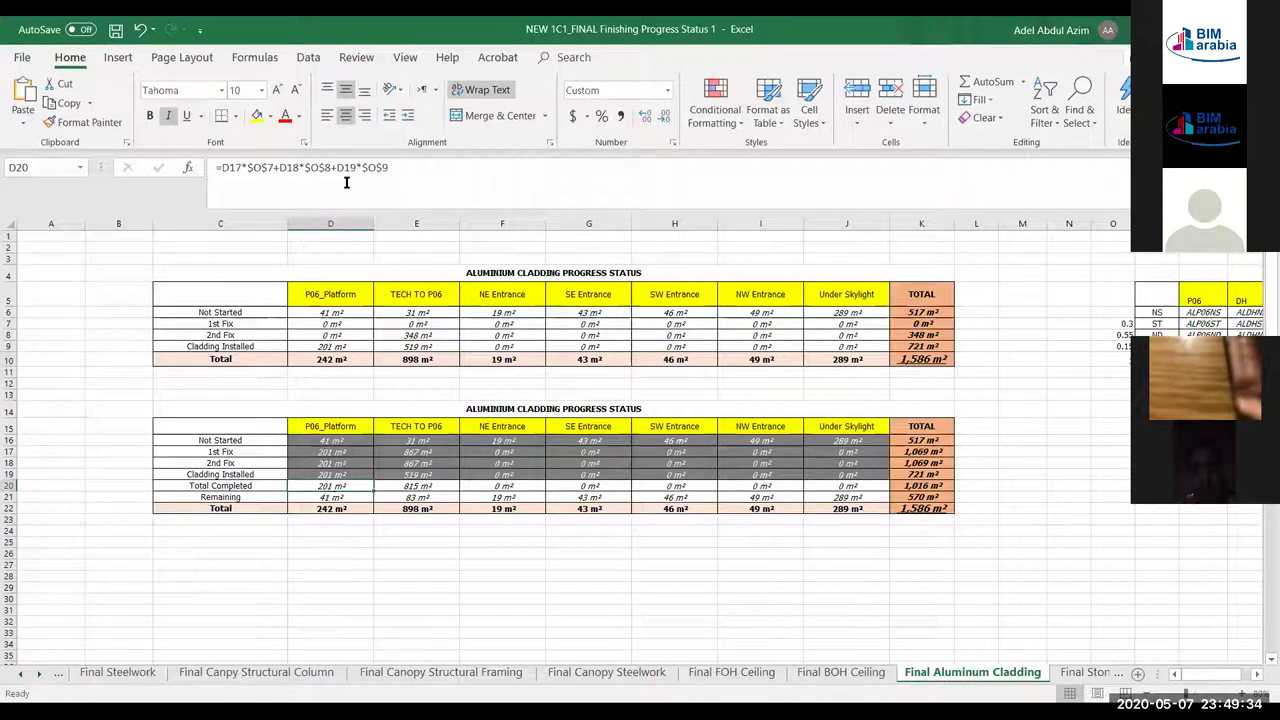
{"action": "left_click", "coordinate": [1110, 325]}
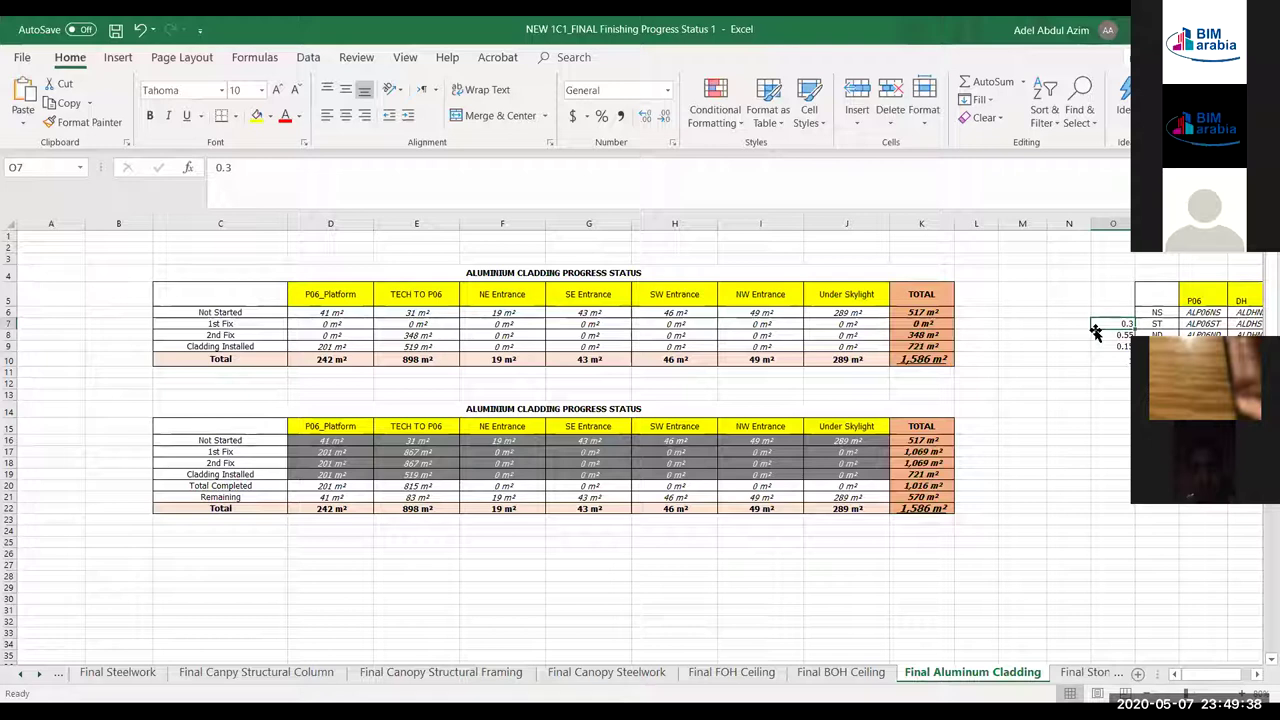
{"action": "left_click", "coordinate": [352, 452]}
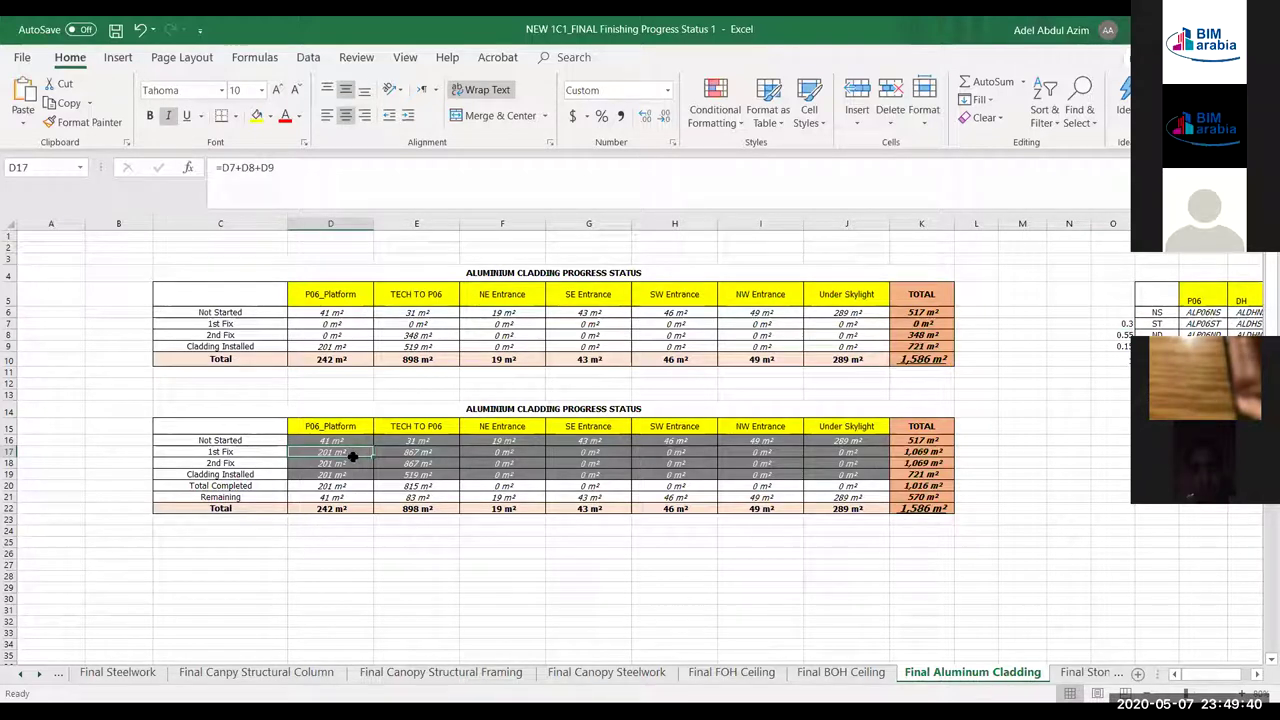
{"action": "left_click", "coordinate": [1127, 338]}
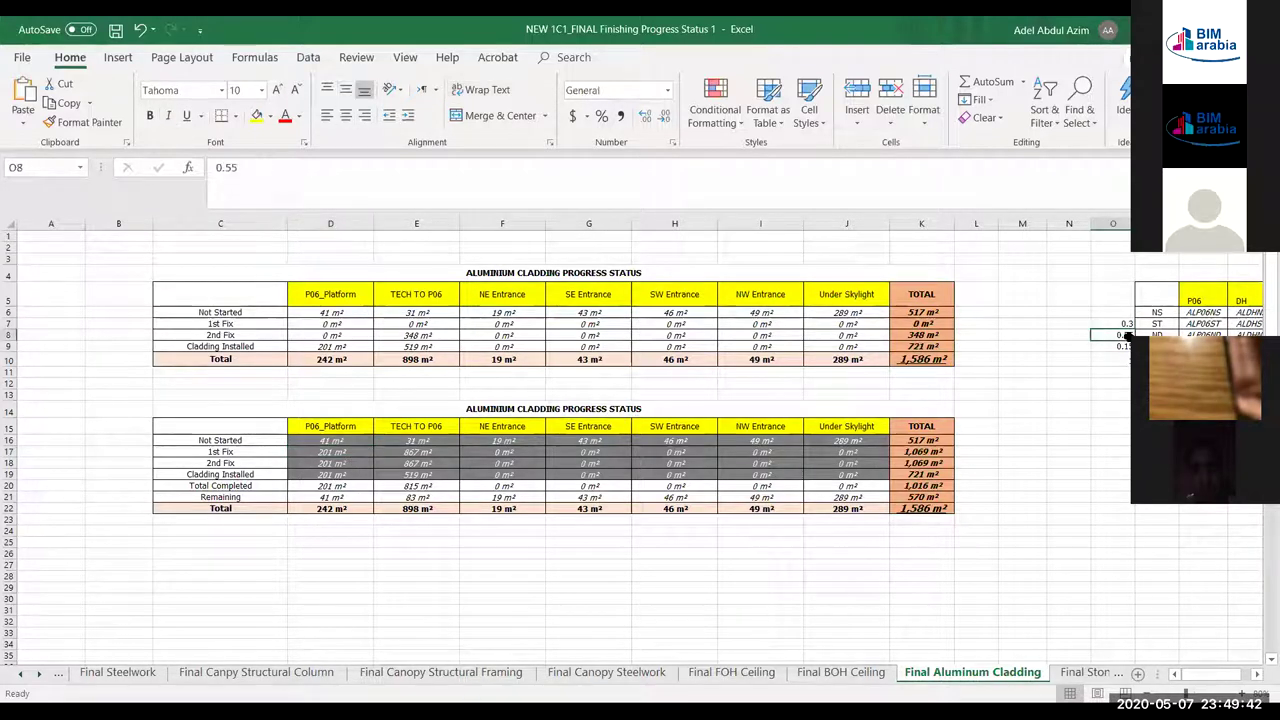
{"action": "left_click", "coordinate": [330, 461]}
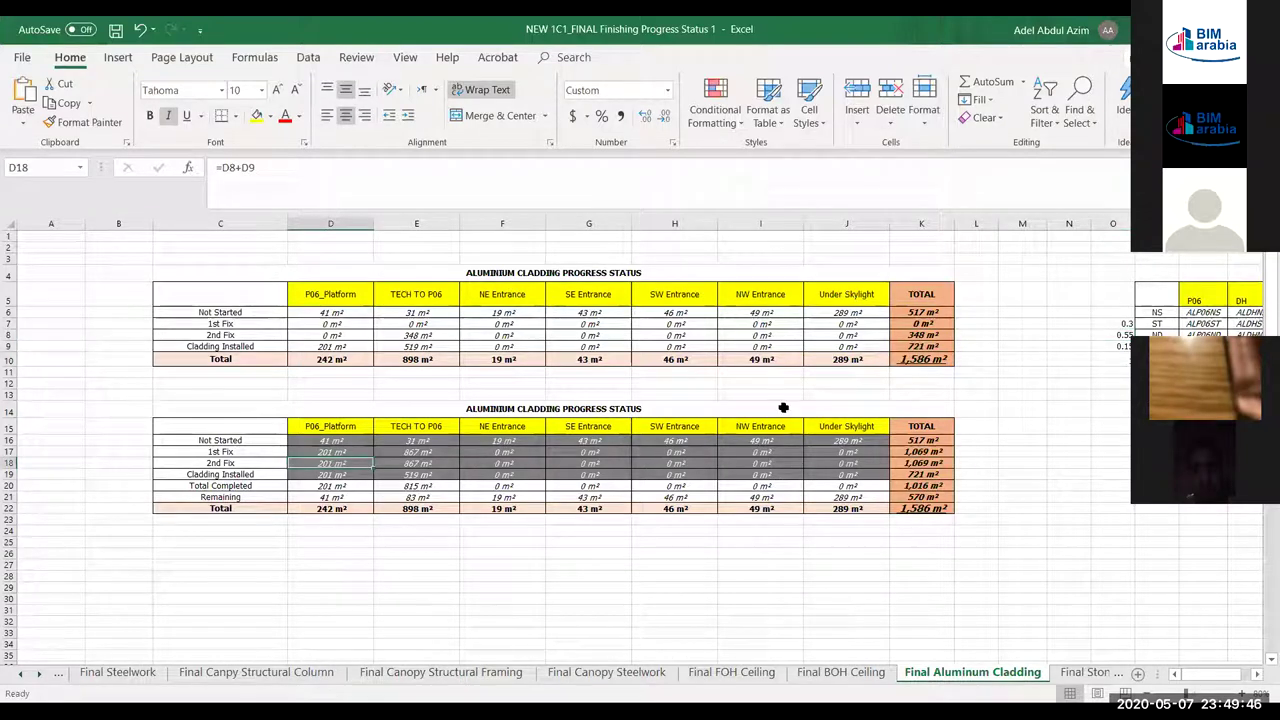
{"action": "left_click", "coordinate": [325, 475]}
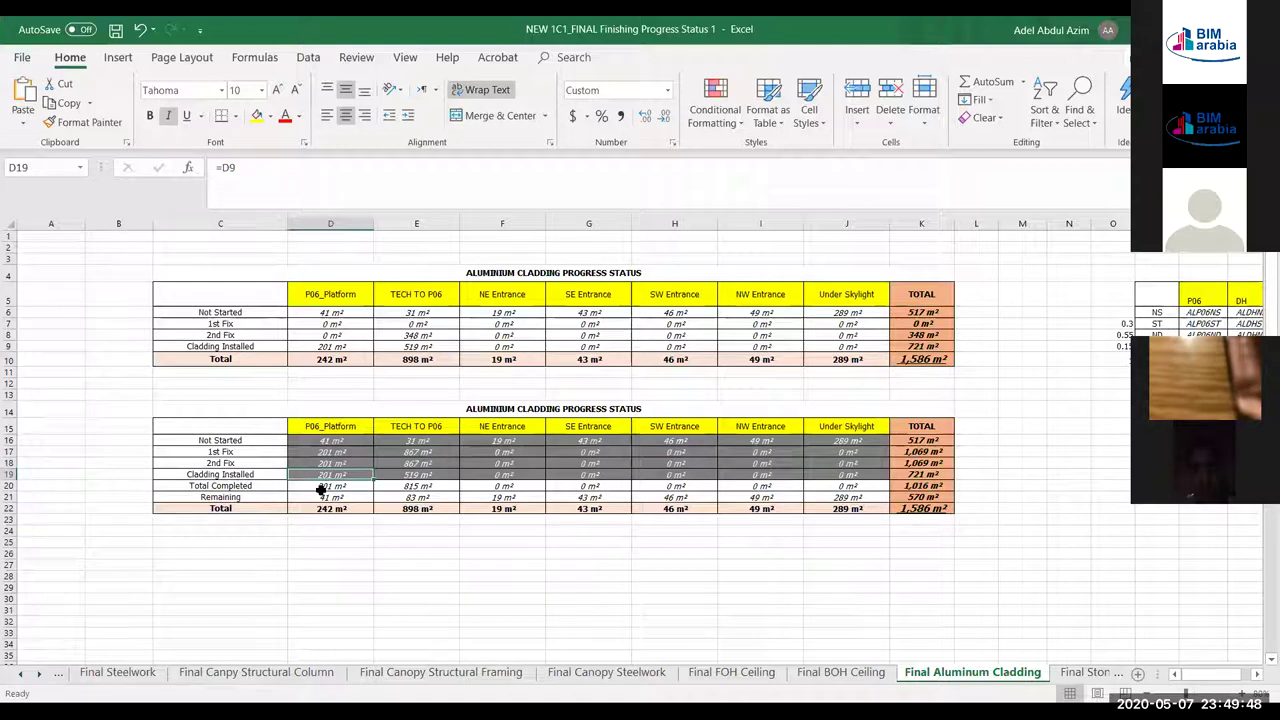
{"action": "left_click", "coordinate": [325, 485]}
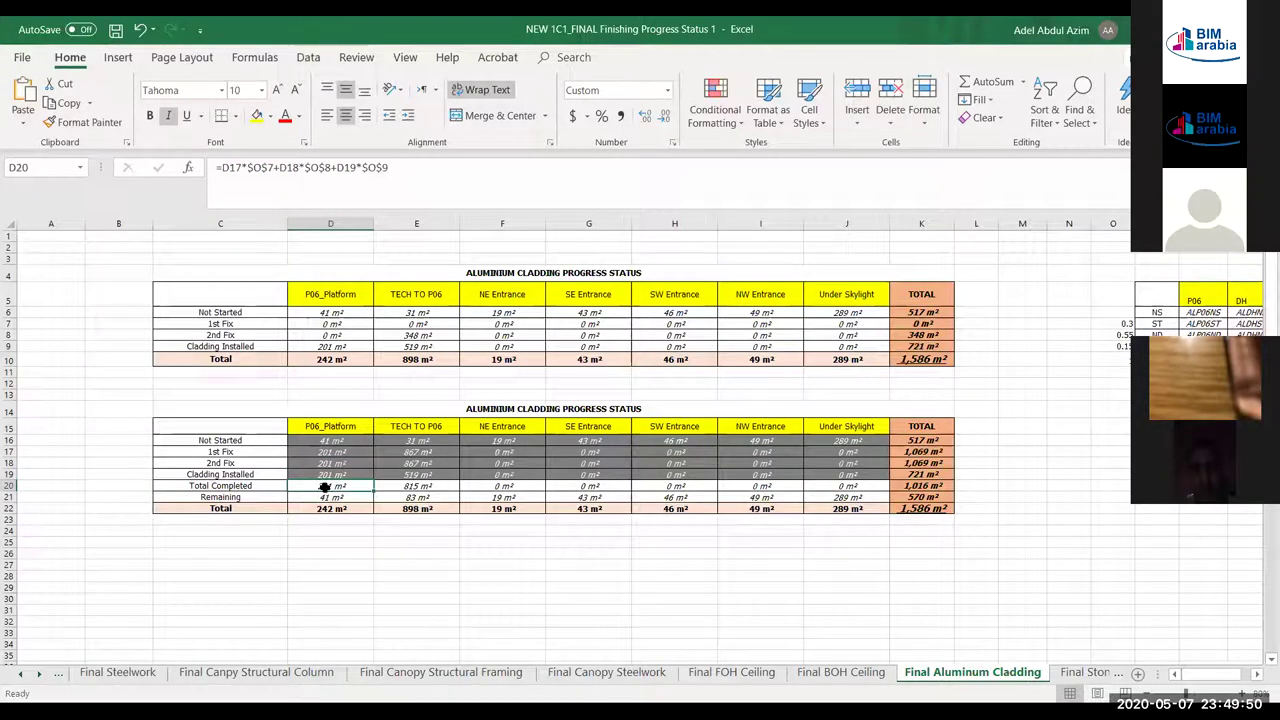
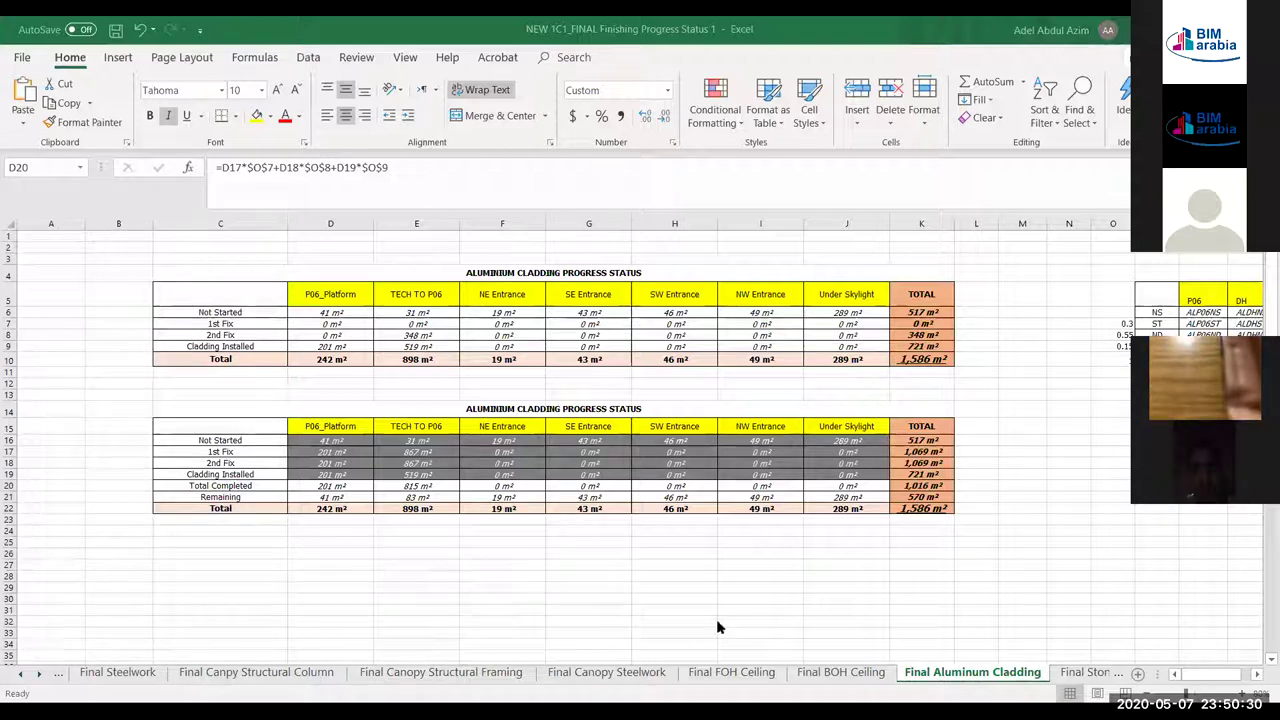
Activate the False Ceiling Schedule sheet from the sheet list to show its floor-level ceiling areas
{"action": "left_click", "coordinate": [30, 688]}
{"action": "left_click", "coordinate": [22, 675]}
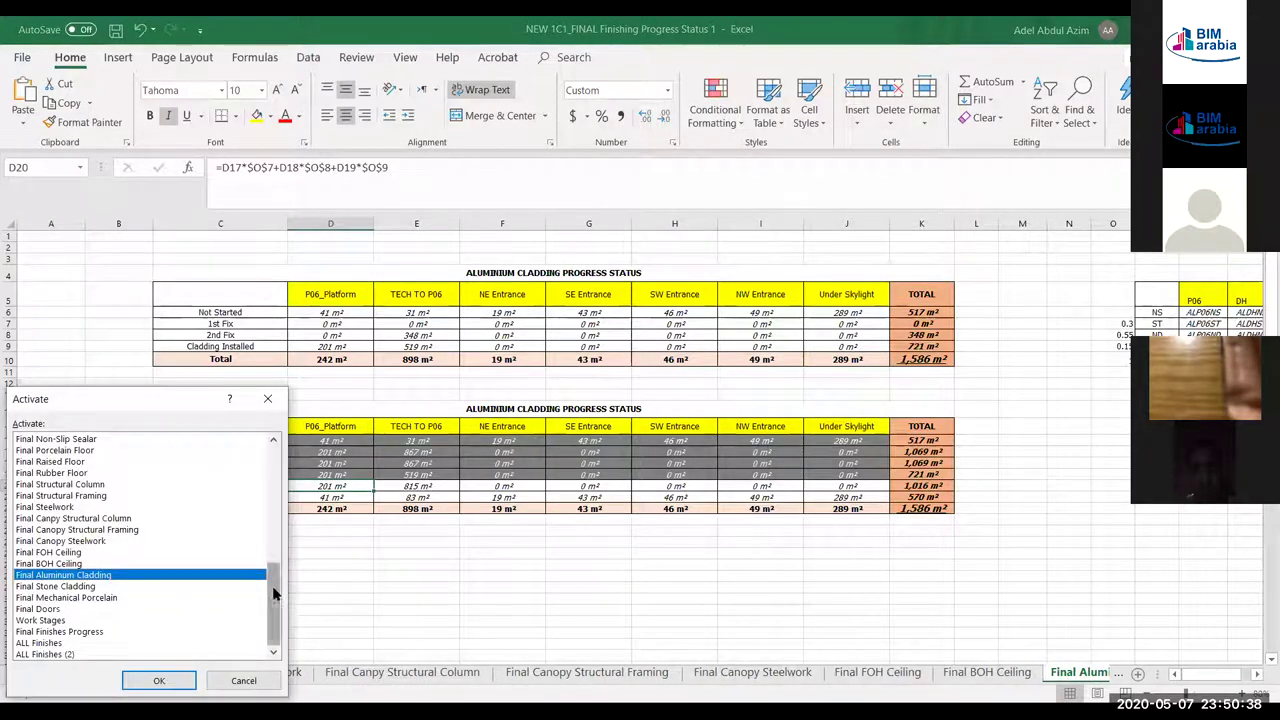
{"action": "left_click_drag", "start_coordinate": [274, 595], "coordinate": [274, 480]}
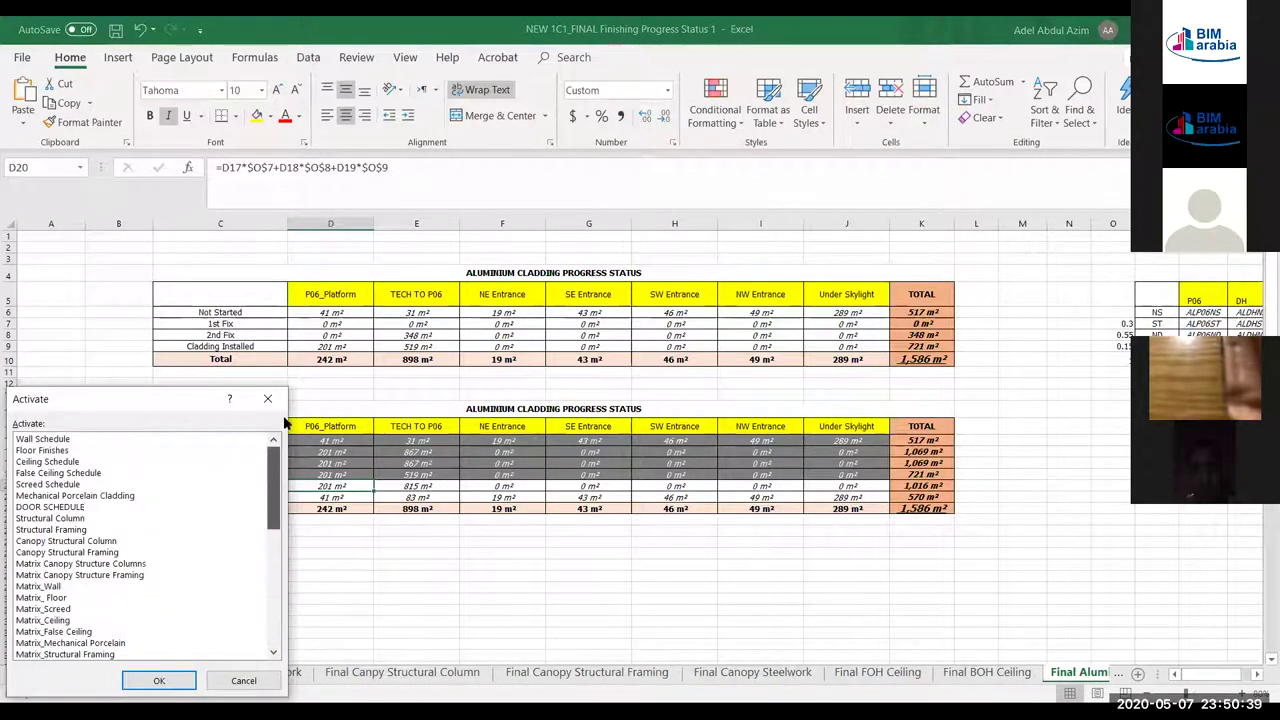
{"action": "left_click", "coordinate": [80, 473]}
{"action": "left_click", "coordinate": [189, 686]}
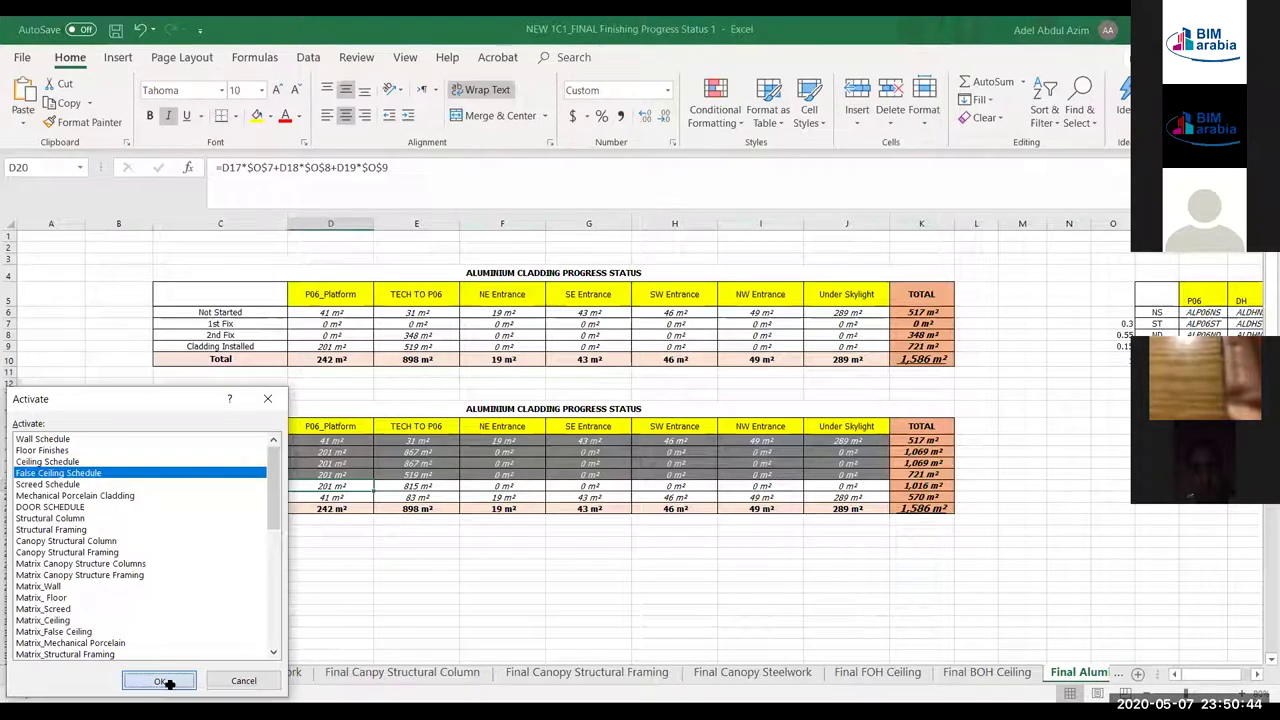
{"action": "scroll", "coordinate": [402, 447], "scroll_direction": "up", "scroll_amount": 5}
{"action": "scroll", "coordinate": [402, 447], "scroll_direction": "up", "scroll_amount": 1}
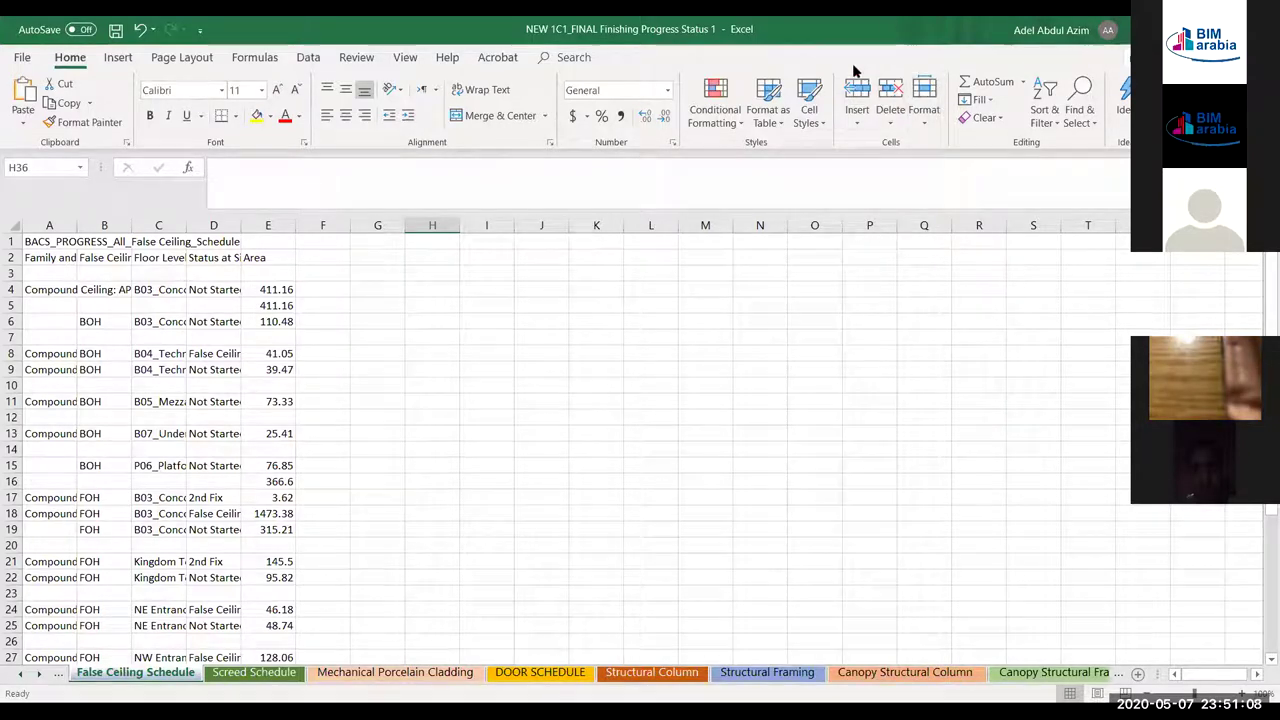
{"action": "left_click", "coordinate": [1068, 386]}
{"action": "left_click", "coordinate": [377, 462]}
{"action": "scroll", "coordinate": [260, 410], "scroll_direction": "down", "scroll_amount": 2}
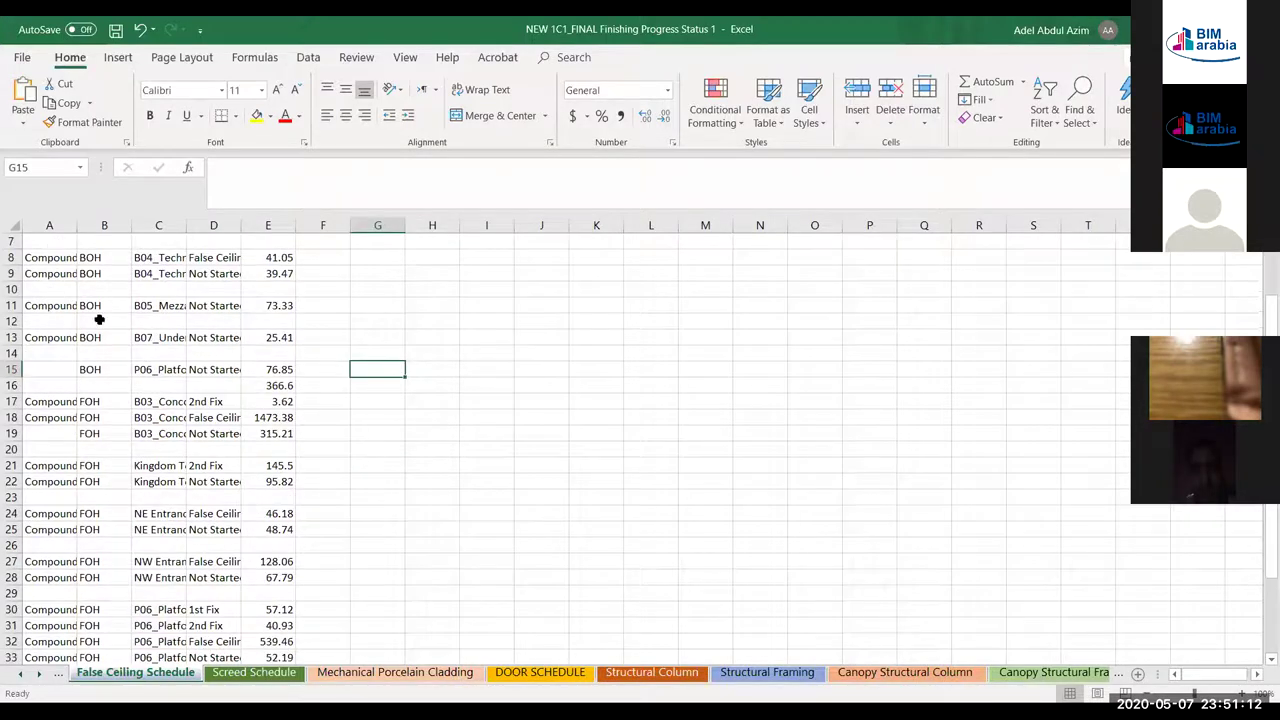
{"action": "left_click_drag", "start_coordinate": [49, 241], "coordinate": [285, 545]}
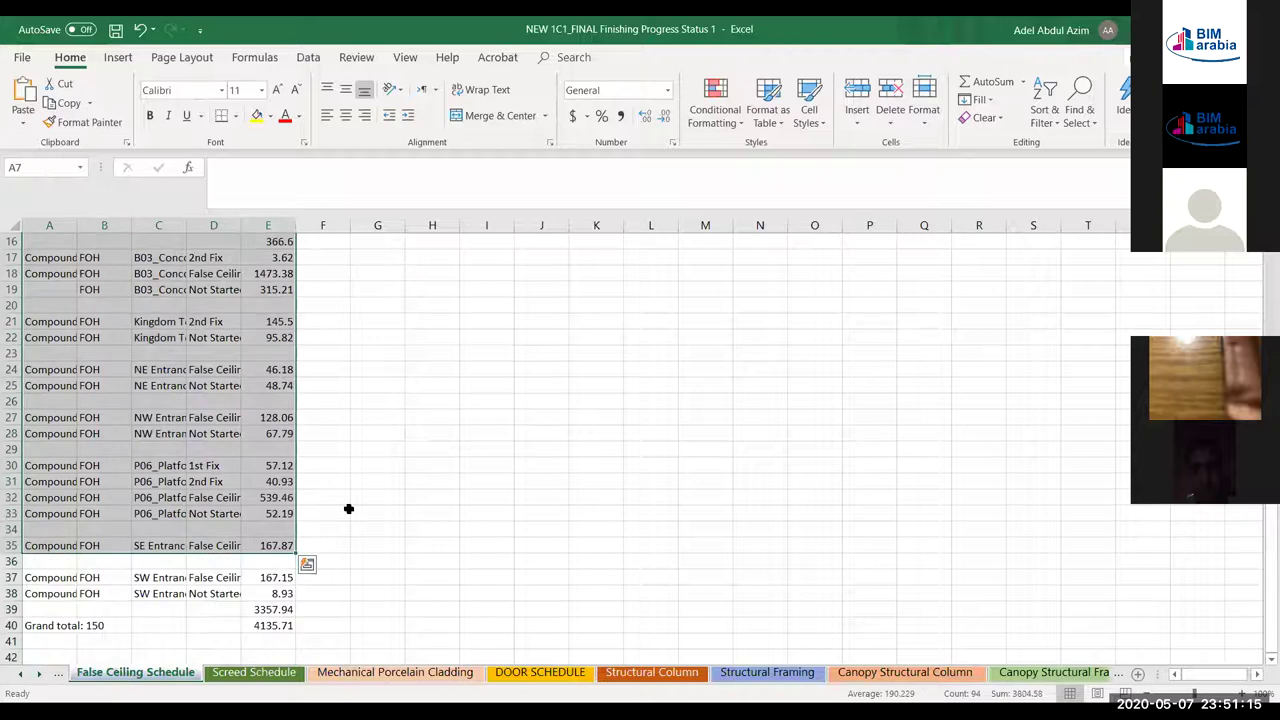
{"action": "right_click", "coordinate": [33, 678]}
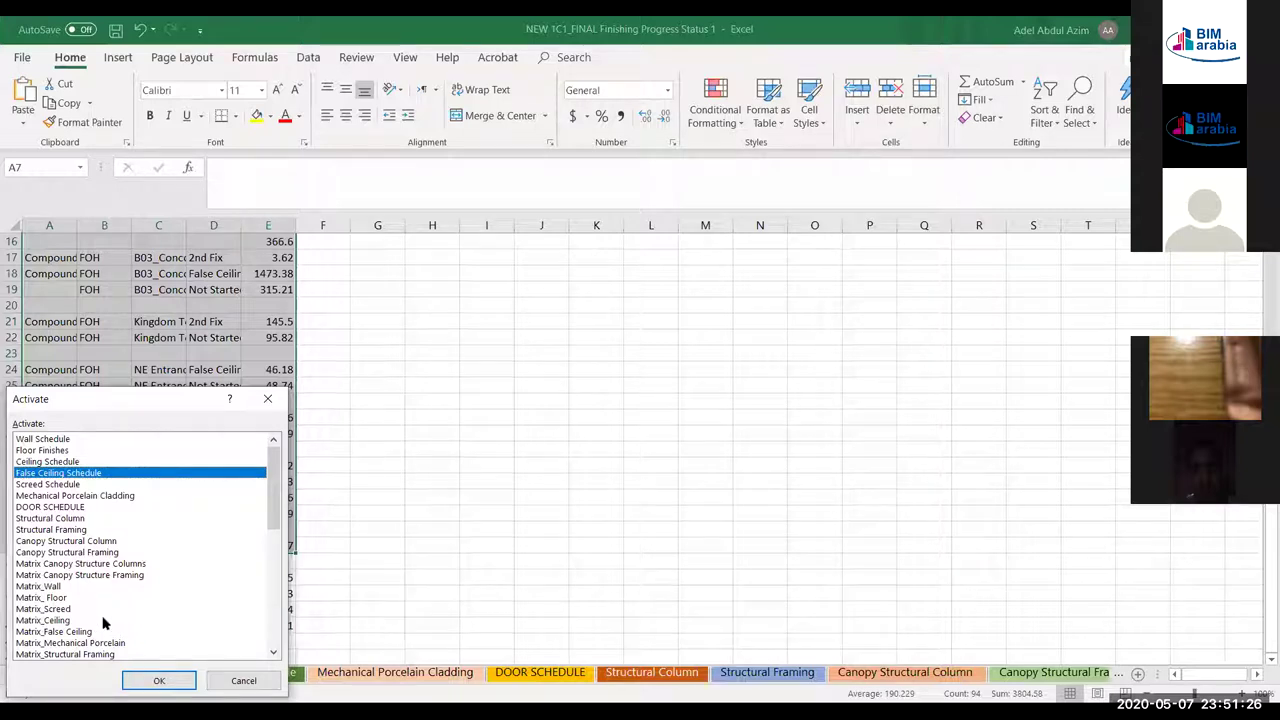
{"action": "left_click_drag", "start_coordinate": [277, 480], "coordinate": [277, 540]}
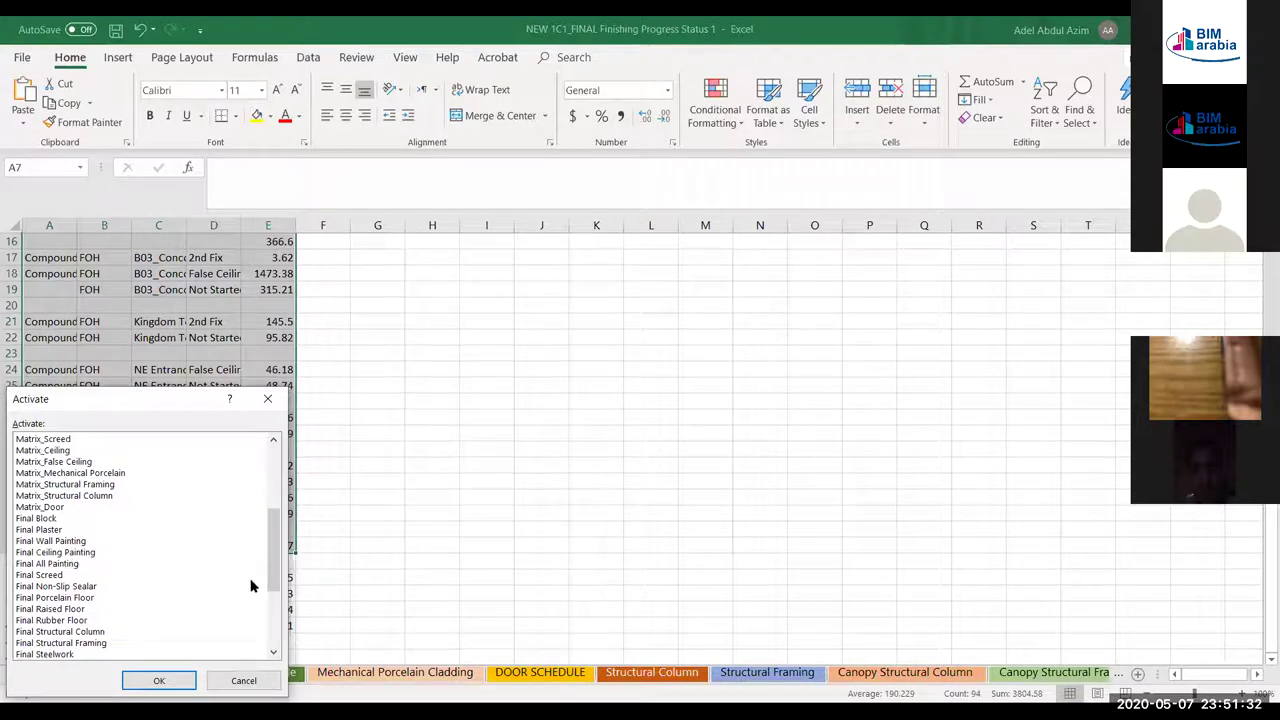
{"action": "left_click_drag", "start_coordinate": [270, 560], "coordinate": [270, 590]}
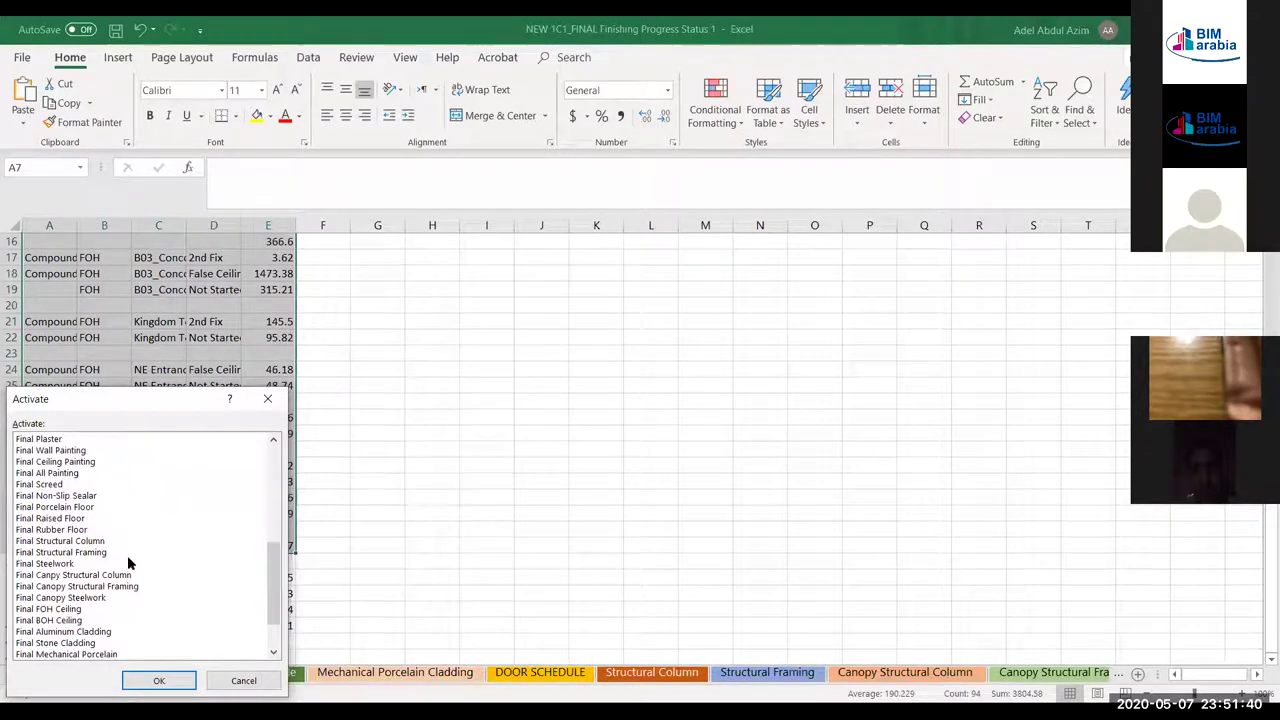
{"action": "left_click", "coordinate": [249, 683]}
{"action": "left_click", "coordinate": [110, 578]}
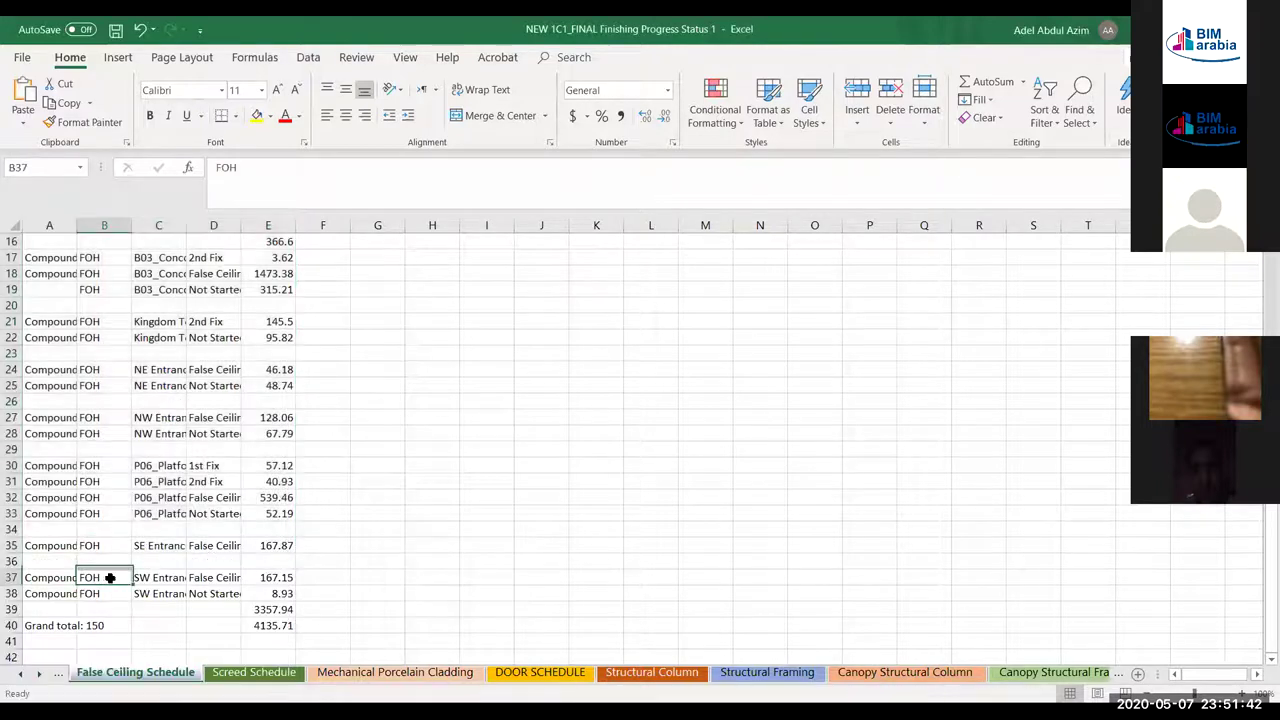
{"action": "scroll", "coordinate": [144, 486], "scroll_direction": "up", "scroll_amount": 5}
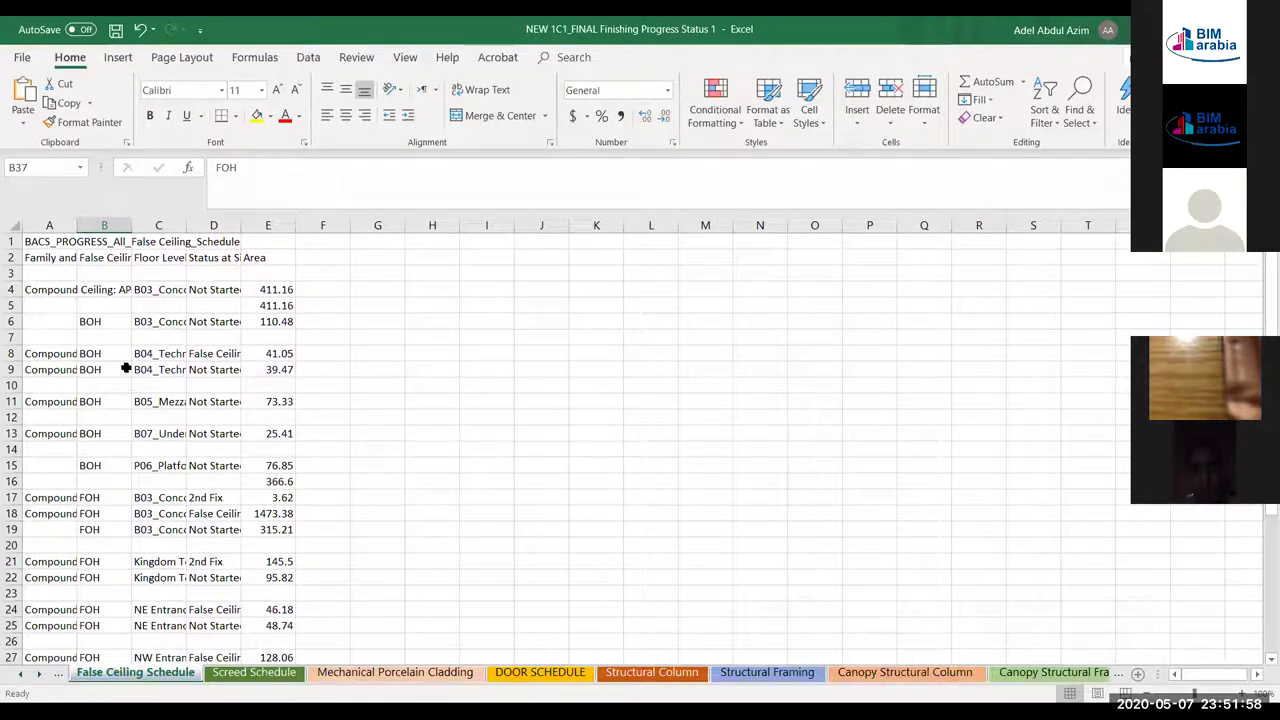
{"action": "right_click", "coordinate": [31, 680]}
Activate the Final FOH Ceiling sheet from the sheet list
{"action": "left_click_drag", "start_coordinate": [281, 480], "coordinate": [281, 600]}
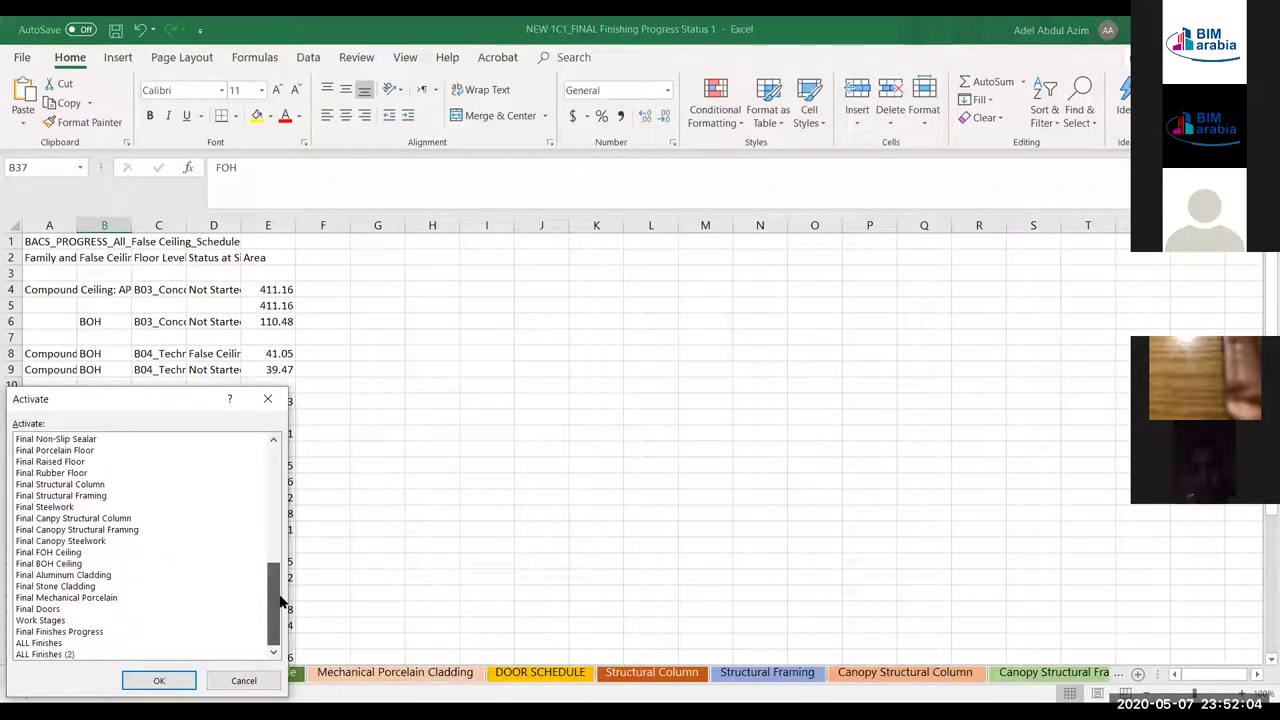
{"action": "left_click", "coordinate": [71, 553]}
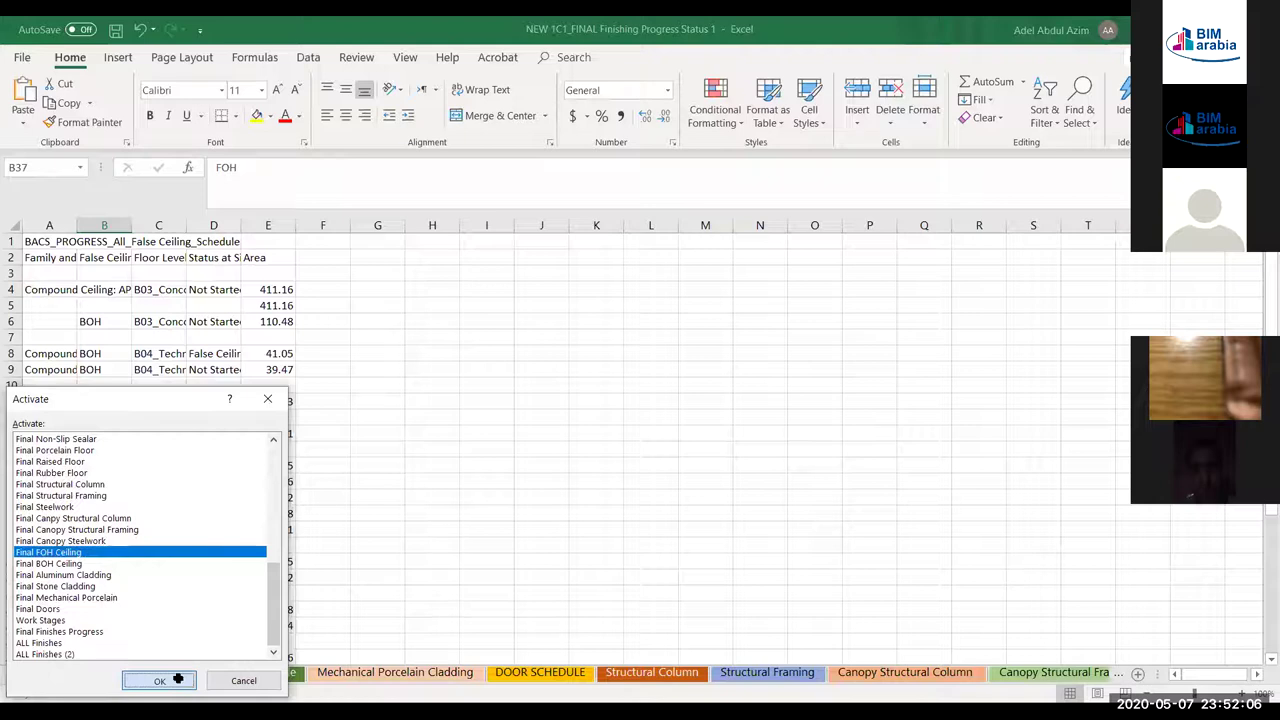
{"action": "left_click", "coordinate": [160, 680]}
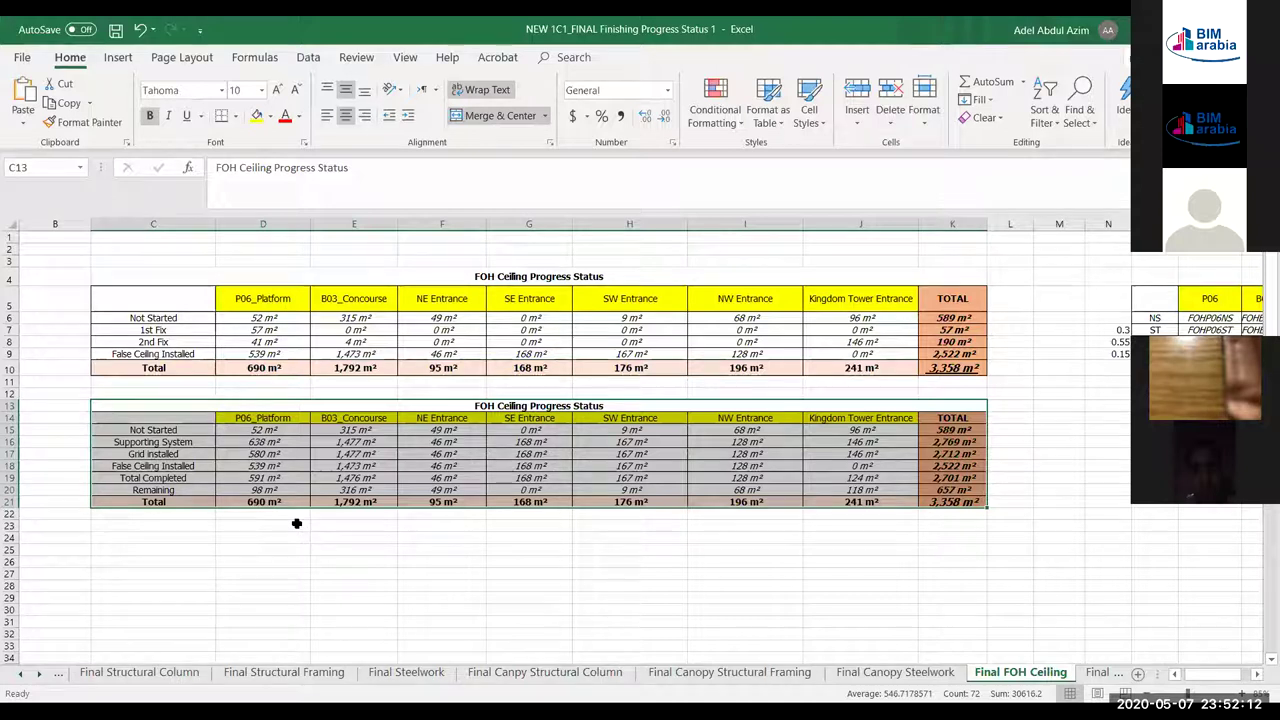
Examine the P06_Platform Not Started lookup formula in D6 without changing it
{"action": "left_click", "coordinate": [285, 318]}
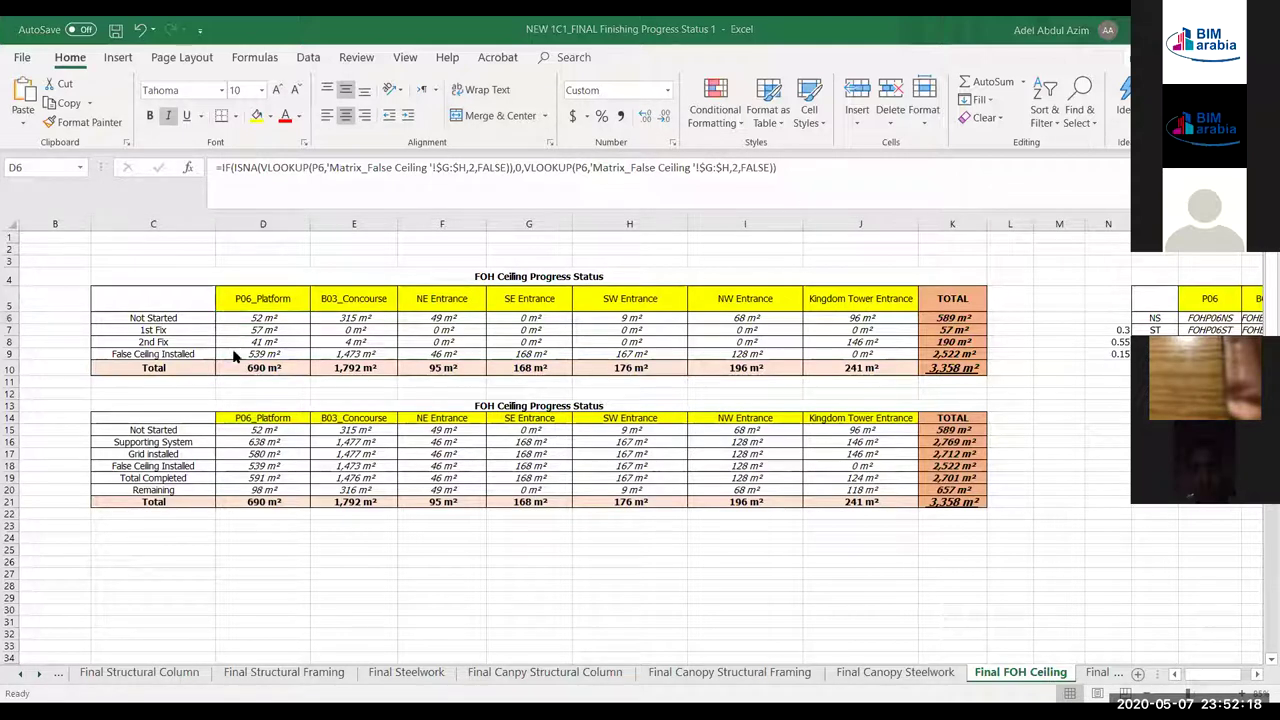
{"action": "left_click", "coordinate": [265, 320]}
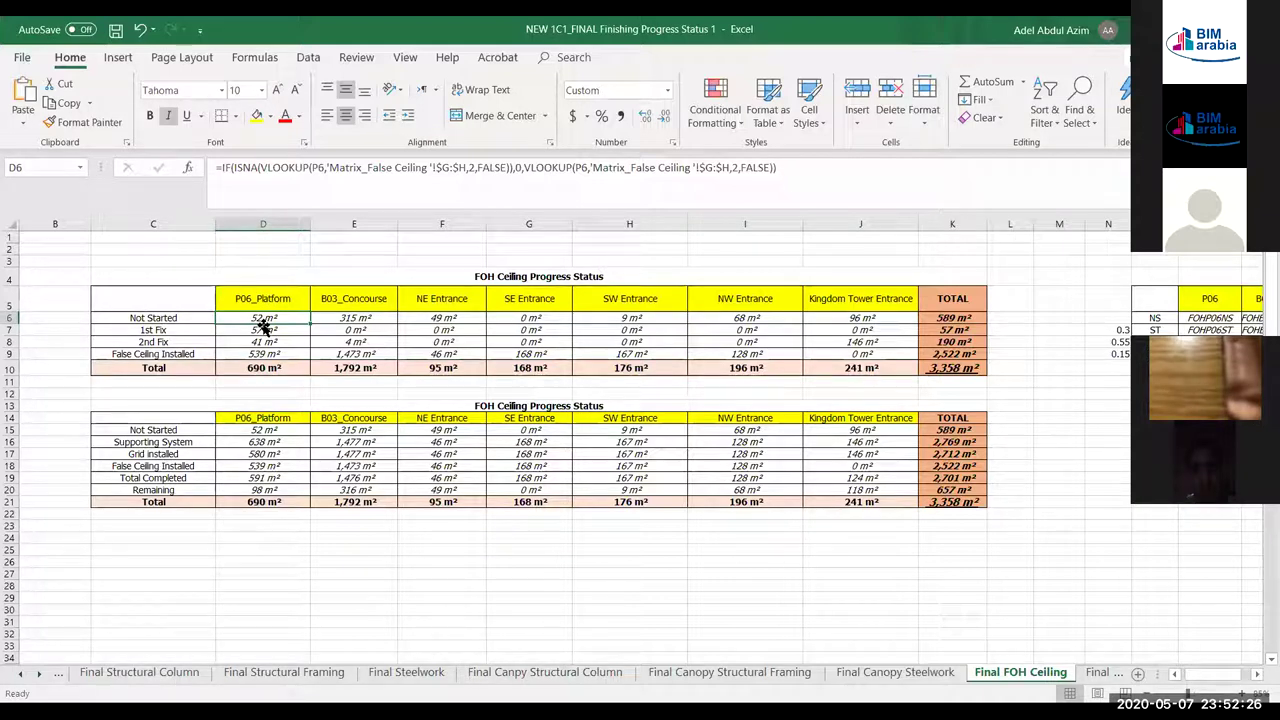
{"action": "key", "text": "F2"}
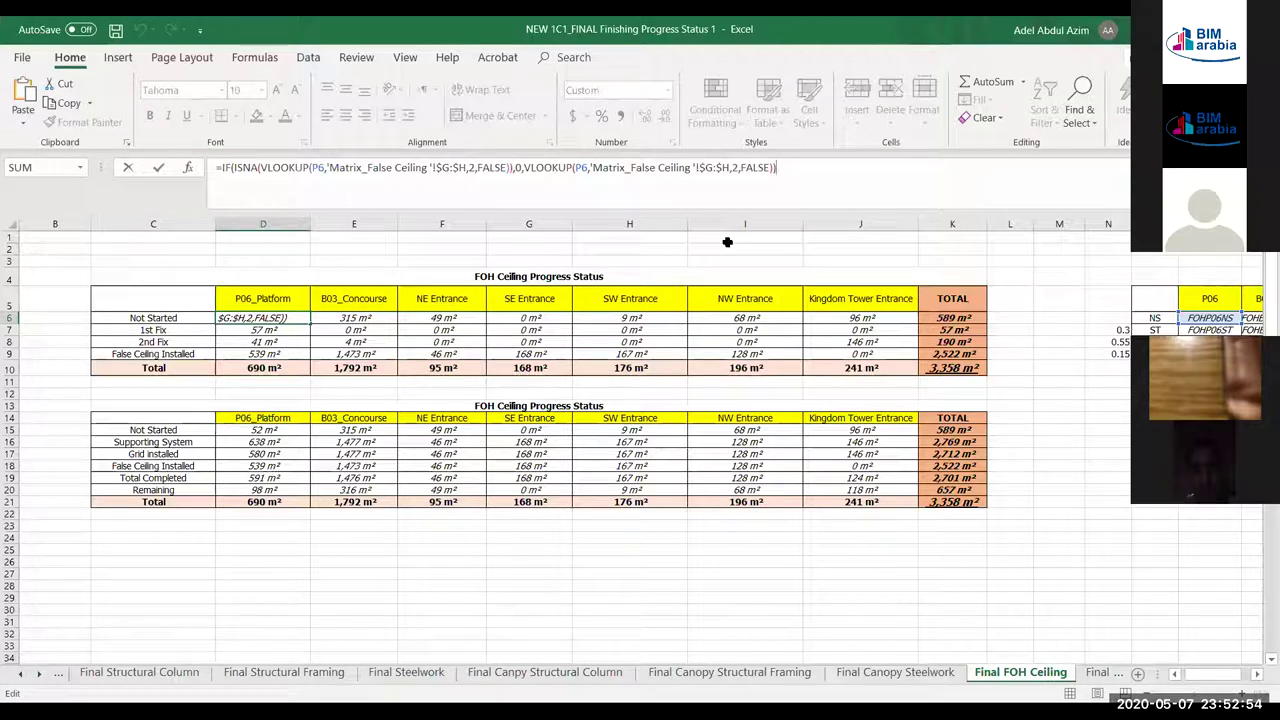
{"action": "key", "text": "Escape"}
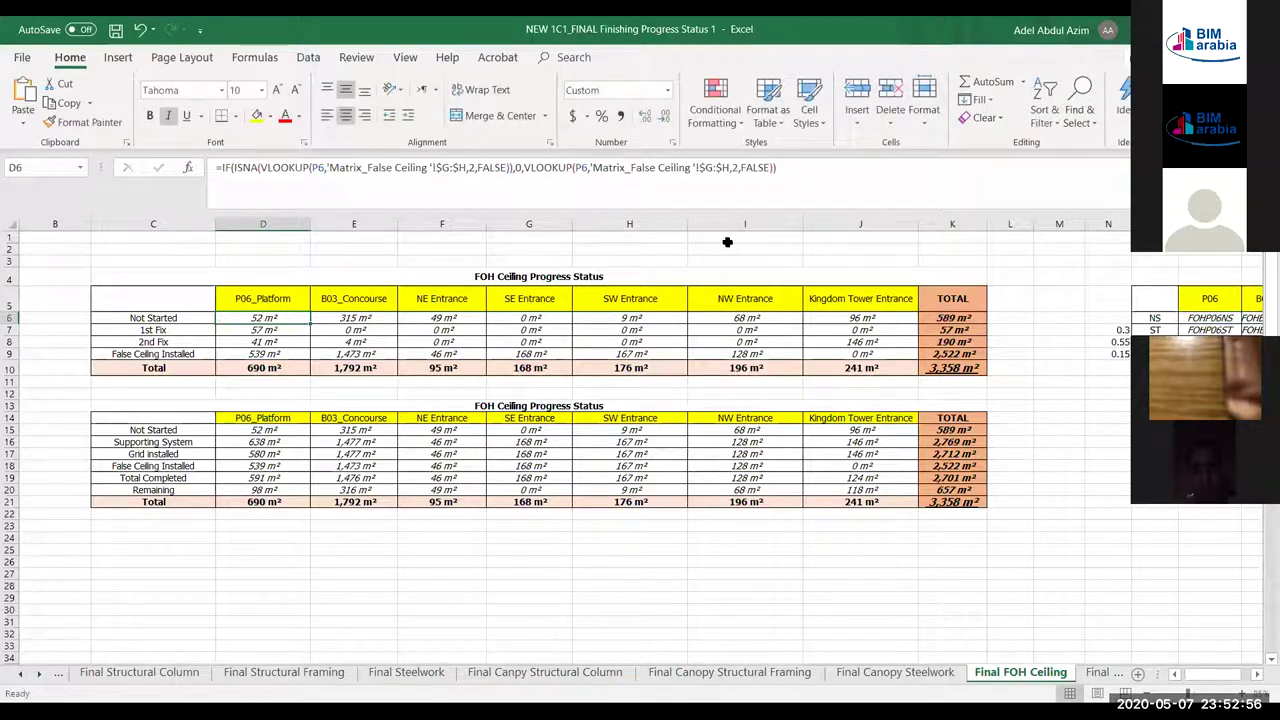
Check the stage weights 0.3, 0.55 and 0.15 and the Total Completed formula in D19
{"action": "left_click", "coordinate": [1120, 329]}
{"action": "left_click", "coordinate": [1120, 342]}
{"action": "left_click", "coordinate": [1116, 350]}
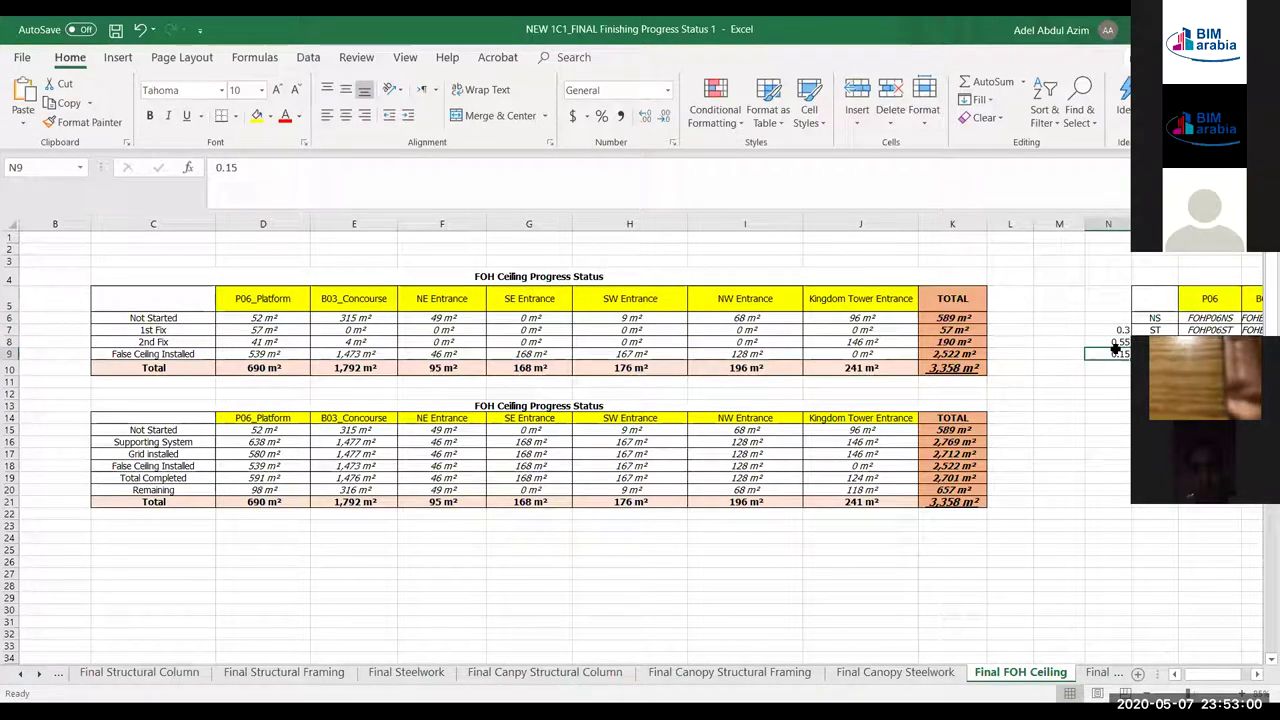
{"action": "left_click", "coordinate": [257, 479]}
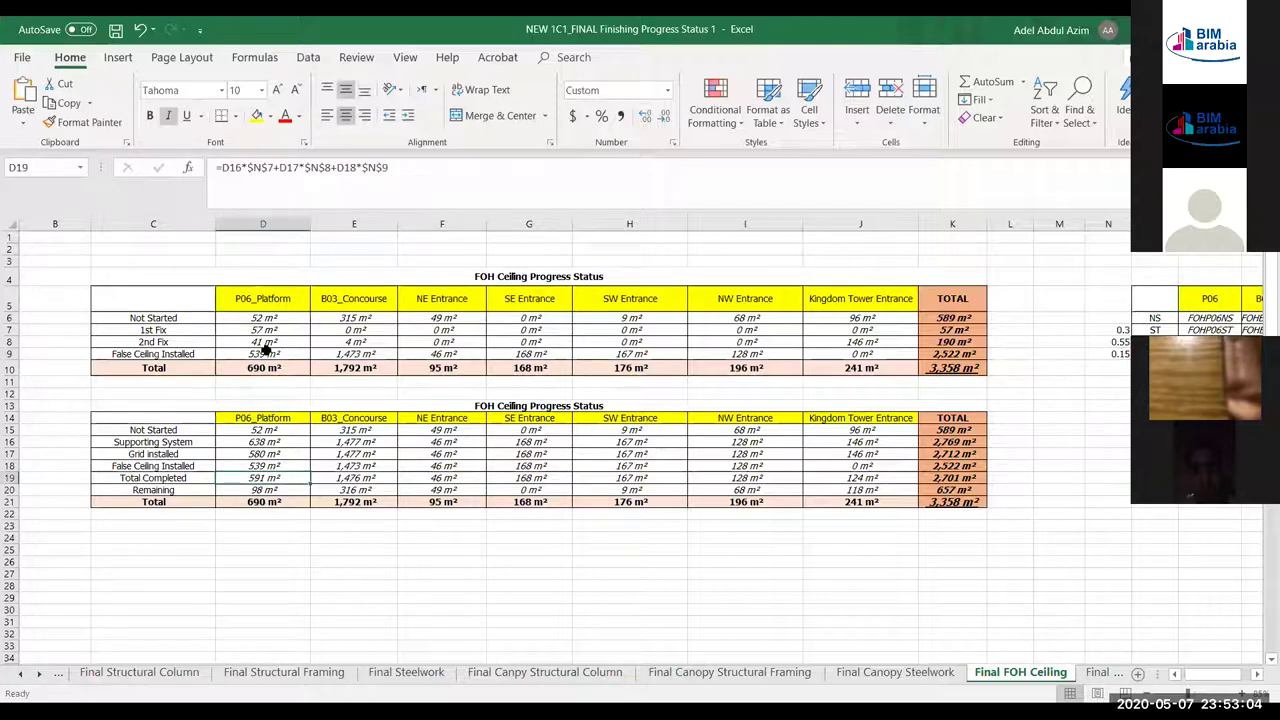
{"action": "left_click", "coordinate": [404, 164]}
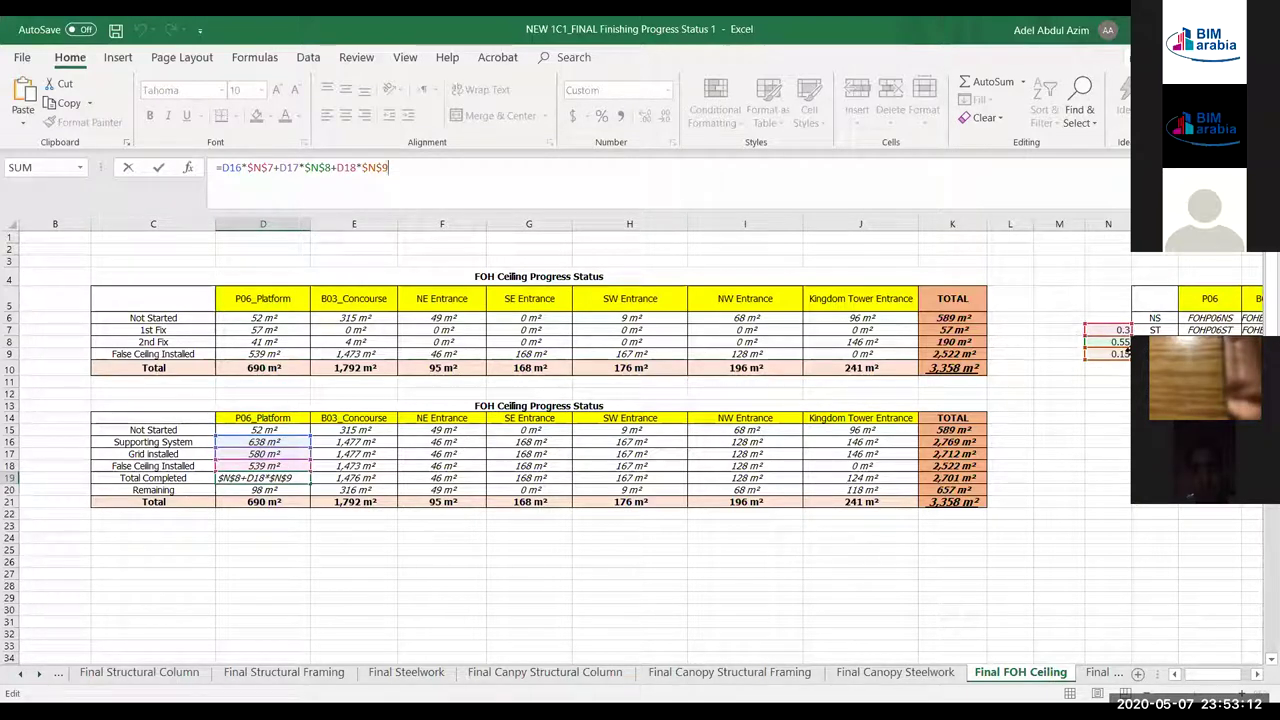
{"action": "left_click", "coordinate": [274, 569]}
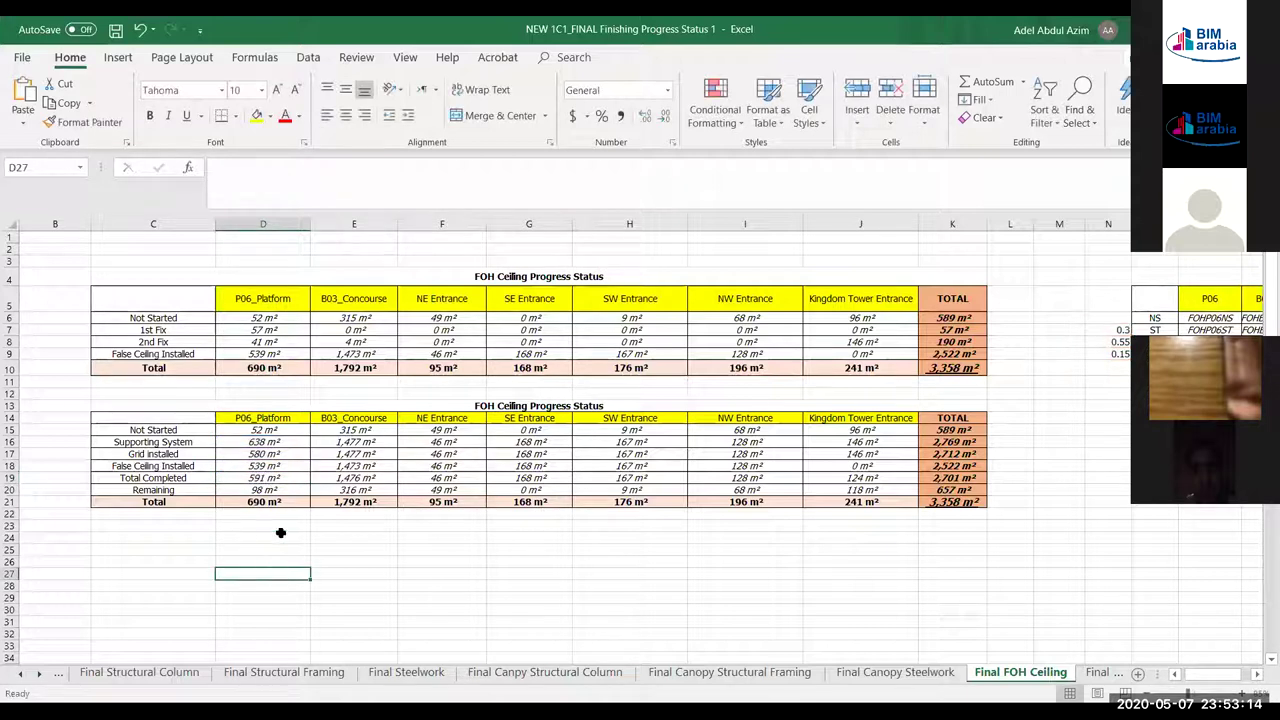
{"action": "left_click", "coordinate": [290, 479]}
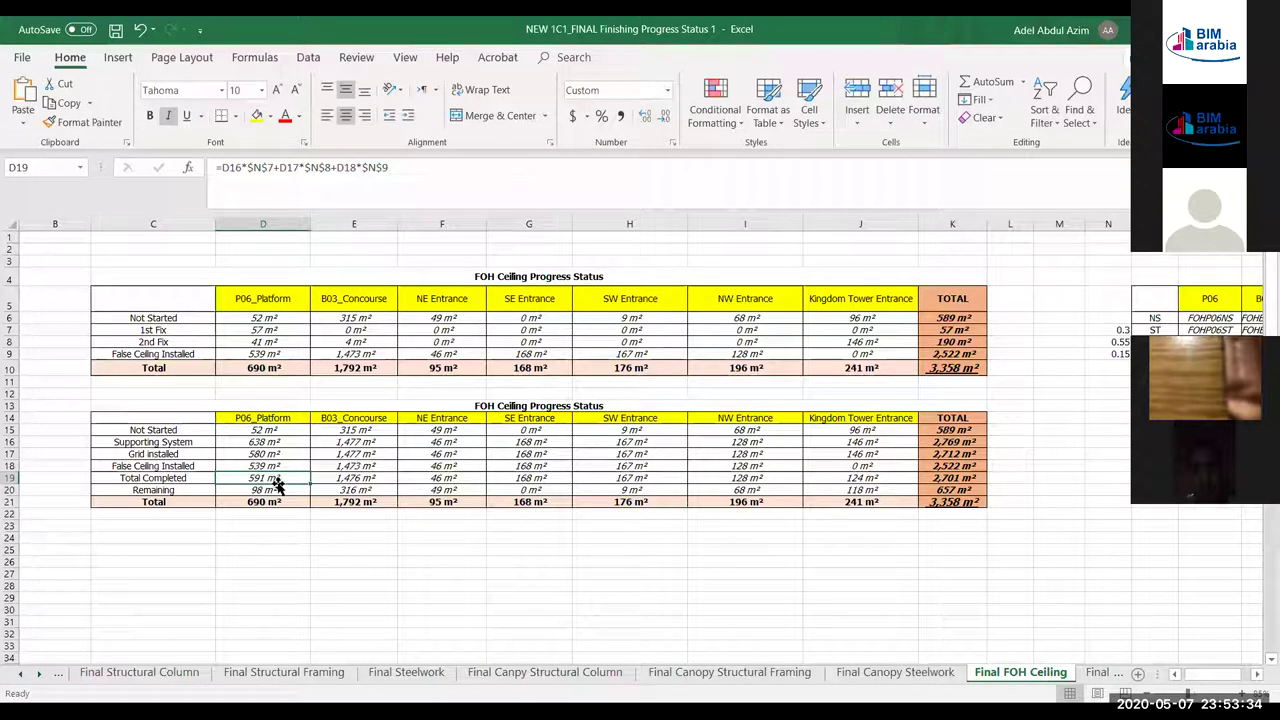
{"action": "left_click", "coordinate": [350, 480]}
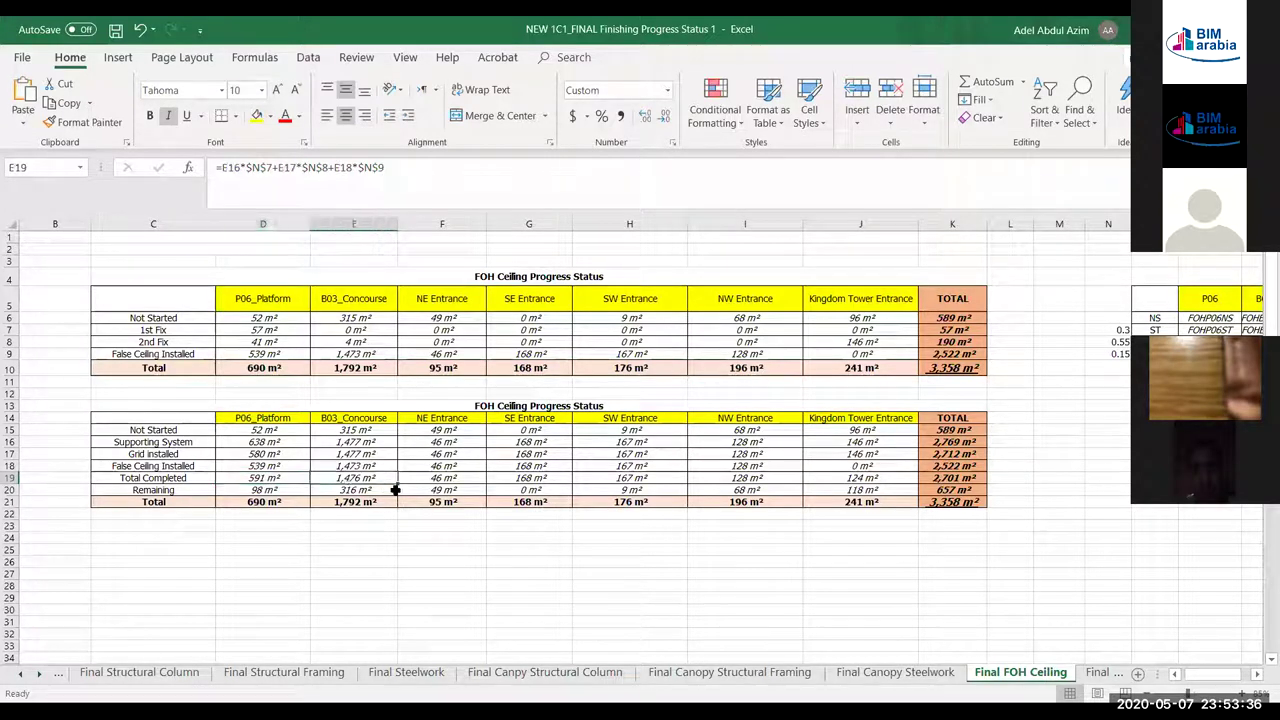
{"action": "left_click", "coordinate": [460, 480]}
{"action": "left_click", "coordinate": [555, 478]}
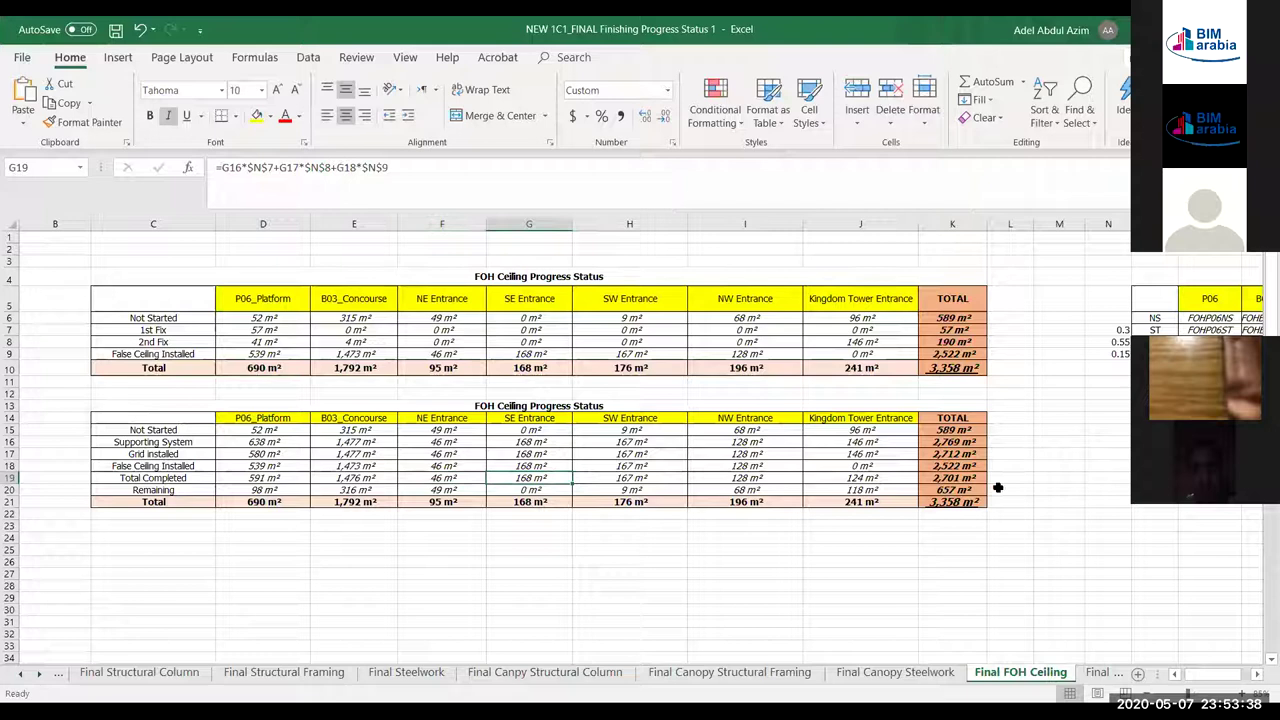
{"action": "left_click", "coordinate": [955, 489]}
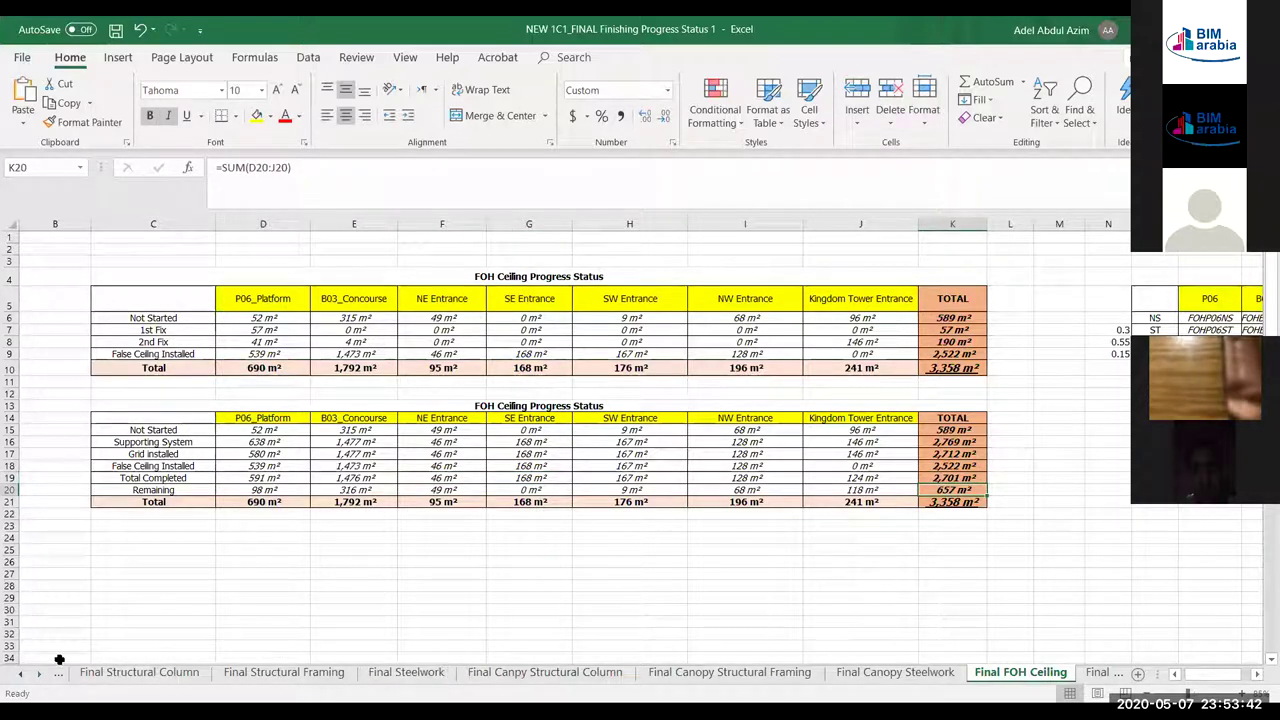
{"action": "right_click", "coordinate": [27, 679]}
Activate the Mechanical Porcelain Cladding schedule sheet from the sheet list
{"action": "scroll", "coordinate": [271, 443], "scroll_direction": "up", "scroll_amount": 10}
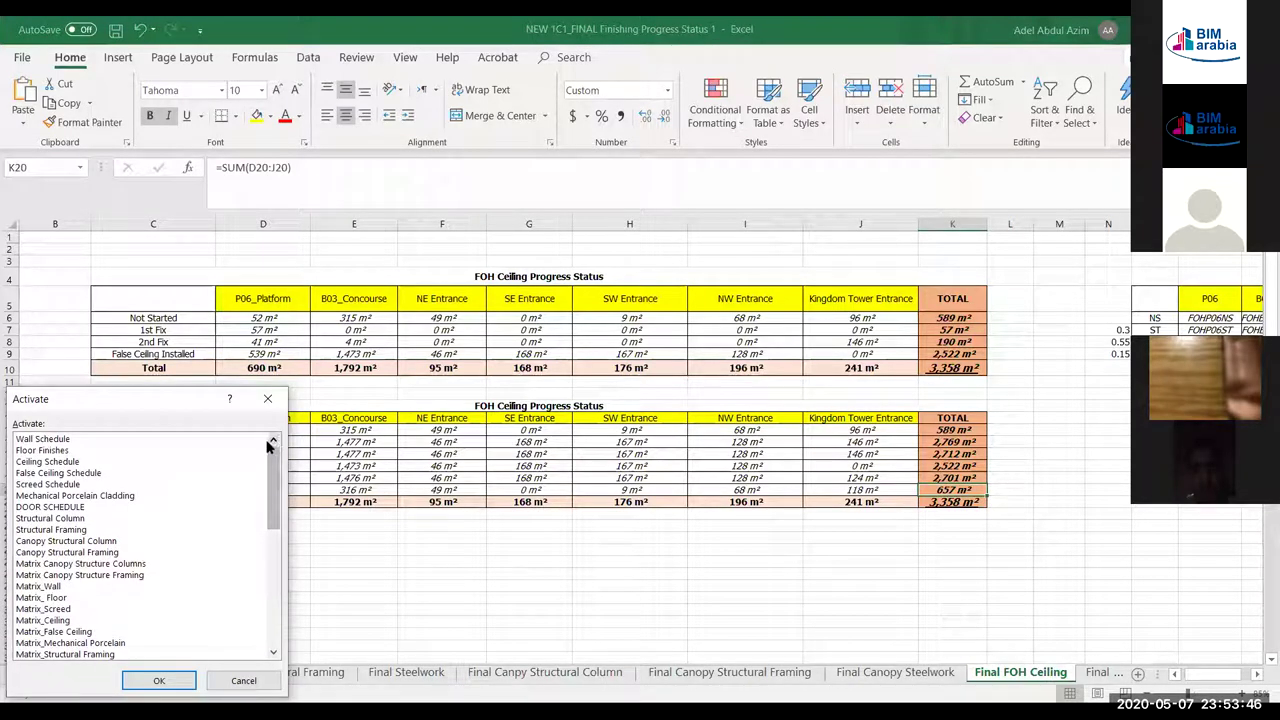
{"action": "left_click", "coordinate": [100, 495]}
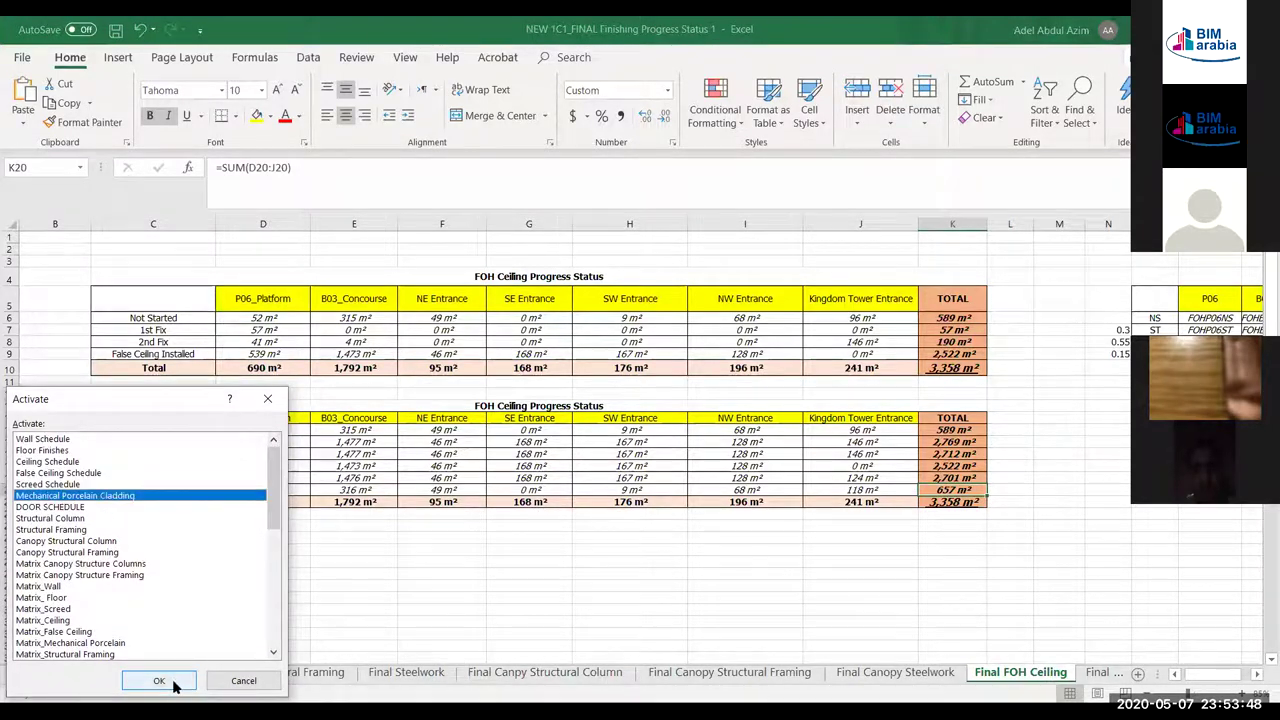
{"action": "left_click", "coordinate": [159, 681]}
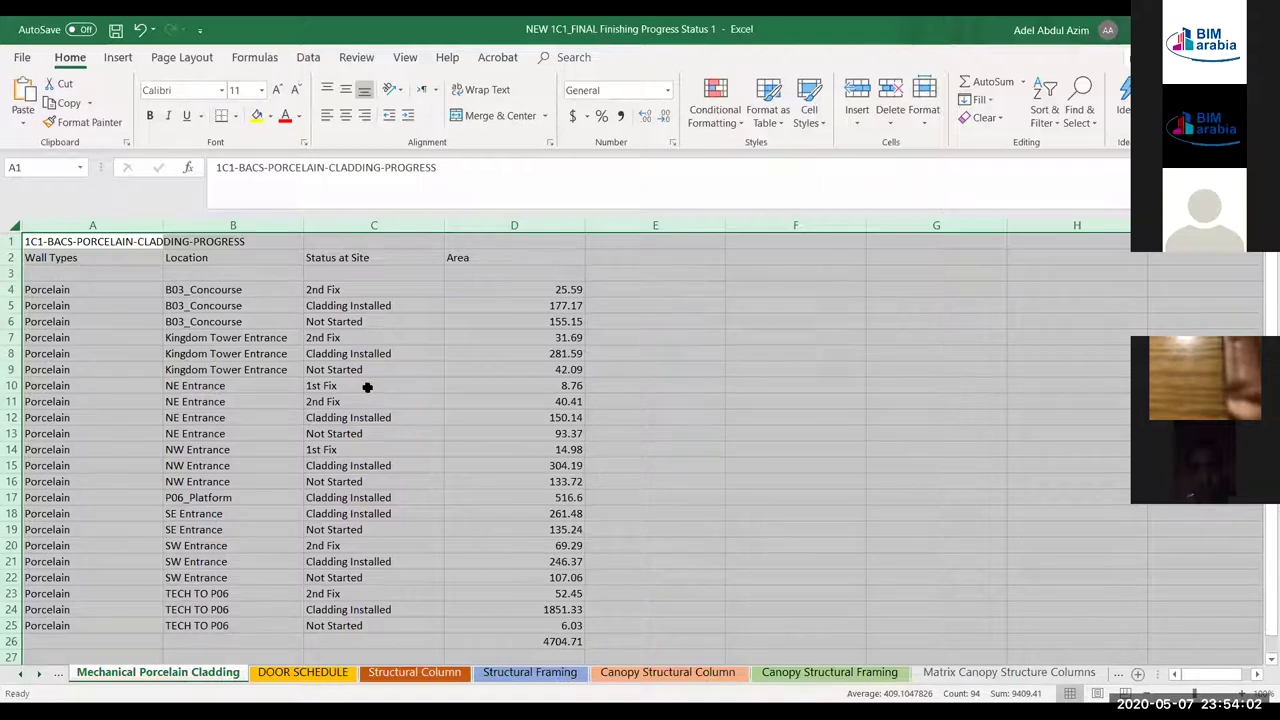
Review the wall types in A4:A25, B03_Concourse statuses, and areas such as 25.59 and 40.41
{"action": "left_click", "coordinate": [216, 289]}
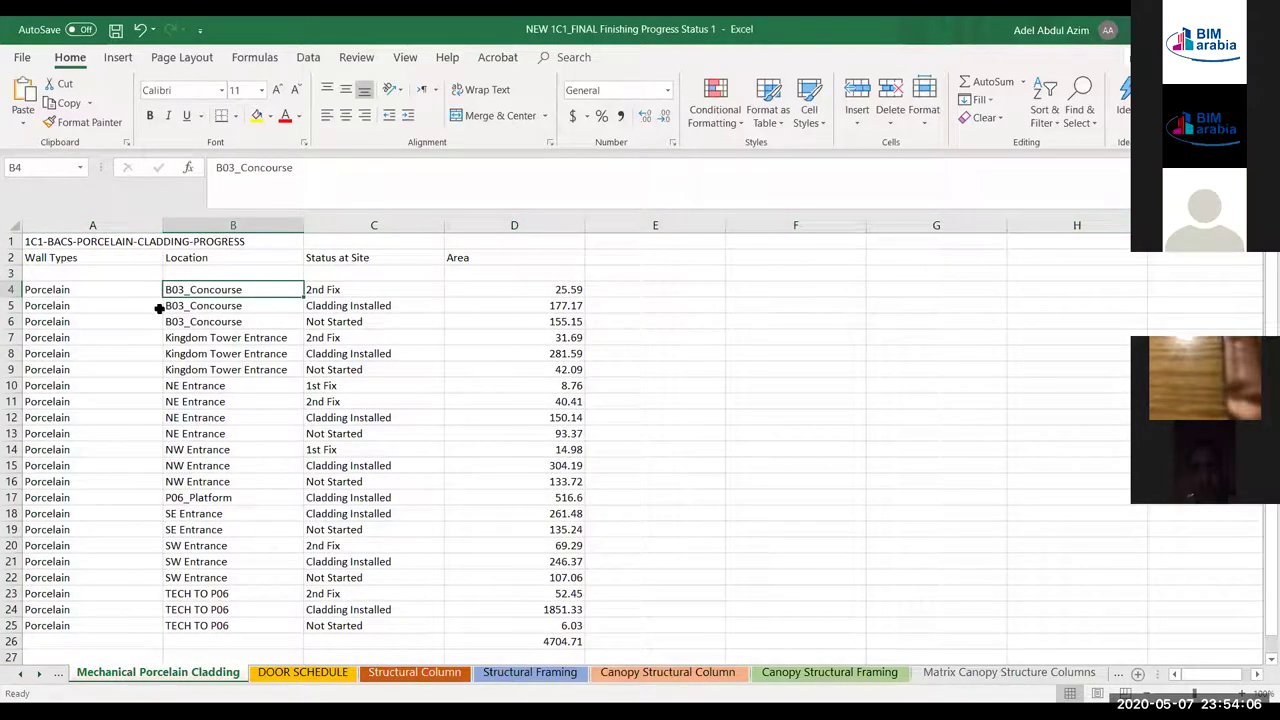
{"action": "left_click_drag", "start_coordinate": [82, 289], "coordinate": [54, 625]}
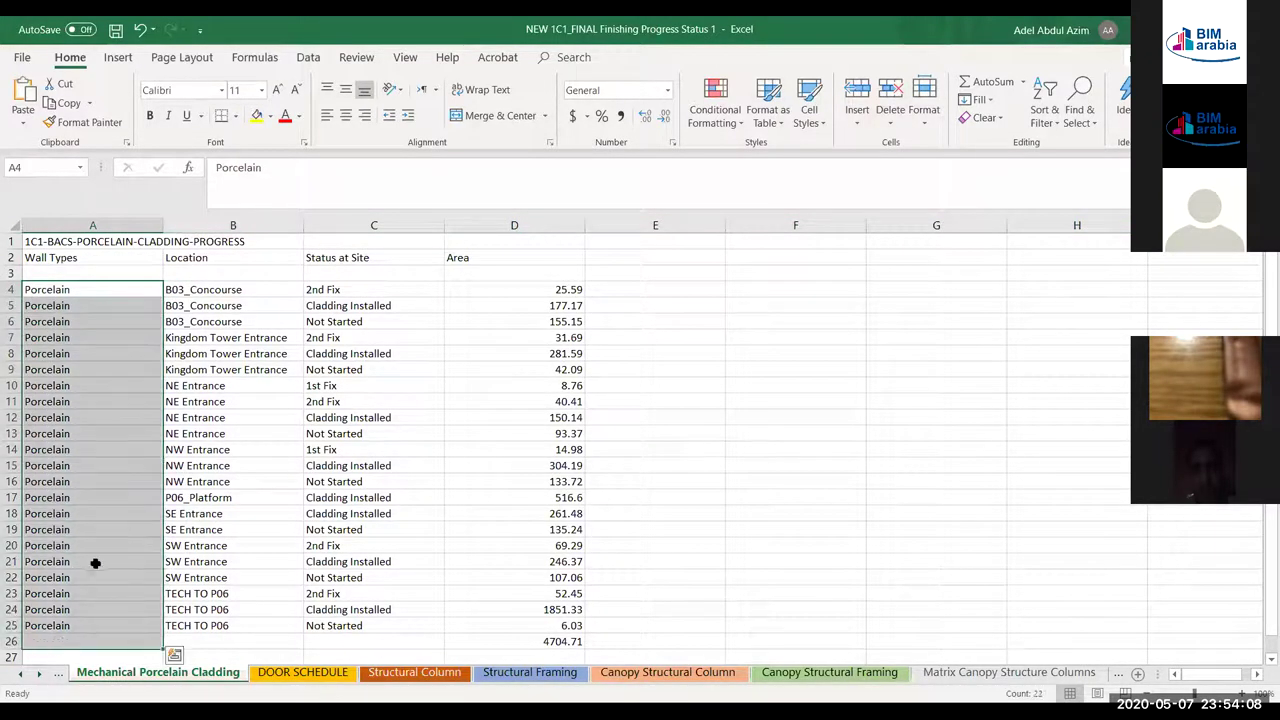
{"action": "left_click", "coordinate": [240, 288]}
{"action": "left_click_drag", "start_coordinate": [363, 285], "coordinate": [345, 316]}
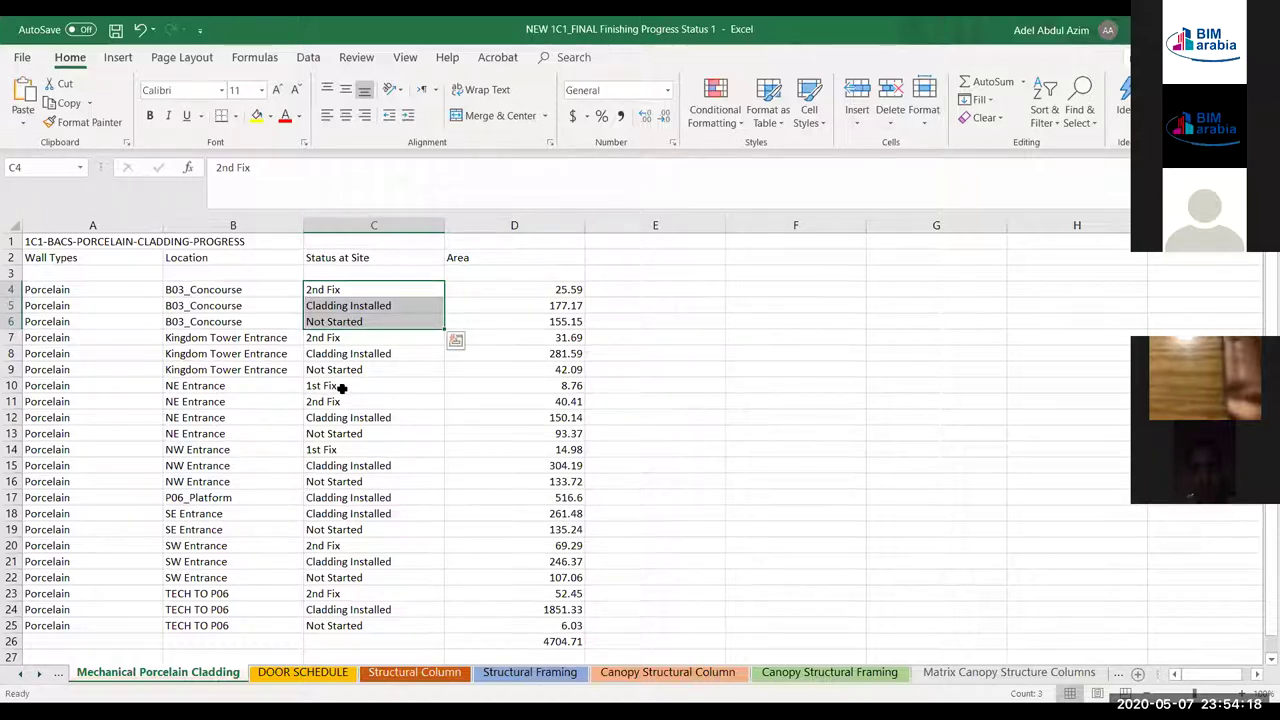
{"action": "left_click", "coordinate": [579, 287]}
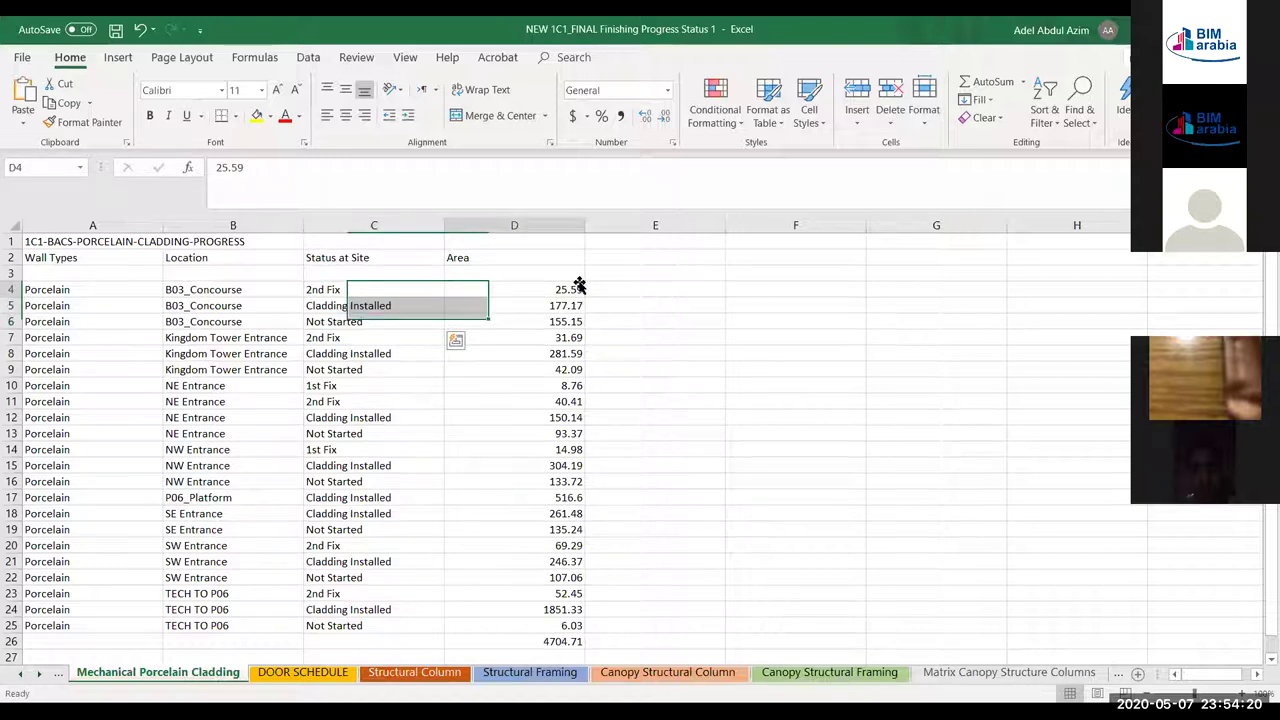
{"action": "left_click", "coordinate": [565, 337]}
{"action": "left_click", "coordinate": [548, 401]}
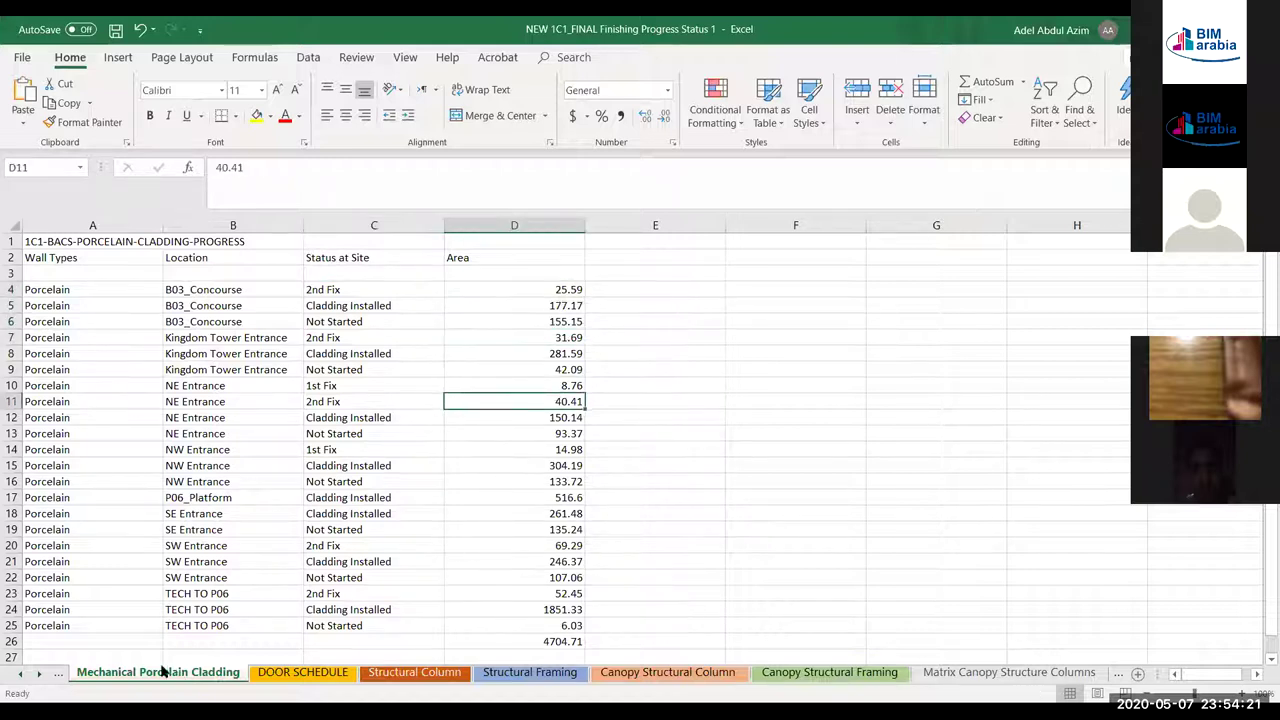
{"action": "right_click", "coordinate": [38, 672]}
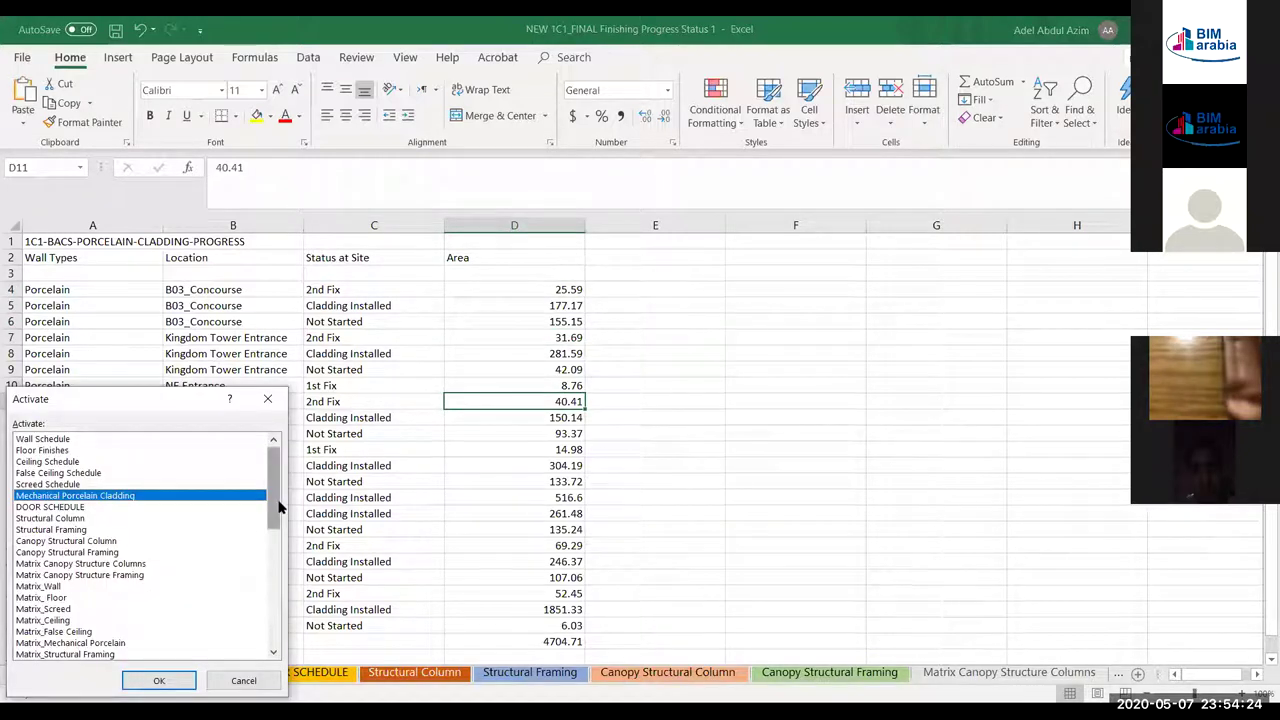
Activate the Final Mechanical Porcelain dashboard sheet from the sheet list
{"action": "left_click_drag", "start_coordinate": [276, 512], "coordinate": [272, 586]}
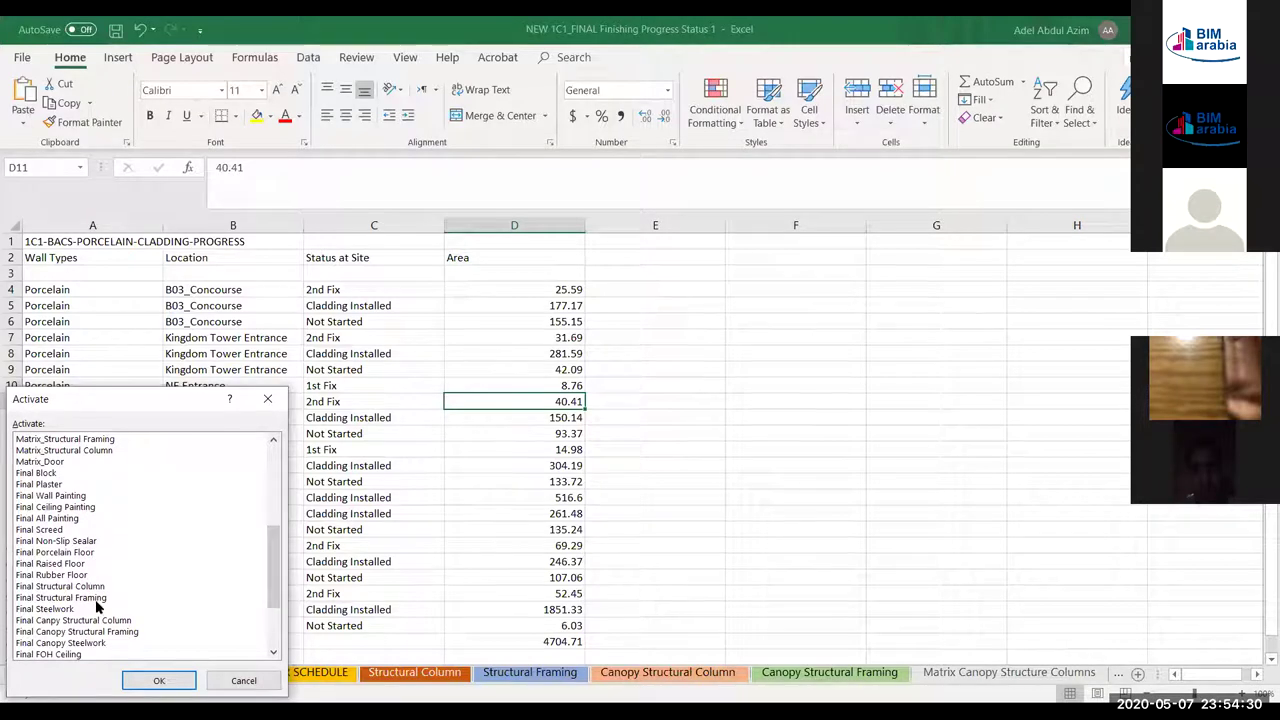
{"action": "left_click_drag", "start_coordinate": [276, 586], "coordinate": [275, 607]}
{"action": "left_click", "coordinate": [106, 632]}
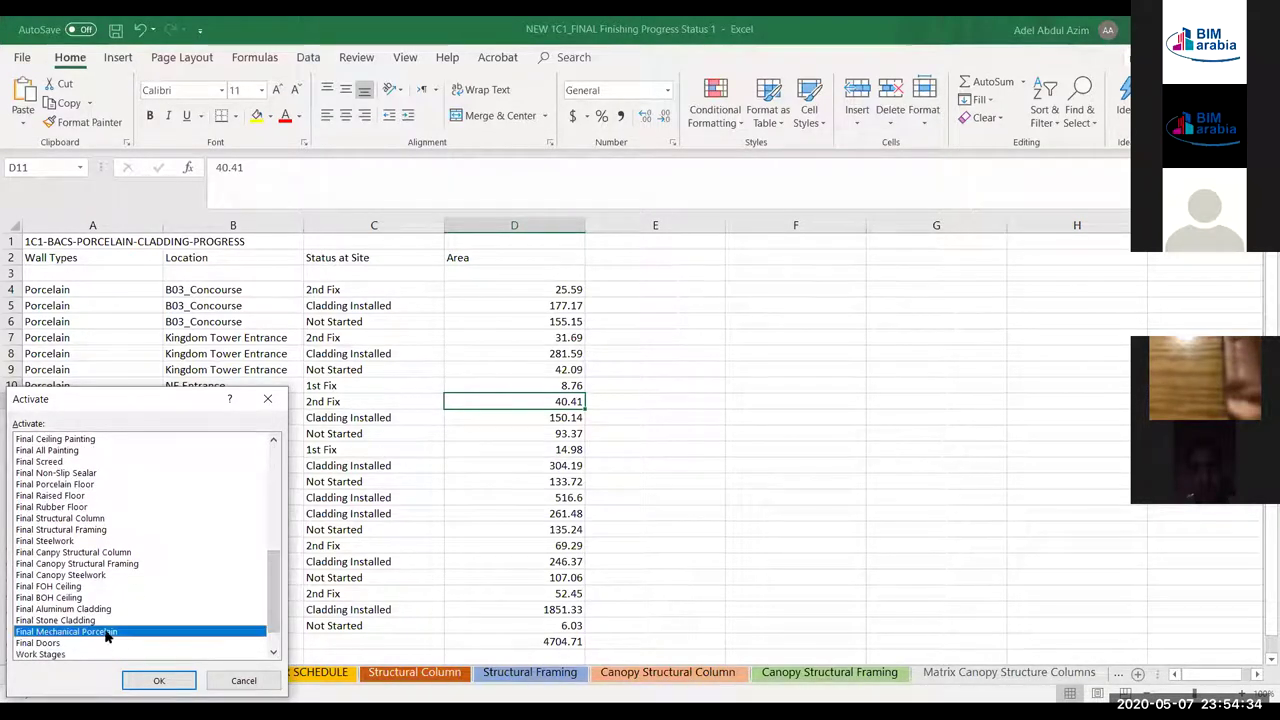
{"action": "left_click", "coordinate": [165, 683]}
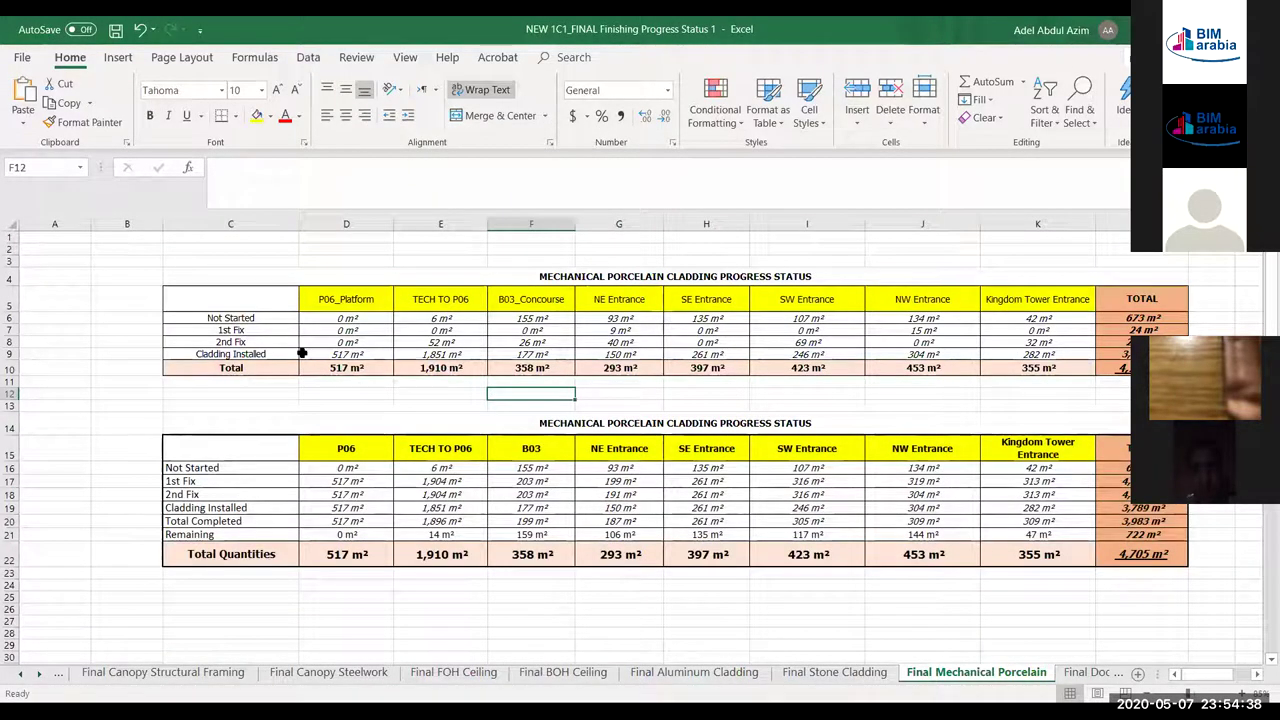
Check the D6 VLOOKUP and L6 total, then AutoSum L6:L9 into L10 for 4,705 m²
{"action": "left_click", "coordinate": [351, 318]}
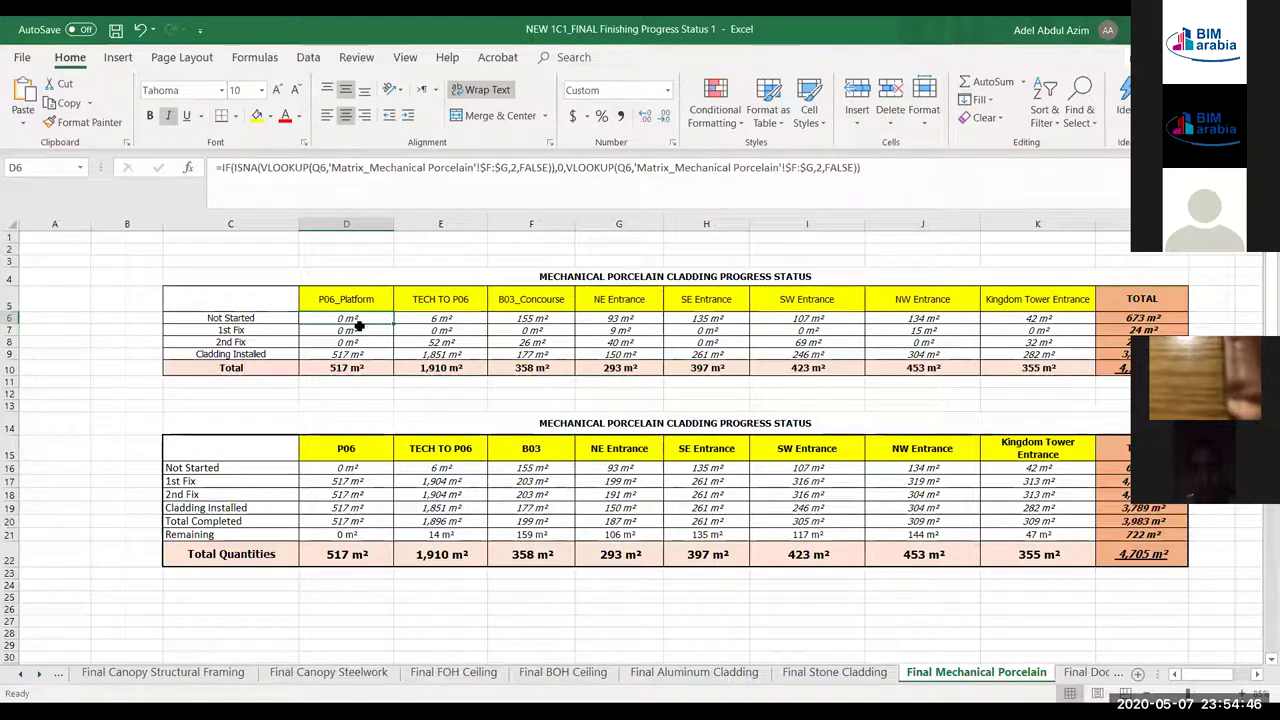
{"action": "left_click", "coordinate": [1148, 318]}
{"action": "left_click", "coordinate": [334, 171]}
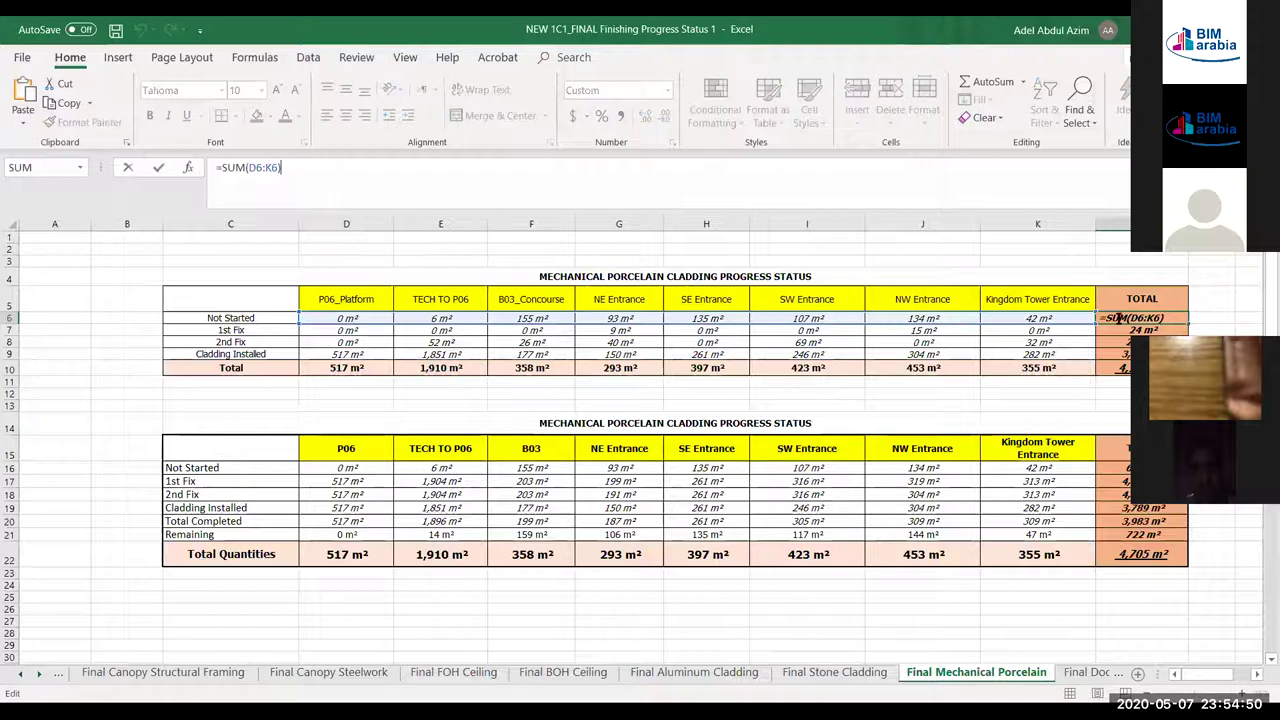
{"action": "key", "text": "Escape"}
{"action": "left_click", "coordinate": [1152, 330]}
{"action": "left_click", "coordinate": [1125, 369]}
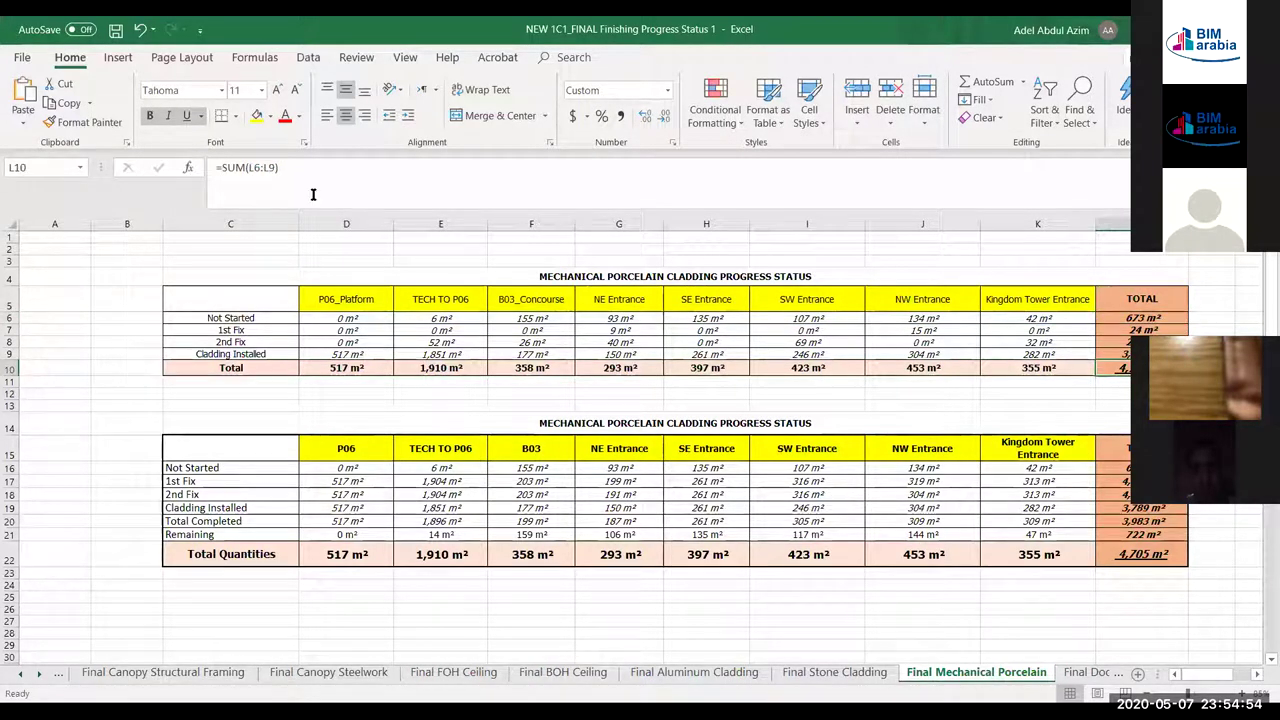
{"action": "key", "text": "alt+equal"}
{"action": "key", "text": "Return"}
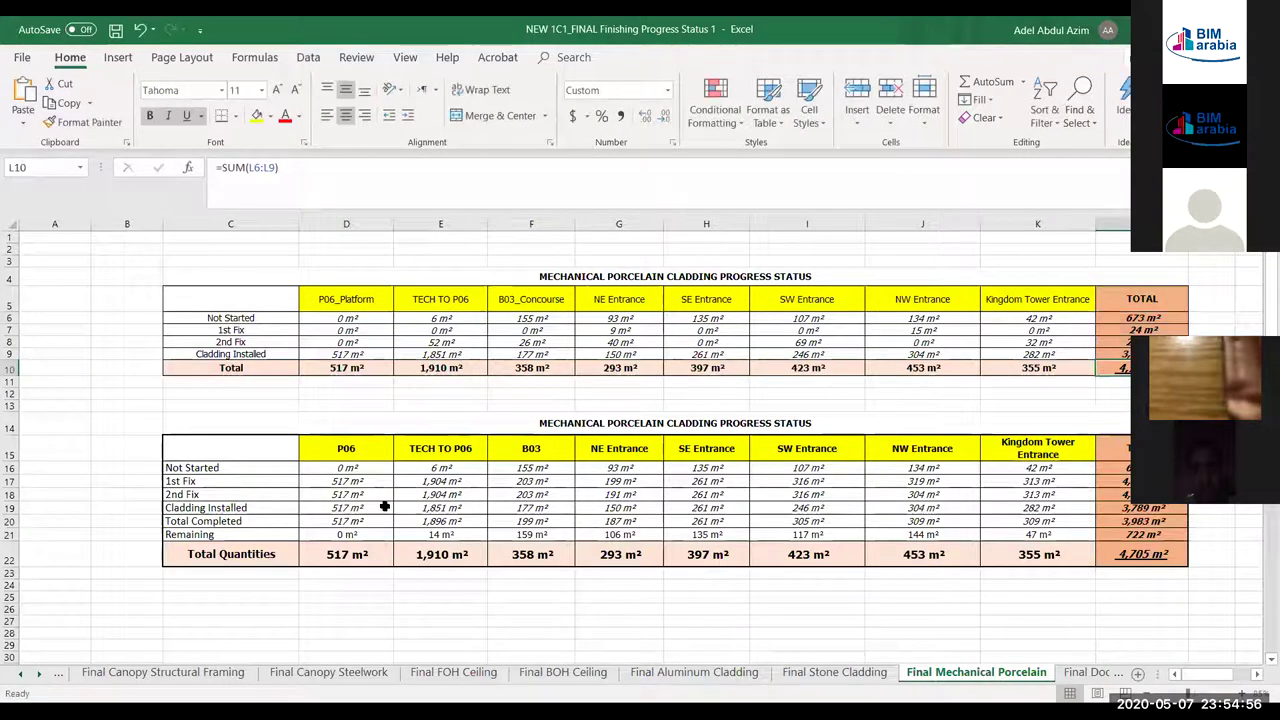
Review the P06 links in D16:D17, D20's formula and the O7:O9 stage weightings
{"action": "left_click", "coordinate": [343, 467]}
{"action": "left_click", "coordinate": [355, 481]}
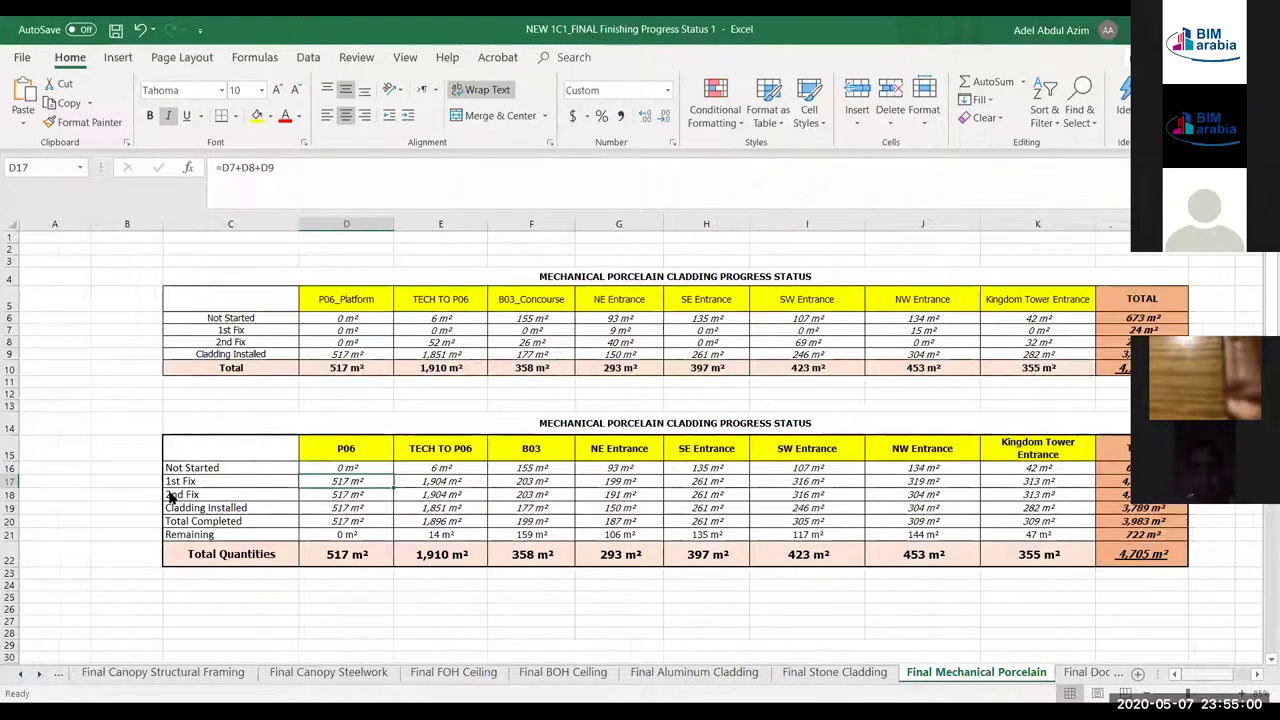
{"action": "left_click", "coordinate": [343, 520]}
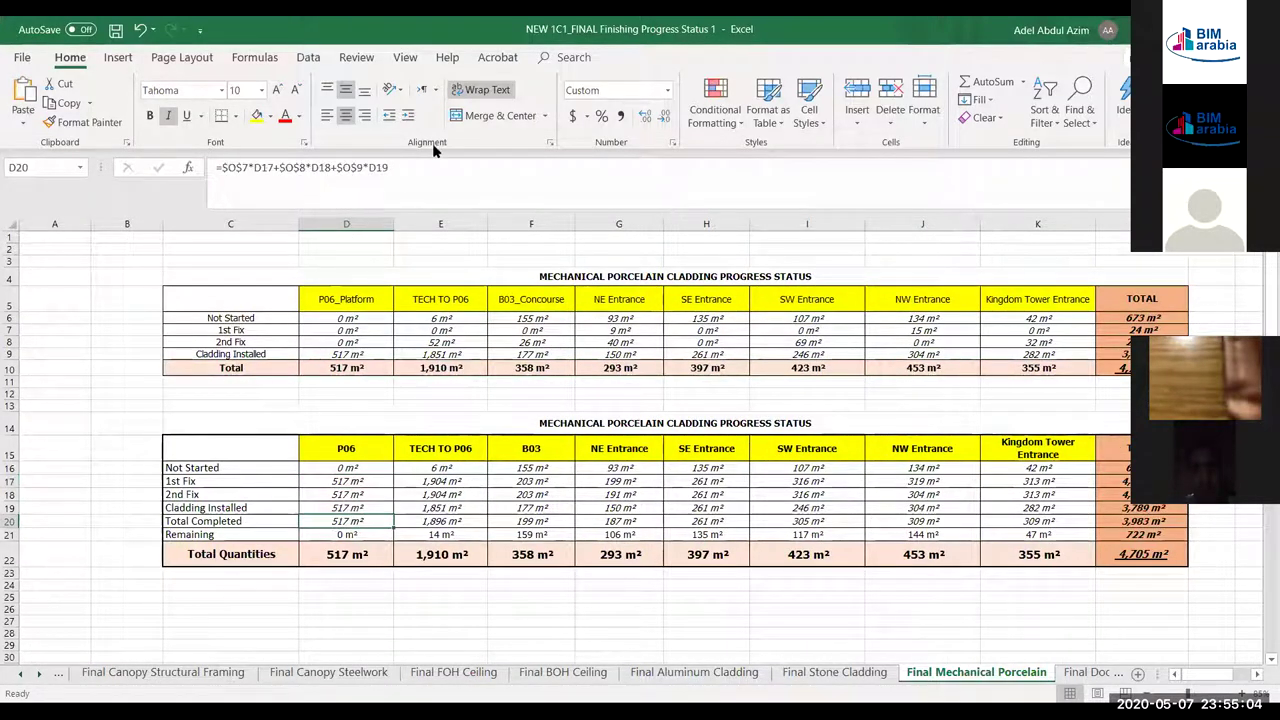
{"action": "left_click", "coordinate": [411, 197]}
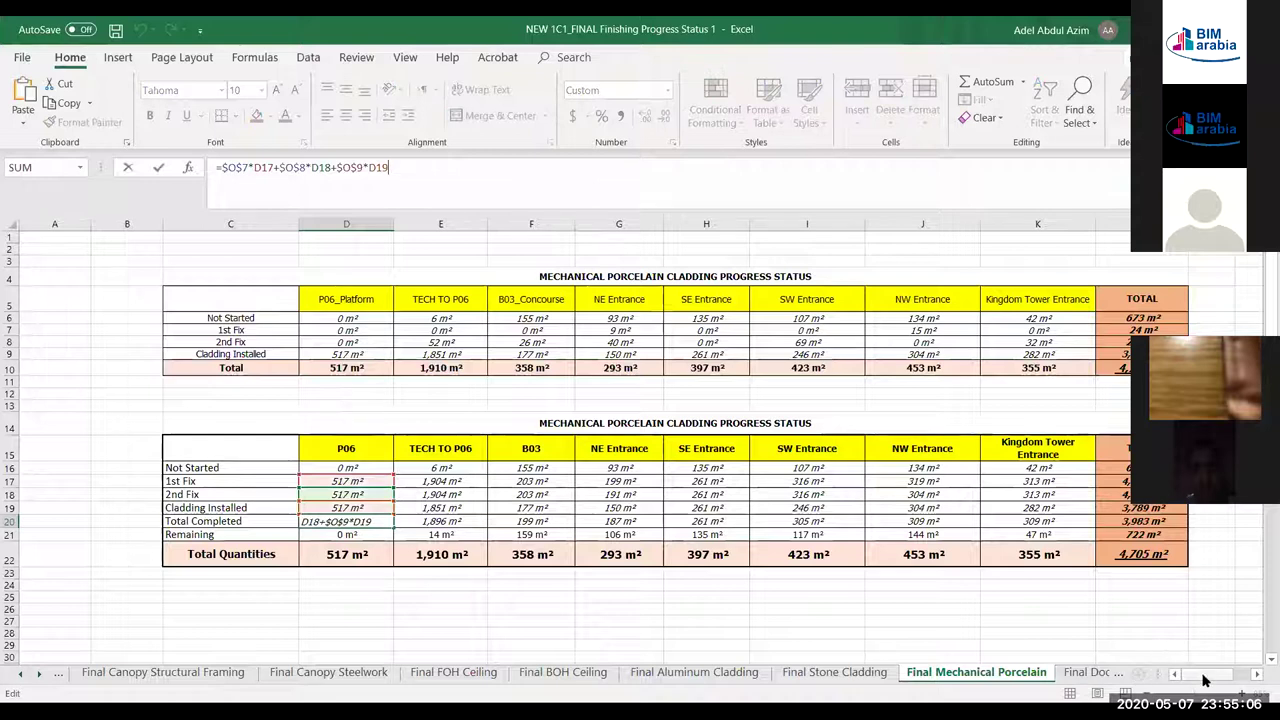
{"action": "scroll", "coordinate": [1204, 677], "scroll_direction": "right", "scroll_amount": 3}
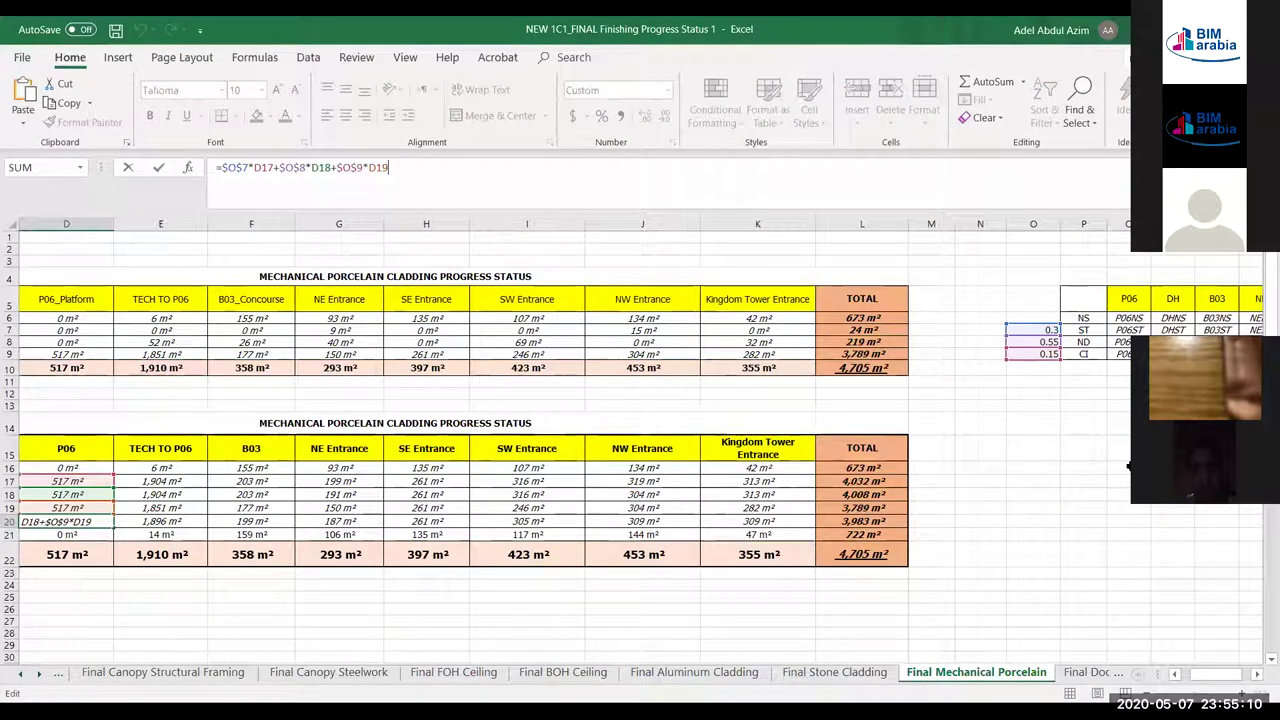
{"action": "left_click", "coordinate": [1035, 330]}
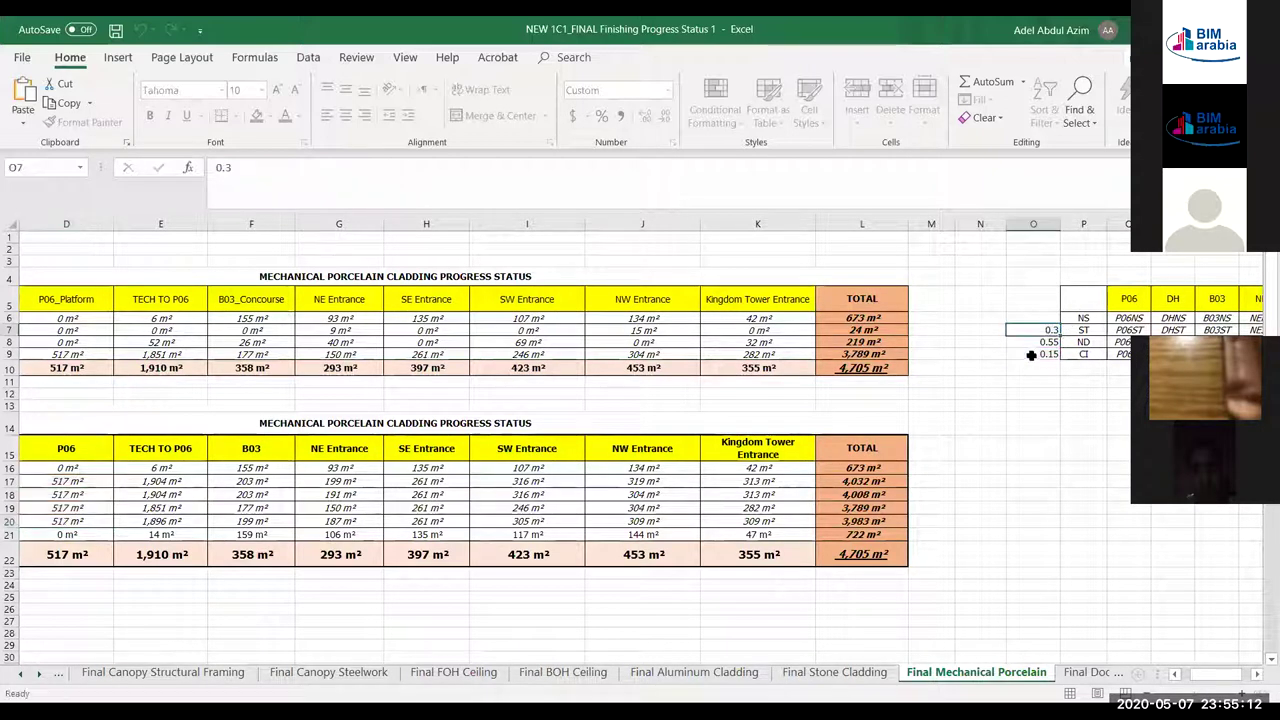
{"action": "key", "text": "Down"}
{"action": "key", "text": "Down"}
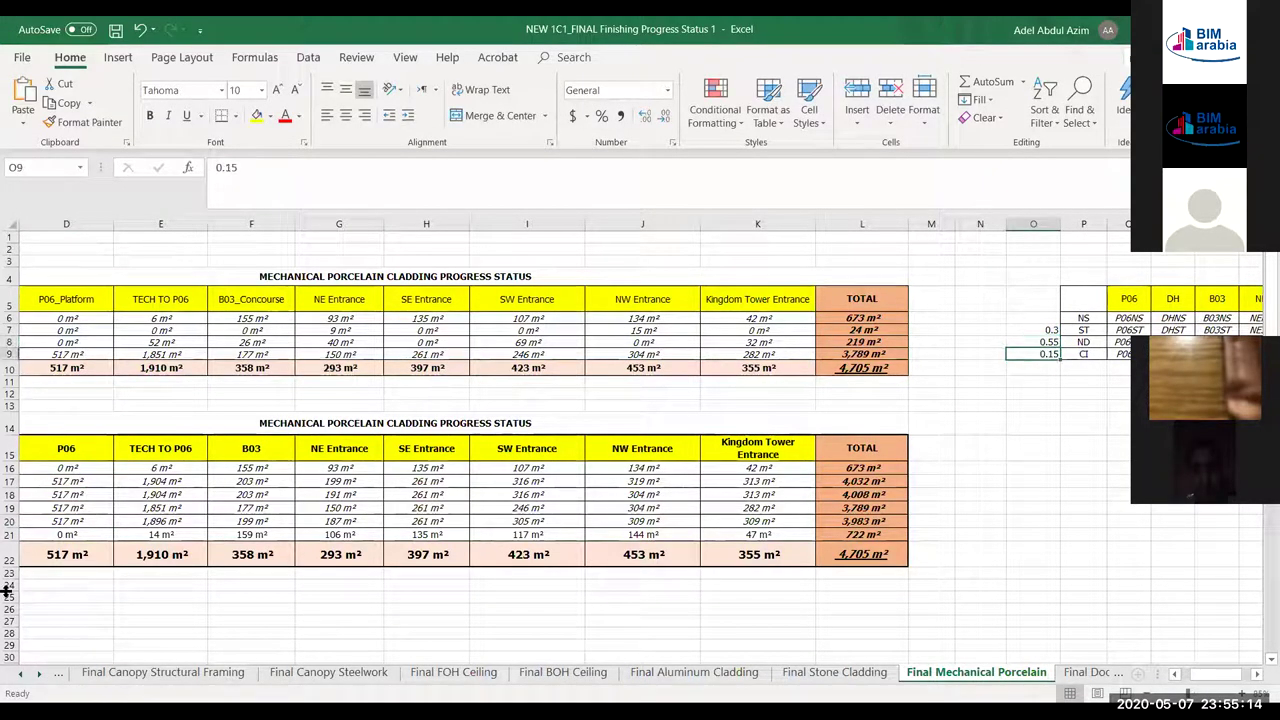
Show D20's weighted Total Completed formula with its highlighted references
{"action": "left_click", "coordinate": [87, 508]}
{"action": "left_click", "coordinate": [90, 520]}
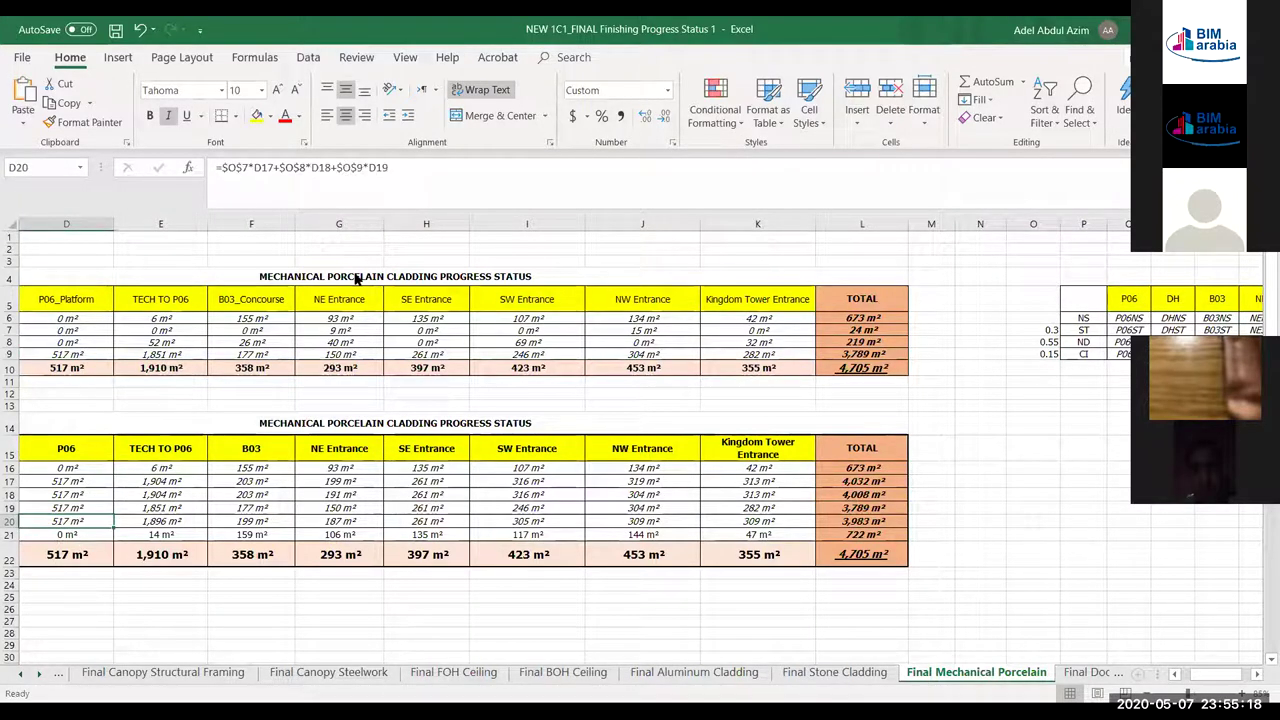
{"action": "key", "text": "F2"}
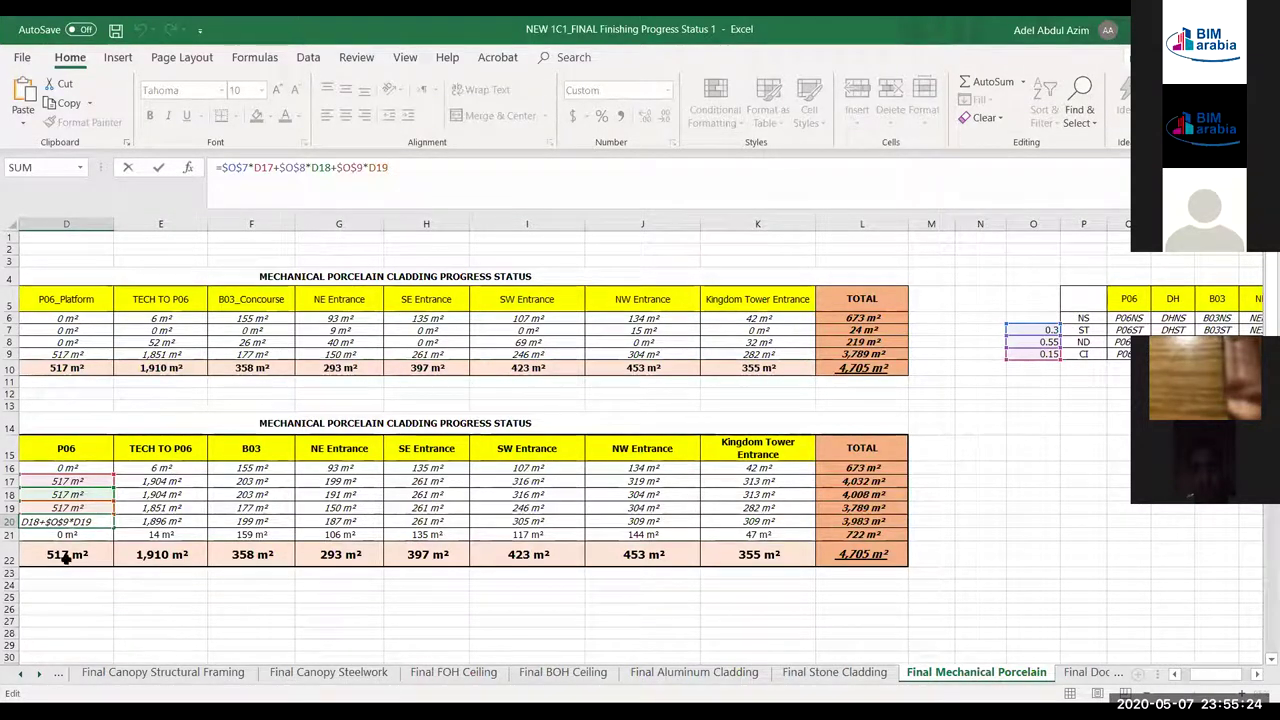
{"action": "left_click", "coordinate": [66, 597]}
{"action": "left_click", "coordinate": [84, 524]}
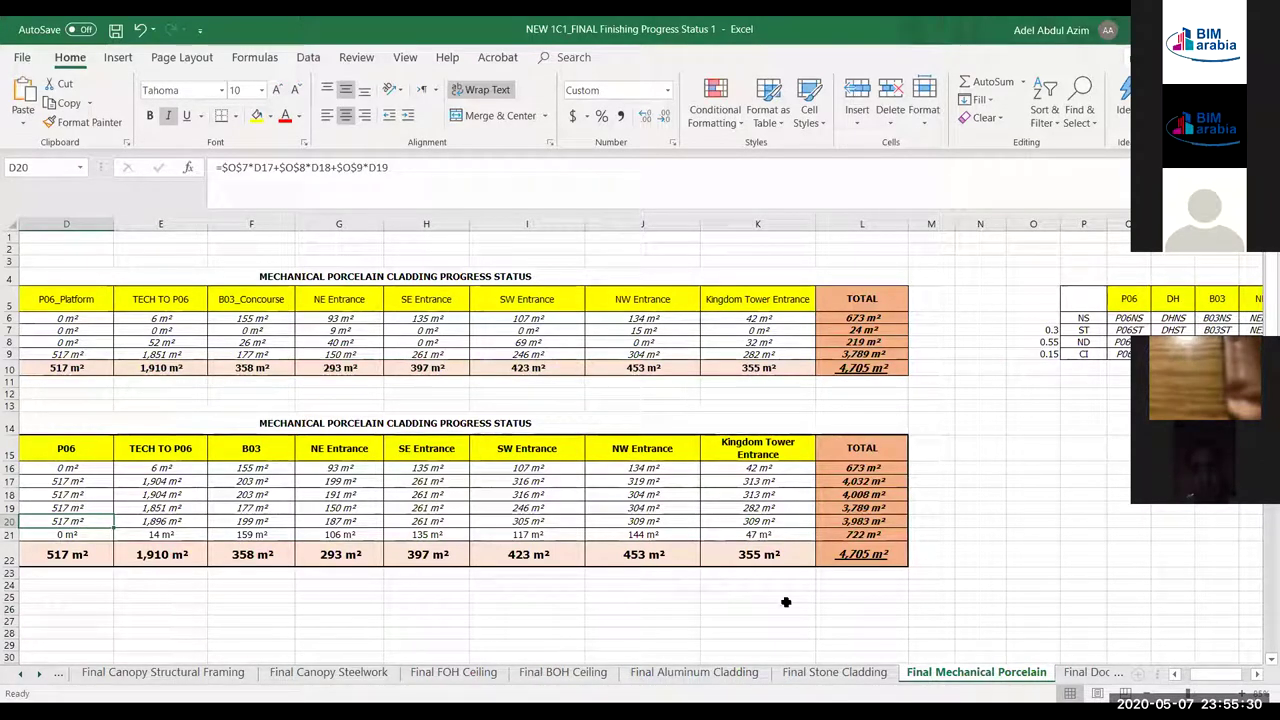
{"action": "left_click", "coordinate": [37, 675]}
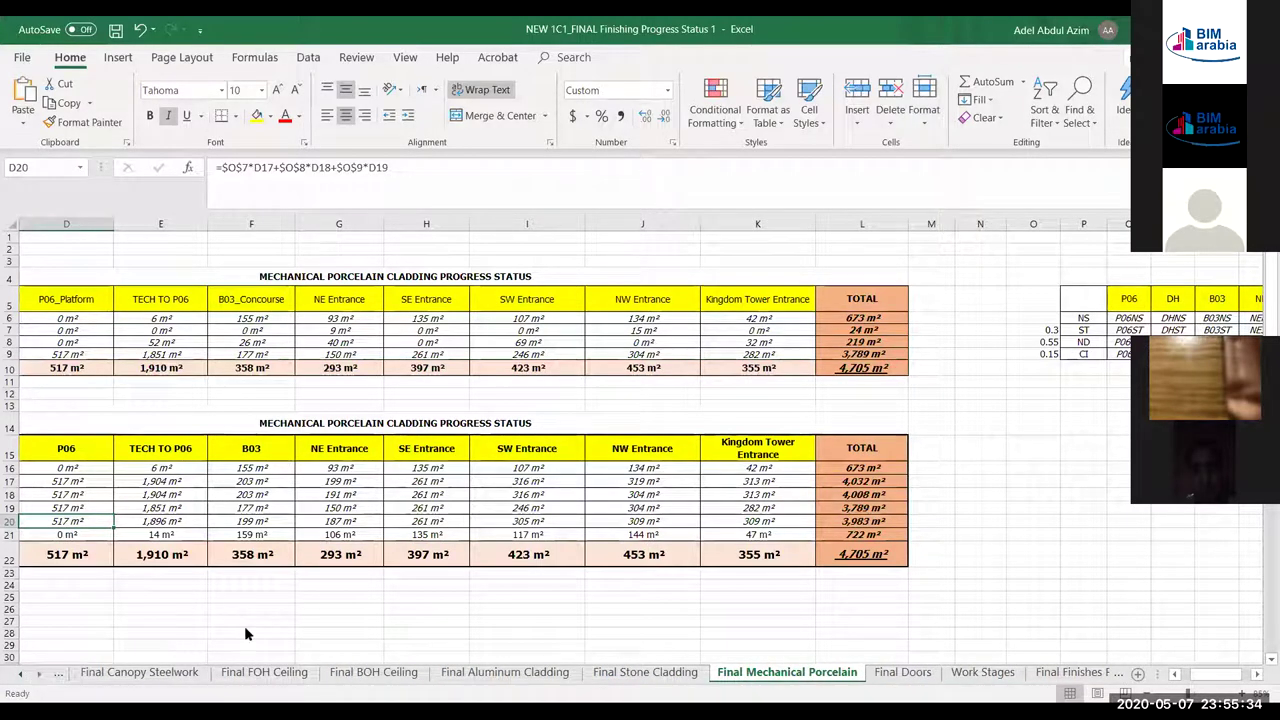
Open Final Finishes Progress and drag-select from the blockwork chart to the screed table
{"action": "right_click", "coordinate": [33, 677]}
{"action": "left_click", "coordinate": [180, 631]}
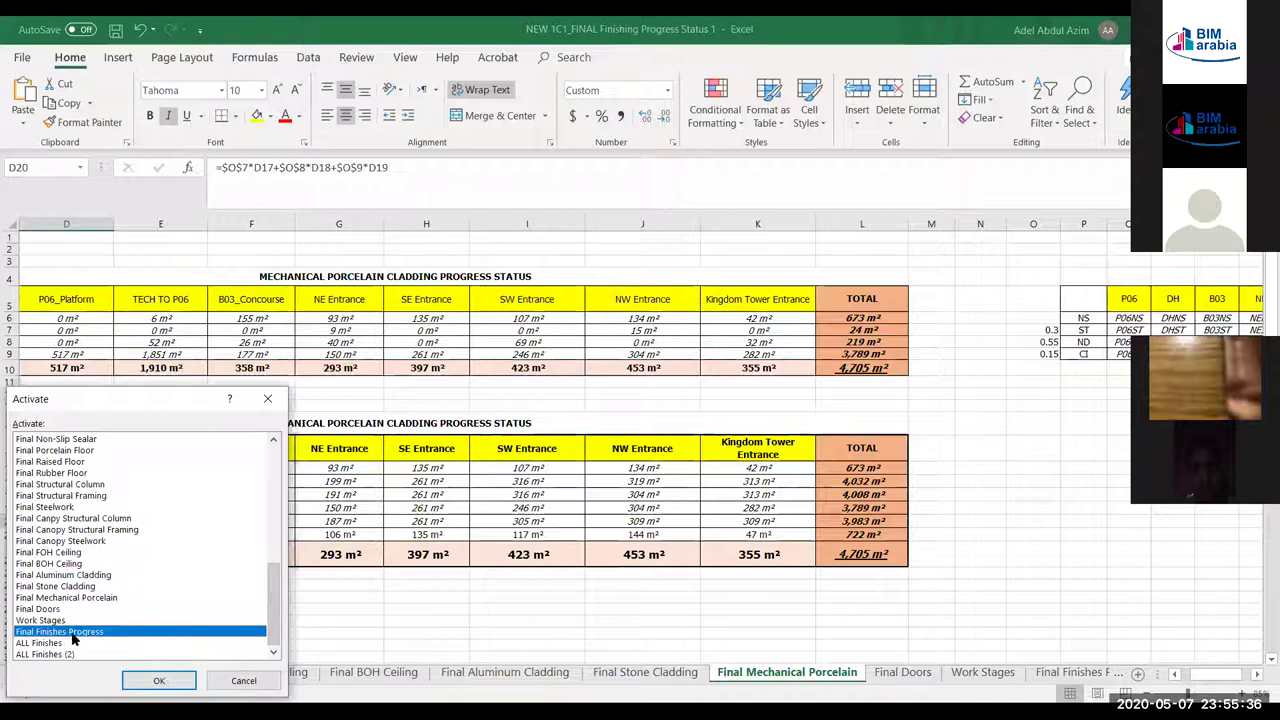
{"action": "left_click", "coordinate": [162, 681]}
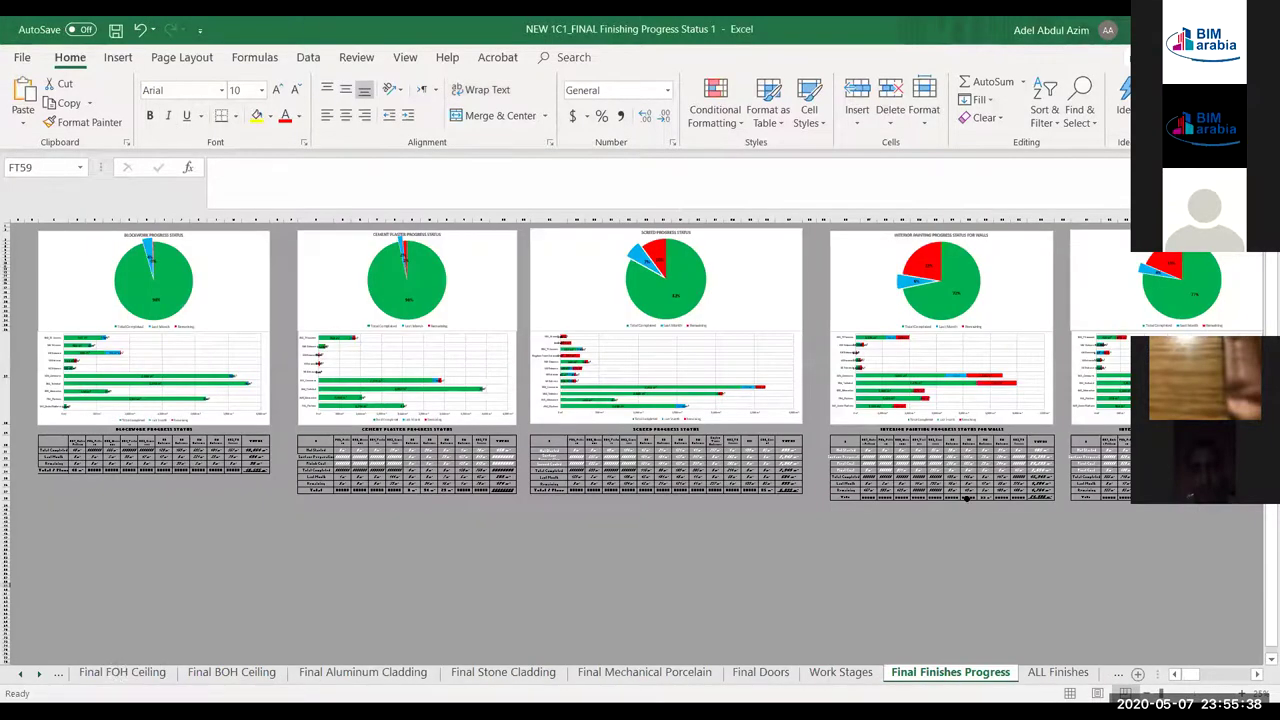
{"action": "left_click", "coordinate": [965, 500]}
{"action": "left_click", "coordinate": [200, 545]}
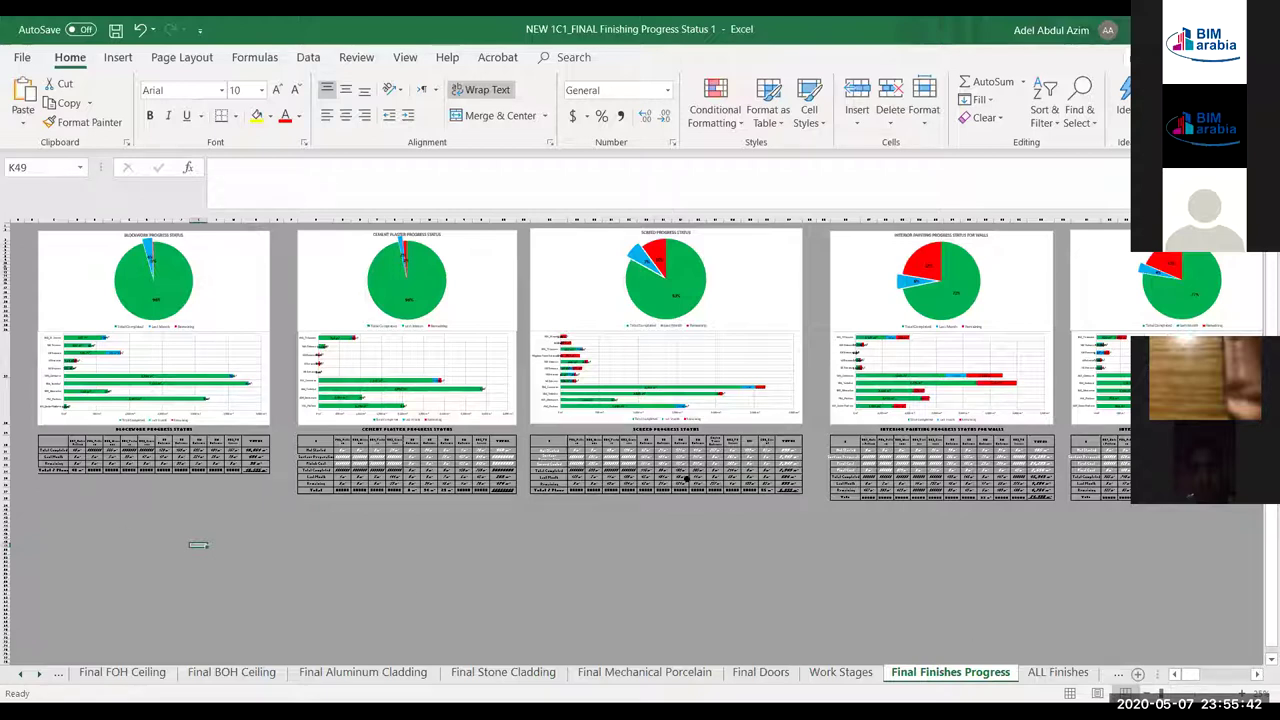
{"action": "left_click_drag", "start_coordinate": [800, 490], "coordinate": [38, 228]}
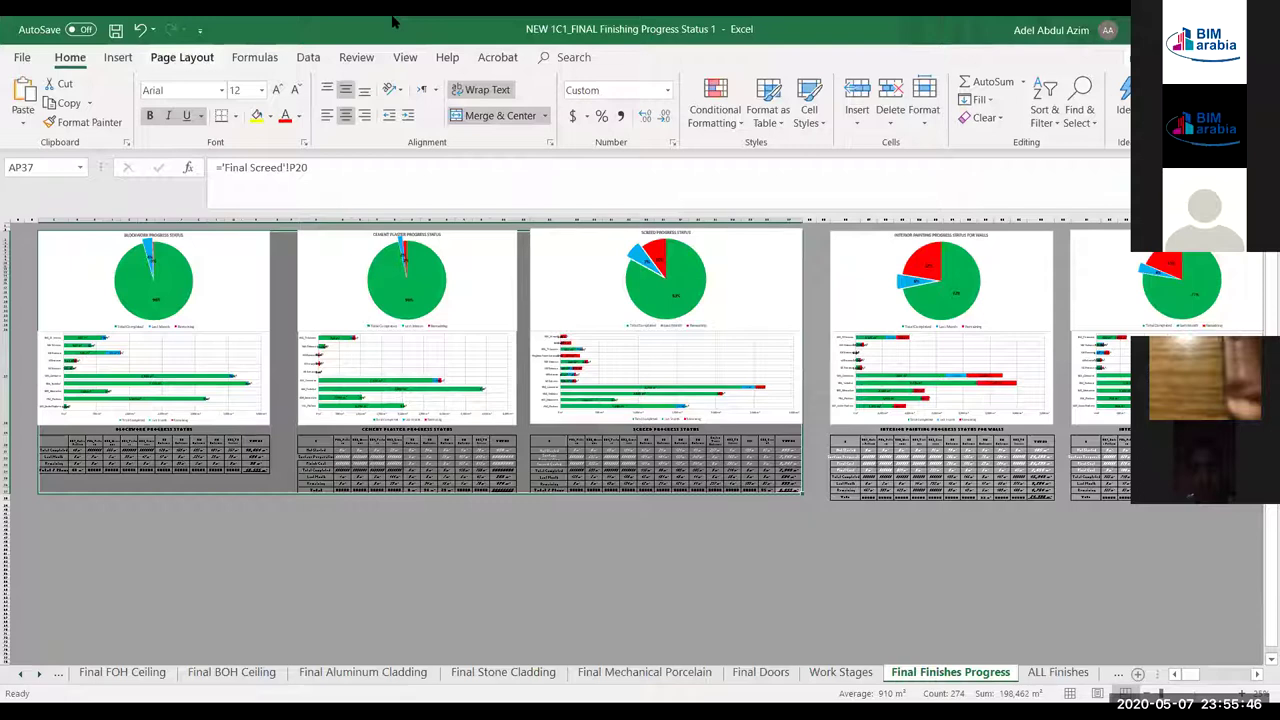
{"action": "left_click", "coordinate": [182, 57]}
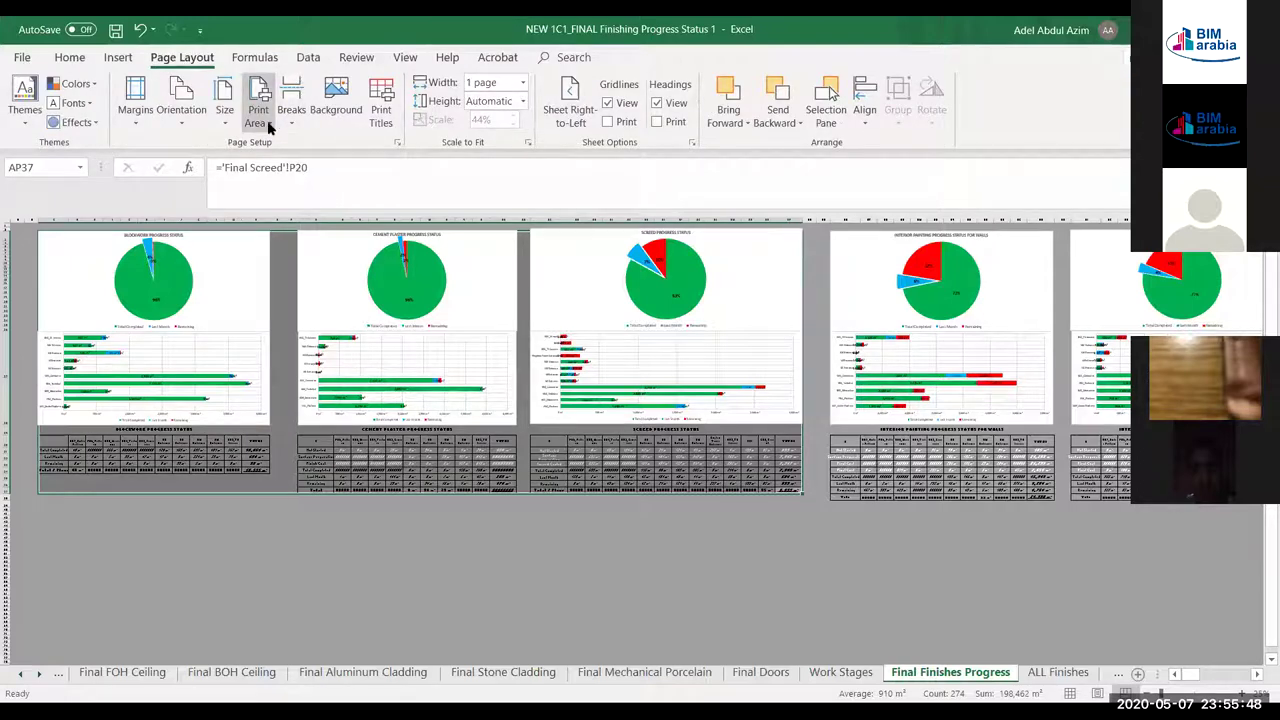
Apply Set Print Area to the selected blockwork, cement plaster and screed dashboards
{"action": "left_click", "coordinate": [258, 115]}
{"action": "left_click", "coordinate": [285, 150]}
{"action": "left_click", "coordinate": [430, 593]}
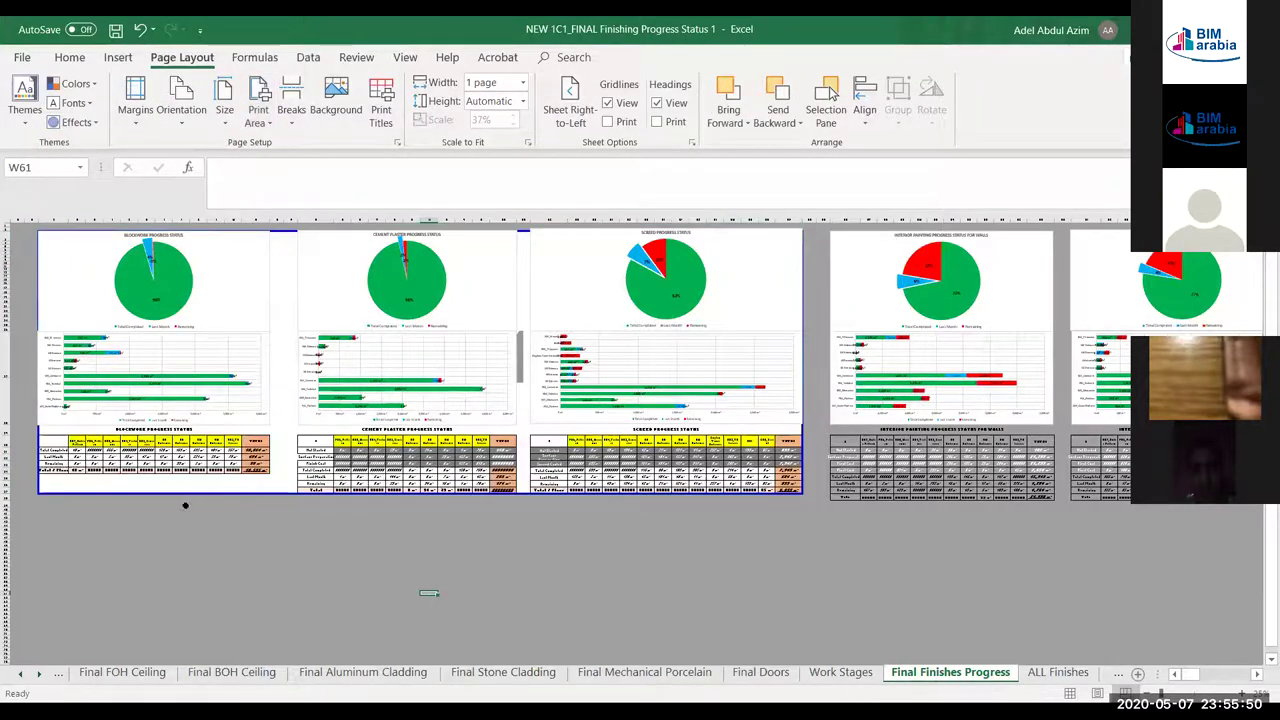
{"action": "scroll", "coordinate": [214, 500], "scroll_direction": "up", "scroll_amount": 4, "text": "ctrl"}
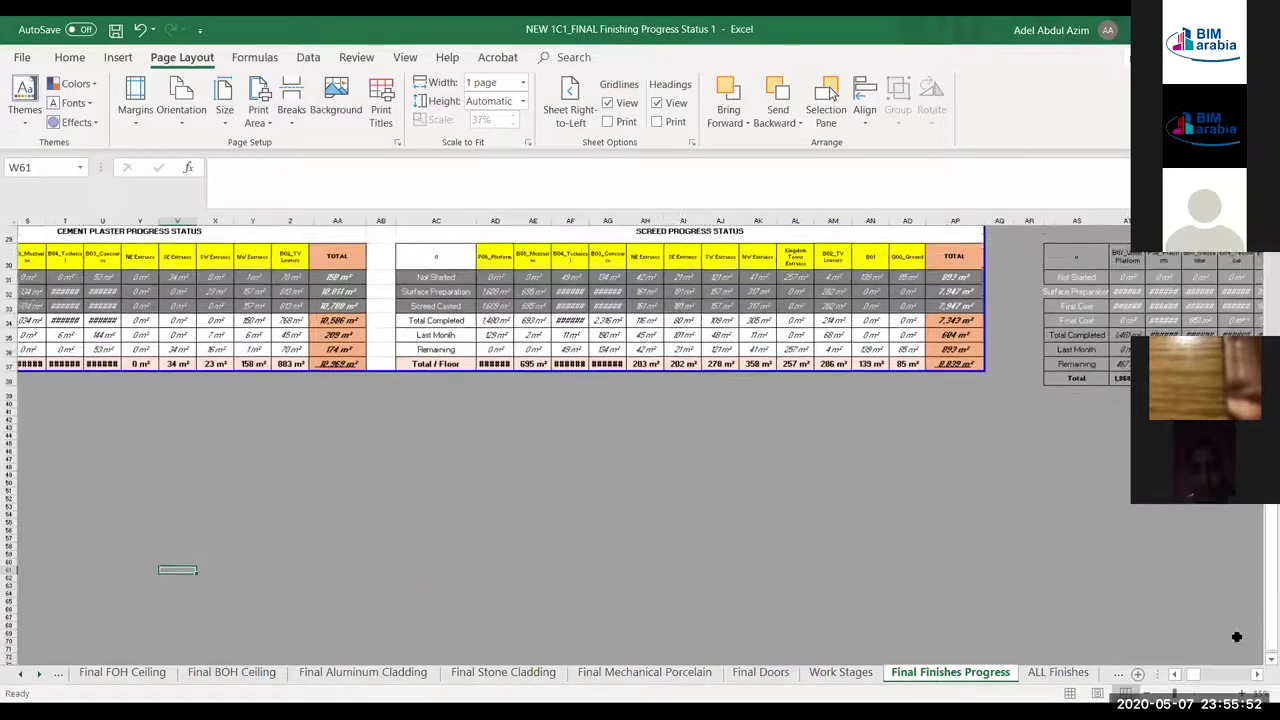
{"action": "left_click_drag", "start_coordinate": [1198, 680], "coordinate": [1182, 680]}
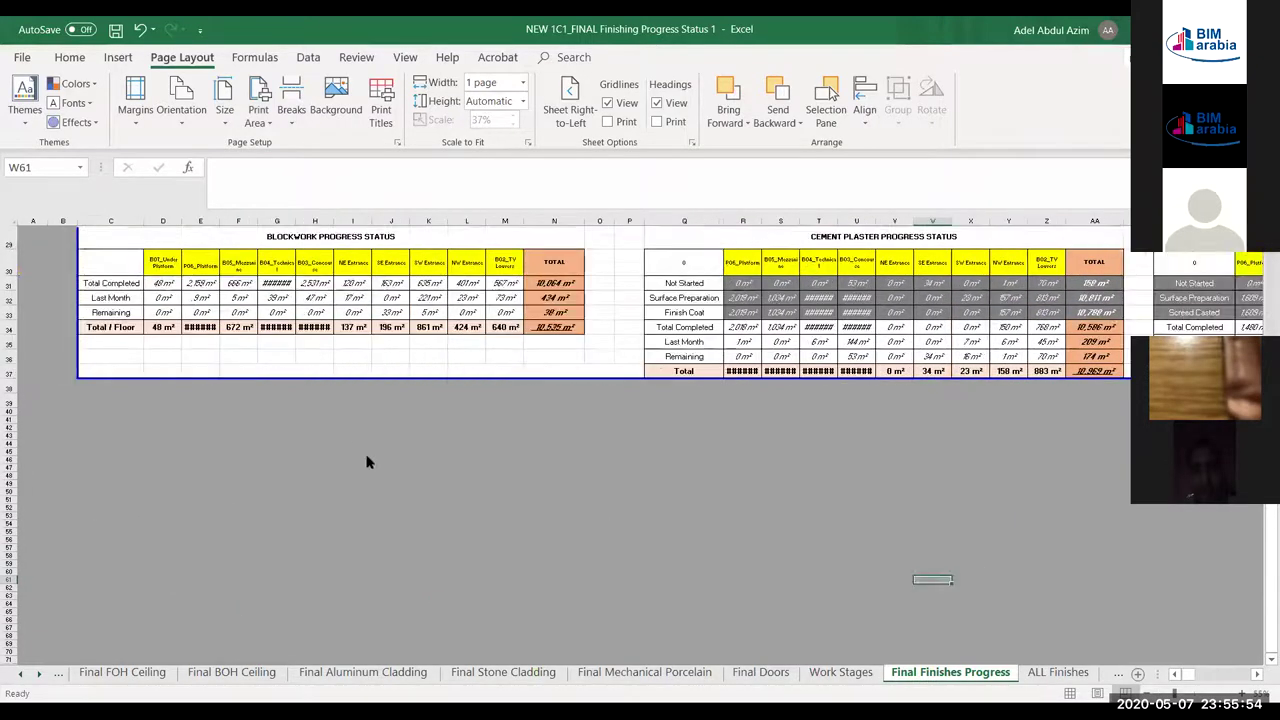
{"action": "scroll", "coordinate": [115, 537], "scroll_direction": "up", "scroll_amount": 3}
Check the external OLD 1C1_FINAL links behind C30 and D31:G31 in the Blockwork table
{"action": "left_click", "coordinate": [115, 537]}
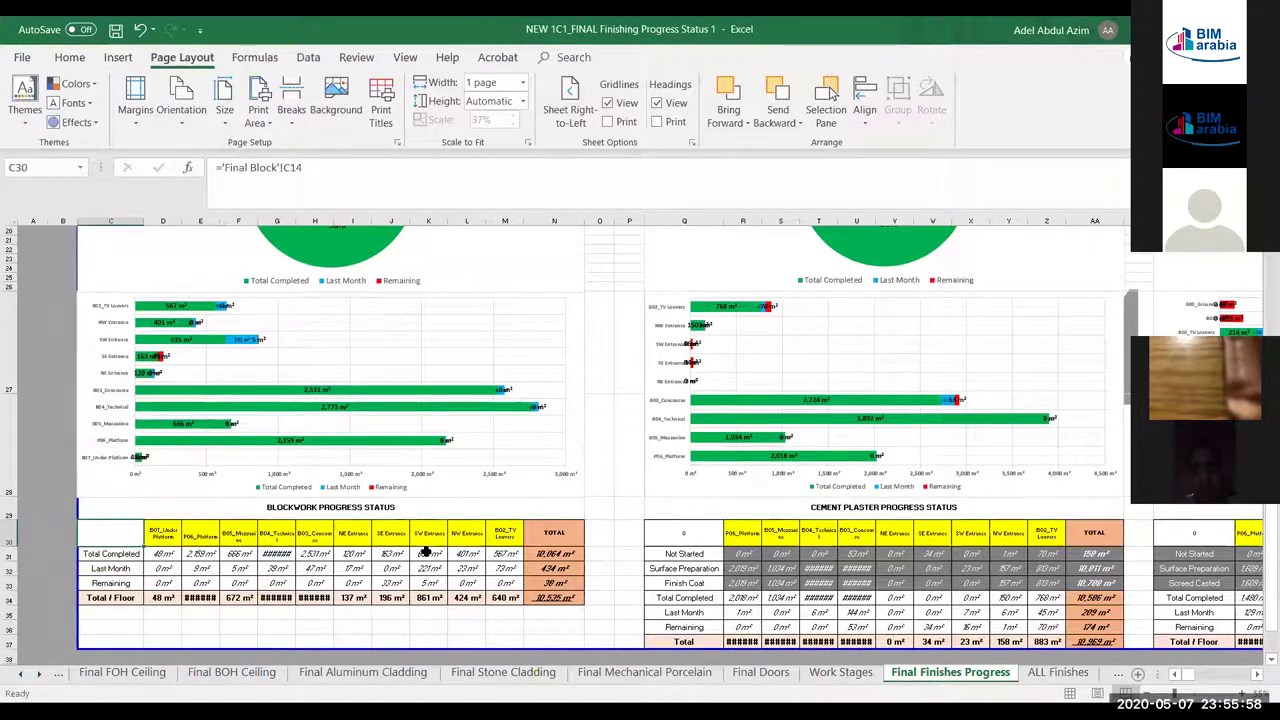
{"action": "left_click", "coordinate": [164, 553]}
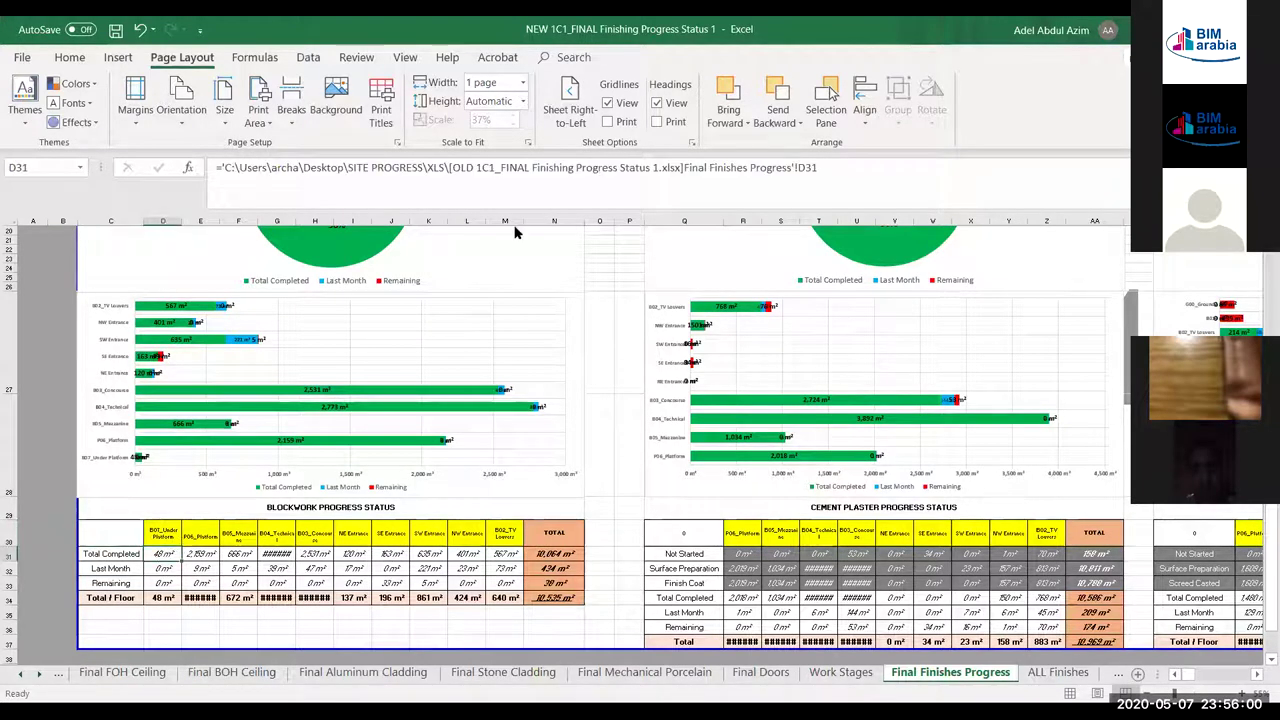
{"action": "left_click", "coordinate": [203, 555]}
{"action": "left_click", "coordinate": [240, 554]}
{"action": "left_click", "coordinate": [279, 553]}
{"action": "scroll", "coordinate": [540, 400], "scroll_direction": "up", "scroll_amount": 2}
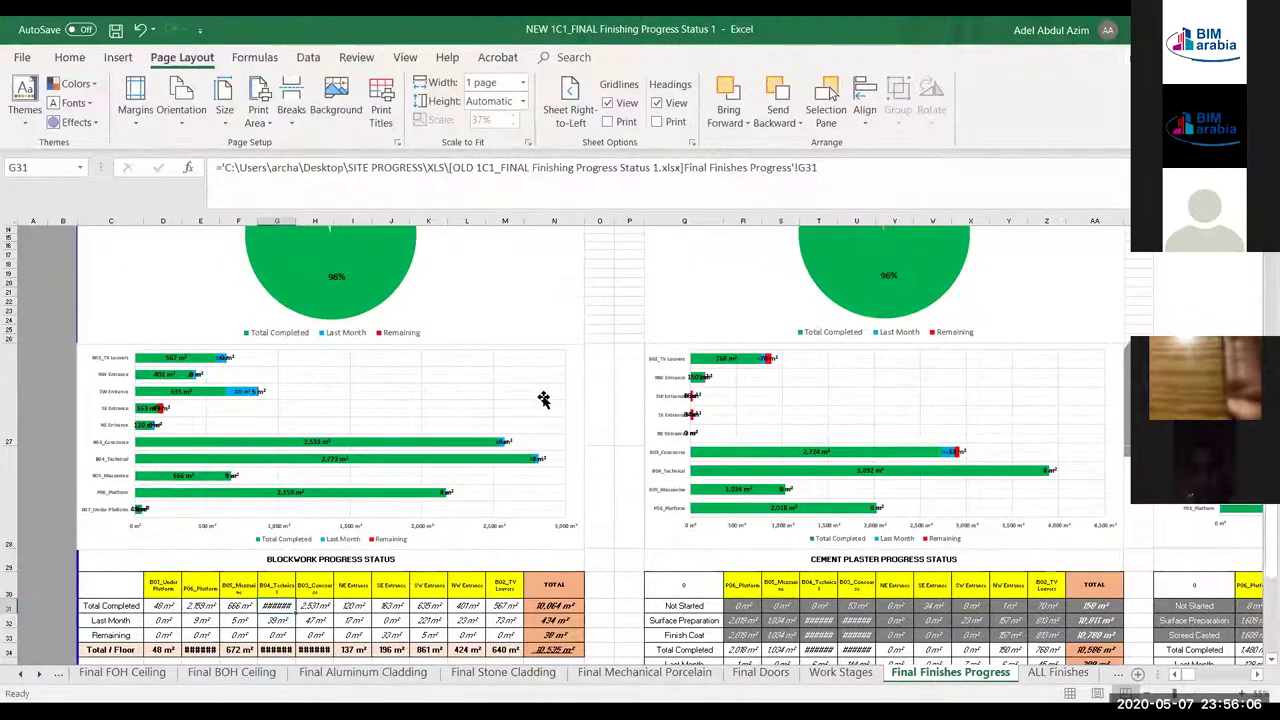
{"action": "left_click", "coordinate": [515, 335]}
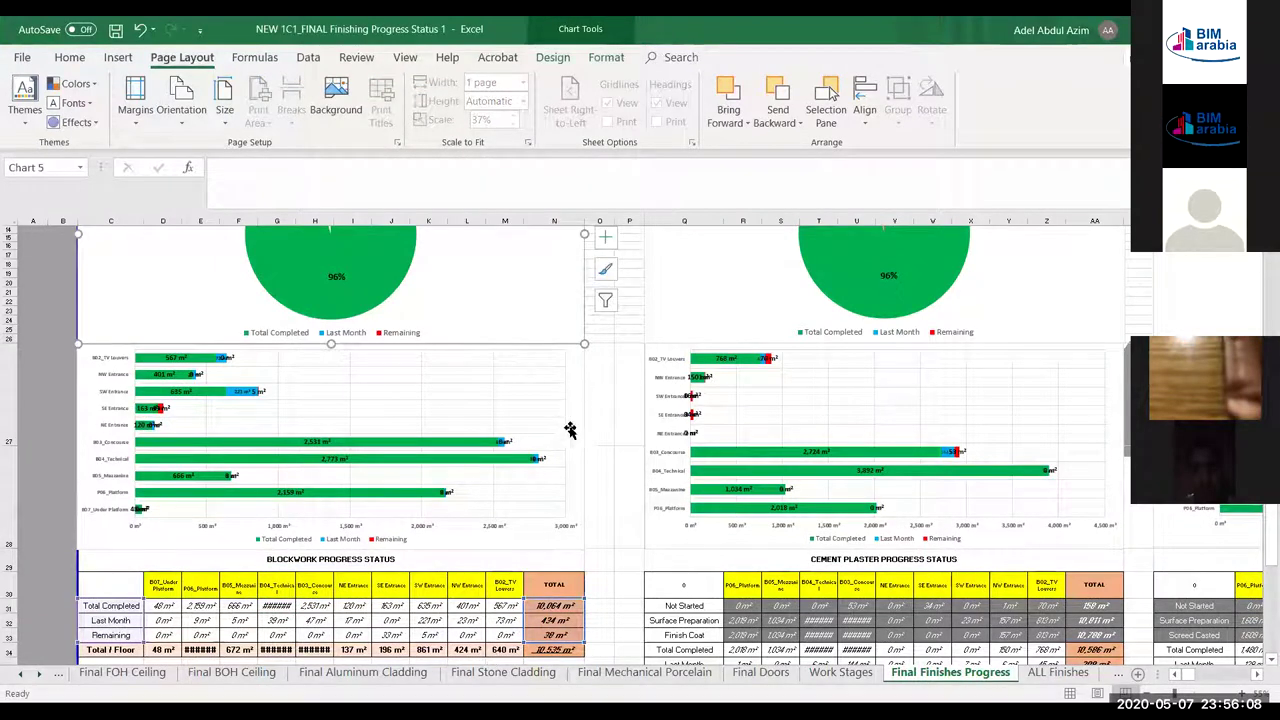
{"action": "scroll", "coordinate": [597, 467], "scroll_direction": "up", "scroll_amount": 1}
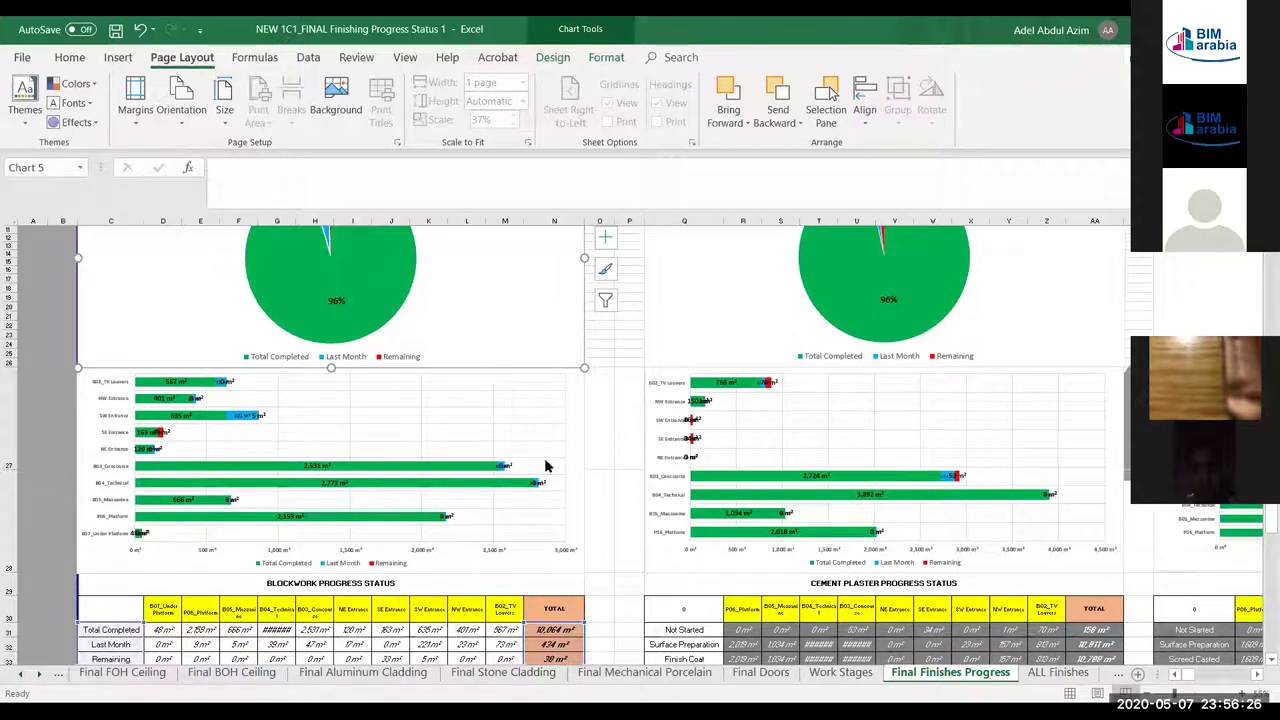
{"action": "left_click", "coordinate": [598, 450]}
{"action": "scroll", "coordinate": [604, 490], "scroll_direction": "down", "scroll_amount": 1}
{"action": "scroll", "coordinate": [604, 490], "scroll_direction": "down", "scroll_amount": 2}
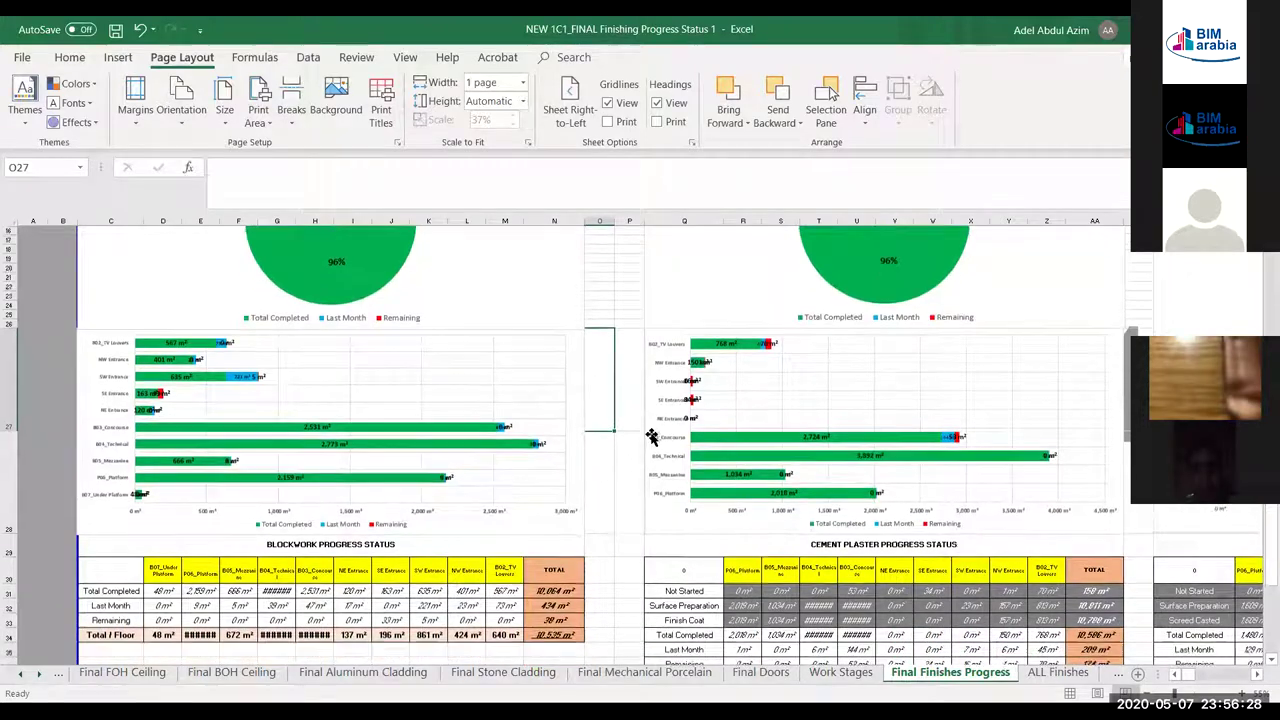
{"action": "left_click", "coordinate": [100, 567]}
{"action": "left_click_drag", "start_coordinate": [100, 567], "coordinate": [505, 567]}
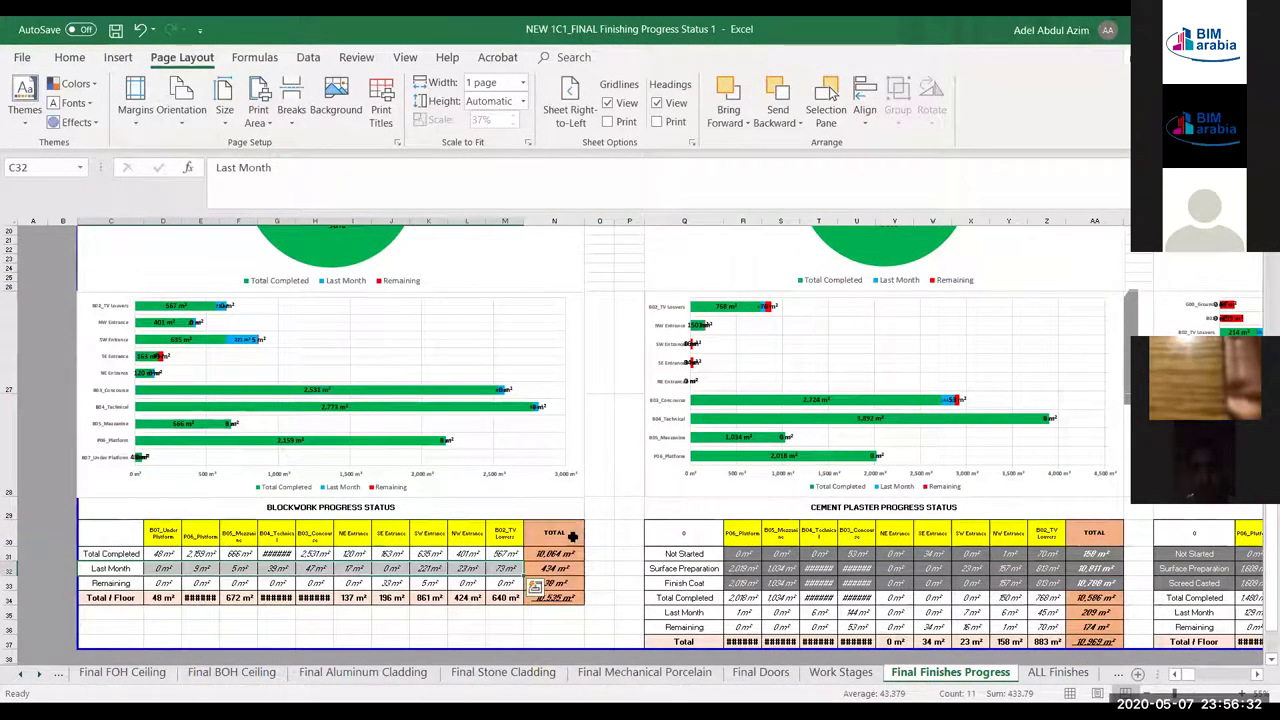
{"action": "left_click", "coordinate": [603, 509]}
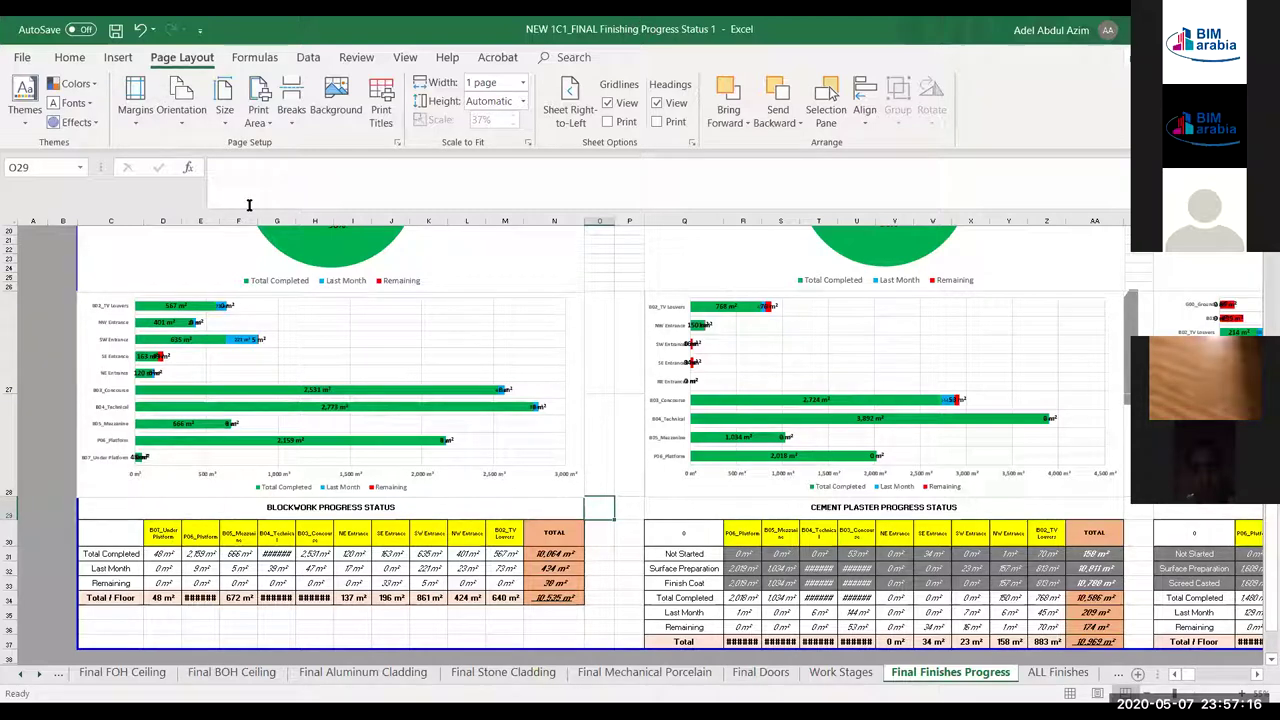
{"action": "left_click", "coordinate": [600, 598]}
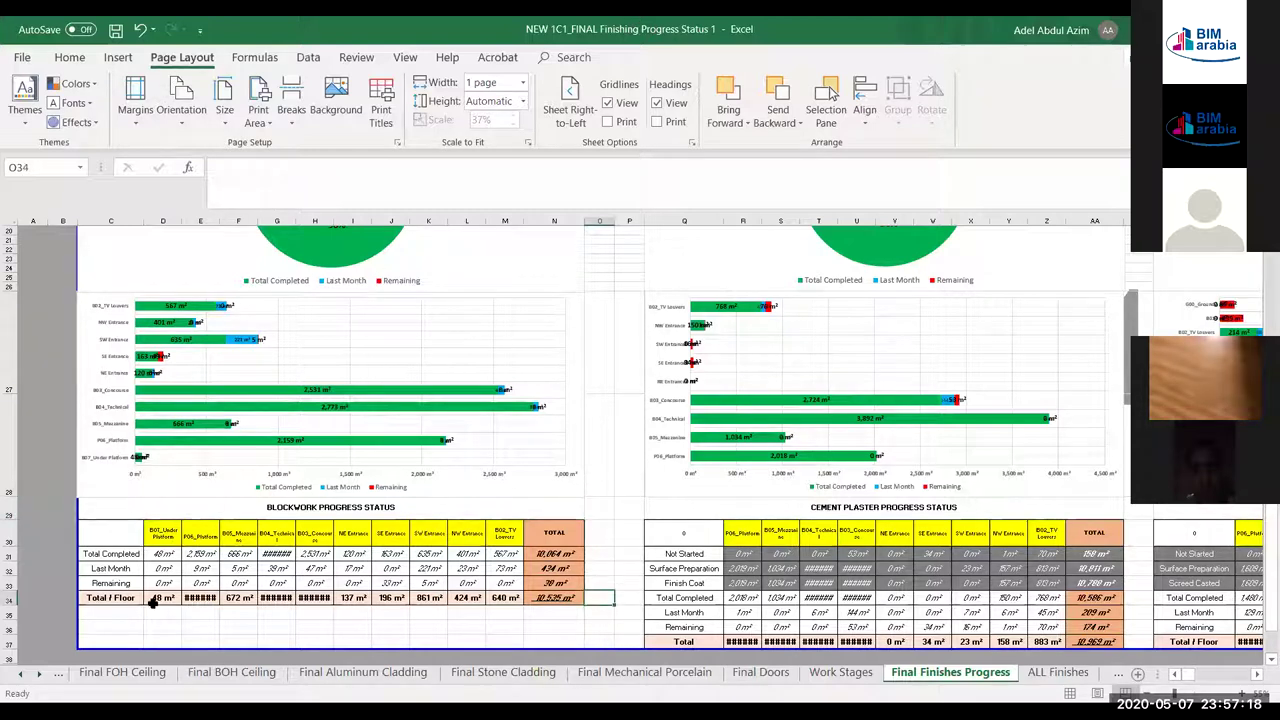
{"action": "left_click", "coordinate": [105, 622]}
{"action": "left_click", "coordinate": [110, 568]}
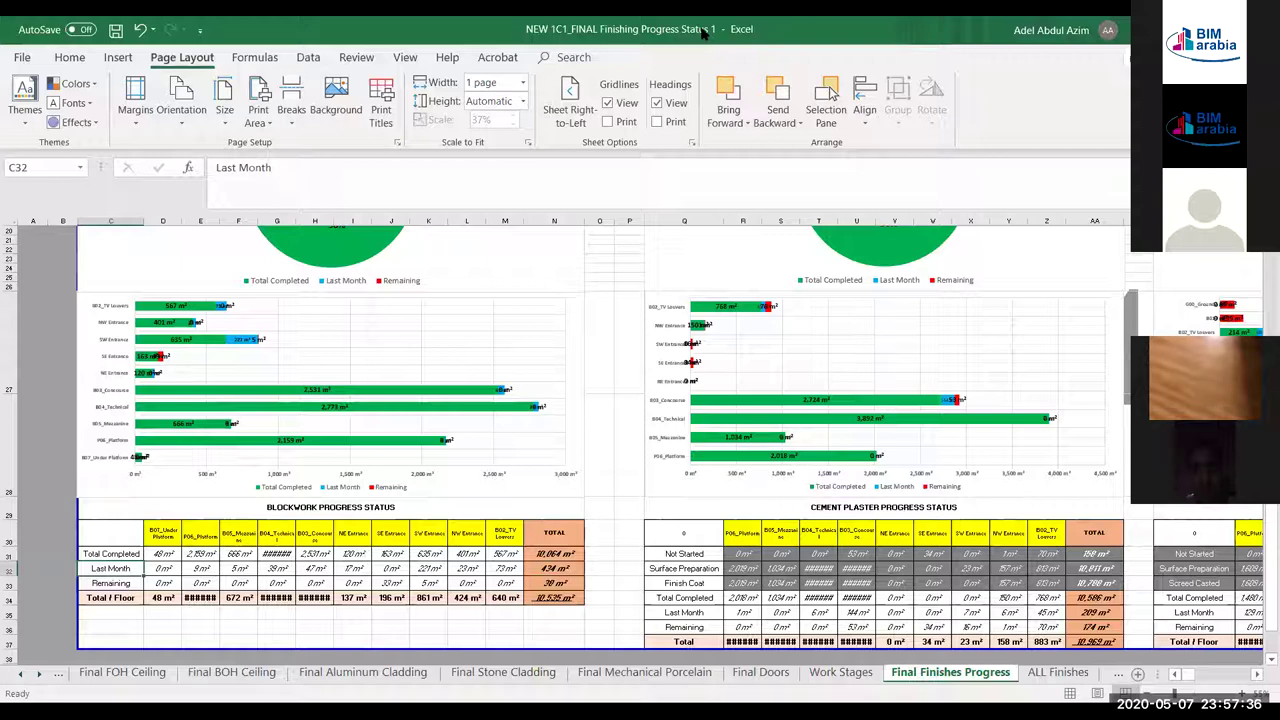
{"action": "left_click", "coordinate": [198, 627]}
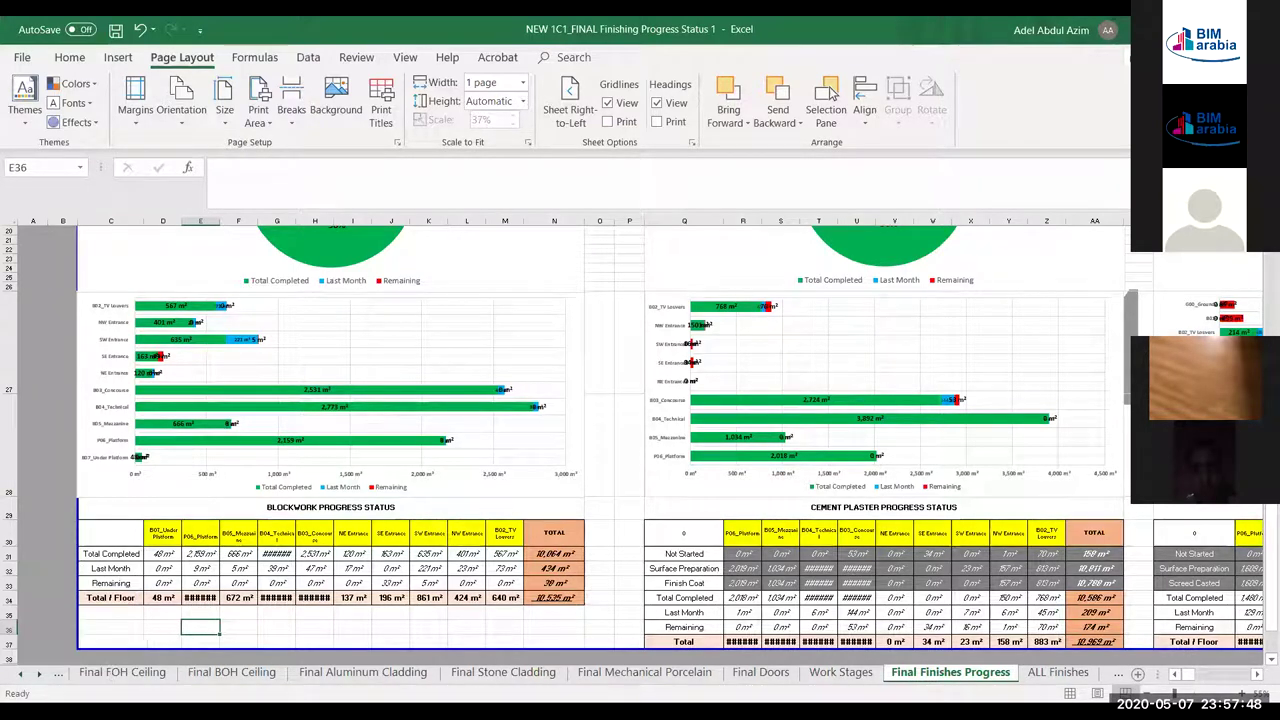
{"action": "left_click", "coordinate": [162, 568]}
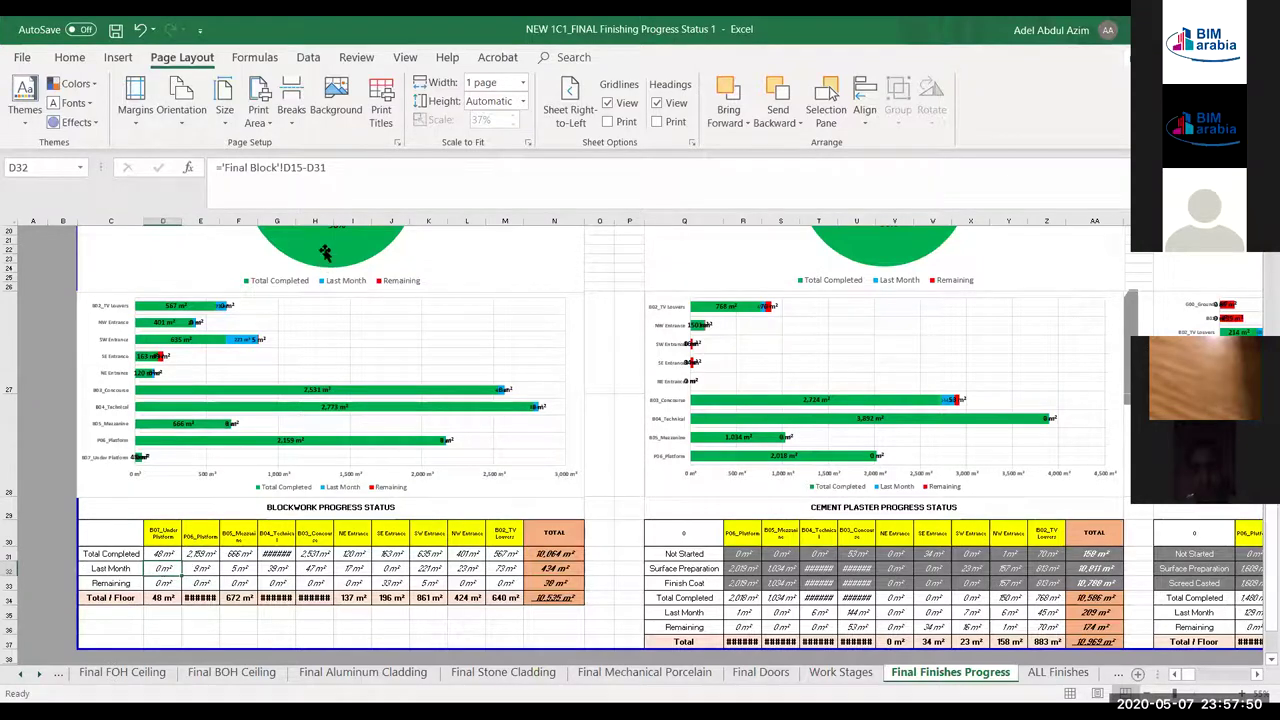
{"action": "left_click", "coordinate": [321, 166]}
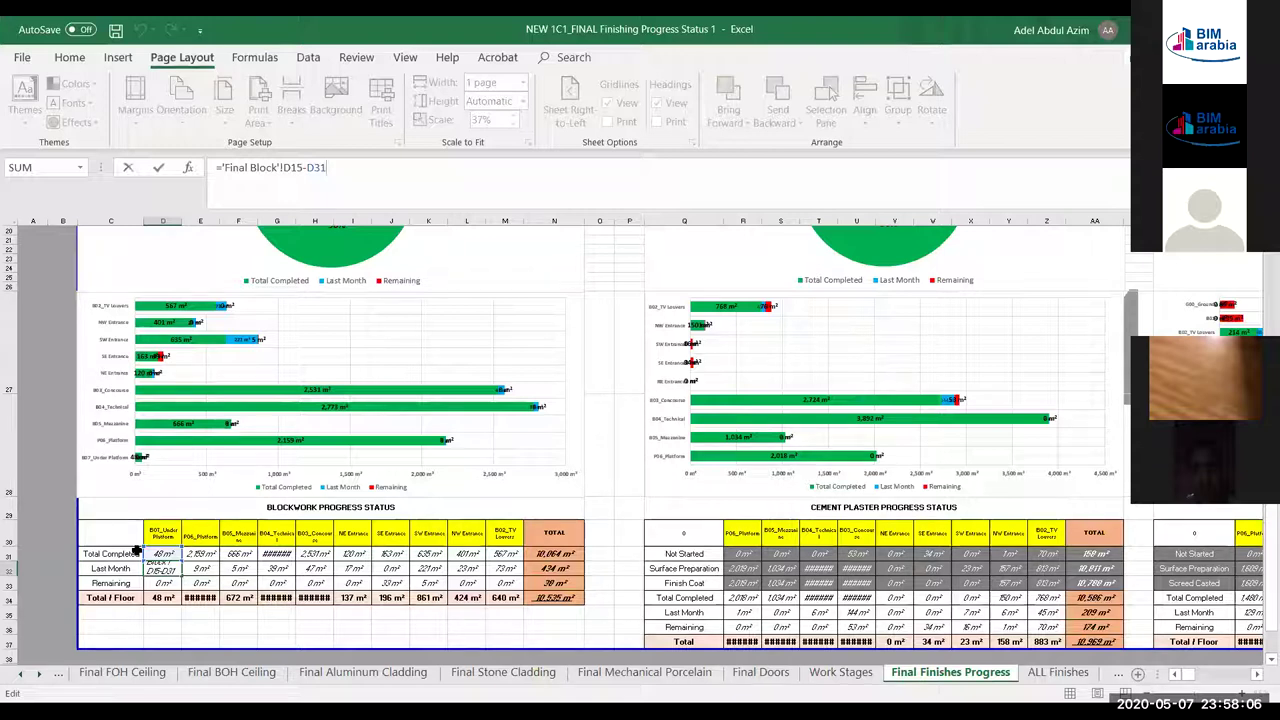
{"action": "key", "text": "Escape"}
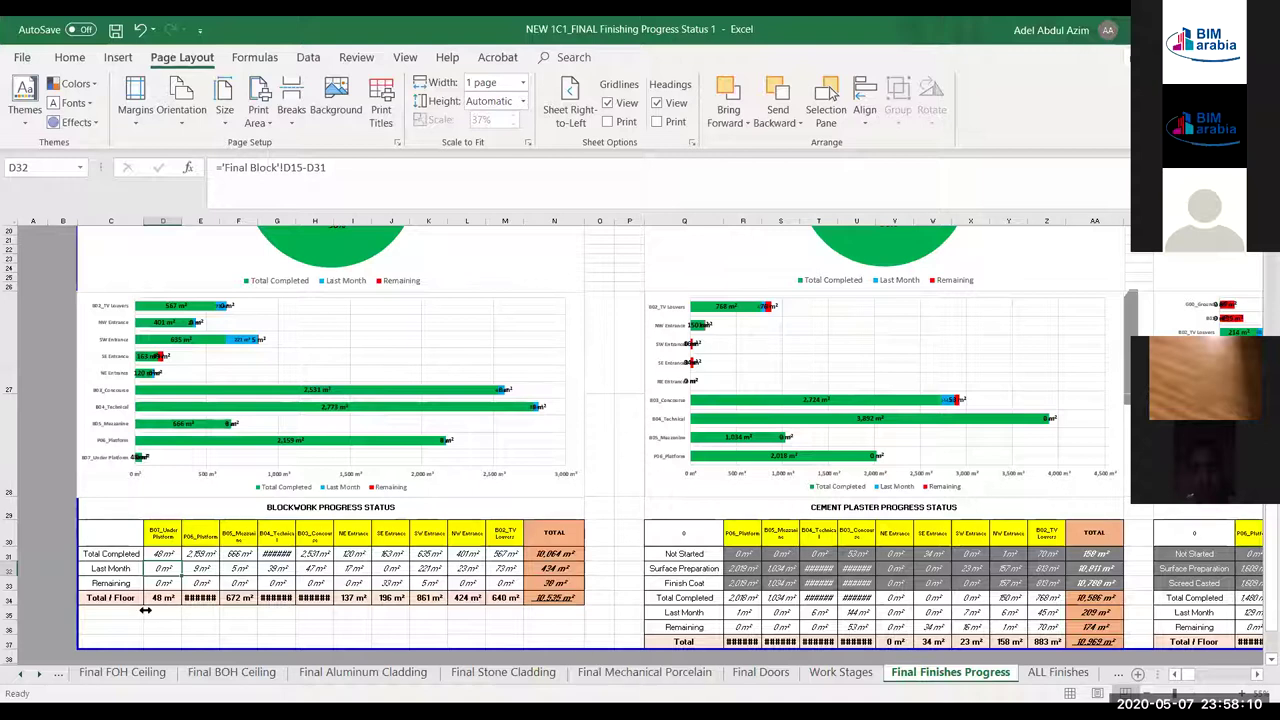
{"action": "left_click", "coordinate": [566, 569]}
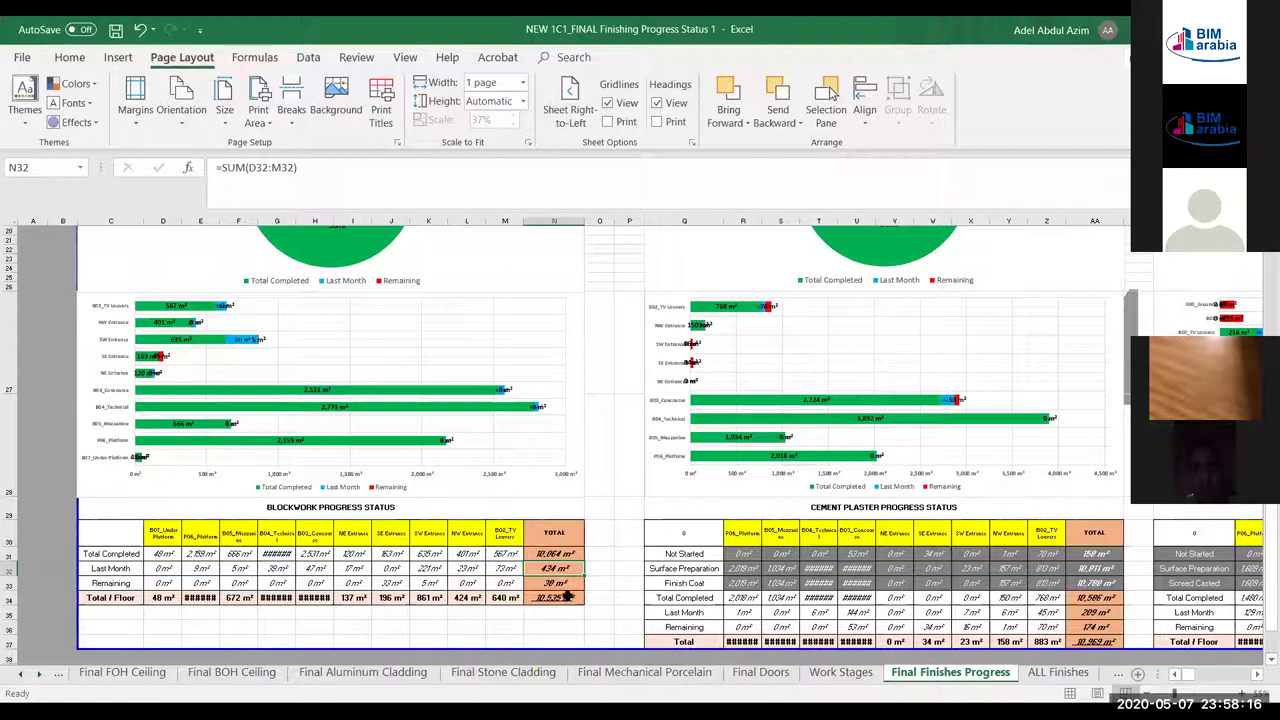
{"action": "left_click", "coordinate": [600, 568]}
{"action": "left_click", "coordinate": [553, 568]}
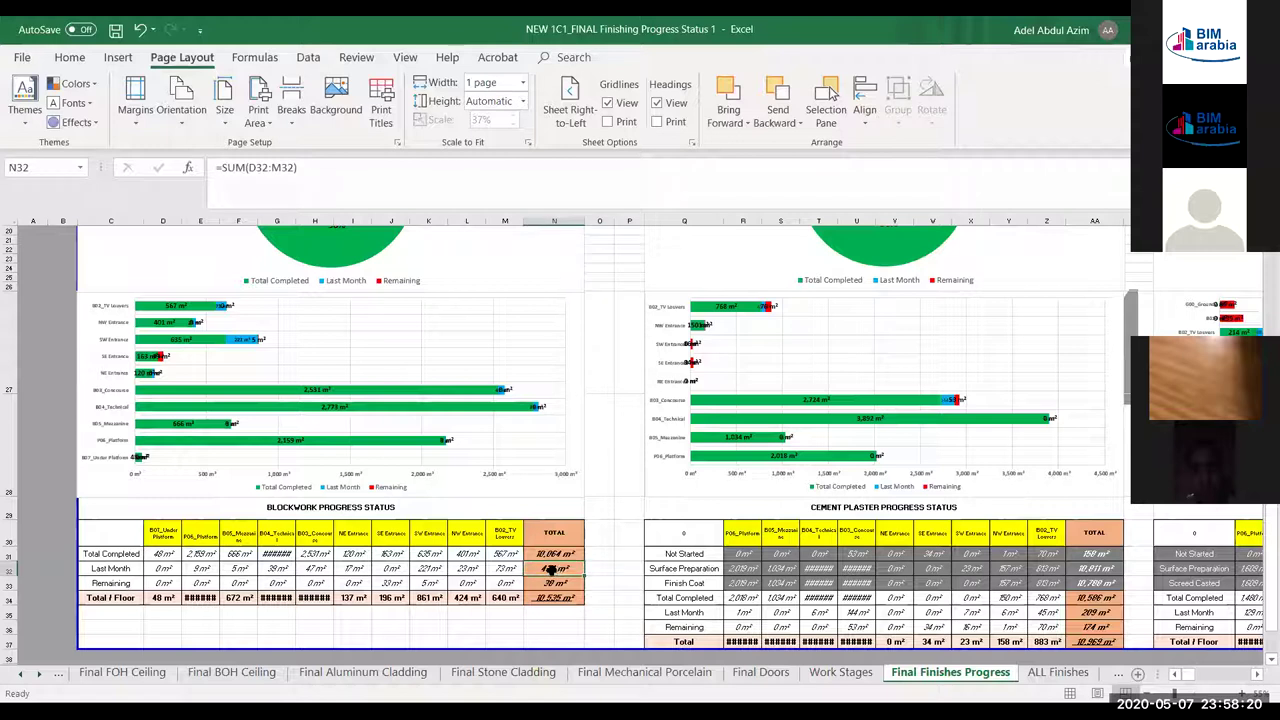
{"action": "left_click", "coordinate": [160, 568]}
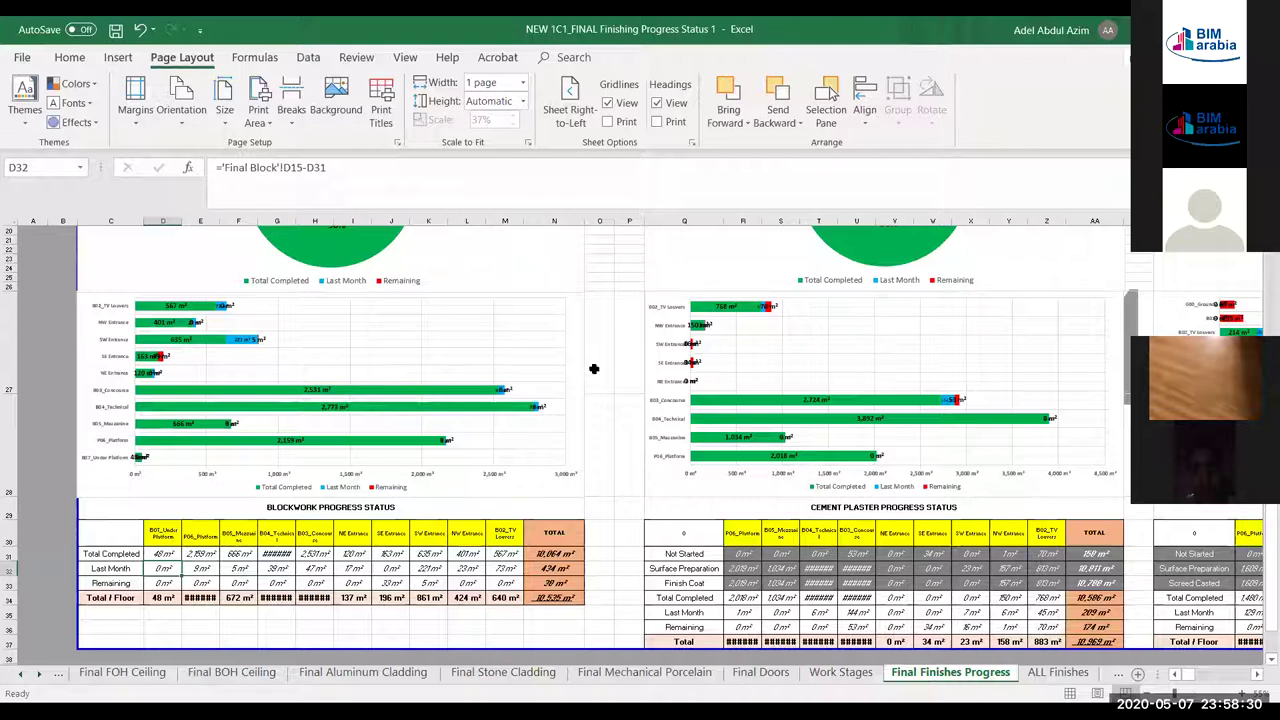
{"action": "left_click", "coordinate": [606, 340]}
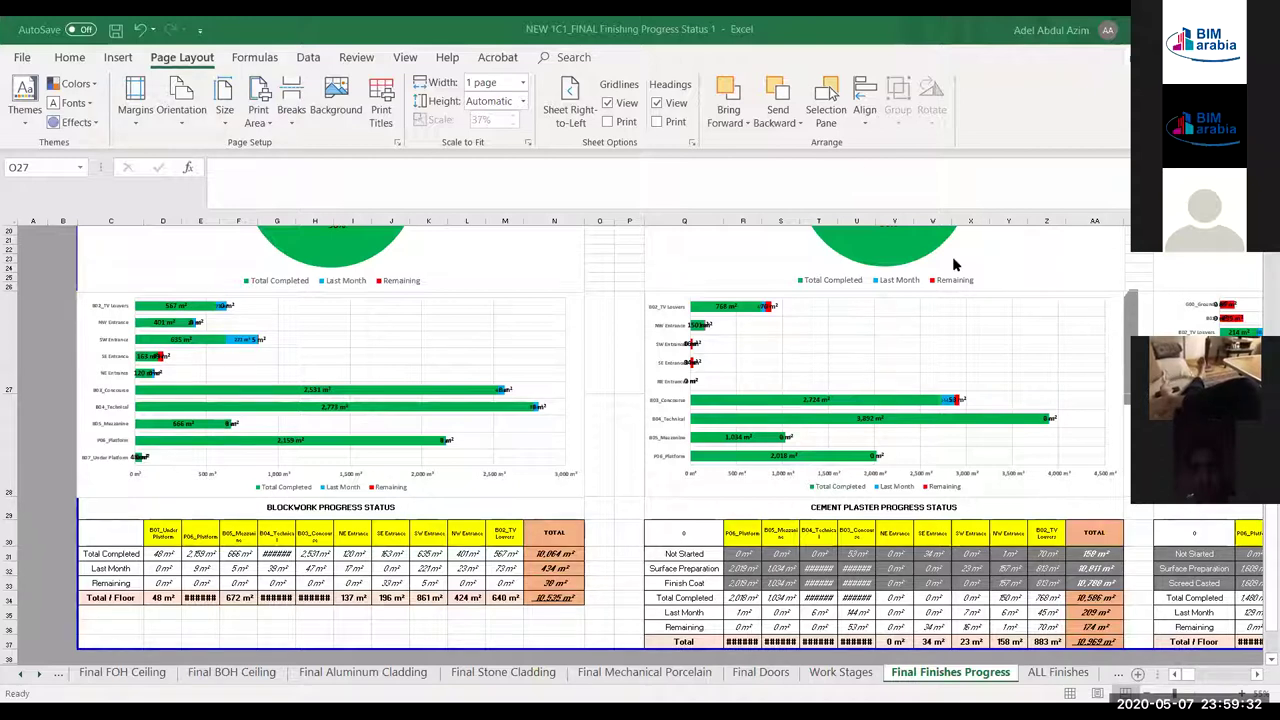
Select the Blockwork, Cement Plaster and Screed pie charts, then scroll right toward the steelwork and rubber floor charts
{"action": "left_click", "coordinate": [688, 611]}
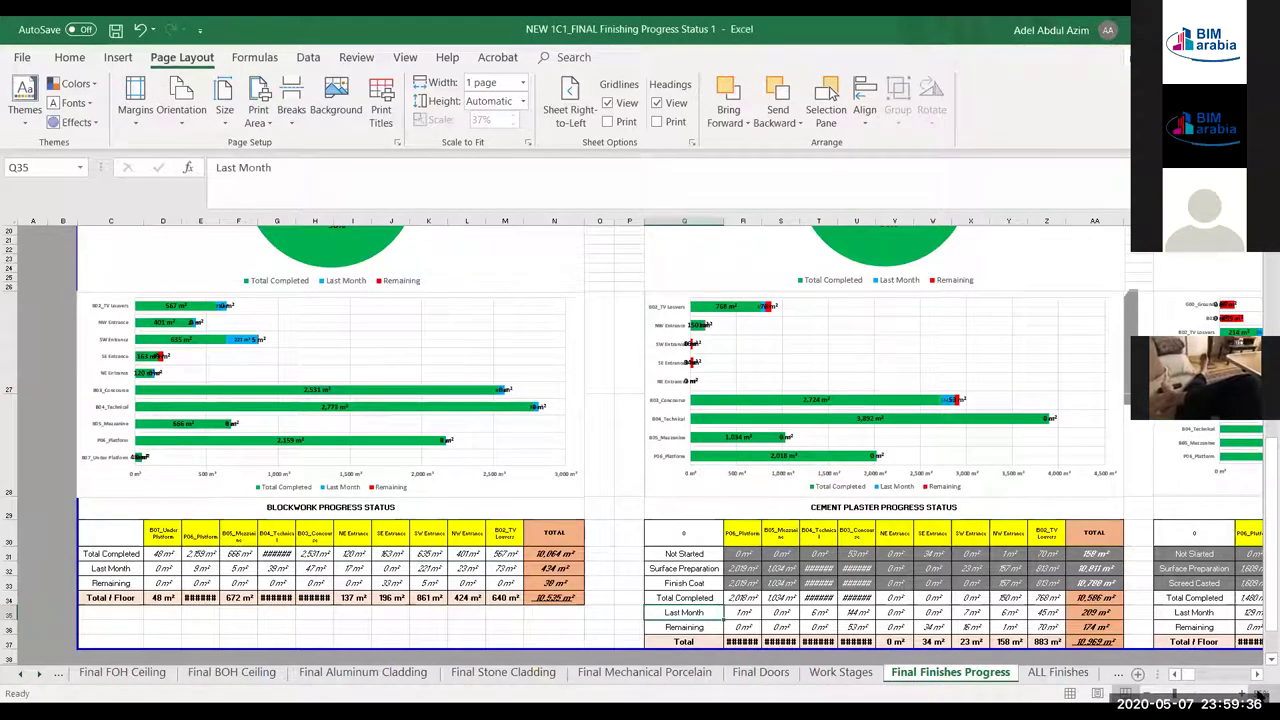
{"action": "scroll", "coordinate": [566, 620], "scroll_direction": "right", "scroll_amount": 3}
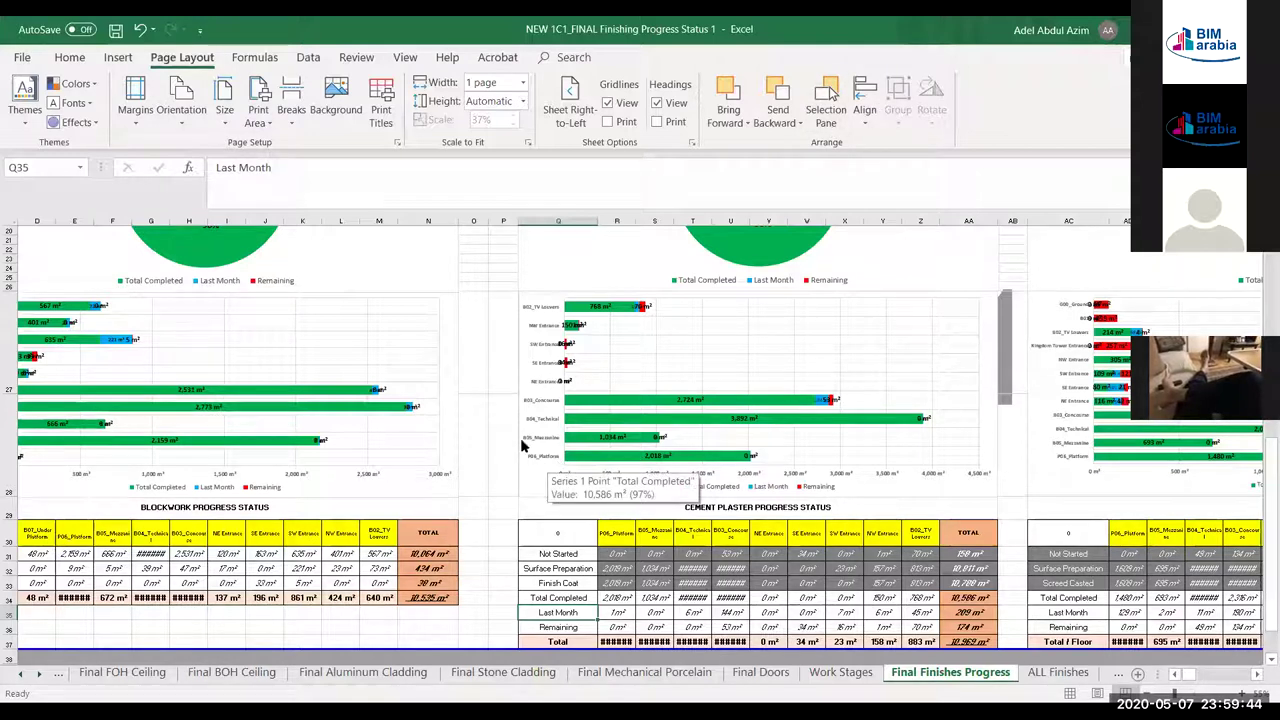
{"action": "left_click", "coordinate": [485, 448]}
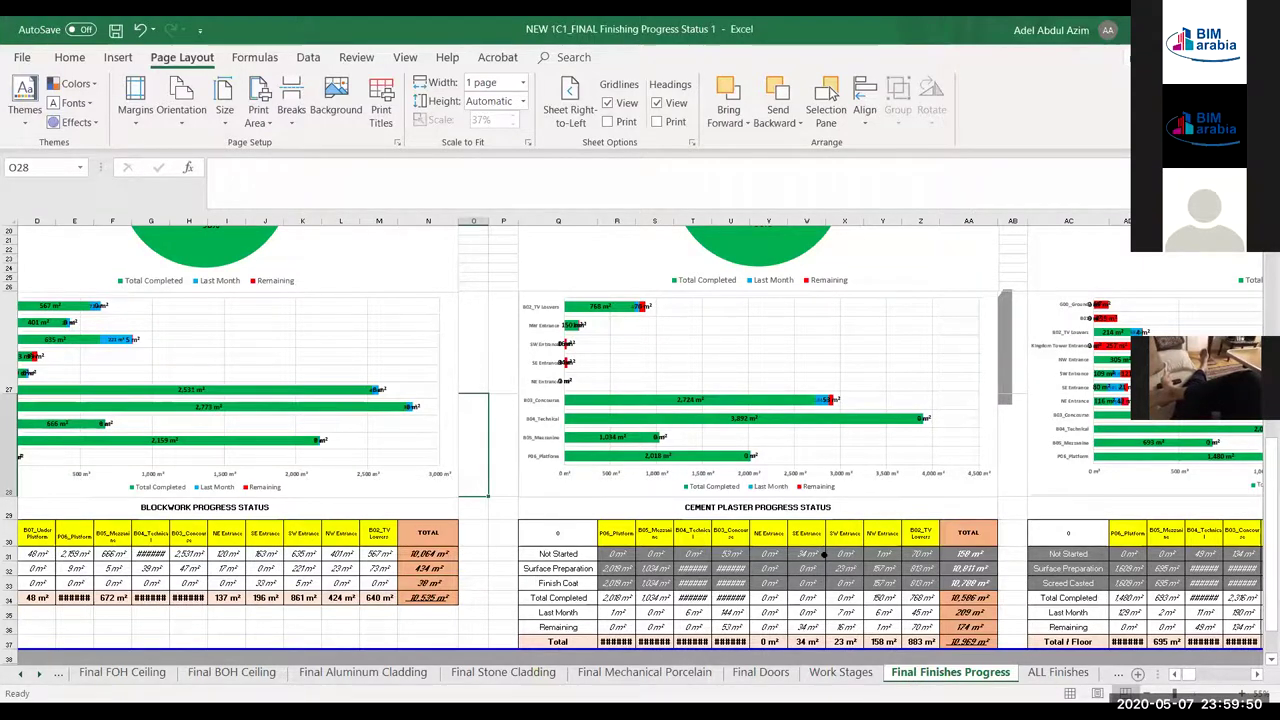
{"action": "scroll", "coordinate": [824, 554], "scroll_direction": "down", "scroll_amount": 3, "text": "ctrl"}
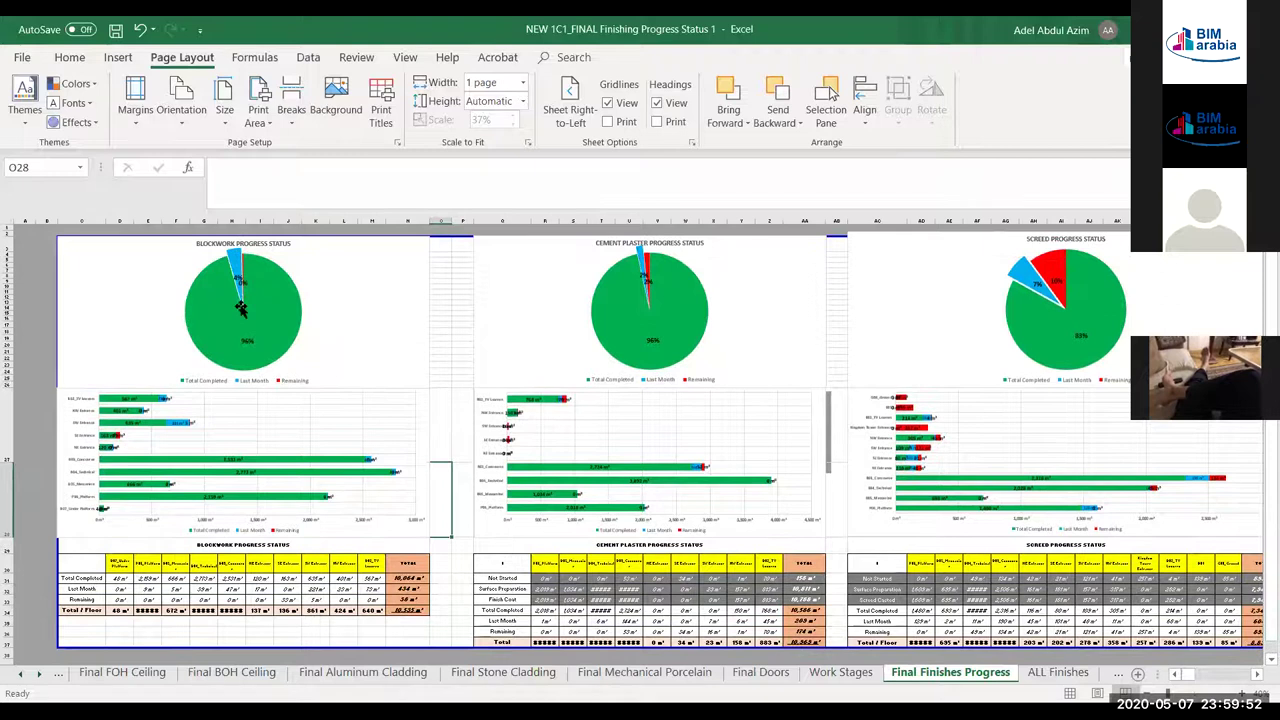
{"action": "left_click", "coordinate": [370, 260]}
{"action": "left_click", "coordinate": [546, 268]}
{"action": "left_click", "coordinate": [943, 266]}
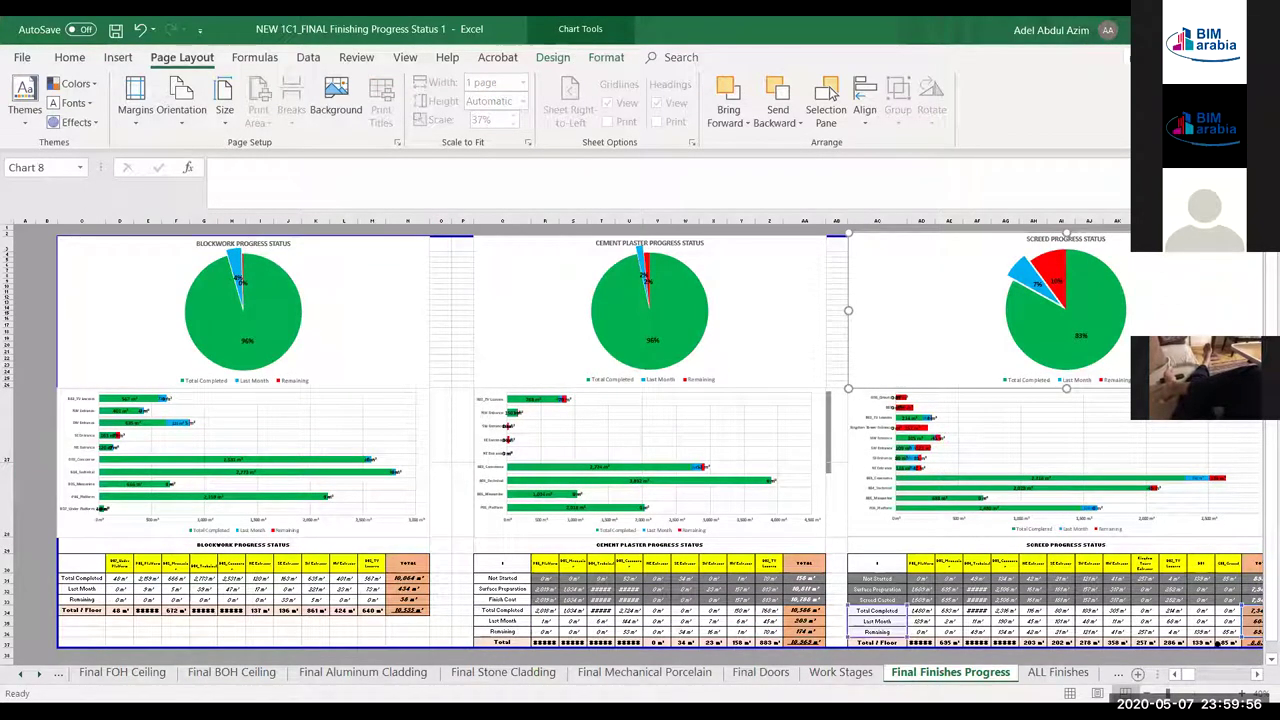
{"action": "left_click_drag", "start_coordinate": [1192, 680], "coordinate": [1262, 676]}
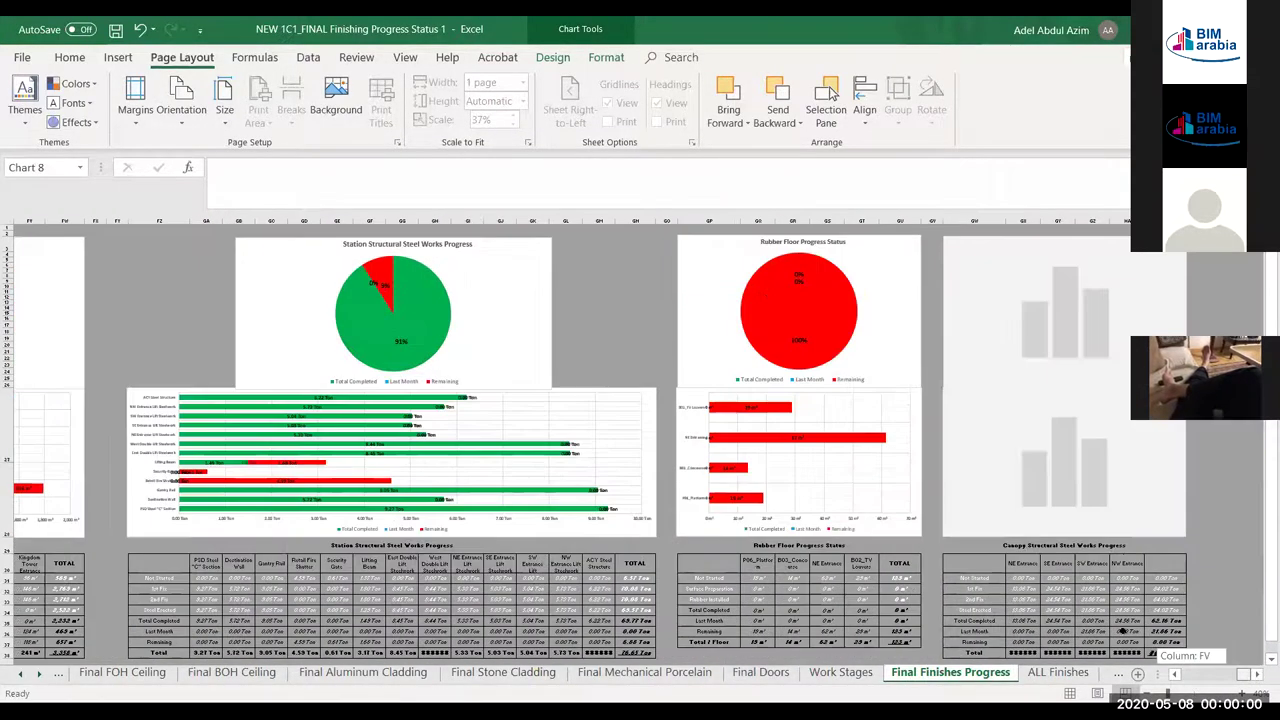
{"action": "left_click", "coordinate": [630, 418]}
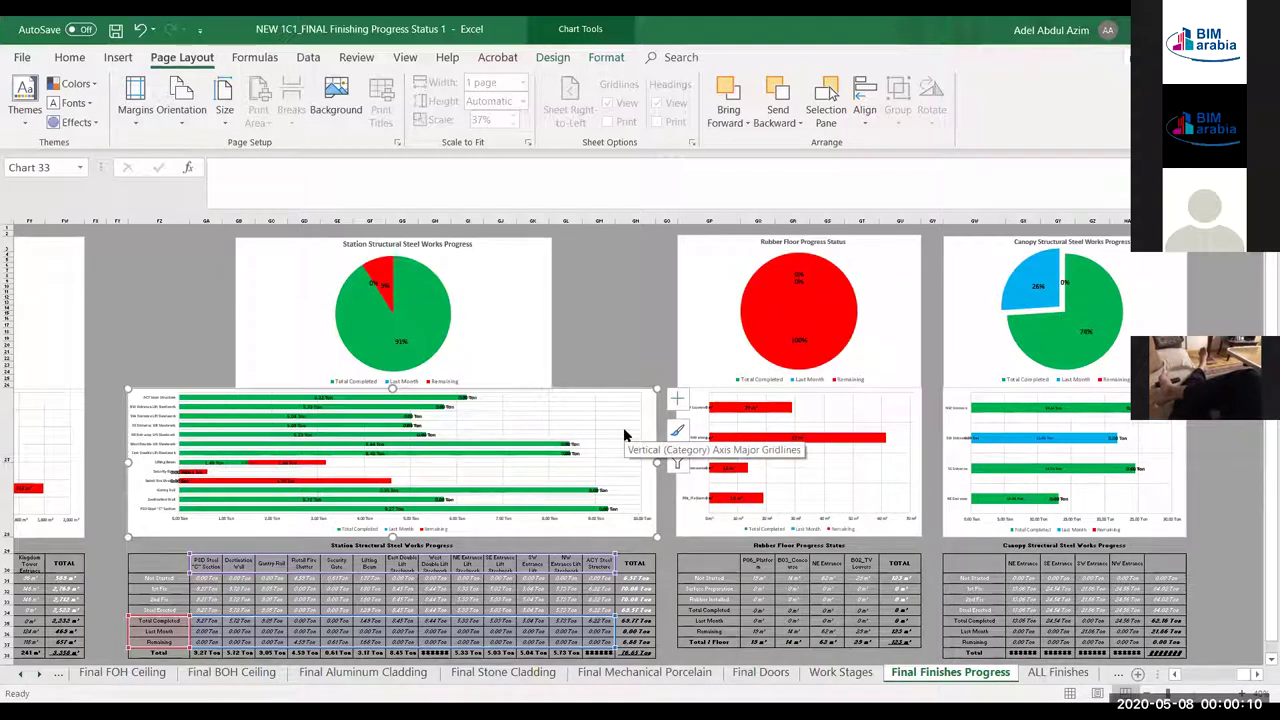
{"action": "left_click", "coordinate": [228, 607]}
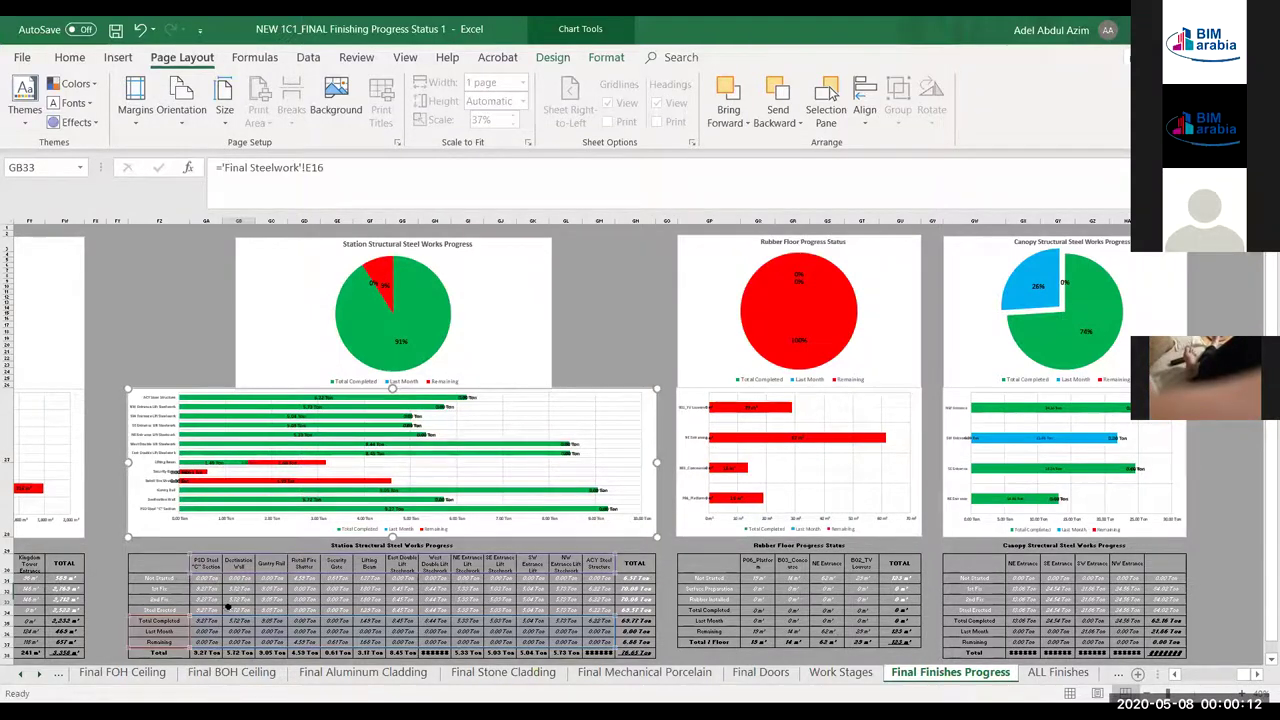
{"action": "left_click", "coordinate": [207, 626]}
{"action": "left_click", "coordinate": [207, 631]}
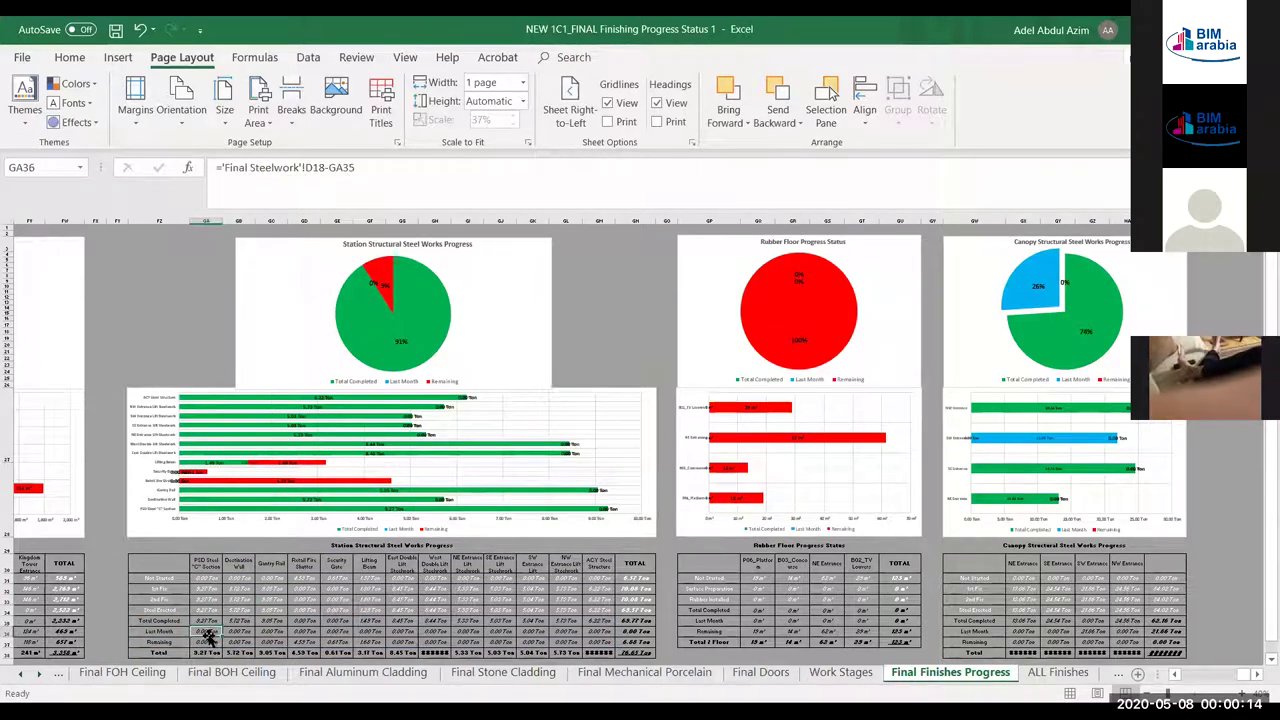
Go from the ALL Finishes tab to the ALL Finishes (2) sheet via the sheet list
{"action": "left_click", "coordinate": [1058, 672]}
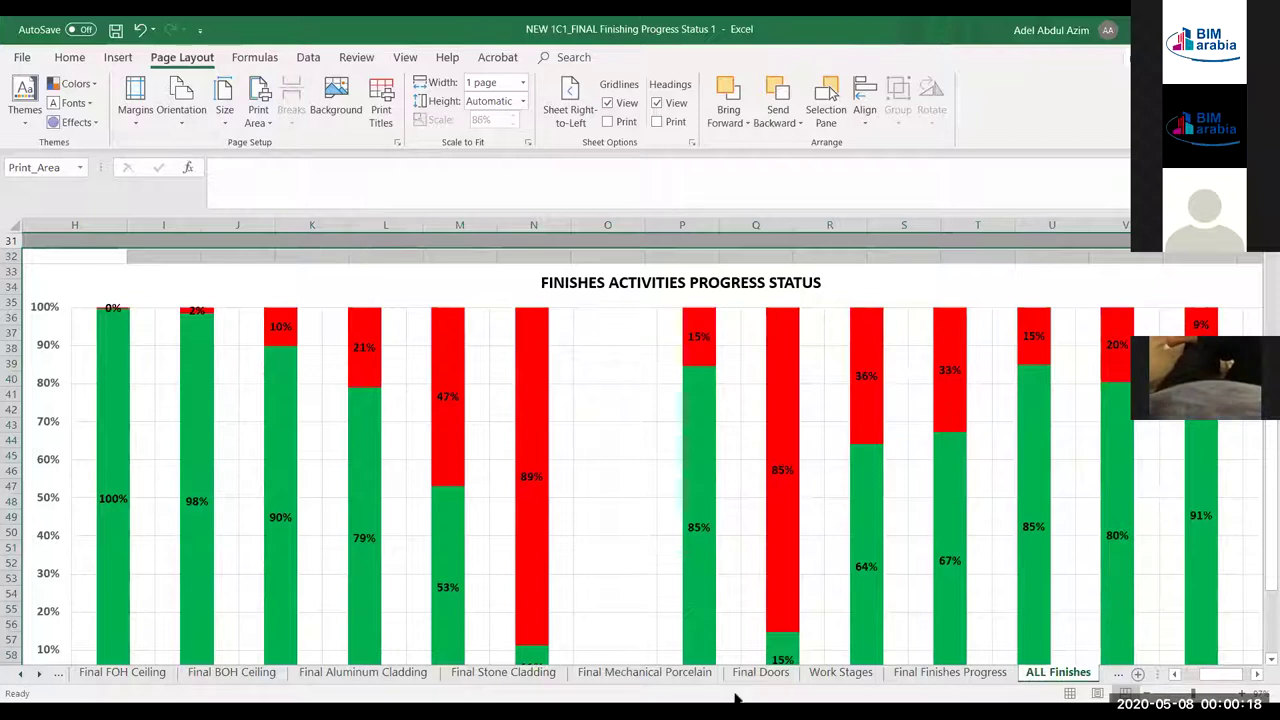
{"action": "right_click", "coordinate": [28, 676]}
{"action": "left_click", "coordinate": [50, 654]}
{"action": "left_click", "coordinate": [160, 681]}
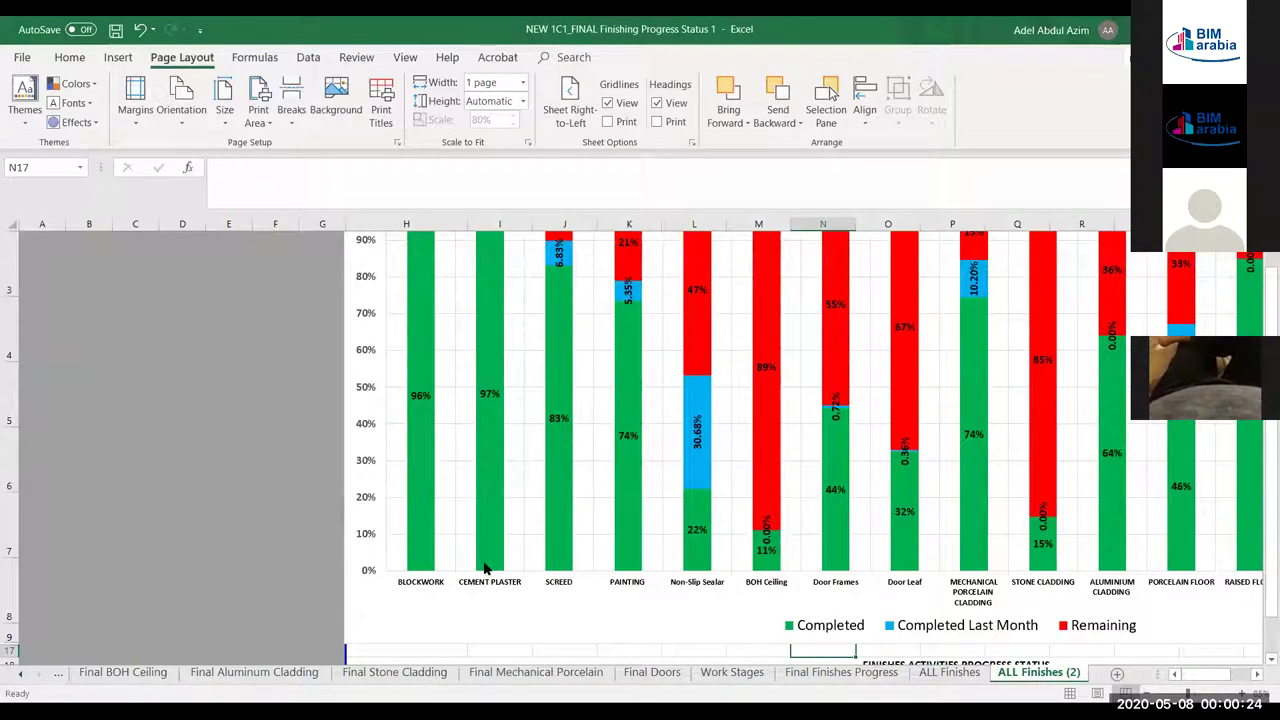
{"action": "scroll", "coordinate": [505, 570], "scroll_direction": "down", "scroll_amount": 4, "text": "ctrl"}
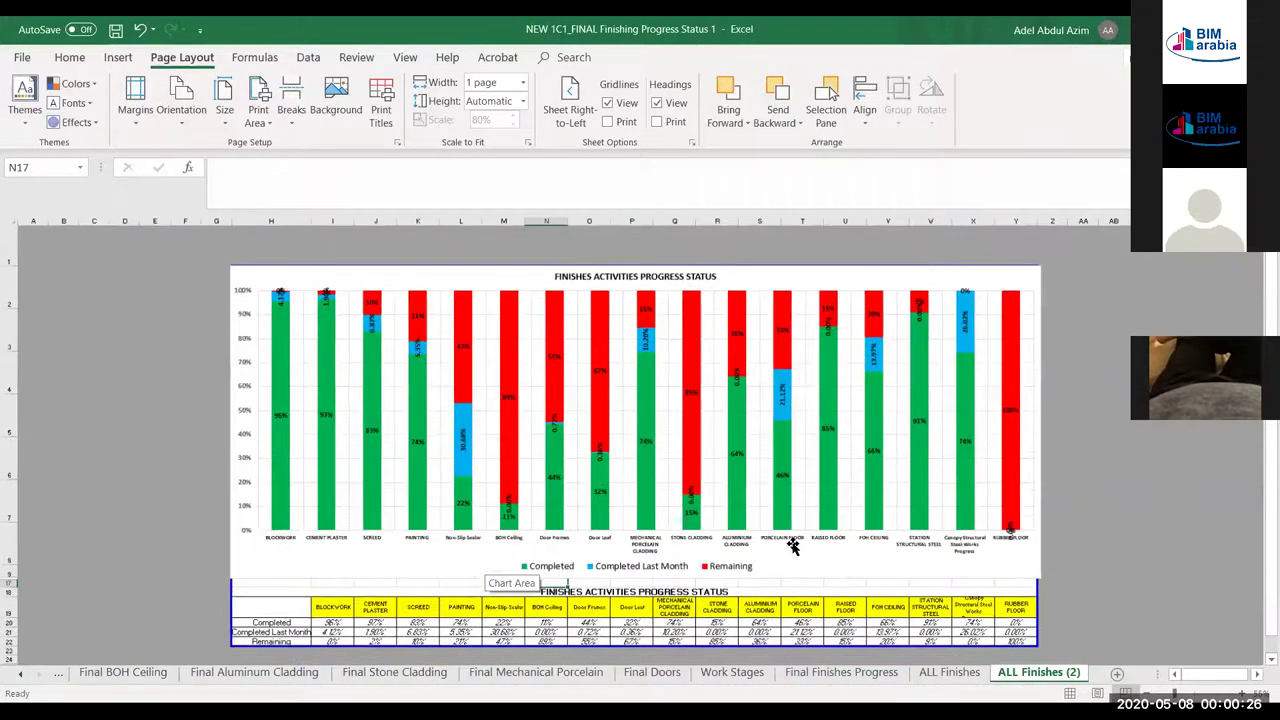
{"action": "scroll", "coordinate": [1204, 648], "scroll_direction": "up", "scroll_amount": 1, "text": "ctrl"}
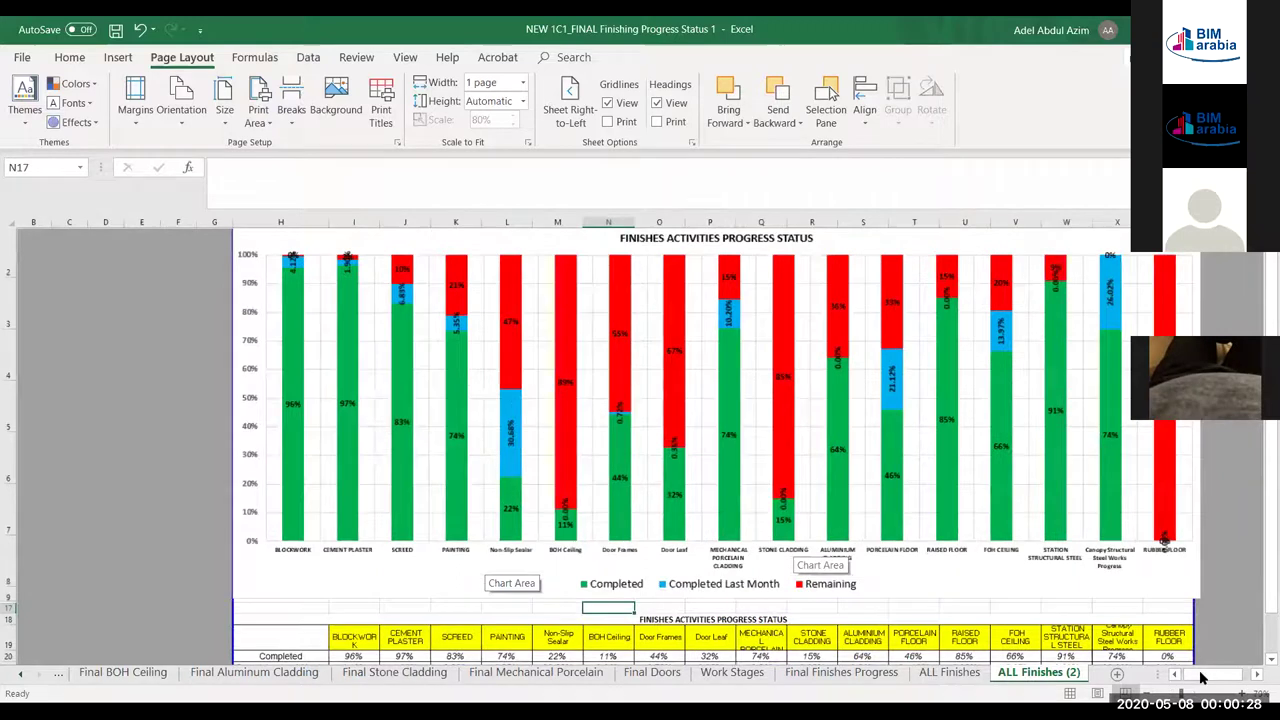
{"action": "scroll", "coordinate": [1203, 678], "scroll_direction": "up", "scroll_amount": 1, "text": "ctrl"}
{"action": "scroll", "coordinate": [1200, 668], "scroll_direction": "right", "scroll_amount": 2}
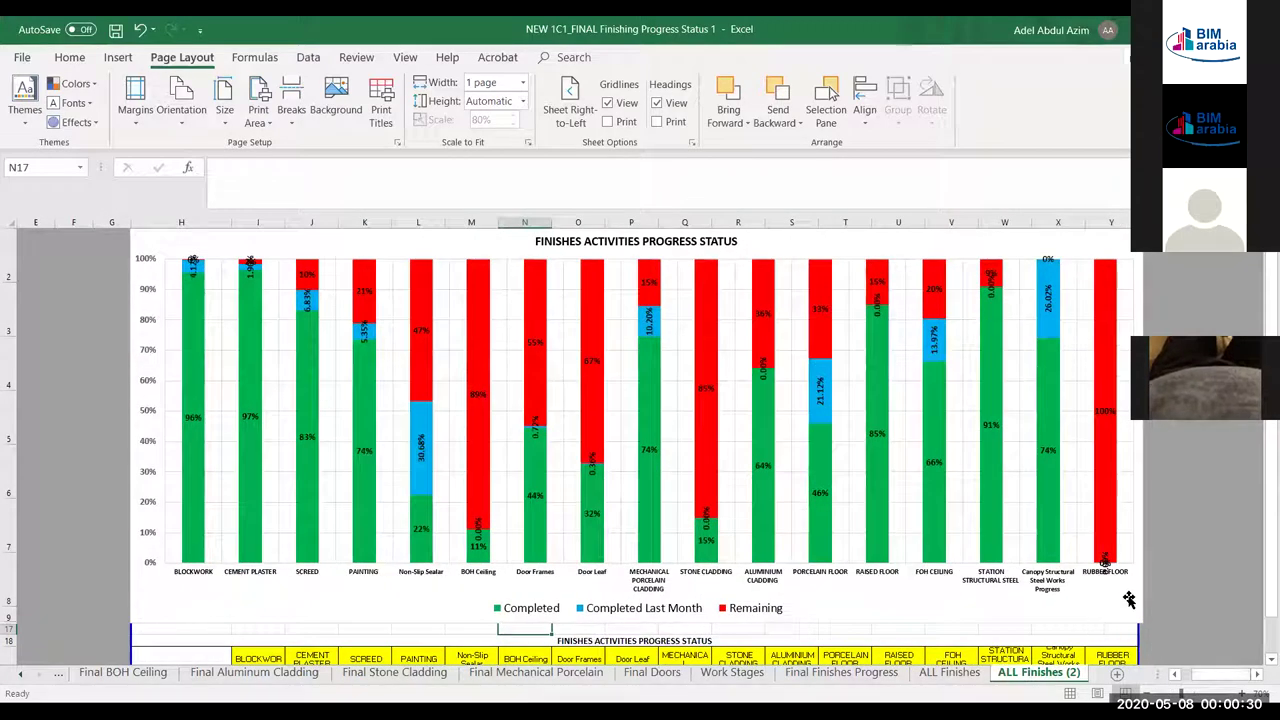
{"action": "scroll", "coordinate": [1086, 606], "scroll_direction": "down", "scroll_amount": 1}
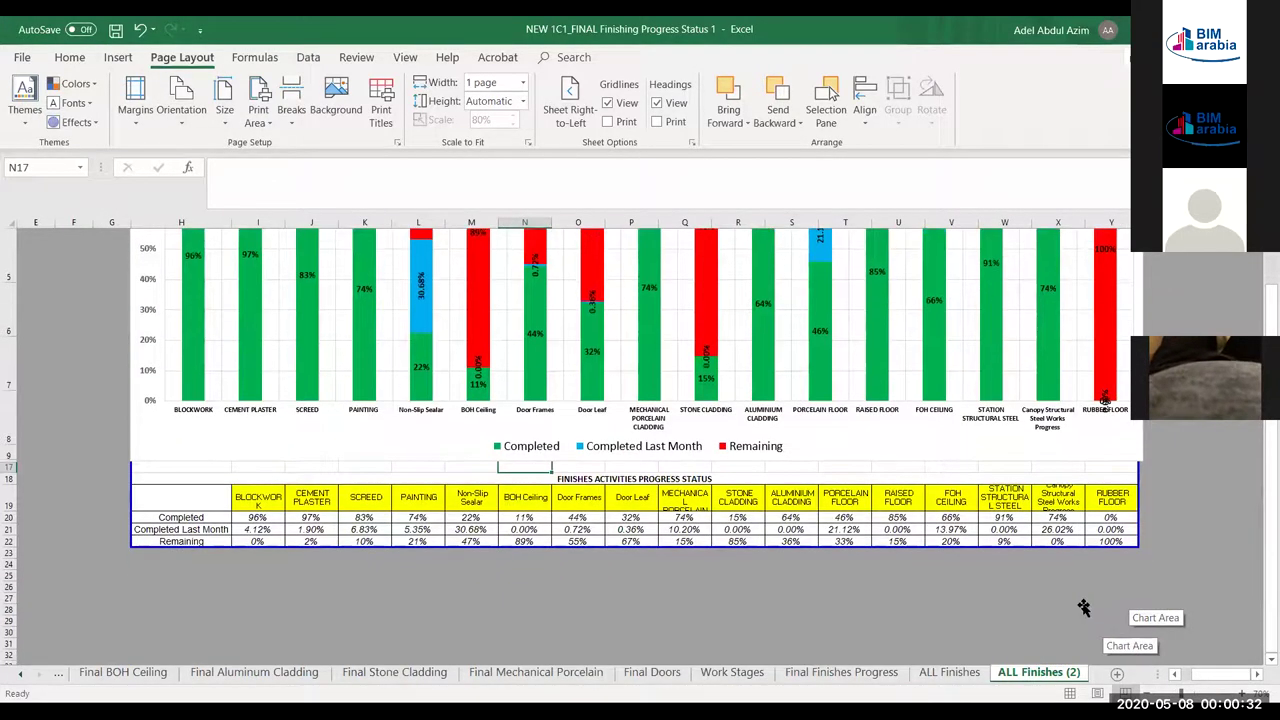
{"action": "scroll", "coordinate": [1084, 607], "scroll_direction": "up", "scroll_amount": 1}
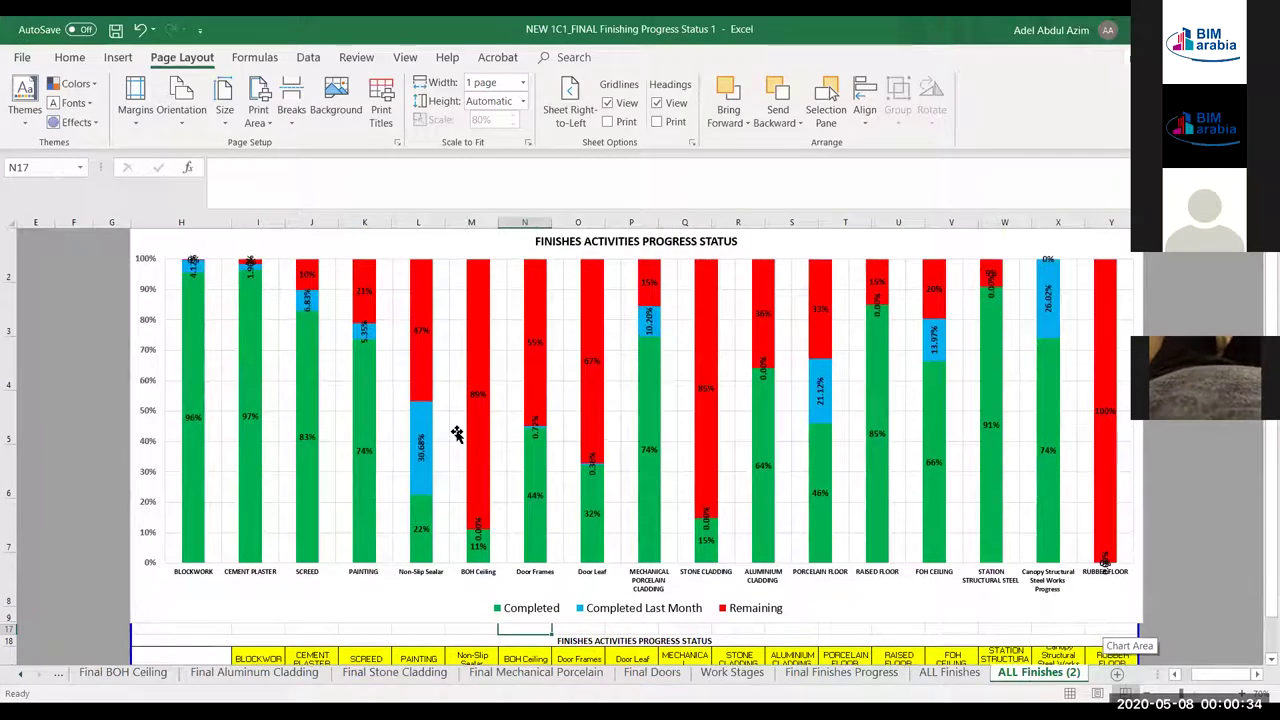
Select the Finishes Activities Progress Status column chart to inspect its Completed, Last Month and Remaining stacks
{"action": "left_click", "coordinate": [191, 570]}
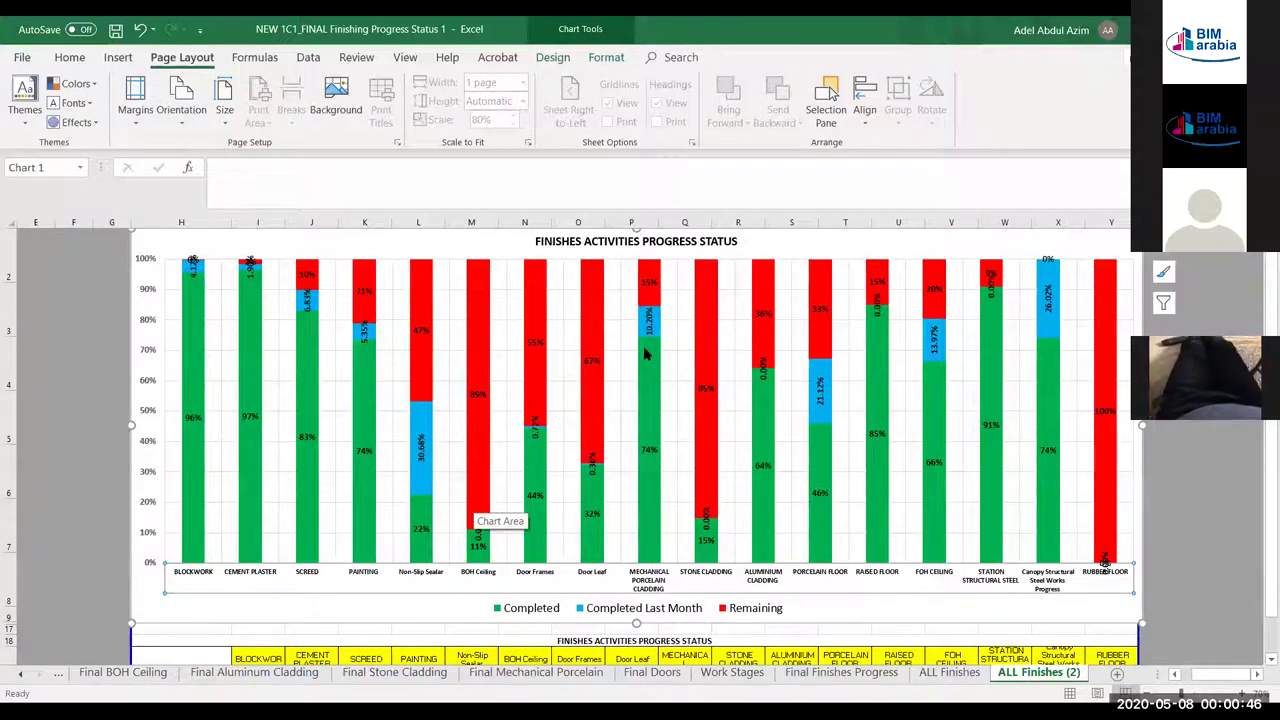
{"action": "mouse_move", "coordinate": [645, 352]}
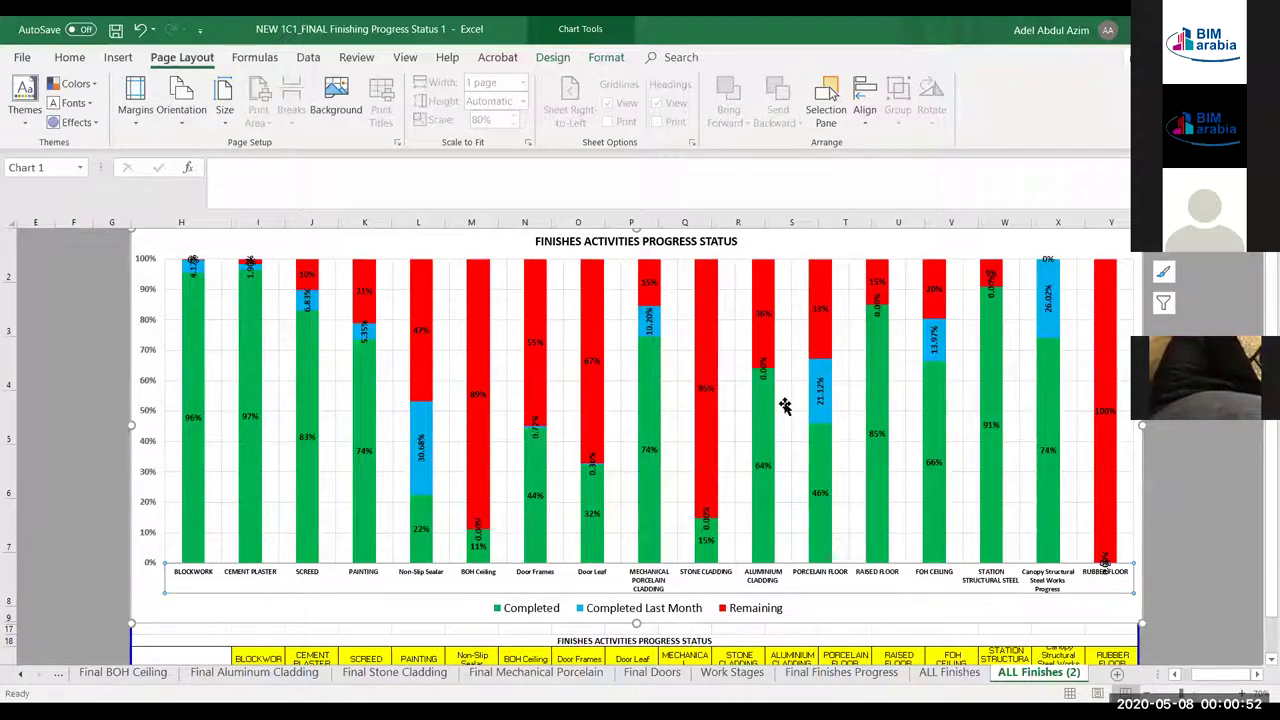
{"action": "scroll", "coordinate": [905, 460], "scroll_direction": "down", "scroll_amount": 2}
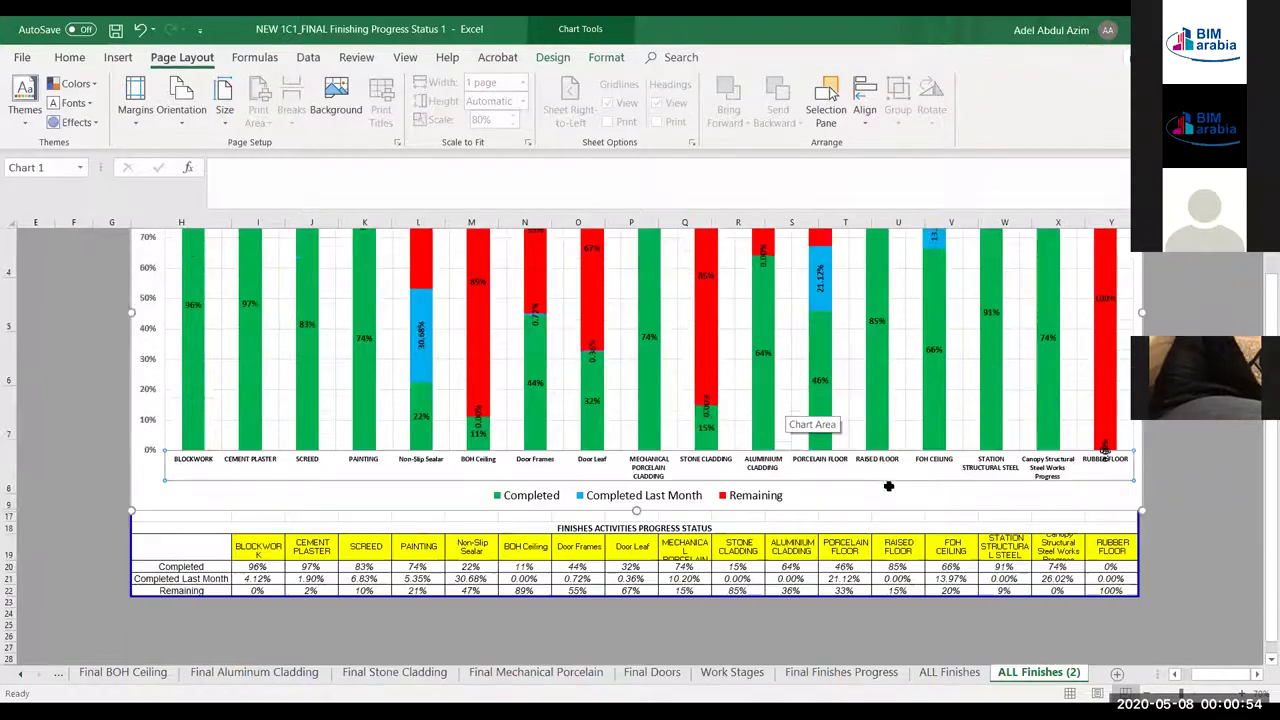
{"action": "scroll", "coordinate": [790, 470], "scroll_direction": "up", "scroll_amount": 1}
{"action": "scroll", "coordinate": [760, 450], "scroll_direction": "up", "scroll_amount": 1}
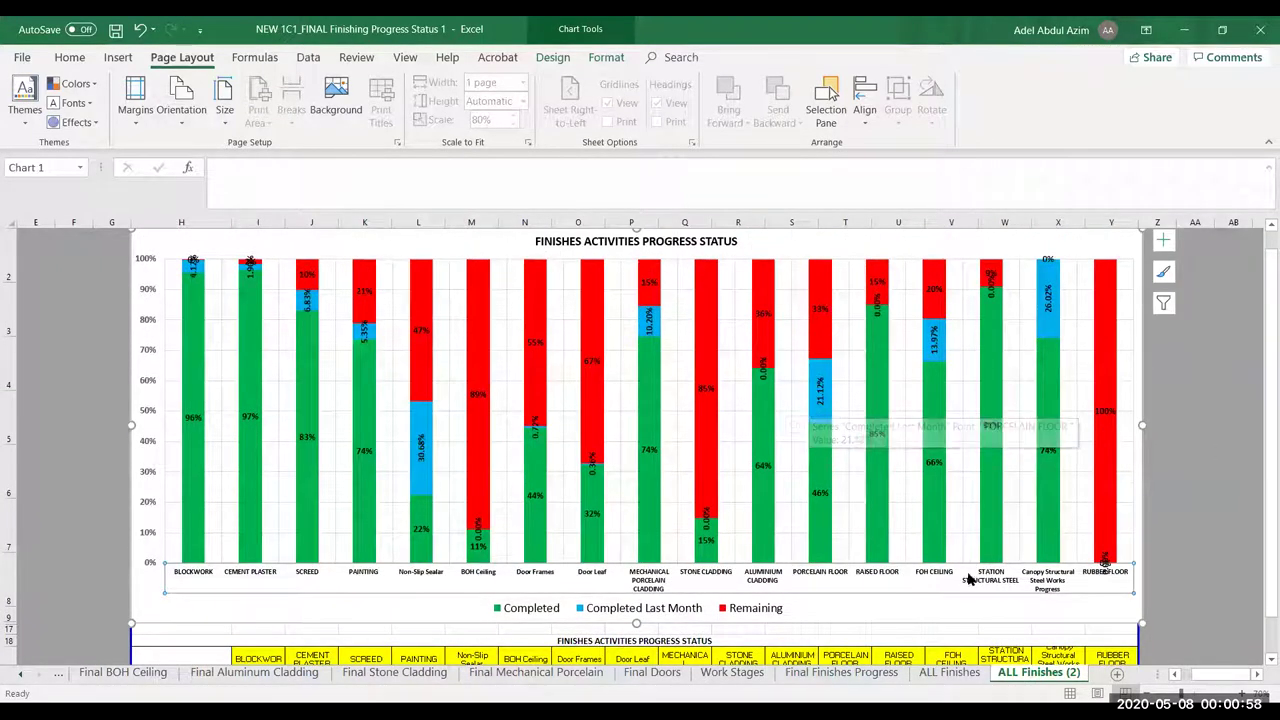
Return to Final Finishes Progress and check L36, N36 and the E34 P06_Platform link
{"action": "left_click", "coordinate": [840, 673]}
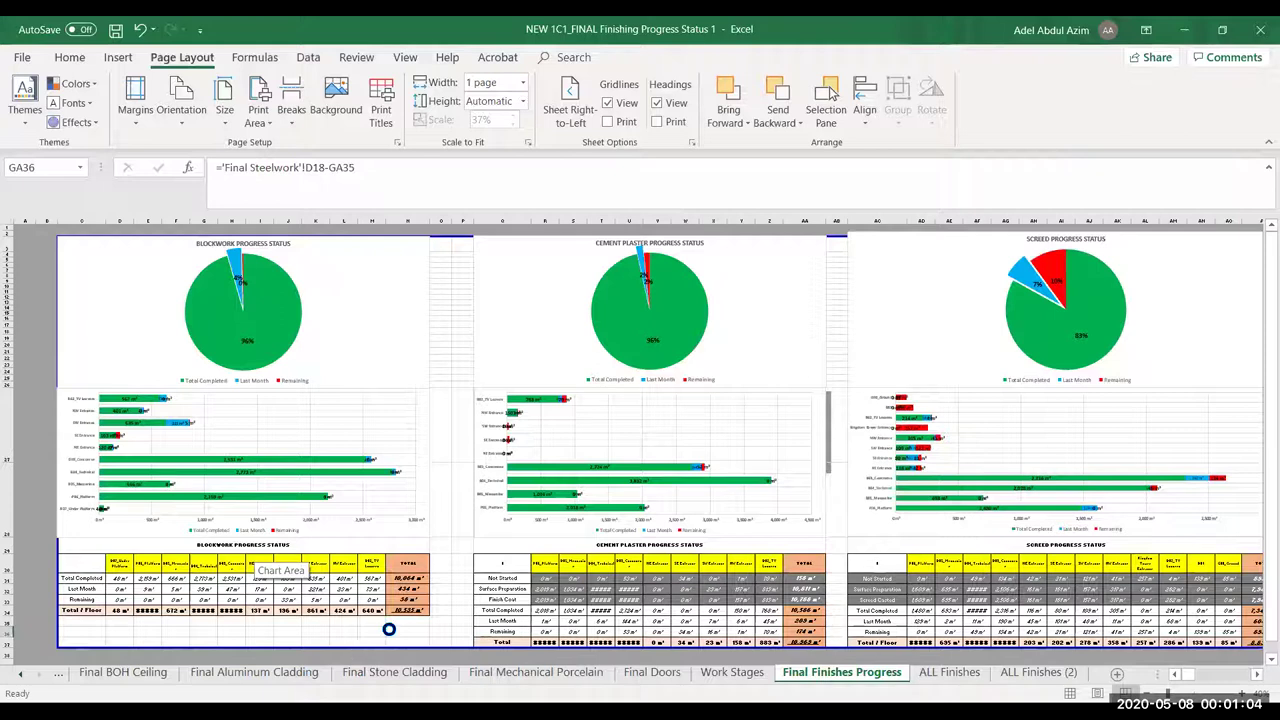
{"action": "scroll", "coordinate": [389, 629], "scroll_direction": "up", "scroll_amount": 3, "text": "ctrl"}
{"action": "left_click", "coordinate": [1195, 680]}
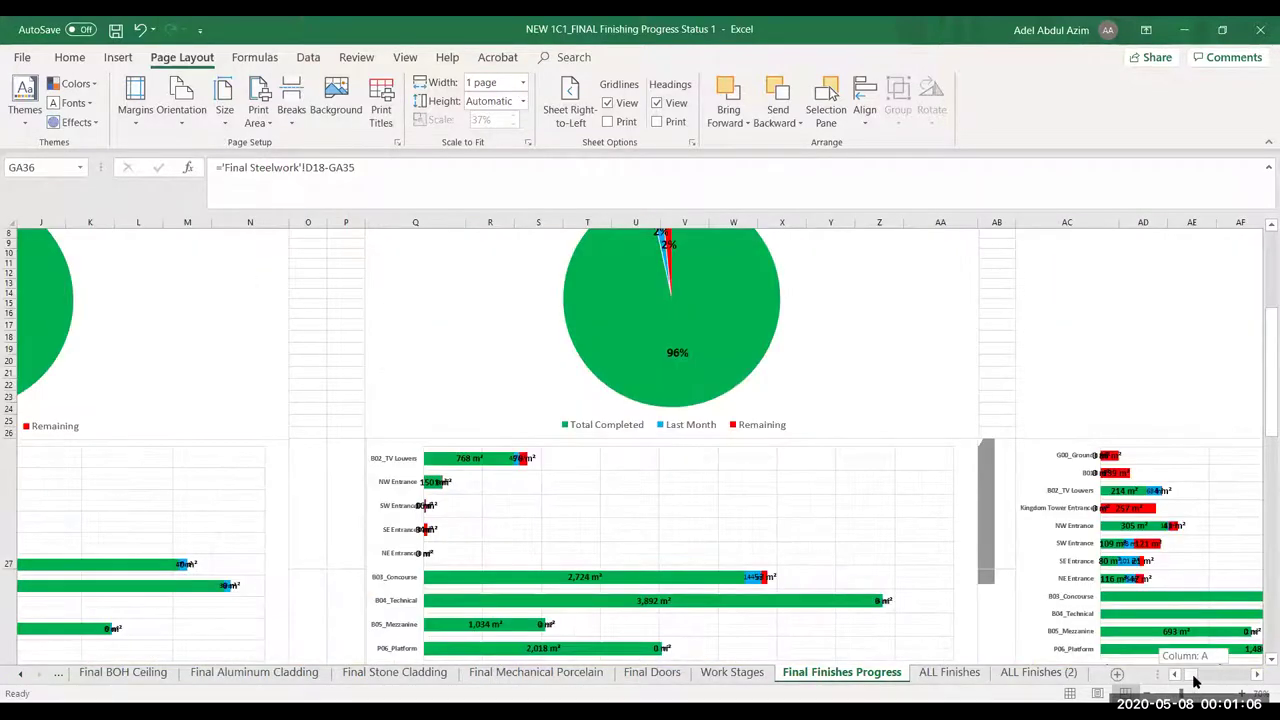
{"action": "scroll", "coordinate": [533, 531], "scroll_direction": "down", "scroll_amount": 7}
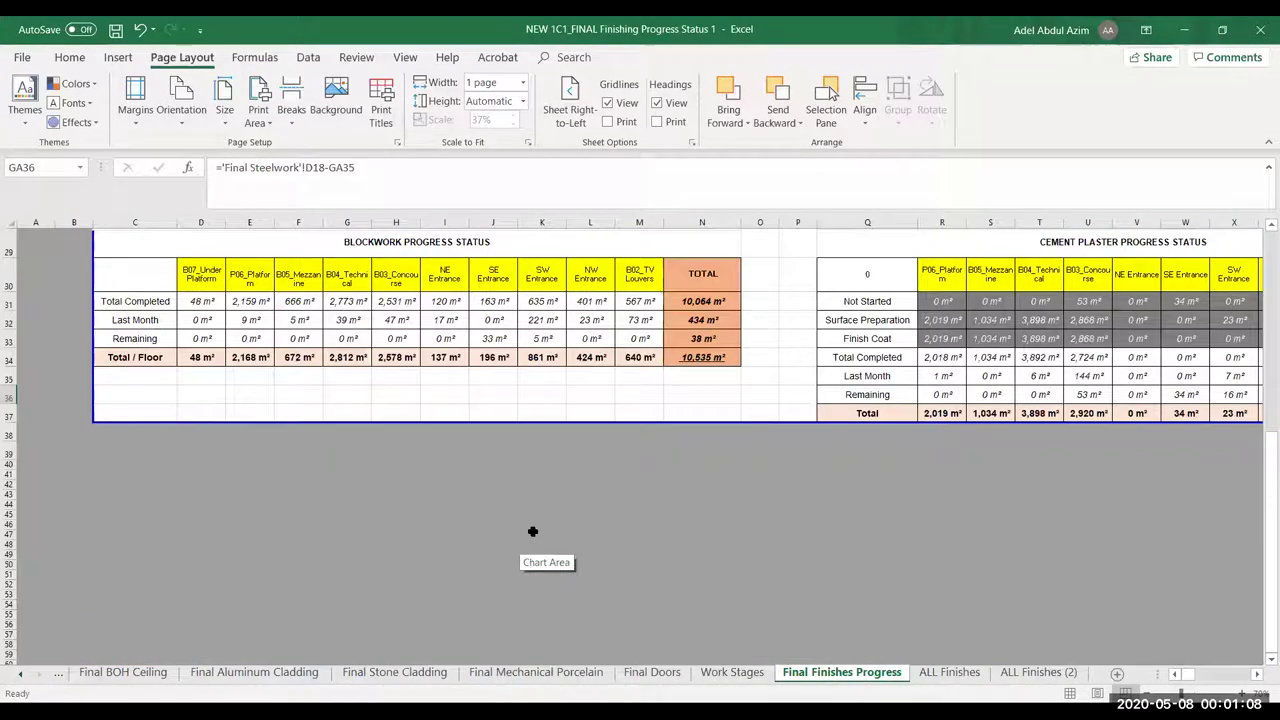
{"action": "left_click", "coordinate": [589, 400]}
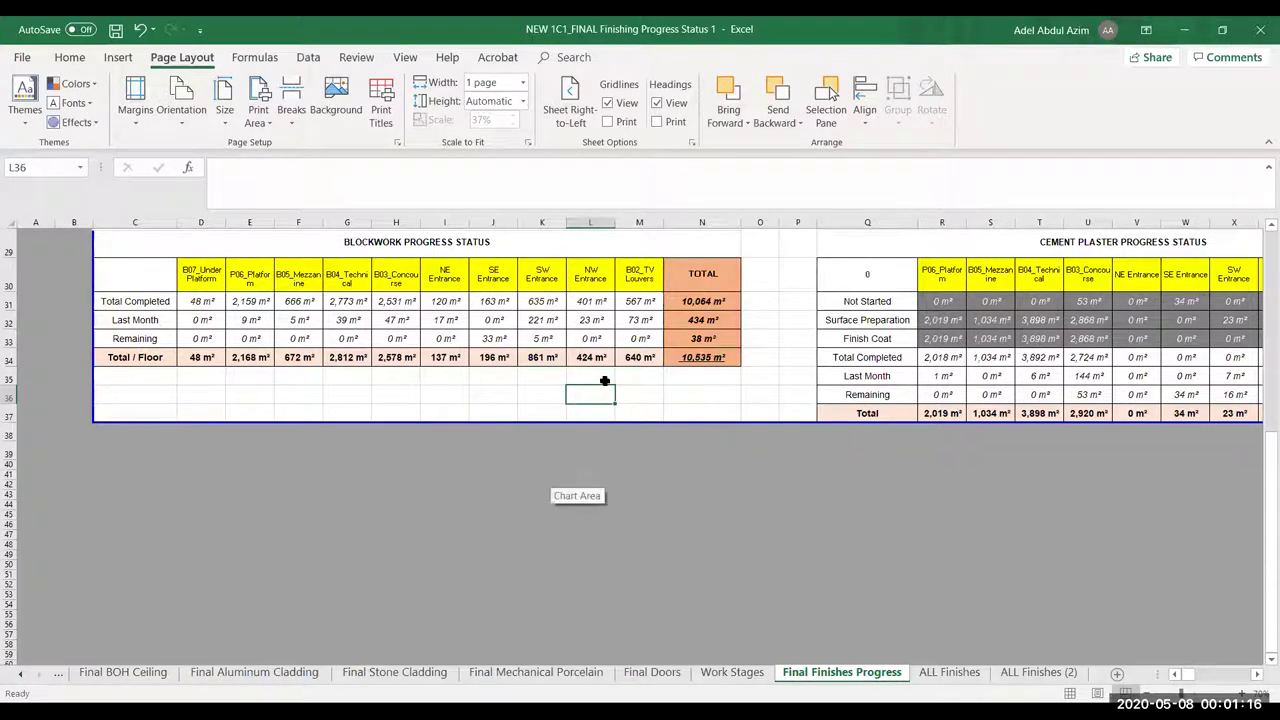
{"action": "left_click", "coordinate": [686, 394]}
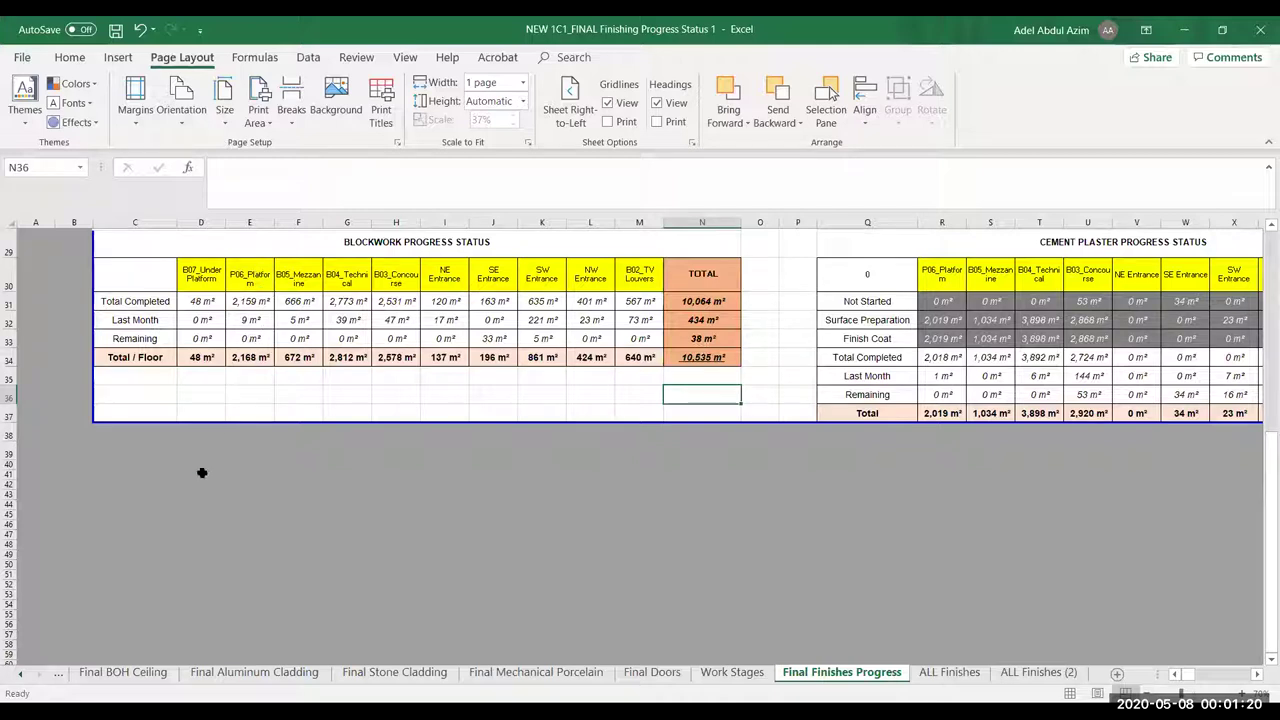
{"action": "left_click", "coordinate": [255, 358]}
{"action": "scroll", "coordinate": [287, 440], "scroll_direction": "up", "scroll_amount": 2}
{"action": "scroll", "coordinate": [258, 487], "scroll_direction": "up", "scroll_amount": 3}
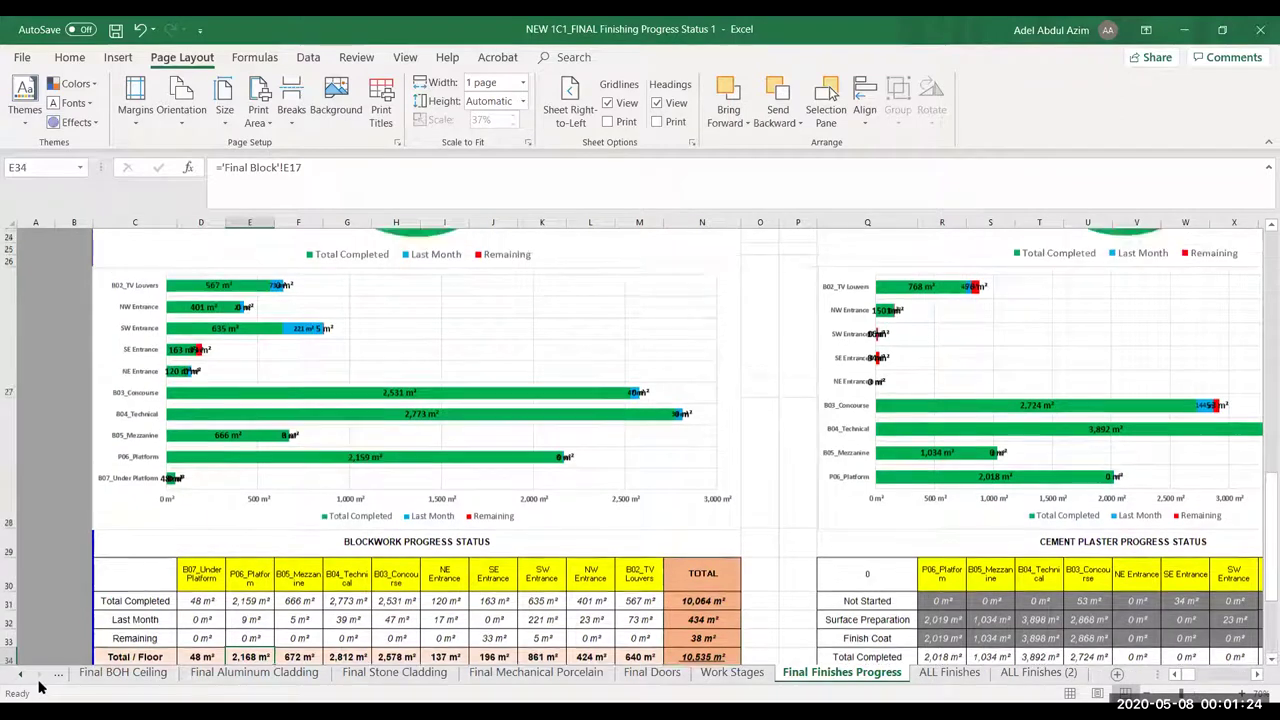
Activate the Wall Schedule sheet and scroll down to the P06_Platform blockwork rows
{"action": "right_click", "coordinate": [38, 675]}
{"action": "left_click_drag", "start_coordinate": [275, 601], "coordinate": [275, 484]}
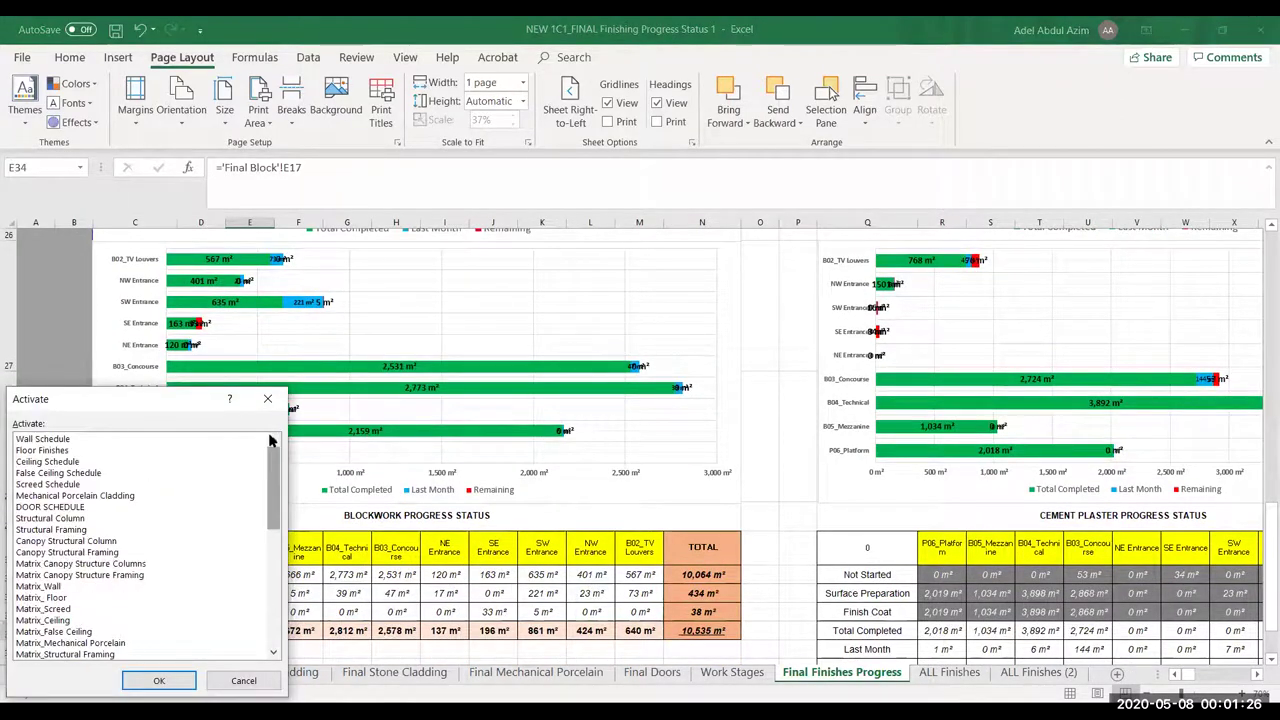
{"action": "left_click", "coordinate": [62, 440]}
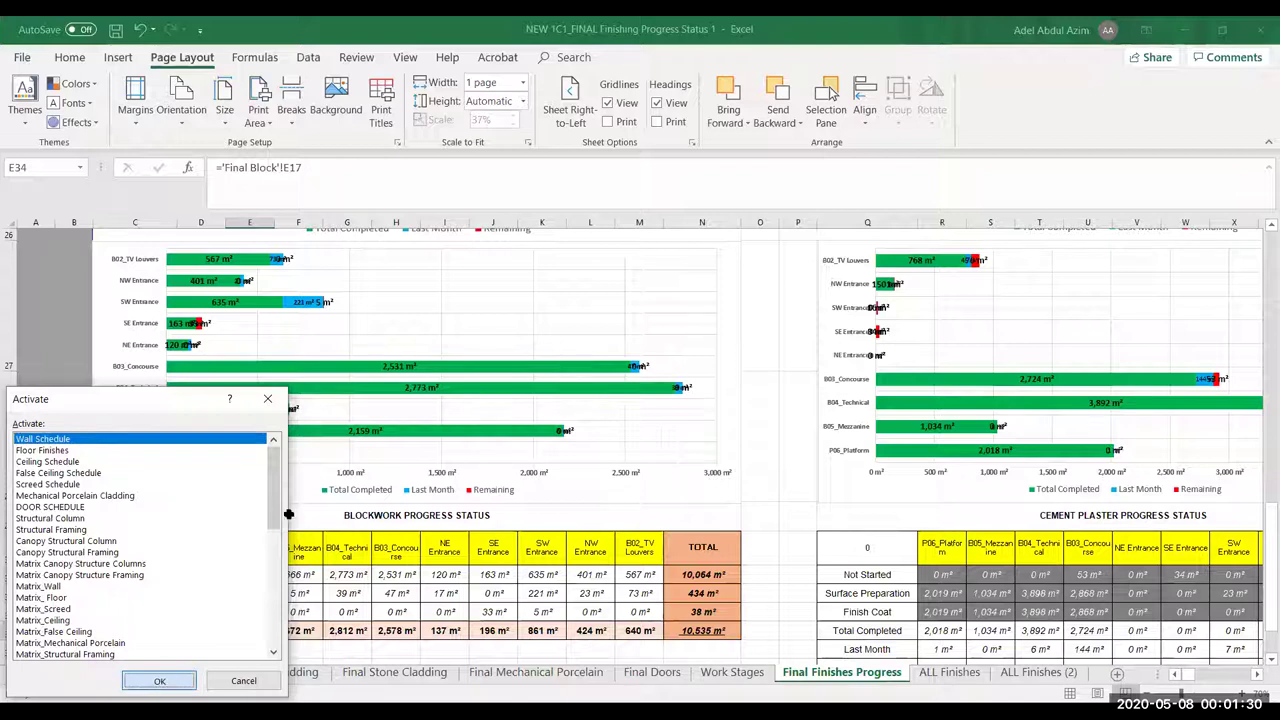
{"action": "key", "text": "Return"}
{"action": "scroll", "coordinate": [292, 509], "scroll_direction": "down", "scroll_amount": 9}
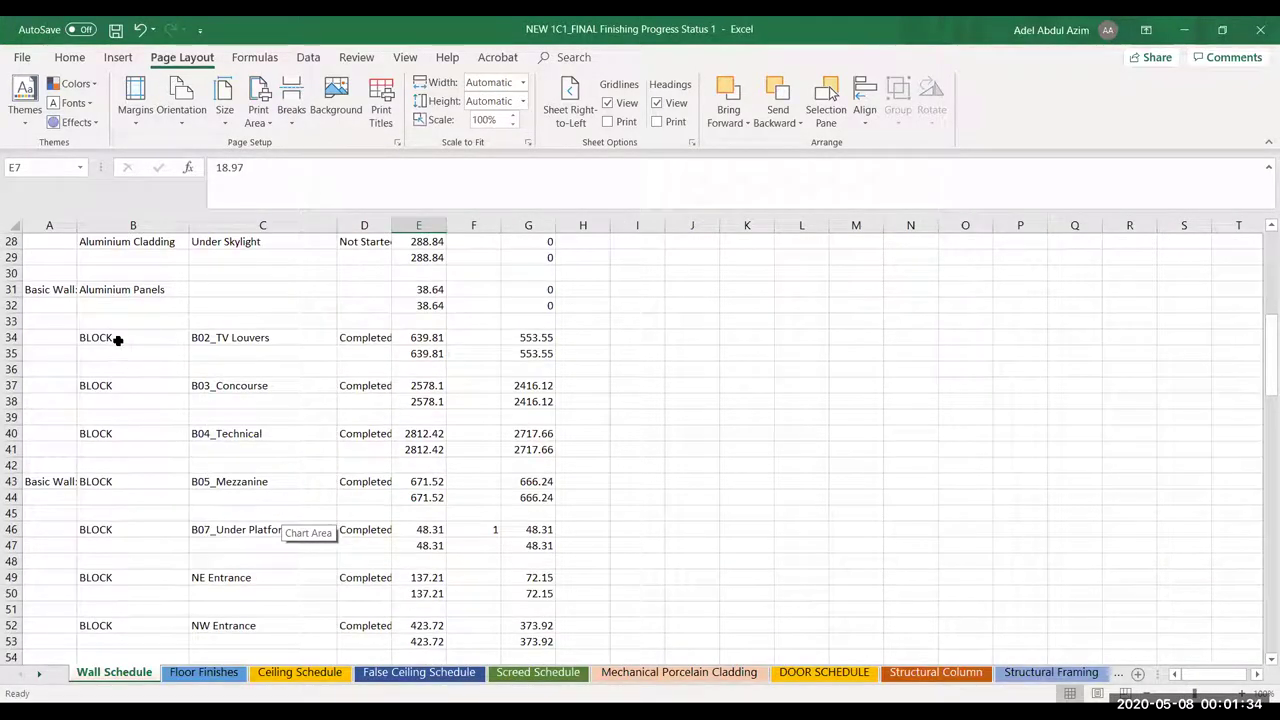
{"action": "scroll", "coordinate": [250, 497], "scroll_direction": "down", "scroll_amount": 2}
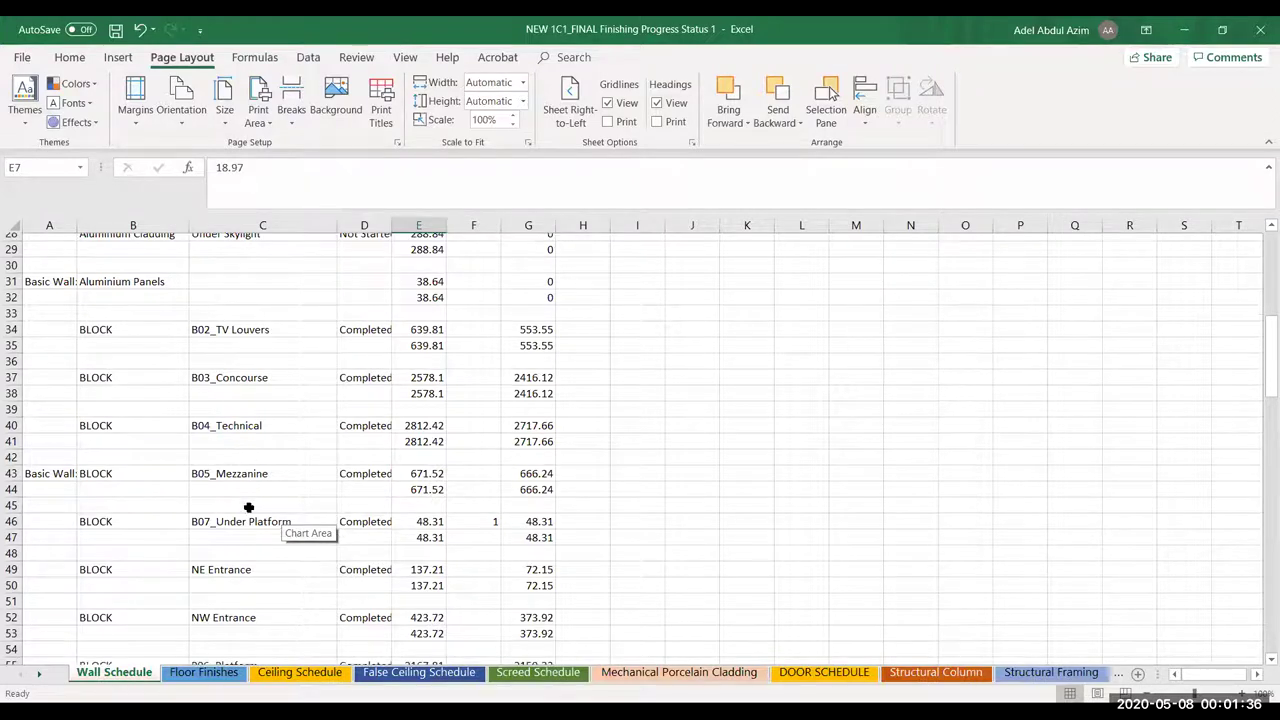
{"action": "scroll", "coordinate": [281, 596], "scroll_direction": "down", "scroll_amount": 1}
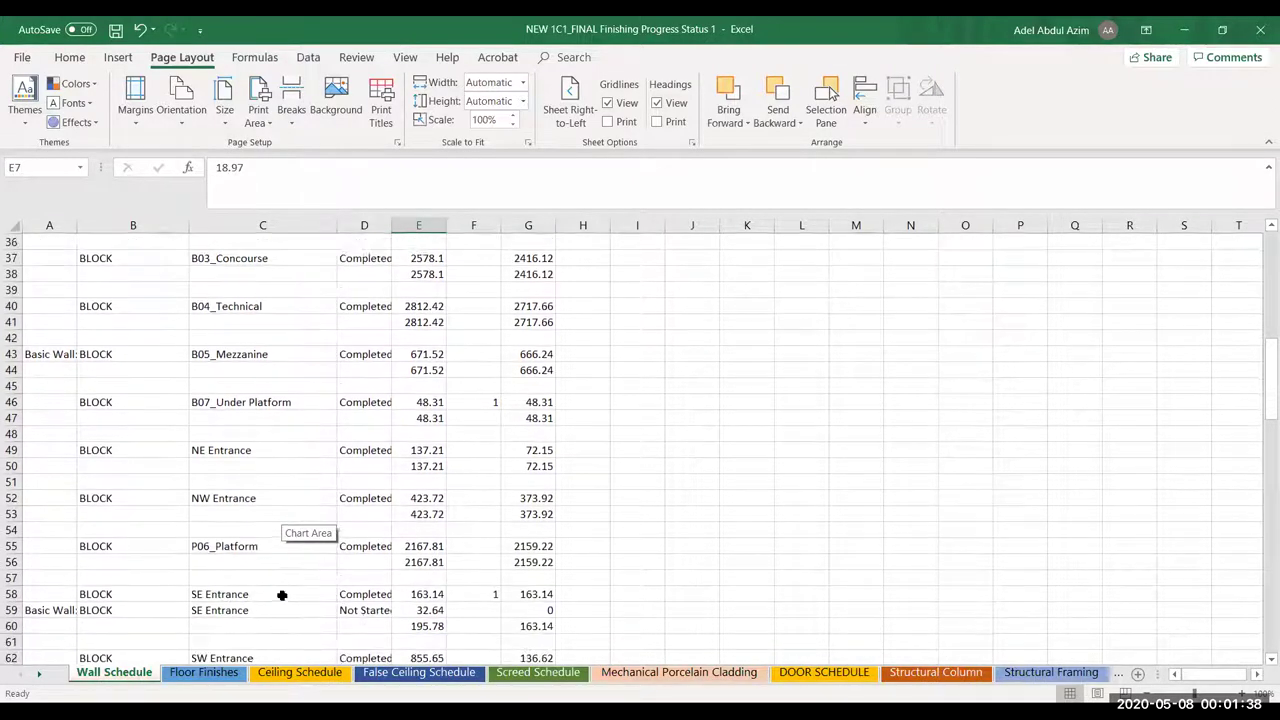
Replace the P06_Platform area in E55, 2167.81, with 3000
{"action": "left_click", "coordinate": [97, 528]}
{"action": "left_click", "coordinate": [227, 531]}
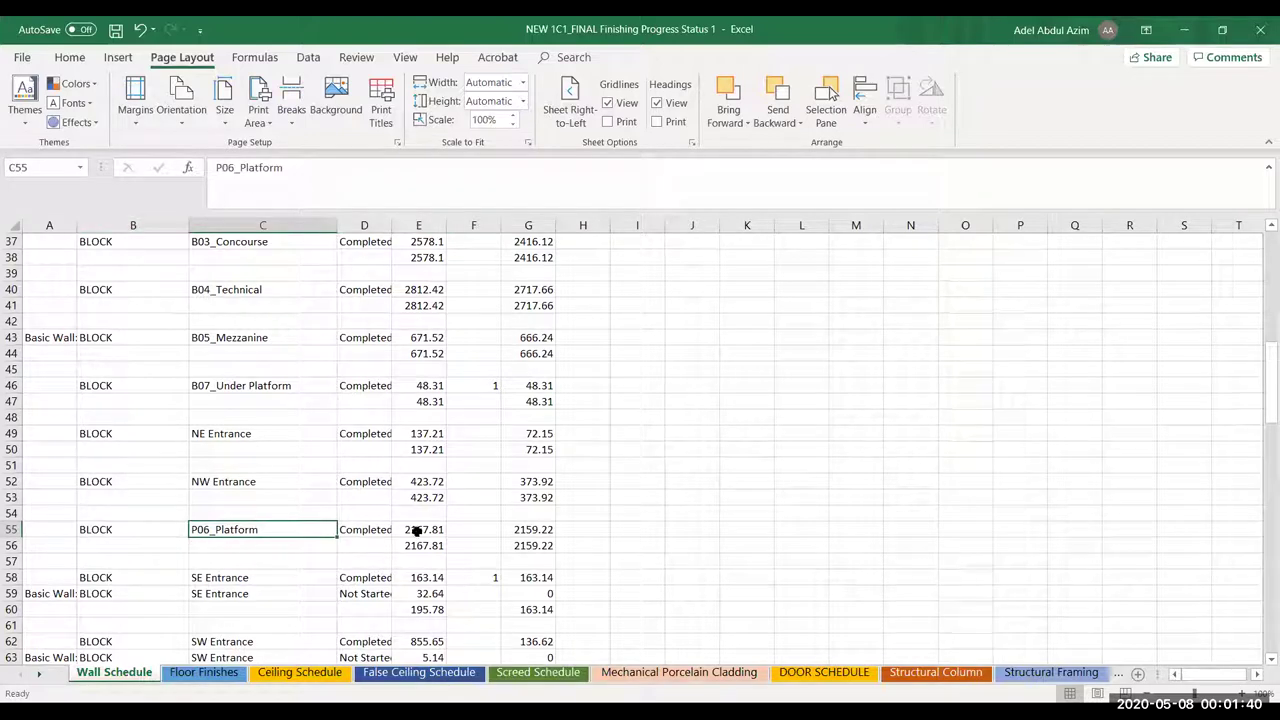
{"action": "left_click", "coordinate": [426, 530]}
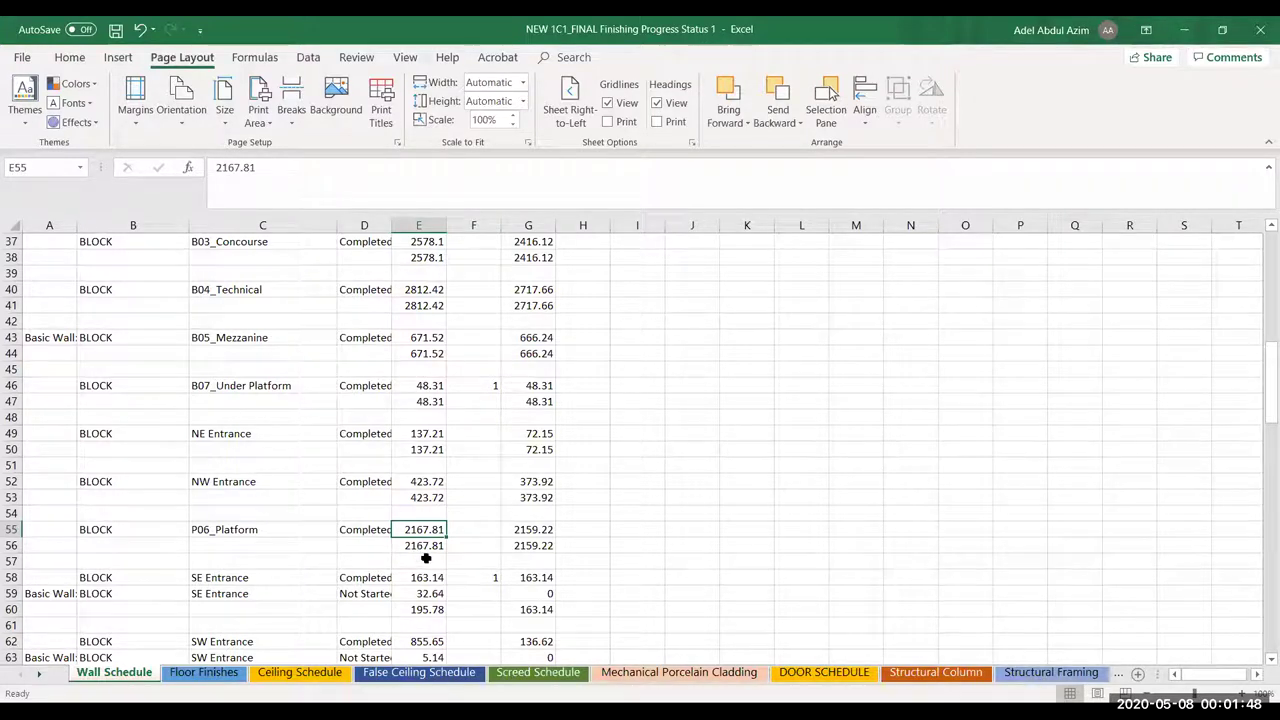
{"action": "left_click", "coordinate": [426, 541]}
{"action": "left_click", "coordinate": [432, 532]}
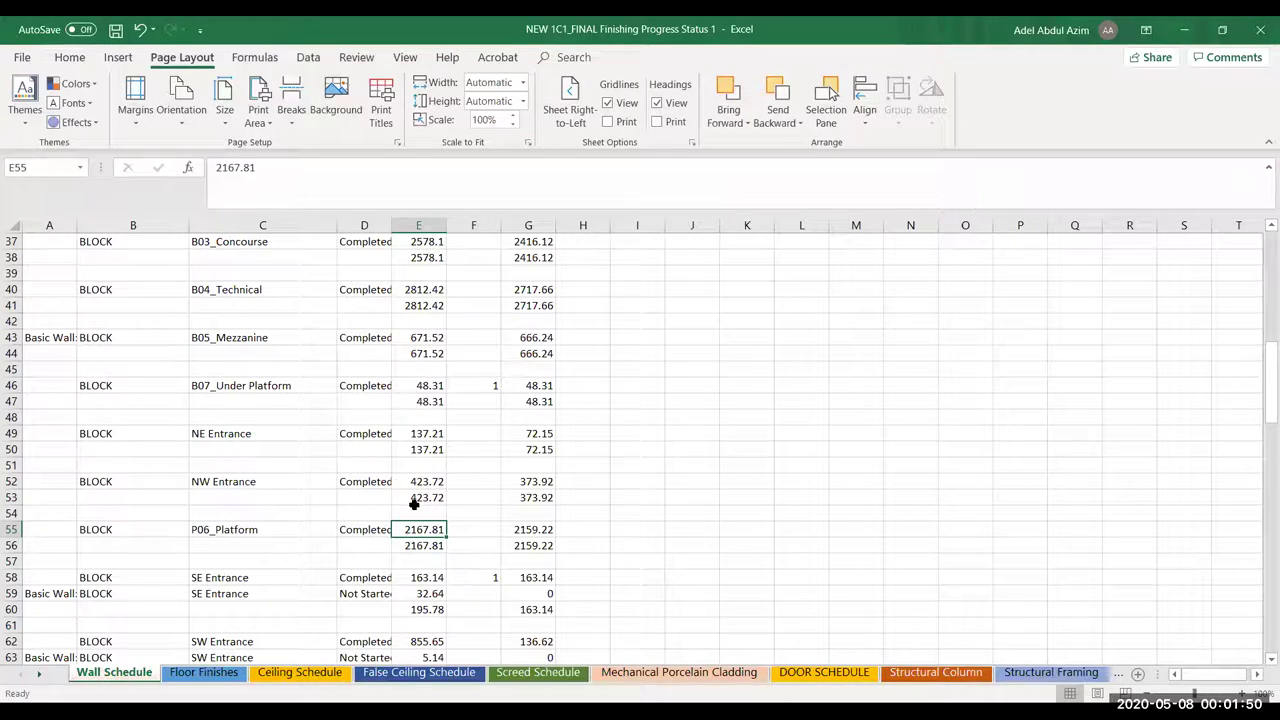
{"action": "type", "text": "3000"}
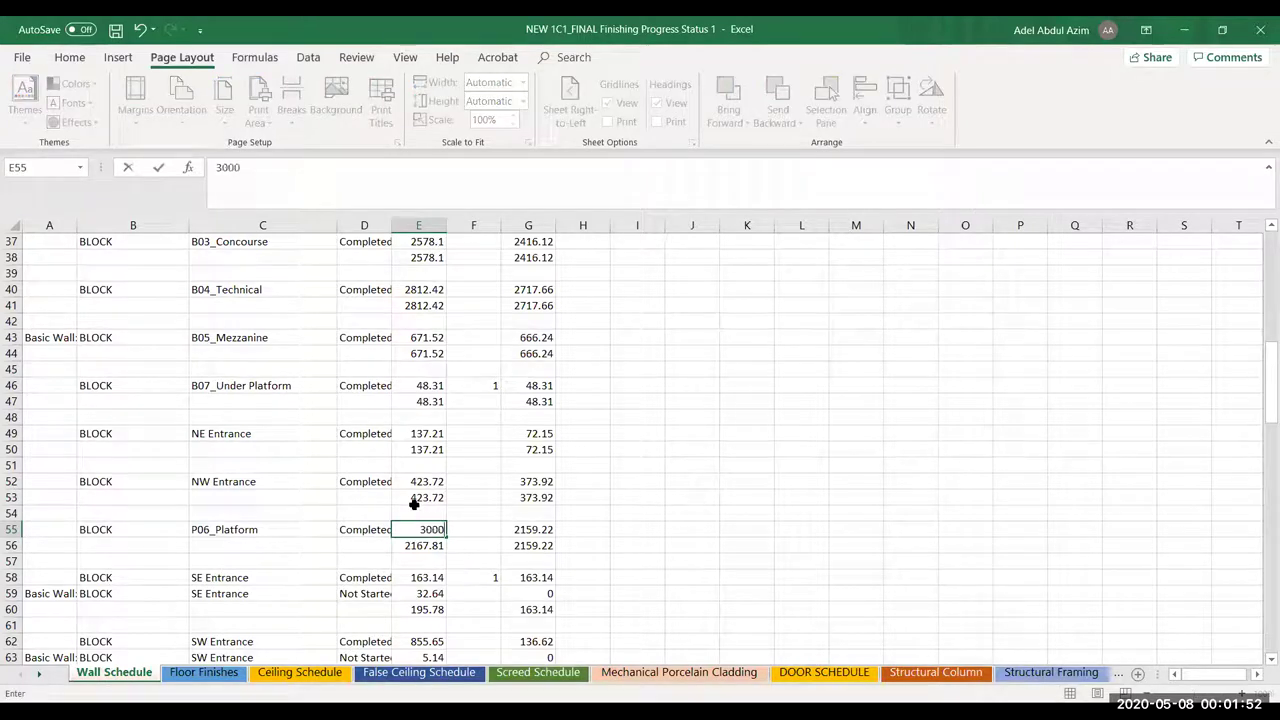
{"action": "key", "text": "Return"}
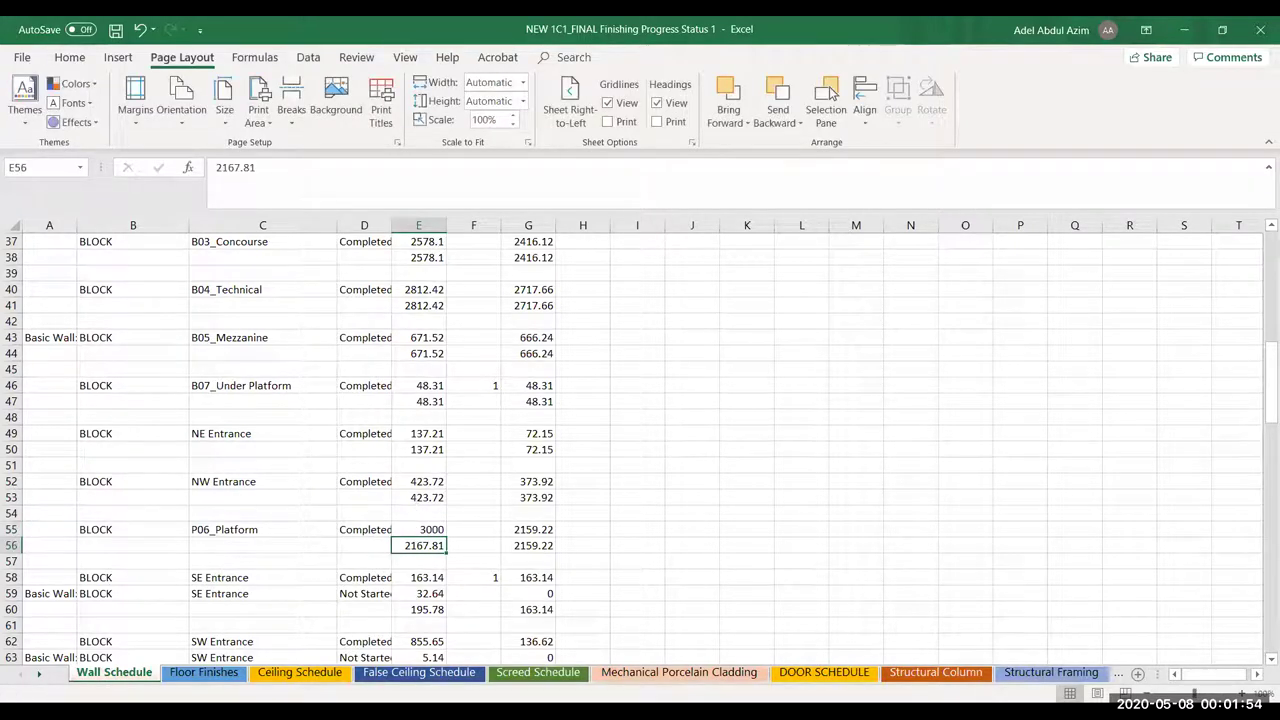
Switch to the Final Finishes Progress sheet and review its updated pie chart dashboards
{"action": "right_click", "coordinate": [27, 676]}
{"action": "scroll", "coordinate": [80, 560], "scroll_direction": "down", "scroll_amount": 10}
{"action": "left_click", "coordinate": [88, 633]}
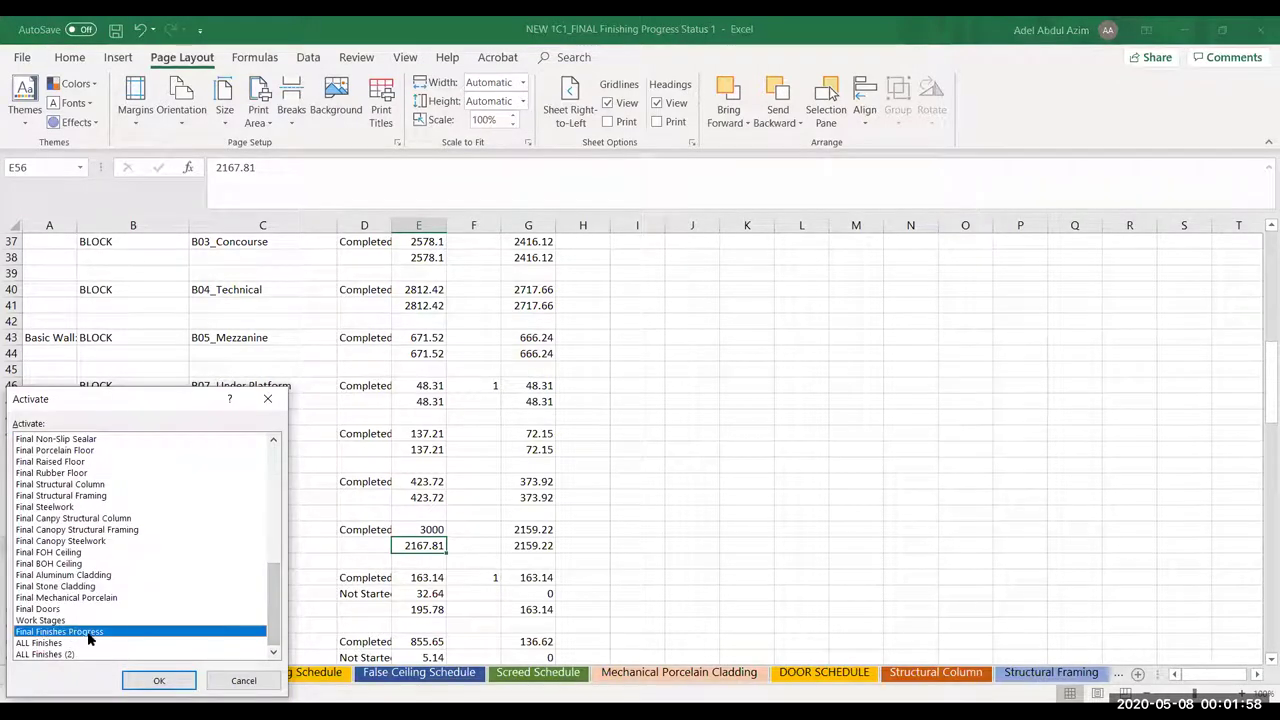
{"action": "left_click", "coordinate": [165, 680]}
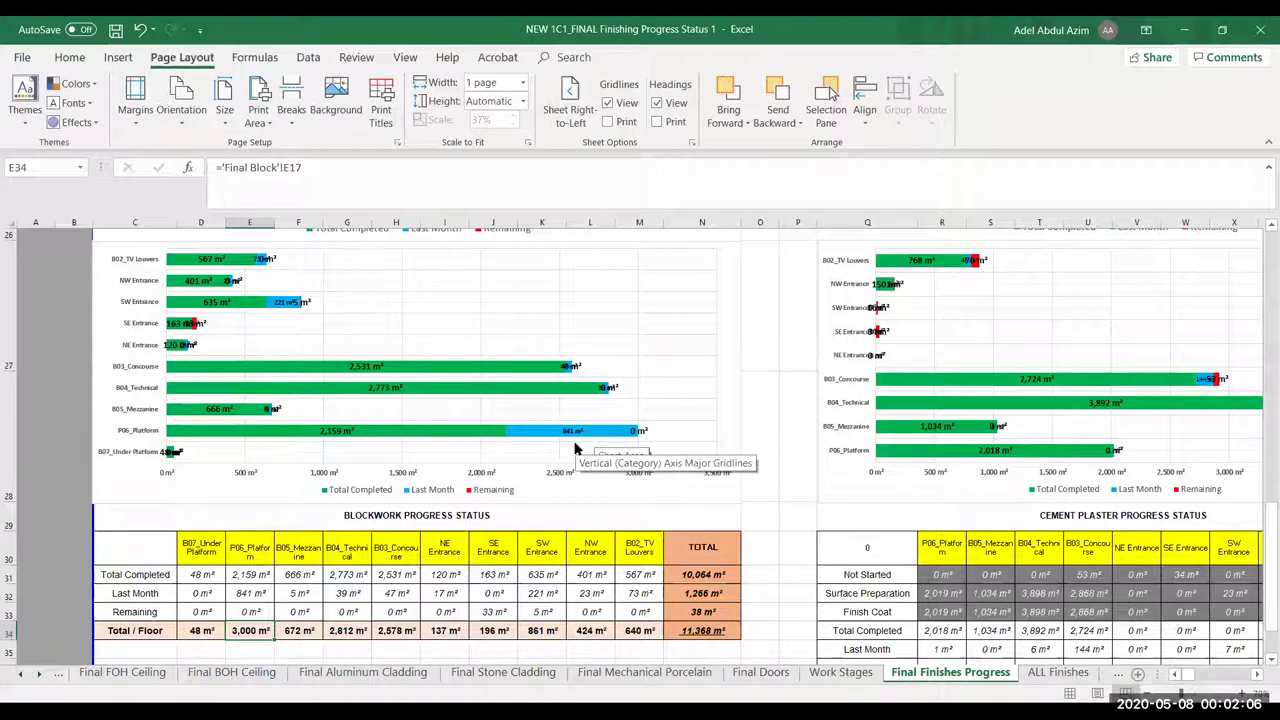
{"action": "mouse_move", "coordinate": [572, 443]}
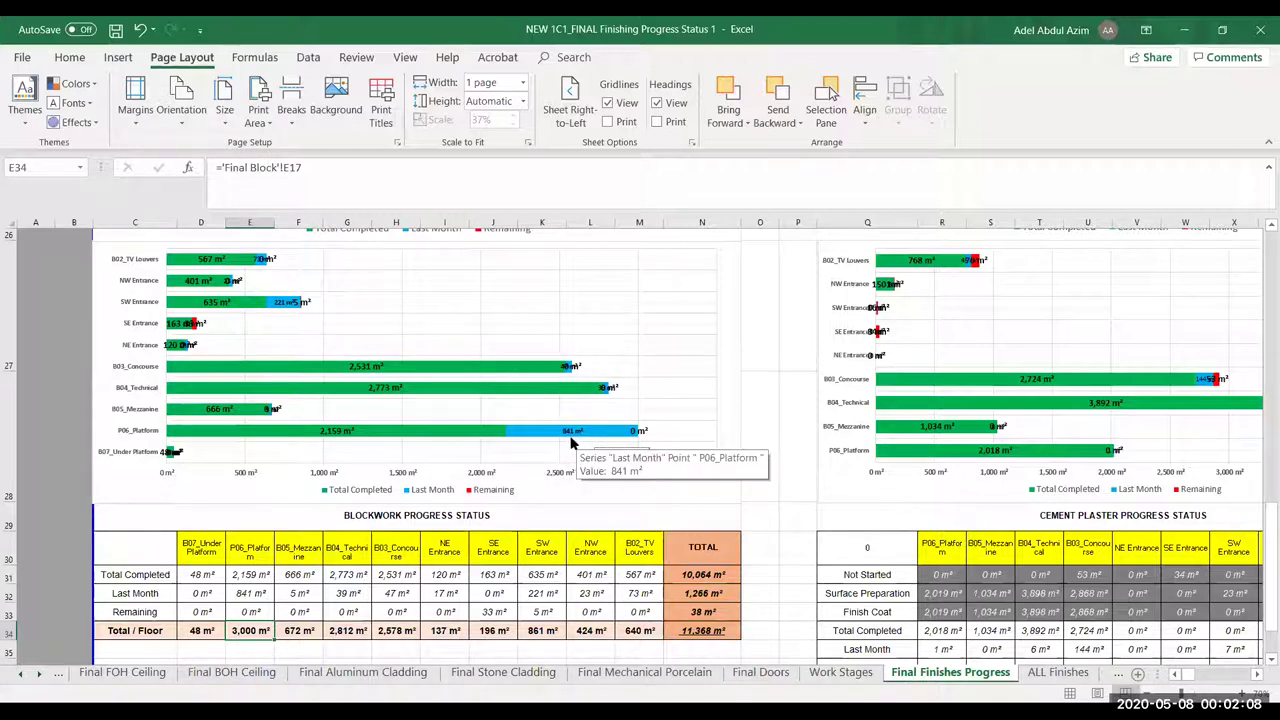
{"action": "scroll", "coordinate": [572, 443], "scroll_direction": "up", "scroll_amount": 7}
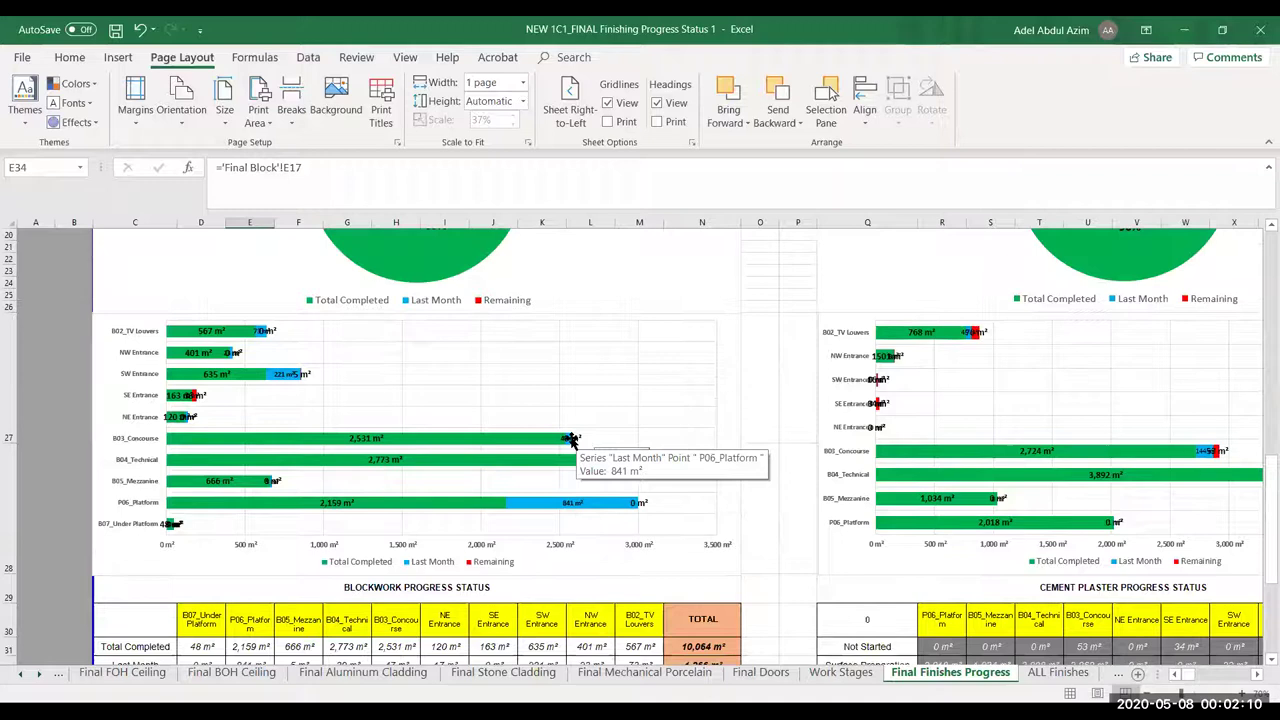
{"action": "scroll", "coordinate": [438, 346], "scroll_direction": "up", "scroll_amount": 2}
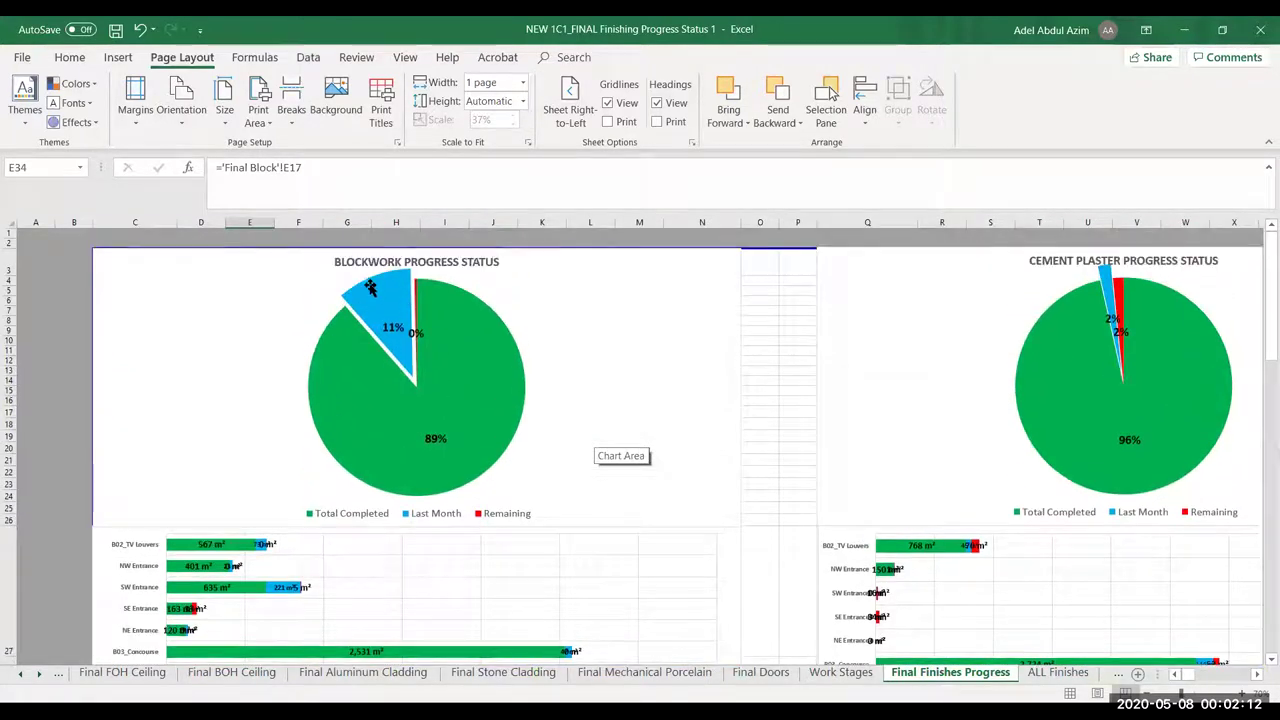
{"action": "mouse_move", "coordinate": [393, 284]}
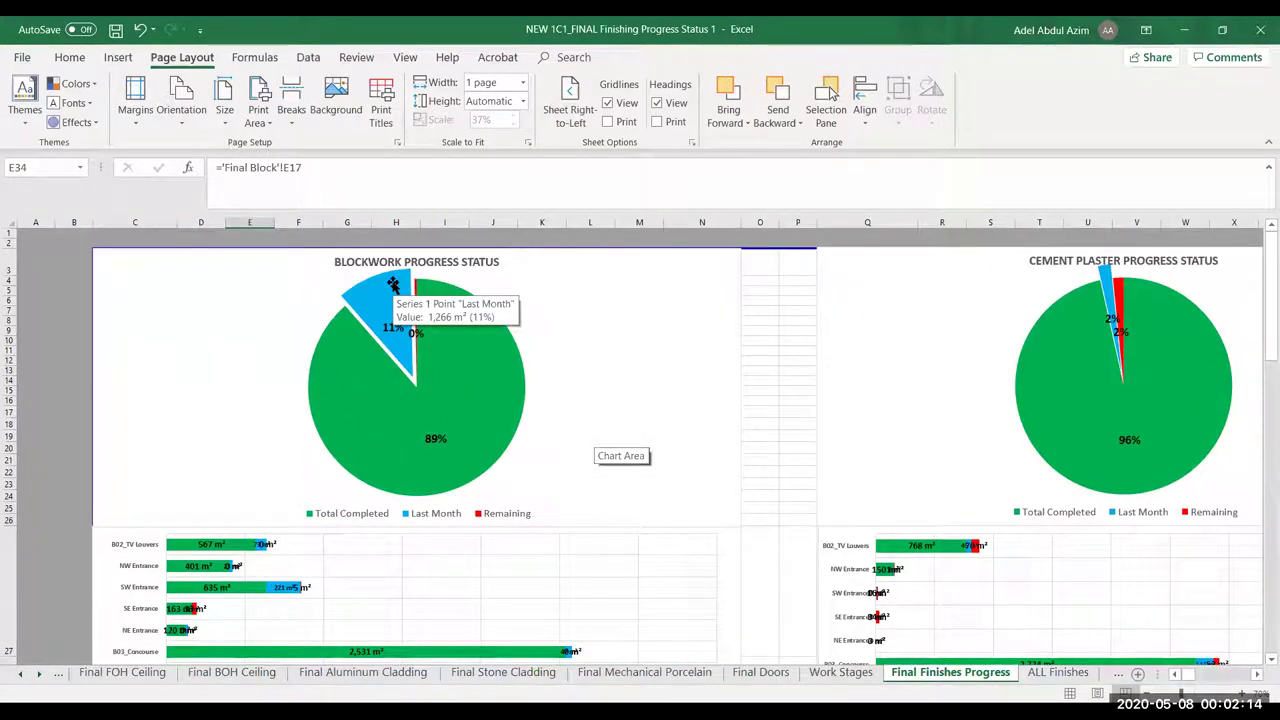
Activate the ALL Finishes (2) sheet and select the finishes progress column chart
{"action": "right_click", "coordinate": [30, 672]}
{"action": "left_click", "coordinate": [70, 653]}
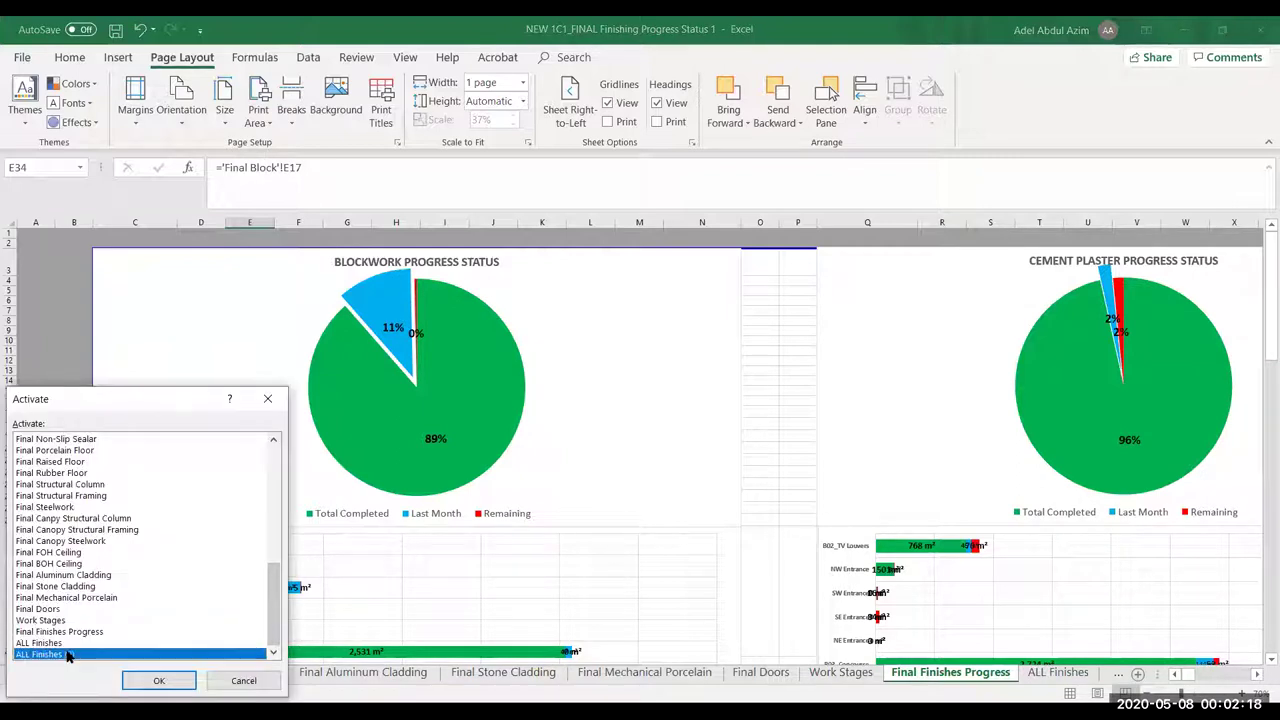
{"action": "left_click", "coordinate": [158, 681]}
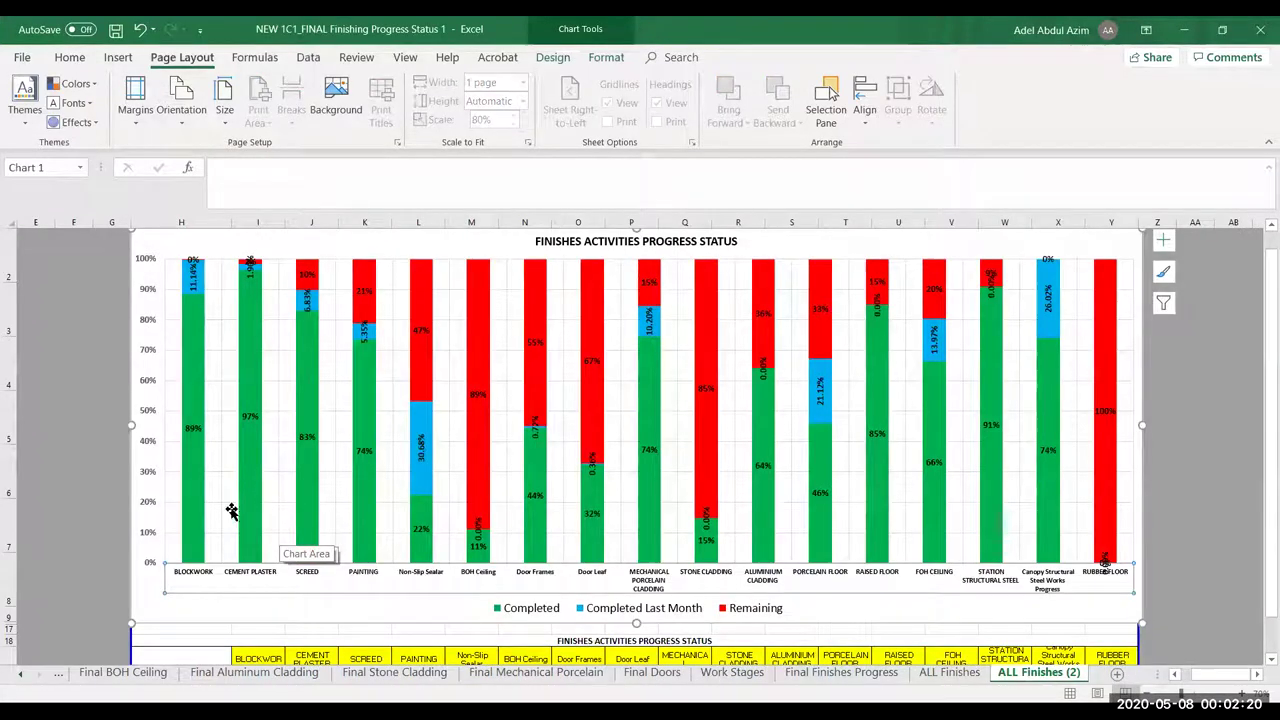
{"action": "left_click", "coordinate": [212, 295]}
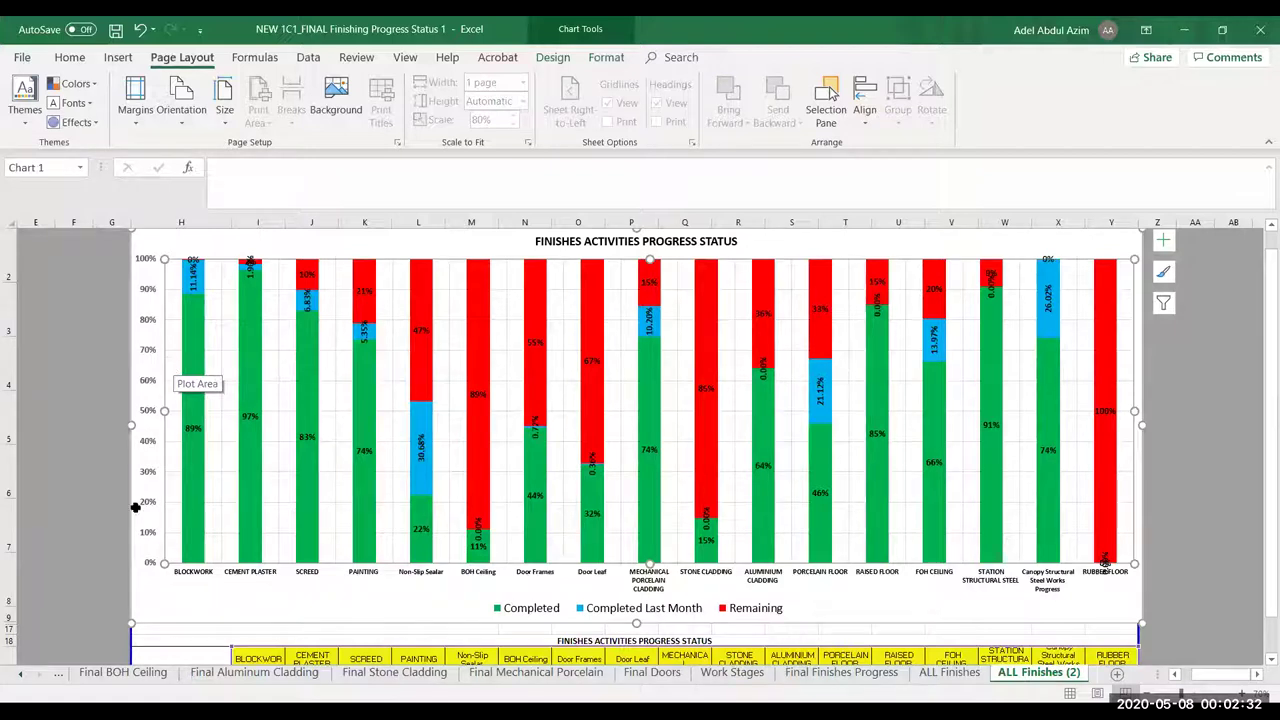
Activate the Wall Schedule sheet and scroll up to its title and column headers
{"action": "right_click", "coordinate": [26, 675]}
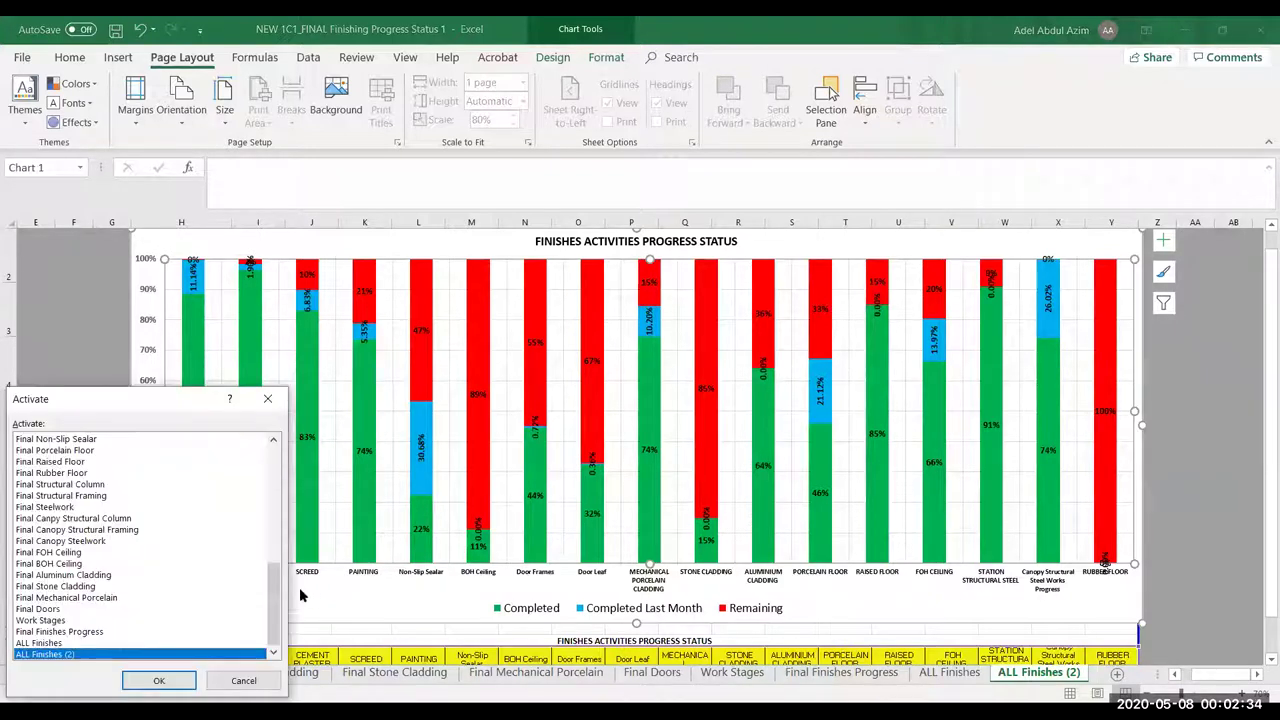
{"action": "left_click_drag", "start_coordinate": [280, 591], "coordinate": [272, 458]}
{"action": "left_click", "coordinate": [40, 440]}
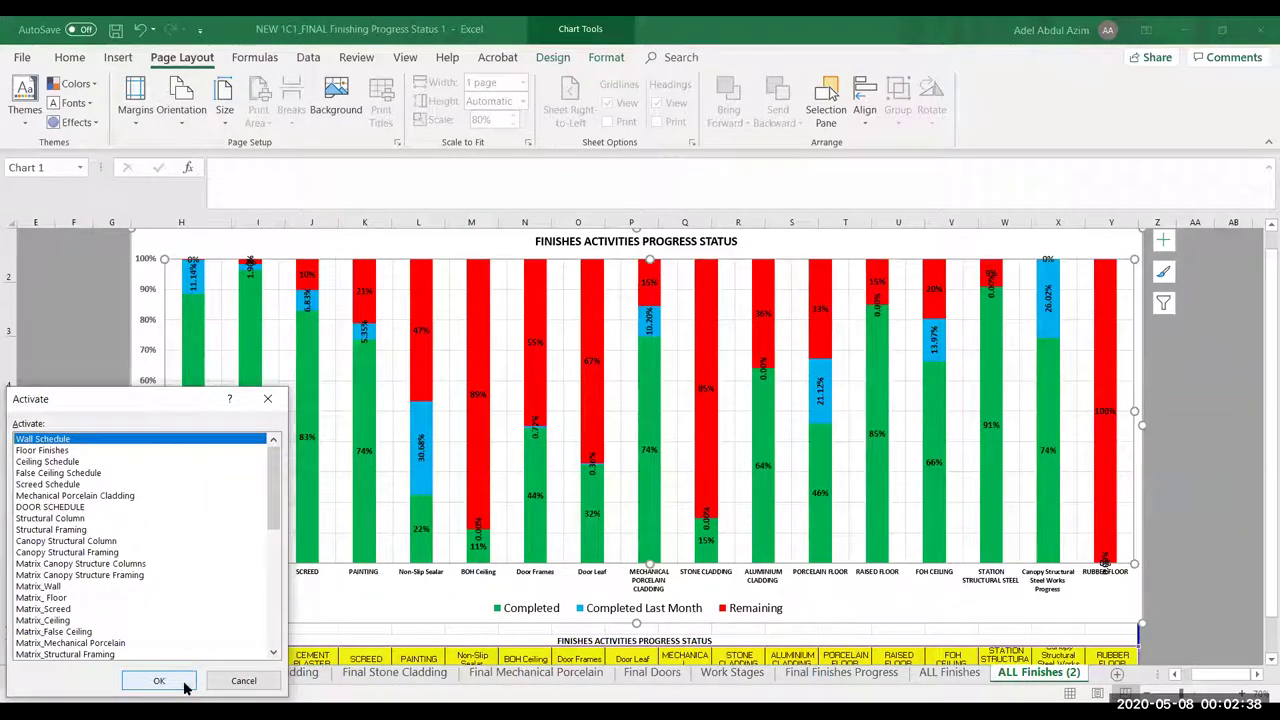
{"action": "key", "text": "Return"}
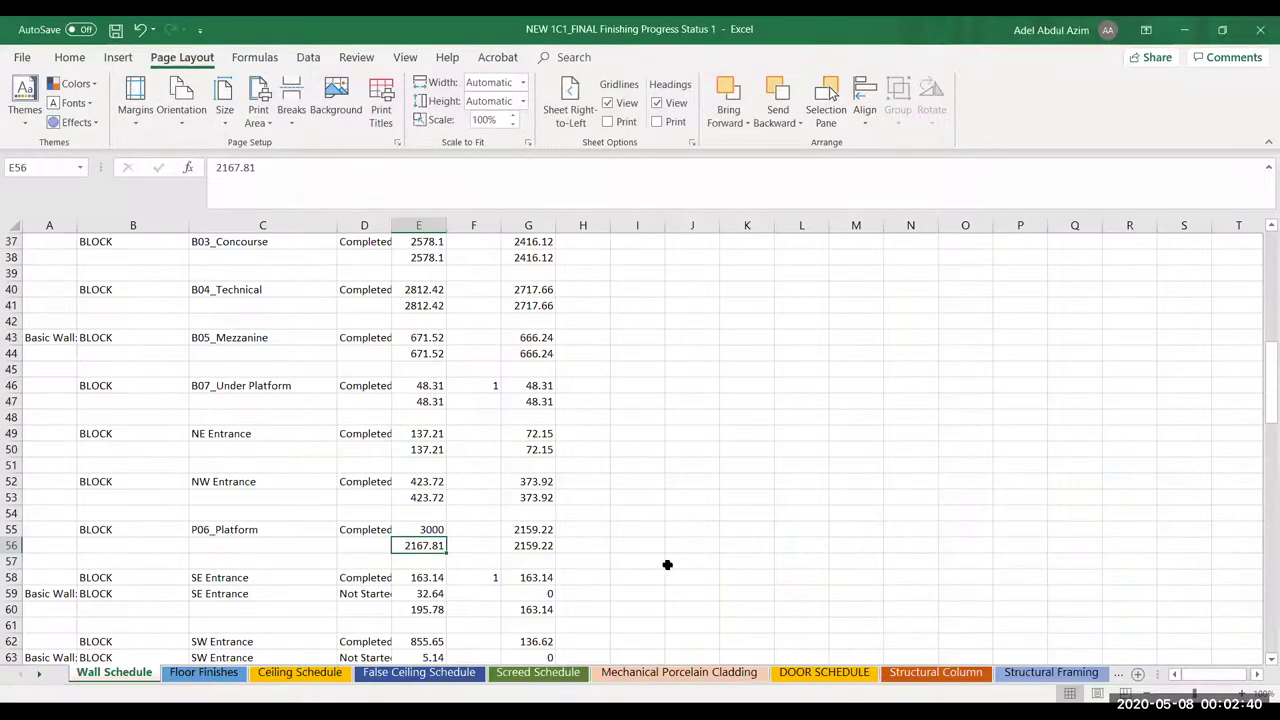
{"action": "scroll", "coordinate": [667, 566], "scroll_direction": "up", "scroll_amount": 10}
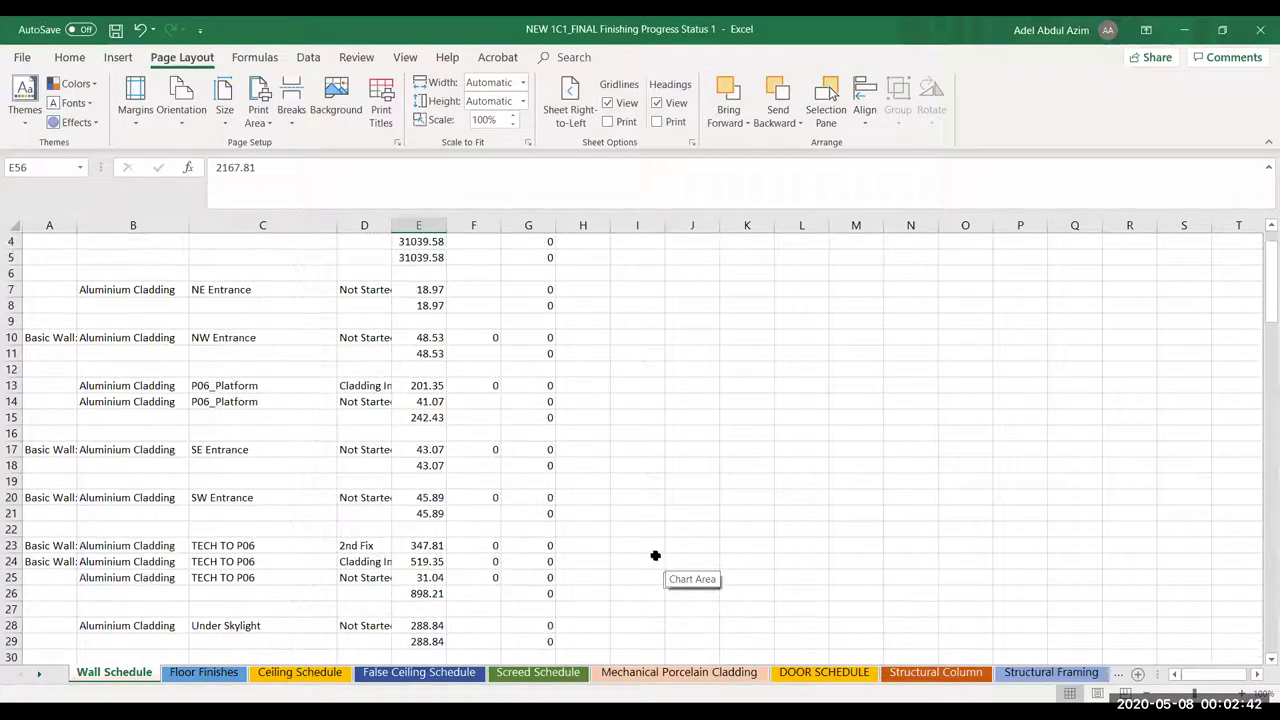
{"action": "scroll", "coordinate": [660, 560], "scroll_direction": "up", "scroll_amount": 1}
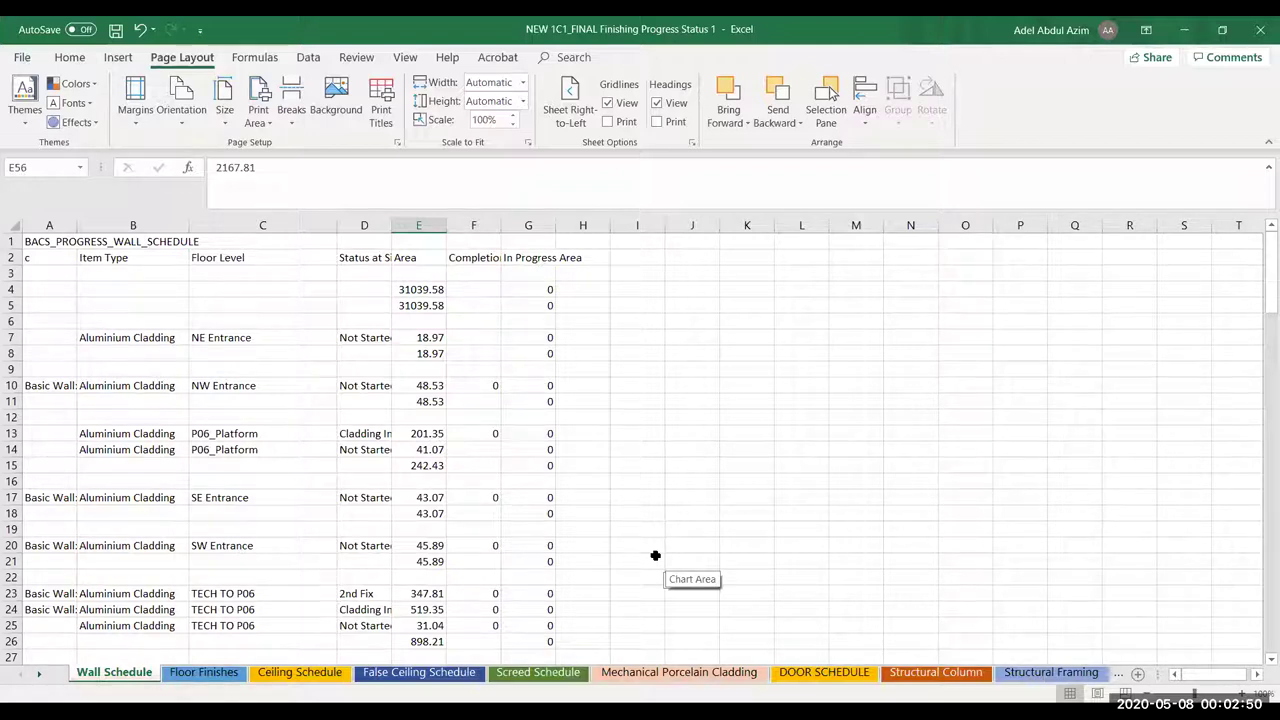
Dismiss the sheet list without switching sheets, staying on Wall Schedule, and select empty cell I17
{"action": "right_click", "coordinate": [31, 678]}
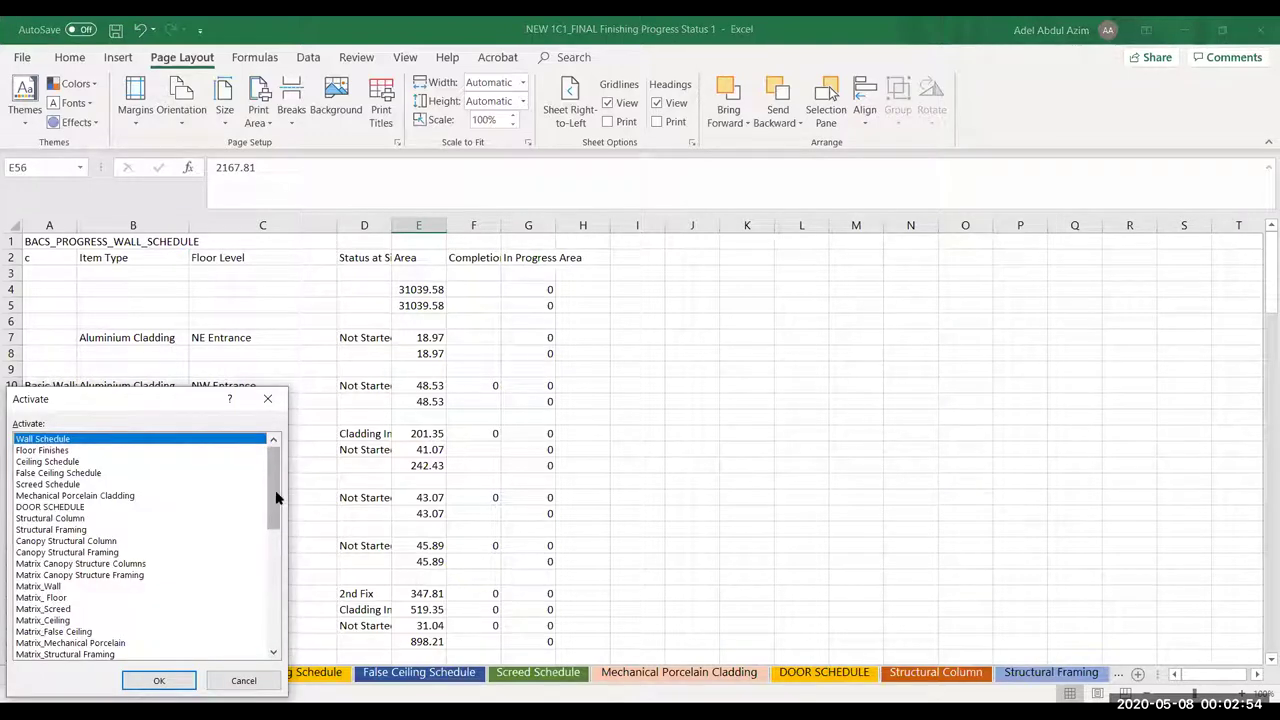
{"action": "left_click_drag", "start_coordinate": [278, 495], "coordinate": [272, 615]}
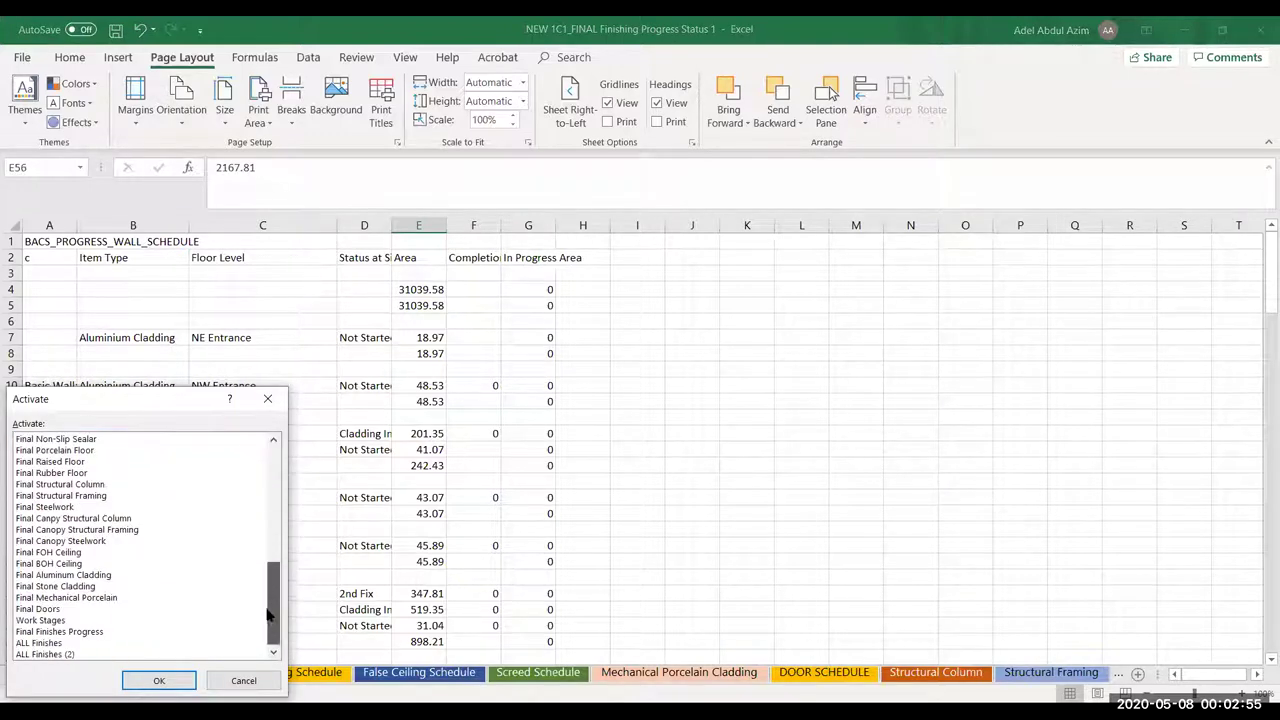
{"action": "left_click", "coordinate": [55, 654]}
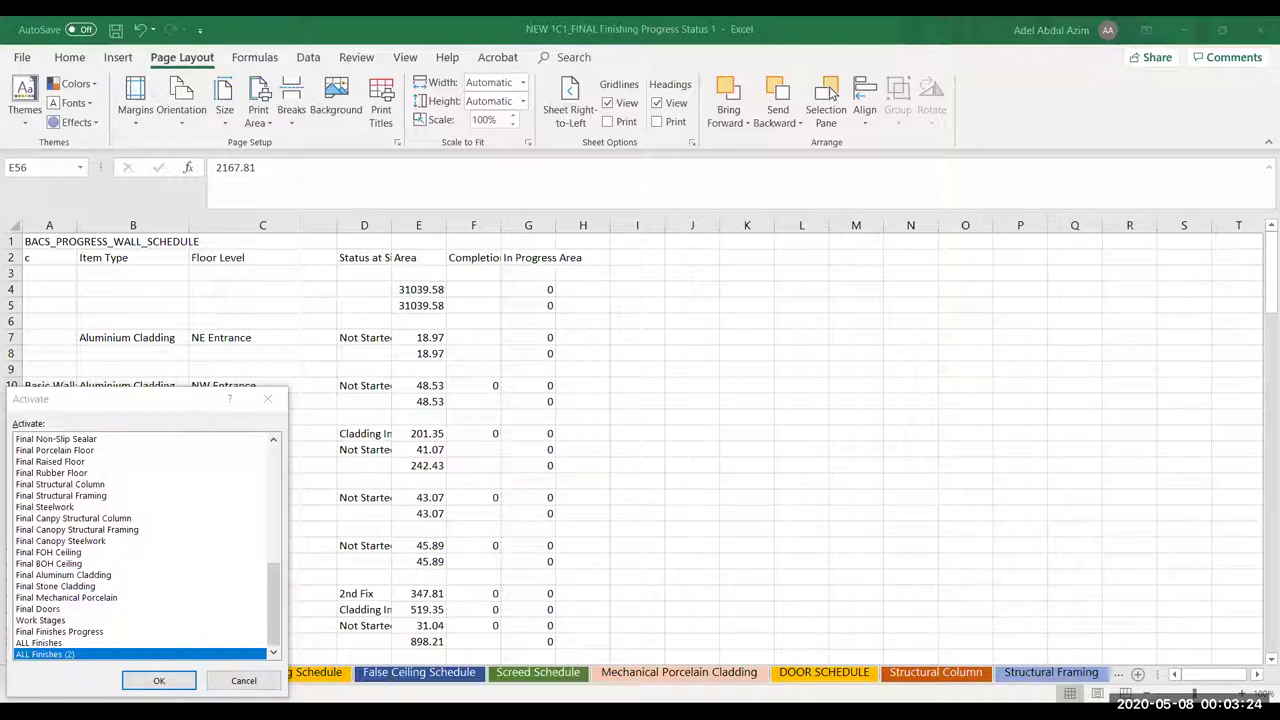
{"action": "left_click", "coordinate": [243, 681]}
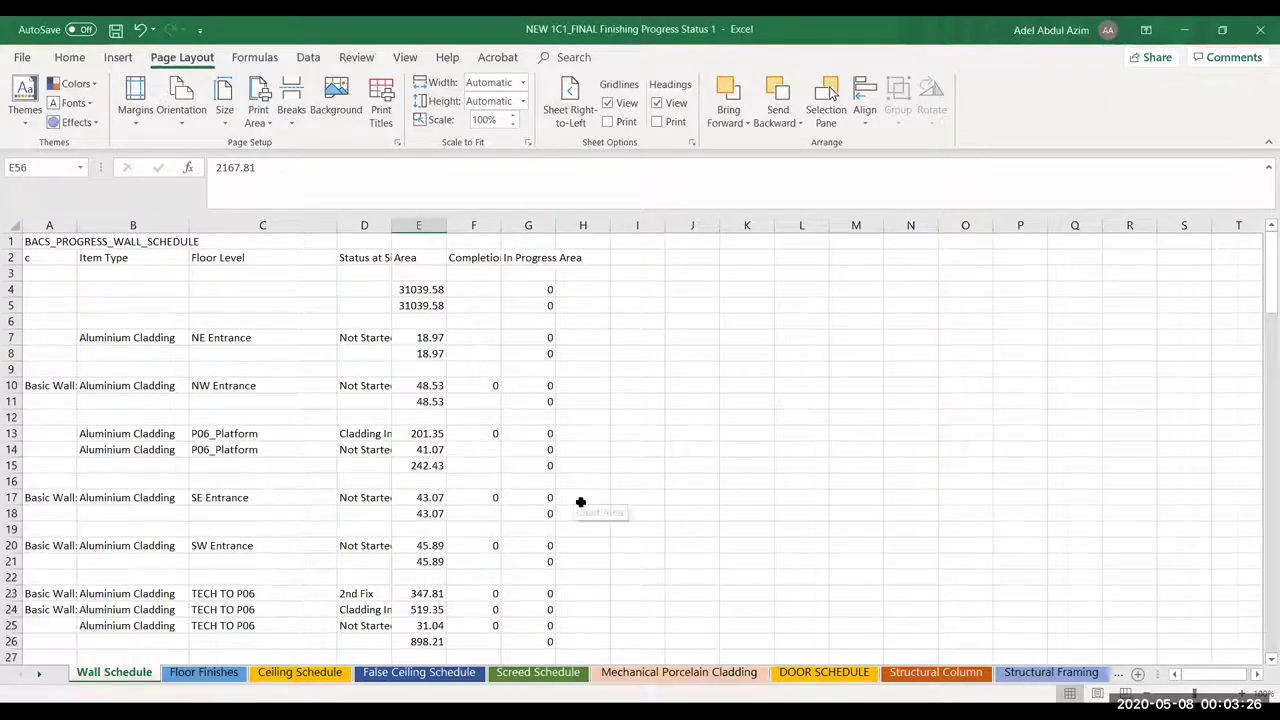
{"action": "left_click", "coordinate": [613, 500]}
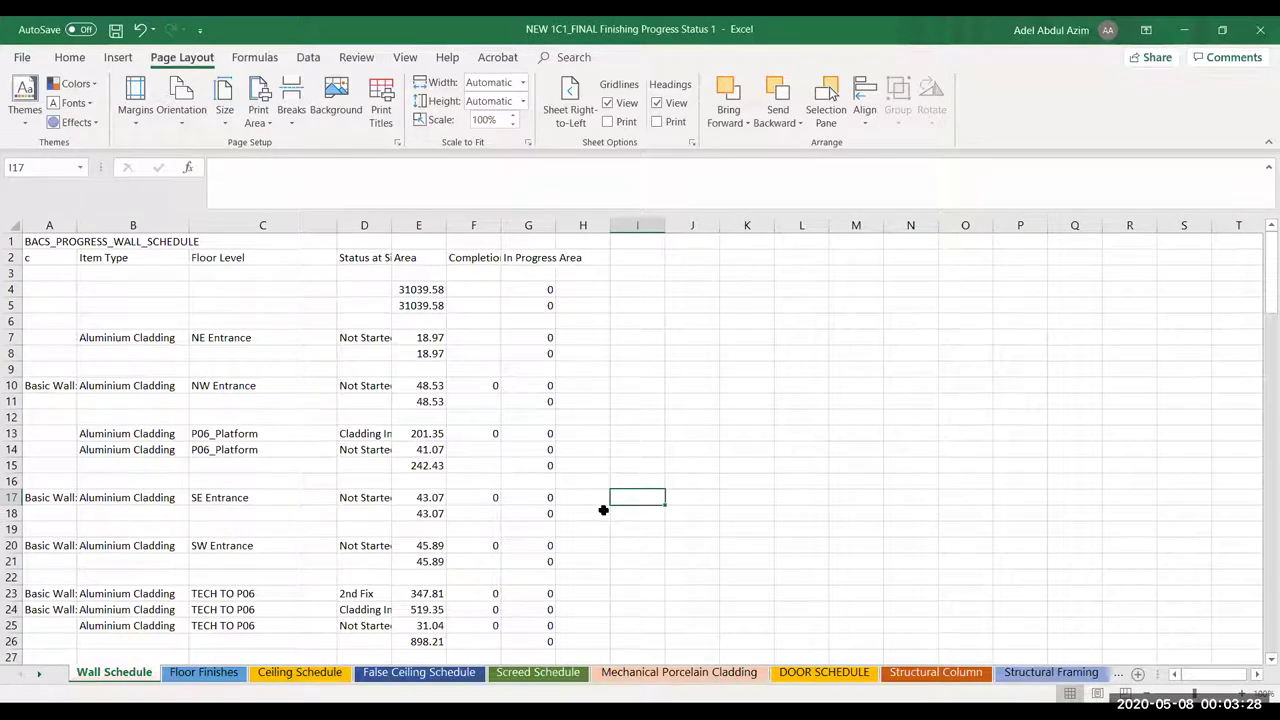
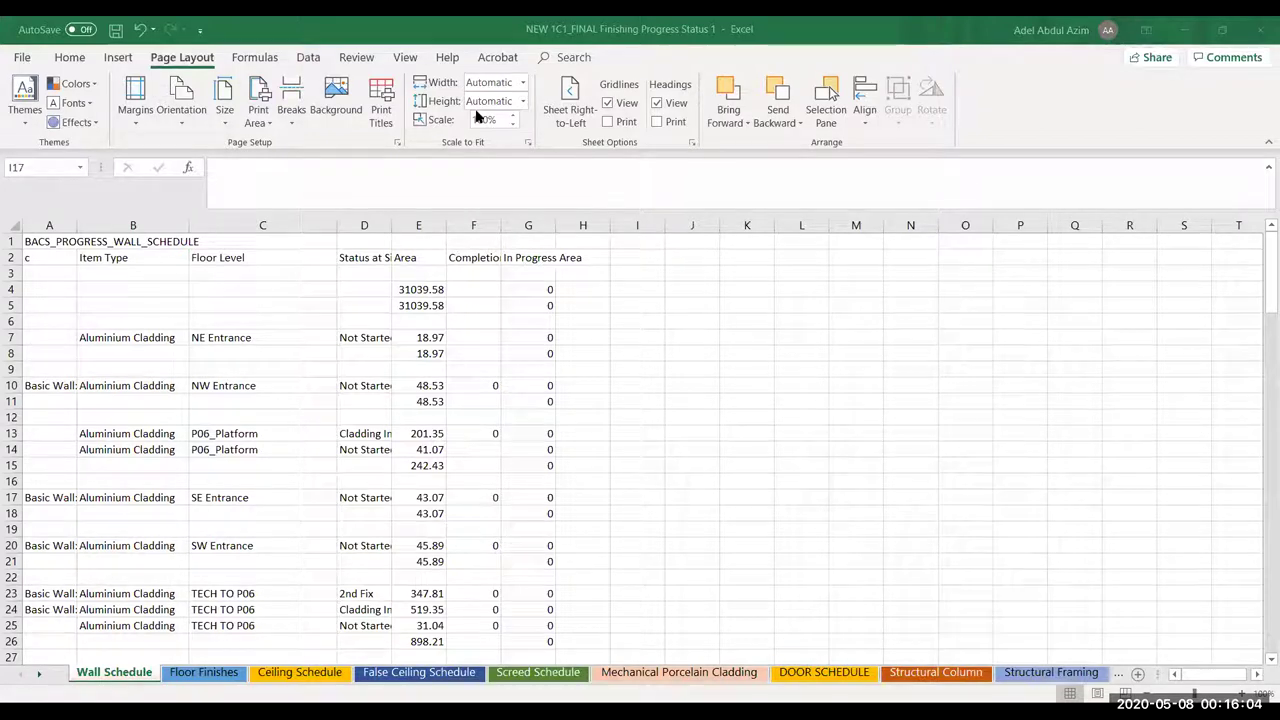
Switch from the Excel wall schedule workbook to the Revit Stone Cladding Progress 3D view
{"action": "key", "text": "alt+Tab"}
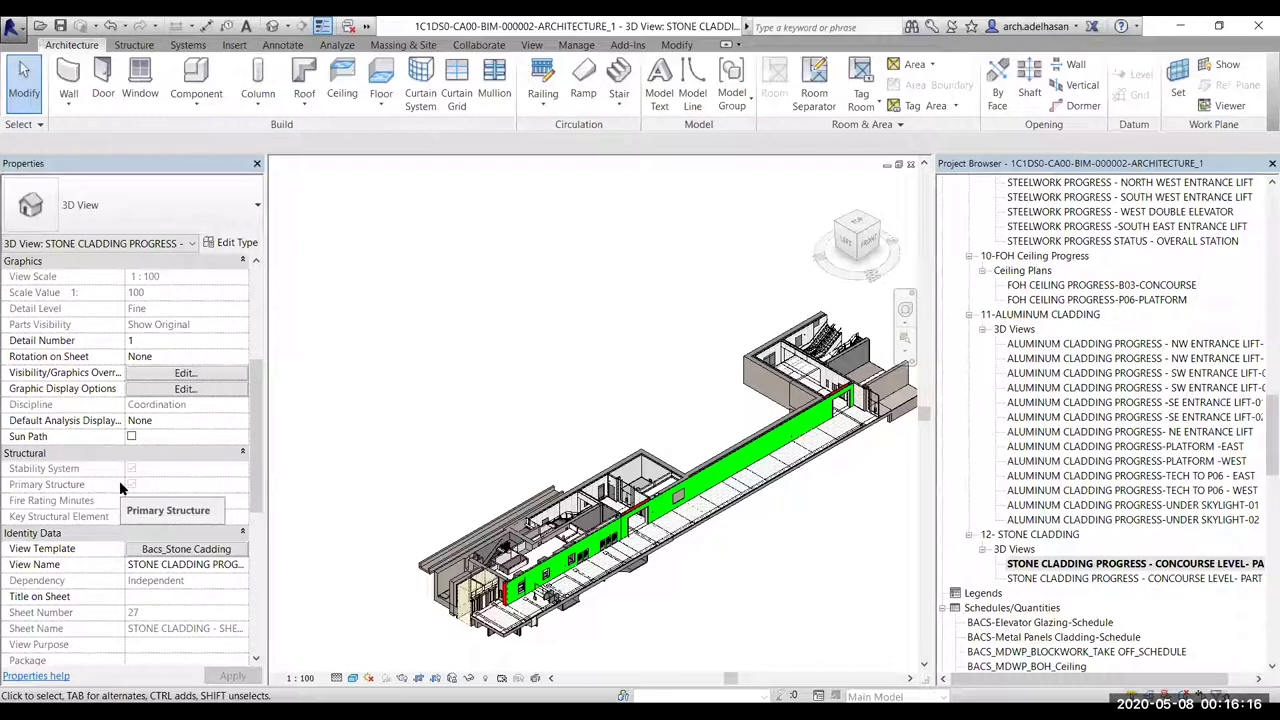
Start editing Shared Parameters from the Manage tab, prompting the unsaved-project warning
{"action": "left_click", "coordinate": [576, 45]}
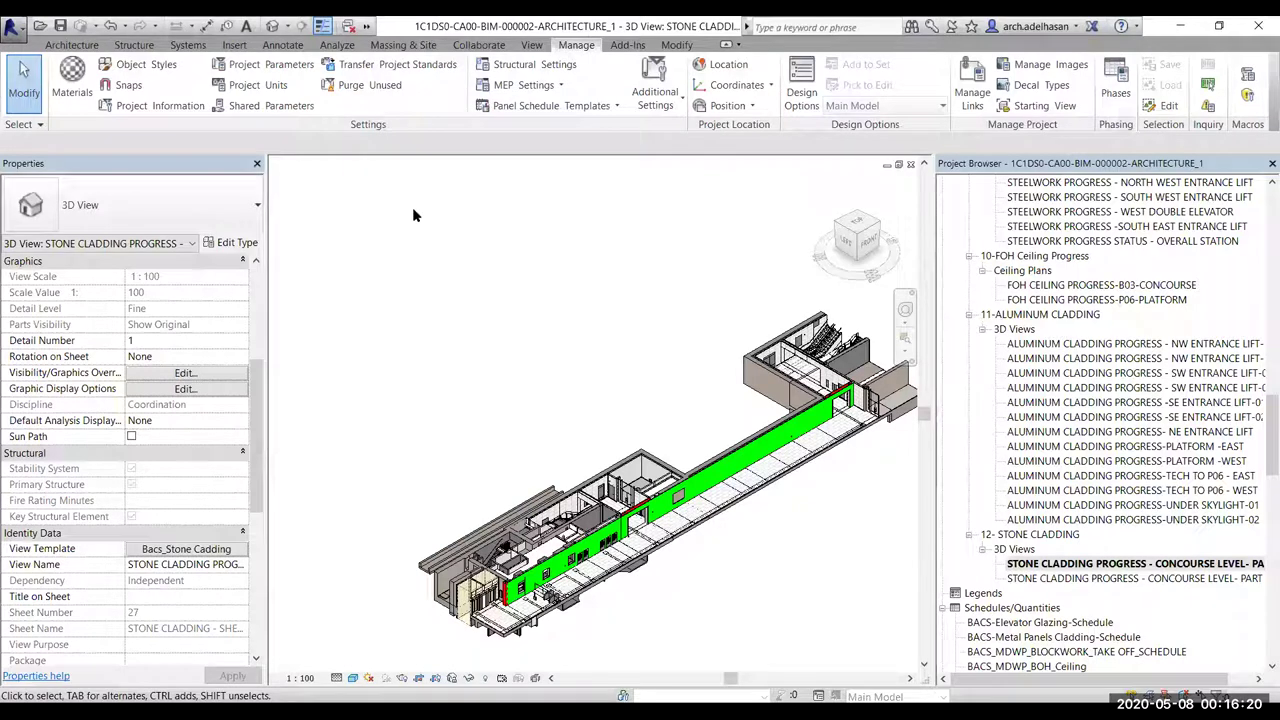
{"action": "left_click", "coordinate": [290, 106]}
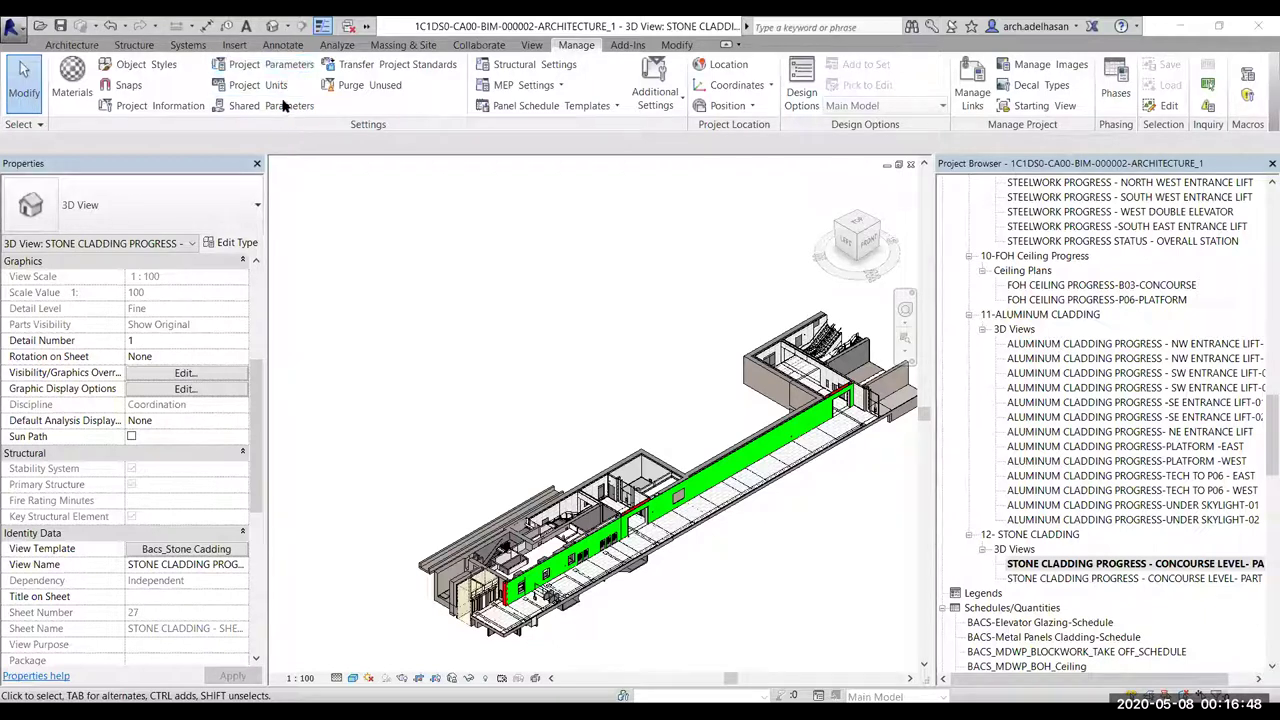
{"action": "left_click", "coordinate": [285, 105]}
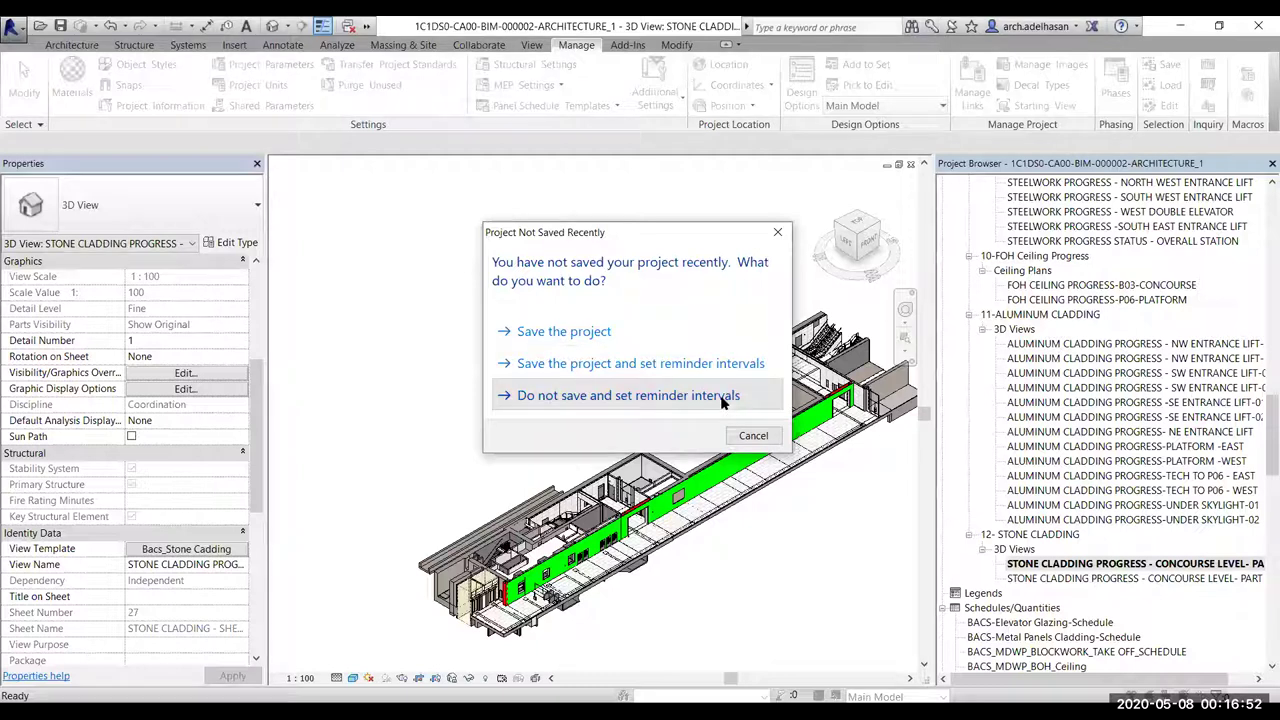
Skip saving, then cancel the reminder options, the new parameter file, and Edit Shared Parameters
{"action": "left_click", "coordinate": [720, 398]}
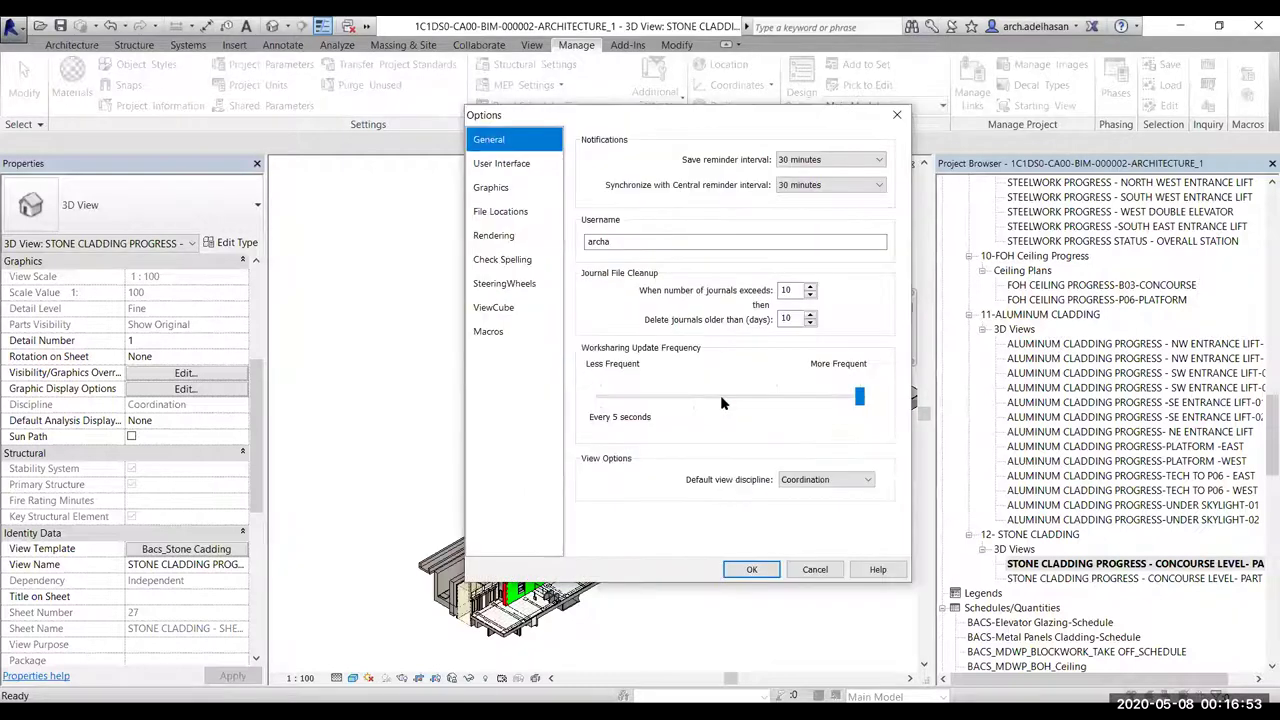
{"action": "left_click", "coordinate": [815, 570]}
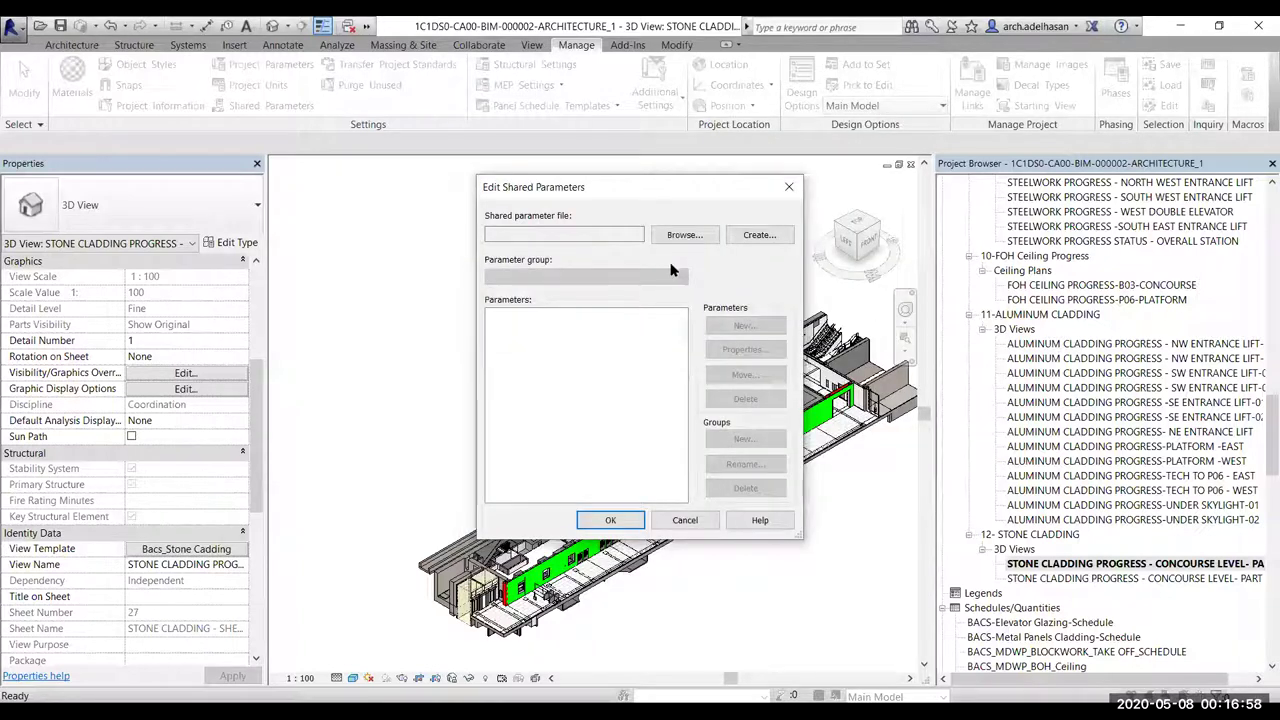
{"action": "left_click", "coordinate": [760, 236]}
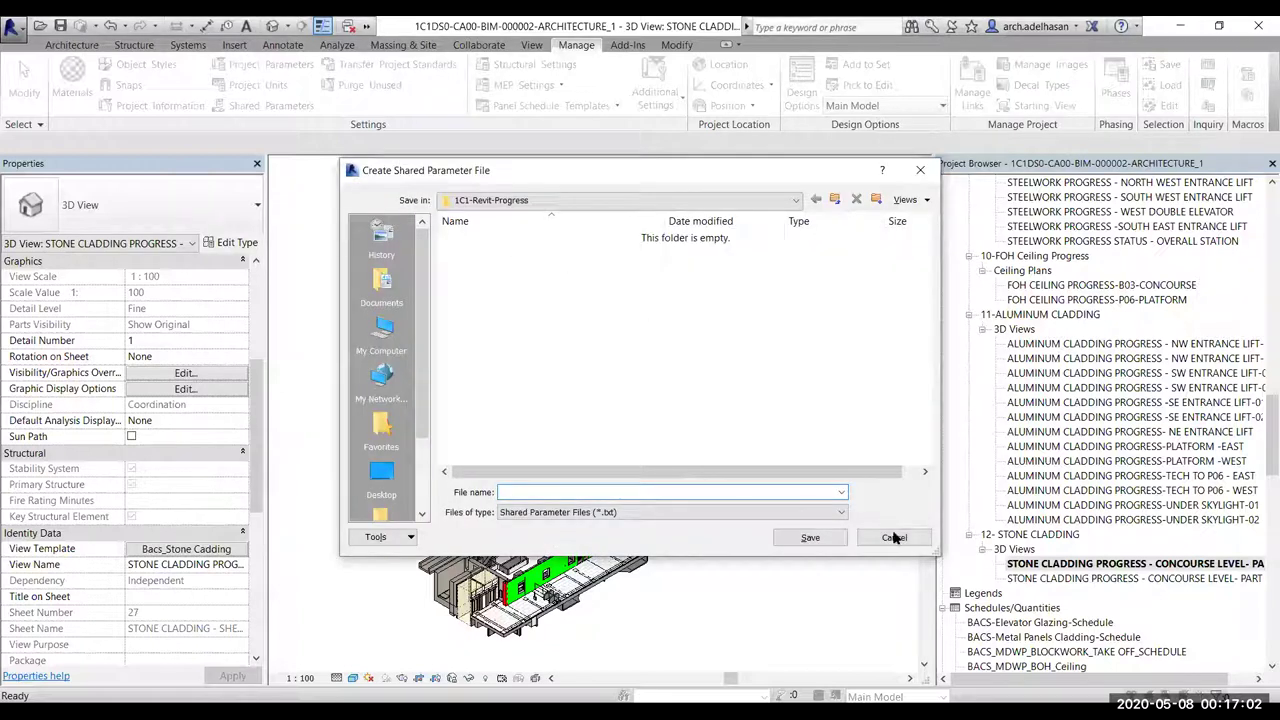
{"action": "key", "text": "Escape"}
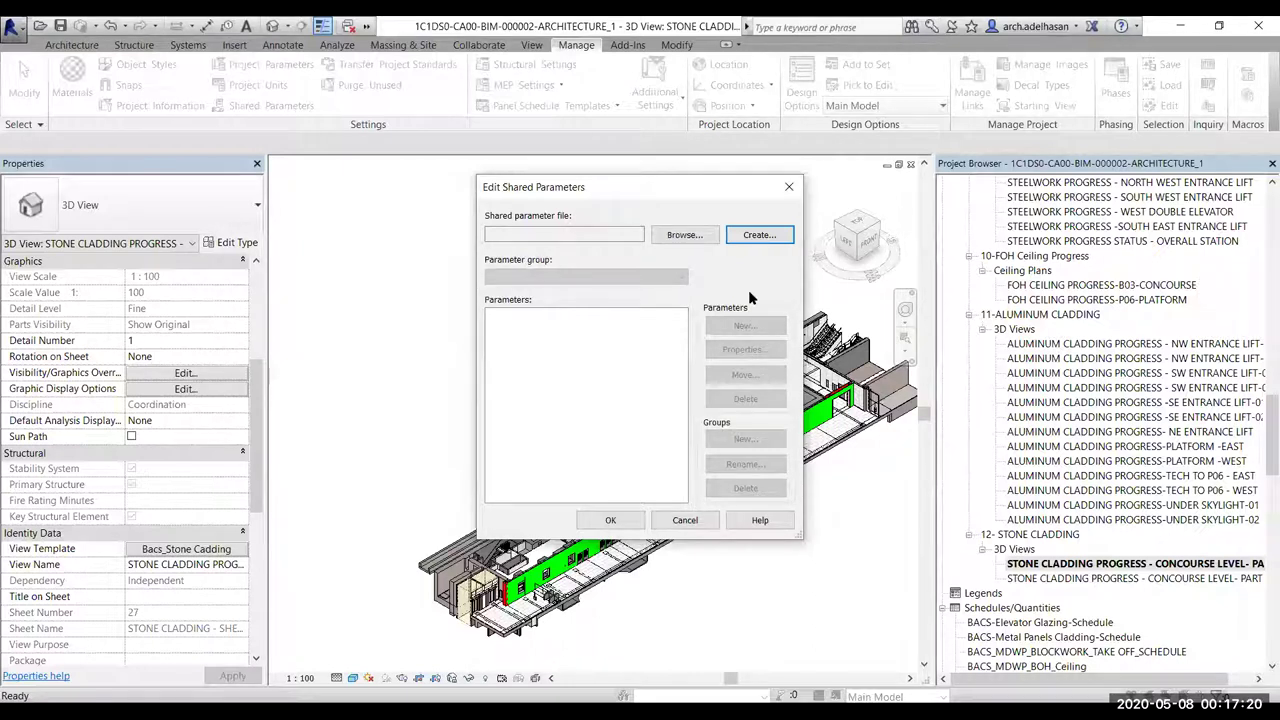
{"action": "left_click", "coordinate": [686, 521]}
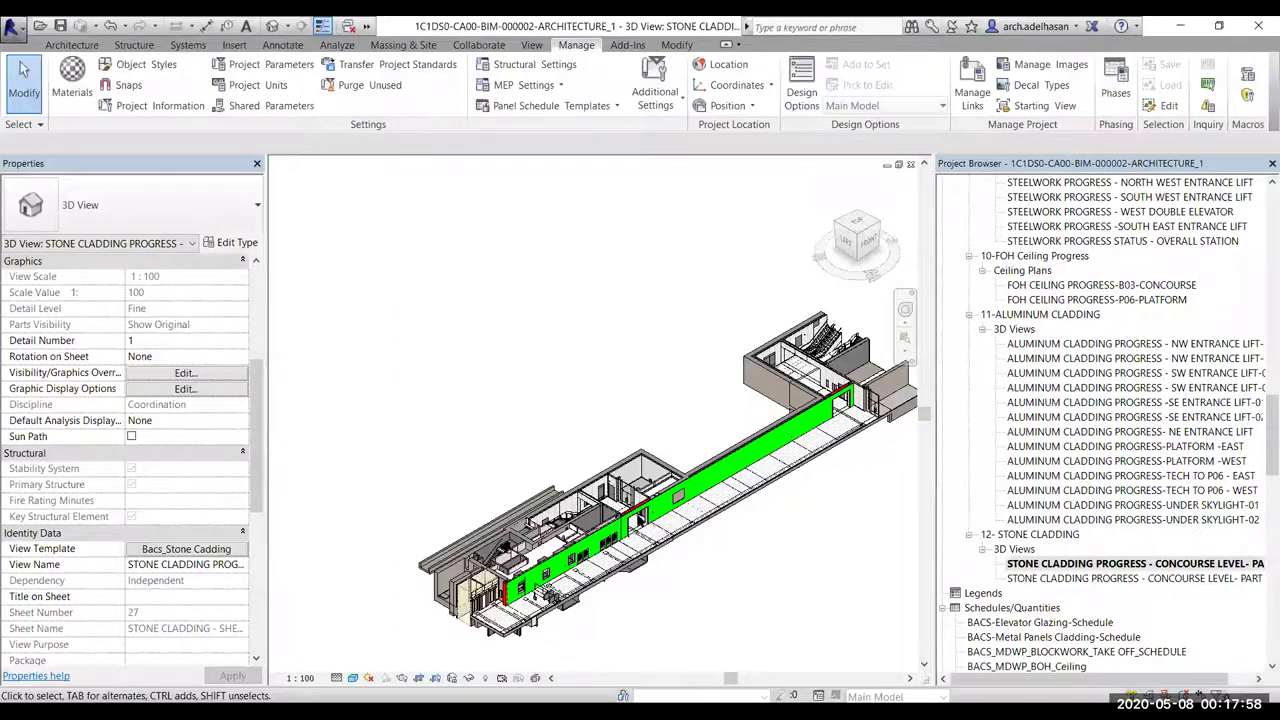
Select the long green stone cladding wall to check its Cladding Installed status on B03_Concourse
{"action": "left_click", "coordinate": [728, 463]}
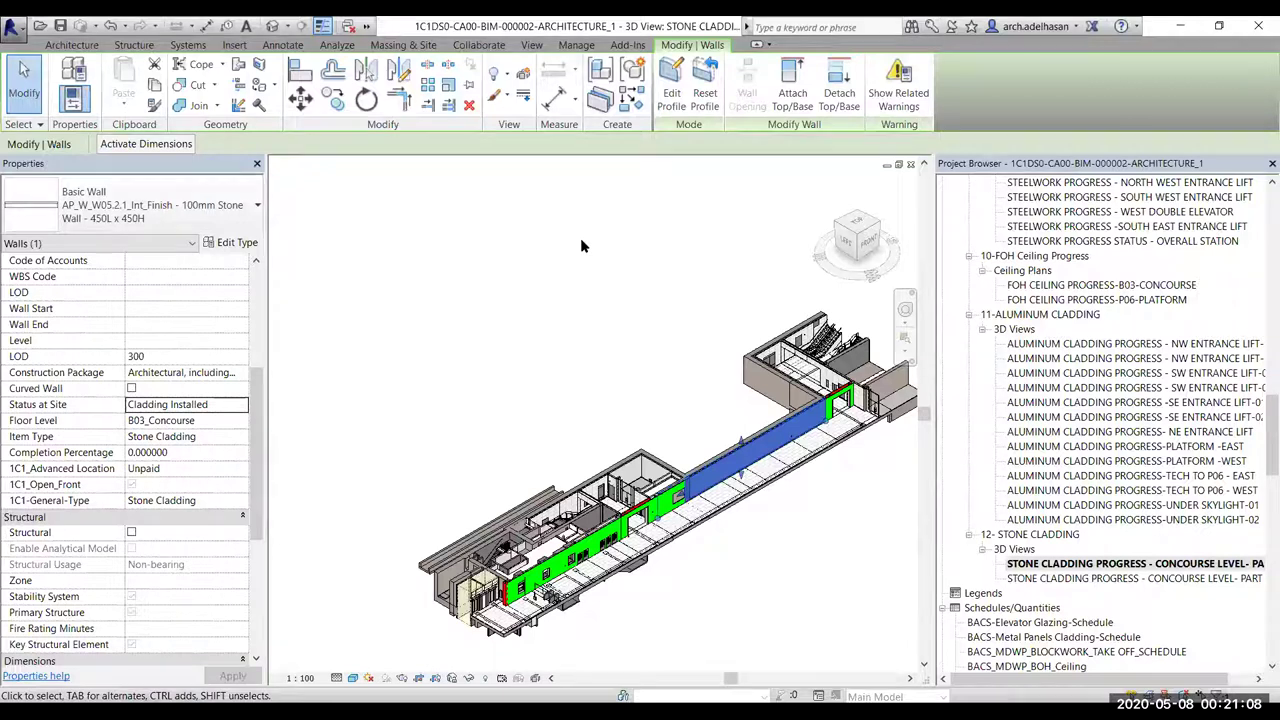
Reselect the long green stone cladding wall and scroll through its properties
{"action": "left_click", "coordinate": [795, 588]}
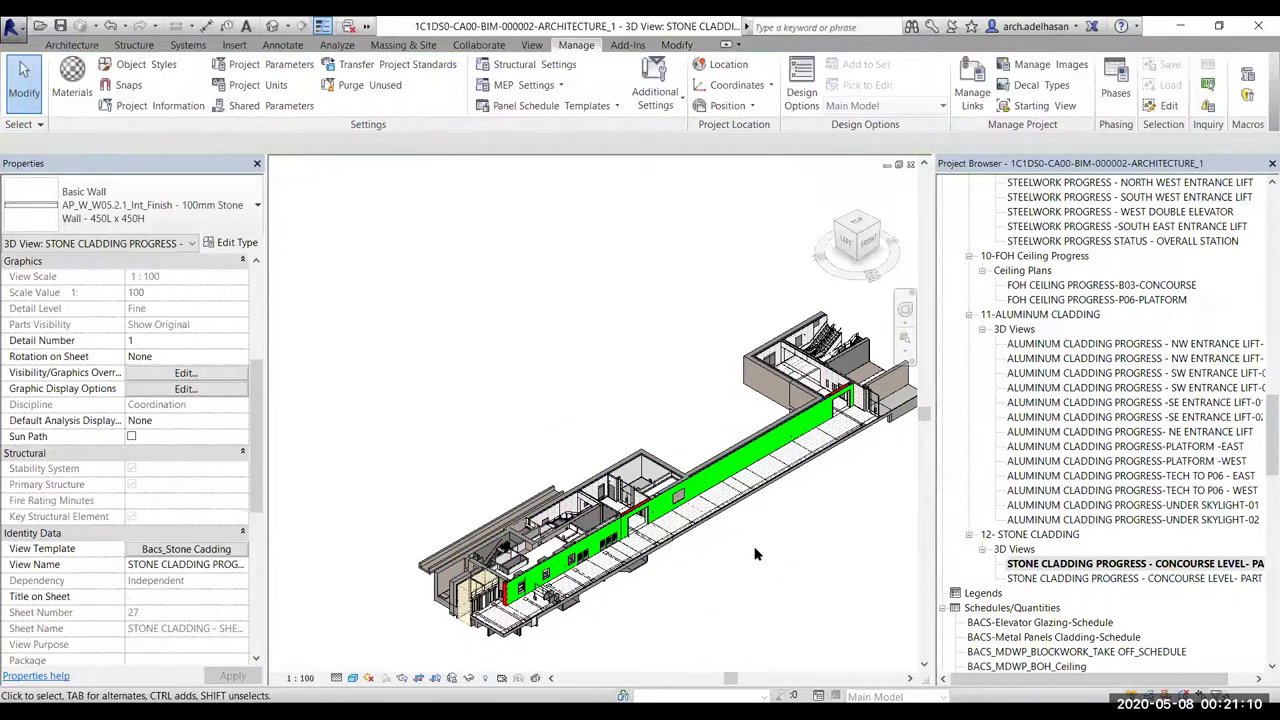
{"action": "scroll", "coordinate": [701, 349], "scroll_direction": "up", "scroll_amount": 5}
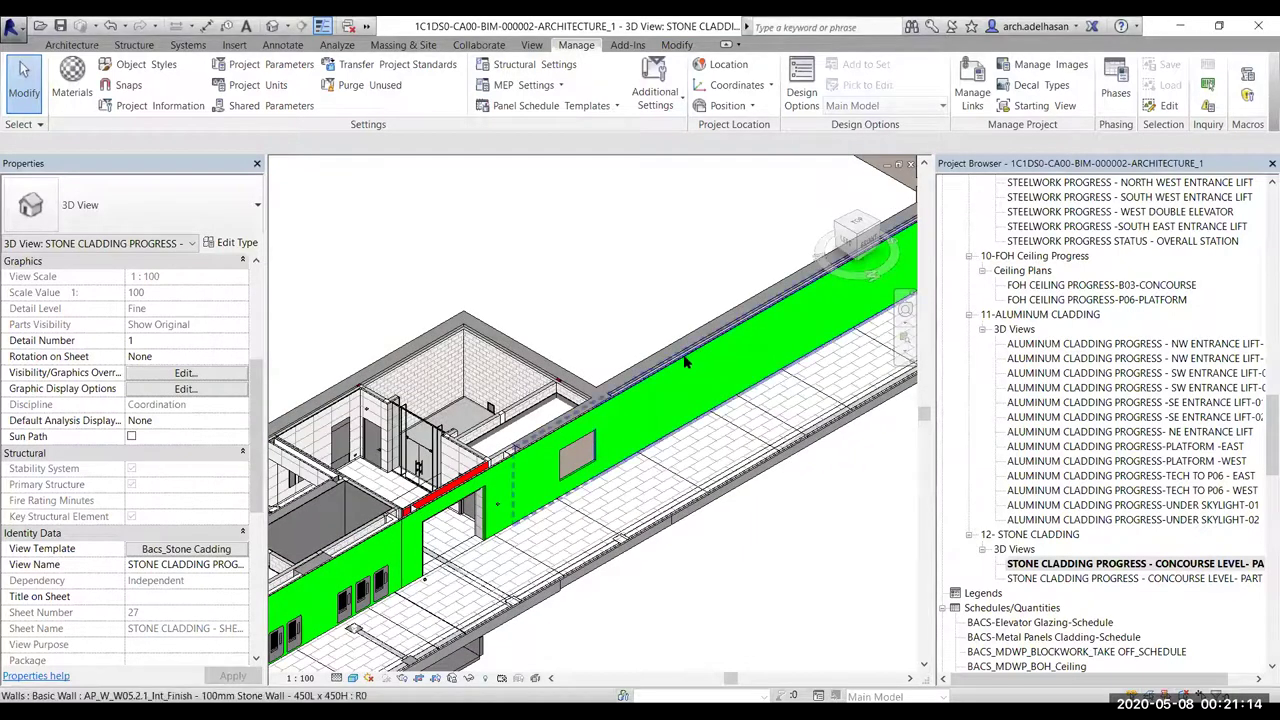
{"action": "left_click", "coordinate": [701, 356]}
{"action": "scroll", "coordinate": [695, 511], "scroll_direction": "down", "scroll_amount": 5}
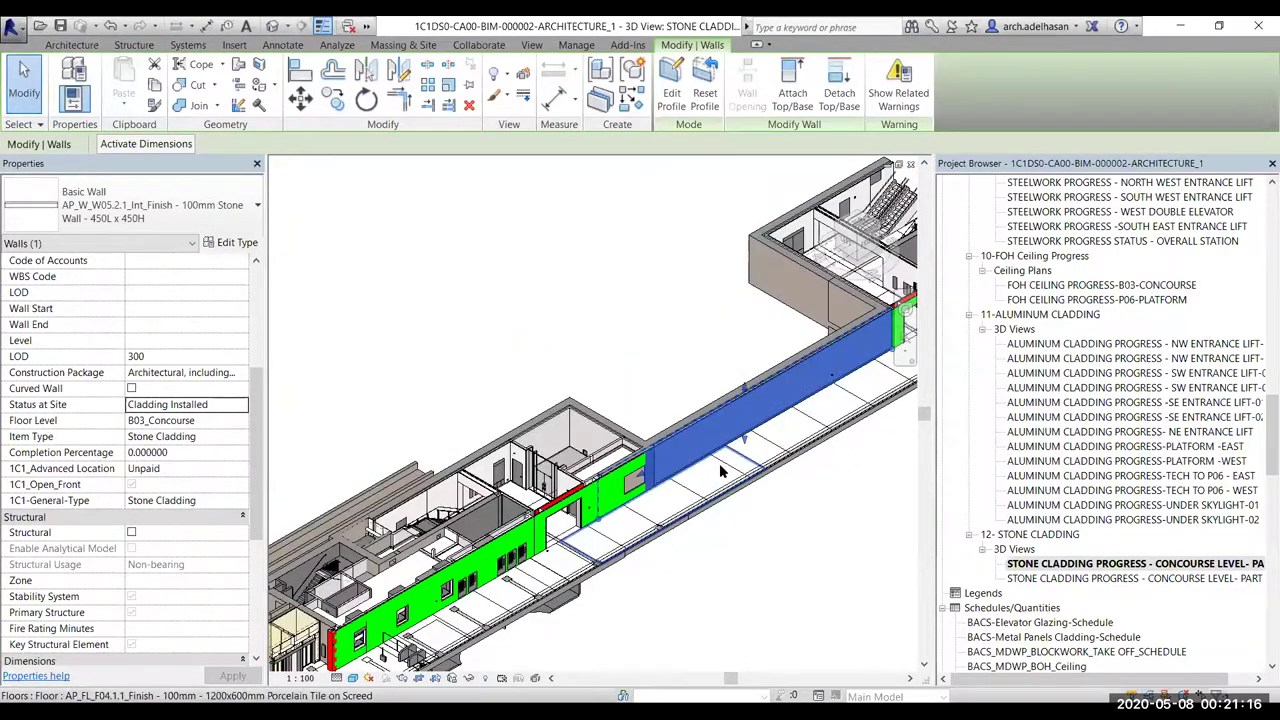
{"action": "scroll", "coordinate": [792, 464], "scroll_direction": "up", "scroll_amount": 4}
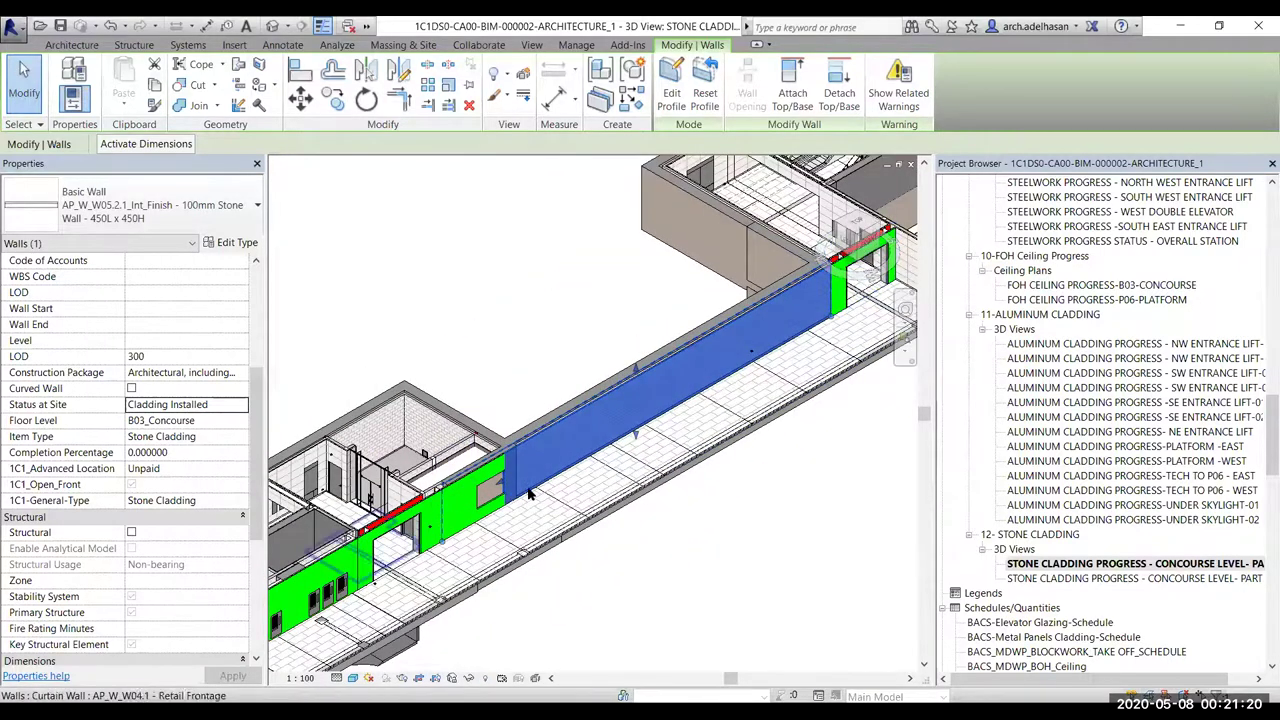
{"action": "scroll", "coordinate": [544, 440], "scroll_direction": "up", "scroll_amount": 3}
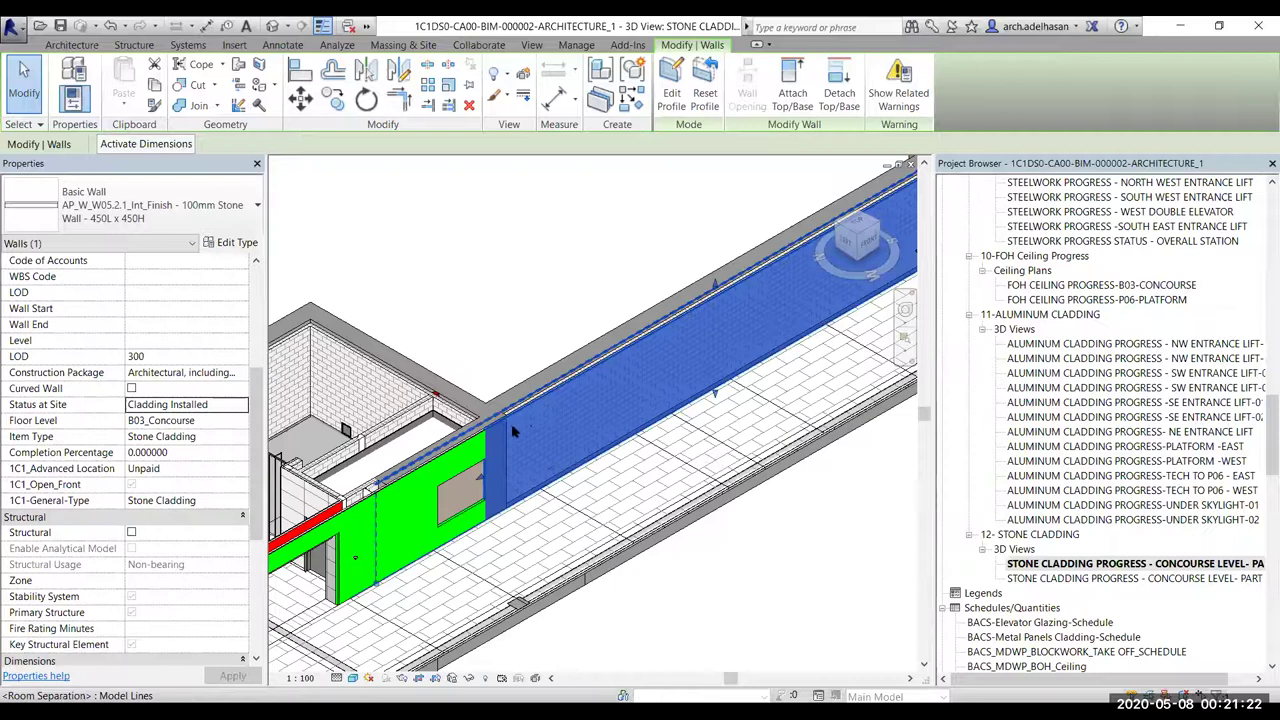
{"action": "scroll", "coordinate": [523, 585], "scroll_direction": "down", "scroll_amount": 2}
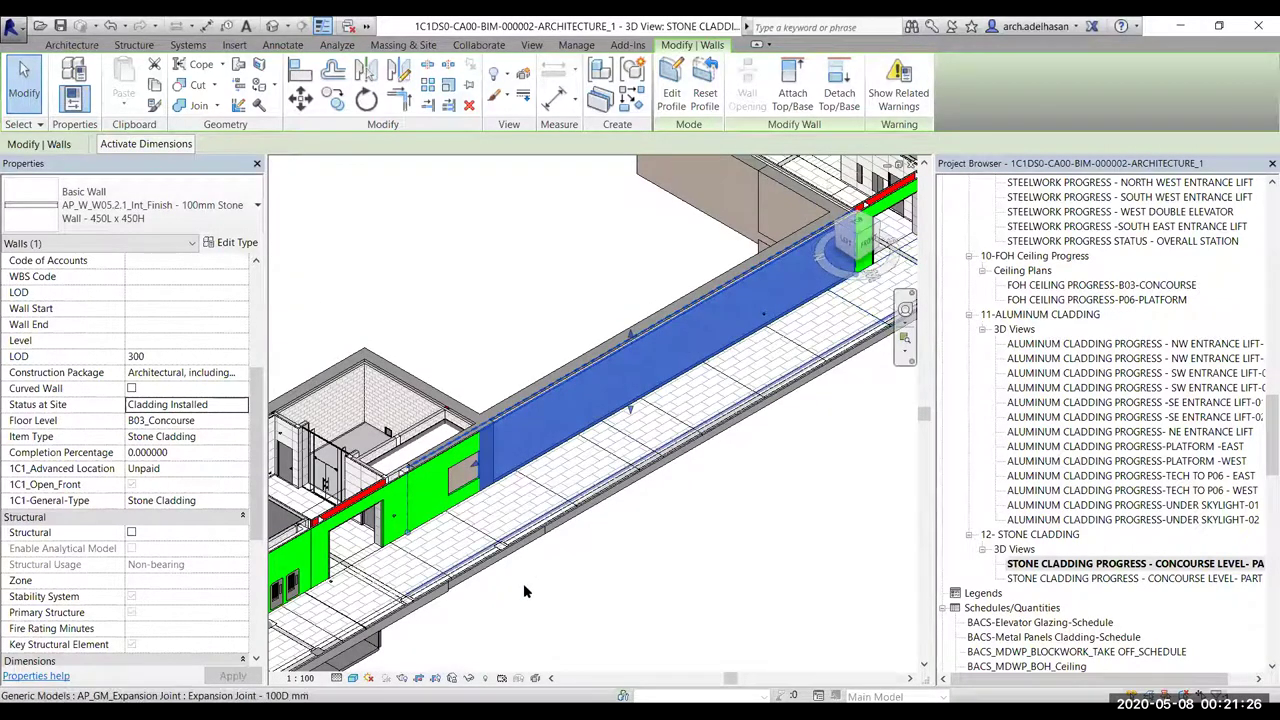
{"action": "scroll", "coordinate": [523, 587], "scroll_direction": "down", "scroll_amount": 3}
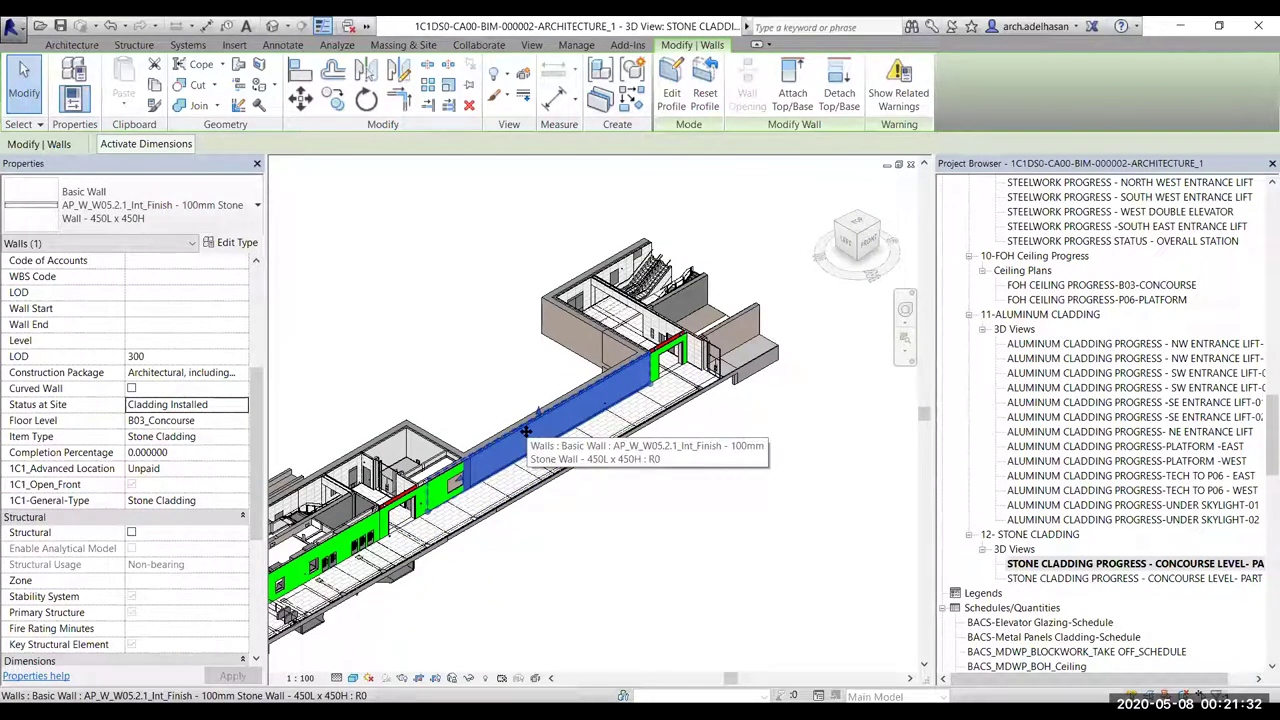
{"action": "scroll", "coordinate": [526, 432], "scroll_direction": "up", "scroll_amount": 3}
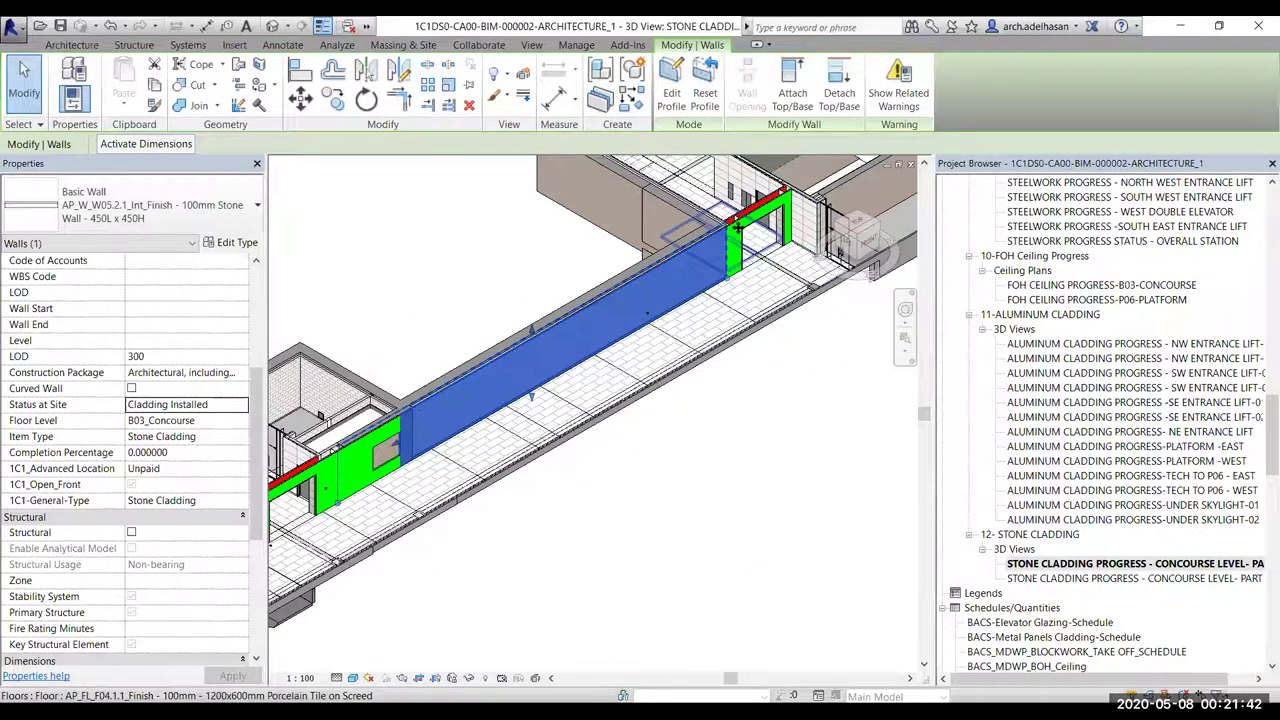
Inspect the properties of the small header wall above the far door
{"action": "left_click", "coordinate": [790, 218]}
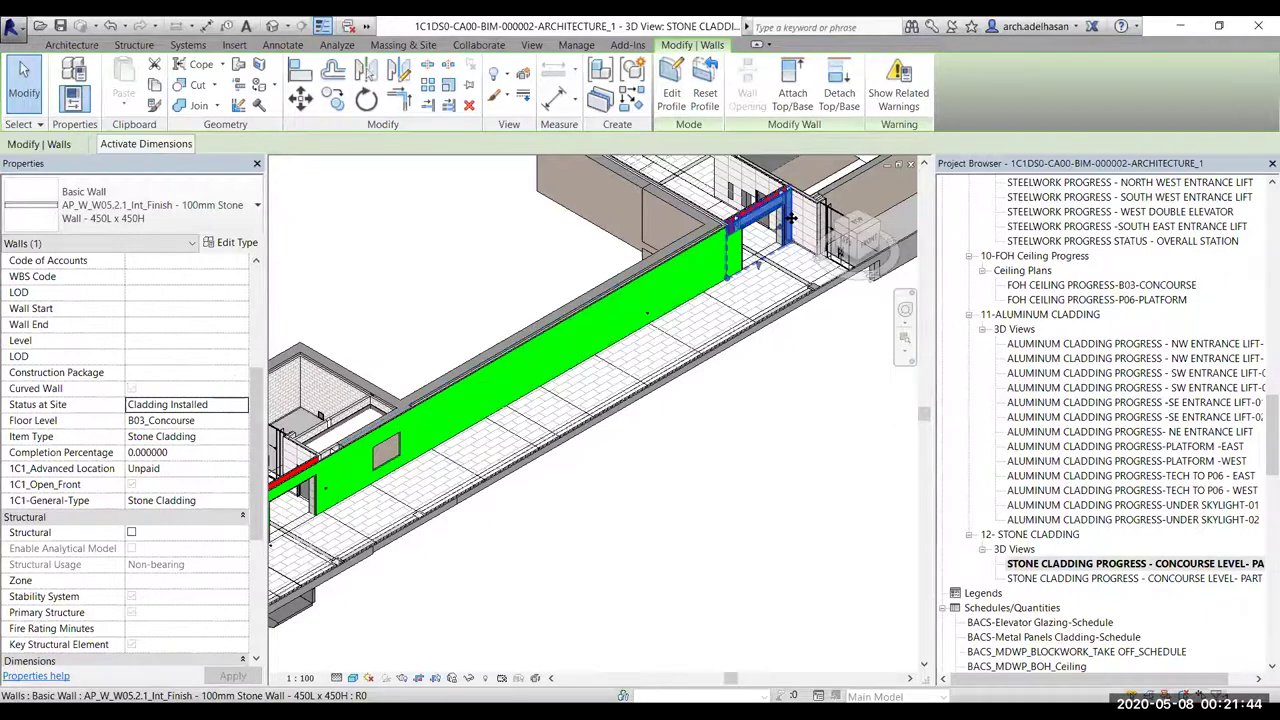
{"action": "scroll", "coordinate": [795, 238], "scroll_direction": "up", "scroll_amount": 3}
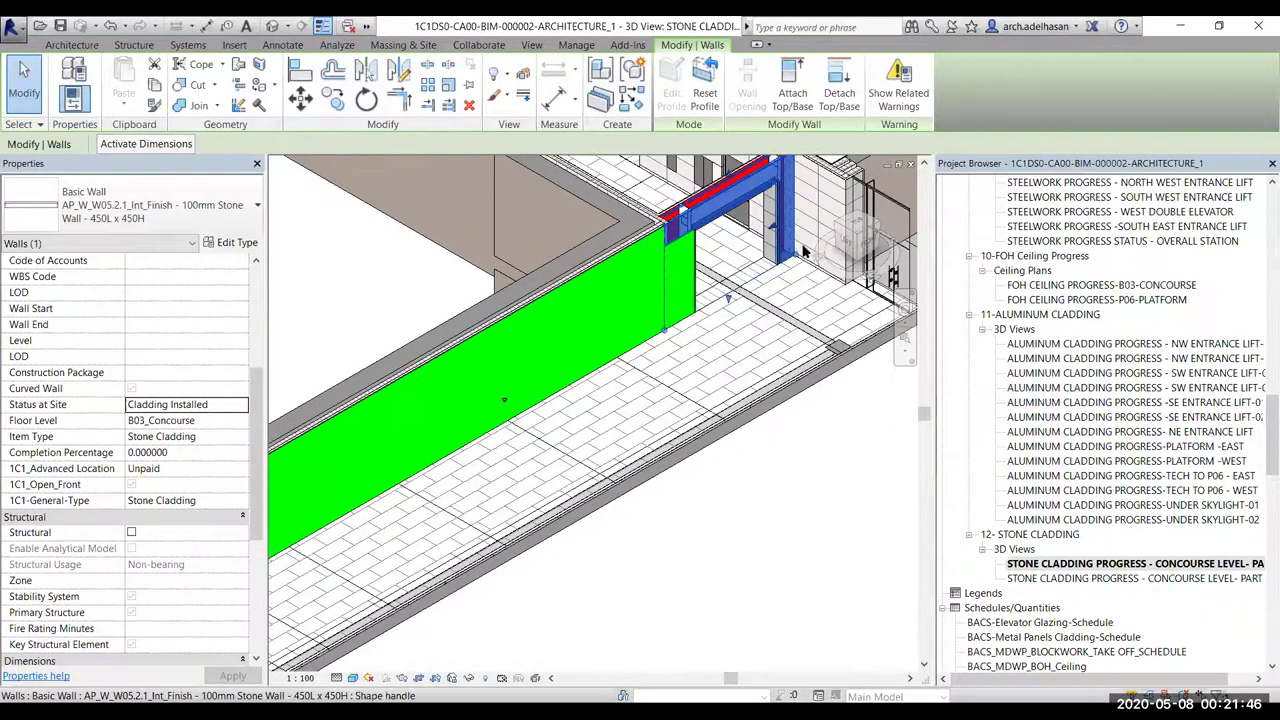
{"action": "scroll", "coordinate": [803, 252], "scroll_direction": "down", "scroll_amount": 2}
{"action": "scroll", "coordinate": [795, 220], "scroll_direction": "down", "scroll_amount": 1}
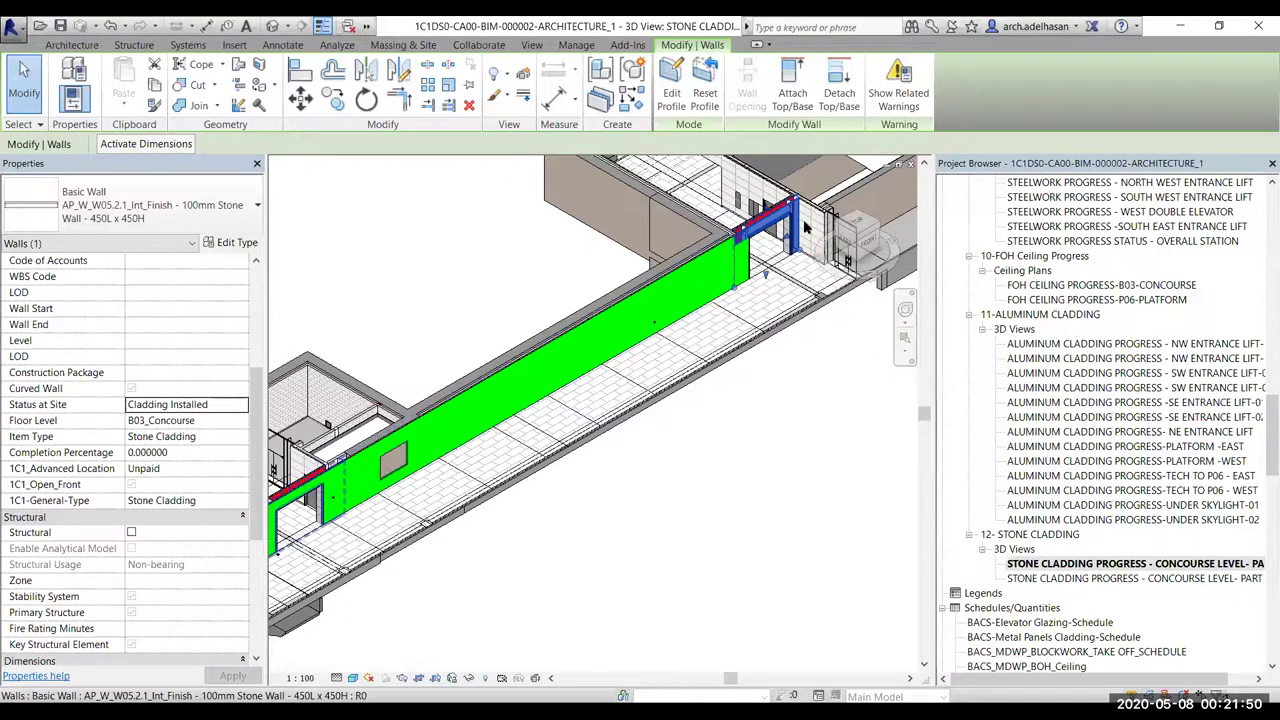
{"action": "scroll", "coordinate": [800, 225], "scroll_direction": "up", "scroll_amount": 2}
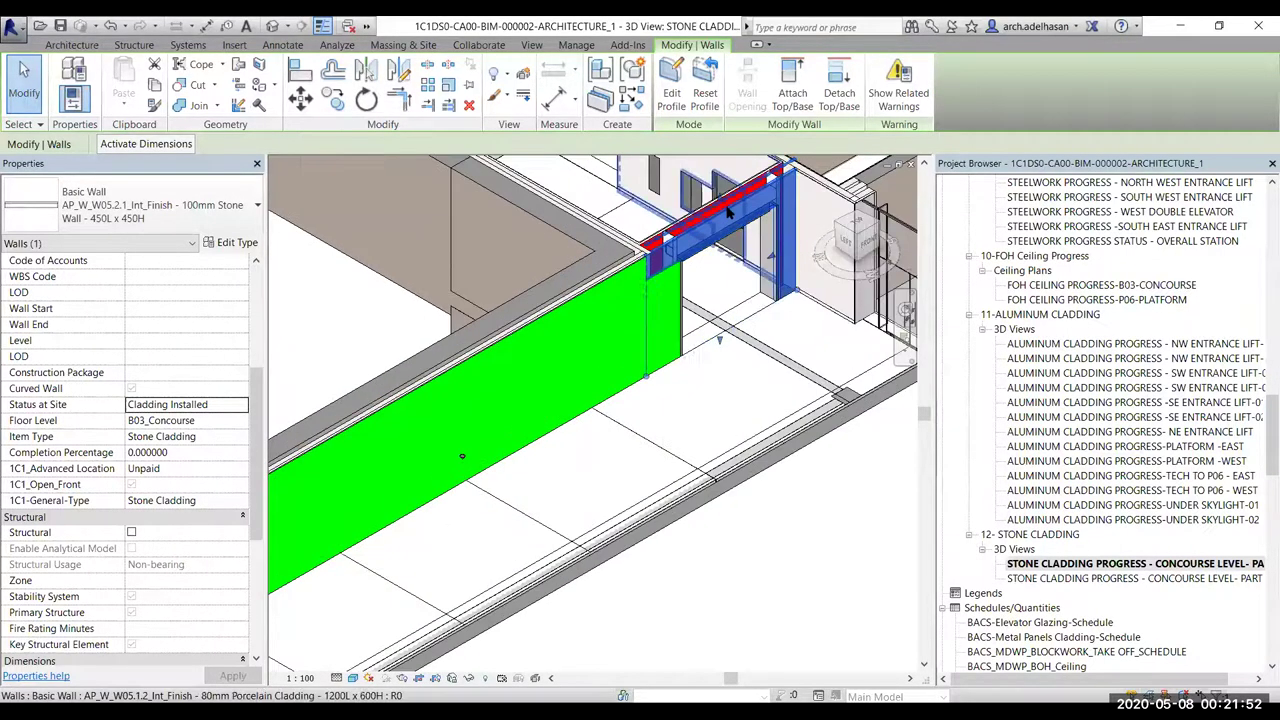
{"action": "scroll", "coordinate": [728, 212], "scroll_direction": "up", "scroll_amount": 1}
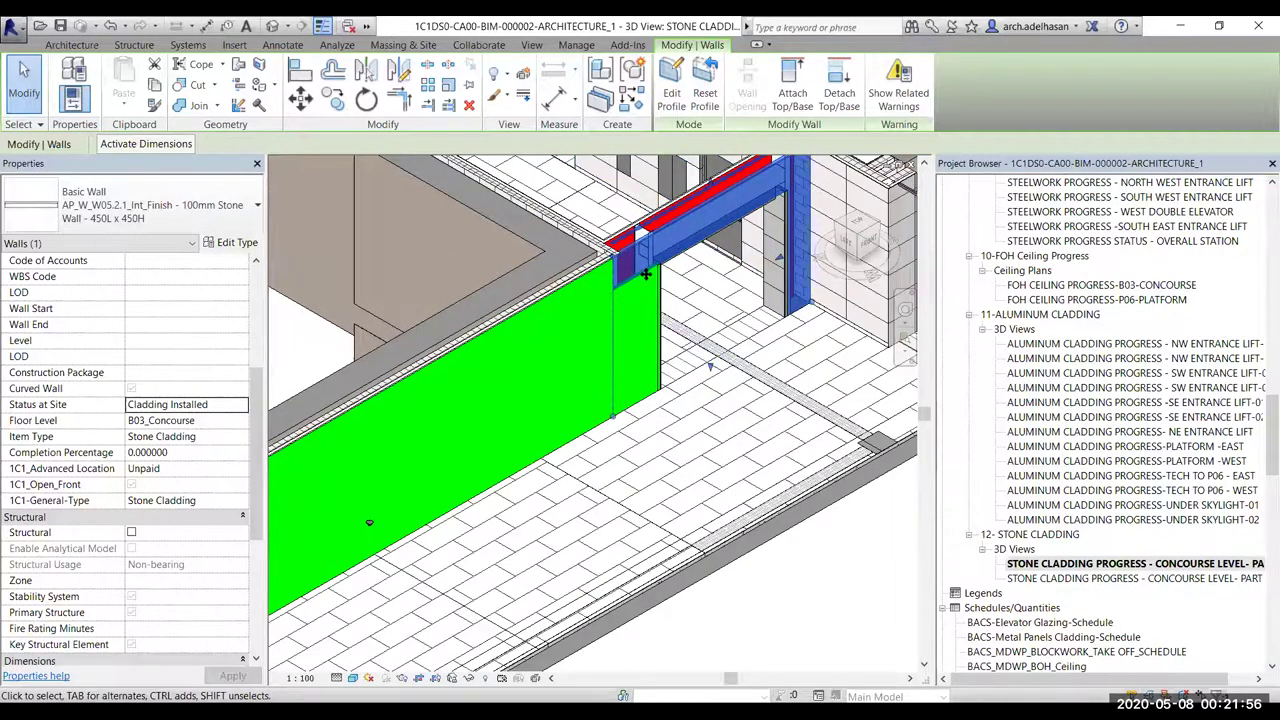
{"action": "scroll", "coordinate": [557, 361], "scroll_direction": "down", "scroll_amount": 3}
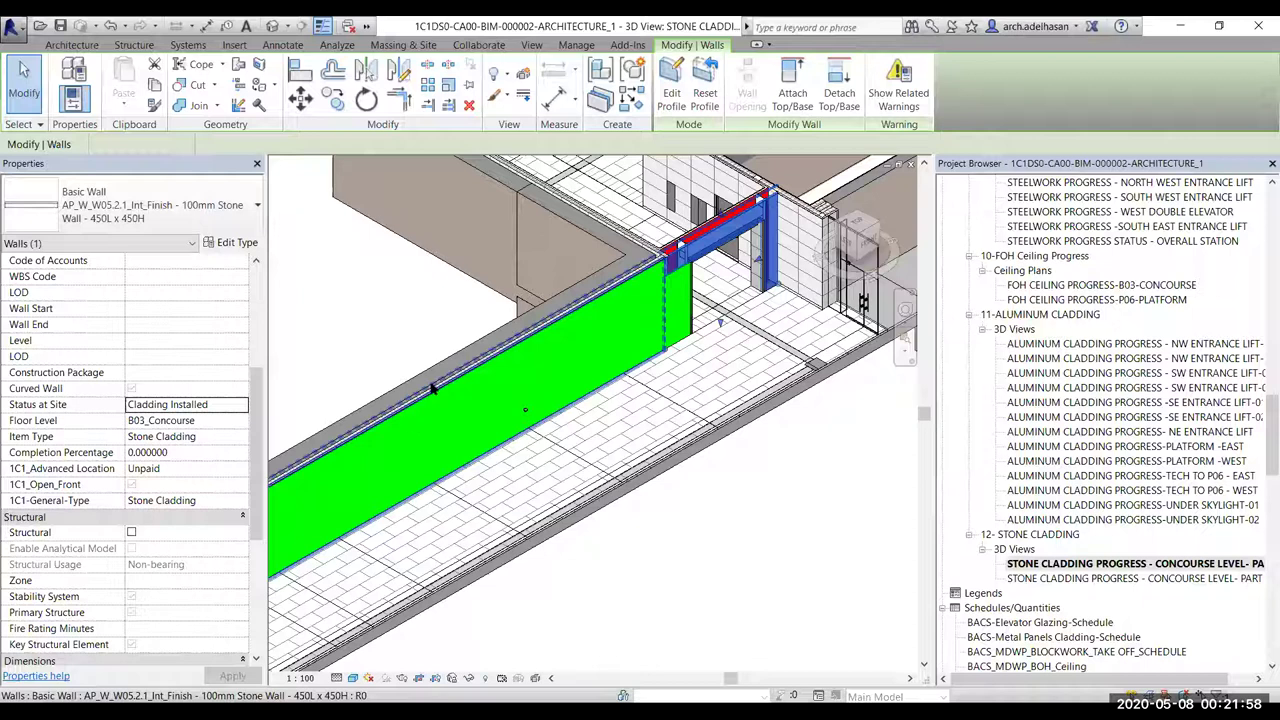
Reselect the long stone cladding wall and review its parameters again
{"action": "left_click", "coordinate": [620, 313]}
{"action": "scroll", "coordinate": [620, 313], "scroll_direction": "down", "scroll_amount": 2}
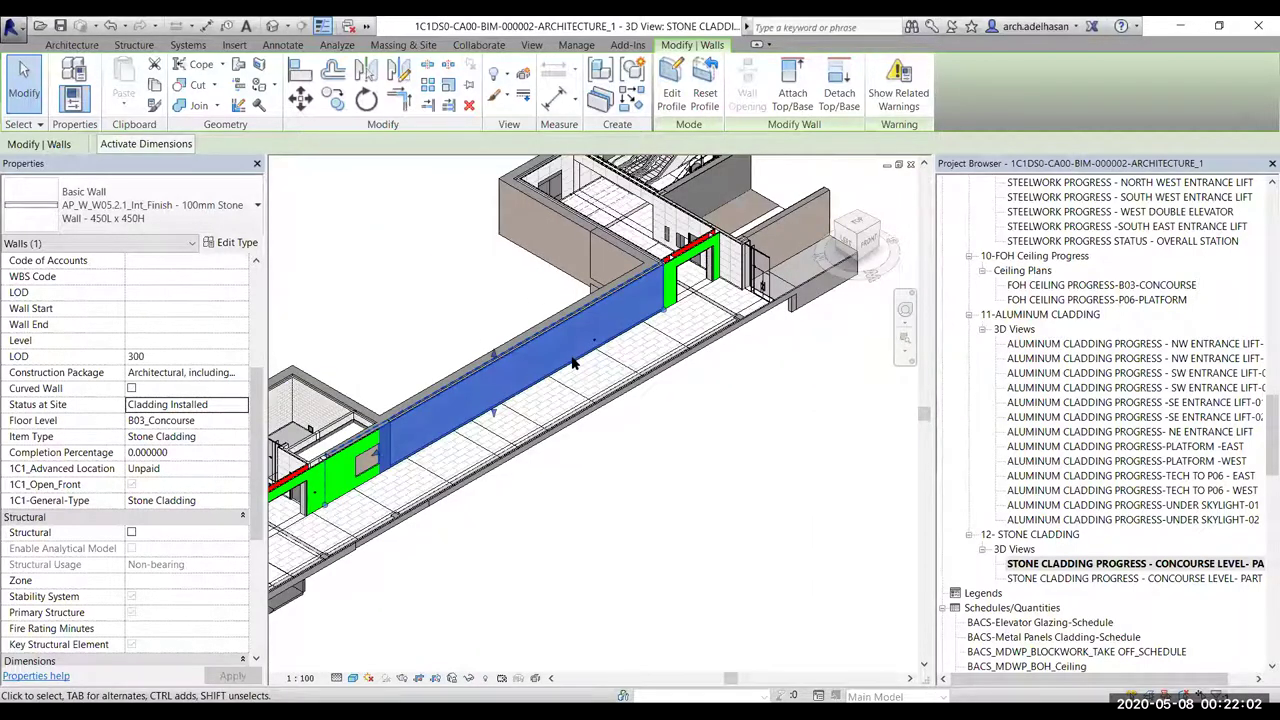
{"action": "scroll", "coordinate": [587, 325], "scroll_direction": "up", "scroll_amount": 2}
{"action": "scroll", "coordinate": [587, 330], "scroll_direction": "down", "scroll_amount": 3}
{"action": "scroll", "coordinate": [589, 332], "scroll_direction": "up", "scroll_amount": 2}
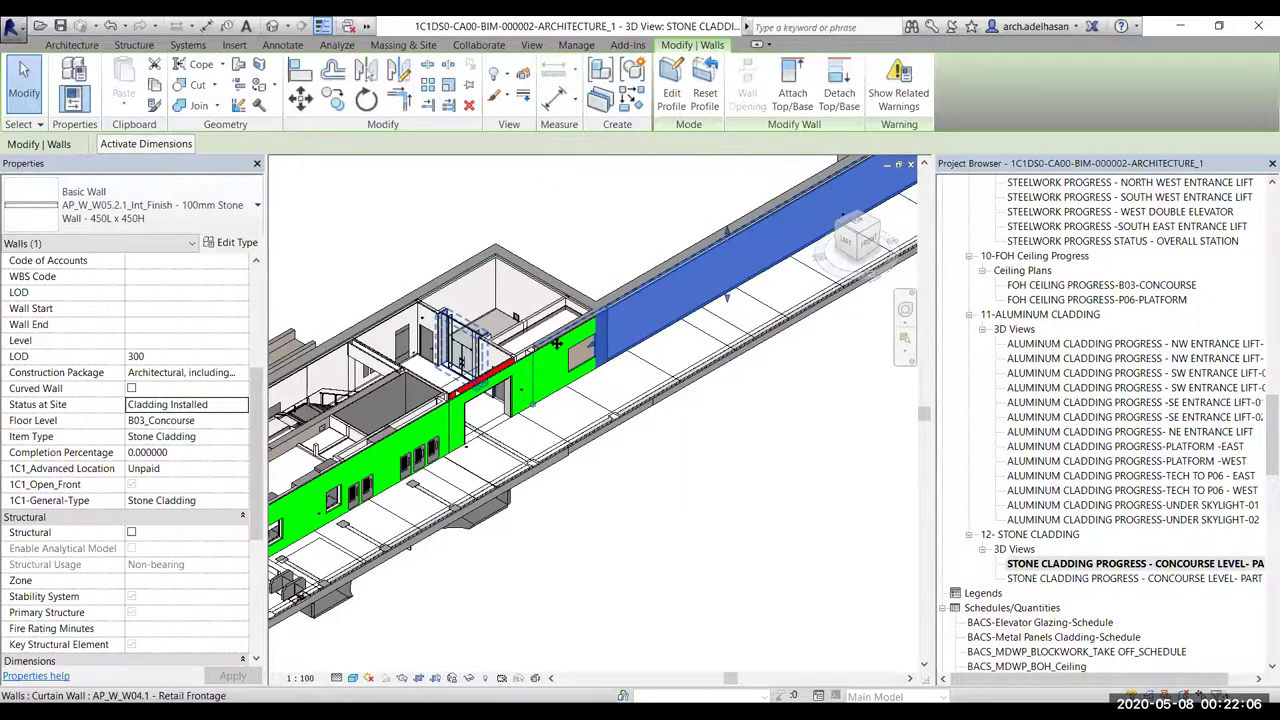
{"action": "scroll", "coordinate": [557, 349], "scroll_direction": "up", "scroll_amount": 1}
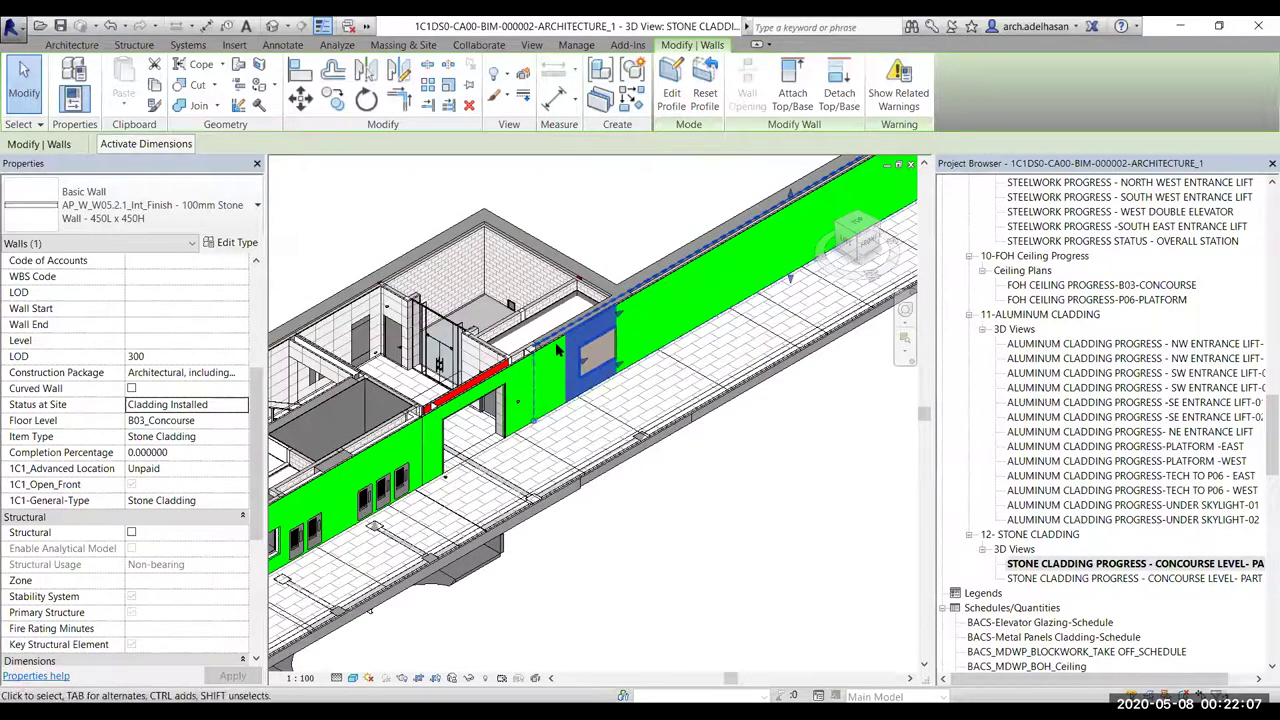
Inspect the properties of the stone finish wall around the door opening
{"action": "left_click", "coordinate": [527, 388]}
{"action": "scroll", "coordinate": [527, 388], "scroll_direction": "down", "scroll_amount": 1}
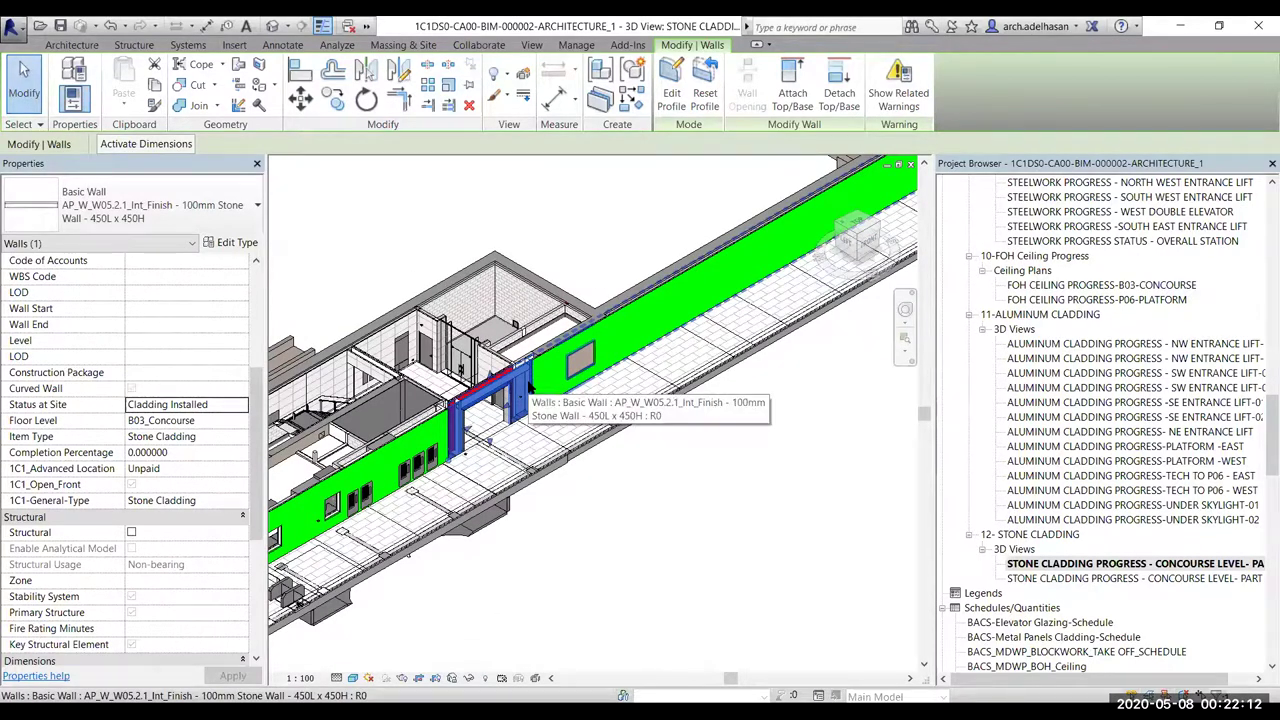
{"action": "scroll", "coordinate": [528, 388], "scroll_direction": "down", "scroll_amount": 2}
{"action": "middle_click_drag", "start_coordinate": [691, 230], "coordinate": [555, 390]}
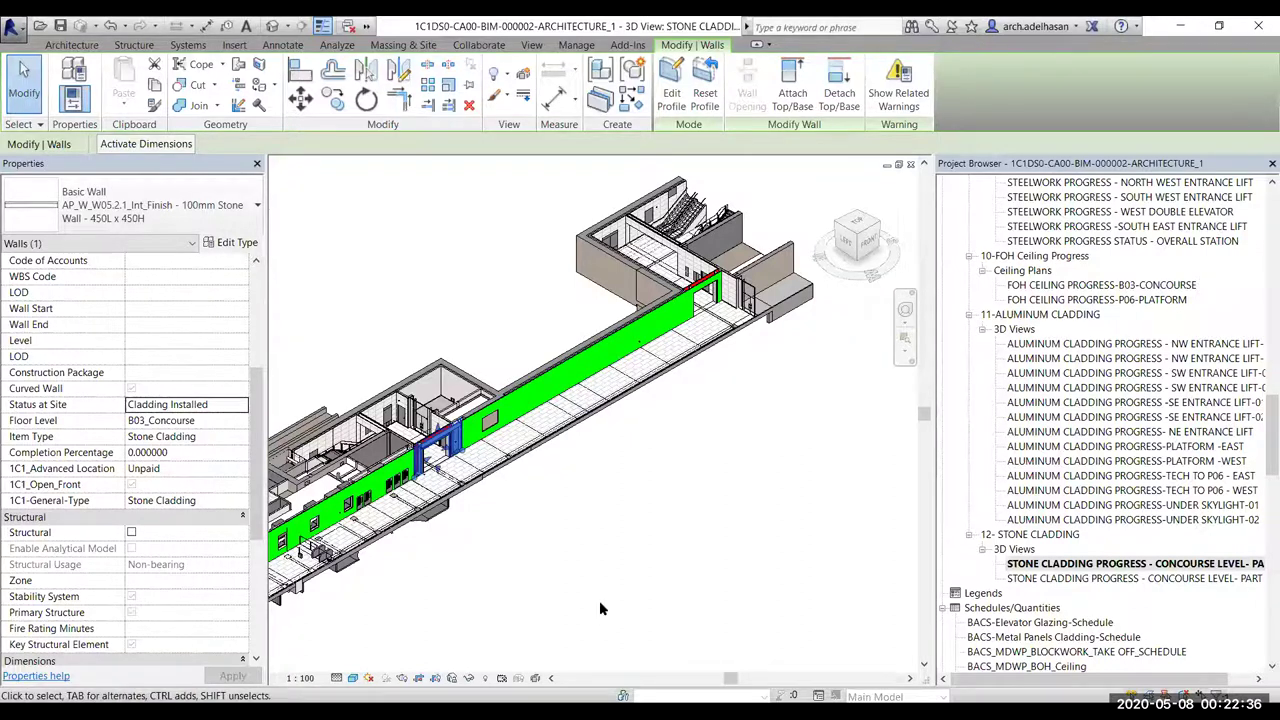
Clear the wall selection to show the view's properties, then switch to Excel
{"action": "left_click", "coordinate": [576, 45]}
{"action": "key", "text": "Escape"}
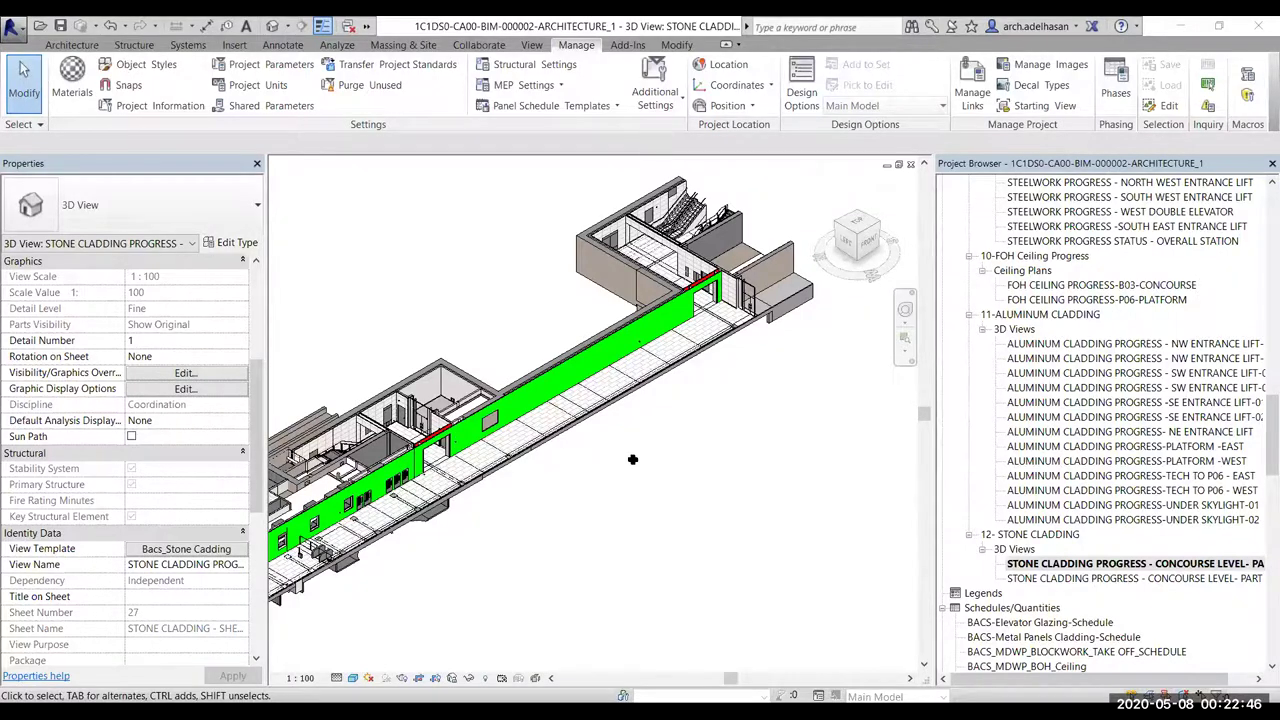
{"action": "key", "text": "alt+Tab"}
Activate the Final All Painting sheet from the worksheet list
{"action": "left_click", "coordinate": [812, 628]}
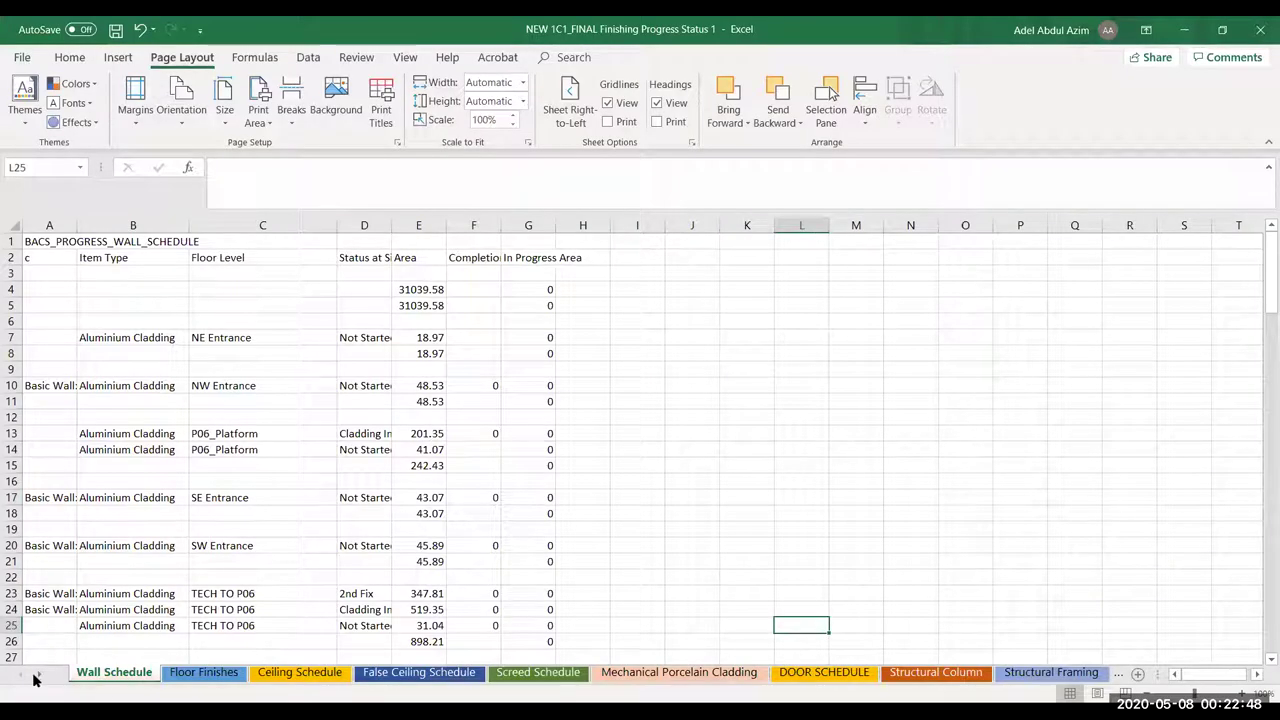
{"action": "right_click", "coordinate": [35, 677]}
{"action": "left_click_drag", "start_coordinate": [274, 483], "coordinate": [274, 566]}
{"action": "left_click", "coordinate": [47, 507]}
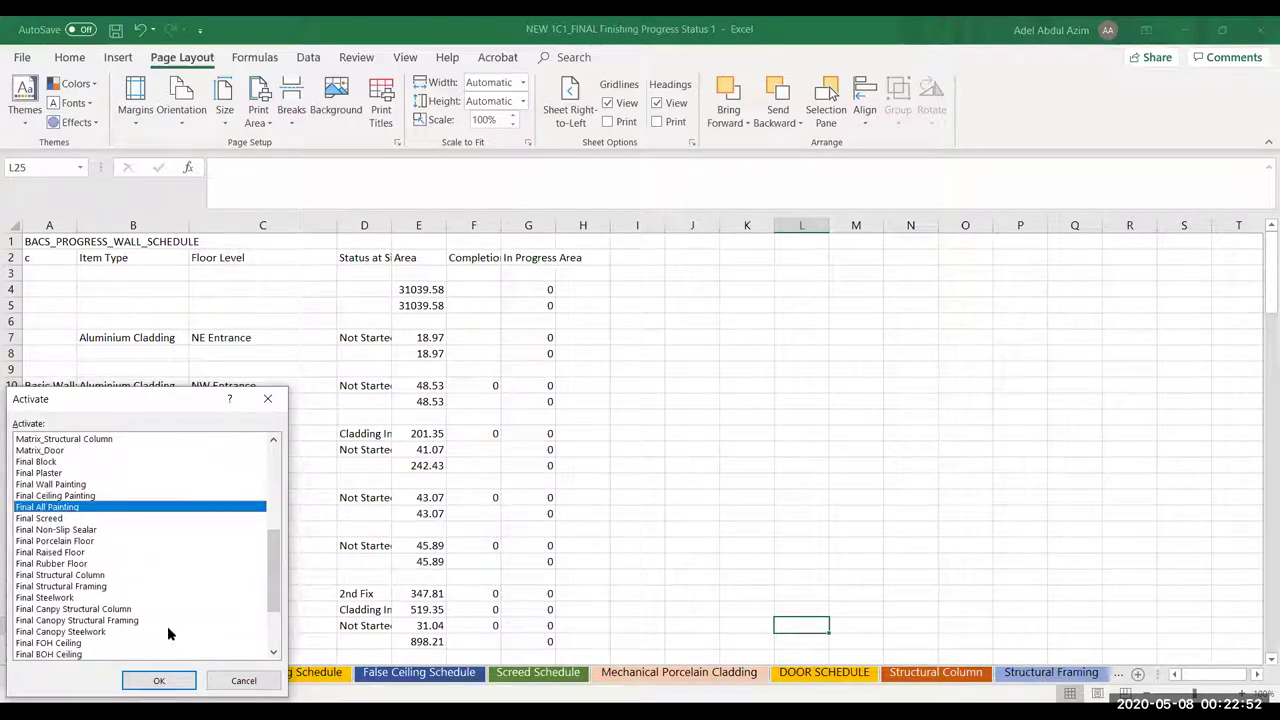
{"action": "key", "text": "Return"}
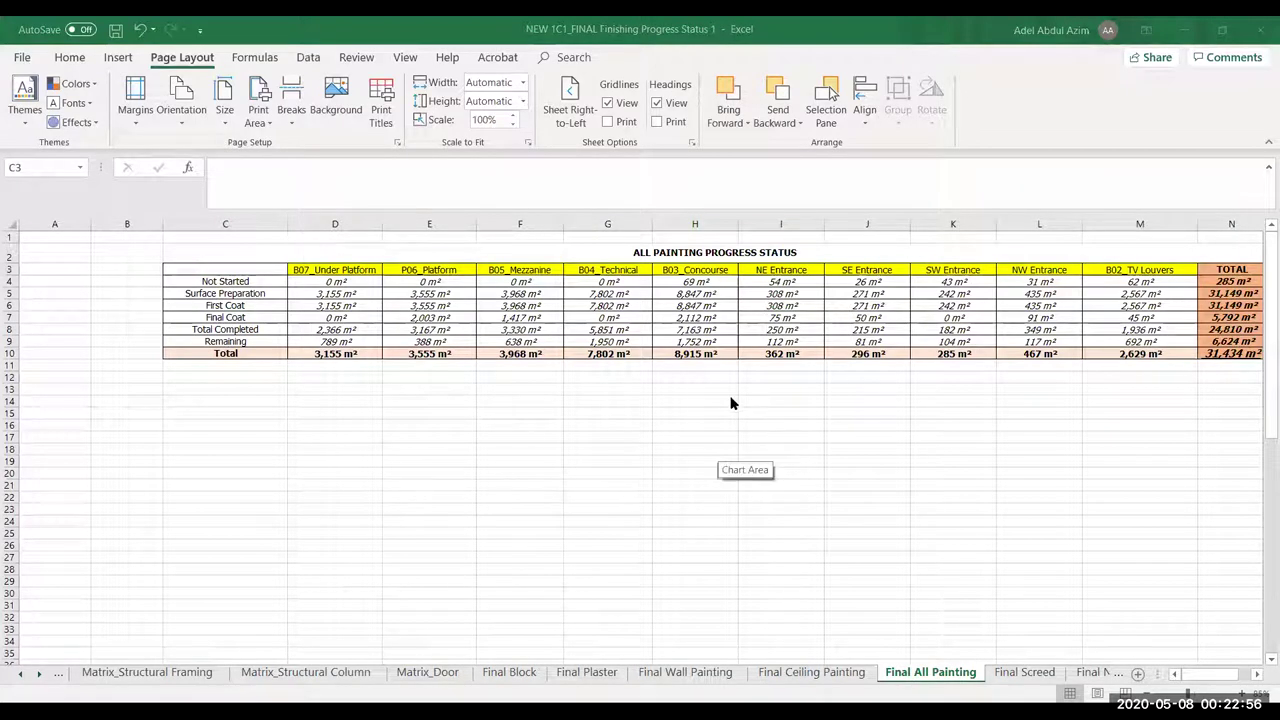
{"action": "scroll", "coordinate": [408, 500], "scroll_direction": "down", "scroll_amount": 1}
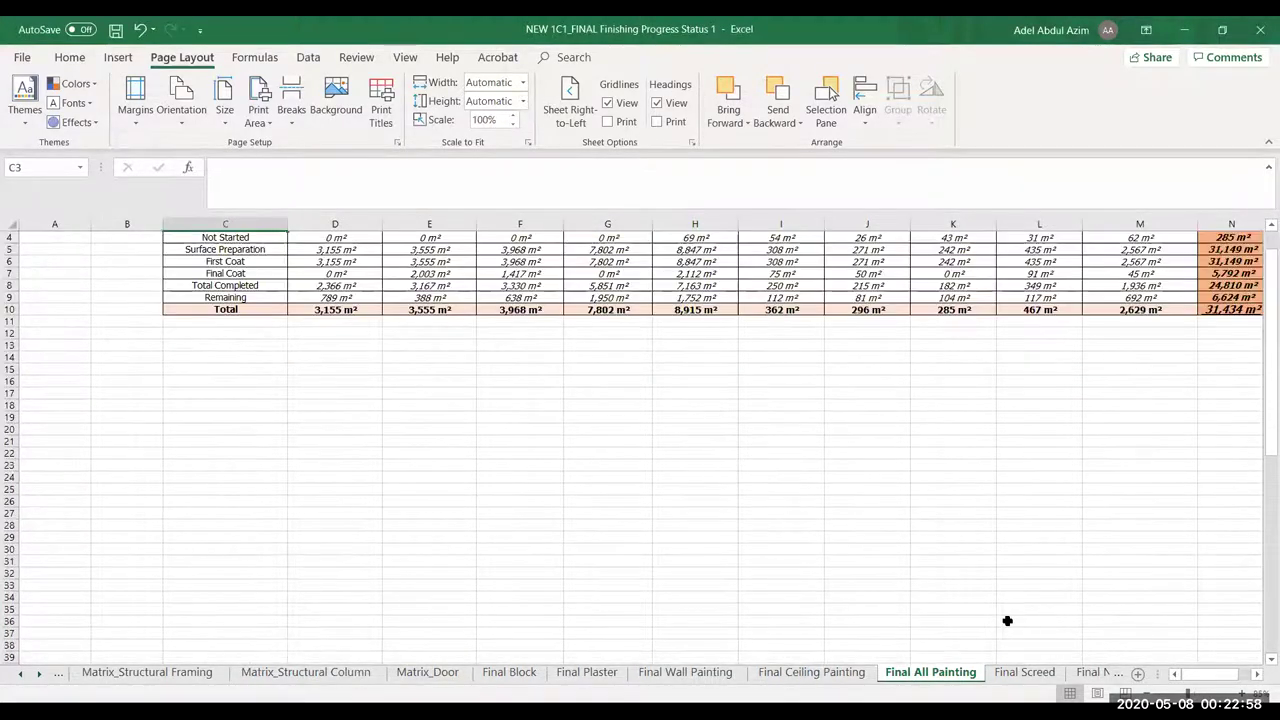
Switch to the Final Screed sheet and inspect the D17 and D6:D7 formulas
{"action": "left_click", "coordinate": [1022, 672]}
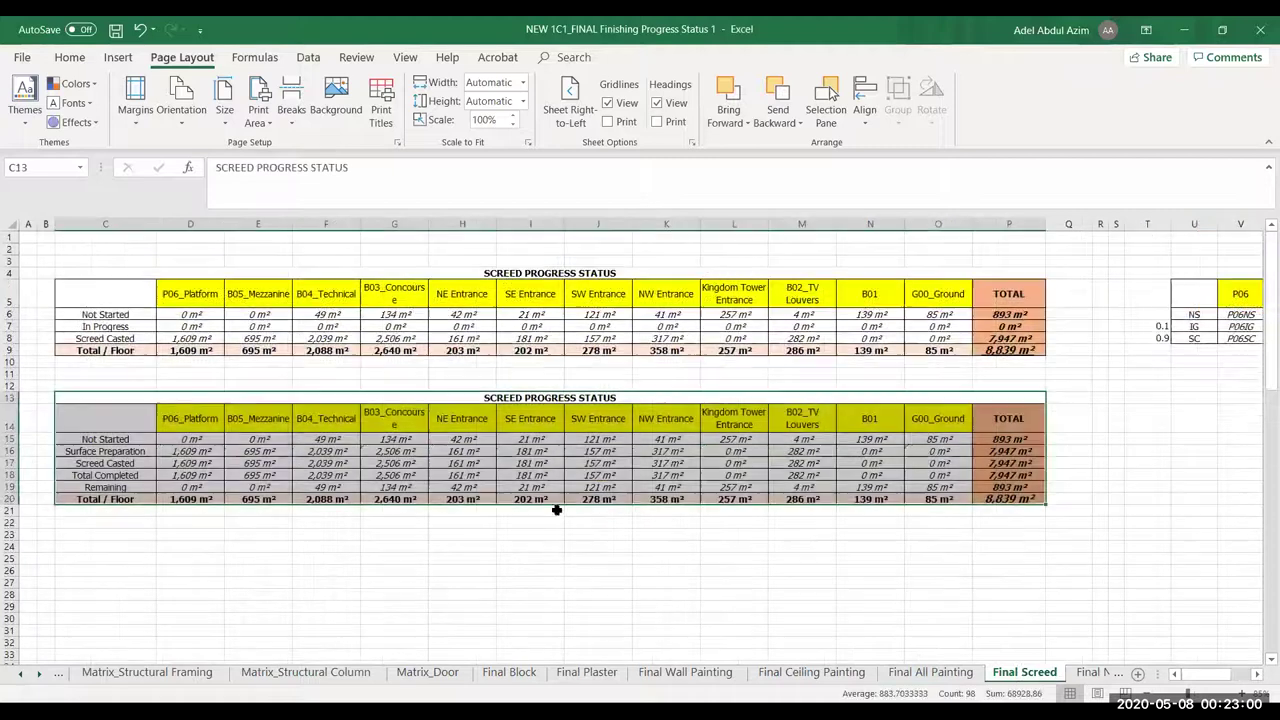
{"action": "left_click", "coordinate": [530, 568]}
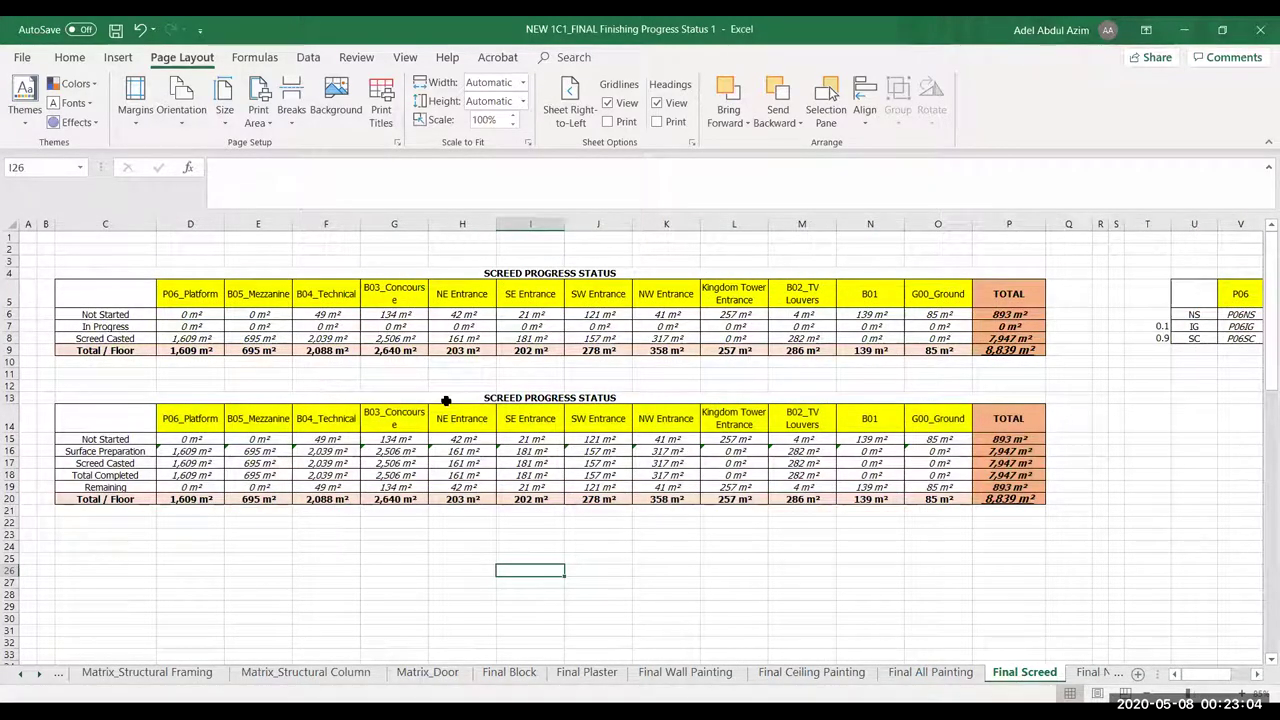
{"action": "key", "text": "Up"}
{"action": "key", "text": "Up"}
{"action": "key", "text": "Up"}
{"action": "key", "text": "Up"}
{"action": "key", "text": "Up"}
{"action": "key", "text": "Up"}
{"action": "key", "text": "Up"}
{"action": "key", "text": "Up"}
{"action": "key", "text": "Up"}
{"action": "key", "text": "Up"}
{"action": "key", "text": "Up"}
{"action": "key", "text": "Up"}
{"action": "key", "text": "Up"}
{"action": "key", "text": "Up"}
{"action": "key", "text": "Up"}
{"action": "key", "text": "Right"}
{"action": "key", "text": "Right"}
{"action": "key", "text": "Right"}
{"action": "key", "text": "Right"}
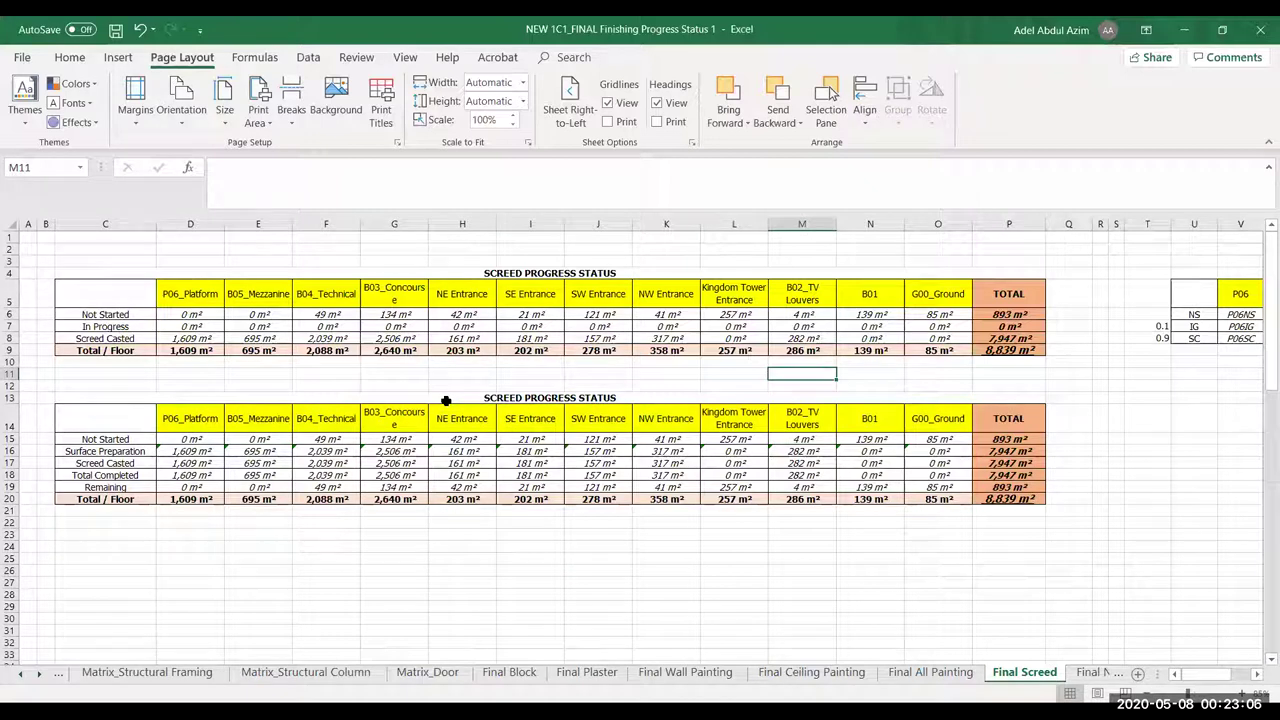
{"action": "left_click", "coordinate": [188, 464]}
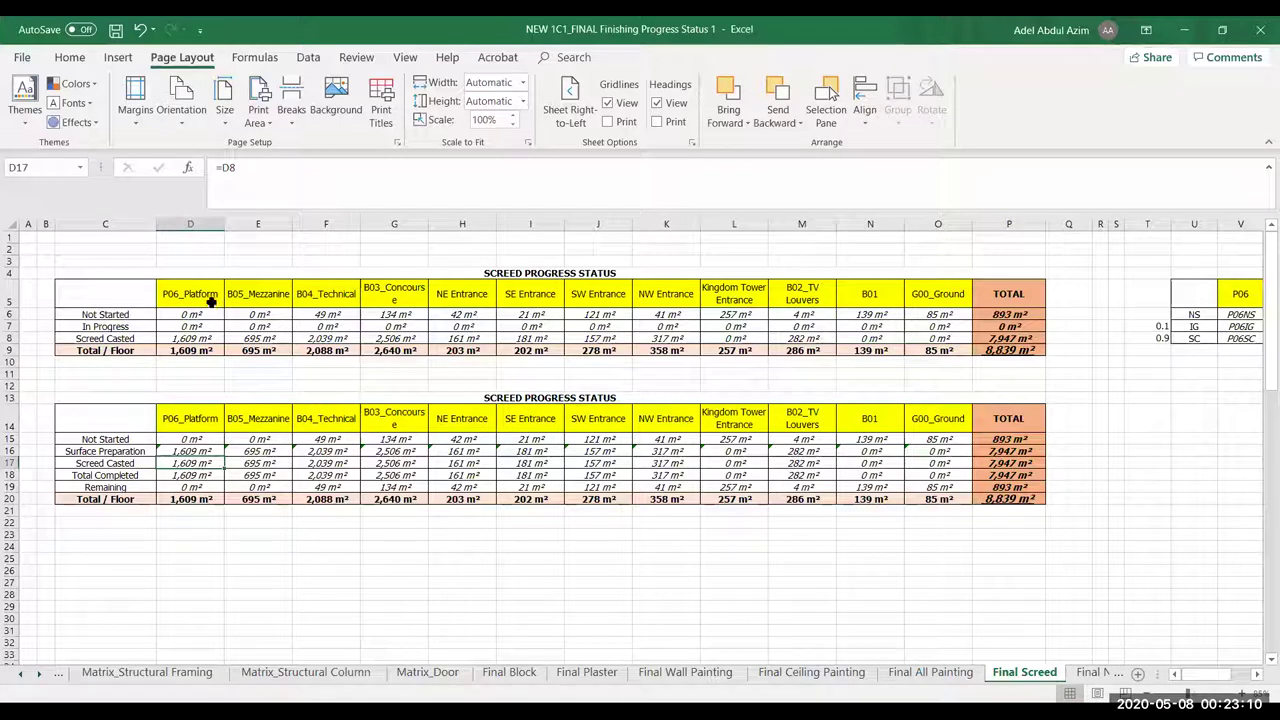
{"action": "left_click_drag", "start_coordinate": [202, 315], "coordinate": [202, 327]}
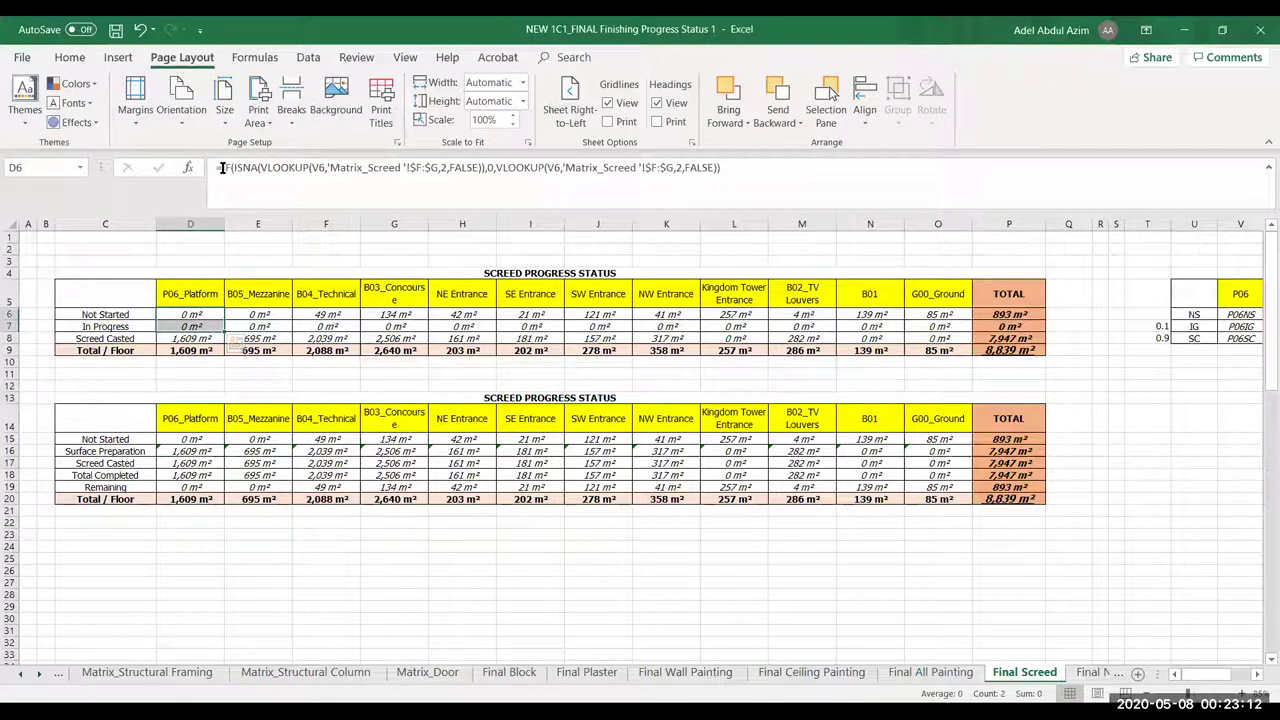
Examine the D6 ISNA/VLOOKUP formula without changes, then check E7 and O7
{"action": "left_click", "coordinate": [226, 168]}
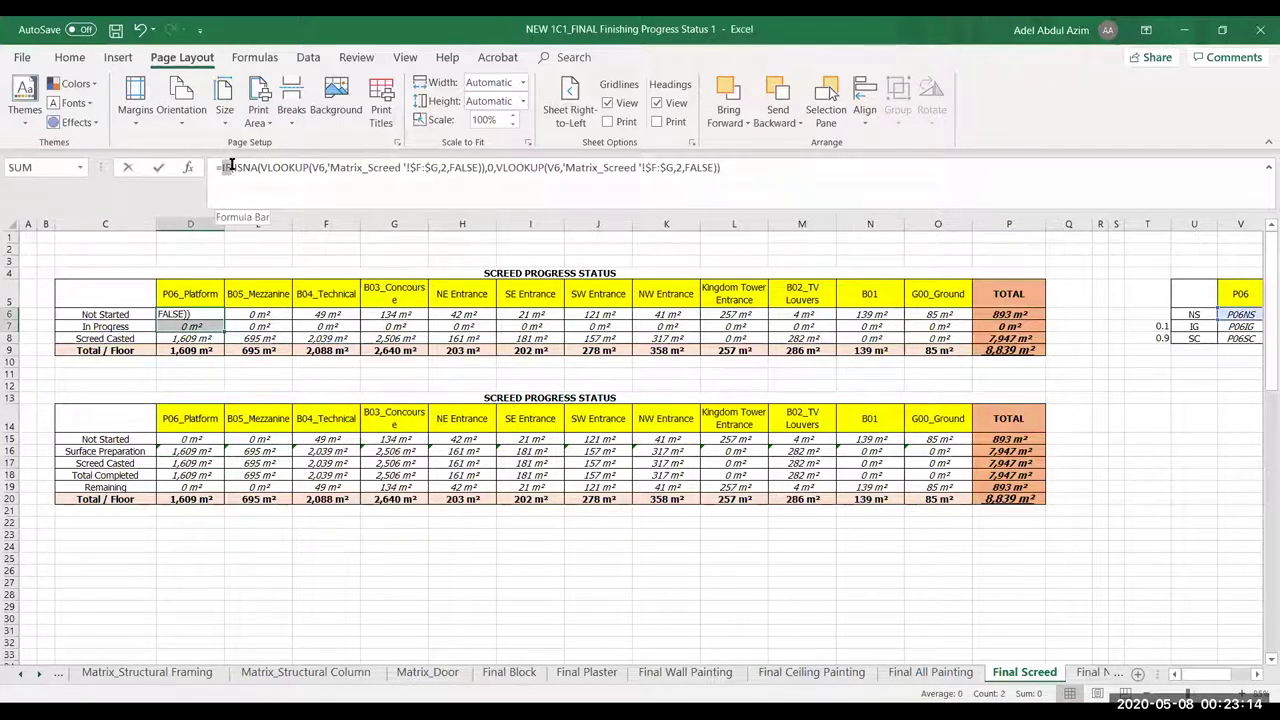
{"action": "left_click", "coordinate": [503, 167]}
{"action": "left_click_drag", "start_coordinate": [497, 167], "coordinate": [547, 167]}
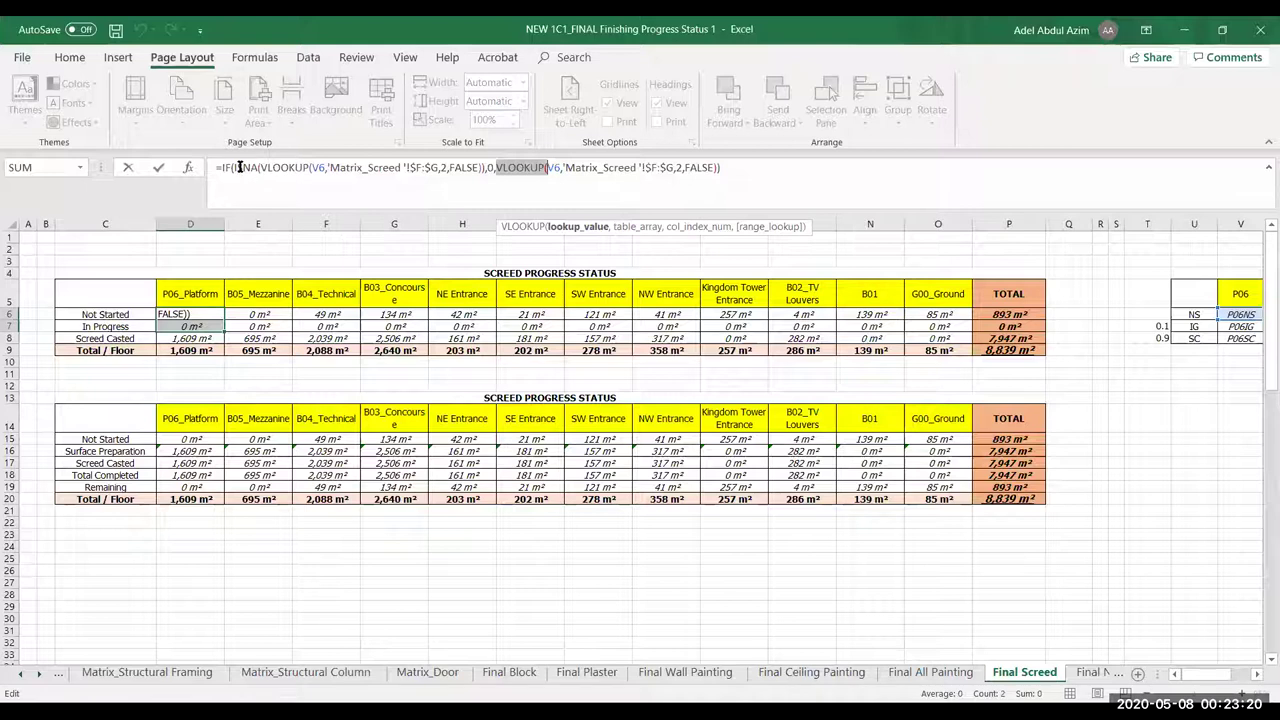
{"action": "left_click_drag", "start_coordinate": [236, 167], "coordinate": [253, 170]}
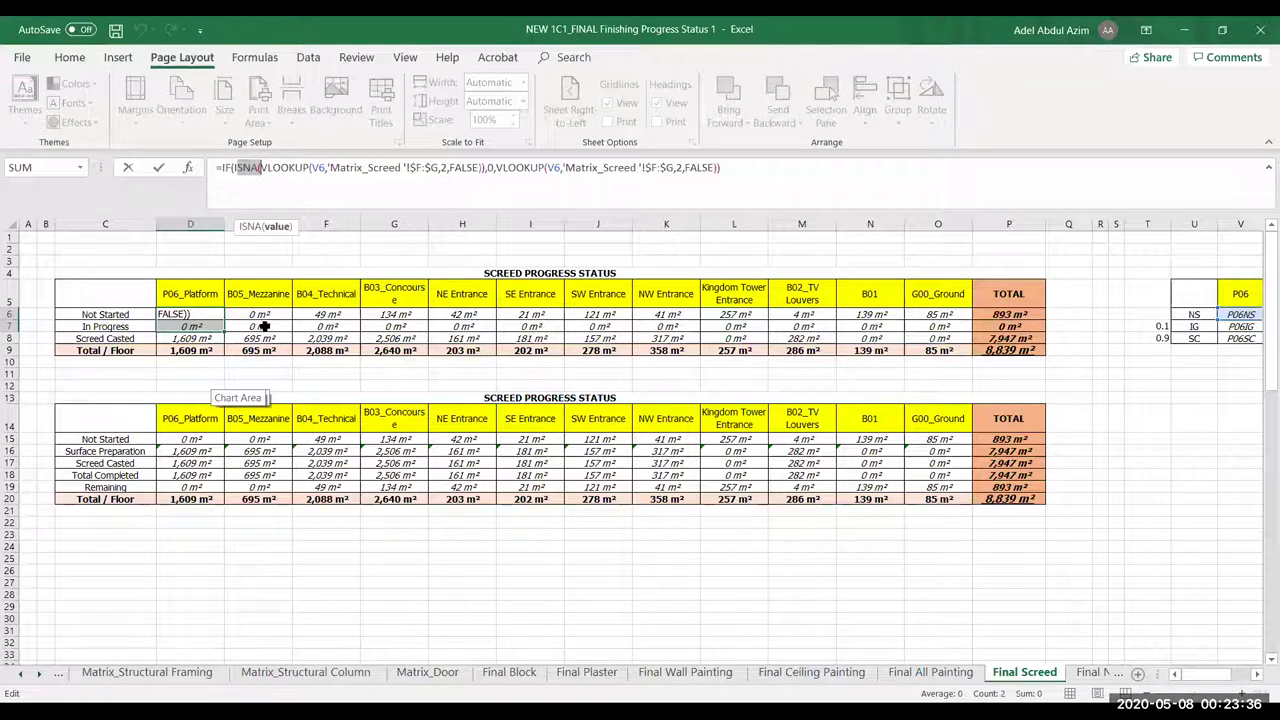
{"action": "key", "text": "Escape"}
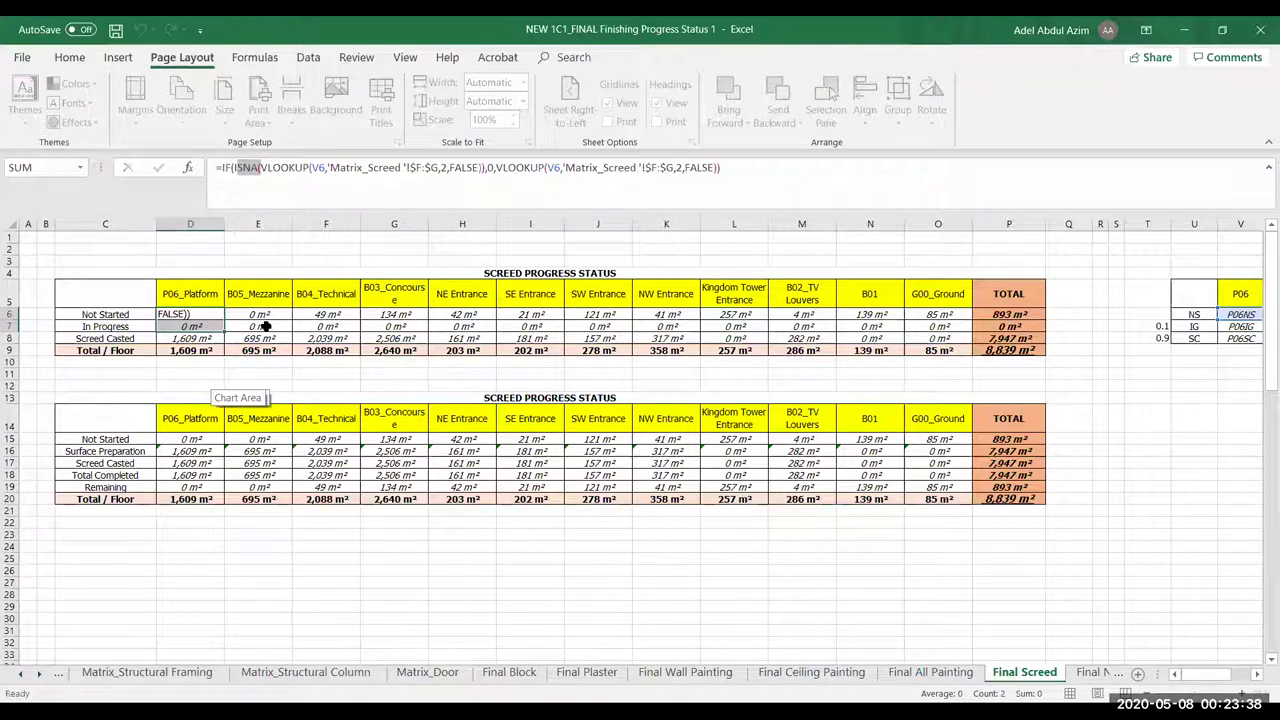
{"action": "left_click", "coordinate": [262, 325]}
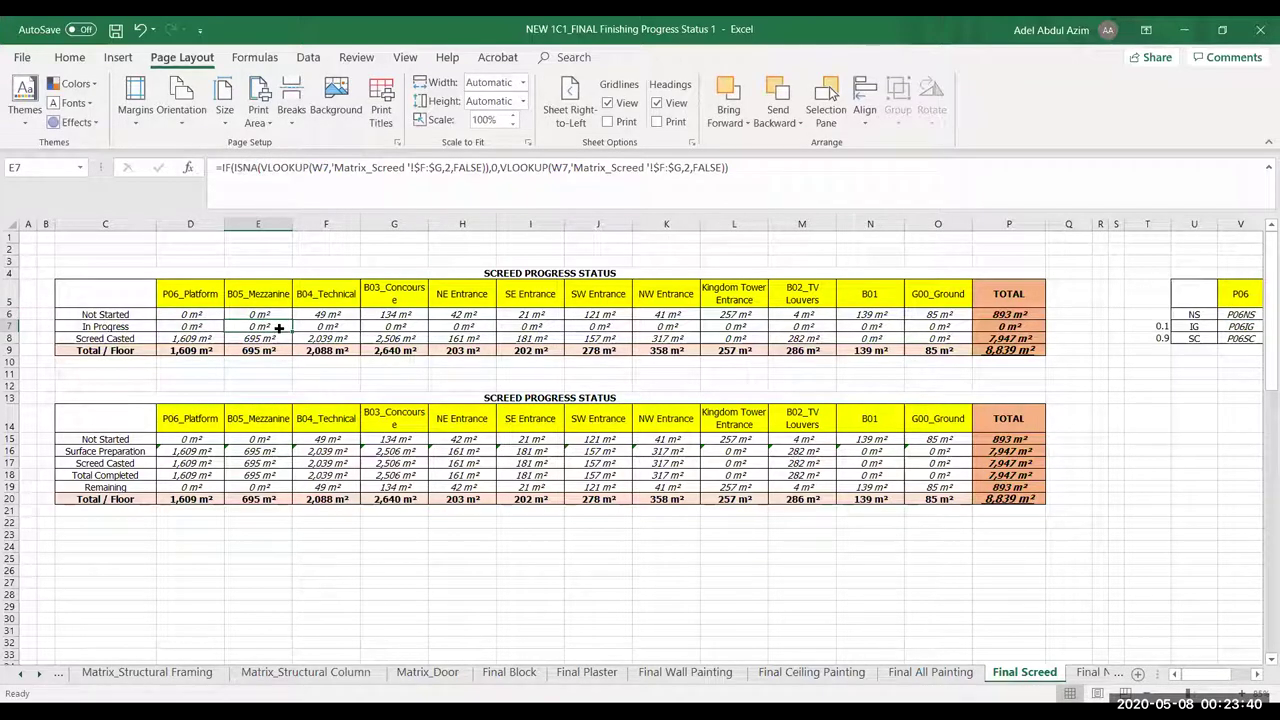
{"action": "left_click", "coordinate": [950, 328]}
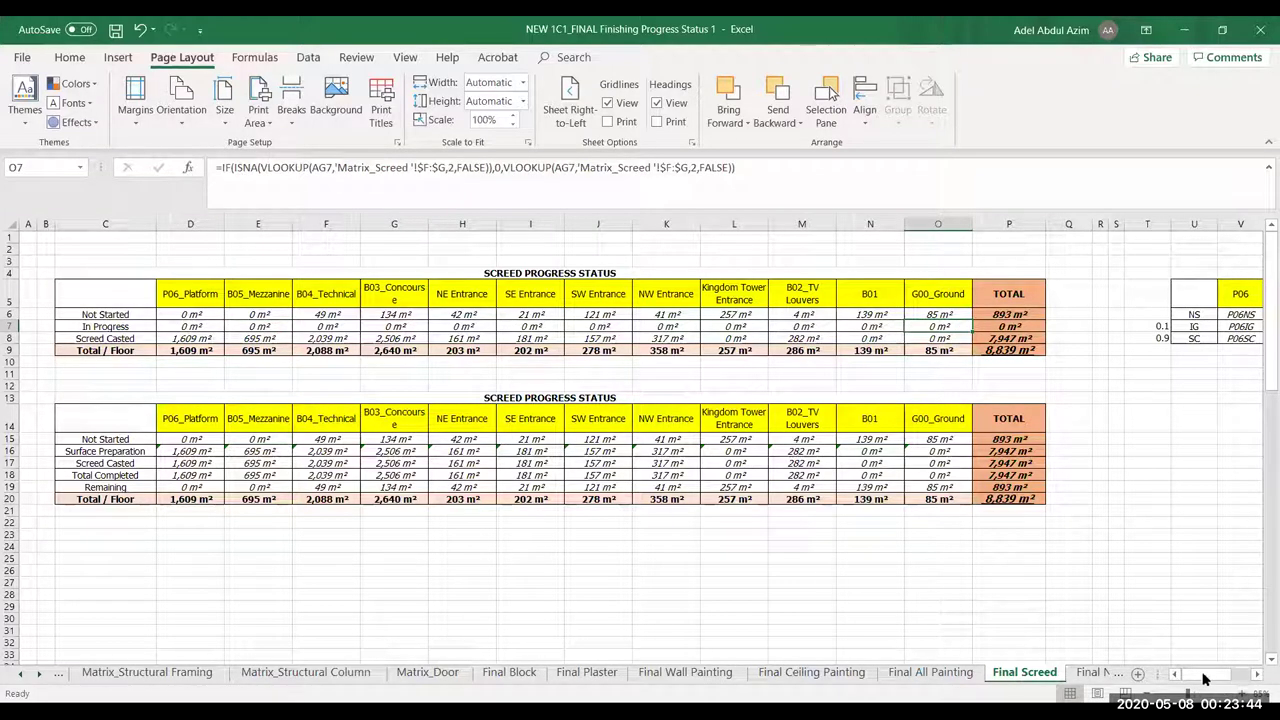
{"action": "left_click_drag", "start_coordinate": [1205, 679], "coordinate": [1220, 679]}
{"action": "left_click_drag", "start_coordinate": [1221, 292], "coordinate": [650, 340]}
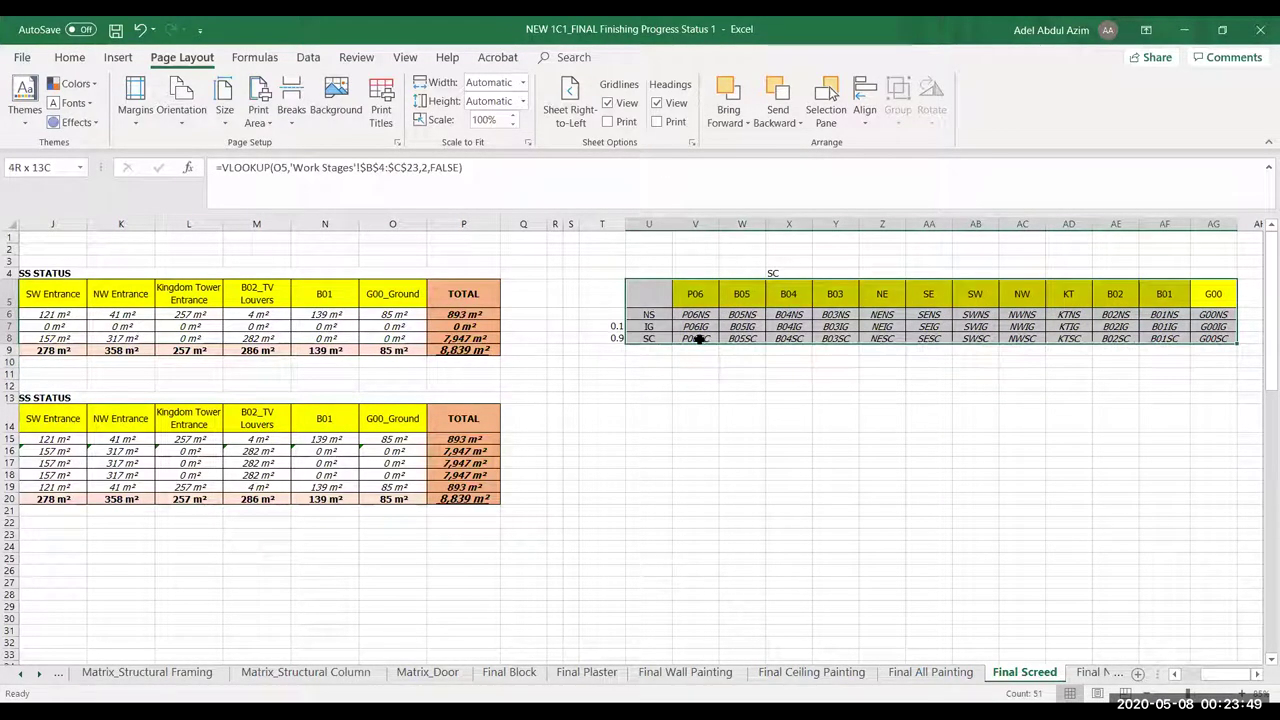
{"action": "left_click", "coordinate": [722, 399]}
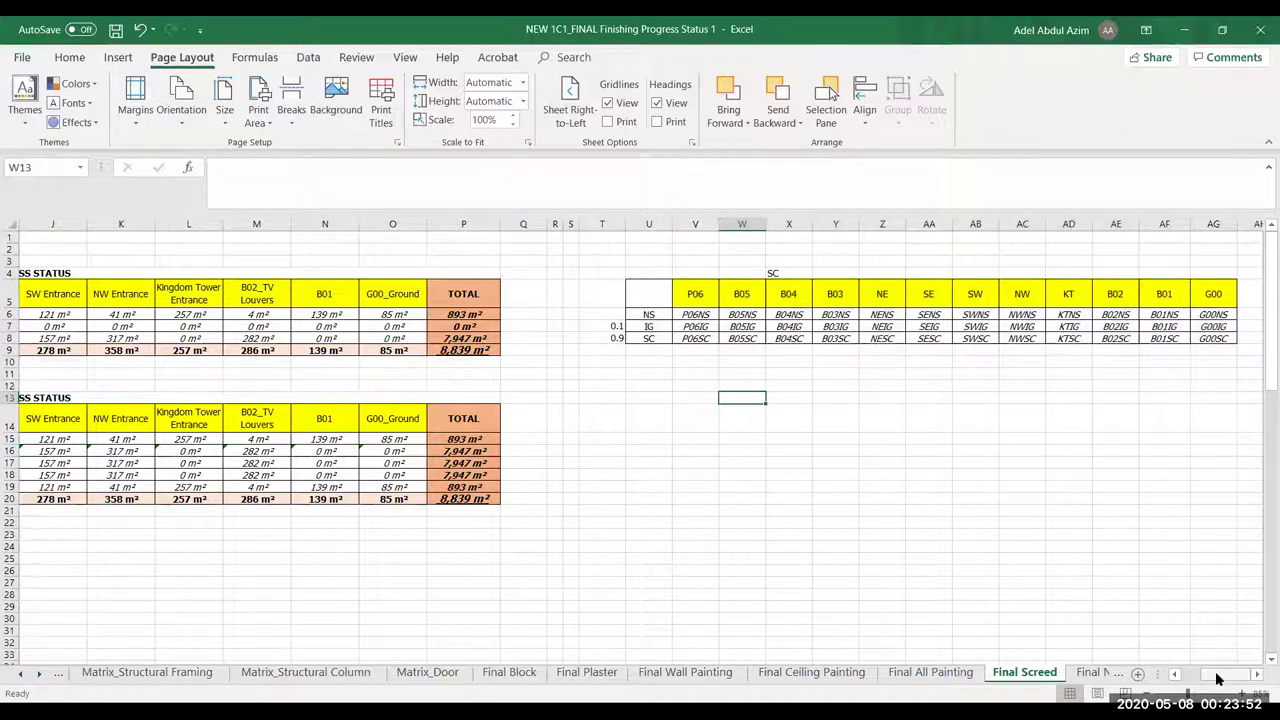
{"action": "left_click", "coordinate": [700, 316]}
{"action": "left_click_drag", "start_coordinate": [1238, 683], "coordinate": [1219, 685]}
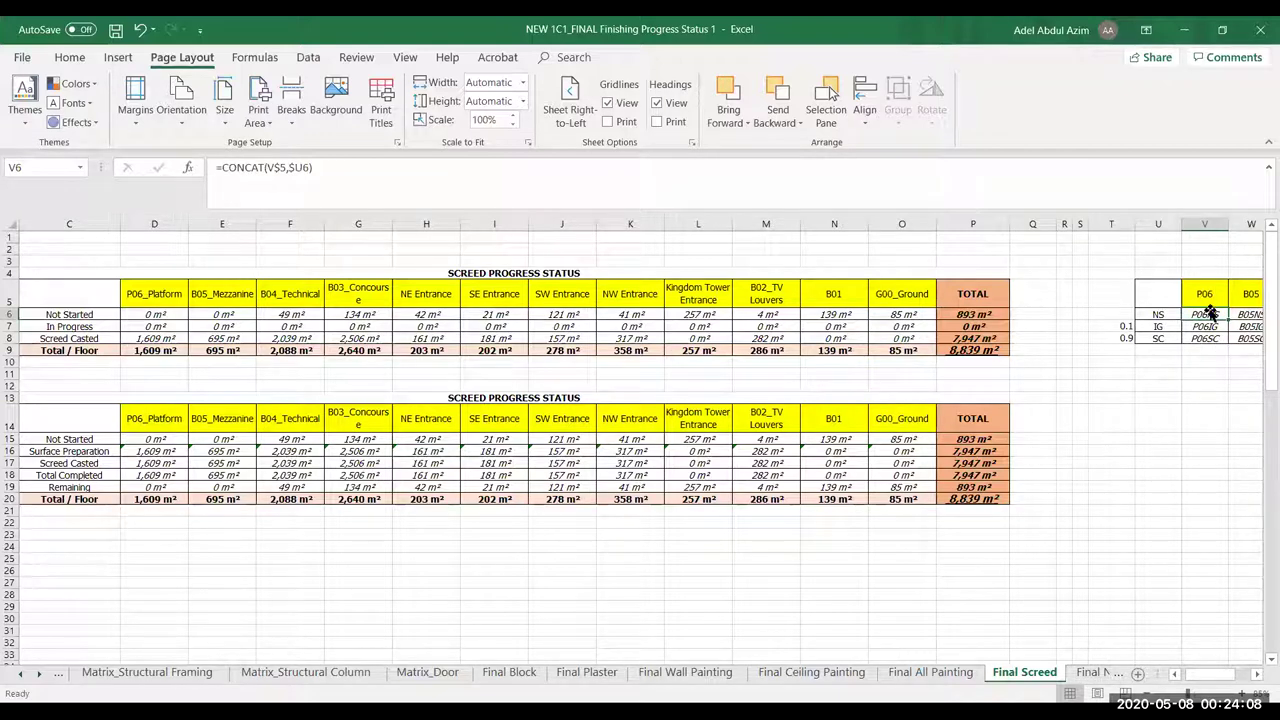
{"action": "left_click", "coordinate": [162, 315]}
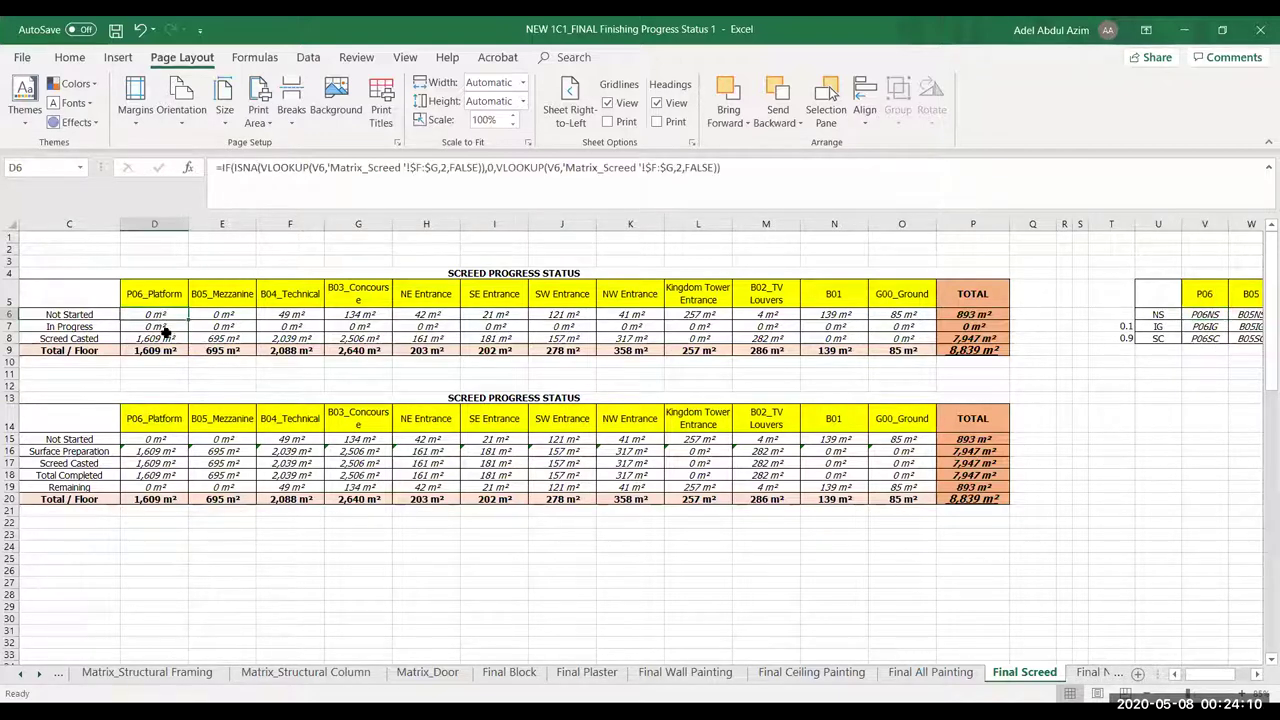
{"action": "left_click", "coordinate": [1212, 315]}
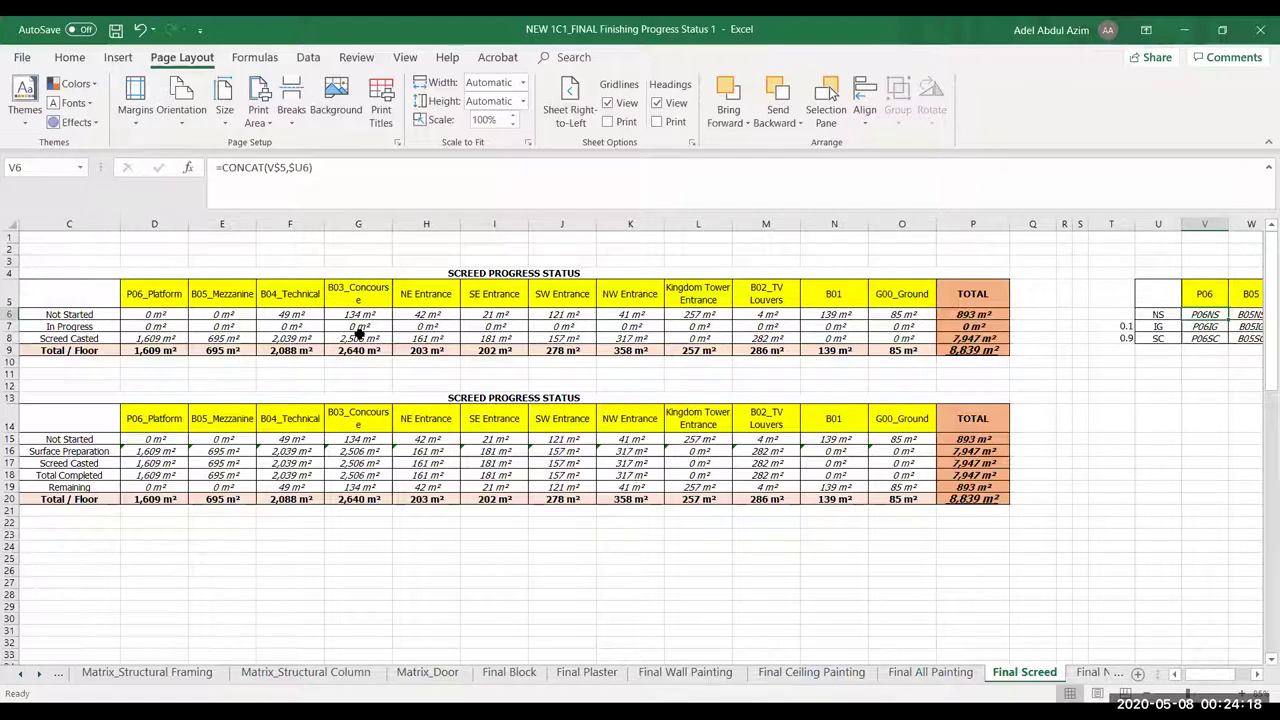
Go to the Screed Schedule sheet, then to Matrix_Screed via the worksheet list
{"action": "right_click", "coordinate": [29, 673]}
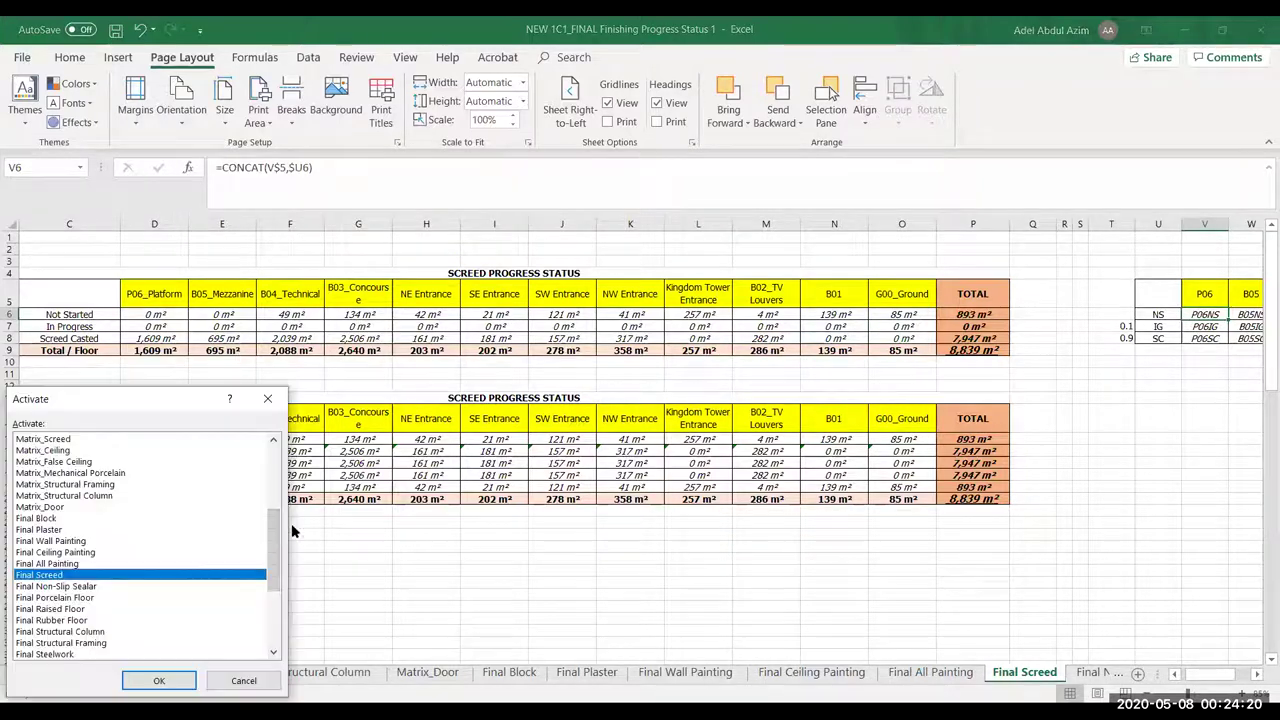
{"action": "scroll", "coordinate": [60, 480], "scroll_direction": "up", "scroll_amount": 5}
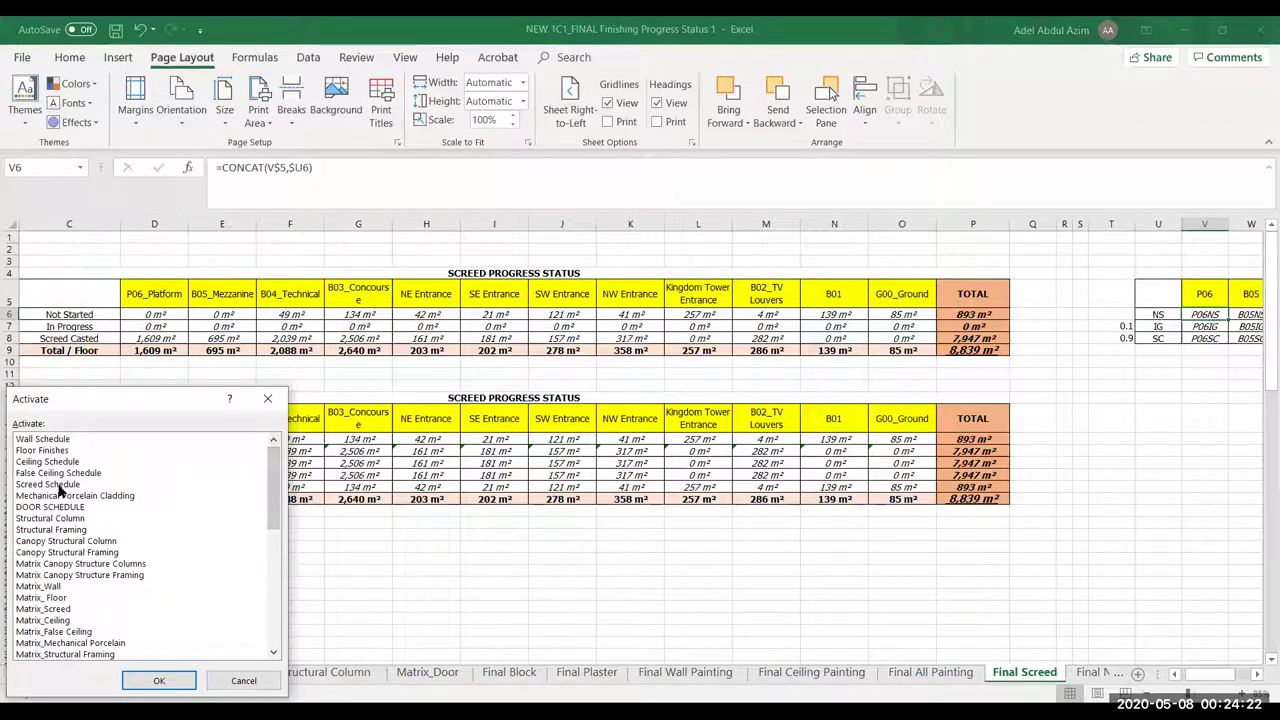
{"action": "left_click", "coordinate": [60, 486]}
{"action": "left_click", "coordinate": [160, 679]}
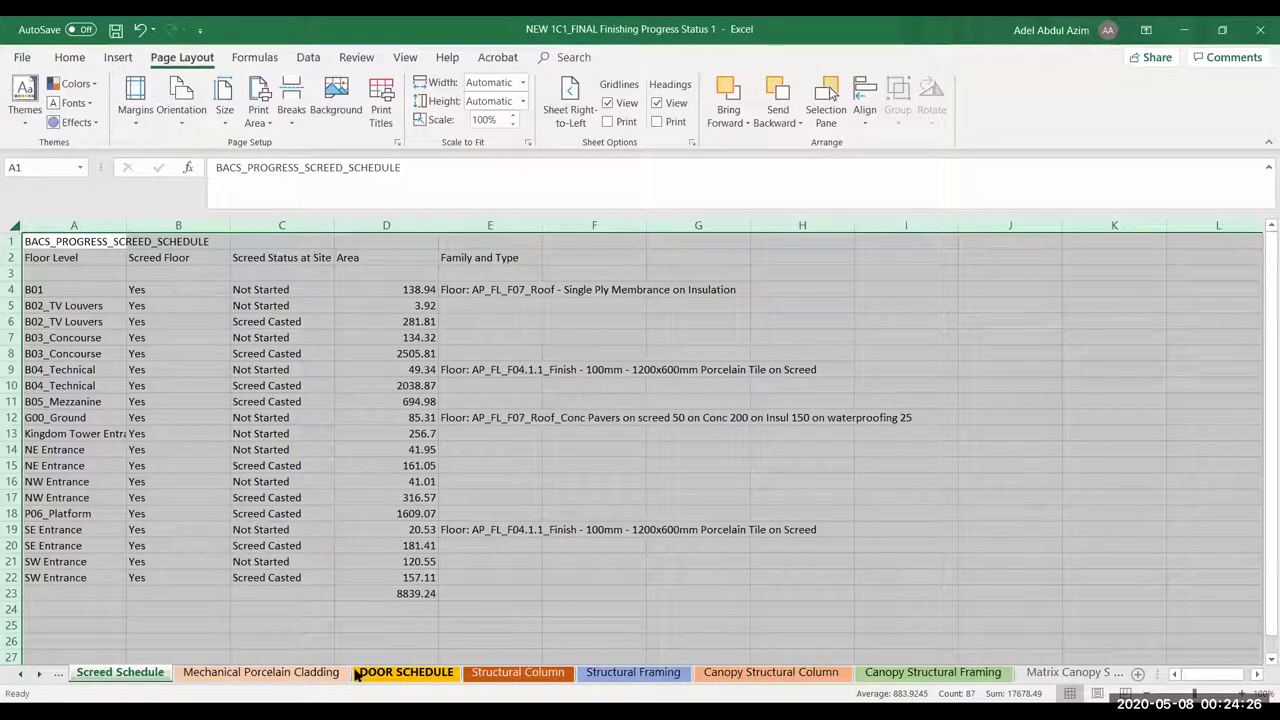
{"action": "right_click", "coordinate": [28, 678]}
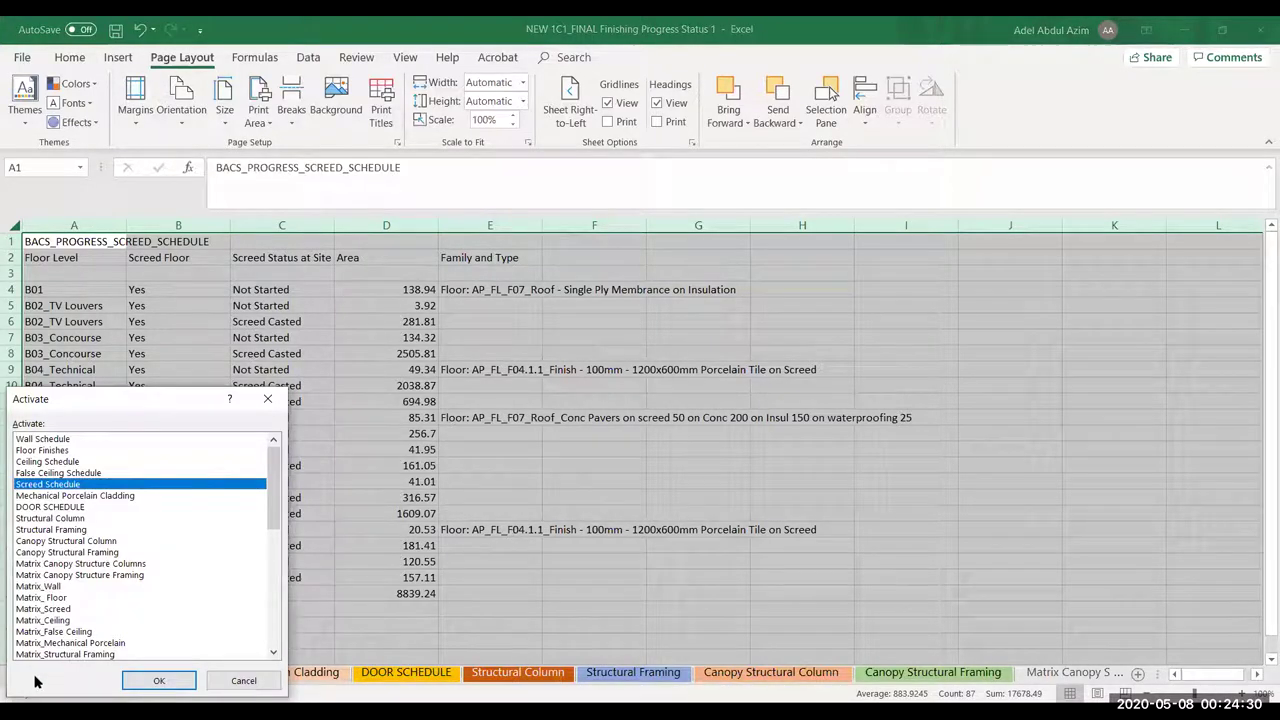
{"action": "left_click", "coordinate": [70, 609]}
{"action": "left_click", "coordinate": [172, 686]}
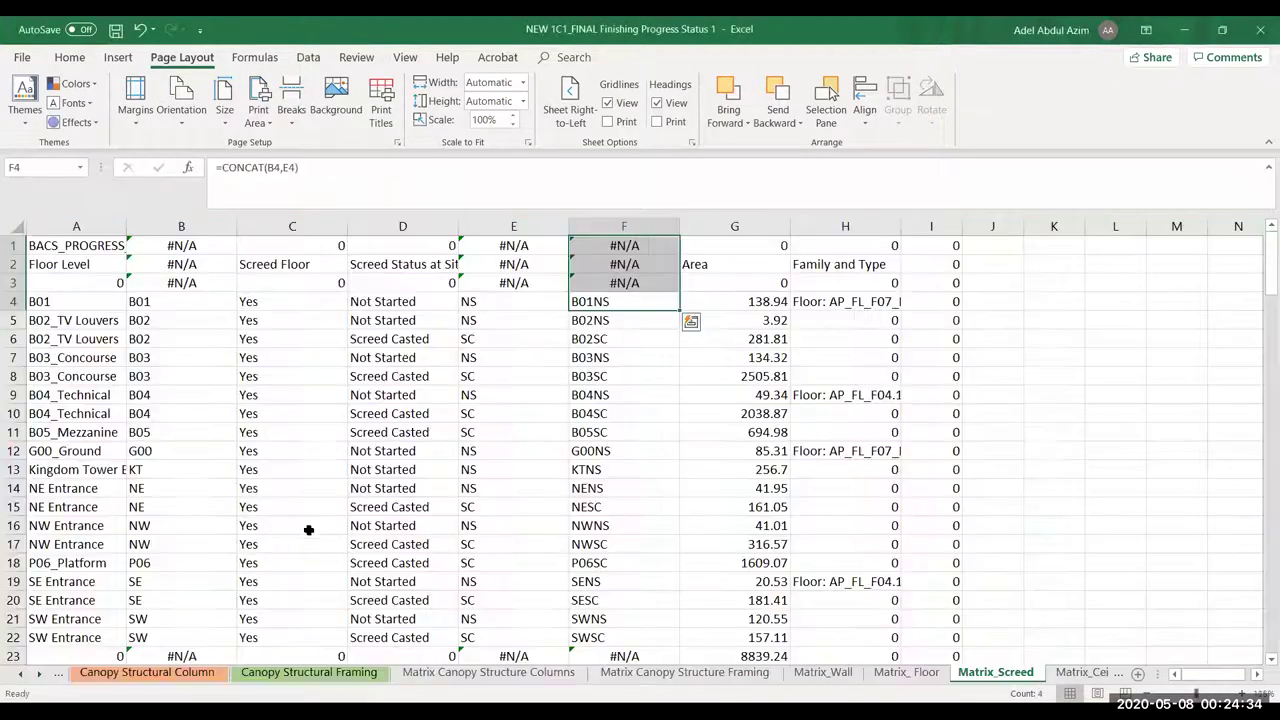
Inspect the A5 link and the F4, B4 and E4 lookup formulas on Matrix_Screed
{"action": "left_click", "coordinate": [82, 318]}
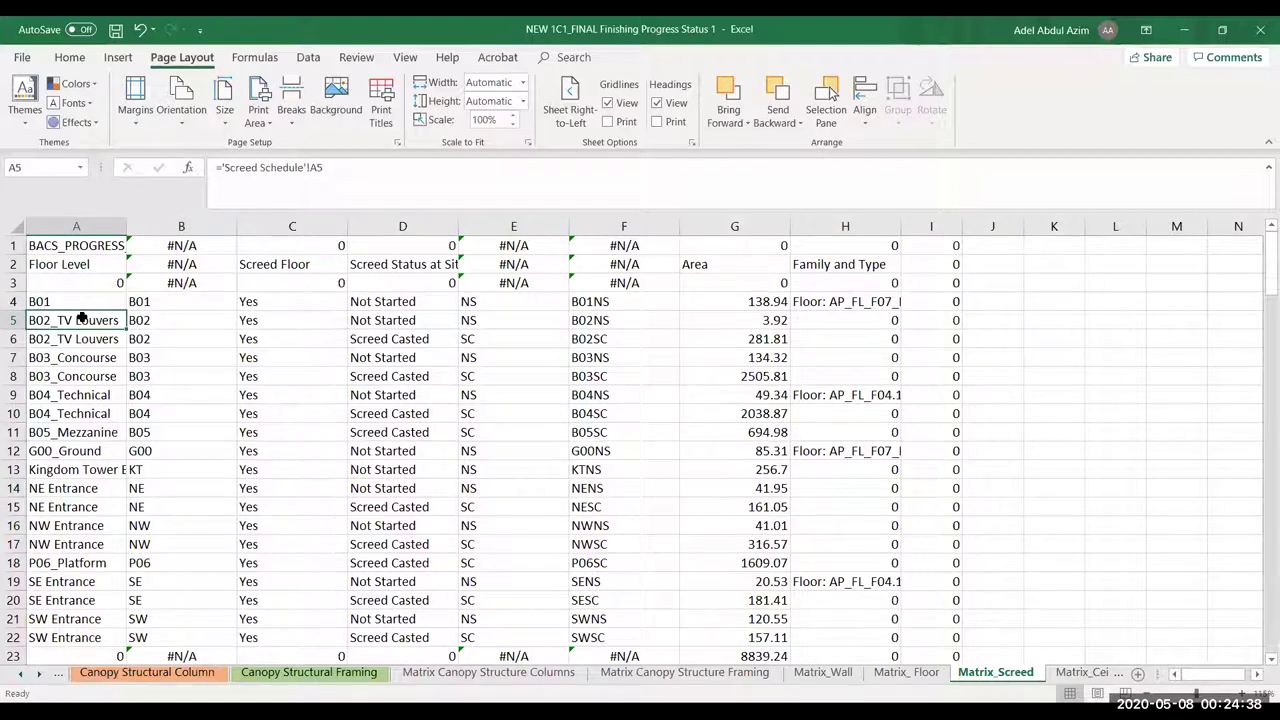
{"action": "left_click", "coordinate": [625, 301]}
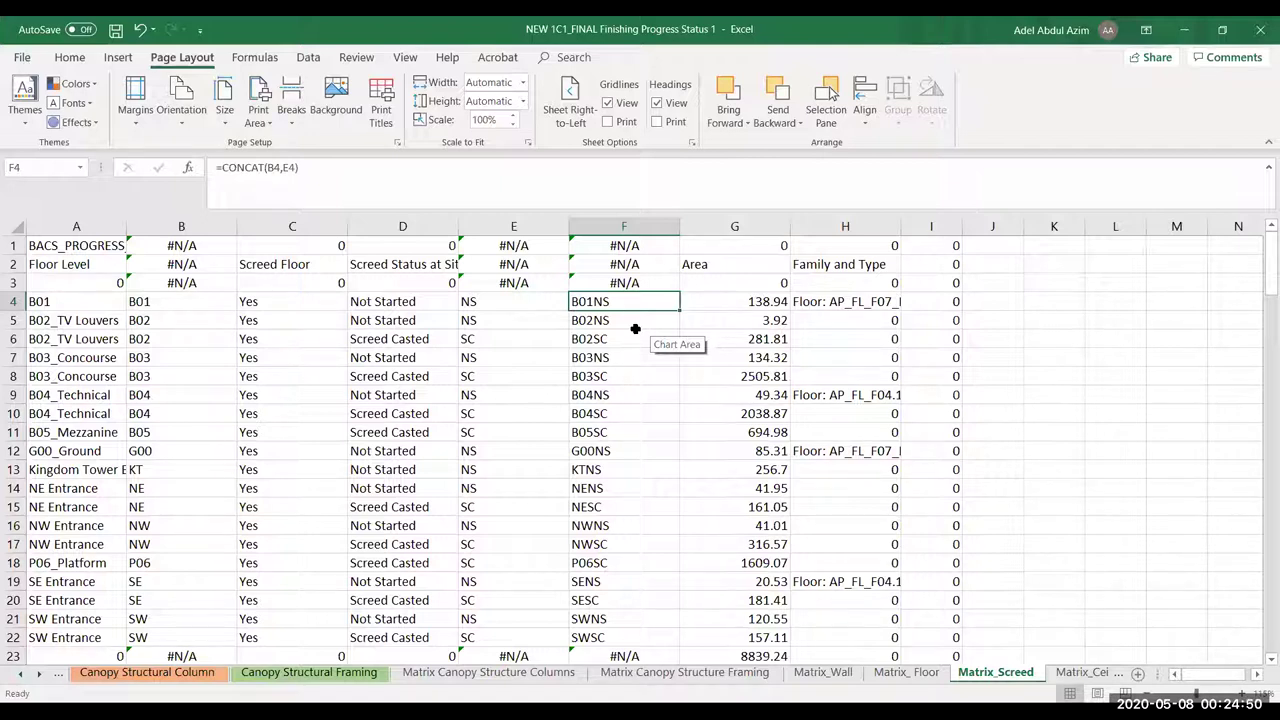
{"action": "left_click", "coordinate": [168, 304]}
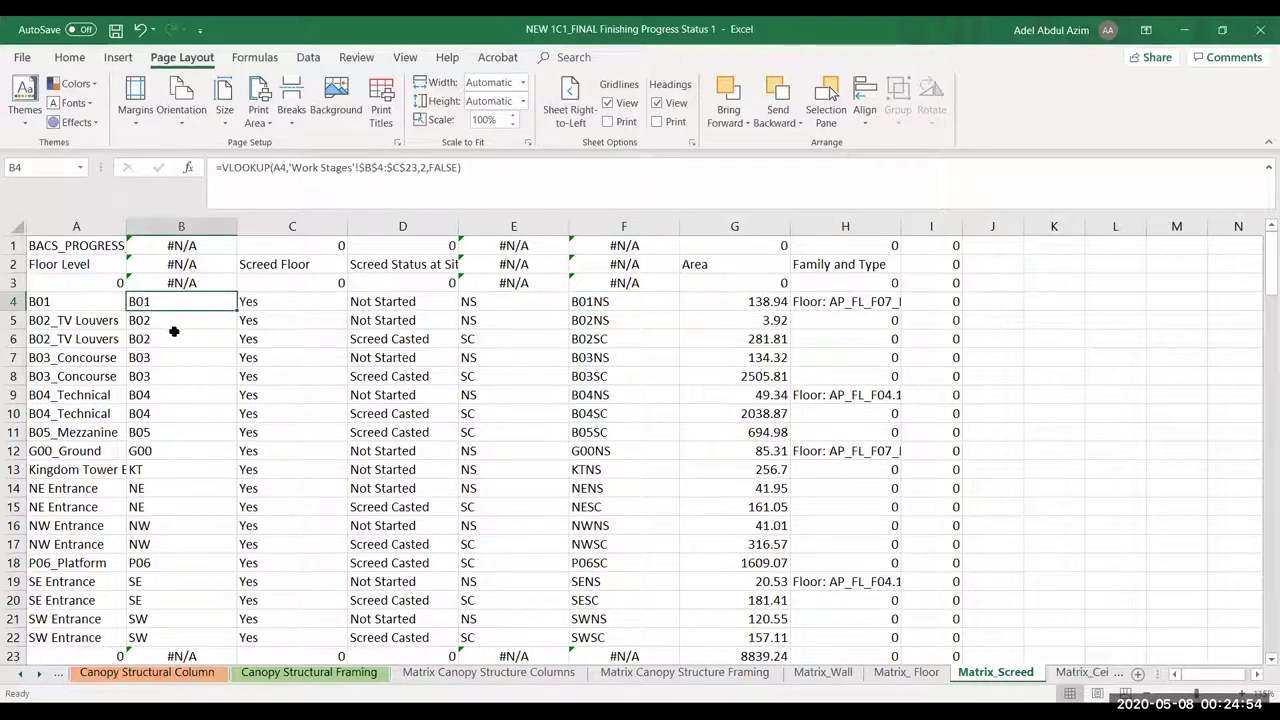
{"action": "left_click", "coordinate": [495, 302]}
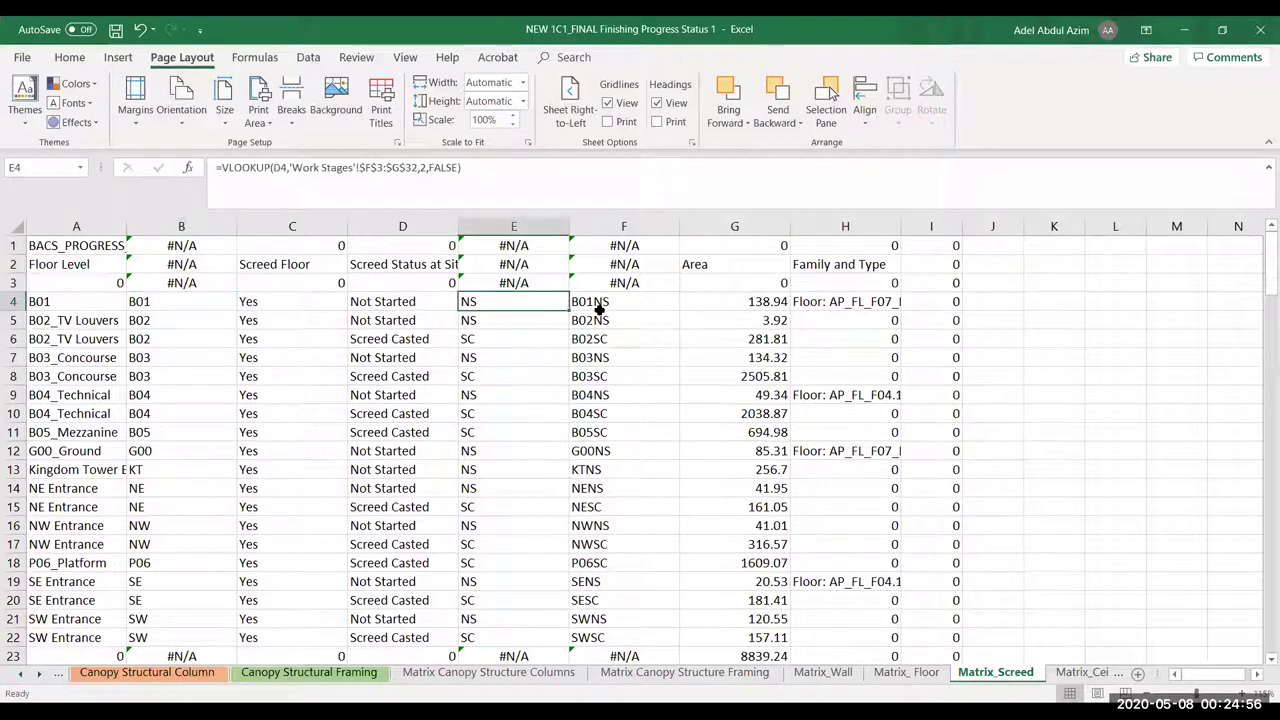
{"action": "left_click", "coordinate": [156, 305]}
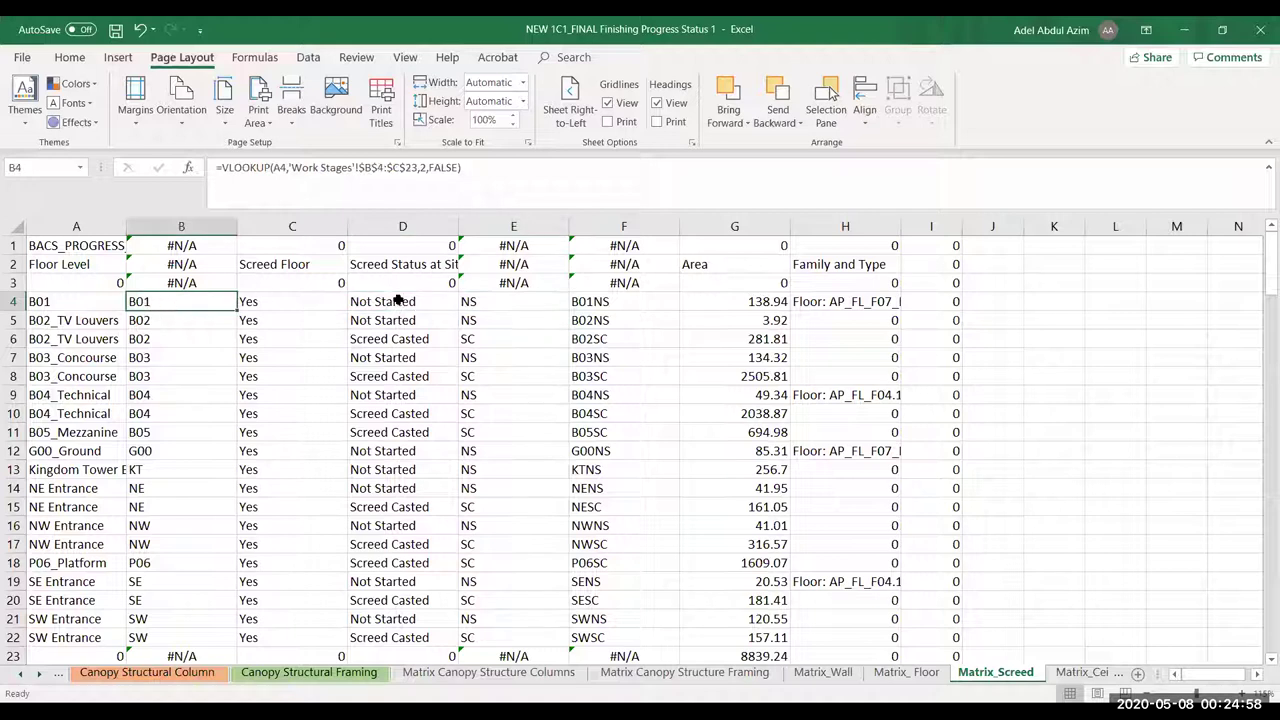
{"action": "left_click", "coordinate": [494, 300]}
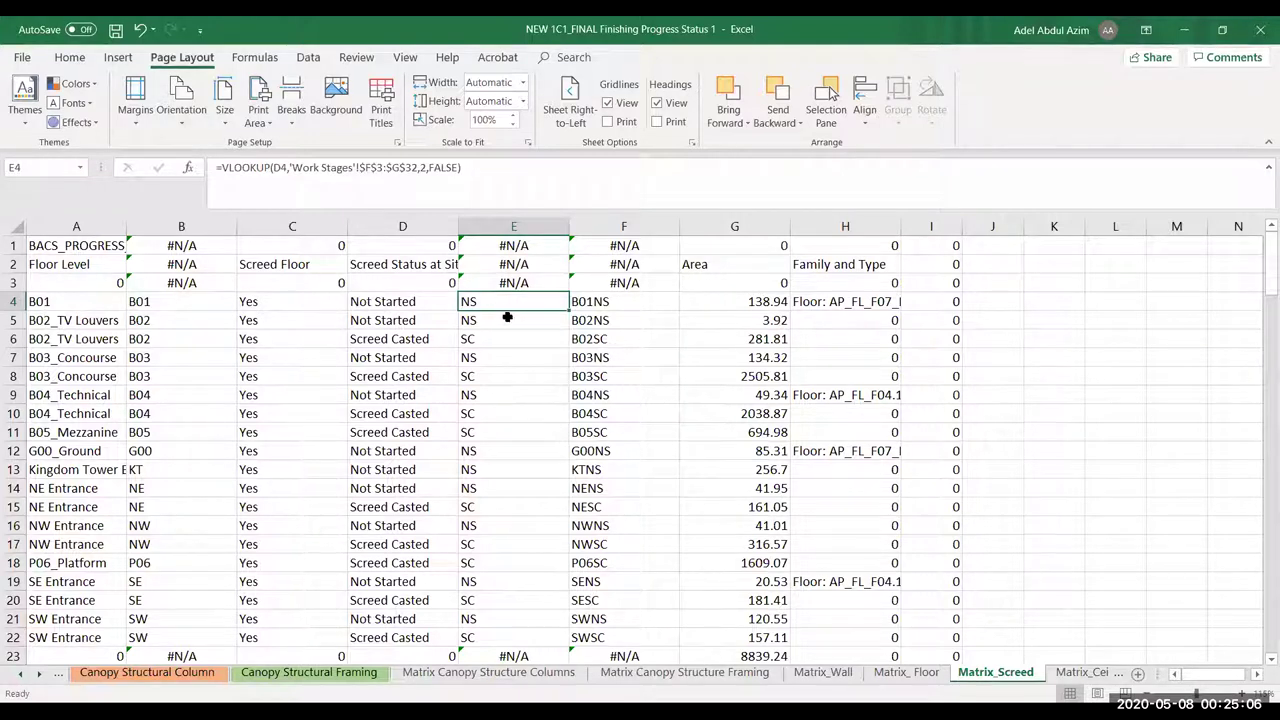
Trace the D4, E4, F4 and G4 sources, select column F, and list all sheets
{"action": "left_click", "coordinate": [398, 300]}
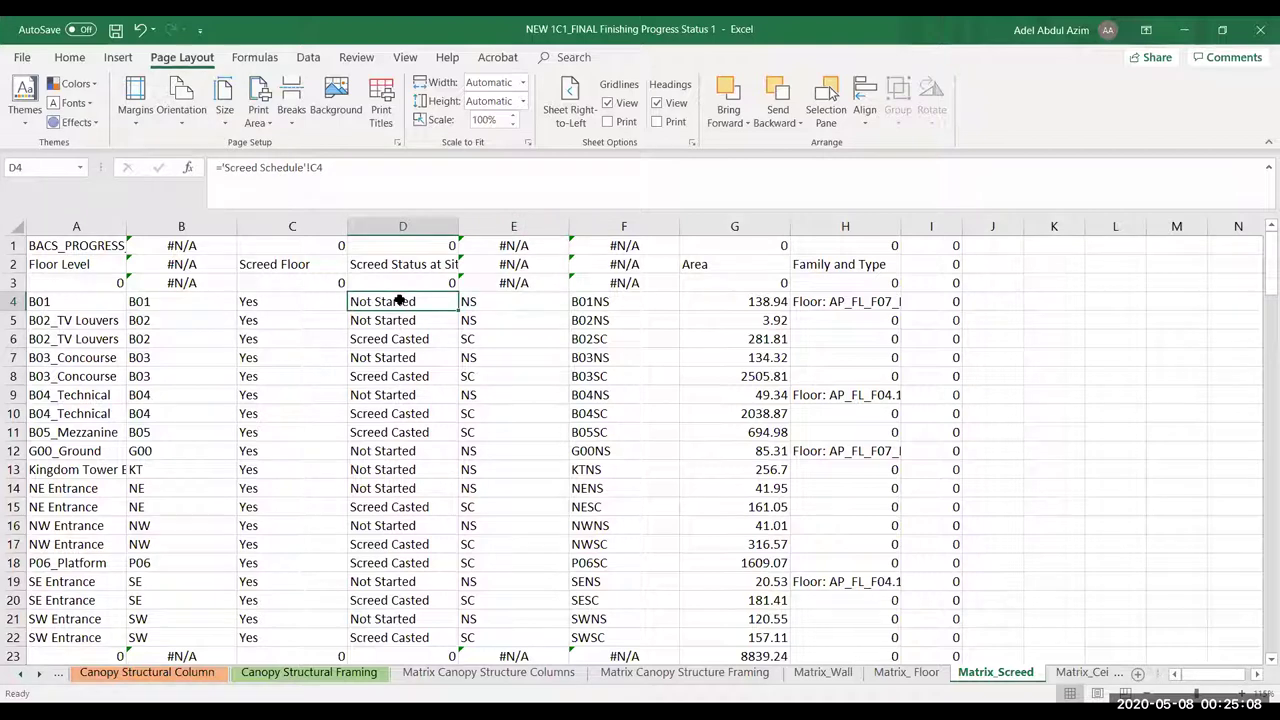
{"action": "left_click", "coordinate": [520, 306]}
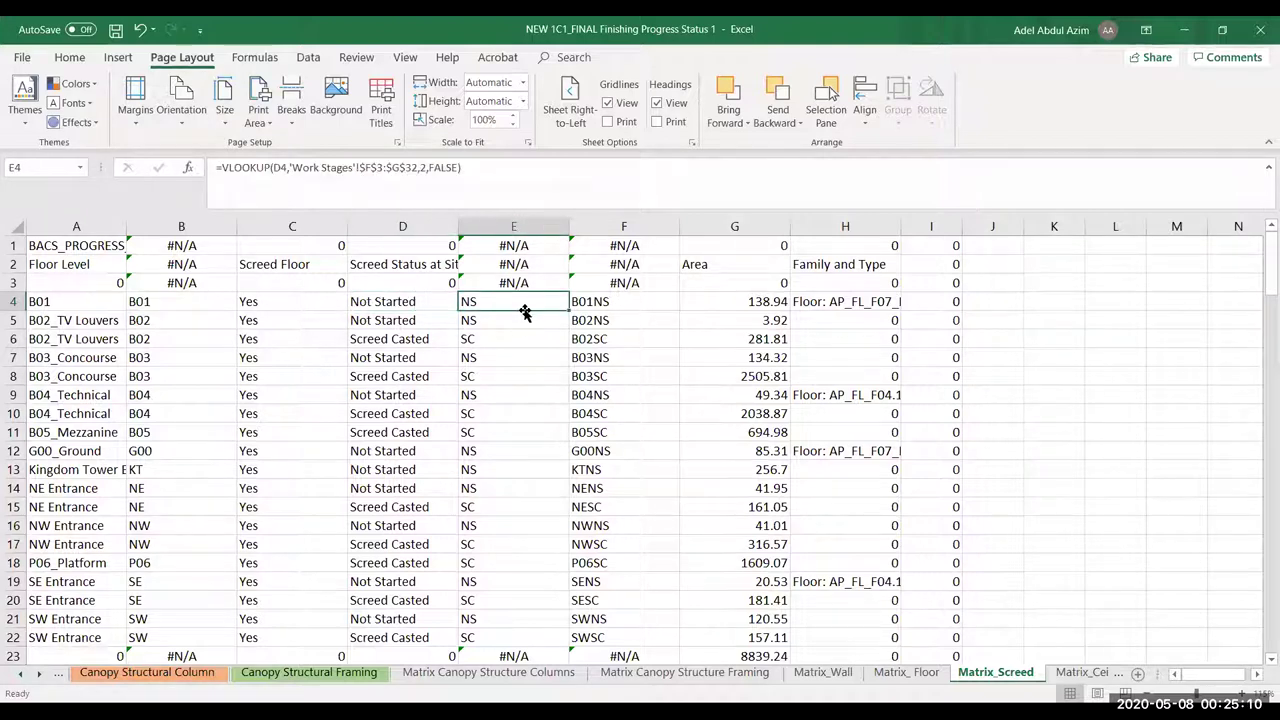
{"action": "left_click", "coordinate": [612, 301]}
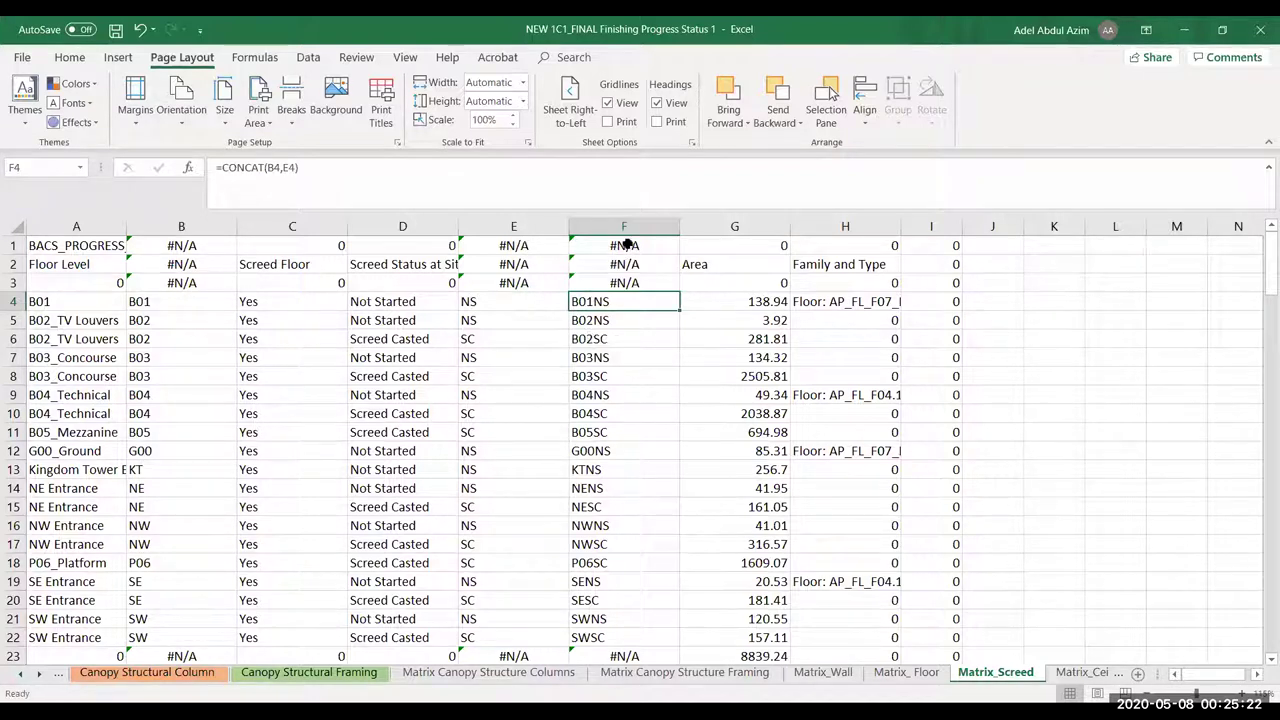
{"action": "left_click", "coordinate": [609, 218]}
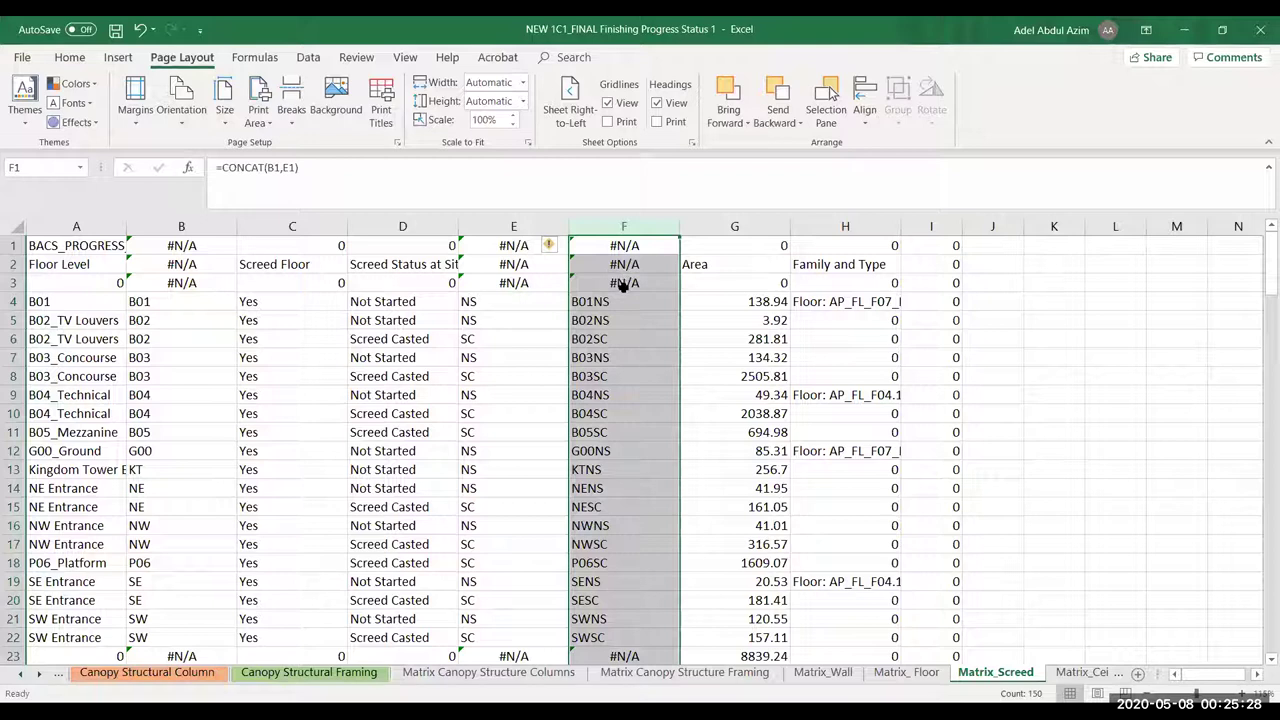
{"action": "left_click", "coordinate": [768, 301]}
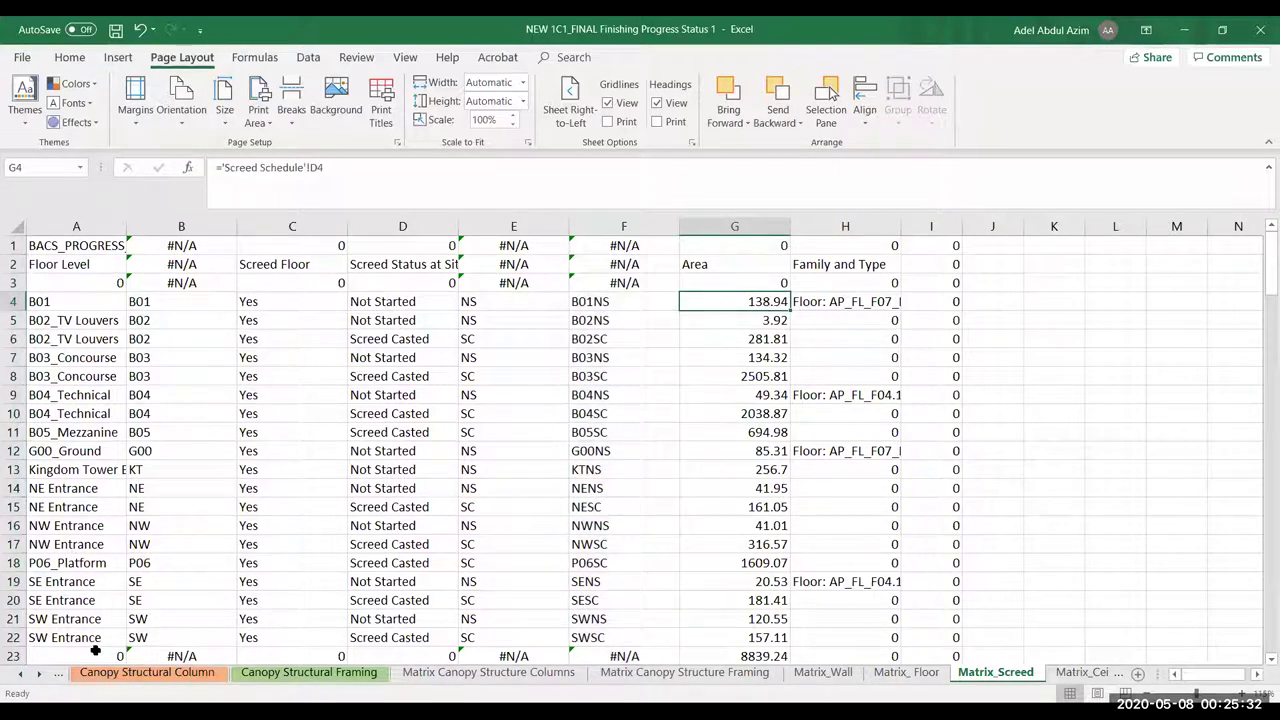
{"action": "right_click", "coordinate": [35, 677]}
{"action": "left_click_drag", "start_coordinate": [271, 504], "coordinate": [285, 604]}
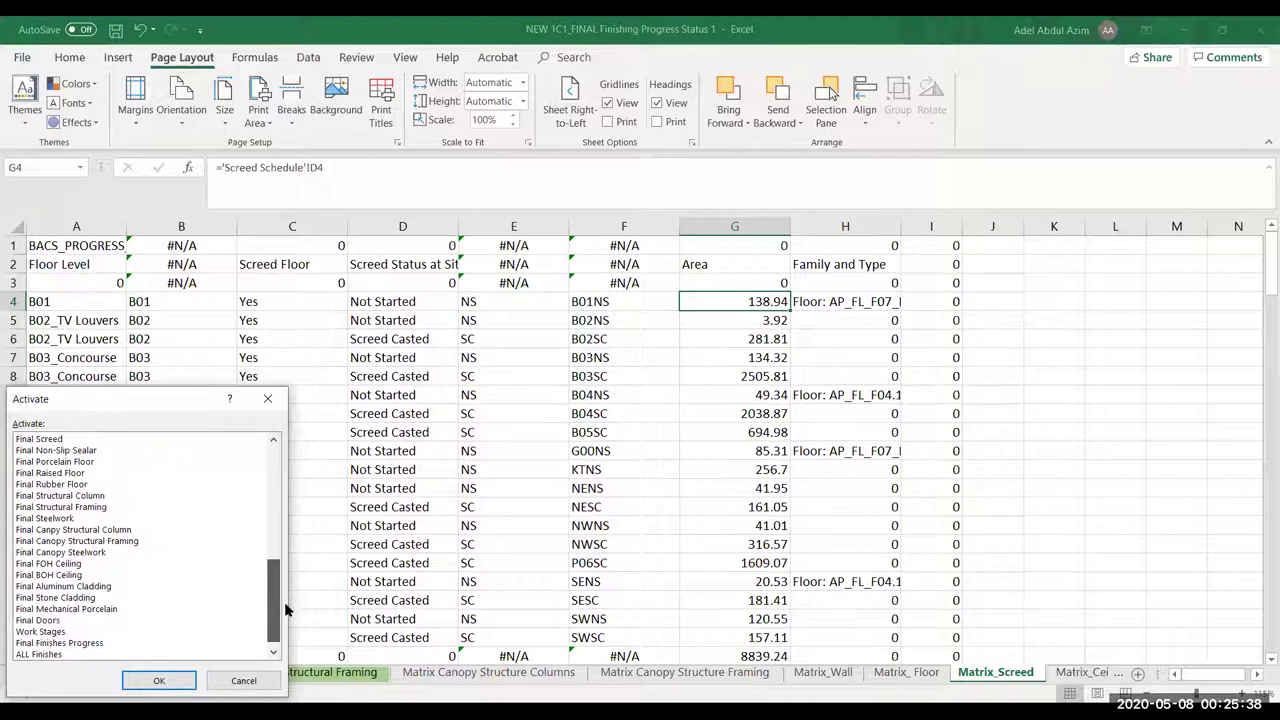
Open Final Screed, inspect V6 and D6, and re-commit the D6 area lookup formula
{"action": "scroll", "coordinate": [110, 495], "scroll_direction": "up", "scroll_amount": 1}
{"action": "left_click", "coordinate": [50, 452]}
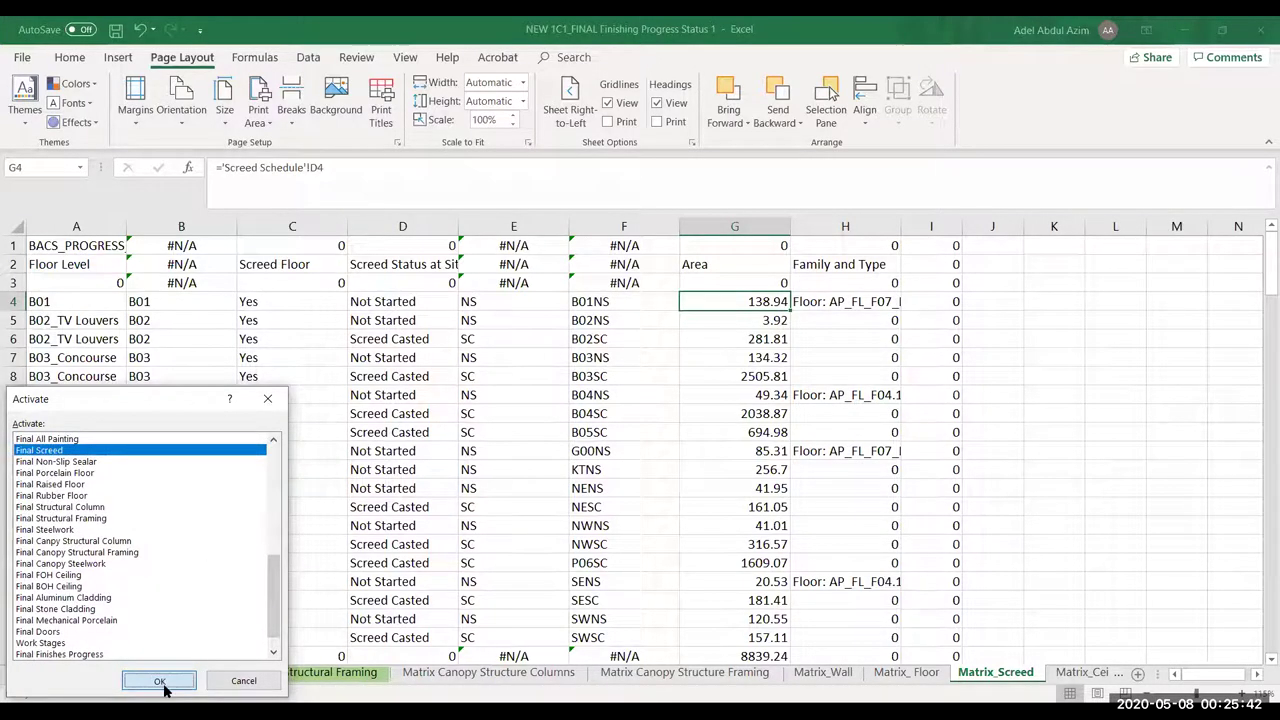
{"action": "key", "text": "Return"}
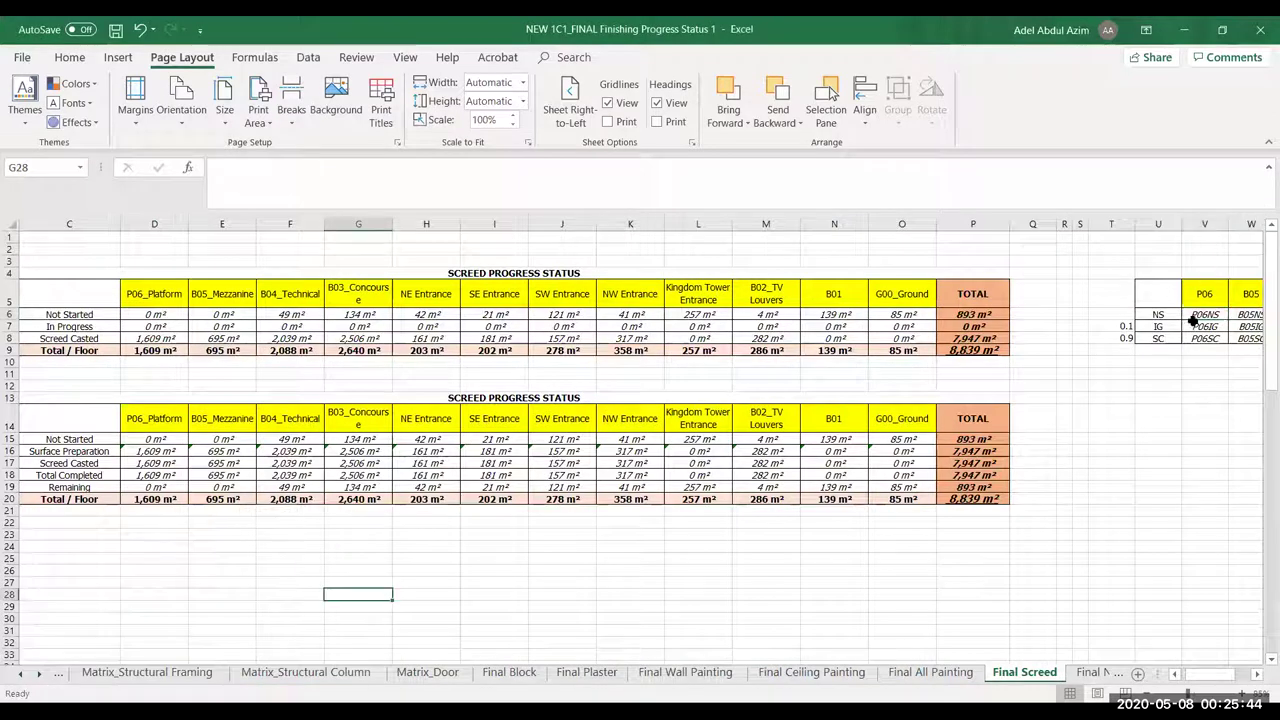
{"action": "left_click", "coordinate": [1207, 315]}
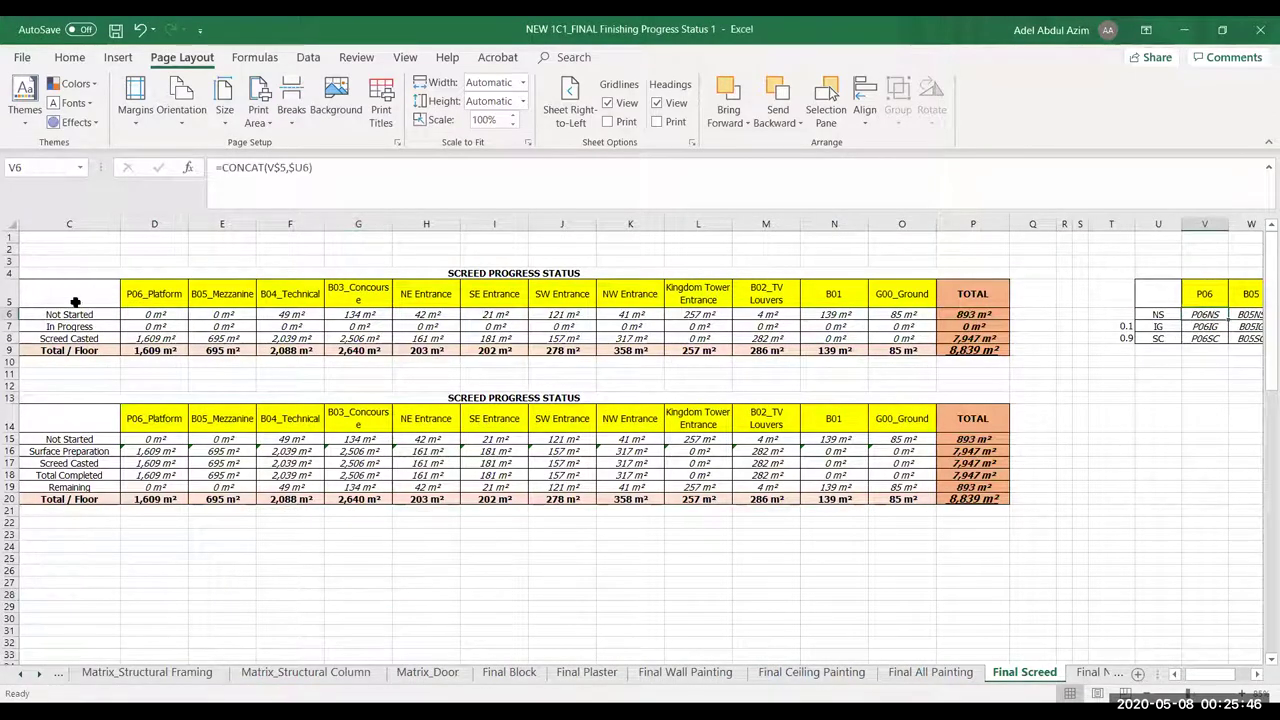
{"action": "left_click", "coordinate": [154, 315]}
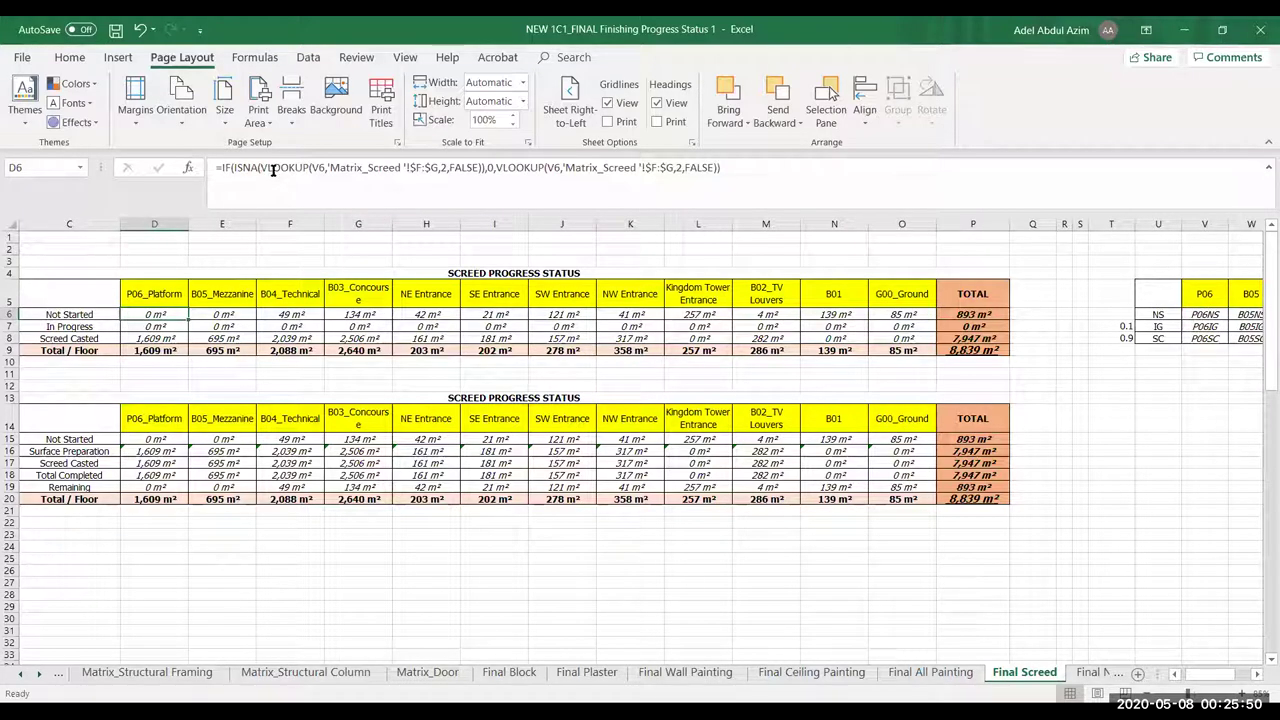
{"action": "left_click", "coordinate": [861, 161]}
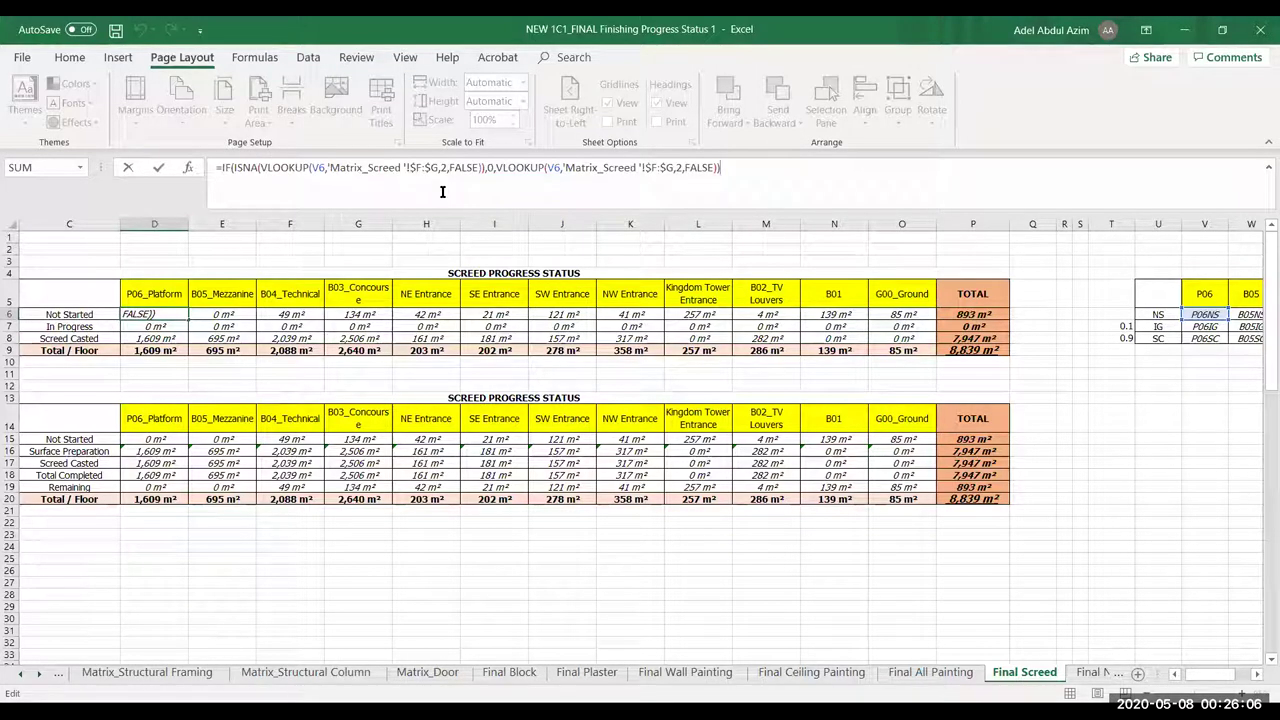
{"action": "key", "text": "Escape"}
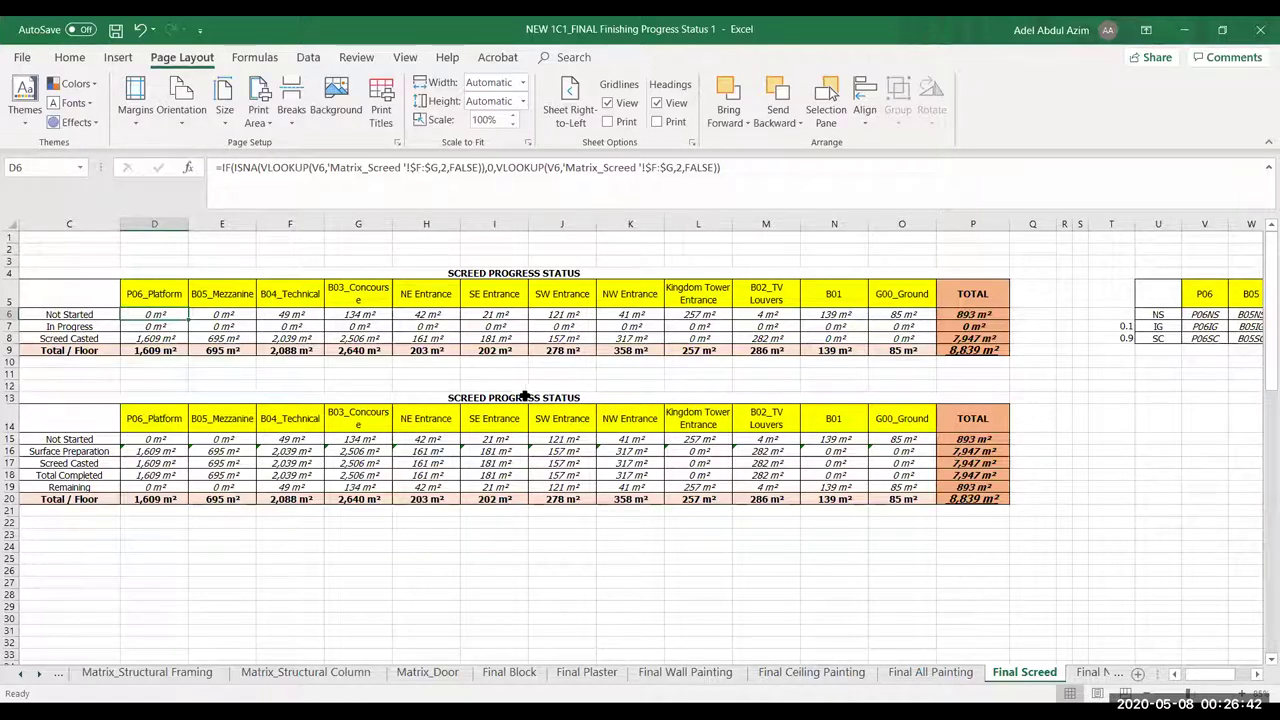
Switch to the Wall Schedule sheet using the worksheet list
{"action": "left_click", "coordinate": [558, 363]}
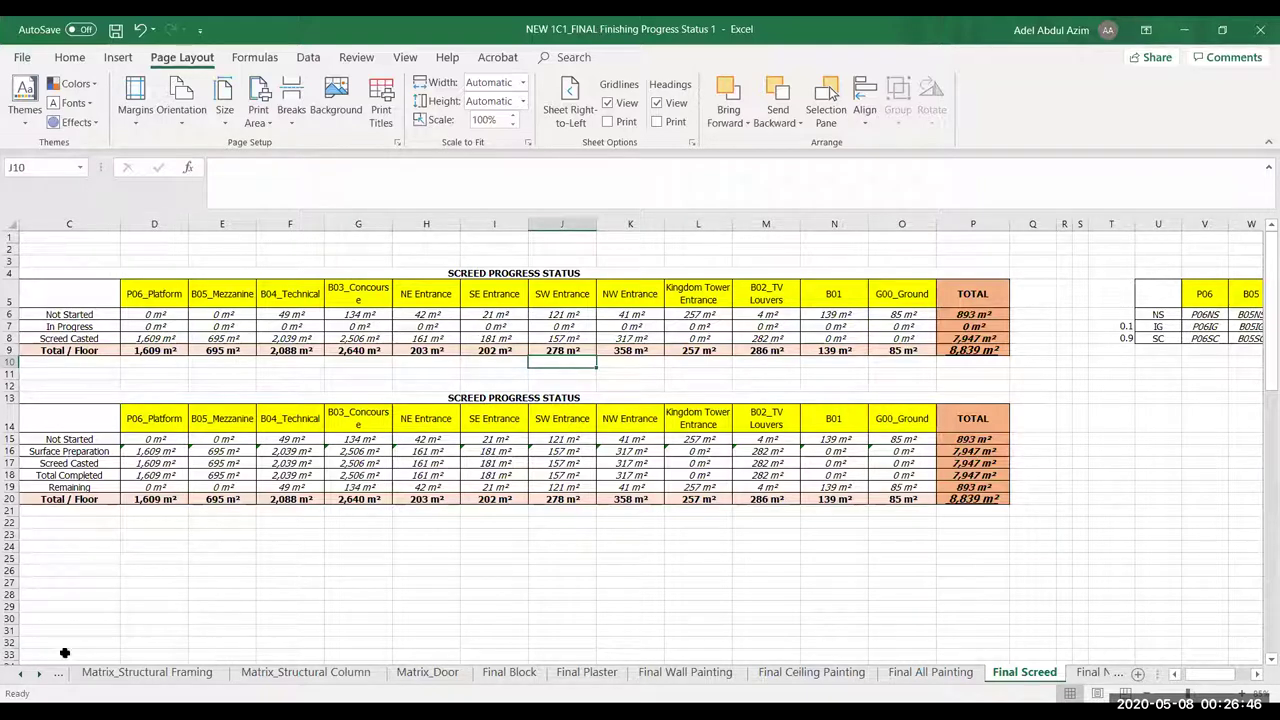
{"action": "left_click", "coordinate": [36, 674]}
{"action": "right_click", "coordinate": [30, 678]}
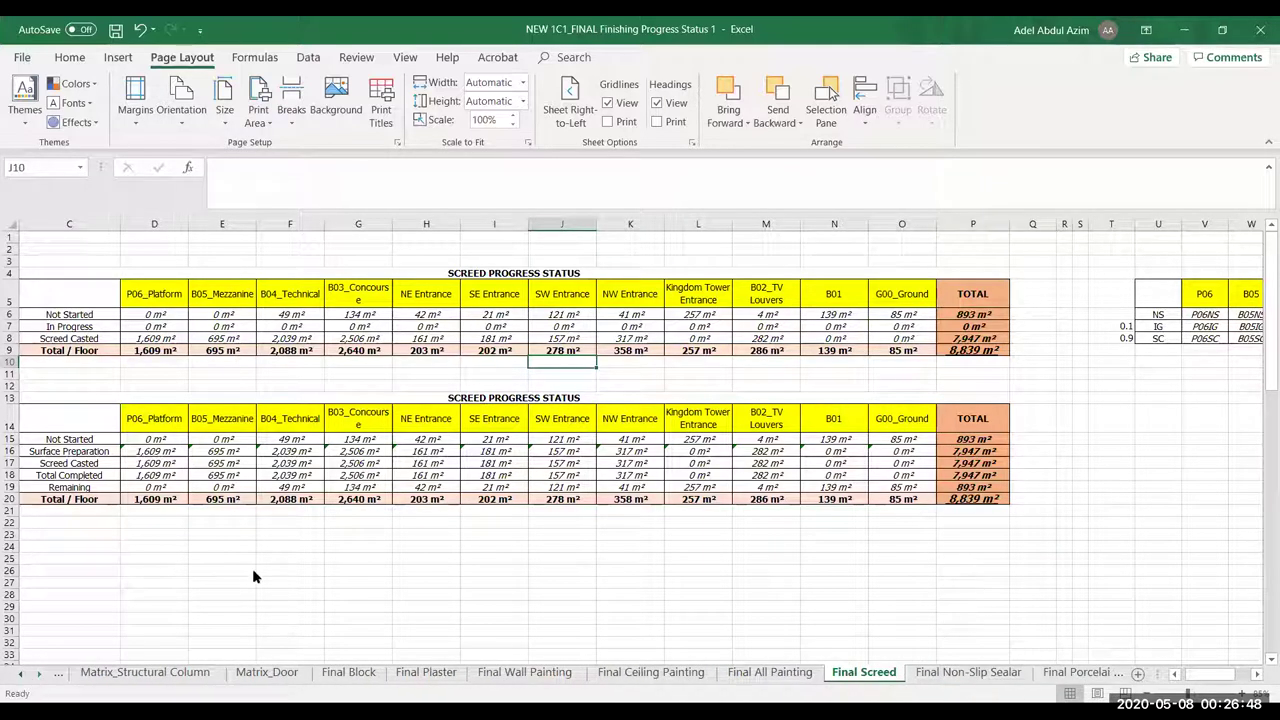
{"action": "left_click_drag", "start_coordinate": [276, 550], "coordinate": [276, 487]}
{"action": "left_click", "coordinate": [25, 444]}
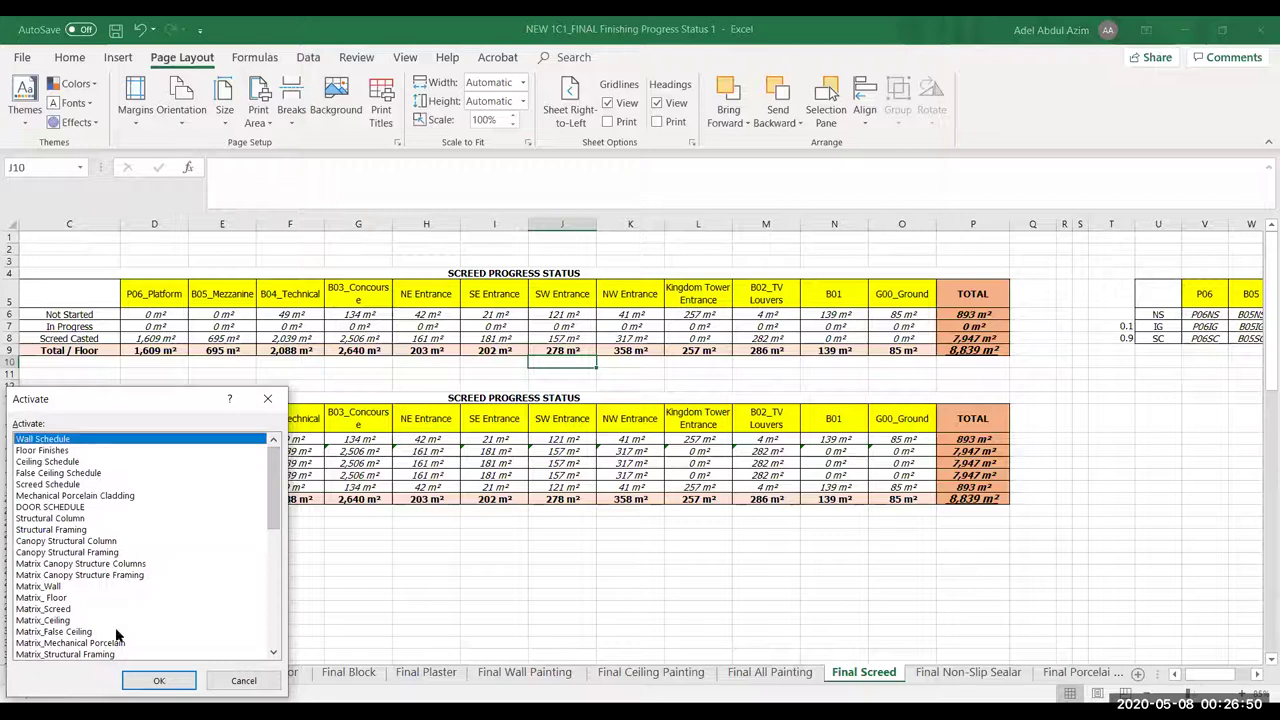
{"action": "left_click", "coordinate": [155, 680]}
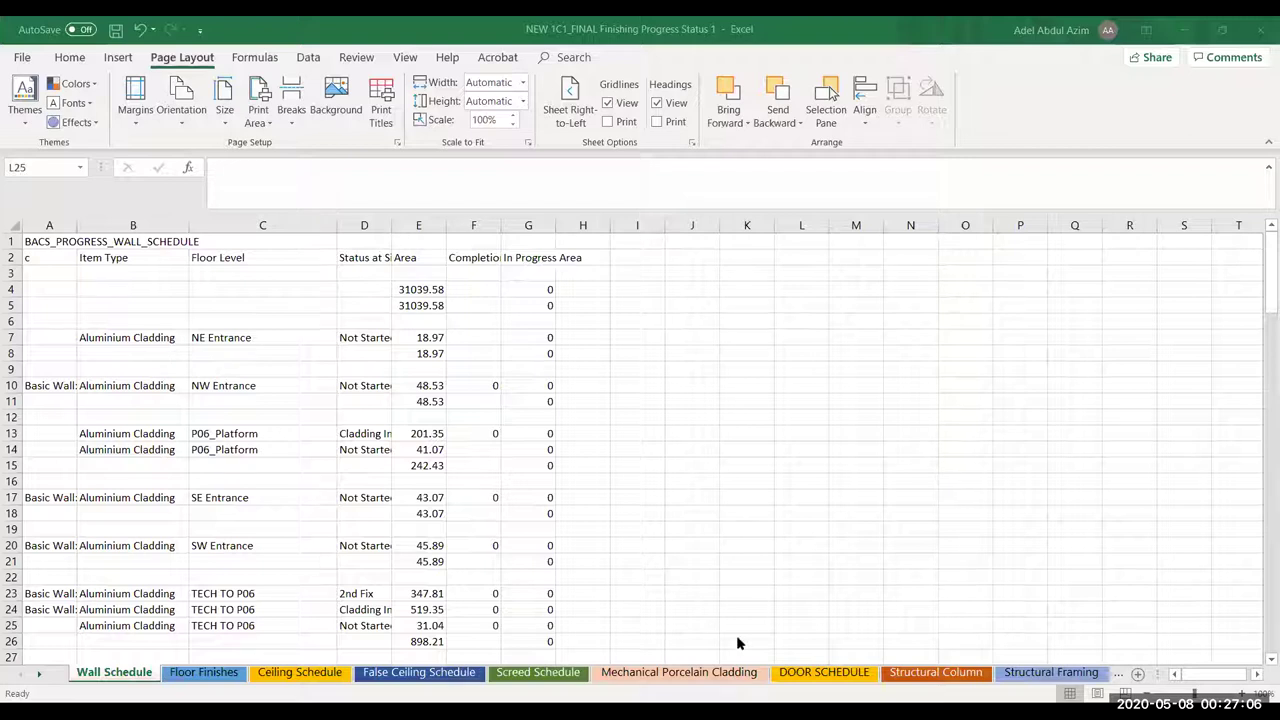
In Revit, open BACS_PROGRESS_WALL_SCHEDULE from Schedules/Quantities in the Project Browser
{"action": "key", "text": "alt+Tab"}
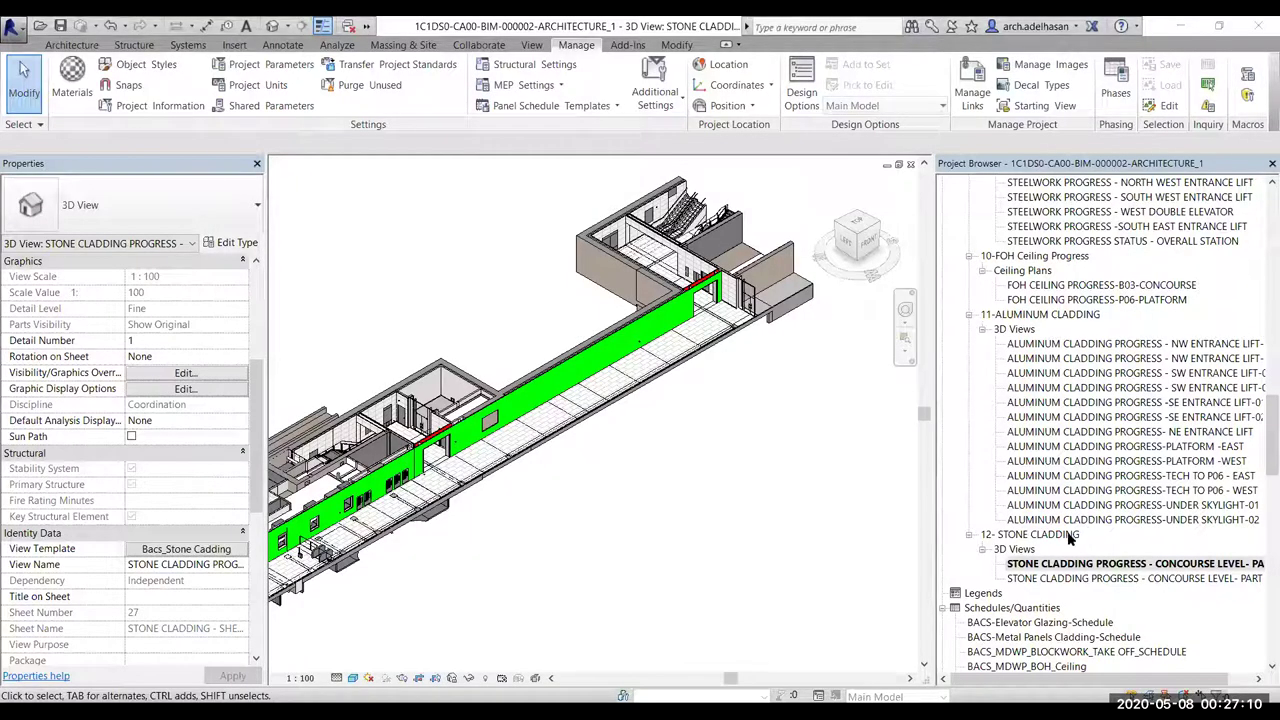
{"action": "scroll", "coordinate": [1068, 540], "scroll_direction": "down", "scroll_amount": 5}
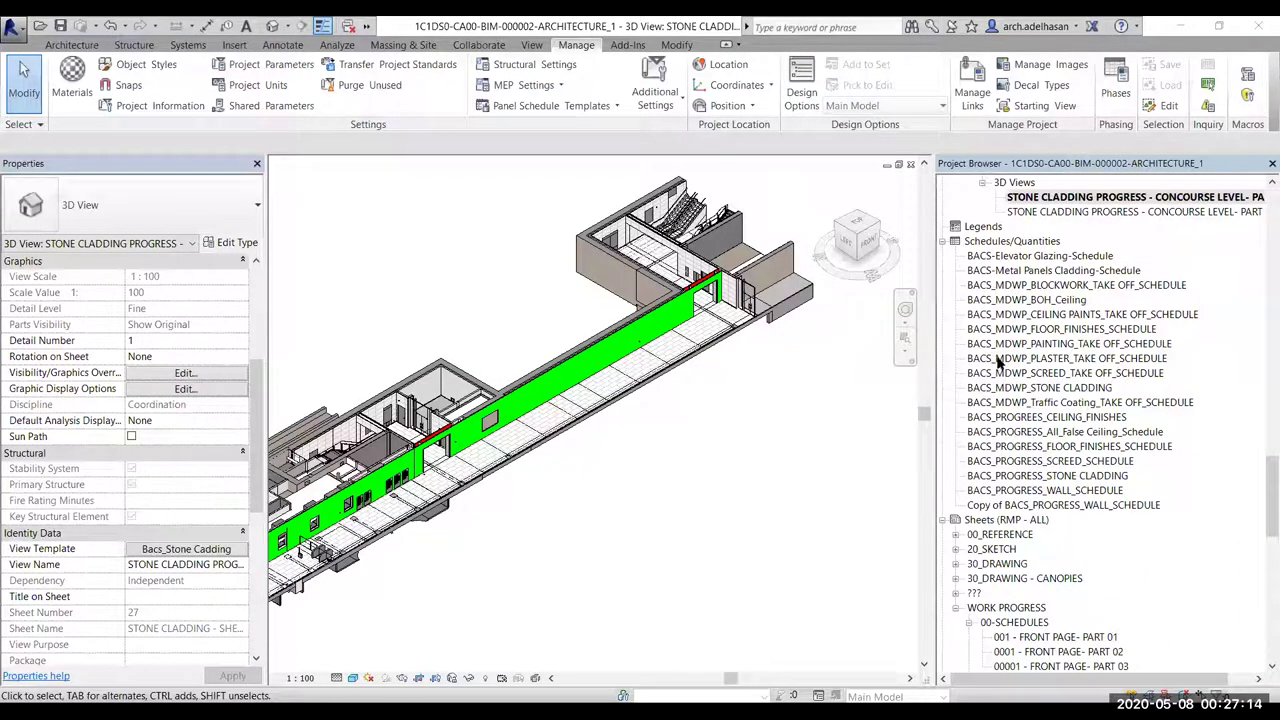
{"action": "double_click", "coordinate": [1048, 491]}
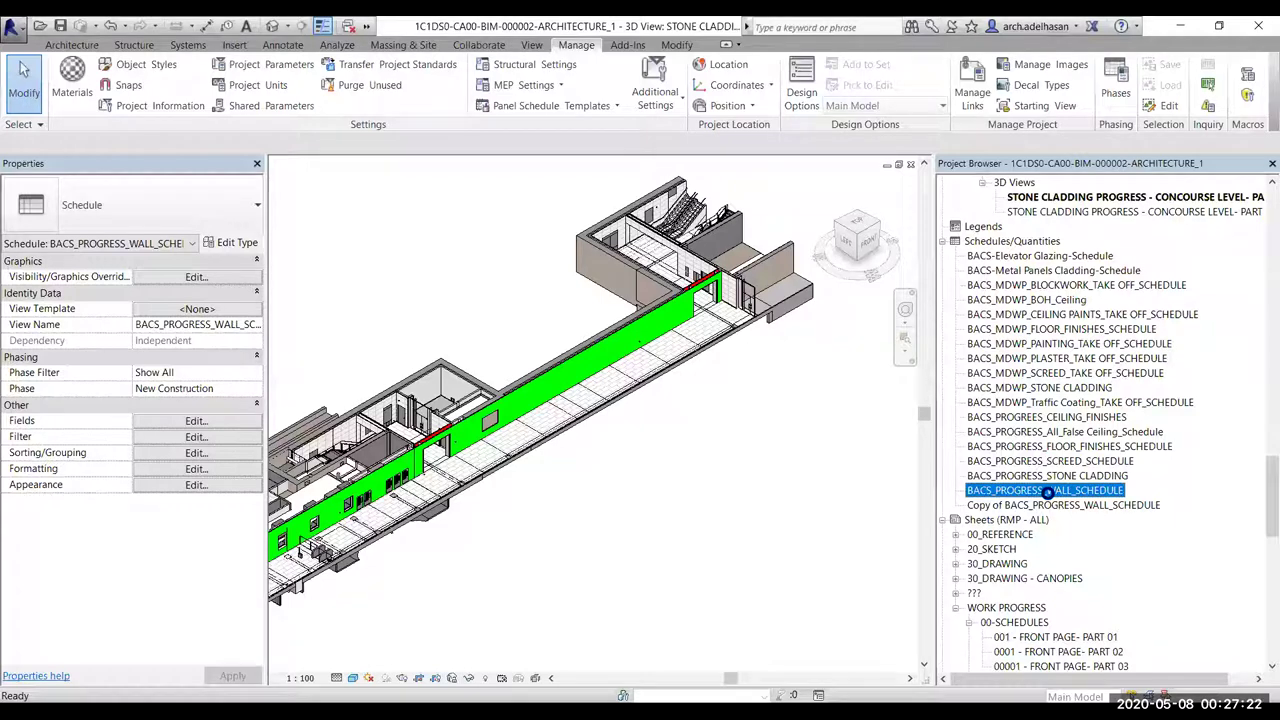
{"action": "key", "text": "alt+Tab"}
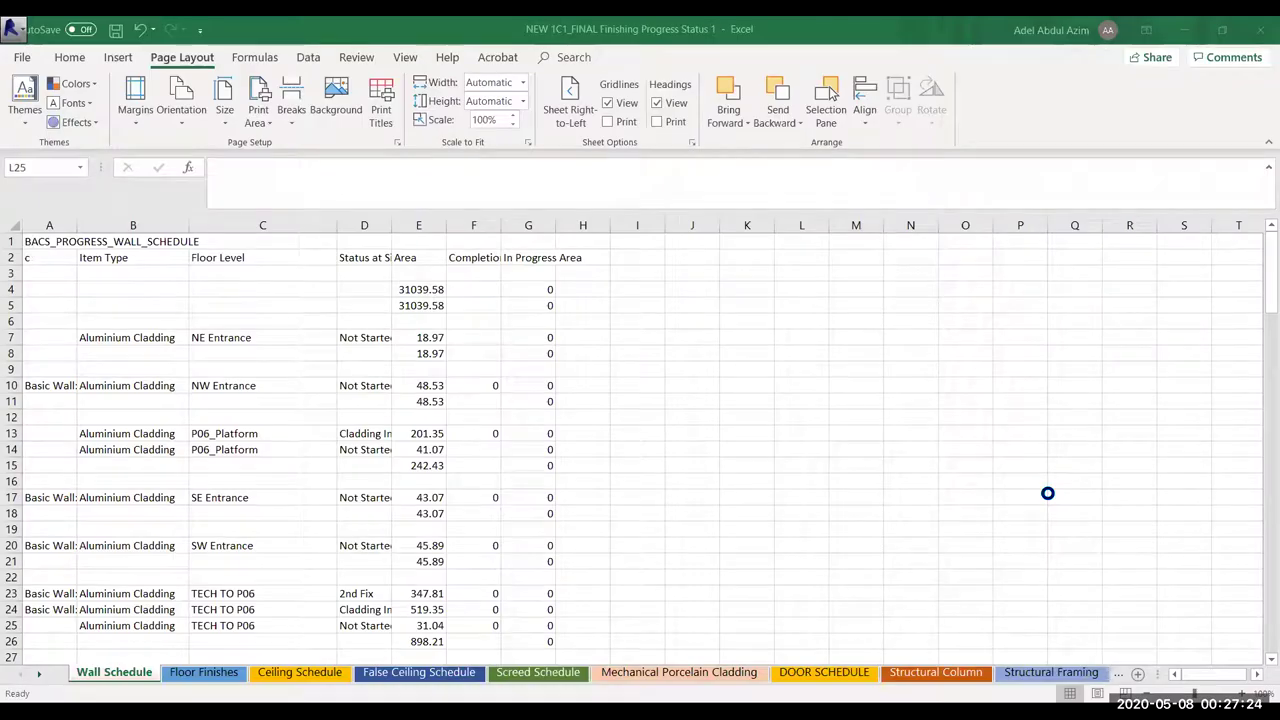
{"action": "key", "text": "alt+Tab"}
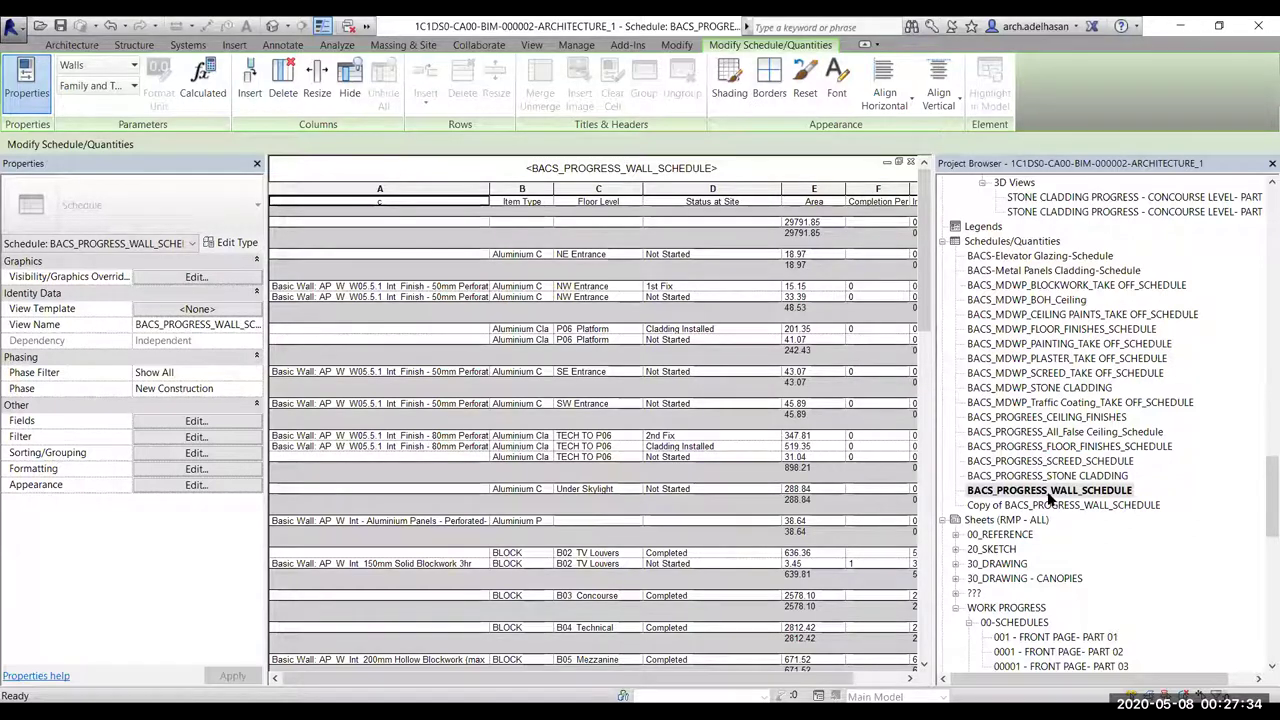
Start exporting the wall progress schedule to a text file
{"action": "left_click", "coordinate": [14, 26]}
{"action": "mouse_move", "coordinate": [58, 293]}
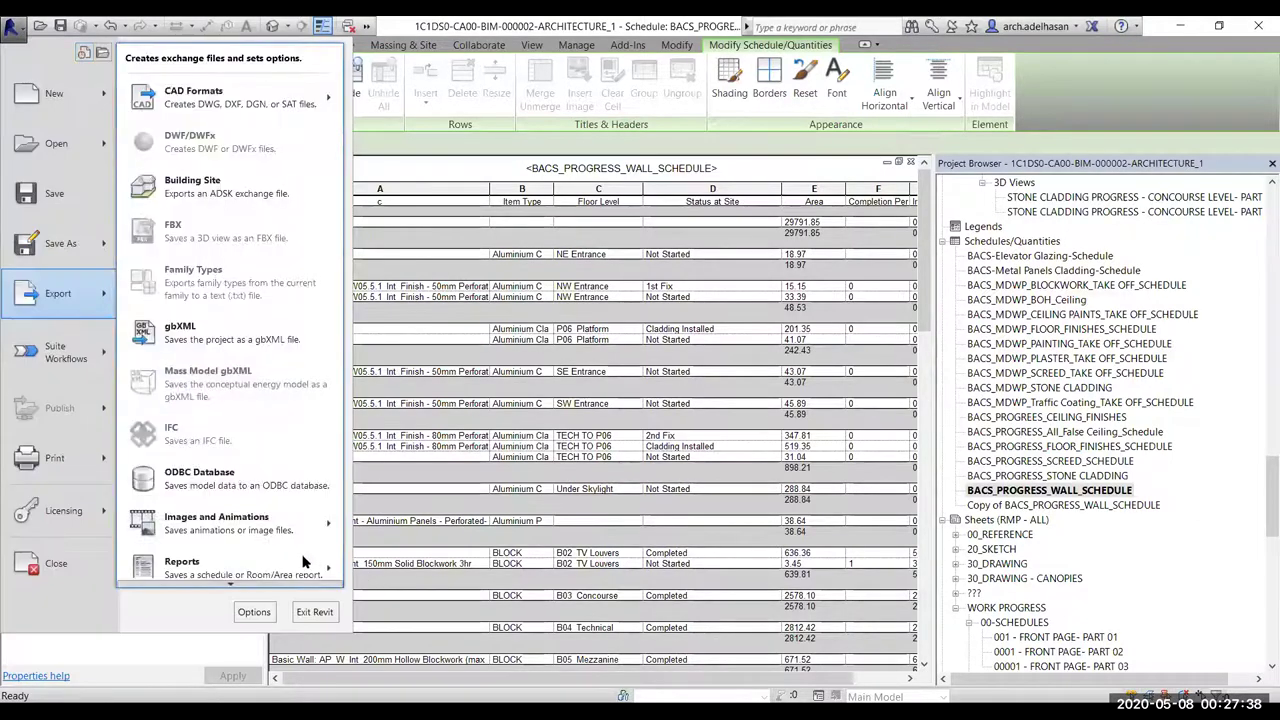
{"action": "scroll", "coordinate": [250, 570], "scroll_direction": "down", "scroll_amount": 1}
{"action": "mouse_move", "coordinate": [290, 548]}
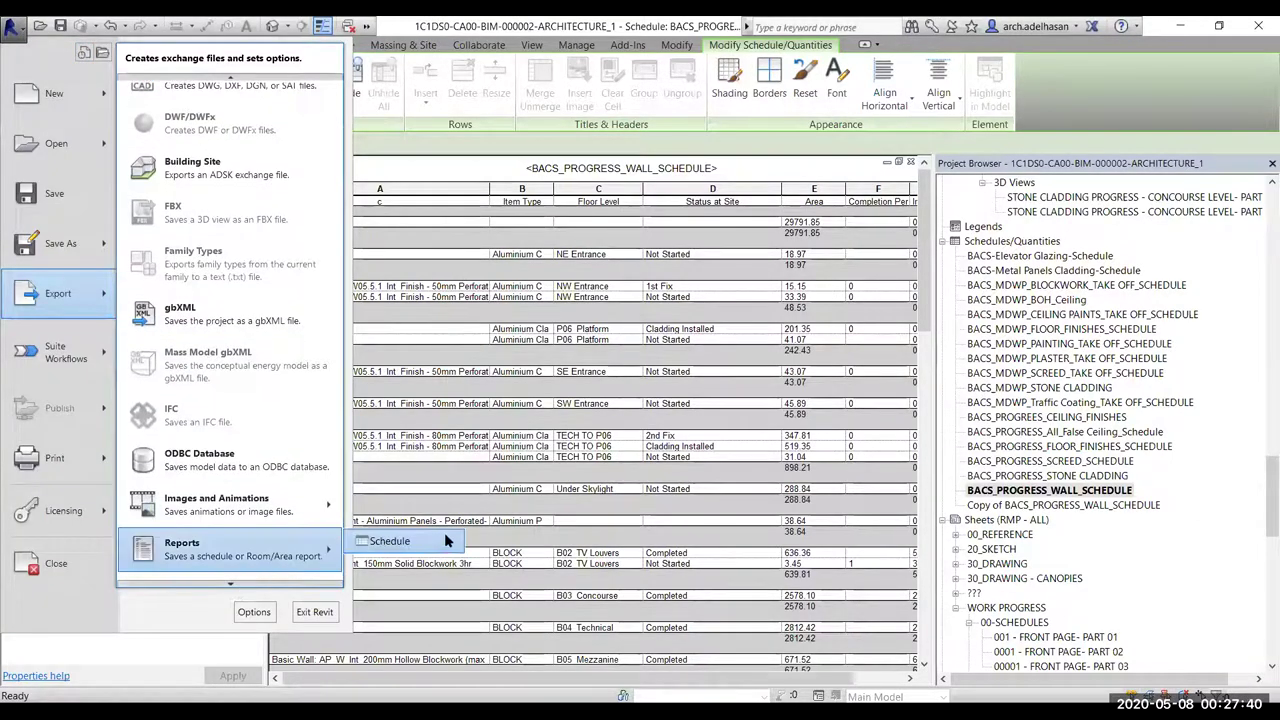
{"action": "left_click", "coordinate": [390, 541]}
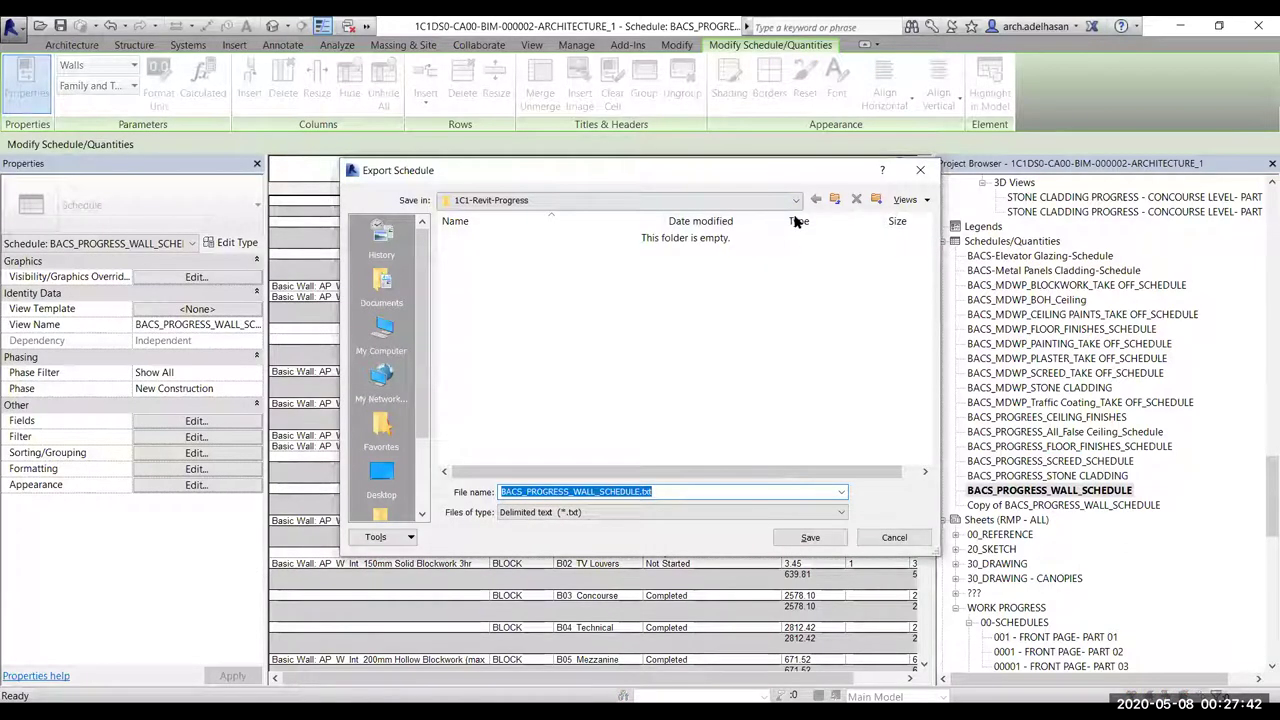
Save BACS_PROGRESS_WALL_SCHEDULE.txt on the Desktop with the delimited options, then return to Excel
{"action": "left_click", "coordinate": [795, 200]}
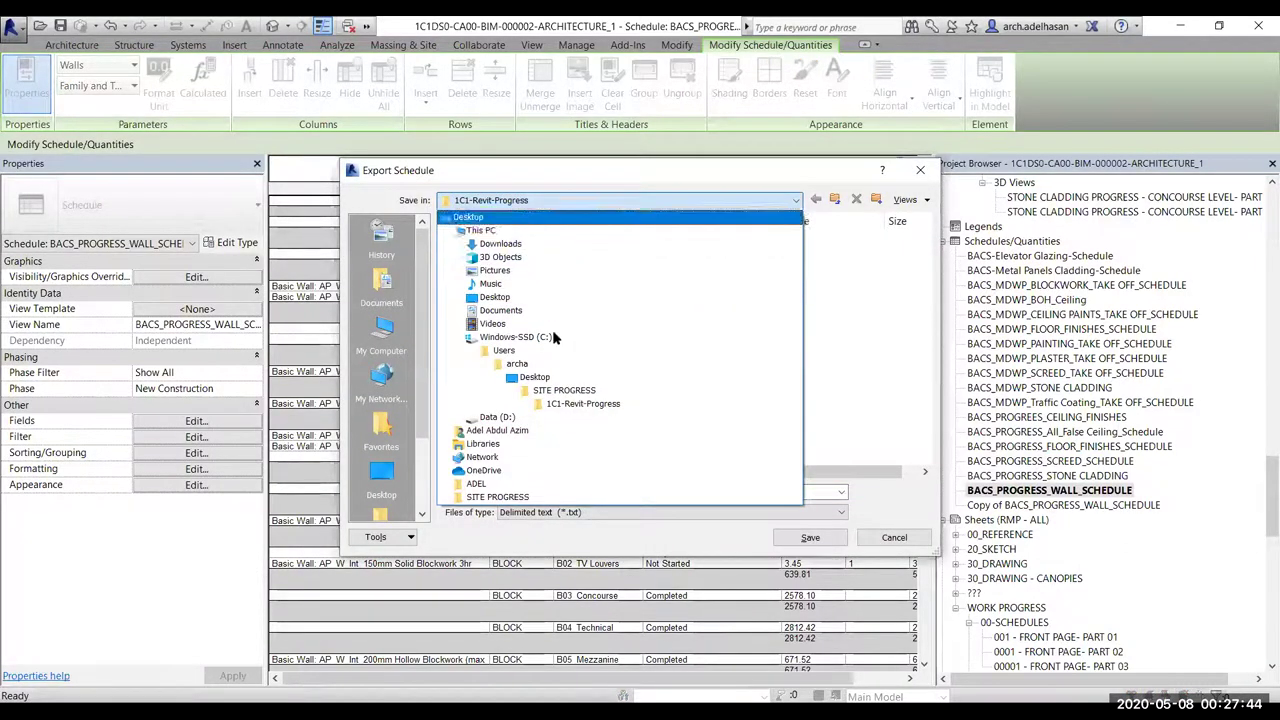
{"action": "left_click", "coordinate": [468, 217]}
{"action": "double_click", "coordinate": [648, 491]}
{"action": "left_click_drag", "start_coordinate": [642, 491], "coordinate": [709, 489]}
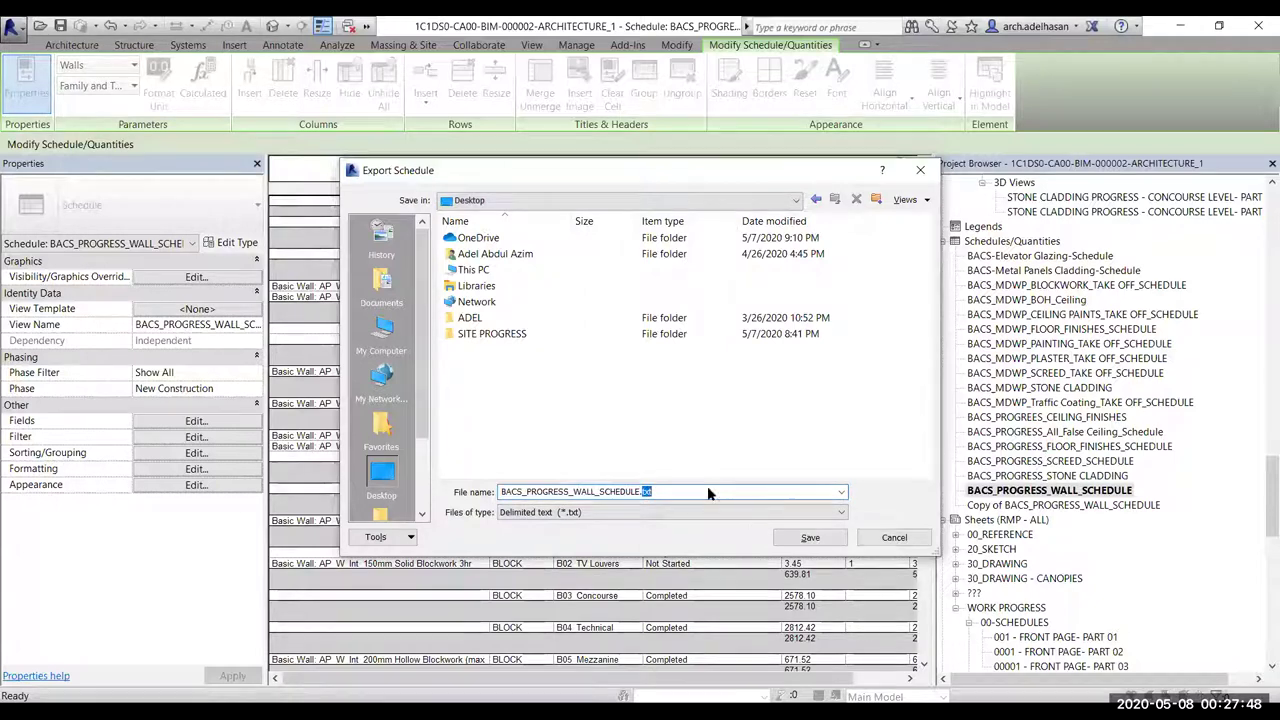
{"action": "left_click", "coordinate": [820, 539]}
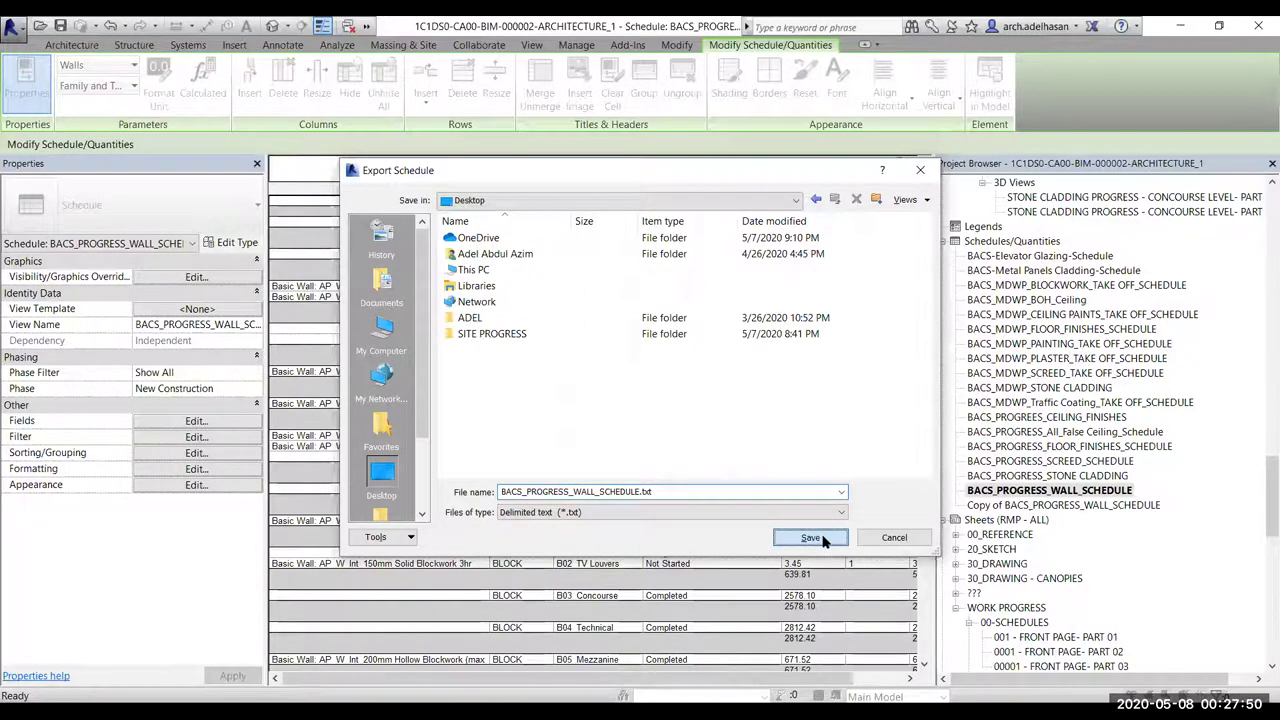
{"action": "left_click", "coordinate": [661, 460]}
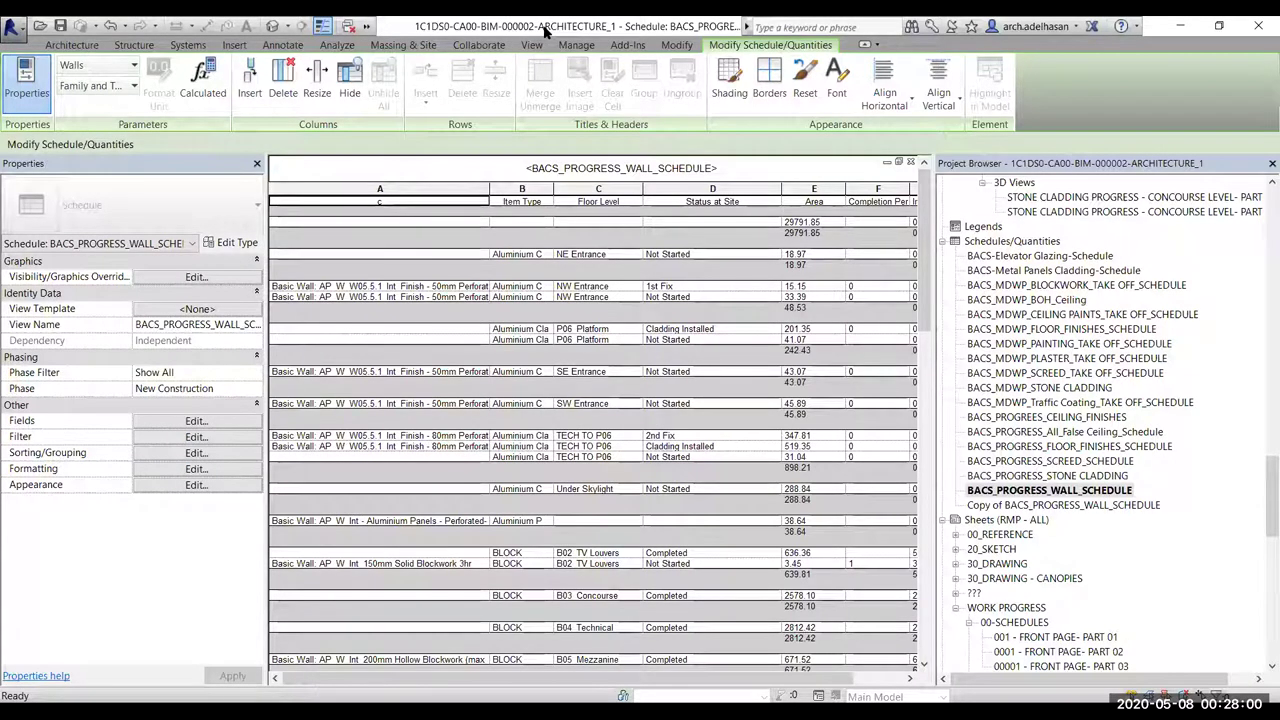
{"action": "left_click", "coordinate": [574, 30]}
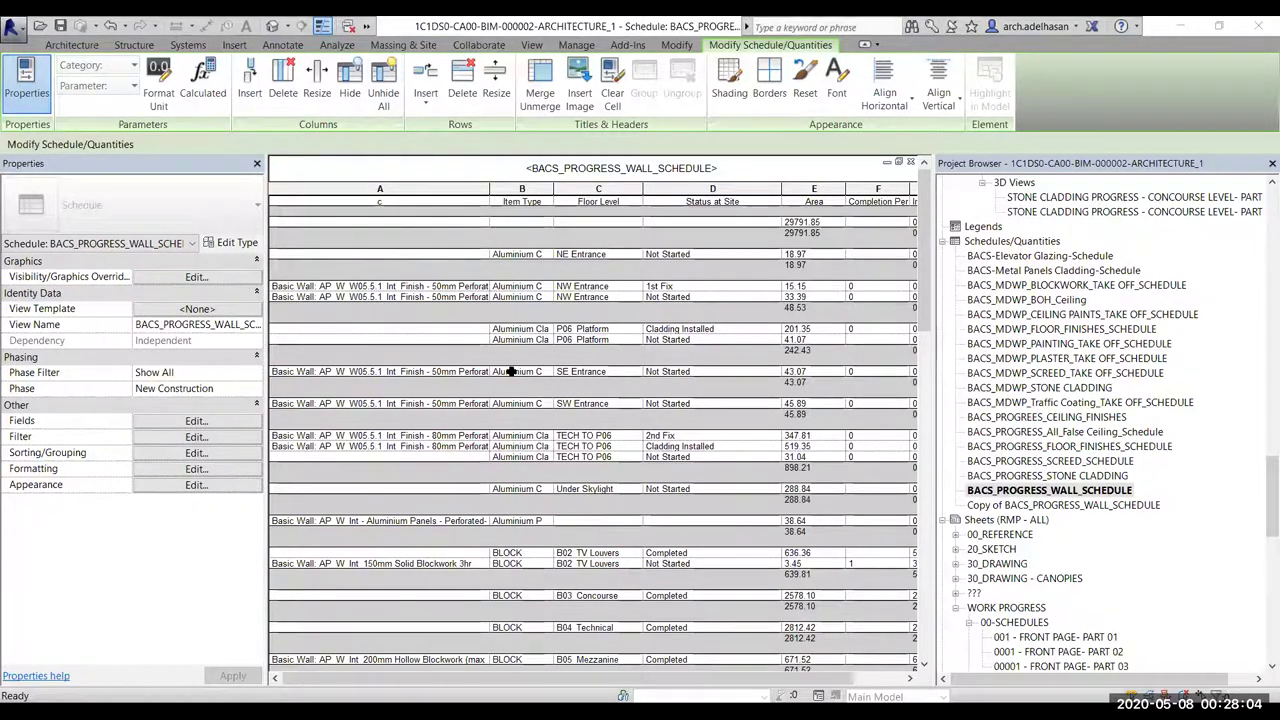
{"action": "key", "text": "alt+Tab"}
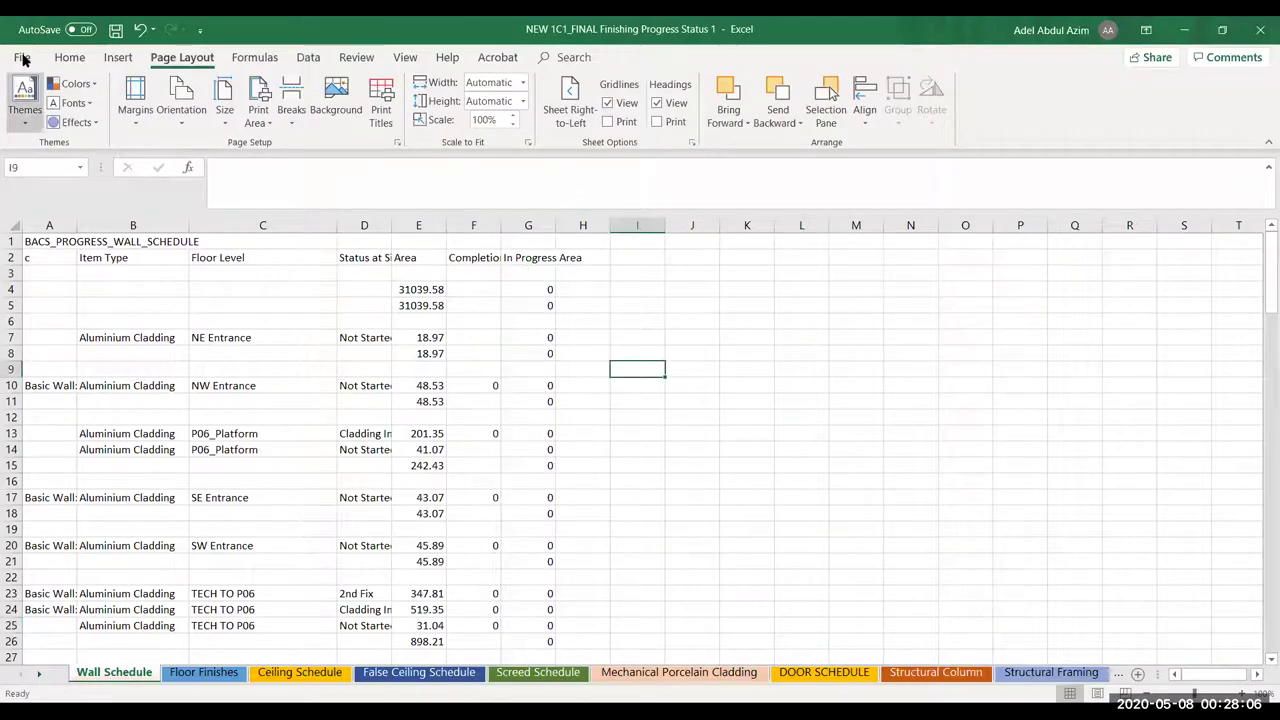
Browse to the Desktop folder from Excel's Open page
{"action": "left_click", "coordinate": [21, 57]}
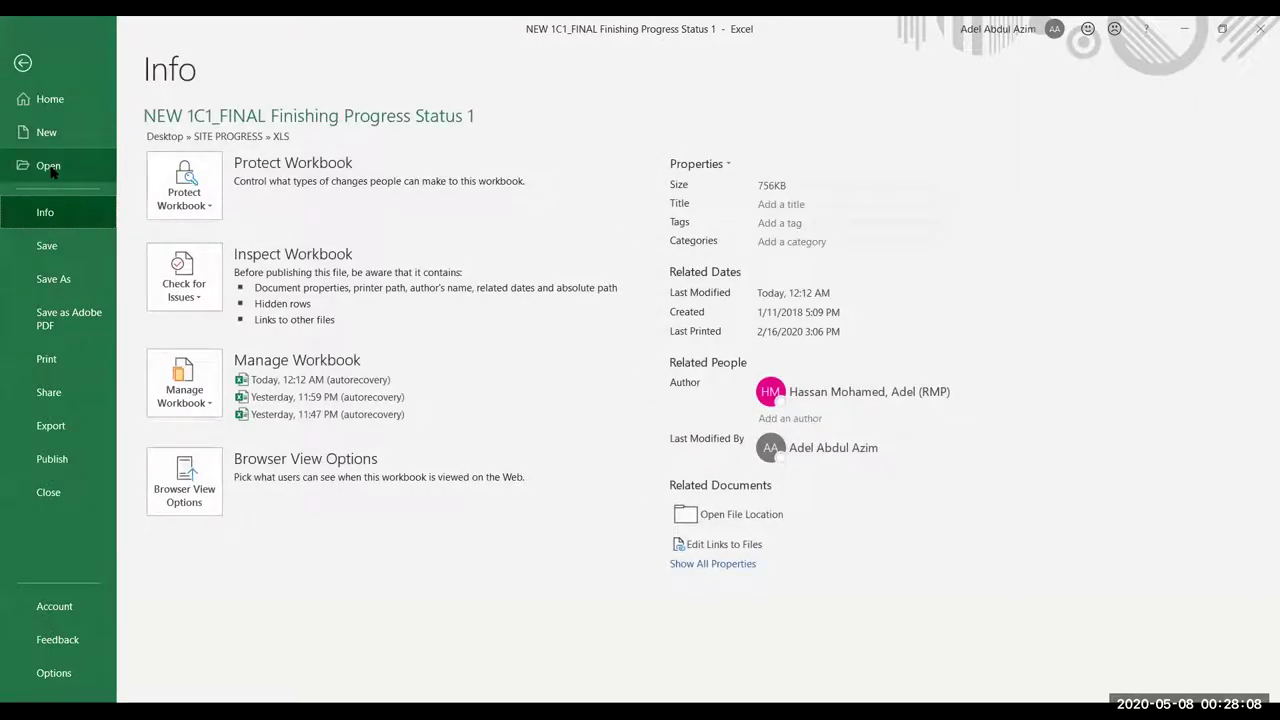
{"action": "left_click", "coordinate": [50, 168]}
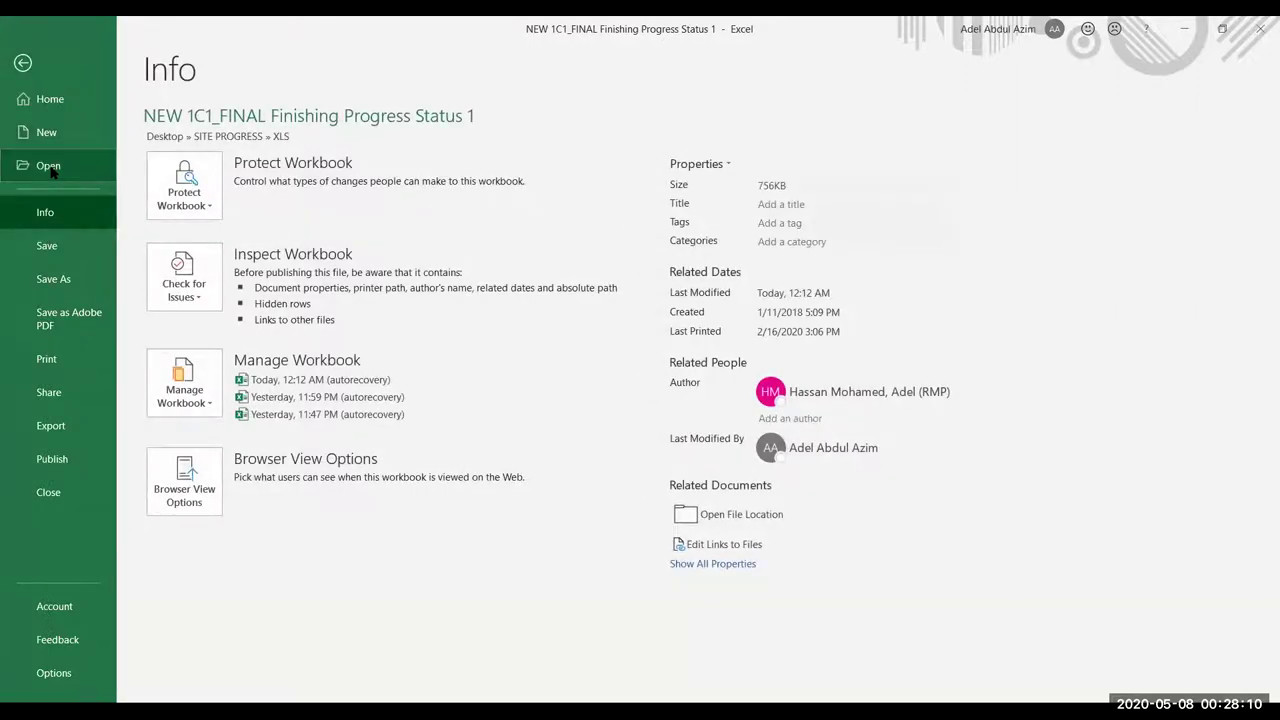
{"action": "left_click", "coordinate": [224, 425]}
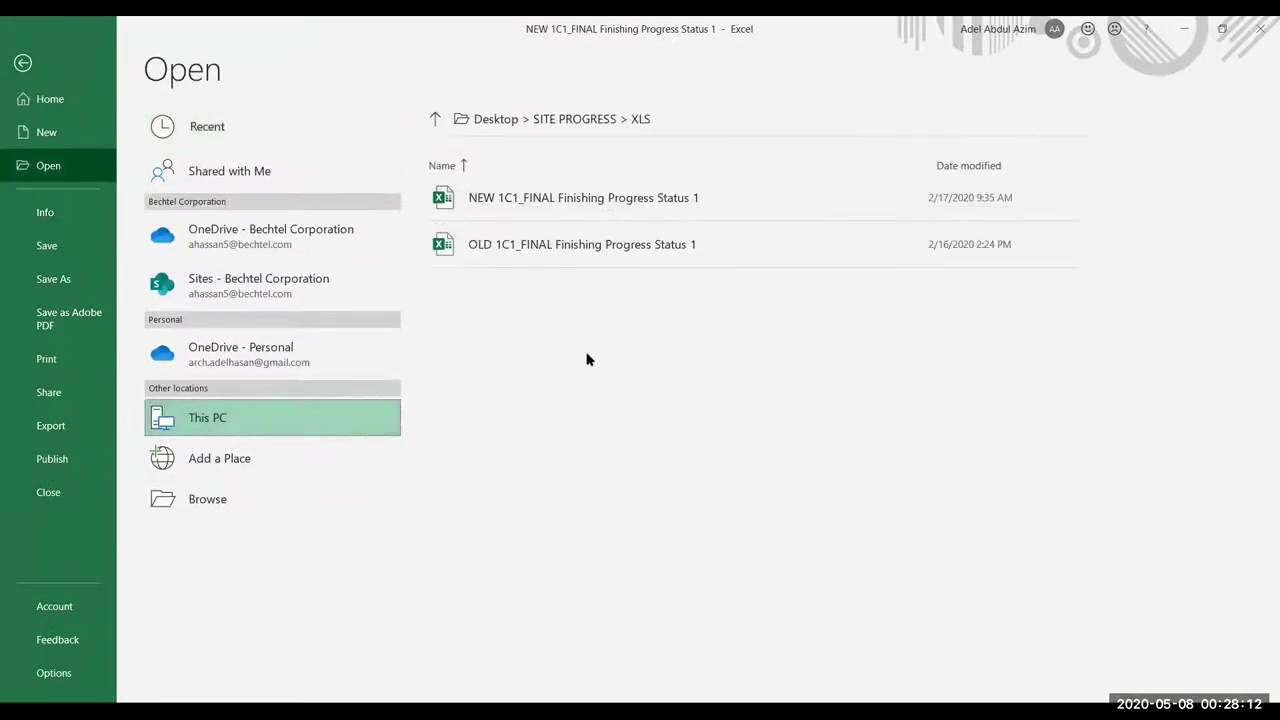
{"action": "left_click", "coordinate": [202, 424]}
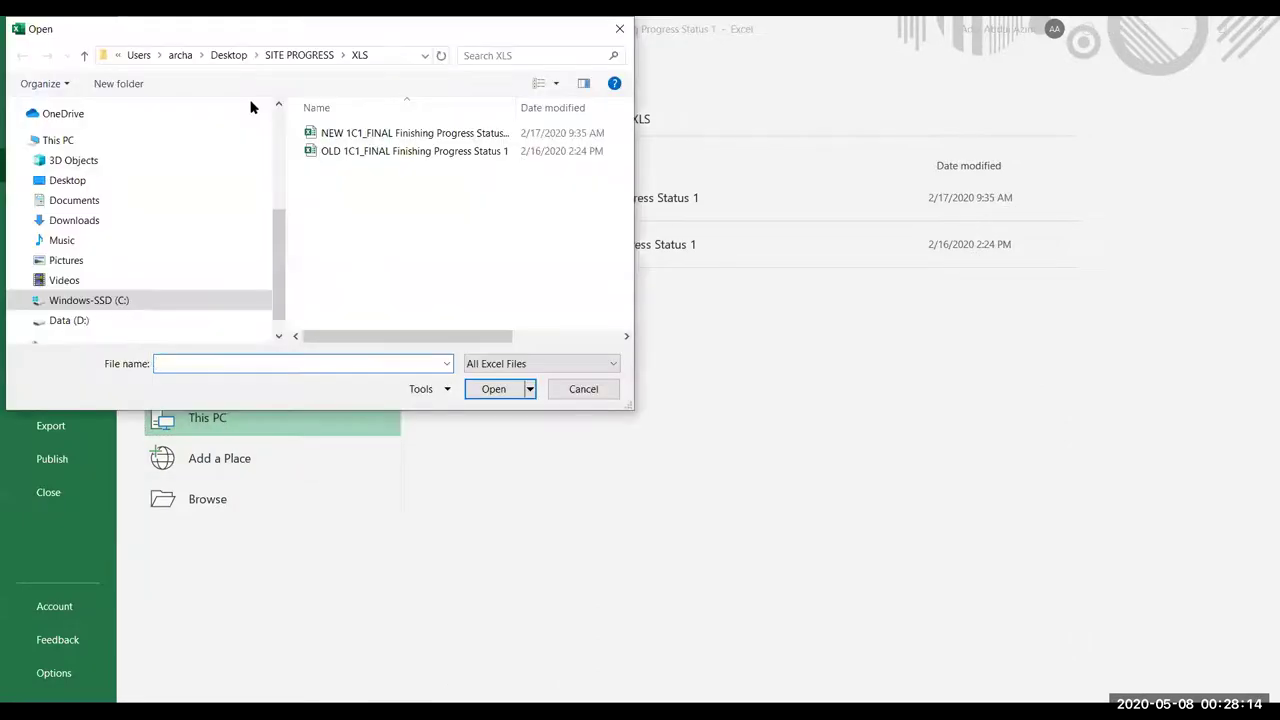
{"action": "scroll", "coordinate": [274, 166], "scroll_direction": "up", "scroll_amount": 4}
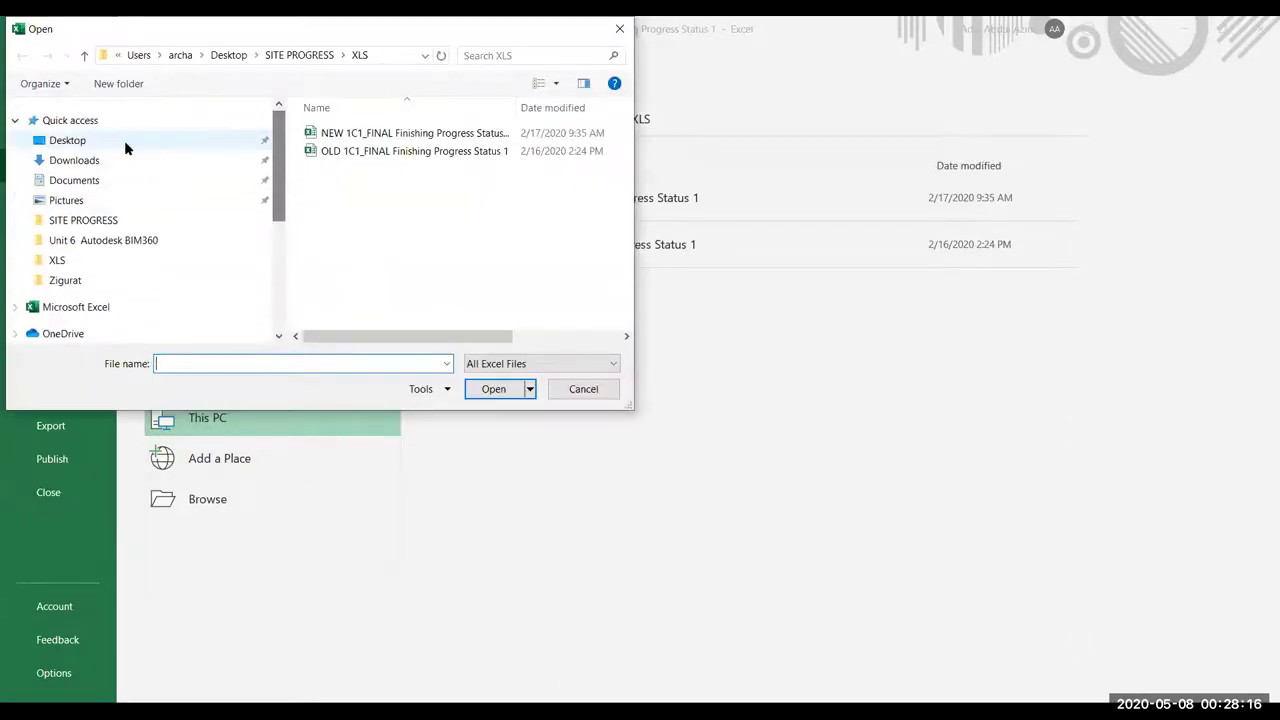
{"action": "left_click", "coordinate": [124, 140]}
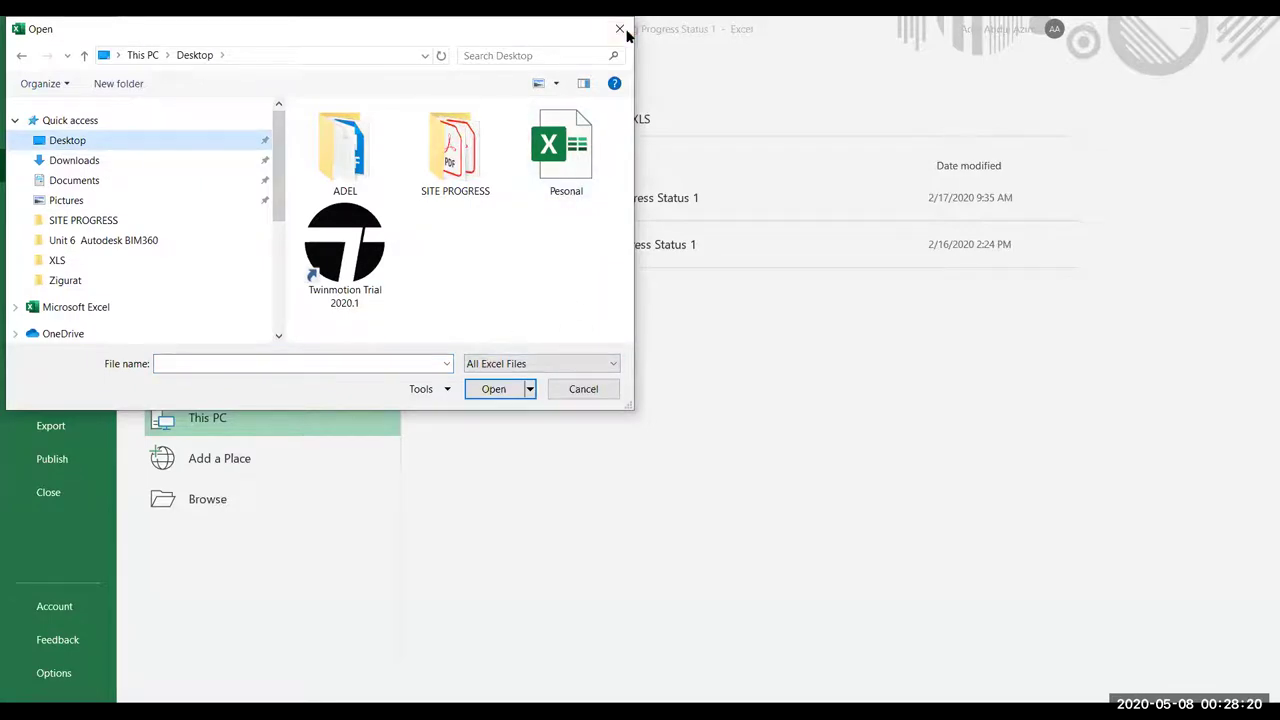
Show All Files and import BACS_PROGRESS_WALL_SCHEDULE as delimited text
{"action": "left_click", "coordinate": [667, 470]}
{"action": "left_click_drag", "start_coordinate": [625, 405], "coordinate": [930, 697]}
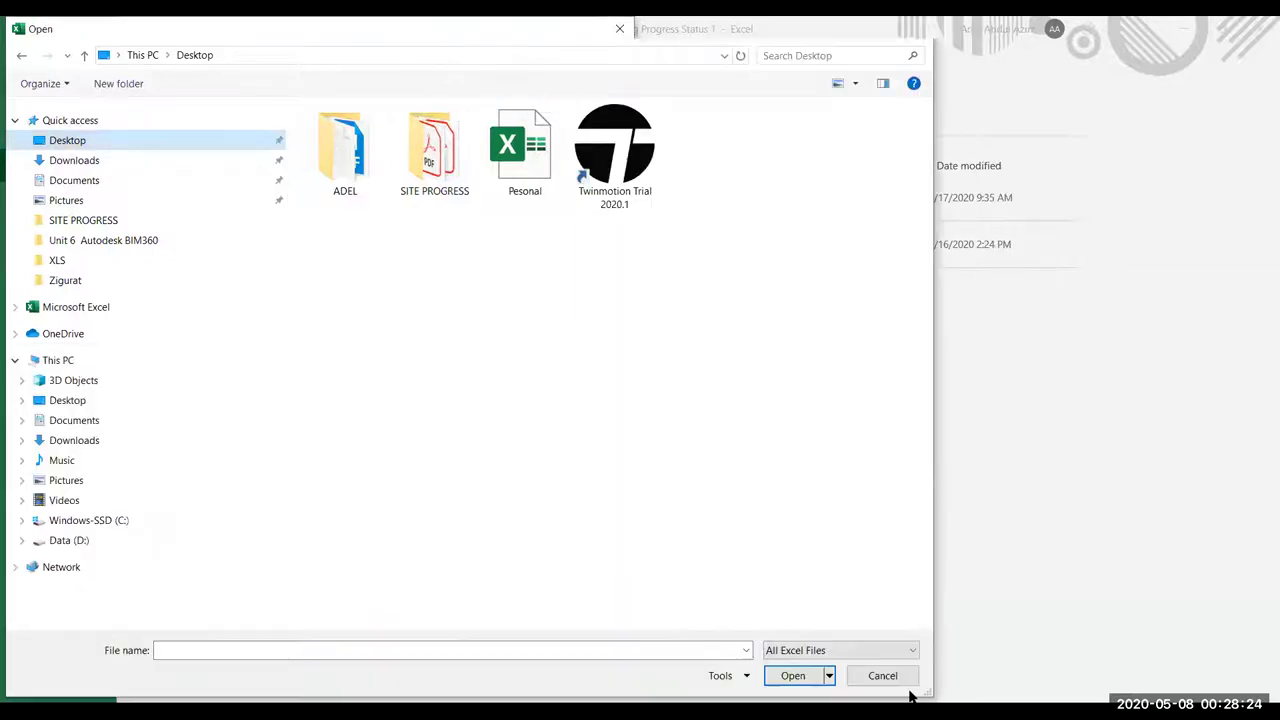
{"action": "left_click", "coordinate": [904, 649]}
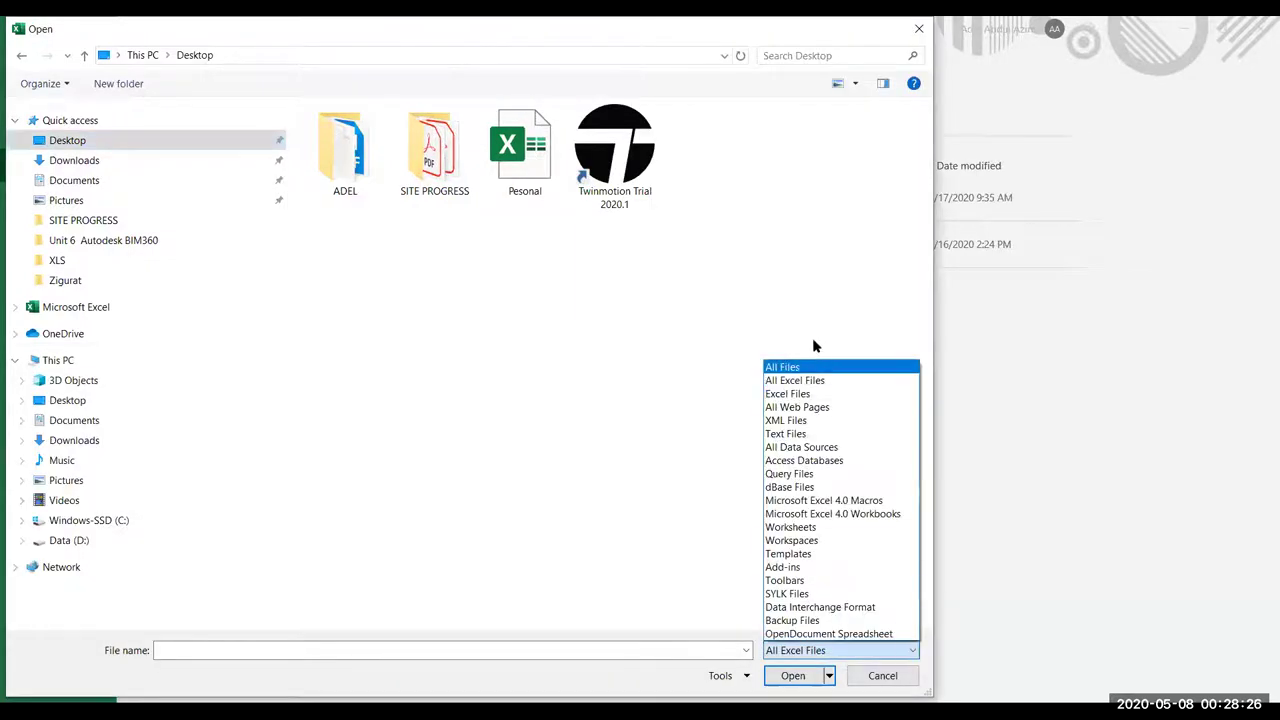
{"action": "left_click", "coordinate": [792, 367]}
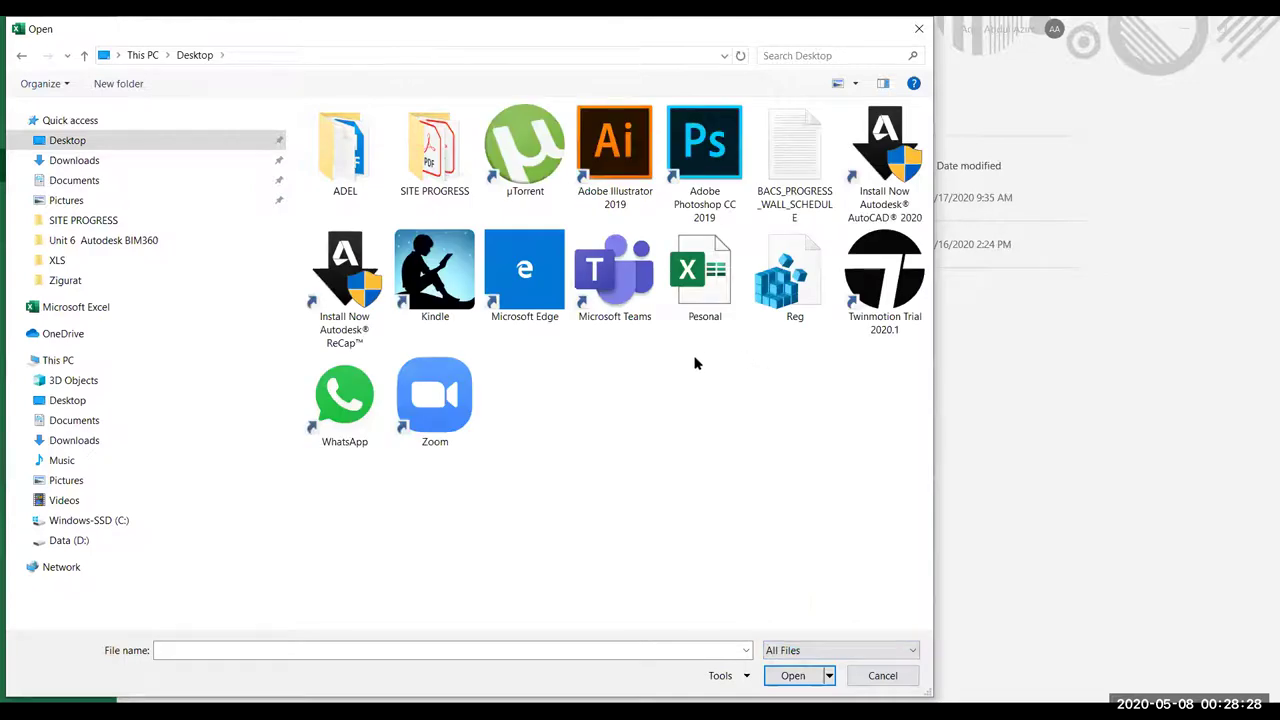
{"action": "left_click", "coordinate": [815, 168]}
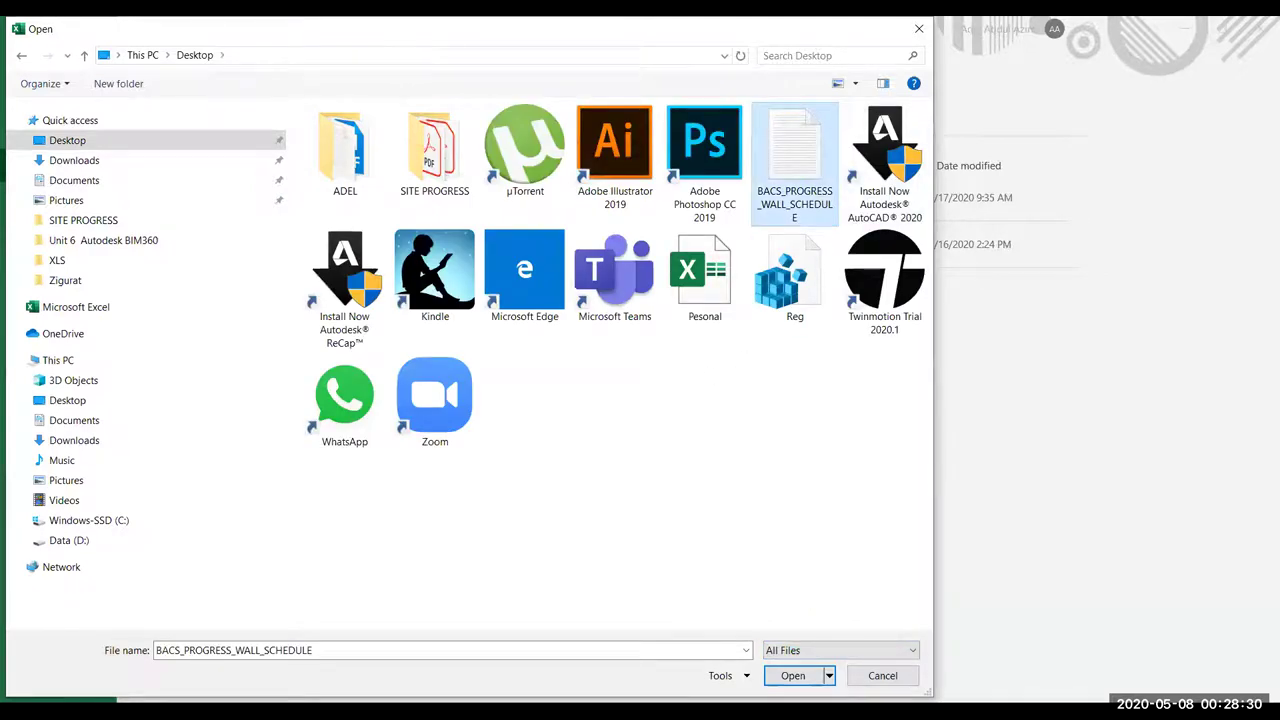
{"action": "left_click", "coordinate": [792, 676]}
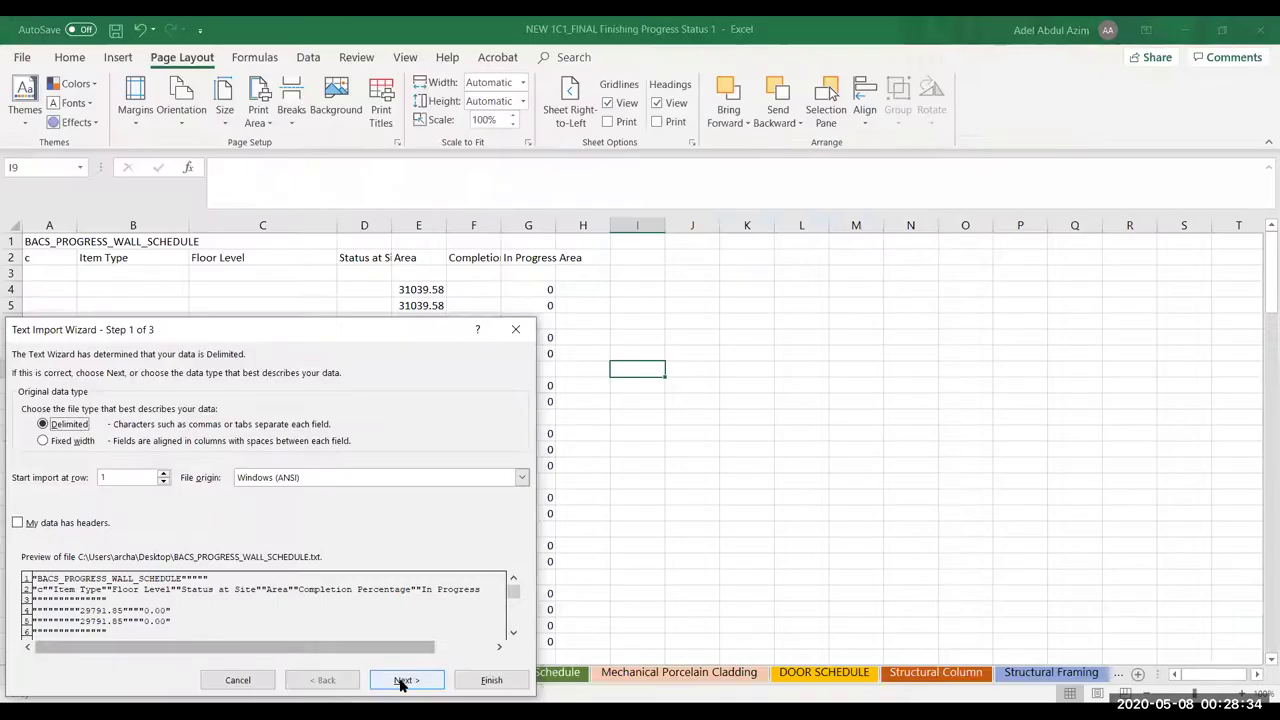
{"action": "left_click", "coordinate": [402, 680]}
{"action": "left_click", "coordinate": [402, 680]}
{"action": "left_click", "coordinate": [491, 680]}
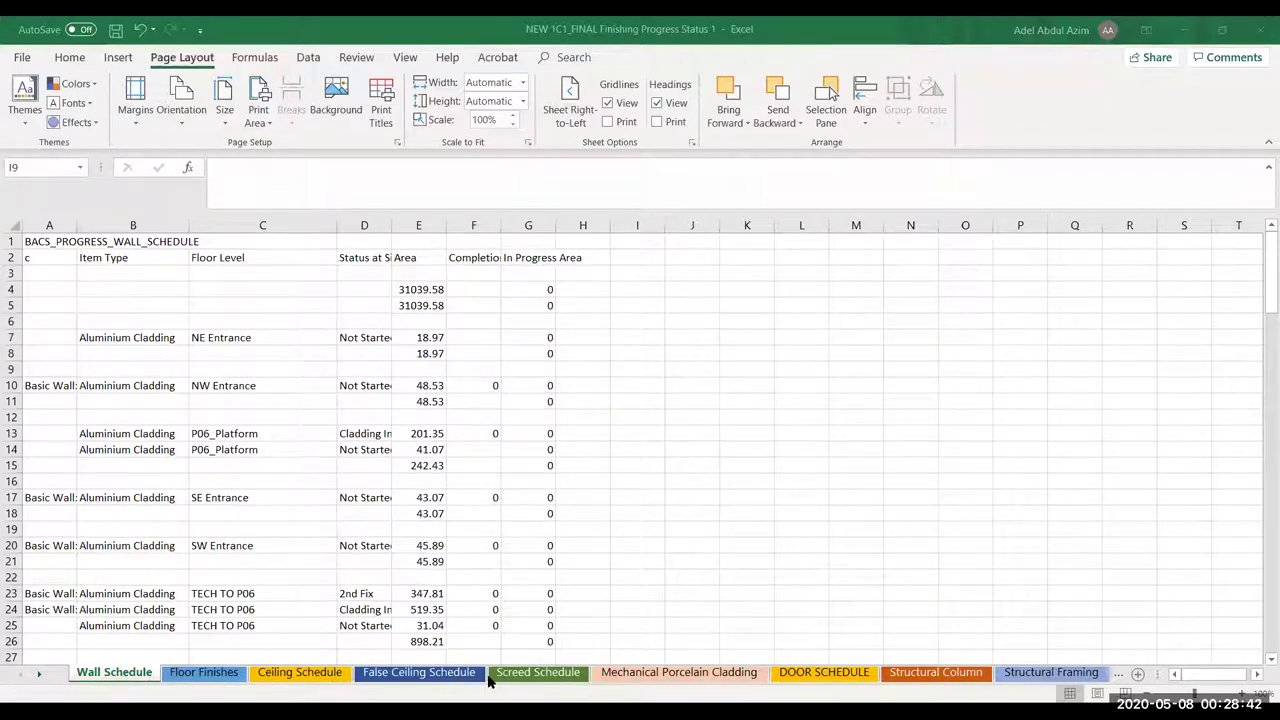
Copy the entire BACS_PROGRESS_WALL_SCHEDULE sheet and switch back to the tracker workbook
{"action": "key", "text": "ctrl+c"}
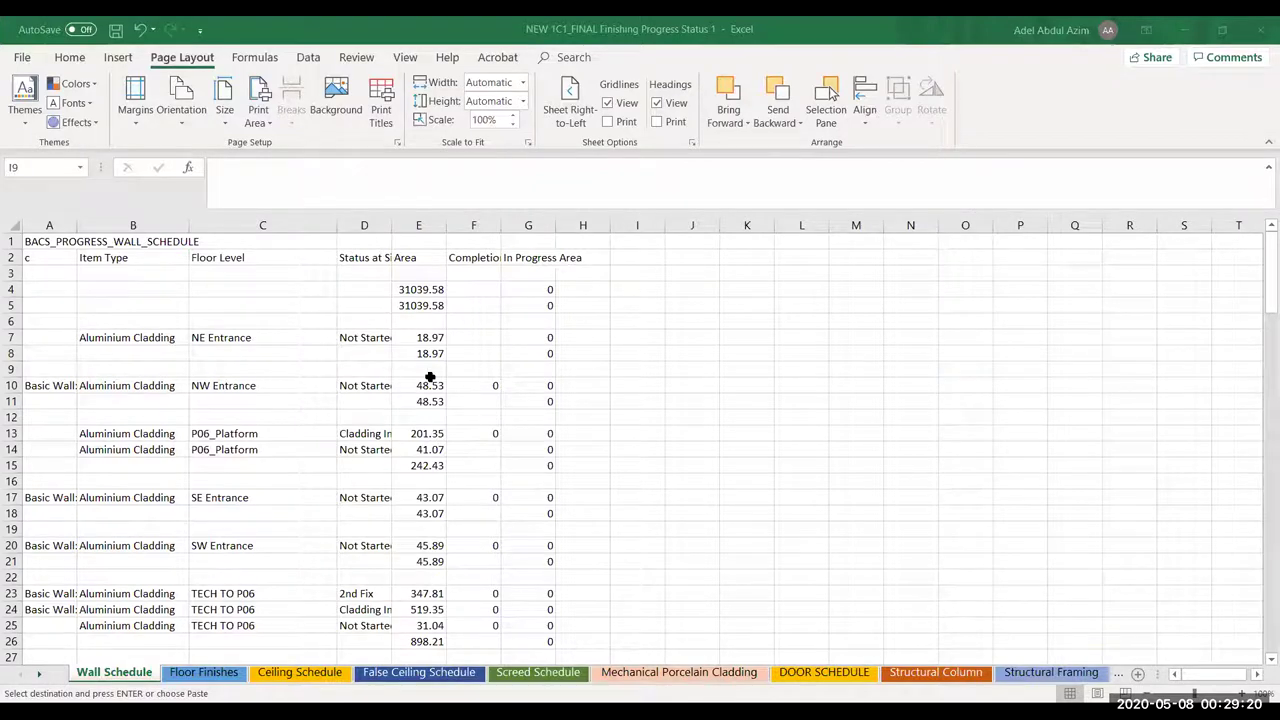
{"action": "key", "text": "alt+Tab"}
{"action": "left_click", "coordinate": [583, 466]}
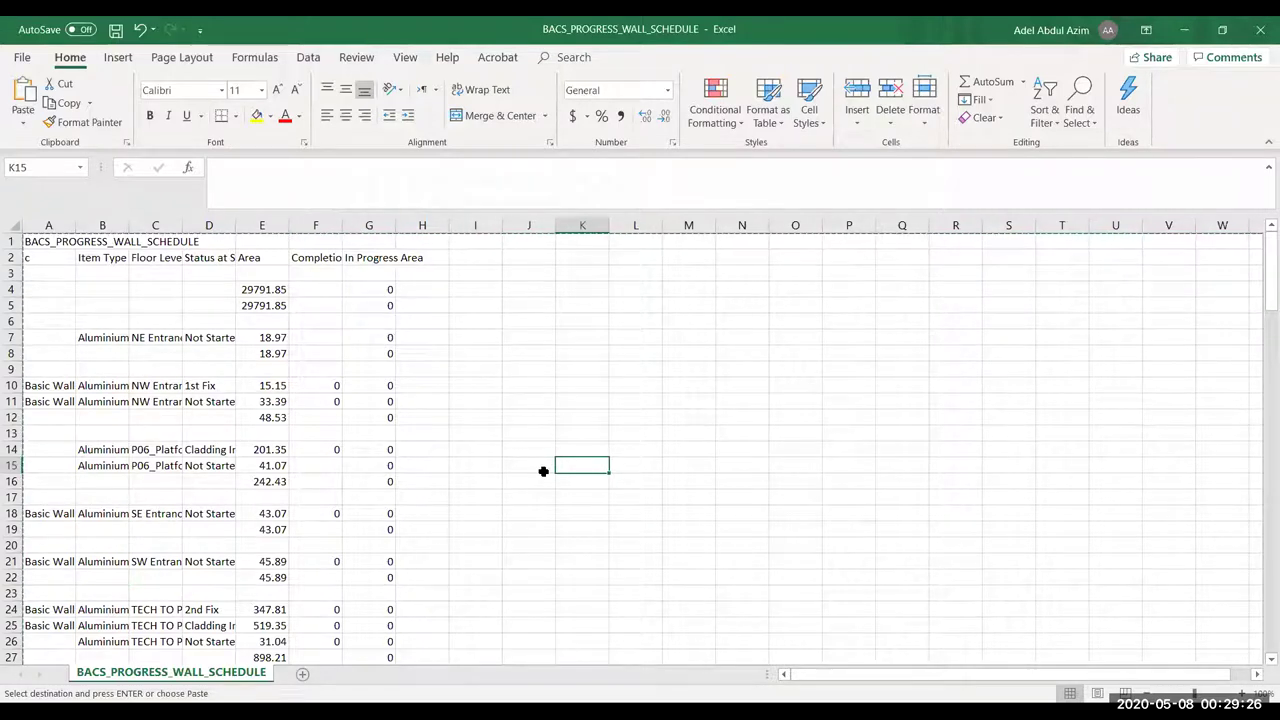
{"action": "left_click", "coordinate": [12, 224]}
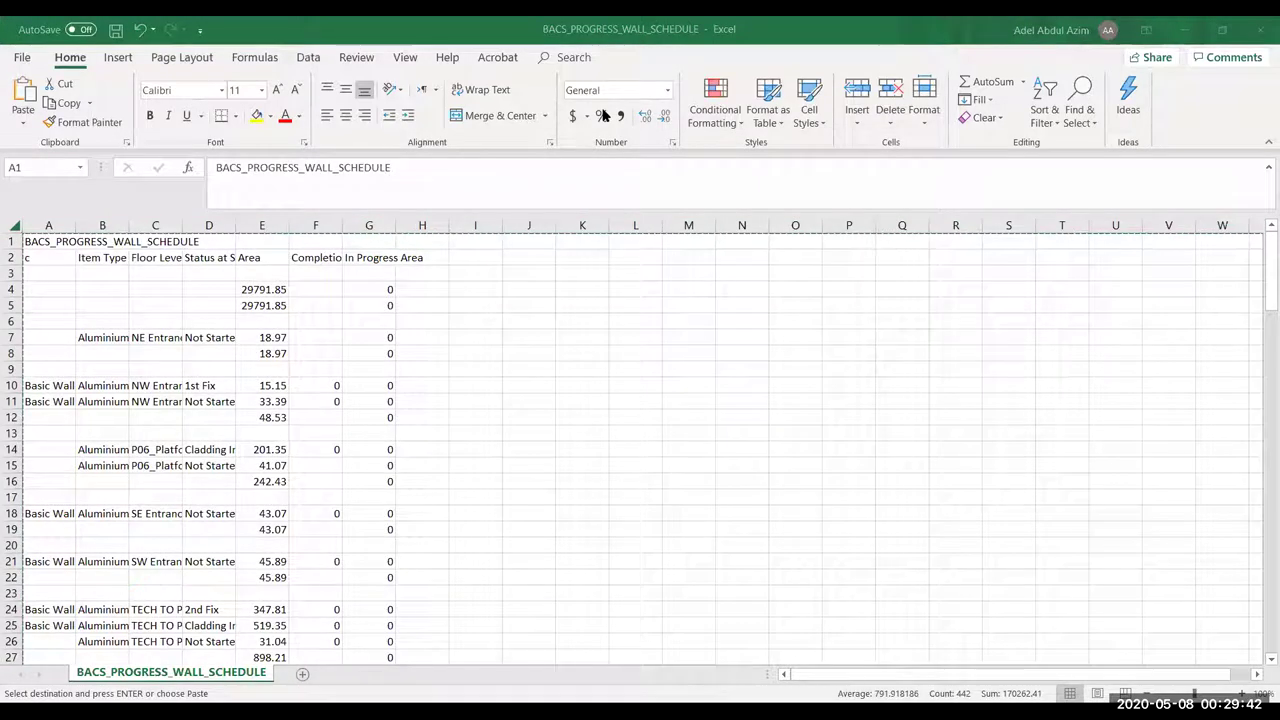
{"action": "key", "text": "alt+Tab"}
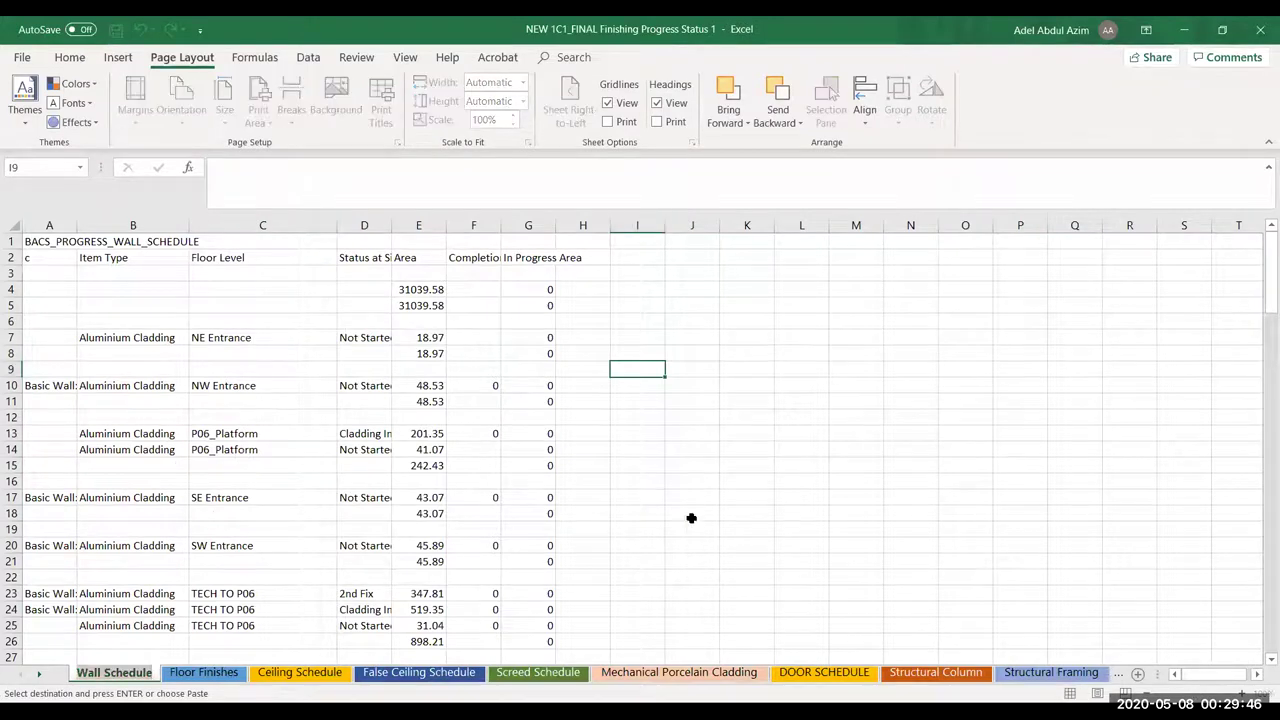
Paste the copied schedule as values over the whole Wall Schedule sheet and list all sheets
{"action": "left_click", "coordinate": [746, 514]}
{"action": "left_click", "coordinate": [66, 338]}
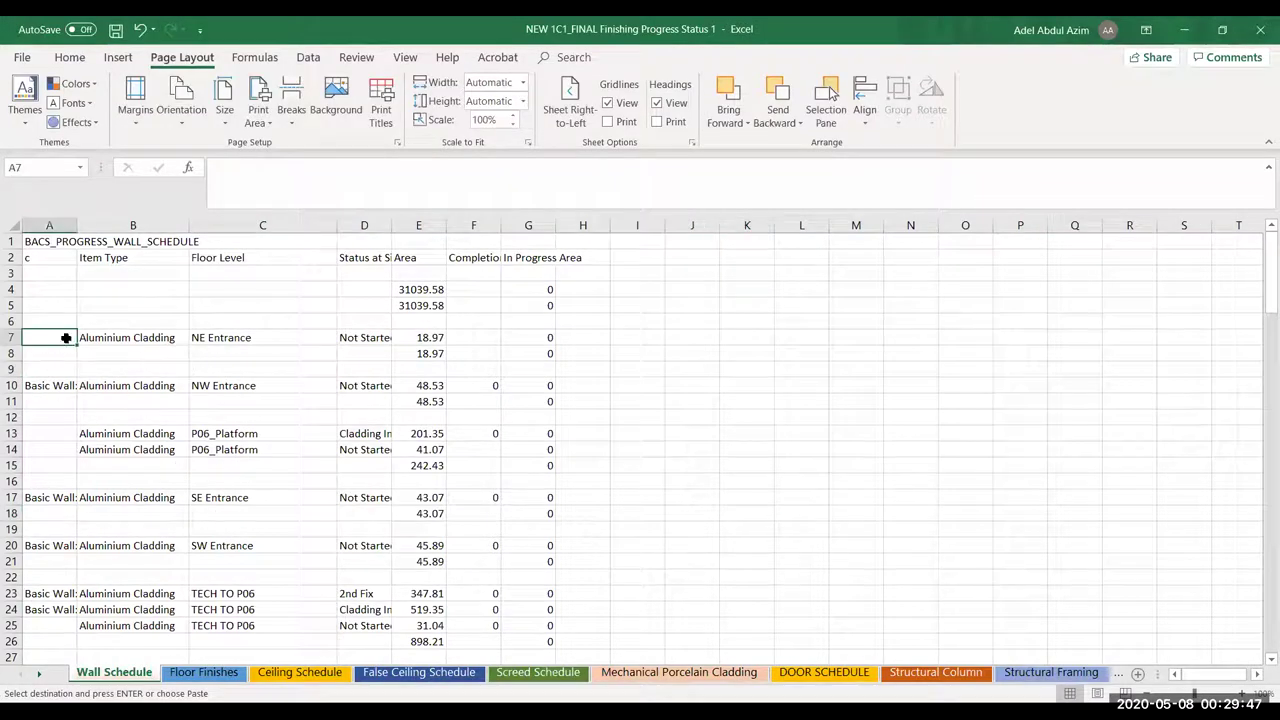
{"action": "left_click", "coordinate": [10, 226]}
{"action": "right_click", "coordinate": [11, 228]}
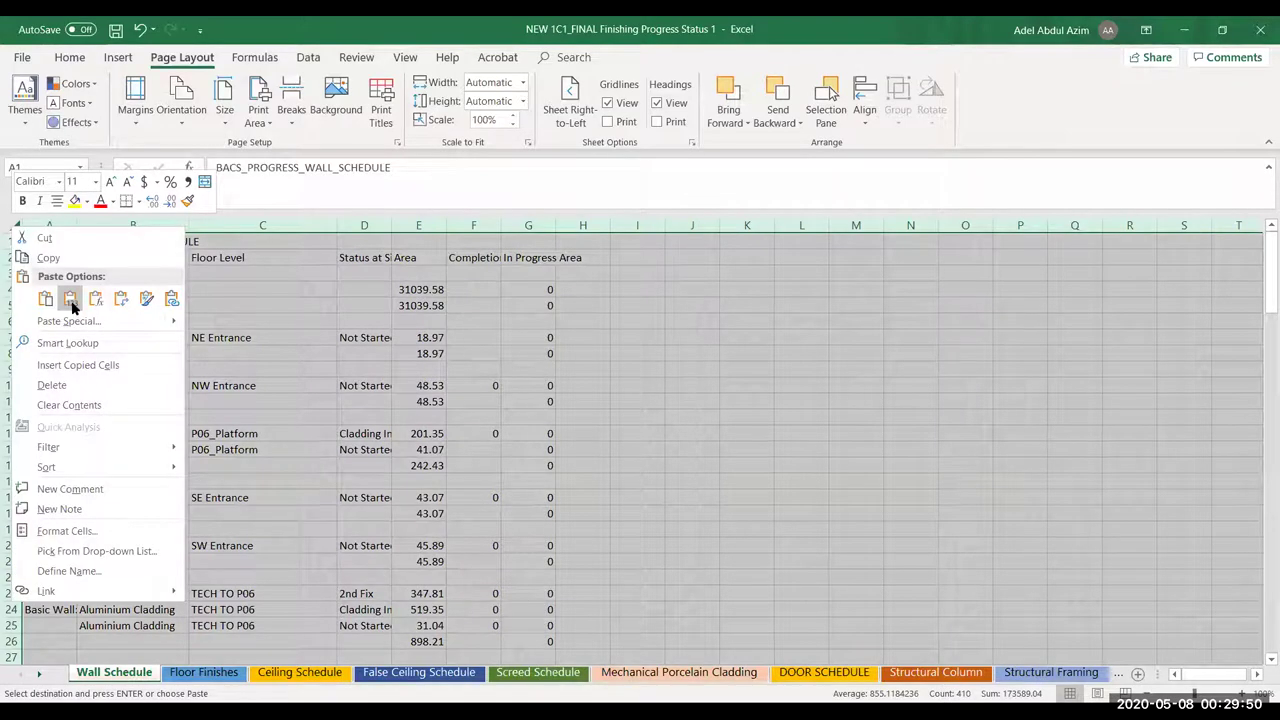
{"action": "left_click", "coordinate": [71, 300]}
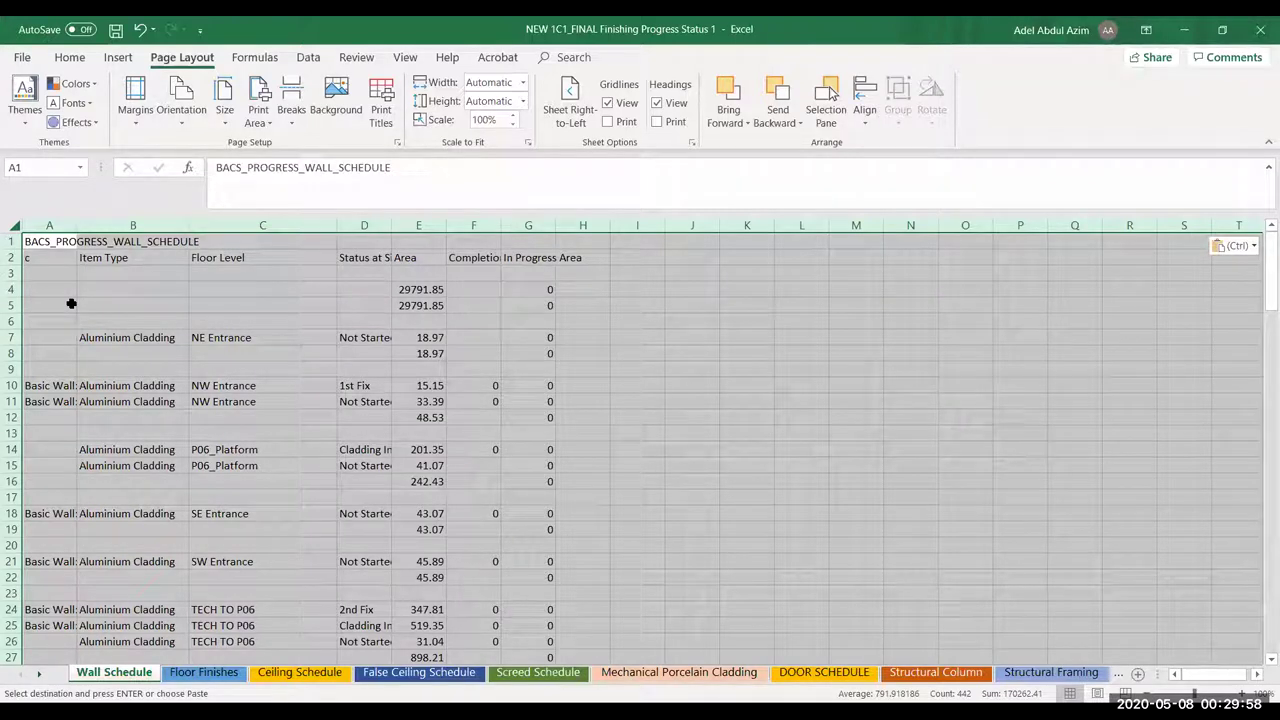
{"action": "right_click", "coordinate": [30, 676]}
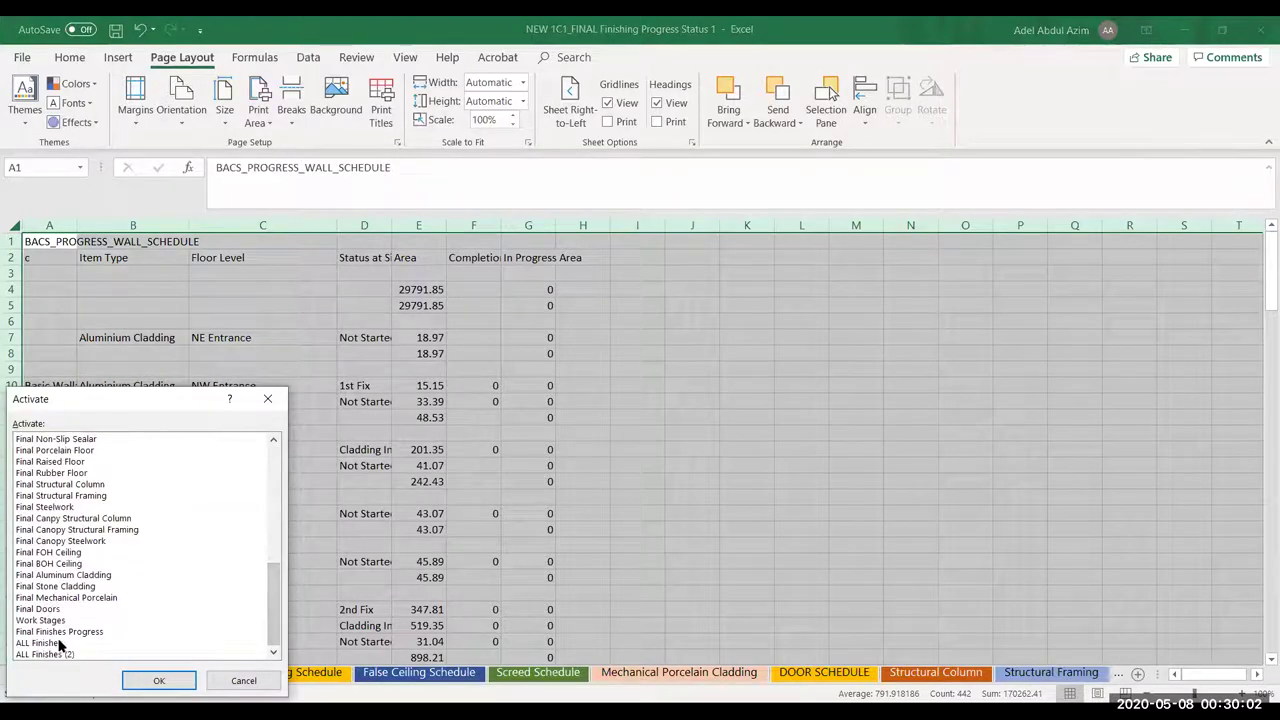
Activate the Final Finishes Progress sheet, showing Blockwork 96% and Cement Plaster 97% completed
{"action": "left_click", "coordinate": [60, 632]}
{"action": "left_click", "coordinate": [150, 680]}
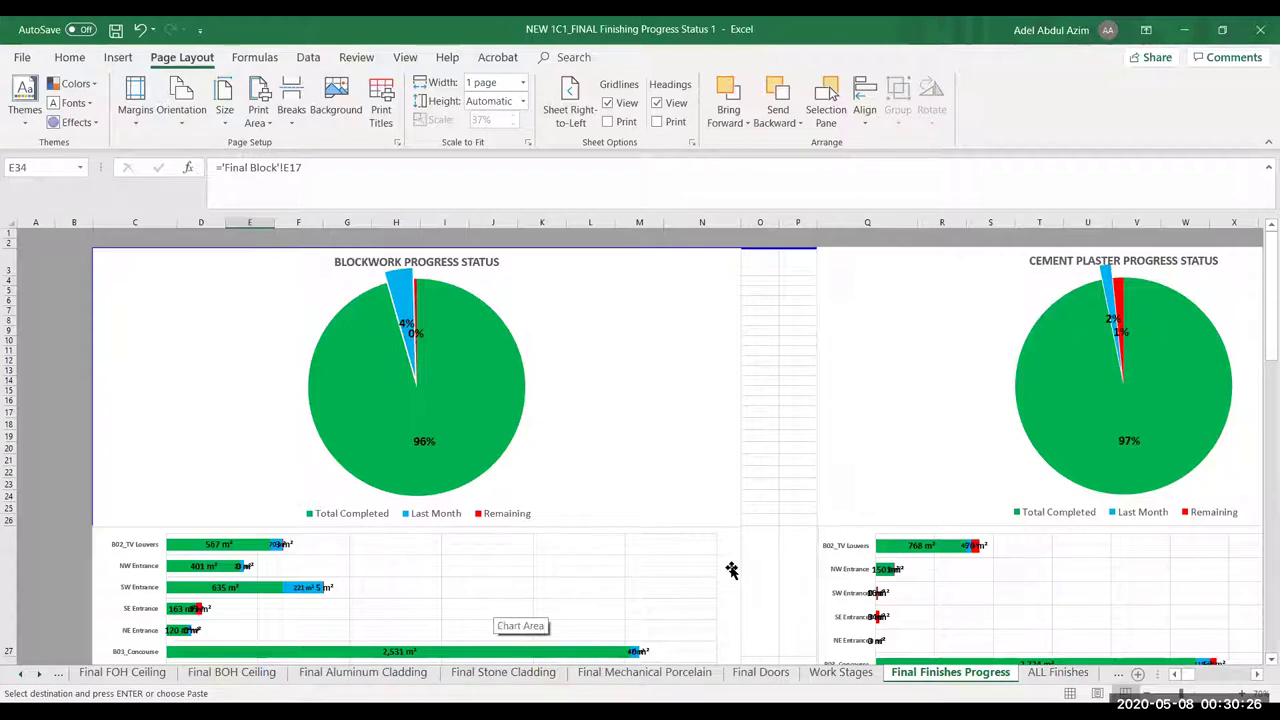
{"action": "left_click", "coordinate": [766, 560]}
{"action": "scroll", "coordinate": [767, 561], "scroll_direction": "up", "scroll_amount": 3}
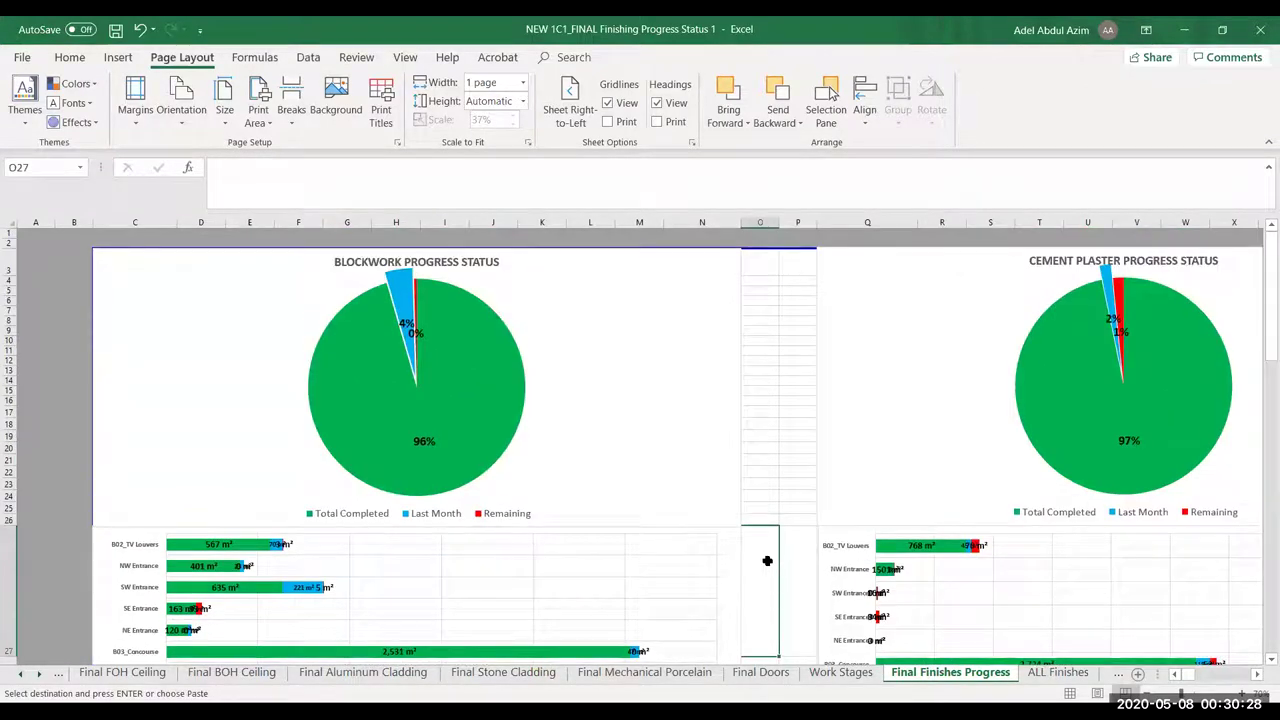